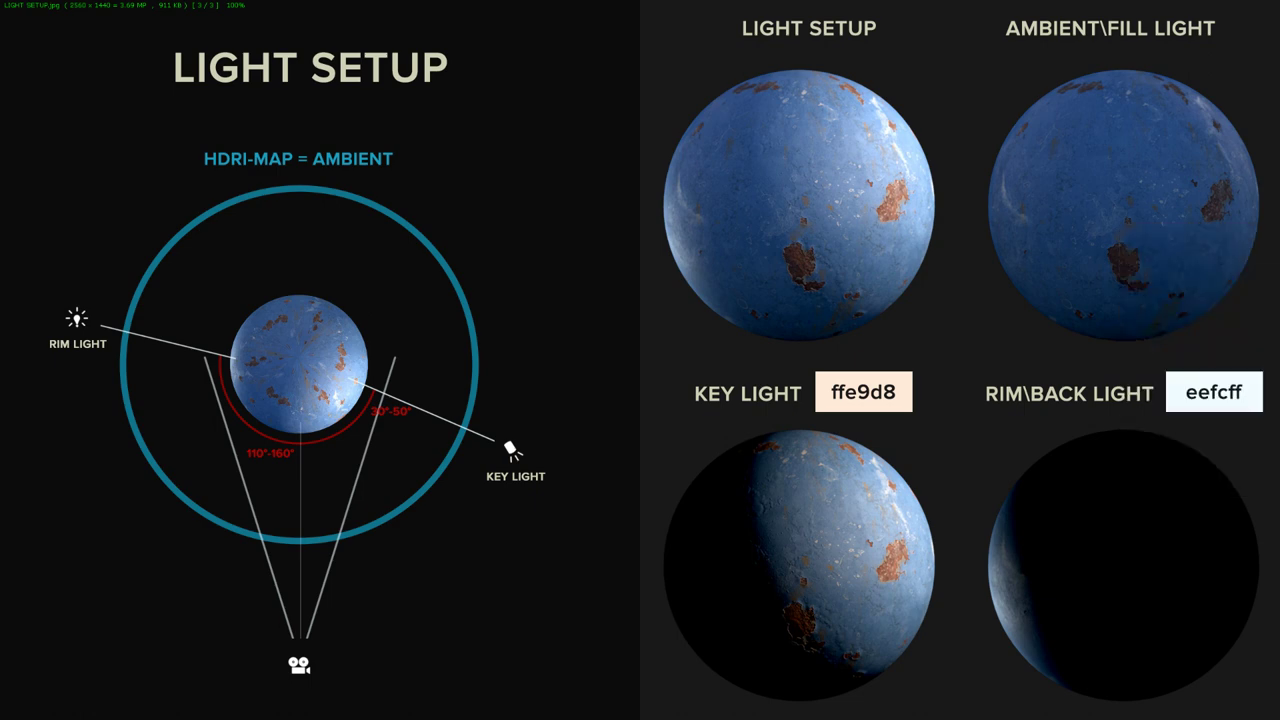
# Go back to photo_sample.jpg, the four-panel portrait lighting comparison, without changing image options
pyautogui.press('Left')
pyautogui.rightClick(1120, 226)
pyautogui.press('Escape')
pyautogui.press('Left')
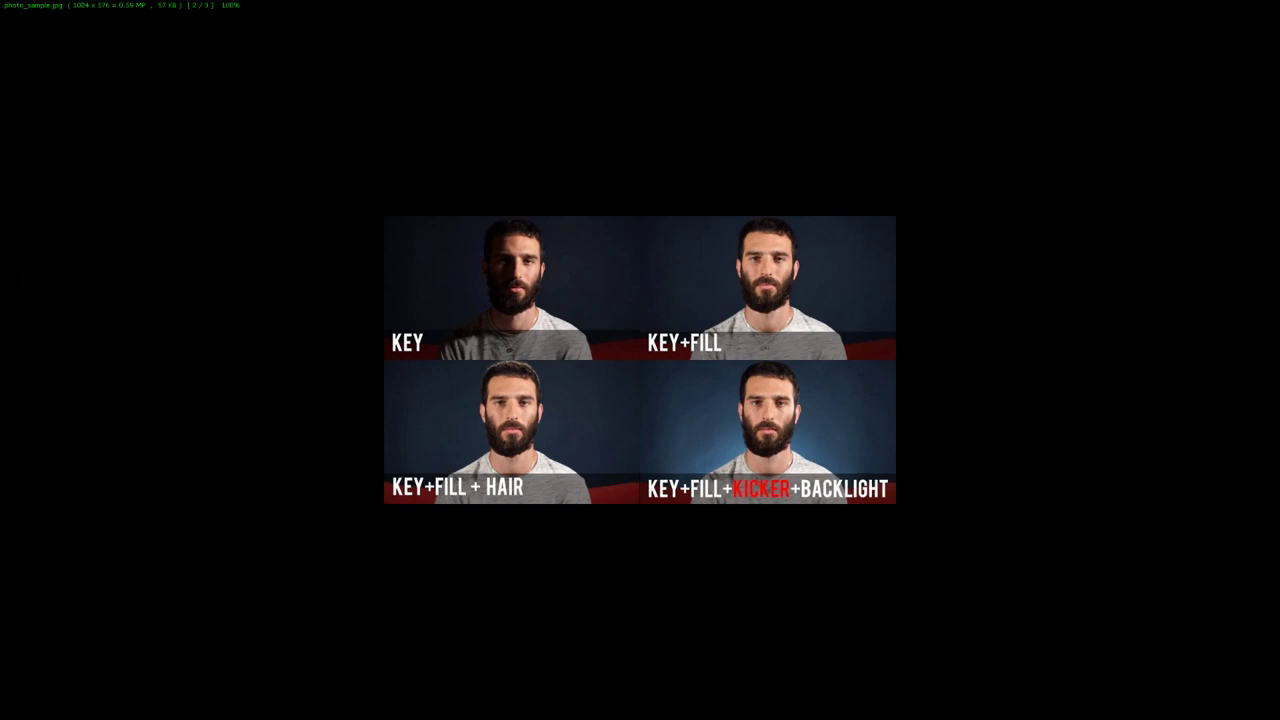
# Close the full-screen portrait photo and show the image's file and EXIF details
pyautogui.press('Escape')
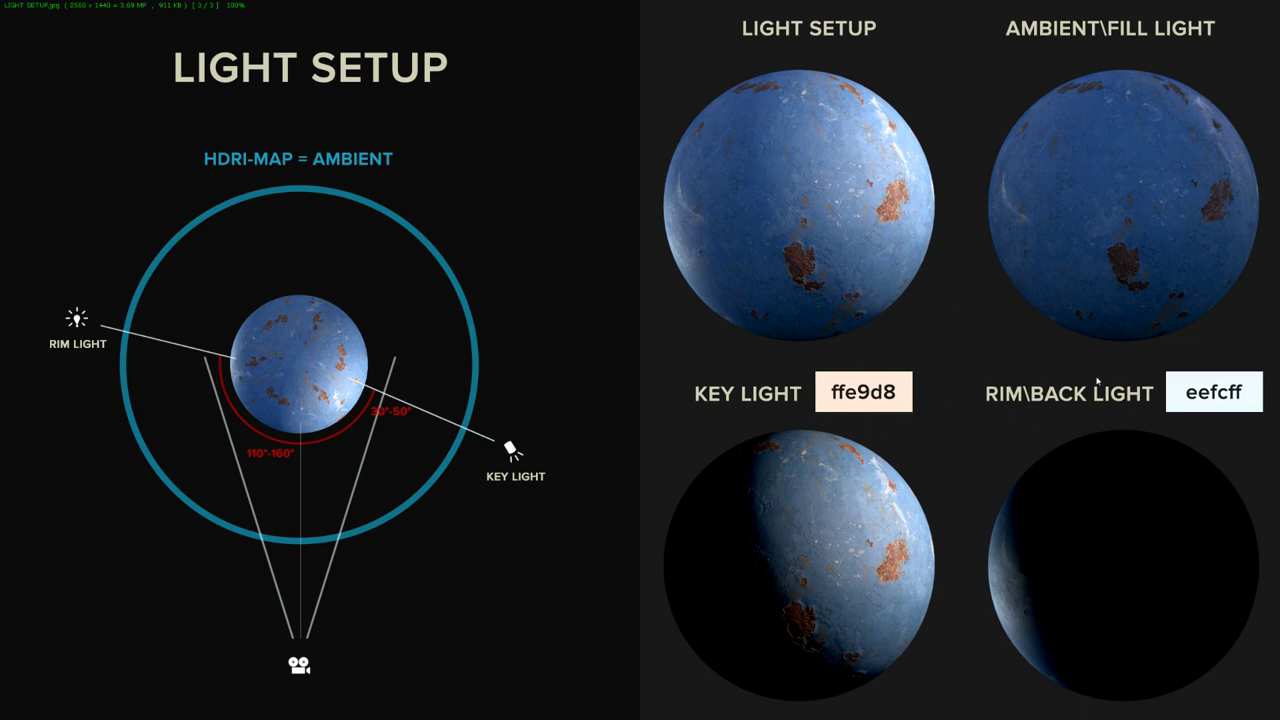
pyautogui.press('i')
# Import preview_sphere.fbx from the marmoset folder into the scene
pyautogui.press('Escape')
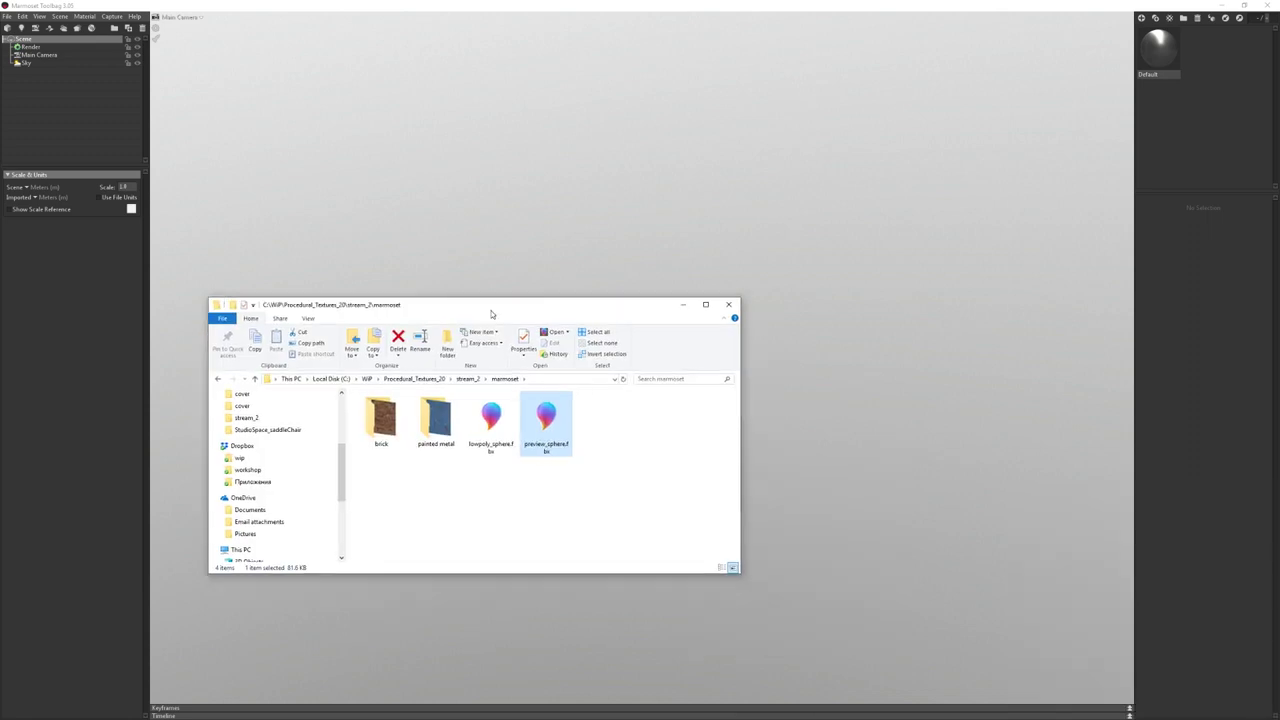
pyautogui.moveTo(478, 300); pyautogui.dragTo(588, 243)
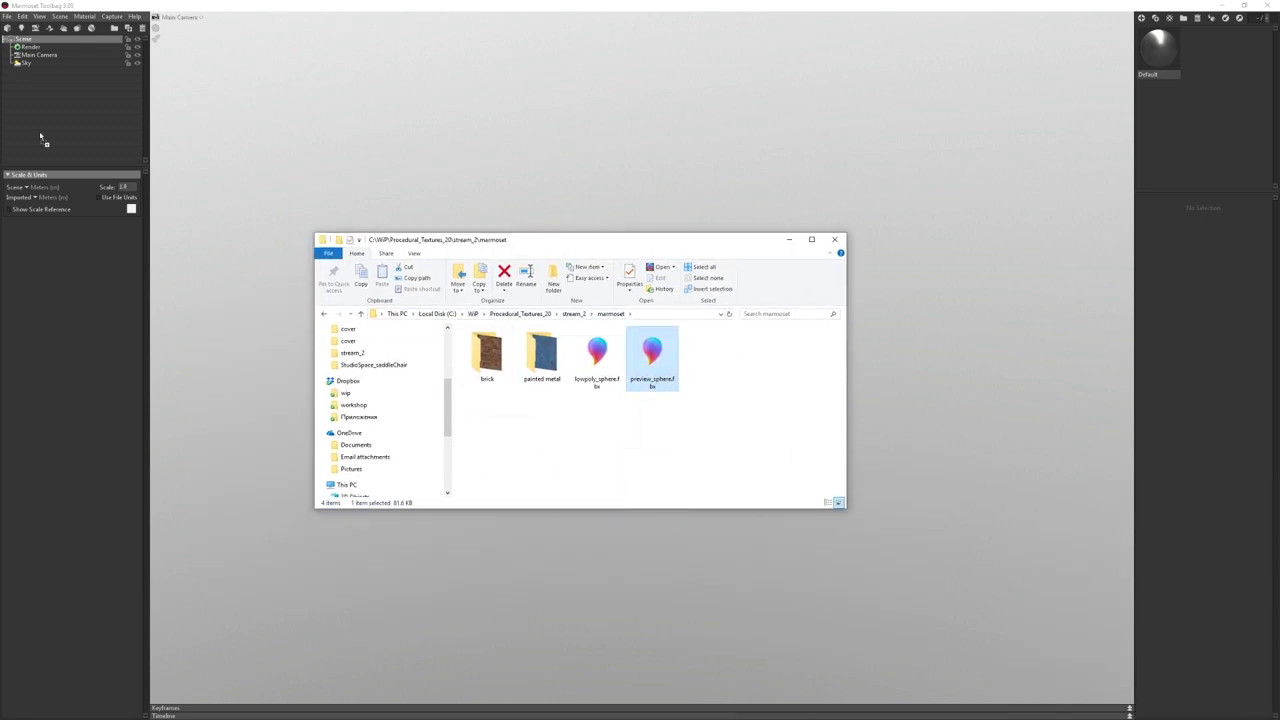
pyautogui.moveTo(652, 355); pyautogui.dragTo(41, 107)
pyautogui.click(44, 96)
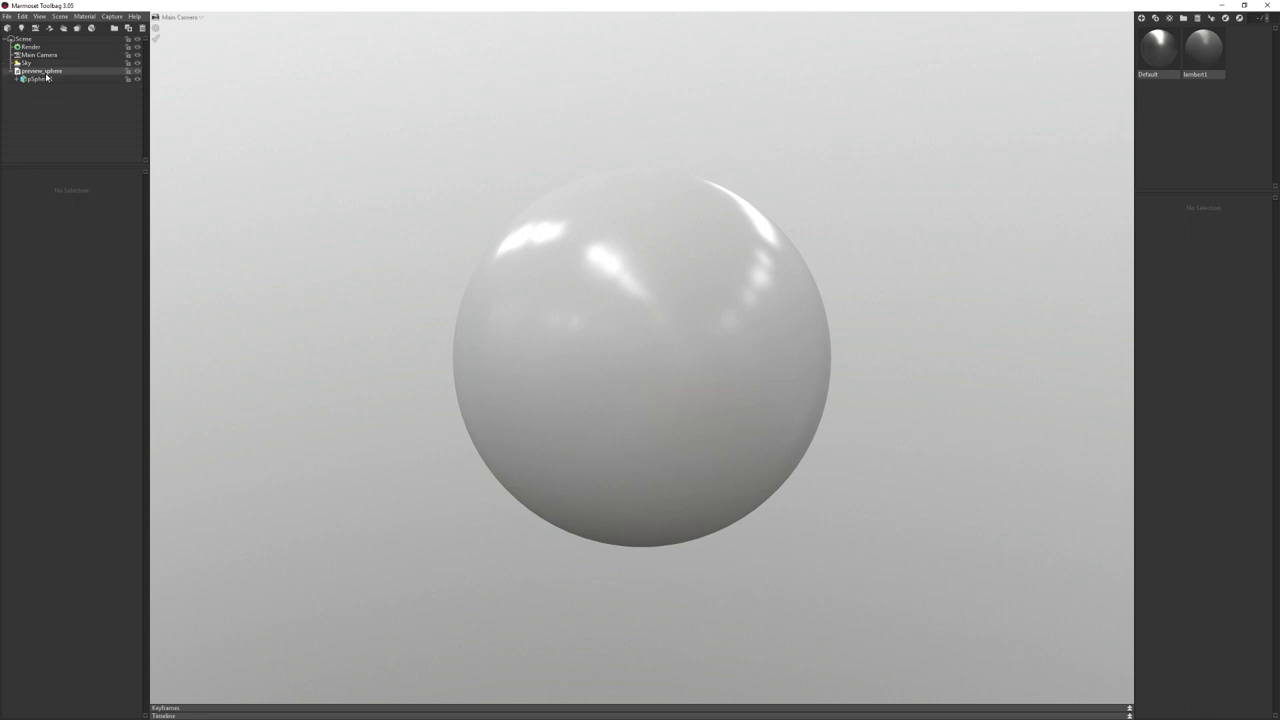
# Select preview_sphere, expand its Transform settings, and hide it from view
pyautogui.click(44, 71)
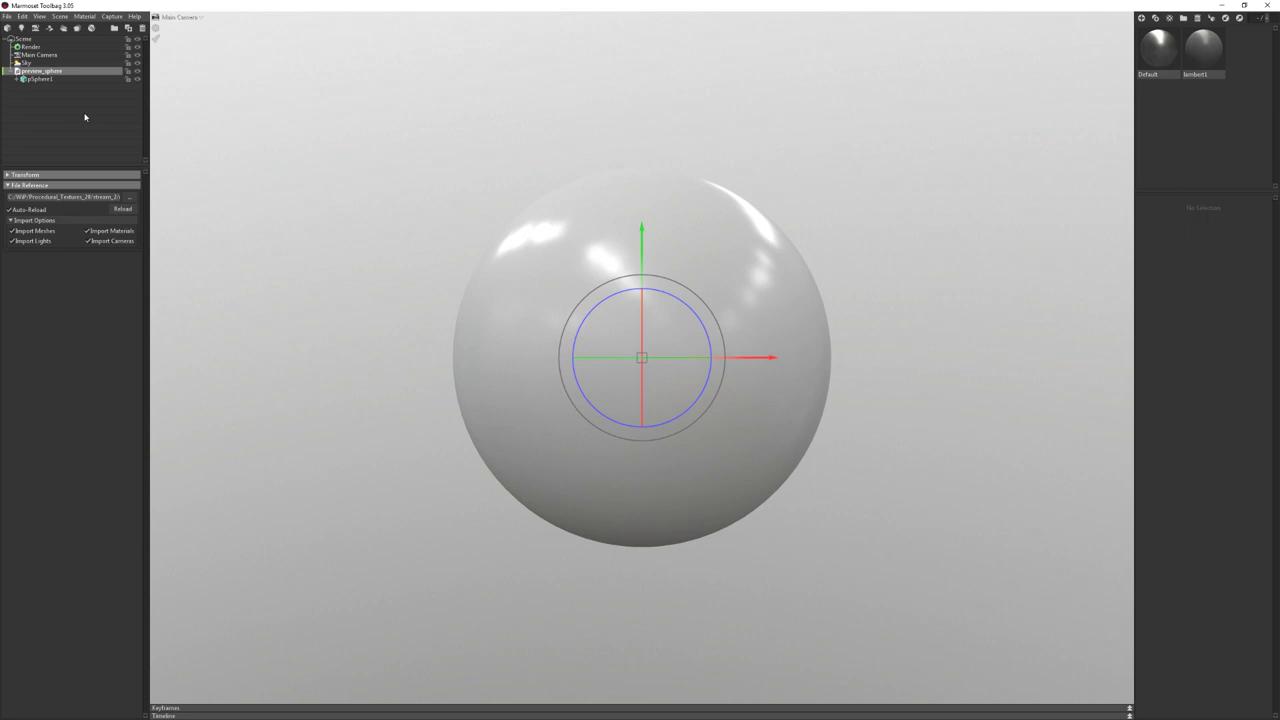
pyautogui.click(83, 177)
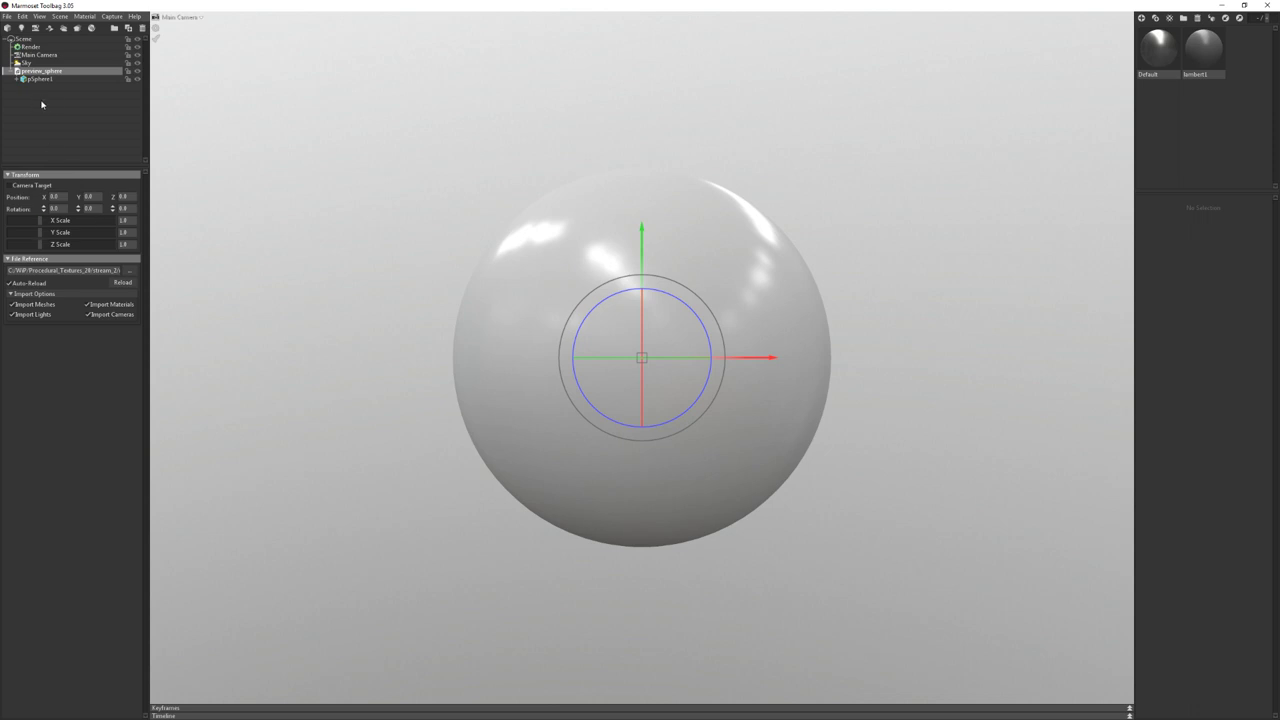
pyautogui.click(137, 72)
pyautogui.hotkey('alt', 'Tab')
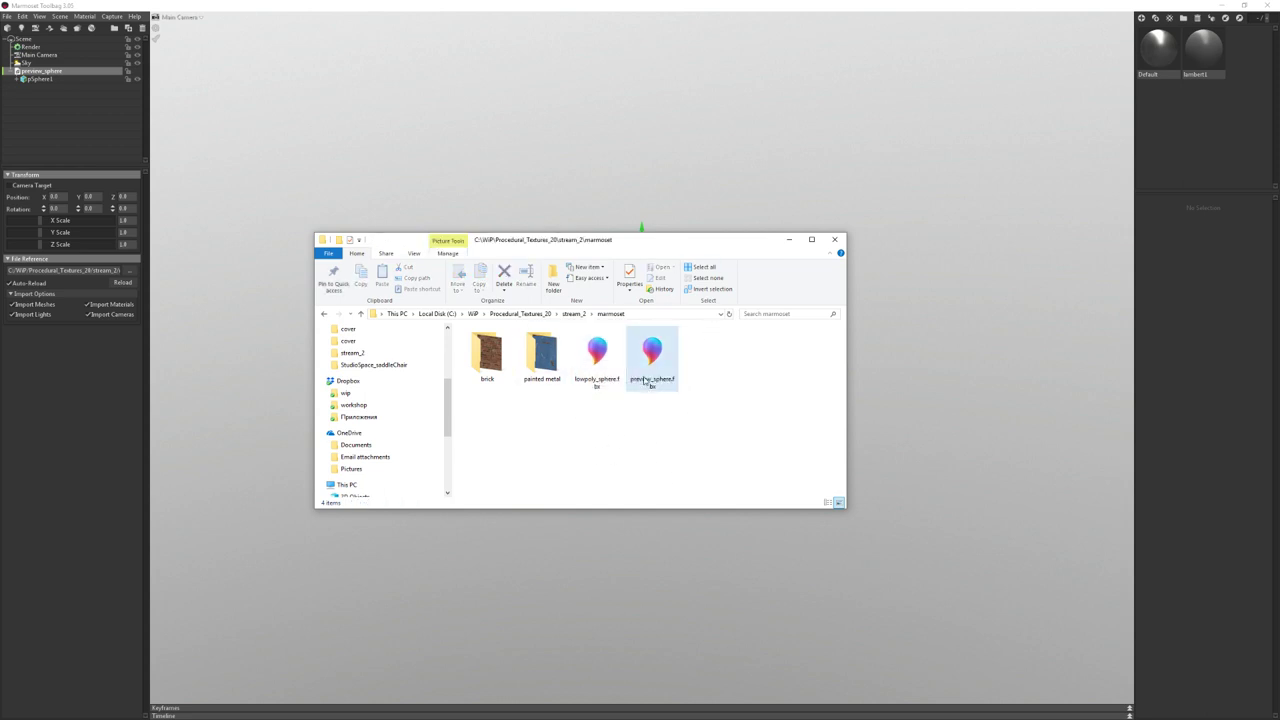
# Import lowpoly_sphere.fbx and scale it to 5.0 on each axis
pyautogui.moveTo(597, 355); pyautogui.dragTo(97, 120)
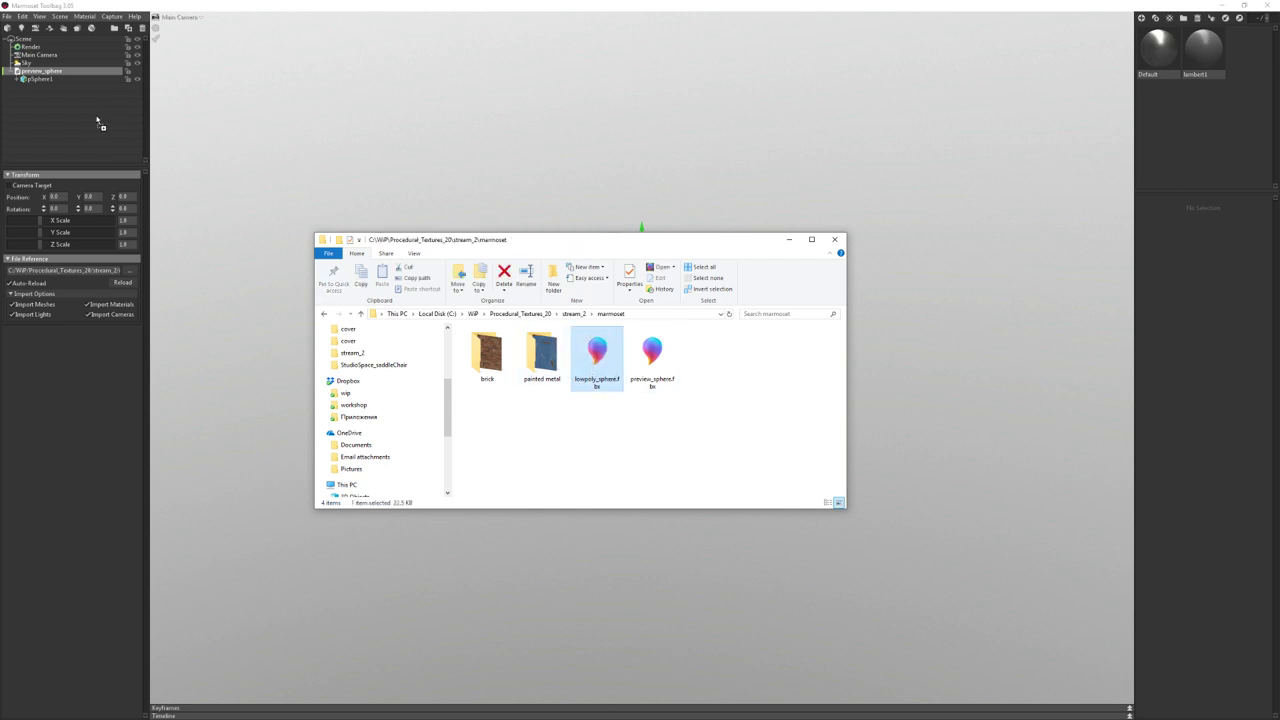
pyautogui.click(789, 240)
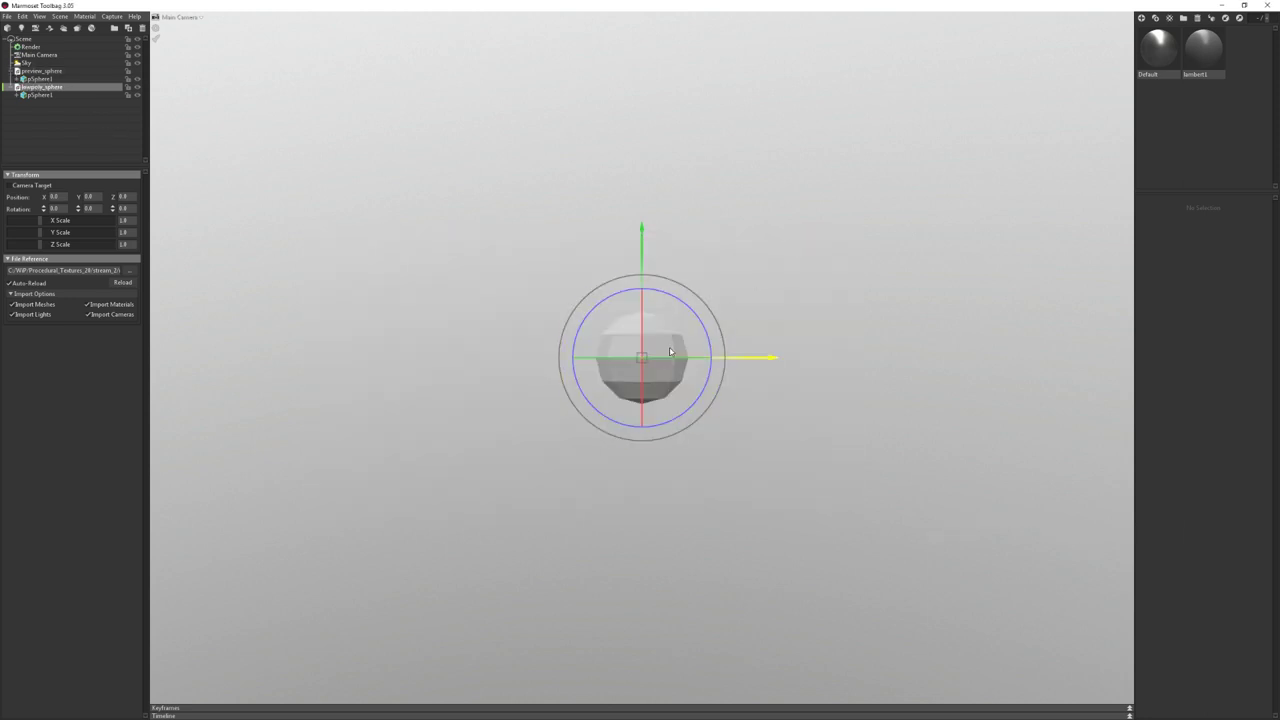
pyautogui.click(91, 219)
pyautogui.write('5')
pyautogui.press('Tab')
pyautogui.write('5')
pyautogui.press('Tab')
pyautogui.write('5')
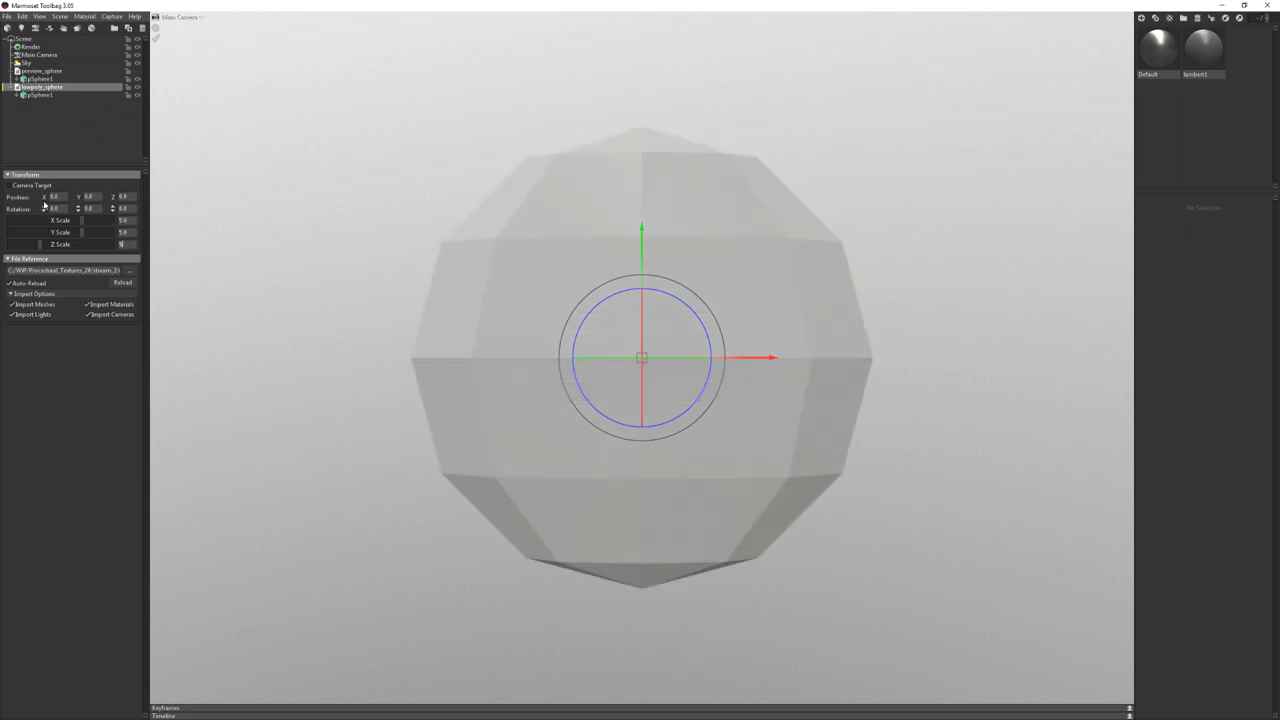
pyautogui.press('Tab')
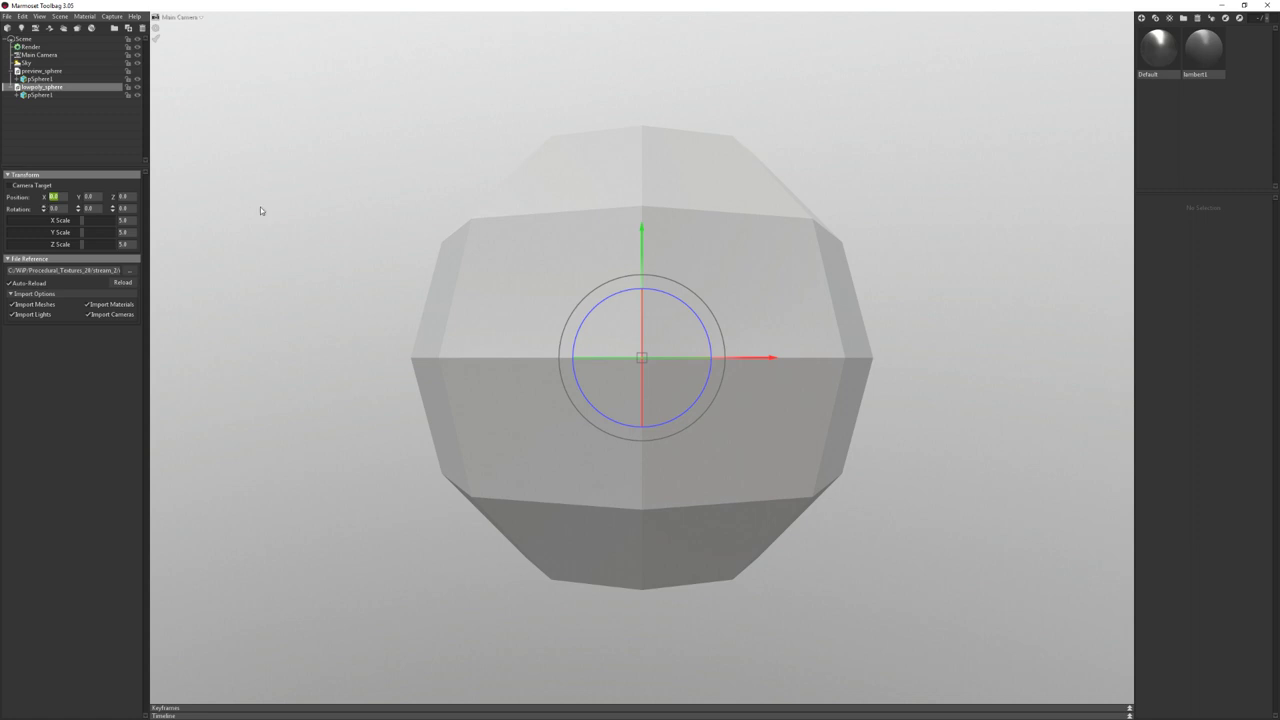
# Hide lowpoly_sphere, show preview_sphere again, and lock and select it
pyautogui.click(87, 134)
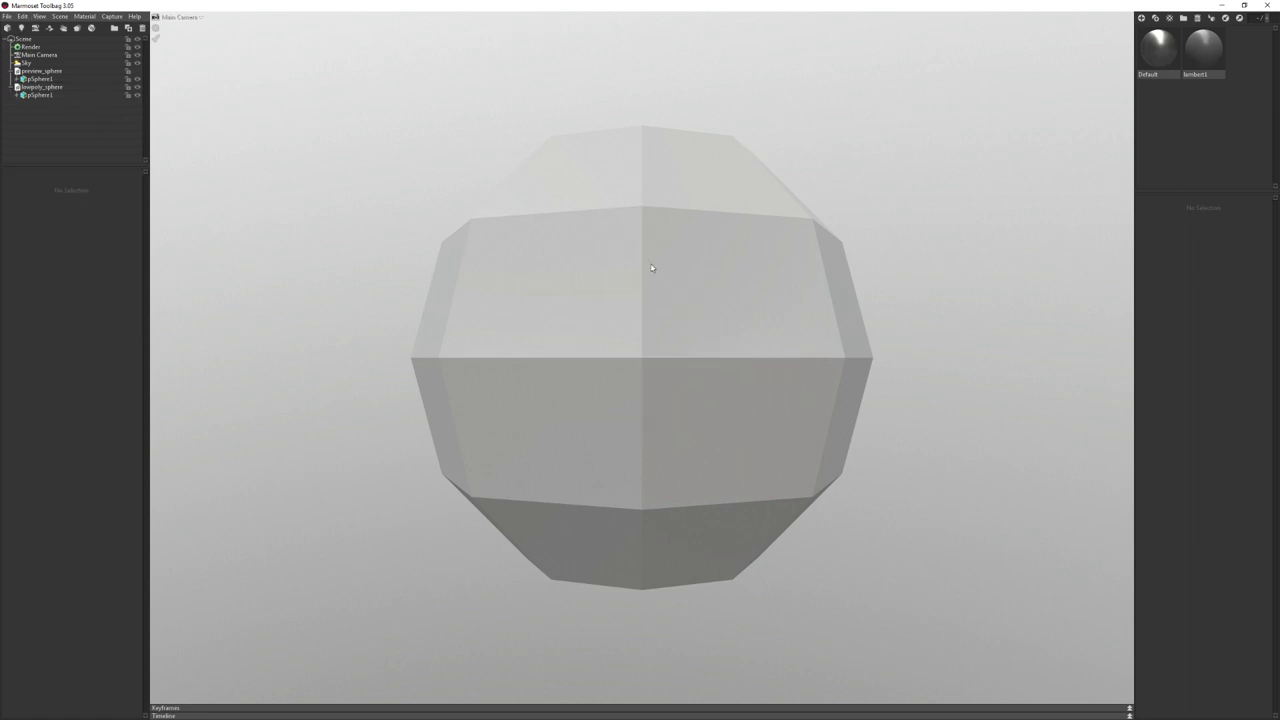
pyautogui.click(137, 86)
pyautogui.click(137, 70)
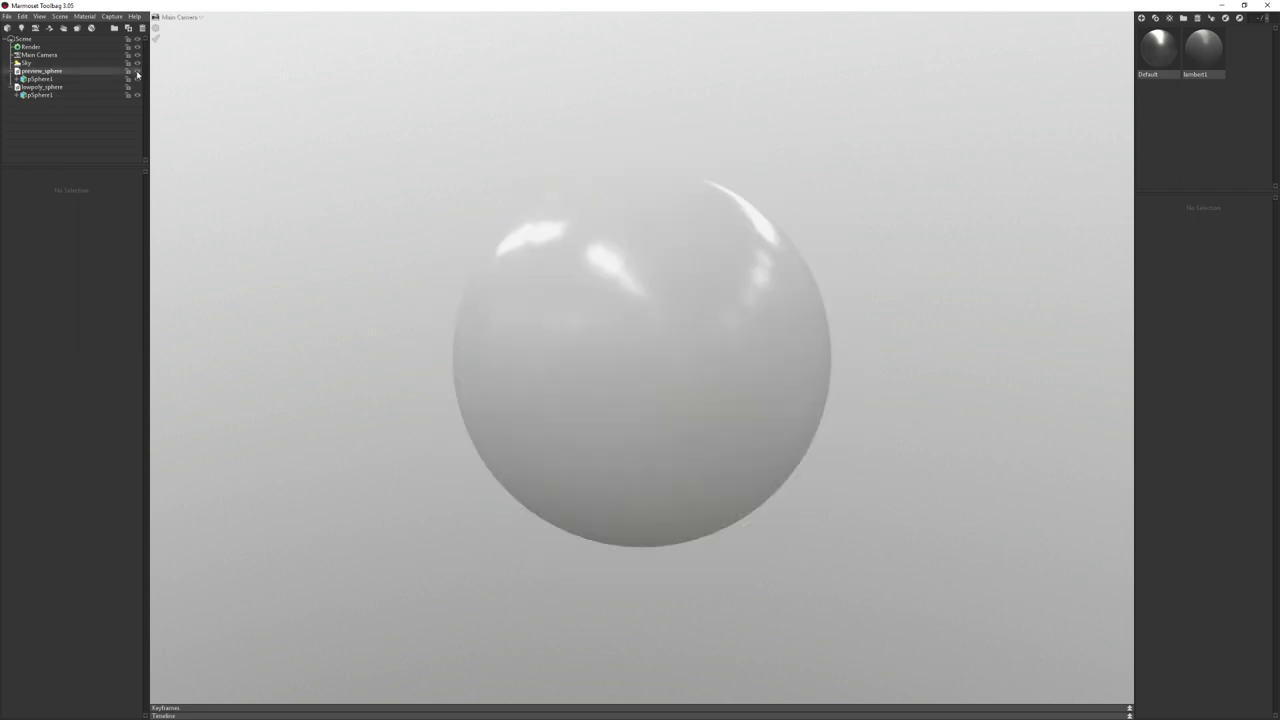
pyautogui.click(127, 71)
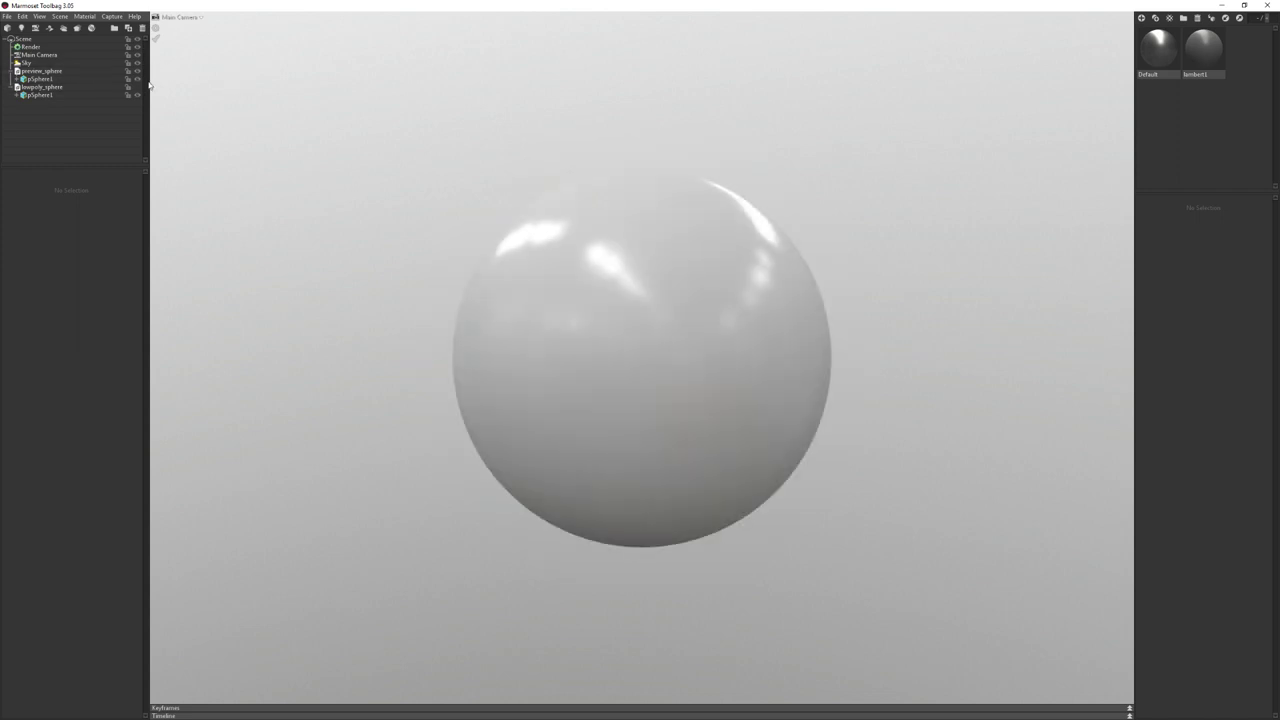
pyautogui.click(80, 71)
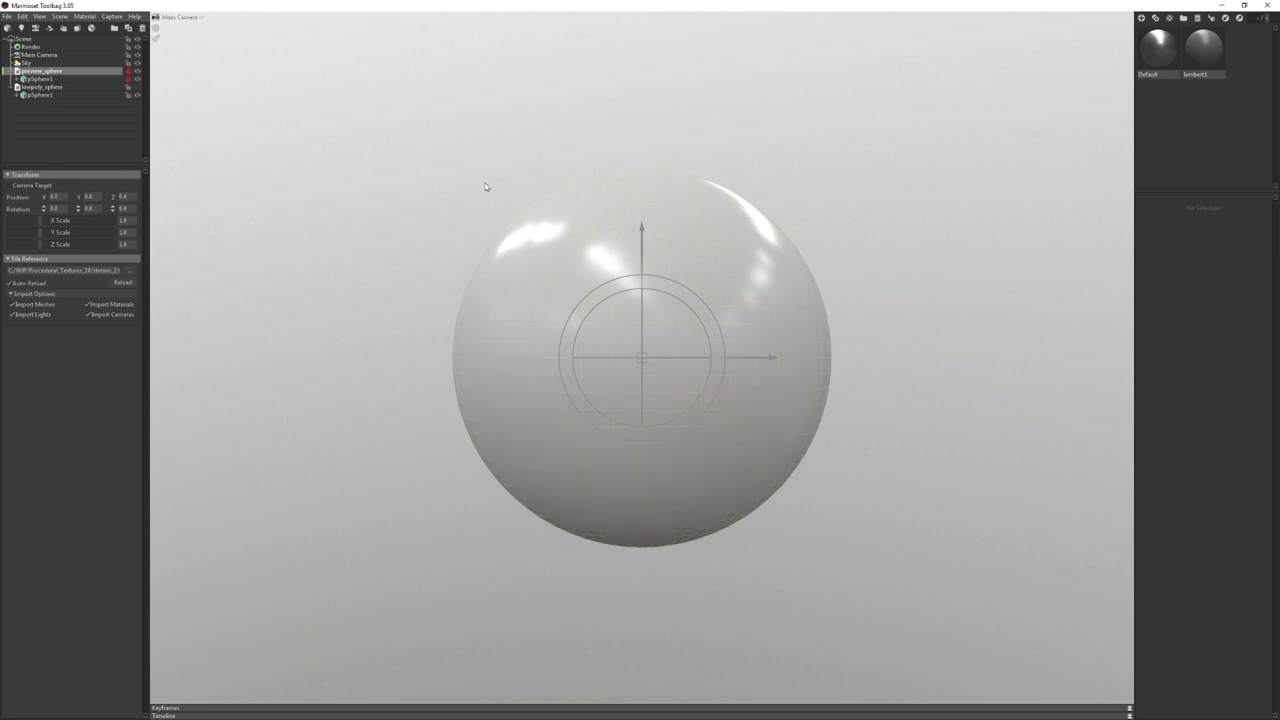
# Toggle preview_sphere's visibility, unlock it, and bring up the material presets list
pyautogui.click(137, 71)
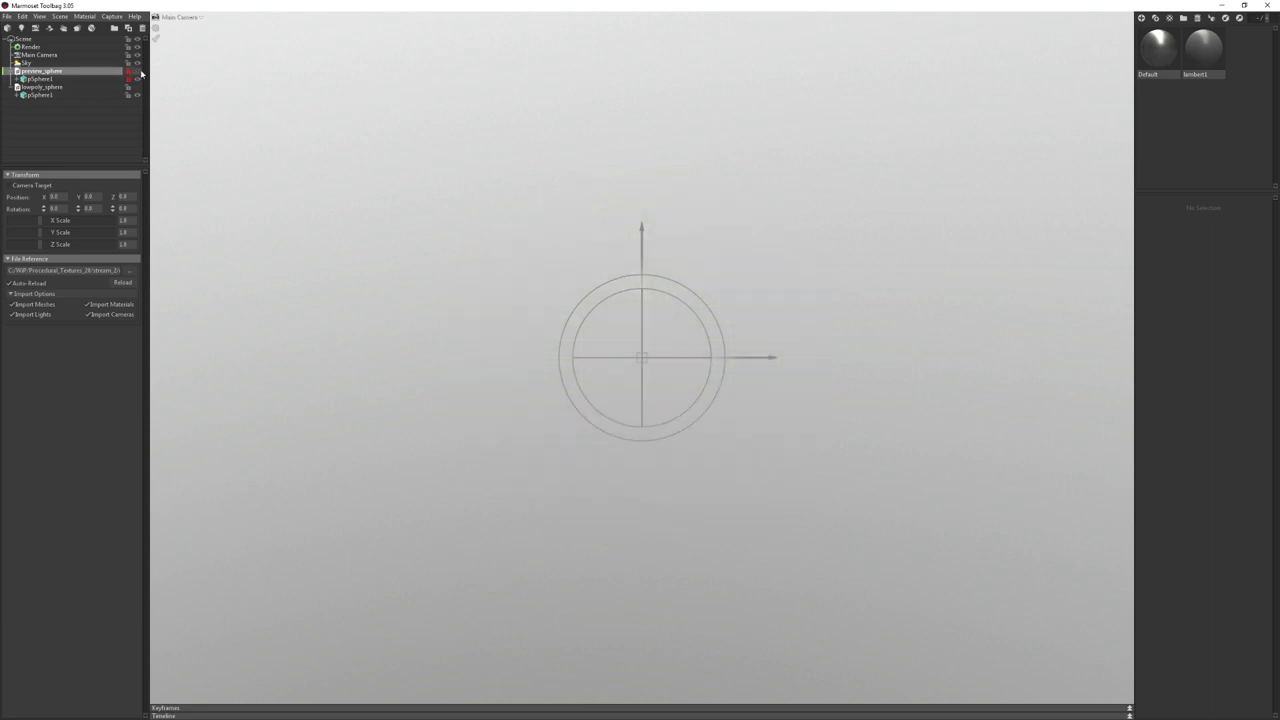
pyautogui.click(128, 71)
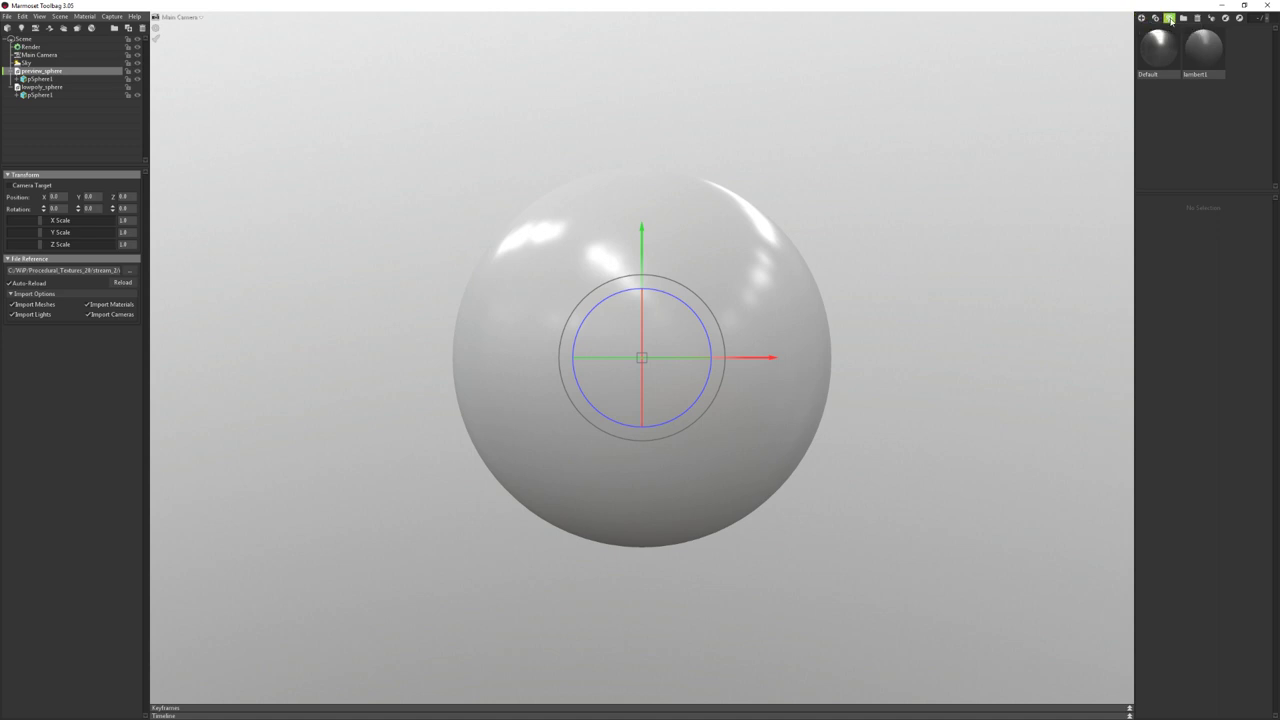
pyautogui.click(1171, 20)
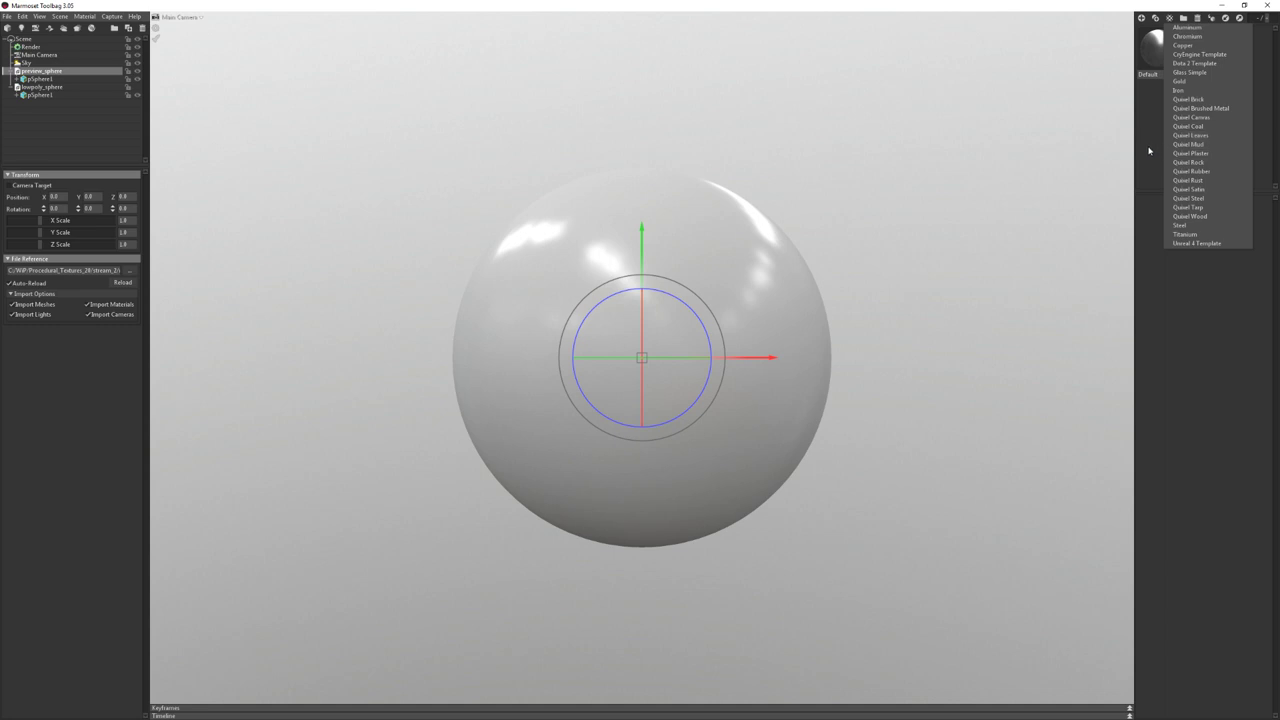
# Dismiss the material presets dropdown without choosing any preset
pyautogui.click(1148, 150)
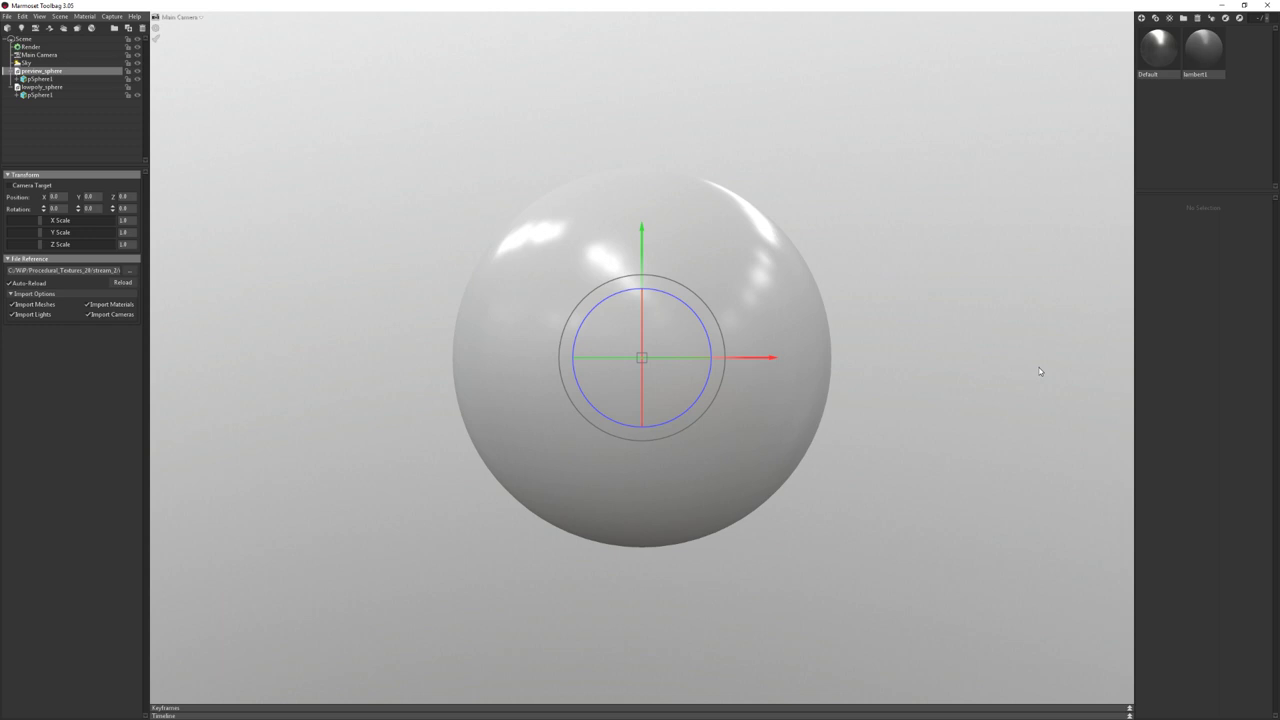
# Rename the lambert1 material to 'painted metal'
pyautogui.click(1206, 83)
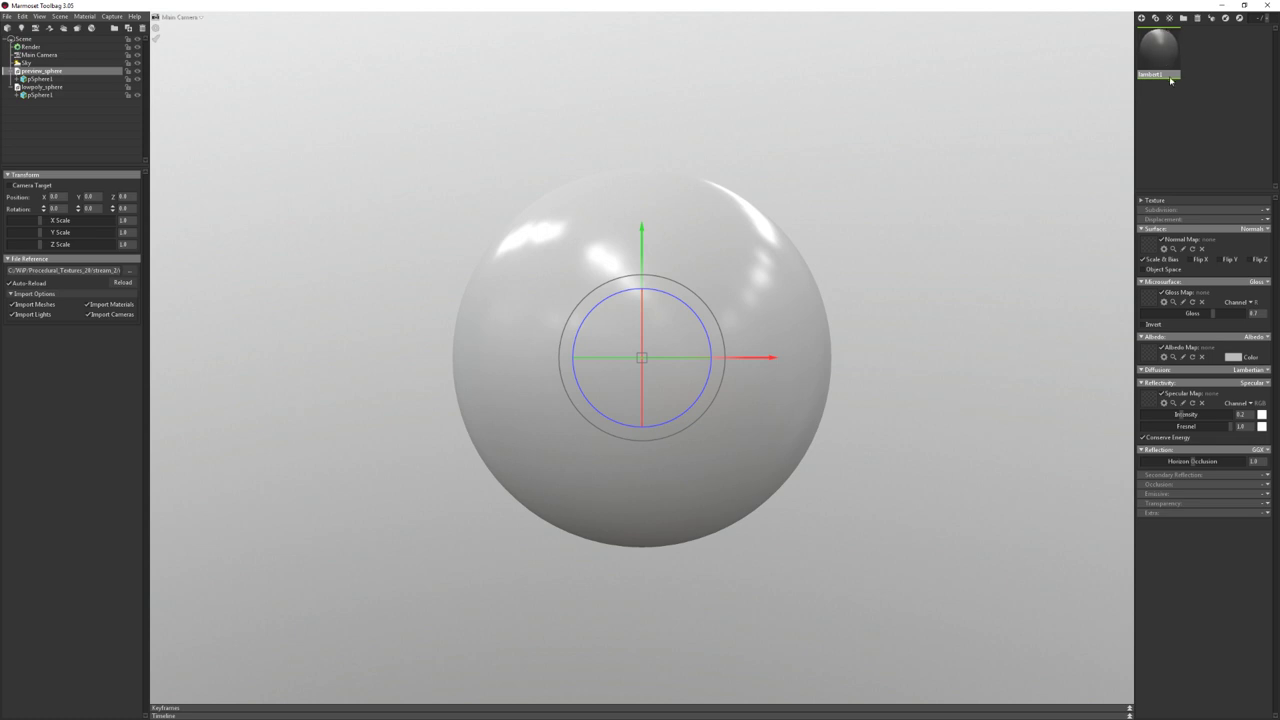
pyautogui.doubleClick(1164, 62)
pyautogui.press('BackSpace')
pyautogui.write('ainted')
pyautogui.write(' metal')
pyautogui.press('Return')
# Apply the painted metal material to the sphere in the viewport
pyautogui.click(1043, 274)
pyautogui.moveTo(1158, 45); pyautogui.dragTo(570, 333)
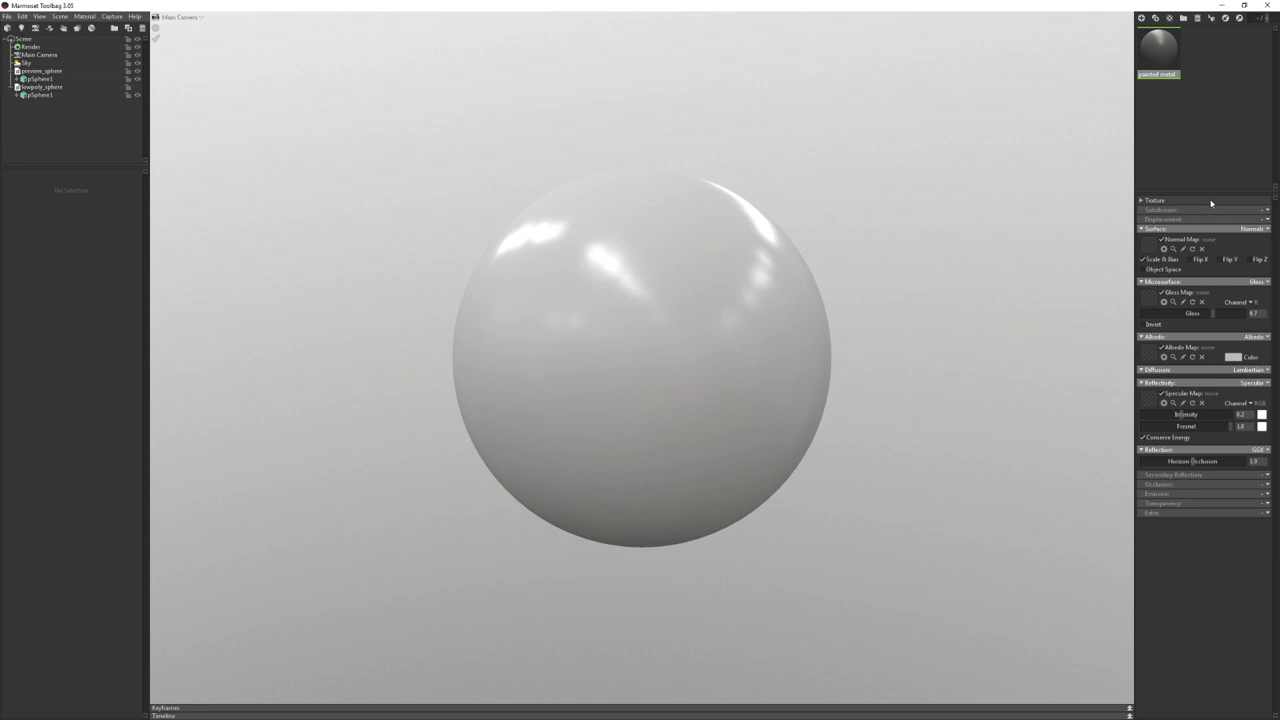
pyautogui.hotkey('alt', 'Tab')
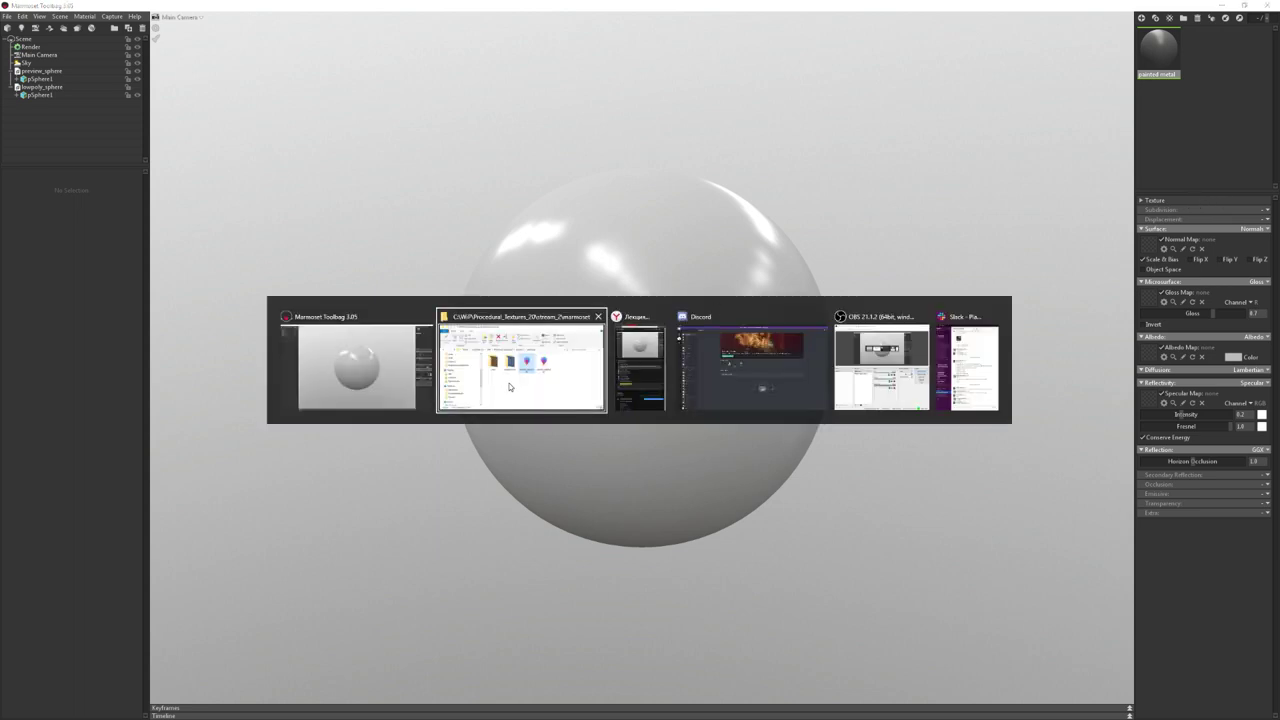
pyautogui.press('Left')
pyautogui.press('Return')
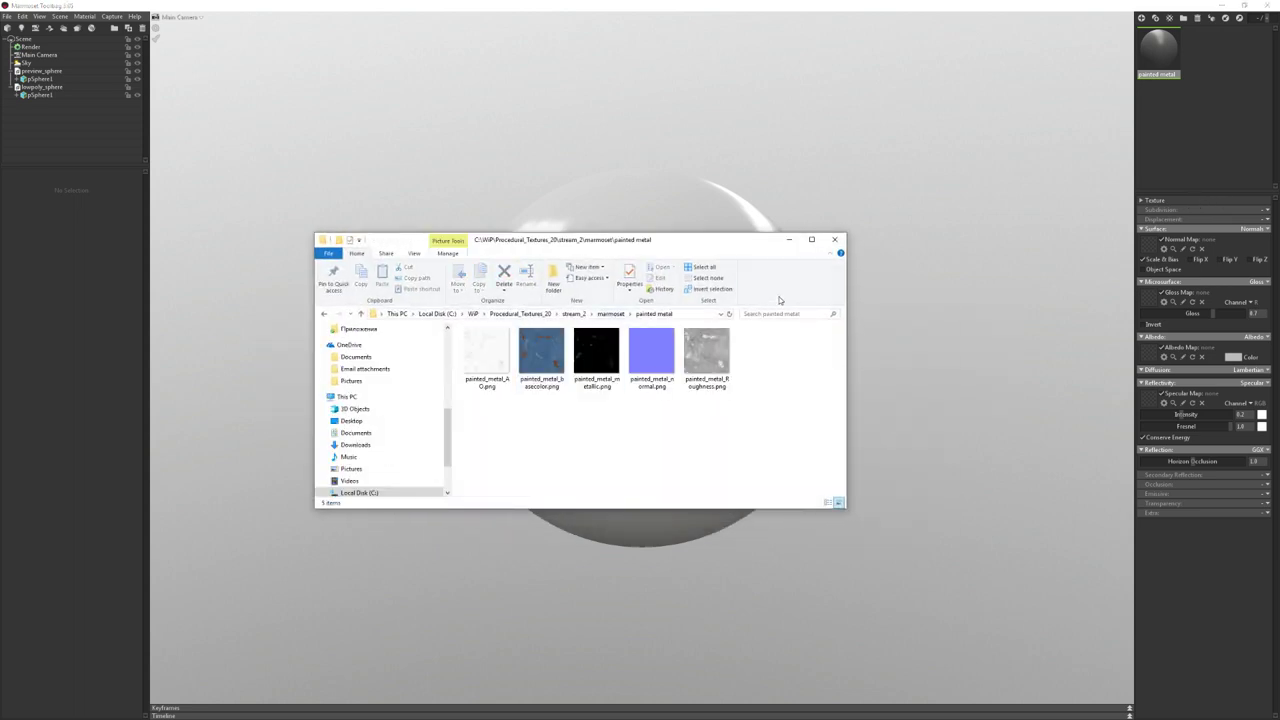
pyautogui.moveTo(637, 232)
pyautogui.mouseDown()
pyautogui.moveTo(640, 260)
pyautogui.moveTo(765, 345)
pyautogui.mouseUp()
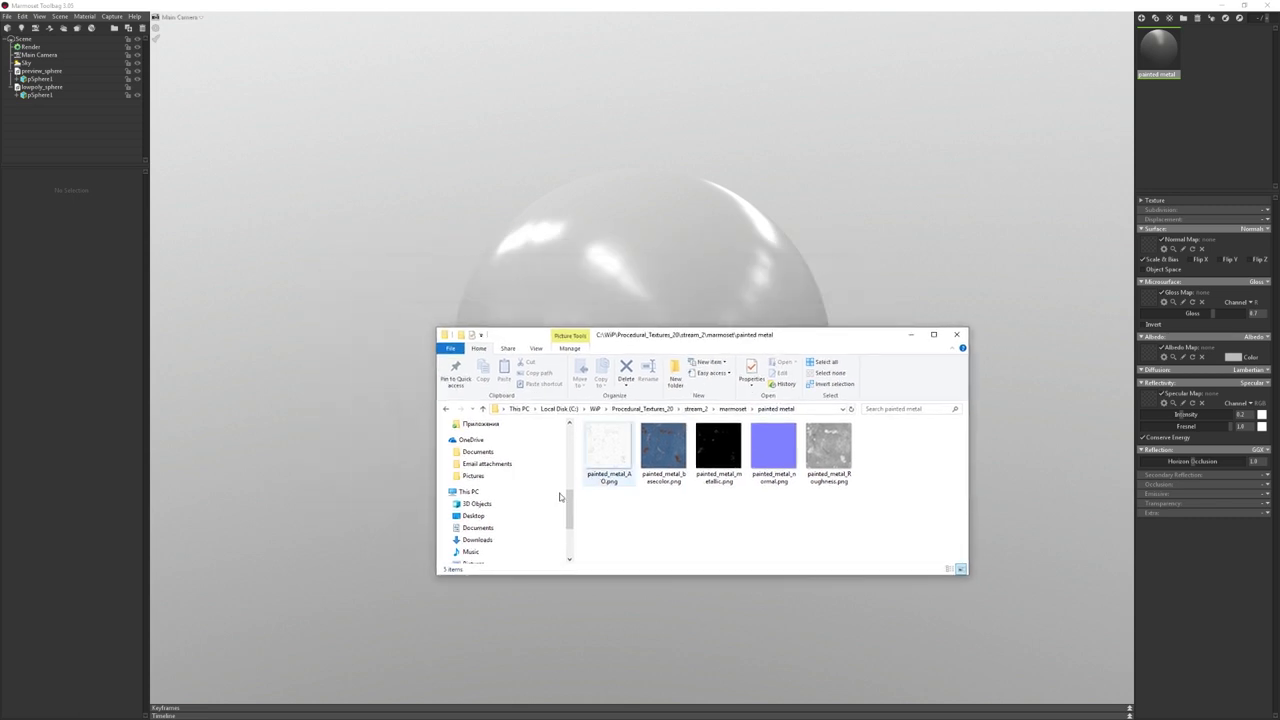
pyautogui.moveTo(670, 345); pyautogui.dragTo(619, 355)
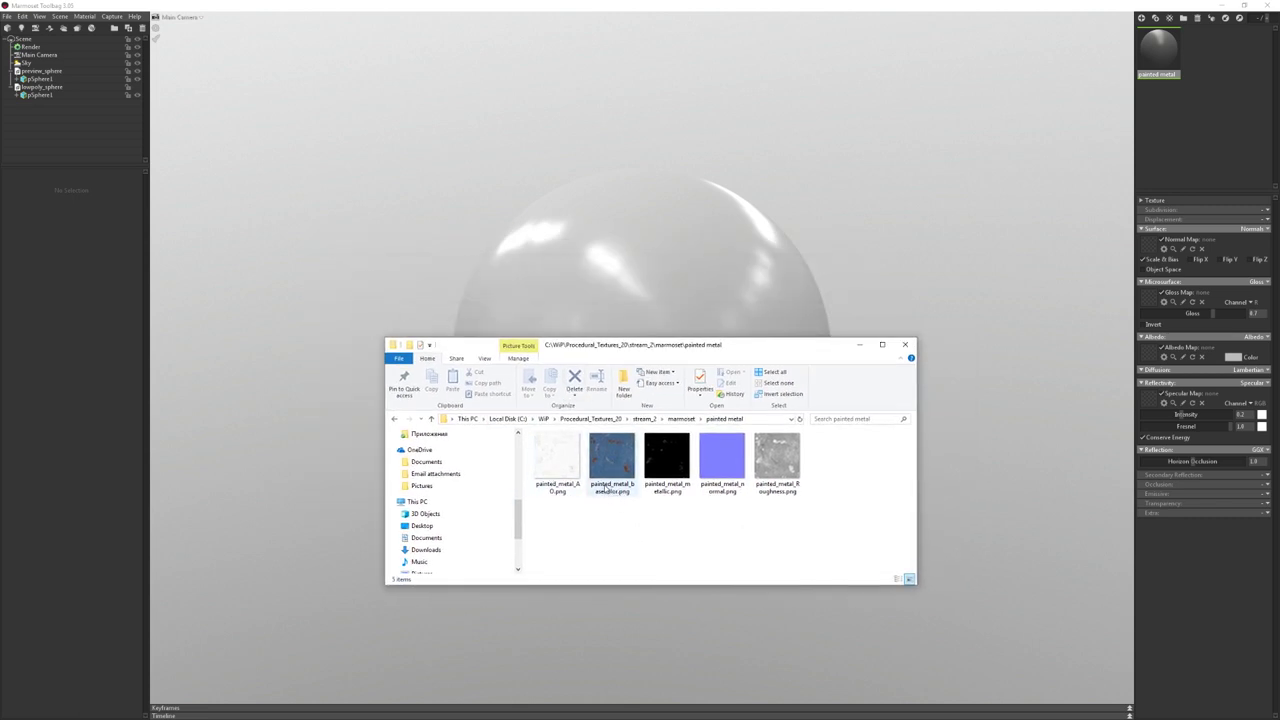
pyautogui.click(618, 452)
pyautogui.click(621, 438)
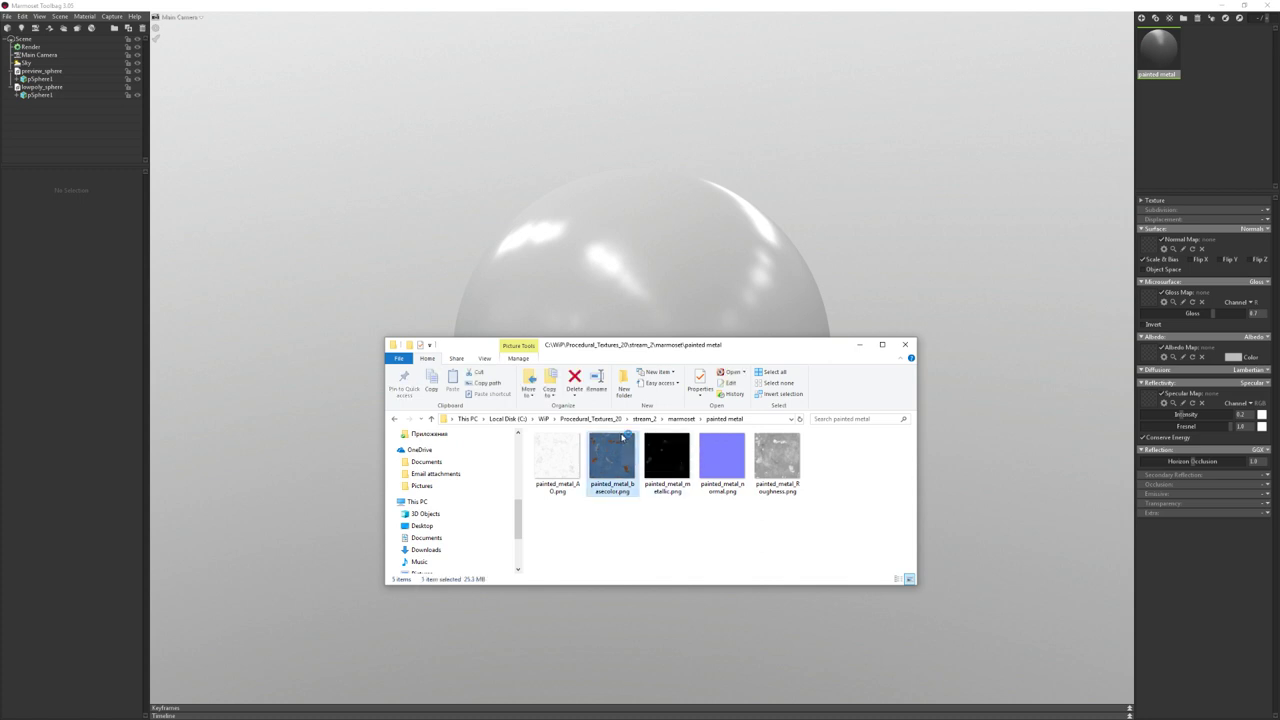
pyautogui.doubleClick(622, 437)
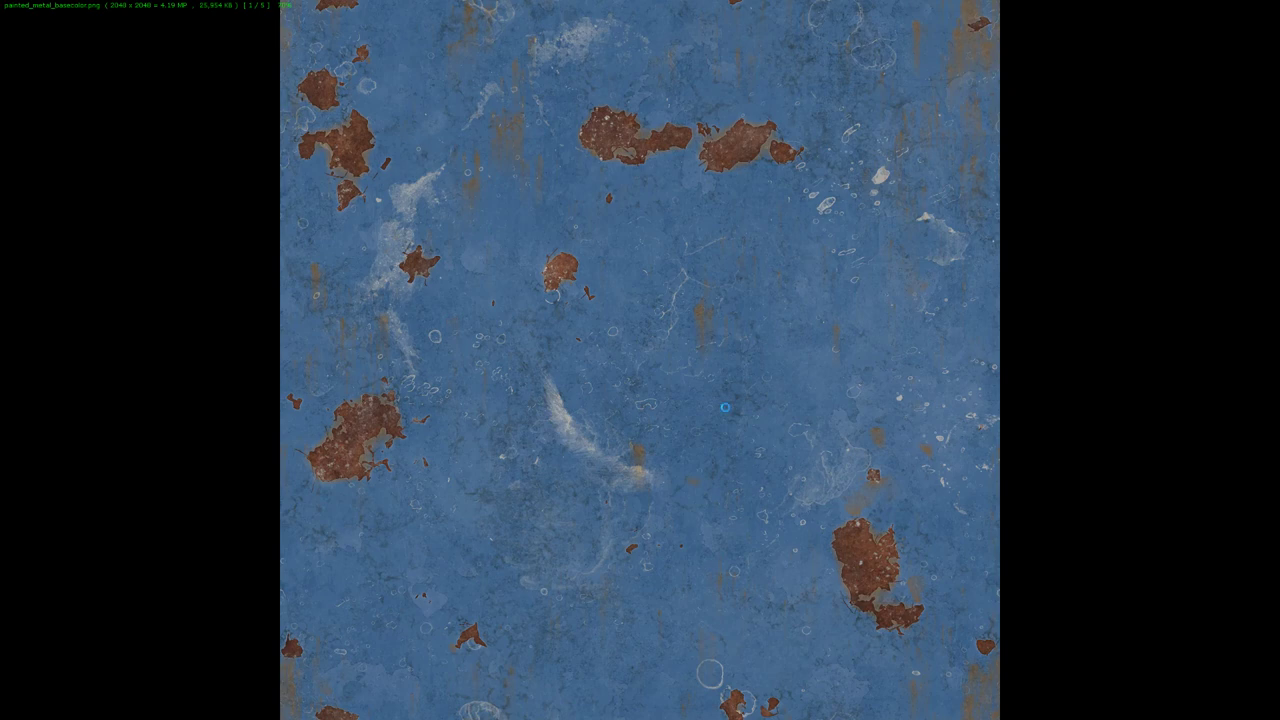
pyautogui.press('Right')
pyautogui.press('Right')
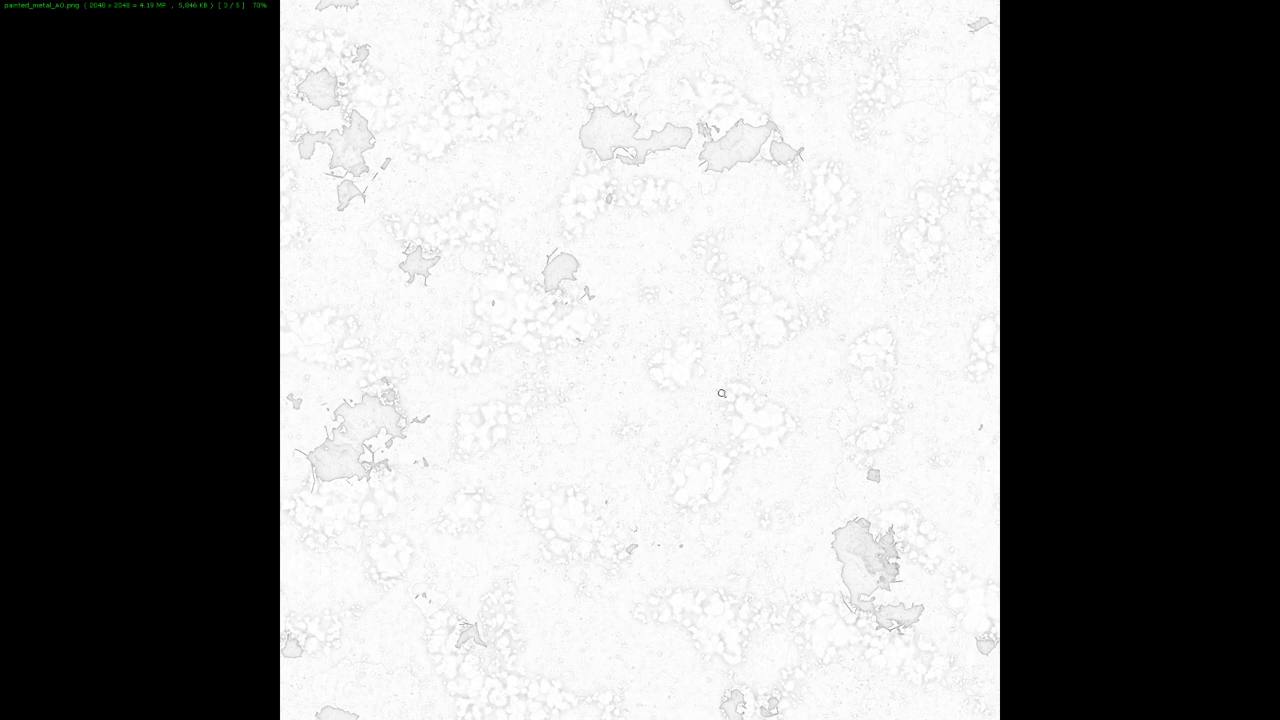
pyautogui.press('Right')
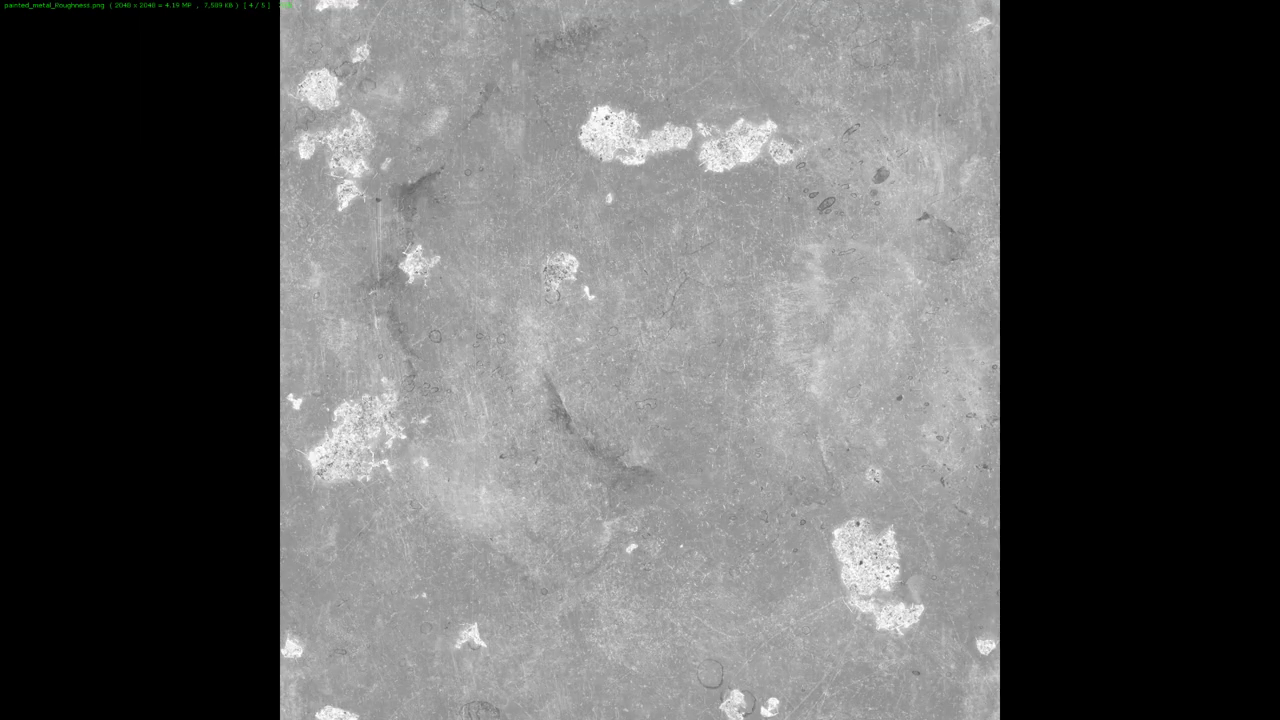
pyautogui.press('Left')
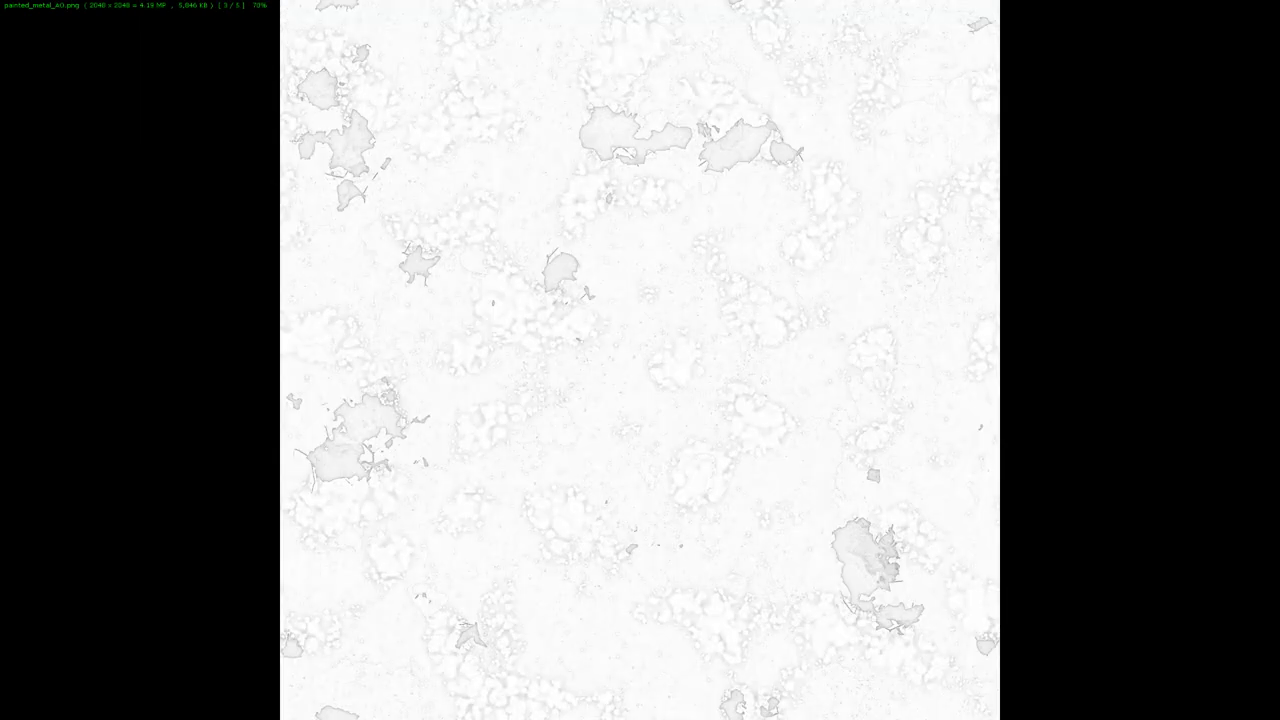
pyautogui.press('Escape')
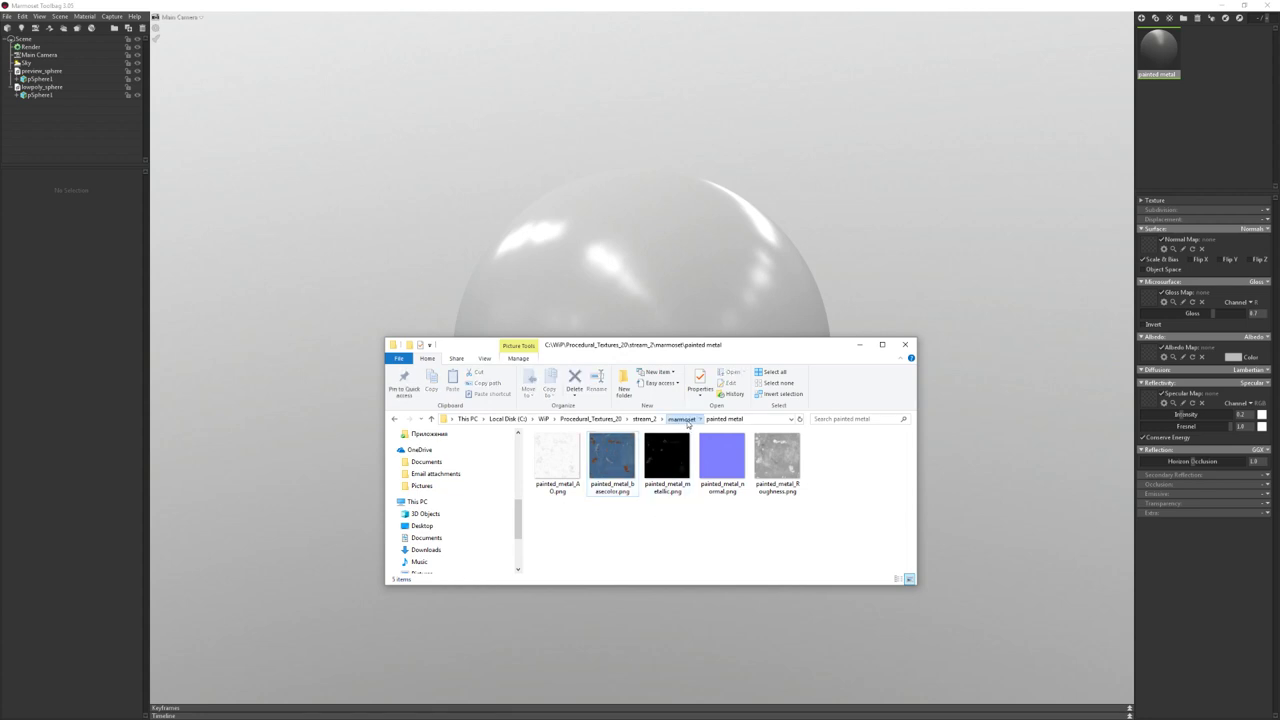
pyautogui.click(687, 419)
pyautogui.click(560, 458)
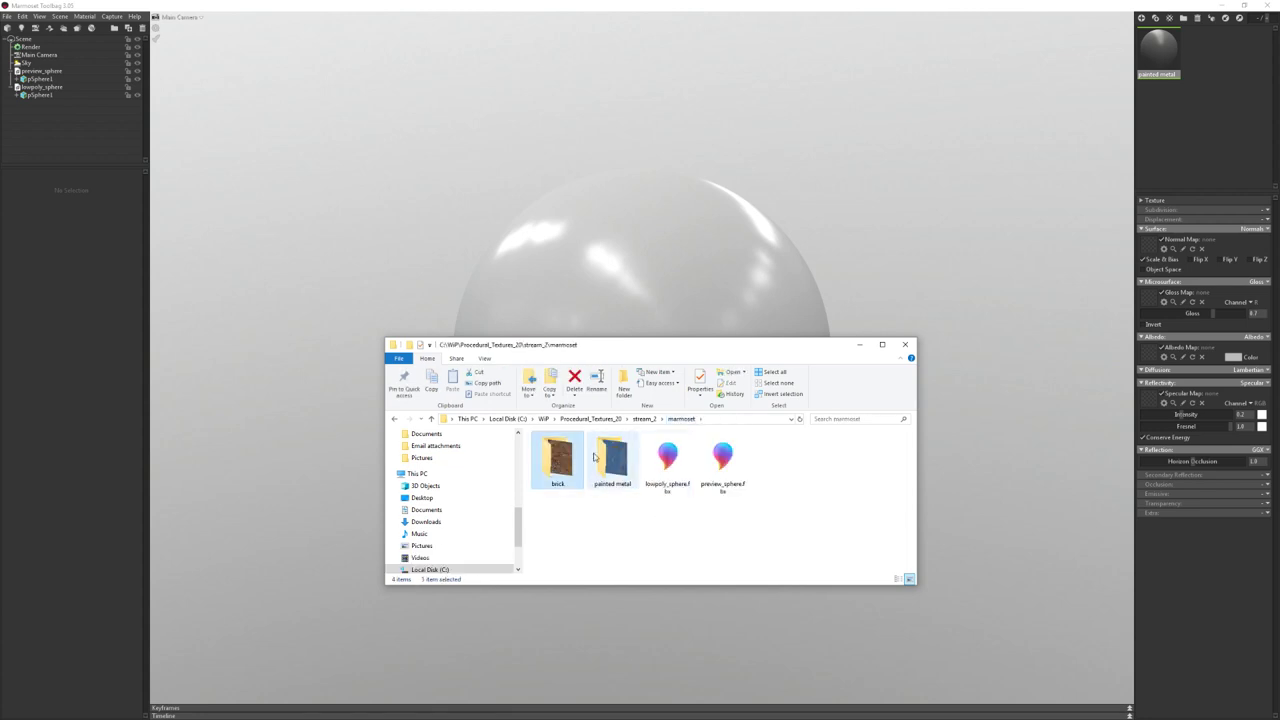
pyautogui.doubleClick(567, 455)
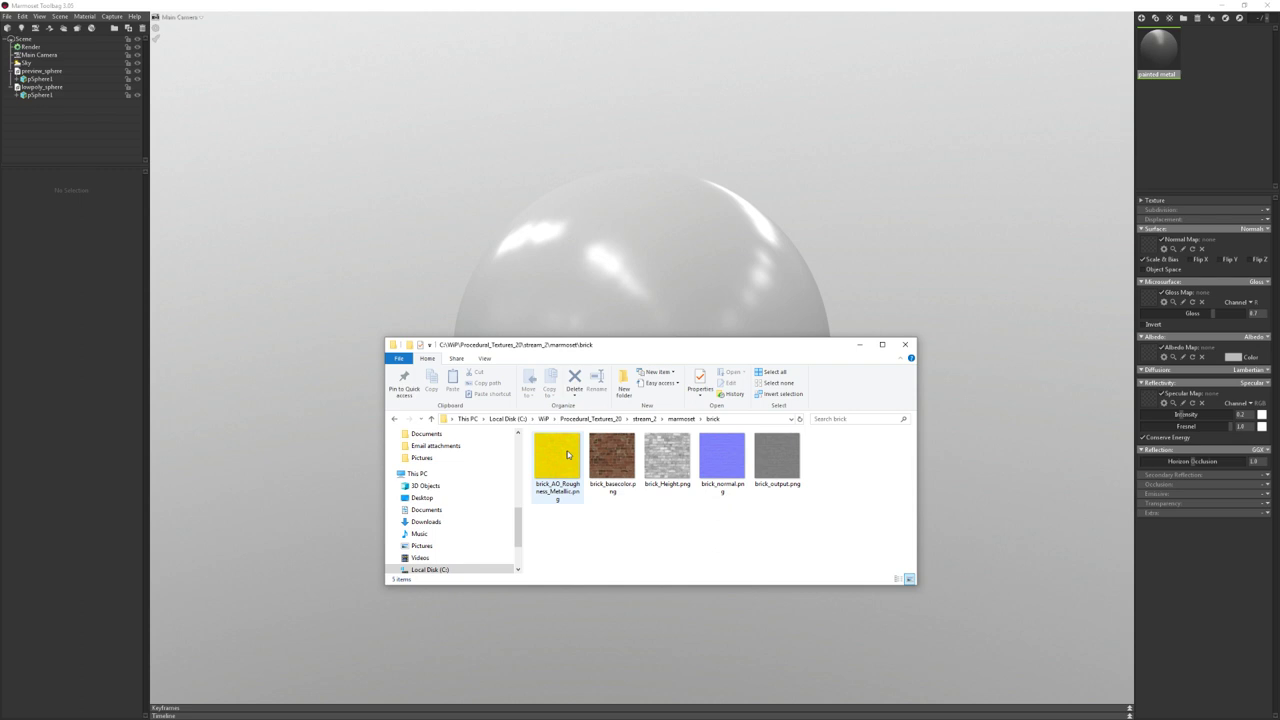
pyautogui.moveTo(567, 455)
pyautogui.mouseDown()
pyautogui.moveTo(748, 290)
pyautogui.moveTo(696, 295)
pyautogui.mouseUp()
pyautogui.press('Return')
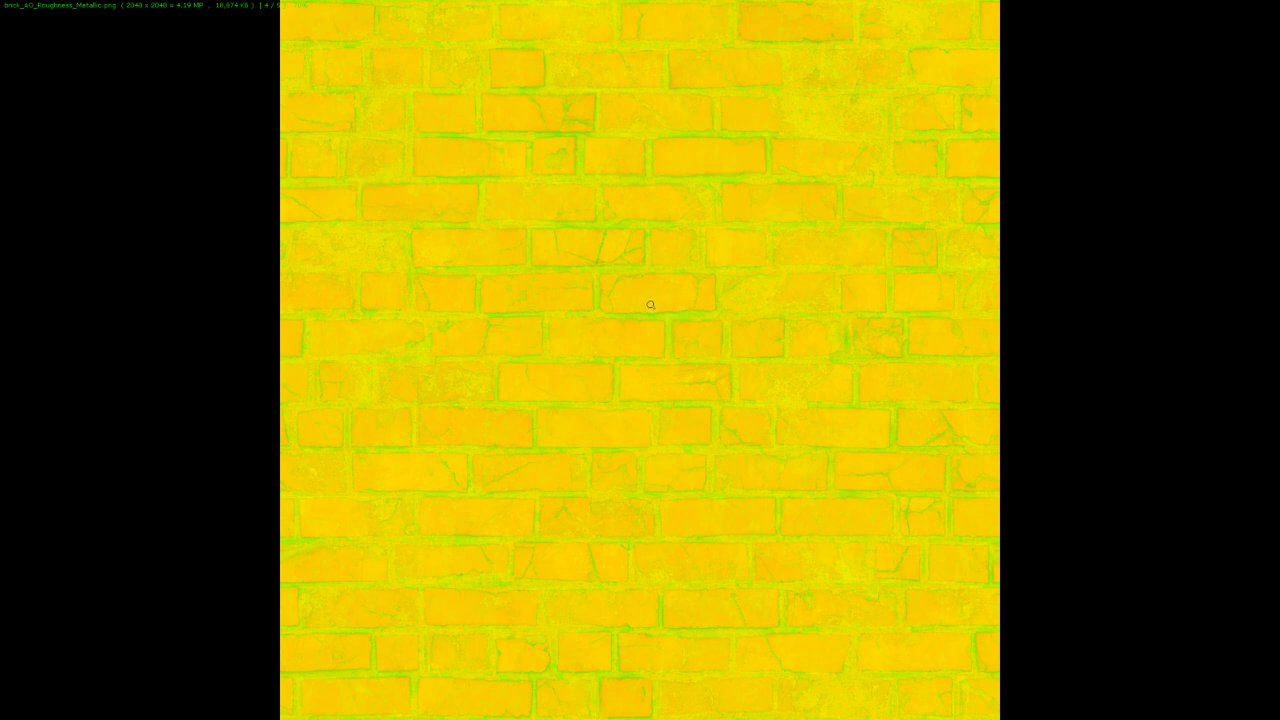
pyautogui.press('Escape')
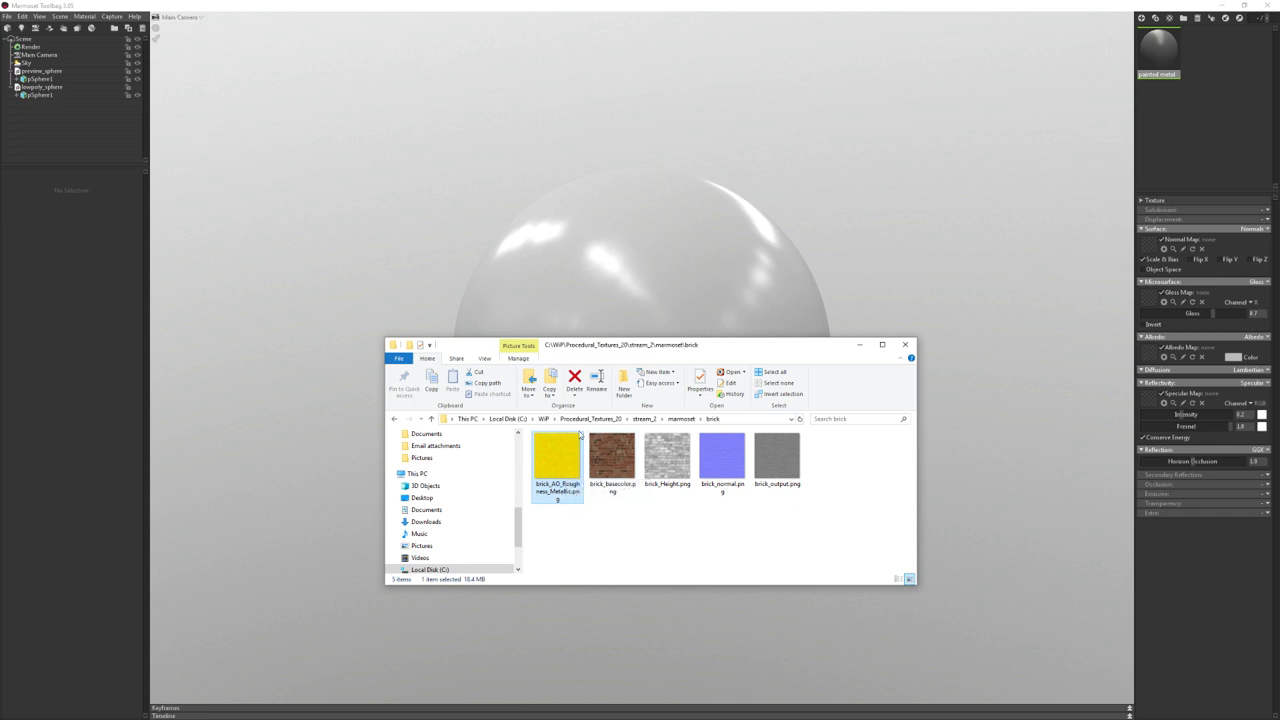
pyautogui.click(684, 420)
pyautogui.doubleClick(613, 458)
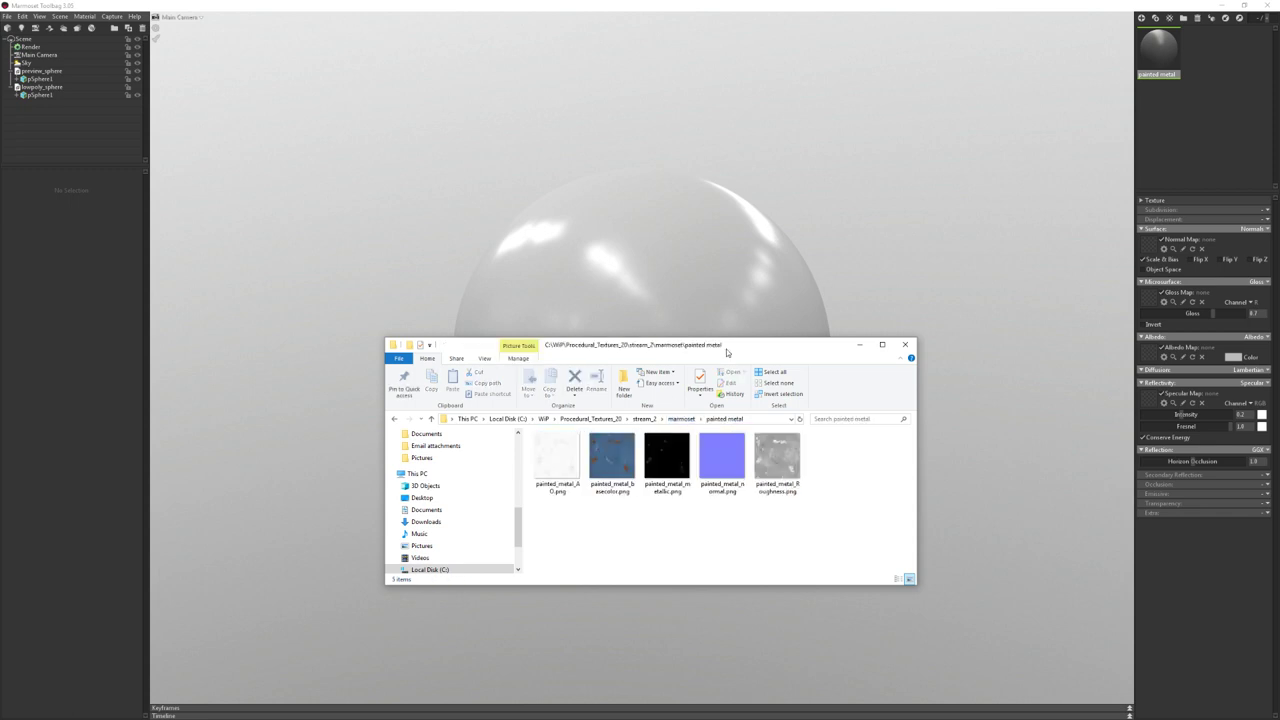
pyautogui.moveTo(692, 348); pyautogui.dragTo(584, 355)
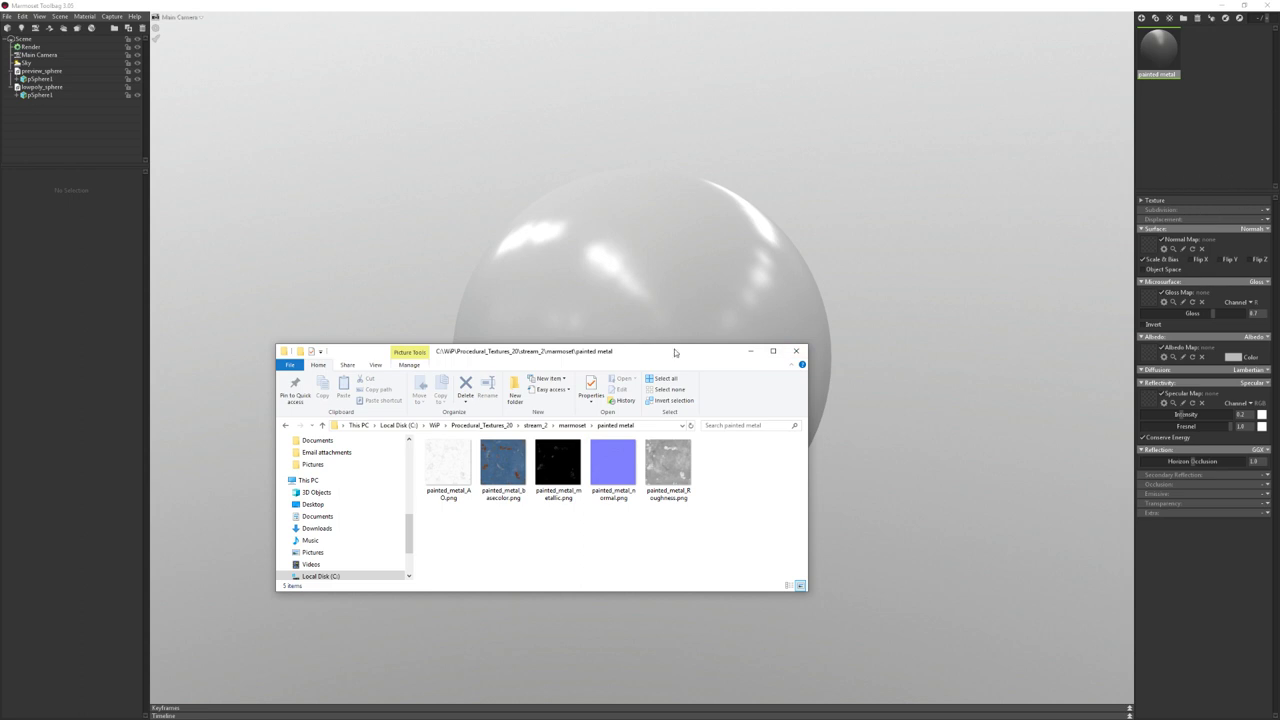
# Assign painted_metal_normal.png as the painted metal material's normal map
pyautogui.moveTo(674, 352); pyautogui.dragTo(654, 384)
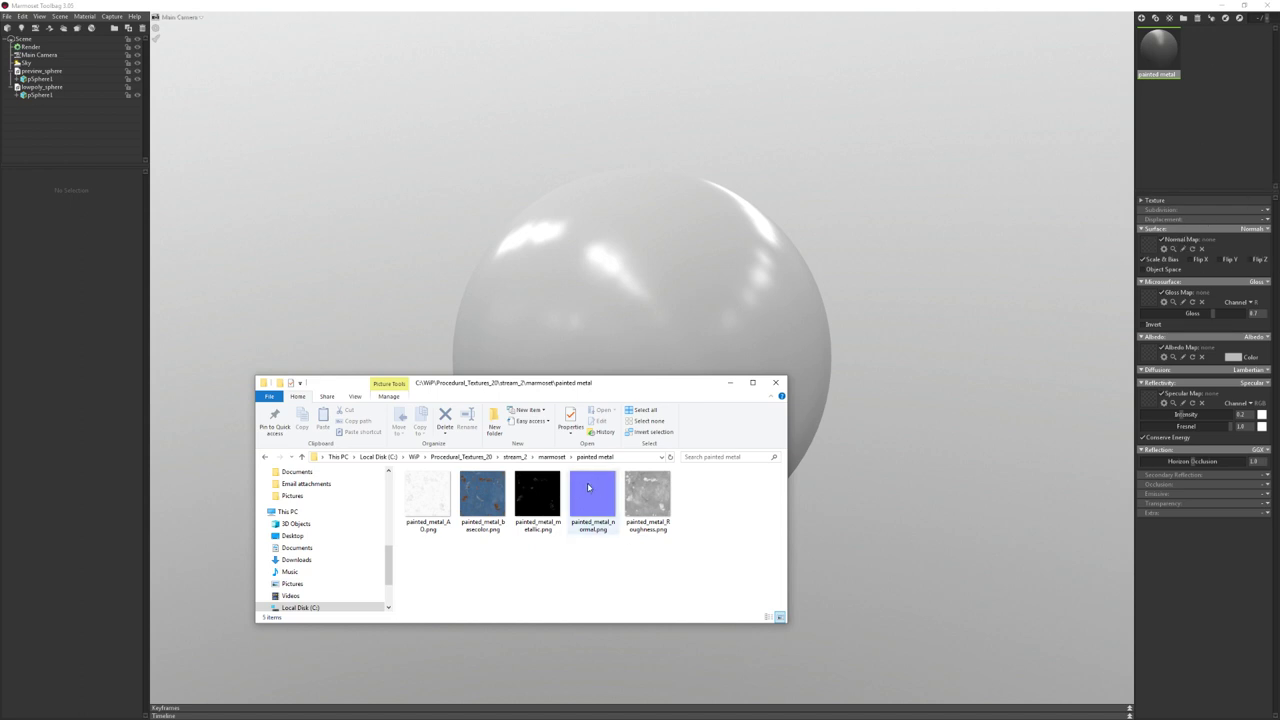
pyautogui.moveTo(592, 490)
pyautogui.mouseDown()
pyautogui.moveTo(1157, 257)
pyautogui.moveTo(1146, 250)
pyautogui.mouseUp()
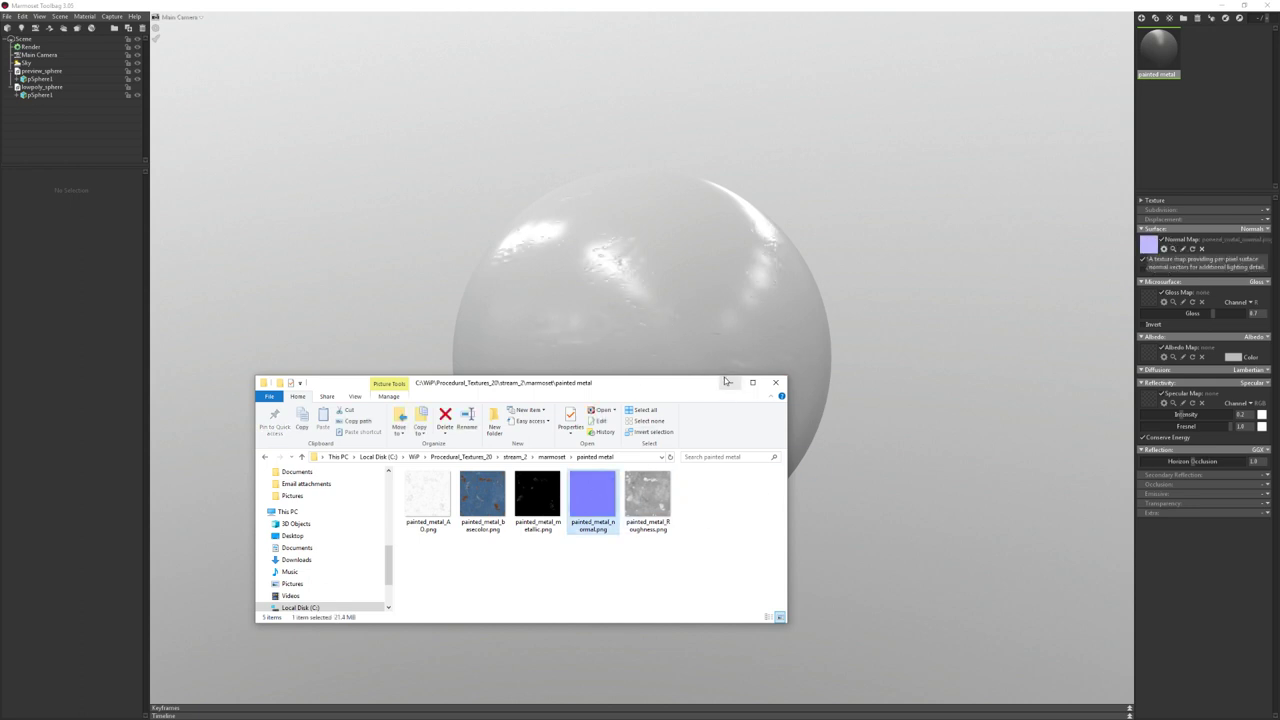
pyautogui.click(727, 381)
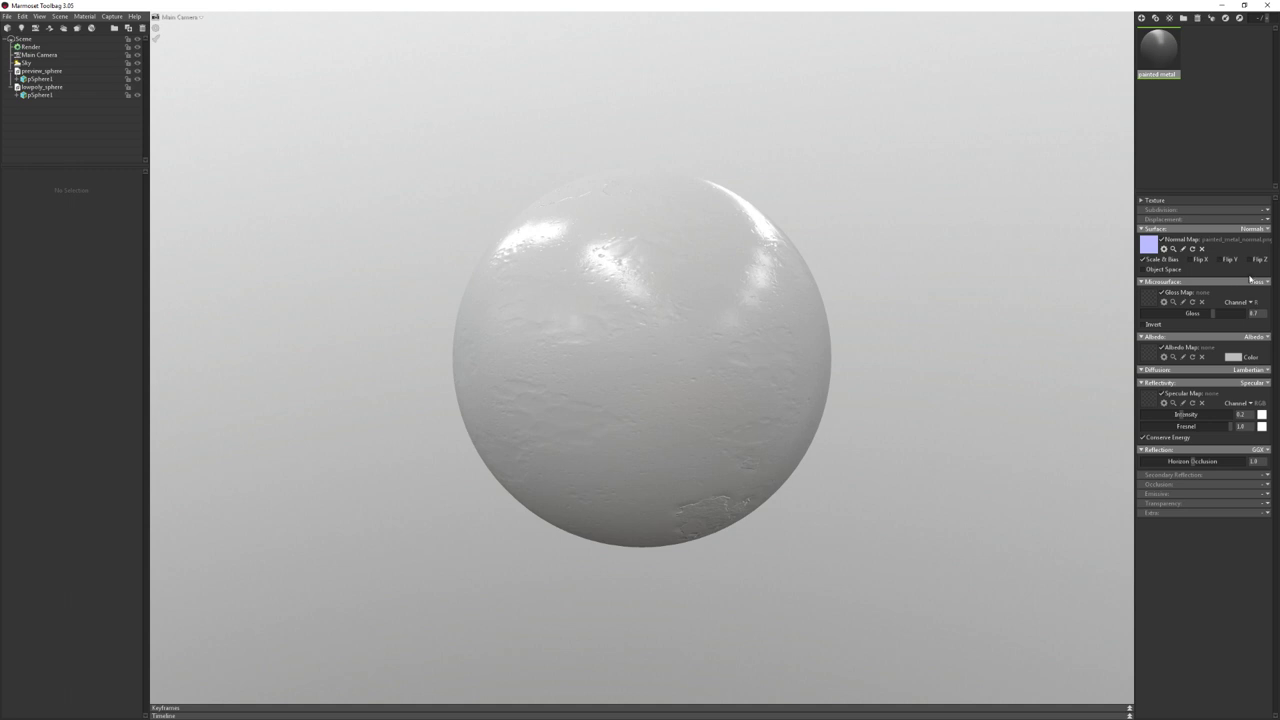
# Compare the sphere's shading with Flip Y on and off, leaving it uninverted
pyautogui.click(1230, 260)
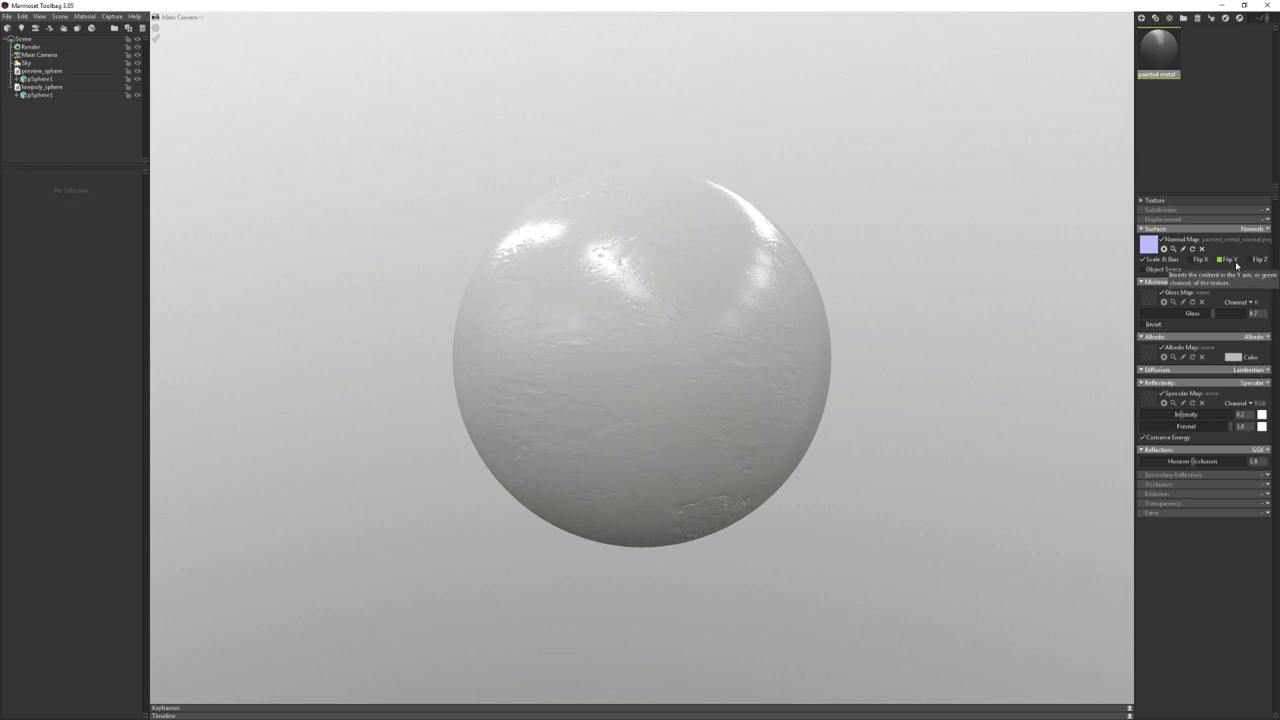
pyautogui.click(1175, 271)
pyautogui.click(1225, 263)
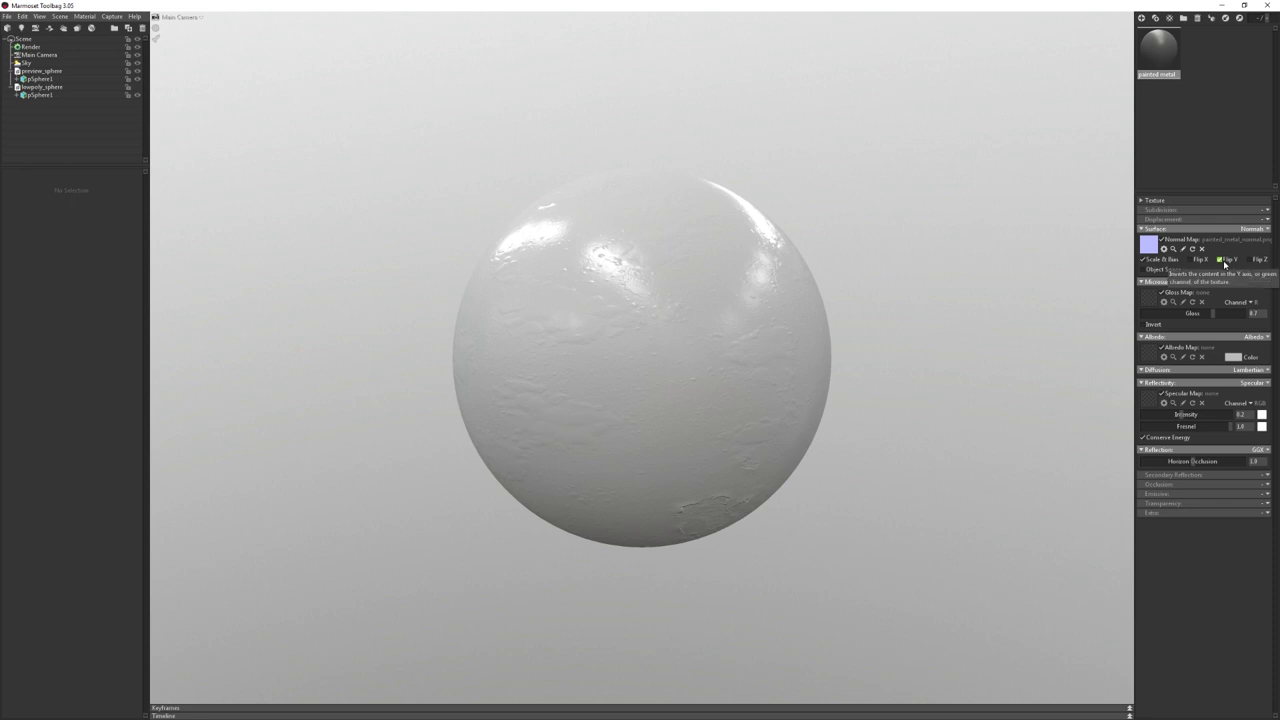
pyautogui.click(1225, 263)
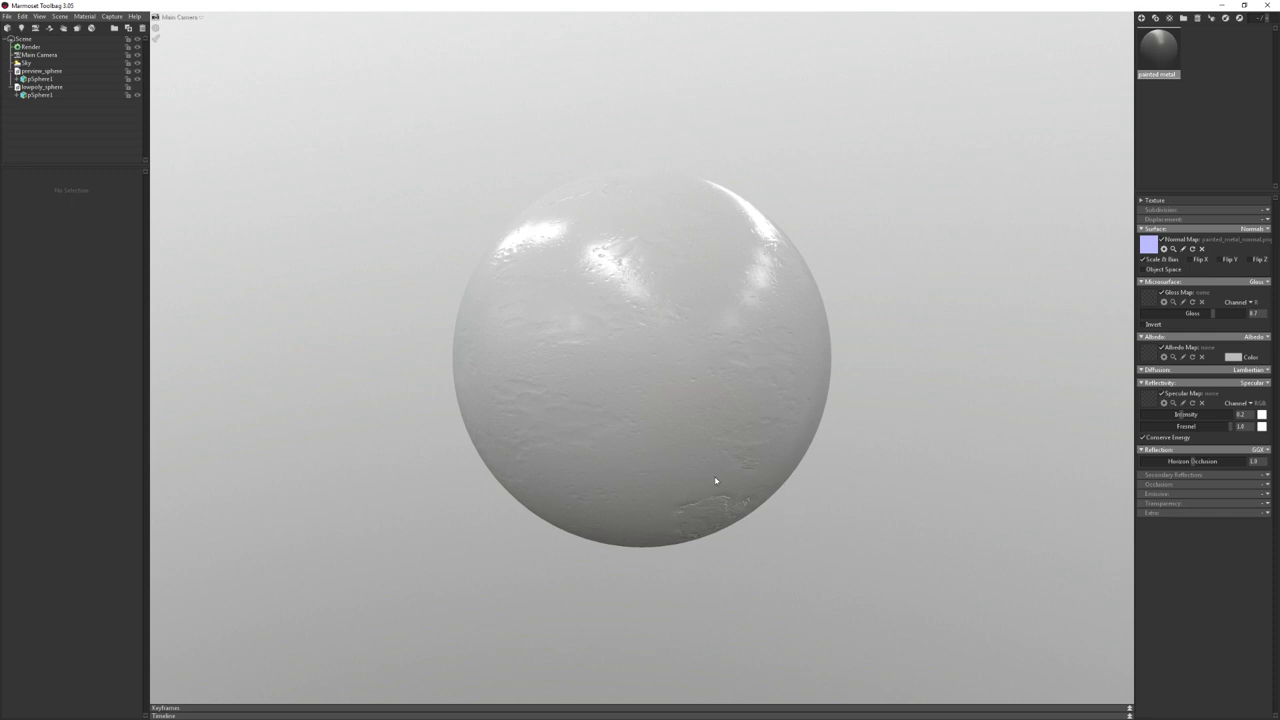
pyautogui.hotkey('alt', 'Tab')
# Test brick_normal.png as the sphere's normal map with its Y channel inverted
pyautogui.click(301, 456)
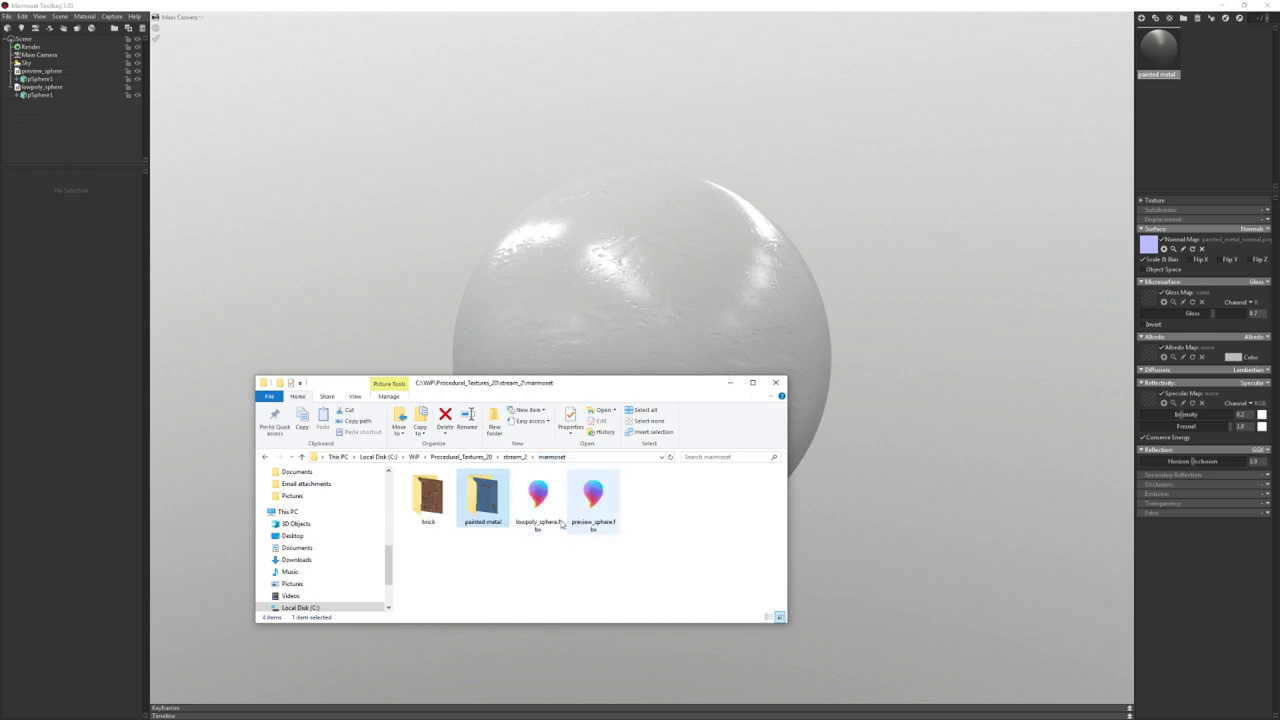
pyautogui.doubleClick(428, 495)
pyautogui.click(592, 495)
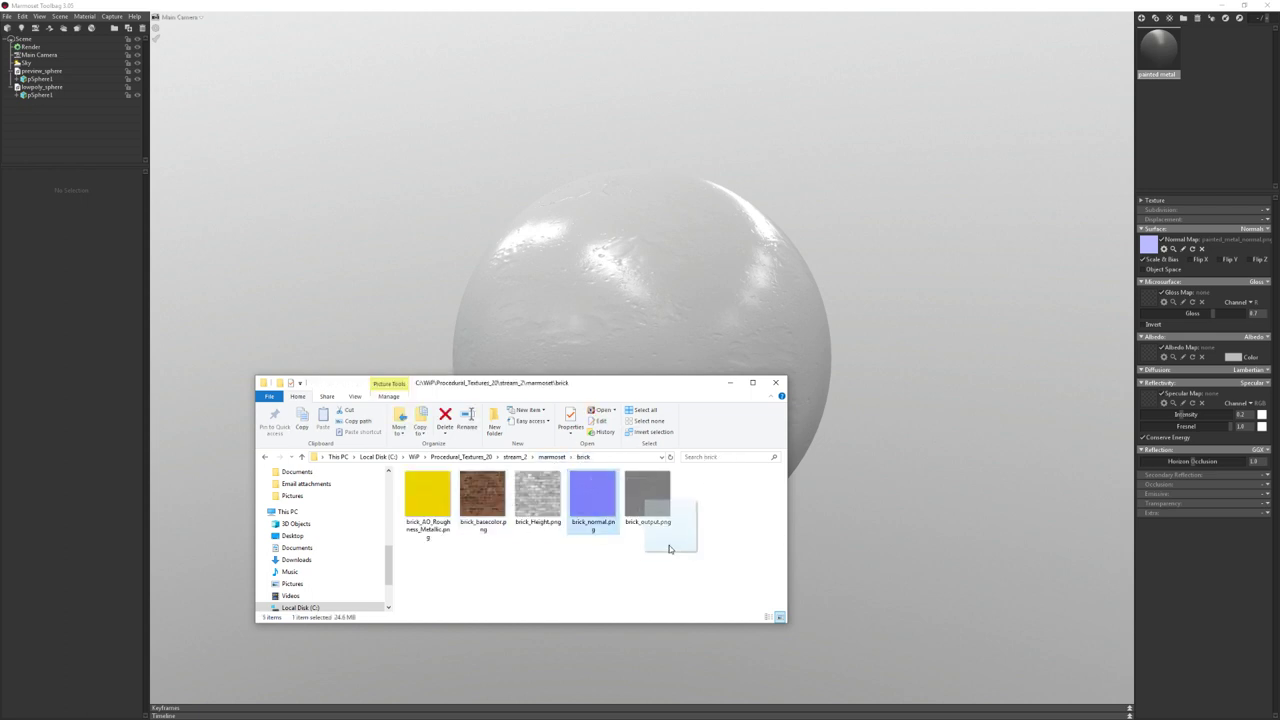
pyautogui.moveTo(590, 494); pyautogui.dragTo(1149, 244)
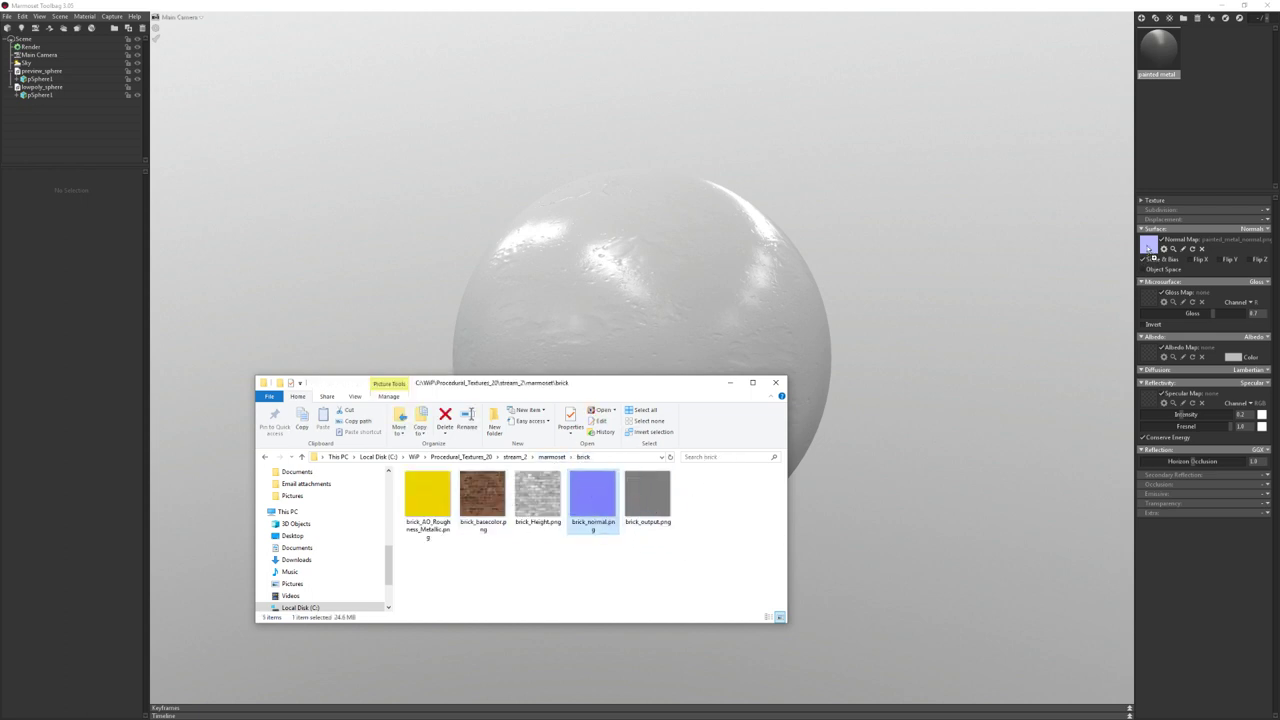
pyautogui.click(730, 384)
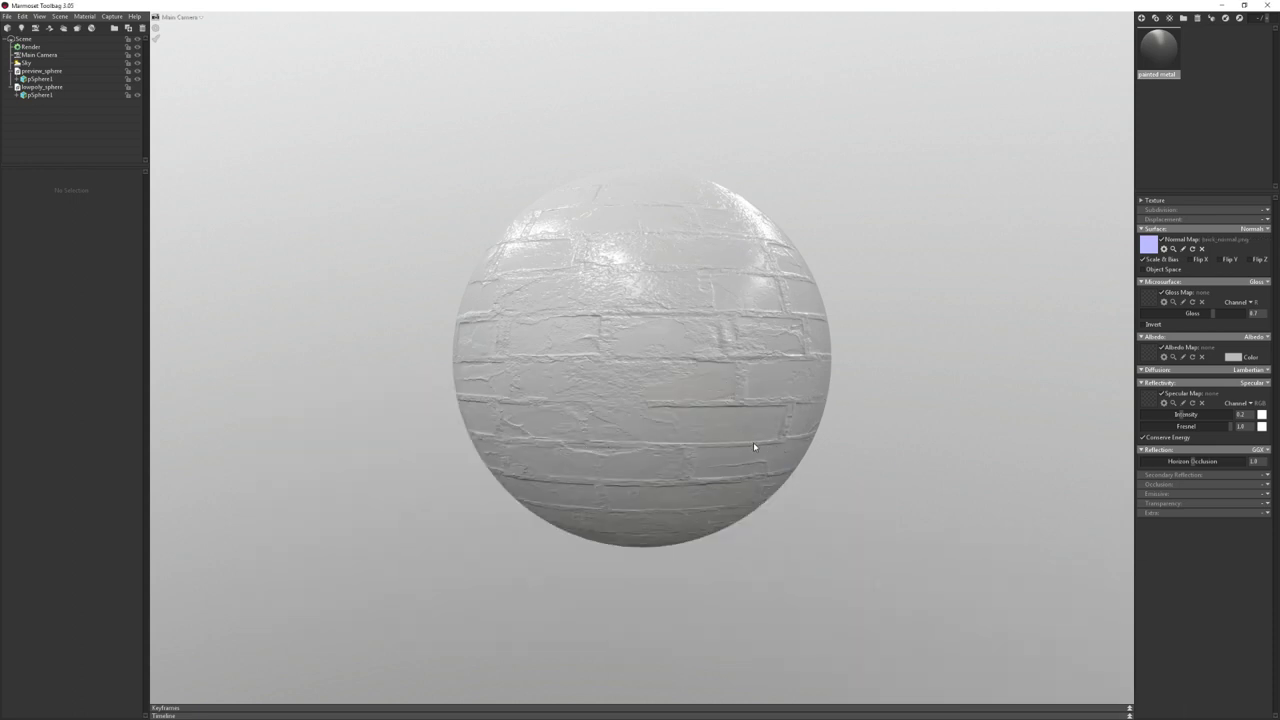
pyautogui.click(1229, 260)
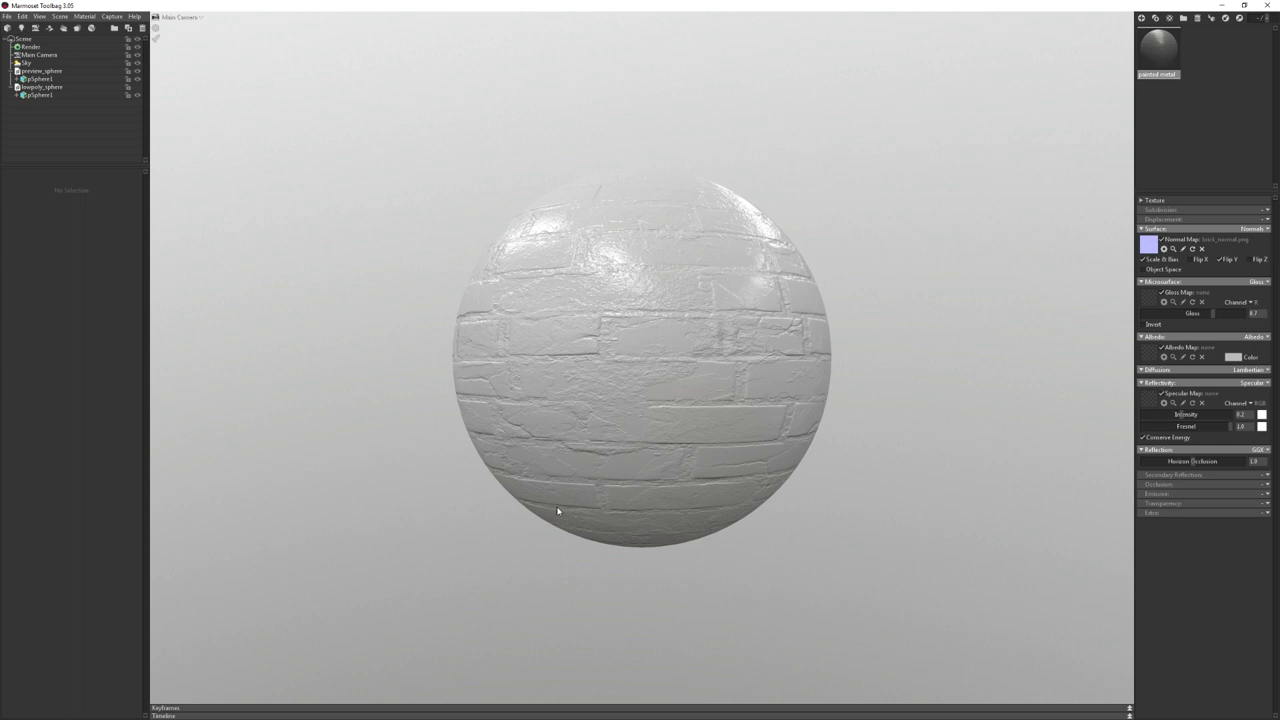
pyautogui.hotkey('alt', 'Tab')
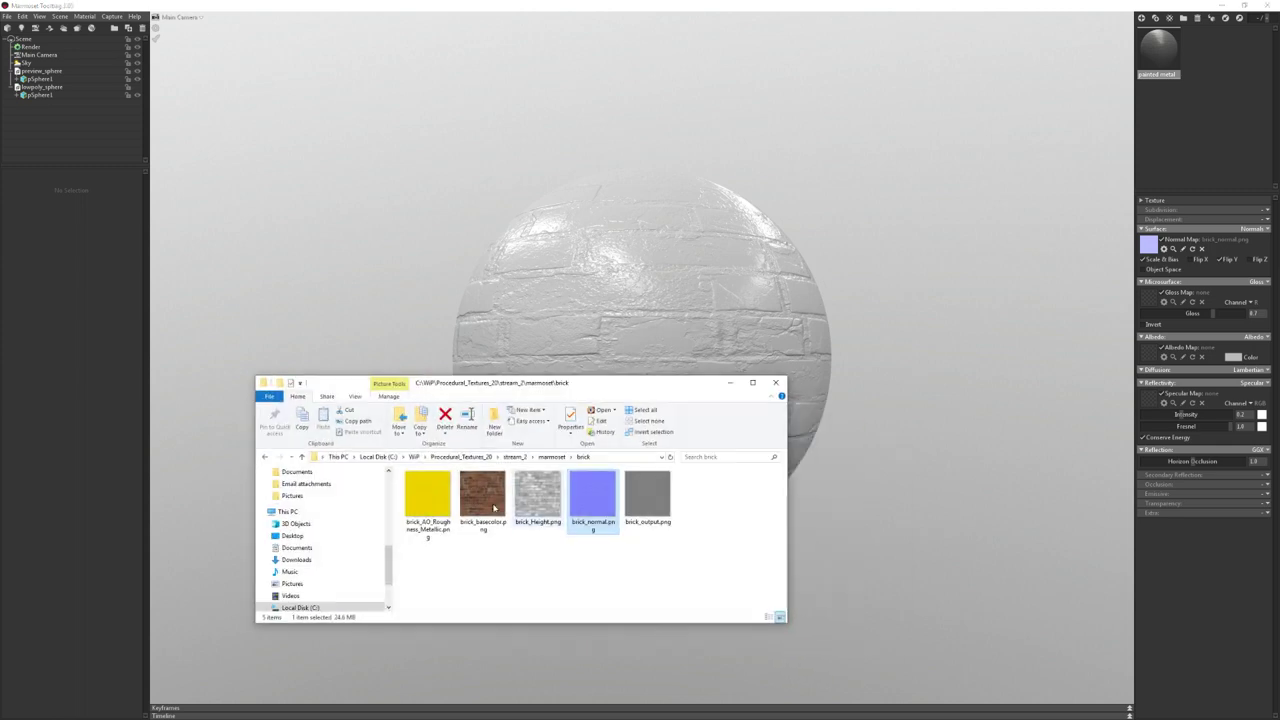
# Restore painted_metal_normal.png from the painted metal folder as the normal map
pyautogui.click(550, 457)
pyautogui.doubleClick(482, 495)
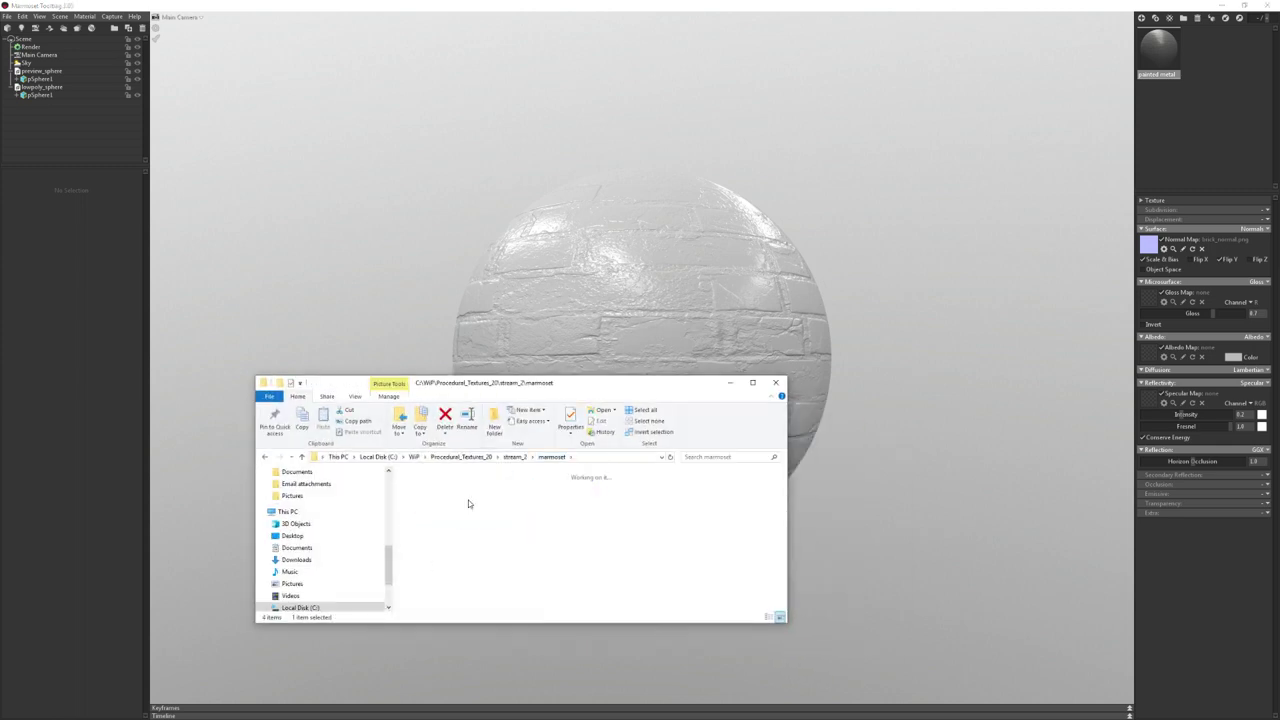
pyautogui.click(592, 495)
pyautogui.moveTo(592, 495); pyautogui.dragTo(1148, 243)
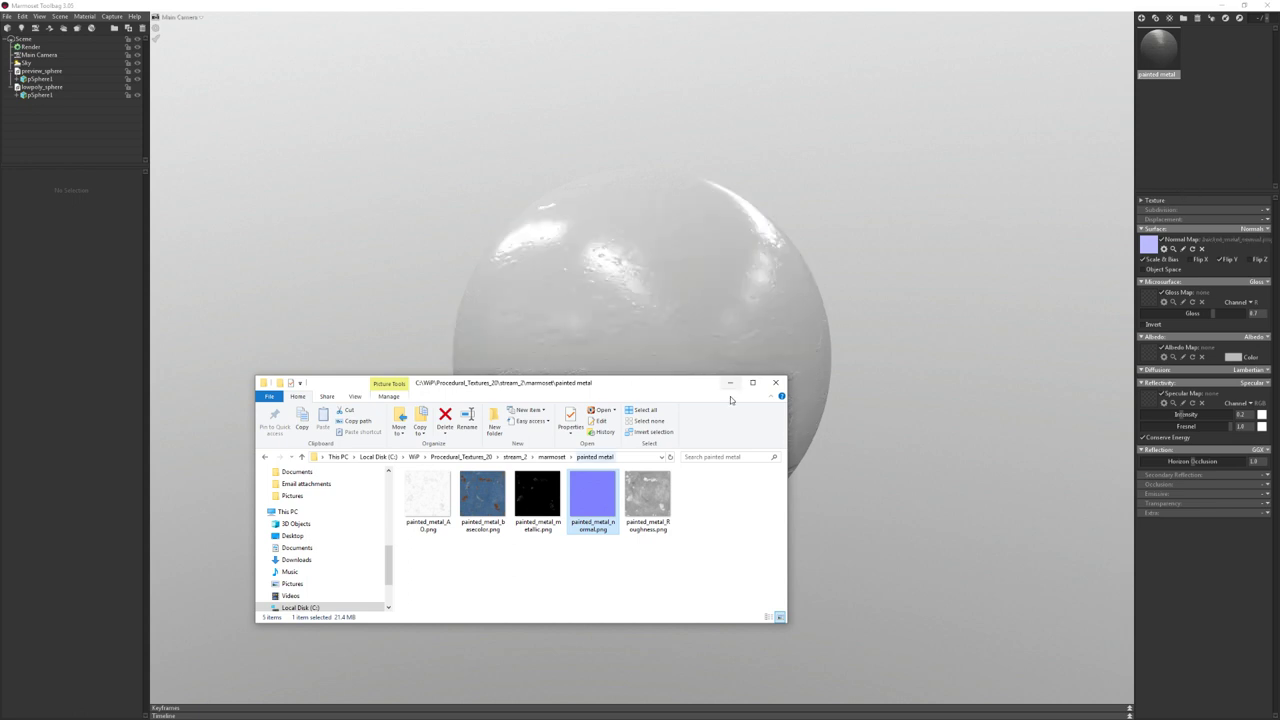
pyautogui.click(729, 382)
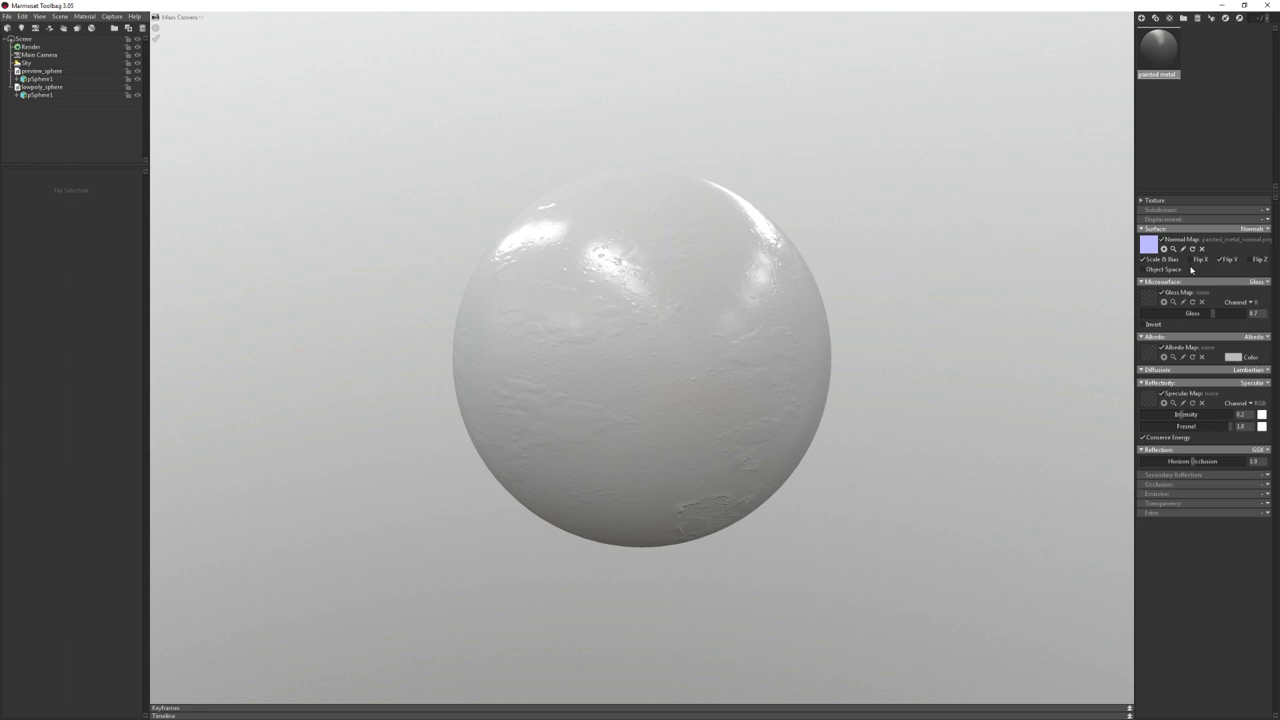
pyautogui.click(1143, 269)
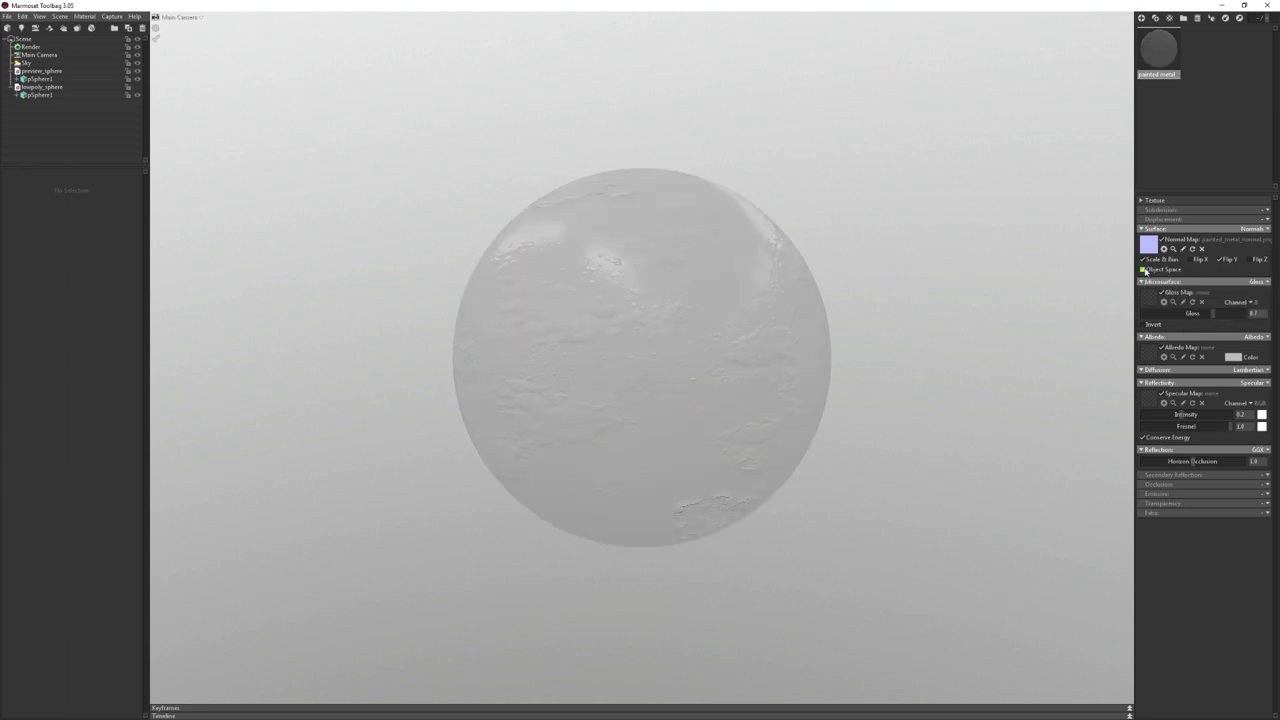
pyautogui.click(1143, 269)
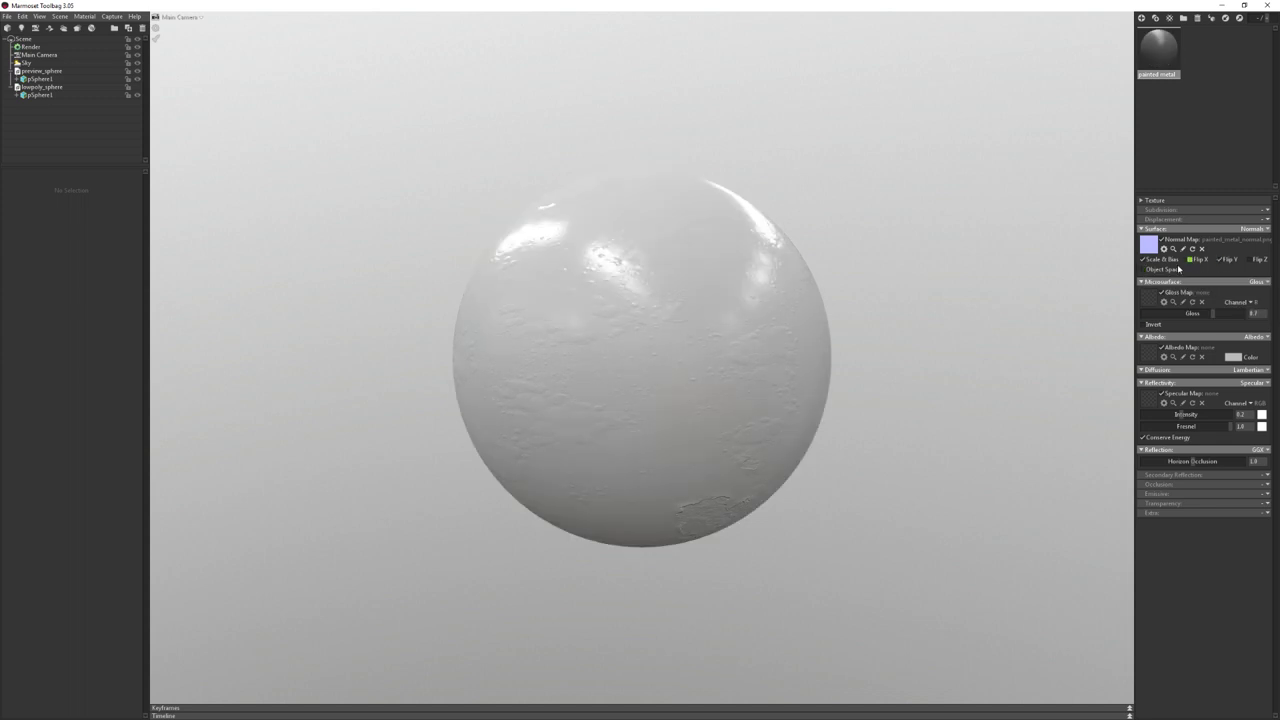
pyautogui.click(1143, 269)
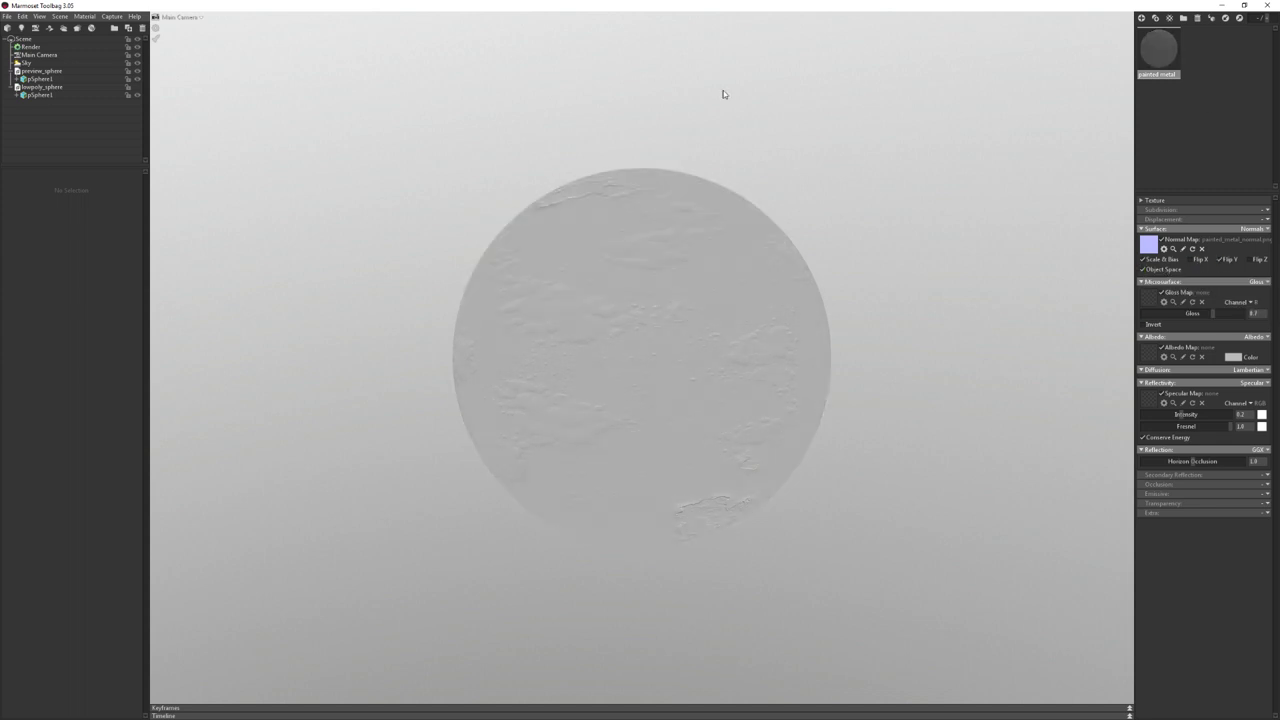
pyautogui.click(1178, 272)
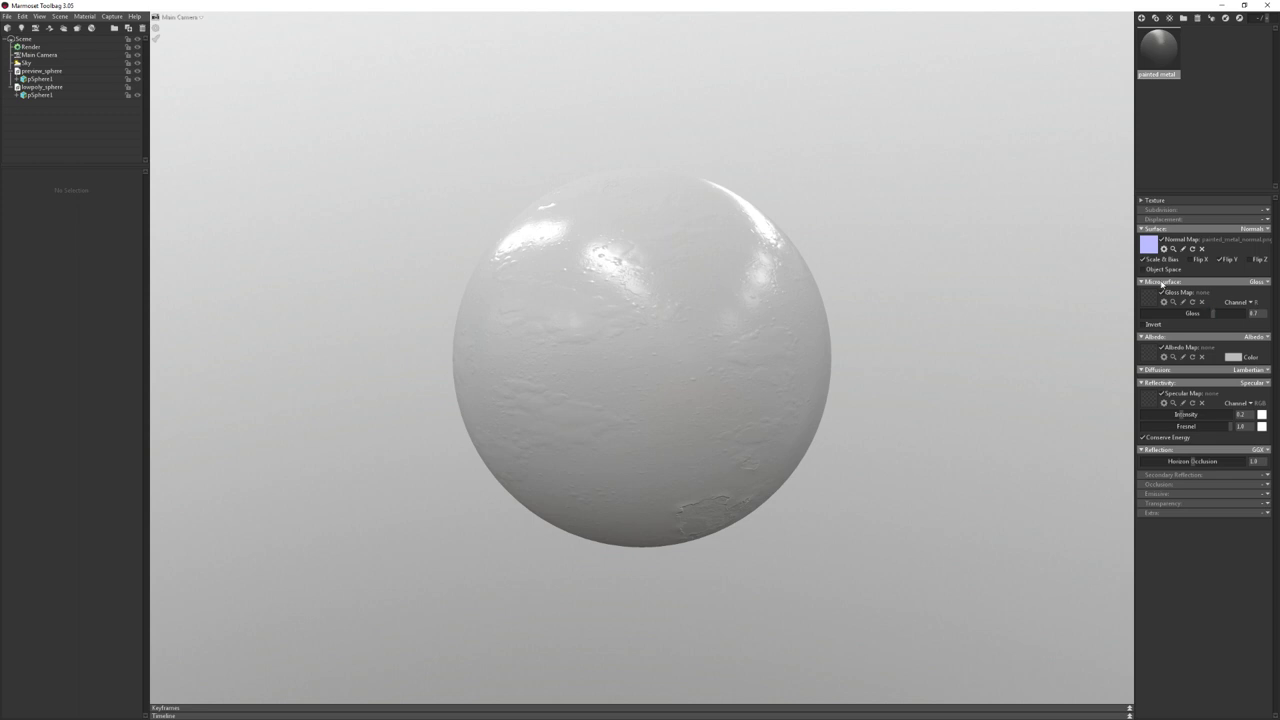
pyautogui.hotkey('alt', 'Tab')
pyautogui.click(1256, 282)
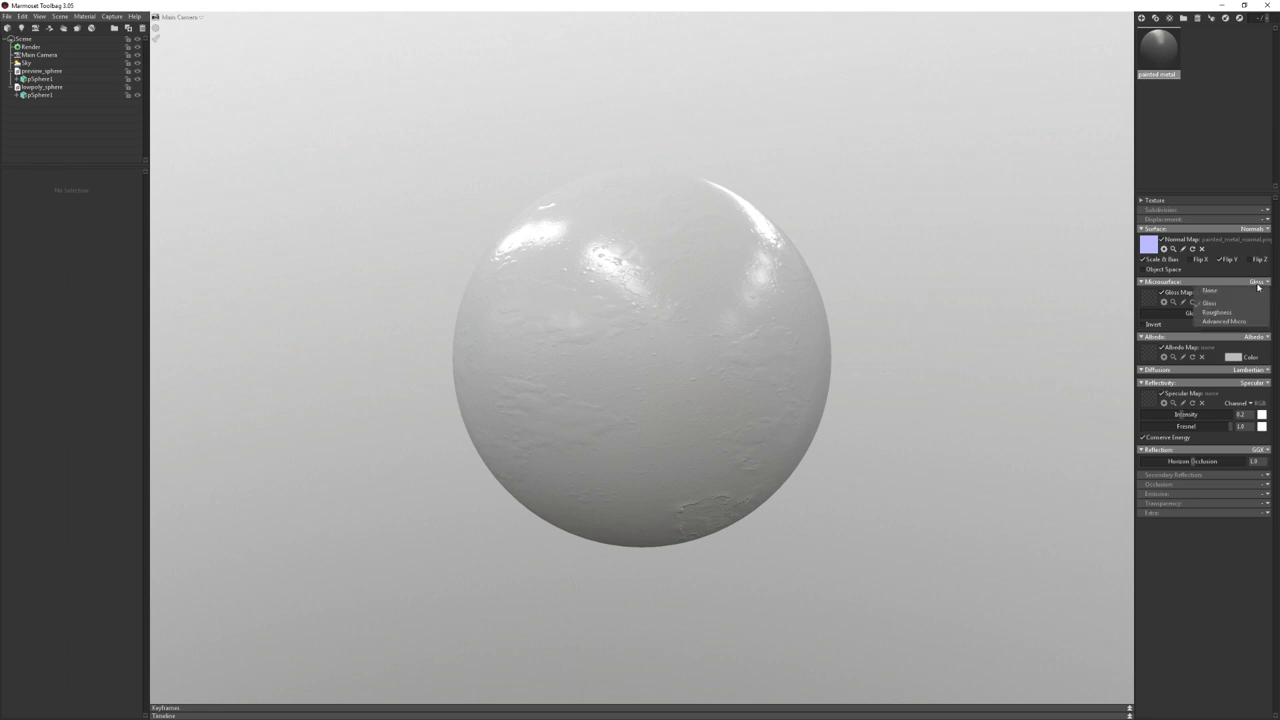
pyautogui.click(1226, 290)
pyautogui.click(1226, 284)
pyautogui.click(1220, 295)
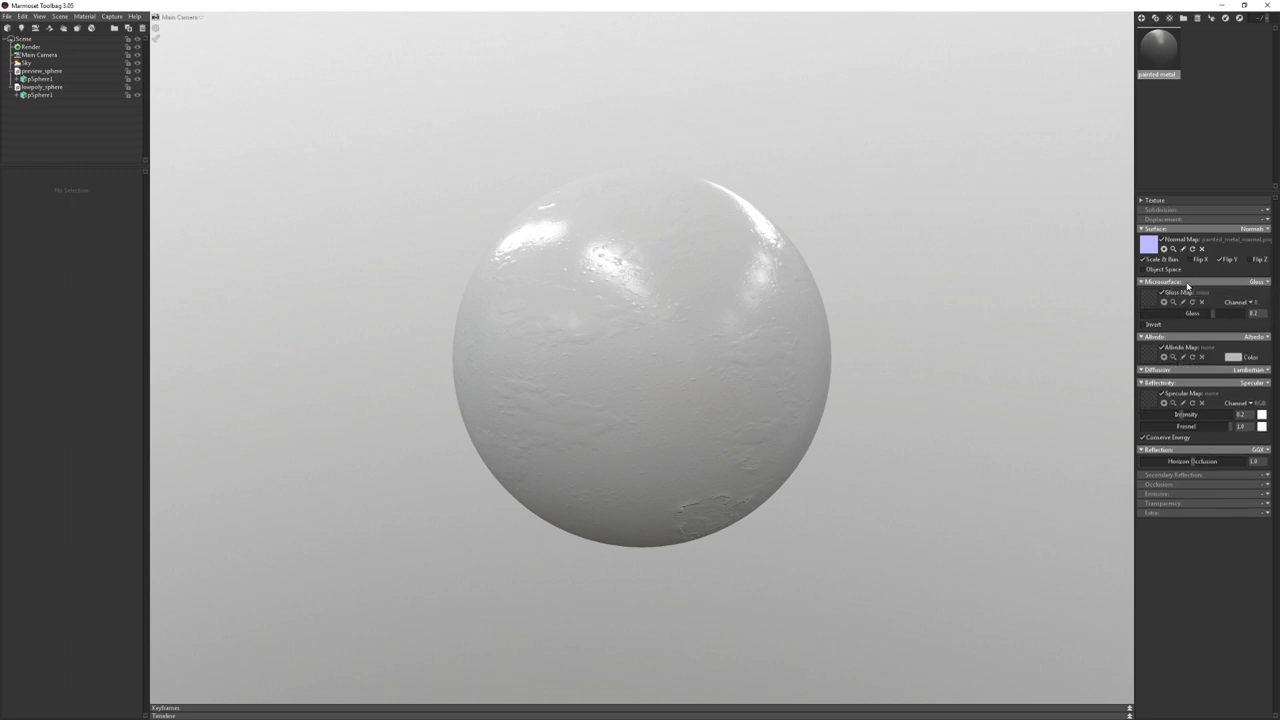
pyautogui.click(1250, 284)
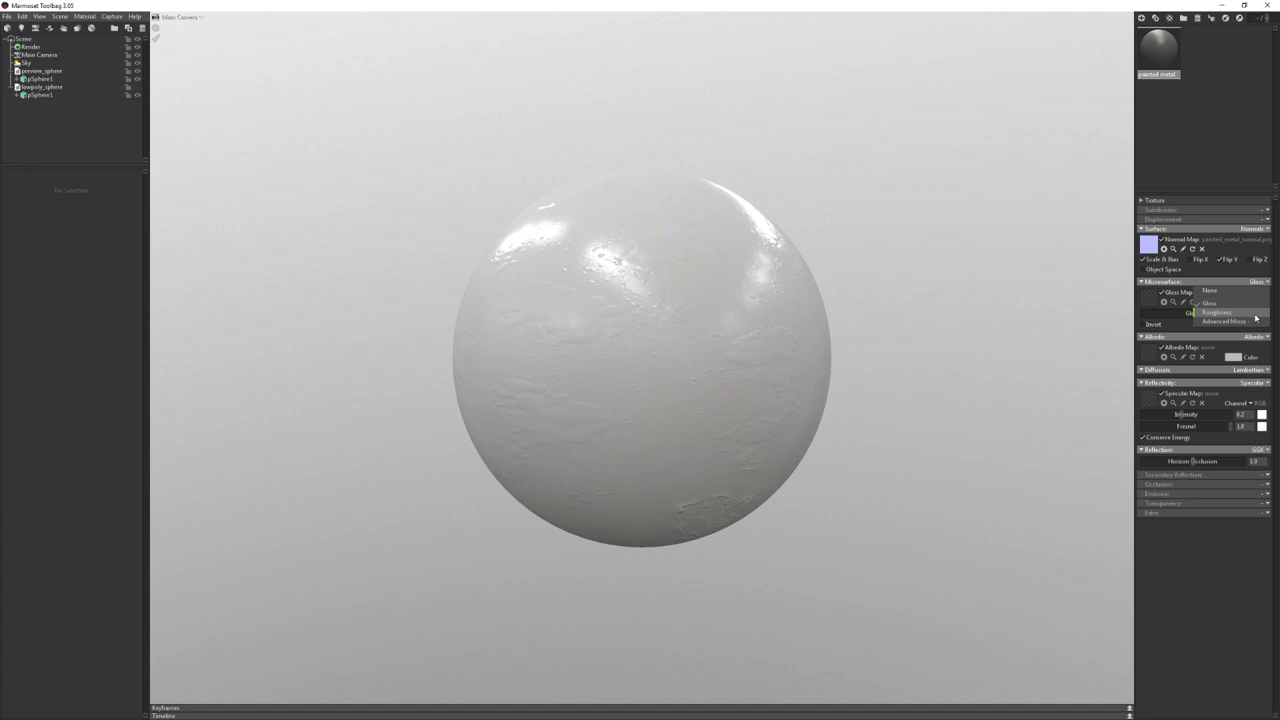
pyautogui.click(1255, 314)
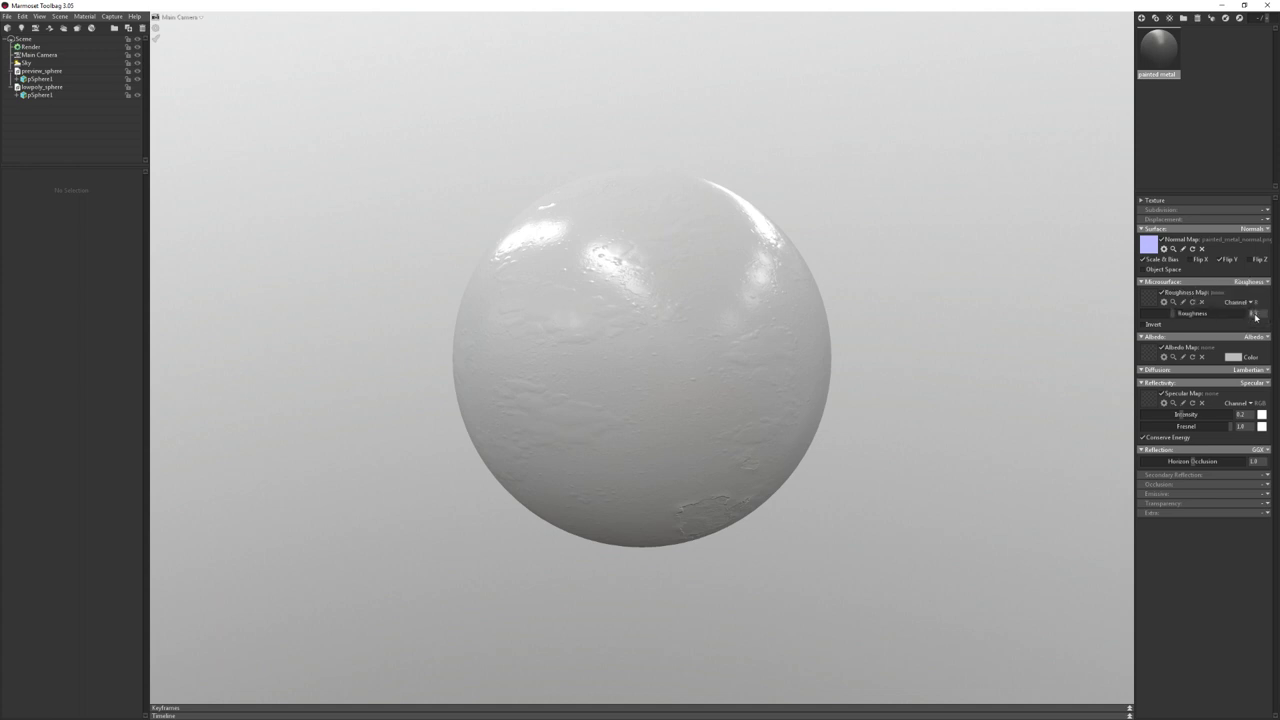
pyautogui.click(1256, 284)
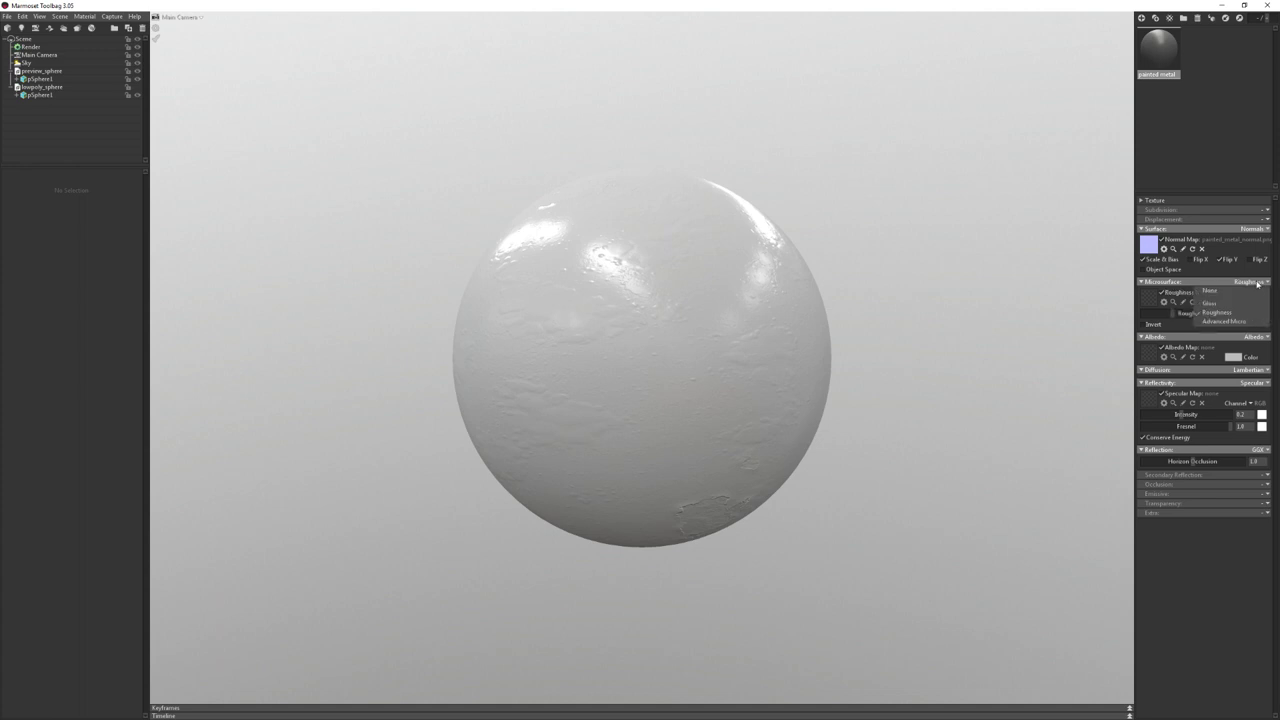
pyautogui.click(1251, 306)
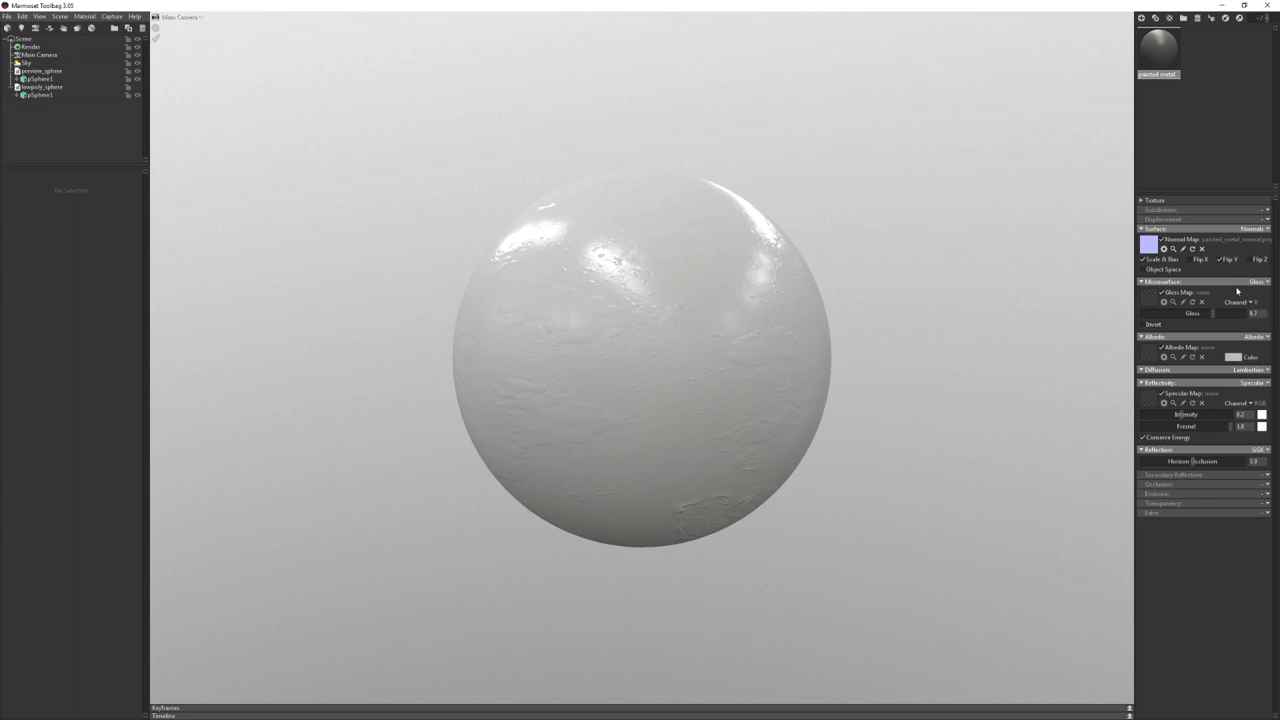
pyautogui.click(1260, 284)
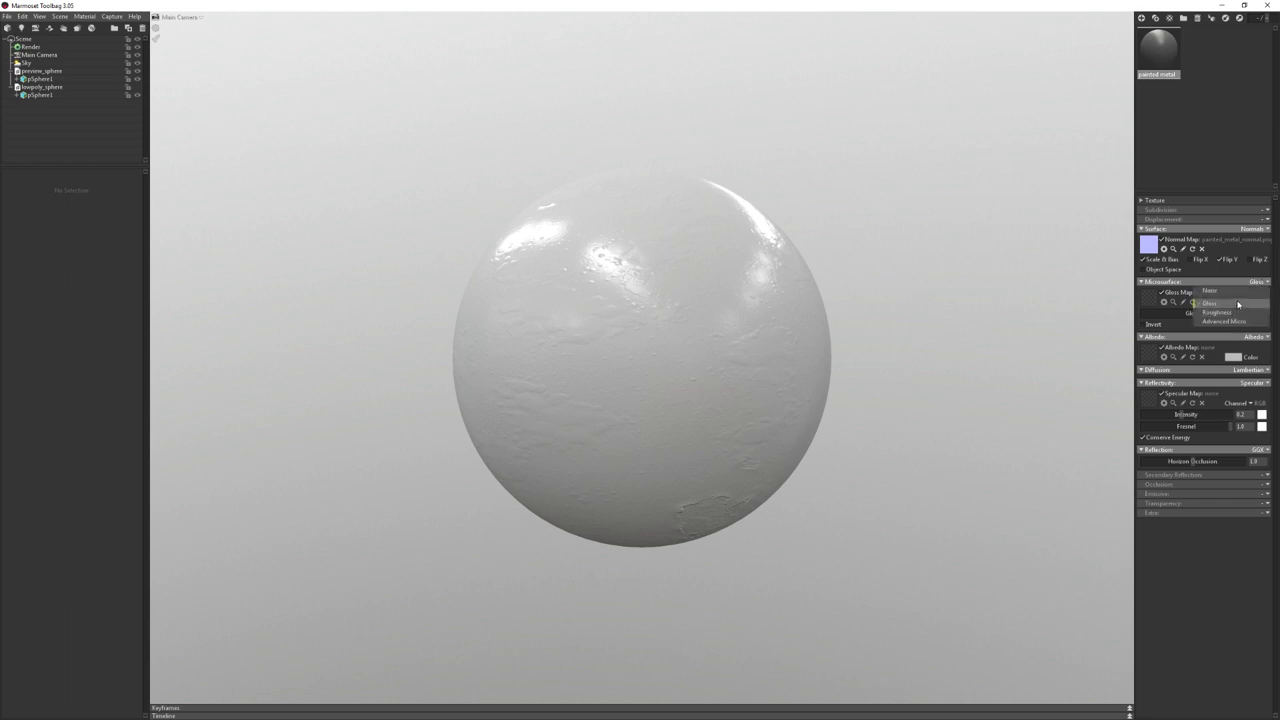
pyautogui.click(1238, 304)
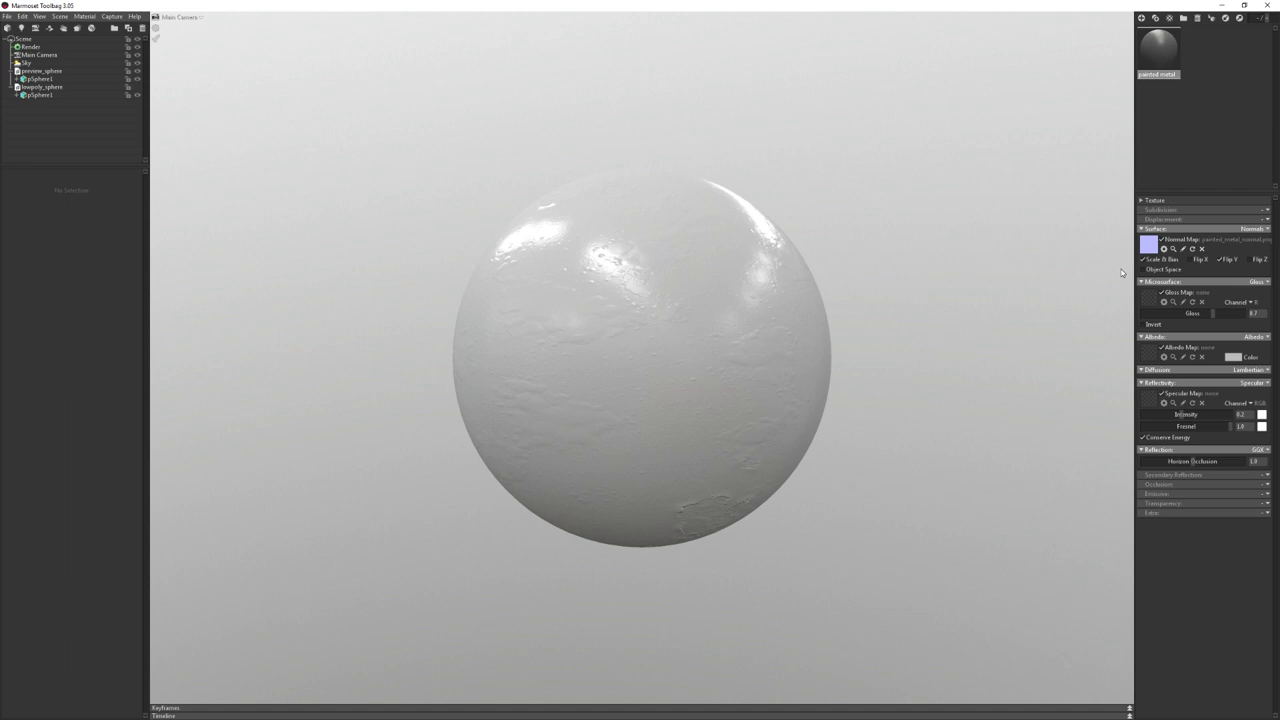
# Load painted_metal_Roughness.png into the Gloss Map slot with Invert enabled
pyautogui.hotkey('alt', 'Tab')
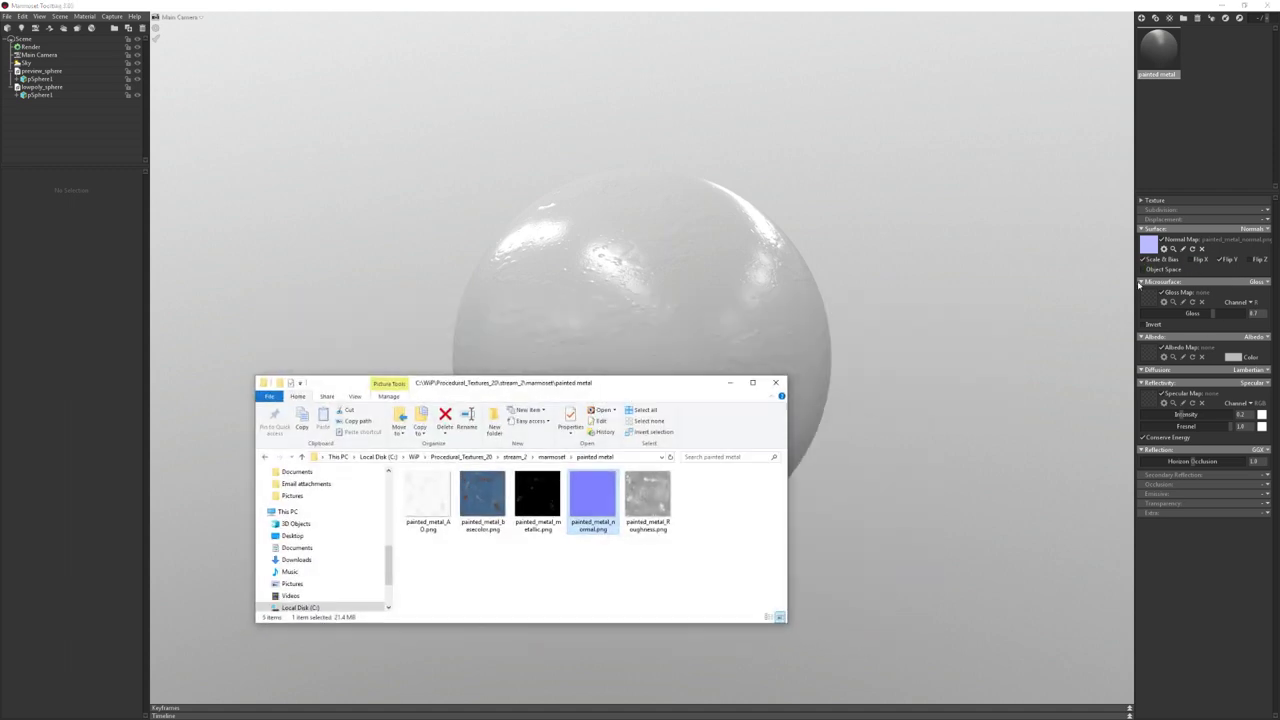
pyautogui.click(655, 483)
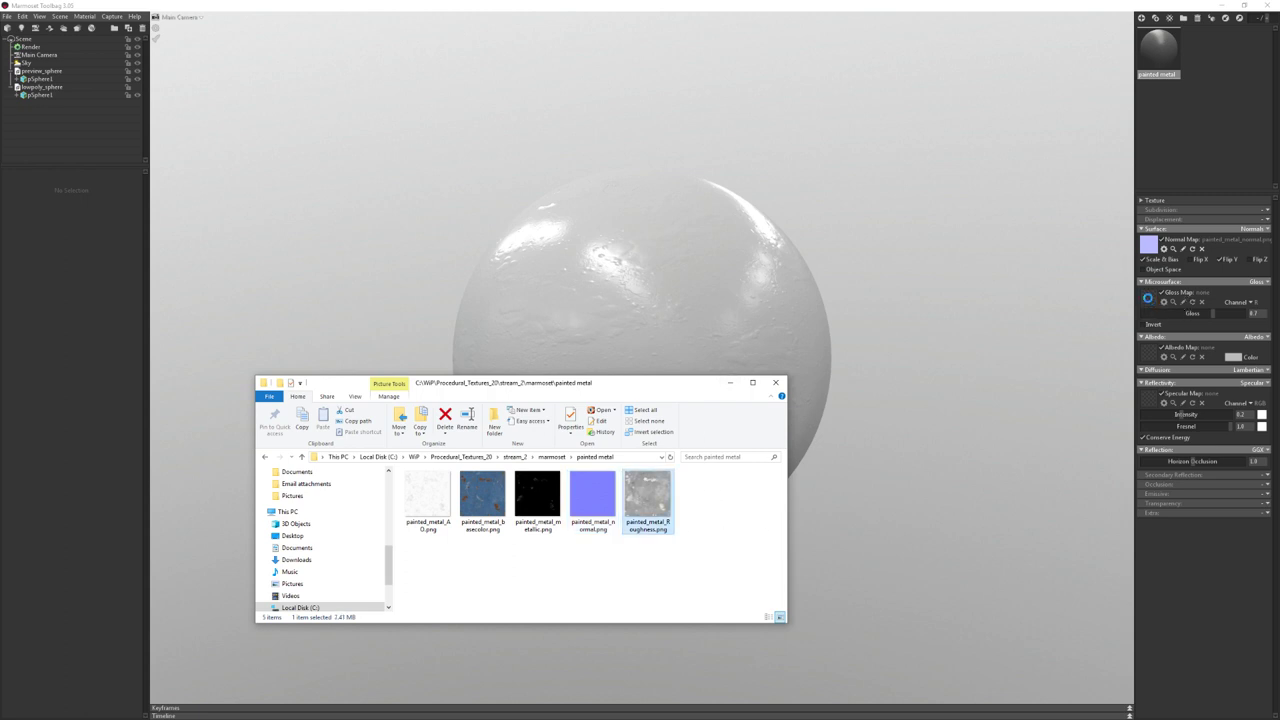
pyautogui.moveTo(1147, 298); pyautogui.dragTo(1148, 298)
pyautogui.click(730, 382)
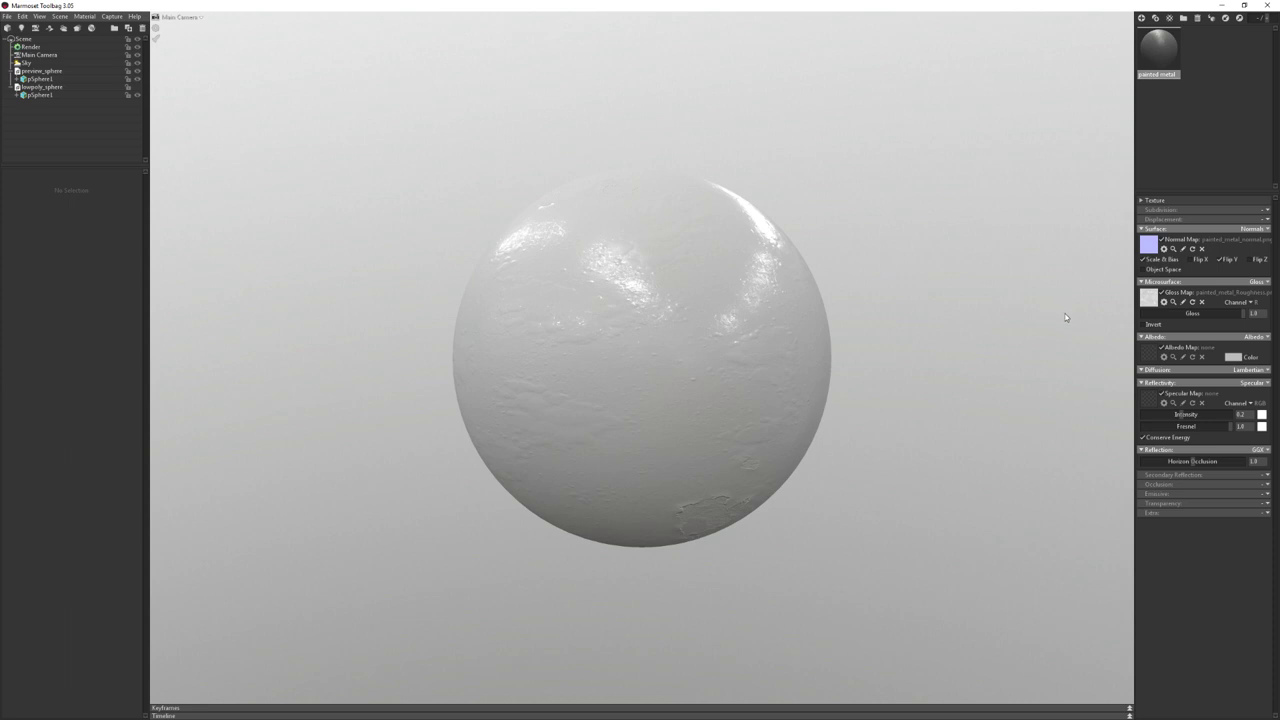
pyautogui.click(1145, 326)
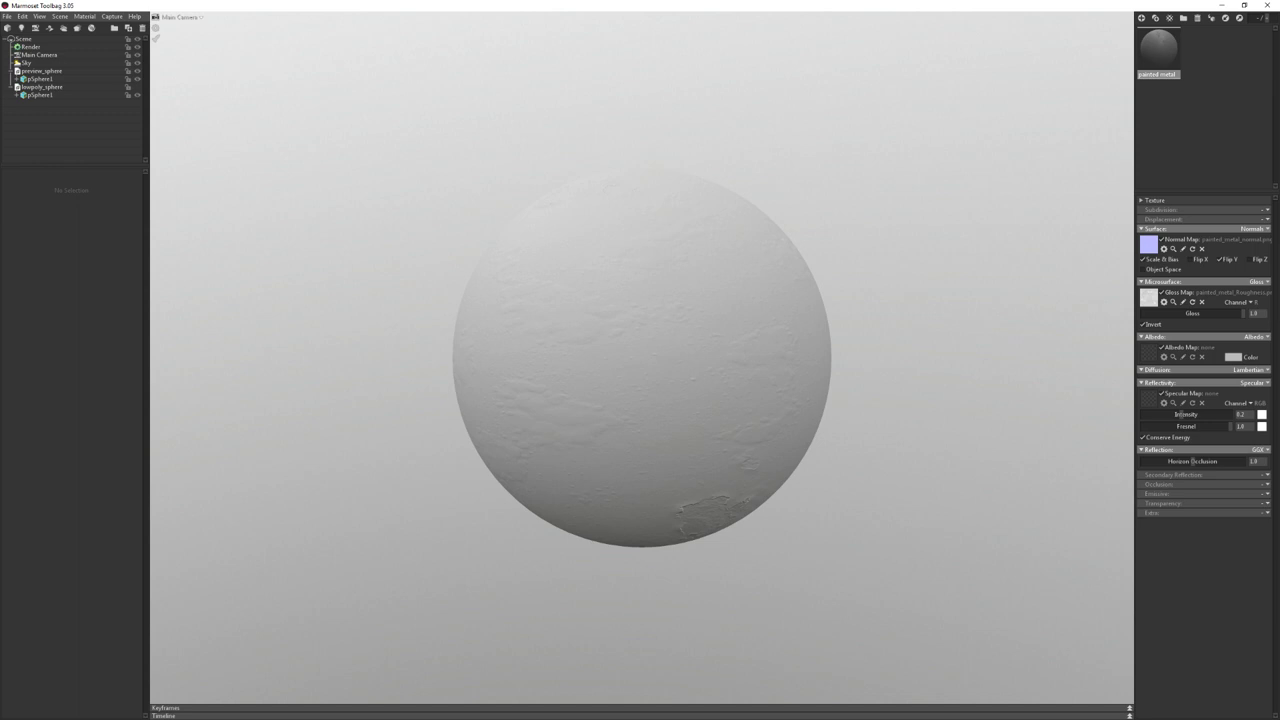
pyautogui.click(1266, 282)
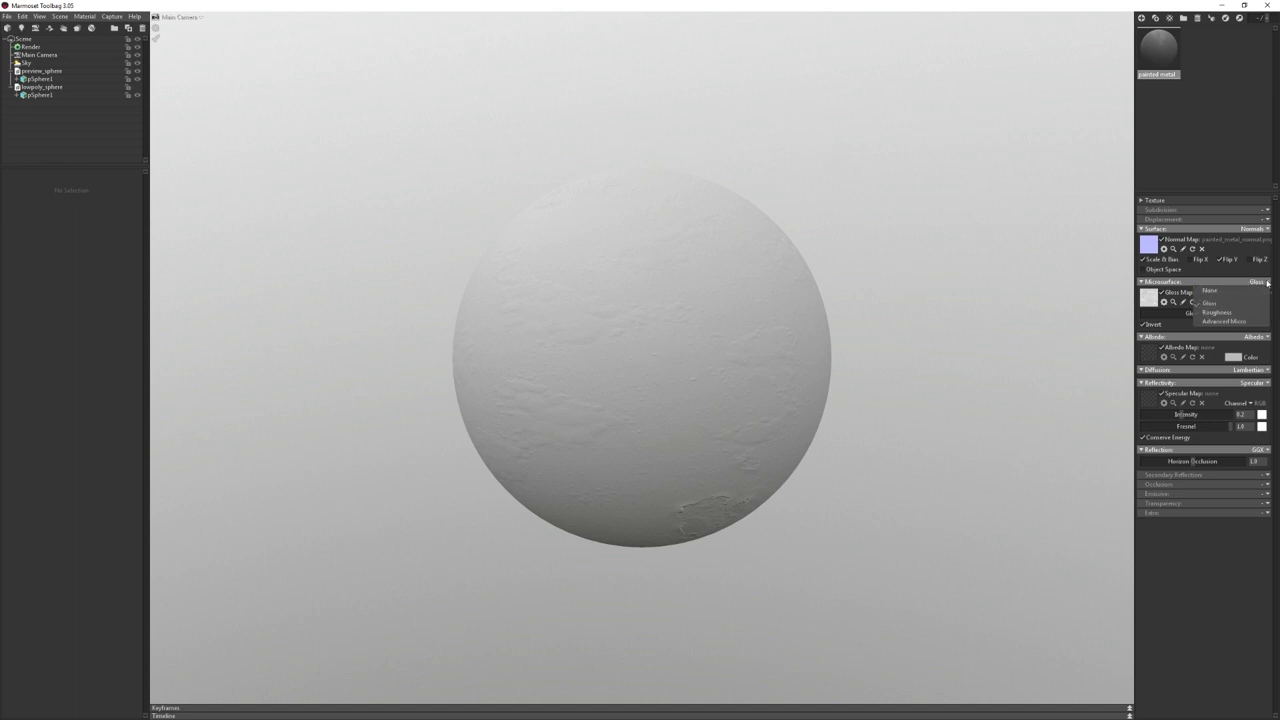
pyautogui.click(1267, 283)
pyautogui.click(1268, 285)
pyautogui.click(1227, 313)
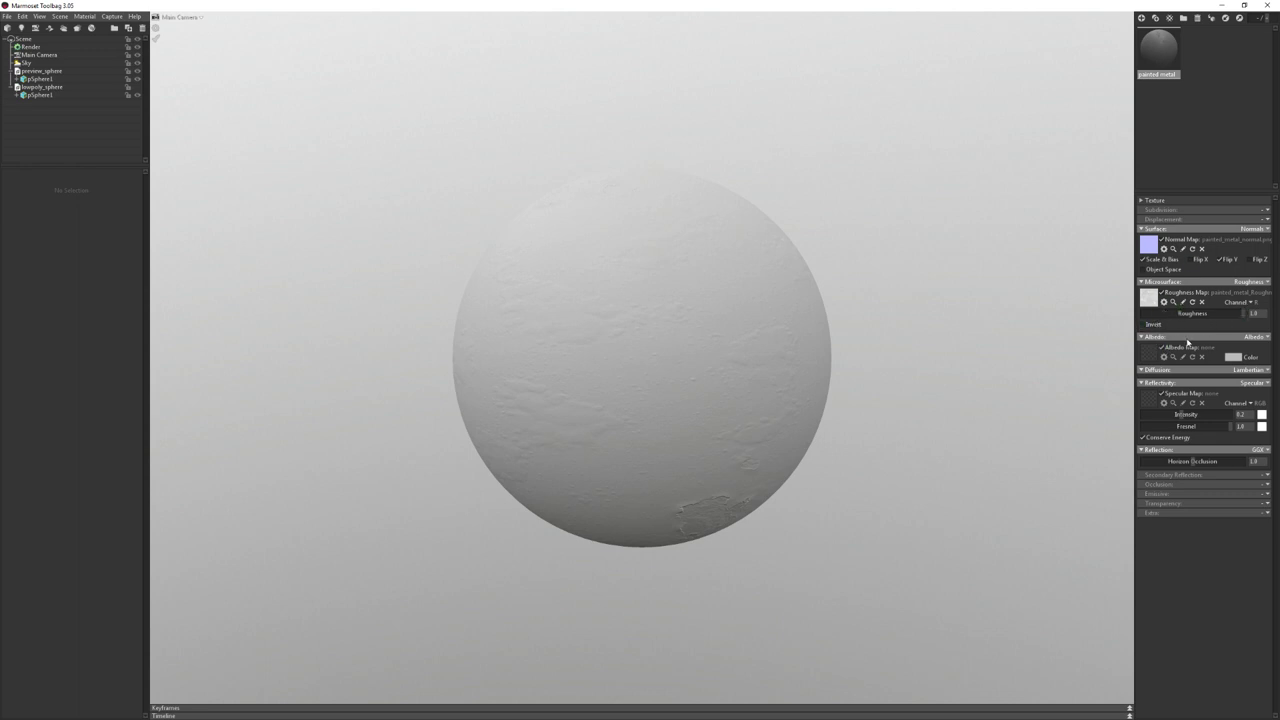
pyautogui.click(1252, 286)
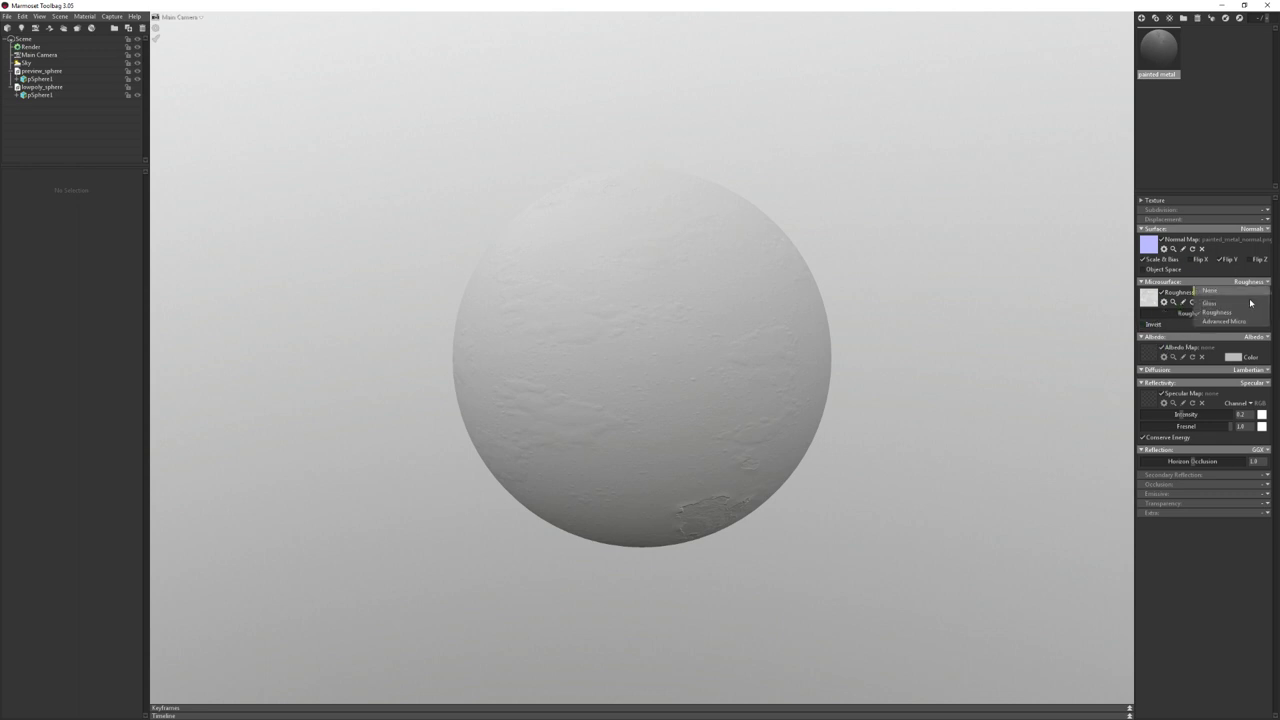
pyautogui.click(1253, 287)
pyautogui.click(1253, 287)
pyautogui.click(1255, 305)
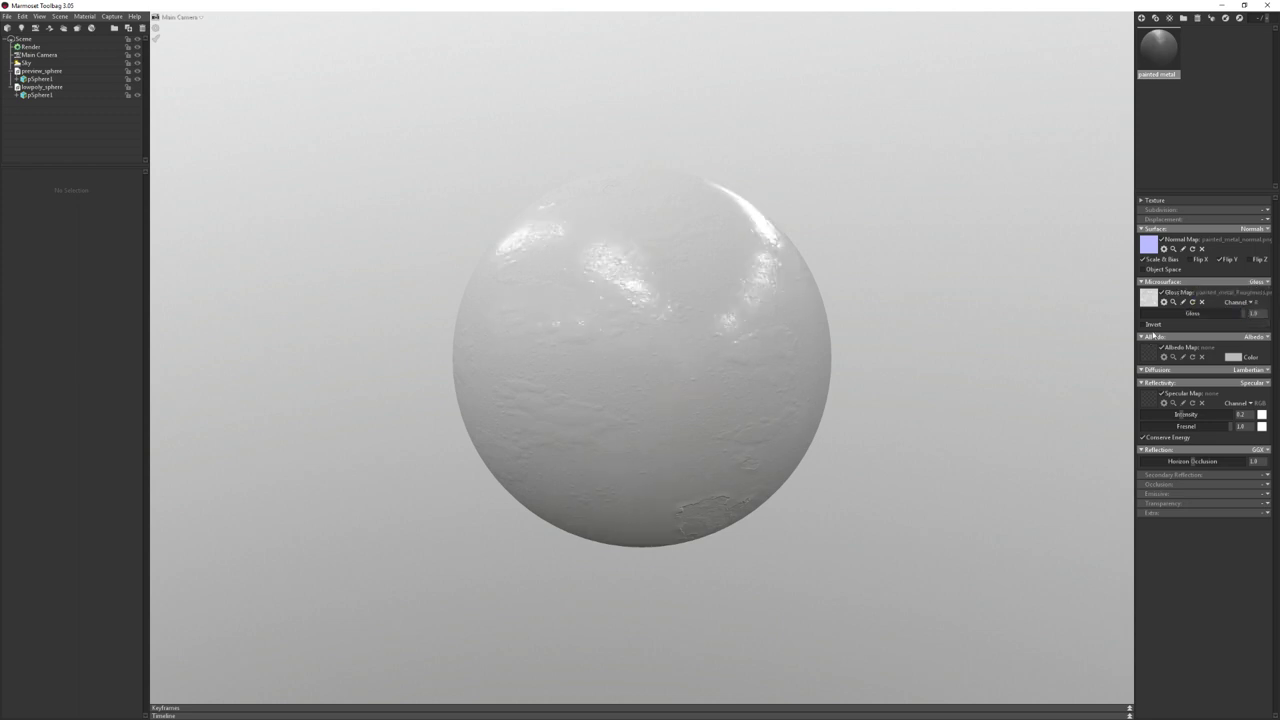
pyautogui.click(1160, 325)
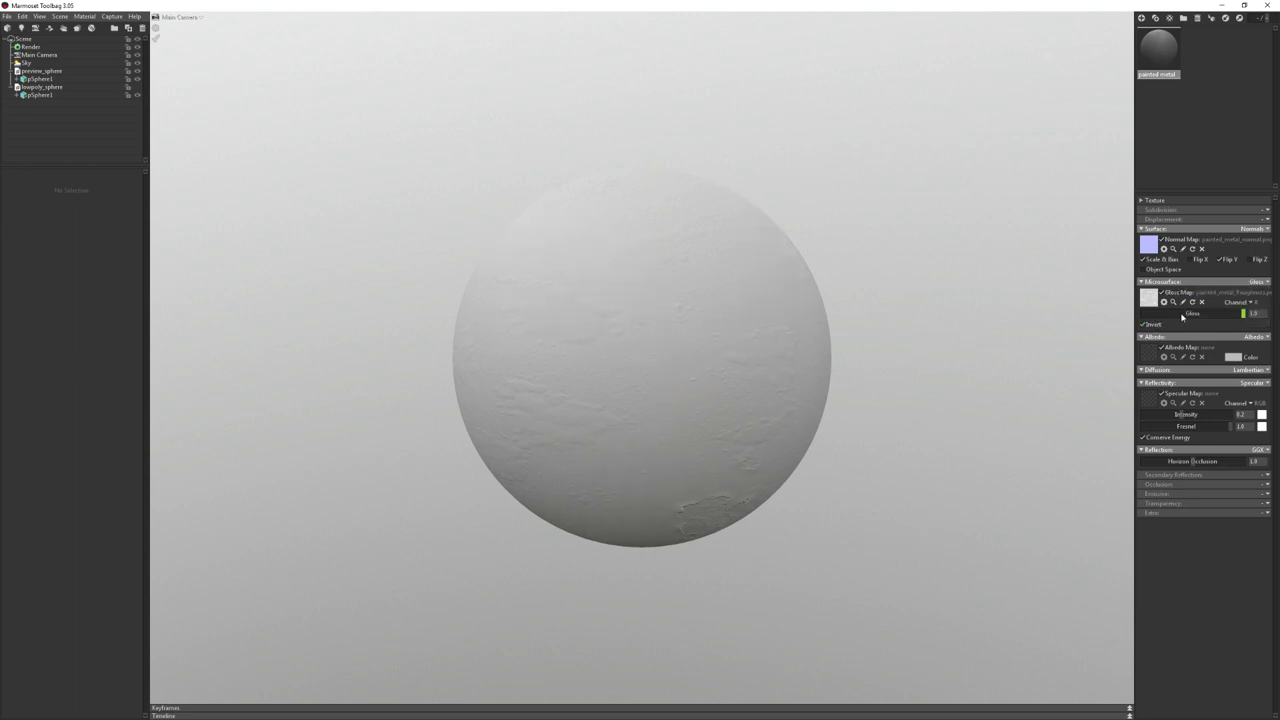
pyautogui.click(1255, 285)
pyautogui.click(1159, 317)
pyautogui.click(1256, 282)
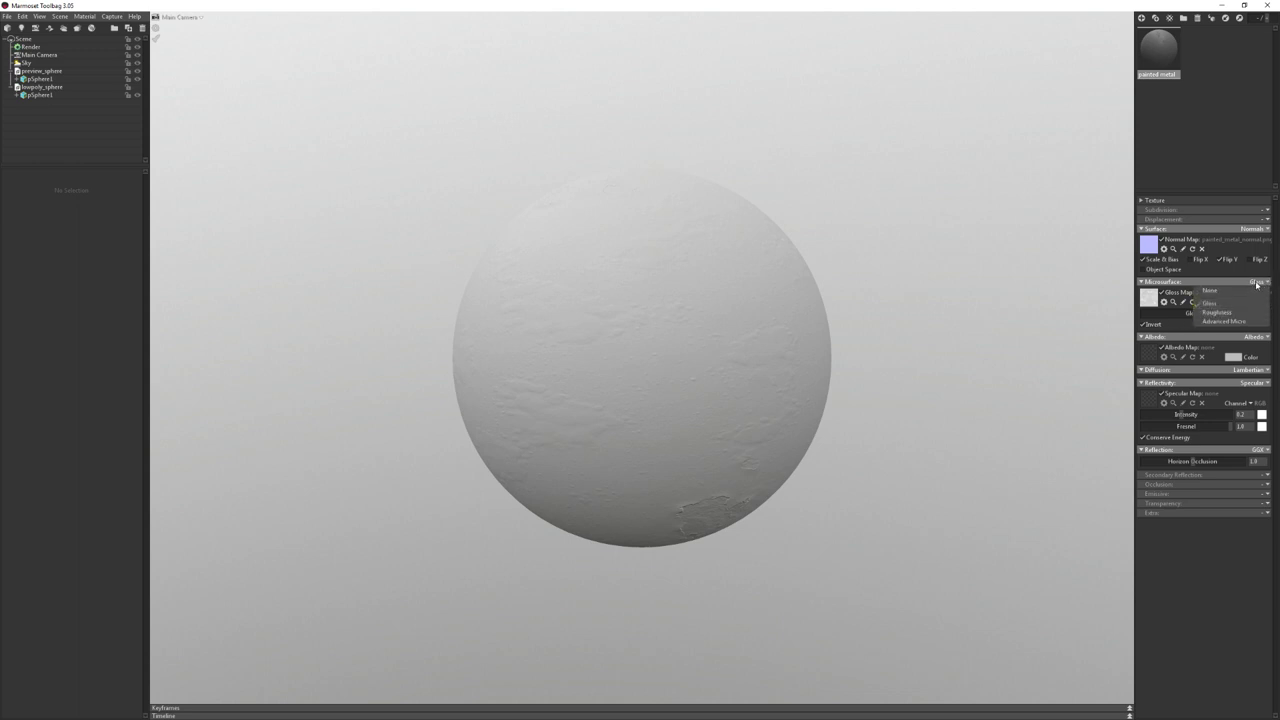
pyautogui.click(1248, 303)
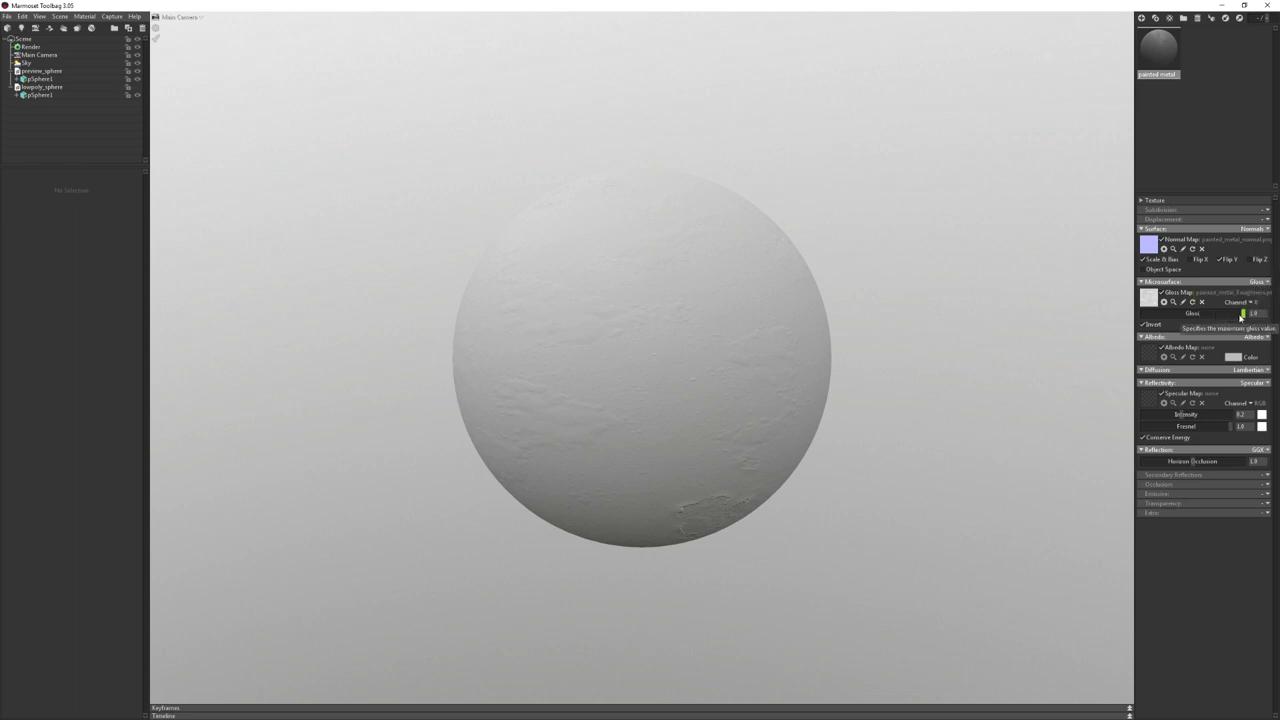
pyautogui.moveTo(1243, 313); pyautogui.dragTo(1192, 331)
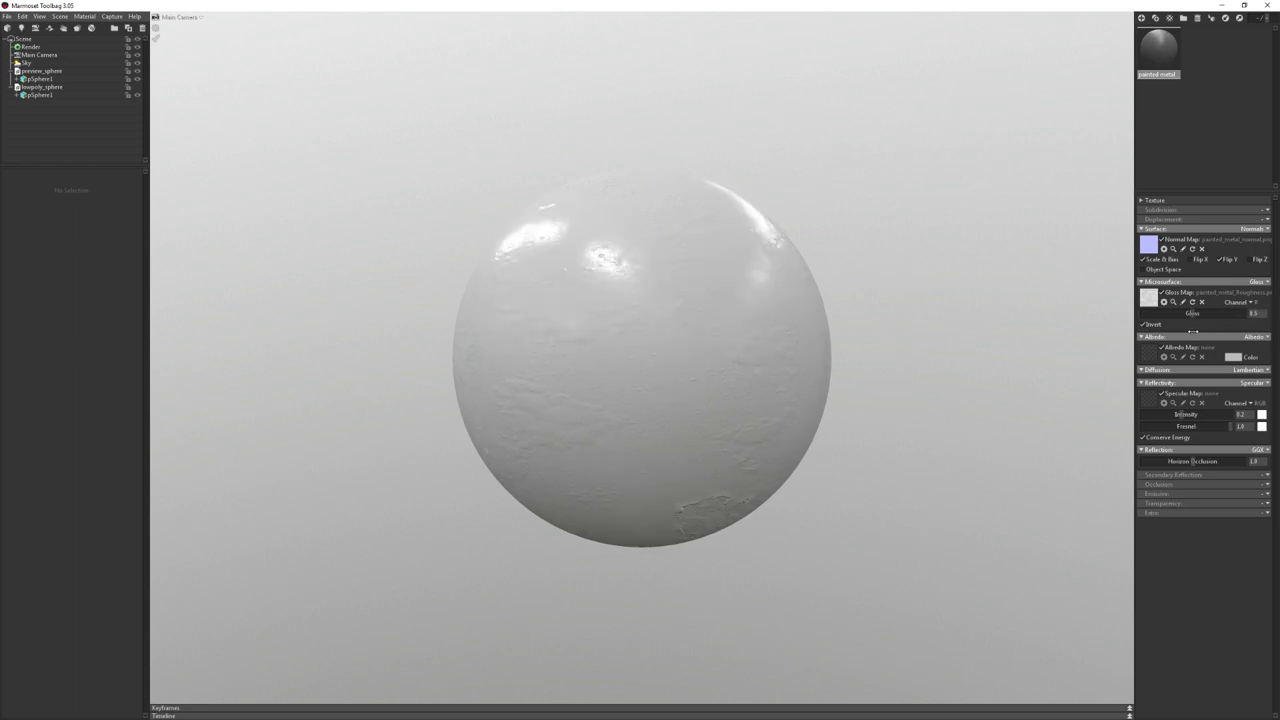
pyautogui.moveTo(1193, 331); pyautogui.dragTo(1188, 328)
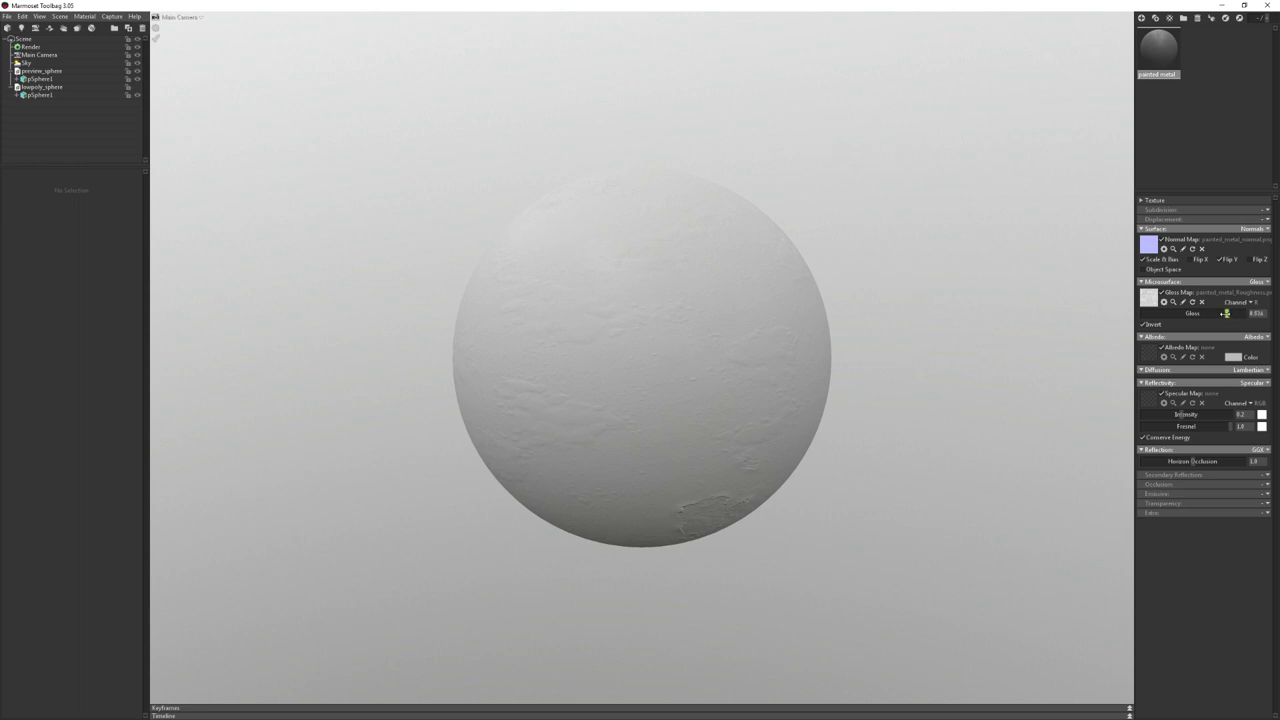
pyautogui.moveTo(1208, 314); pyautogui.dragTo(1181, 322)
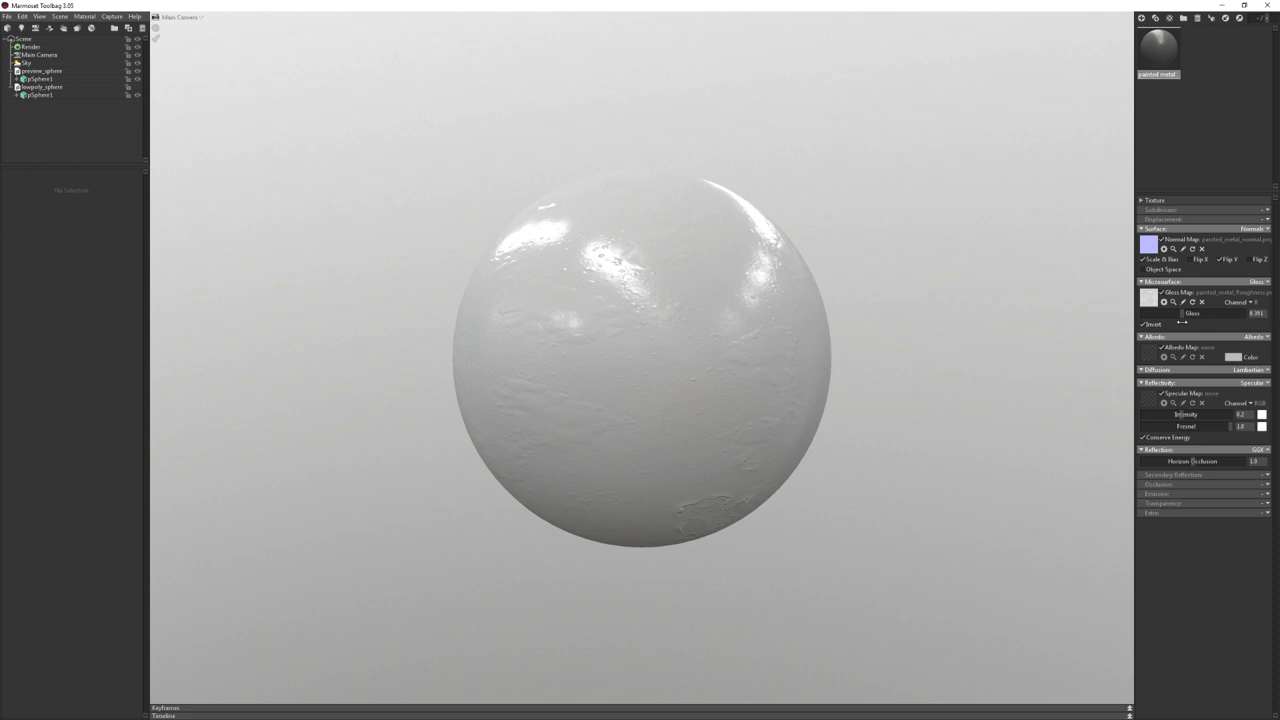
pyautogui.moveTo(1182, 321); pyautogui.dragTo(1268, 321)
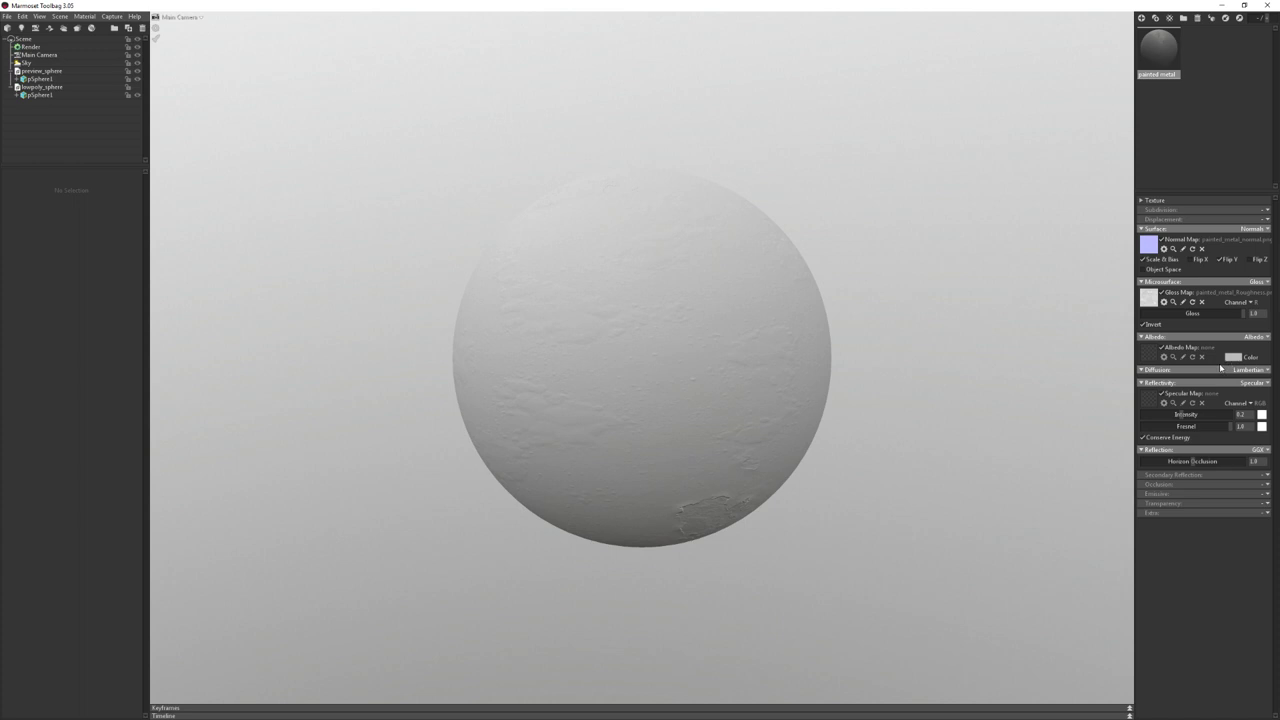
pyautogui.click(1267, 338)
pyautogui.click(1245, 346)
# Assign painted_metal_basecolor.png as the Albedo Map, toggling it off and on to compare
pyautogui.hotkey('alt', 'Tab')
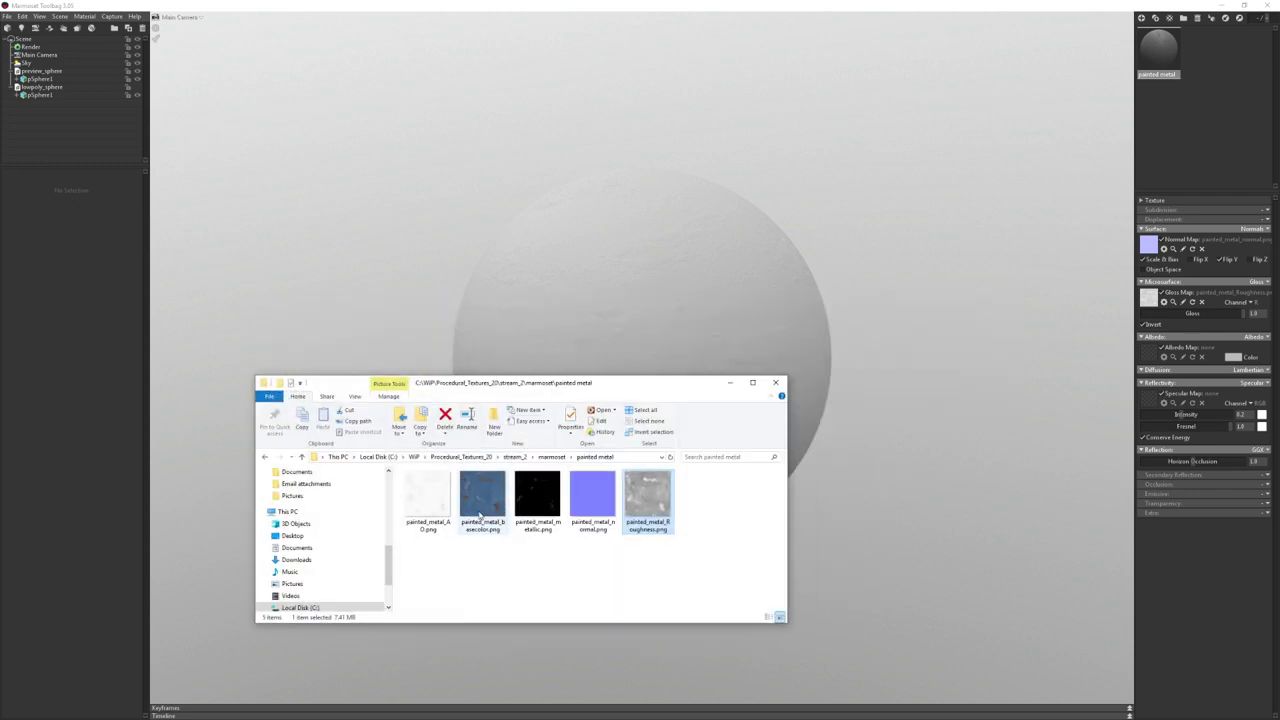
pyautogui.moveTo(483, 495)
pyautogui.mouseDown()
pyautogui.moveTo(843, 600)
pyautogui.moveTo(714, 420)
pyautogui.mouseUp()
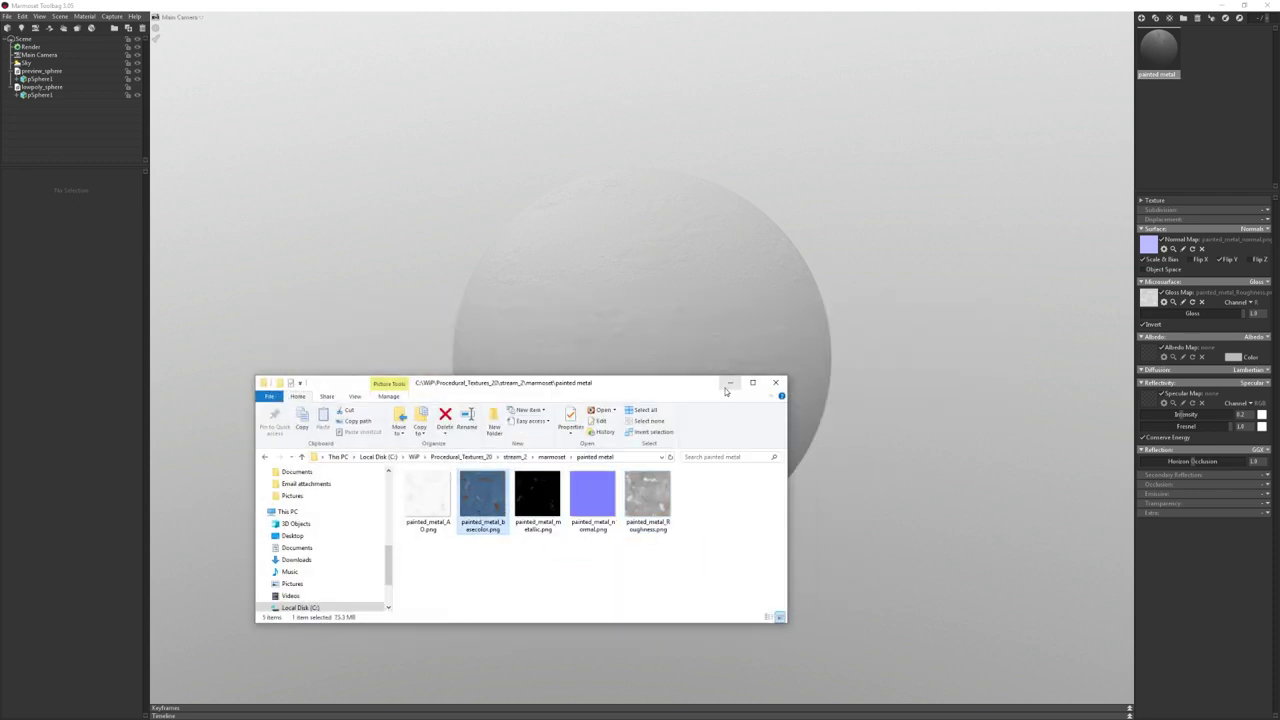
pyautogui.click(729, 383)
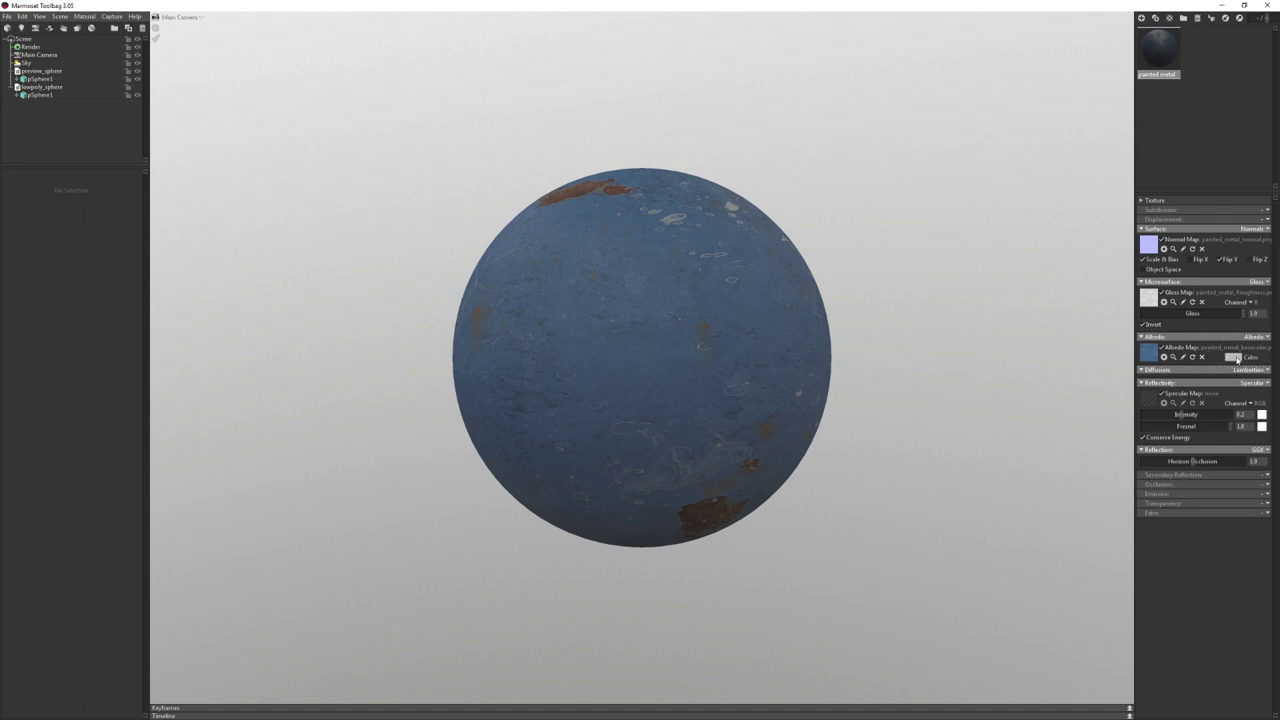
pyautogui.click(1163, 347)
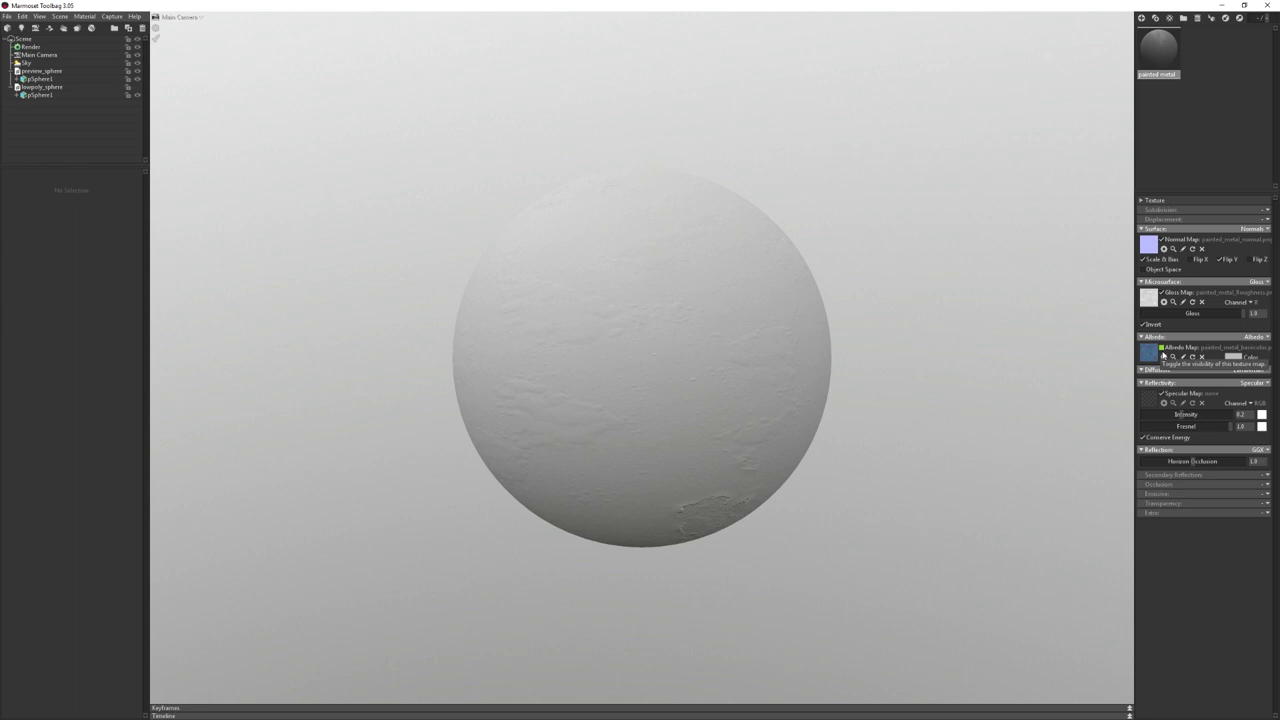
pyautogui.click(1163, 355)
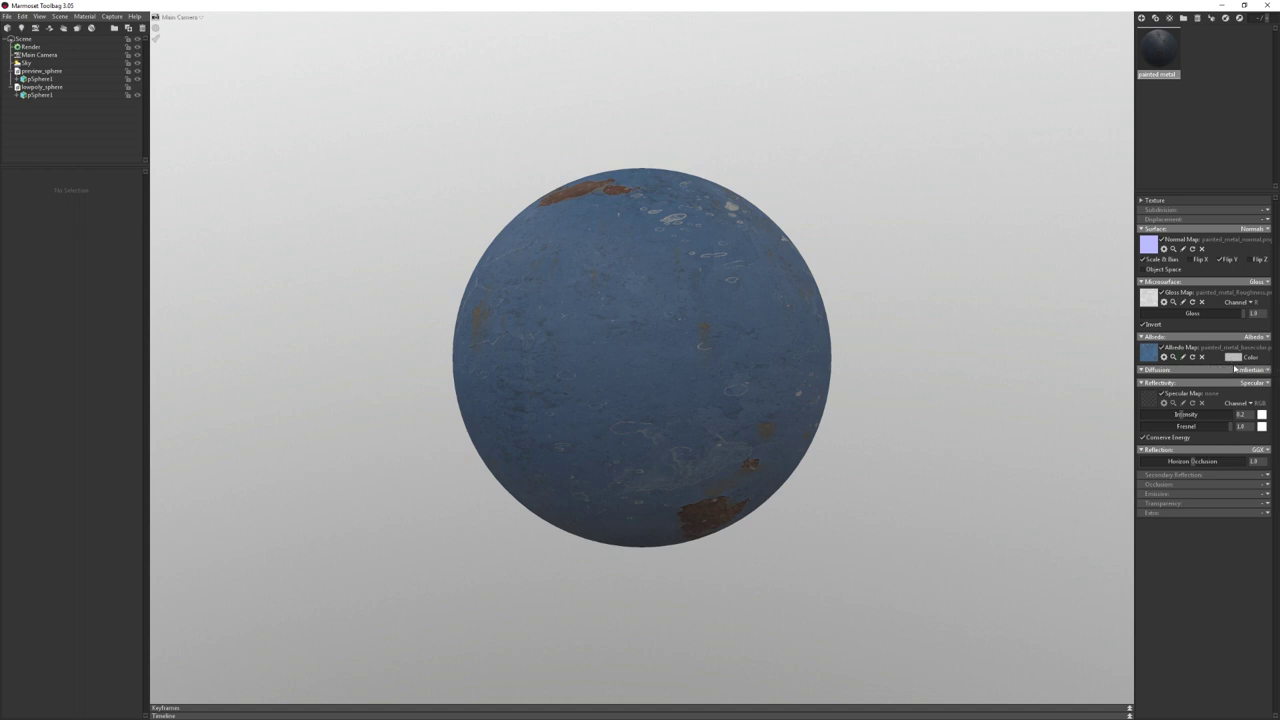
# Try grey, pink and red albedo tints in the Color Picker, then confirm white
pyautogui.click(1234, 358)
pyautogui.moveTo(236, 598)
pyautogui.mouseDown()
pyautogui.moveTo(920, 380)
pyautogui.moveTo(1019, 386)
pyautogui.mouseUp()
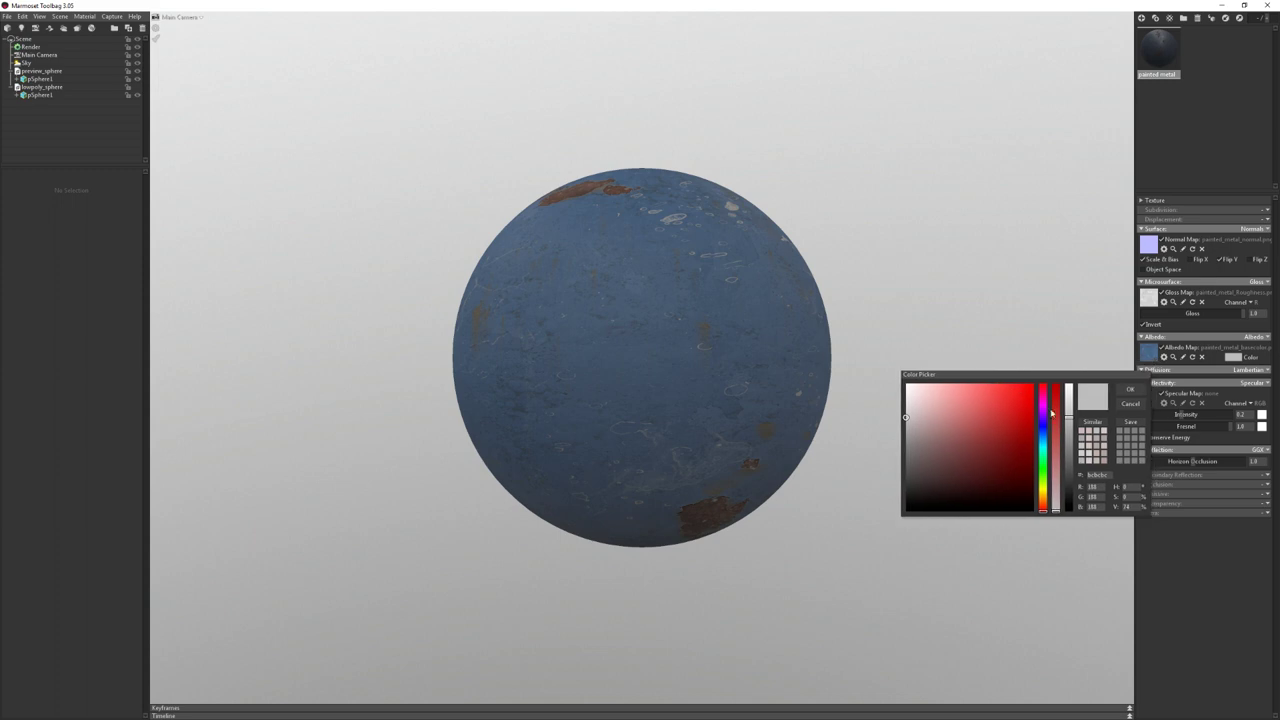
pyautogui.moveTo(1069, 426); pyautogui.dragTo(1067, 370)
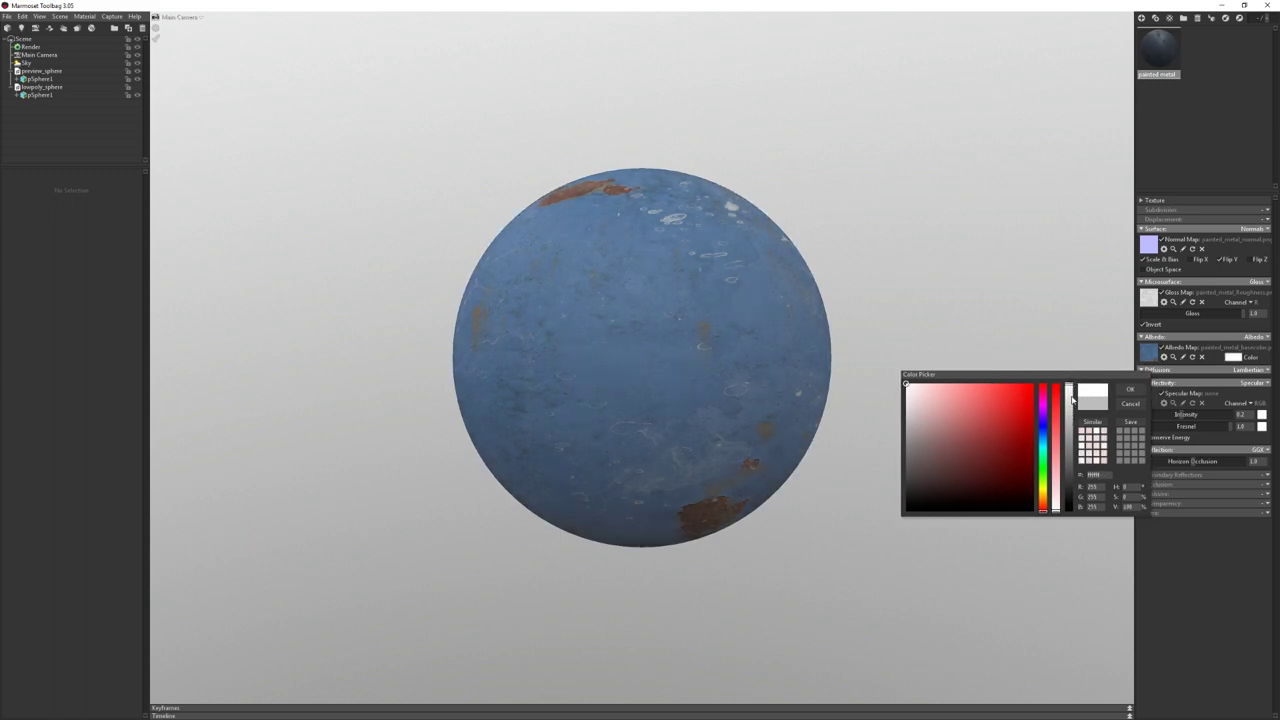
pyautogui.moveTo(1071, 400); pyautogui.dragTo(1075, 410)
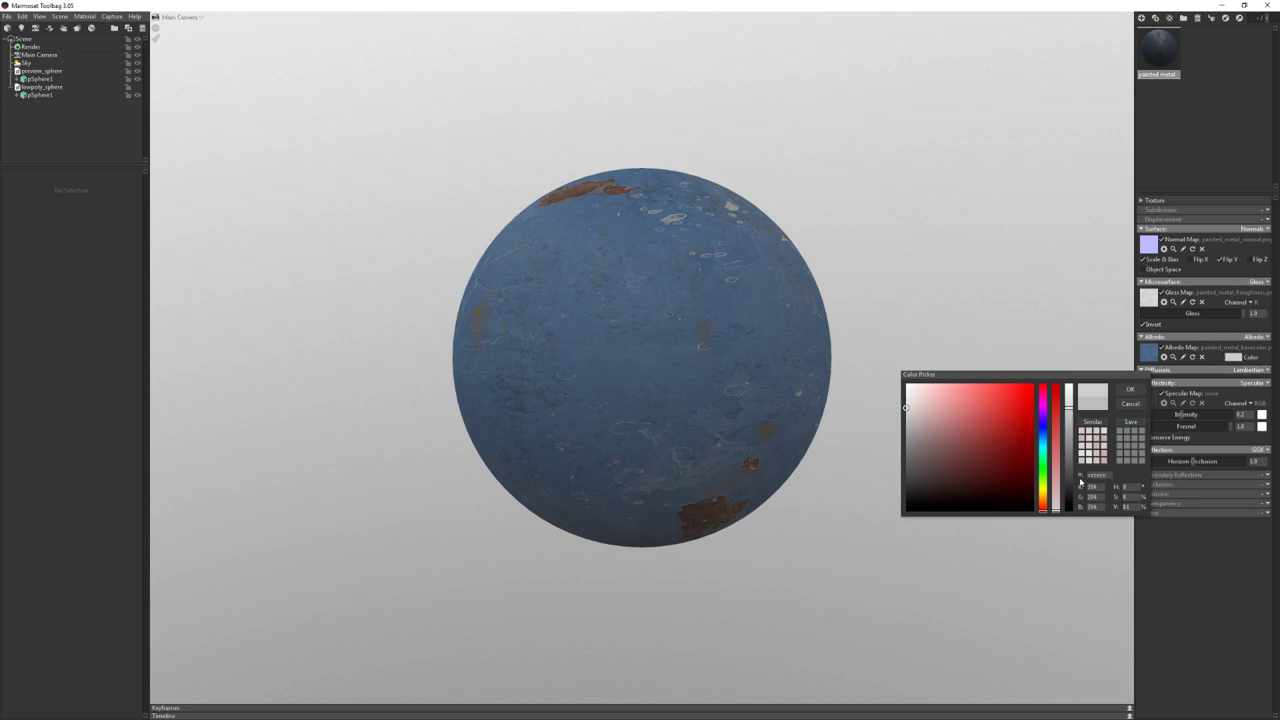
pyautogui.moveTo(1058, 504); pyautogui.dragTo(1057, 459)
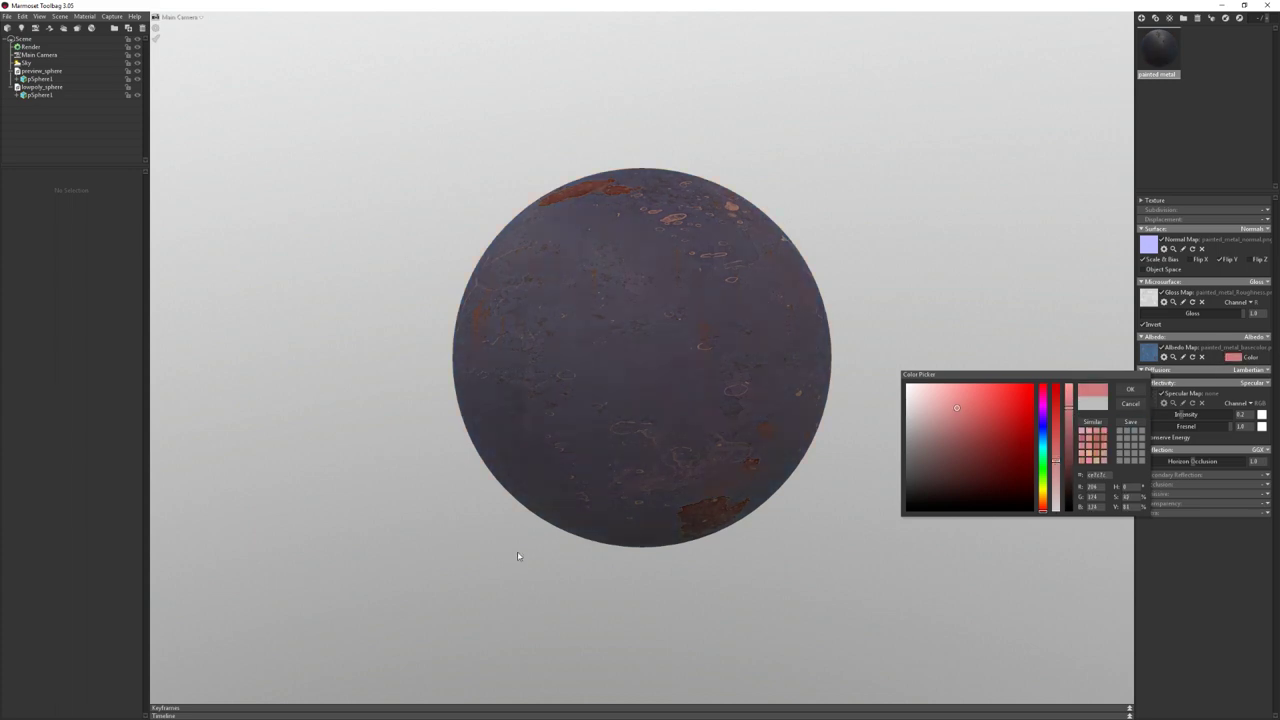
pyautogui.moveTo(991, 398); pyautogui.dragTo(938, 383)
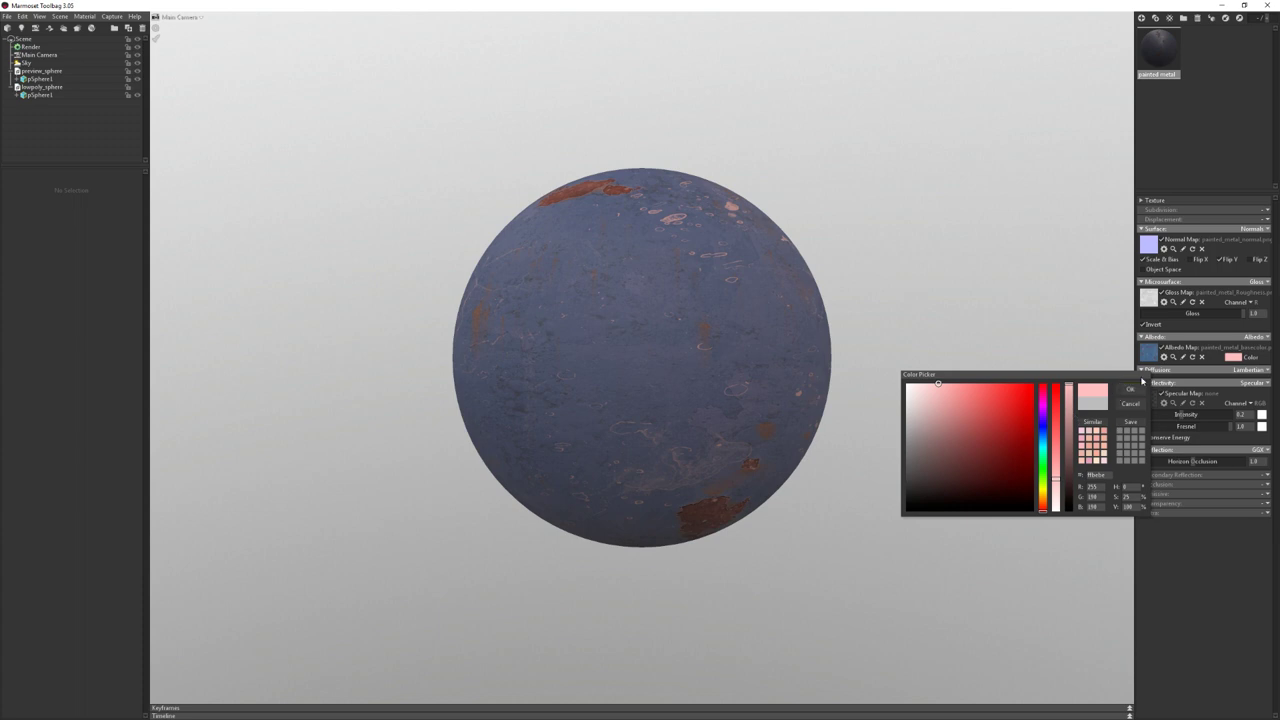
pyautogui.moveTo(987, 437); pyautogui.dragTo(907, 384)
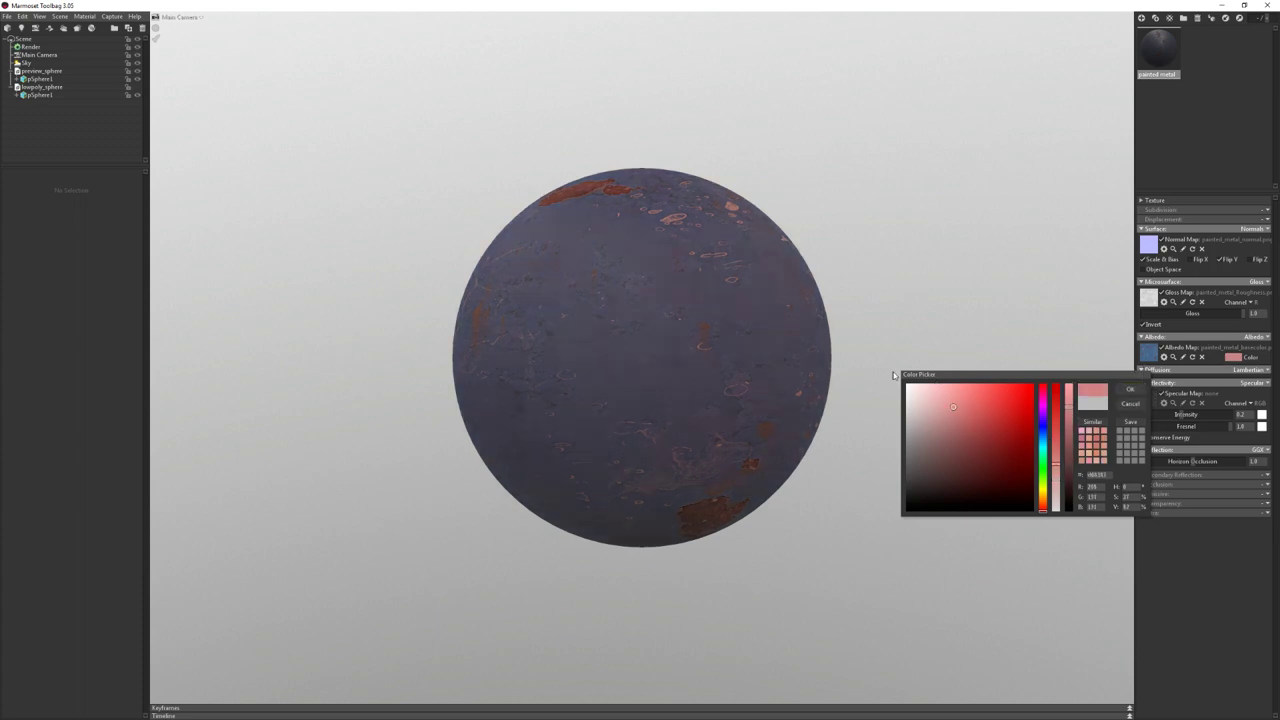
pyautogui.moveTo(1068, 405)
pyautogui.mouseDown()
pyautogui.moveTo(1065, 533)
pyautogui.moveTo(1070, 250)
pyautogui.mouseUp()
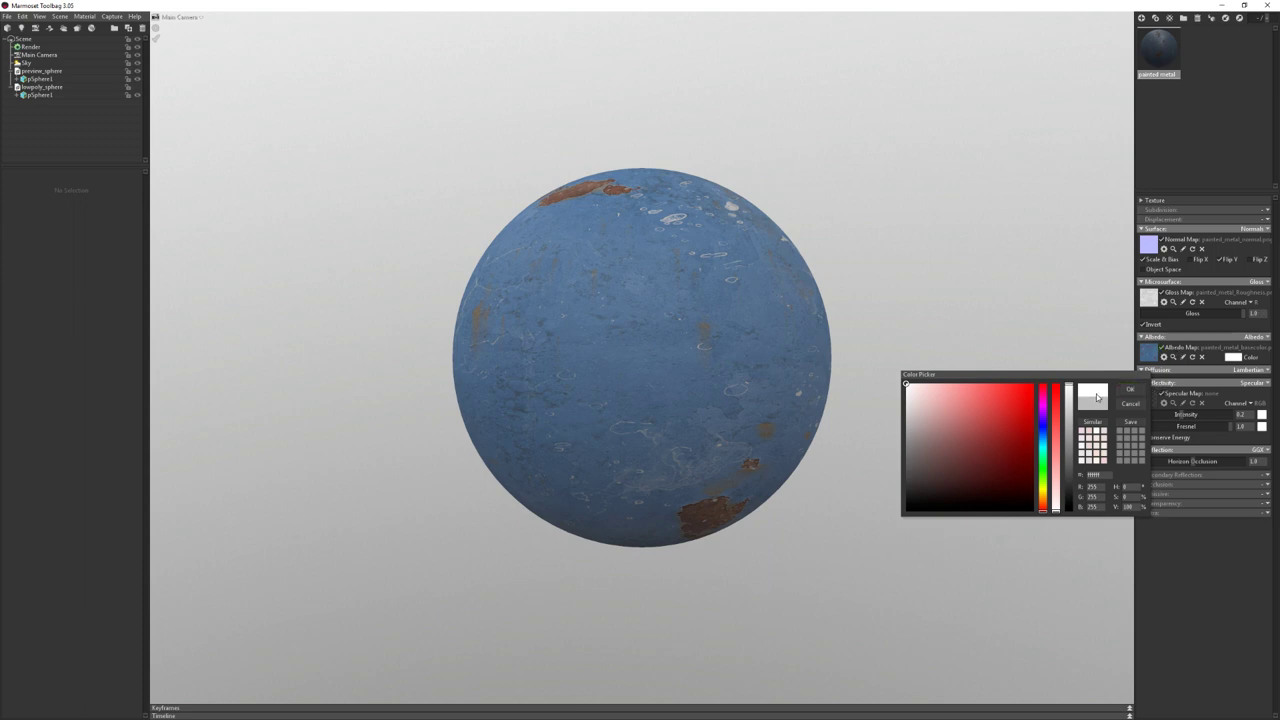
pyautogui.click(1130, 389)
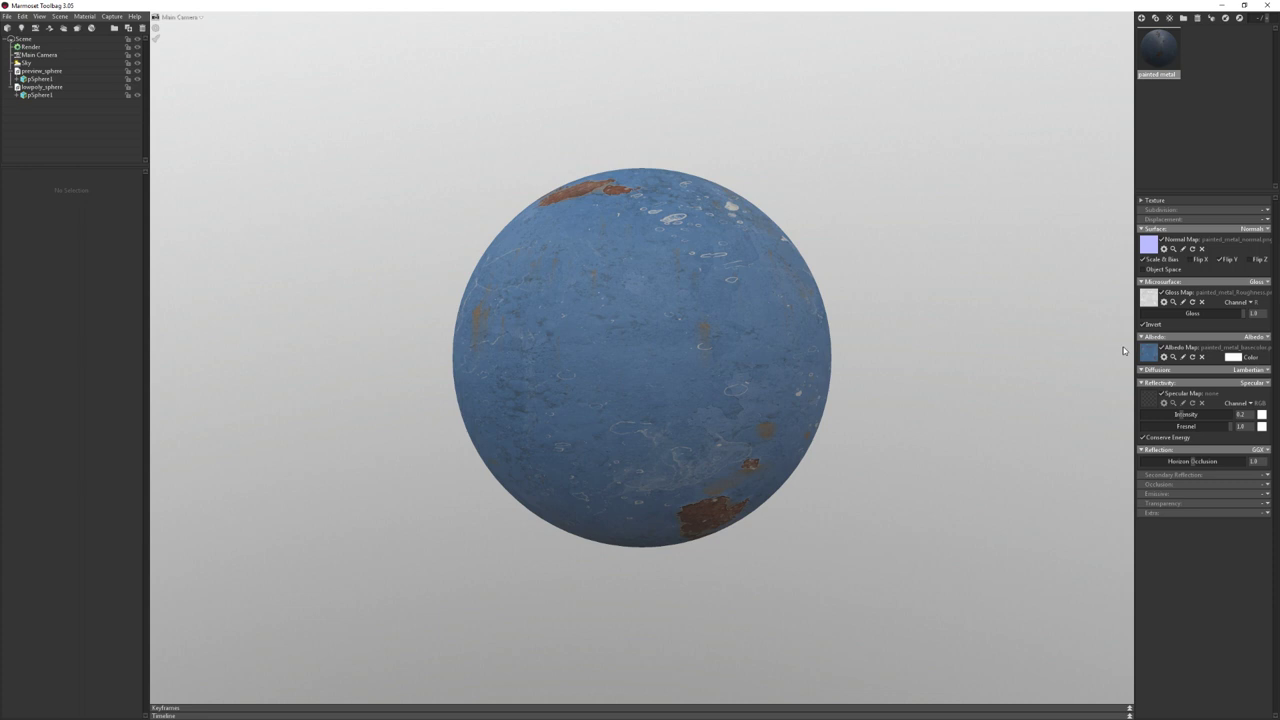
# Test pale yellow and blue tints before settling the albedo colour on pure white ffffff
pyautogui.click(1236, 357)
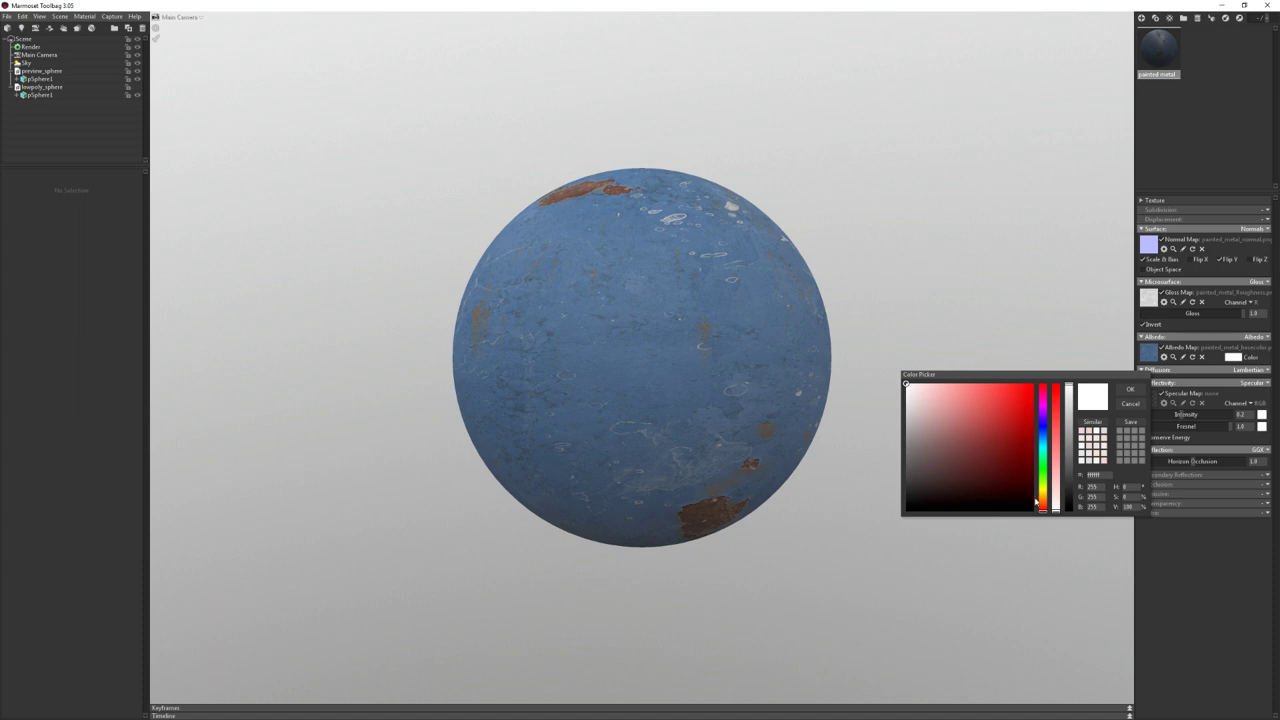
pyautogui.moveTo(1036, 500); pyautogui.dragTo(1043, 492)
pyautogui.click(922, 385)
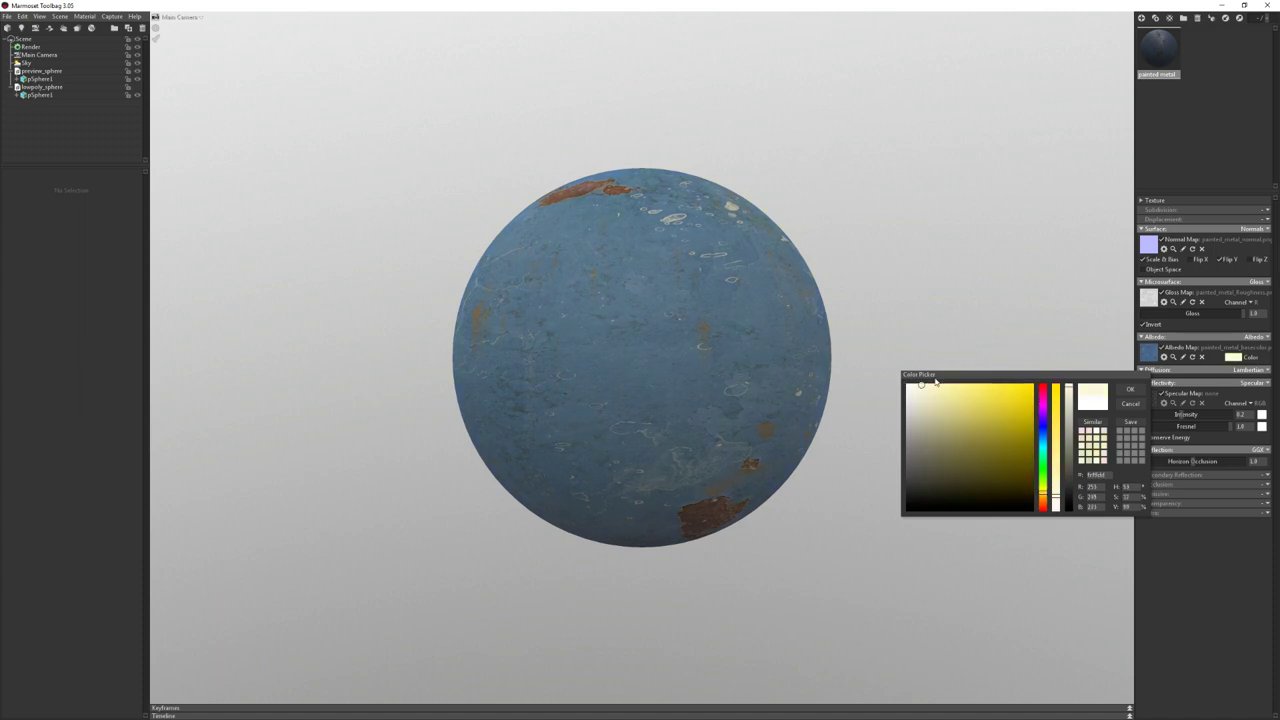
pyautogui.click(921, 383)
pyautogui.moveTo(1042, 507); pyautogui.dragTo(1053, 426)
pyautogui.moveTo(936, 398); pyautogui.dragTo(780, 338)
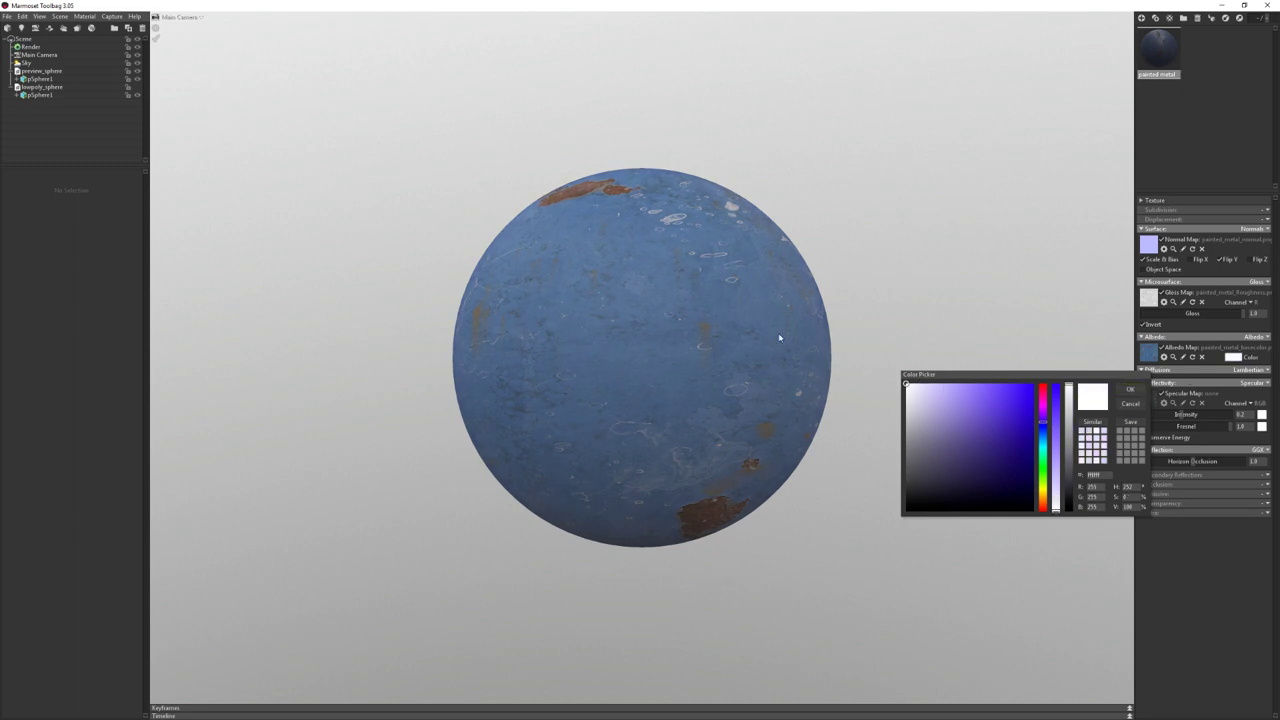
pyautogui.click(1130, 403)
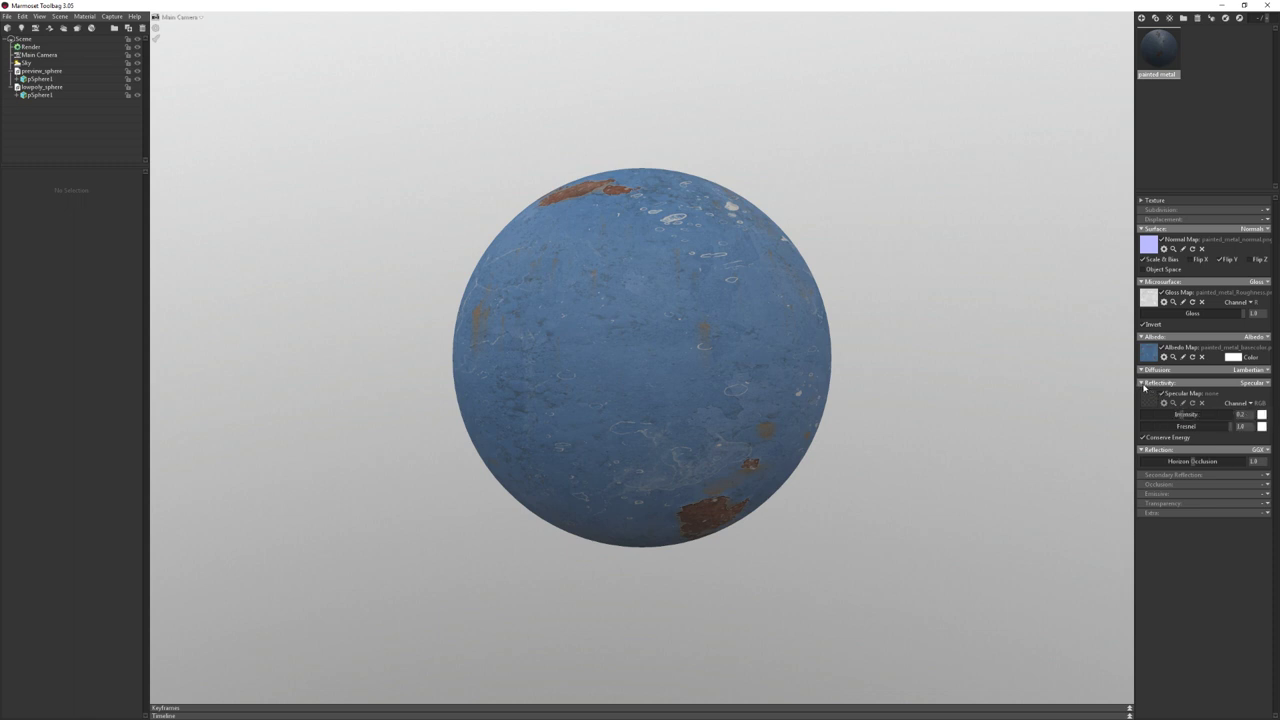
# Set Microsurface mode to Roughness and Reflectivity mode to Metalness
pyautogui.click(1256, 281)
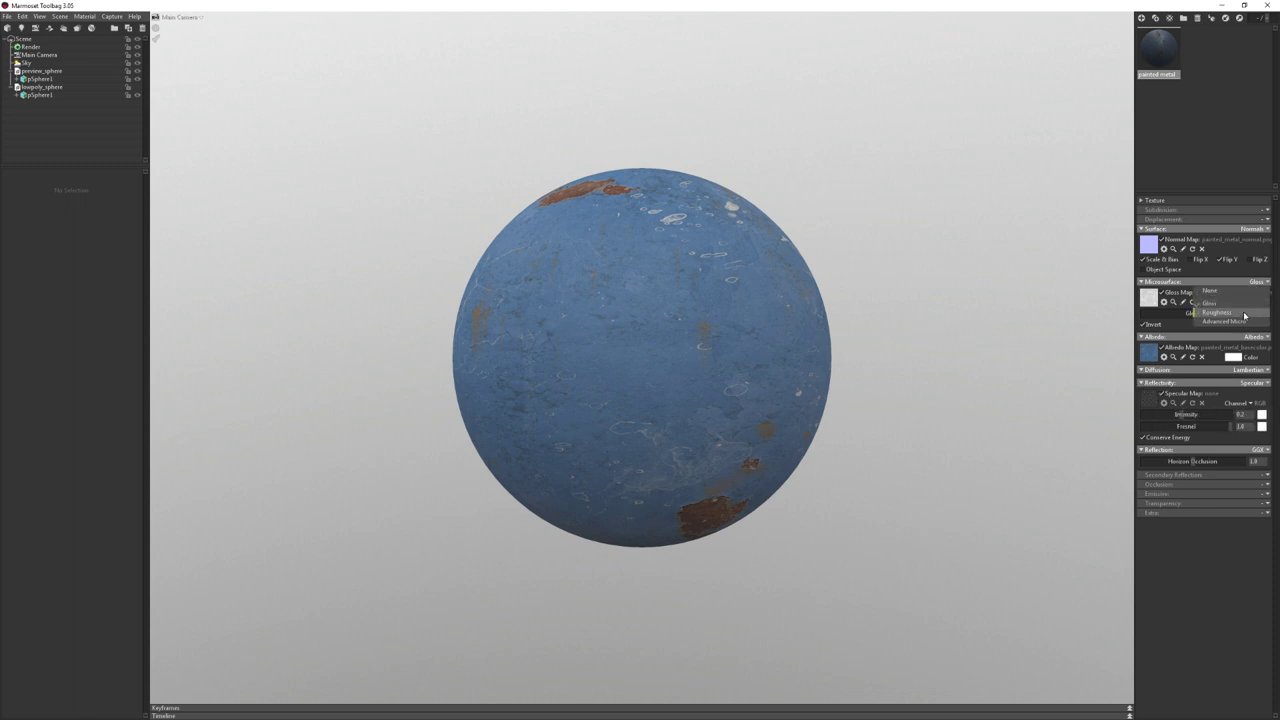
pyautogui.click(1225, 305)
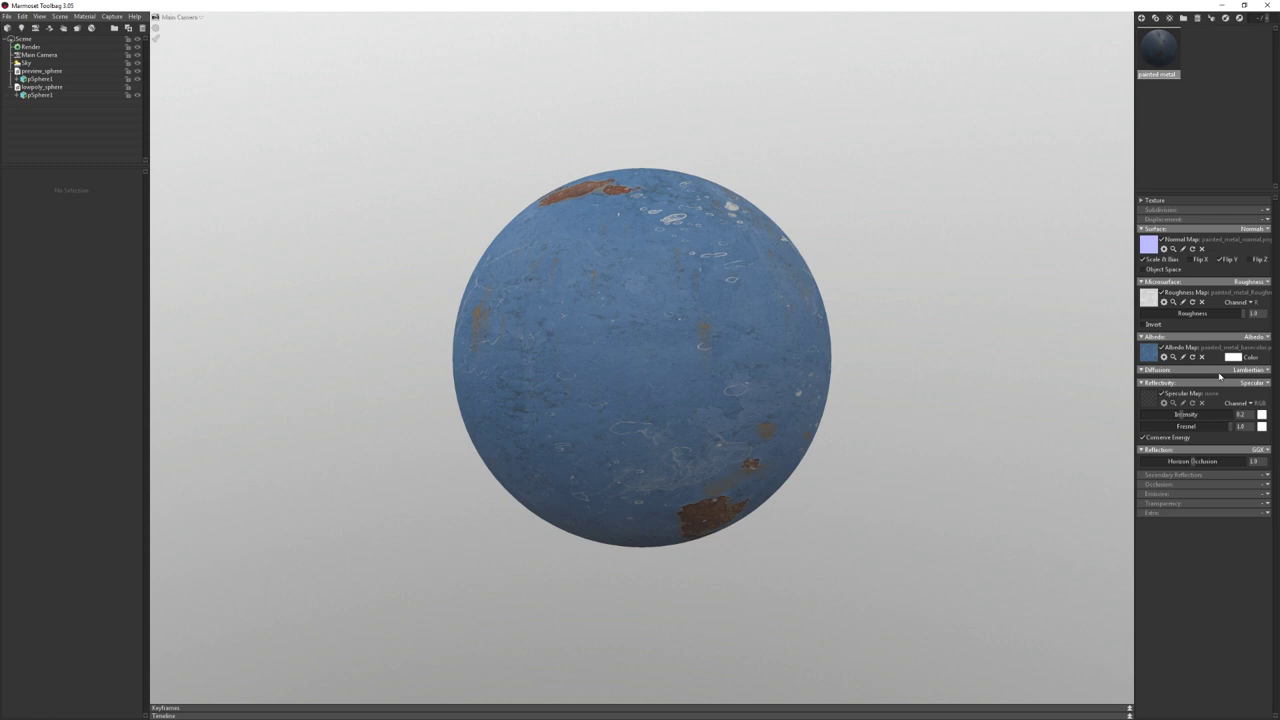
pyautogui.click(1256, 384)
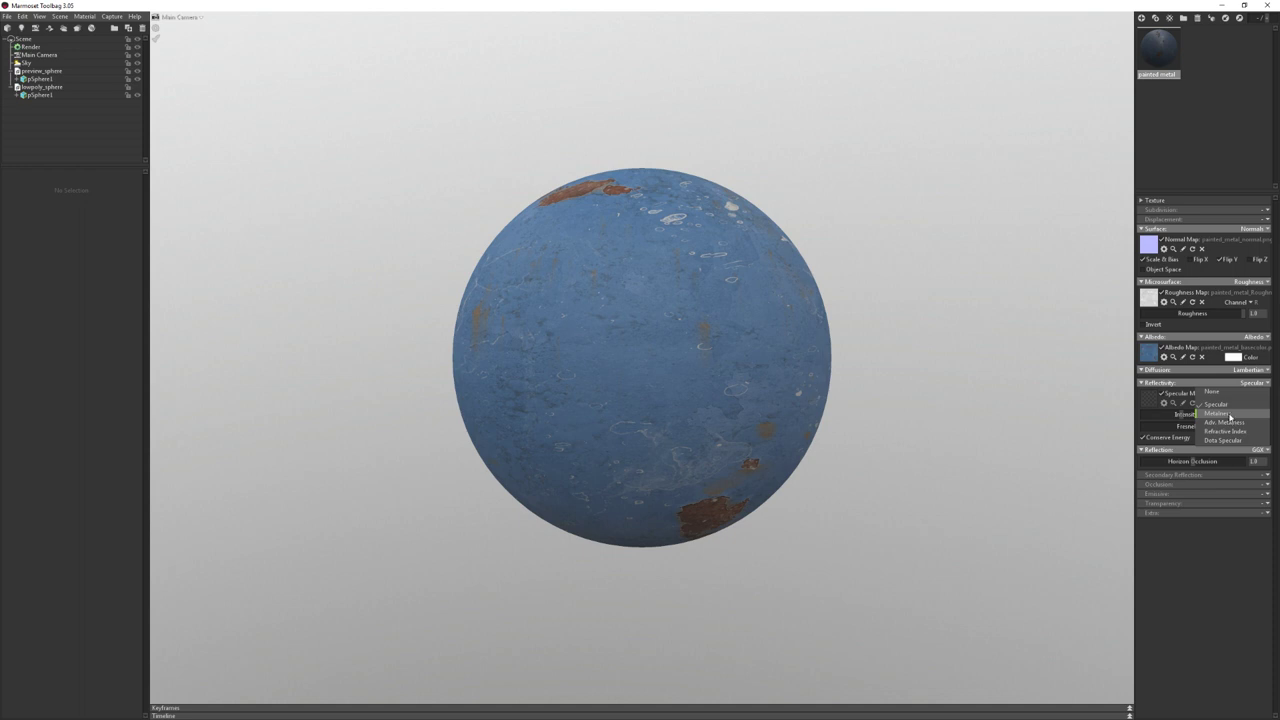
pyautogui.click(1238, 384)
pyautogui.click(1240, 384)
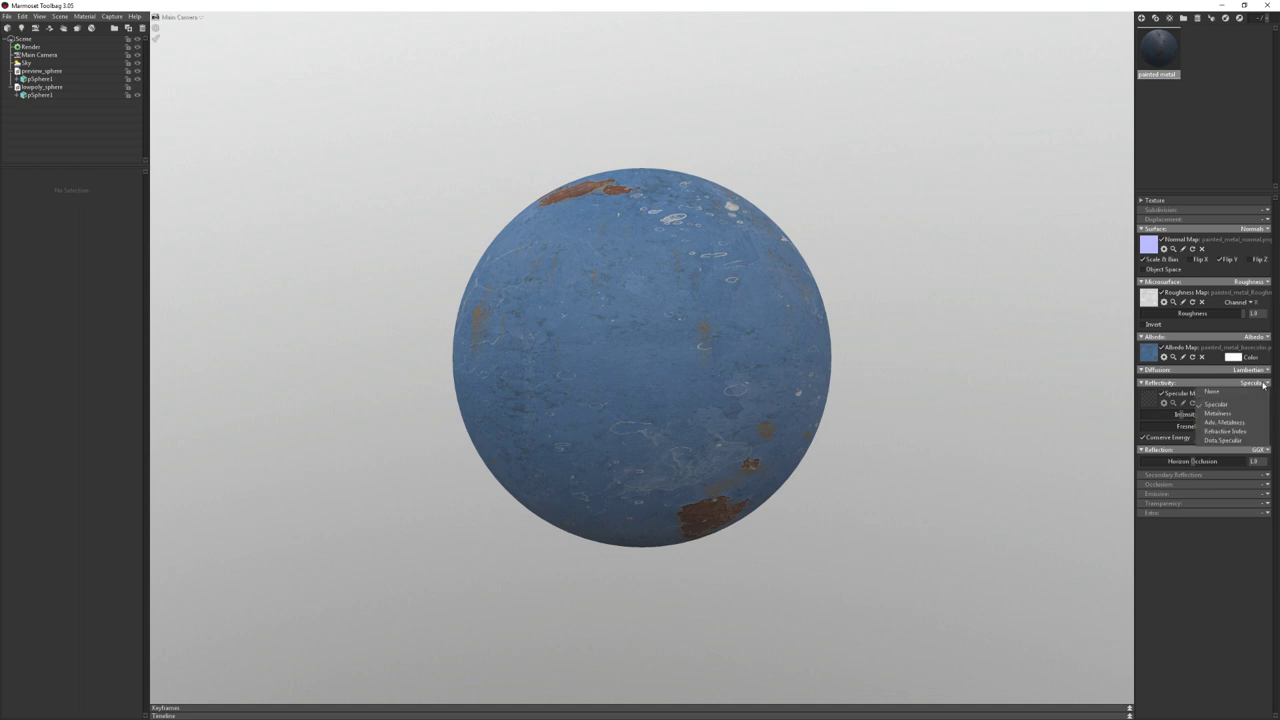
pyautogui.click(1219, 413)
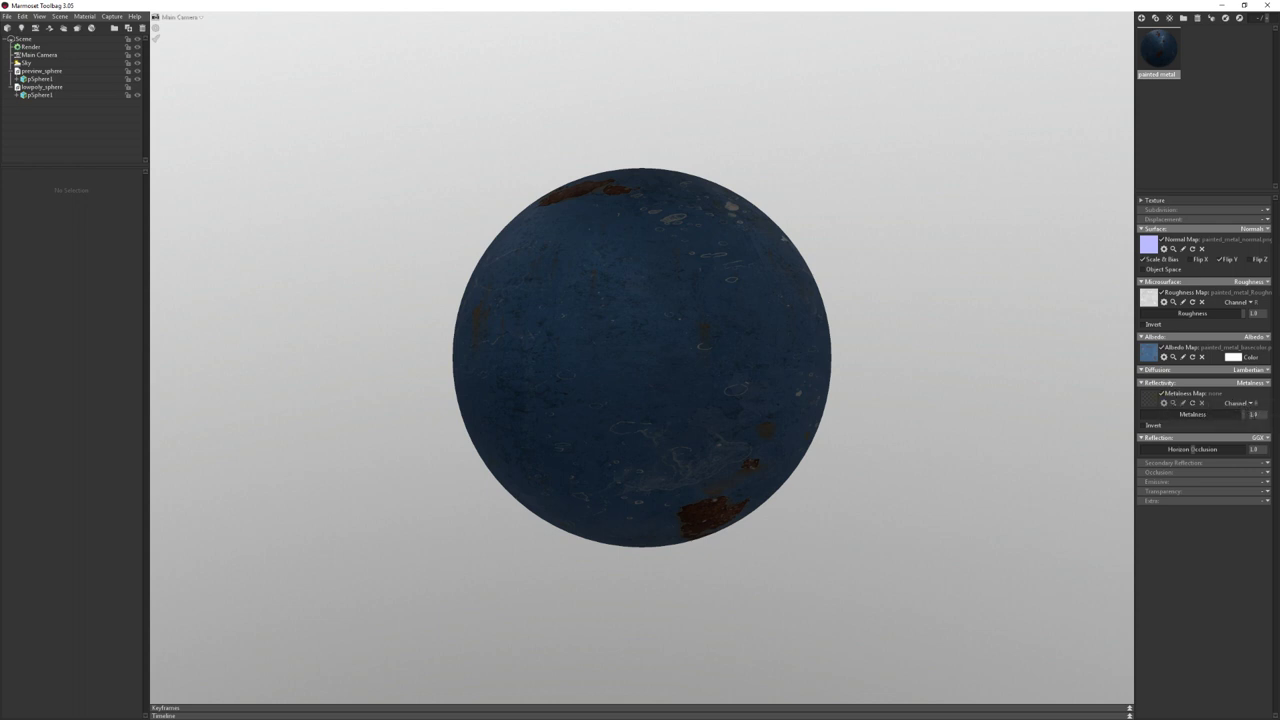
# Compare metalness values on the sphere with the Metalness slider, starting from 0.0
pyautogui.moveTo(1243, 414); pyautogui.dragTo(1102, 421)
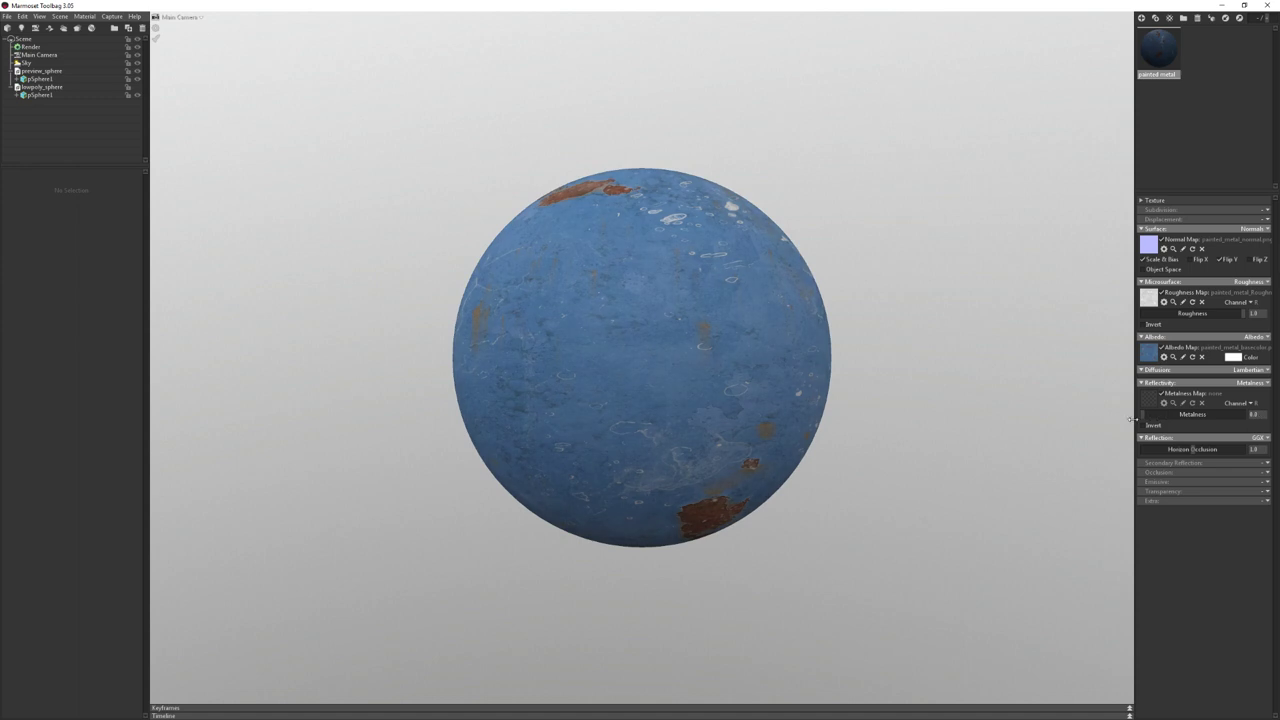
pyautogui.moveTo(1101, 421); pyautogui.dragTo(1122, 424)
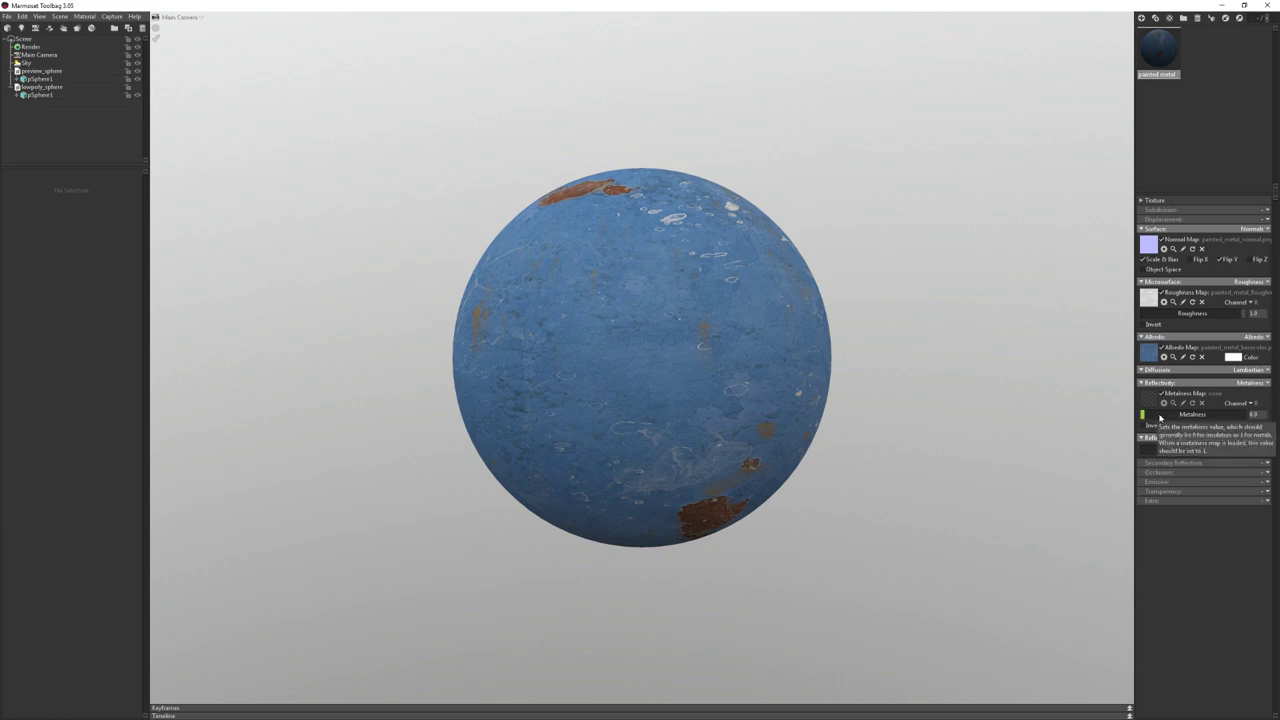
pyautogui.moveTo(1160, 418)
pyautogui.mouseDown()
pyautogui.moveTo(1245, 424)
pyautogui.moveTo(1081, 433)
pyautogui.mouseUp()
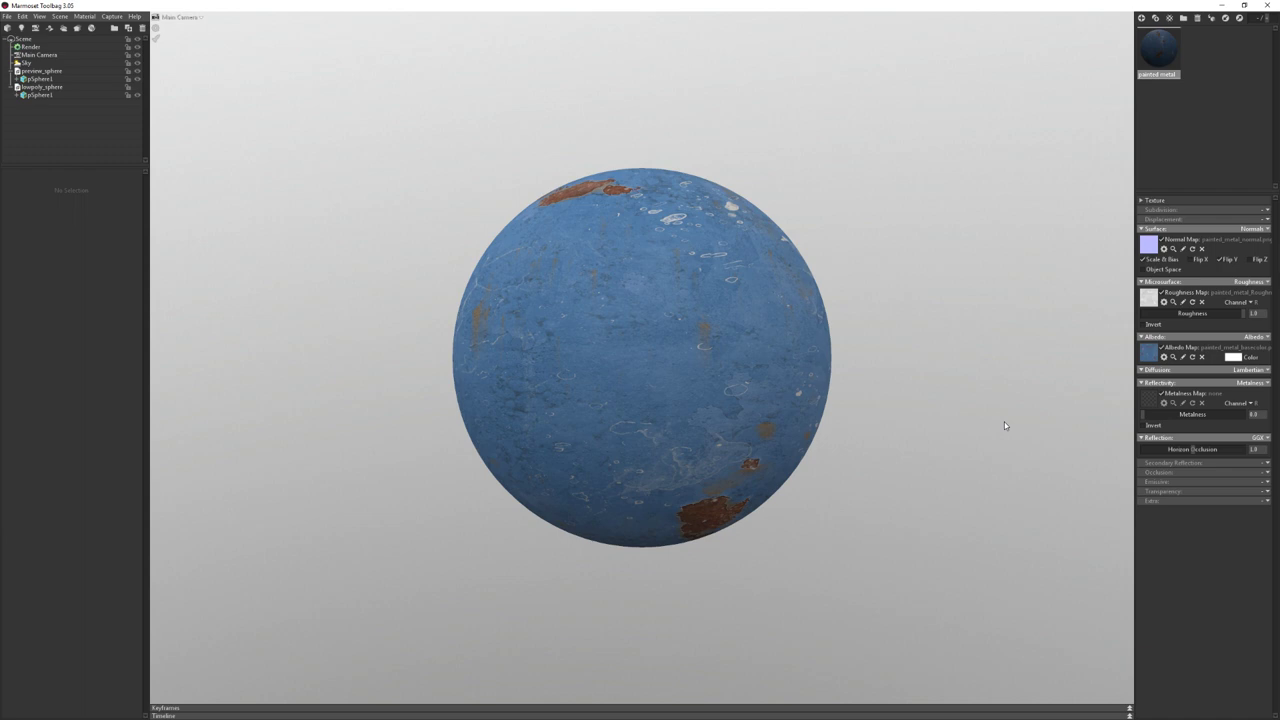
# View the painted metal textures in the image viewer, zooming onto a base colour rust patch
pyautogui.hotkey('alt', 'Tab')
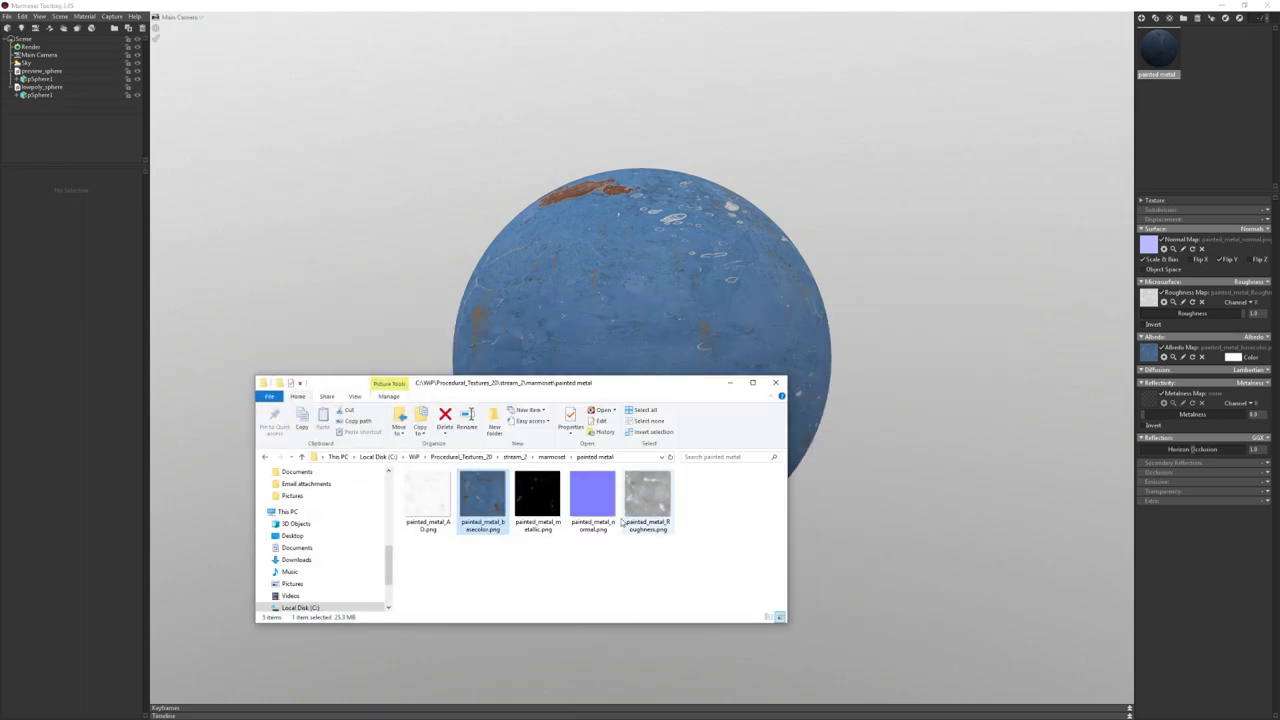
pyautogui.moveTo(537, 495); pyautogui.dragTo(846, 483)
pyautogui.press('Return')
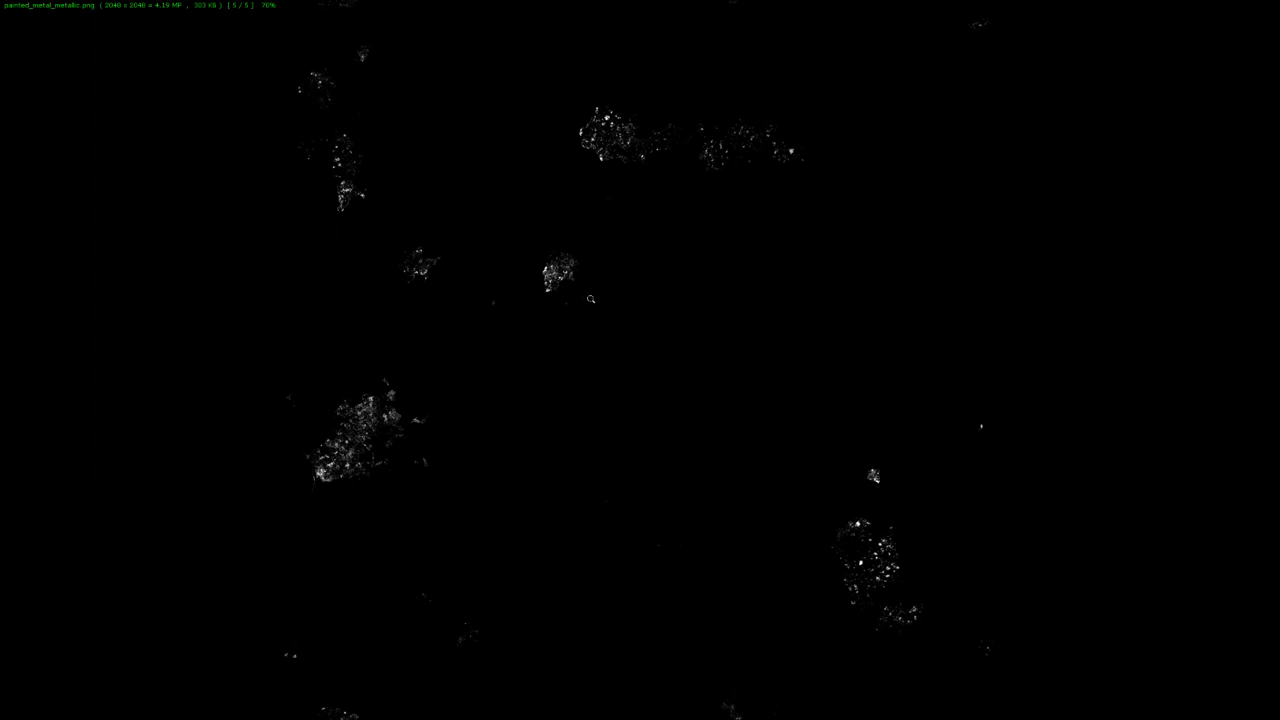
pyautogui.scroll(1, 591, 298)
pyautogui.scroll(-1, 578, 360)
pyautogui.scroll(1, 372, 452)
pyautogui.scroll(1, 375, 452)
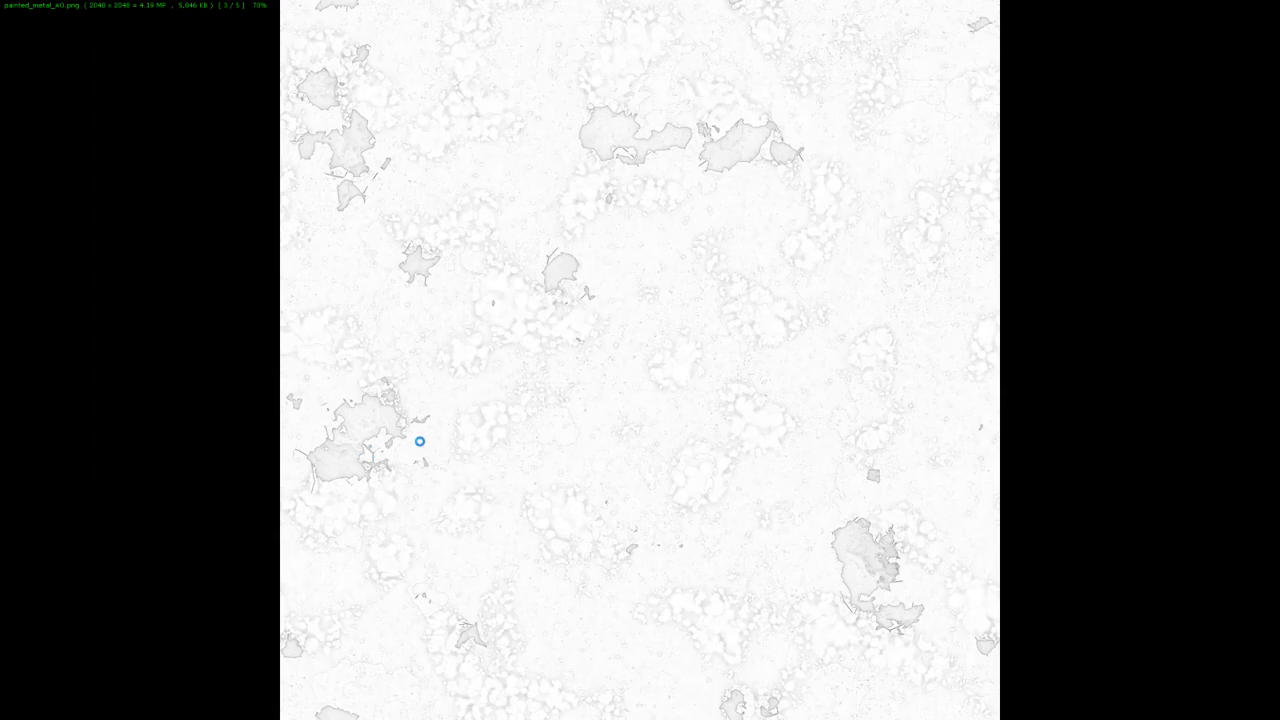
pyautogui.scroll(1, 420, 442)
pyautogui.scroll(1, 406, 444)
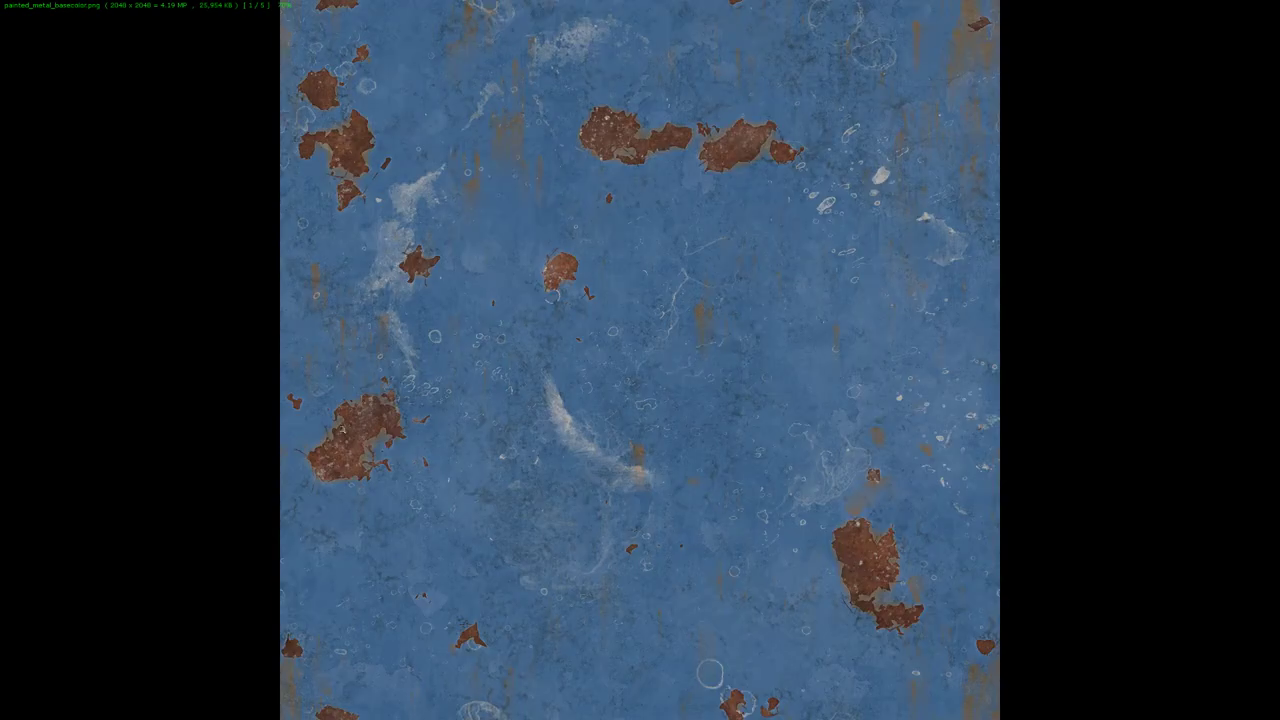
pyautogui.keyDown('ctrl'); pyautogui.scroll(2, 327, 470); pyautogui.keyUp('ctrl')
pyautogui.keyDown('ctrl'); pyautogui.scroll(2, 340, 450); pyautogui.keyUp('ctrl')
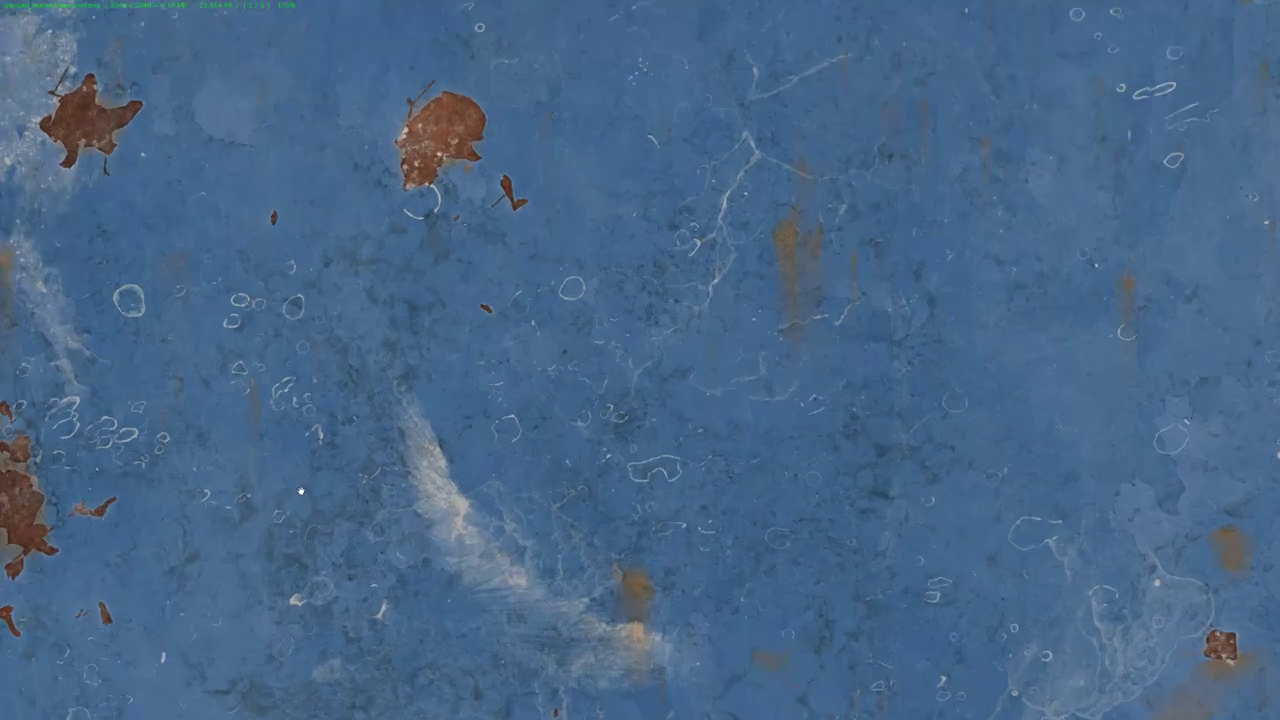
pyautogui.keyDown('ctrl'); pyautogui.scroll(2, 360, 430); pyautogui.keyUp('ctrl')
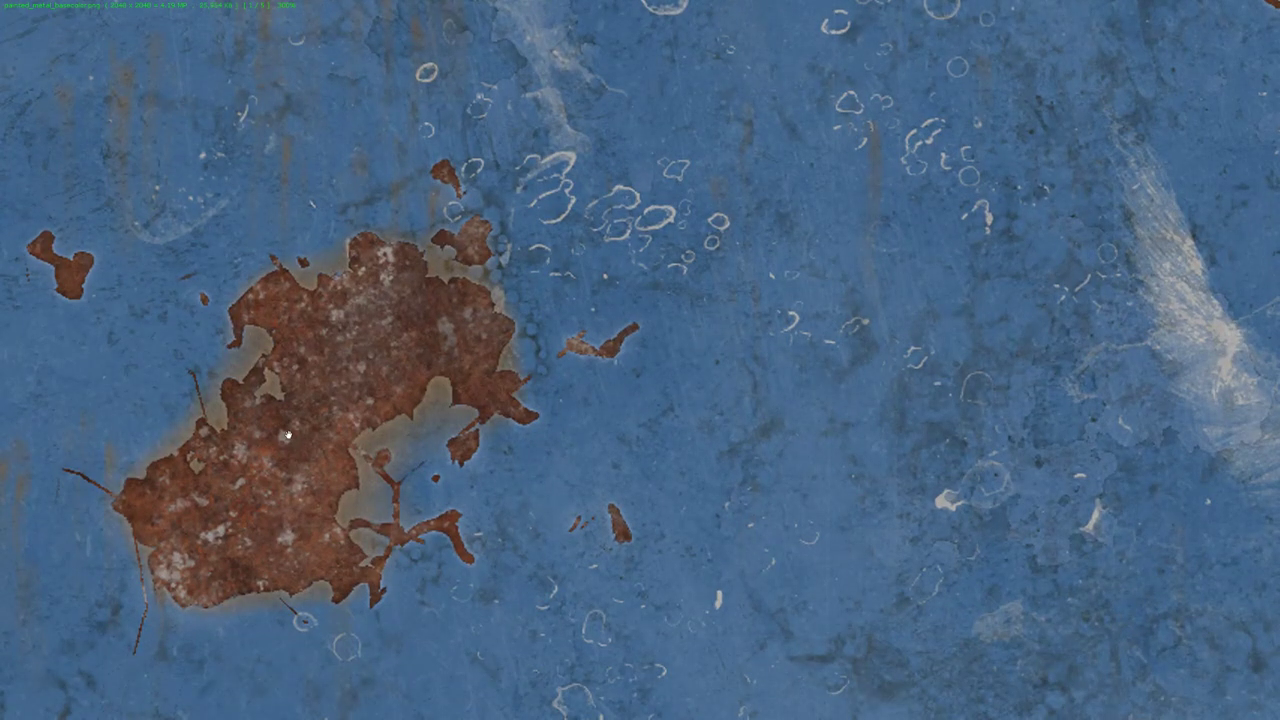
# Close the viewer and load painted_metal_metallic.png into the Metalness Map slot
pyautogui.press('Escape')
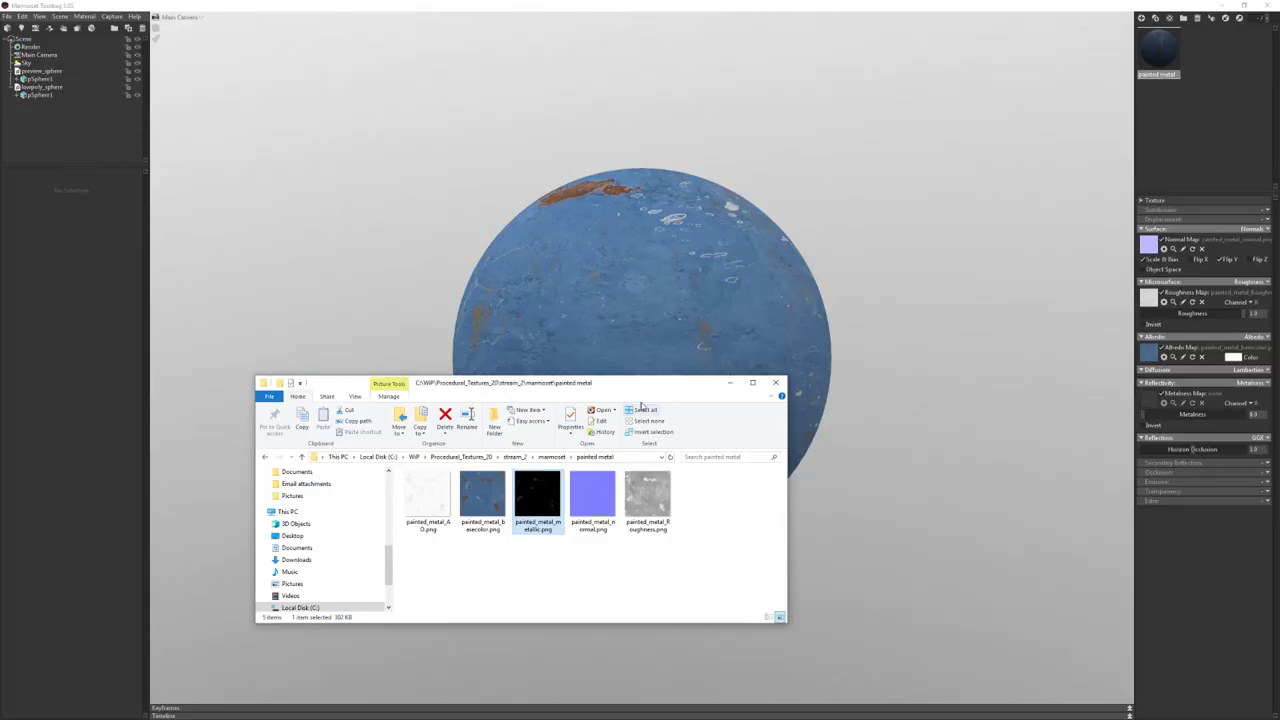
pyautogui.moveTo(533, 510); pyautogui.dragTo(1150, 405)
pyautogui.click(756, 384)
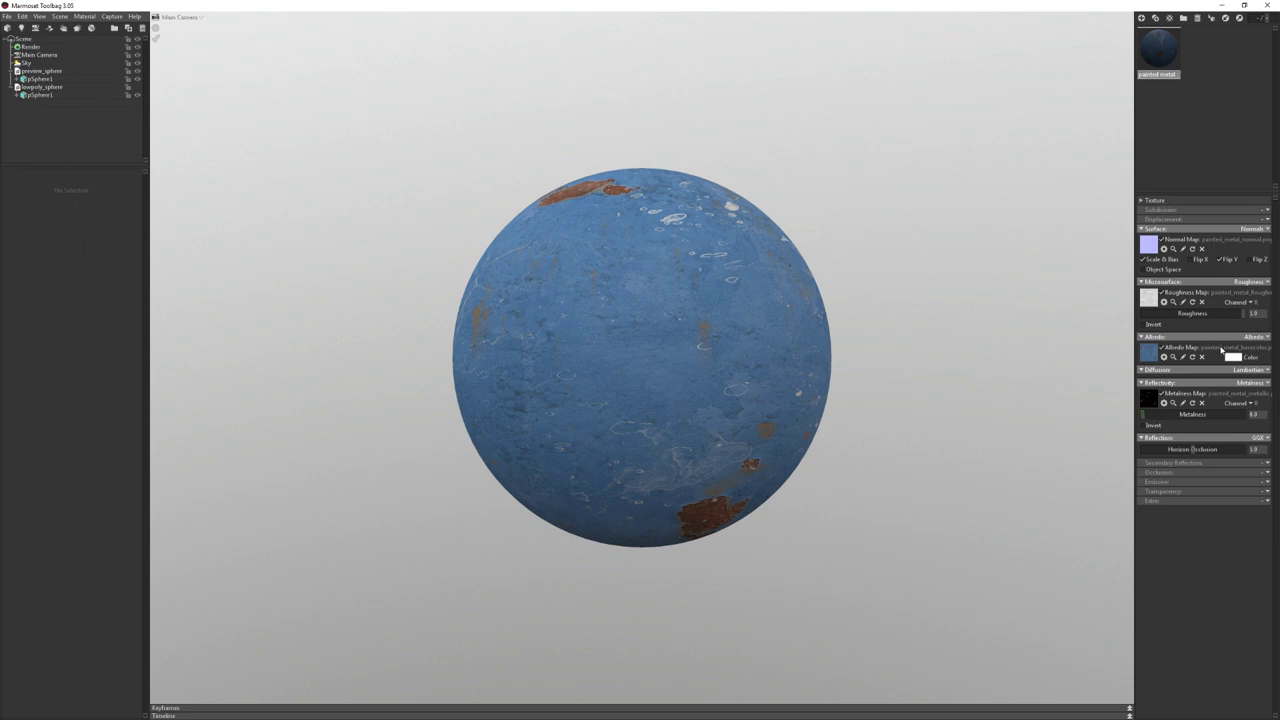
pyautogui.moveTo(1200, 414)
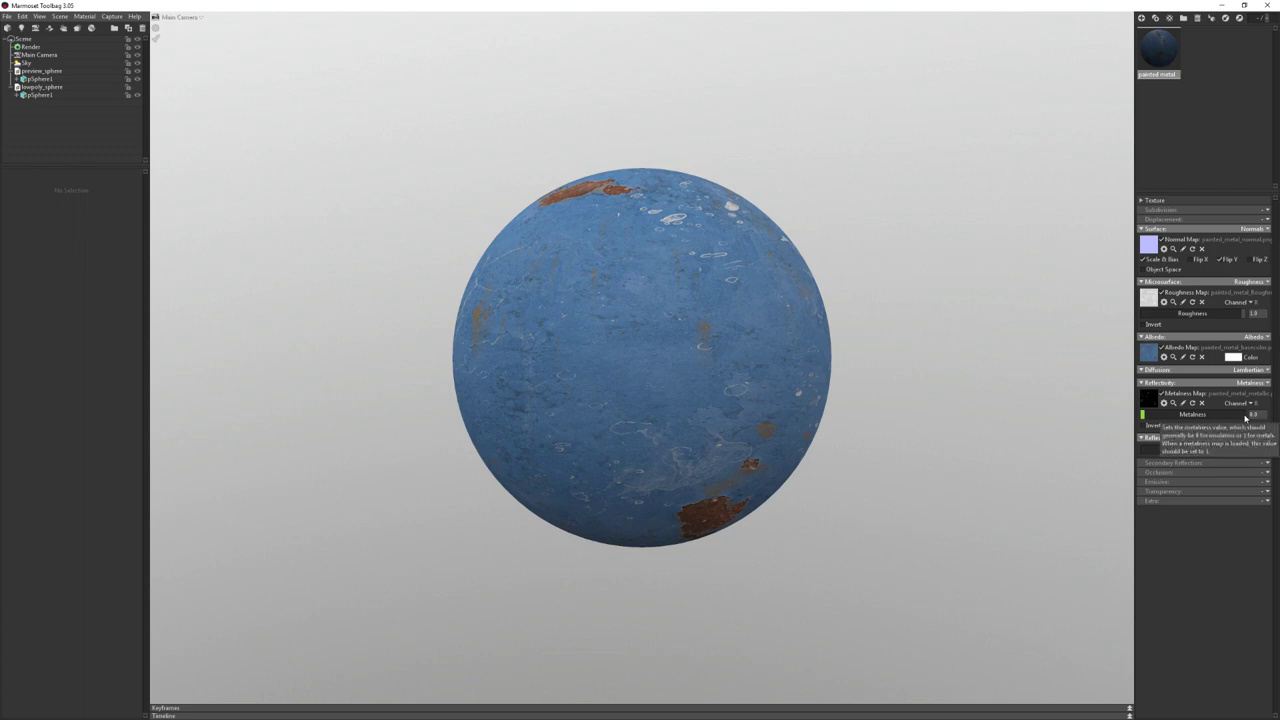
pyautogui.doubleClick(1159, 428)
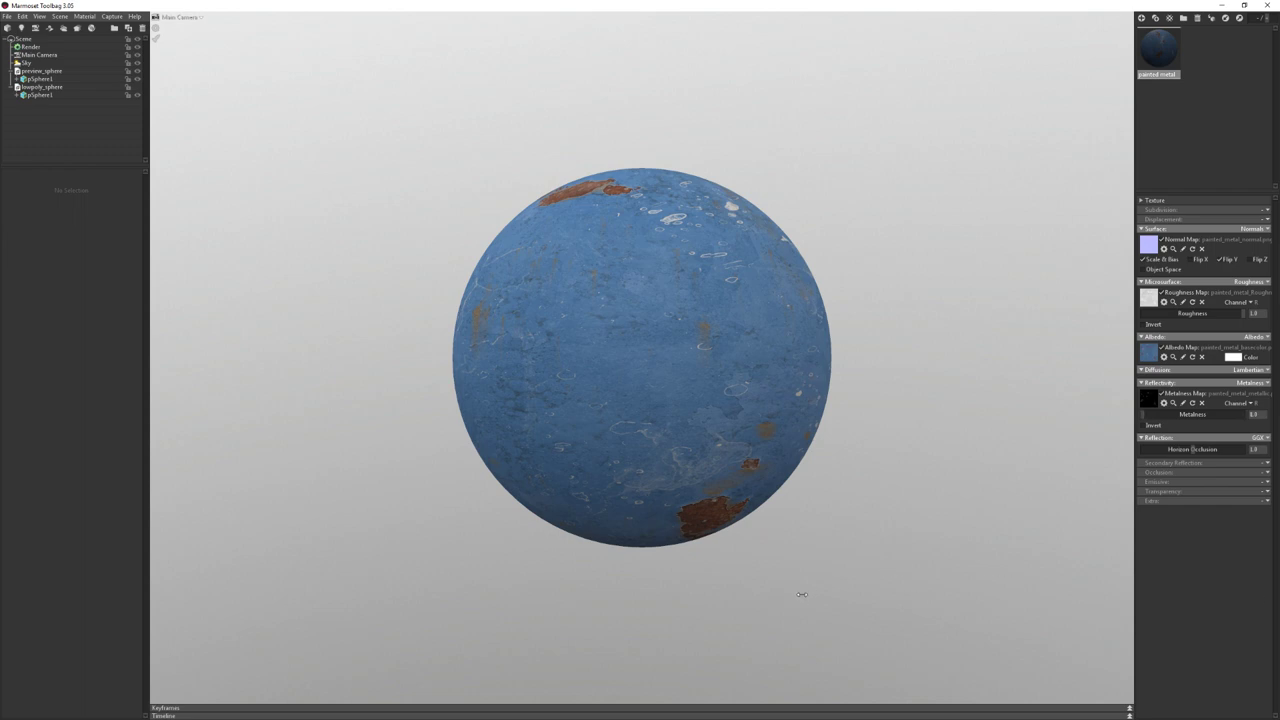
# Raise the sphere material's metalness strength to 1.0
pyautogui.click(735, 537)
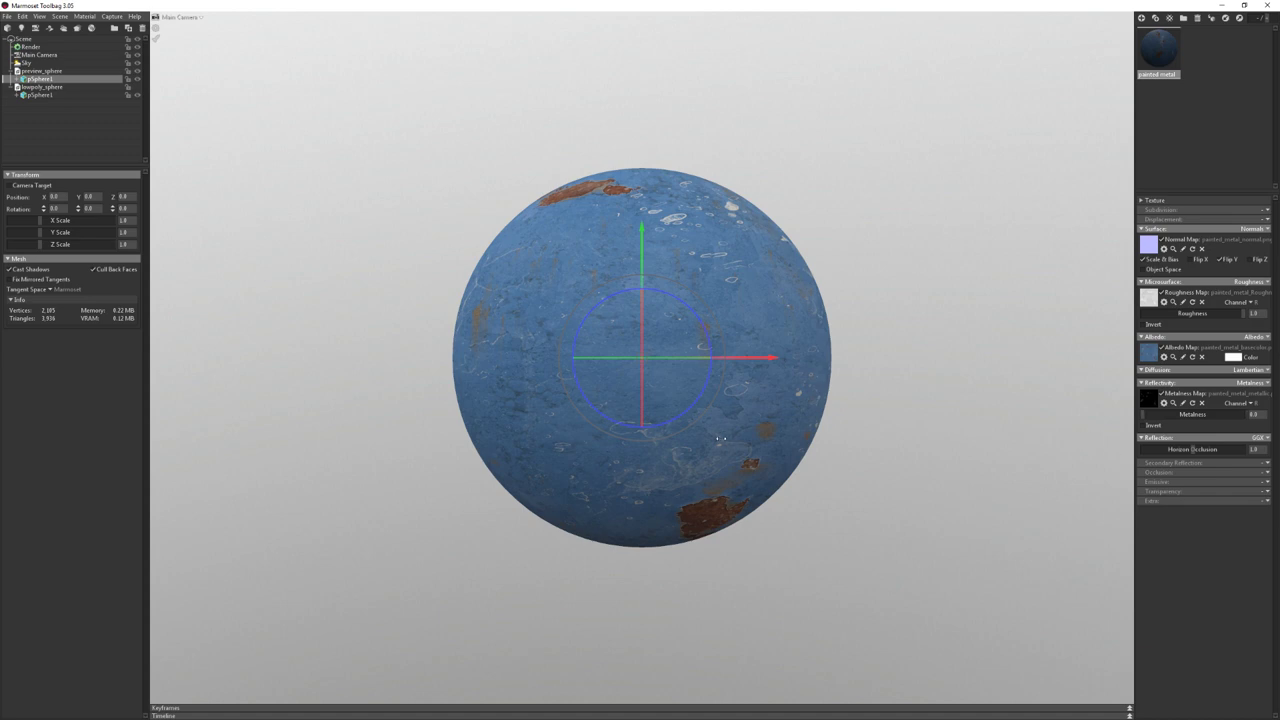
pyautogui.moveTo(1182, 414); pyautogui.dragTo(1210, 414)
pyautogui.click(782, 589)
pyautogui.moveTo(757, 477); pyautogui.dragTo(720, 423)
pyautogui.scroll(5, 720, 423)
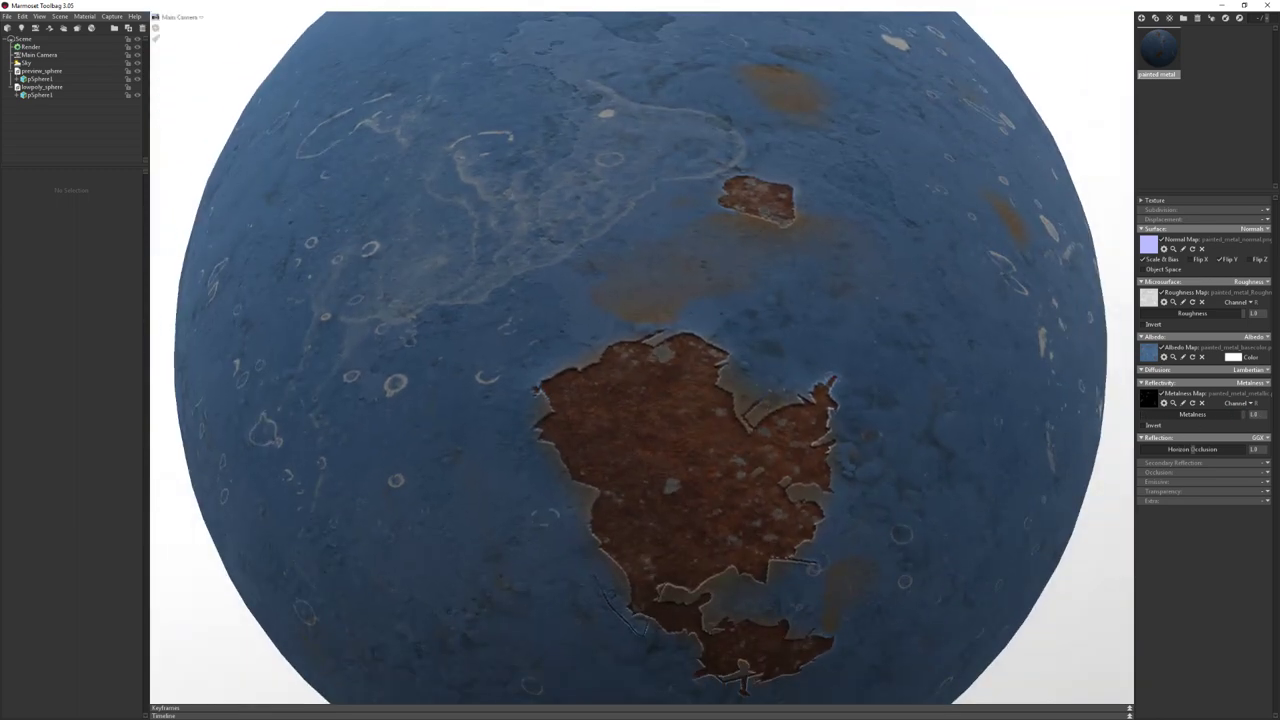
pyautogui.moveTo(1243, 414)
pyautogui.mouseDown()
pyautogui.moveTo(1103, 418)
pyautogui.moveTo(1276, 447)
pyautogui.moveTo(1103, 420)
pyautogui.mouseUp()
# Orbit and zoom around the sphere to inspect its rust patches
pyautogui.moveTo(848, 486); pyautogui.dragTo(769, 426)
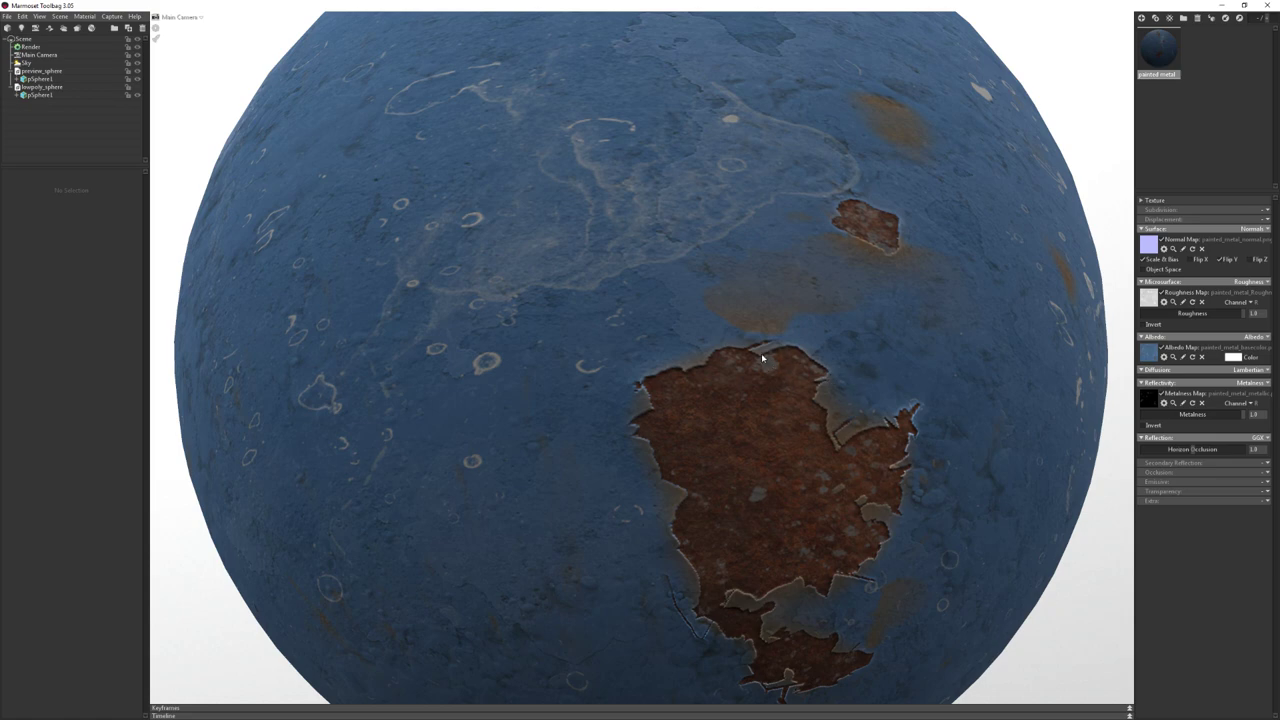
pyautogui.moveTo(757, 347); pyautogui.dragTo(663, 337)
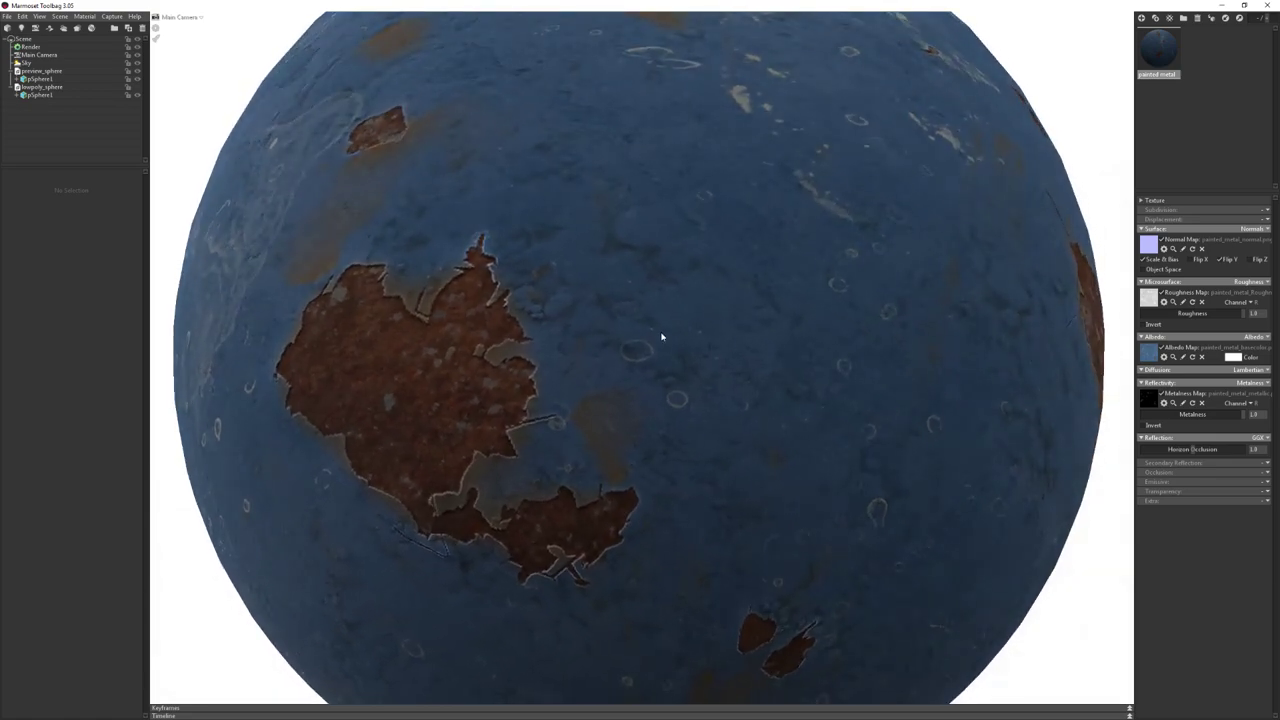
pyautogui.moveTo(1055, 446)
pyautogui.keyDown('shift'); pyautogui.mouseDown()
pyautogui.moveTo(749, 412)
pyautogui.moveTo(523, 326)
pyautogui.mouseUp(); pyautogui.keyUp('shift')
pyautogui.scroll(-5, 409, 200)
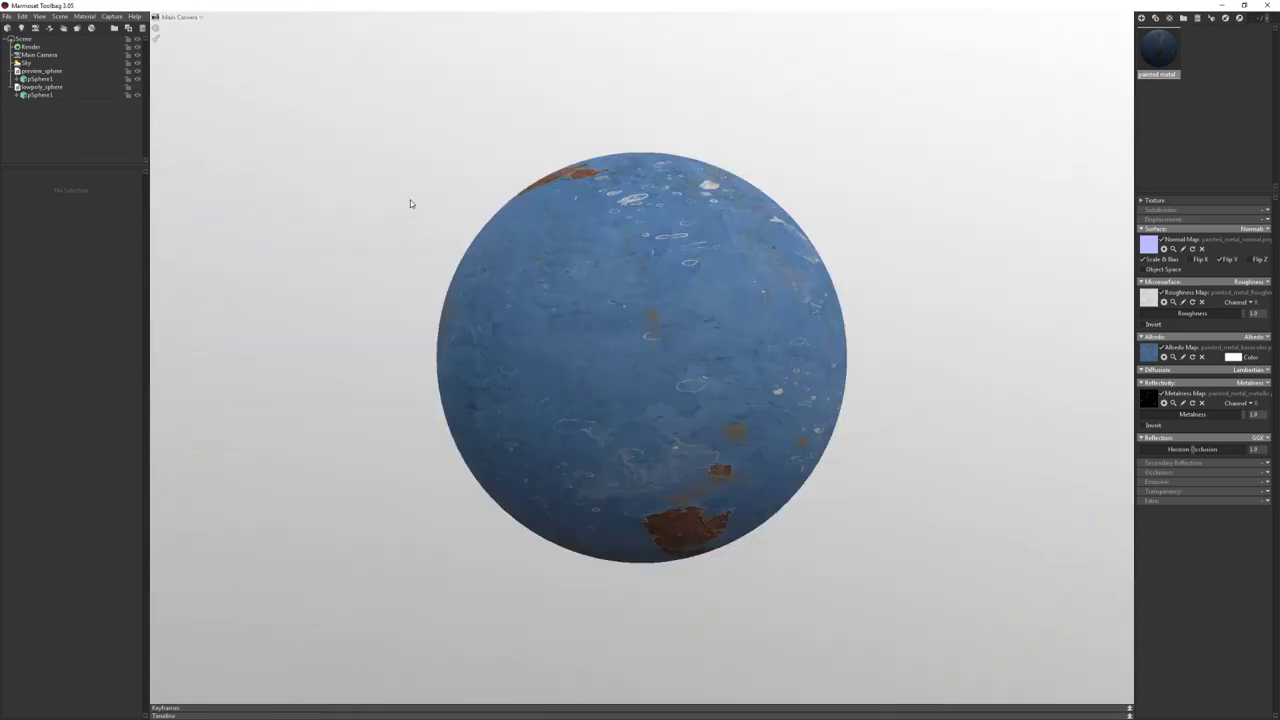
pyautogui.scroll(-5, 597, 352)
pyautogui.scroll(5, 878, 485)
pyautogui.scroll(2, 886, 479)
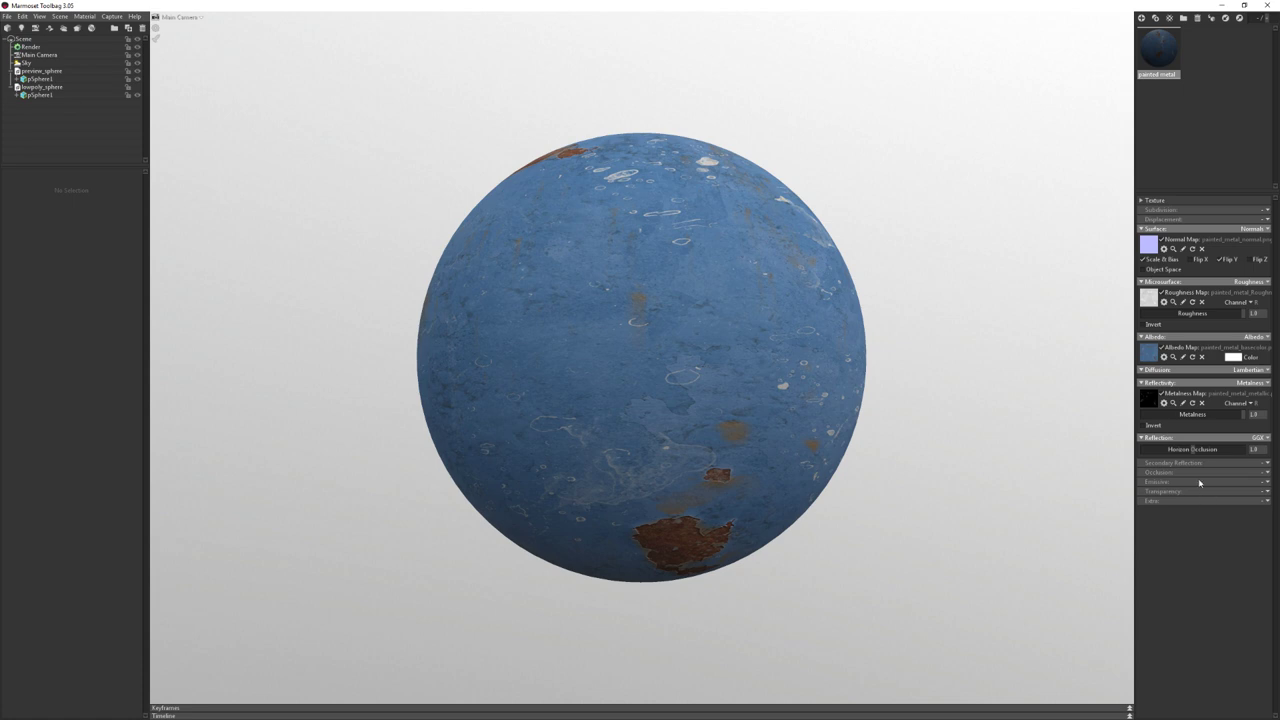
pyautogui.moveTo(965, 481)
pyautogui.mouseDown()
pyautogui.moveTo(729, 494)
pyautogui.moveTo(886, 526)
pyautogui.moveTo(903, 500)
pyautogui.mouseUp()
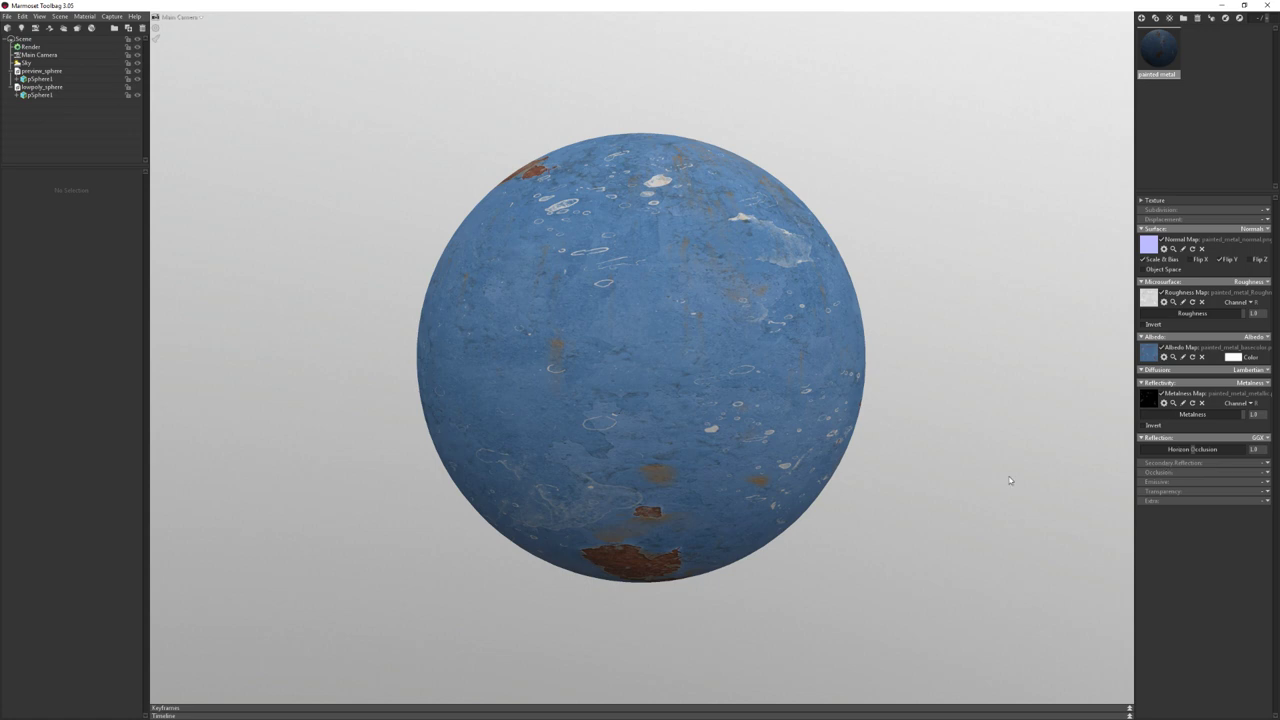
pyautogui.moveTo(1008, 480); pyautogui.dragTo(985, 482)
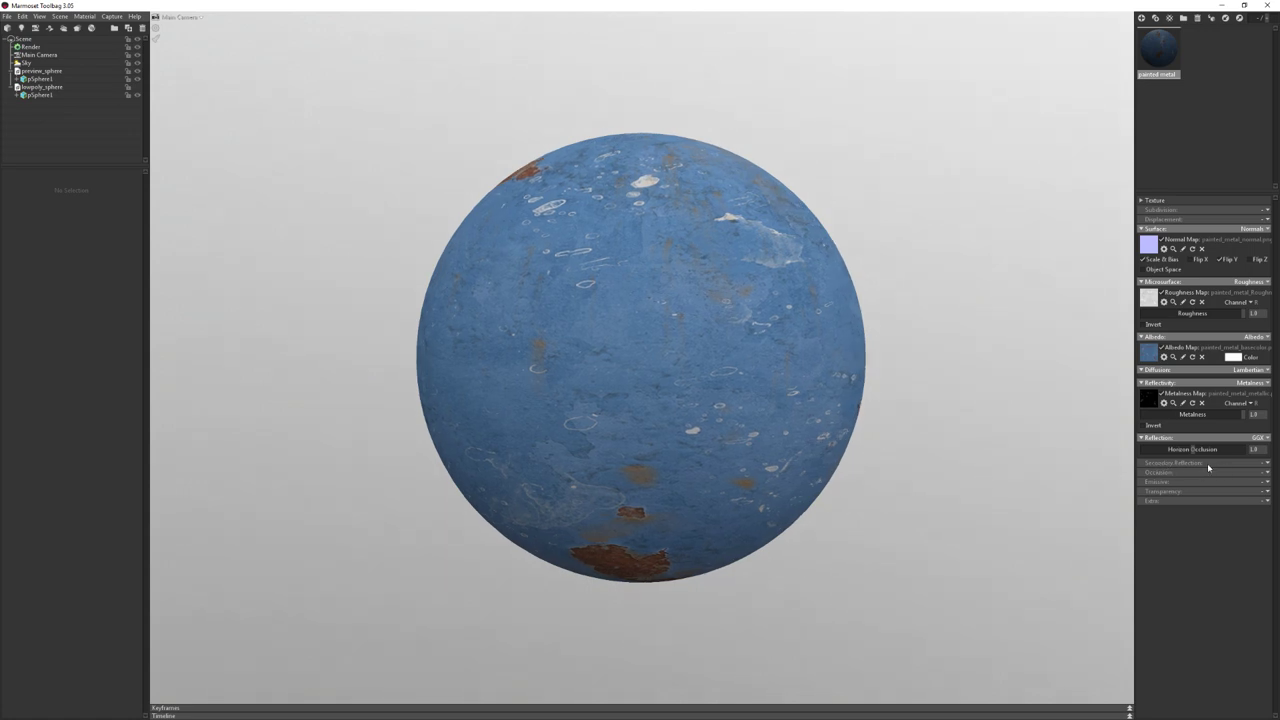
# Look over the Secondary Reflection options and preview painted_metal_AO.png without changing anything
pyautogui.click(1262, 463)
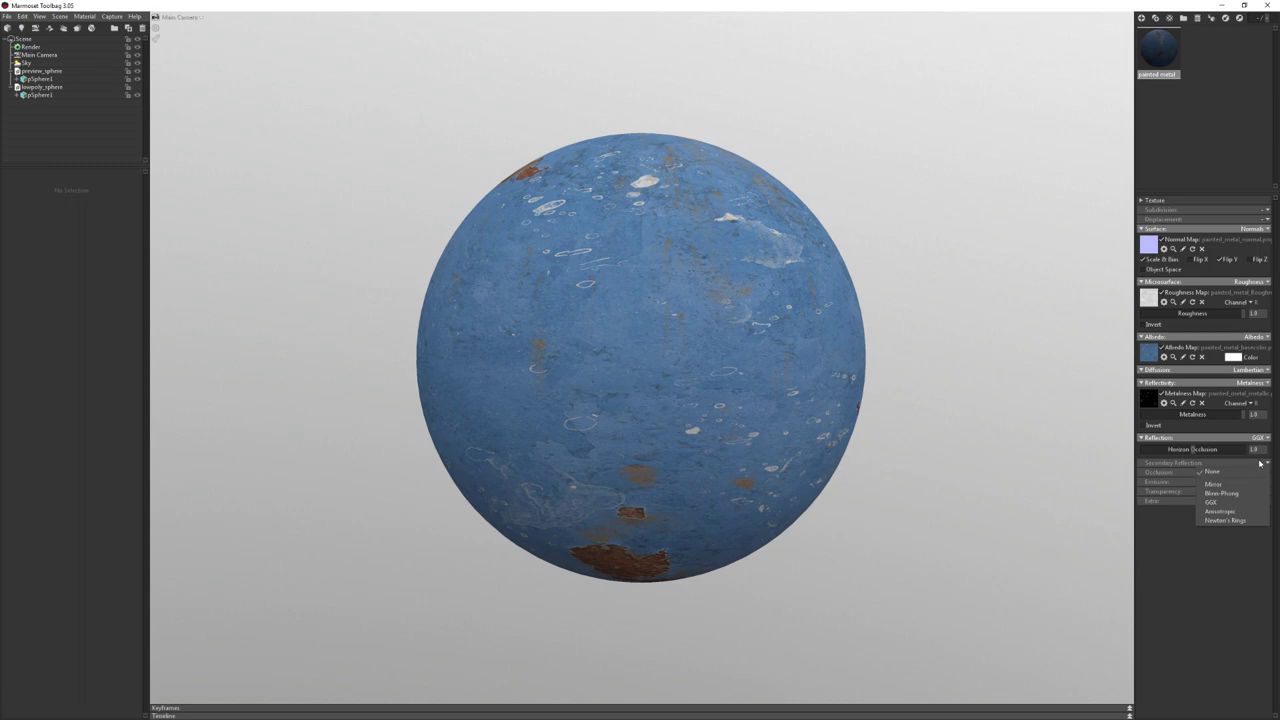
pyautogui.click(1182, 464)
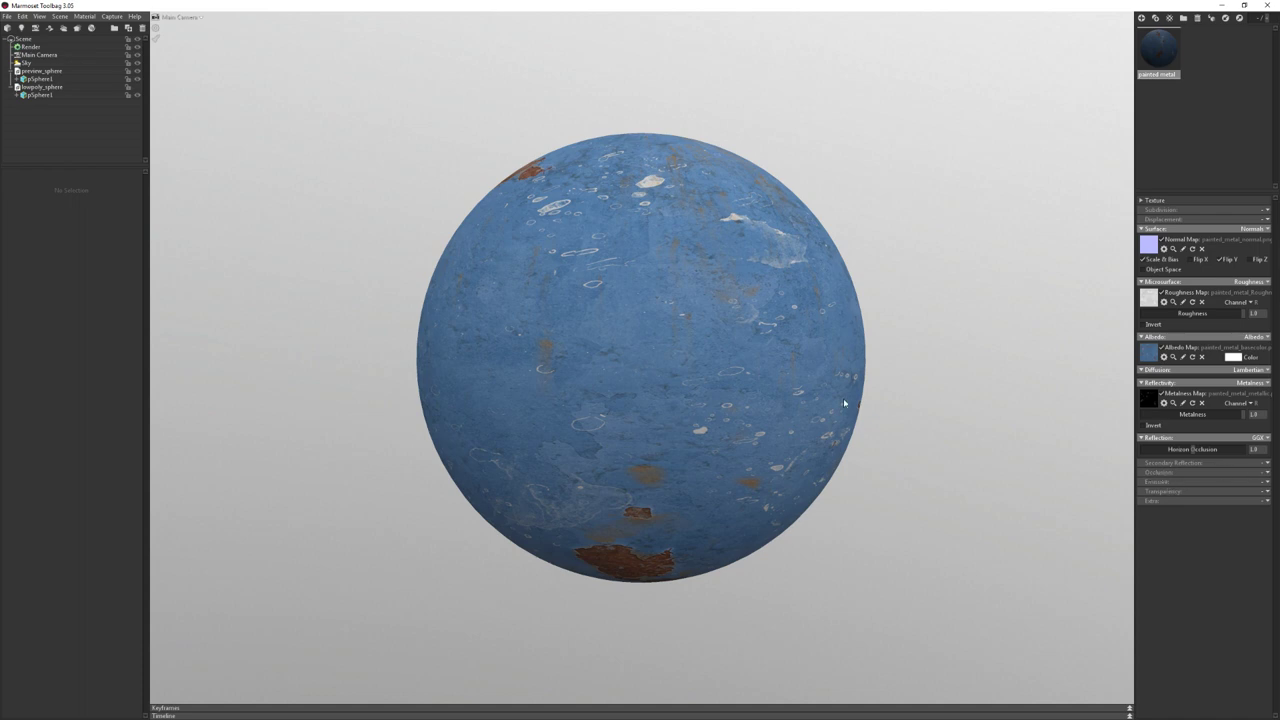
pyautogui.hotkey('alt', 'Tab')
pyautogui.click(428, 500)
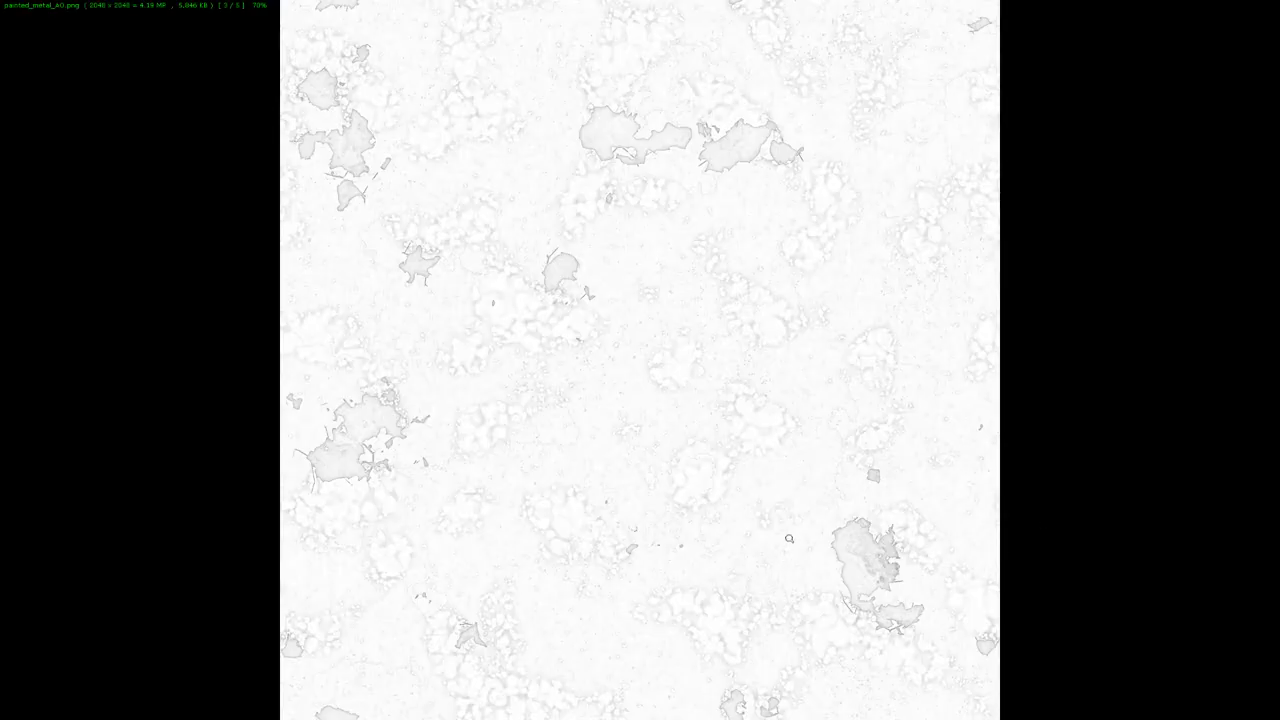
pyautogui.press('Escape')
# Set the Occlusion dropdown to Occlusion
pyautogui.click(730, 380)
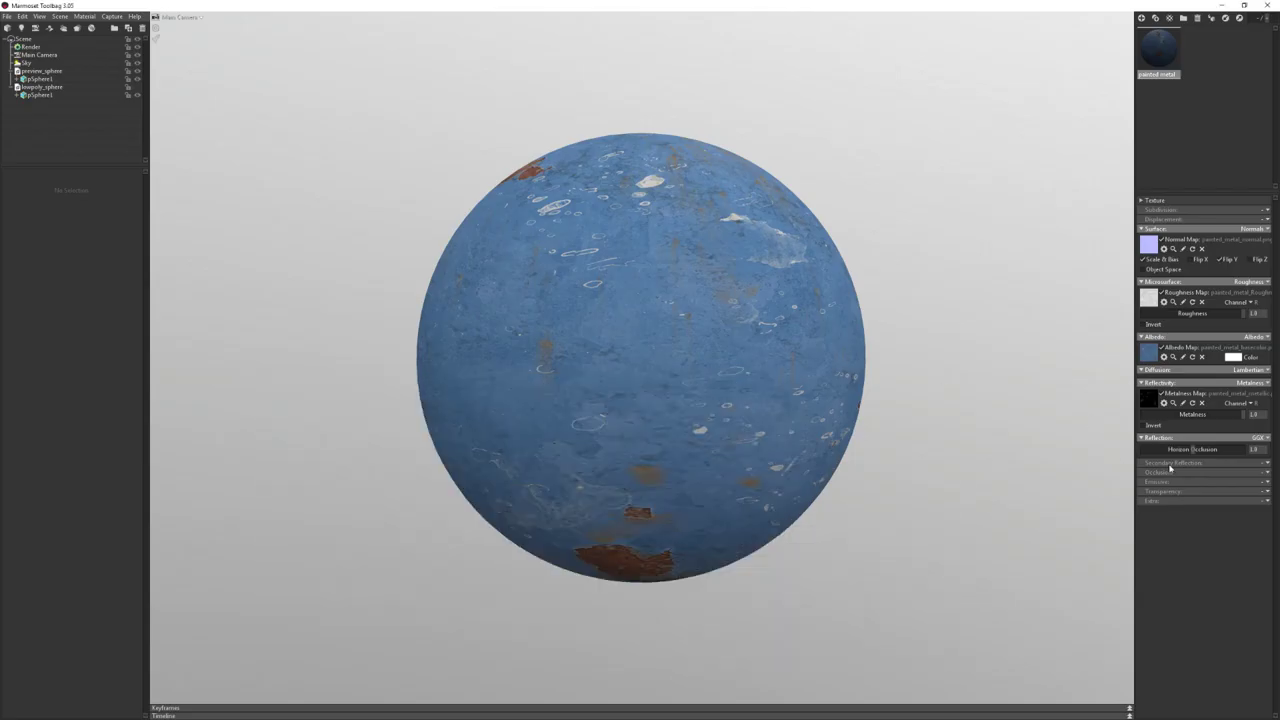
pyautogui.click(1264, 472)
pyautogui.click(1232, 493)
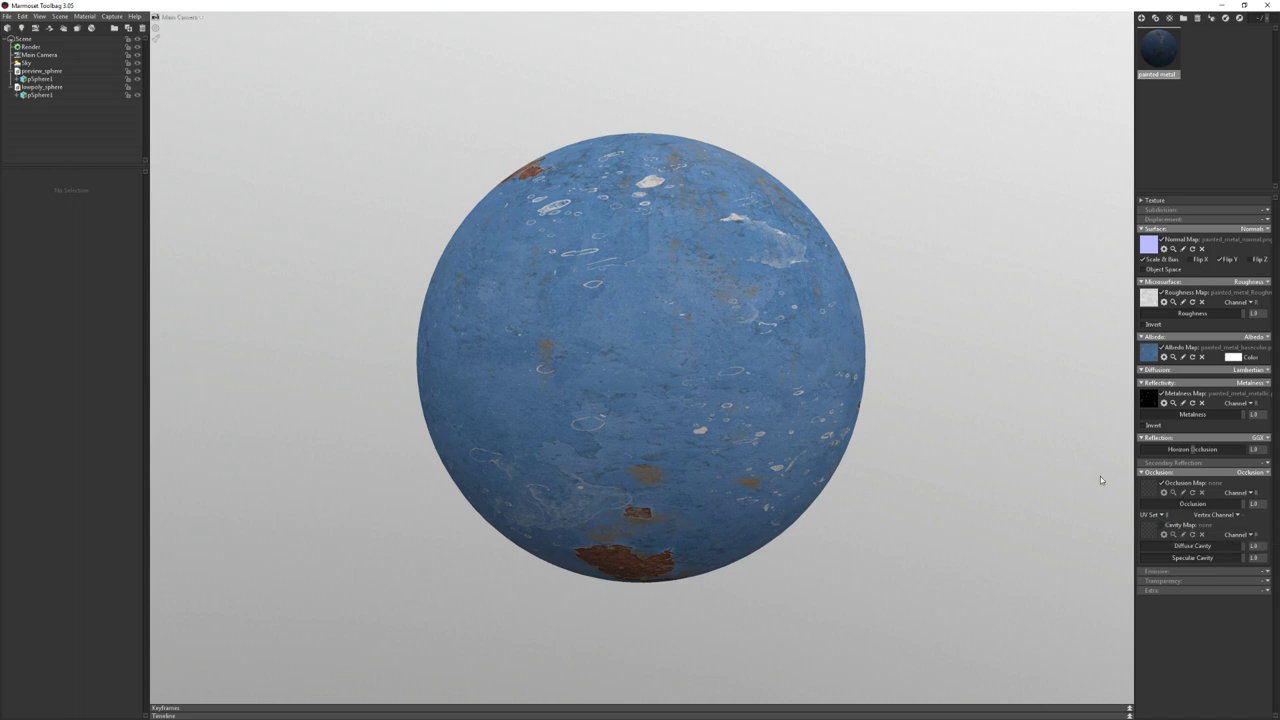
# Load painted_metal_AO.png as the Occlusion Map and test the occlusion strength slider
pyautogui.hotkey('alt', 'Tab')
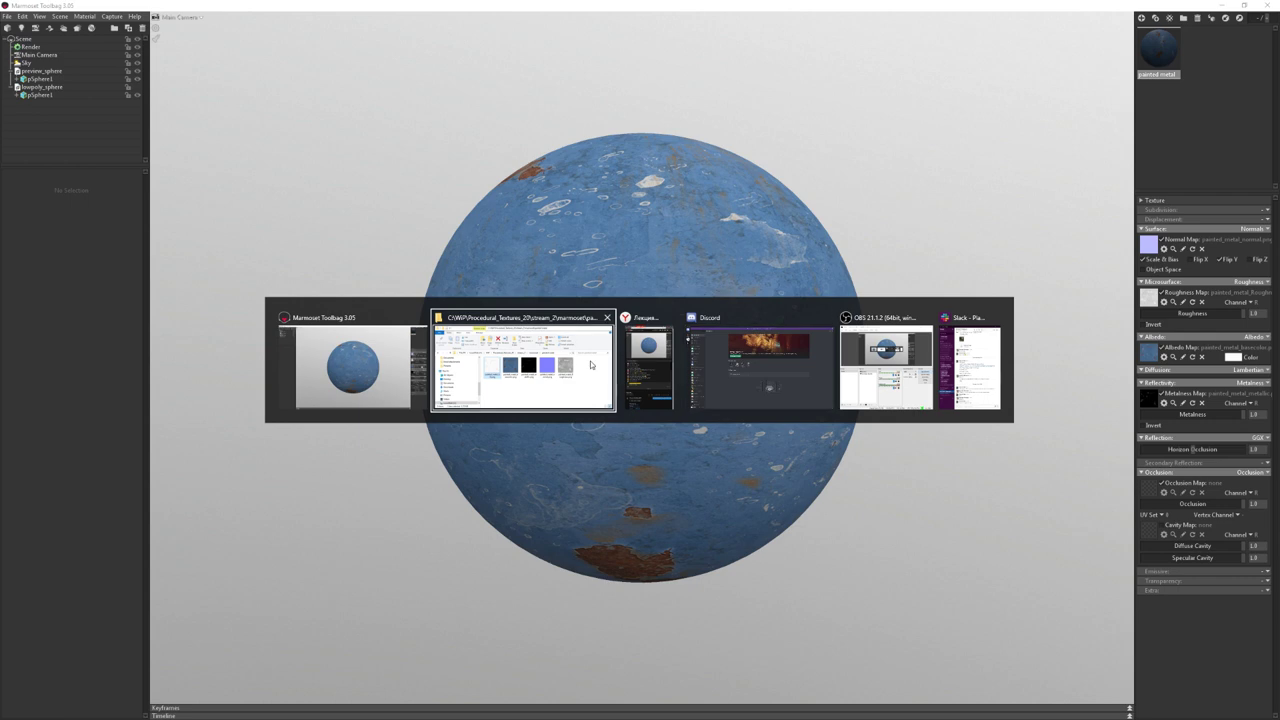
pyautogui.moveTo(428, 500)
pyautogui.mouseDown()
pyautogui.moveTo(1147, 494)
pyautogui.moveTo(836, 412)
pyautogui.mouseUp()
pyautogui.click(730, 382)
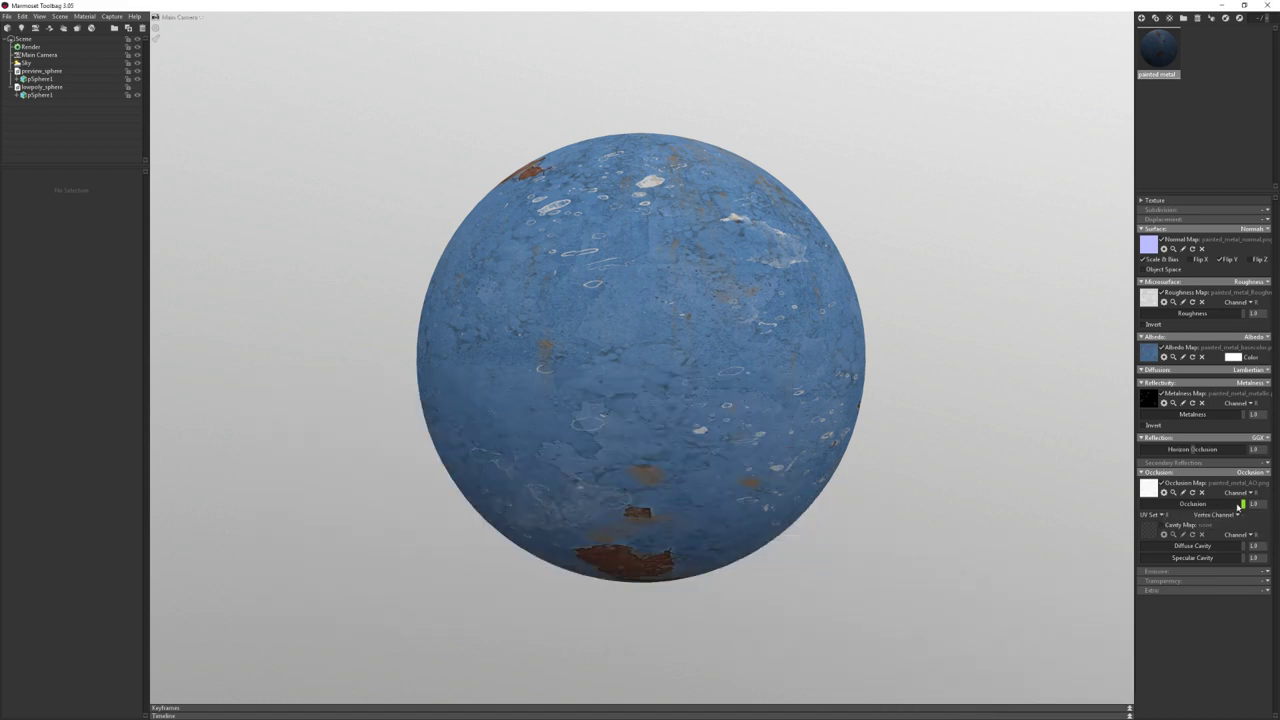
pyautogui.moveTo(1240, 506)
pyautogui.mouseDown()
pyautogui.moveTo(1200, 506)
pyautogui.moveTo(1232, 506)
pyautogui.mouseUp()
pyautogui.click(1253, 581)
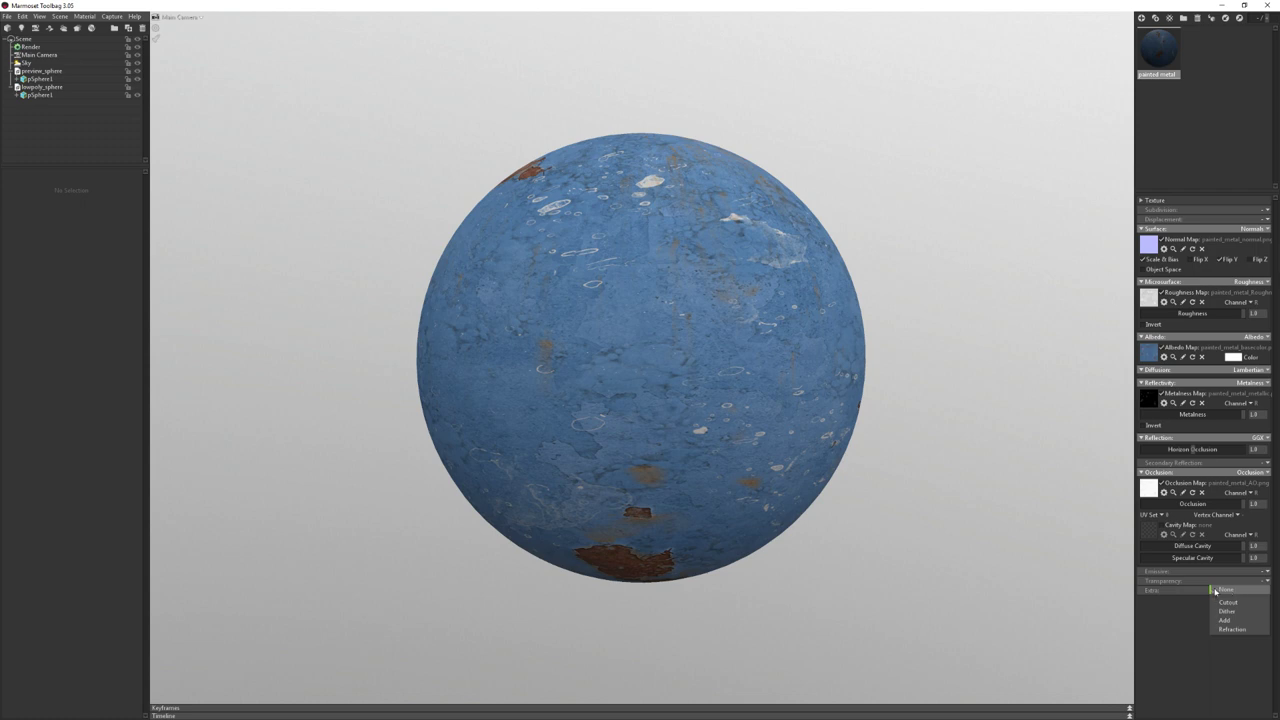
# Close the Transparency list, set Emissive mode to Emissive, and return to File Explorer
pyautogui.click(1215, 591)
pyautogui.click(1251, 572)
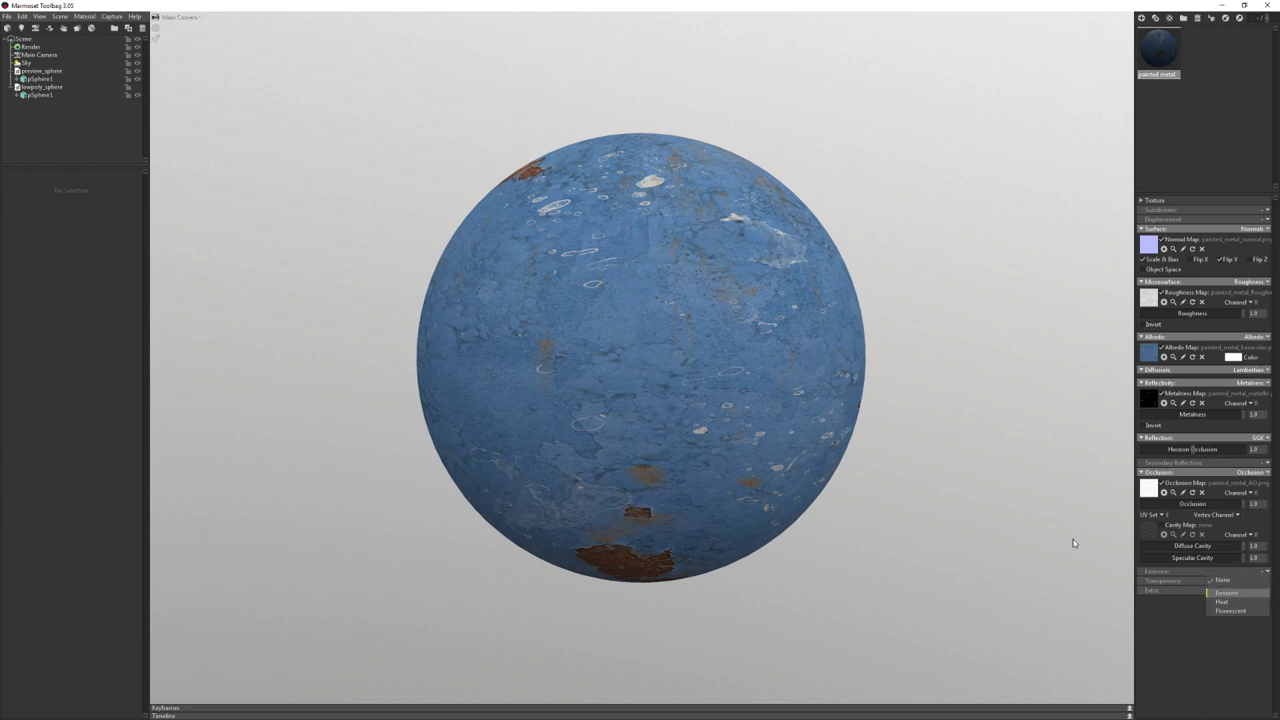
pyautogui.press('Return')
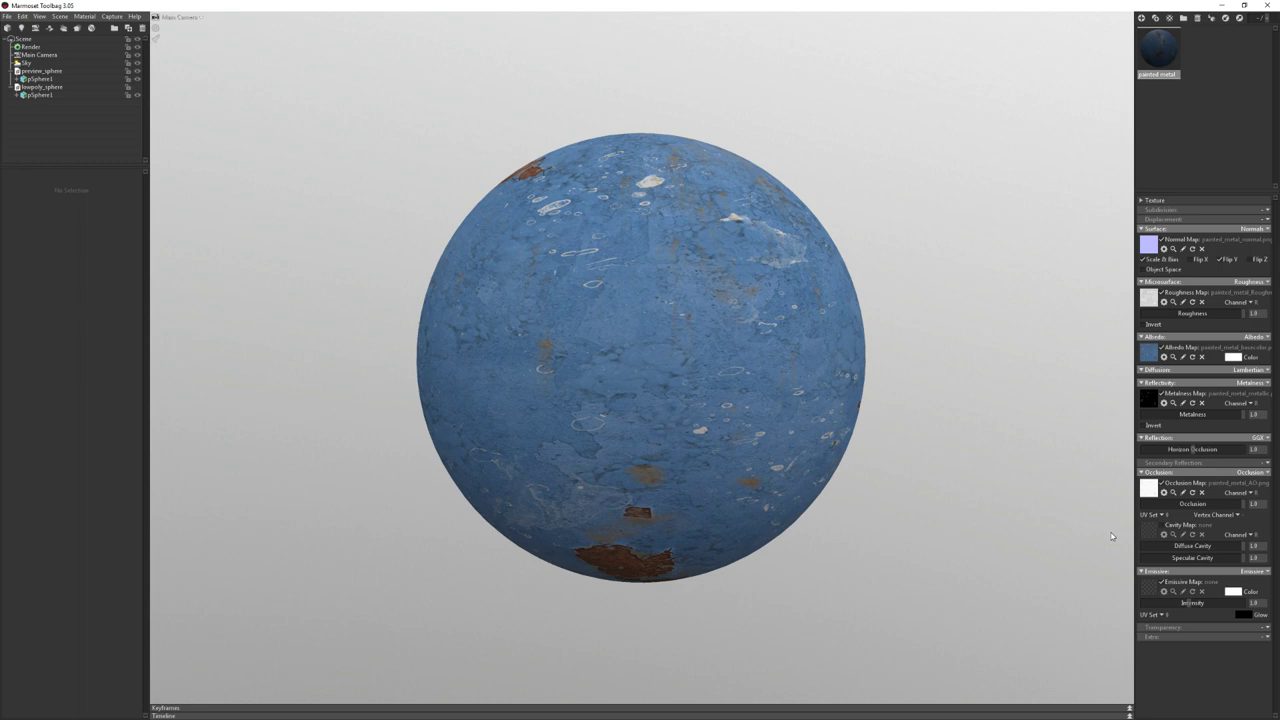
pyautogui.hotkey('alt', 'Tab')
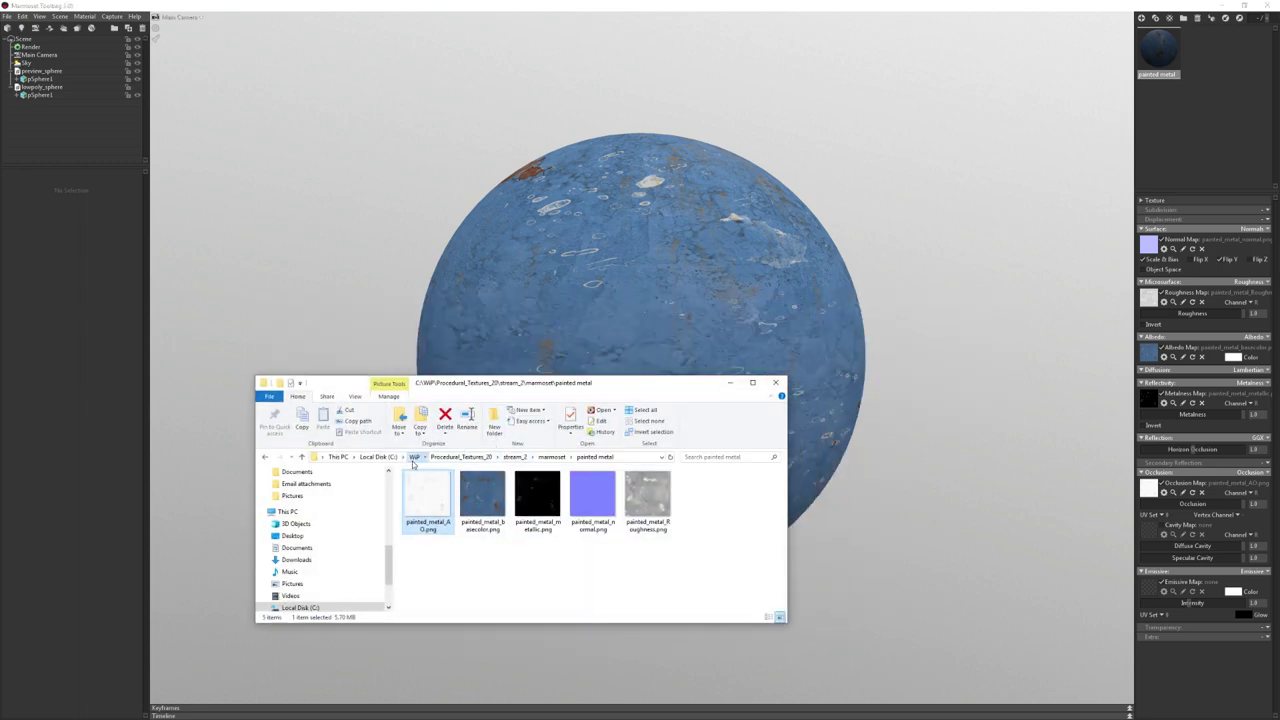
# Browse to Procedural_Textures_20\stream_1\PBR_Workflow_Slides and view the 10_EMISSIVE_MAP.jpg slide full-screen
pyautogui.click(414, 456)
pyautogui.doubleClick(459, 496)
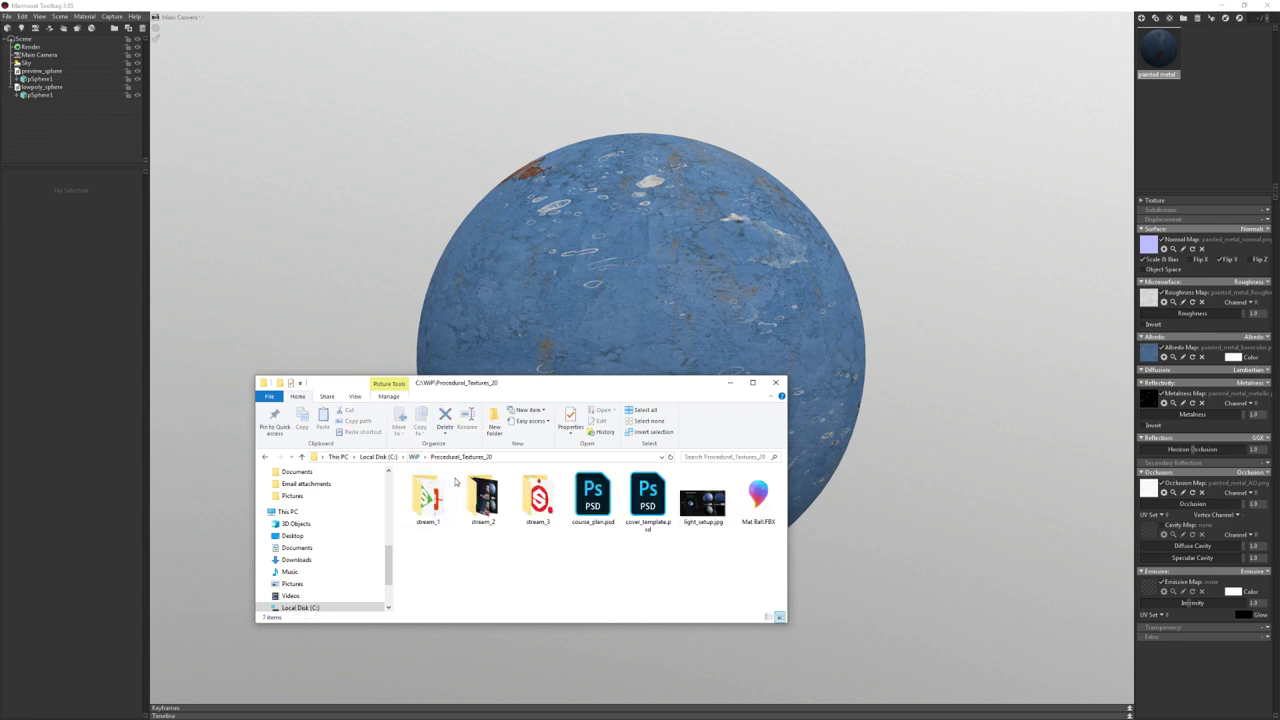
pyautogui.doubleClick(428, 497)
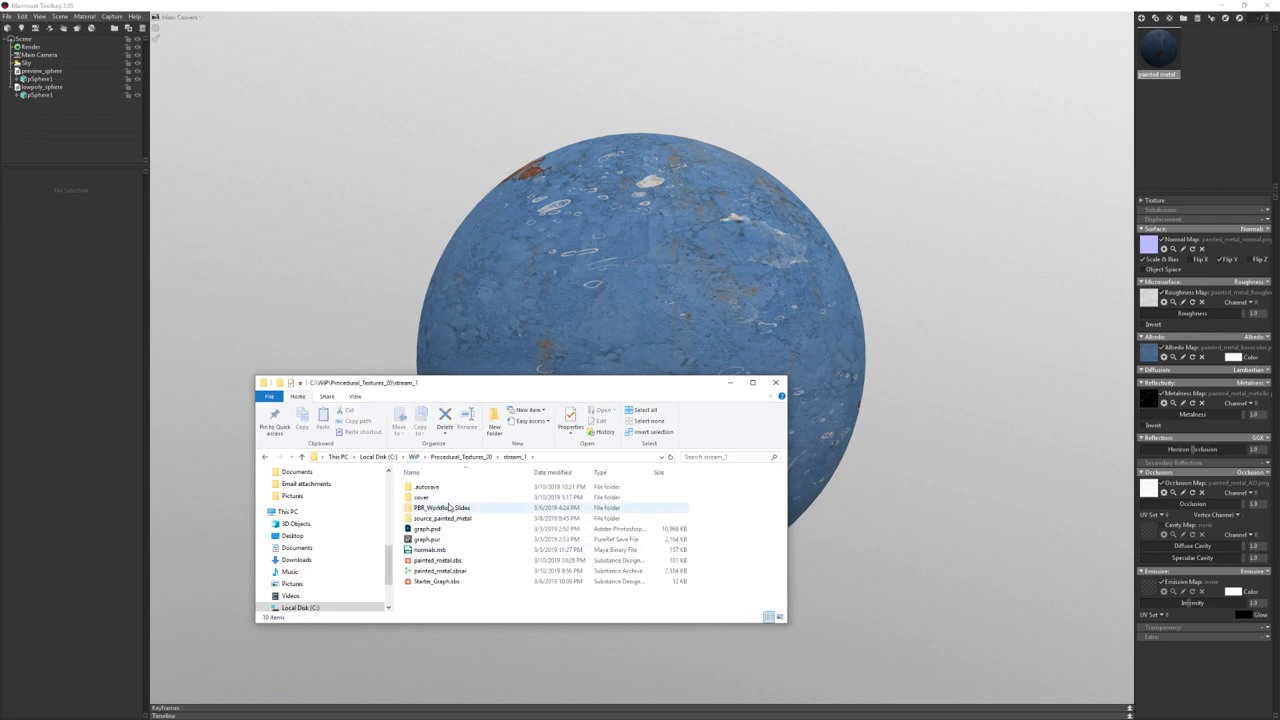
pyautogui.doubleClick(449, 509)
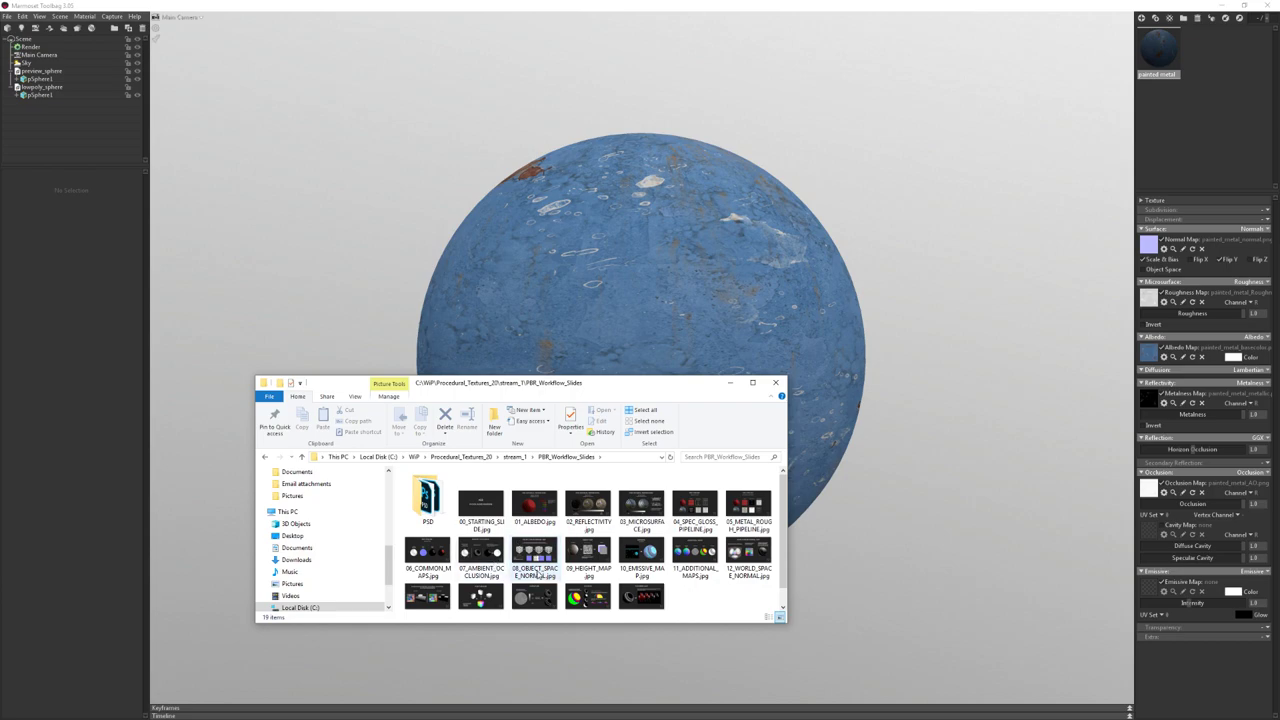
pyautogui.doubleClick(636, 552)
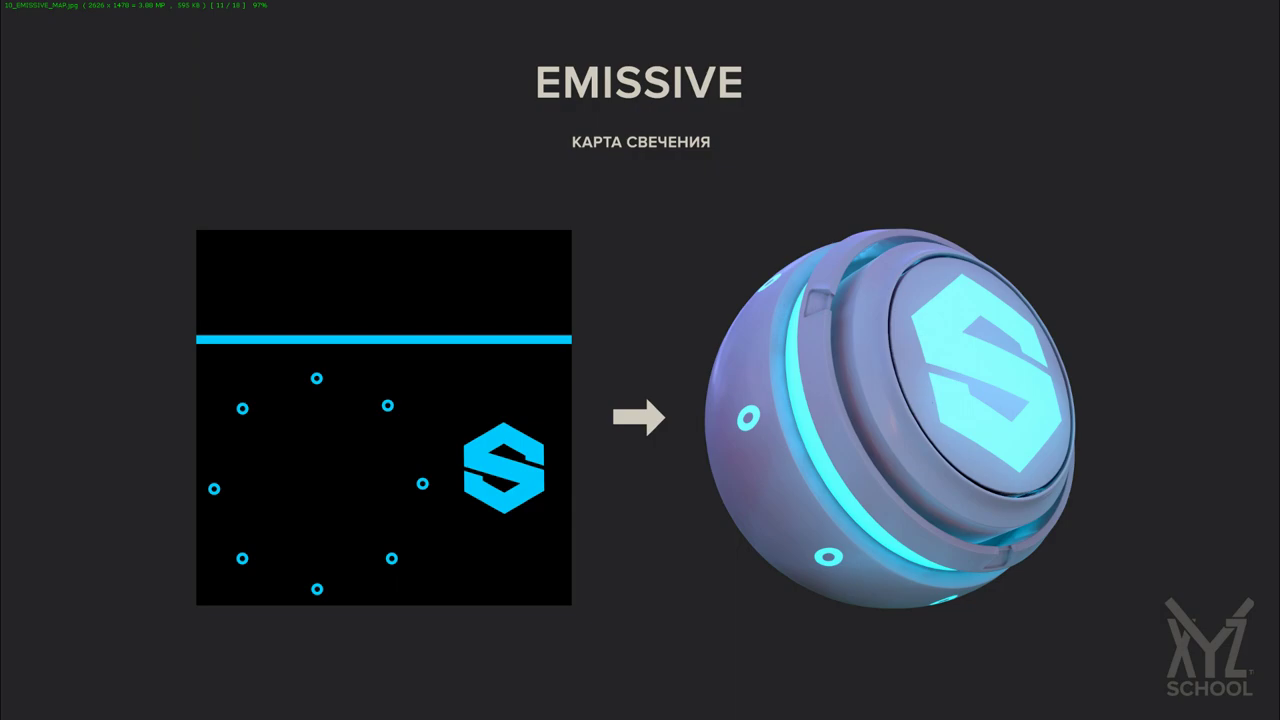
pyautogui.press('Escape')
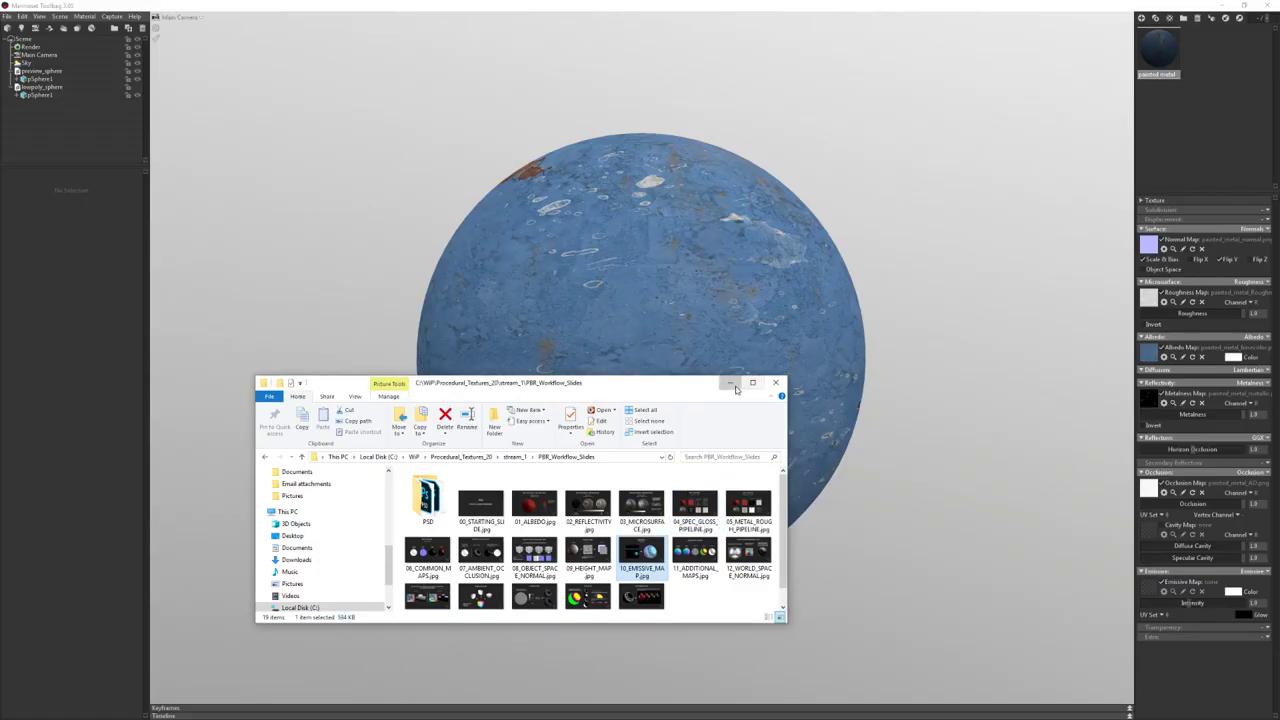
# Return to Toolbag, keep the emissive colour white, and set the Emissive mode to None
pyautogui.click(731, 383)
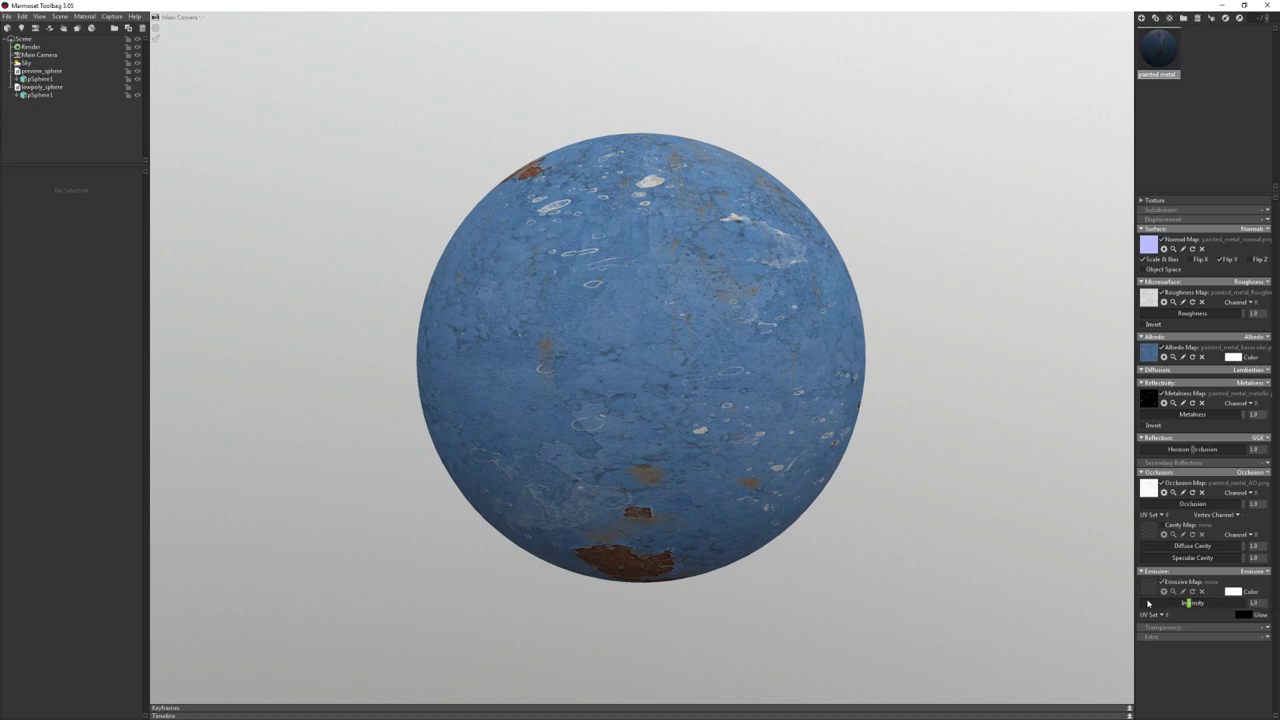
pyautogui.click(1242, 594)
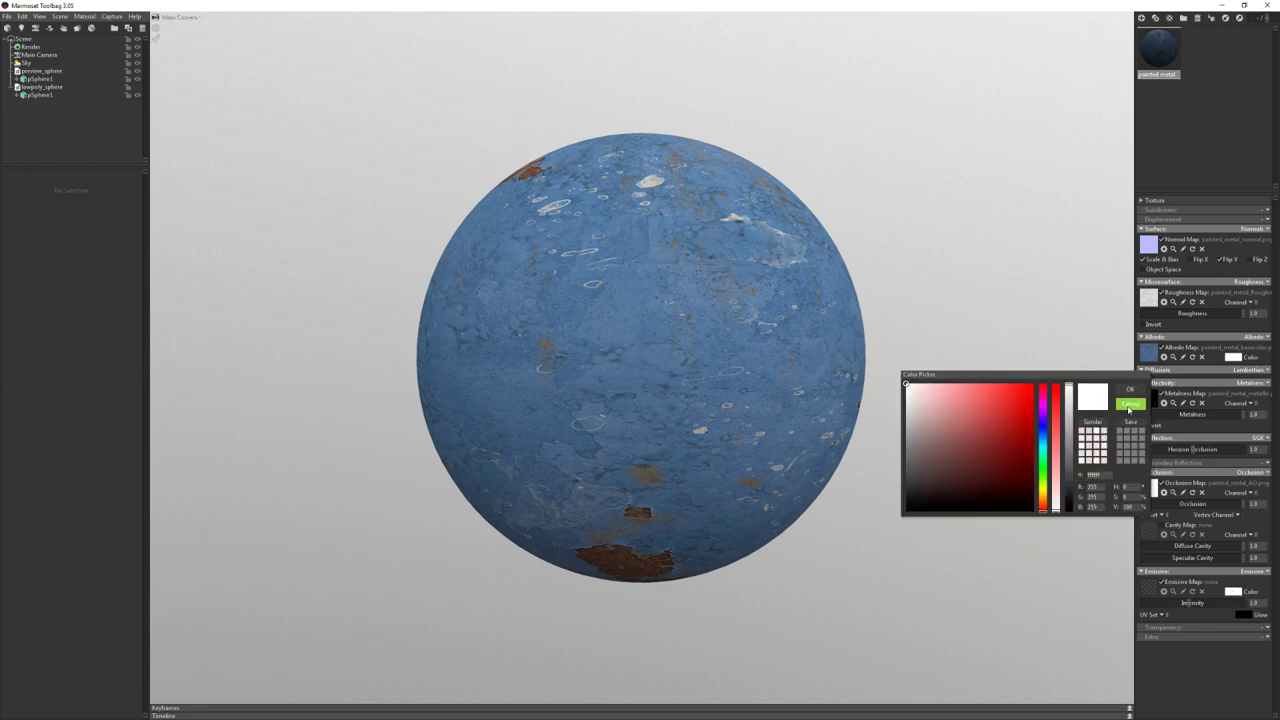
pyautogui.click(1130, 390)
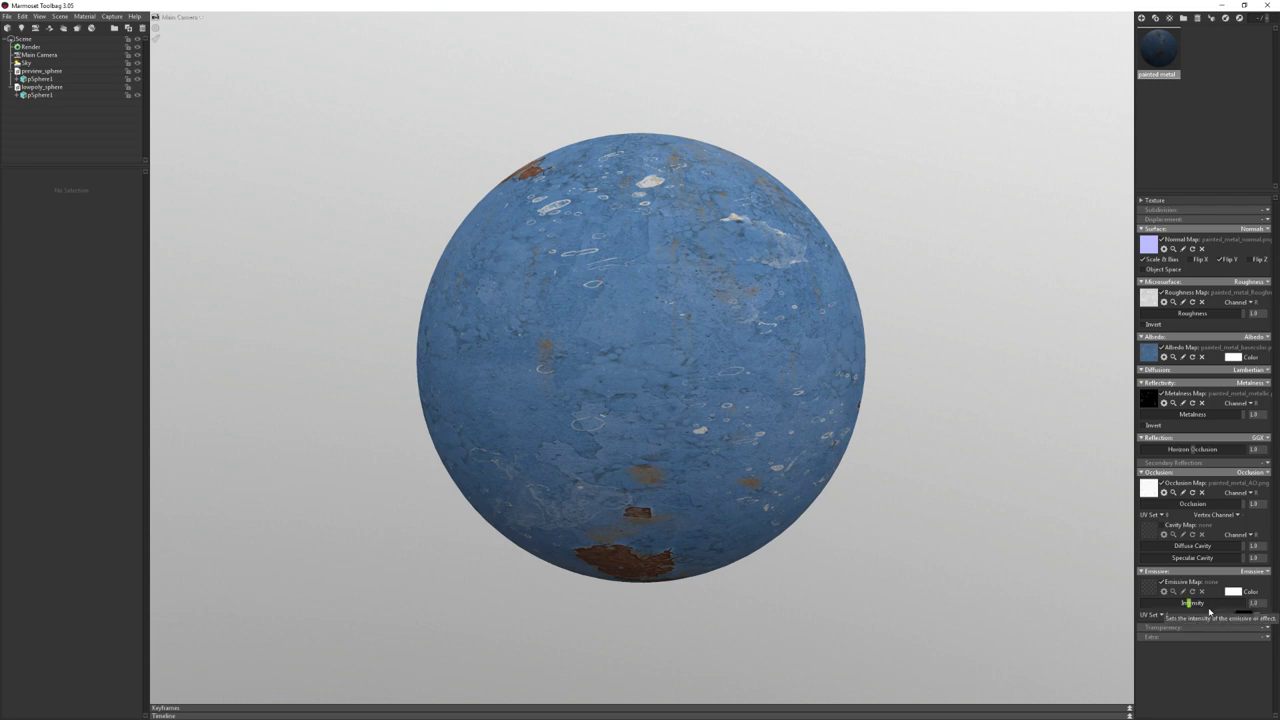
pyautogui.click(1242, 570)
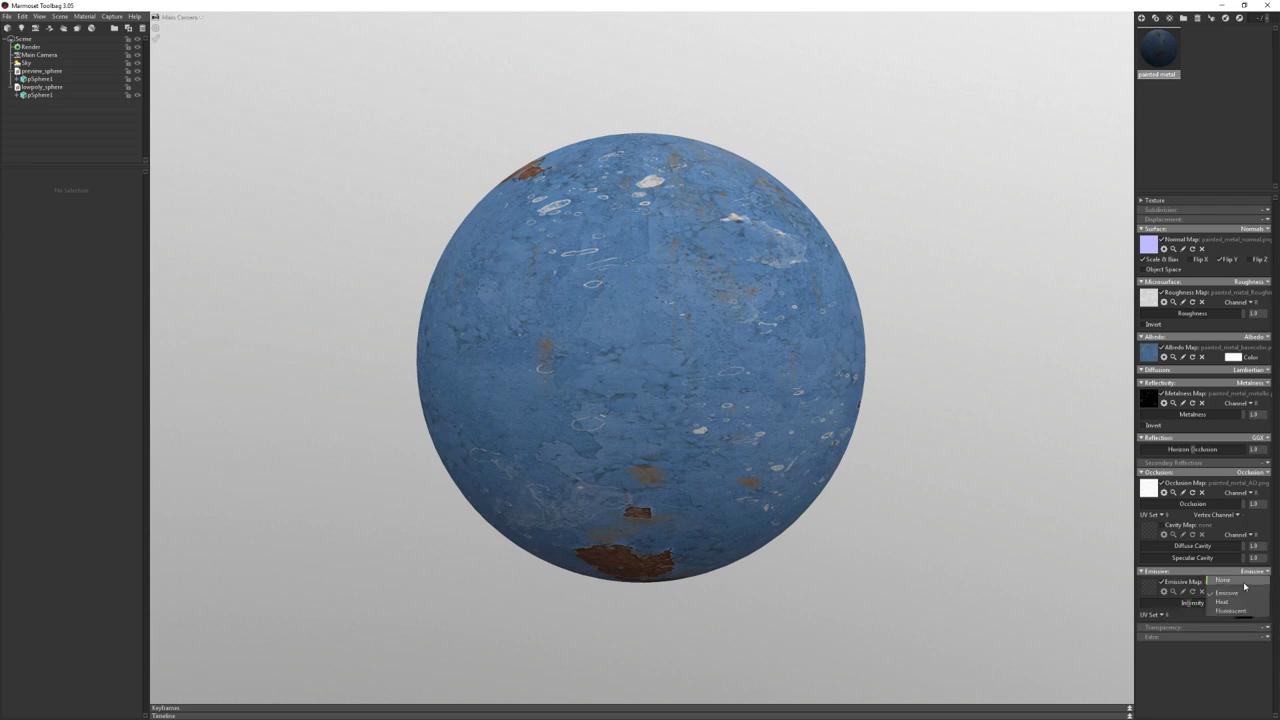
pyautogui.click(1242, 581)
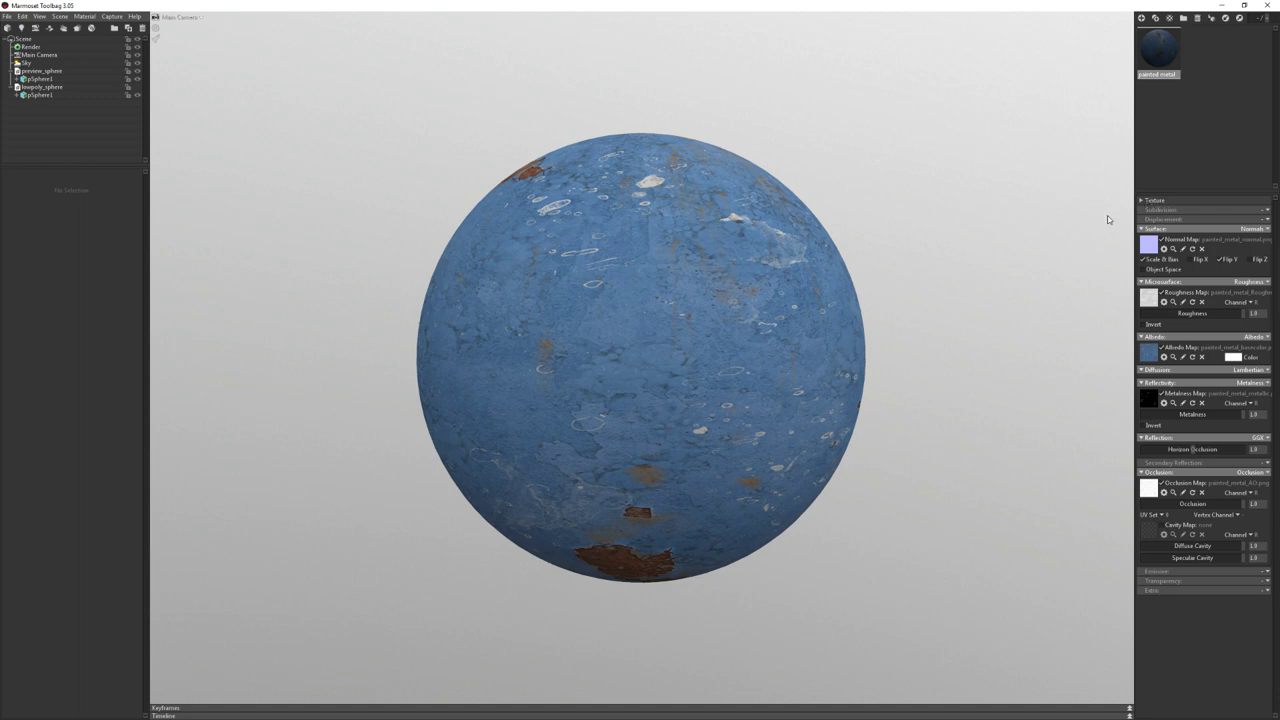
# Expand the material's Texture section and enter a Texture Tiling of 8
pyautogui.click(1143, 200)
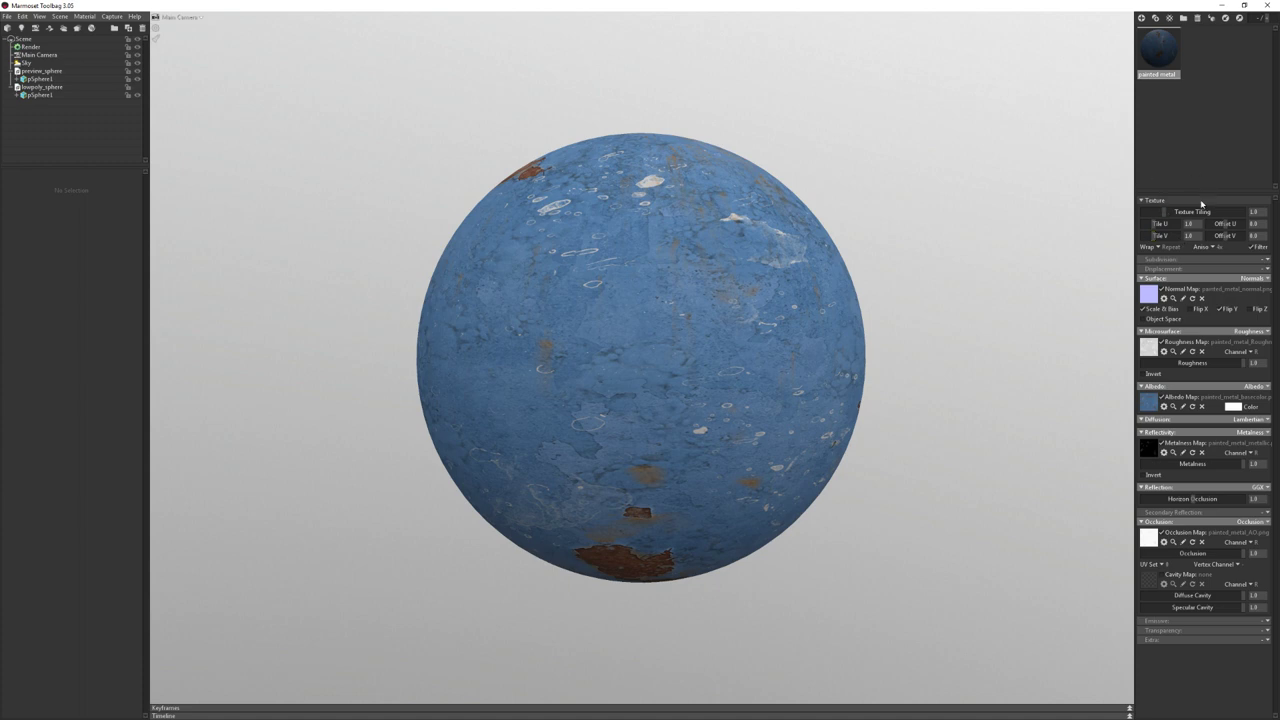
pyautogui.click(1253, 213)
pyautogui.press('Return')
pyautogui.click(1253, 211)
pyautogui.write('8')
pyautogui.click(858, 374)
pyautogui.click(963, 380)
# Return to the sphere view and apply a Texture Tiling of 1.5
pyautogui.hotkey('alt', 'Tab')
pyautogui.press('Escape')
pyautogui.click(700, 300)
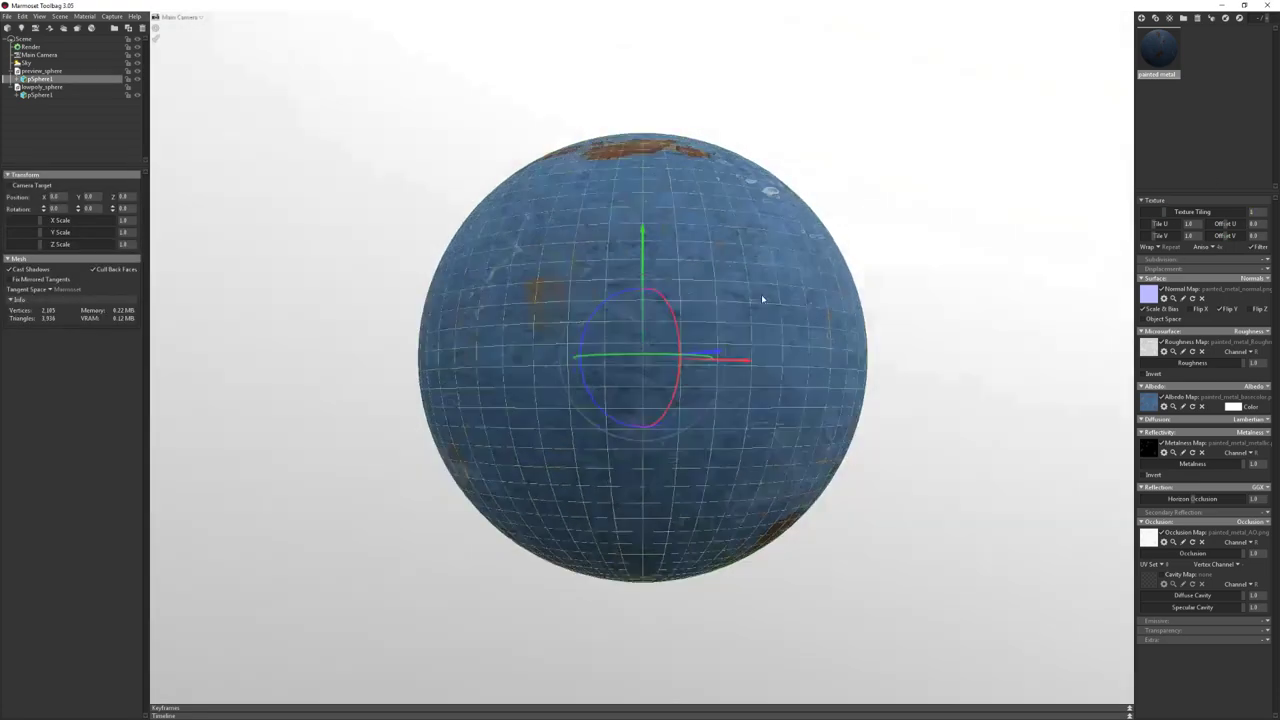
pyautogui.moveTo(761, 294); pyautogui.dragTo(776, 273)
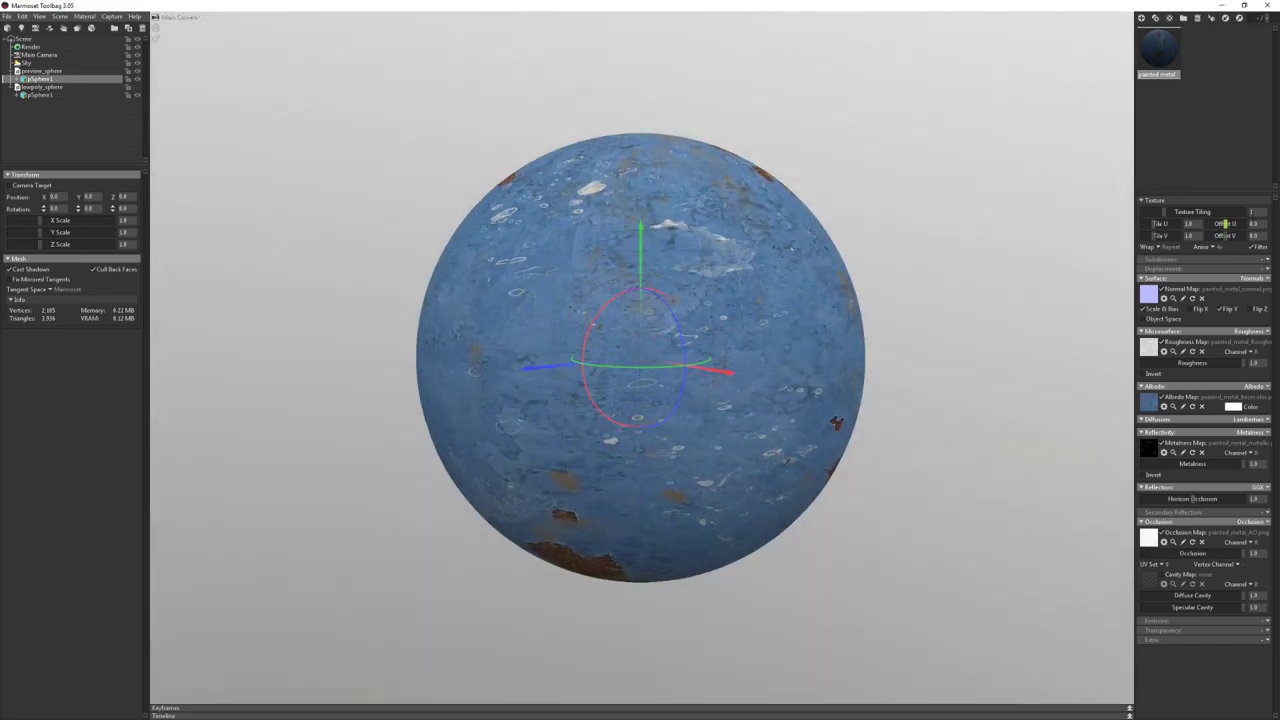
pyautogui.write('1')
pyautogui.press('Return')
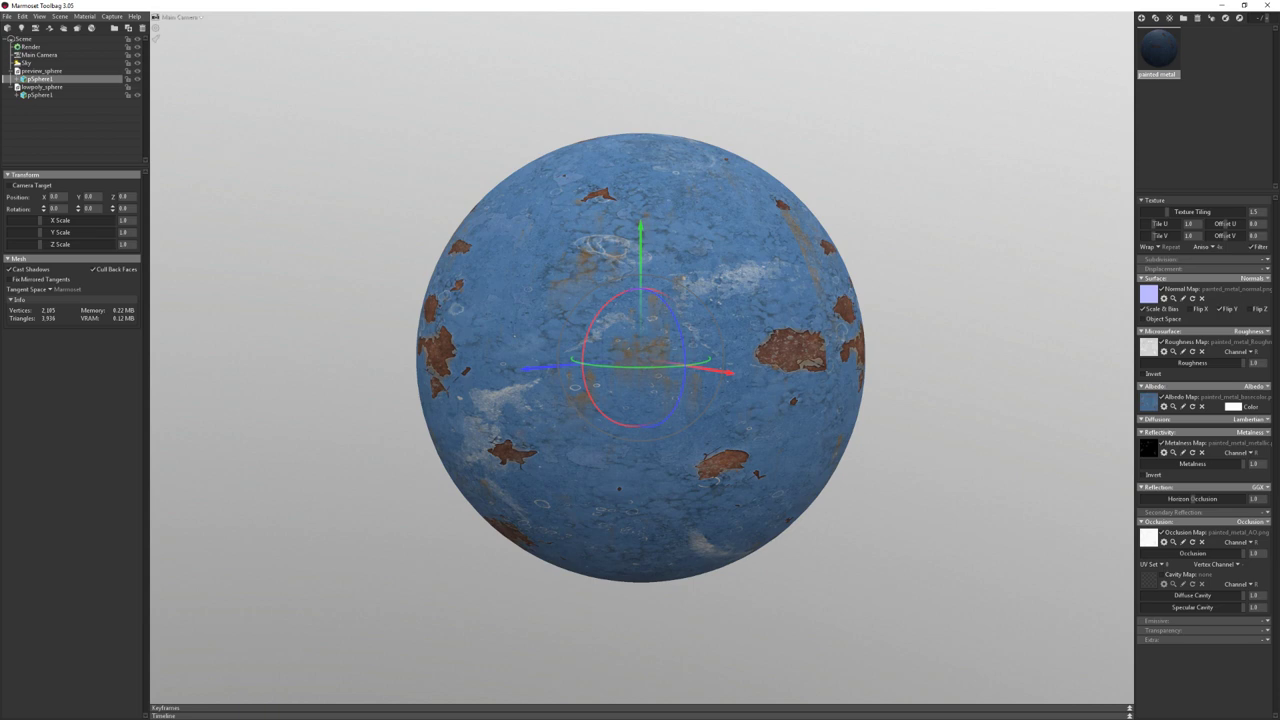
# Raise Texture Tiling to about 2.3, try 8, then undo back to about 2
pyautogui.moveTo(1168, 212); pyautogui.dragTo(1172, 212)
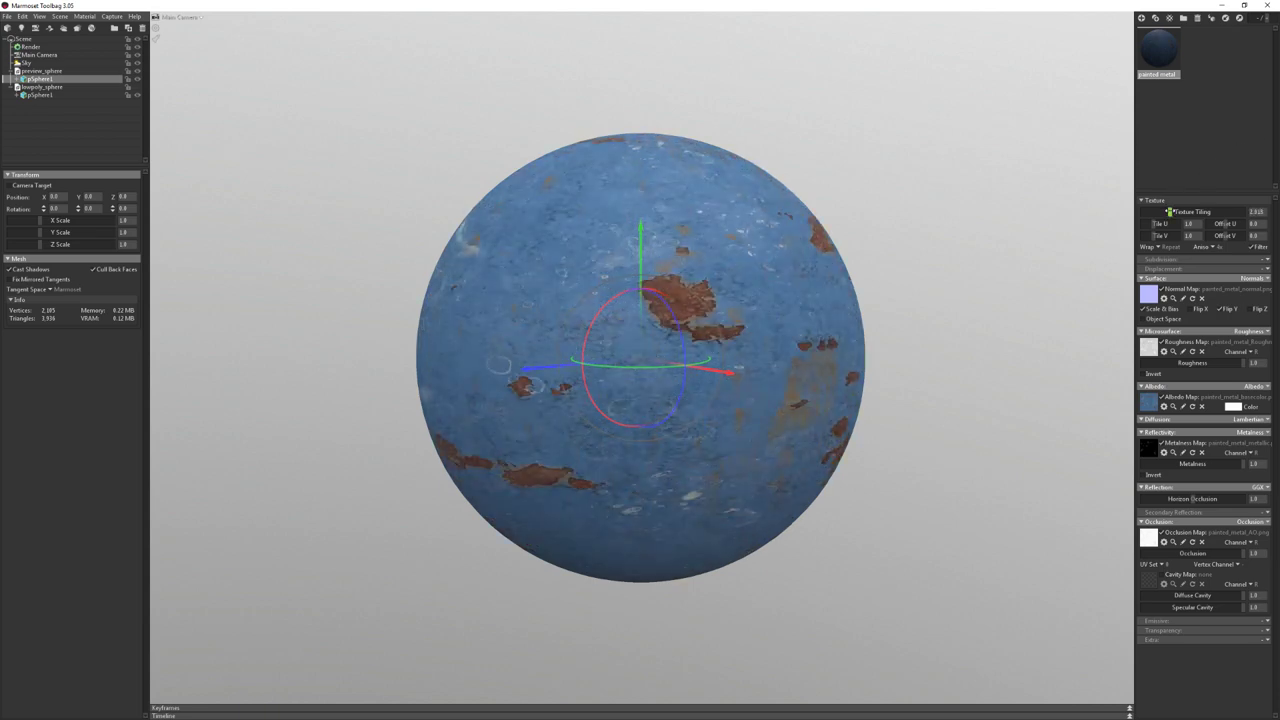
pyautogui.click(1255, 211)
pyautogui.write('8')
pyautogui.press('Return')
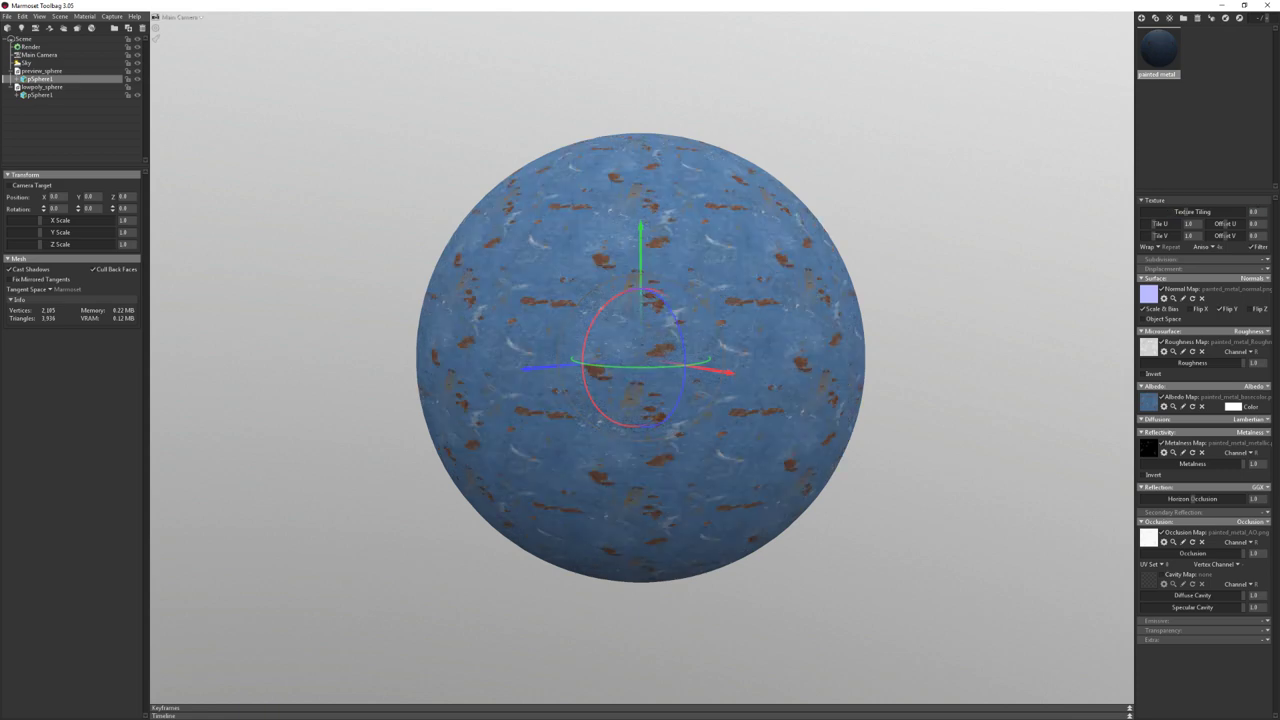
pyautogui.moveTo(1190, 212)
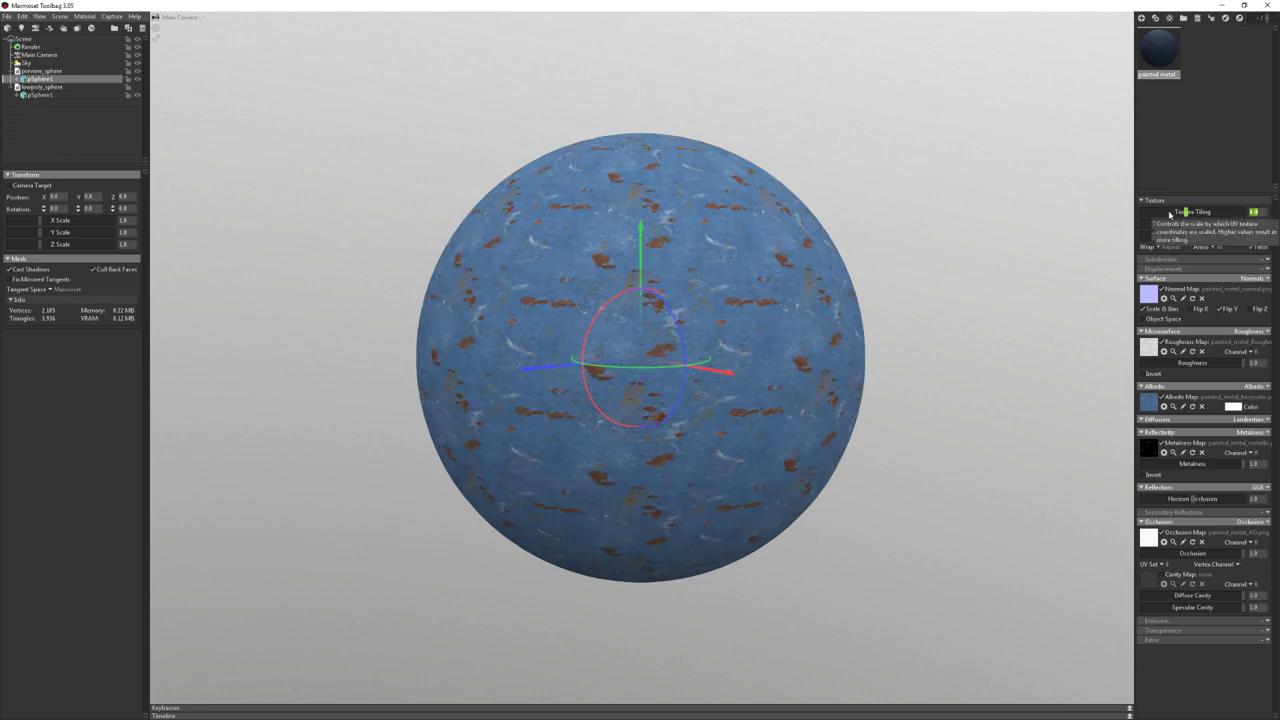
pyautogui.hotkey('ctrl', 'z')
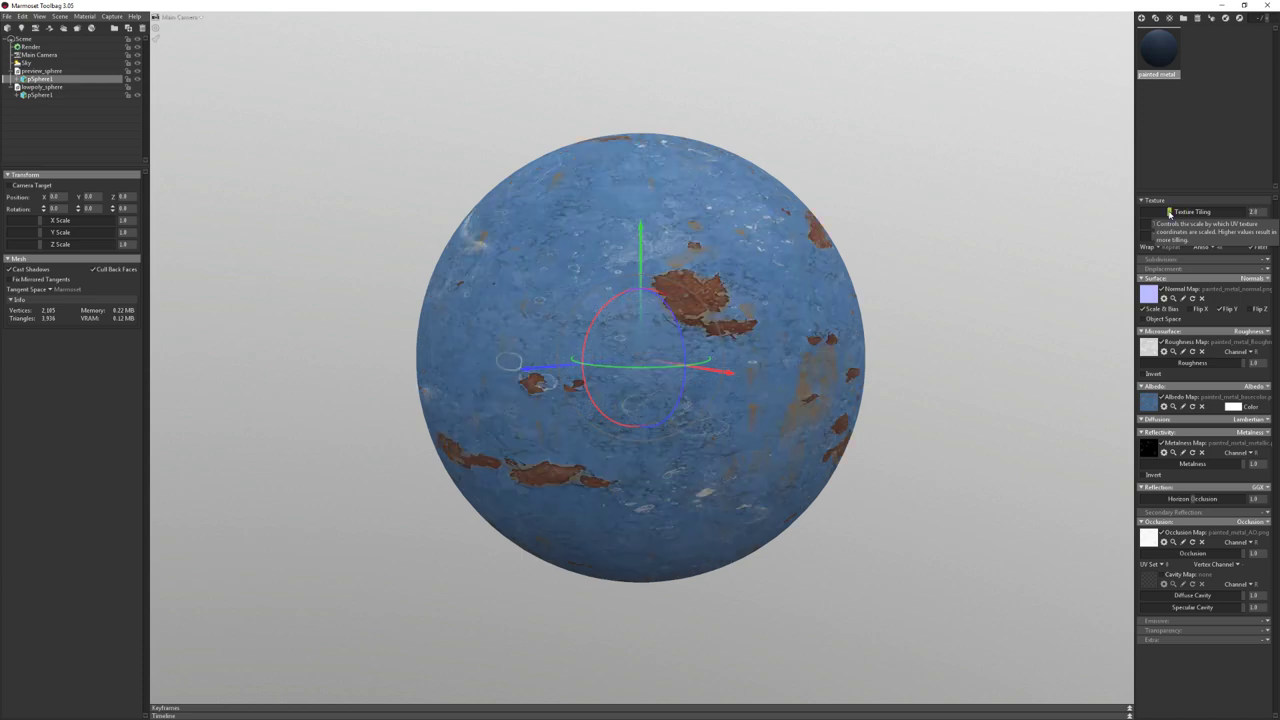
# Orbit around the sphere to inspect the tiled rust pattern
pyautogui.moveTo(680, 420)
pyautogui.mouseDown()
pyautogui.moveTo(750, 383)
pyautogui.moveTo(729, 389)
pyautogui.moveTo(728, 357)
pyautogui.mouseUp()
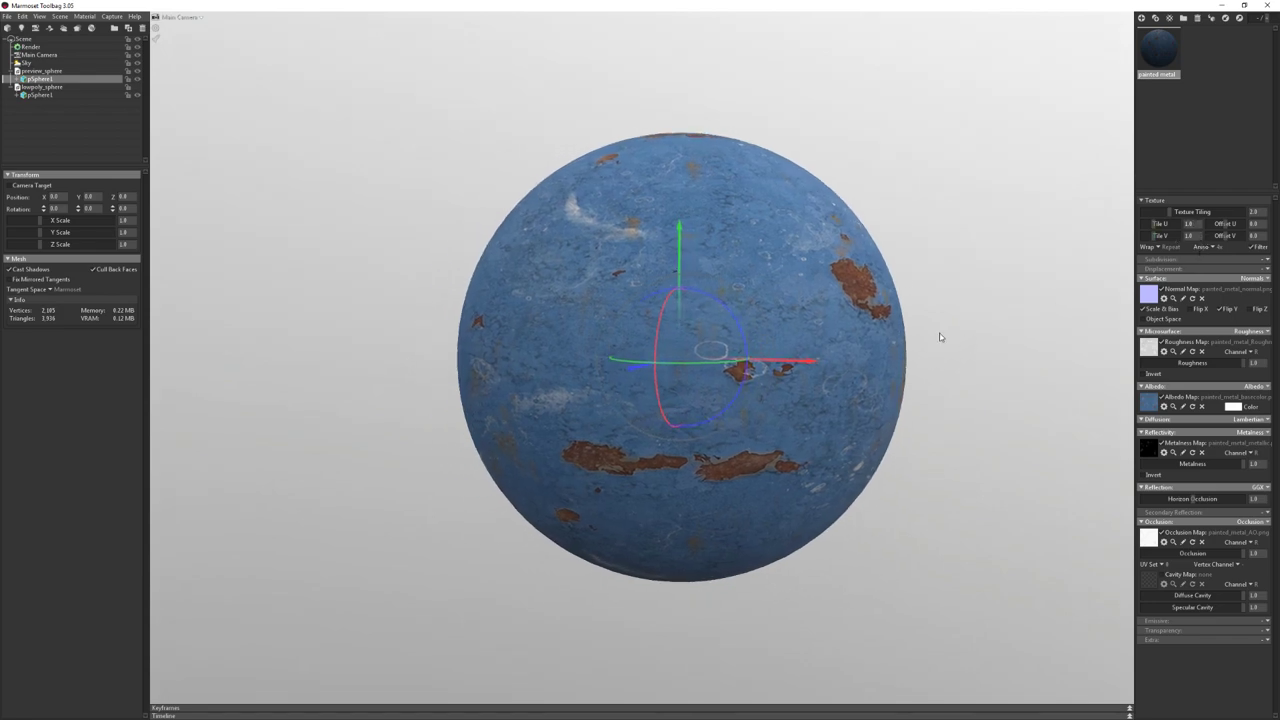
pyautogui.moveTo(940, 337)
pyautogui.mouseDown()
pyautogui.moveTo(723, 401)
pyautogui.moveTo(914, 443)
pyautogui.mouseUp()
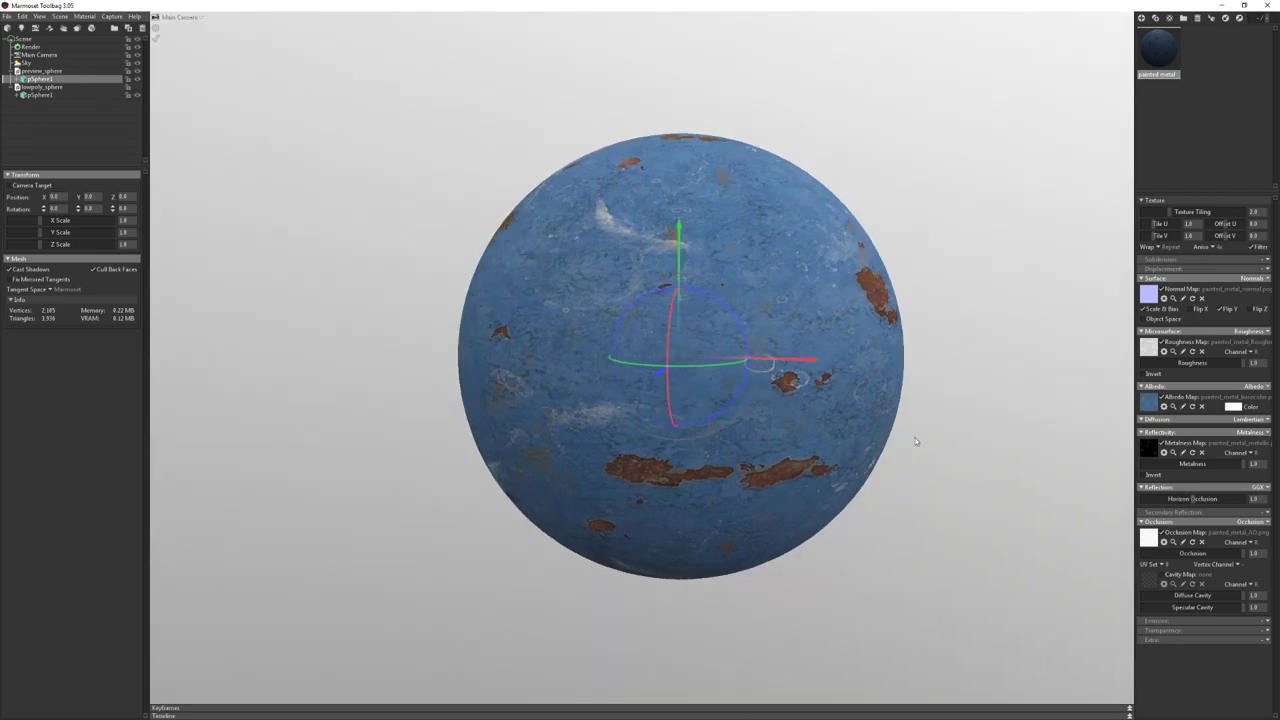
pyautogui.moveTo(1057, 583); pyautogui.dragTo(684, 579)
pyautogui.click(684, 579)
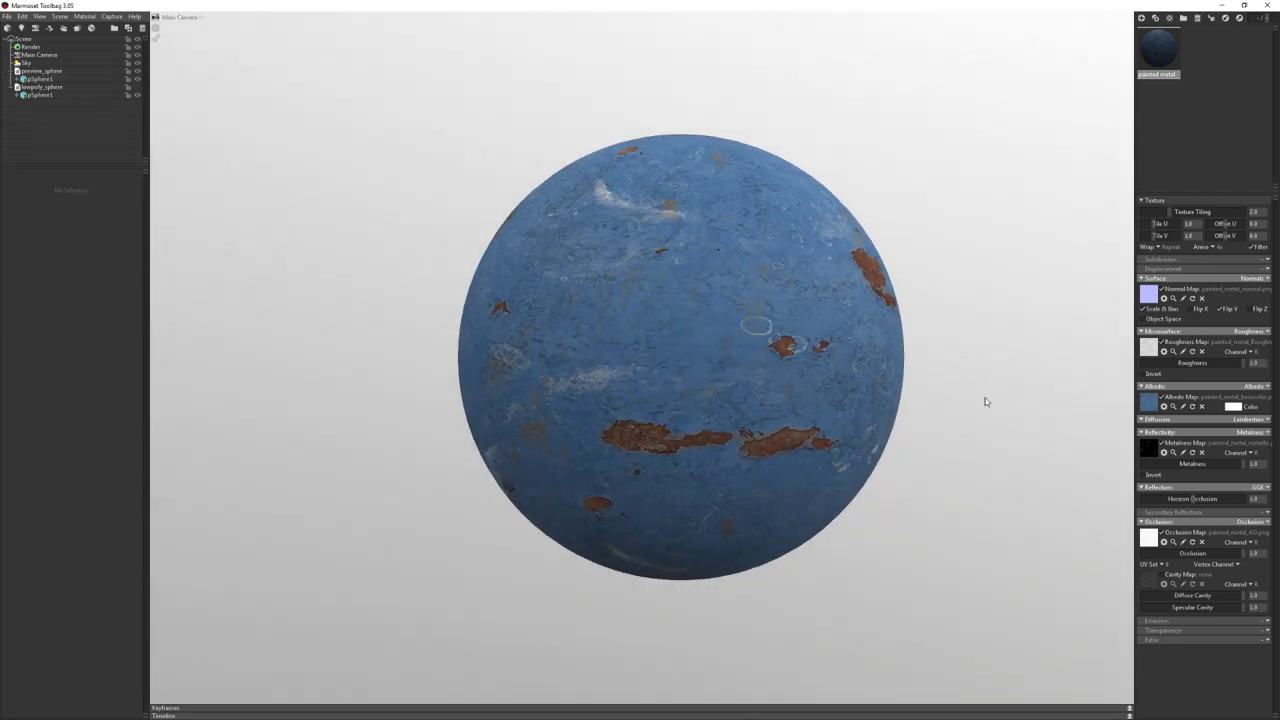
pyautogui.moveTo(985, 398); pyautogui.dragTo(888, 502)
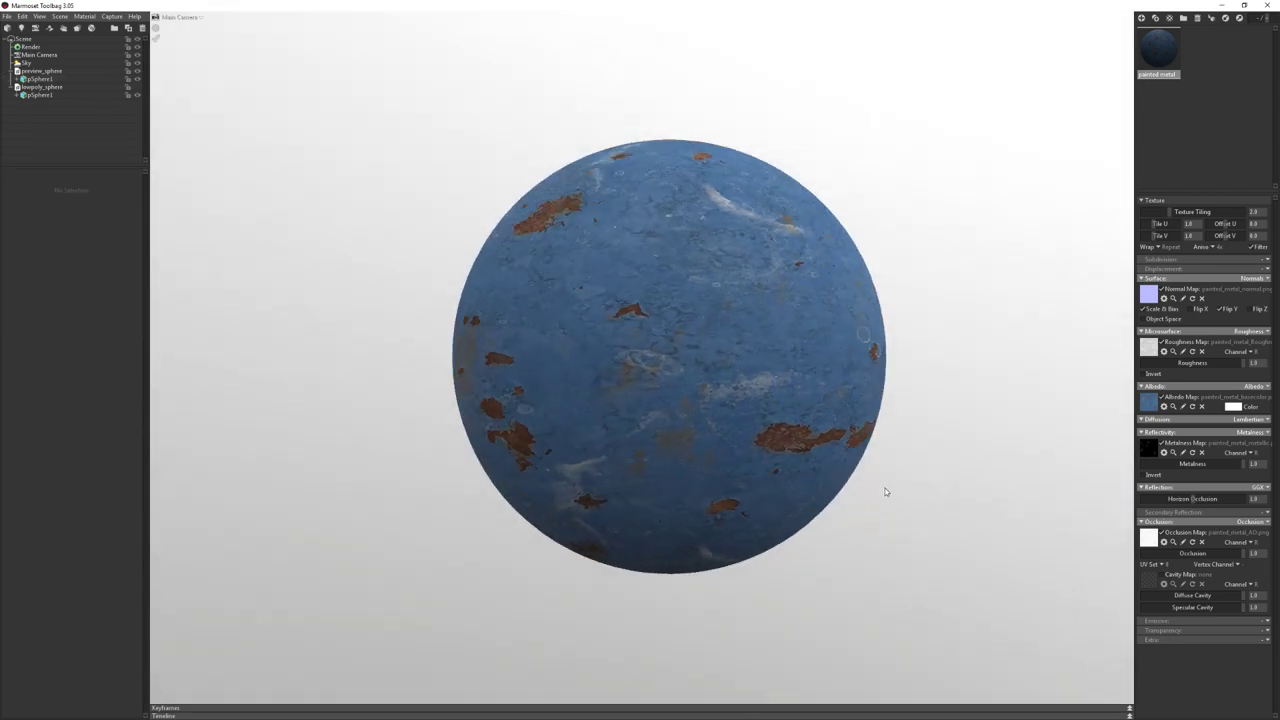
pyautogui.moveTo(869, 474)
pyautogui.mouseDown()
pyautogui.moveTo(791, 469)
pyautogui.moveTo(790, 442)
pyautogui.mouseUp()
pyautogui.moveTo(784, 384); pyautogui.dragTo(698, 363)
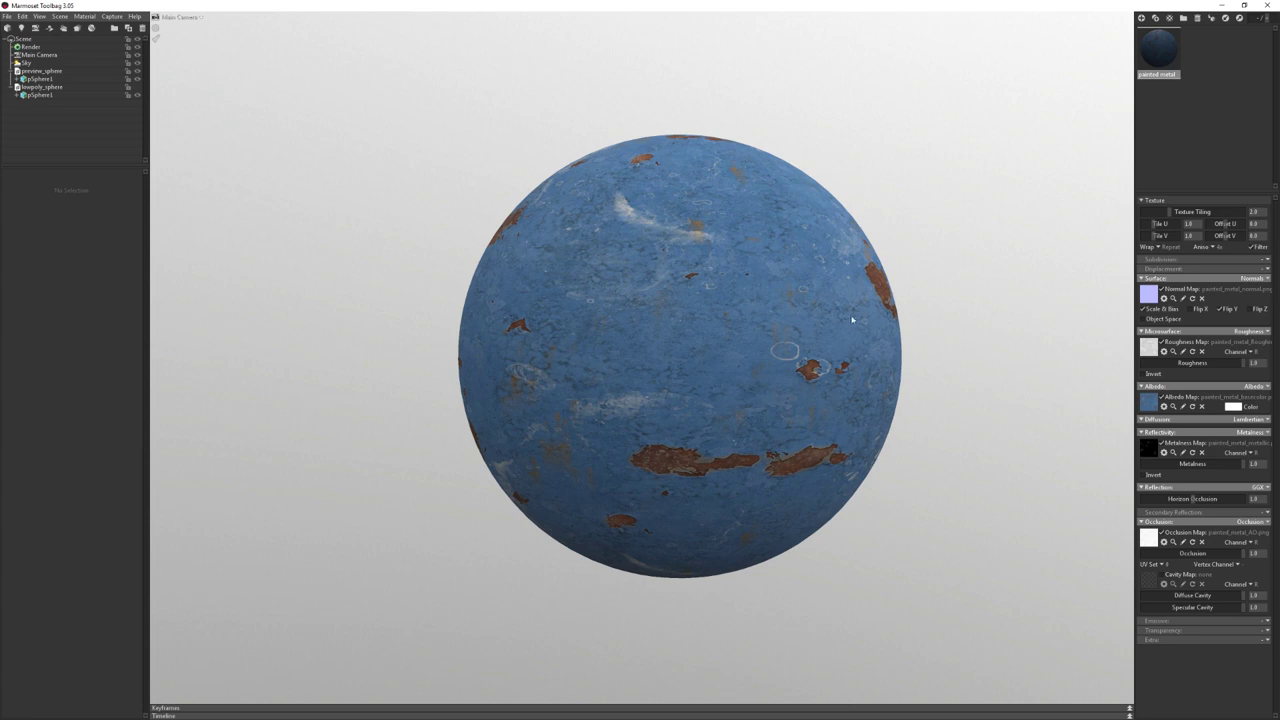
pyautogui.moveTo(859, 368); pyautogui.dragTo(749, 221)
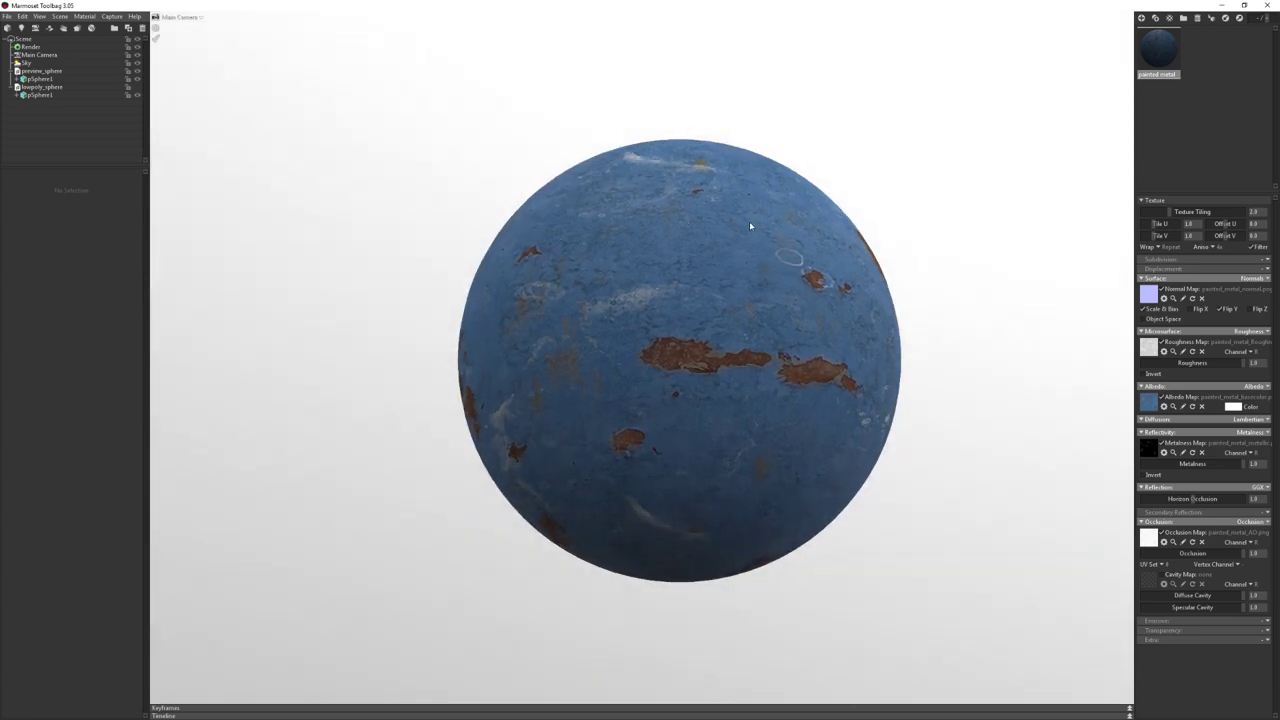
# Zoom in on the surface, shift the texture offset, and drag Texture Tiling back to 1.0
pyautogui.scroll(2, 749, 221)
pyautogui.scroll(1, 700, 300)
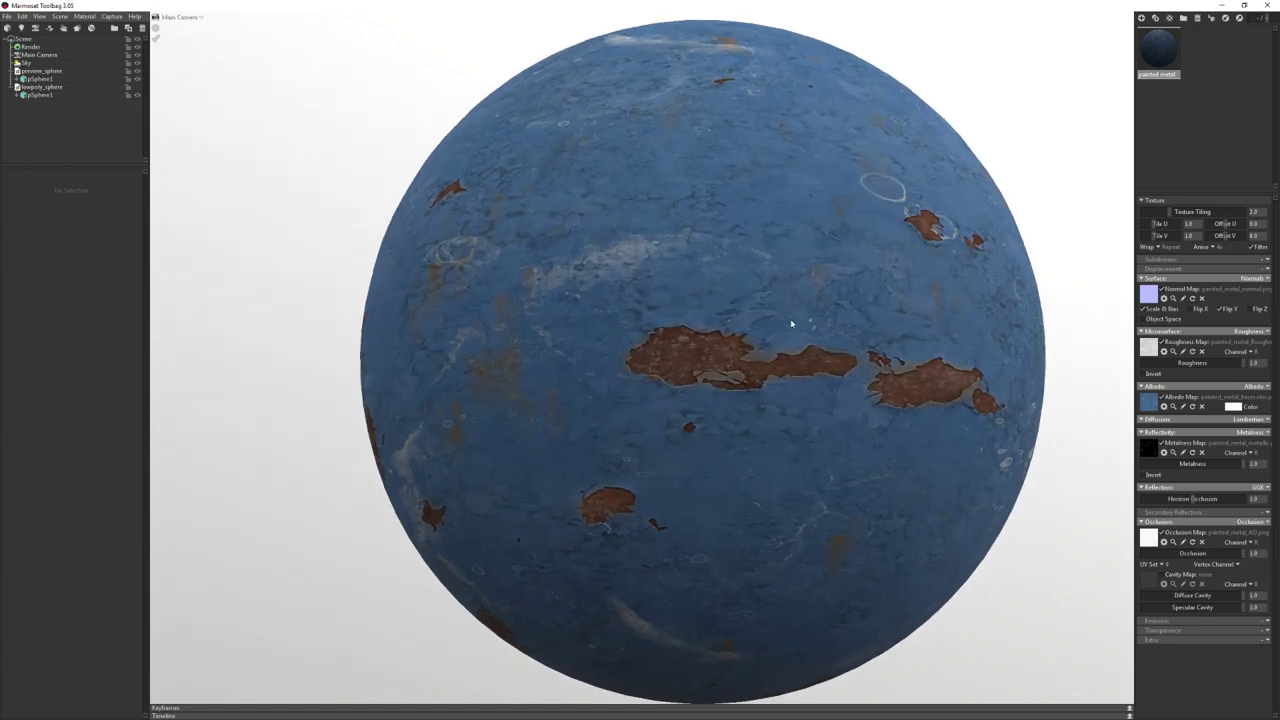
pyautogui.scroll(2, 714, 366)
pyautogui.scroll(2, 584, 364)
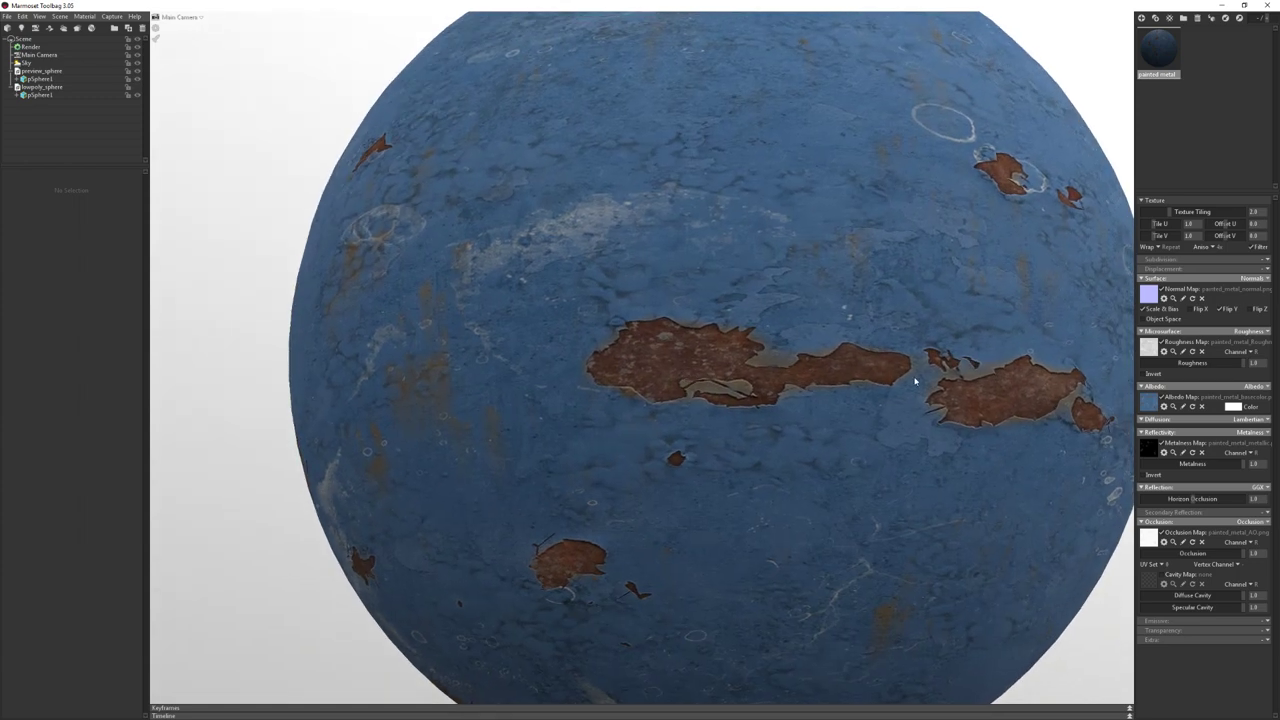
pyautogui.moveTo(669, 398); pyautogui.dragTo(651, 400, button='middle')
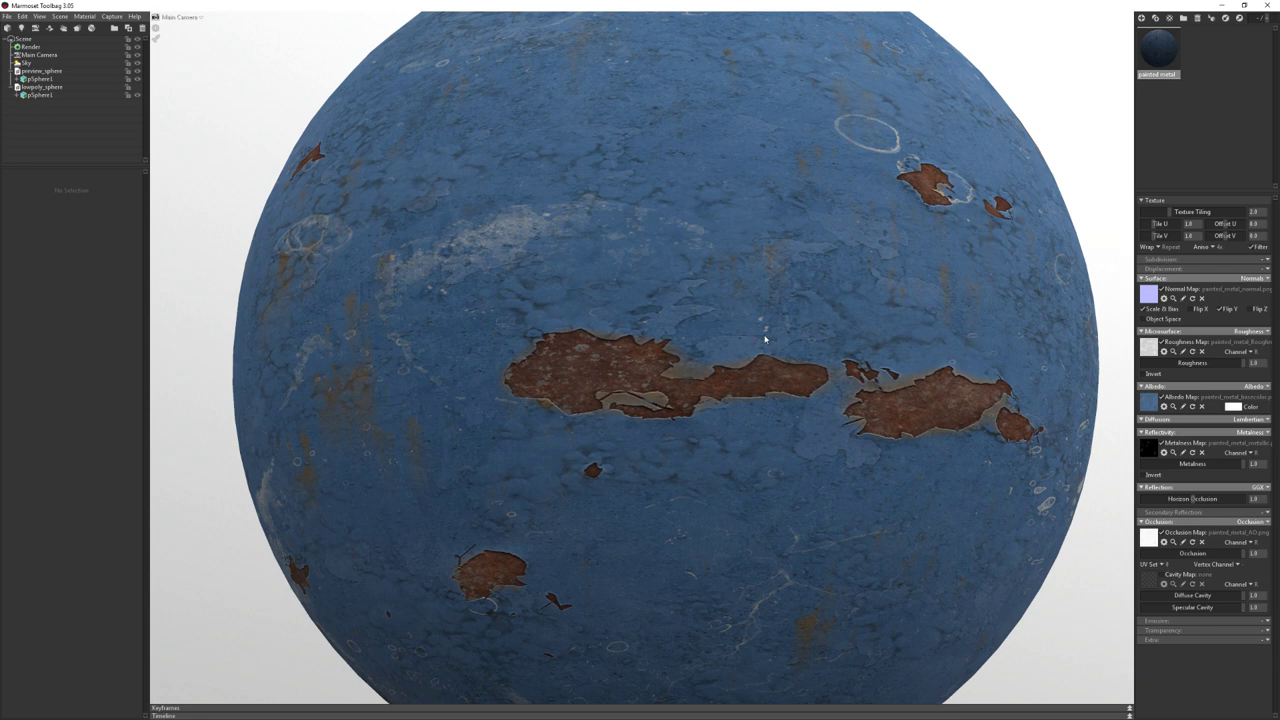
pyautogui.scroll(-5, 700, 358)
pyautogui.moveTo(654, 360); pyautogui.dragTo(751, 387)
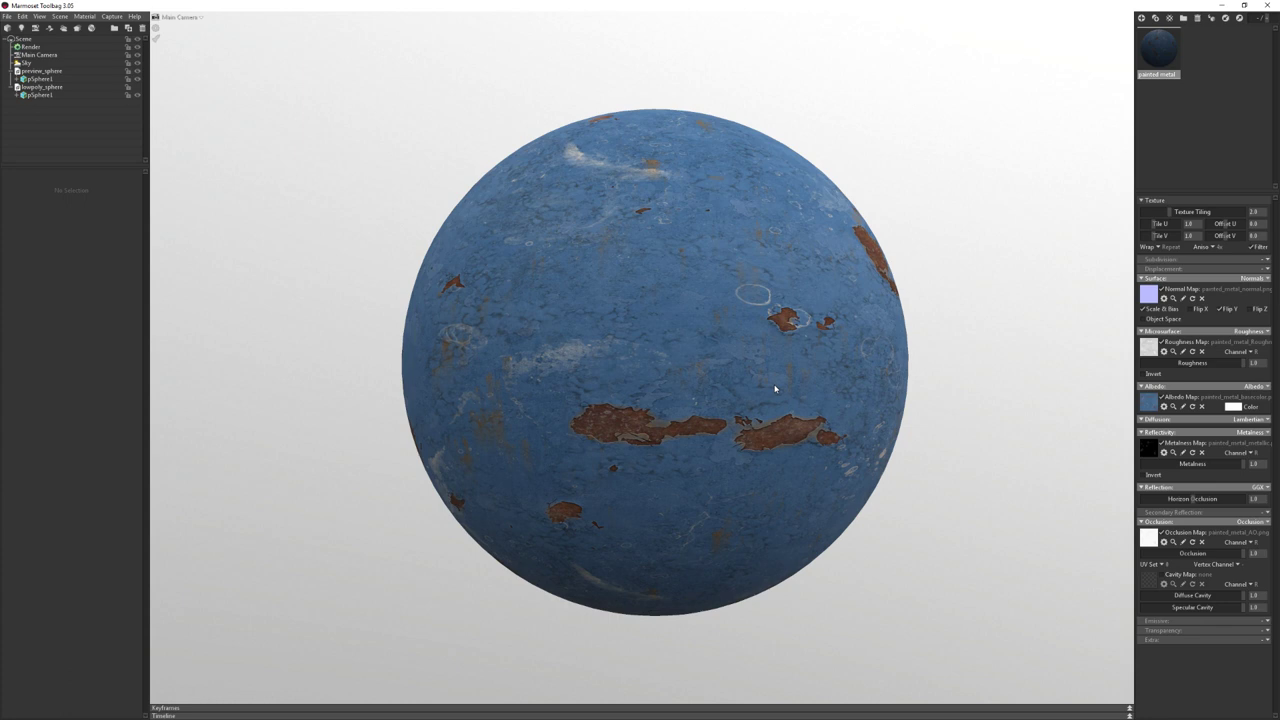
pyautogui.moveTo(1230, 224); pyautogui.dragTo(1228, 224)
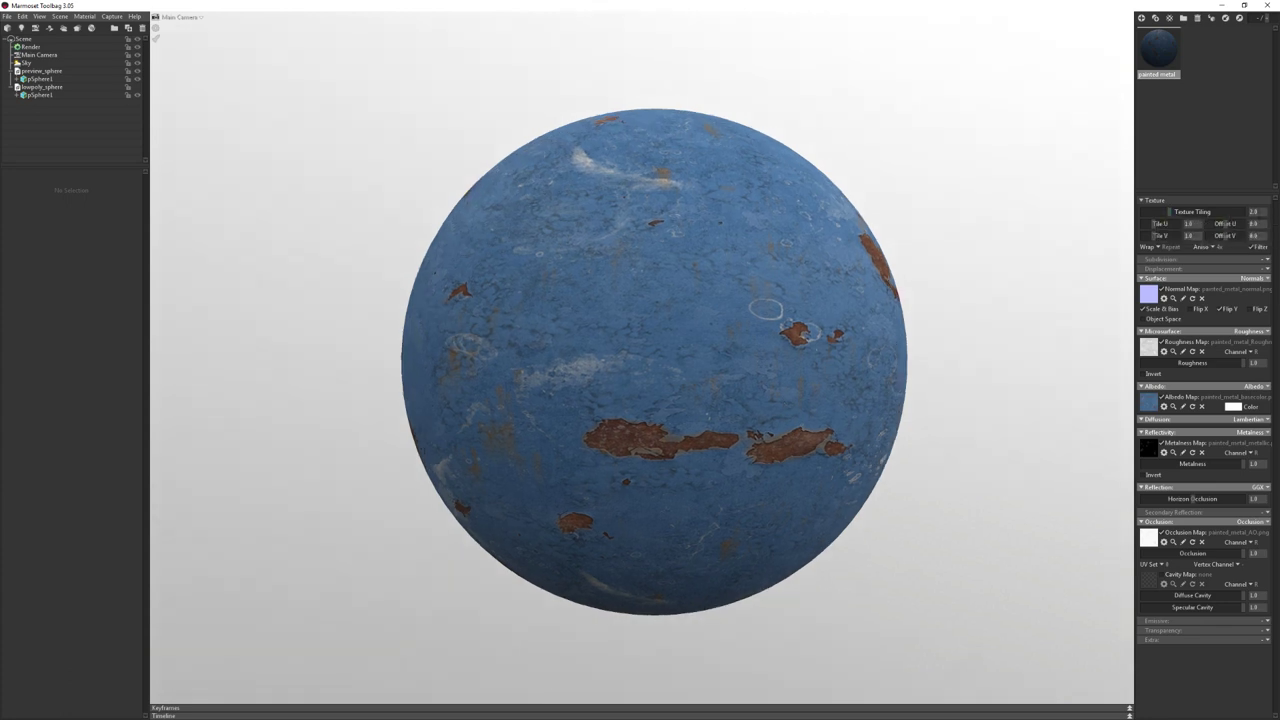
pyautogui.moveTo(1177, 209); pyautogui.dragTo(1172, 209)
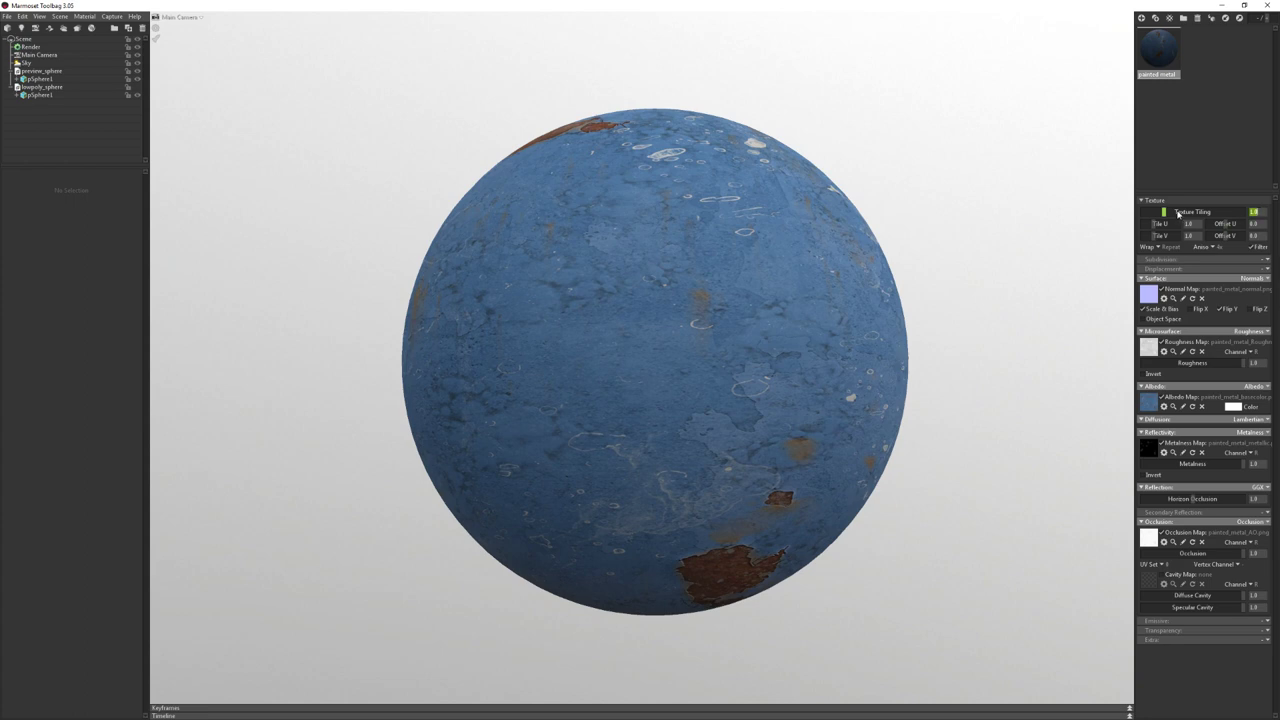
# Raise Texture Tiling to 2.0 and set Tile U to 1.5
pyautogui.moveTo(1172, 212); pyautogui.dragTo(1144, 296)
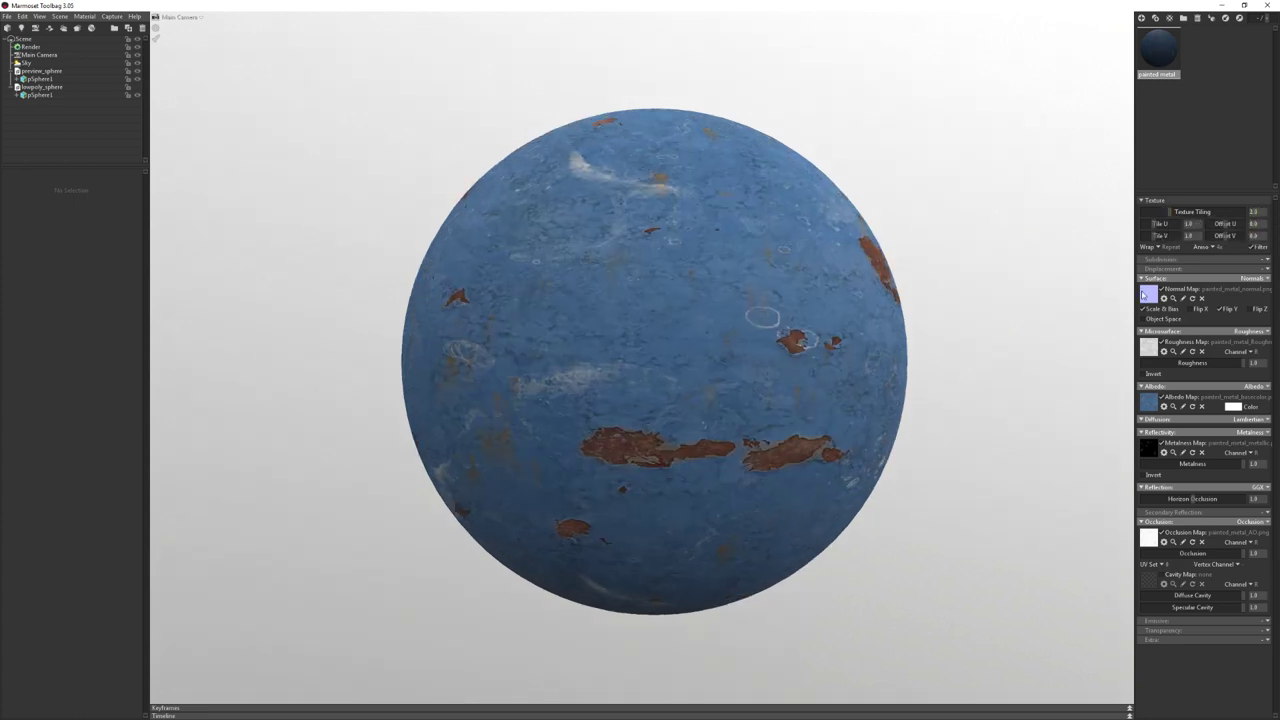
pyautogui.moveTo(1158, 224)
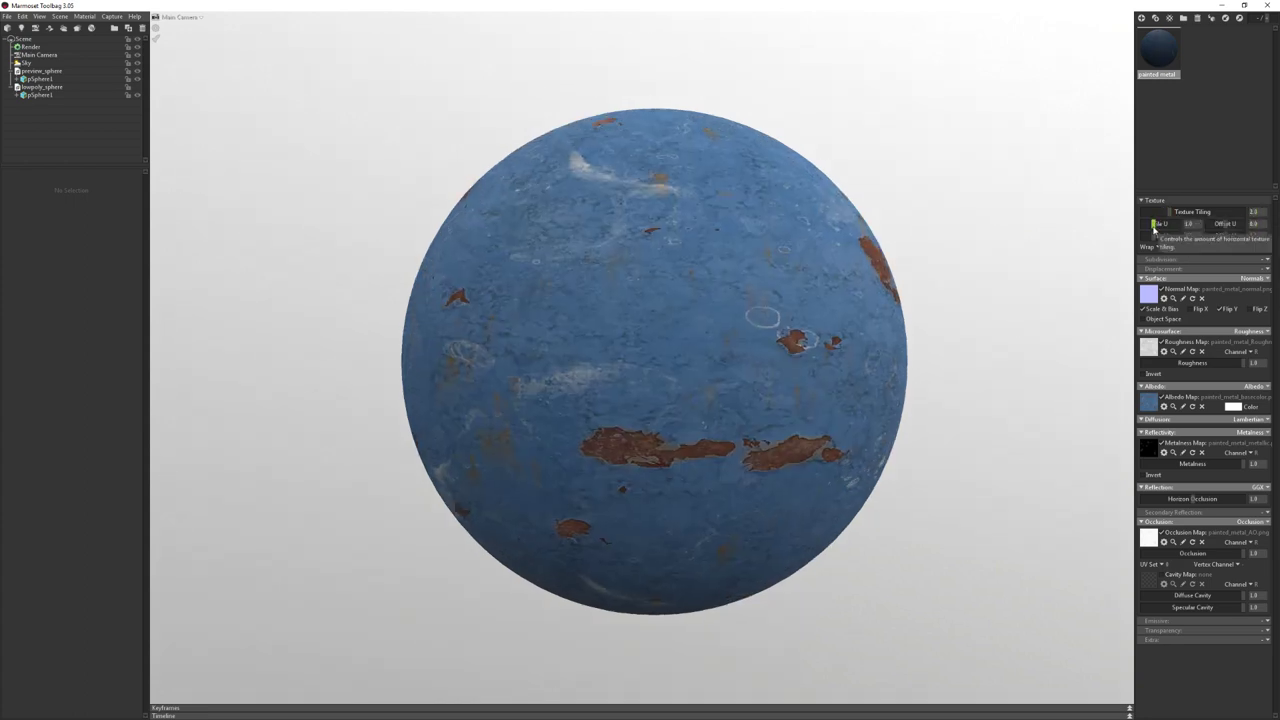
pyautogui.moveTo(1157, 226); pyautogui.dragTo(1159, 224)
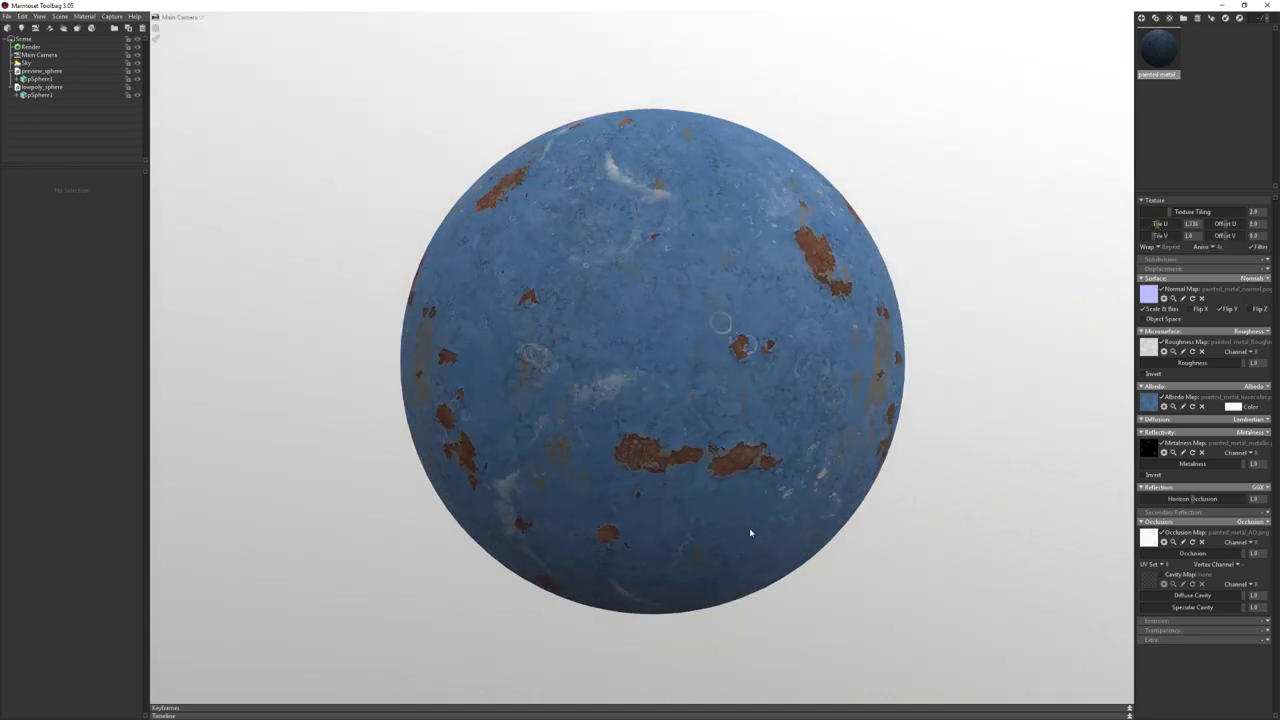
pyautogui.moveTo(749, 529); pyautogui.dragTo(675, 491)
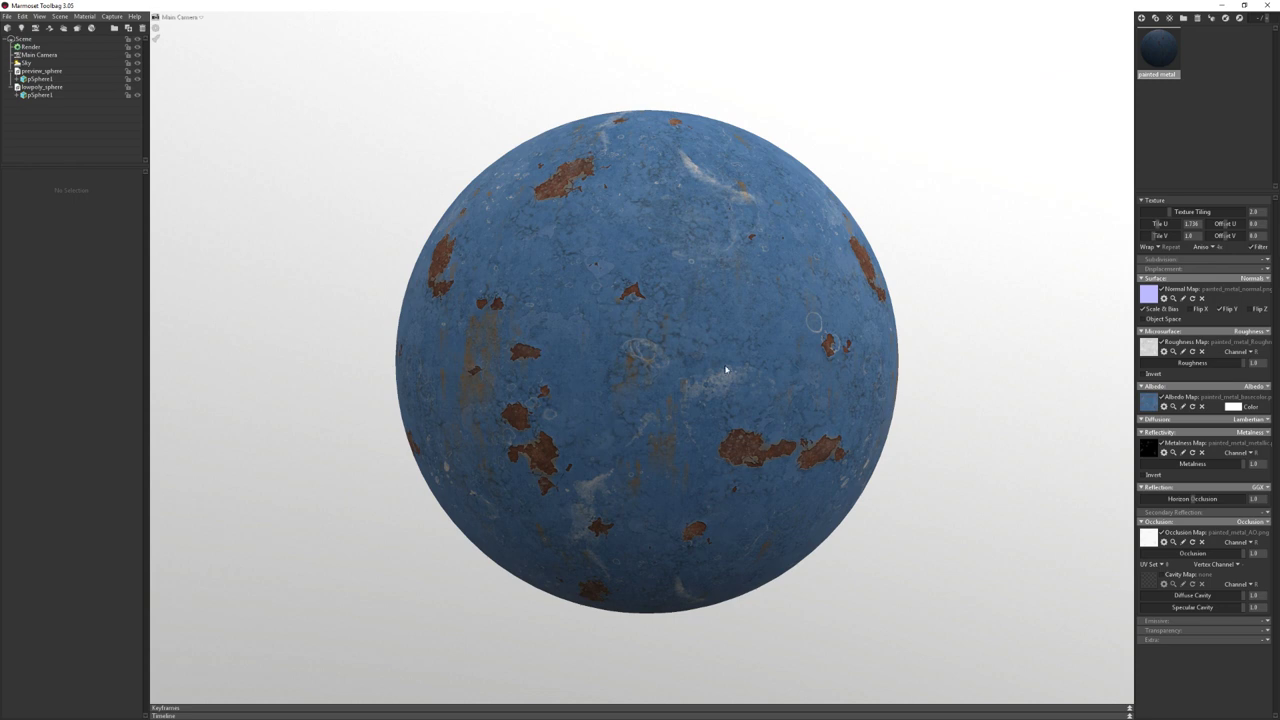
pyautogui.doubleClick(1190, 224)
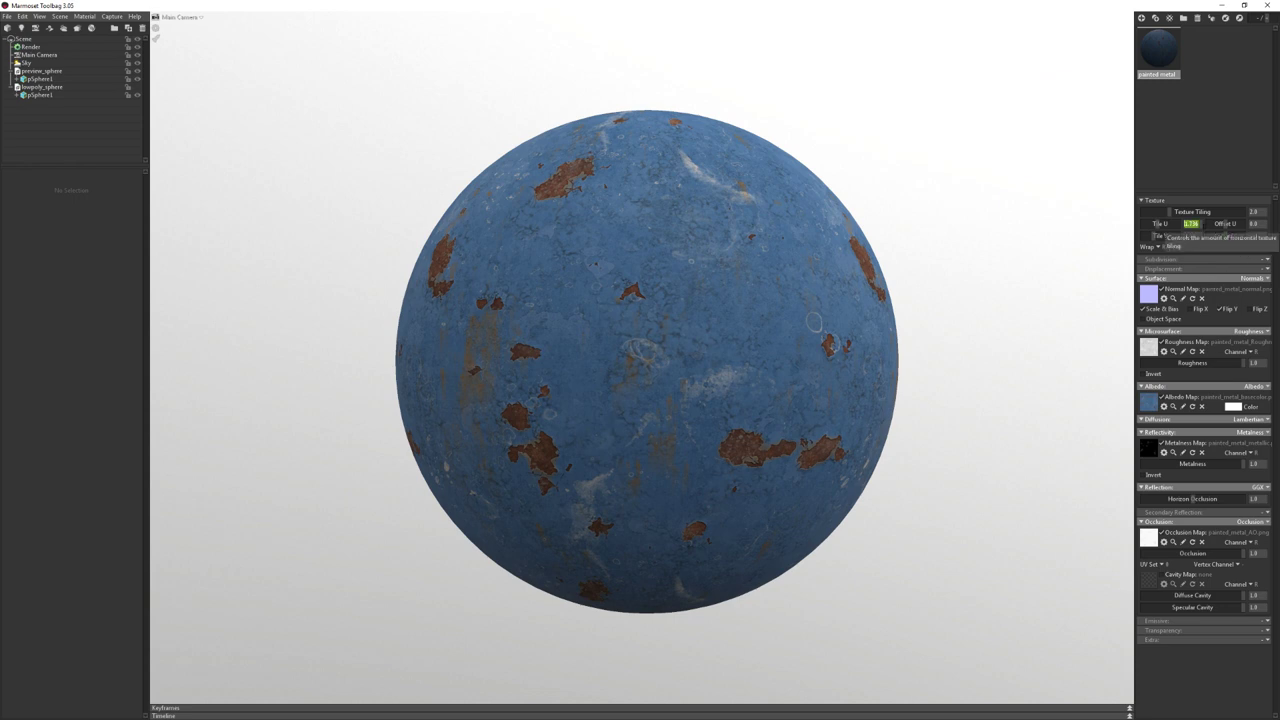
pyautogui.write('1.5')
pyautogui.press('Return')
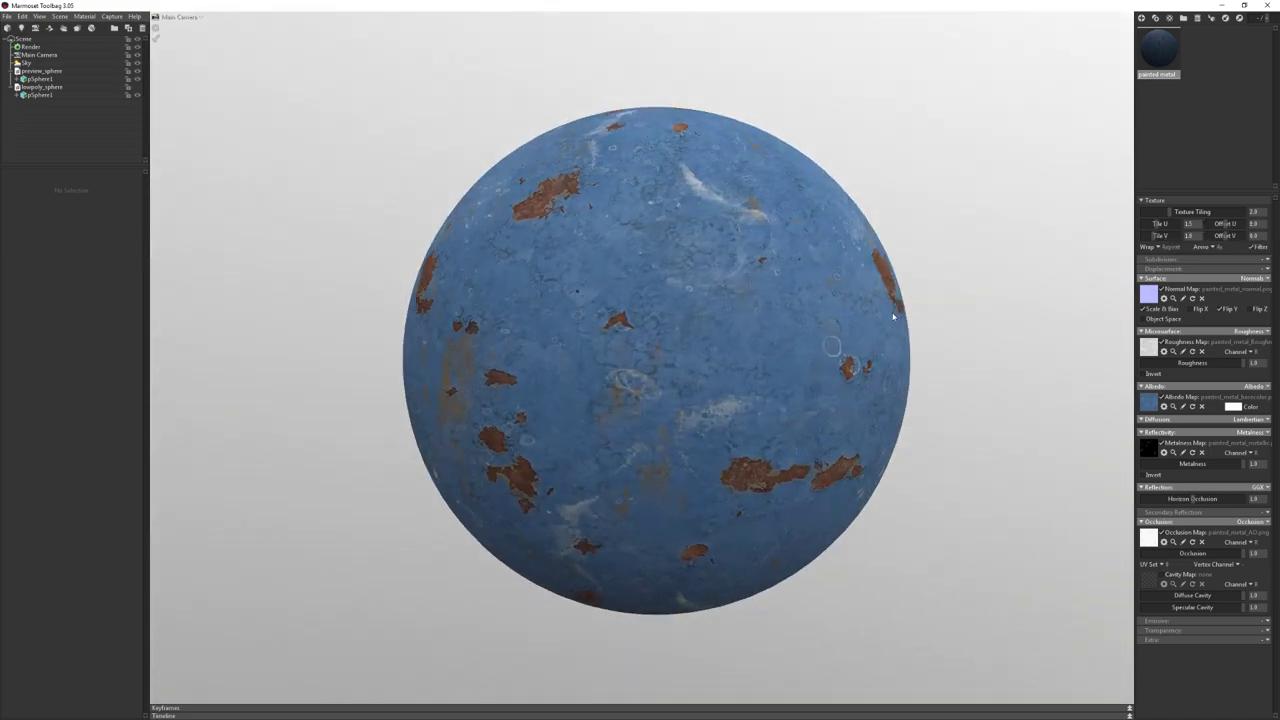
pyautogui.moveTo(893, 317)
pyautogui.mouseDown()
pyautogui.moveTo(869, 390)
pyautogui.moveTo(939, 373)
pyautogui.moveTo(879, 331)
pyautogui.mouseUp()
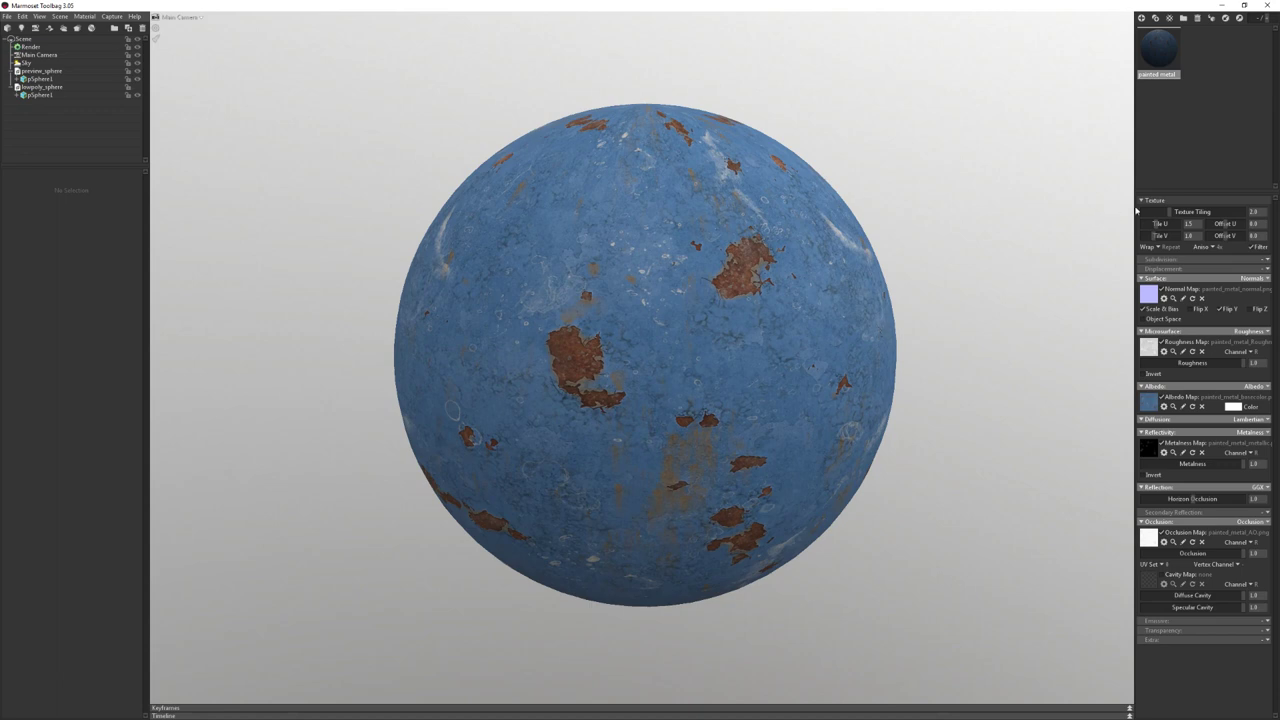
# Set Texture Tiling to 1.5 and orbit the sphere to check the result
pyautogui.click(1253, 212)
pyautogui.write('1.5')
pyautogui.press('Return')
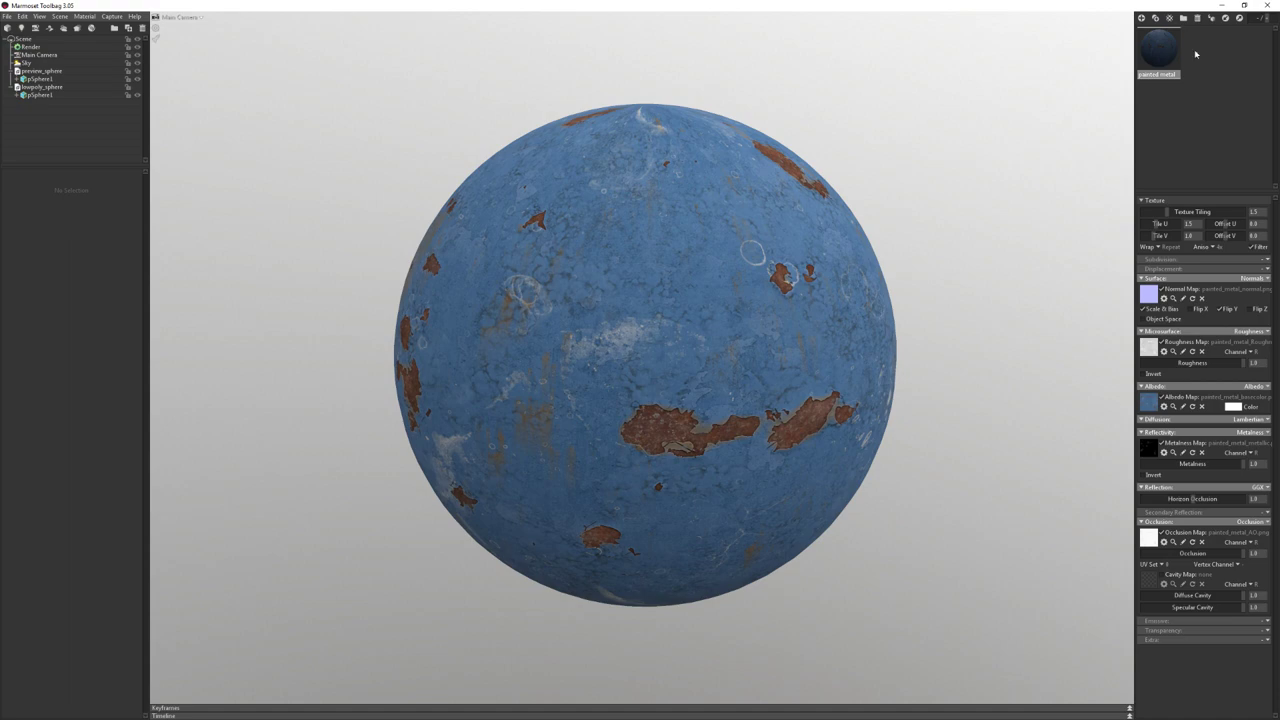
pyautogui.moveTo(900, 146)
pyautogui.mouseDown()
pyautogui.moveTo(948, 279)
pyautogui.moveTo(778, 240)
pyautogui.moveTo(519, 258)
pyautogui.moveTo(540, 256)
pyautogui.mouseUp()
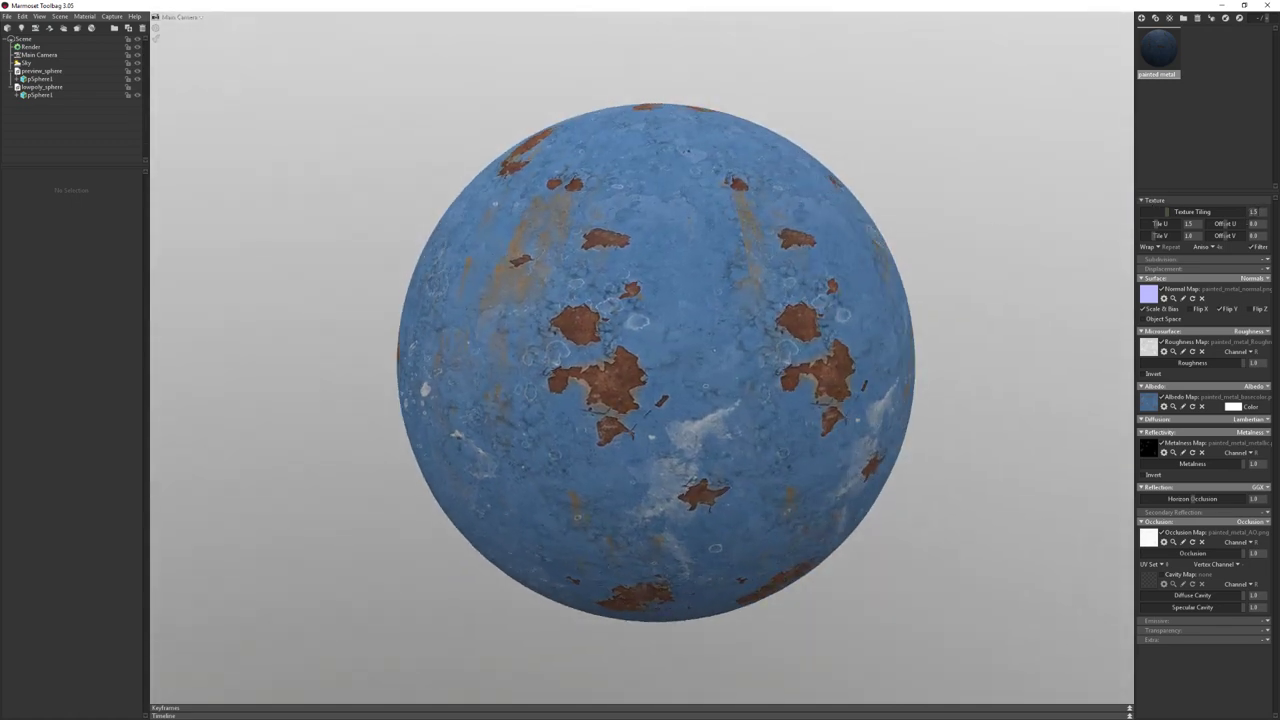
# Set Texture Tiling to 1.2 and orbit the sphere to view the rust patches
pyautogui.click(1254, 213)
pyautogui.press('Tab')
pyautogui.write('1.2')
pyautogui.press('Return')
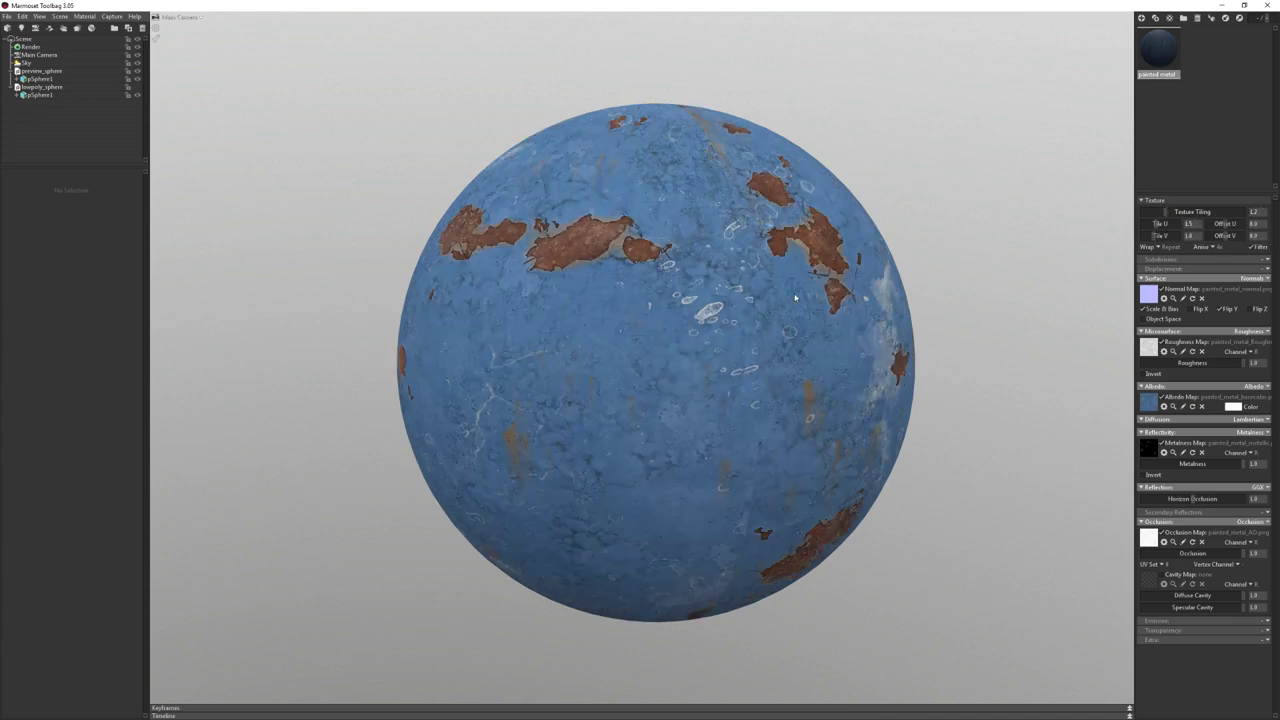
pyautogui.moveTo(795, 297)
pyautogui.mouseDown()
pyautogui.moveTo(591, 309)
pyautogui.moveTo(586, 320)
pyautogui.moveTo(620, 320)
pyautogui.mouseUp()
pyautogui.scroll(5, 718, 378)
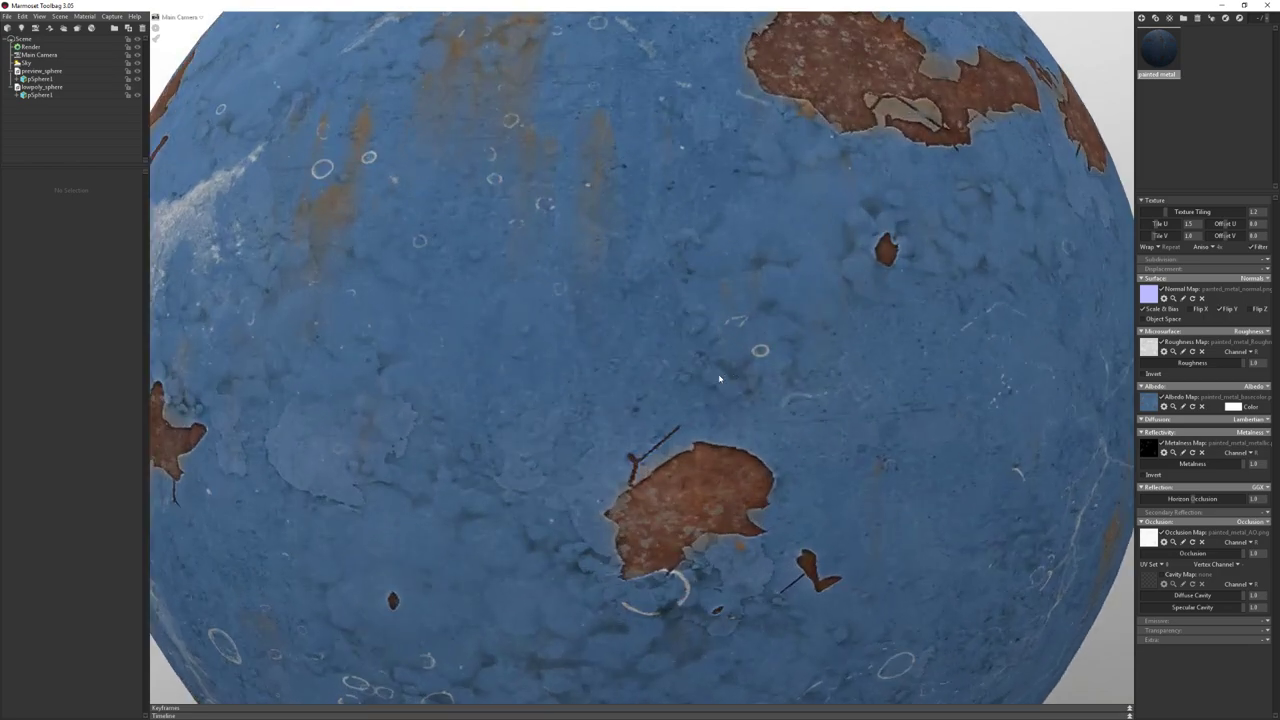
pyautogui.scroll(-5, 718, 378)
pyautogui.moveTo(686, 357)
pyautogui.mouseDown()
pyautogui.moveTo(700, 366)
pyautogui.moveTo(528, 371)
pyautogui.moveTo(683, 374)
pyautogui.moveTo(630, 383)
pyautogui.moveTo(453, 386)
pyautogui.moveTo(815, 387)
pyautogui.moveTo(786, 380)
pyautogui.moveTo(761, 410)
pyautogui.mouseUp()
# Zoom in and orbit to compare rust patches across the sphere
pyautogui.scroll(3, 761, 410)
pyautogui.scroll(3, 815, 430)
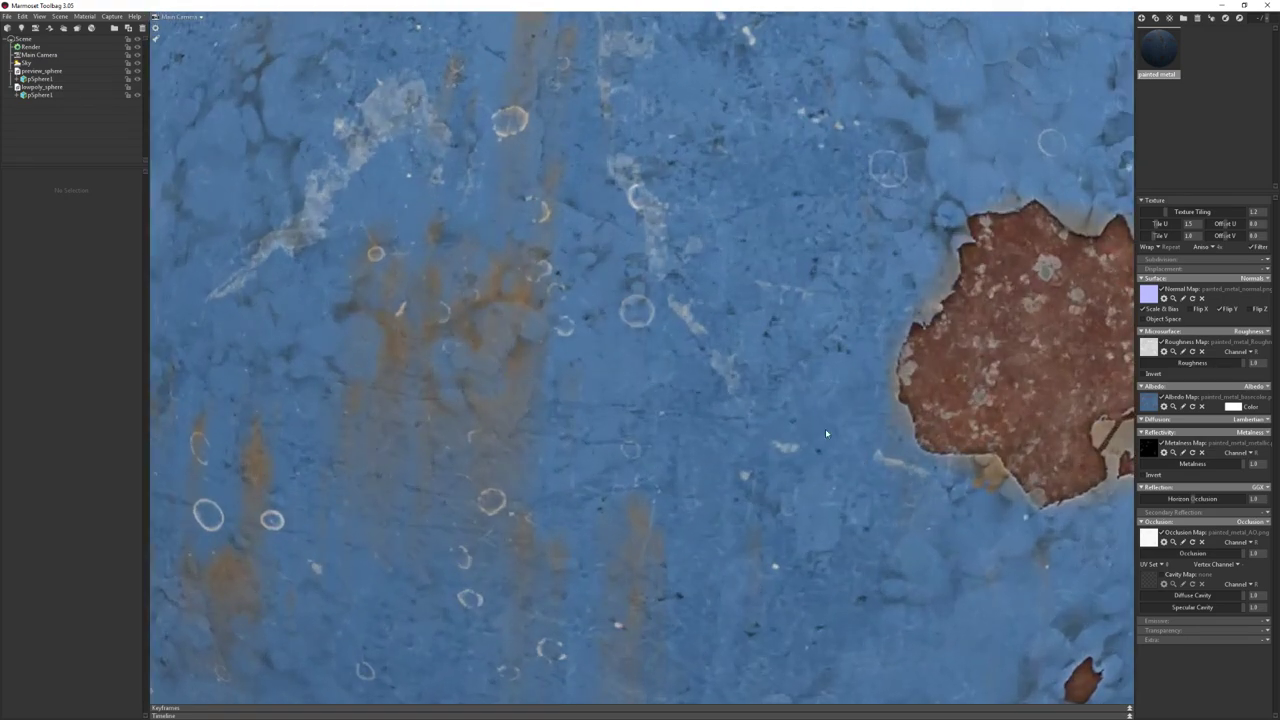
pyautogui.scroll(-5, 786, 392)
pyautogui.moveTo(674, 337)
pyautogui.mouseDown()
pyautogui.moveTo(680, 294)
pyautogui.moveTo(652, 262)
pyautogui.moveTo(756, 199)
pyautogui.moveTo(829, 296)
pyautogui.mouseUp()
# Scrub Tile U down to 0.833 then back up to about 1.2, rotating to check
pyautogui.moveTo(1160, 224); pyautogui.dragTo(1165, 224)
pyautogui.moveTo(640, 300)
pyautogui.mouseDown()
pyautogui.moveTo(674, 242)
pyautogui.moveTo(591, 237)
pyautogui.mouseUp()
pyautogui.scroll(-5, 674, 242)
pyautogui.scroll(5, 591, 237)
pyautogui.moveTo(737, 326)
pyautogui.mouseDown()
pyautogui.moveTo(777, 320)
pyautogui.moveTo(684, 320)
pyautogui.moveTo(646, 294)
pyautogui.moveTo(585, 304)
pyautogui.moveTo(741, 316)
pyautogui.mouseUp()
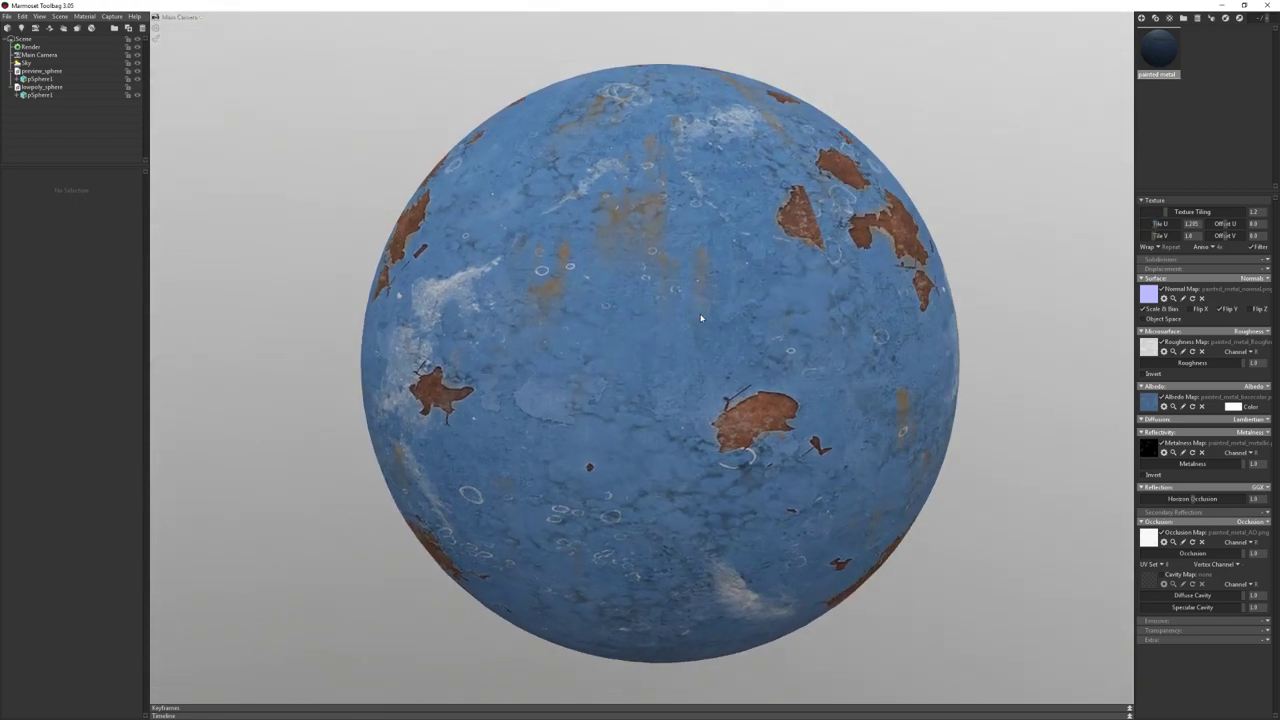
pyautogui.scroll(-5, 758, 261)
pyautogui.scroll(7, 758, 261)
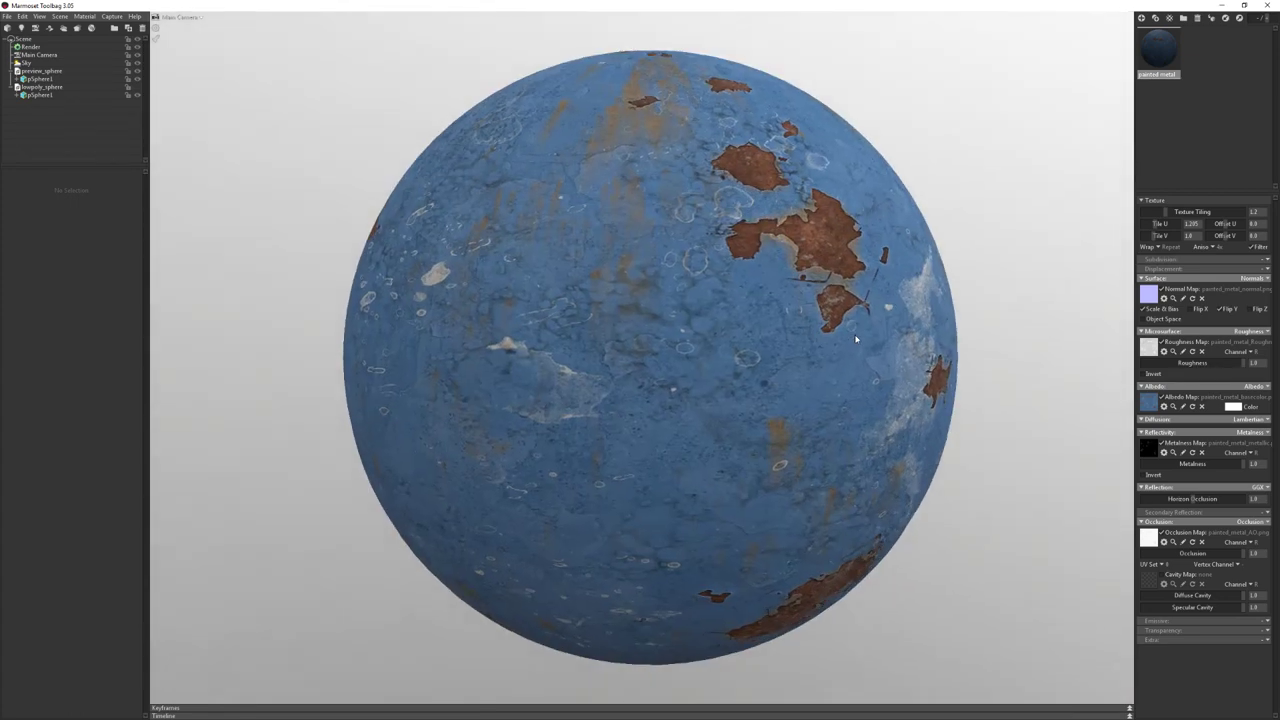
pyautogui.scroll(-3, 826, 312)
pyautogui.scroll(-2, 826, 312)
pyautogui.moveTo(825, 321); pyautogui.dragTo(800, 318)
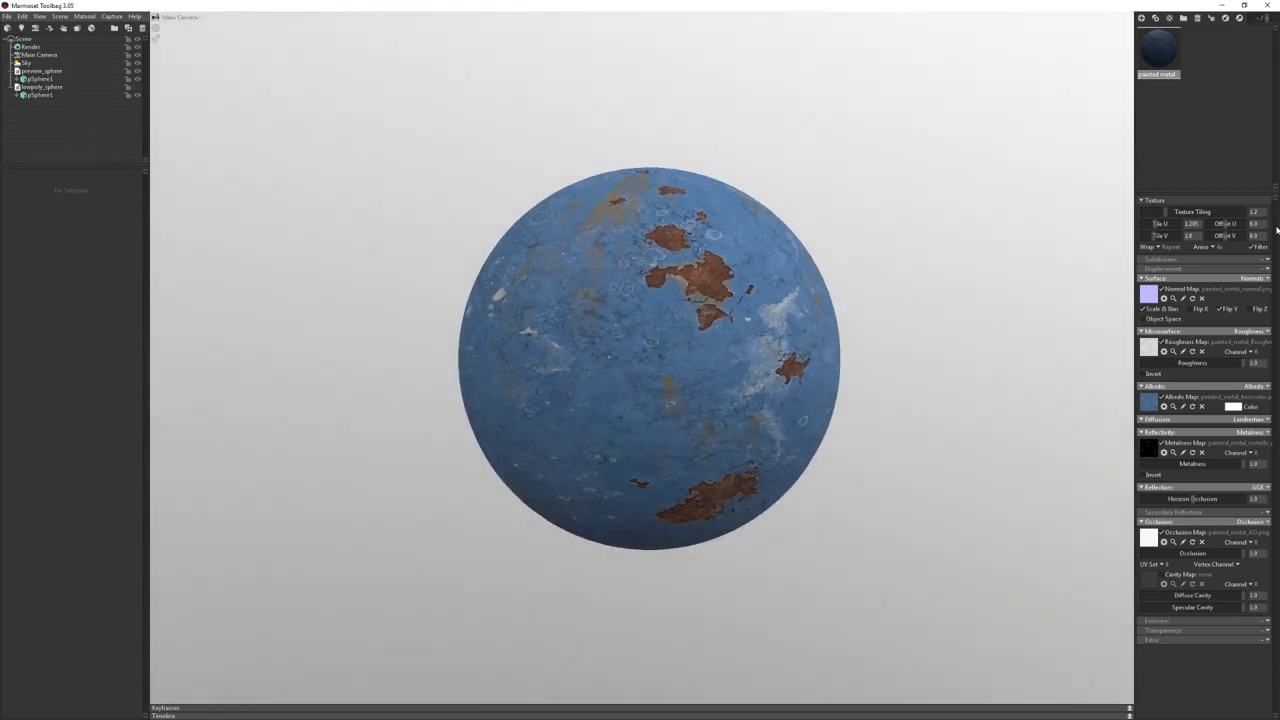
# Set Tile U to 1.5 while Texture Tiling stays at 1.2
pyautogui.click(1191, 223)
pyautogui.moveTo(814, 200)
pyautogui.mouseDown()
pyautogui.moveTo(700, 114)
pyautogui.moveTo(731, 249)
pyautogui.moveTo(708, 211)
pyautogui.moveTo(1017, 240)
pyautogui.mouseUp()
pyautogui.doubleClick(1191, 224)
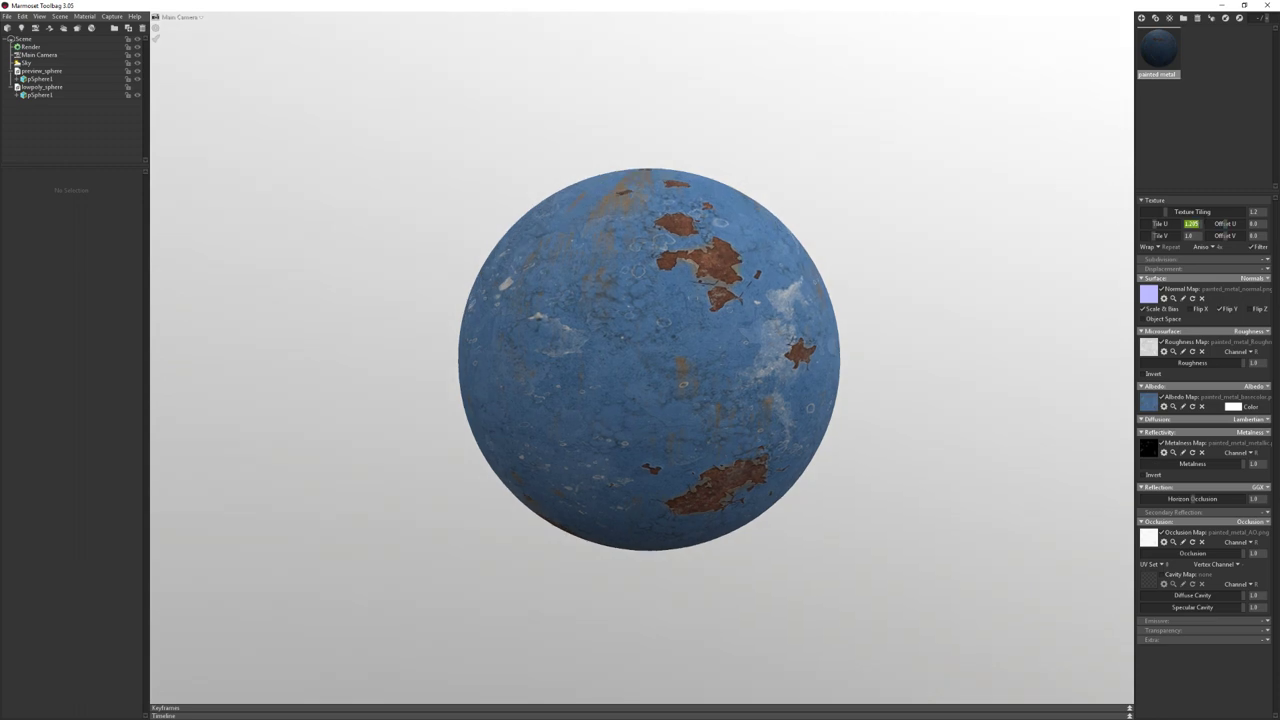
pyautogui.write('1.5')
pyautogui.press('Return')
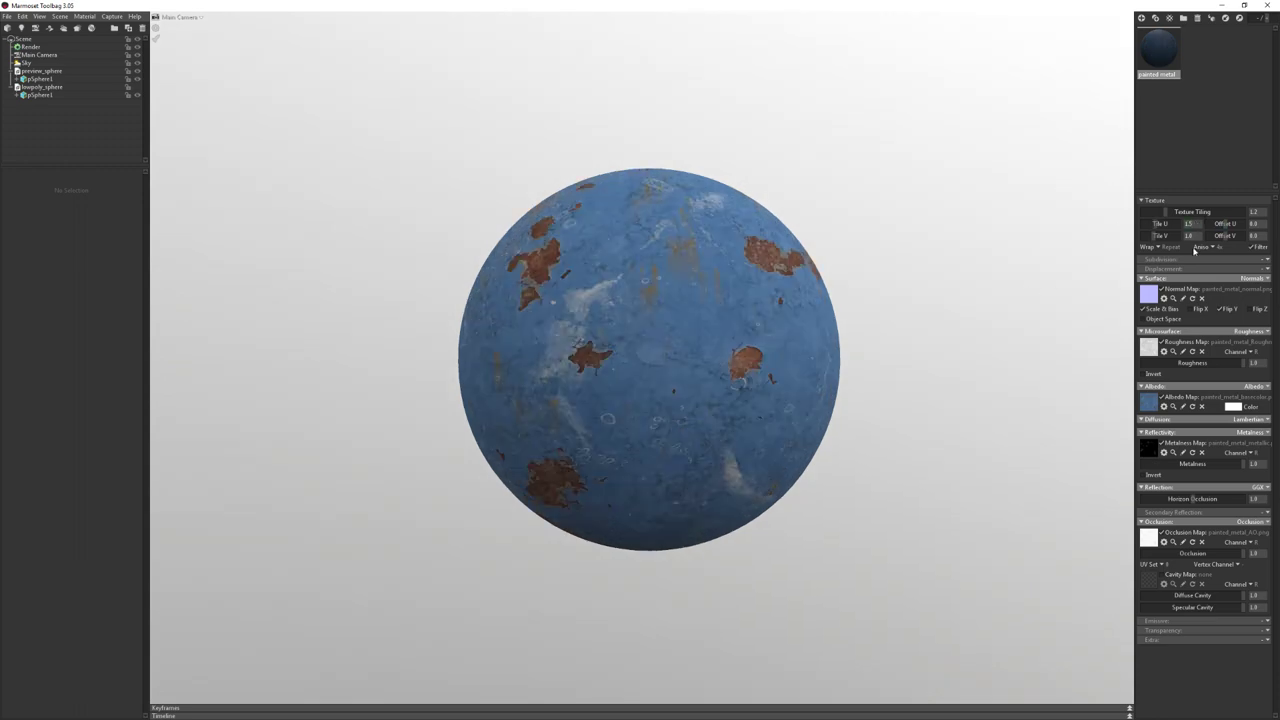
# Orbit and zoom around the sphere to inspect the surface for seams
pyautogui.moveTo(880, 283)
pyautogui.mouseDown()
pyautogui.moveTo(934, 291)
pyautogui.moveTo(800, 309)
pyautogui.moveTo(833, 272)
pyautogui.moveTo(808, 289)
pyautogui.moveTo(660, 286)
pyautogui.moveTo(710, 270)
pyautogui.mouseUp()
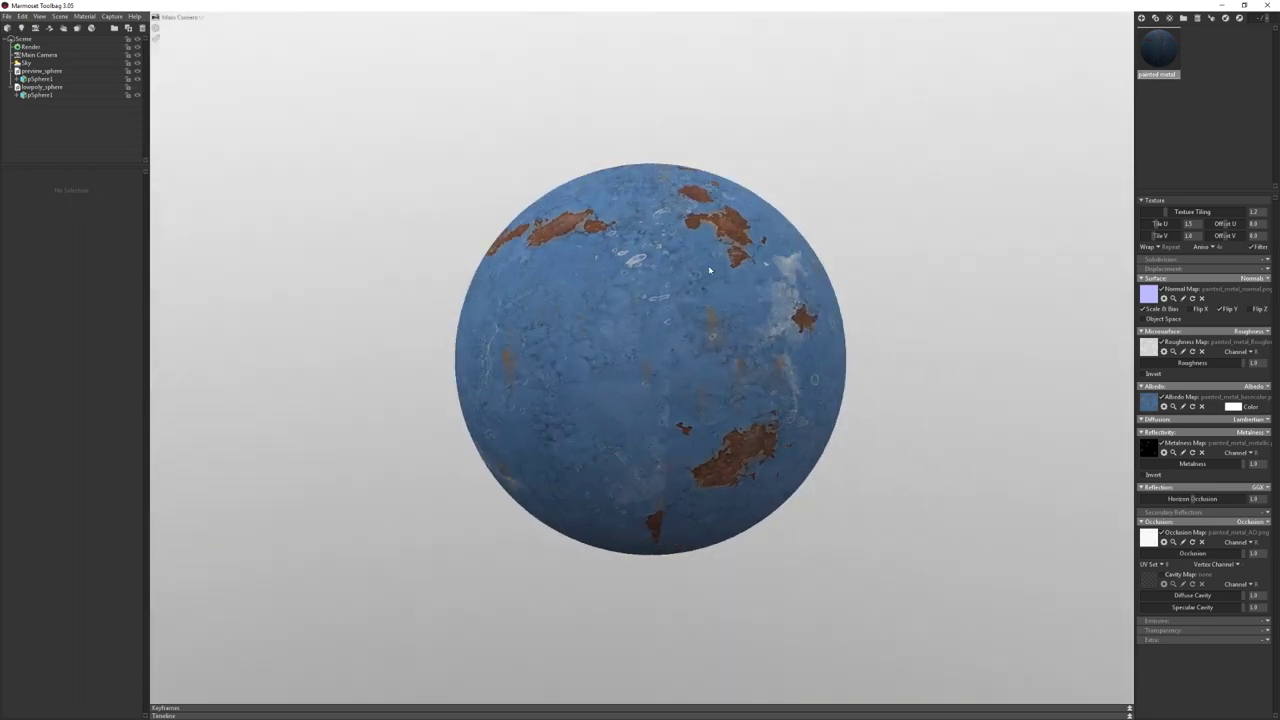
pyautogui.scroll(3, 709, 270)
pyautogui.scroll(3, 757, 286)
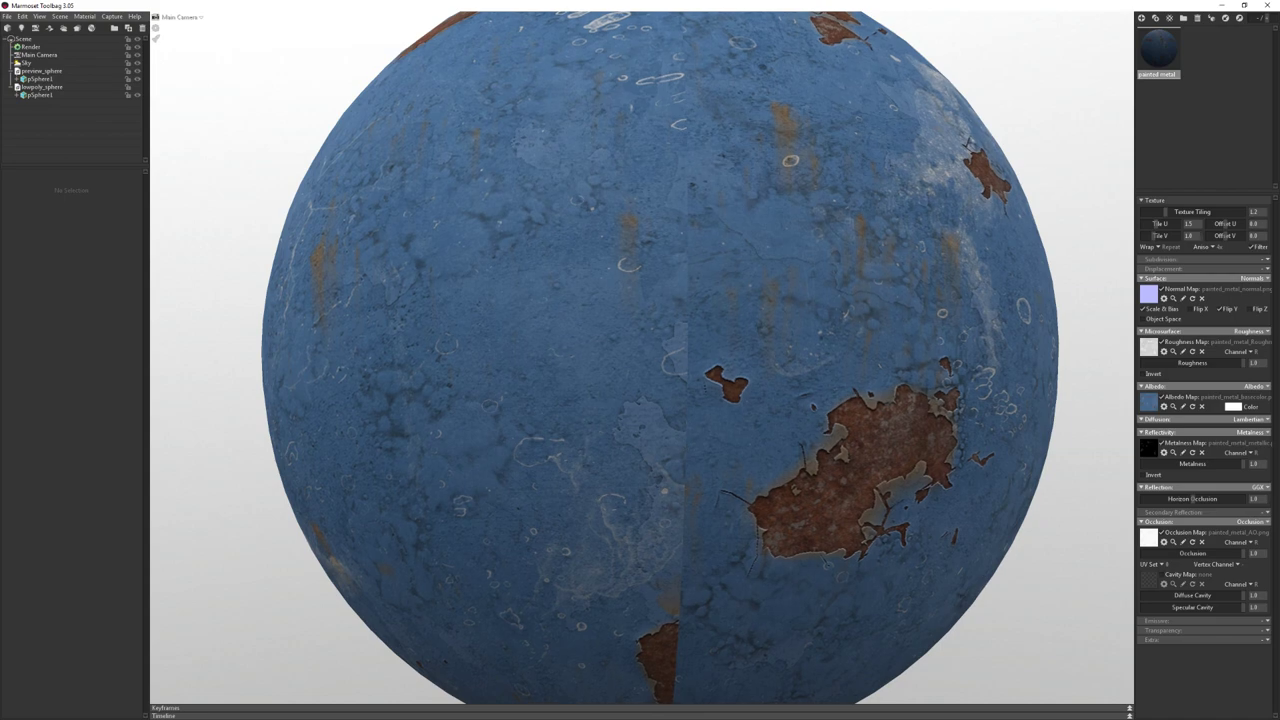
pyautogui.click(1253, 212)
pyautogui.click(815, 490)
pyautogui.moveTo(815, 490); pyautogui.dragTo(824, 476)
pyautogui.press('Escape')
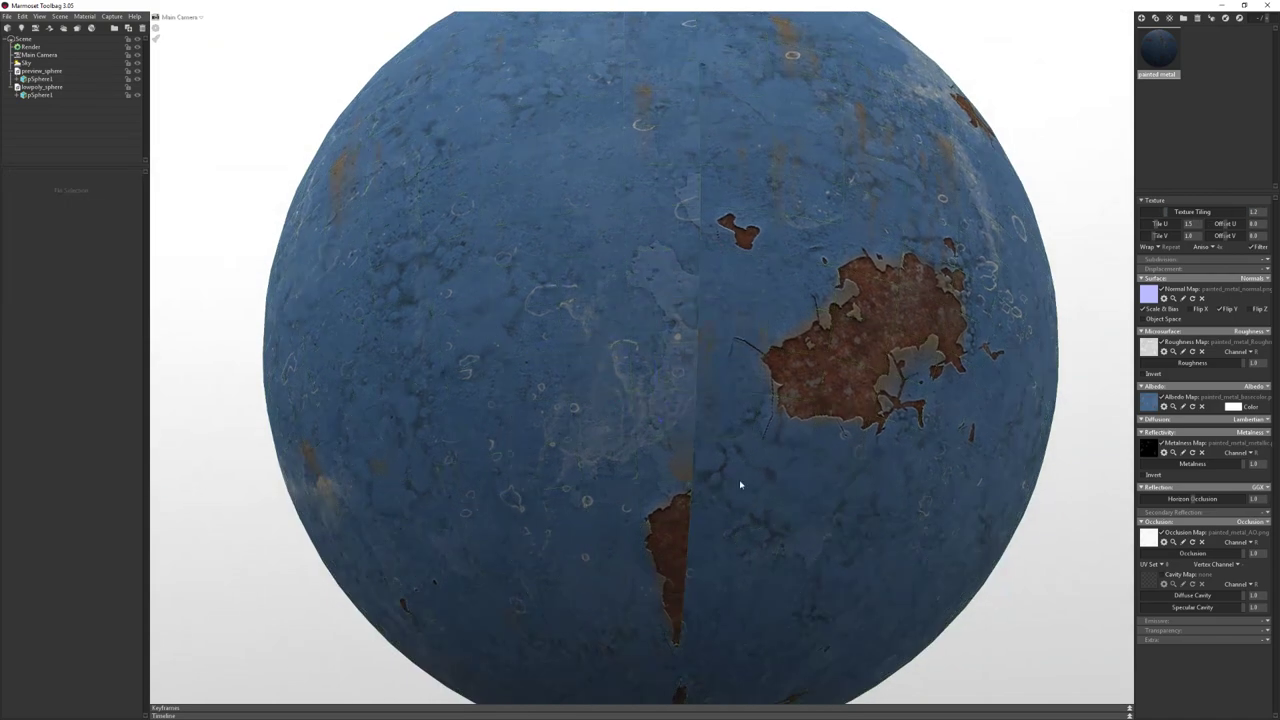
pyautogui.moveTo(740, 485)
pyautogui.mouseDown()
pyautogui.moveTo(694, 486)
pyautogui.moveTo(803, 497)
pyautogui.mouseUp()
pyautogui.scroll(-5, 726, 420)
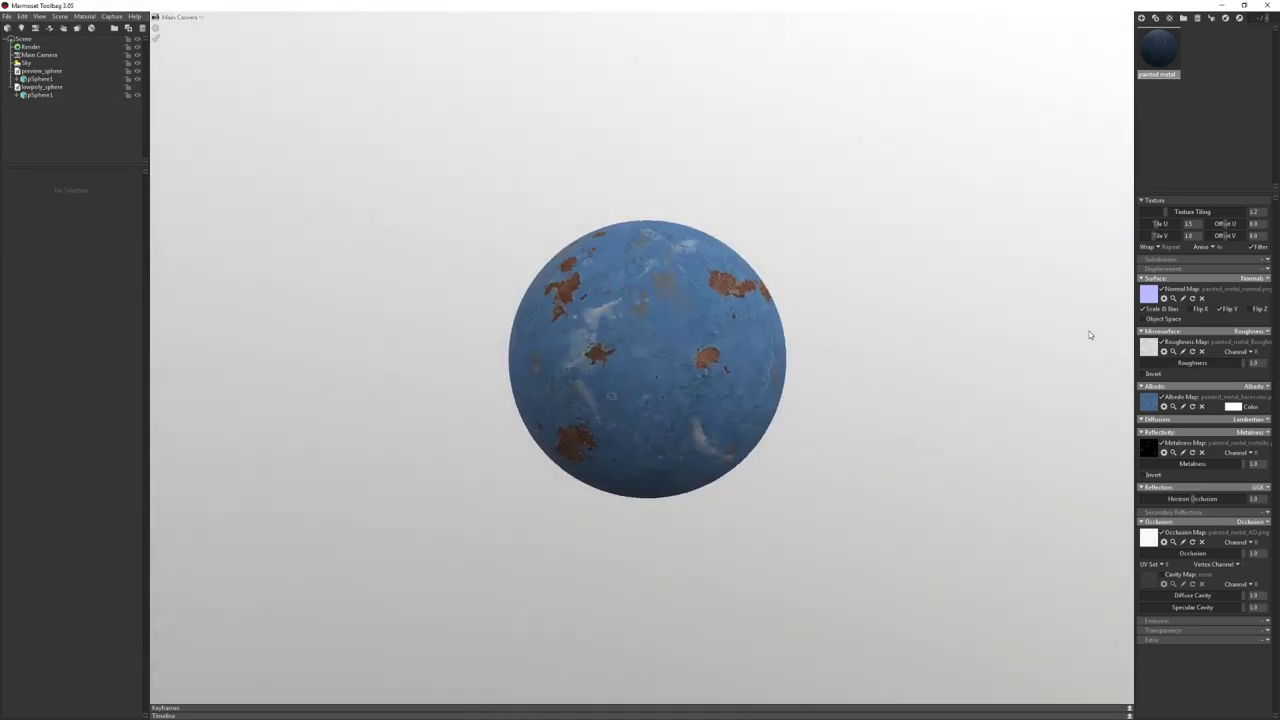
# Pick an anisotropic filtering level from the Aniso dropdown and orbit to view the filtered texture
pyautogui.click(1218, 248)
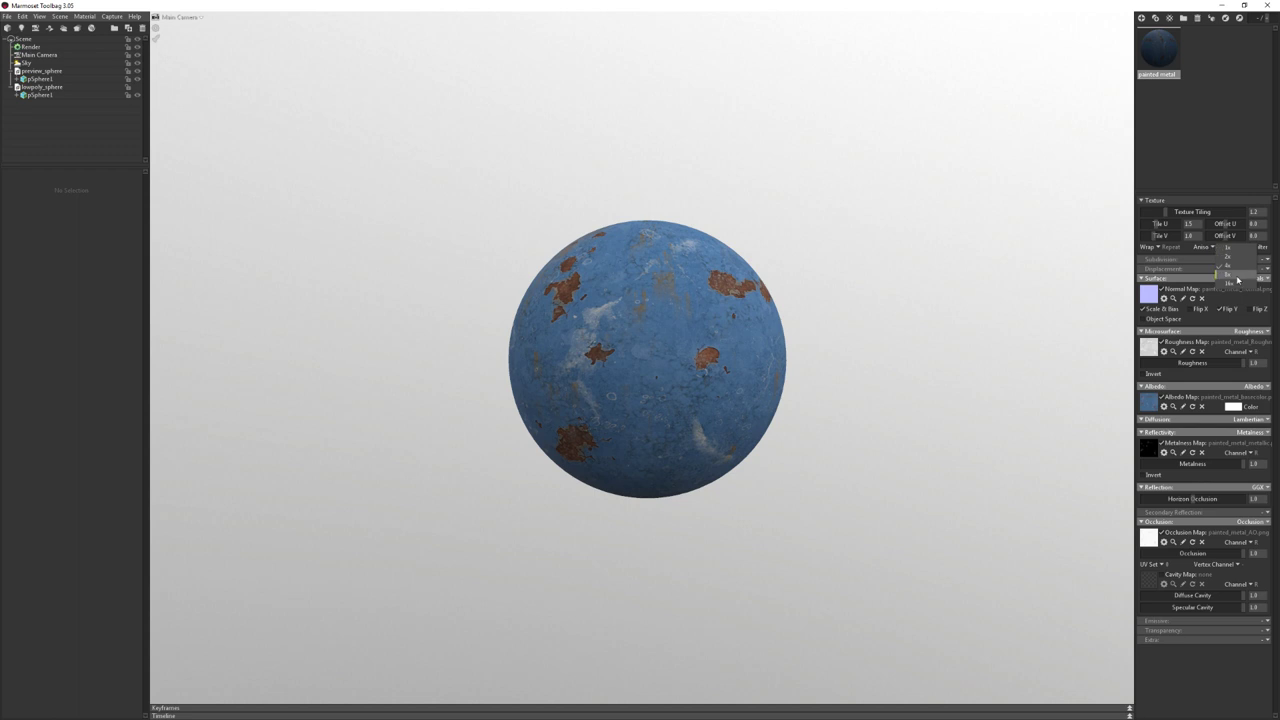
pyautogui.click(1236, 281)
pyautogui.scroll(5, 955, 408)
pyautogui.scroll(3, 955, 408)
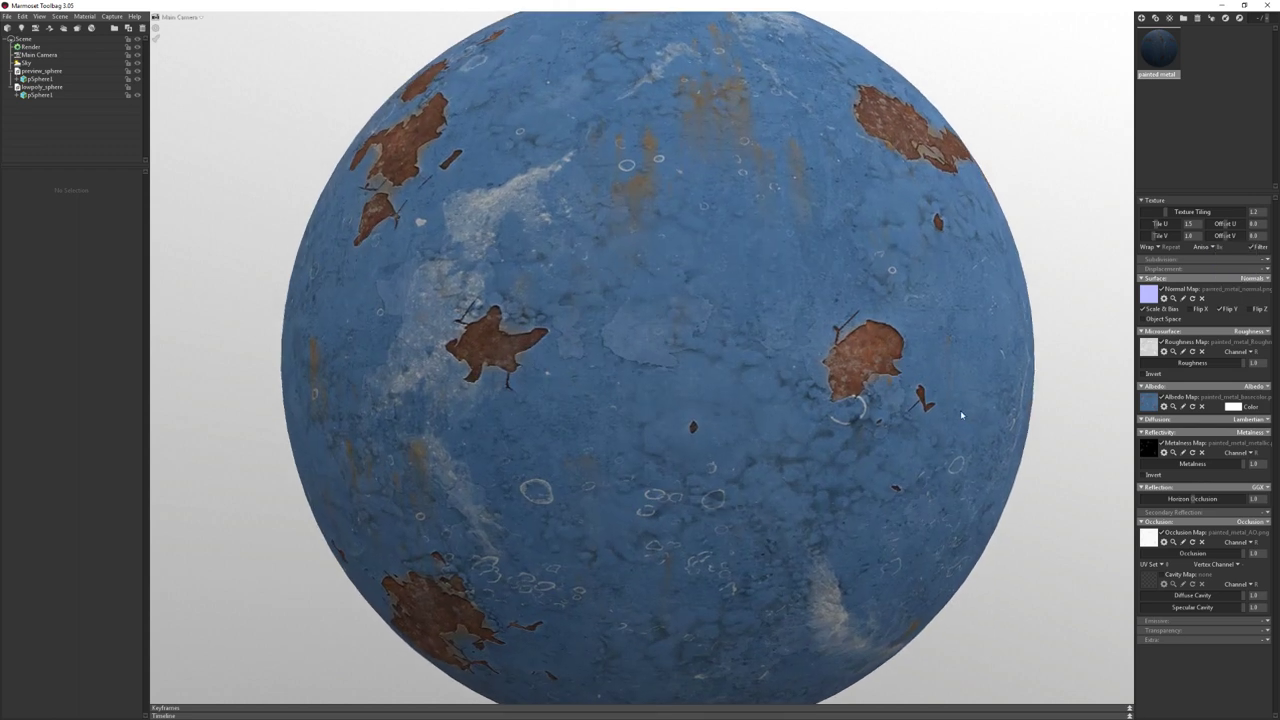
pyautogui.click(1210, 247)
pyautogui.click(1227, 268)
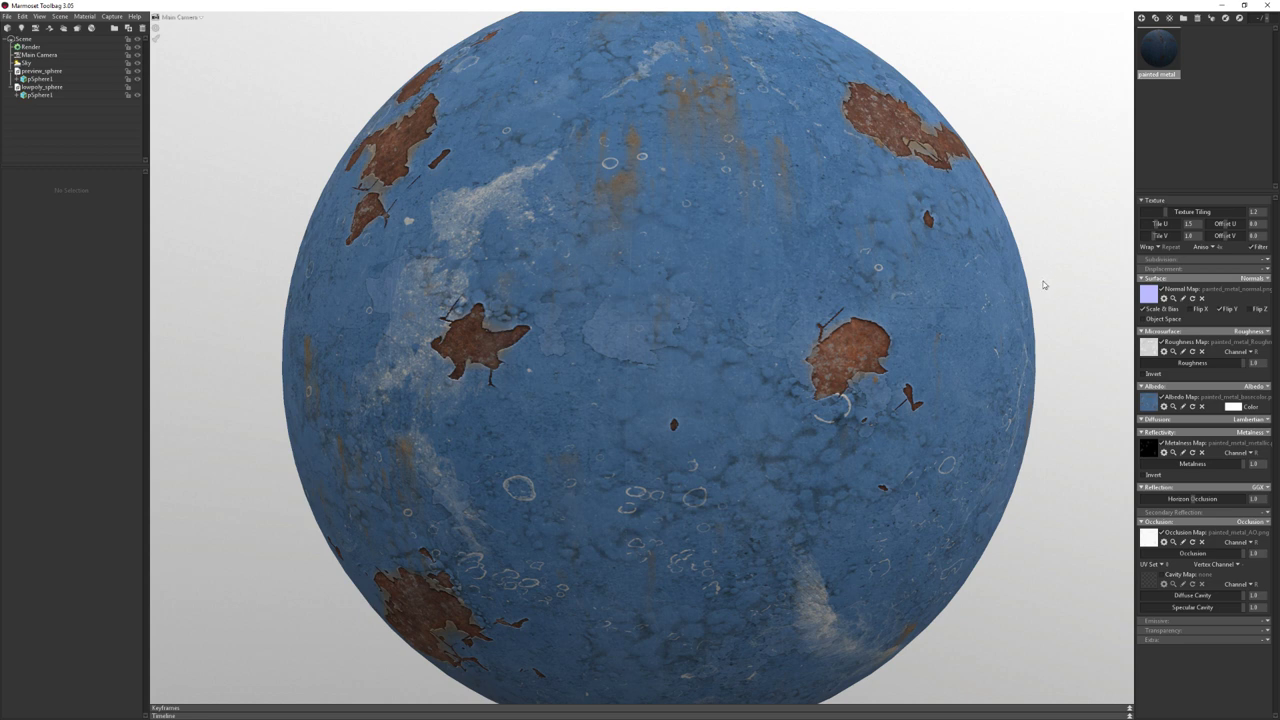
pyautogui.scroll(-5, 981, 266)
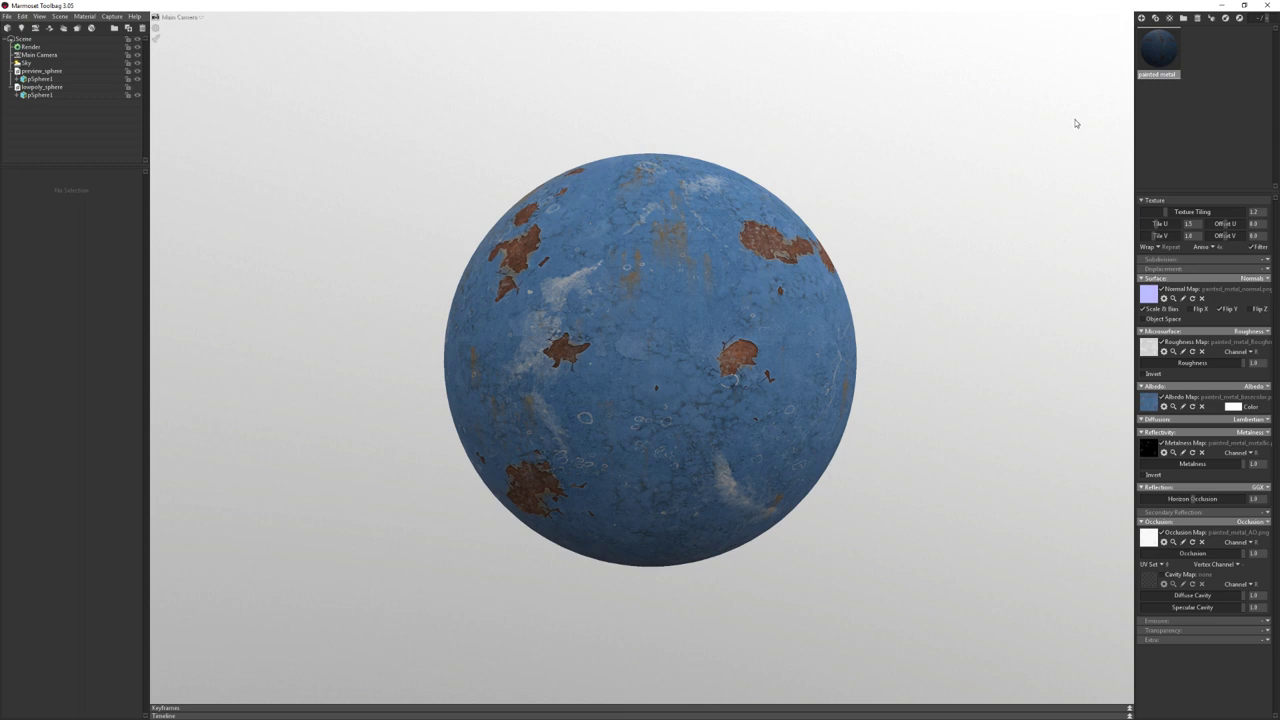
pyautogui.moveTo(852, 164); pyautogui.dragTo(1002, 172)
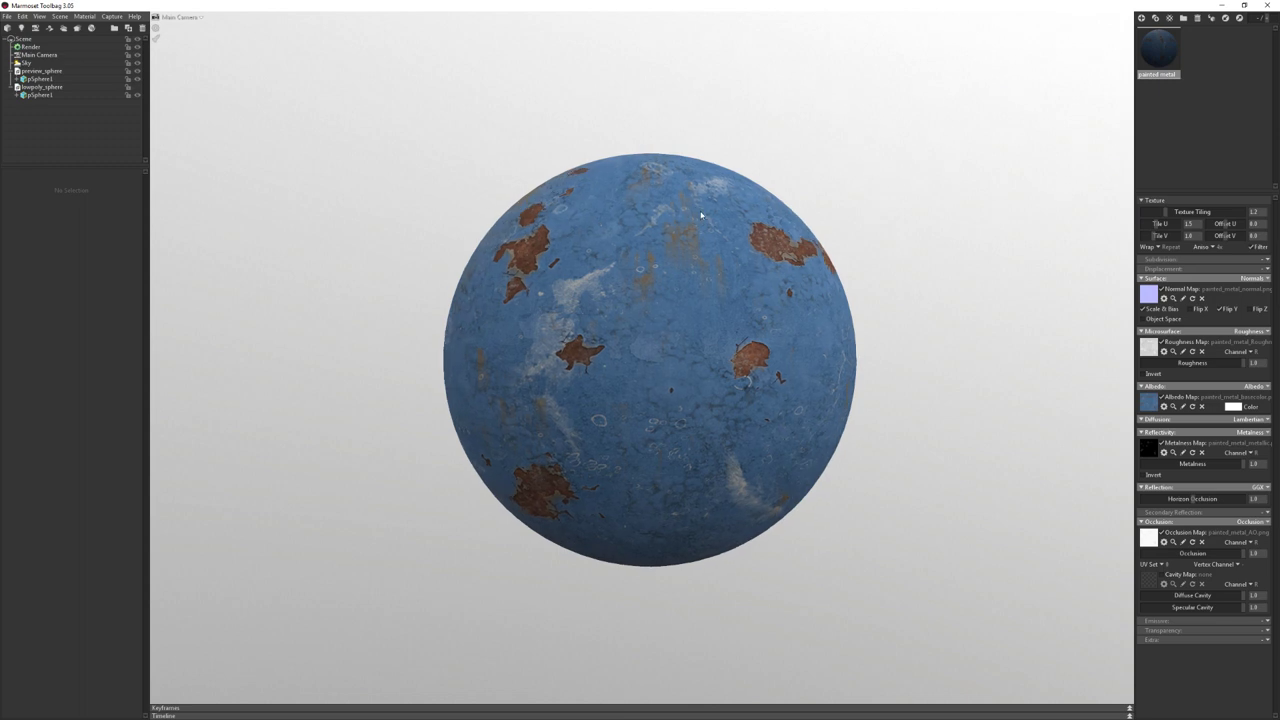
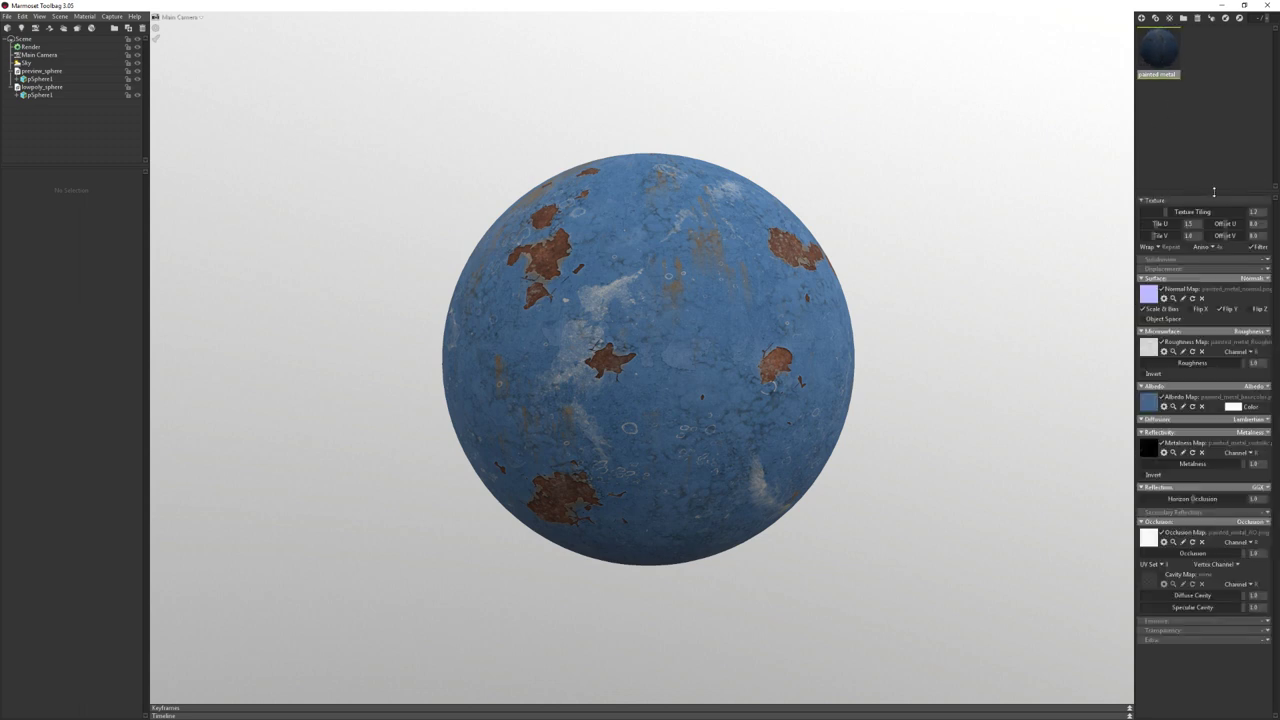
# Delete the unused Default material, keeping the painted metal material
pyautogui.rightClick(1160, 60)
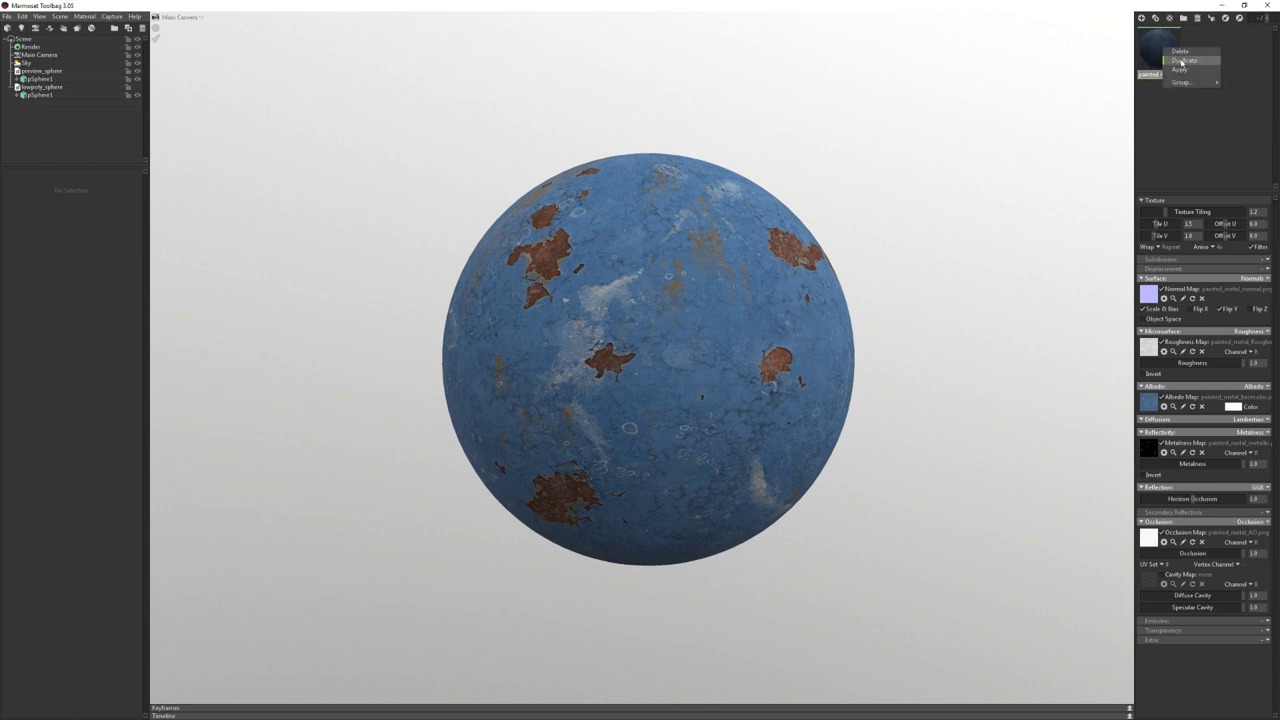
pyautogui.click(1180, 51)
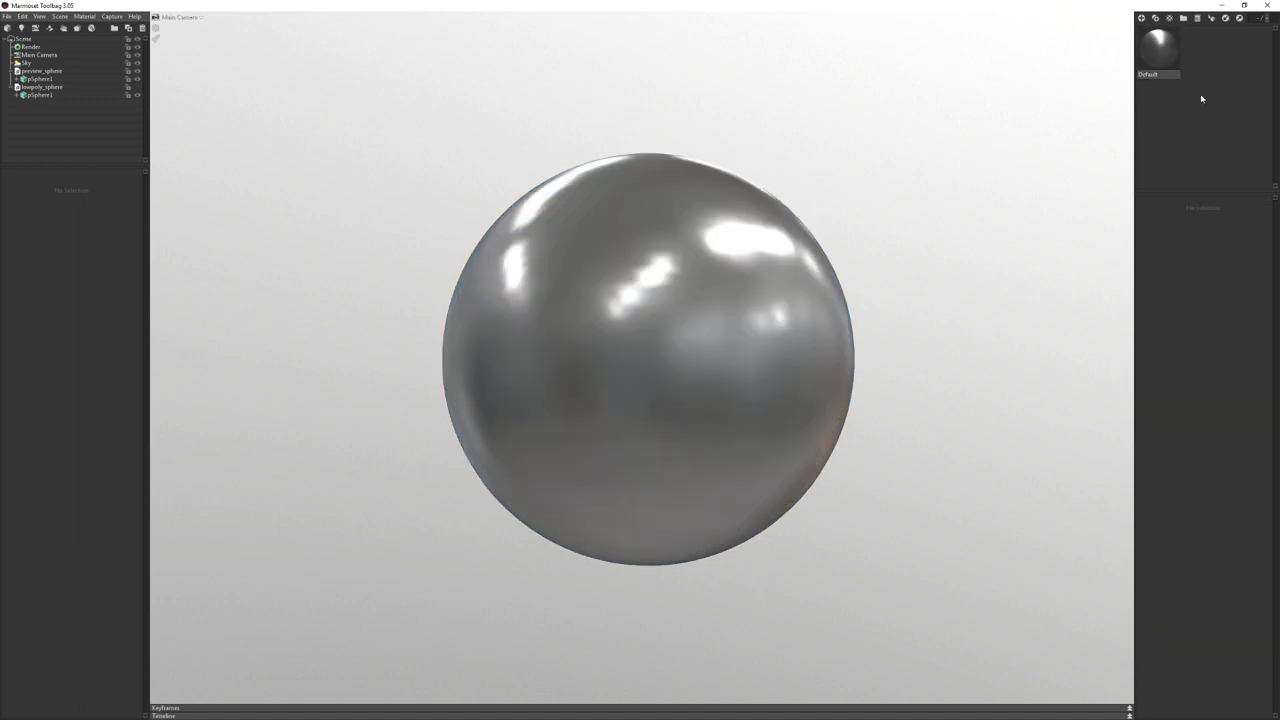
pyautogui.hotkey('ctrl', 'z')
pyautogui.click(1157, 45)
pyautogui.rightClick(1153, 60)
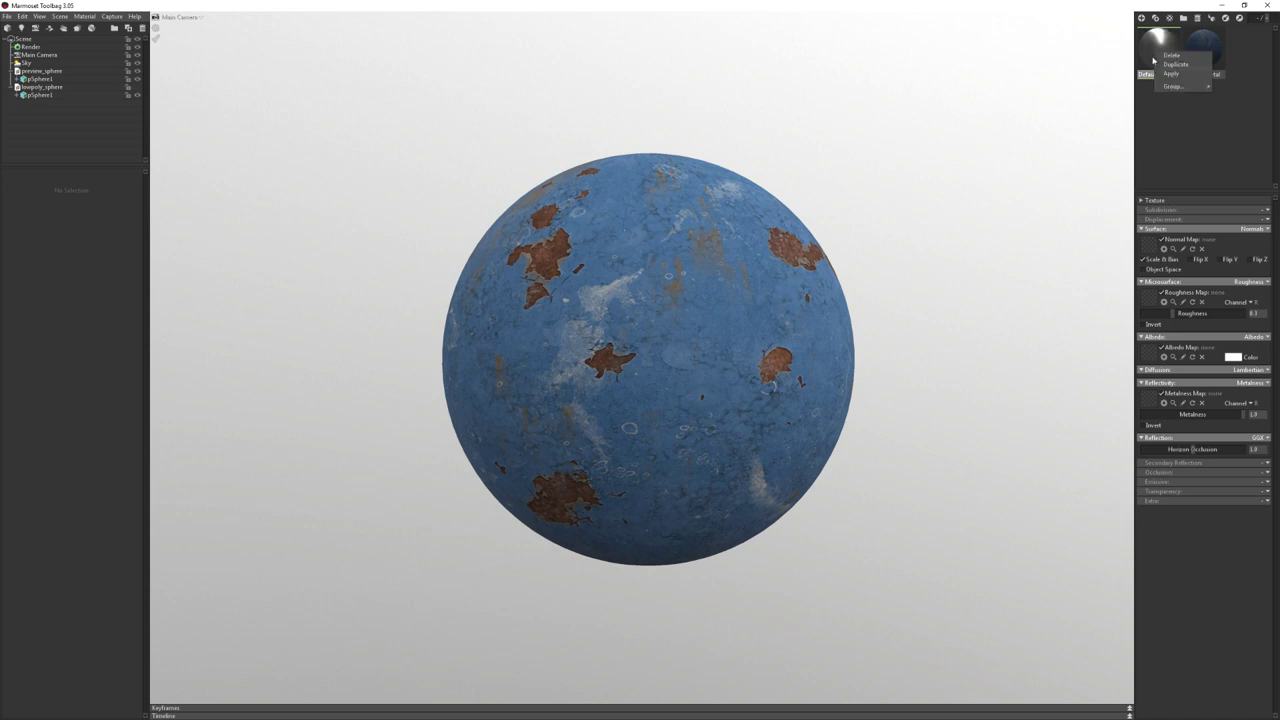
pyautogui.click(1204, 169)
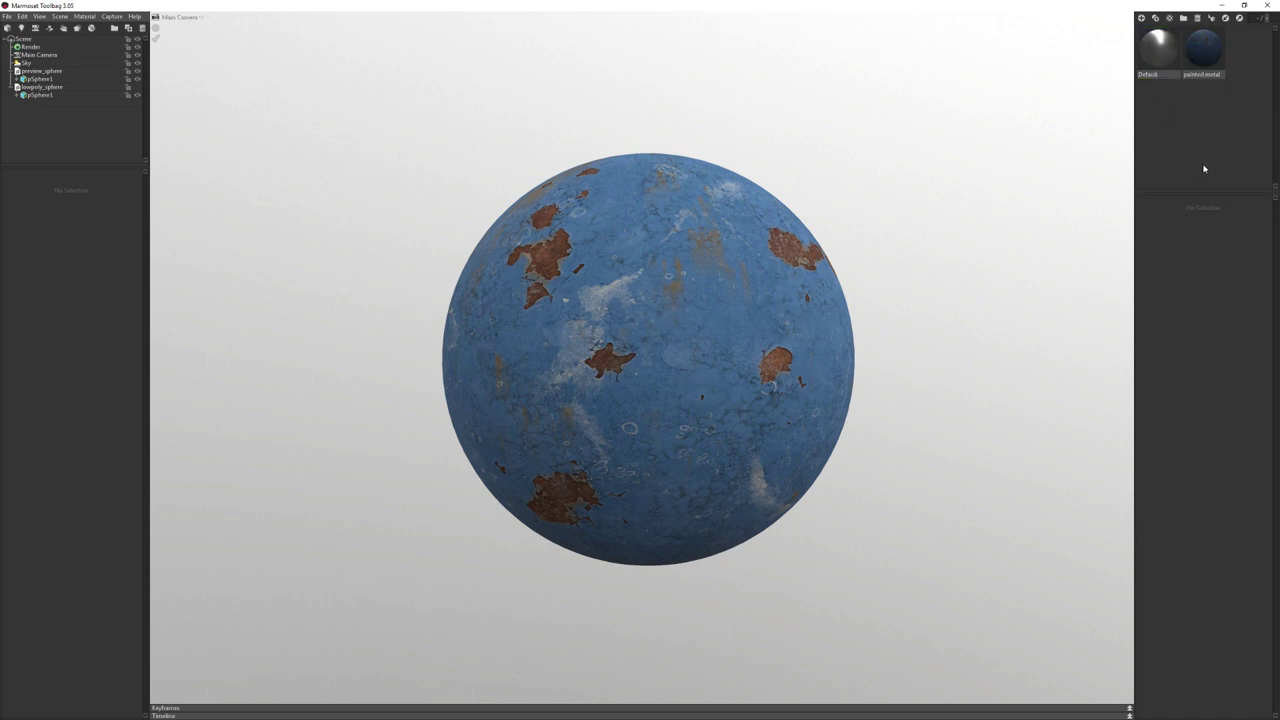
pyautogui.click(1157, 45)
pyautogui.press('Delete')
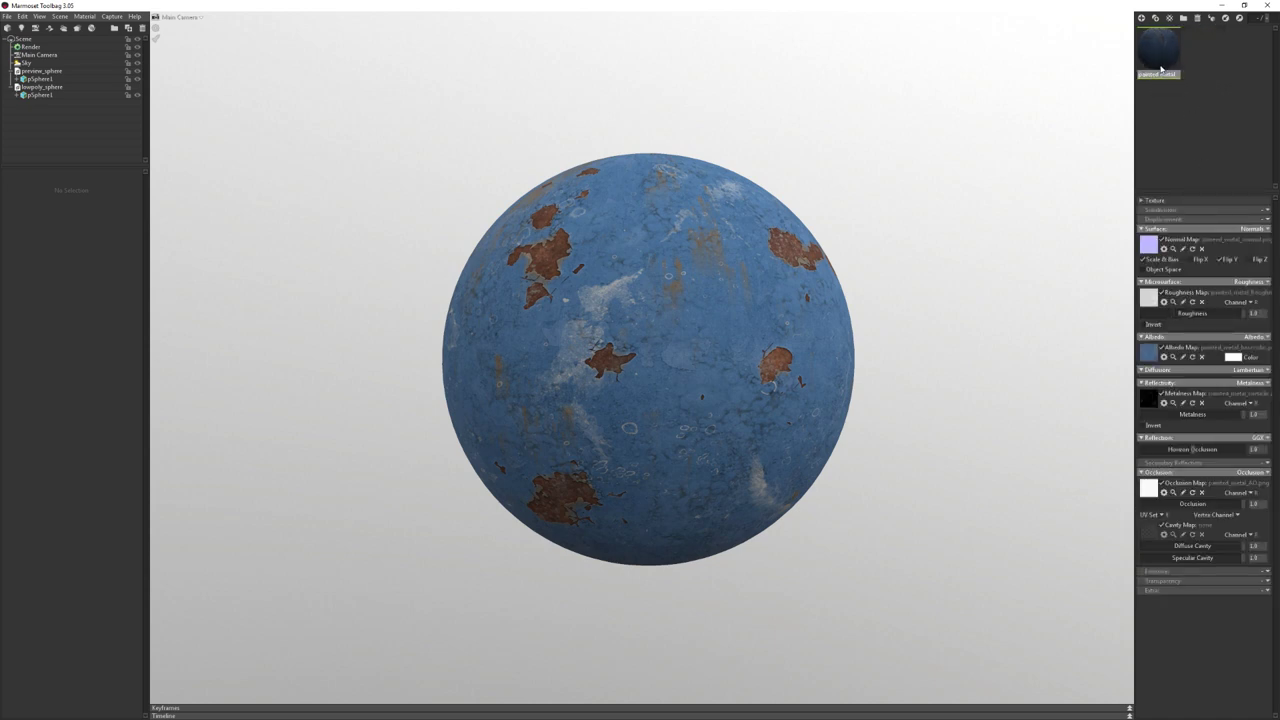
# Duplicate the painted metal material and rename the copy 'brick'
pyautogui.rightClick(1161, 68)
pyautogui.click(1190, 75)
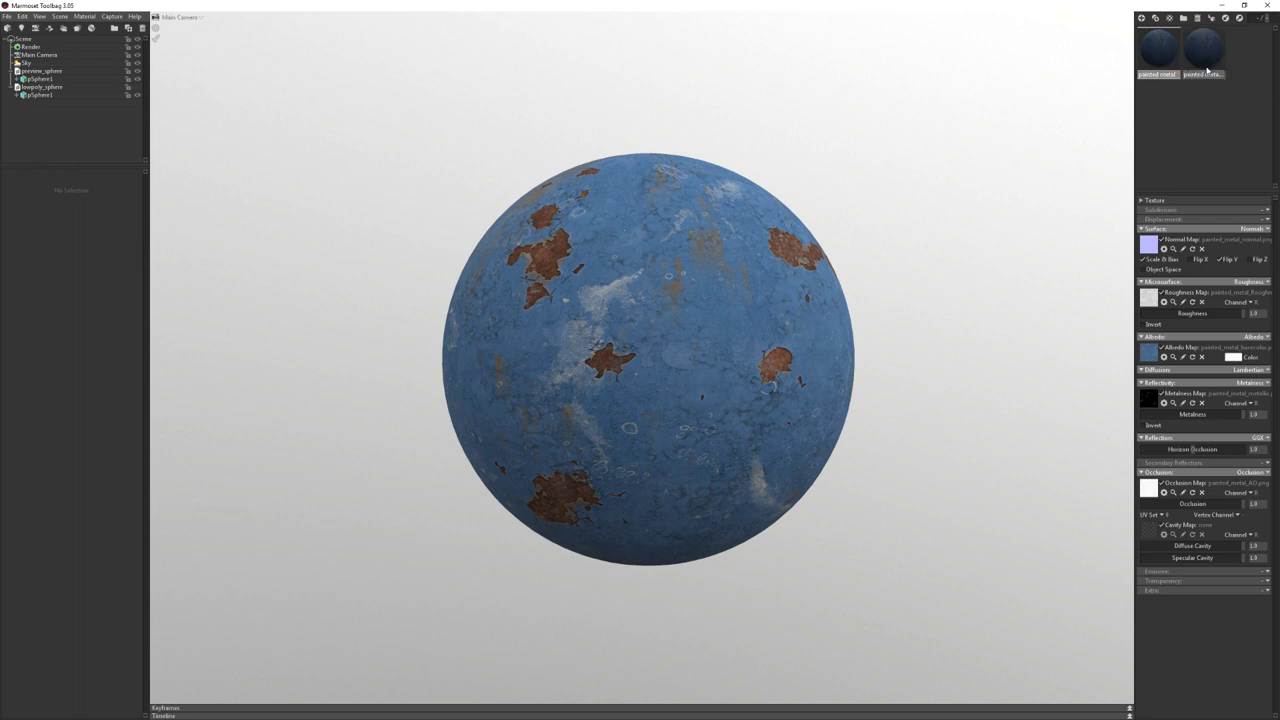
pyautogui.click(1207, 70)
pyautogui.doubleClick(1205, 76)
pyautogui.write('n')
pyautogui.press('Return')
pyautogui.hotkey('alt', 'Tab')
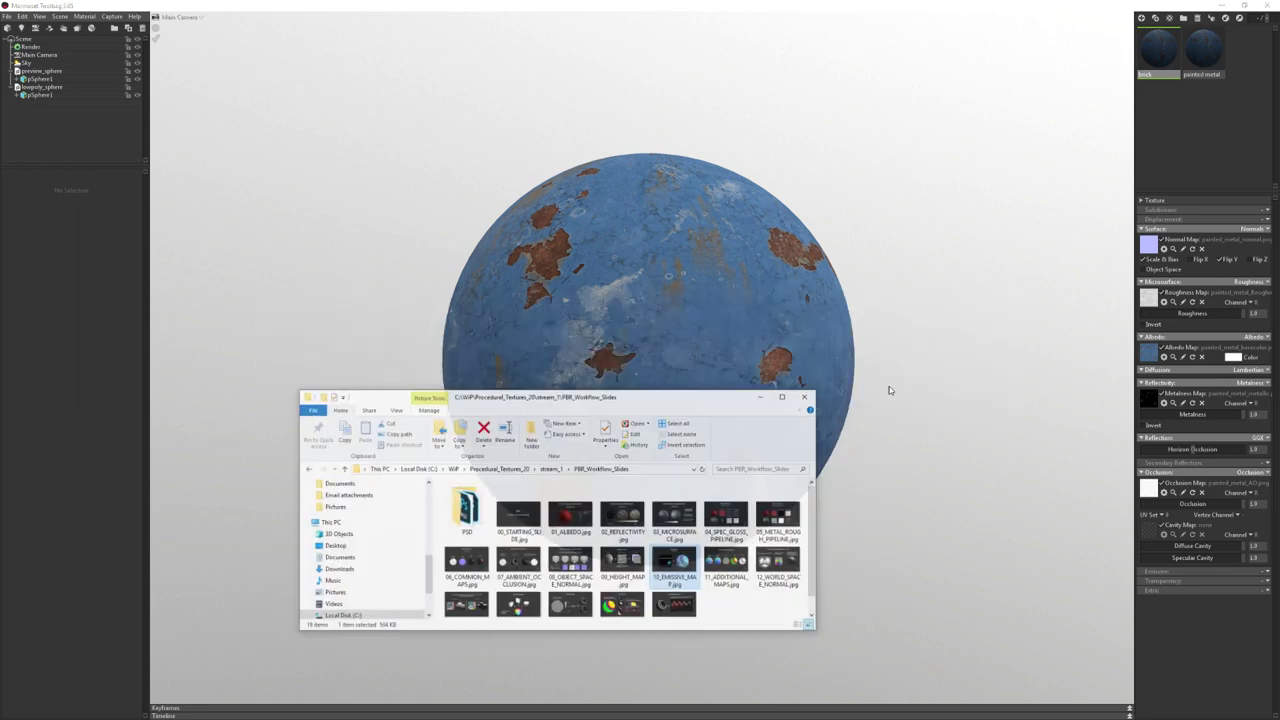
# Browse File Explorer to Procedural_Textures_20\stream_2\marmoset
pyautogui.click(518, 457)
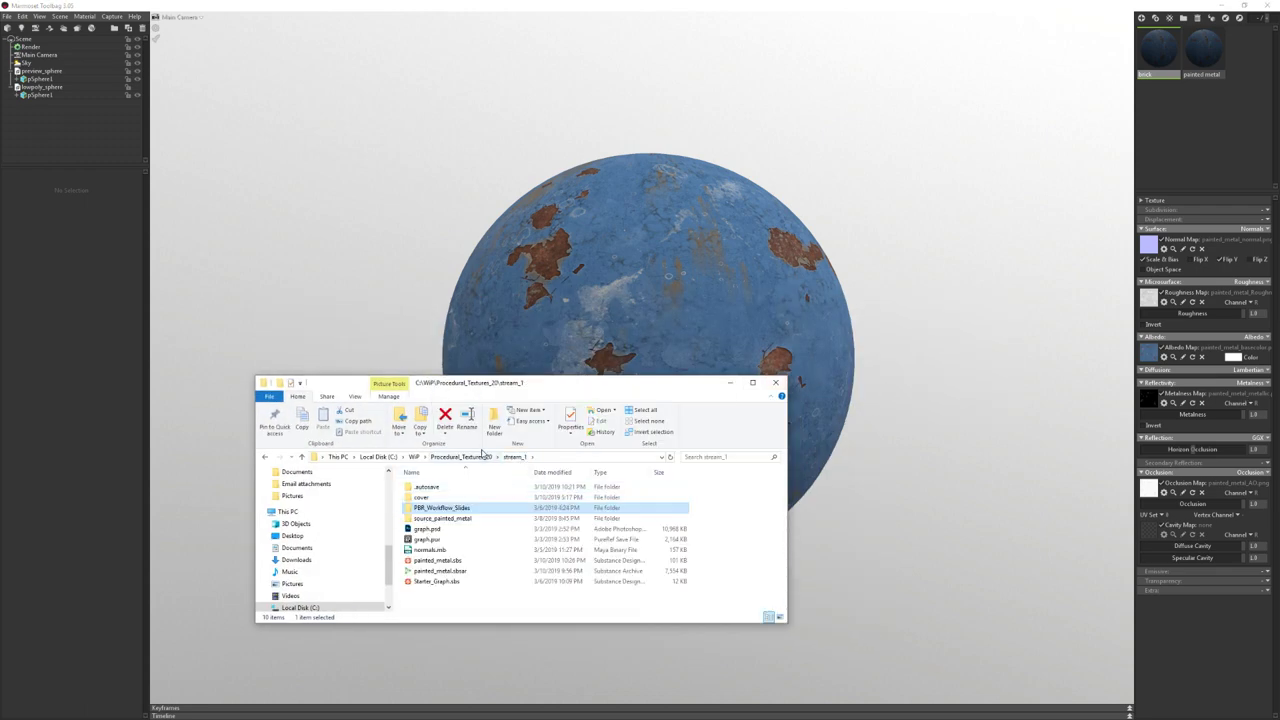
pyautogui.click(483, 456)
pyautogui.doubleClick(539, 500)
pyautogui.click(464, 486)
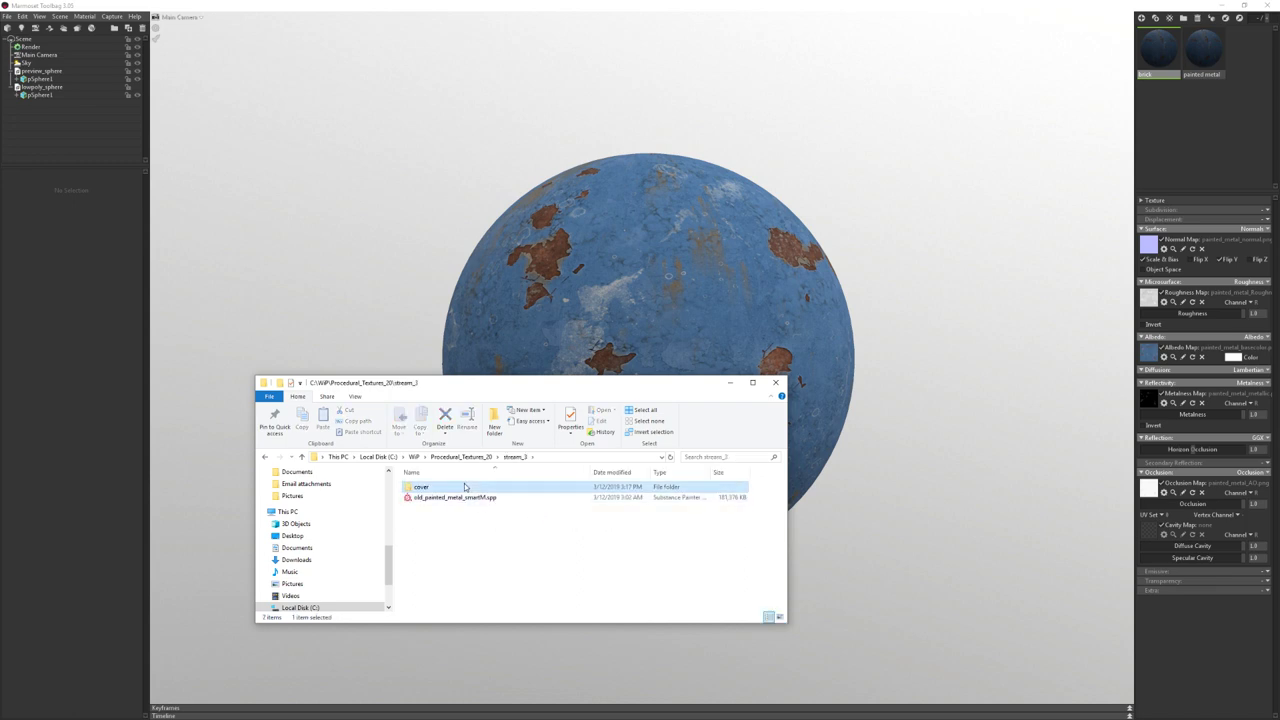
pyautogui.click(461, 456)
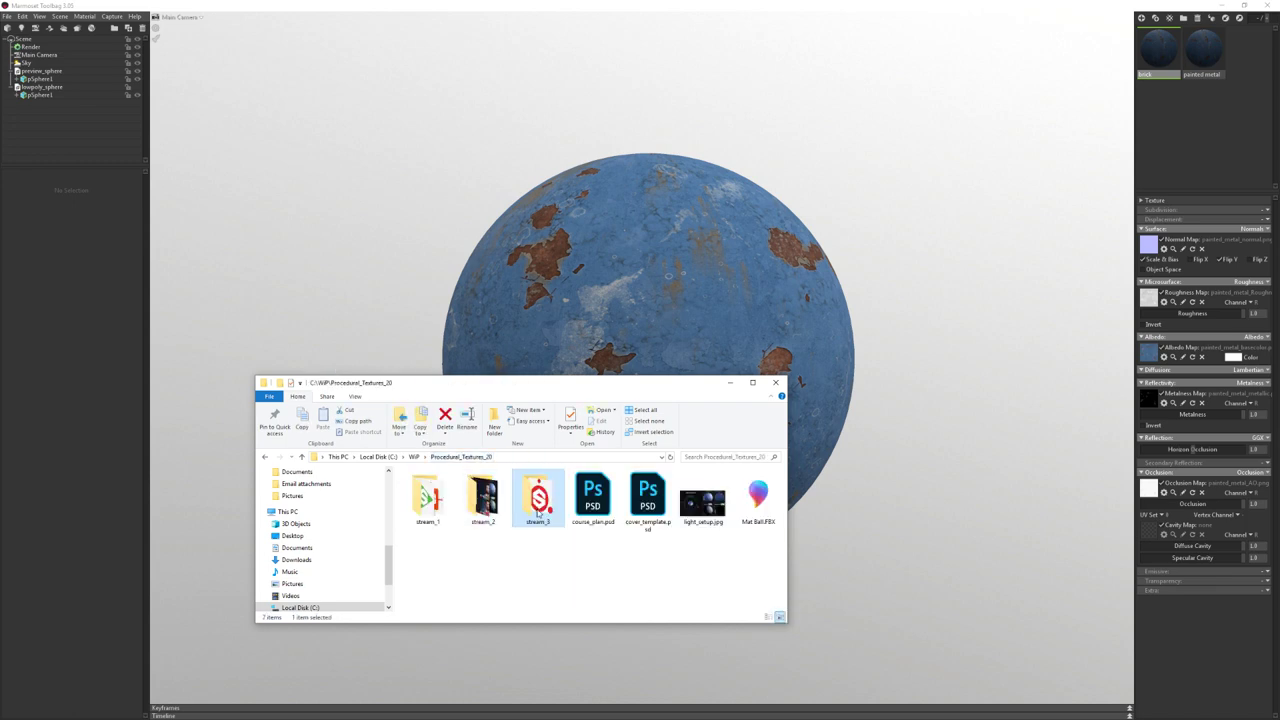
pyautogui.doubleClick(484, 500)
pyautogui.doubleClick(440, 503)
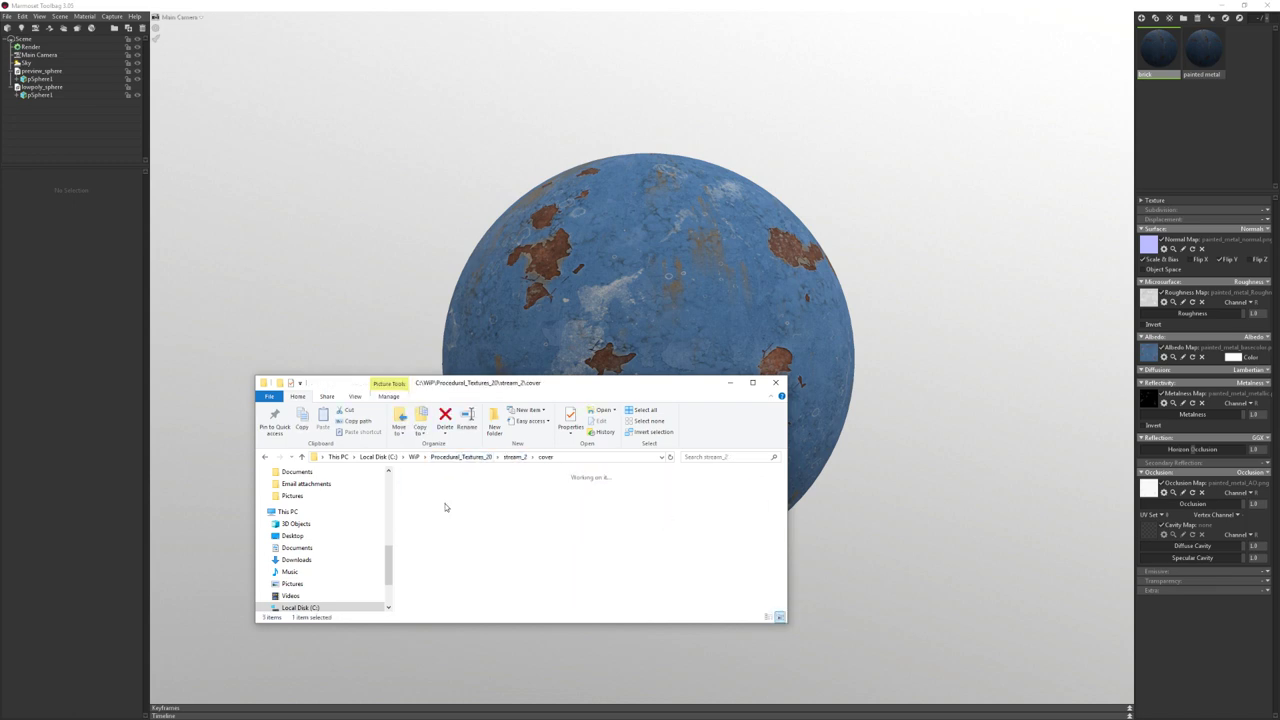
pyautogui.click(515, 456)
pyautogui.doubleClick(486, 495)
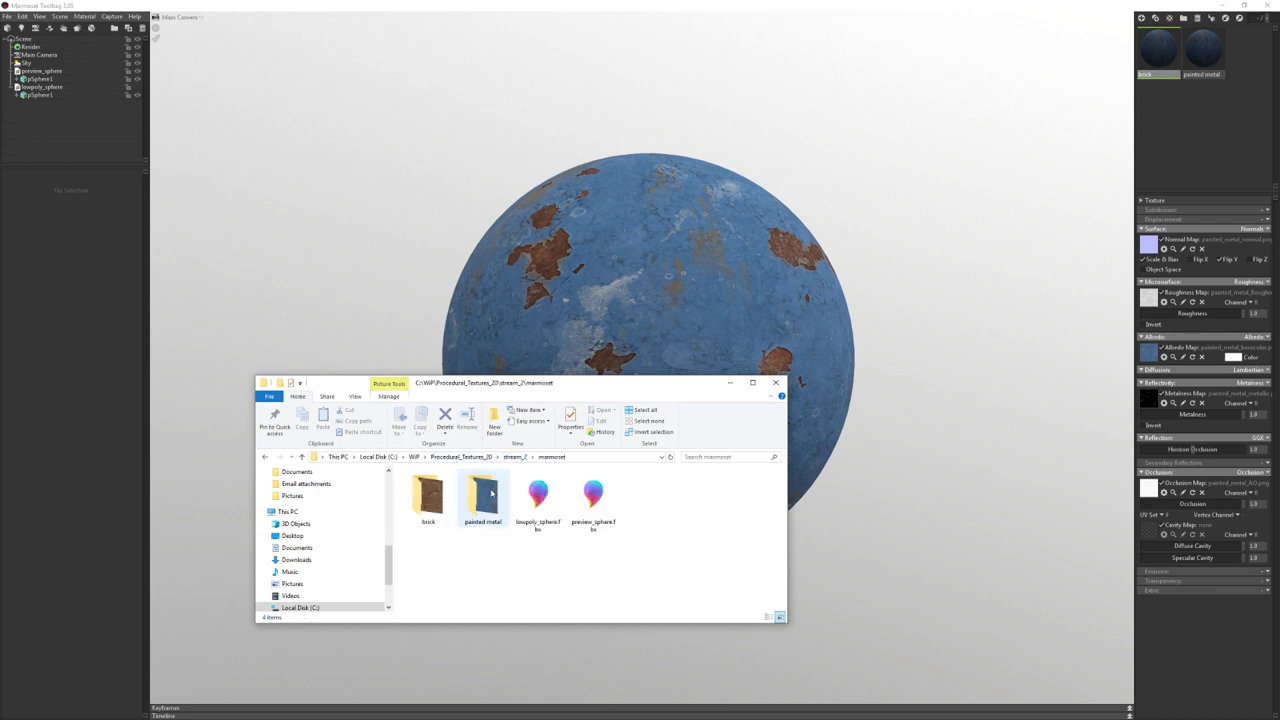
# Preview brick_AO_Roughness_Metallic.png in the brick folder, then select the brick material
pyautogui.doubleClick(486, 495)
pyautogui.click(551, 456)
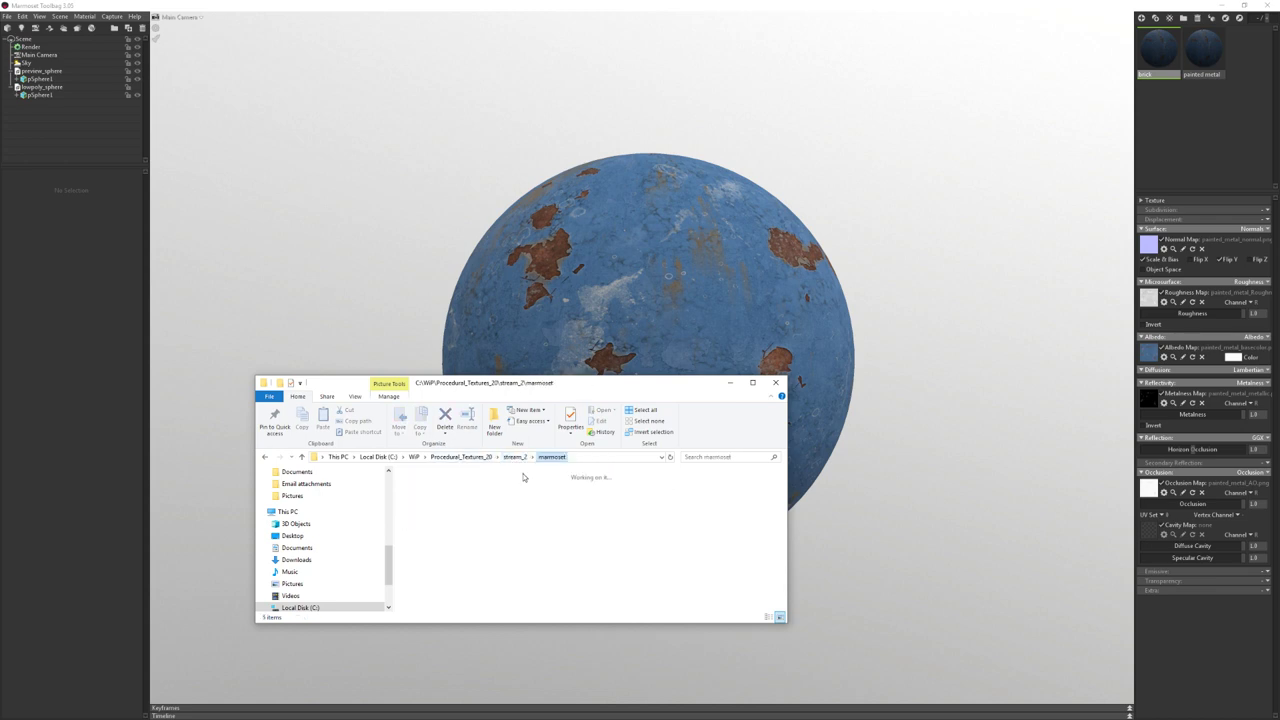
pyautogui.doubleClick(428, 497)
pyautogui.click(428, 497)
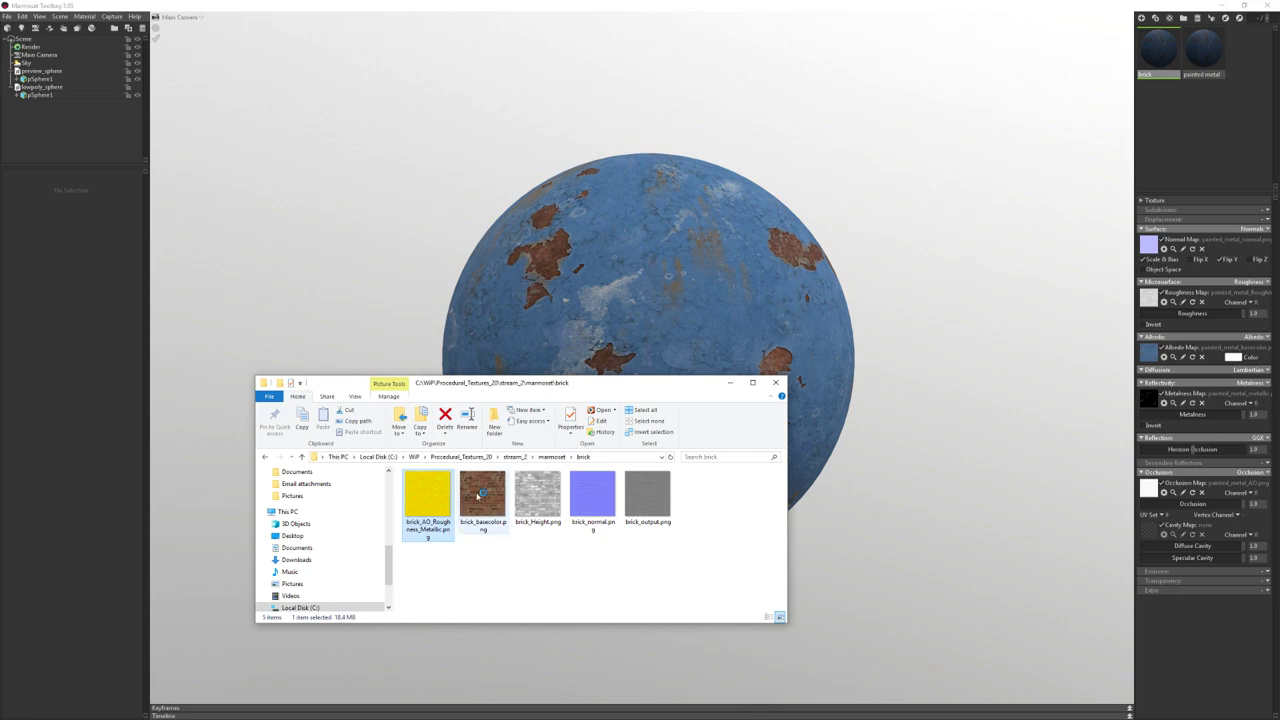
pyautogui.press('Return')
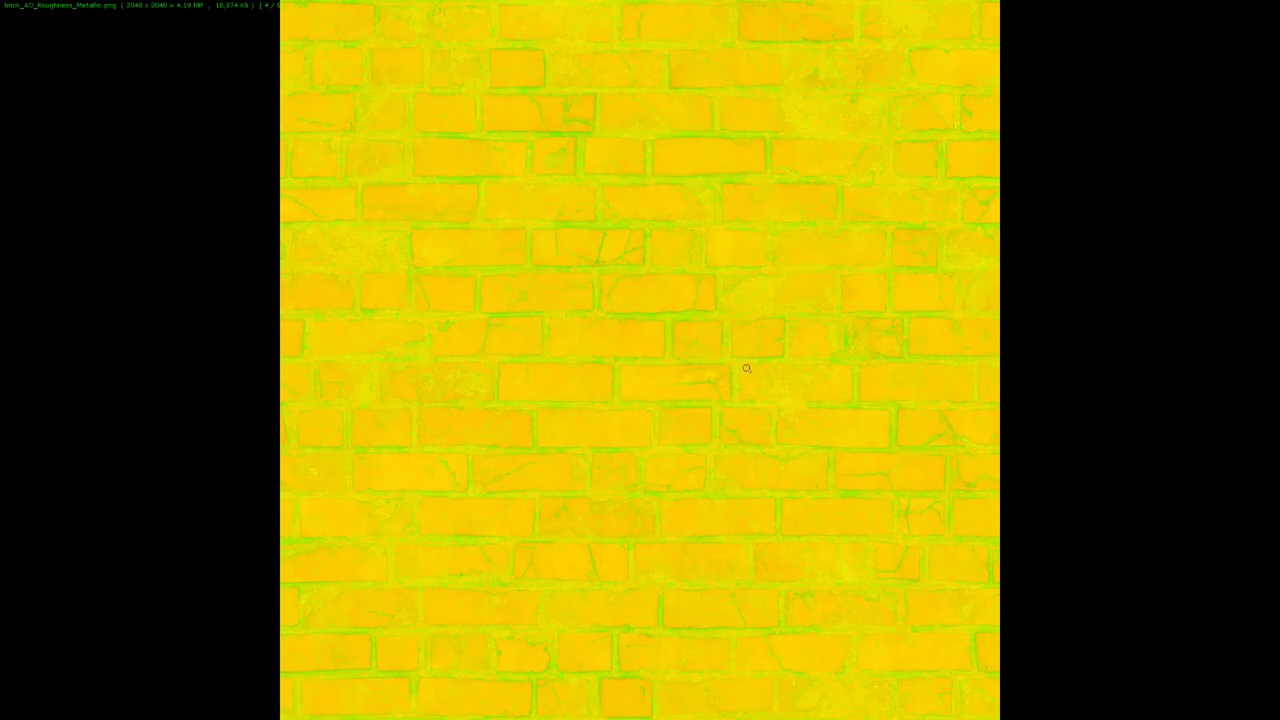
pyautogui.press('Escape')
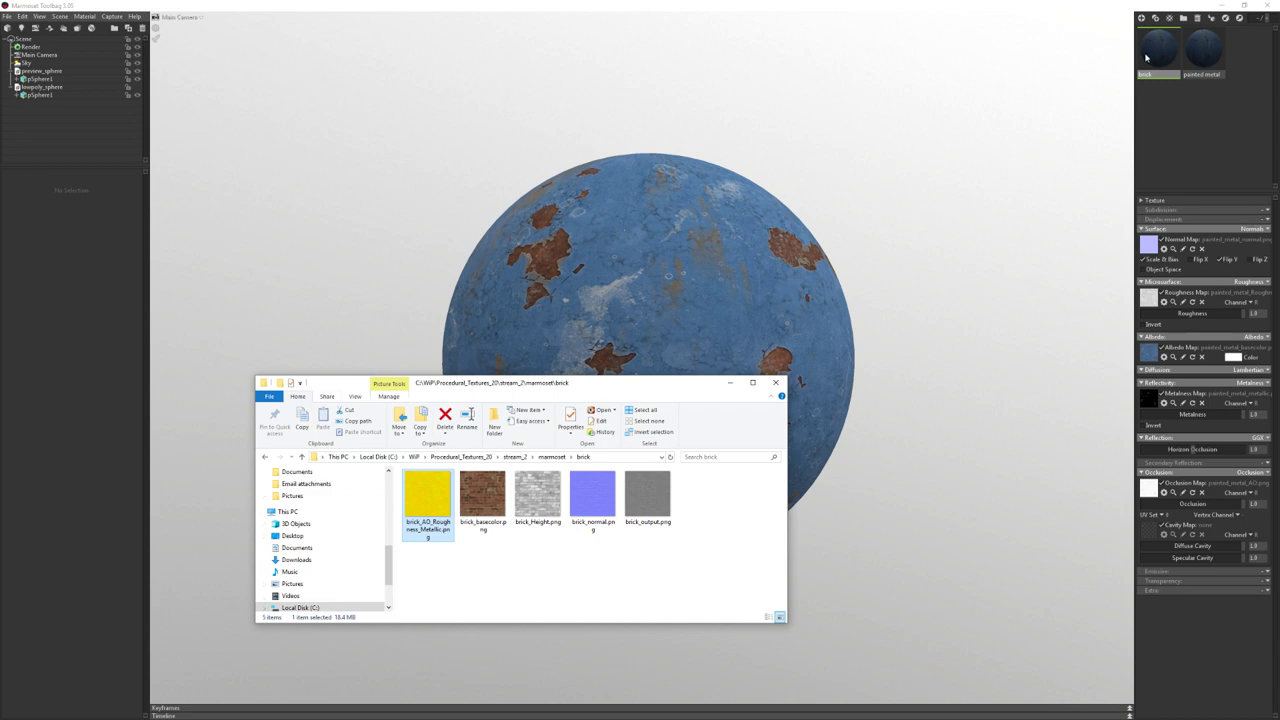
pyautogui.click(1146, 57)
# Assign brick_basecolor.png as albedo and brick_normal.png as normal map, and apply brick to the sphere
pyautogui.hotkey('alt', 'Tab')
pyautogui.moveTo(531, 580)
pyautogui.mouseDown()
pyautogui.moveTo(480, 560)
pyautogui.moveTo(485, 500)
pyautogui.mouseUp()
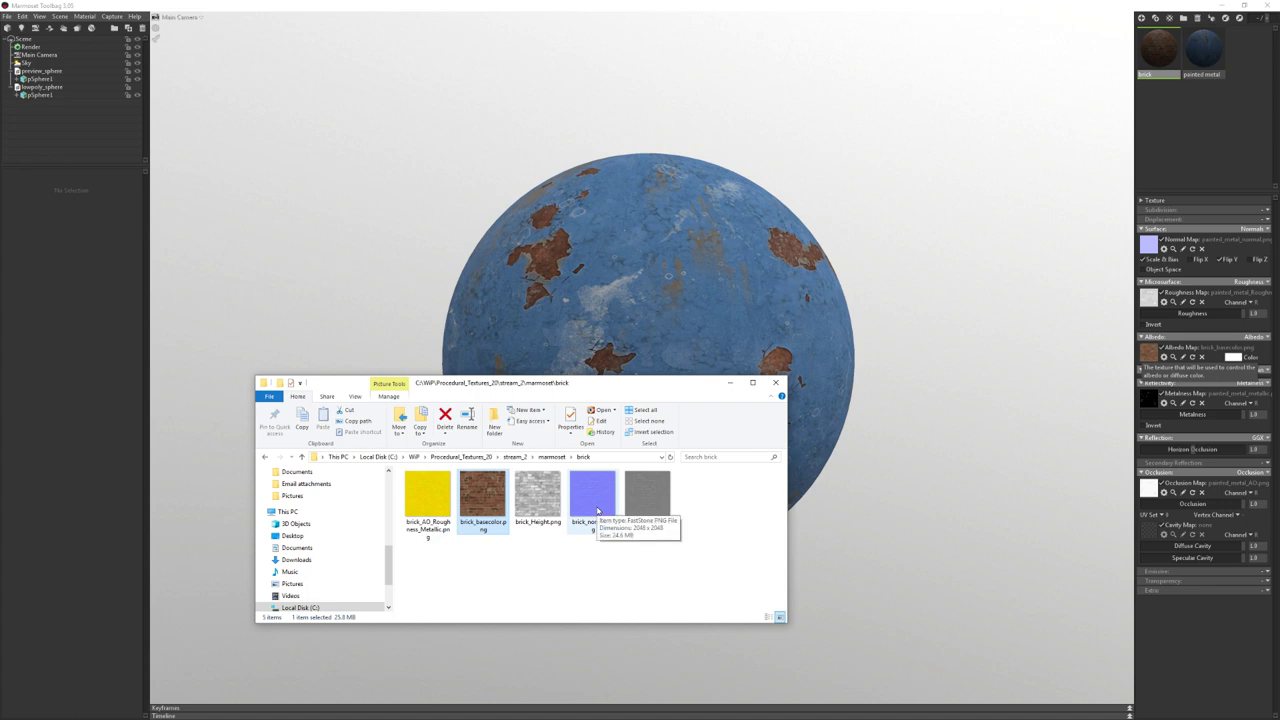
pyautogui.moveTo(597, 511); pyautogui.dragTo(1146, 252)
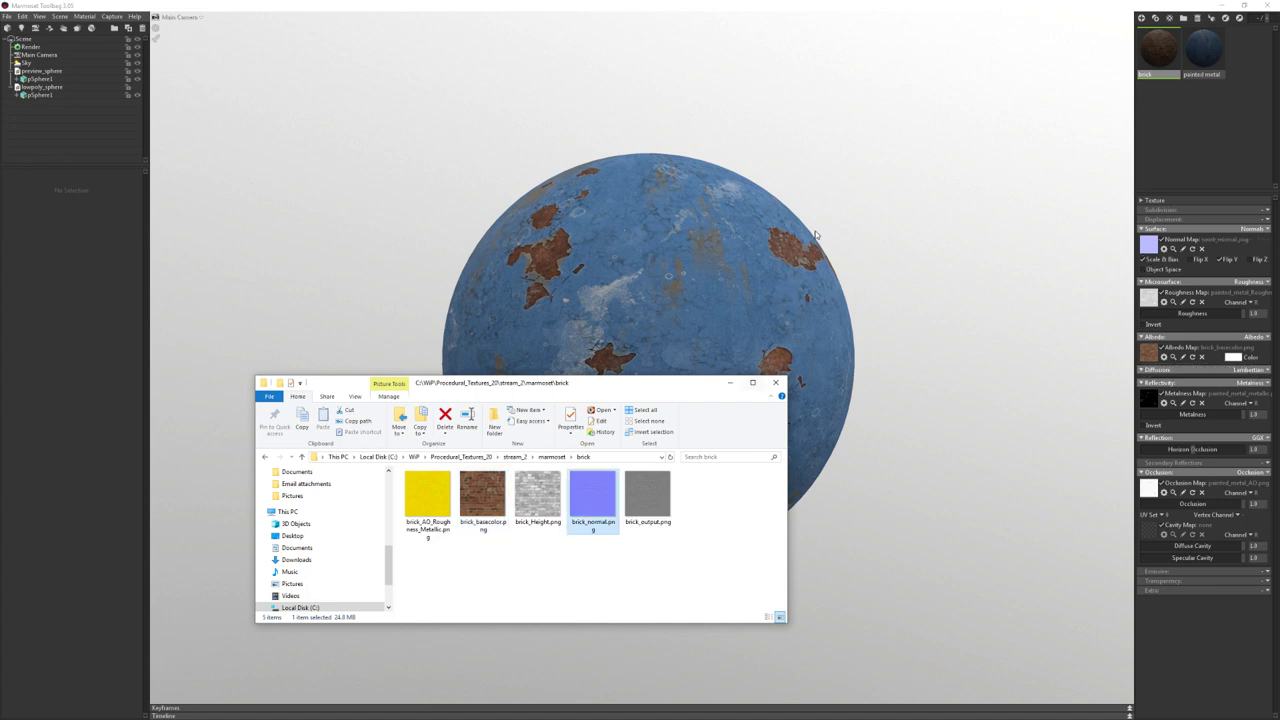
pyautogui.moveTo(1175, 36); pyautogui.dragTo(651, 182)
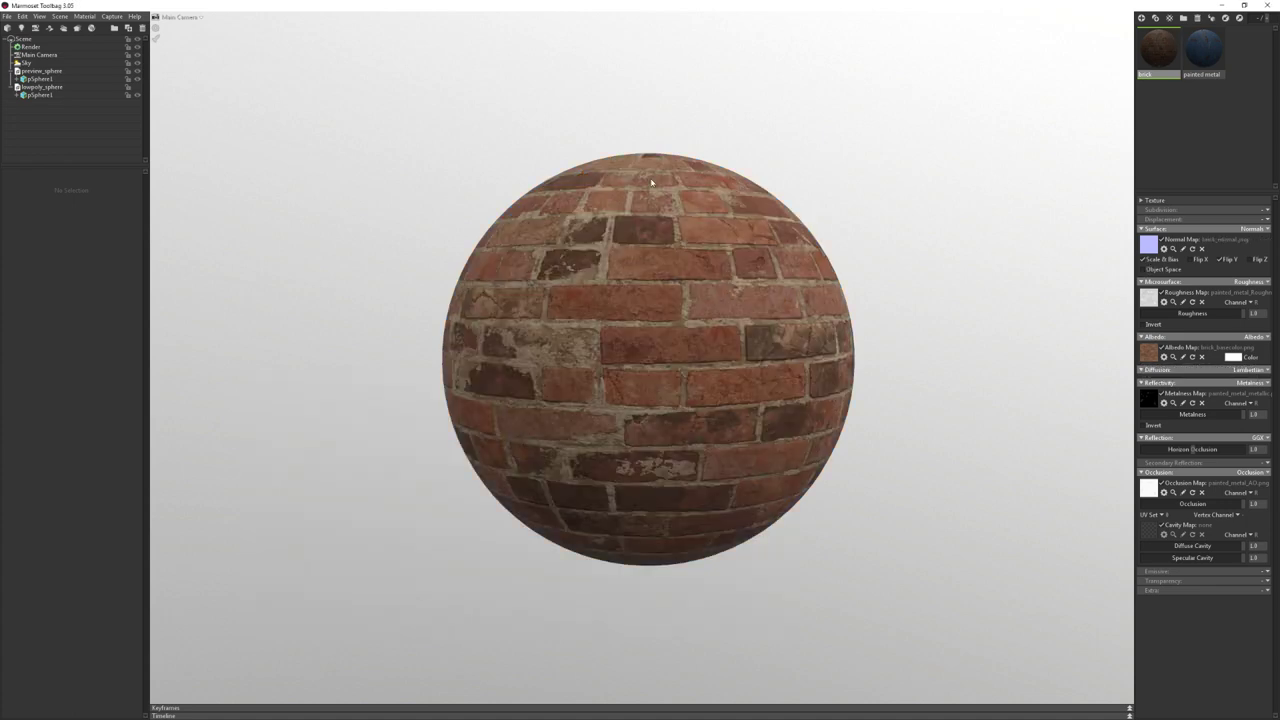
# Bring the brick texture folder back, reposition it and clear the file selection
pyautogui.hotkey('alt', 'Tab')
pyautogui.moveTo(646, 386); pyautogui.dragTo(676, 399)
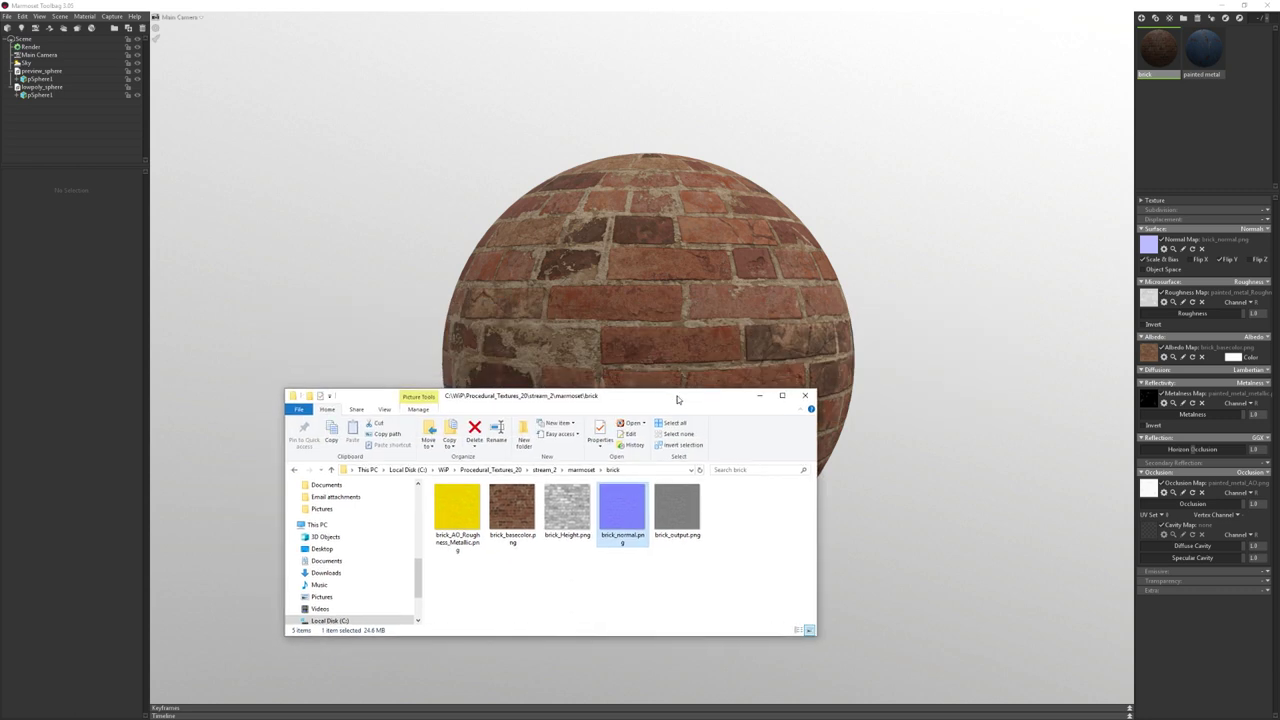
pyautogui.click(581, 589)
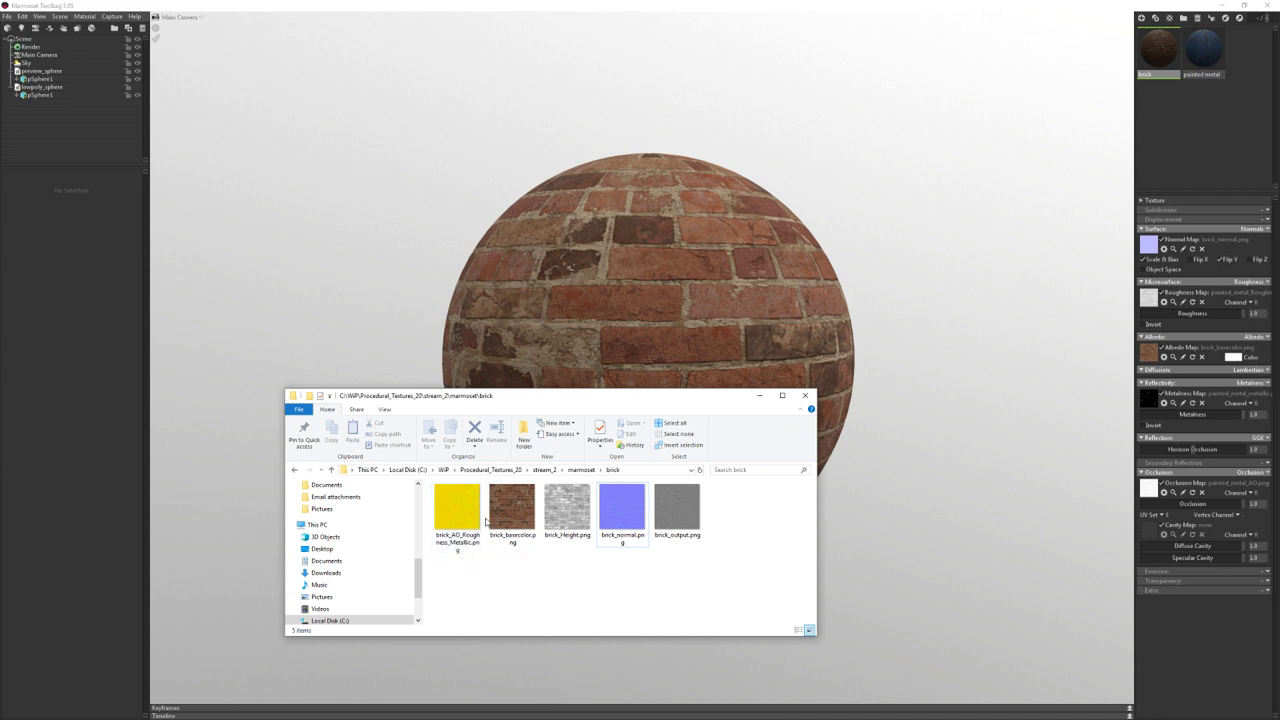
# Load brick_AO_Roughness_Metallic.png into the roughness and occlusion slots, reading roughness from channel G
pyautogui.click(460, 525)
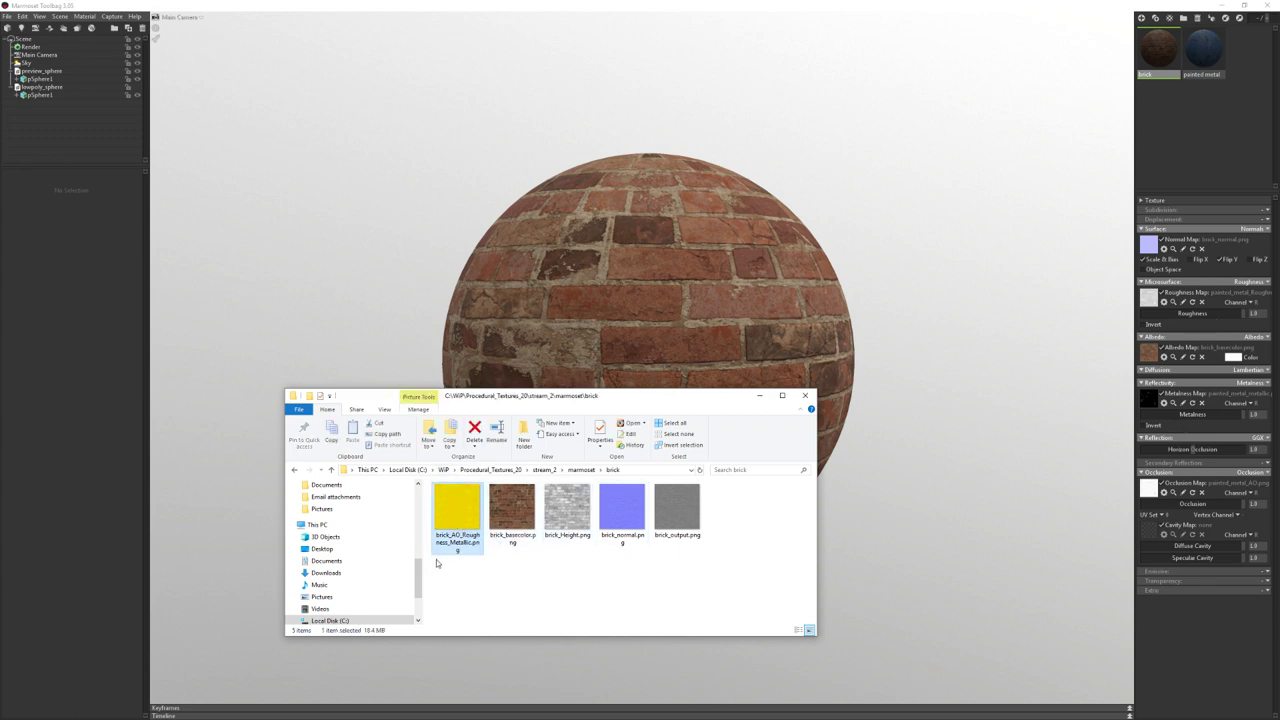
pyautogui.moveTo(450, 524)
pyautogui.mouseDown()
pyautogui.moveTo(1216, 362)
pyautogui.moveTo(480, 508)
pyautogui.mouseUp()
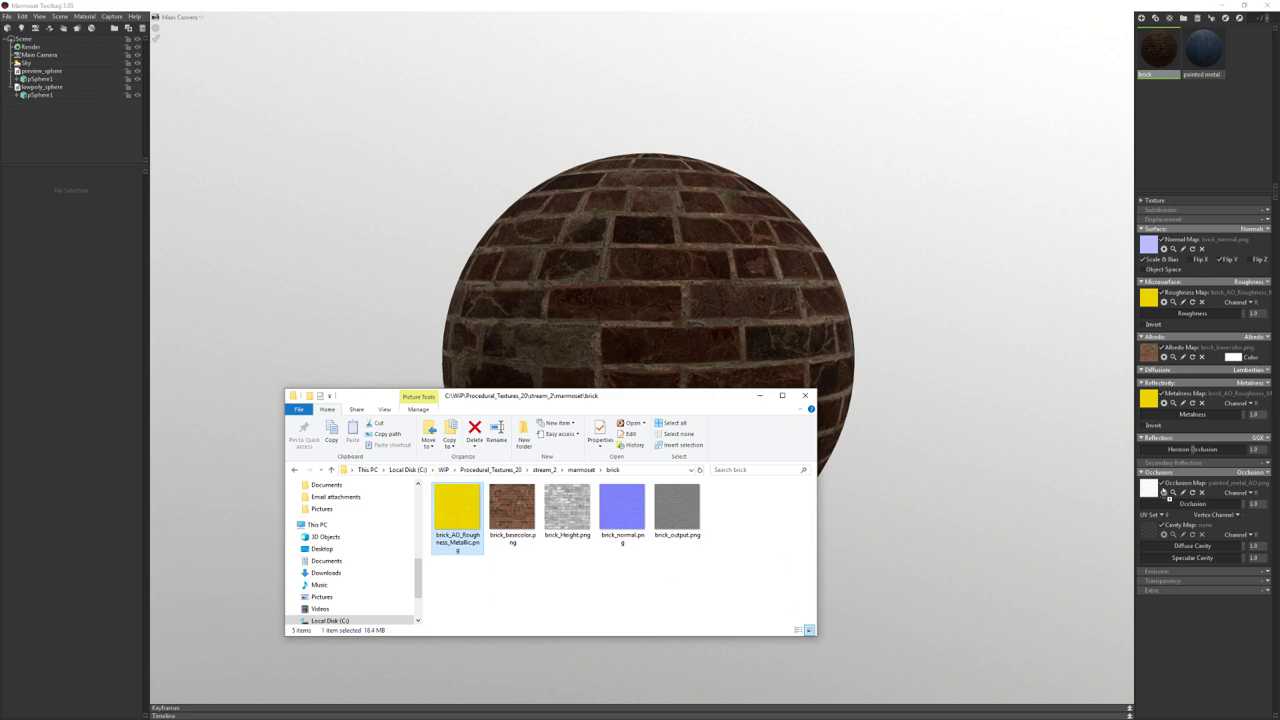
pyautogui.moveTo(465, 511); pyautogui.dragTo(1152, 490)
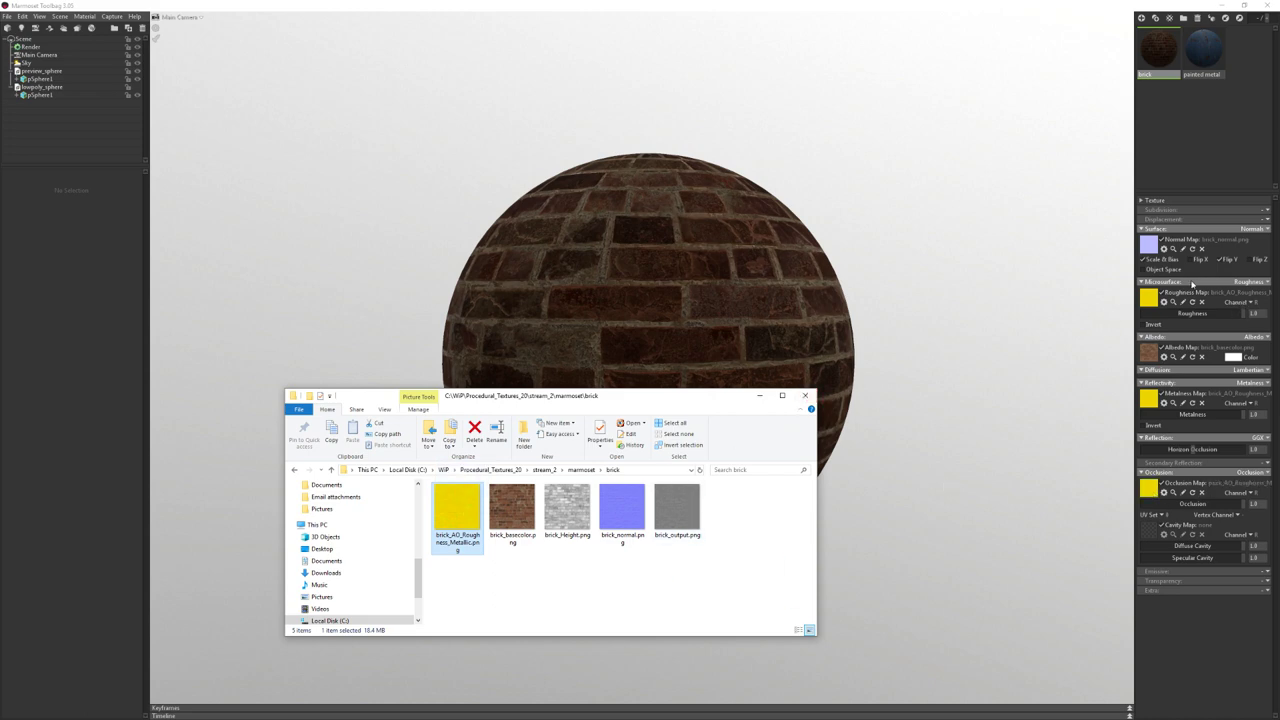
pyautogui.click(1250, 303)
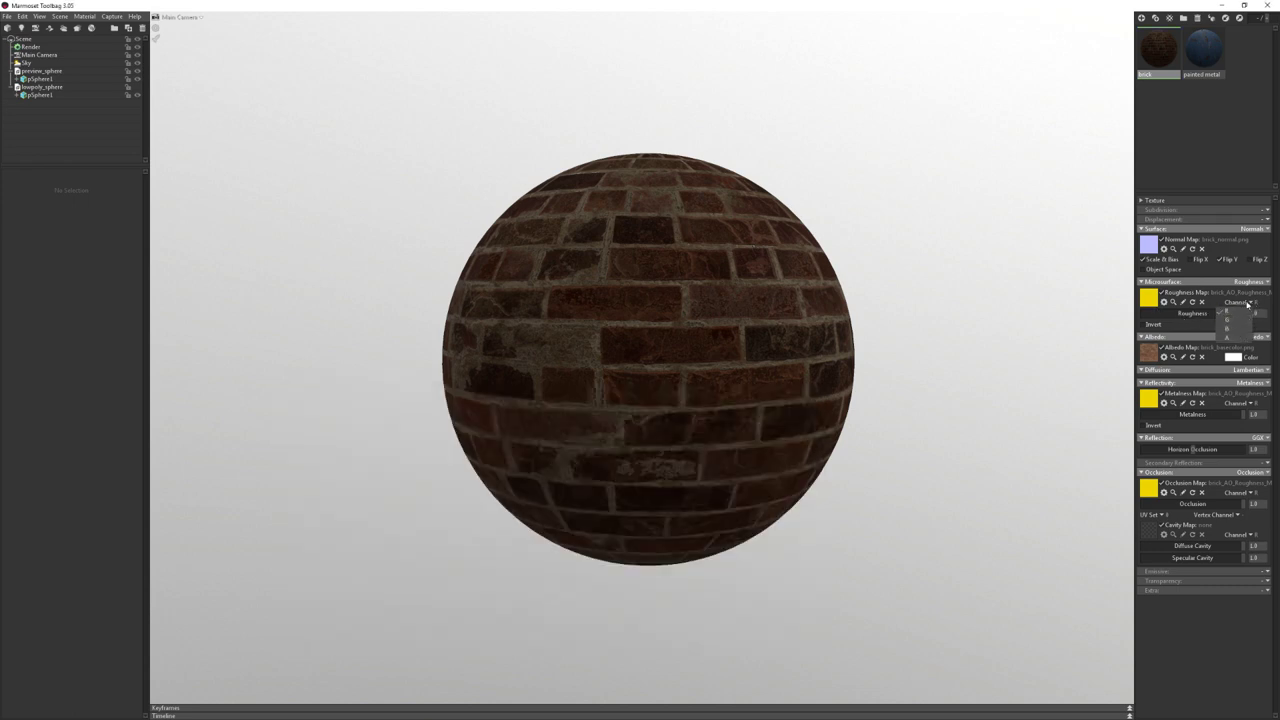
pyautogui.click(1238, 316)
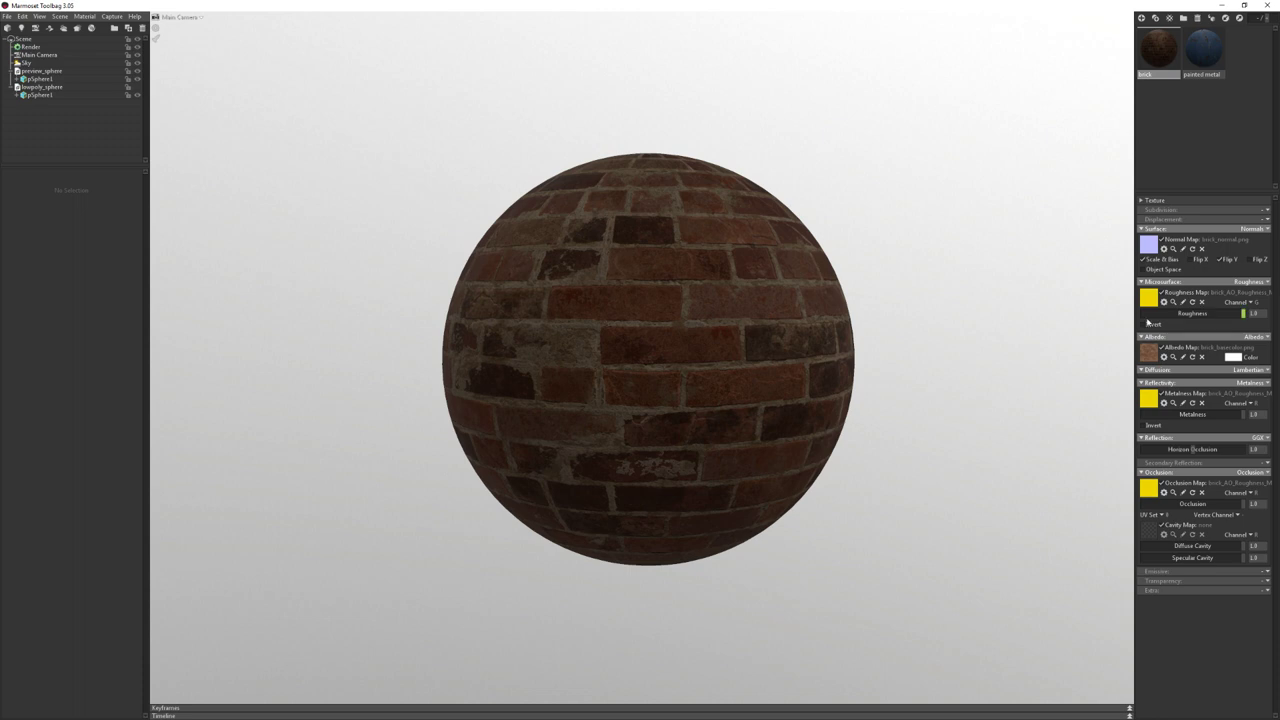
# Open the packed brick_AO_Roughness_Metallic.png texture in Photoshop
pyautogui.hotkey('alt', 'Tab')
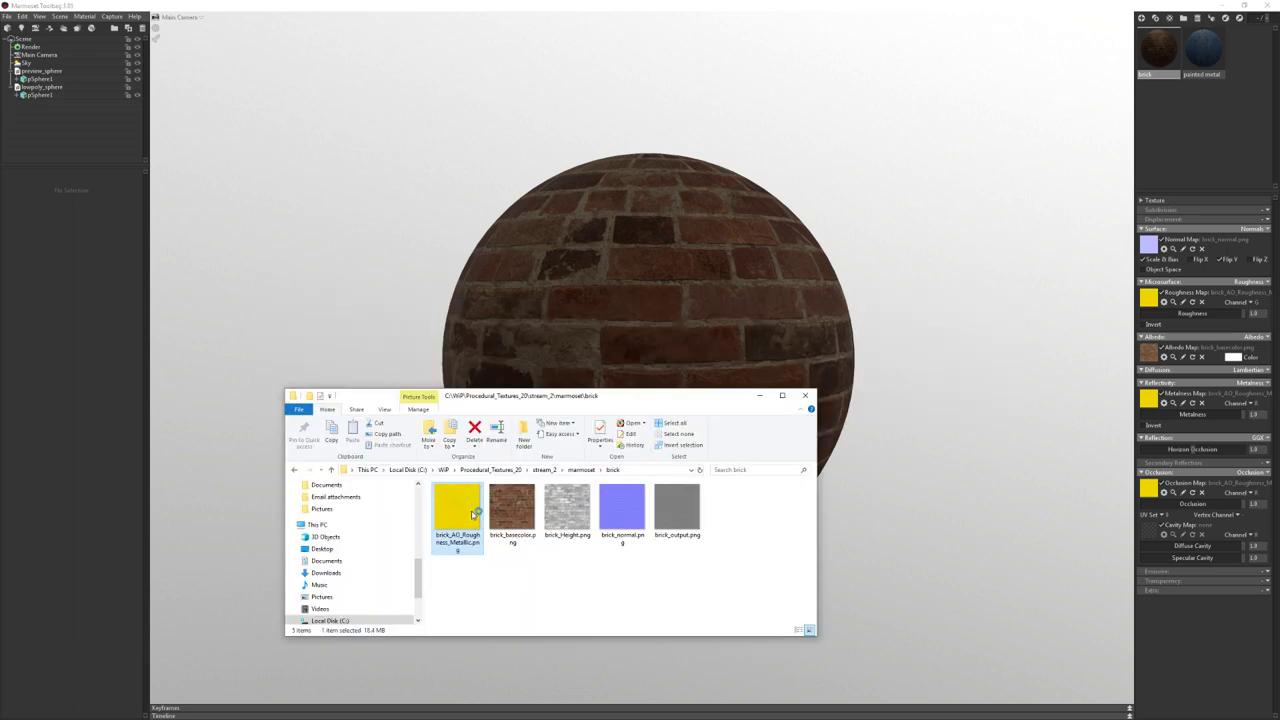
pyautogui.moveTo(473, 514); pyautogui.dragTo(886, 398)
pyautogui.press('Return')
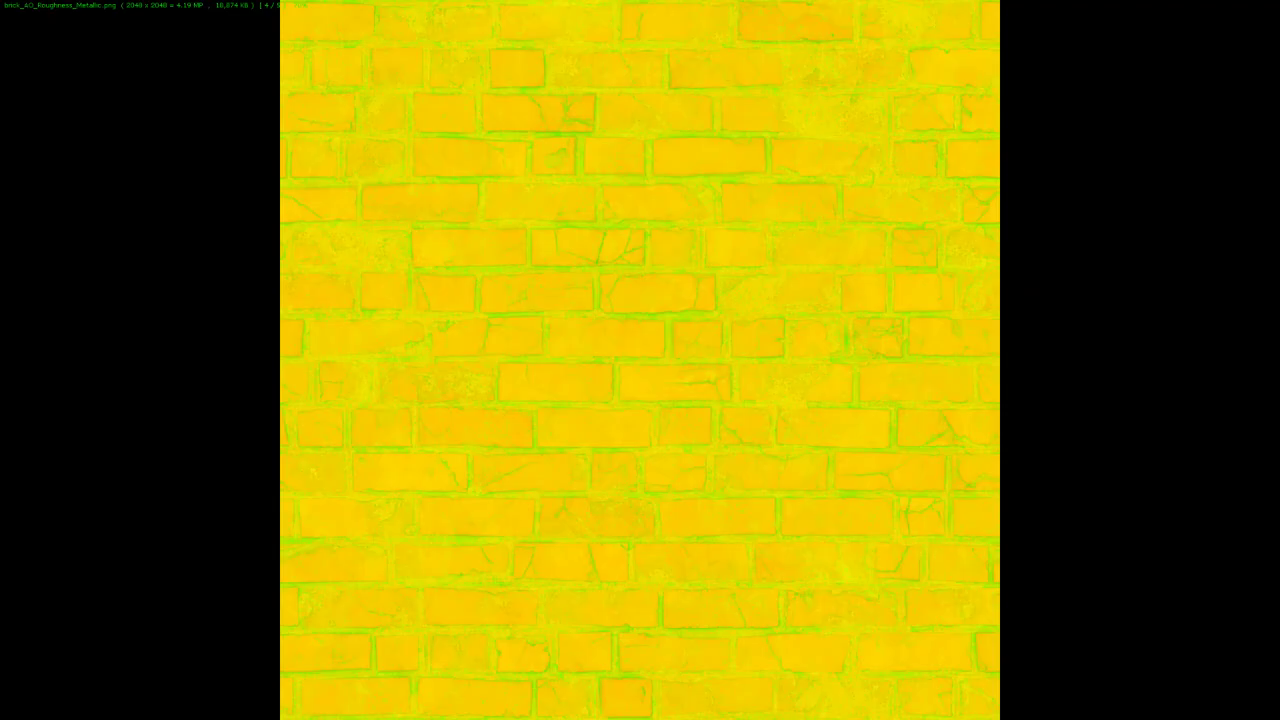
# Inspect the packed map's red, green and blue channels in Photoshop, then return to Marmoset Toolbag
pyautogui.press('Escape')
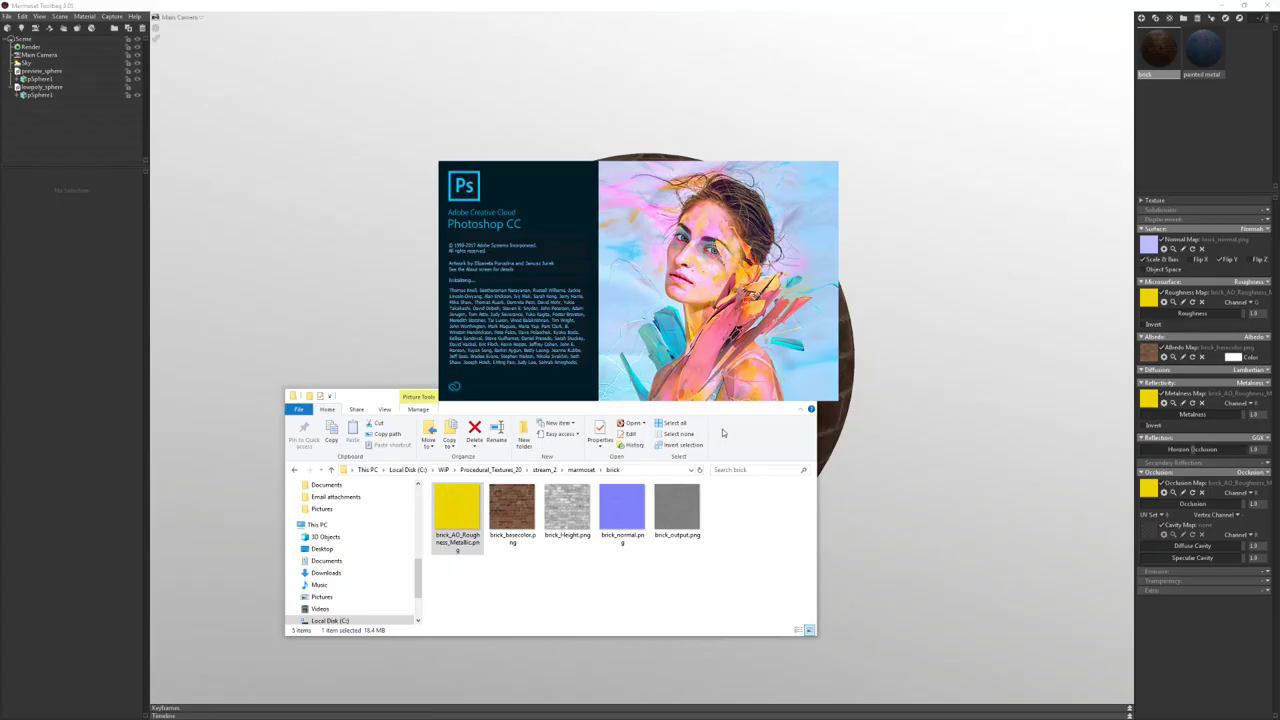
pyautogui.click(760, 396)
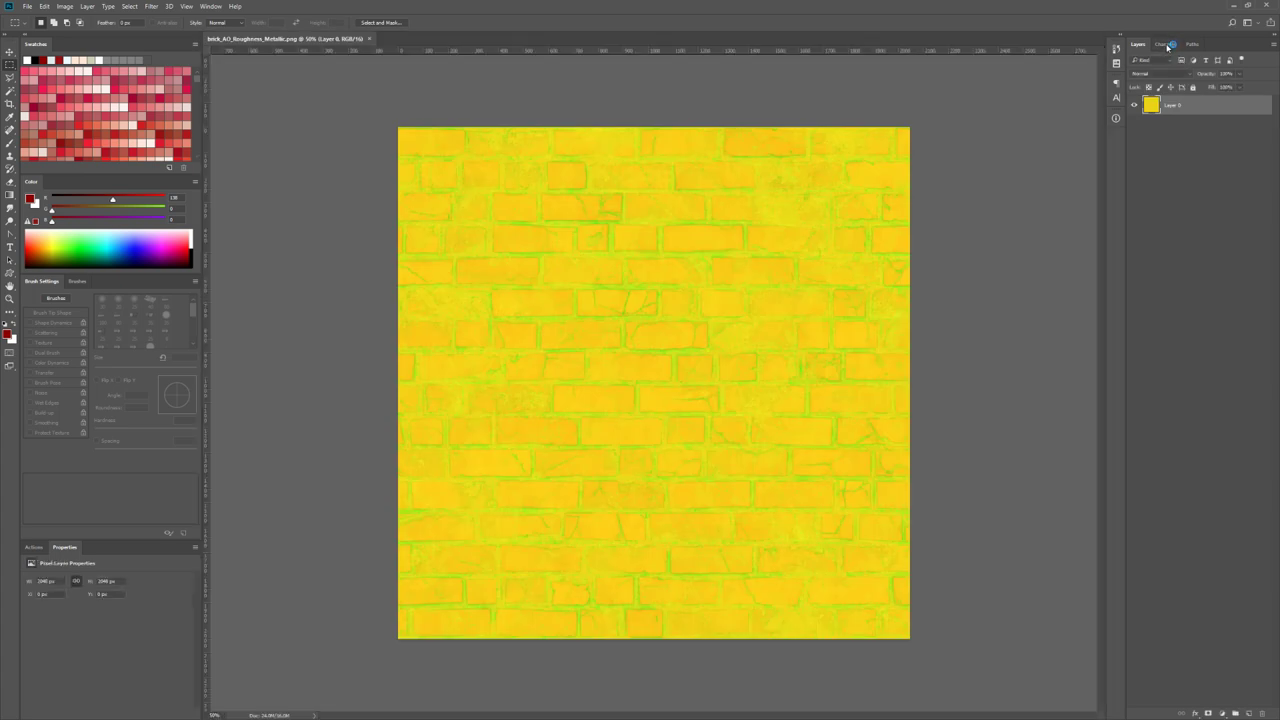
pyautogui.click(1165, 45)
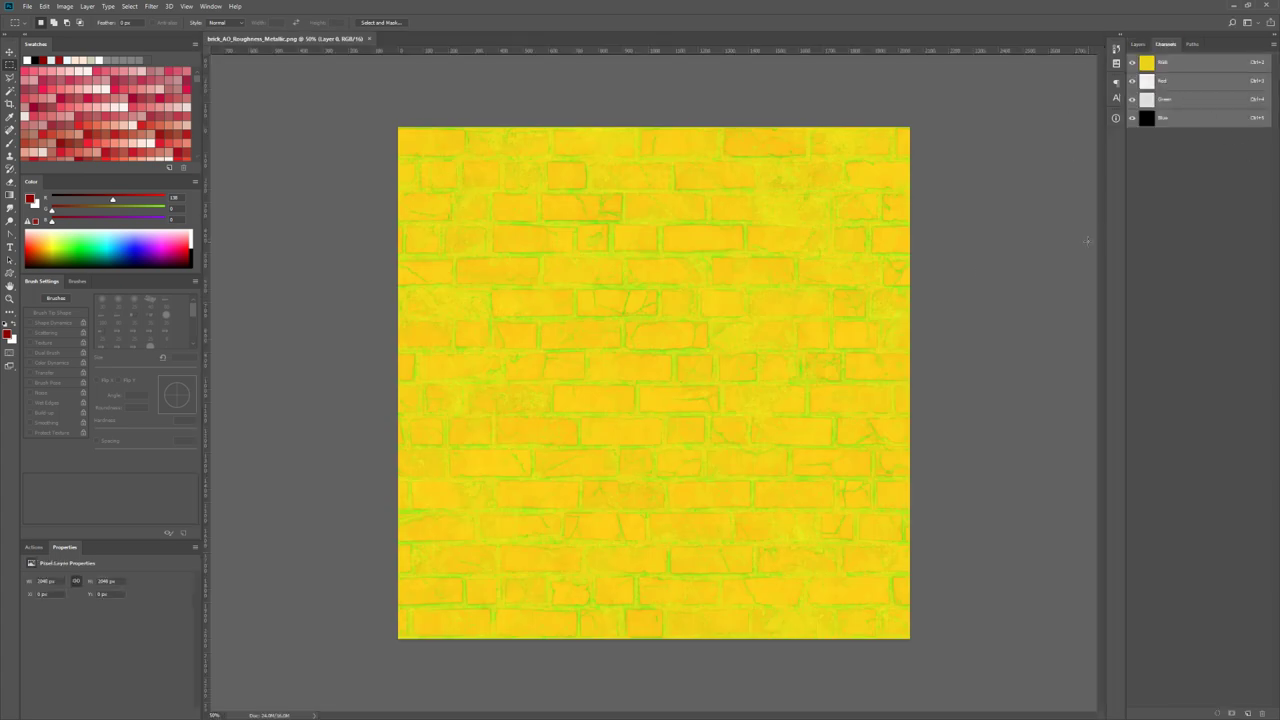
pyautogui.hotkey('ctrl', '3')
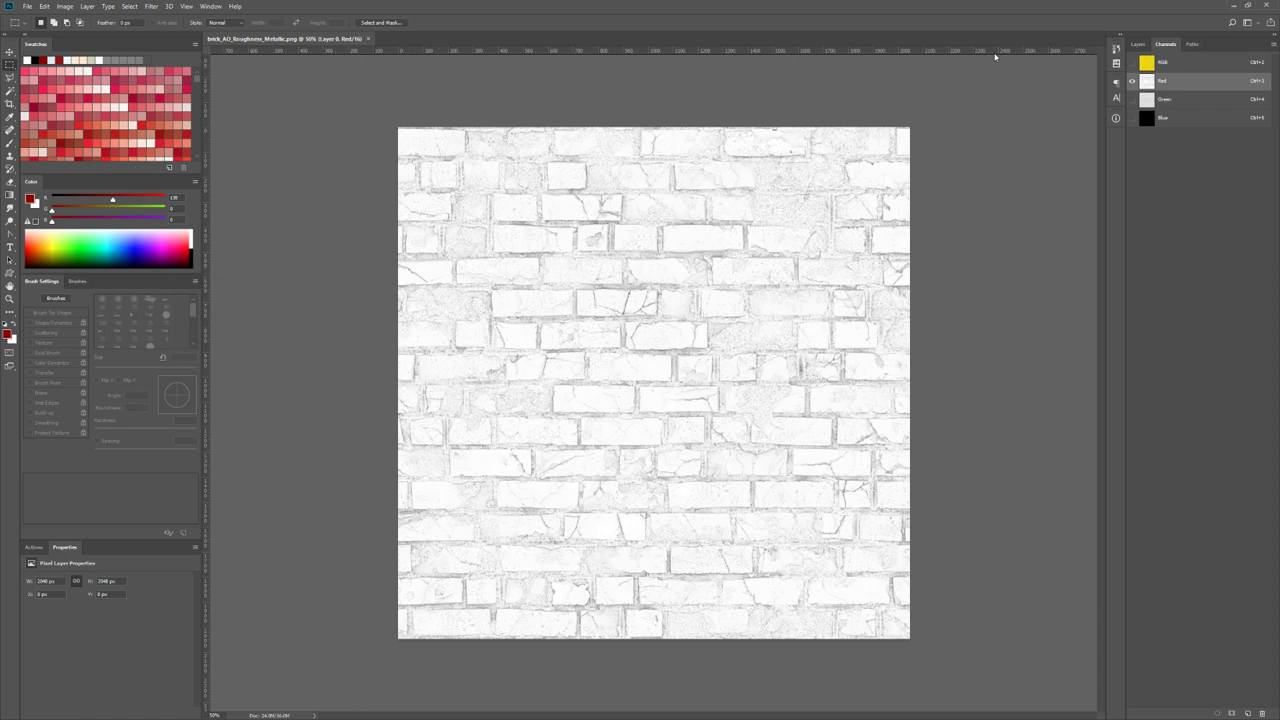
pyautogui.click(1161, 102)
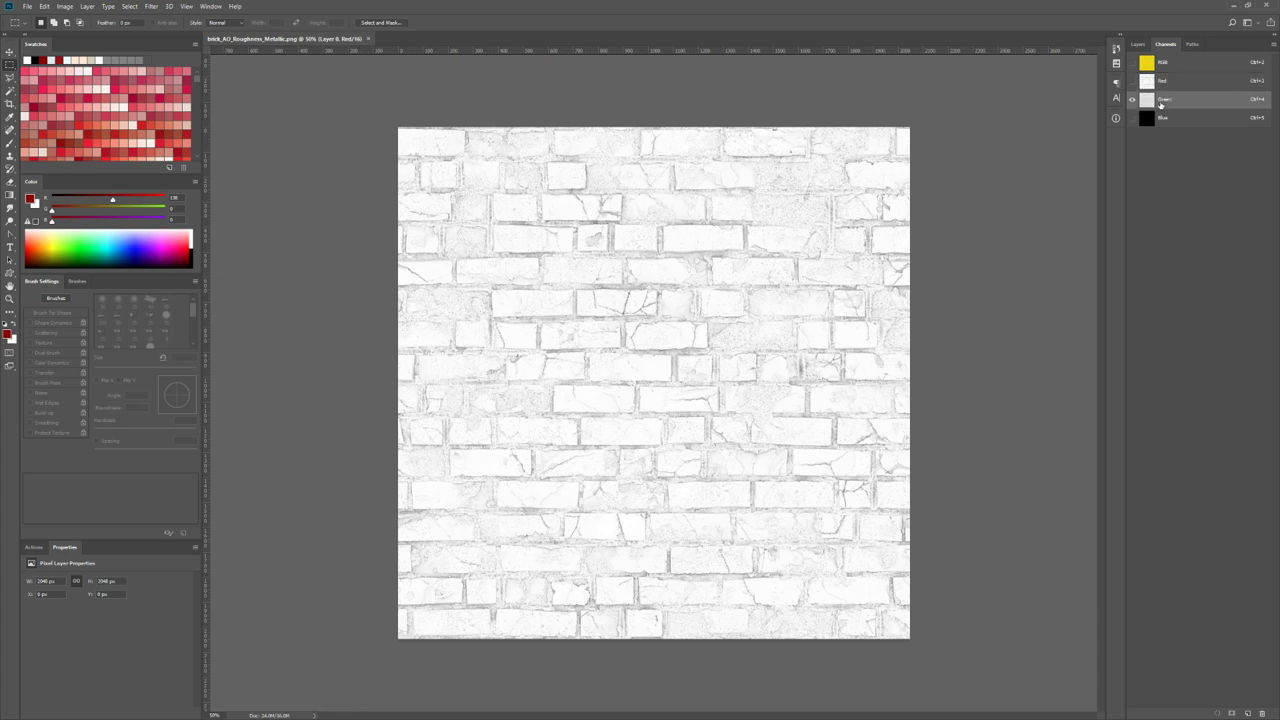
pyautogui.click(1159, 116)
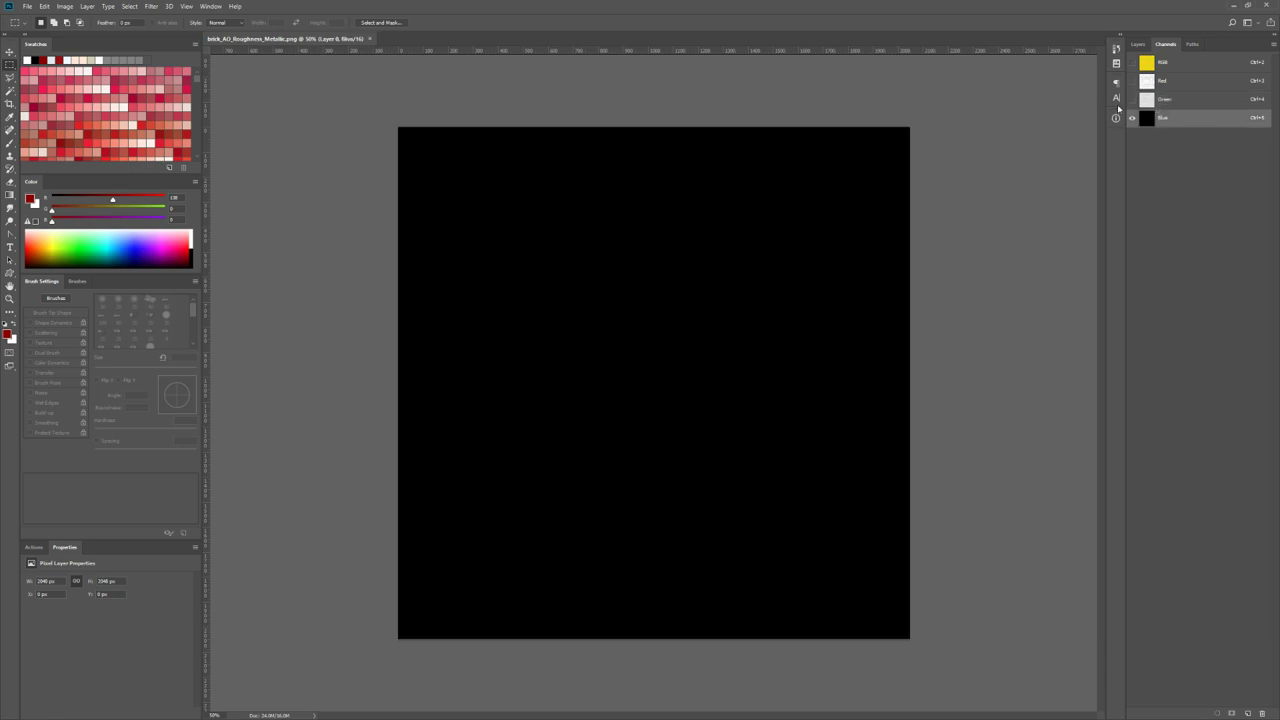
pyautogui.hotkey('alt', 'Tab')
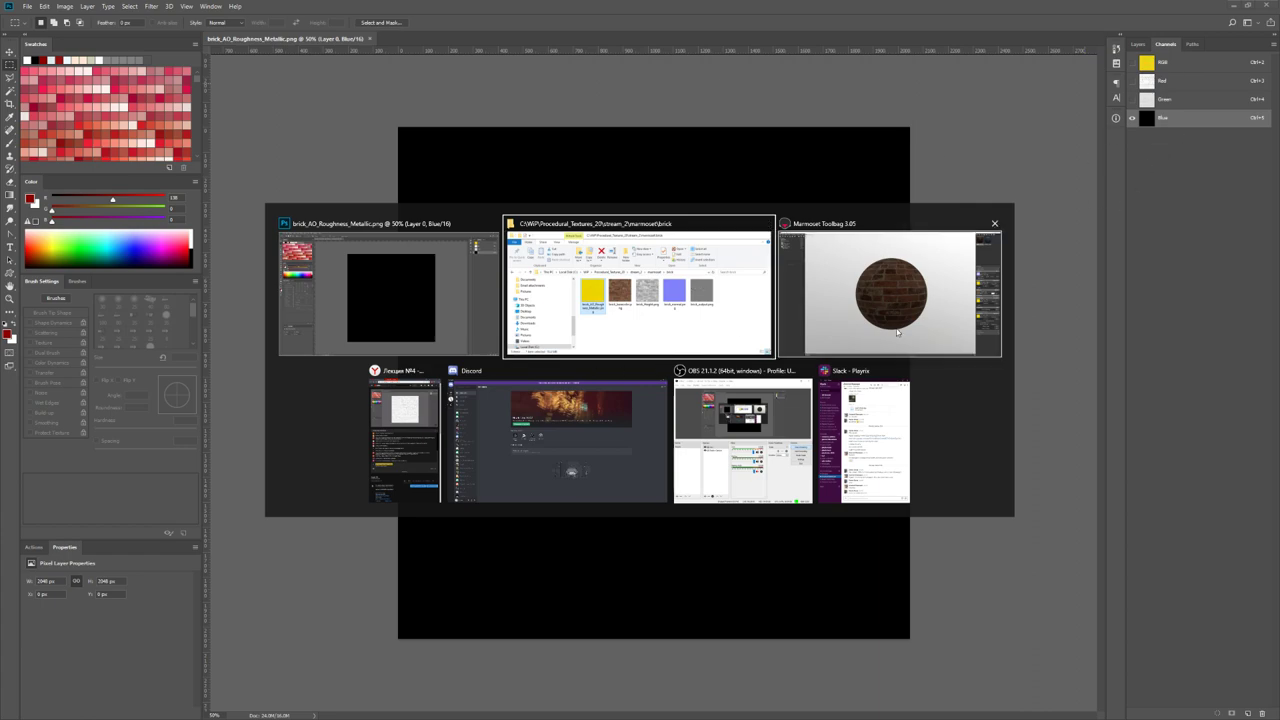
pyautogui.click(988, 350)
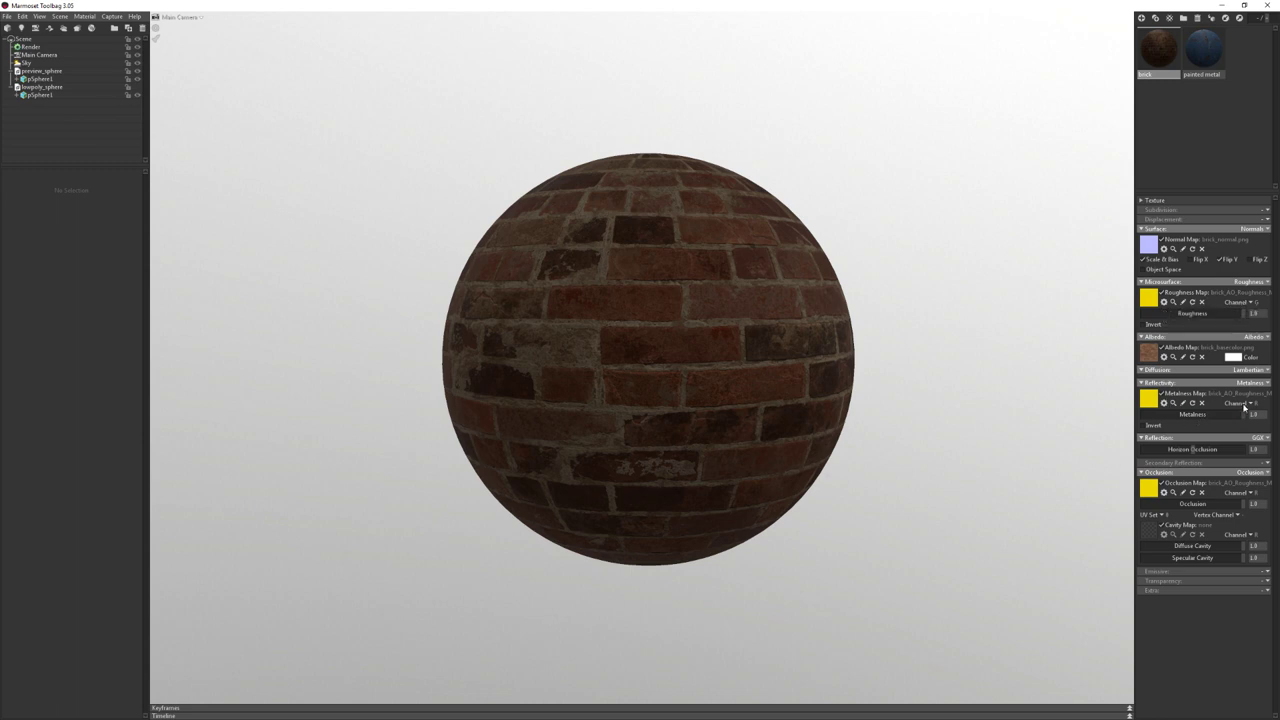
# Change the metalness and occlusion map channels and reapply brick to the sphere
pyautogui.hotkey('alt', 'Tab')
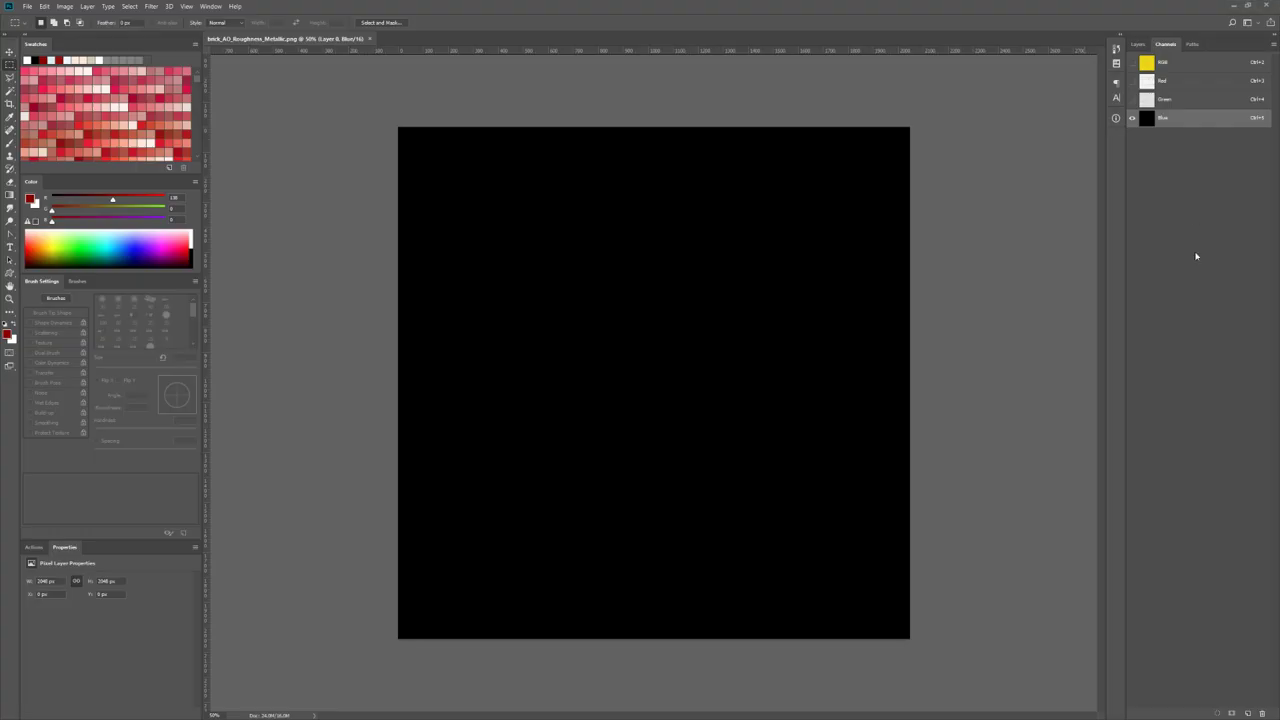
pyautogui.hotkey('alt', 'Tab')
pyautogui.click(1240, 402)
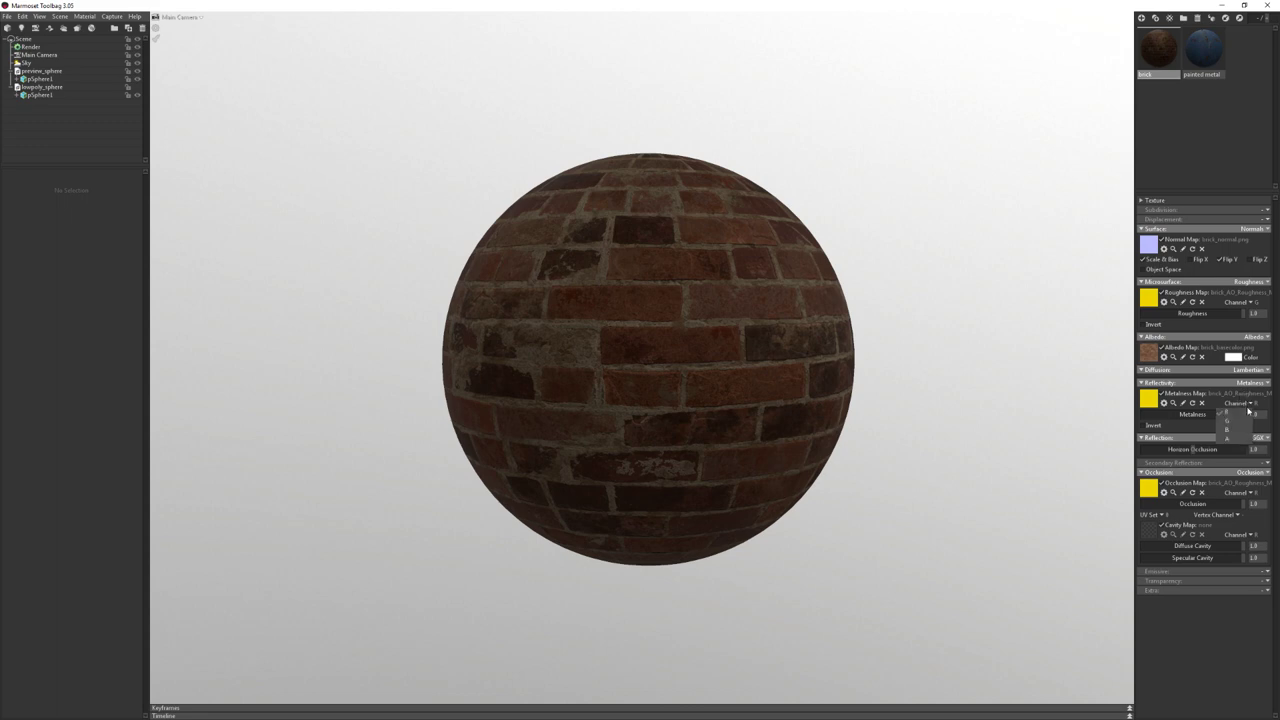
pyautogui.click(1236, 436)
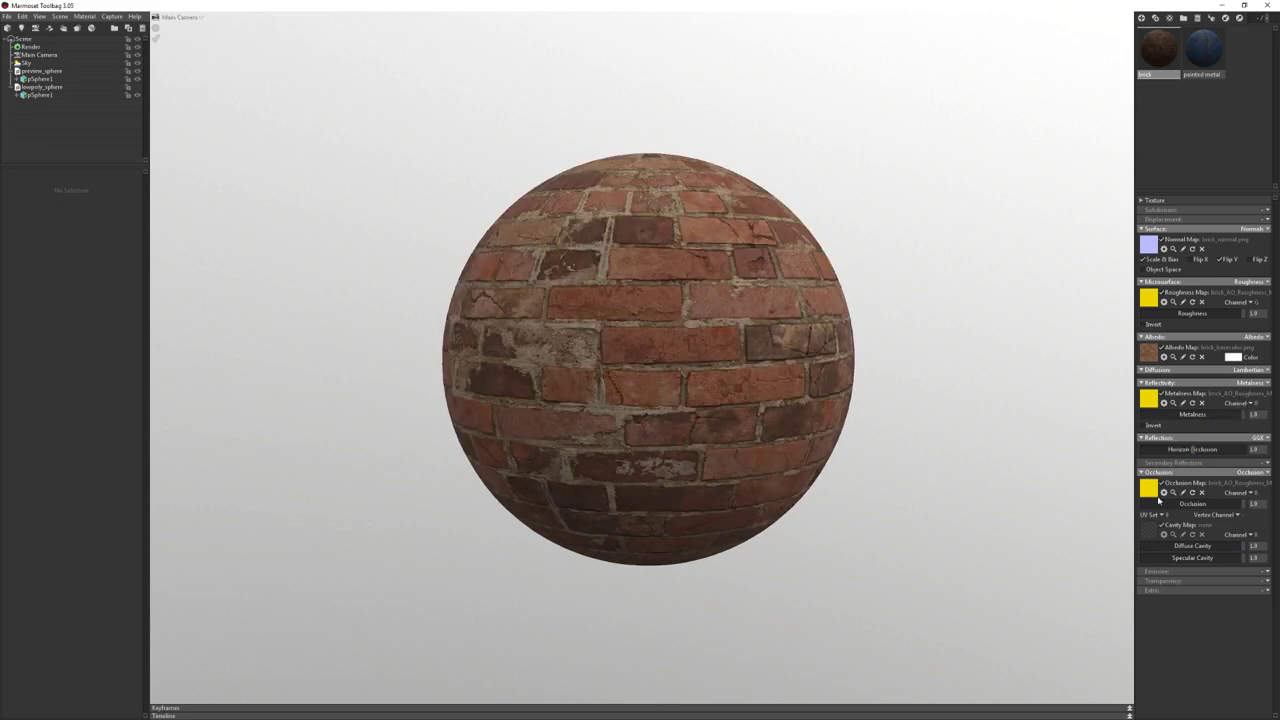
pyautogui.click(1240, 493)
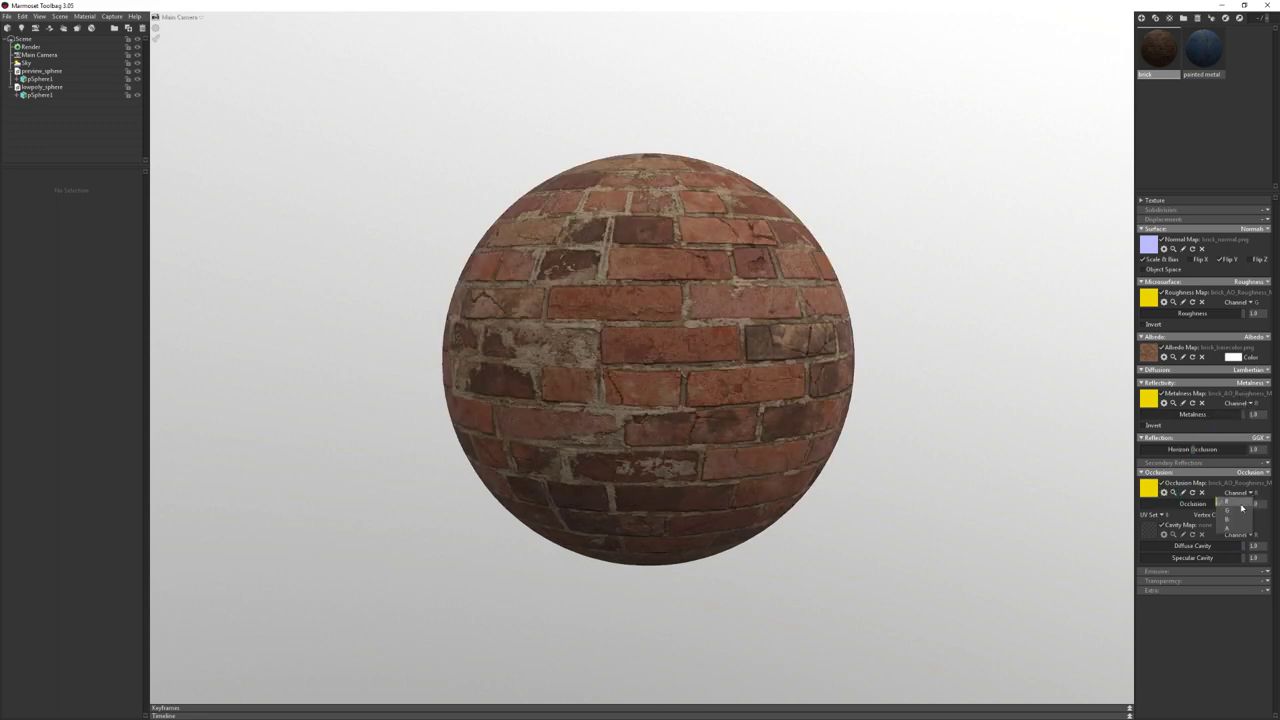
pyautogui.click(1242, 509)
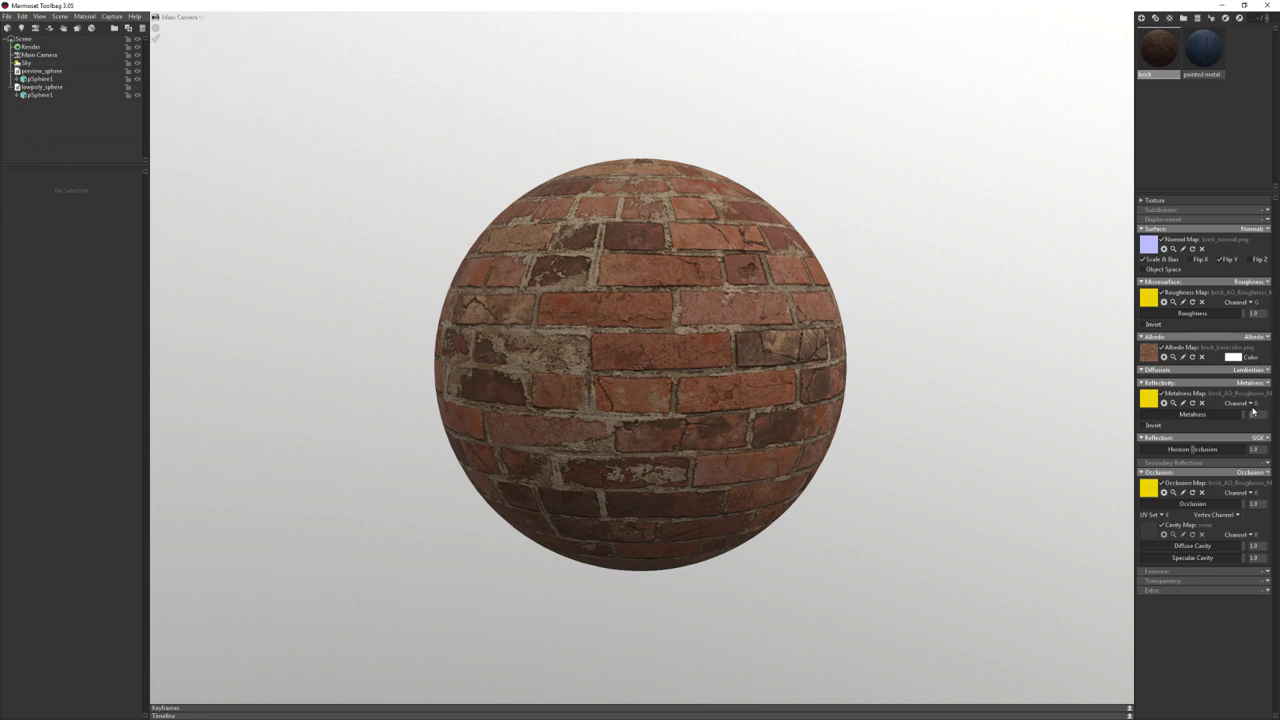
pyautogui.moveTo(1203, 50)
pyautogui.mouseDown()
pyautogui.moveTo(897, 458)
pyautogui.moveTo(830, 440)
pyautogui.mouseUp()
pyautogui.moveTo(1158, 48); pyautogui.dragTo(670, 210)
# Select brick_Height.png in the brick texture folder
pyautogui.hotkey('alt', 'Tab')
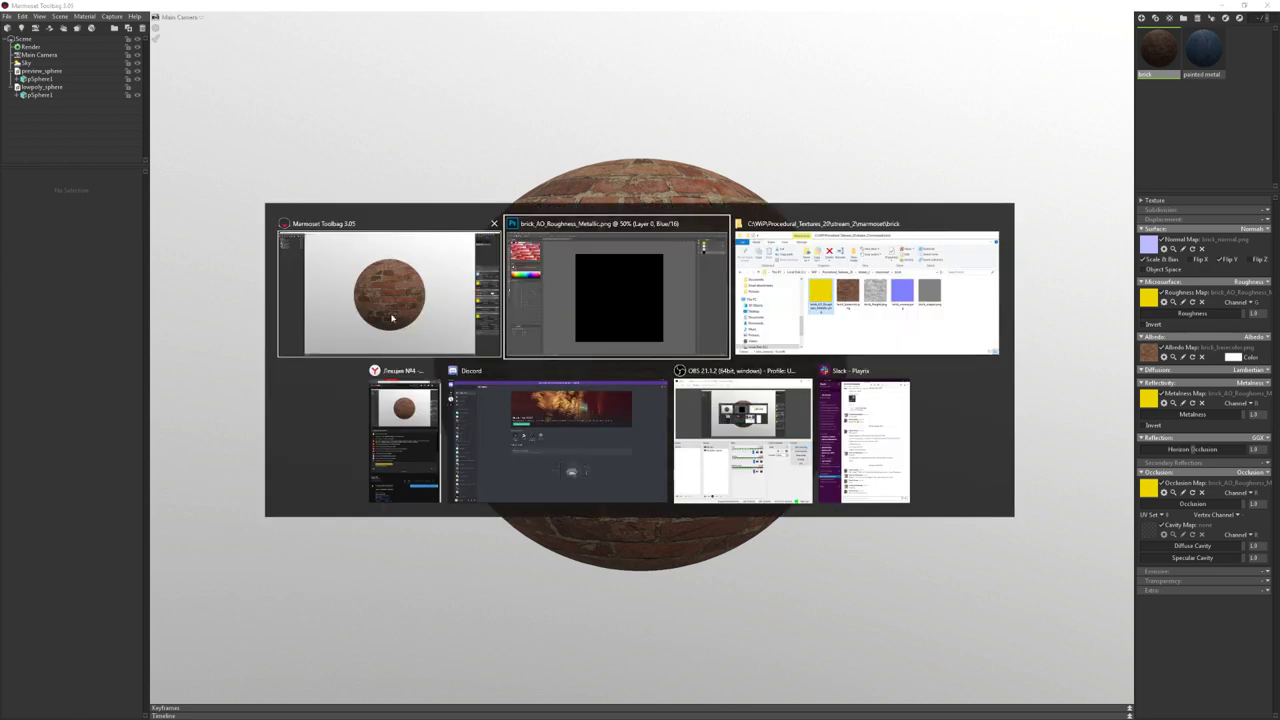
pyautogui.hotkey('alt', 'Tab')
pyautogui.click(512, 510)
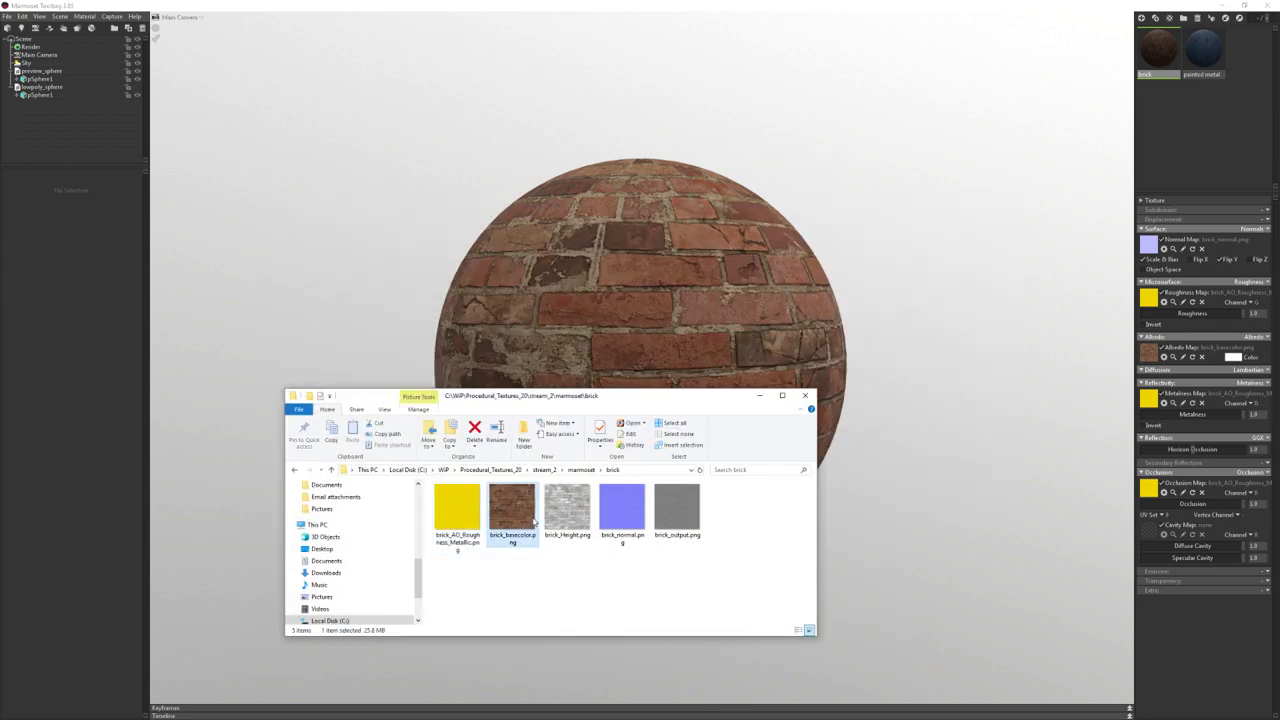
pyautogui.click(570, 513)
# Preview brick_Height.png, then set the brick material's Displacement mode to Height
pyautogui.doubleClick(567, 510)
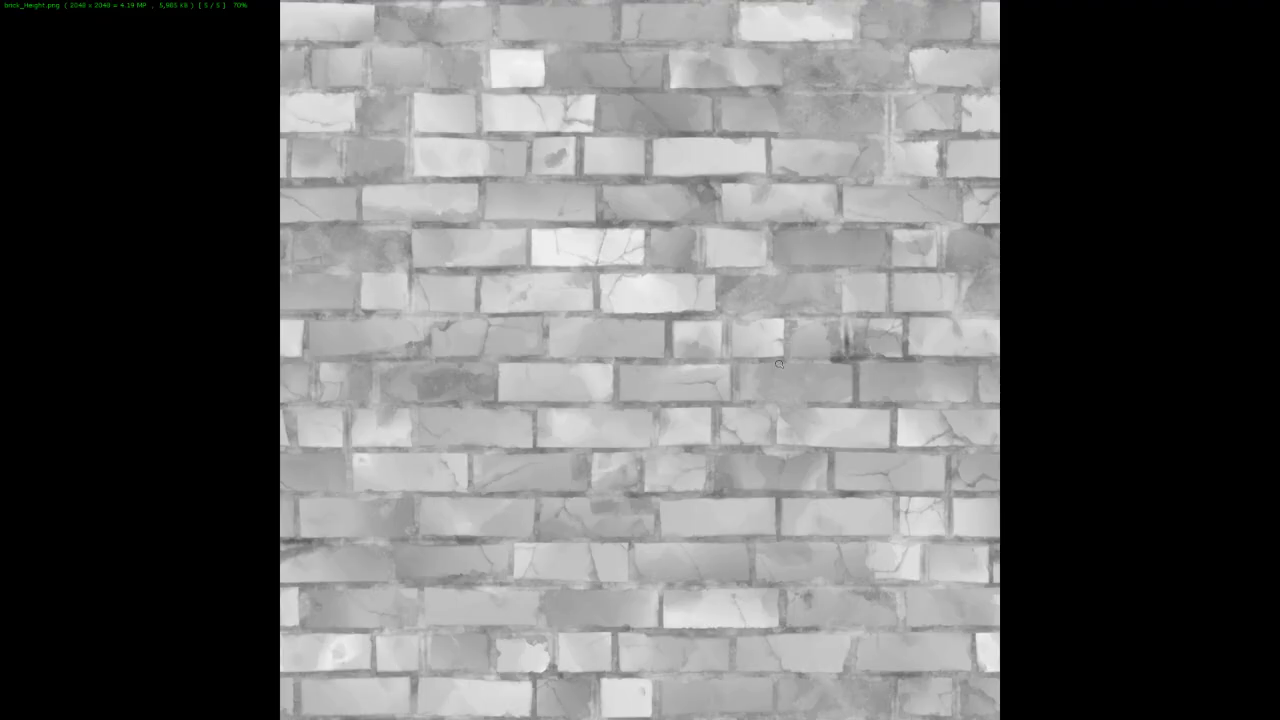
pyautogui.press('Escape')
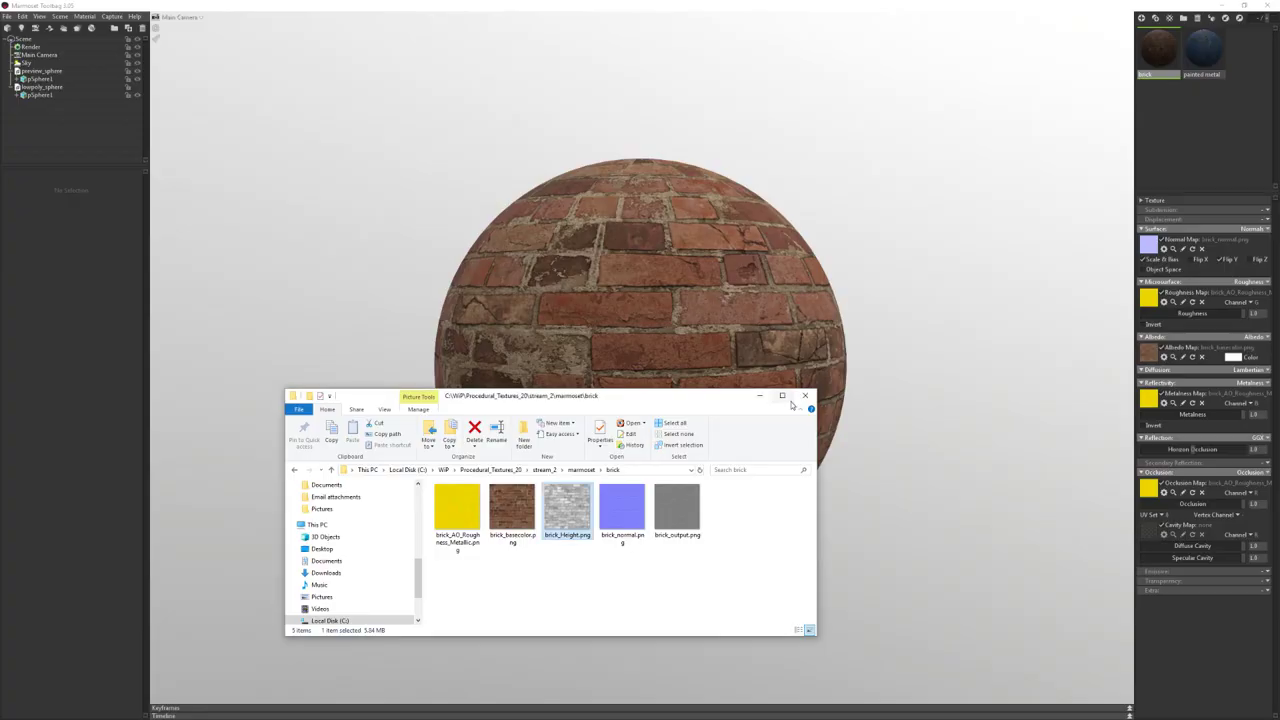
pyautogui.click(758, 392)
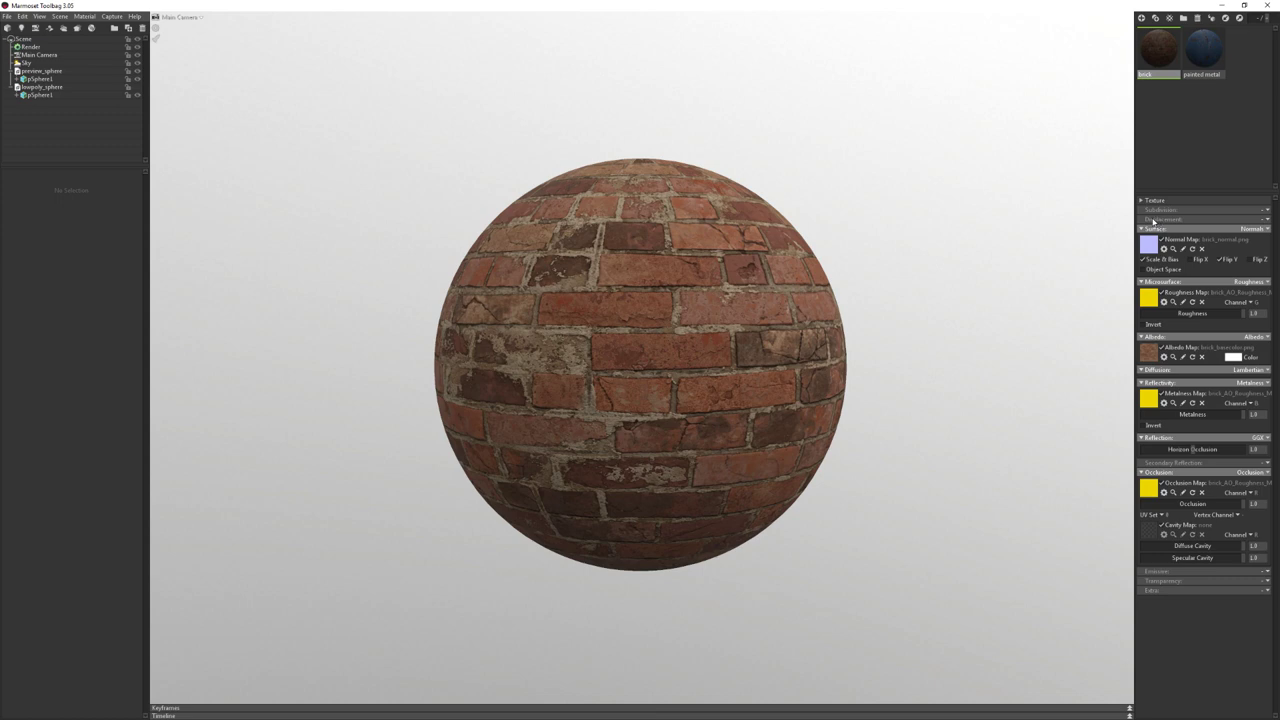
pyautogui.click(1262, 228)
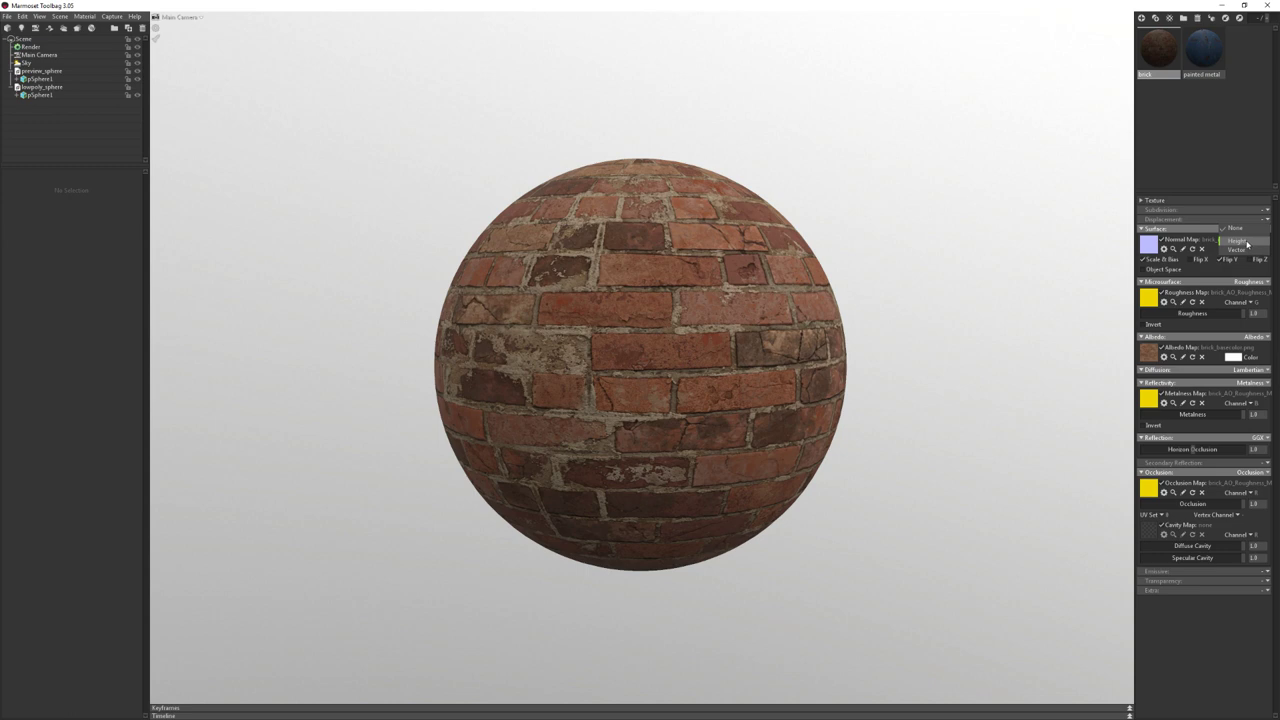
pyautogui.click(1245, 242)
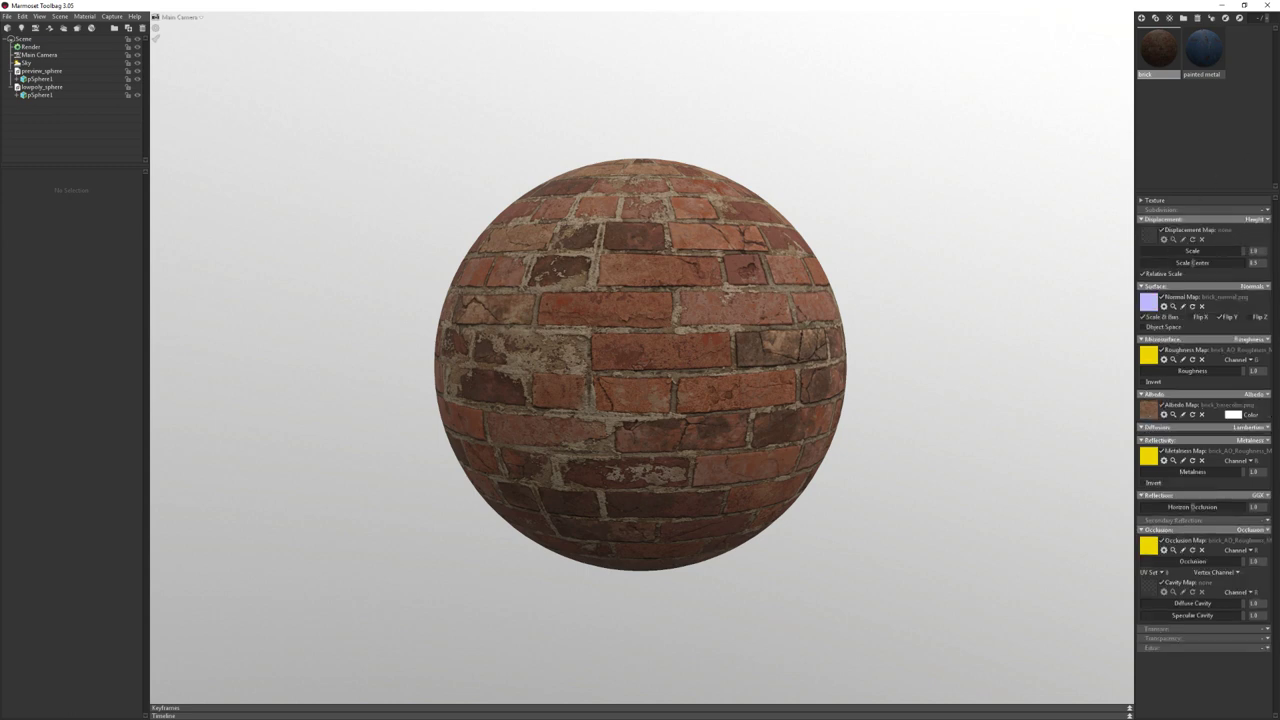
pyautogui.click(1255, 219)
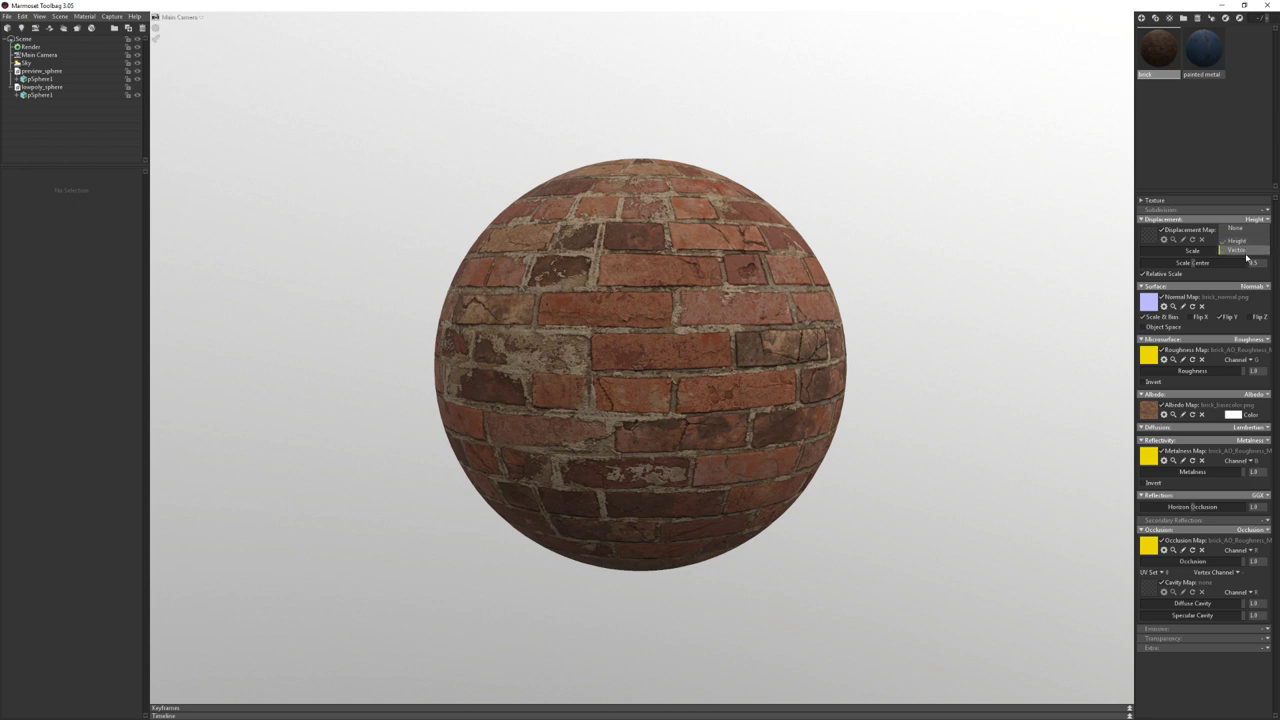
pyautogui.click(1023, 254)
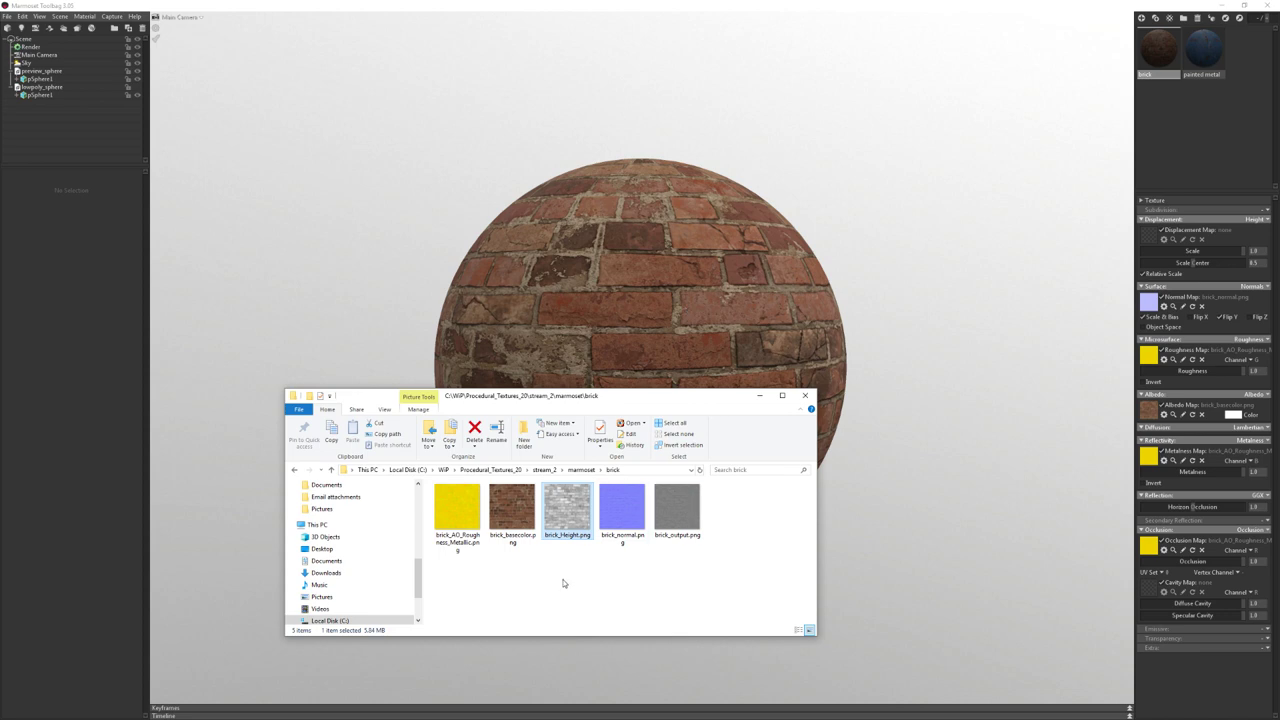
# Load brick_Height.png as the displacement map and lower the displacement scale to 0.11
pyautogui.moveTo(567, 508); pyautogui.dragTo(1150, 255)
pyautogui.moveTo(571, 516); pyautogui.dragTo(1150, 236)
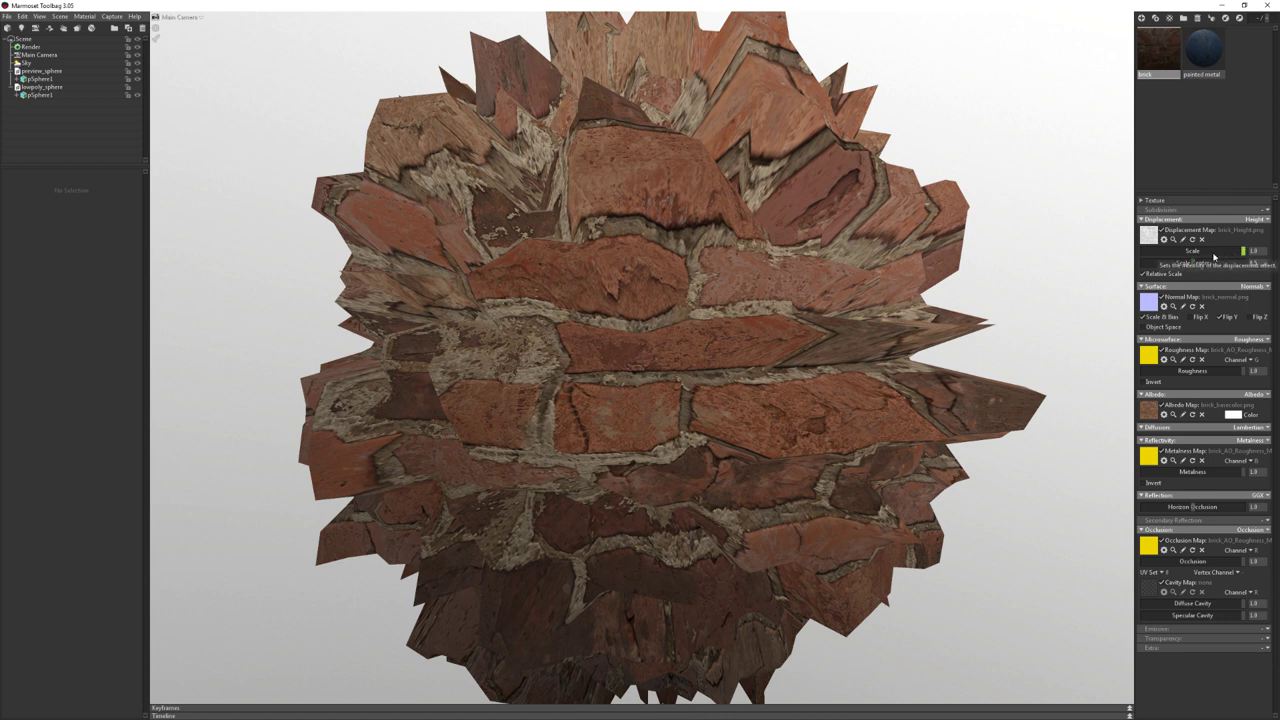
pyautogui.moveTo(1244, 252); pyautogui.dragTo(1192, 271)
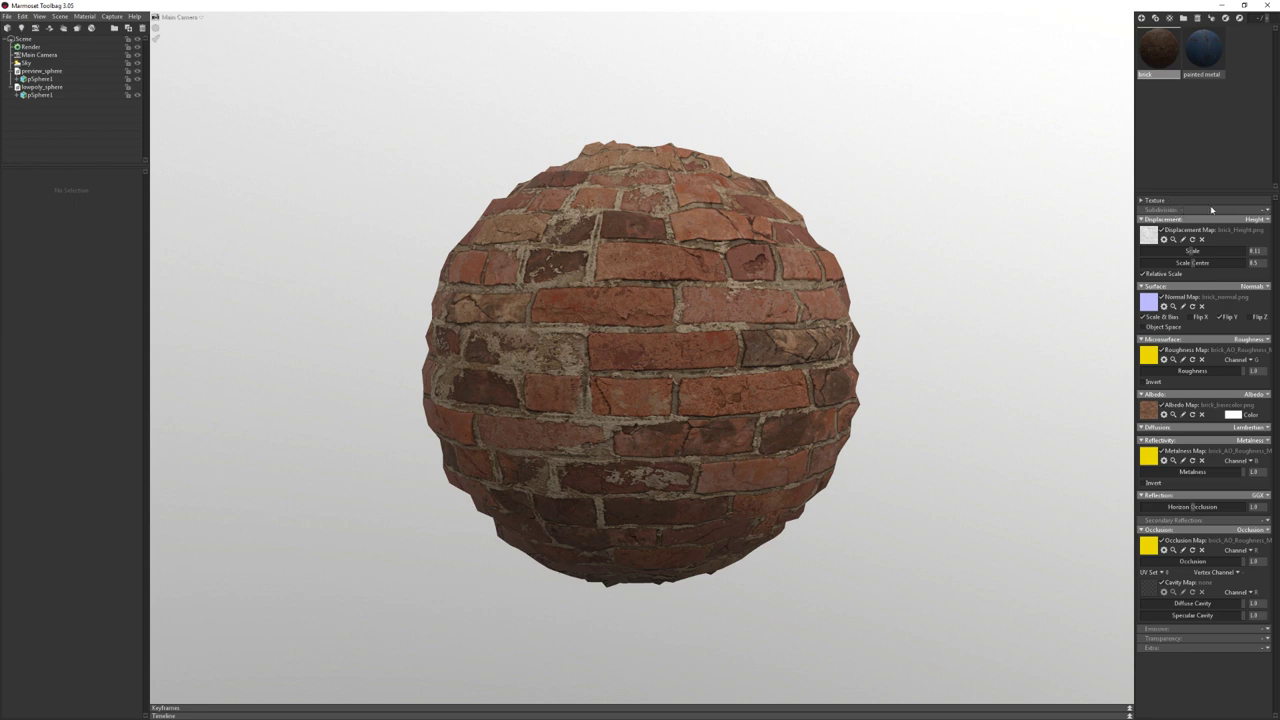
# Leave subdivision off and browse the camera, sphere, sky and scene settings before selecting Render
pyautogui.click(1263, 210)
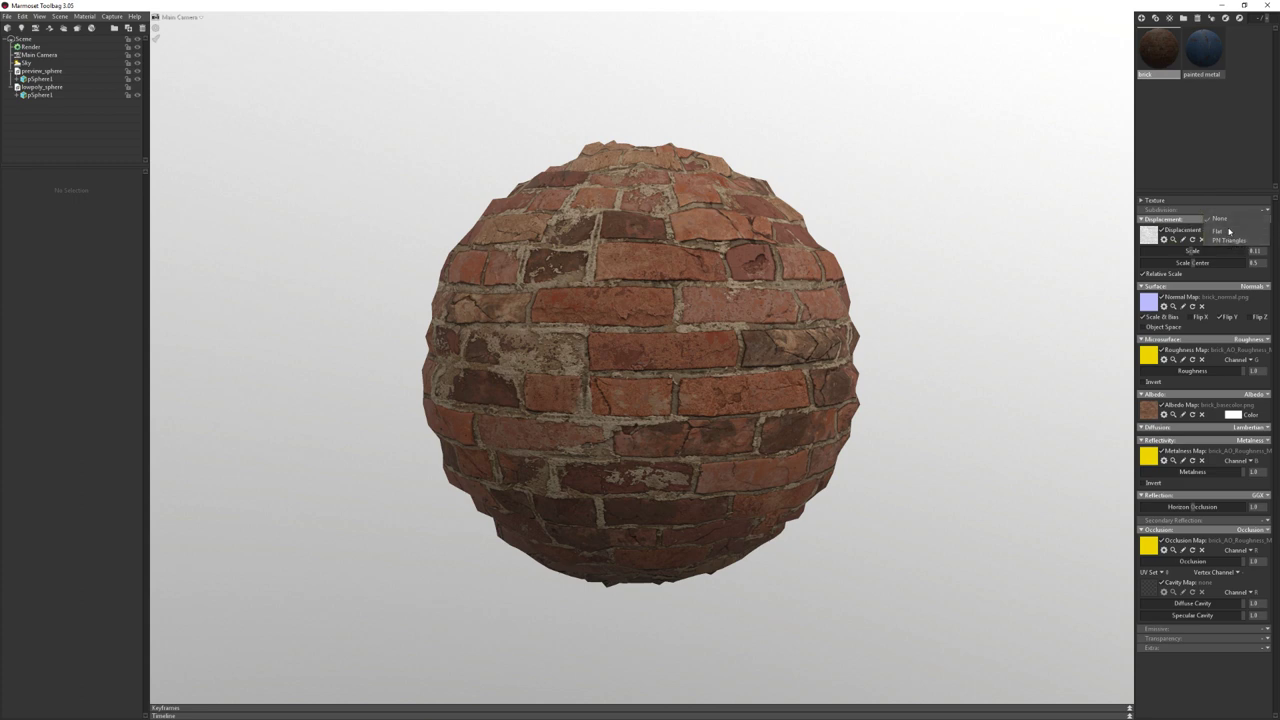
pyautogui.click(824, 220)
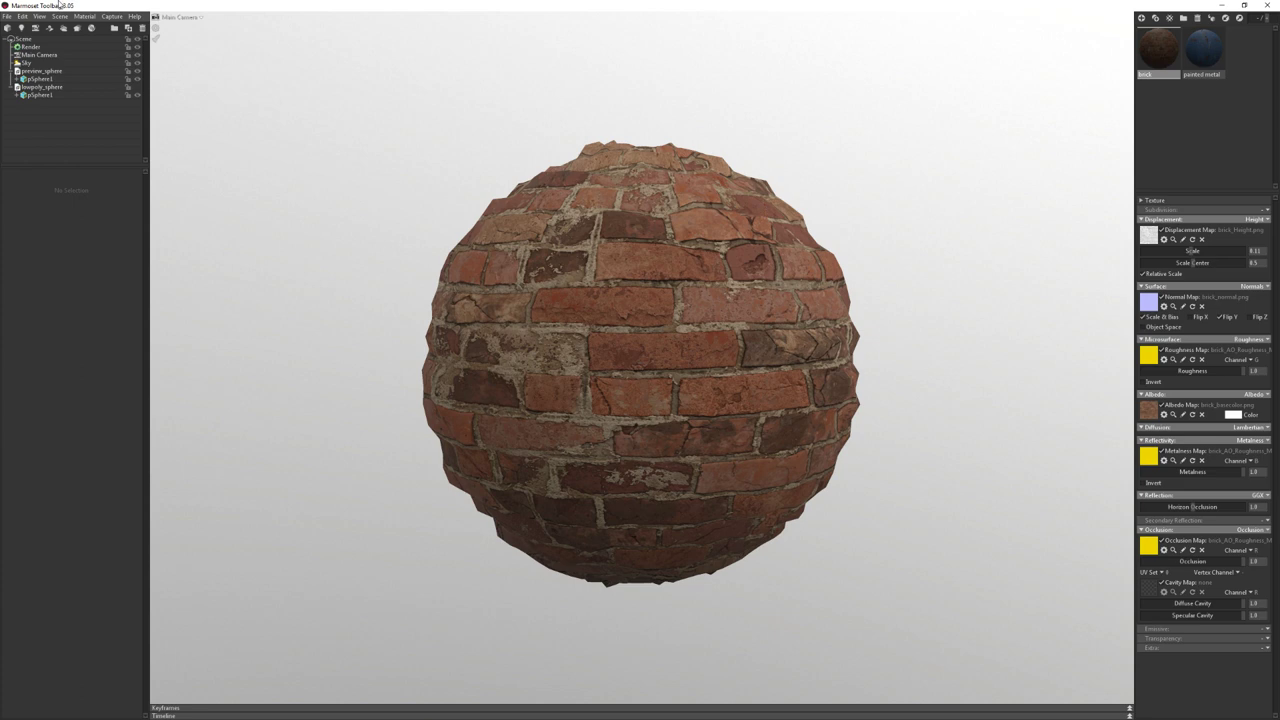
pyautogui.click(40, 55)
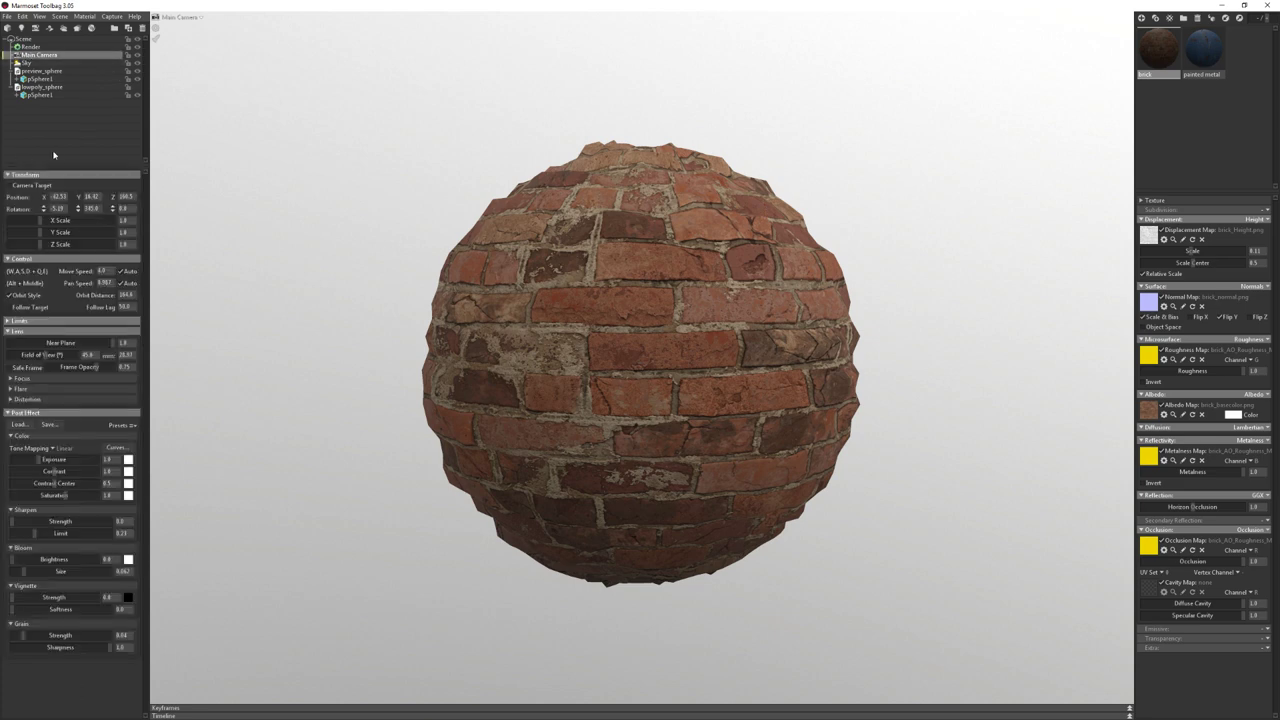
pyautogui.click(30, 47)
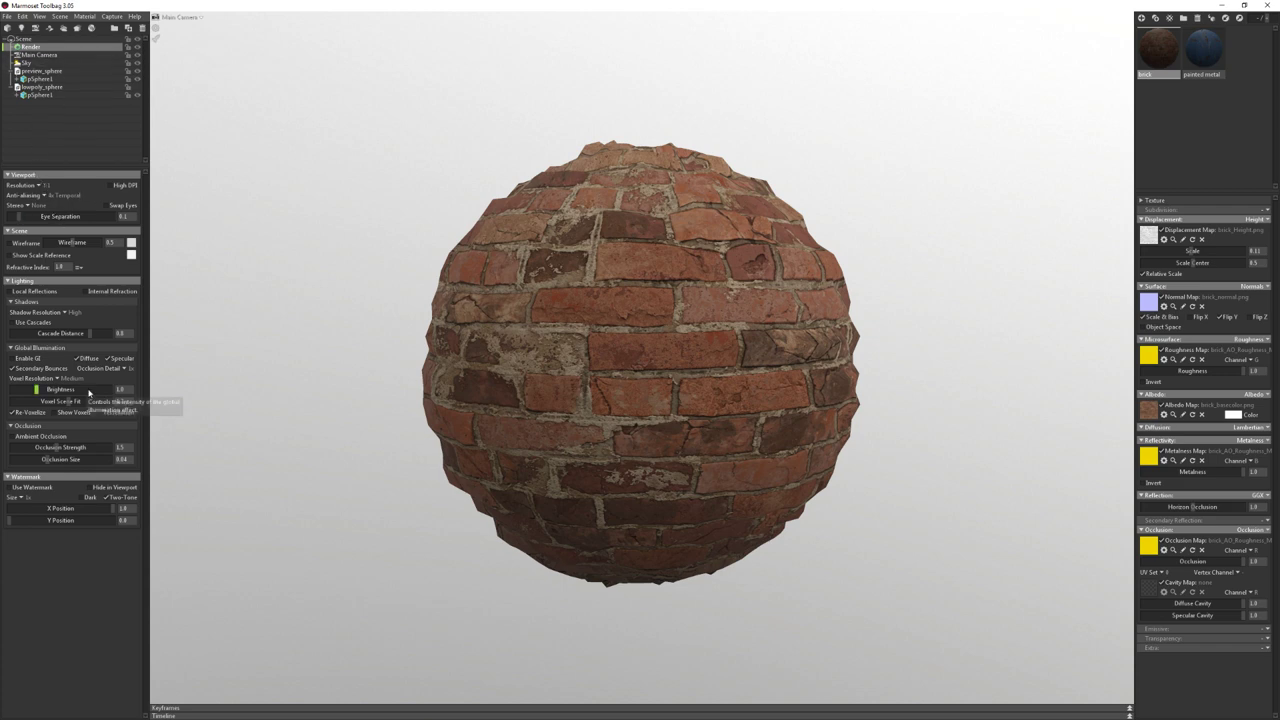
pyautogui.click(50, 71)
pyautogui.click(48, 62)
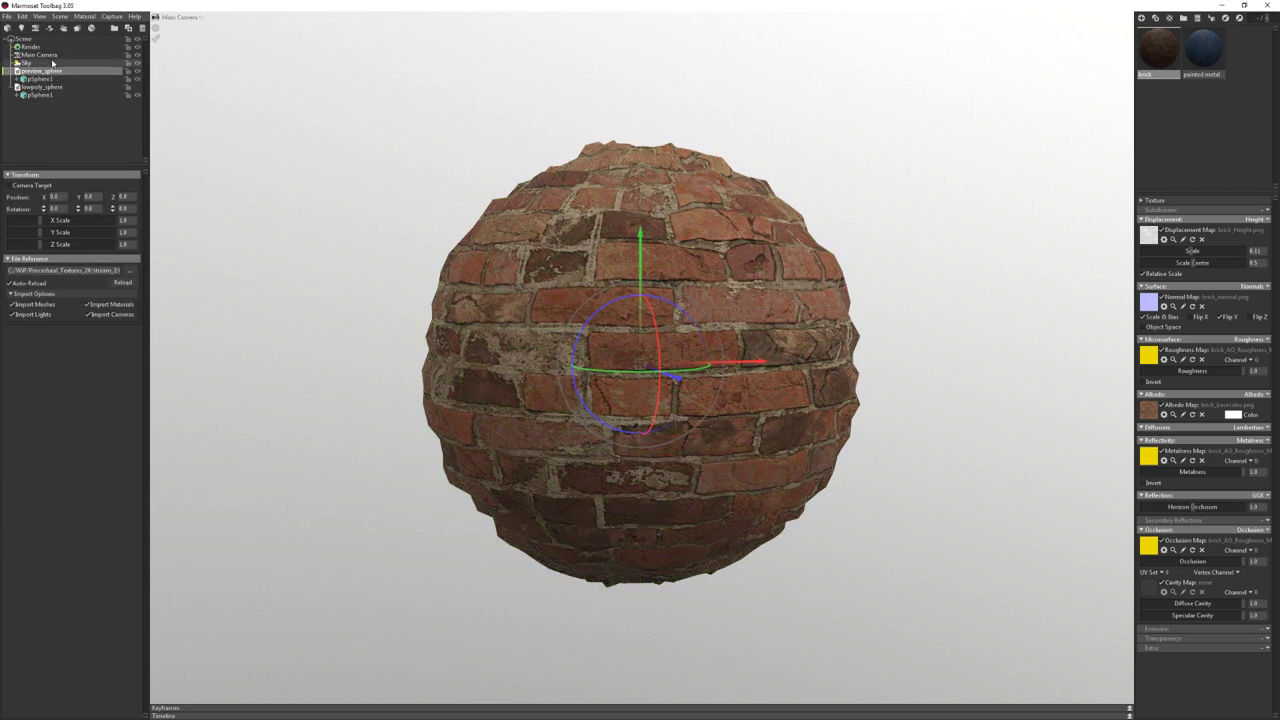
pyautogui.click(50, 42)
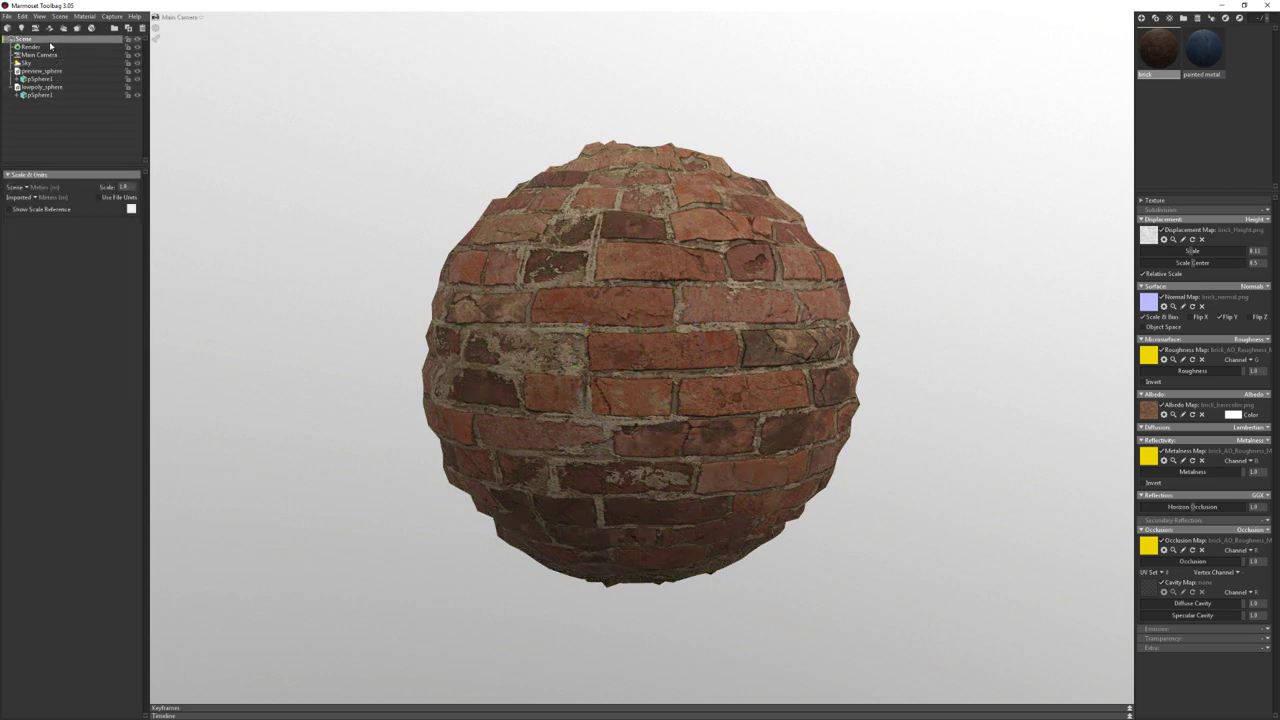
pyautogui.click(50, 70)
pyautogui.click(50, 62)
pyautogui.click(53, 55)
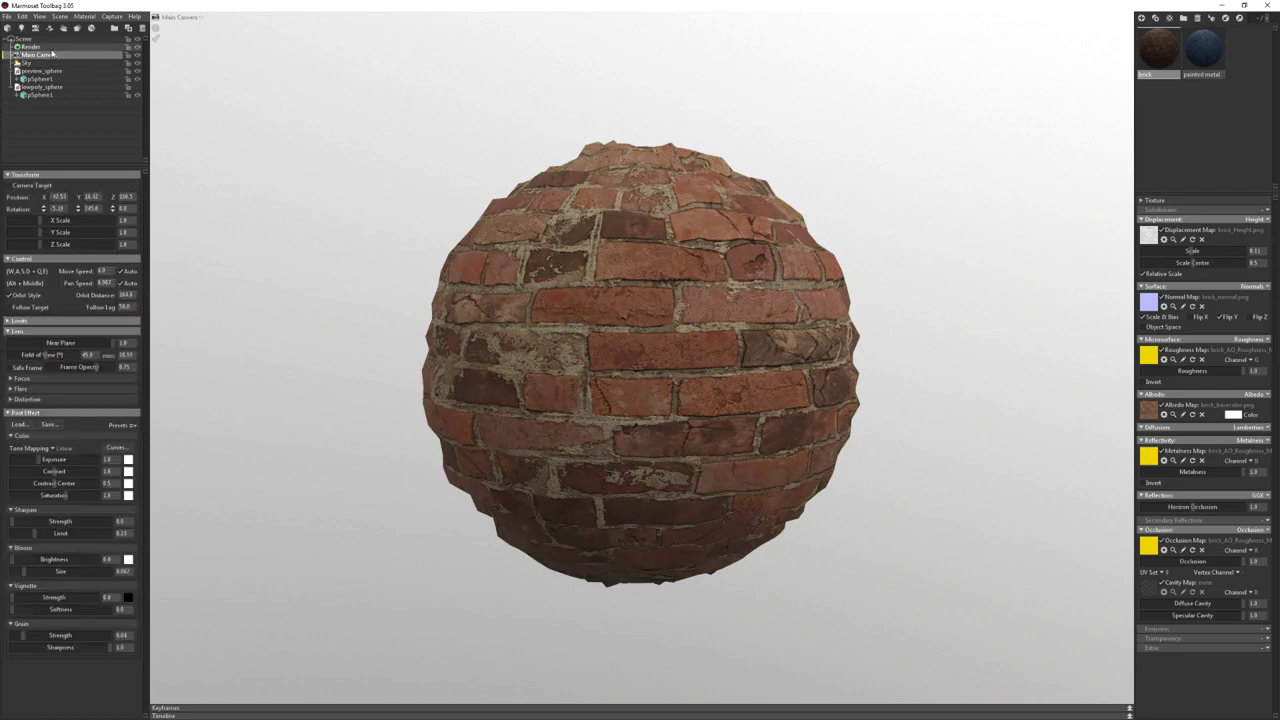
pyautogui.click(52, 49)
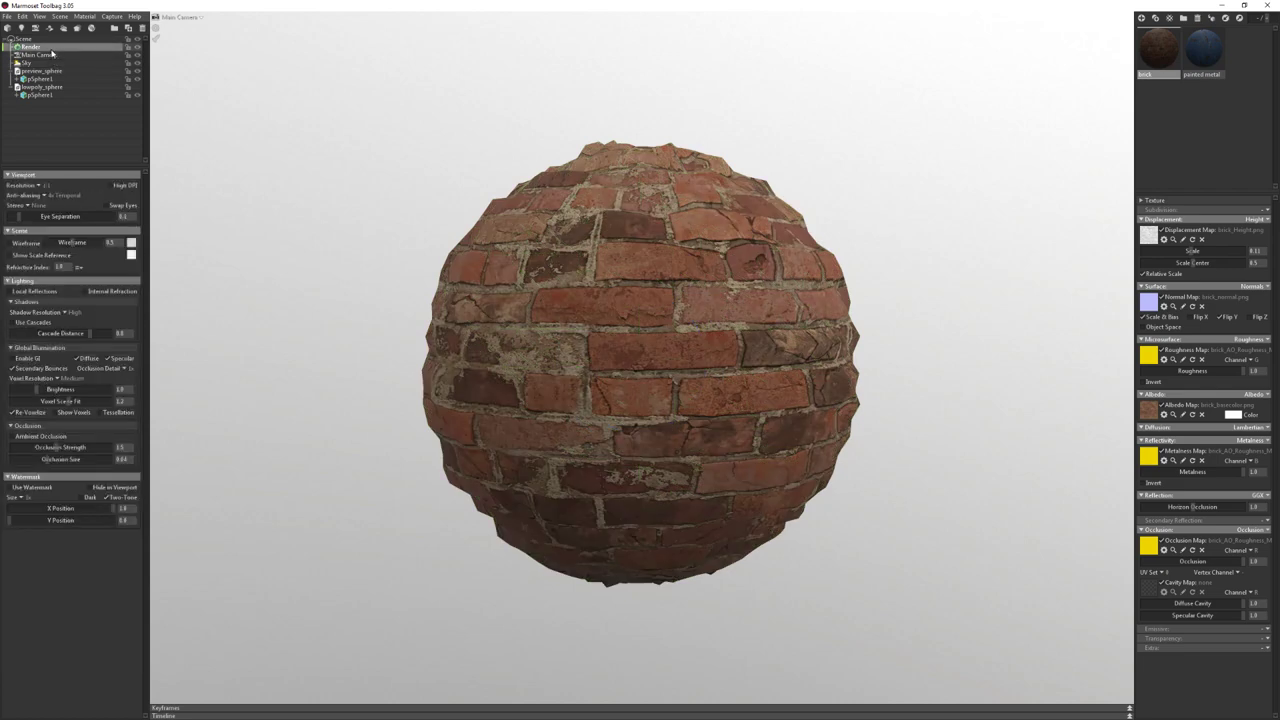
# Enable a black wireframe overlay with thickness 1.0
pyautogui.click(9, 242)
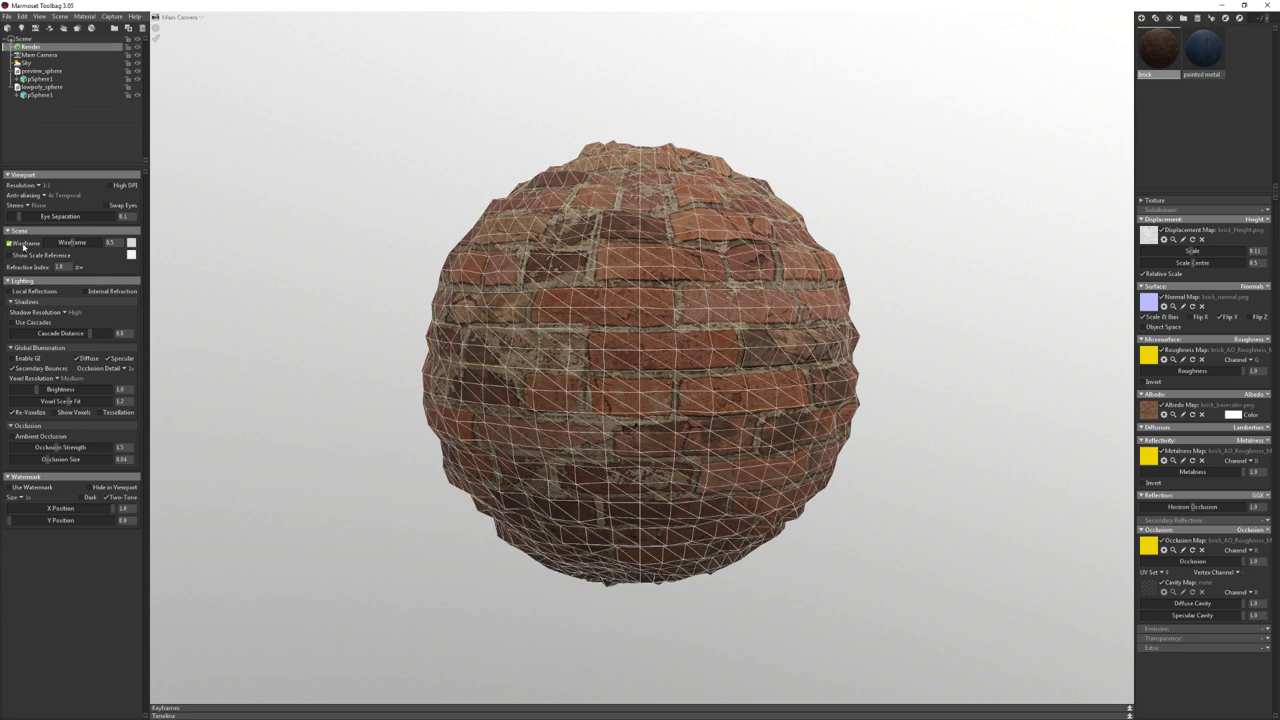
pyautogui.click(131, 242)
pyautogui.moveTo(1001, 436); pyautogui.dragTo(851, 589)
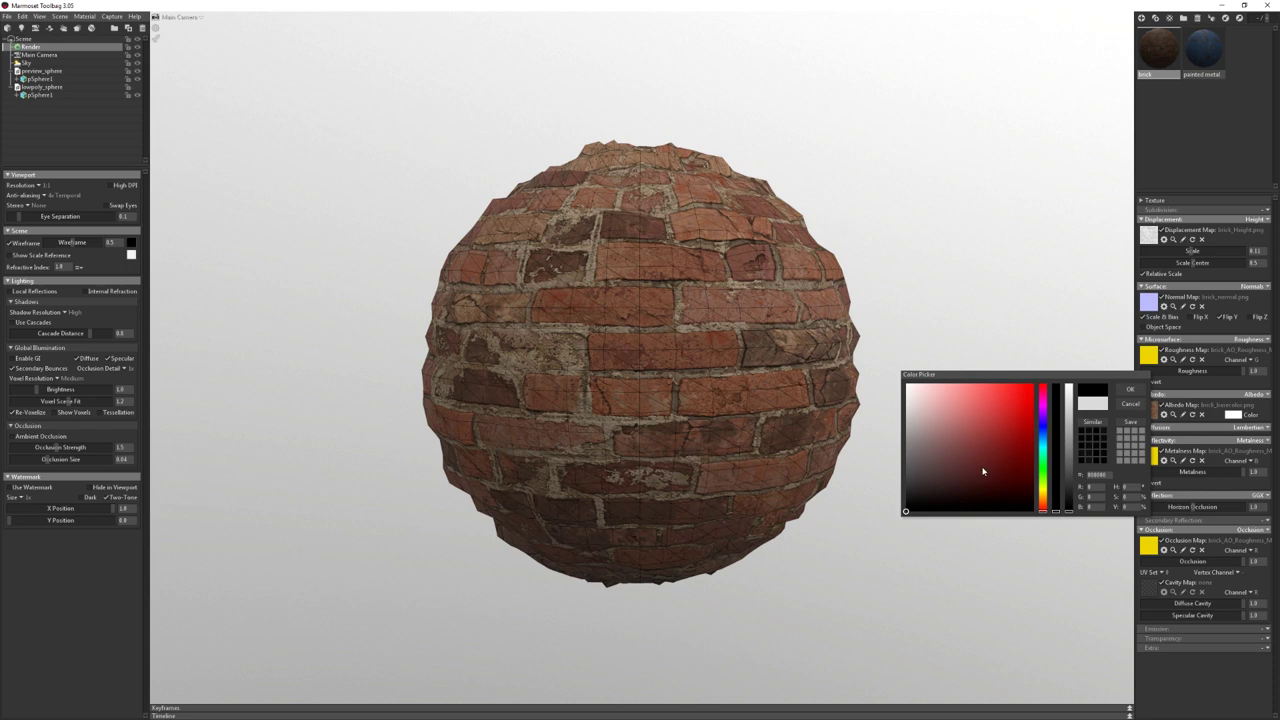
pyautogui.click(1130, 389)
pyautogui.moveTo(110, 242); pyautogui.dragTo(102, 248)
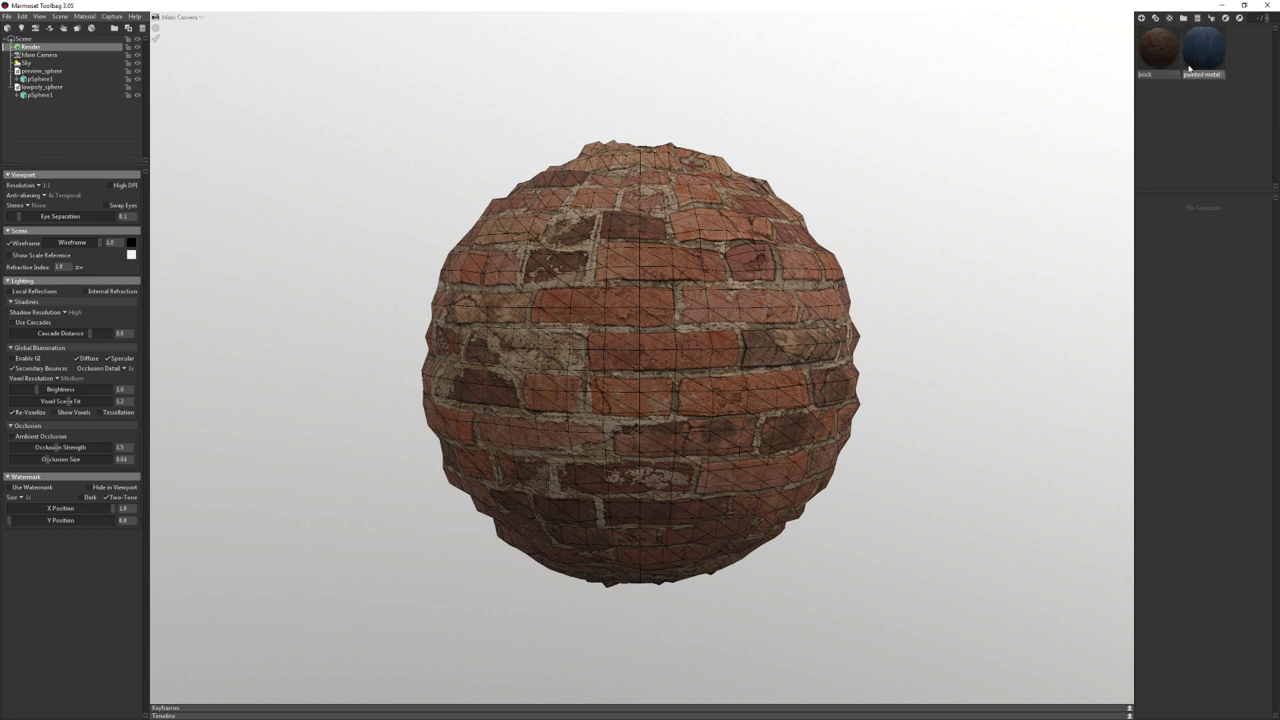
# Try Flat, then PN Triangles subdivision on the brick material with pSphere1 selected
pyautogui.click(1203, 211)
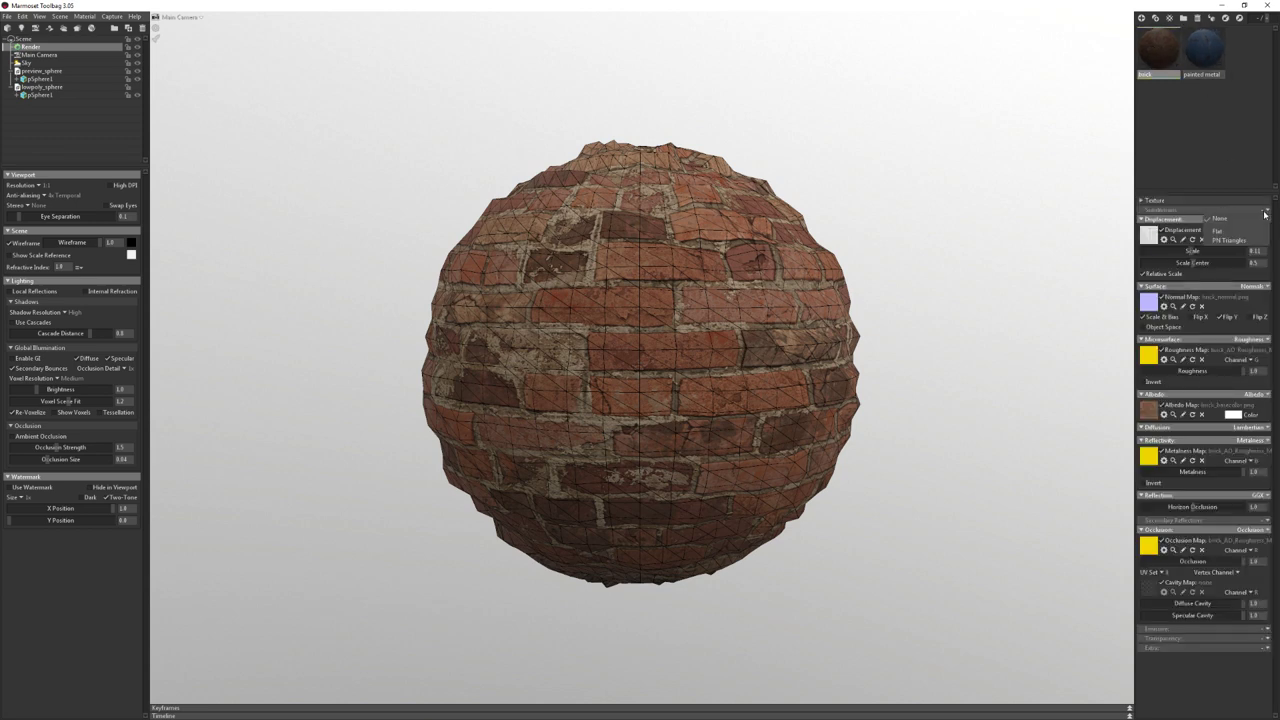
pyautogui.click(1217, 230)
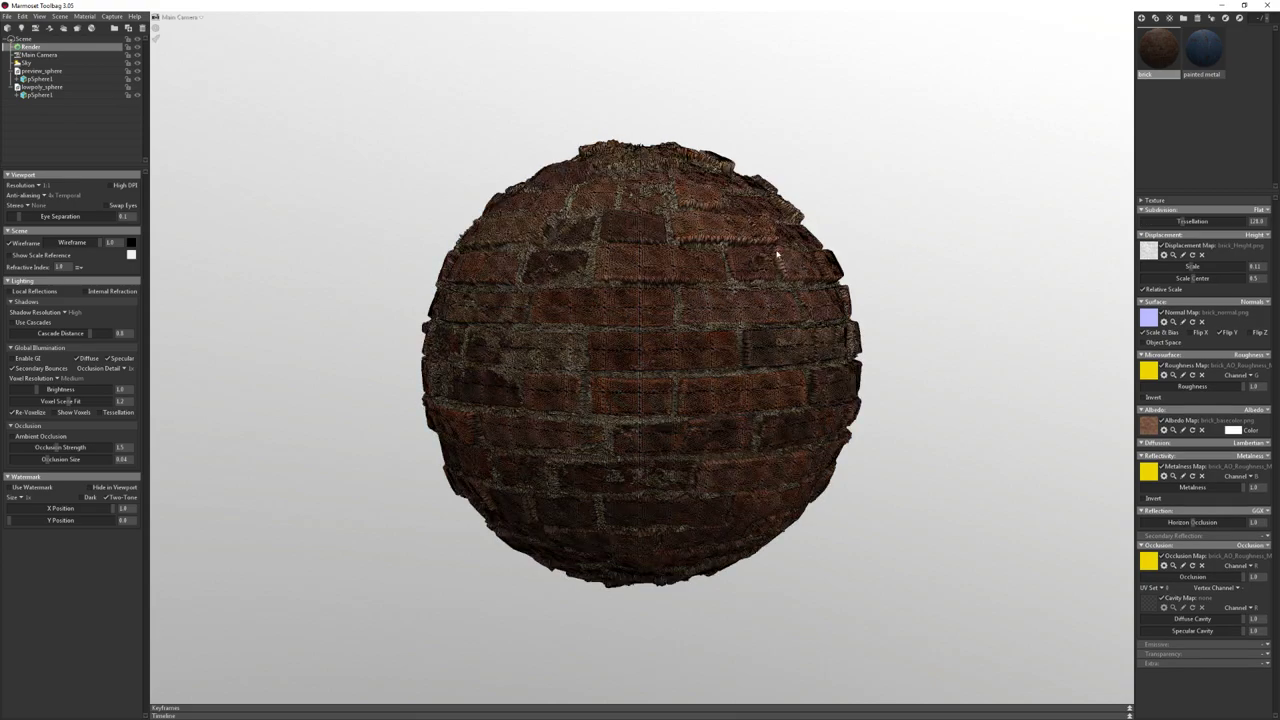
pyautogui.scroll(5, 785, 282)
pyautogui.scroll(5, 737, 323)
pyautogui.scroll(5, 700, 360)
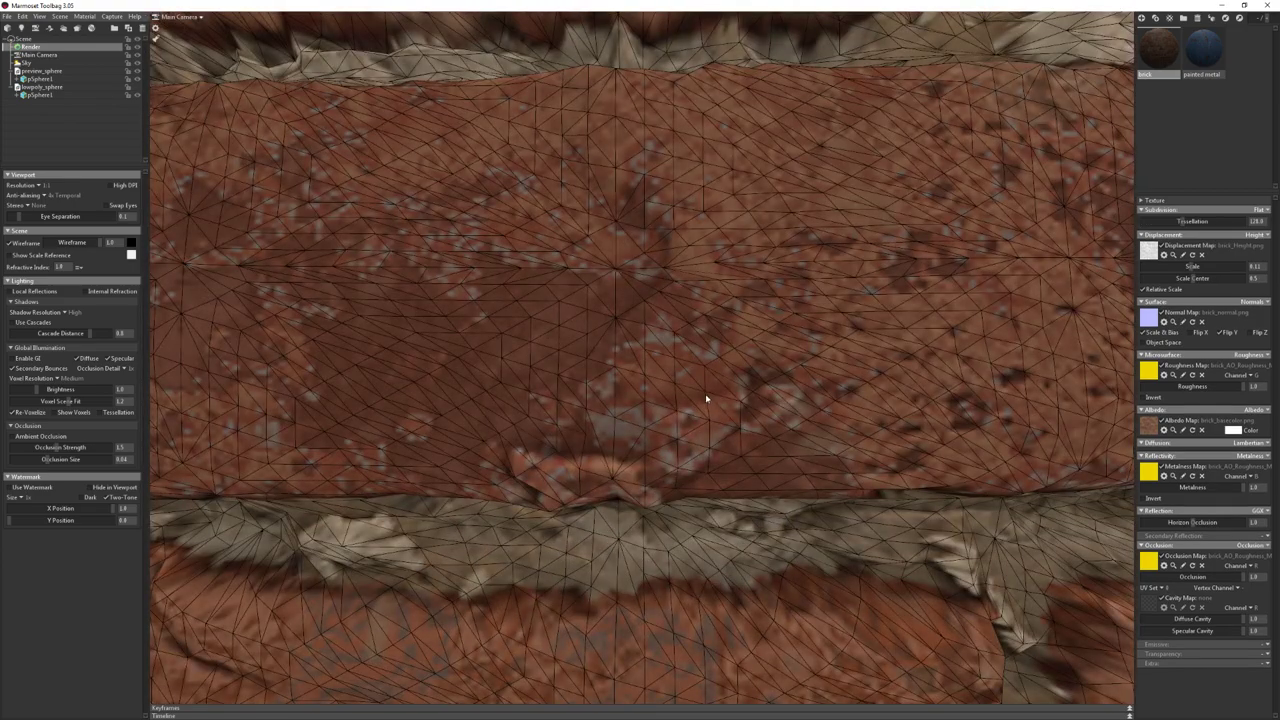
pyautogui.scroll(-5, 690, 390)
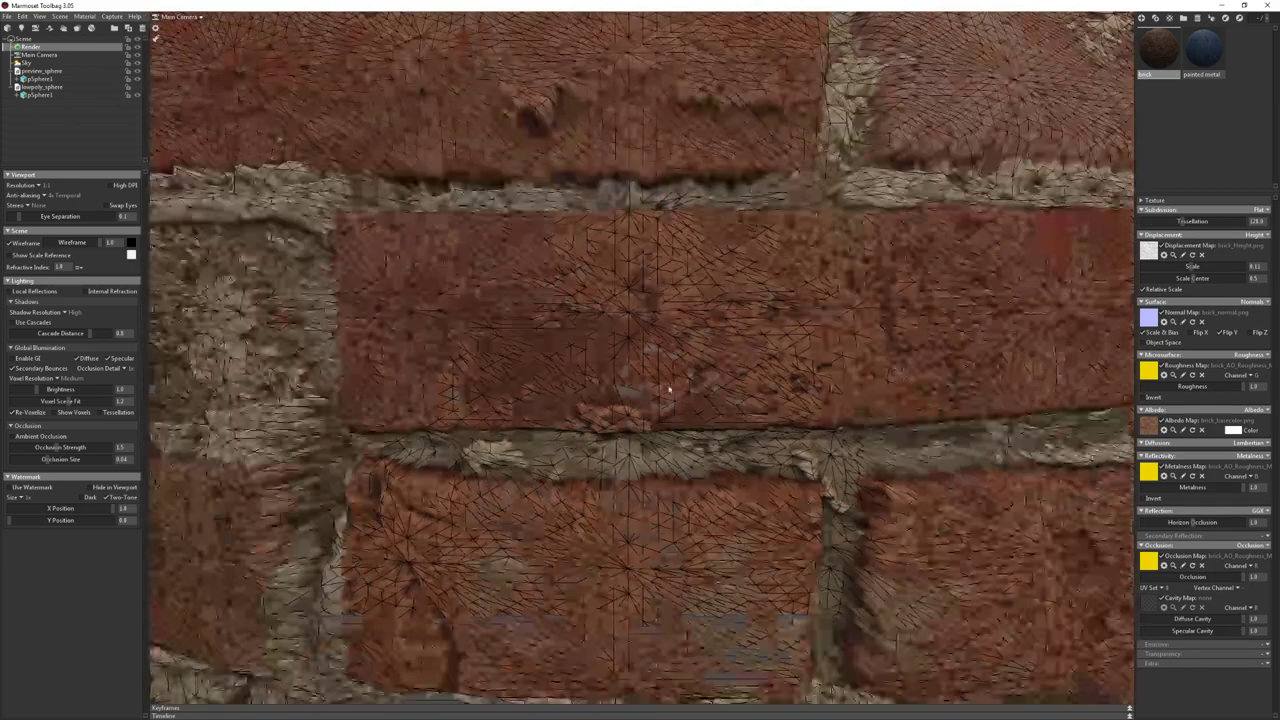
pyautogui.click(429, 330)
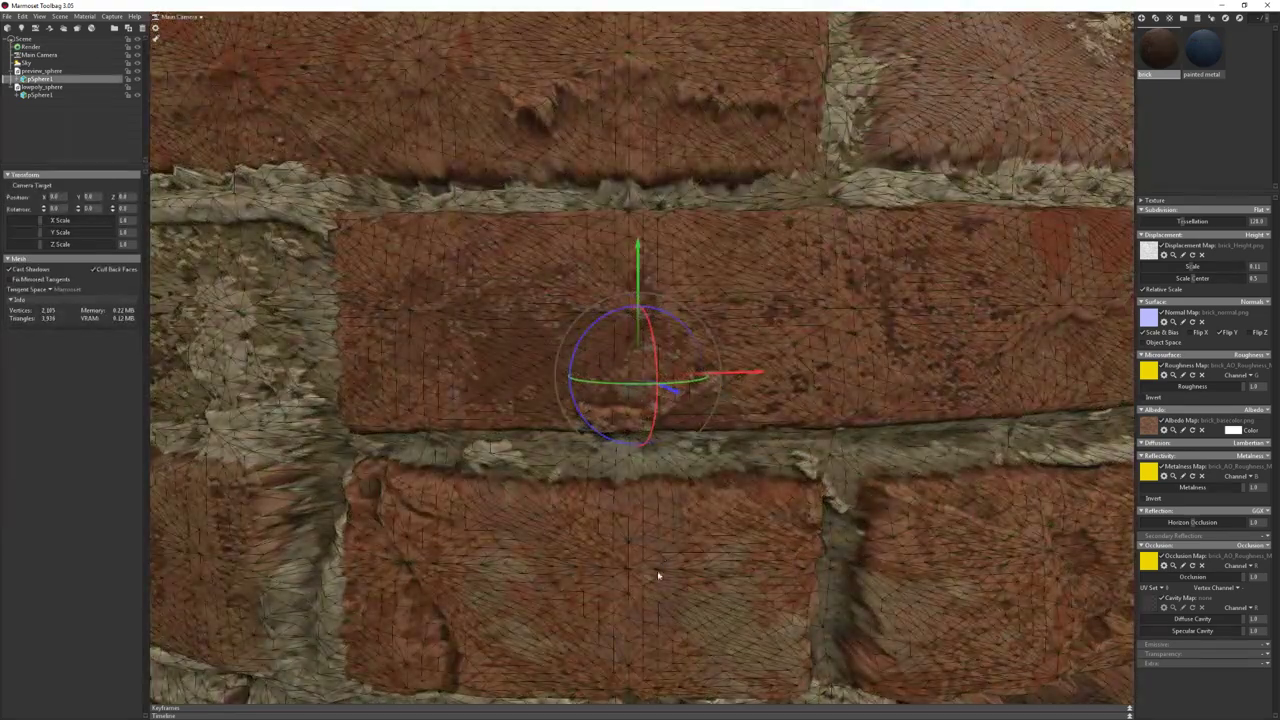
pyautogui.click(1256, 210)
pyautogui.click(1238, 228)
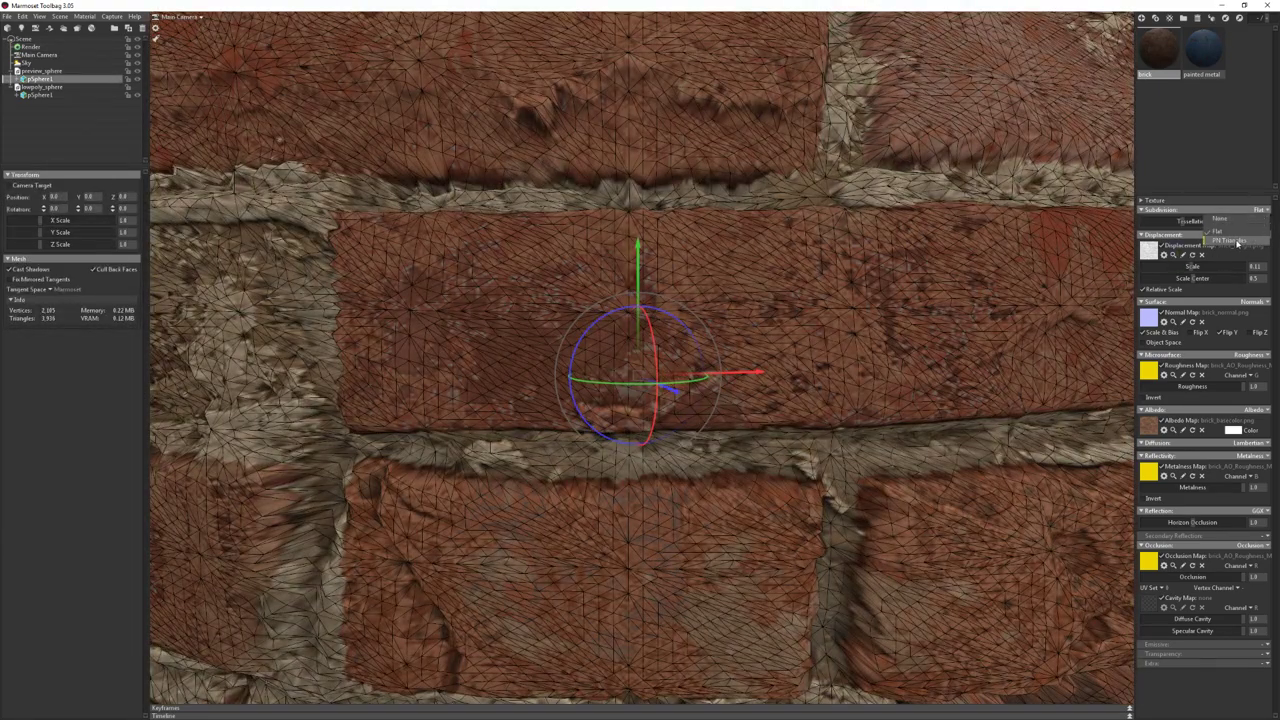
pyautogui.scroll(-5, 843, 371)
pyautogui.scroll(5, 843, 371)
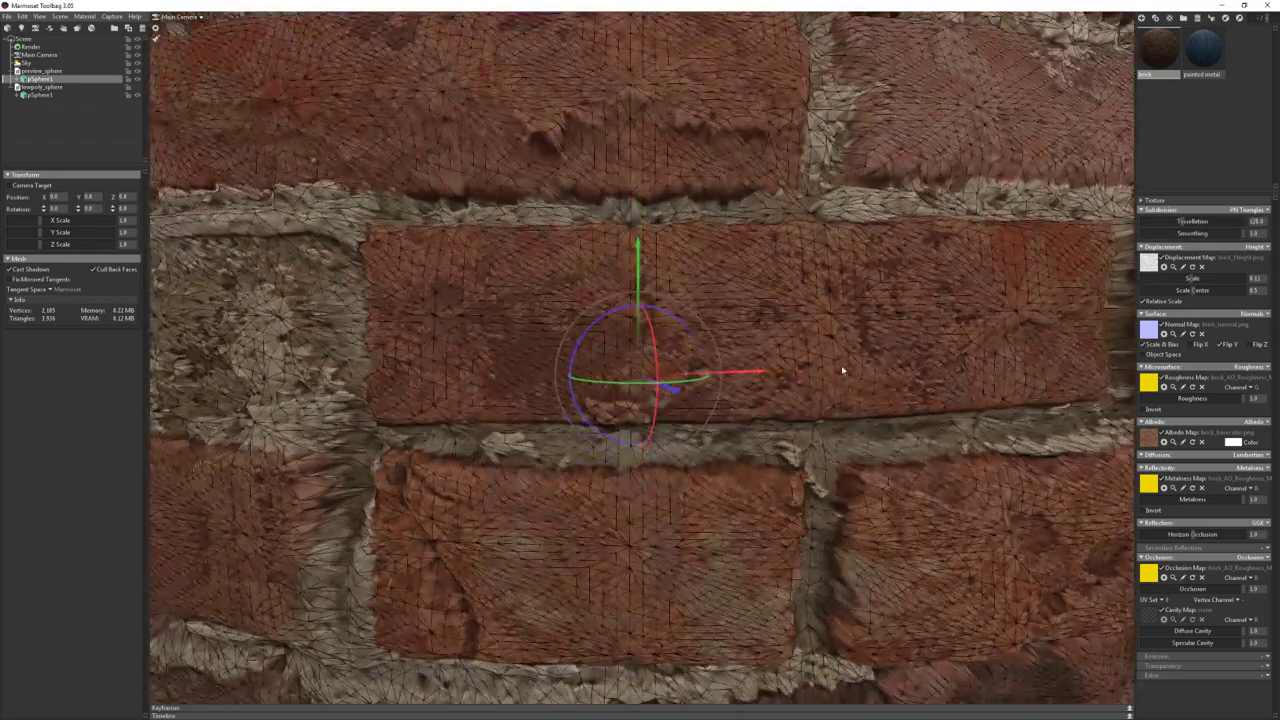
# Toggle subdivision between Flat and PN Triangles several times to compare the tessellation
pyautogui.click(1250, 211)
pyautogui.click(1240, 219)
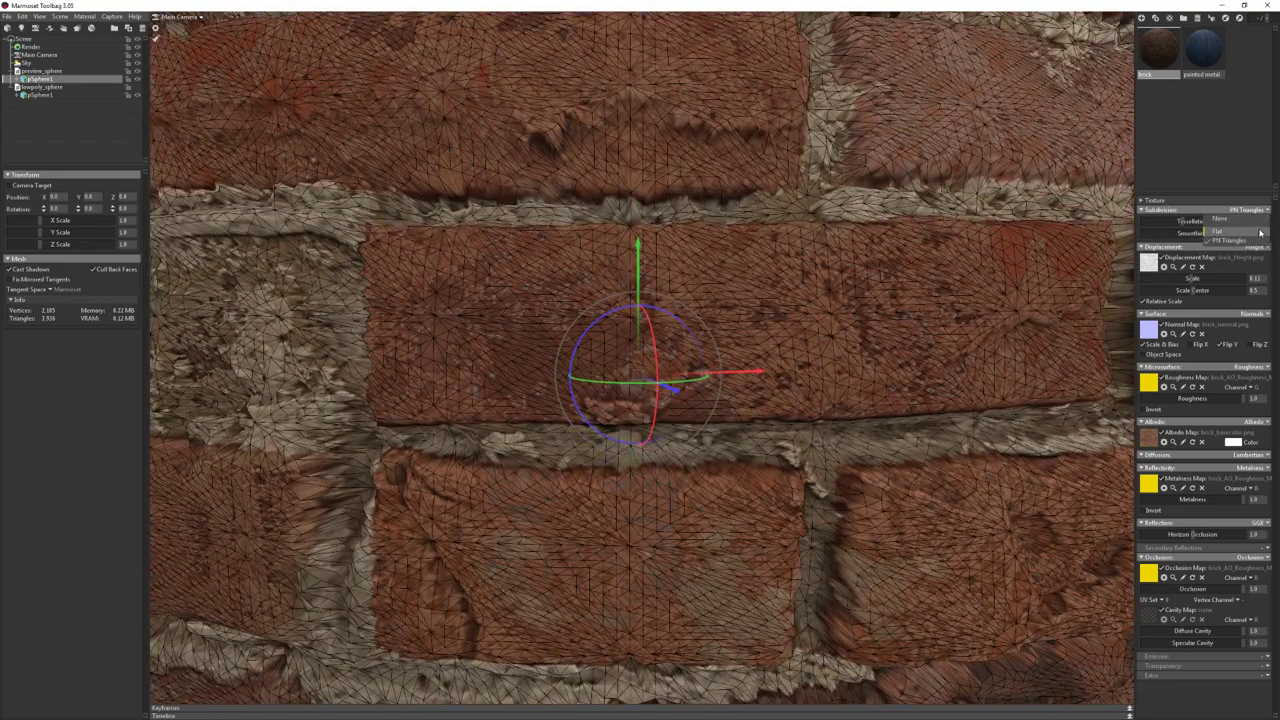
pyautogui.click(1266, 210)
pyautogui.click(1238, 228)
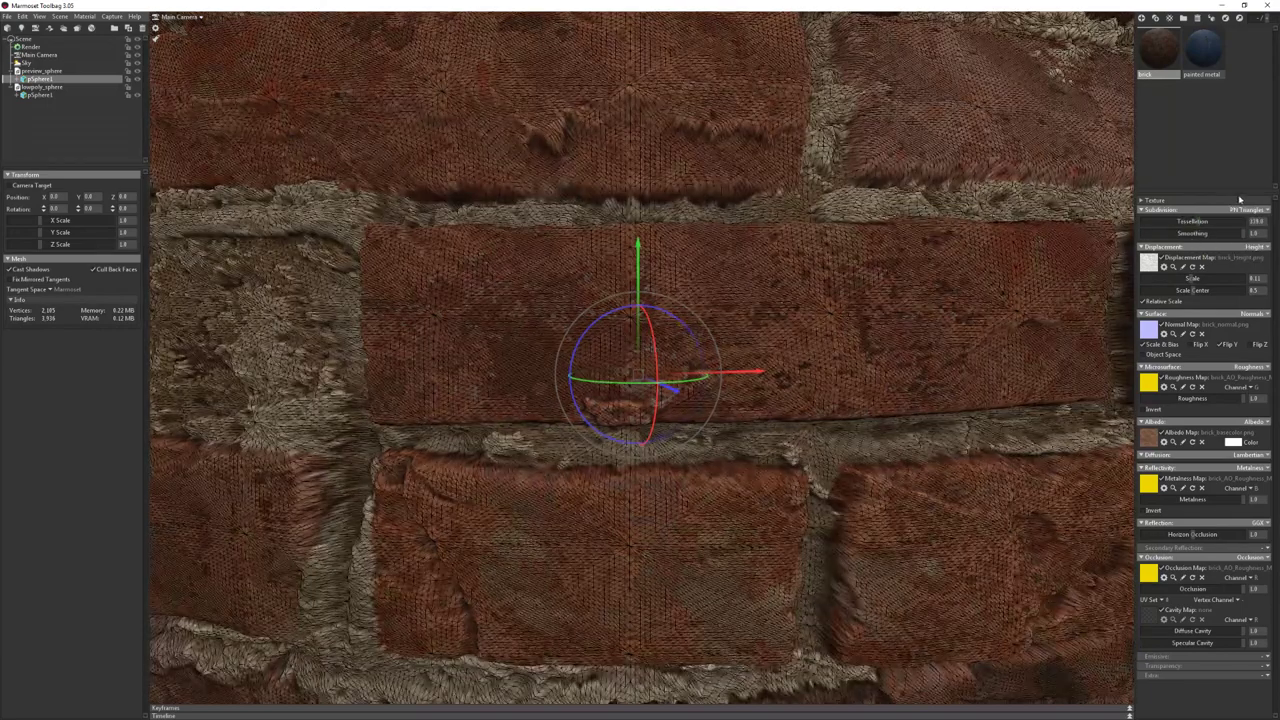
pyautogui.click(1260, 210)
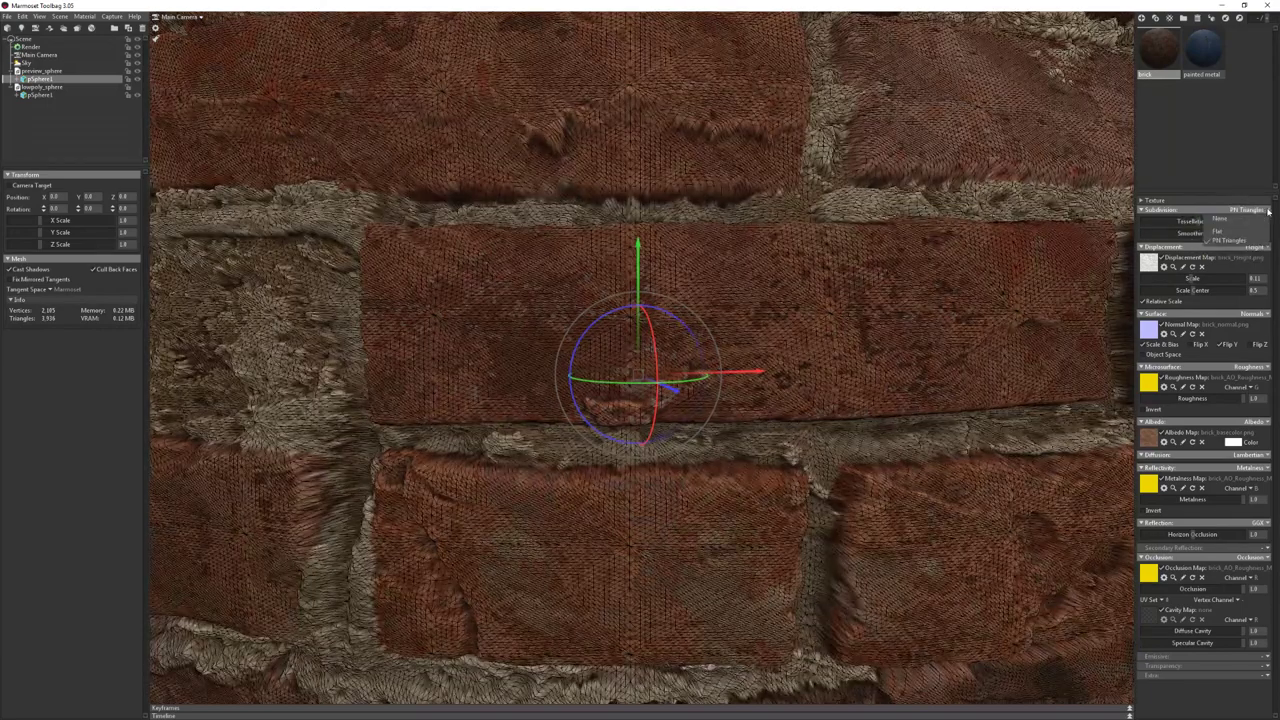
pyautogui.click(1245, 220)
pyautogui.click(1260, 210)
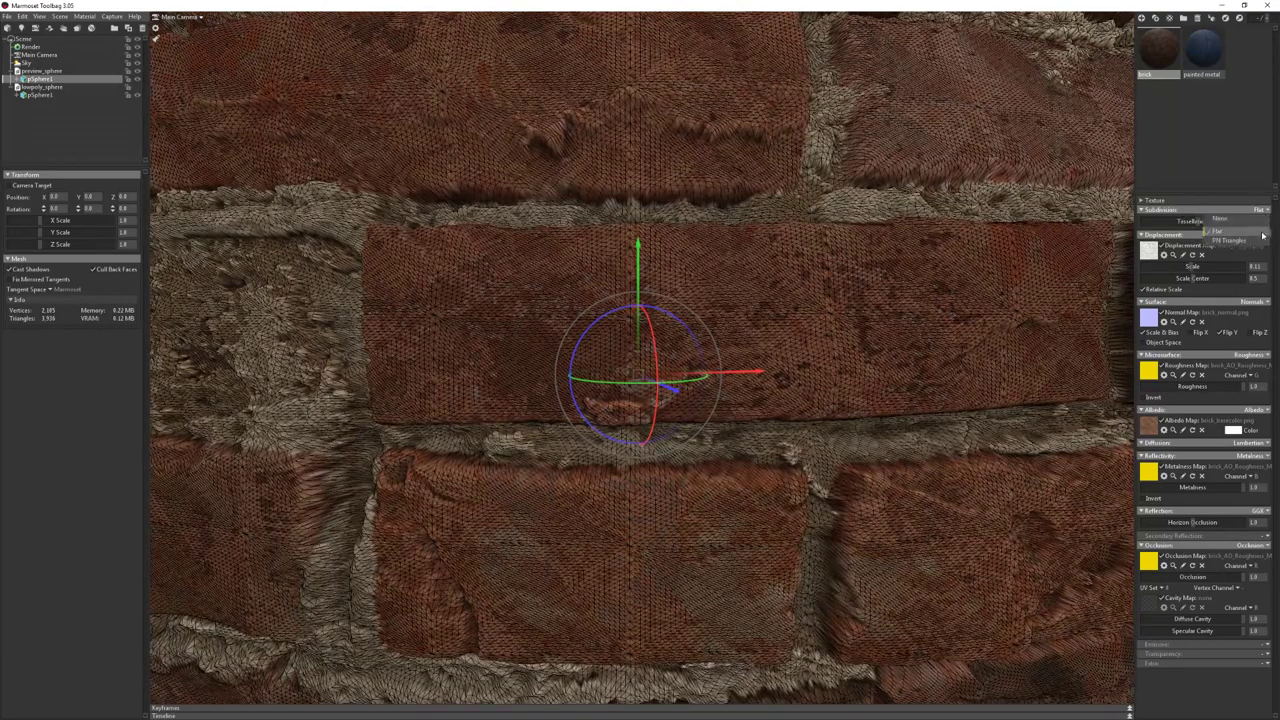
pyautogui.click(1238, 228)
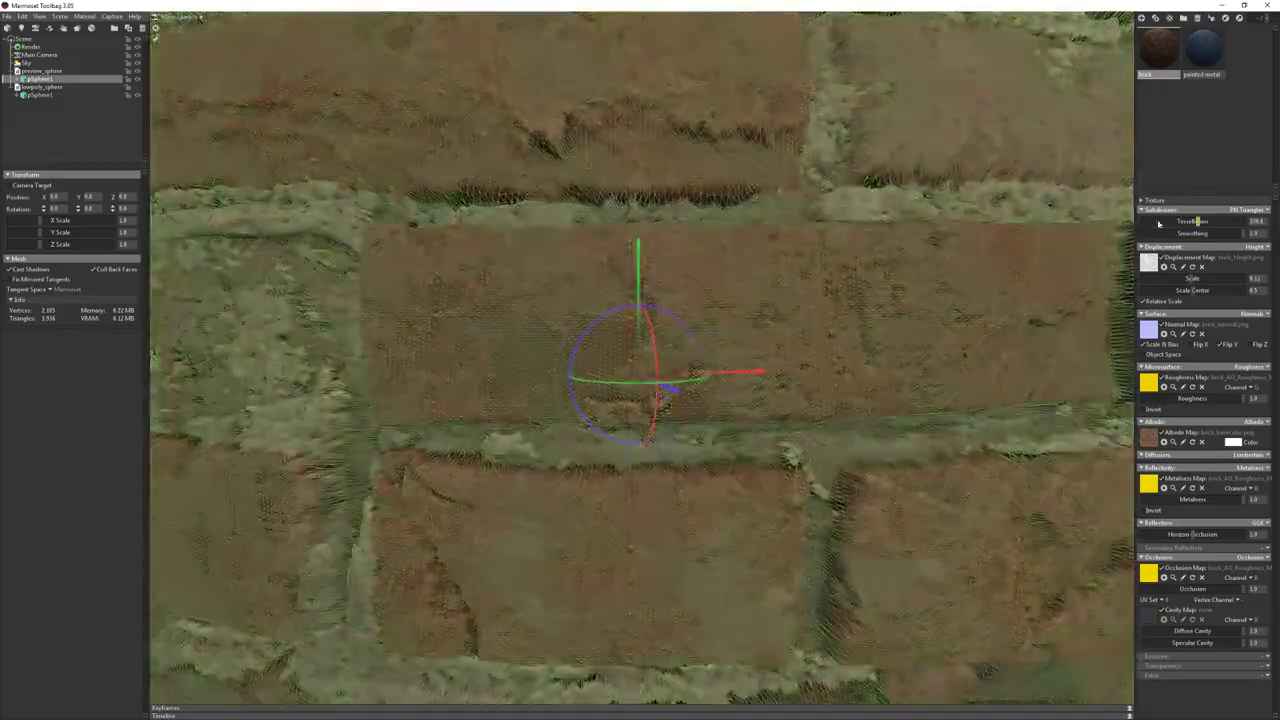
pyautogui.click(1252, 211)
pyautogui.click(1245, 220)
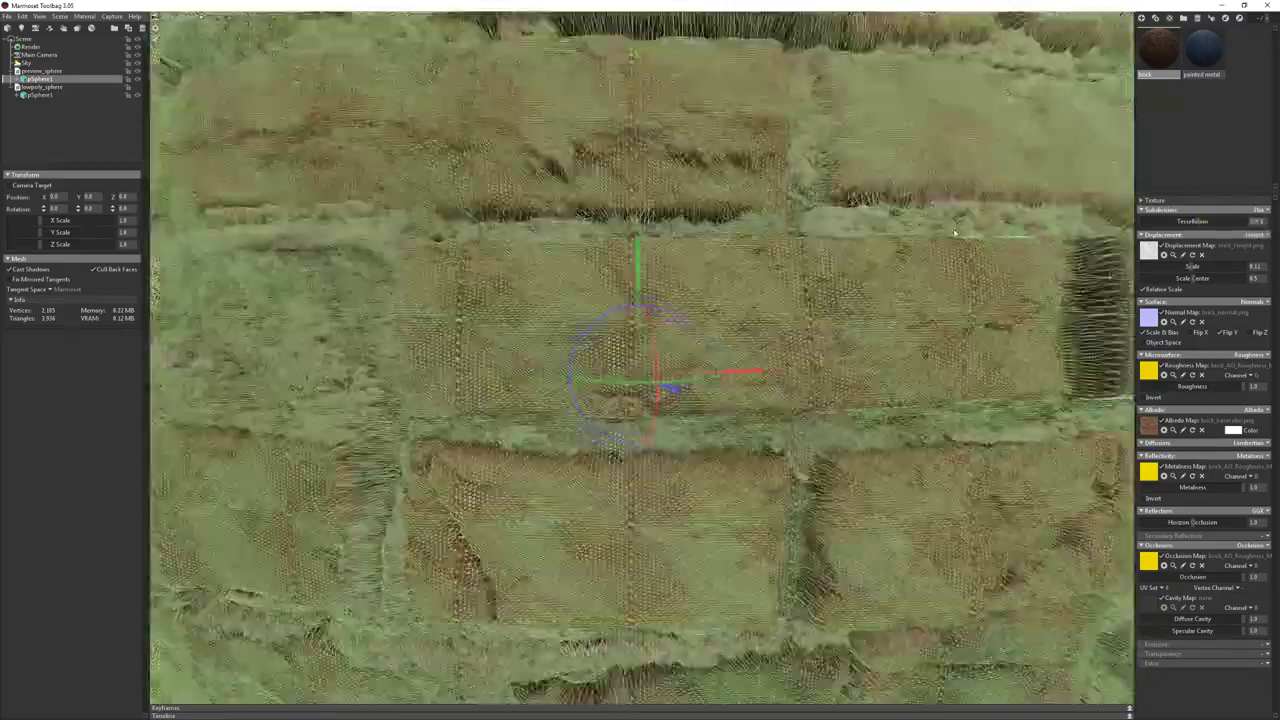
pyautogui.scroll(-5, 955, 233)
pyautogui.click(962, 228)
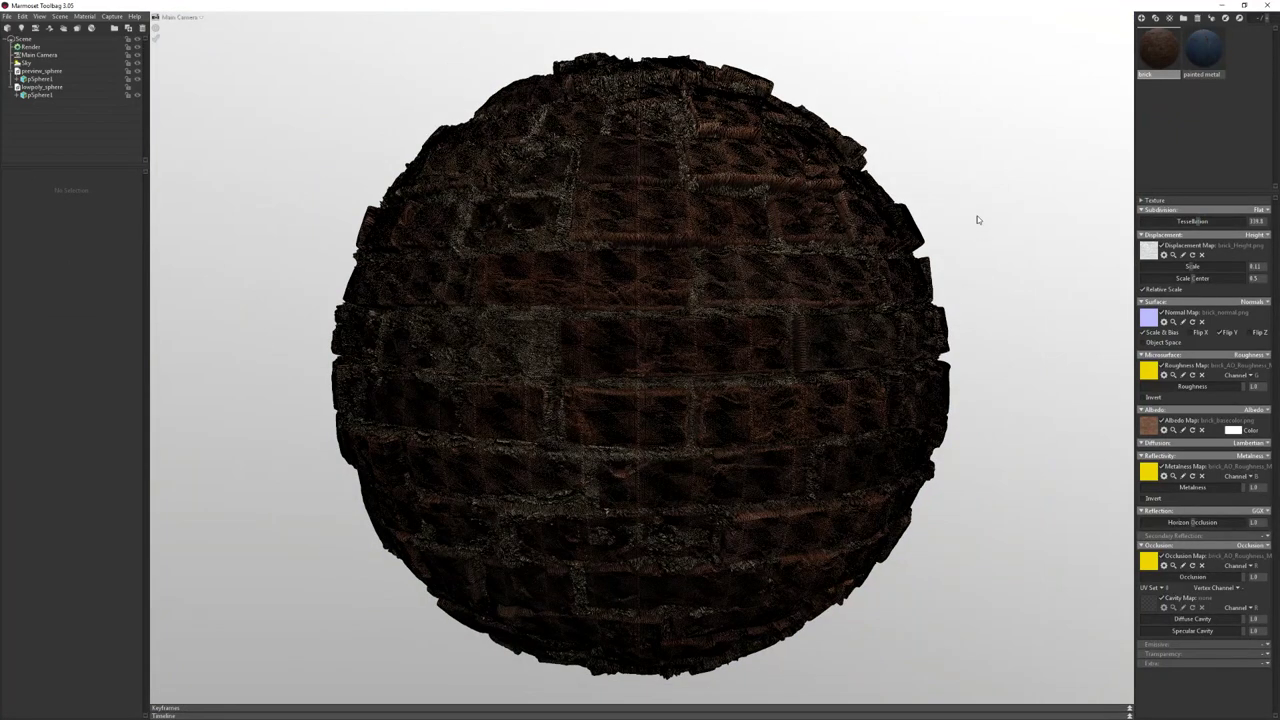
# Settle on PN Triangles subdivision, orbit the displaced bricks, and reopen the Render settings
pyautogui.click(1258, 210)
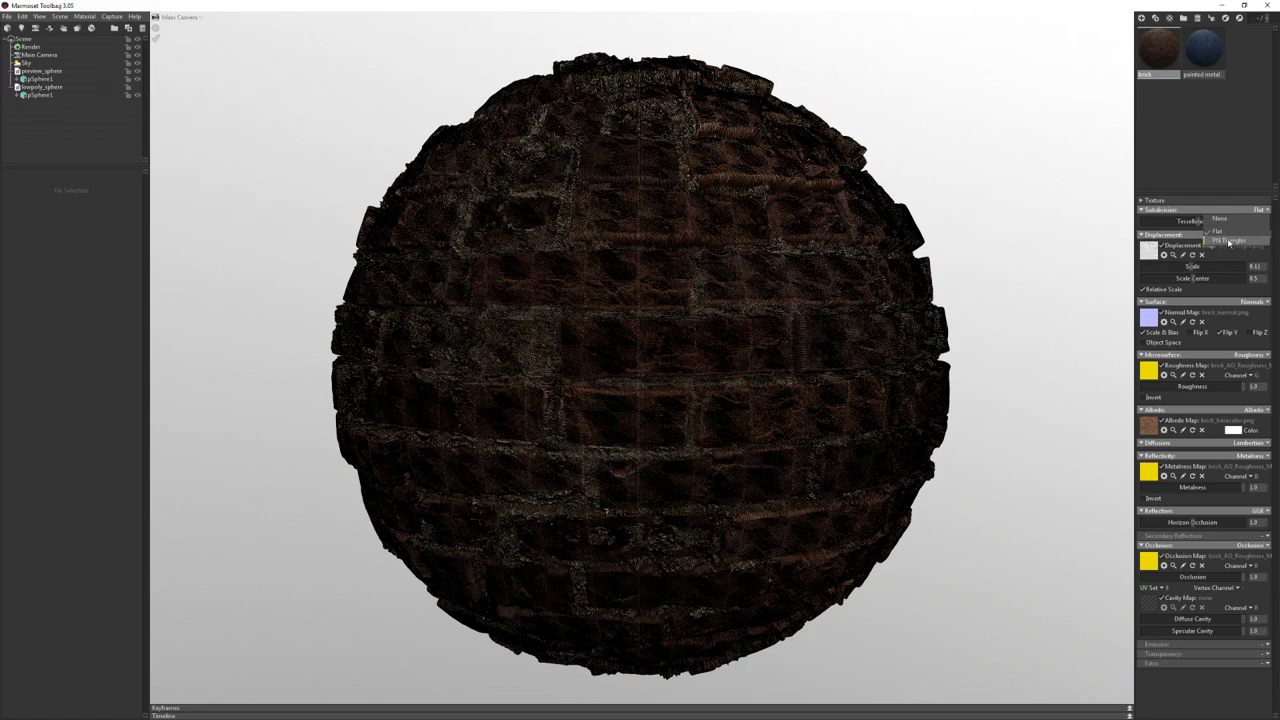
pyautogui.click(1228, 241)
pyautogui.scroll(3, 857, 320)
pyautogui.scroll(3, 744, 371)
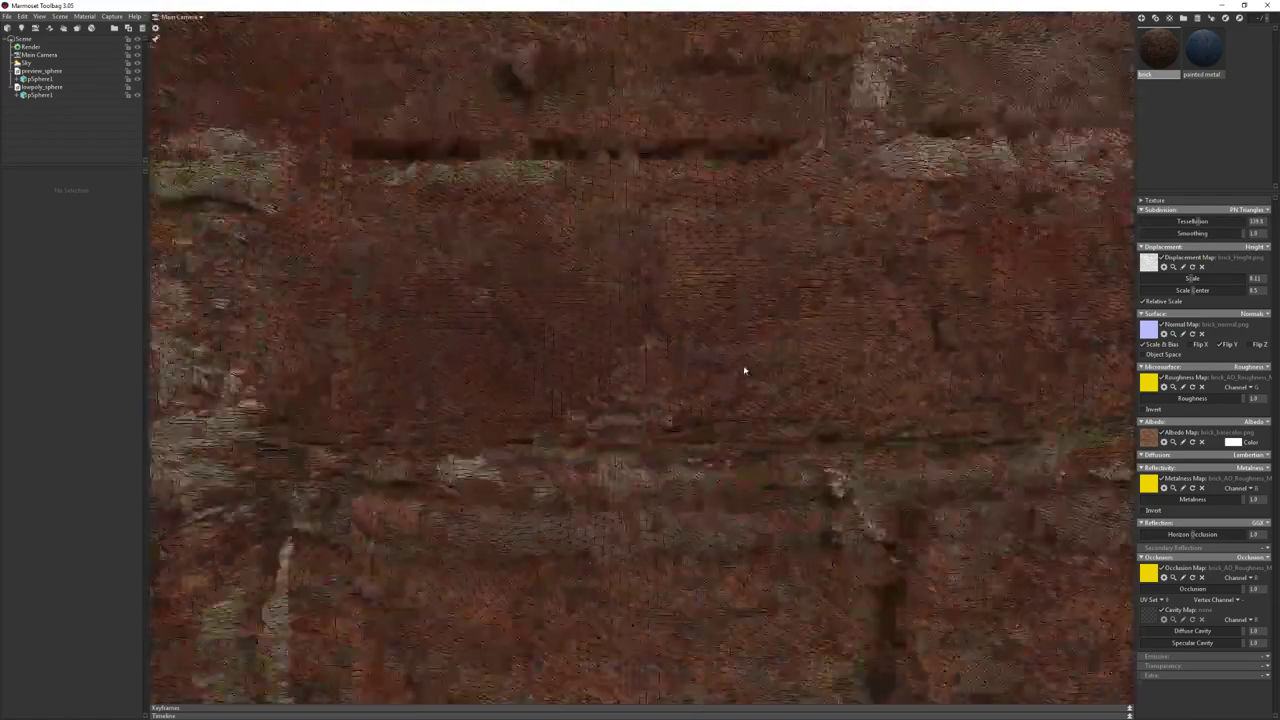
pyautogui.click(524, 280)
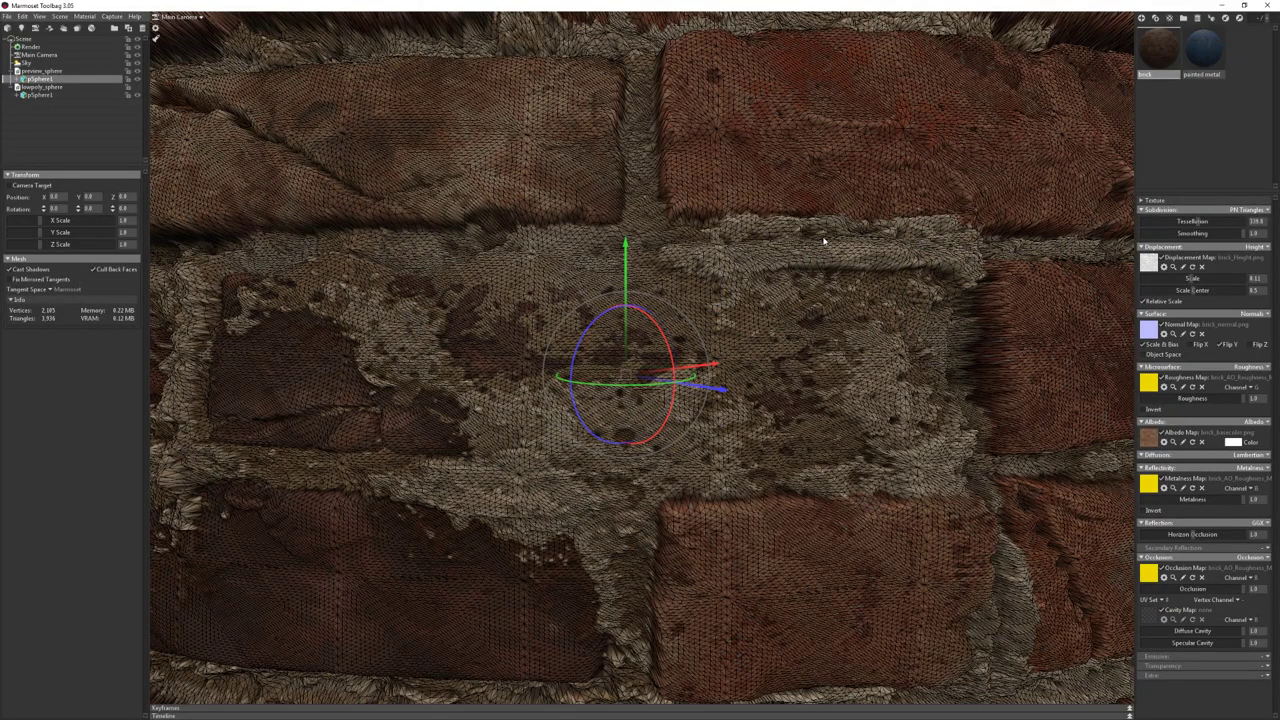
pyautogui.moveTo(824, 241)
pyautogui.mouseDown()
pyautogui.moveTo(777, 297)
pyautogui.moveTo(680, 340)
pyautogui.mouseUp()
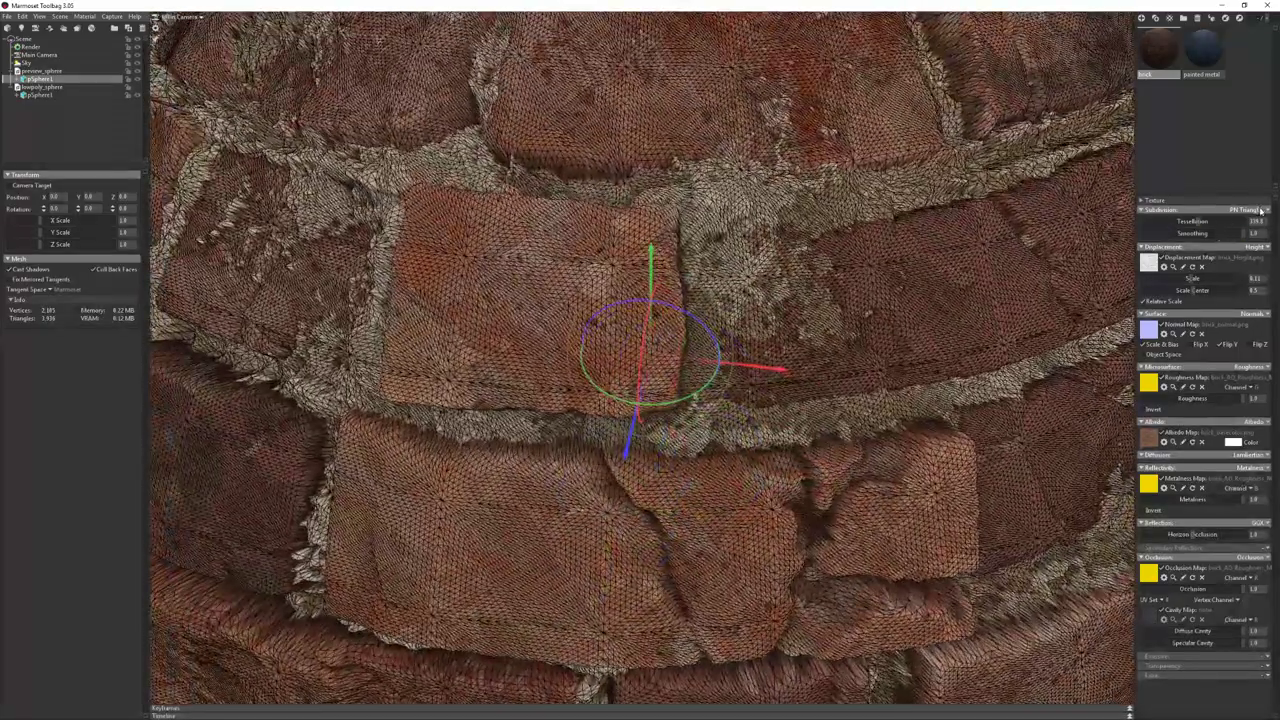
pyautogui.scroll(-5, 877, 337)
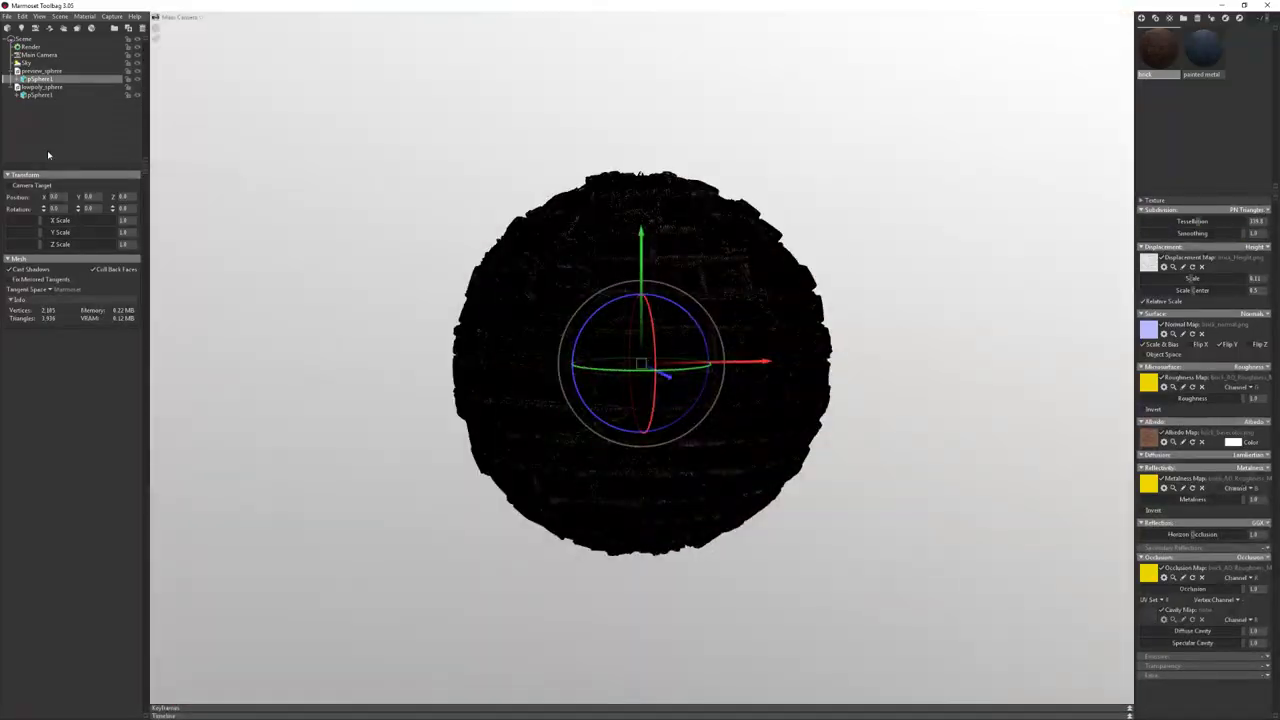
pyautogui.click(30, 55)
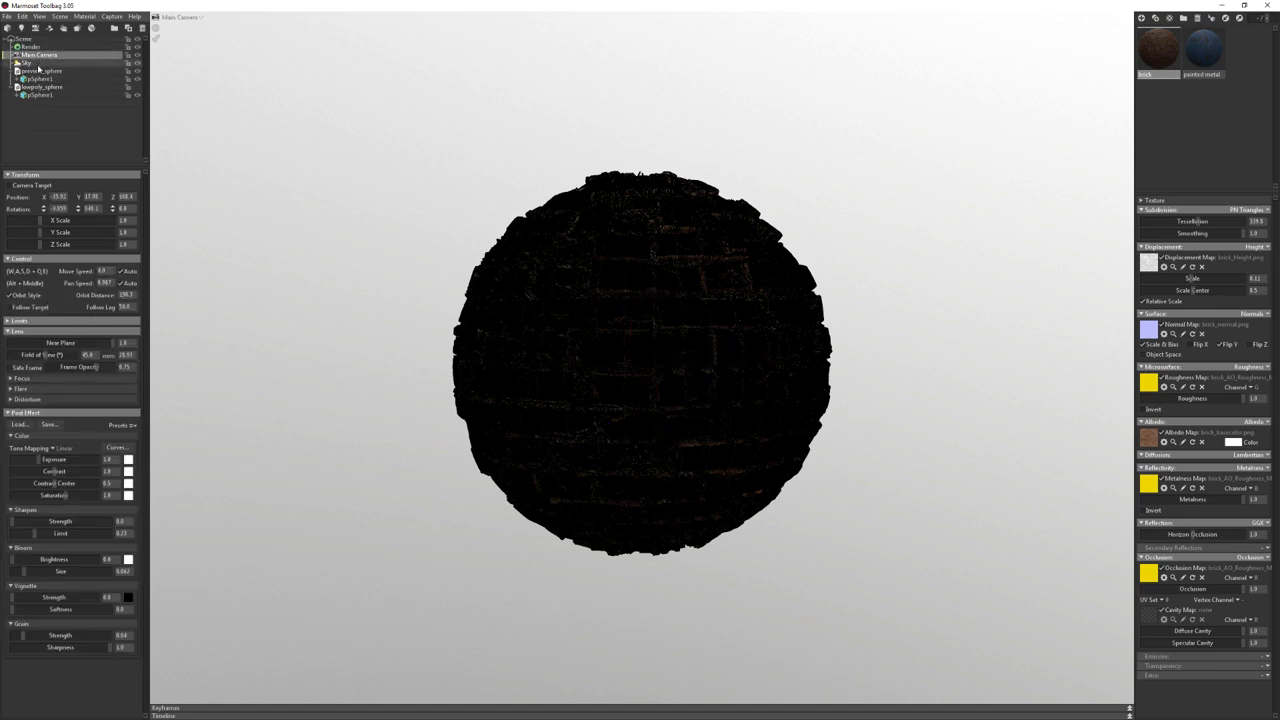
pyautogui.click(38, 47)
# Turn off the wireframe, then lower the brick tessellation to about 218 and reduce smoothing
pyautogui.click(26, 245)
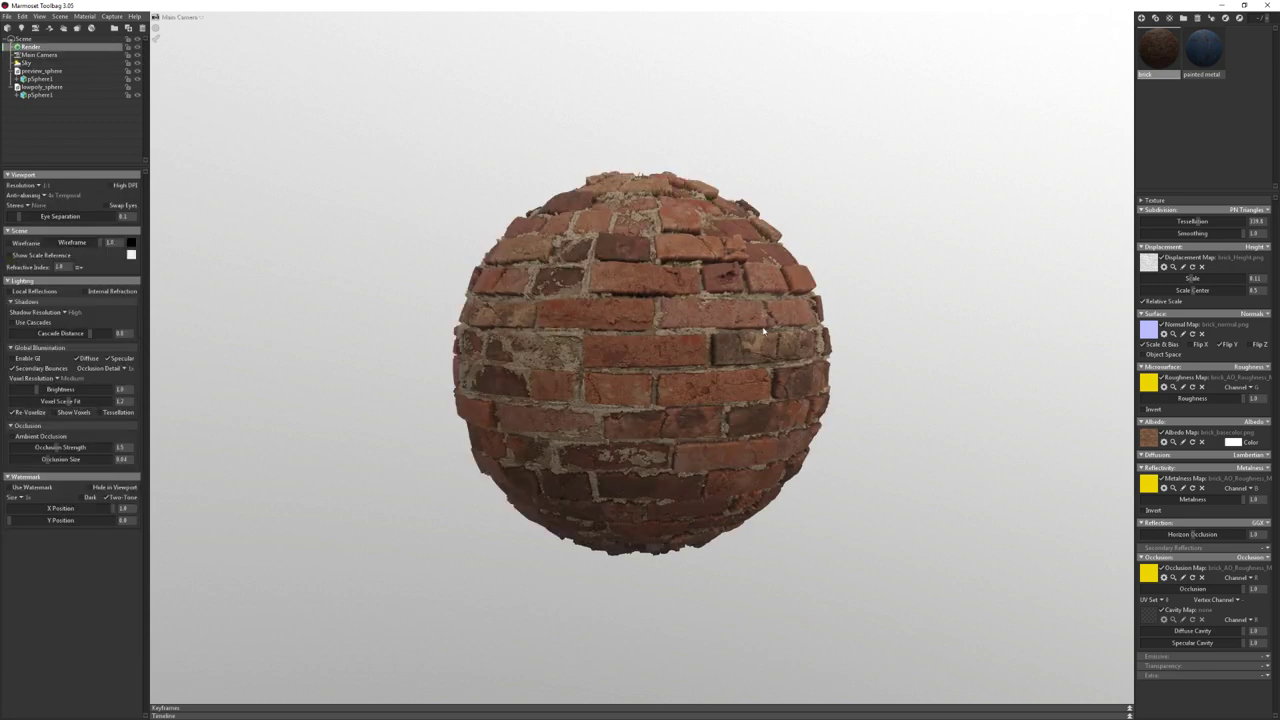
pyautogui.scroll(3, 1098, 157)
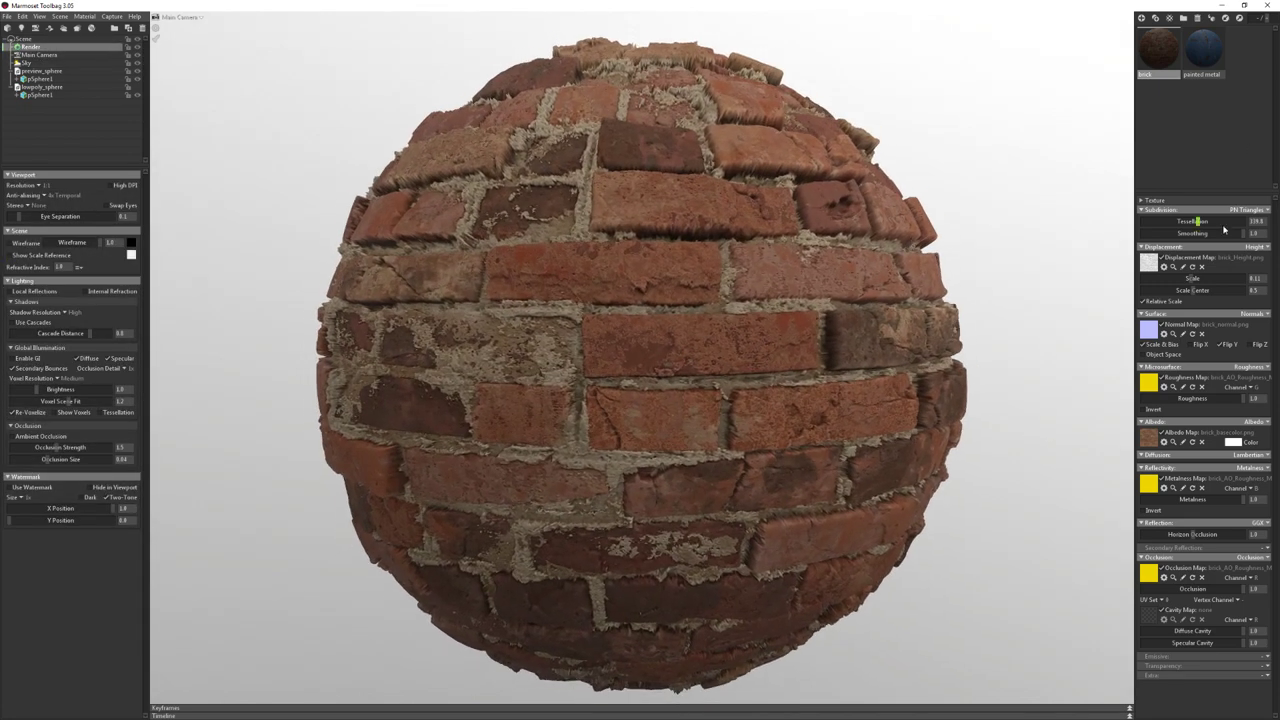
pyautogui.moveTo(1224, 231)
pyautogui.mouseDown()
pyautogui.moveTo(1192, 228)
pyautogui.moveTo(1273, 226)
pyautogui.mouseUp()
pyautogui.moveTo(1240, 233); pyautogui.dragTo(926, 262)
pyautogui.moveTo(631, 355); pyautogui.dragTo(652, 376)
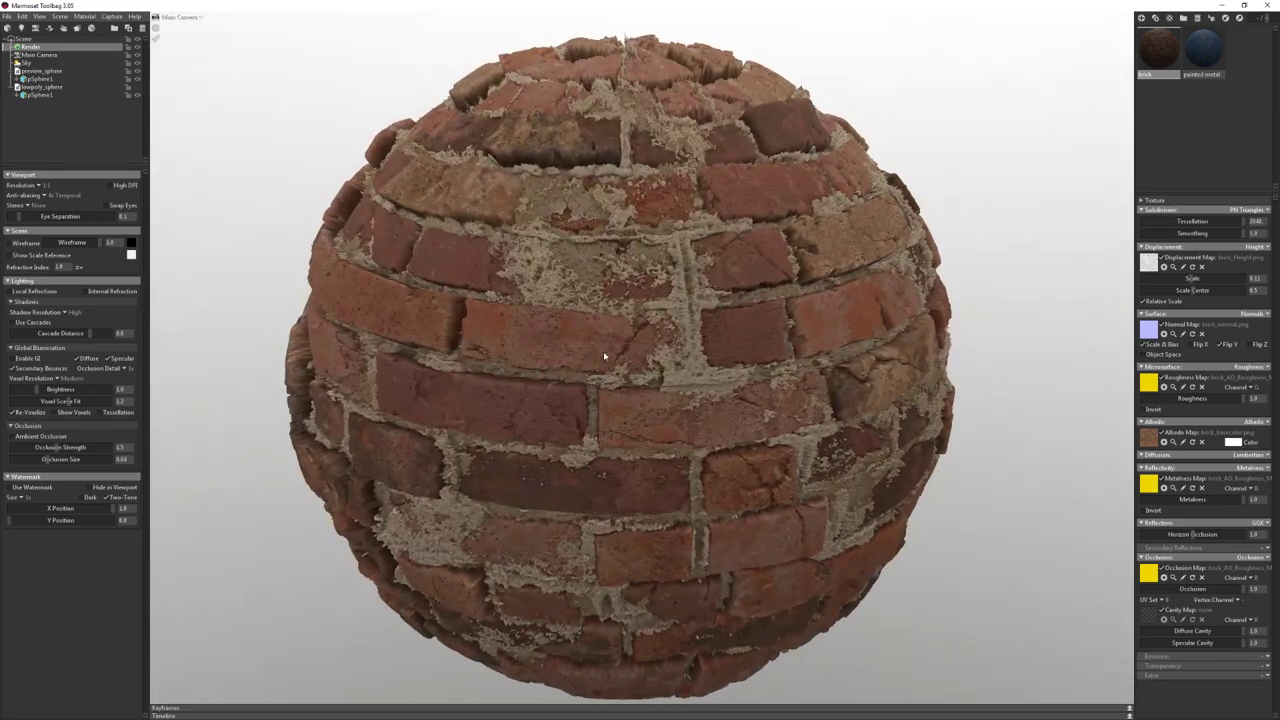
pyautogui.scroll(-5, 603, 355)
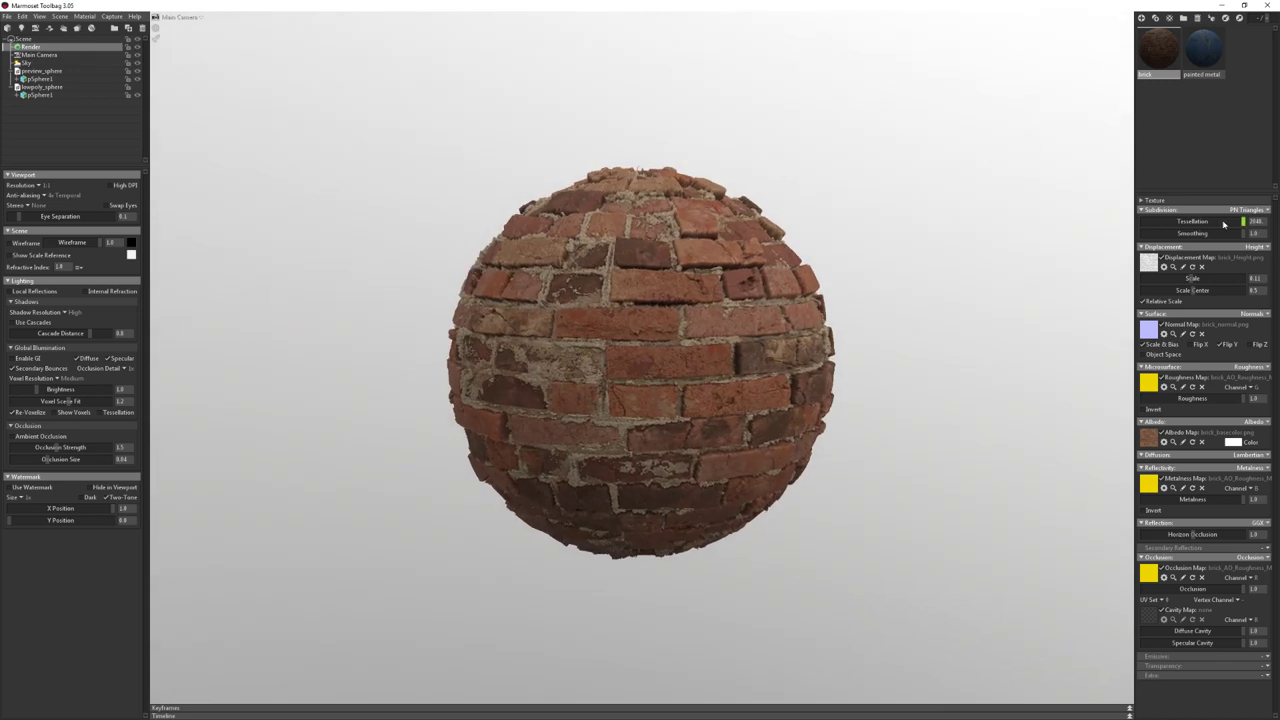
pyautogui.scroll(5, 800, 340)
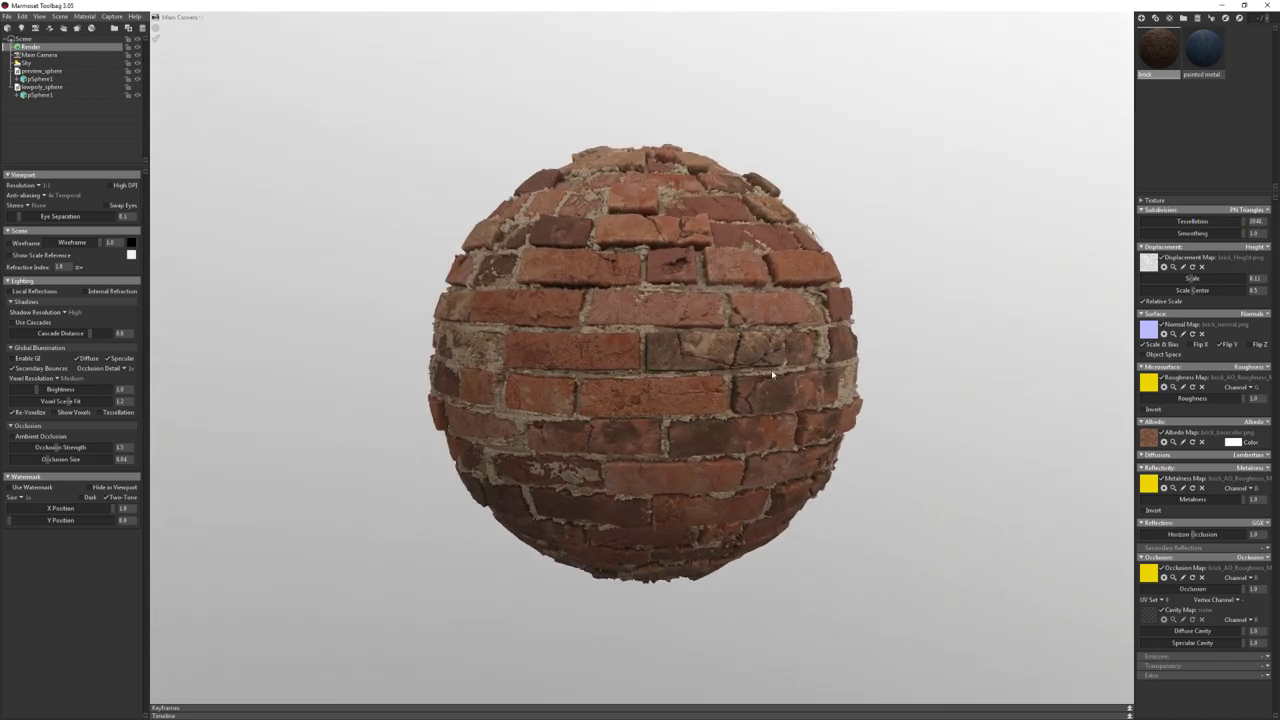
pyautogui.scroll(-6, 800, 340)
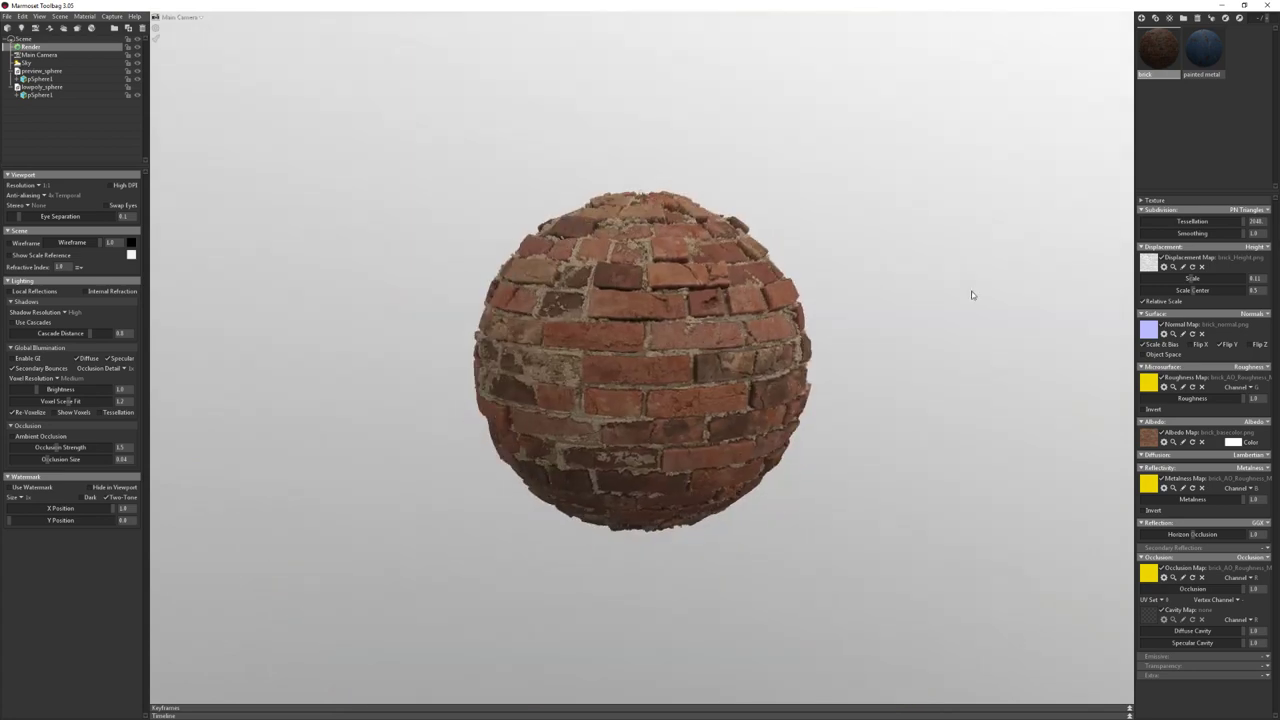
pyautogui.moveTo(1189, 226); pyautogui.dragTo(1198, 222)
# Hide the displaced brick sphere, show the low-poly sphere, and apply the brick material to it
pyautogui.click(138, 79)
pyautogui.click(138, 88)
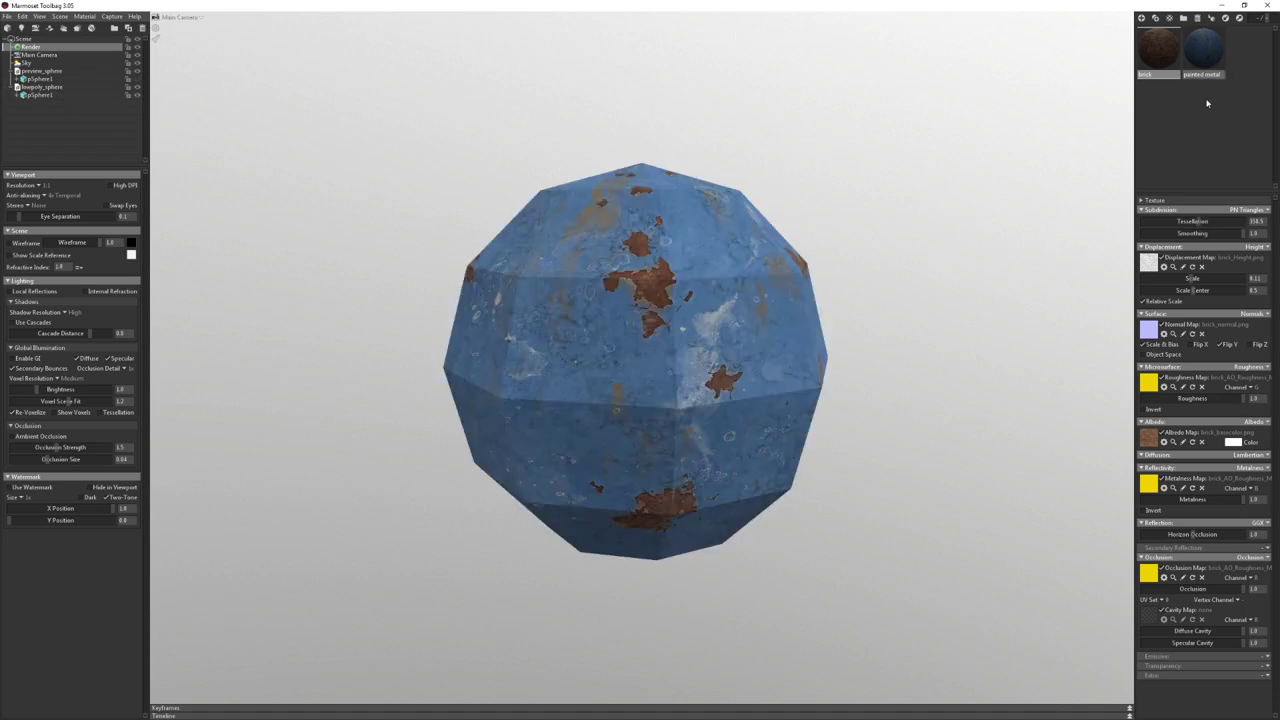
pyautogui.moveTo(1158, 50); pyautogui.dragTo(784, 248)
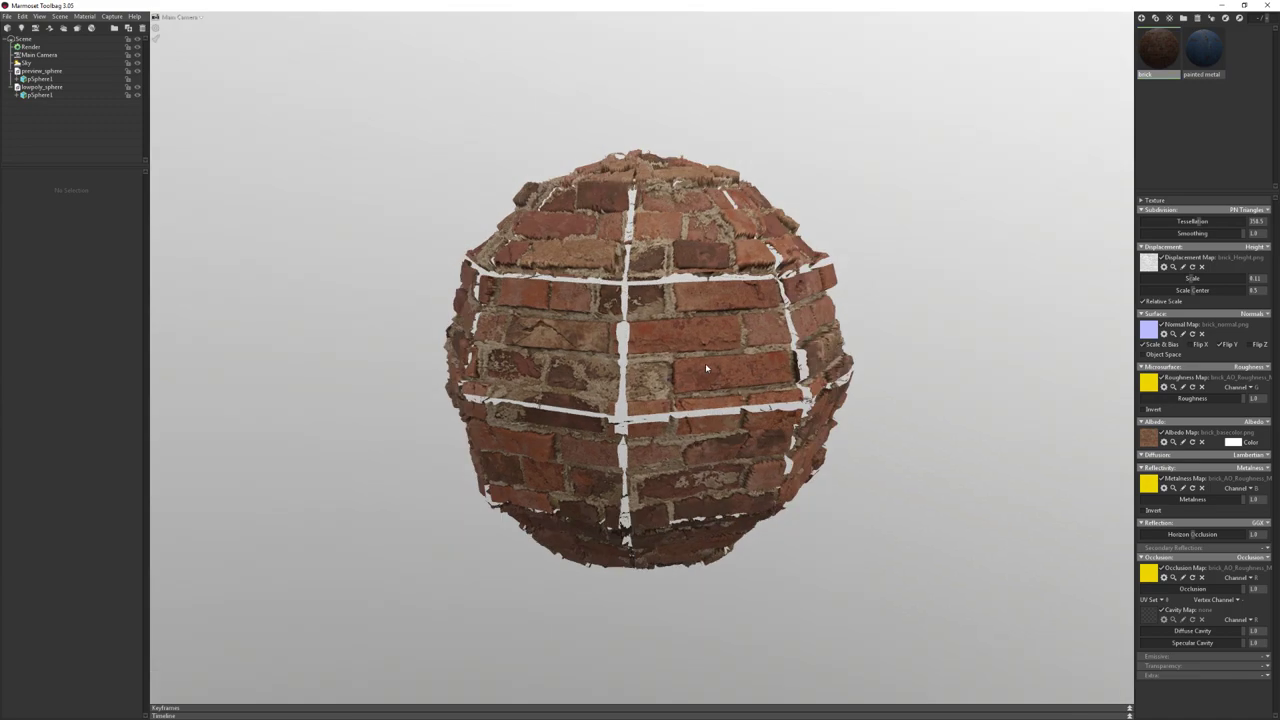
pyautogui.click(705, 363)
pyautogui.scroll(2, 690, 365)
pyautogui.scroll(2, 680, 366)
pyautogui.click(681, 366)
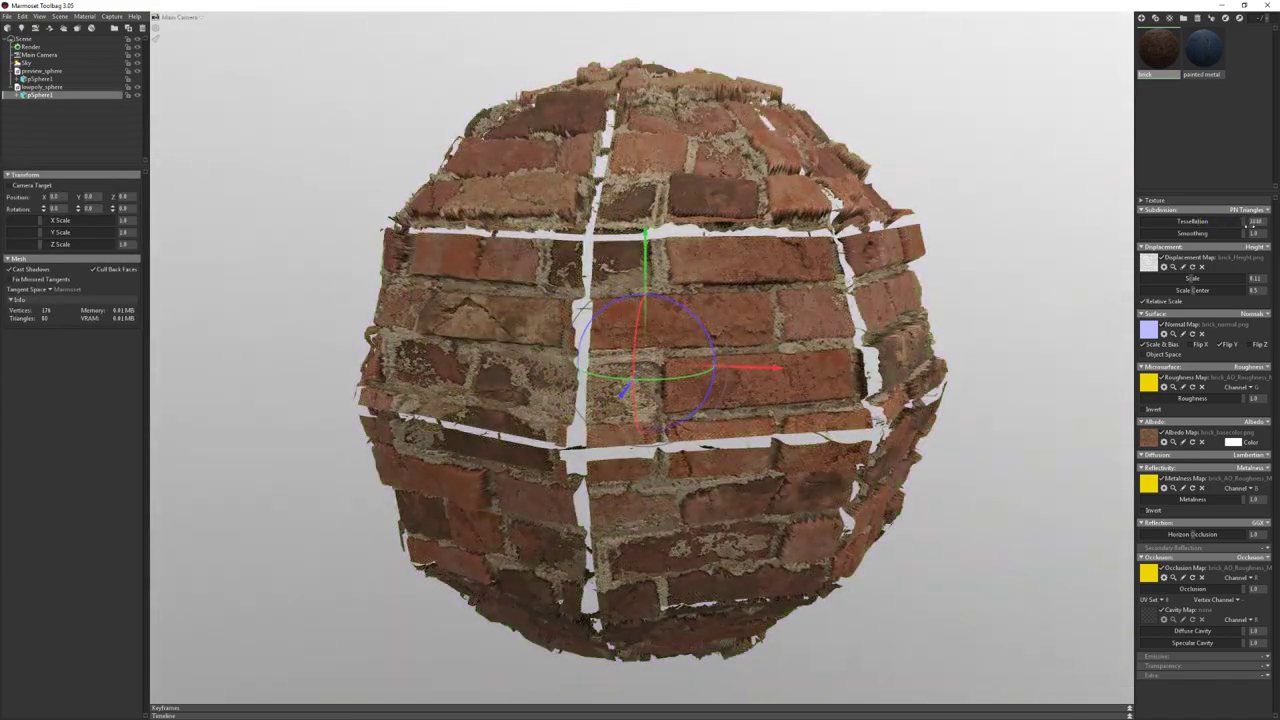
# Raise the low-poly sphere's Subdivision Tessellation to 2048
pyautogui.moveTo(1207, 221); pyautogui.dragTo(1262, 222)
pyautogui.click(860, 318)
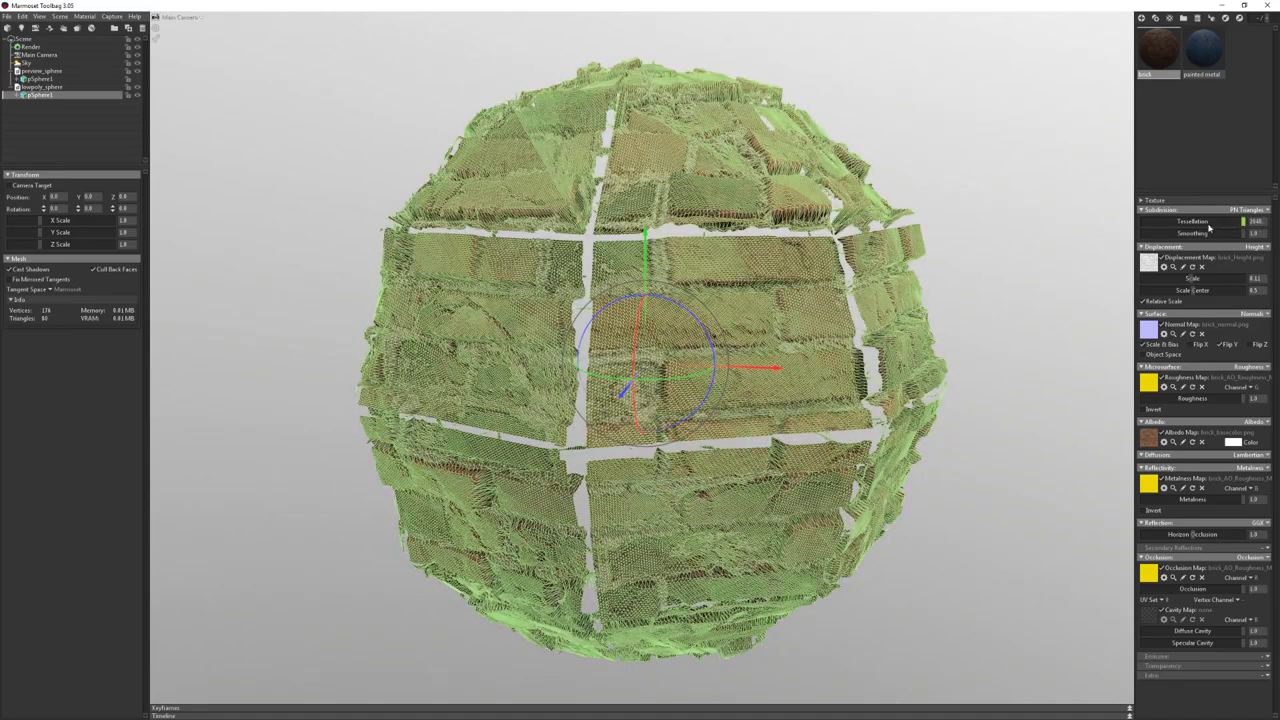
pyautogui.click(743, 350)
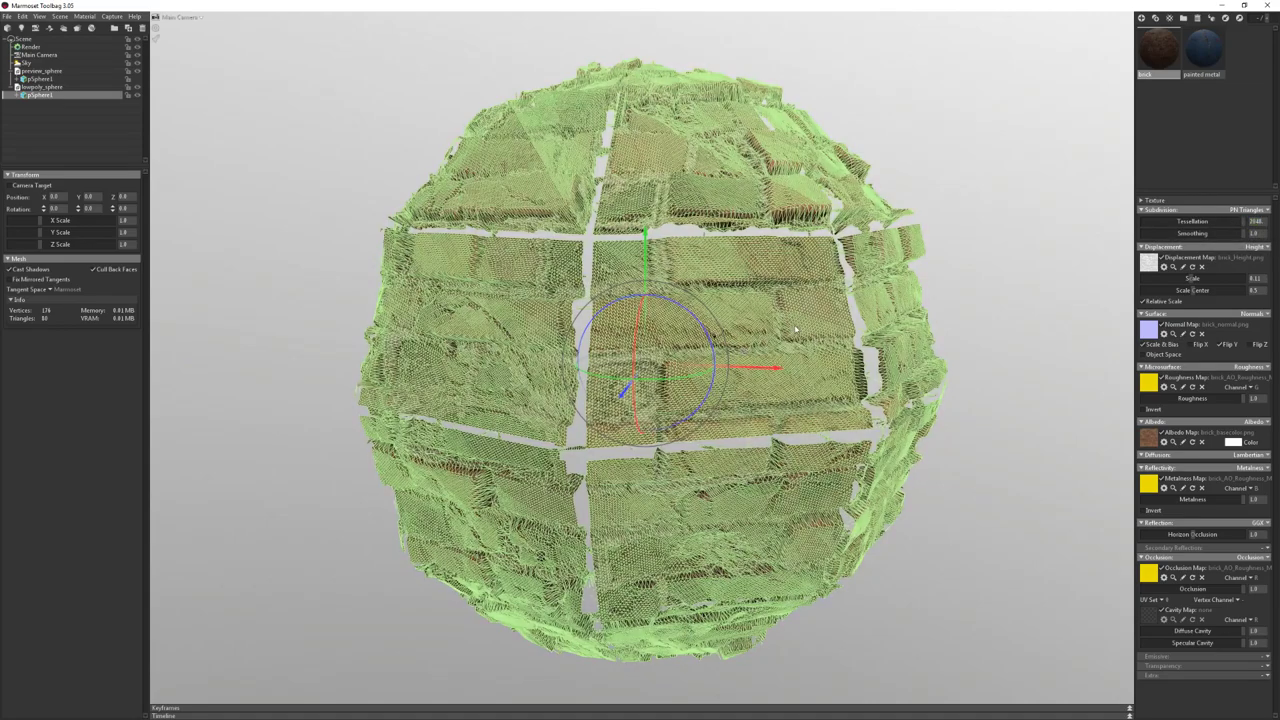
pyautogui.scroll(10, 810, 400)
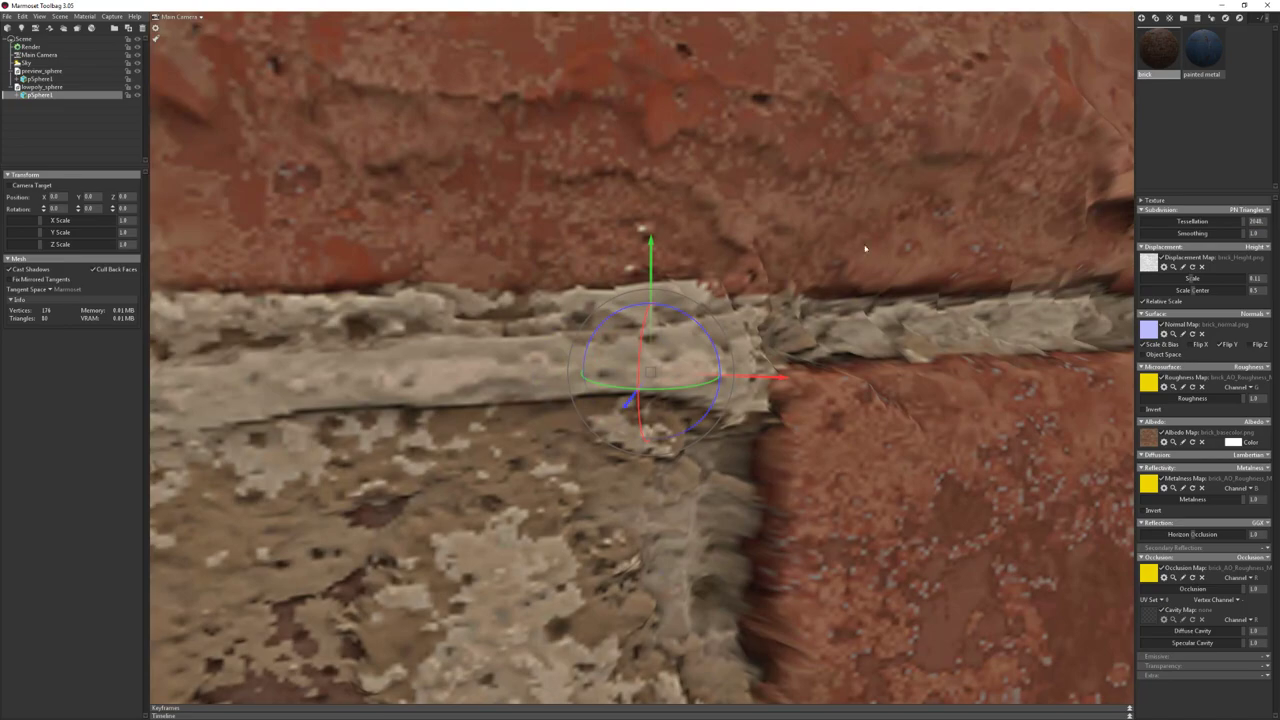
pyautogui.scroll(-5, 850, 260)
pyautogui.scroll(-5, 700, 270)
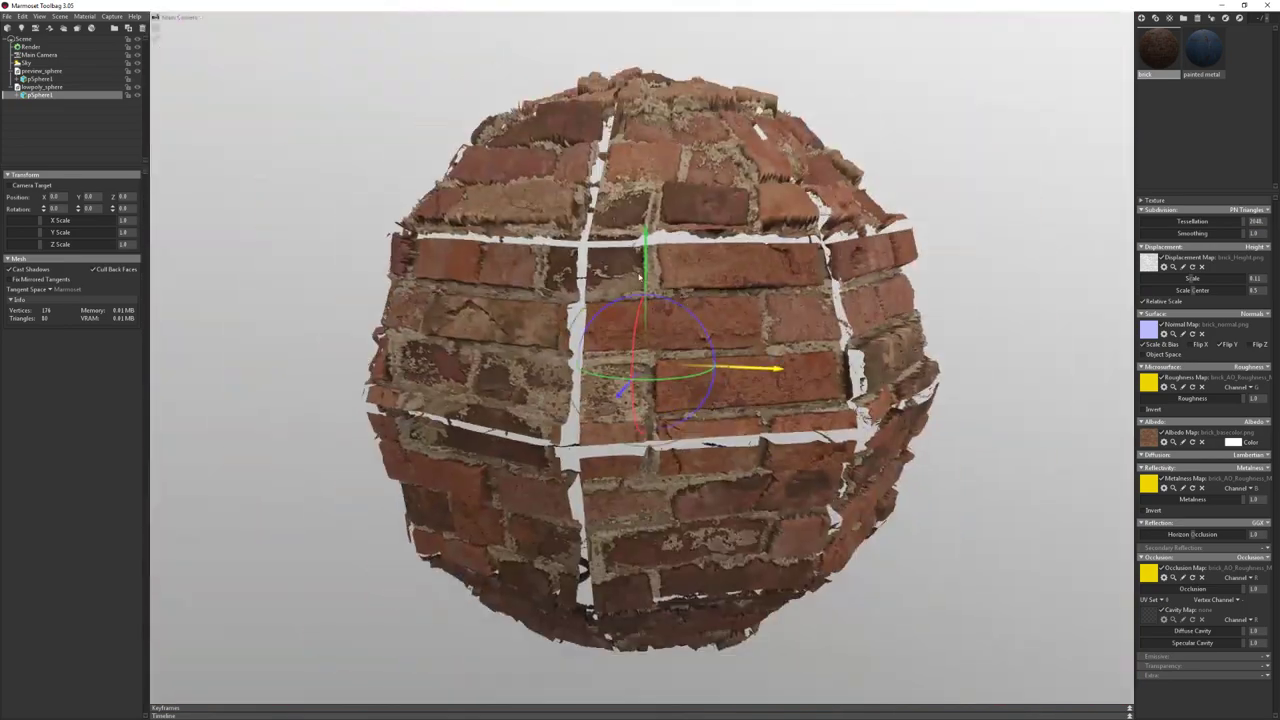
# Orbit around the low-poly brick sphere to inspect its split seams, then hide it
pyautogui.moveTo(640, 278)
pyautogui.mouseDown()
pyautogui.moveTo(783, 304)
pyautogui.moveTo(509, 312)
pyautogui.mouseUp()
pyautogui.scroll(3, 783, 304)
pyautogui.scroll(4, 745, 305)
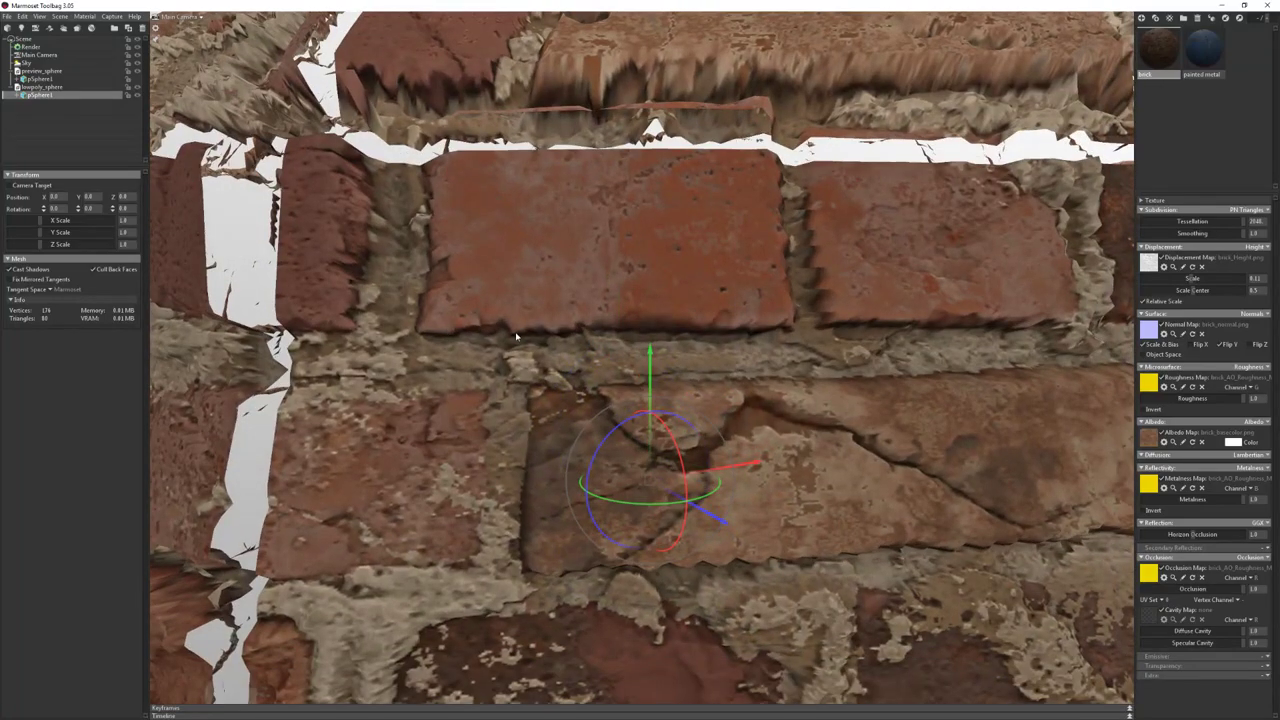
pyautogui.scroll(-5, 823, 357)
pyautogui.scroll(-5, 860, 300)
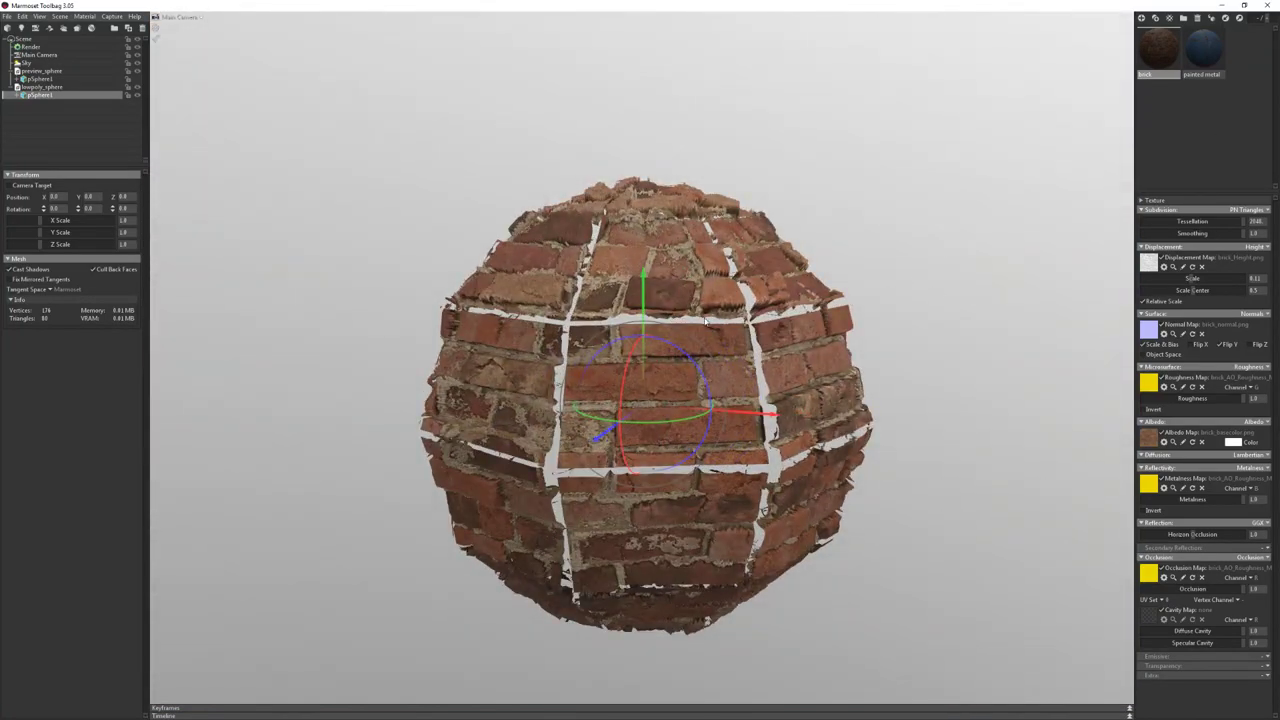
pyautogui.moveTo(682, 304); pyautogui.dragTo(804, 179)
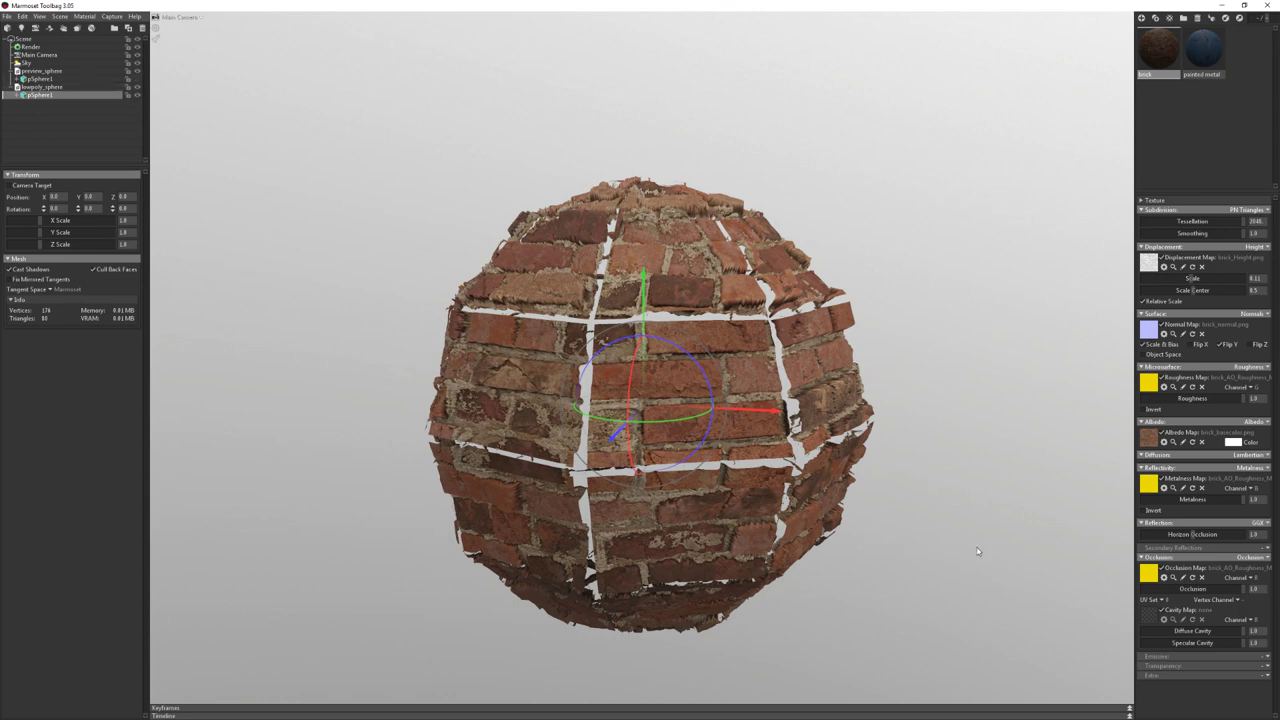
pyautogui.moveTo(877, 287); pyautogui.dragTo(355, 352)
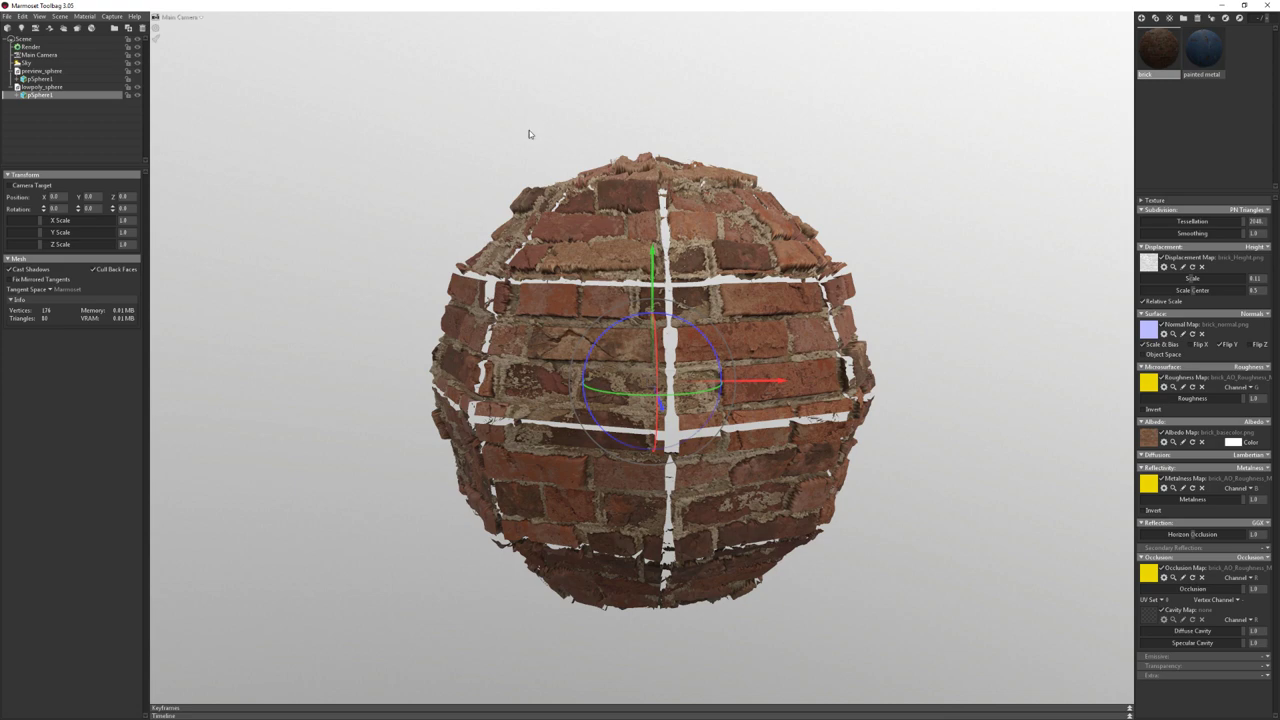
pyautogui.moveTo(526, 131); pyautogui.dragTo(580, 242)
pyautogui.scroll(5, 640, 400)
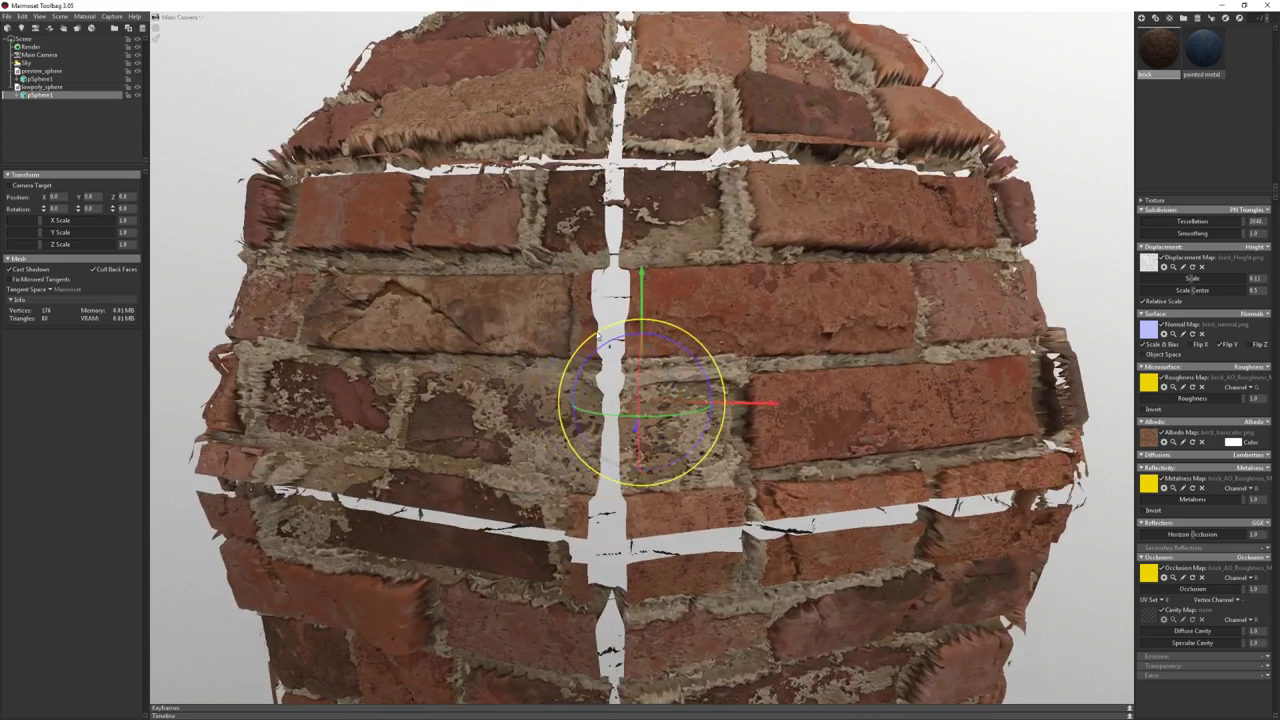
pyautogui.moveTo(598, 334); pyautogui.dragTo(594, 268)
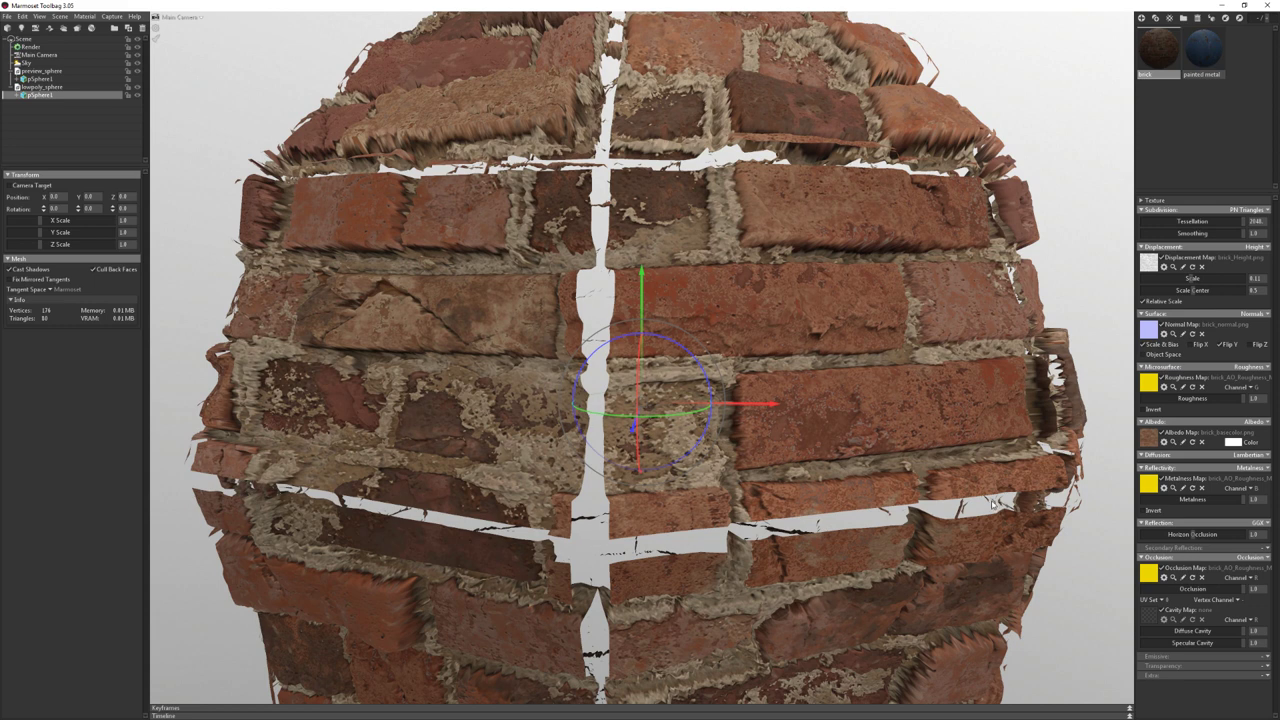
pyautogui.click(137, 88)
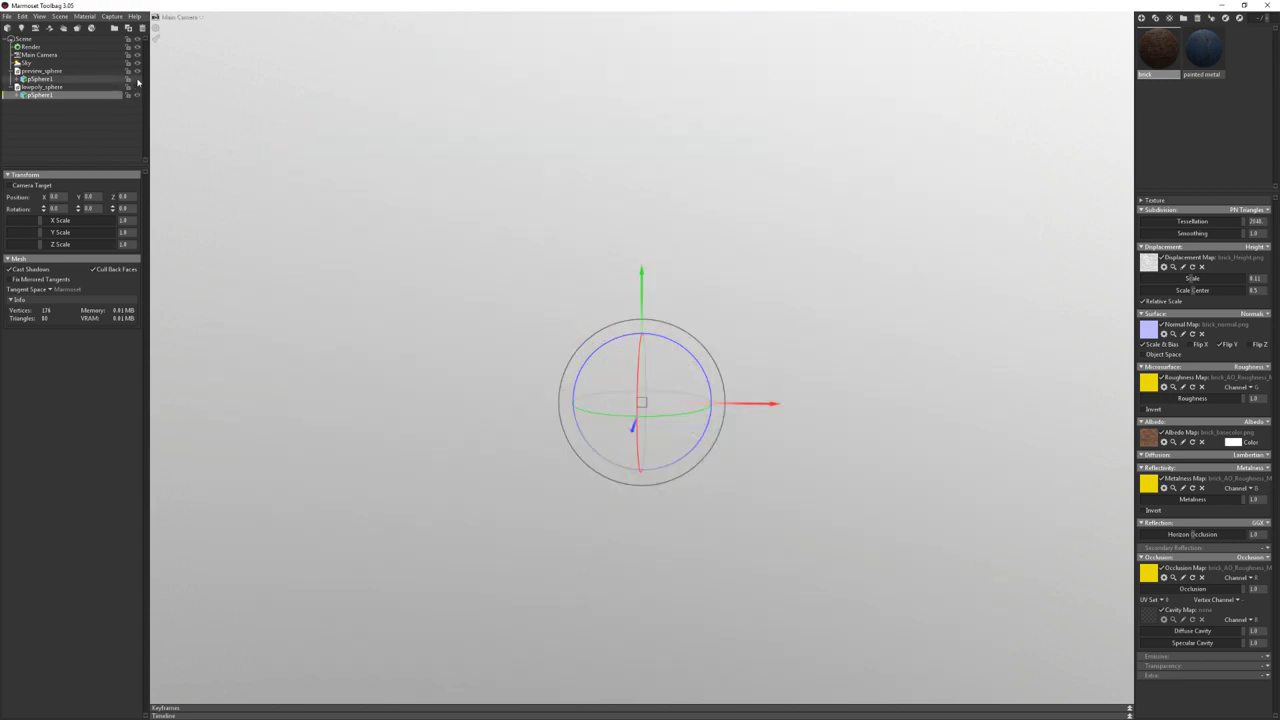
# Unhide the high-poly pSphere1 and lower its Displacement Scale to 0.005
pyautogui.click(137, 71)
pyautogui.moveTo(829, 268); pyautogui.dragTo(545, 48)
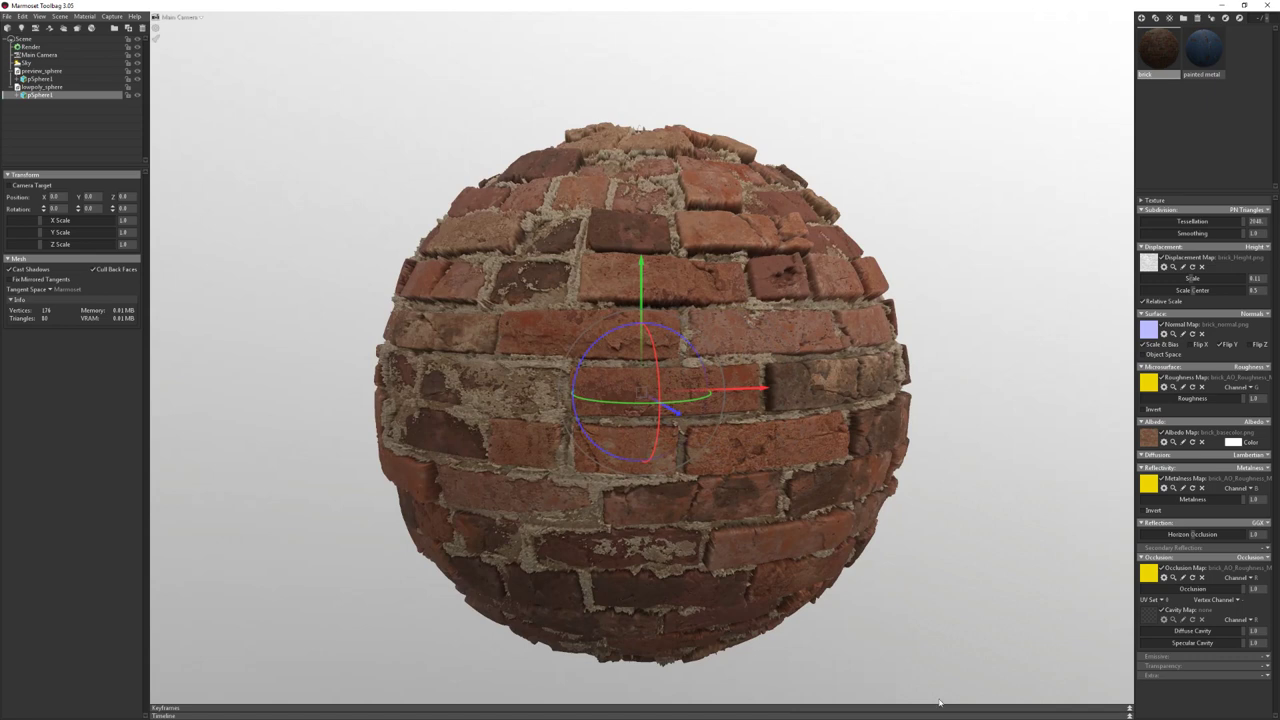
pyautogui.scroll(-3, 789, 240)
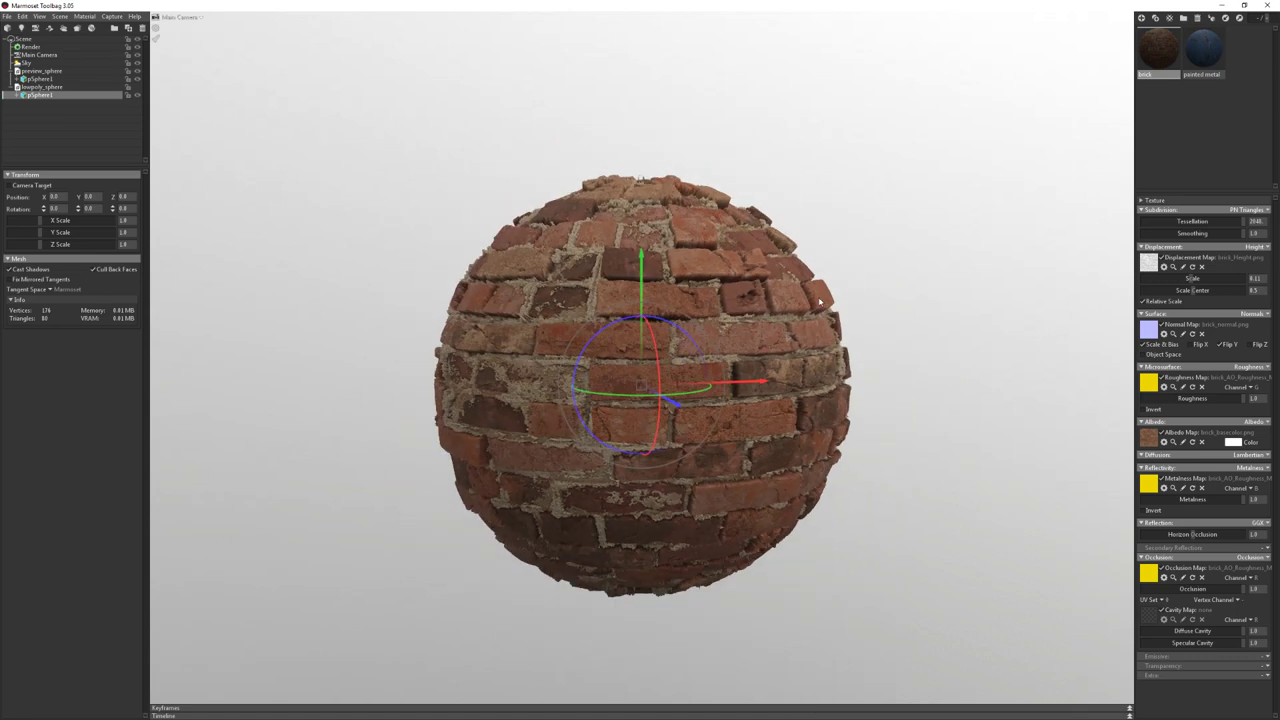
pyautogui.scroll(5, 770, 410)
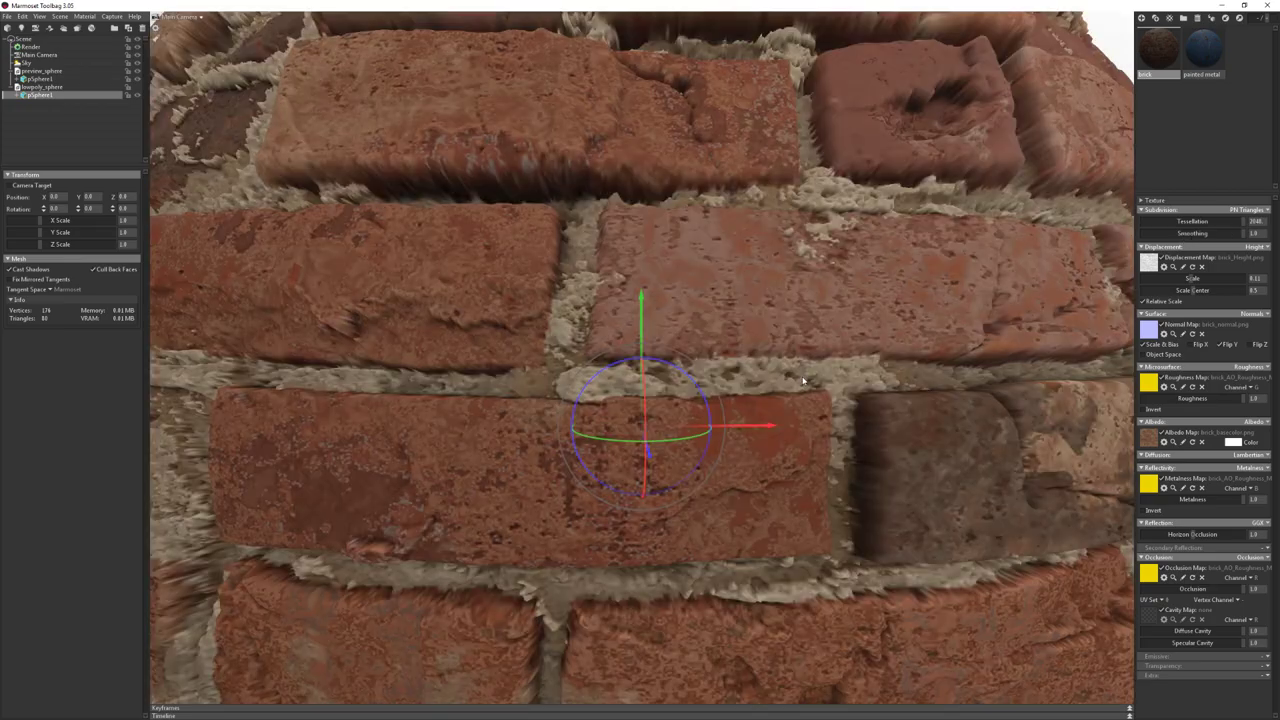
pyautogui.click(770, 410)
pyautogui.scroll(3, 770, 410)
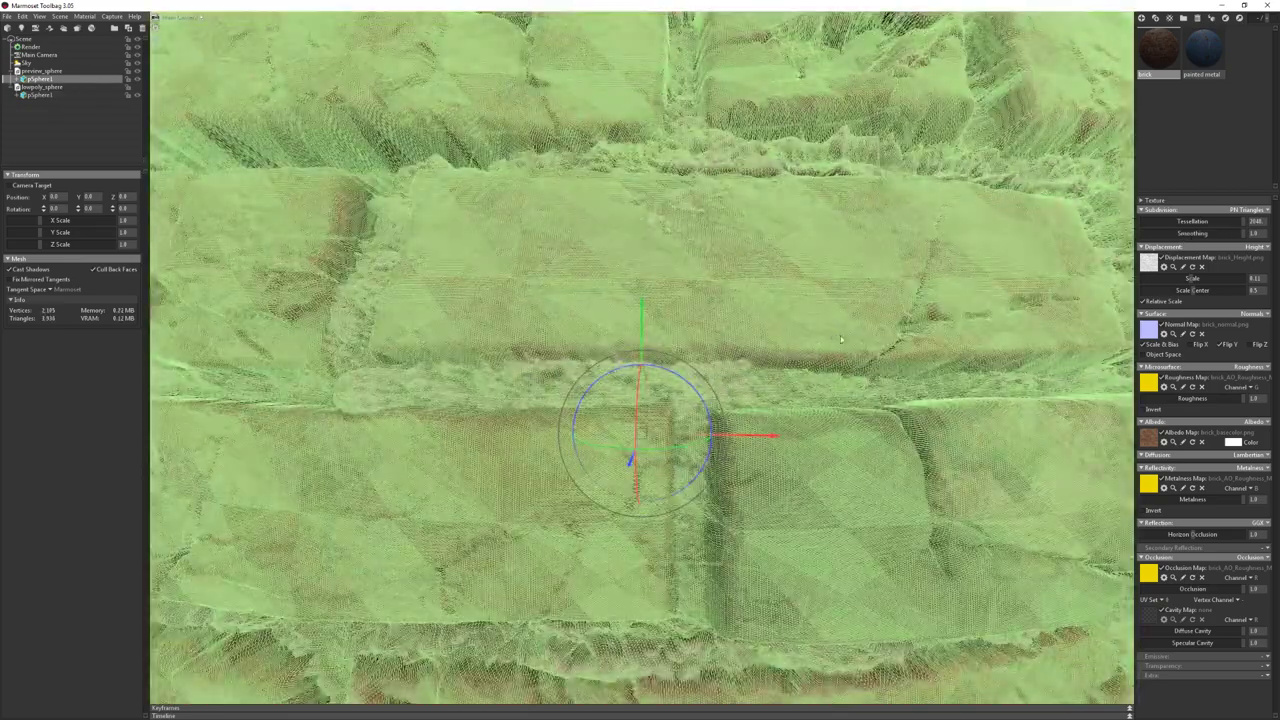
pyautogui.scroll(3, 851, 343)
pyautogui.scroll(-5, 917, 361)
pyautogui.scroll(-2, 910, 300)
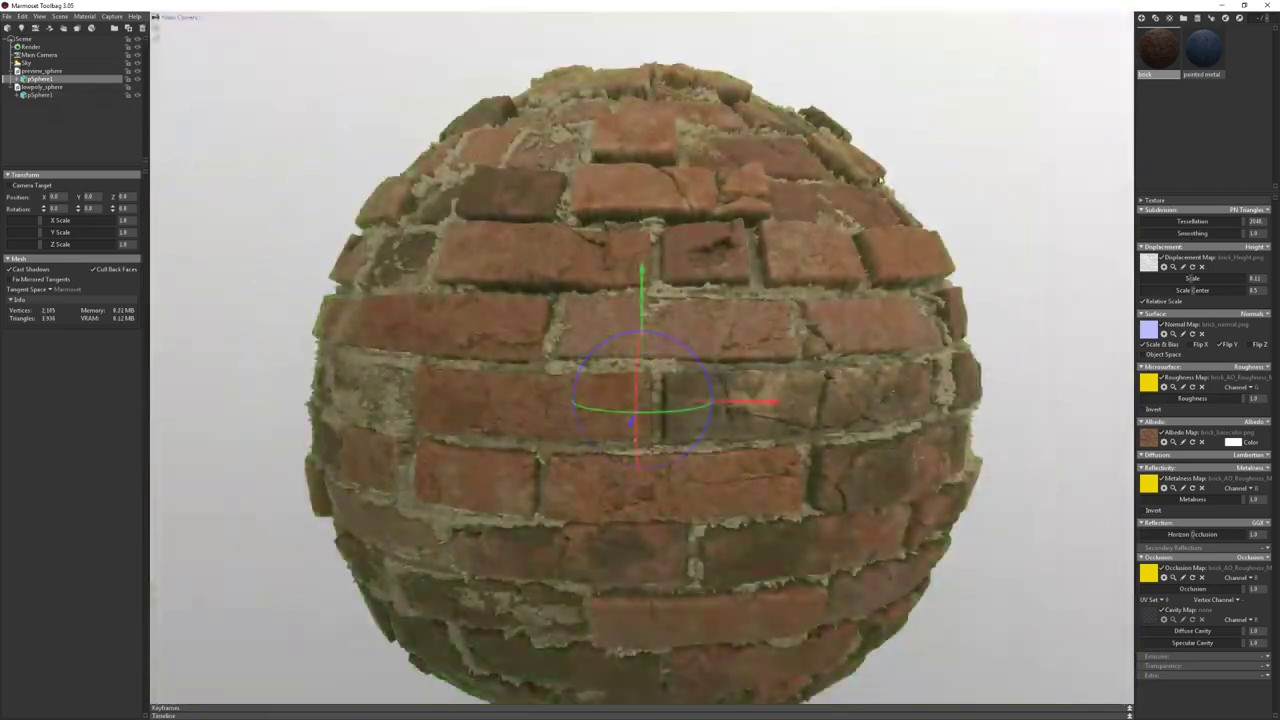
pyautogui.scroll(-5, 906, 260)
pyautogui.click(906, 254)
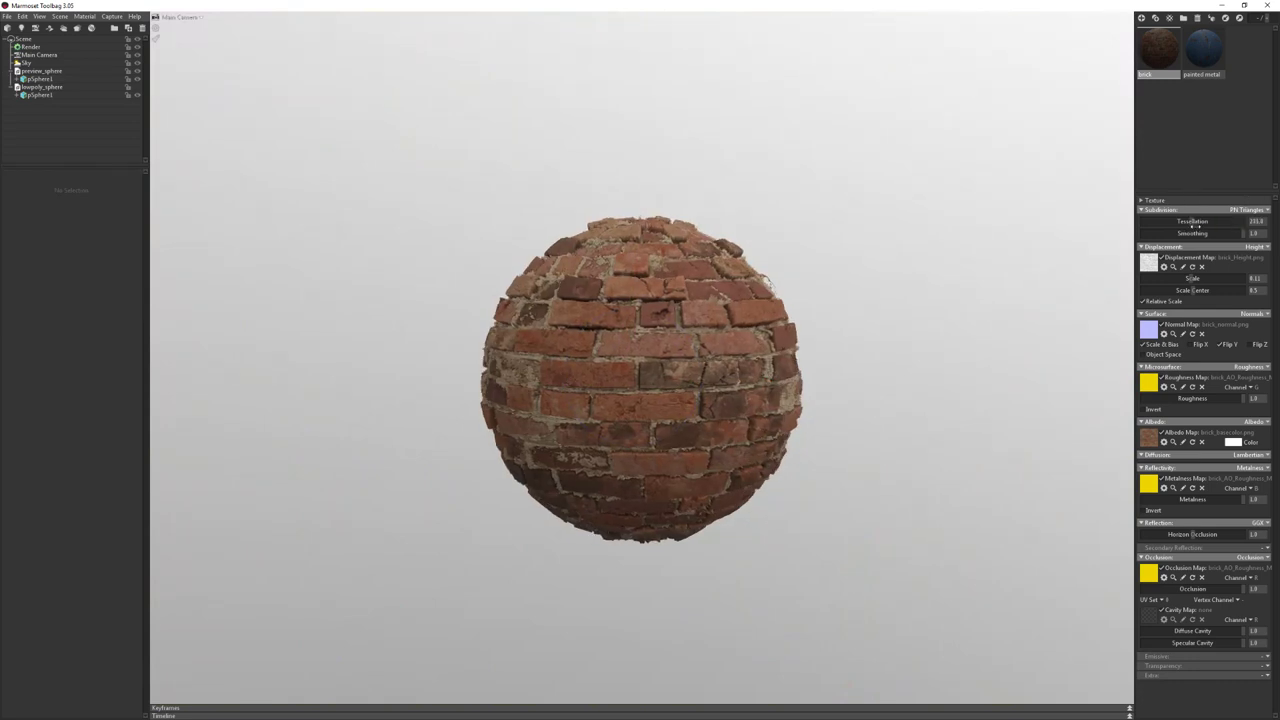
pyautogui.moveTo(1187, 283)
pyautogui.mouseDown()
pyautogui.moveTo(879, 286)
pyautogui.moveTo(1192, 290)
pyautogui.mouseUp()
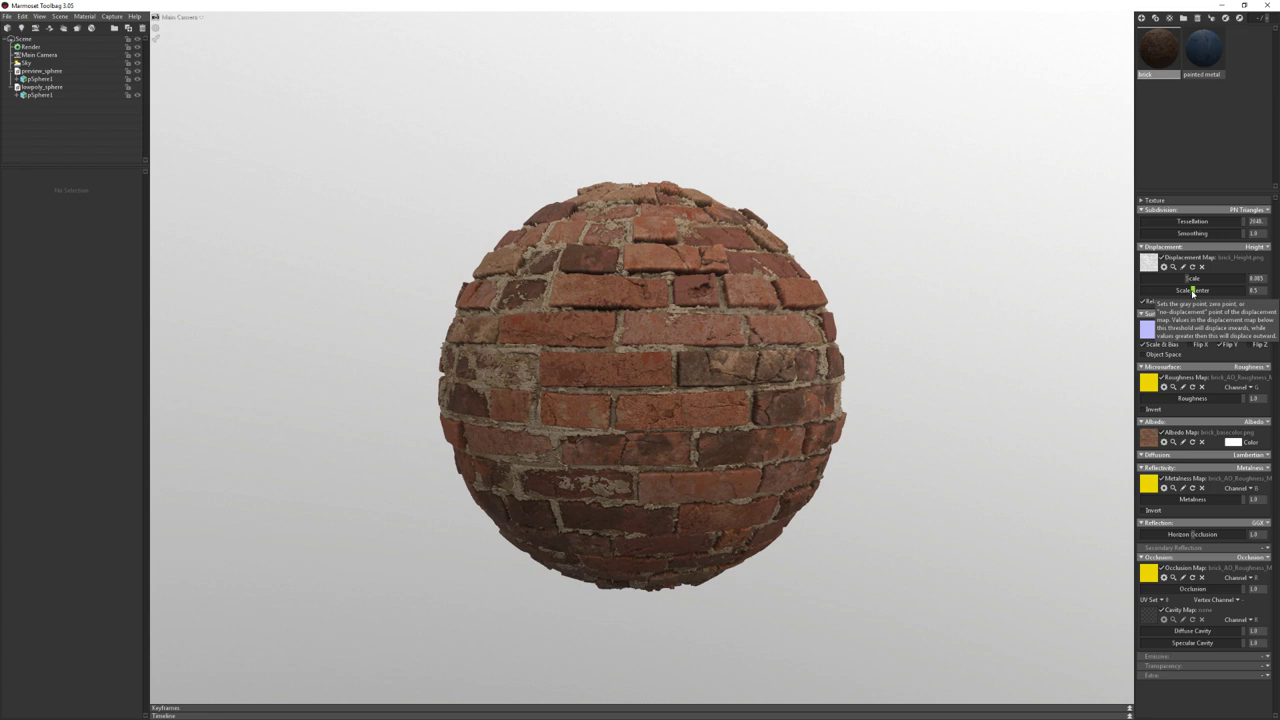
pyautogui.moveTo(1192, 291); pyautogui.dragTo(1240, 291)
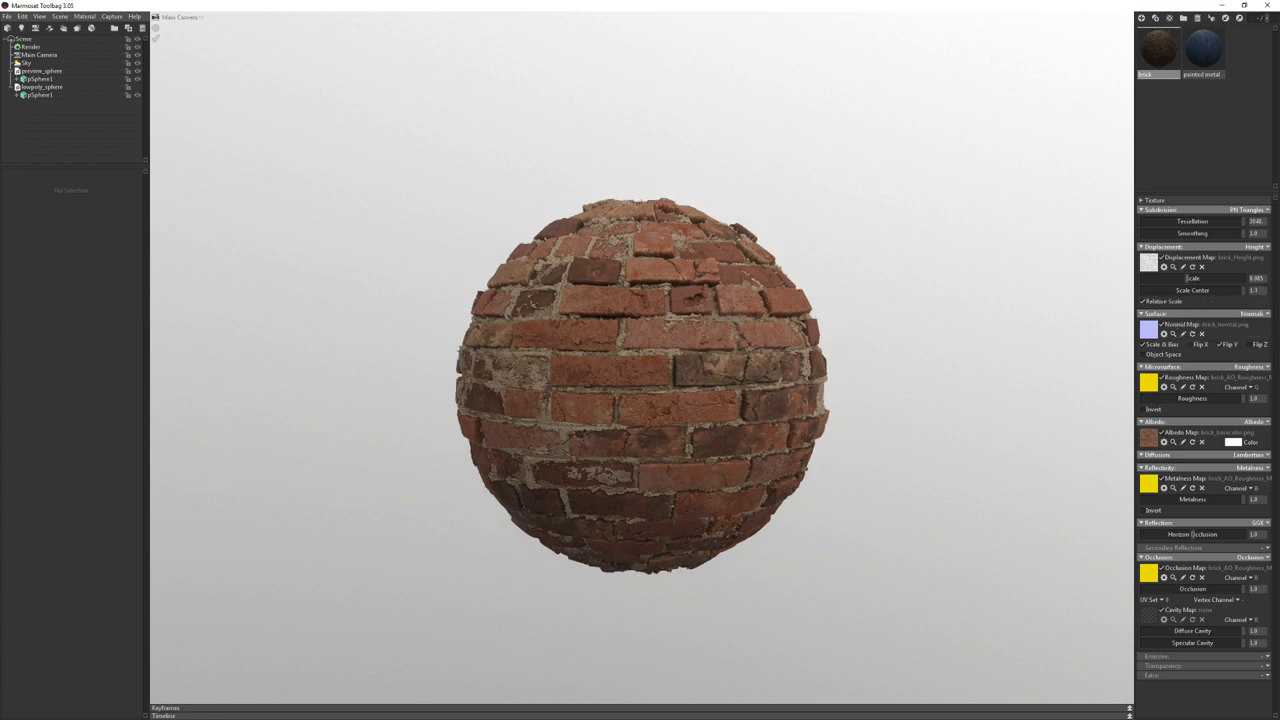
pyautogui.moveTo(1236, 290); pyautogui.dragTo(1114, 300)
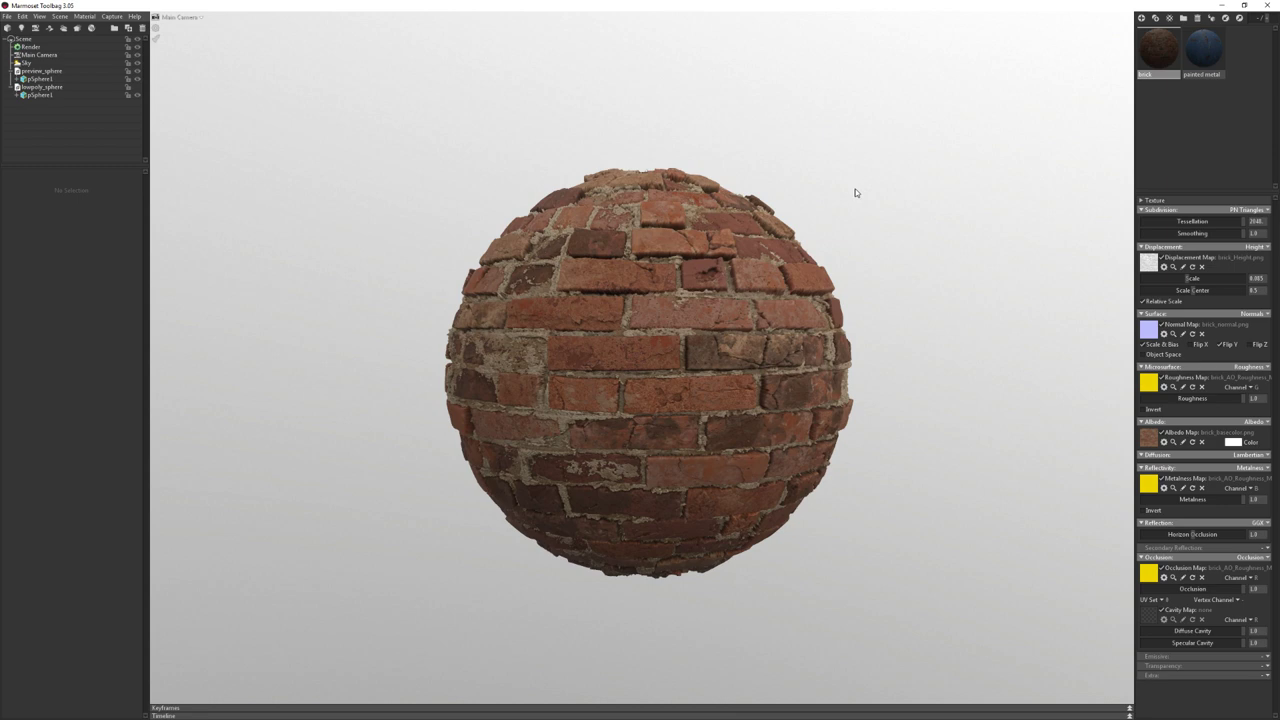
# Delete lowpoly_sphere and apply the blue painted metal material to the remaining sphere
pyautogui.click(42, 87)
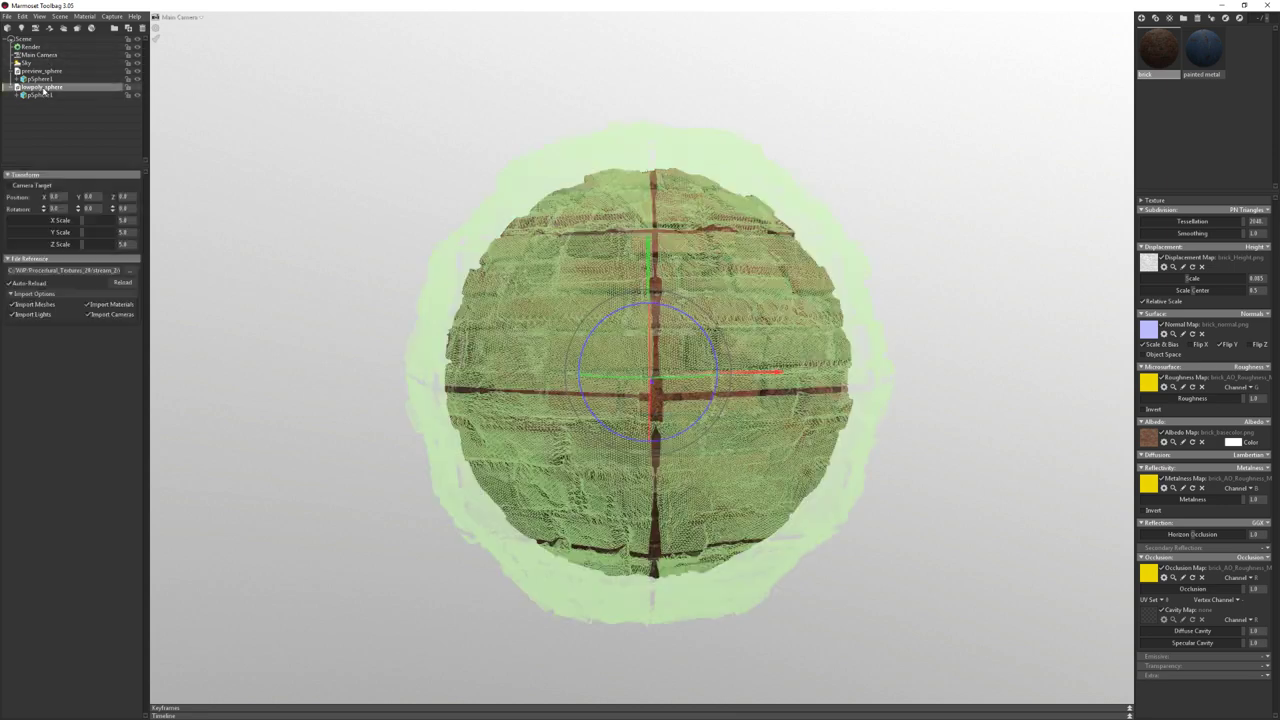
pyautogui.press('Delete')
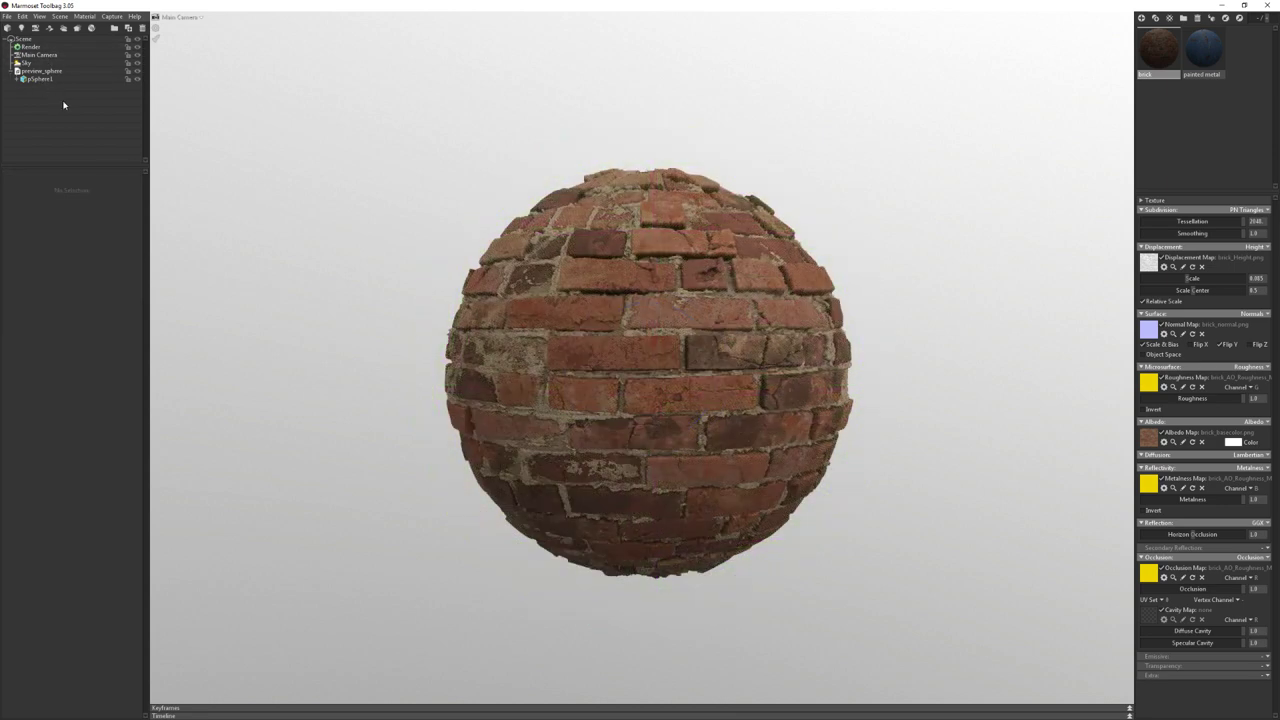
pyautogui.moveTo(1203, 45); pyautogui.dragTo(768, 249)
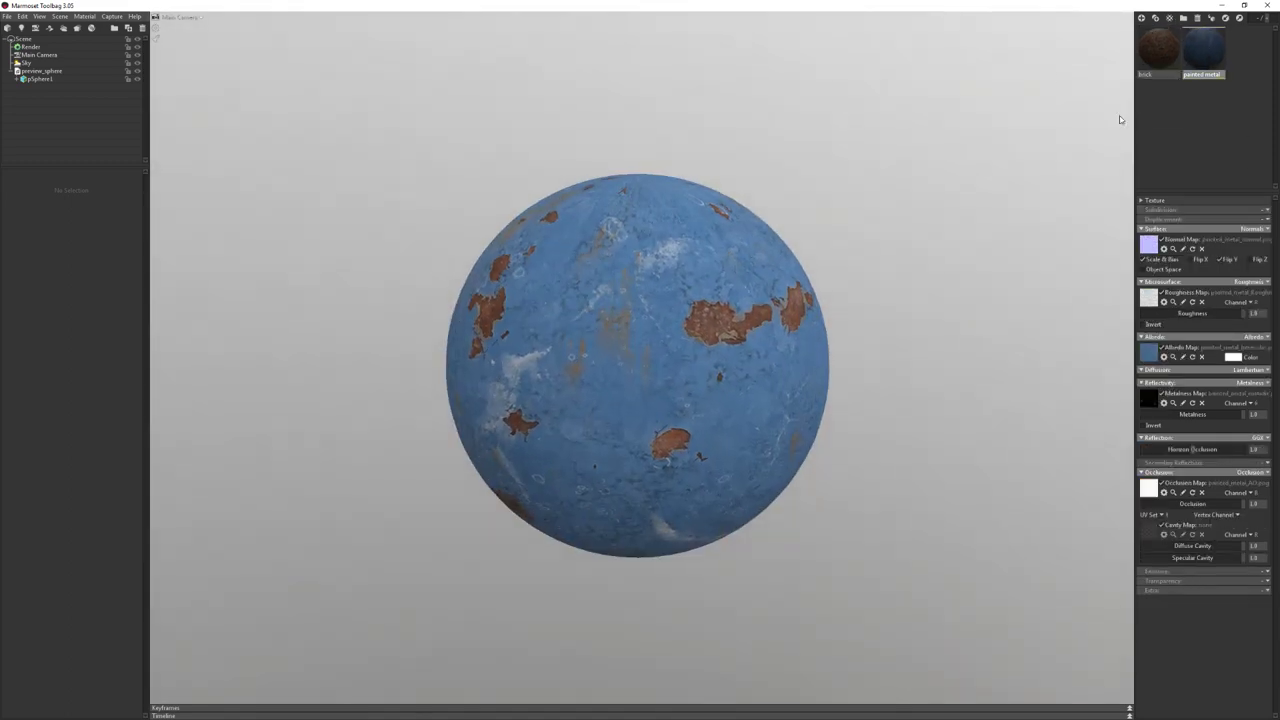
# Orbit to inspect the painted metal's rust patches, then start Save As
pyautogui.moveTo(1117, 120); pyautogui.dragTo(771, 189)
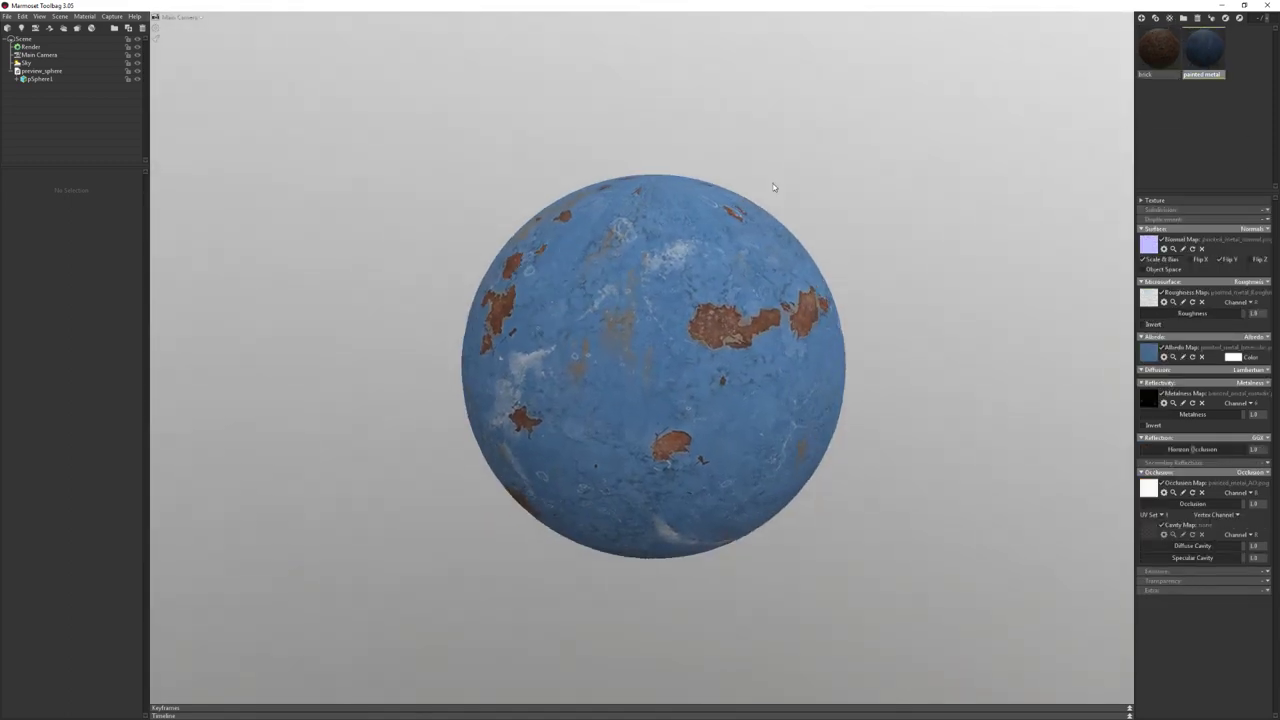
pyautogui.moveTo(922, 154); pyautogui.dragTo(846, 209)
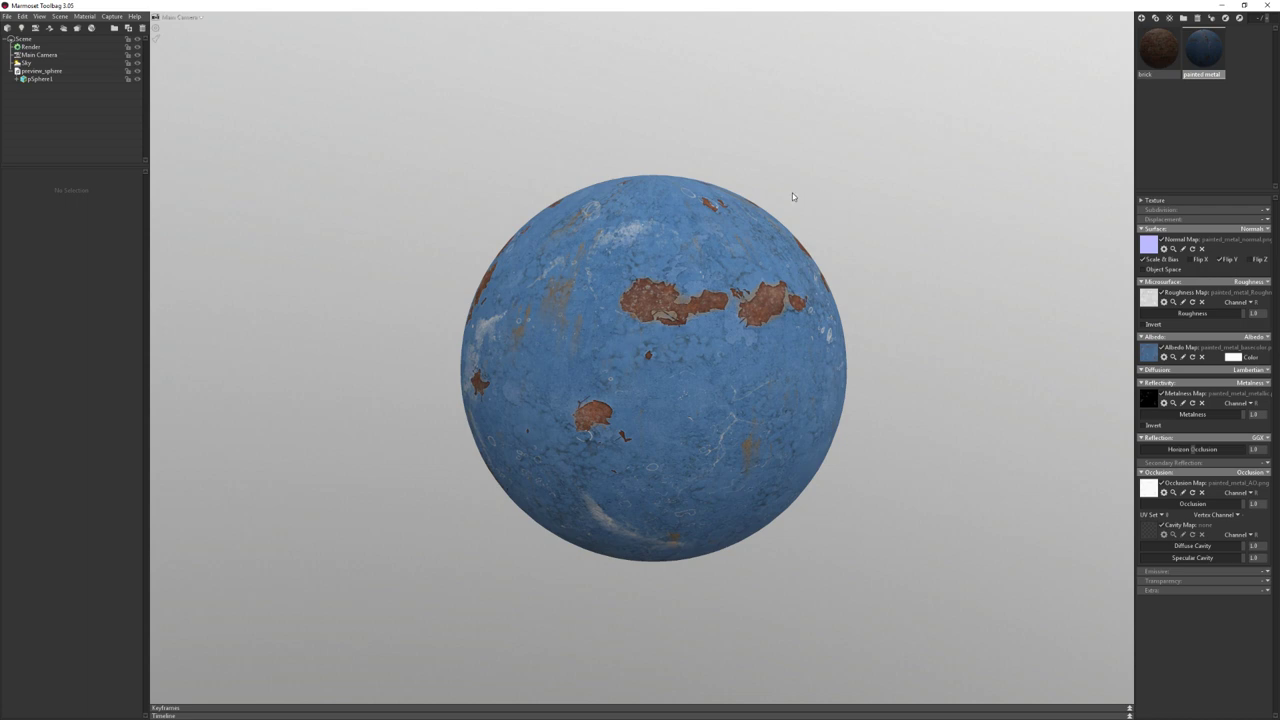
pyautogui.moveTo(789, 215); pyautogui.dragTo(790, 195)
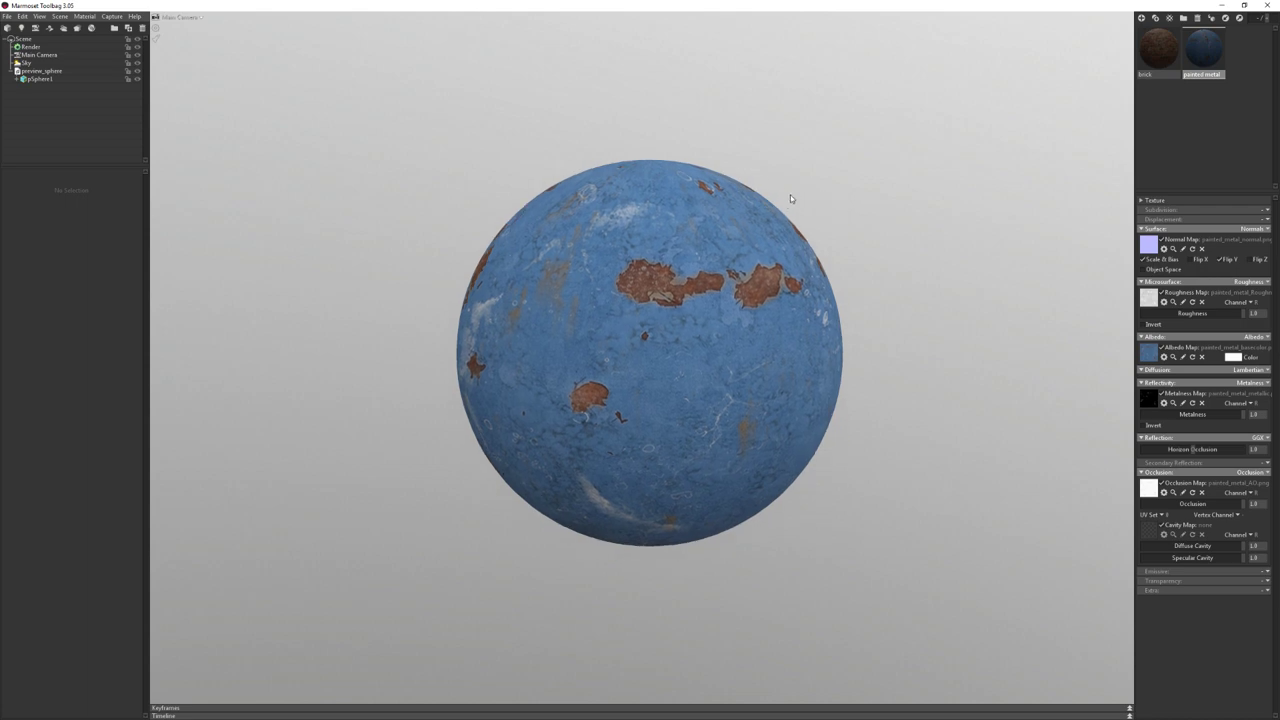
pyautogui.hotkey('ctrl', 'shift', 's')
# Save the scene as mat_render.tbscene in the marmoset folder beside the textures
pyautogui.hotkey('alt', 'Tab')
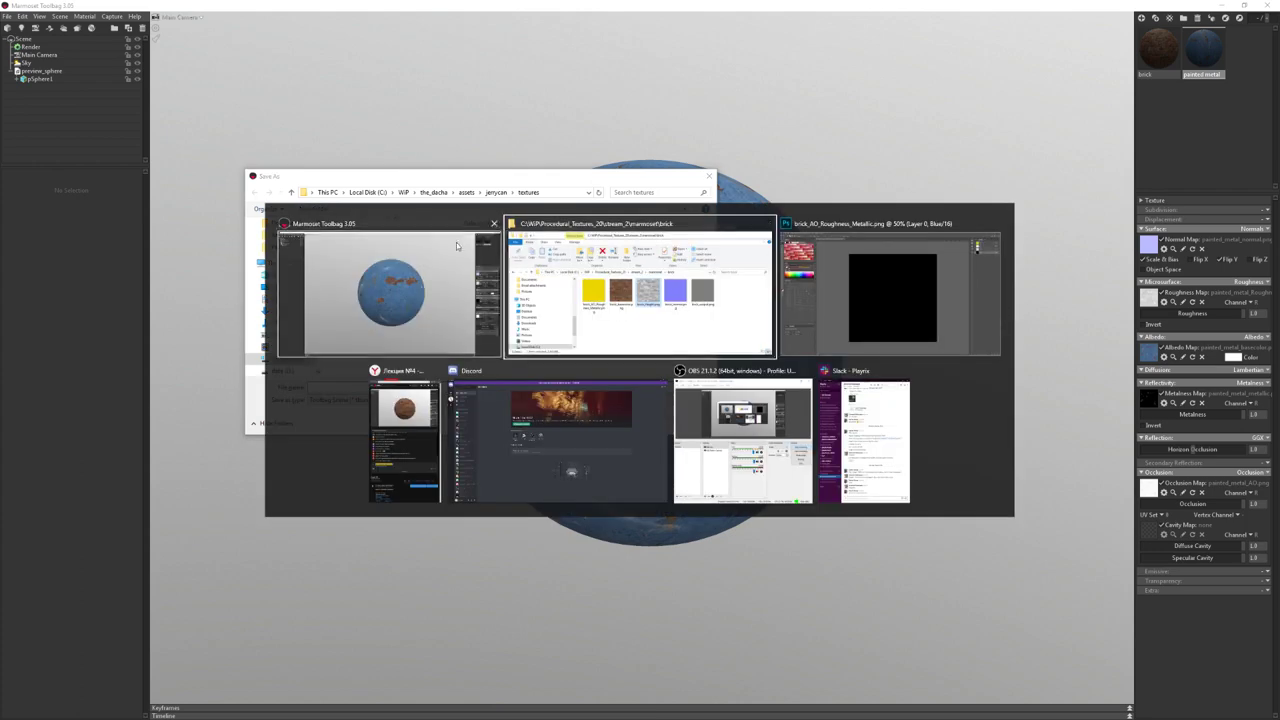
pyautogui.click(581, 469)
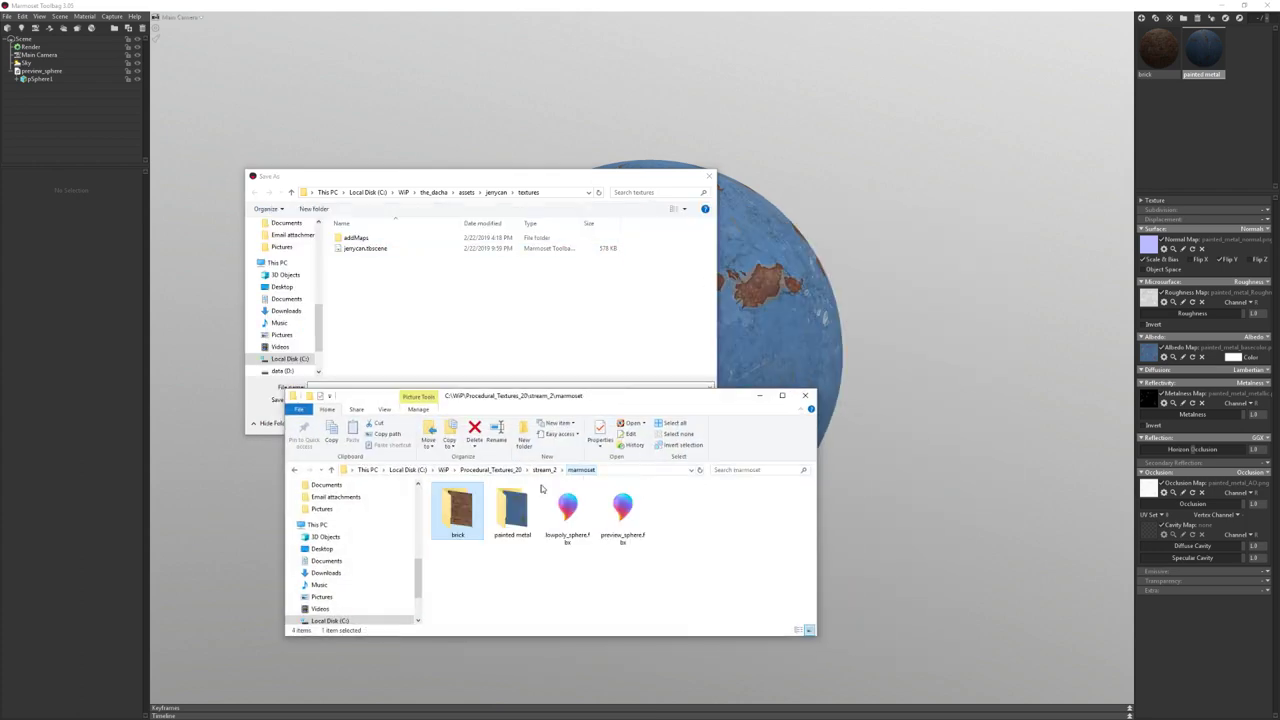
pyautogui.click(648, 476)
pyautogui.hotkey('ctrl', 'c')
pyautogui.click(343, 387)
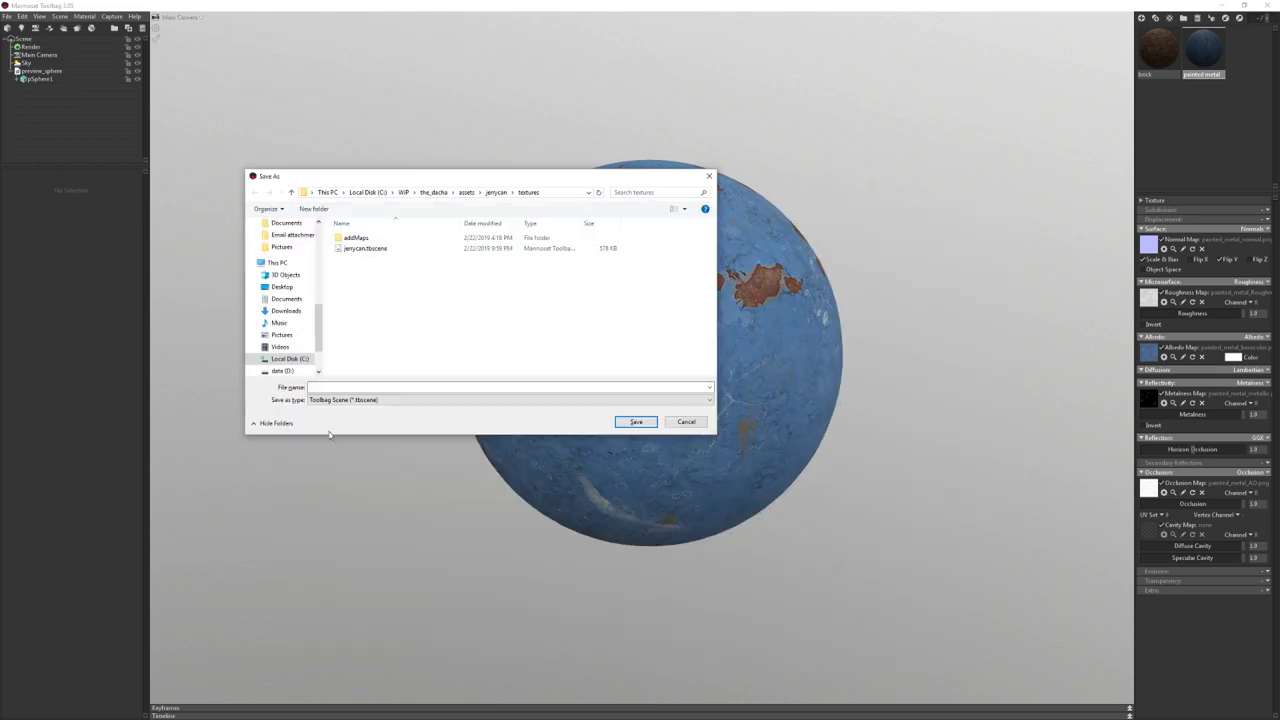
pyautogui.hotkey('ctrl', 'v')
pyautogui.press('Return')
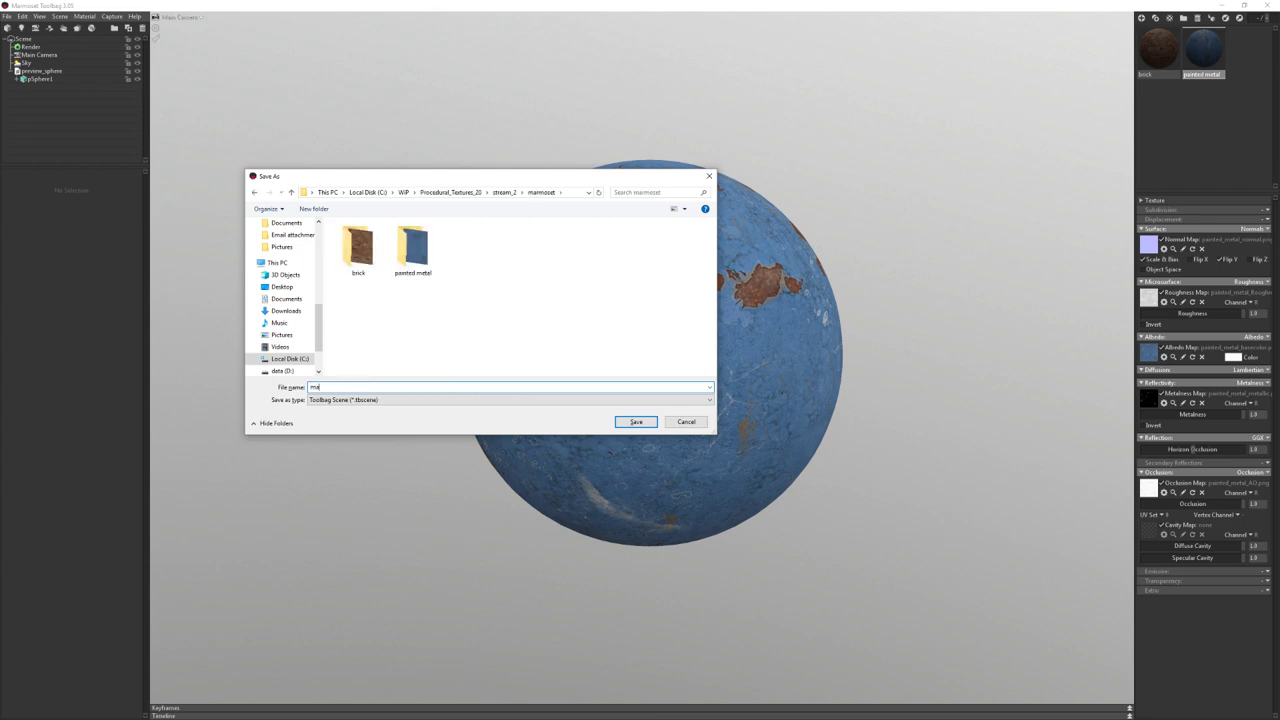
pyautogui.write('nder')
pyautogui.press('Return')
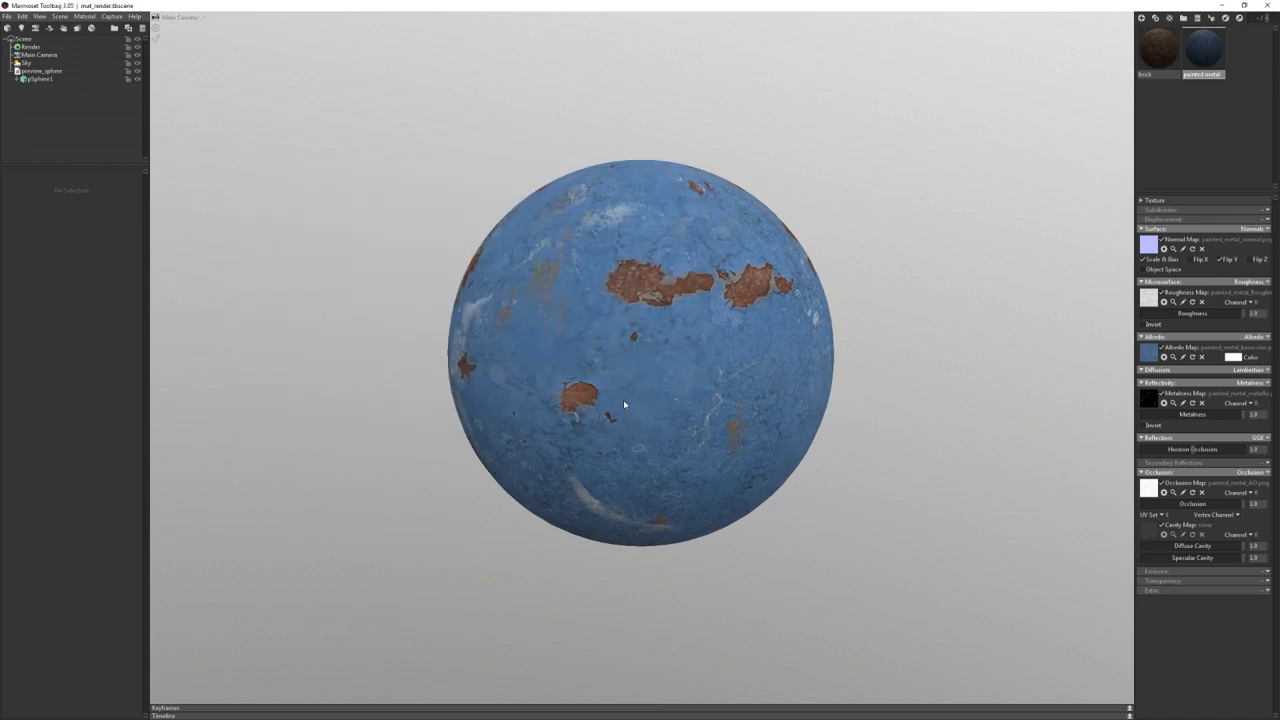
# Select the Sky to show its settings: brightness 1.0, rotation 162.4
pyautogui.moveTo(623, 399); pyautogui.dragTo(625, 393)
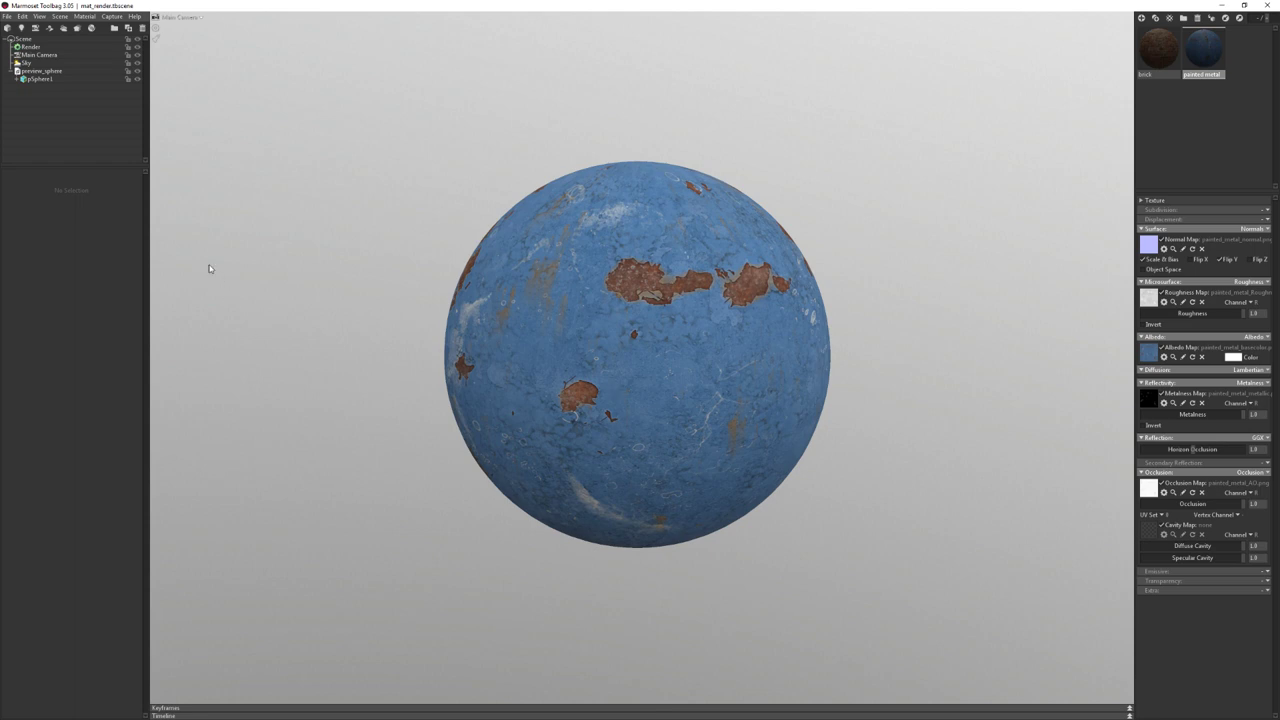
pyautogui.click(47, 64)
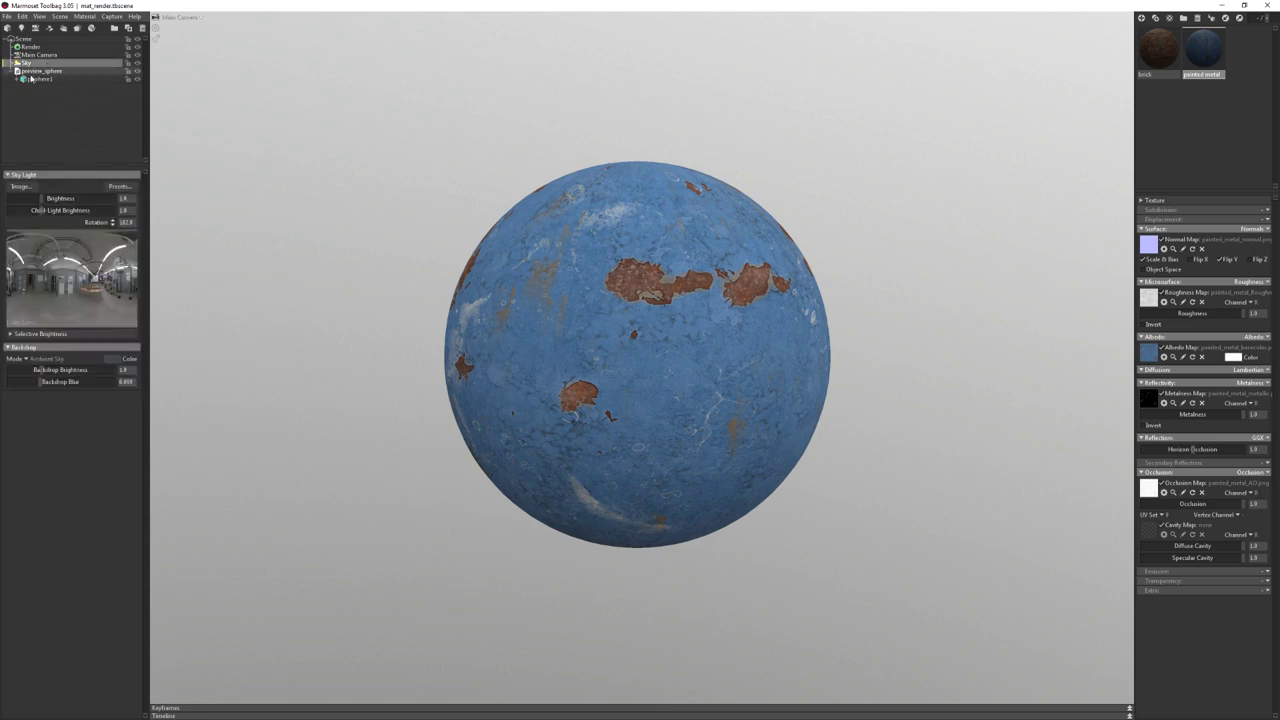
# Toggle the sky lighting to compare, then test sky brightness before returning it to 1.0
pyautogui.click(137, 64)
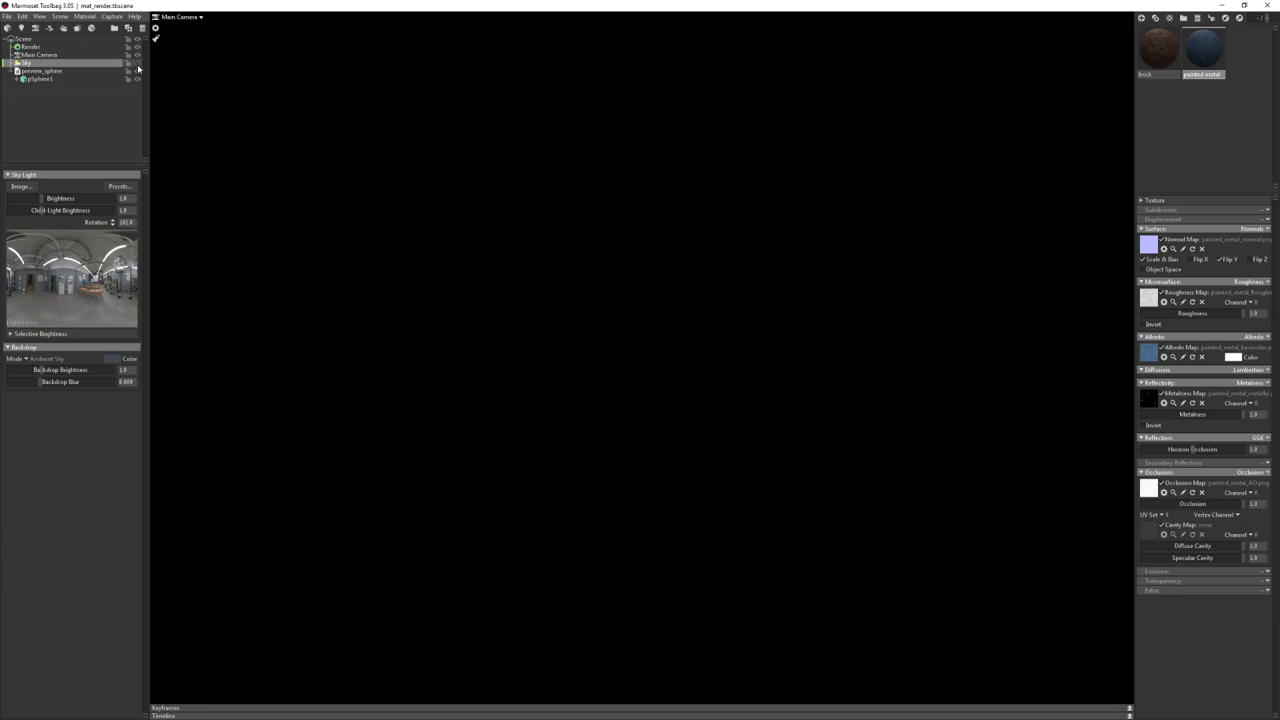
pyautogui.click(137, 64)
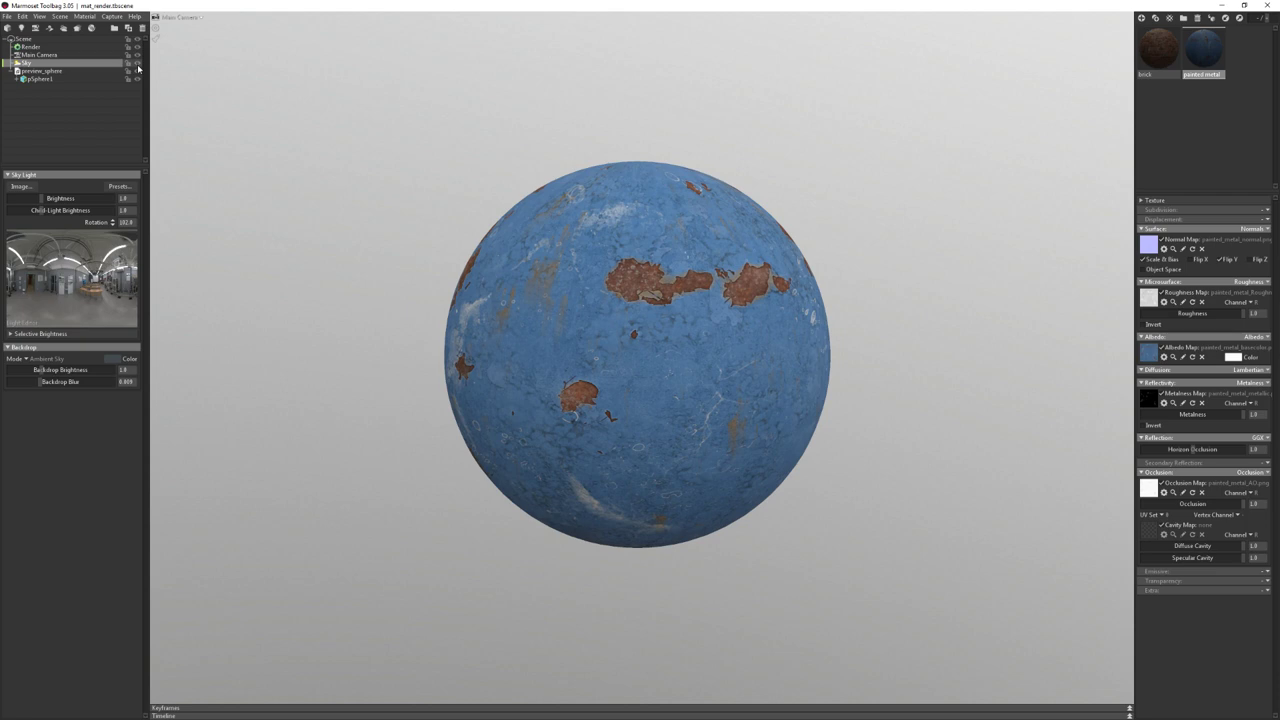
pyautogui.click(138, 68)
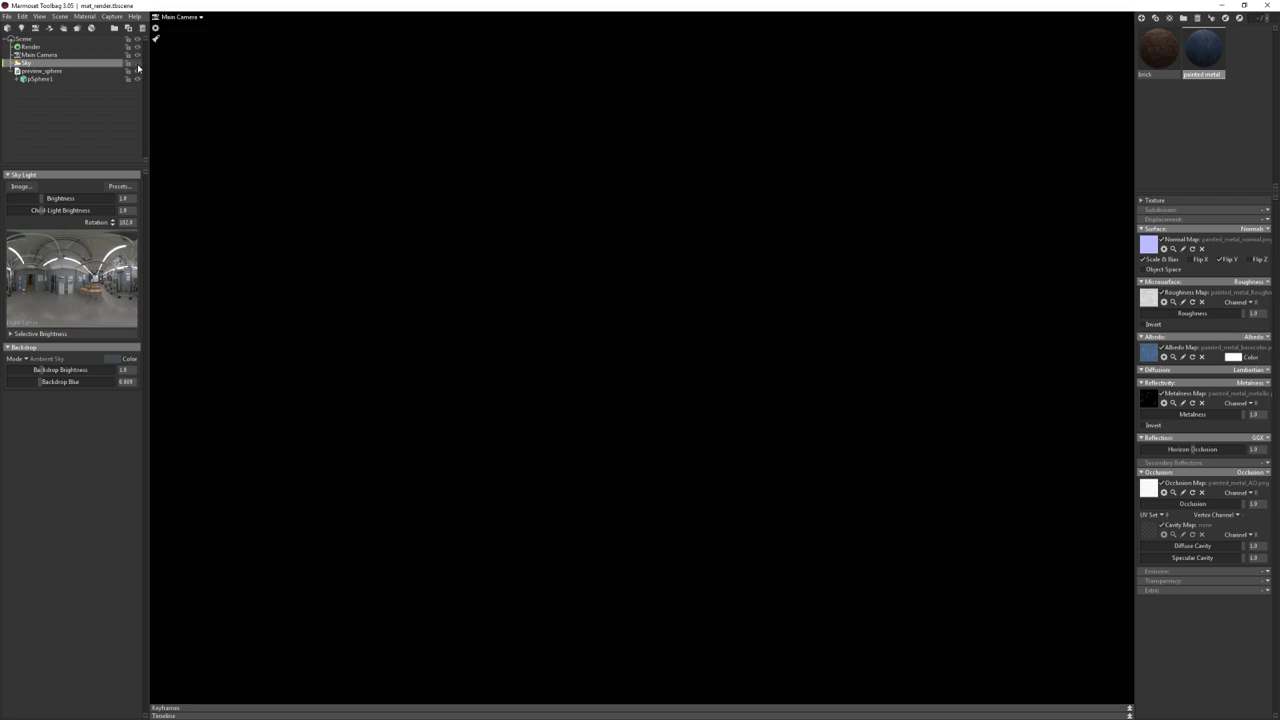
pyautogui.click(132, 66)
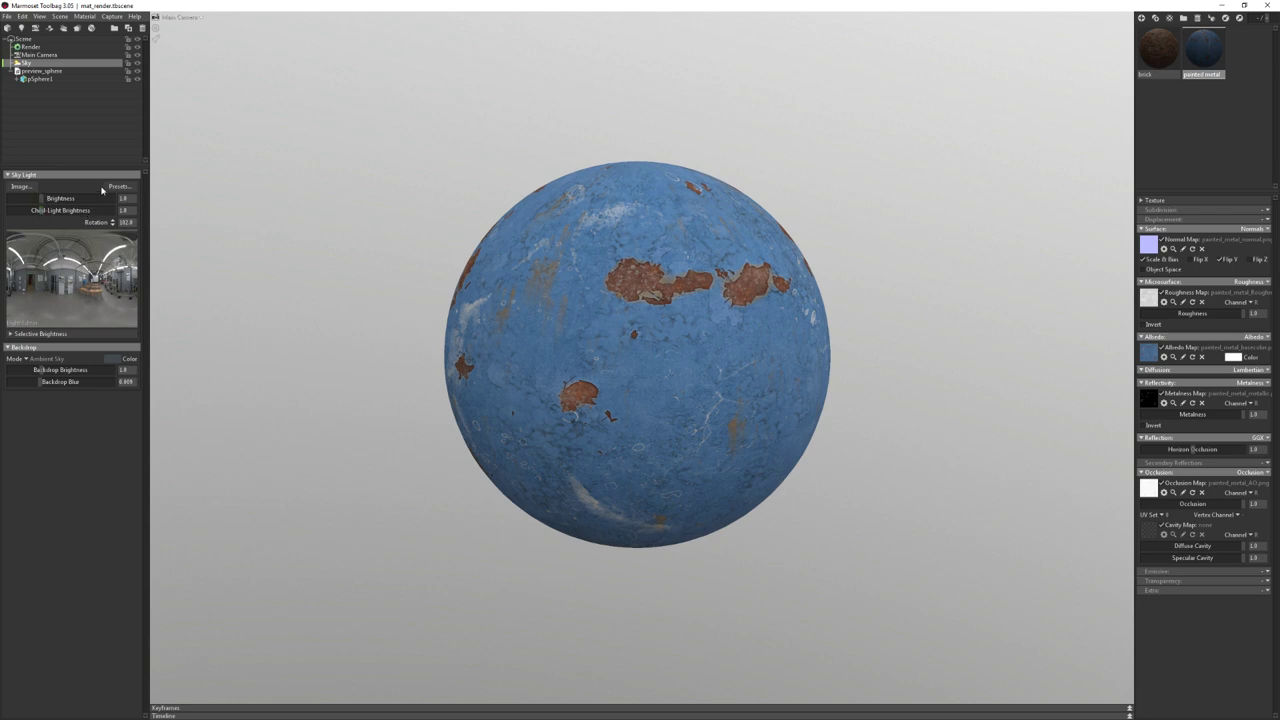
pyautogui.moveTo(44, 203); pyautogui.dragTo(57, 203)
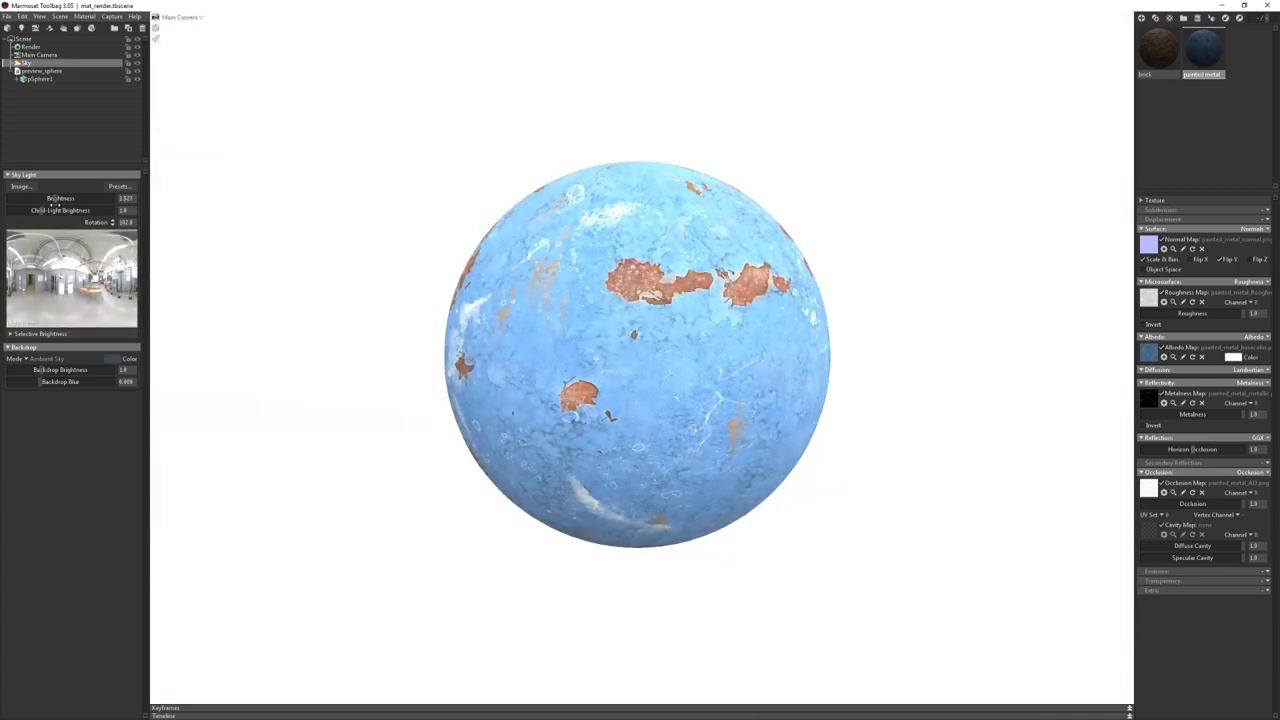
pyautogui.moveTo(57, 203); pyautogui.dragTo(40, 212)
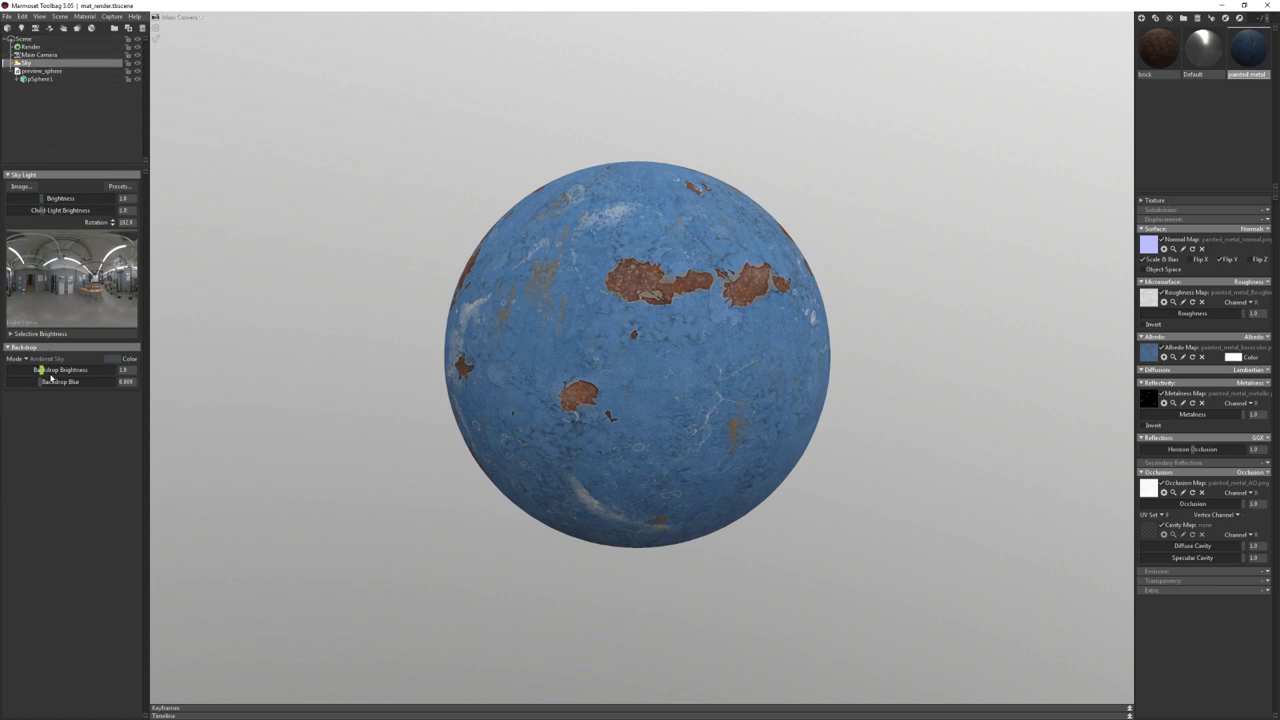
# Darken the backdrop brightness to about 0.131, keeping sky brightness at 1.0
pyautogui.moveTo(42, 372); pyautogui.dragTo(22, 370)
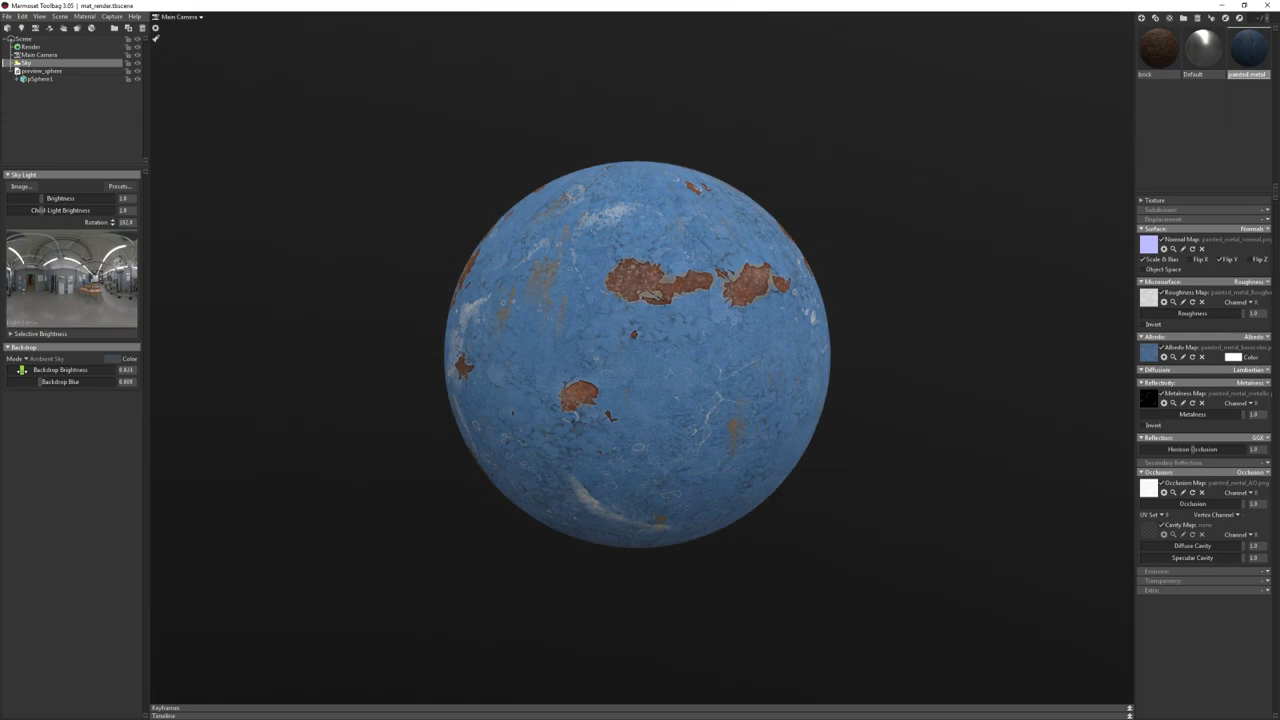
pyautogui.moveTo(43, 199); pyautogui.dragTo(49, 198)
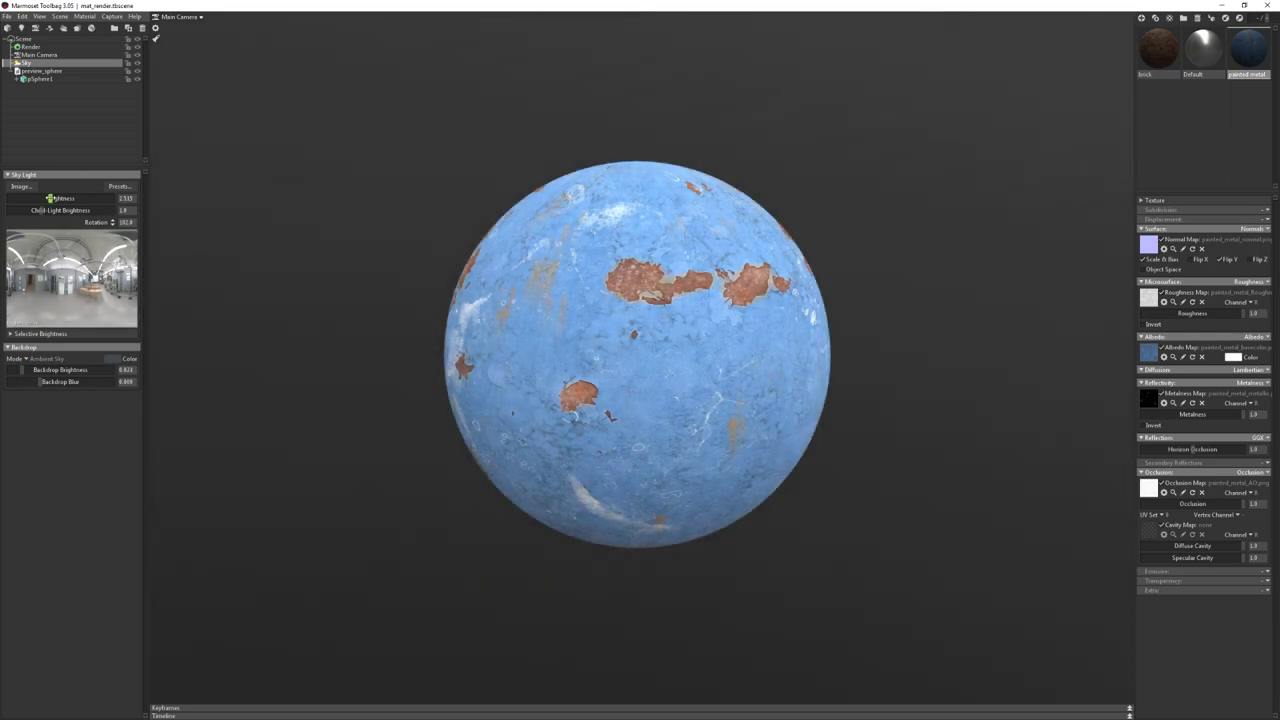
pyautogui.hotkey('ctrl', 'z')
pyautogui.moveTo(44, 370); pyautogui.dragTo(27, 370)
# Try Sky and Blurred Sky backdrop modes, ending on sharp Sky with blur 0
pyautogui.click(45, 358)
pyautogui.click(54, 370)
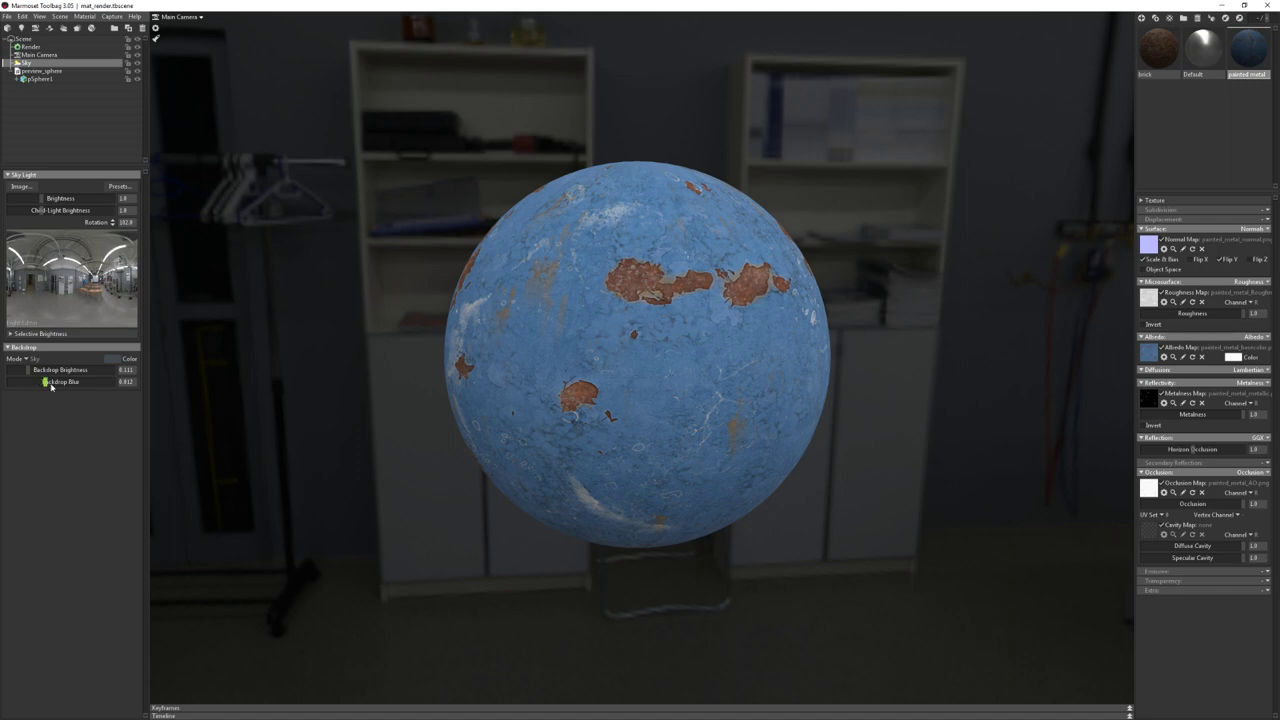
pyautogui.moveTo(58, 382)
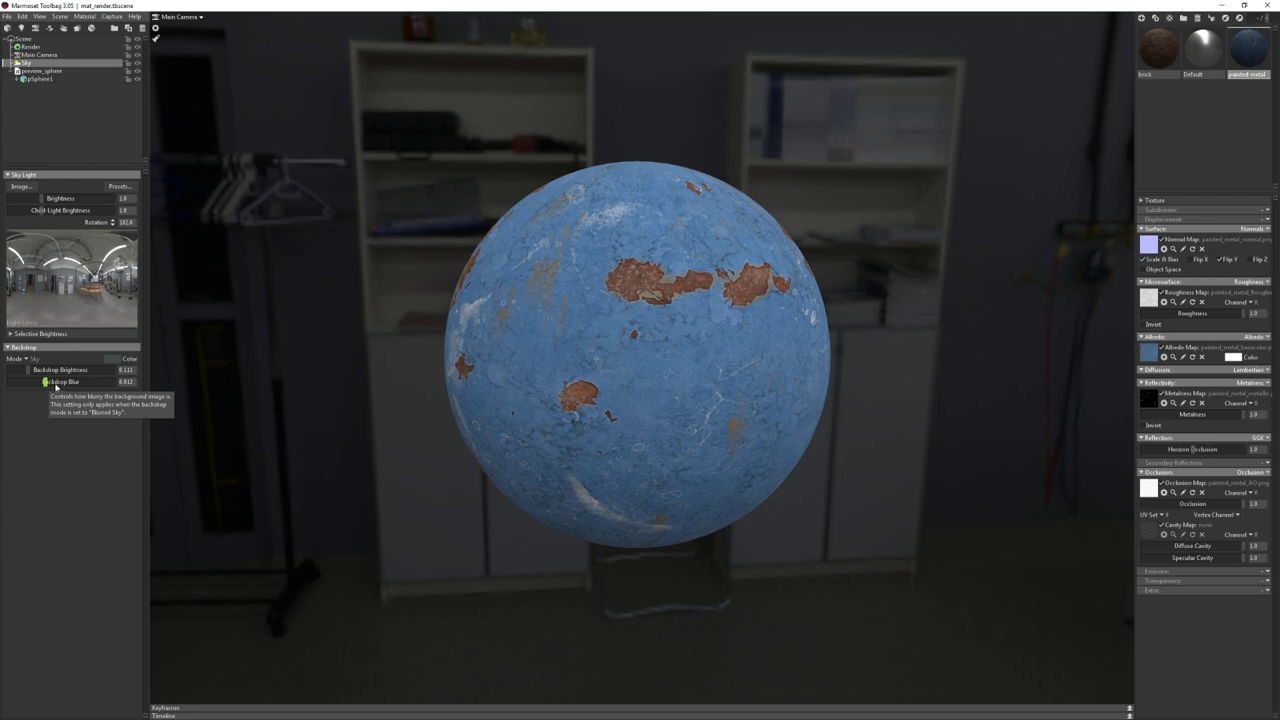
pyautogui.moveTo(61, 388); pyautogui.dragTo(68, 388)
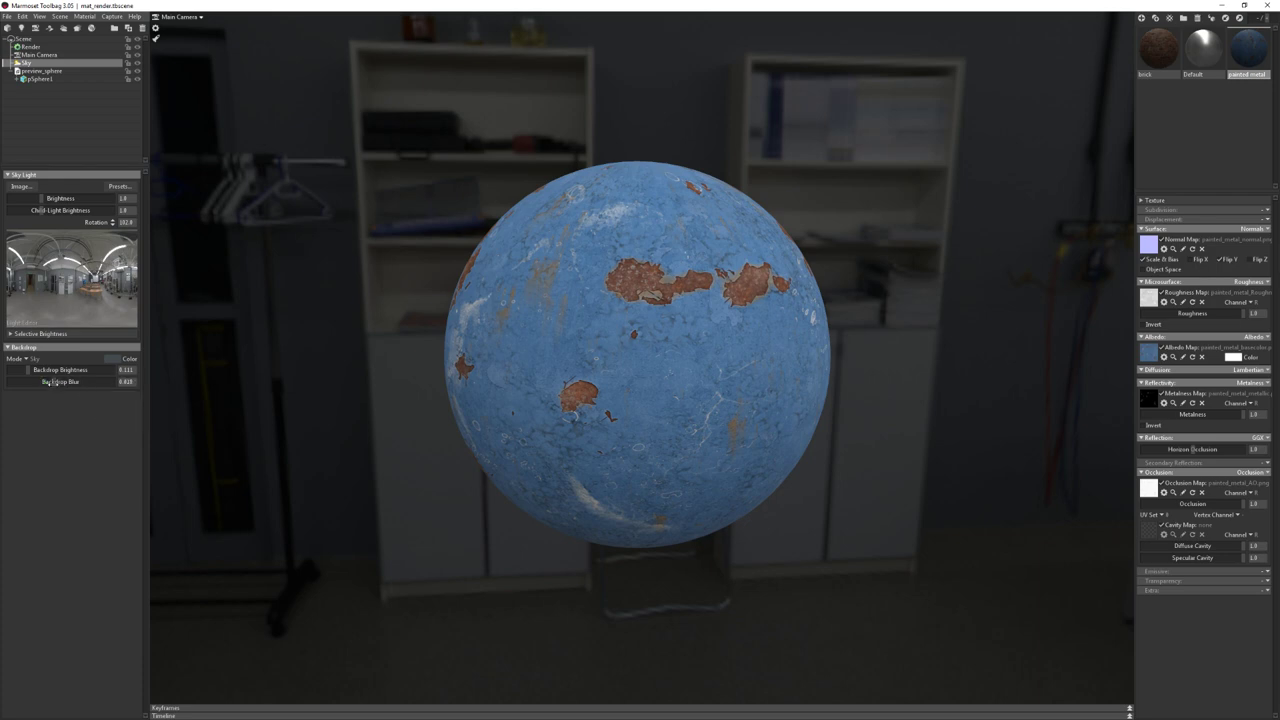
pyautogui.click(30, 358)
pyautogui.click(45, 380)
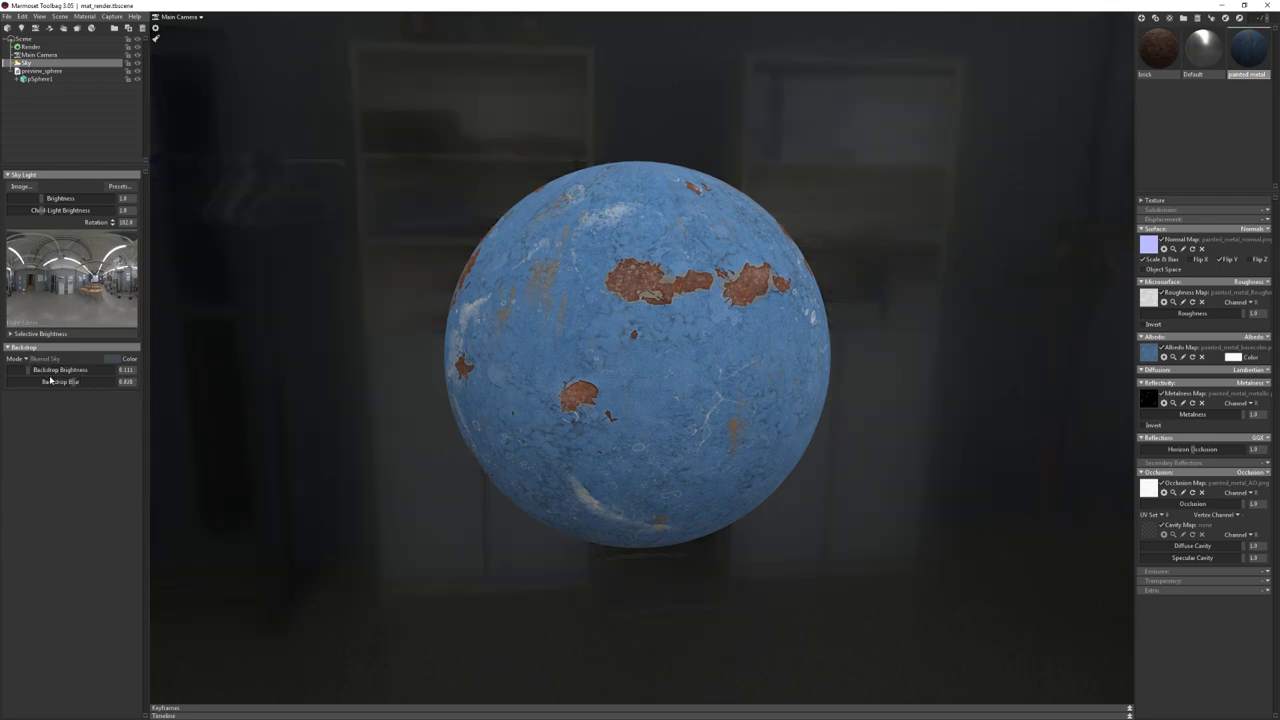
pyautogui.moveTo(45, 388); pyautogui.dragTo(153, 393)
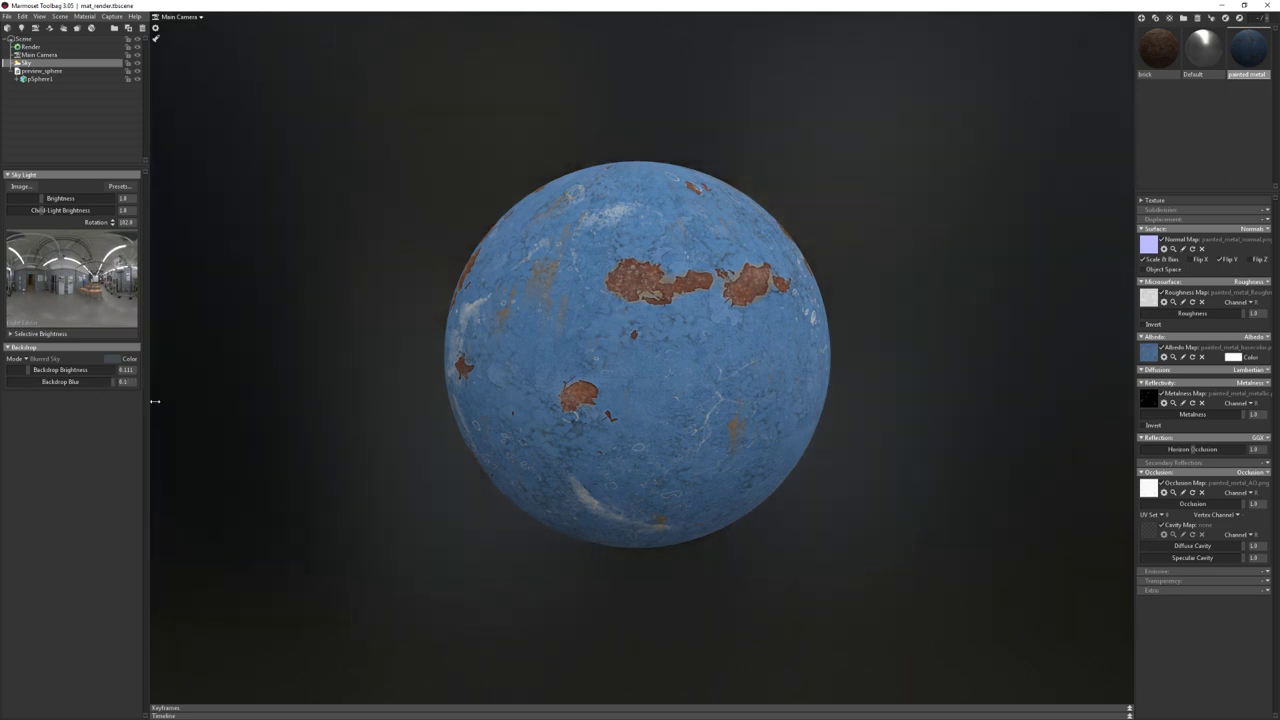
pyautogui.moveTo(153, 393)
pyautogui.mouseDown()
pyautogui.moveTo(11, 400)
pyautogui.moveTo(9, 382)
pyautogui.mouseUp()
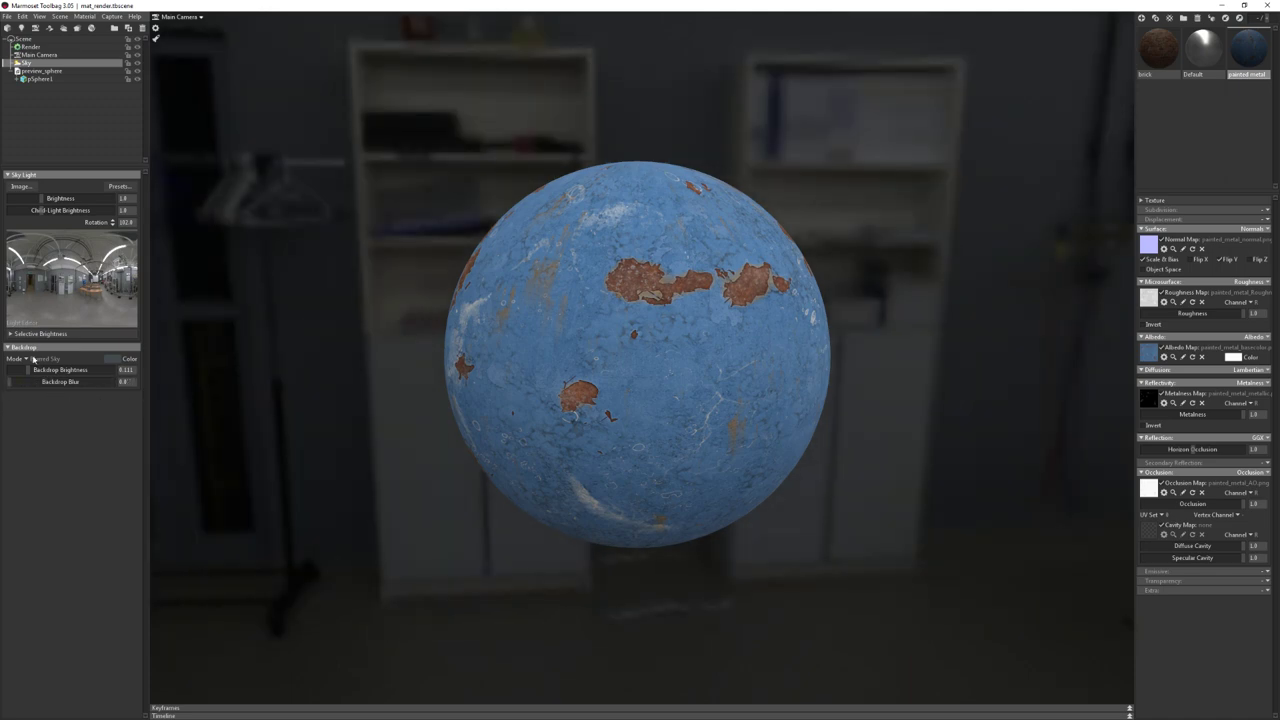
pyautogui.click(28, 360)
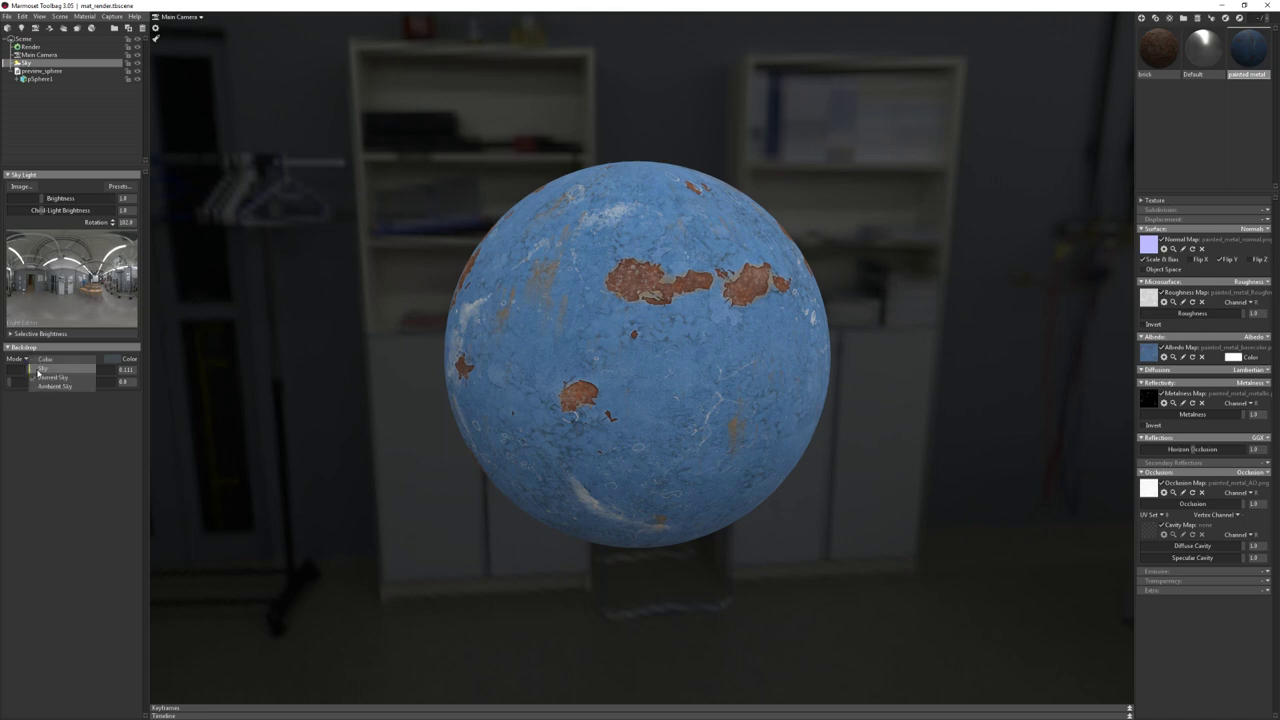
pyautogui.click(35, 368)
pyautogui.moveTo(27, 382); pyautogui.dragTo(9, 382)
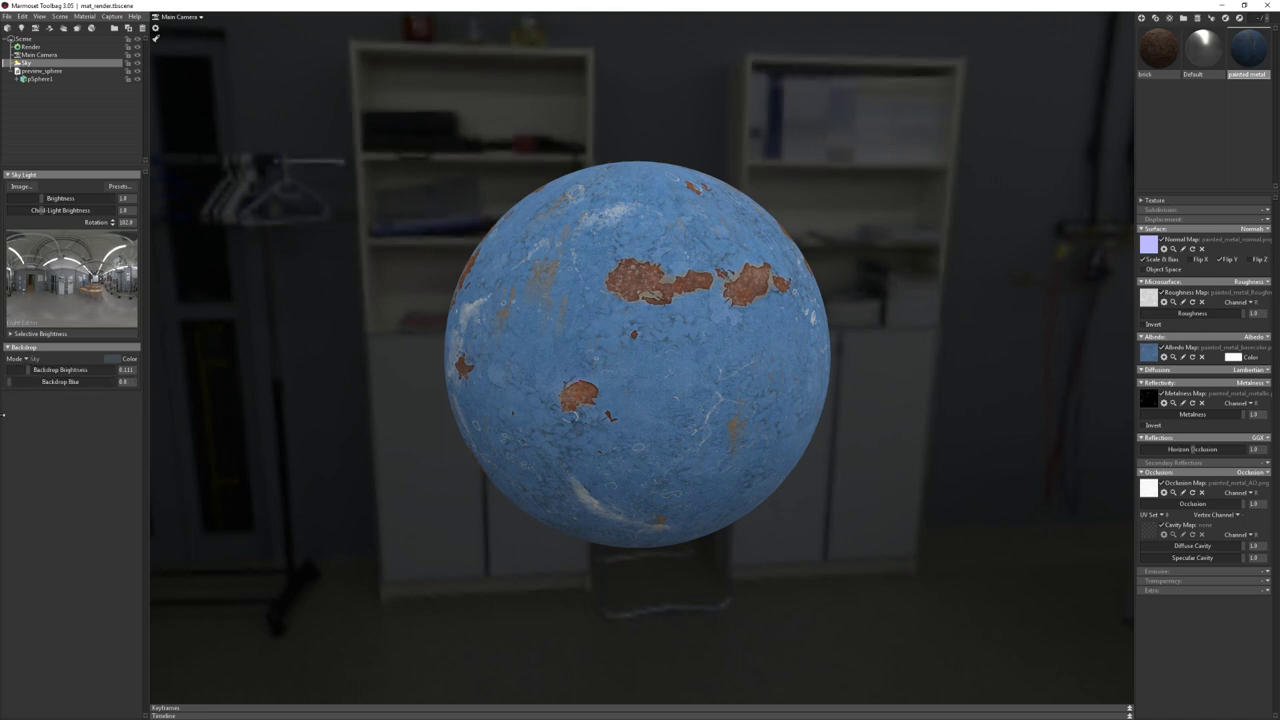
# Compare the Ambient Sky and Blurred Sky backdrops at blur 0.1
pyautogui.click(28, 360)
pyautogui.click(51, 387)
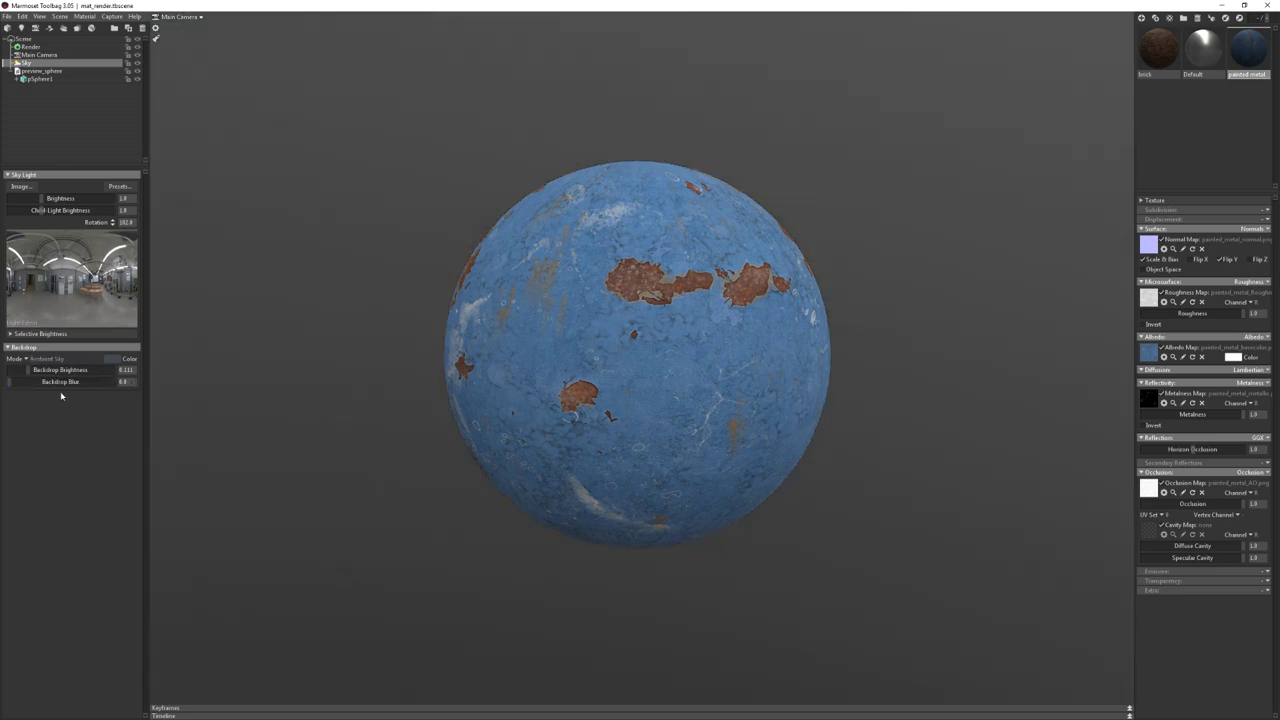
pyautogui.click(27, 359)
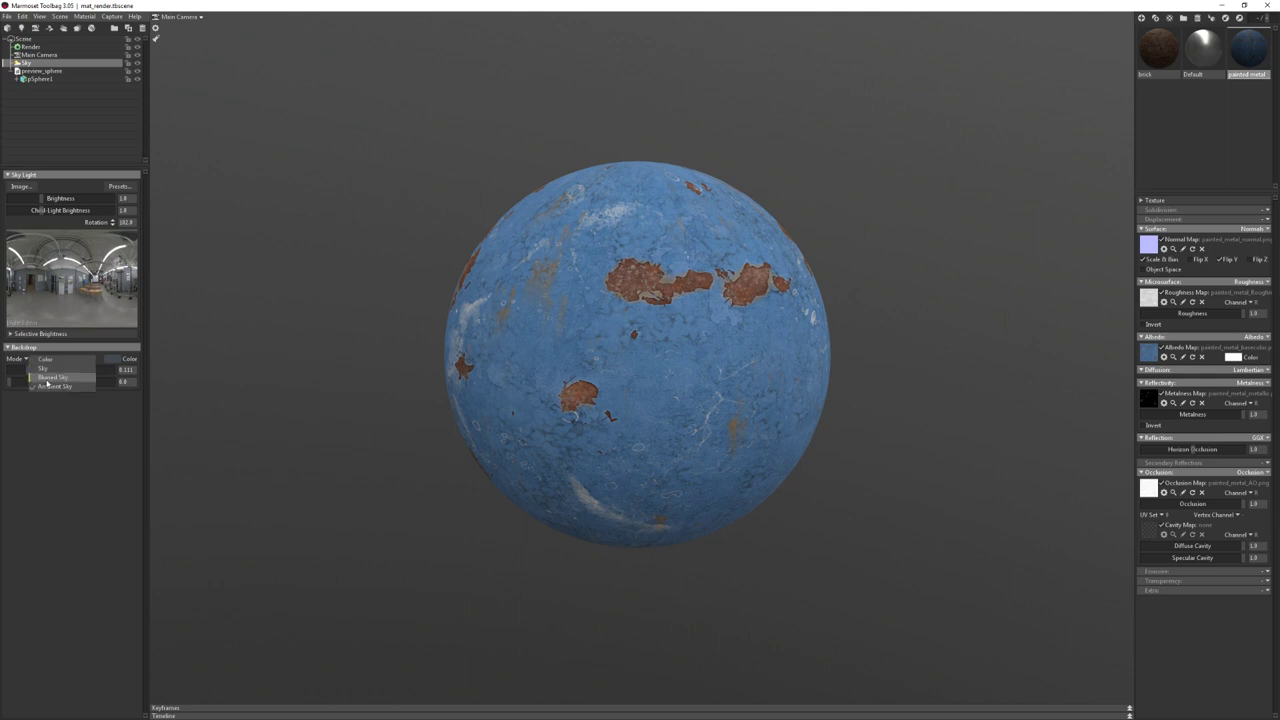
pyautogui.click(50, 378)
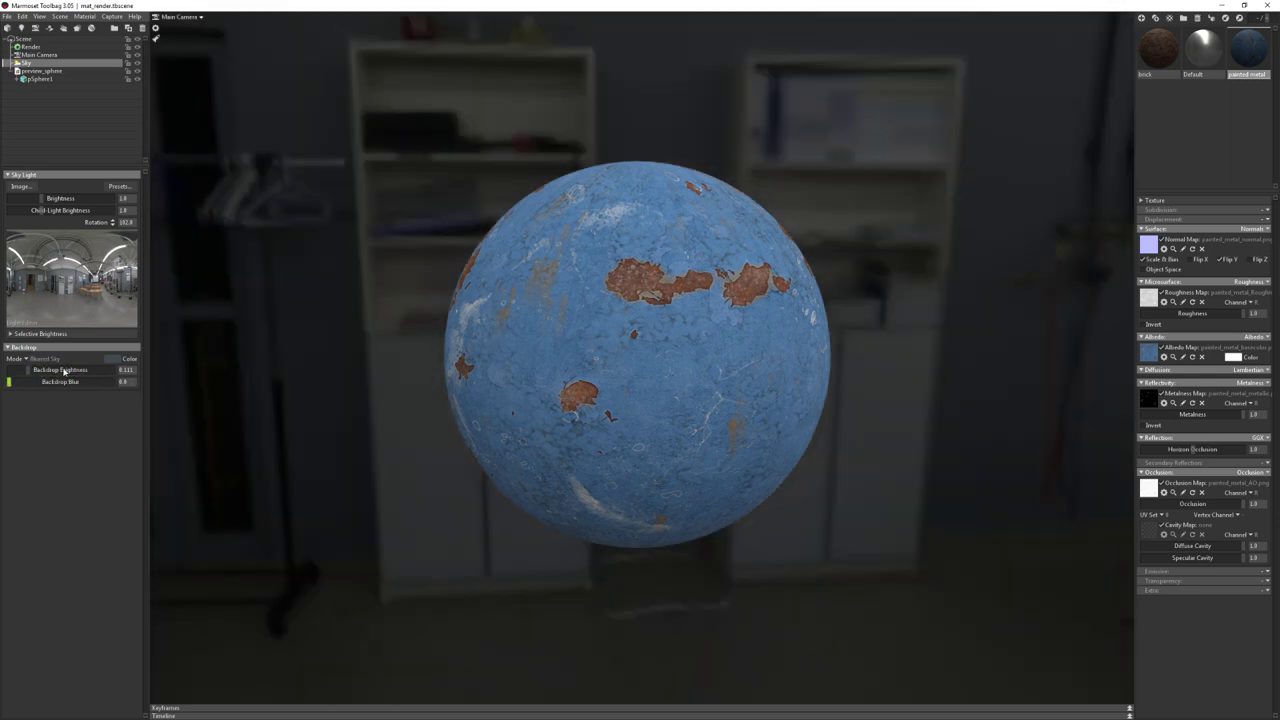
pyautogui.click(30, 360)
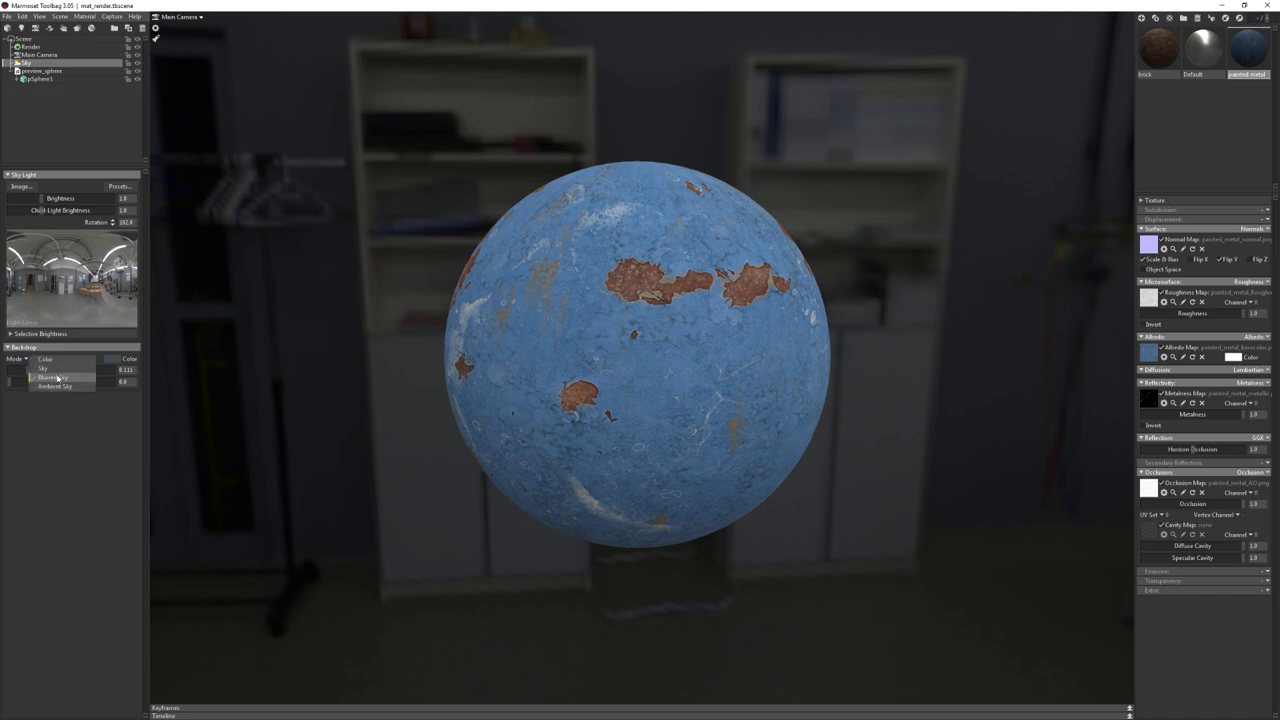
pyautogui.click(57, 377)
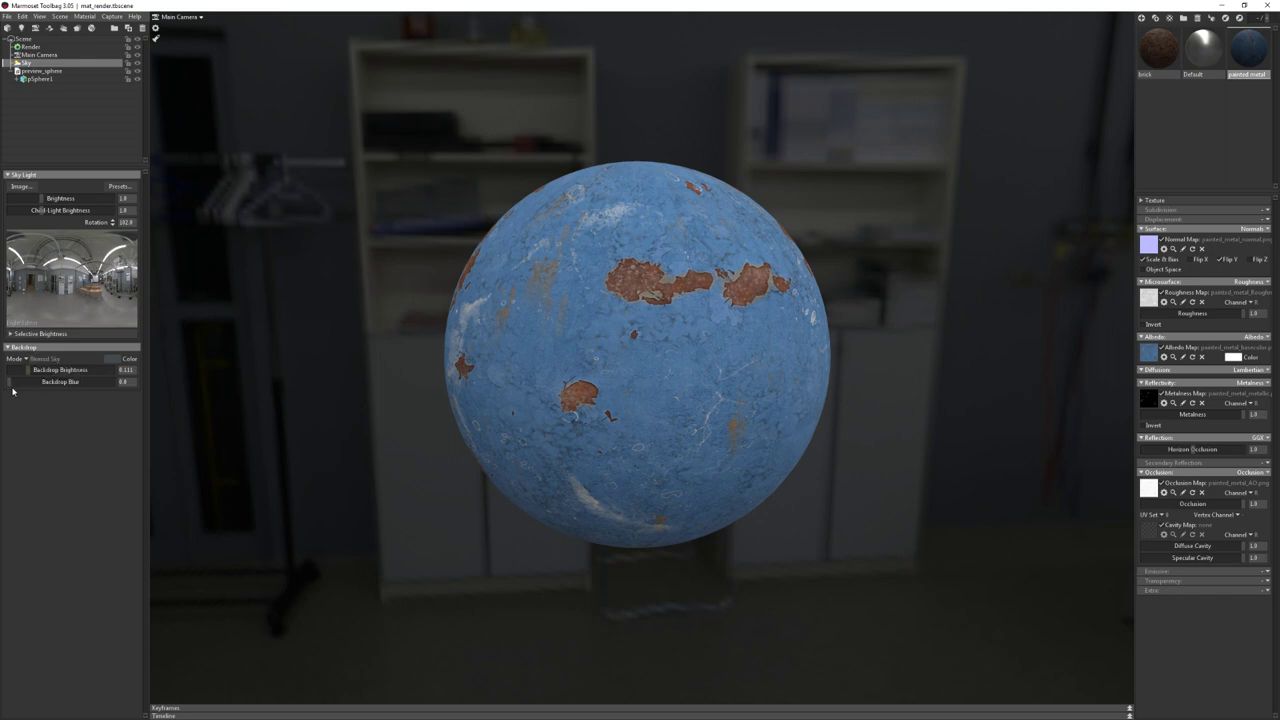
pyautogui.moveTo(12, 382); pyautogui.dragTo(139, 395)
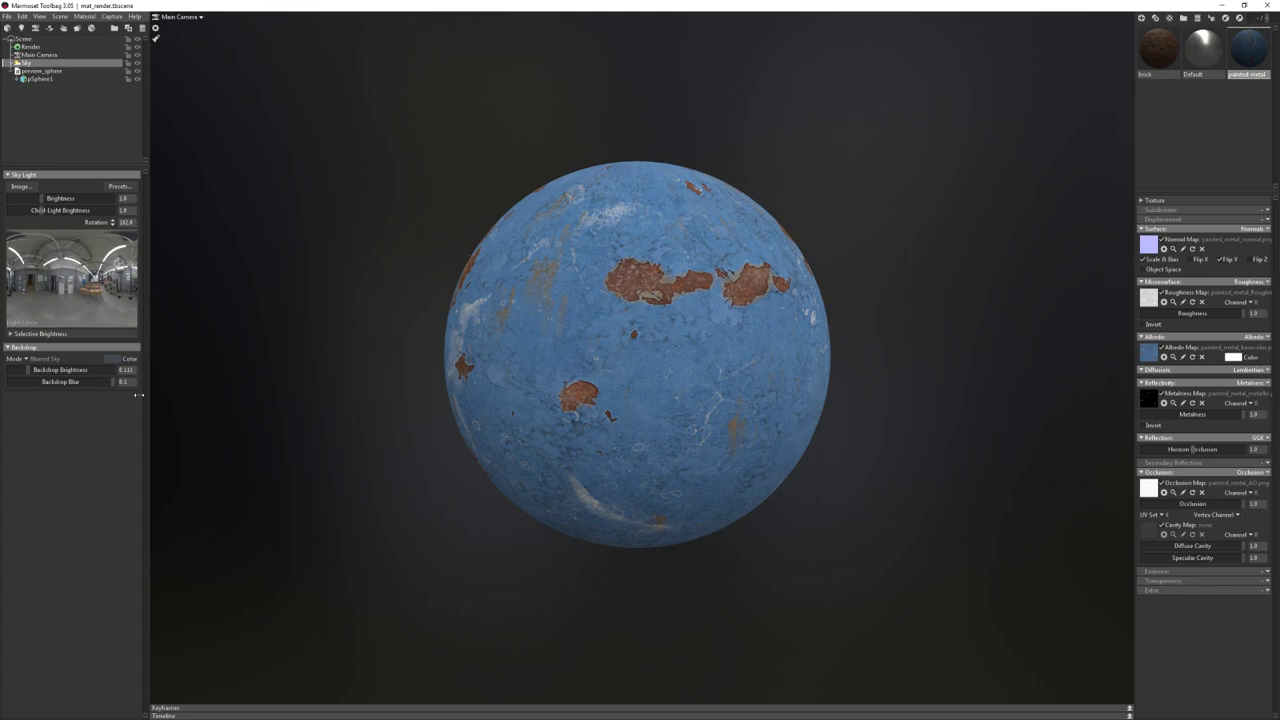
pyautogui.click(26, 359)
# Set the backdrop Mode to Color and try a darker colour, cancelling the change
pyautogui.click(62, 365)
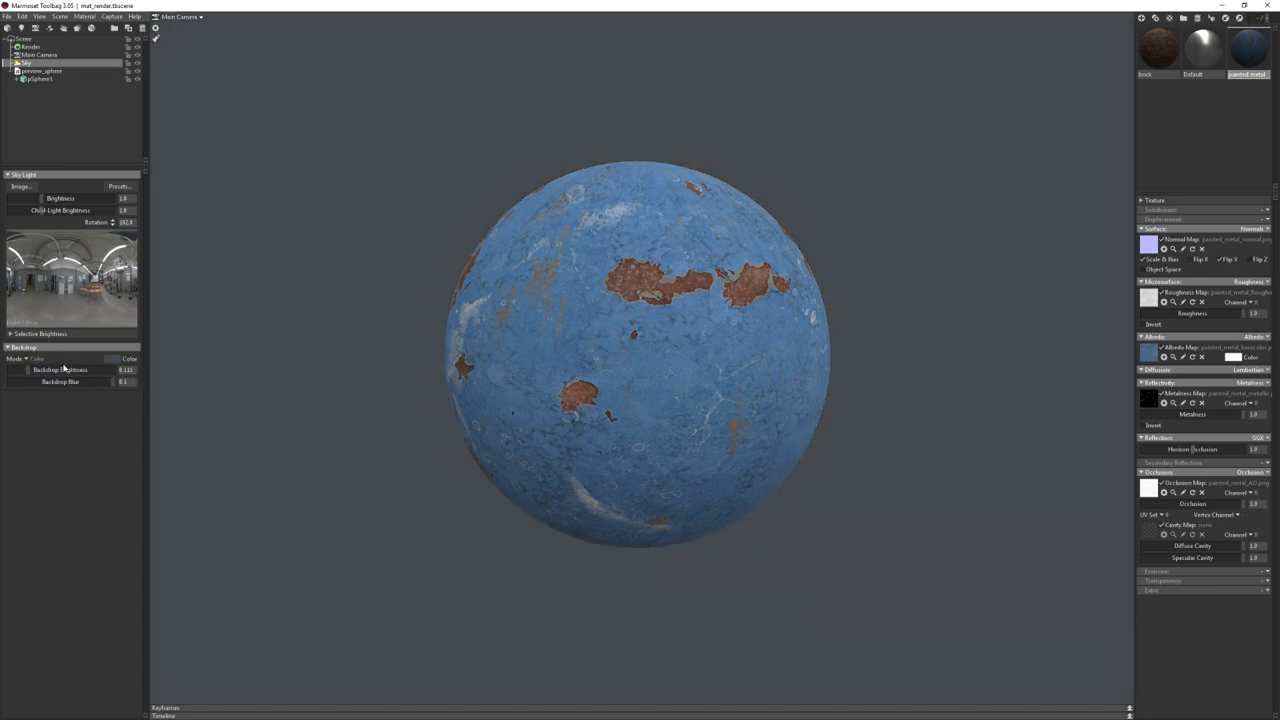
pyautogui.click(26, 359)
pyautogui.click(38, 360)
pyautogui.doubleClick(43, 360)
pyautogui.click(115, 359)
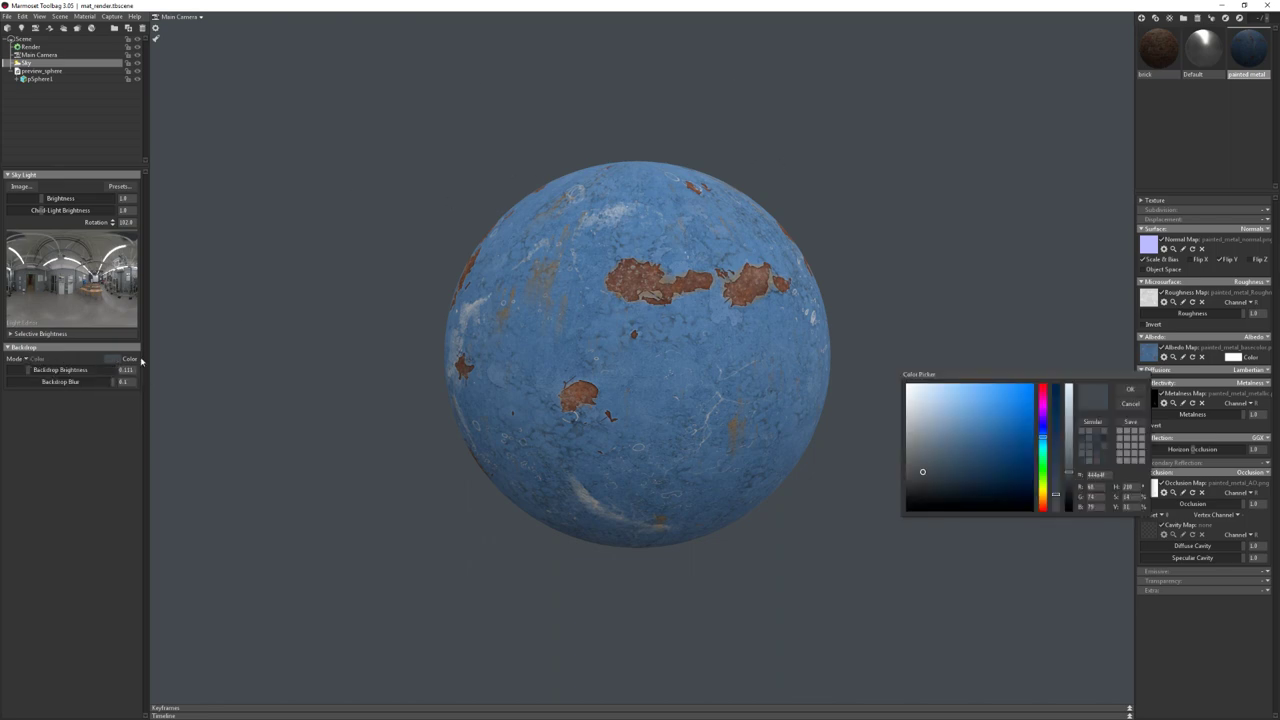
pyautogui.moveTo(914, 377); pyautogui.dragTo(203, 359)
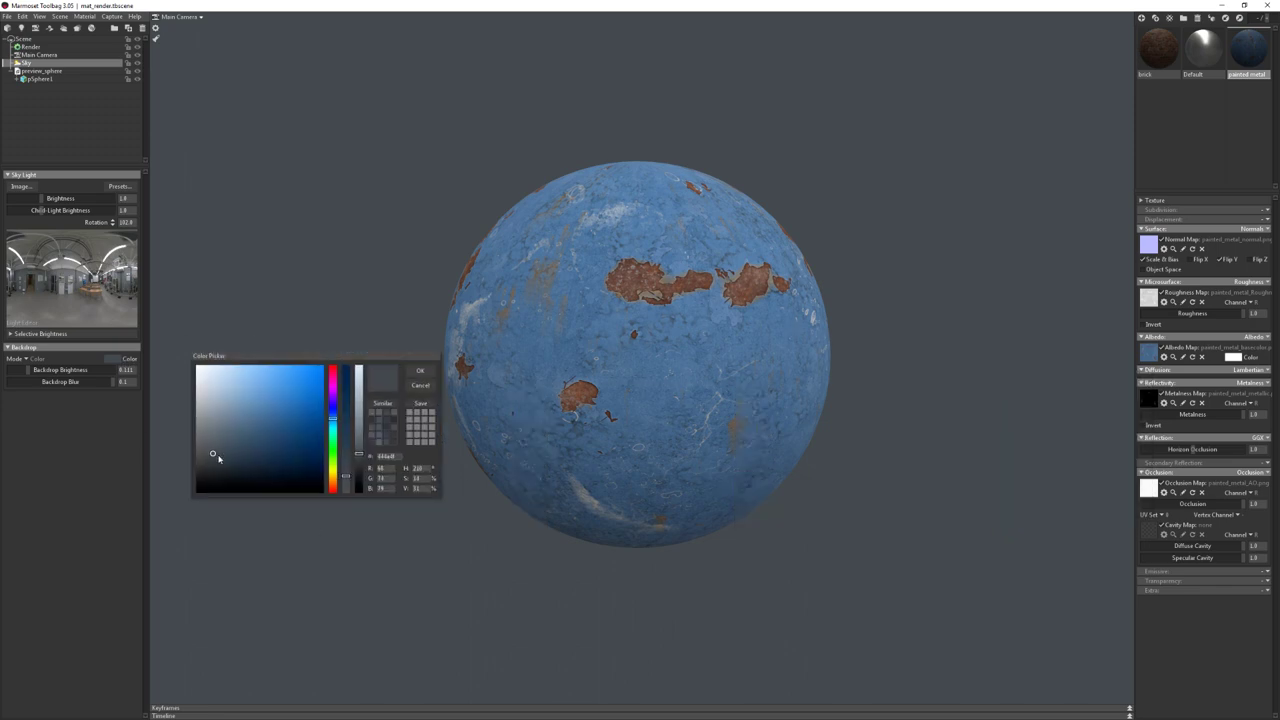
pyautogui.moveTo(220, 456)
pyautogui.mouseDown()
pyautogui.moveTo(196, 481)
pyautogui.moveTo(243, 414)
pyautogui.moveTo(180, 494)
pyautogui.moveTo(219, 440)
pyautogui.moveTo(240, 446)
pyautogui.moveTo(191, 446)
pyautogui.moveTo(195, 457)
pyautogui.mouseUp()
pyautogui.click(420, 385)
# Switch the backdrop to Blurred Sky and adjust its brightness
pyautogui.click(50, 359)
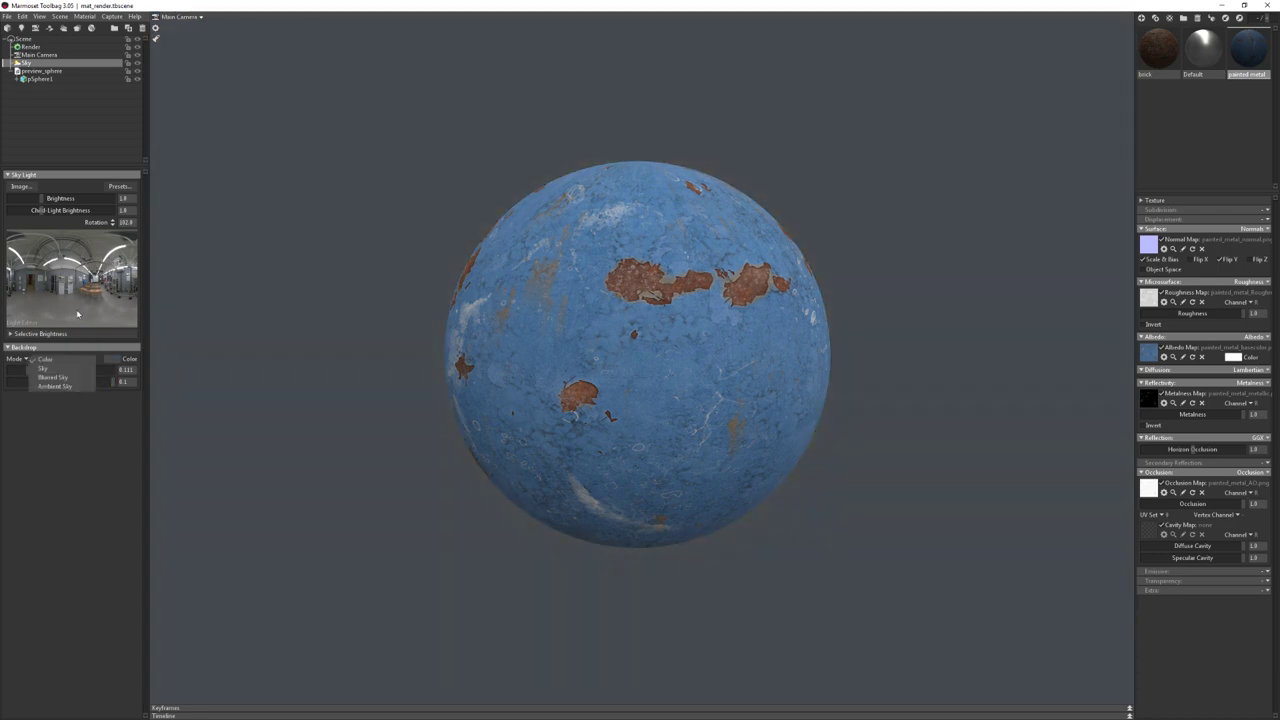
pyautogui.click(59, 378)
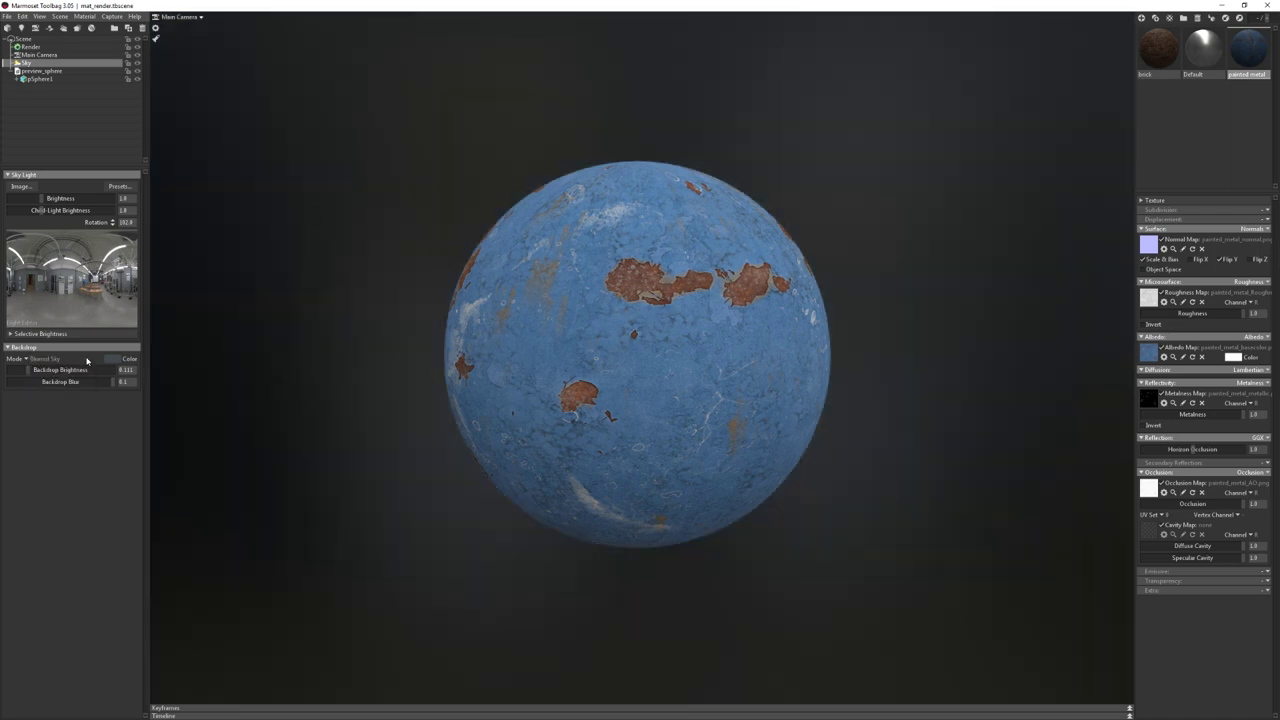
pyautogui.moveTo(100, 382); pyautogui.dragTo(348, 391)
# Open the Sky Browser presets and scroll through the sky thumbnails
pyautogui.click(119, 187)
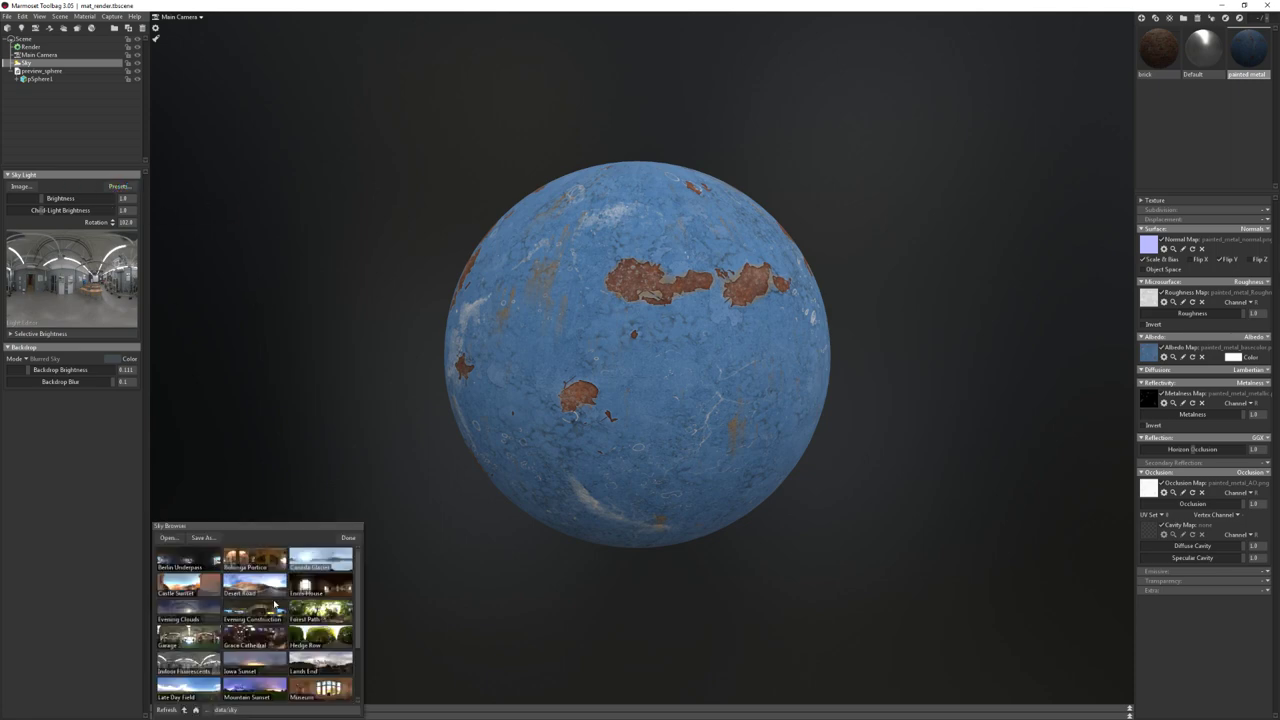
pyautogui.scroll(-3, 274, 603)
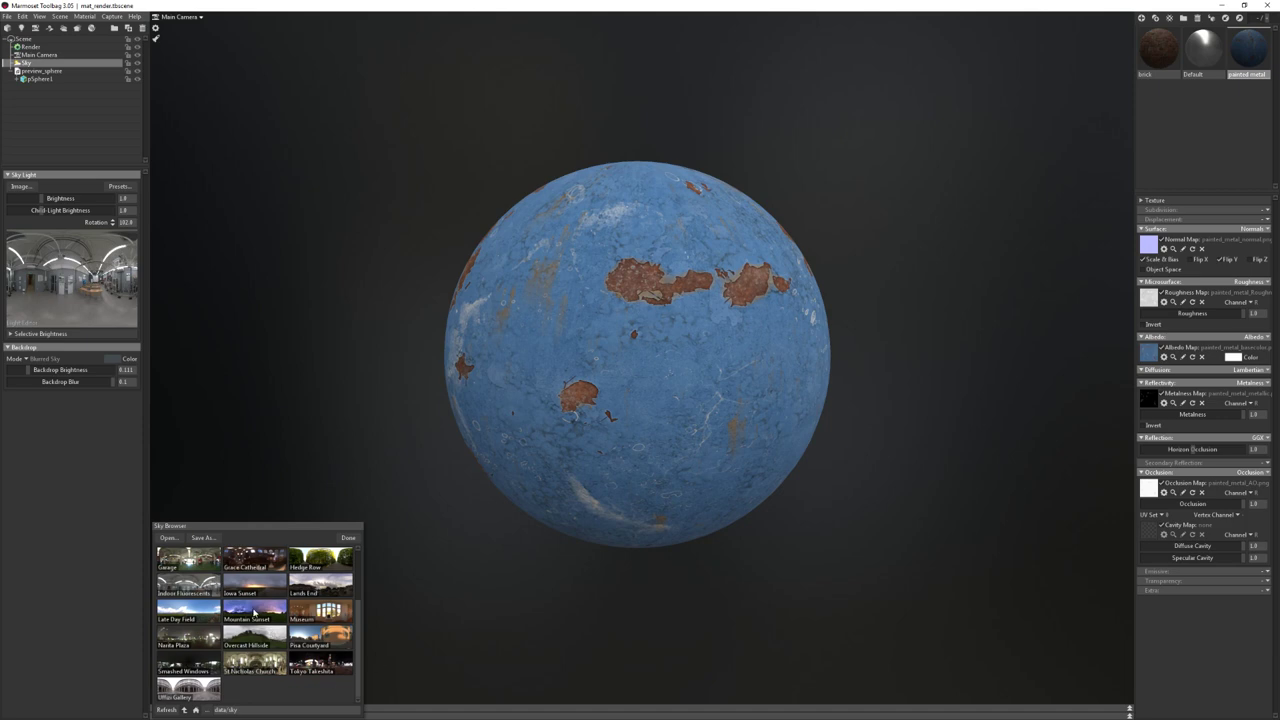
pyautogui.scroll(2, 253, 588)
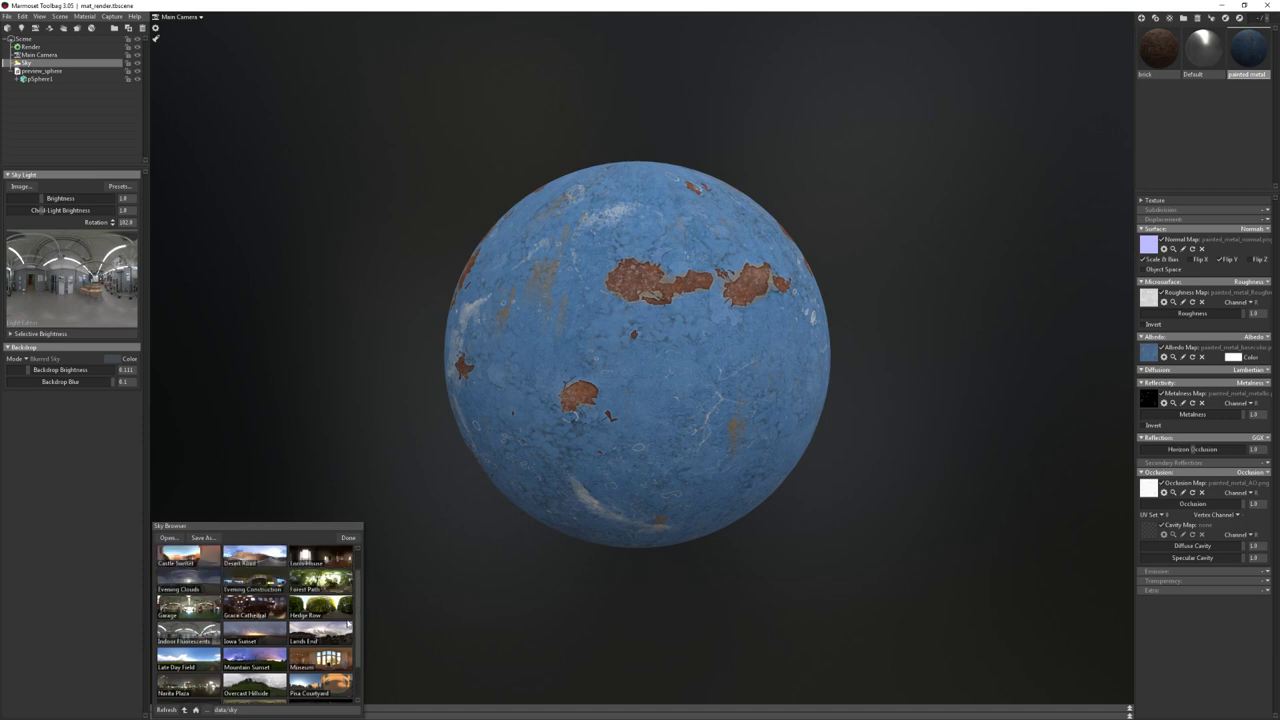
pyautogui.scroll(-1, 348, 626)
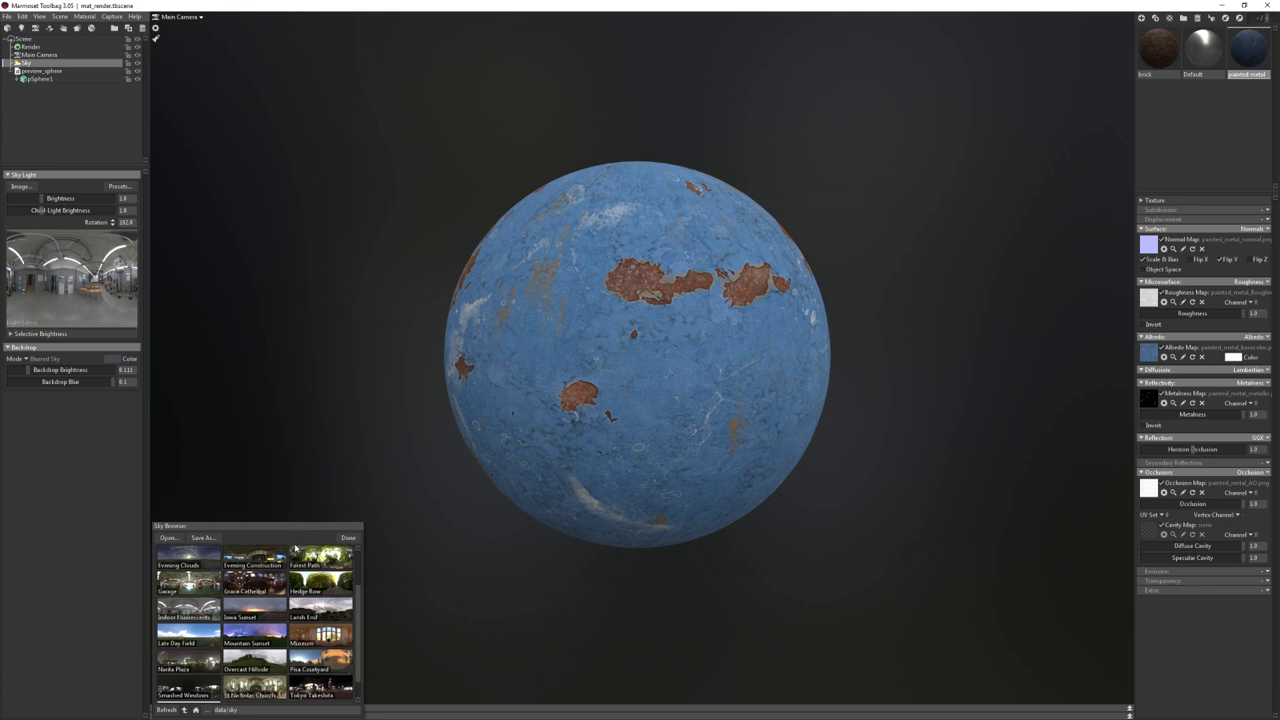
pyautogui.scroll(2, 323, 567)
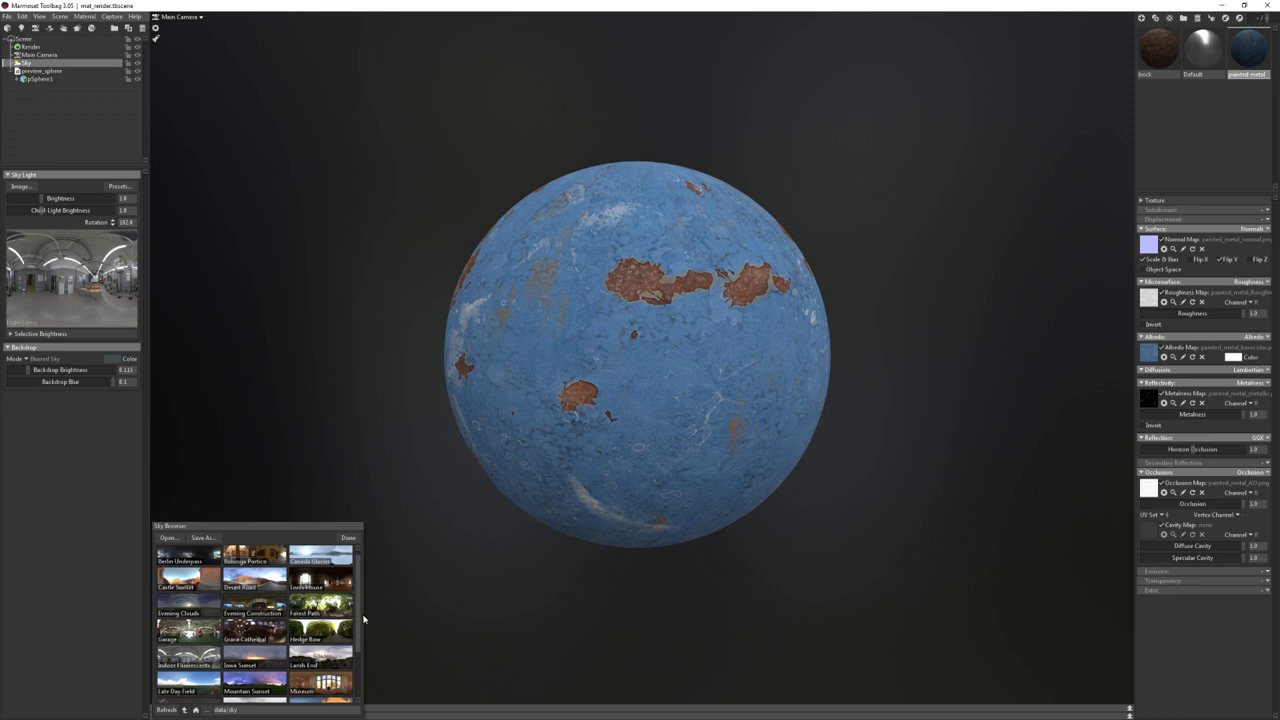
# Try several sky presets, settle on a dark indoor room sky, and reduce backdrop blur
pyautogui.click(254, 554)
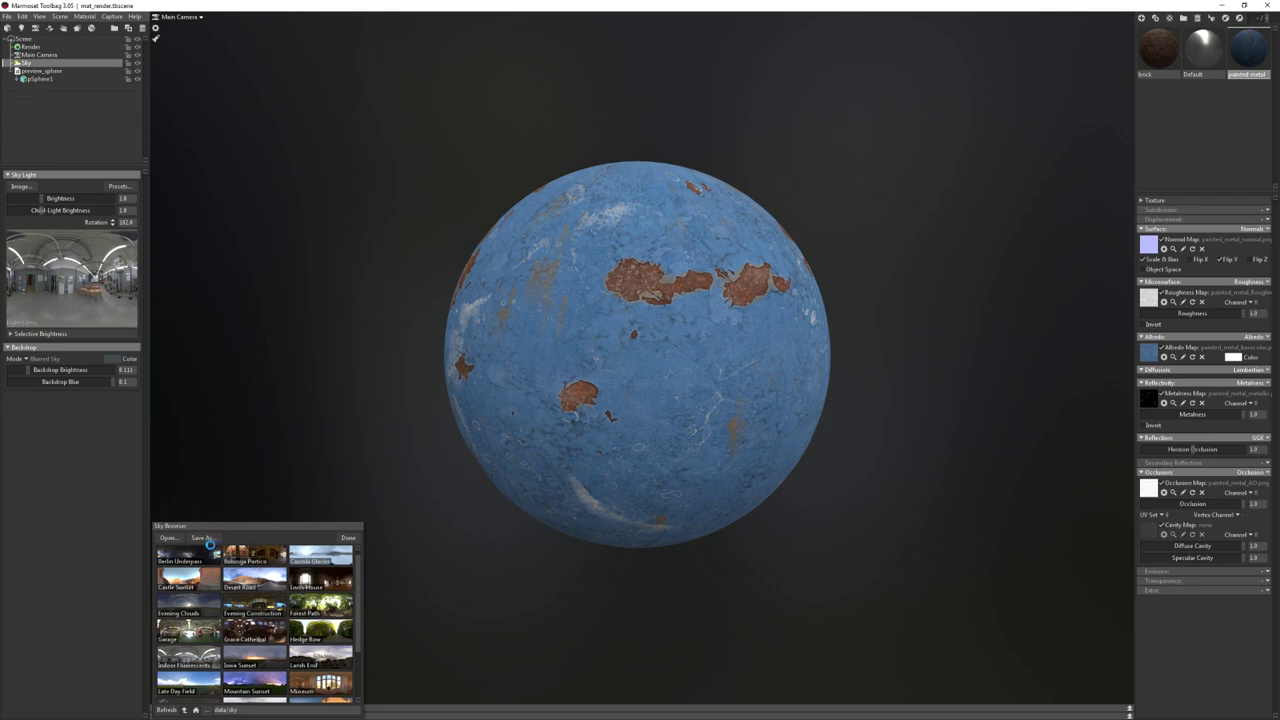
pyautogui.click(322, 580)
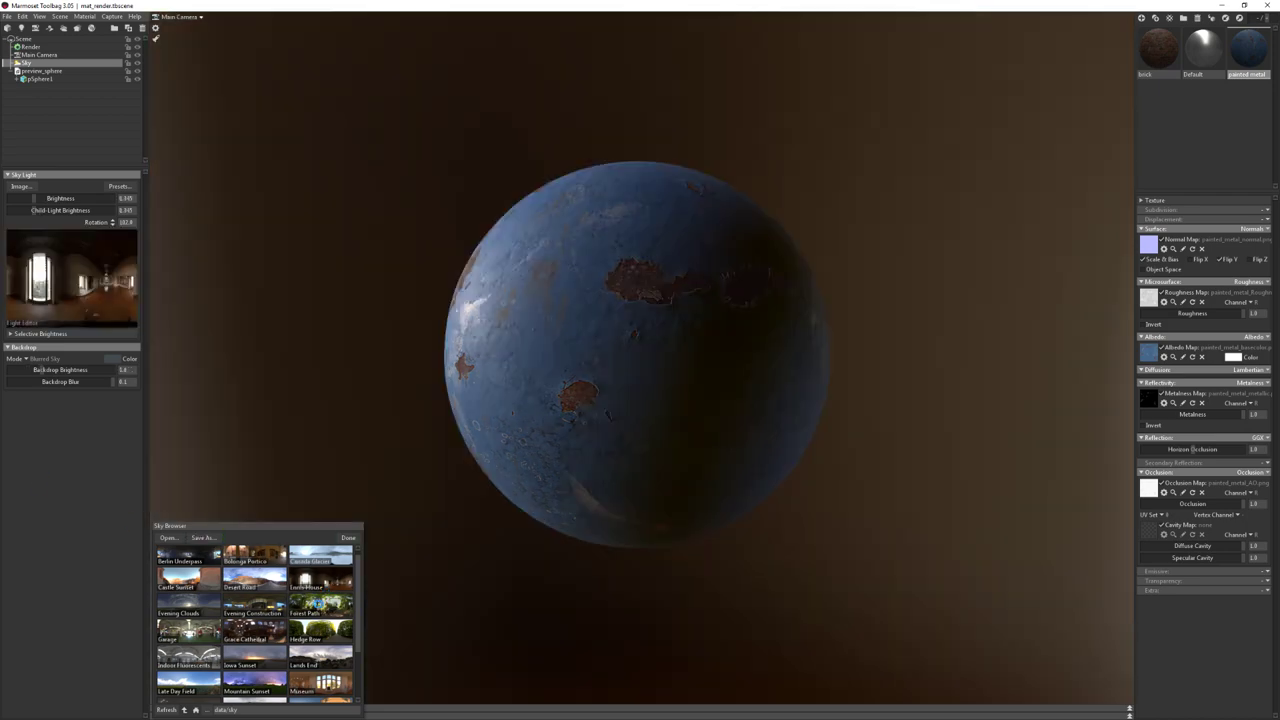
pyautogui.click(320, 603)
pyautogui.click(322, 580)
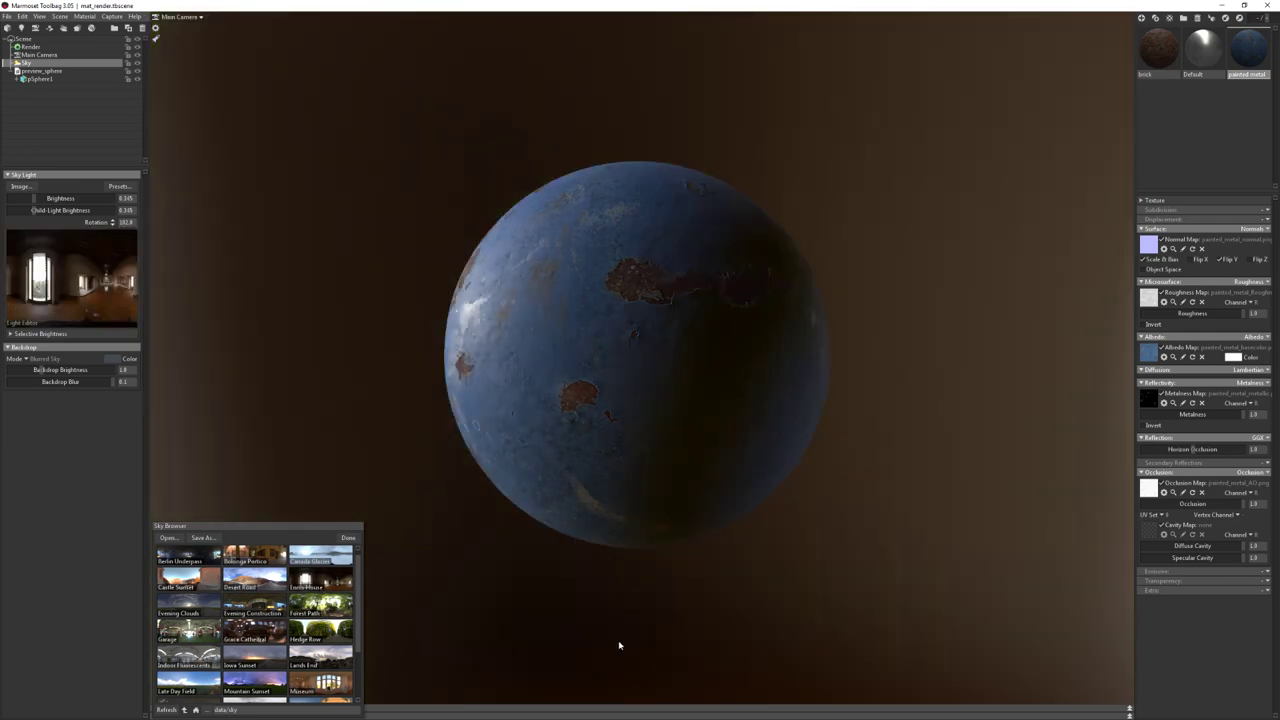
pyautogui.click(77, 383)
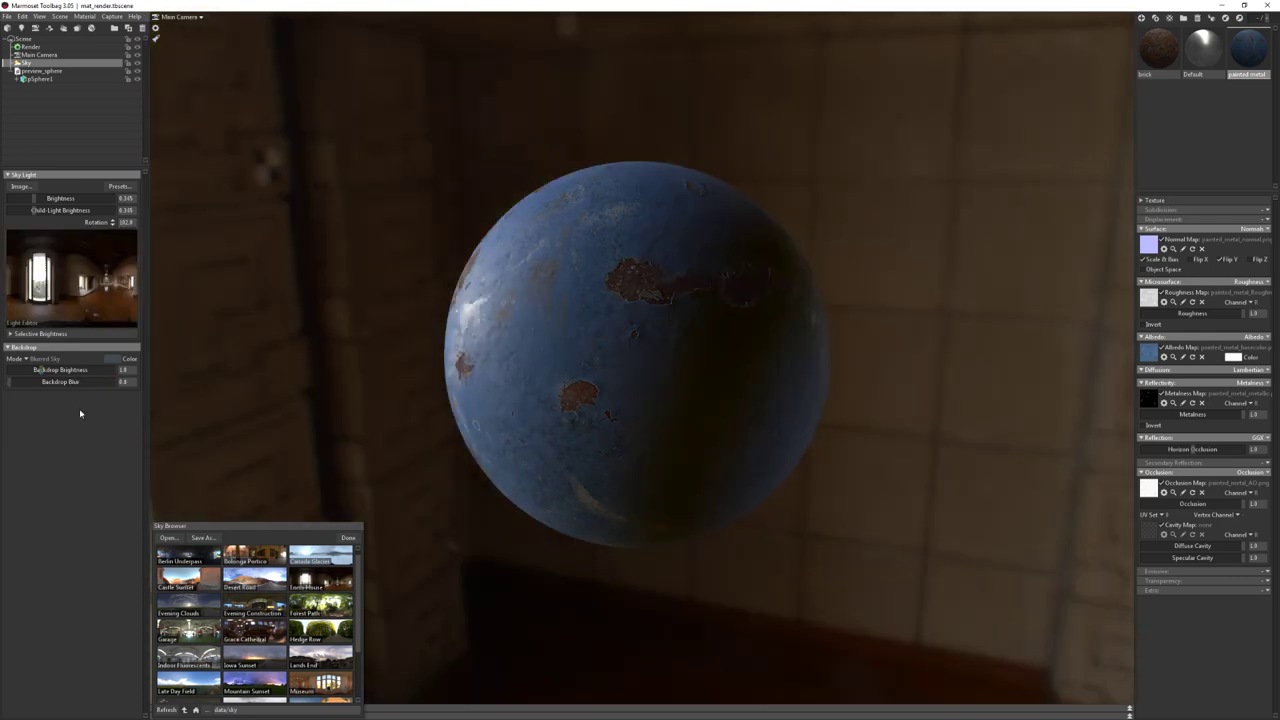
# Rotate the sky environment around the sphere to about 101.5
pyautogui.moveTo(851, 475)
pyautogui.keyDown('shift'); pyautogui.mouseDown()
pyautogui.moveTo(766, 471)
pyautogui.moveTo(751, 486)
pyautogui.moveTo(884, 499)
pyautogui.moveTo(729, 491)
pyautogui.moveTo(780, 470)
pyautogui.moveTo(846, 366)
pyautogui.mouseUp(); pyautogui.keyUp('shift')
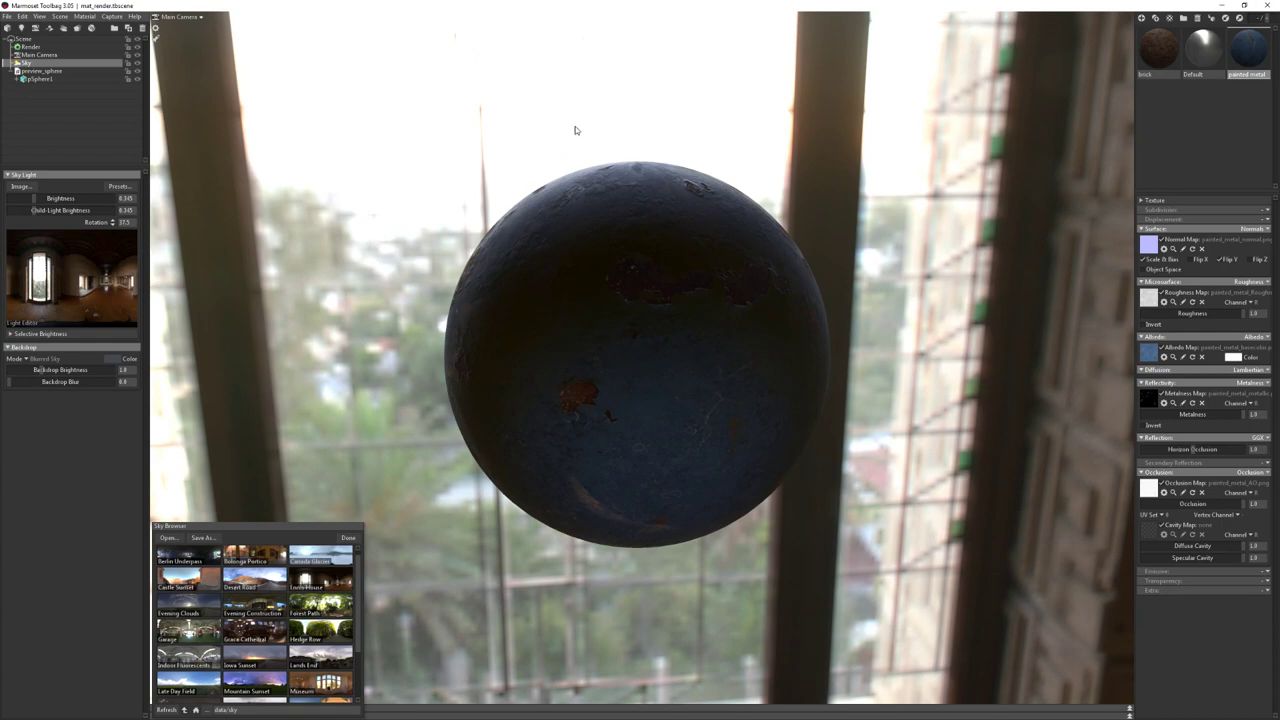
pyautogui.moveTo(952, 397)
pyautogui.keyDown('shift'); pyautogui.mouseDown()
pyautogui.moveTo(880, 400)
pyautogui.moveTo(1051, 420)
pyautogui.moveTo(240, 408)
pyautogui.mouseUp(); pyautogui.keyUp('shift')
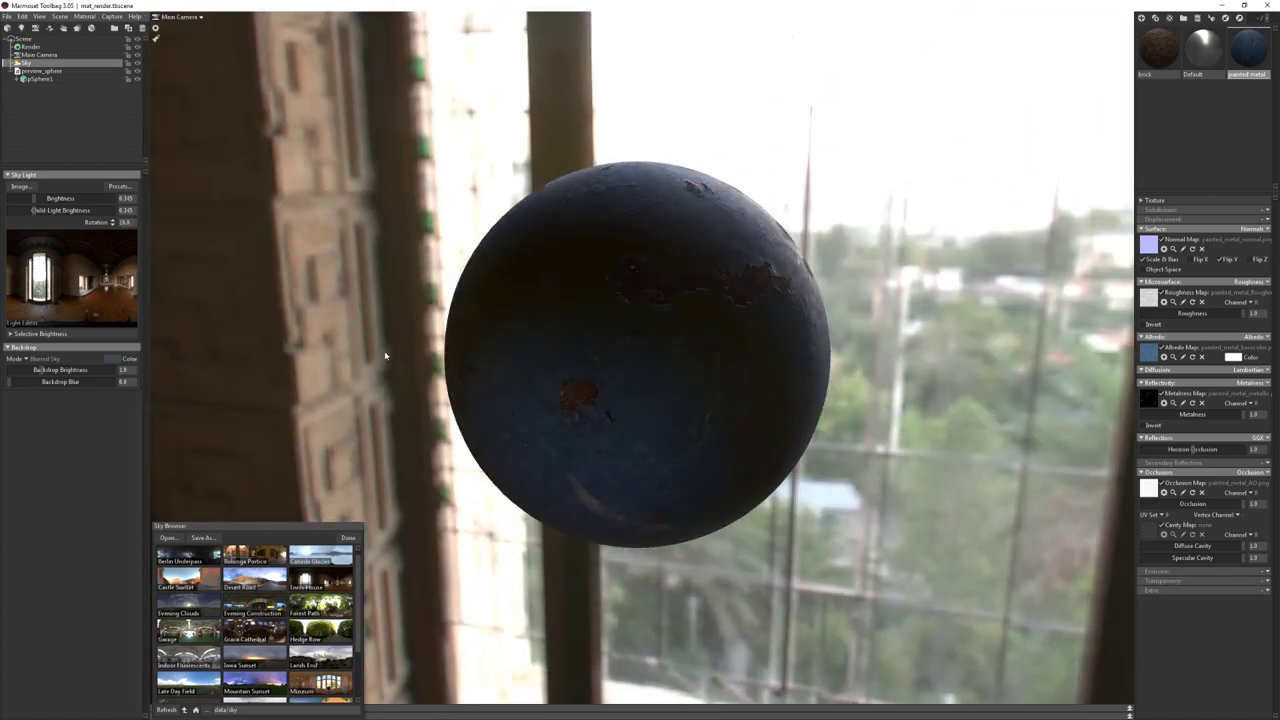
pyautogui.moveTo(580, 337)
pyautogui.keyDown('shift'); pyautogui.mouseDown()
pyautogui.moveTo(791, 366)
pyautogui.moveTo(703, 379)
pyautogui.mouseUp(); pyautogui.keyUp('shift')
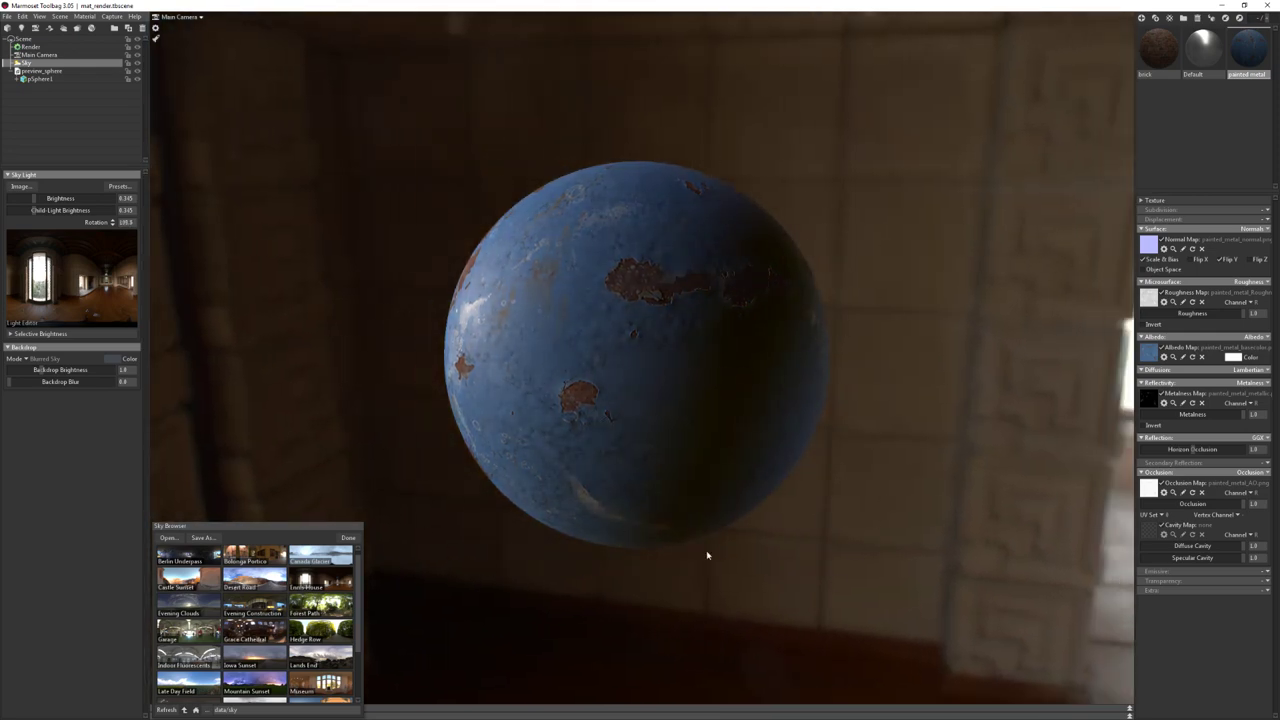
pyautogui.moveTo(295, 65)
pyautogui.keyDown('shift'); pyautogui.mouseDown()
pyautogui.moveTo(407, 233)
pyautogui.moveTo(502, 247)
pyautogui.moveTo(477, 237)
pyautogui.mouseUp(); pyautogui.keyUp('shift')
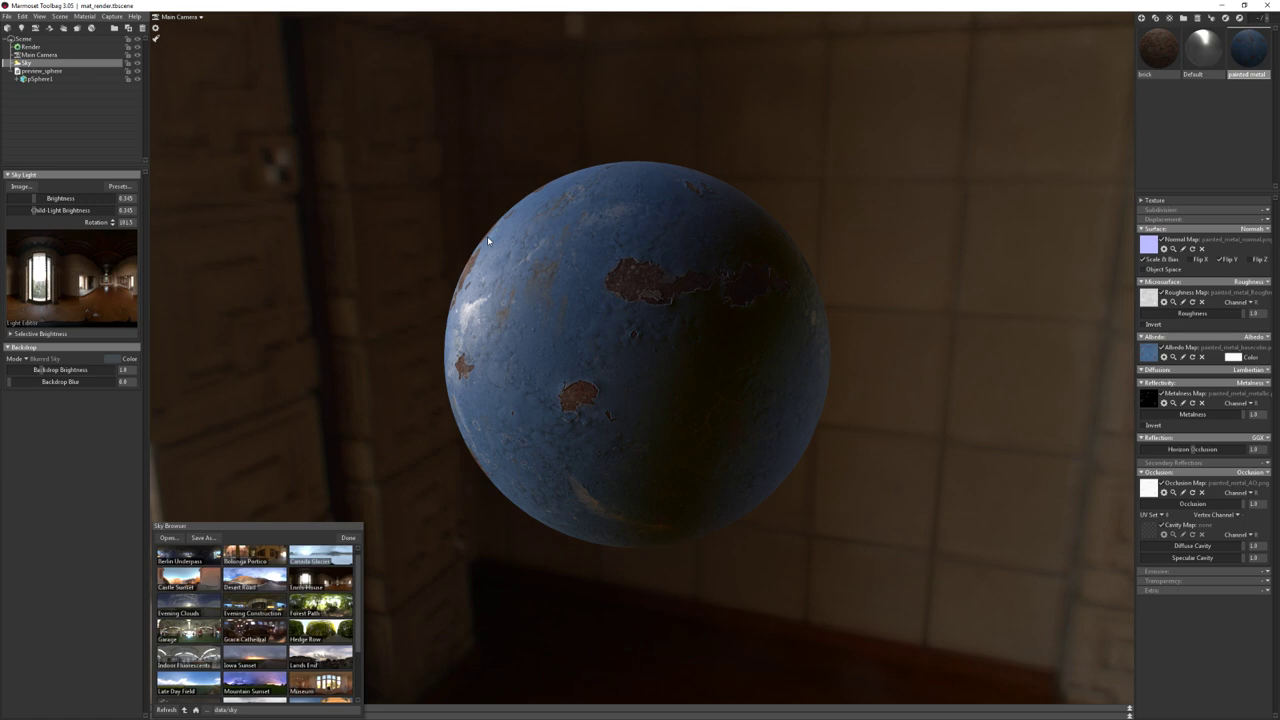
# Apply the Forest Path sky with a heavily blurred backdrop at 0.0 brightness, leaving a black background
pyautogui.scroll(-1, 350, 595)
pyautogui.click(345, 600)
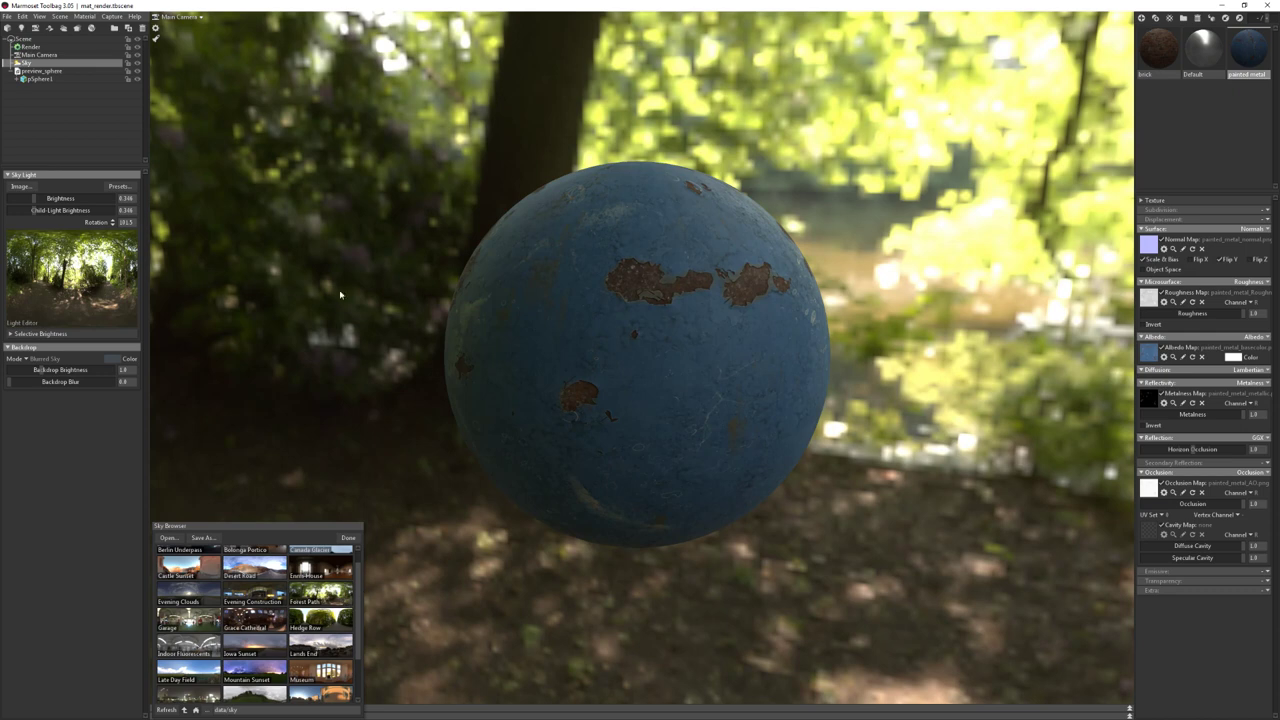
pyautogui.moveTo(60, 381); pyautogui.dragTo(161, 397)
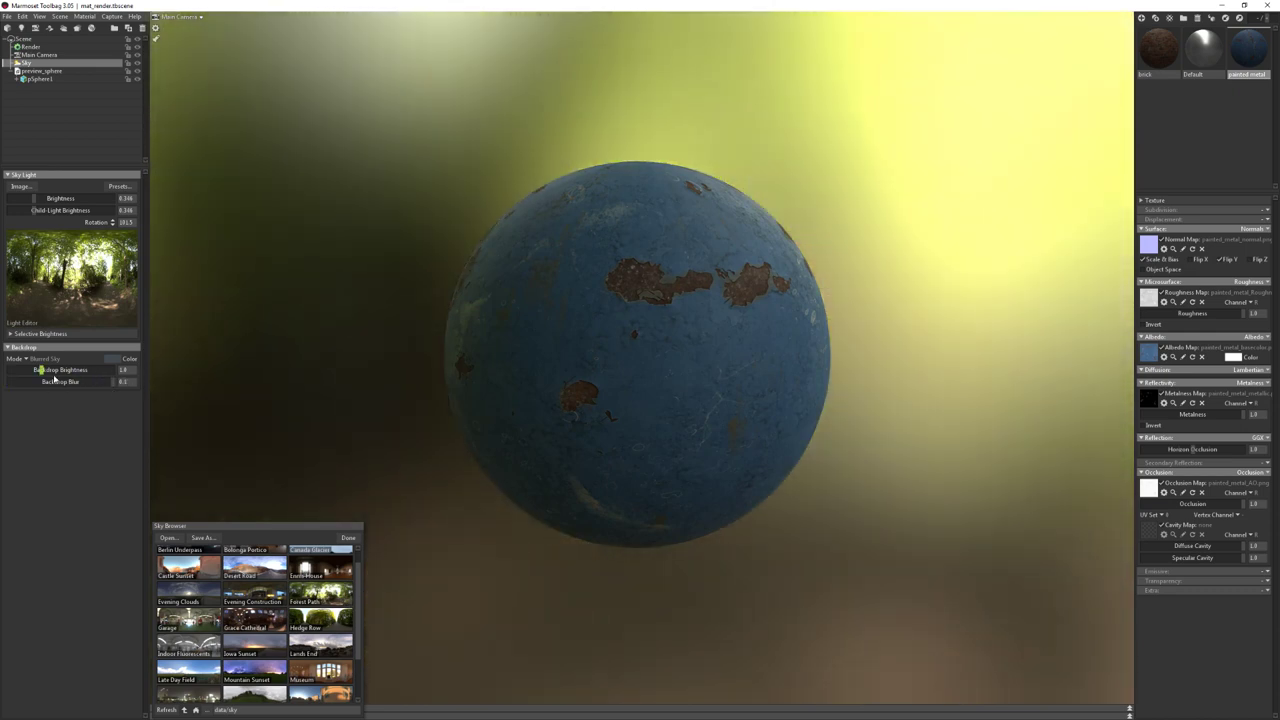
pyautogui.moveTo(43, 371)
pyautogui.mouseDown()
pyautogui.moveTo(25, 370)
pyautogui.moveTo(92, 381)
pyautogui.mouseUp()
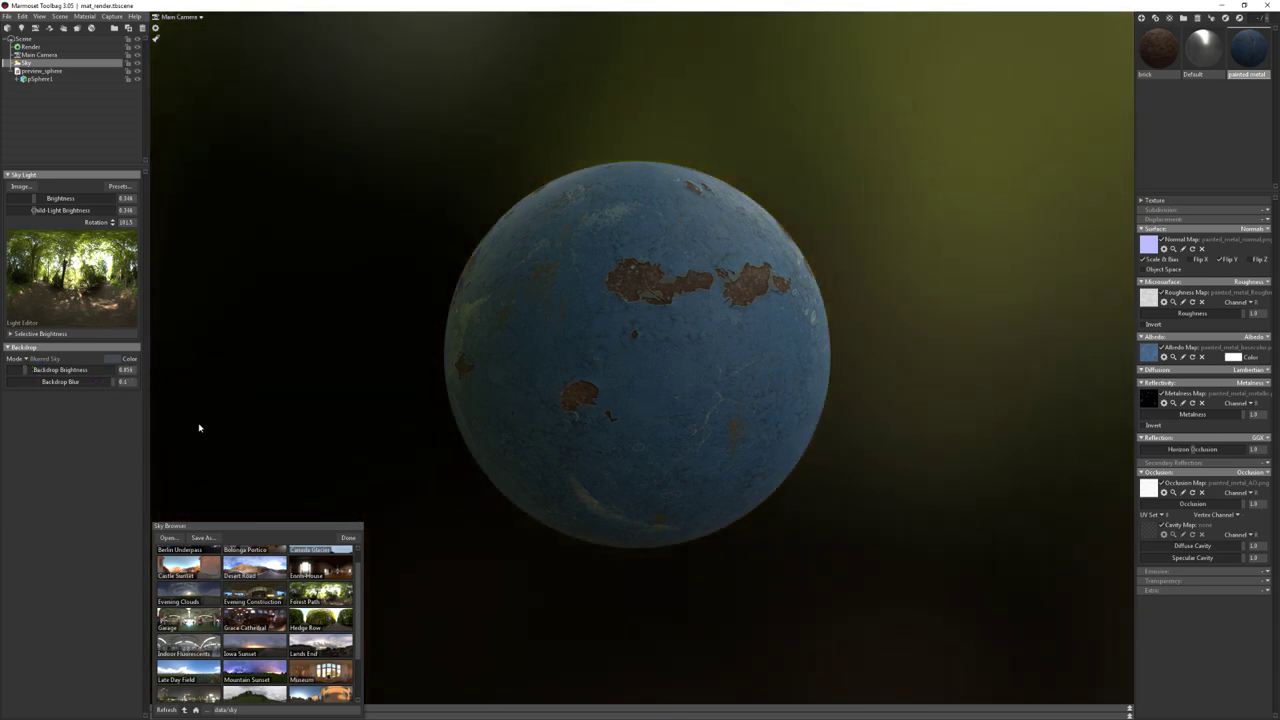
pyautogui.click(348, 537)
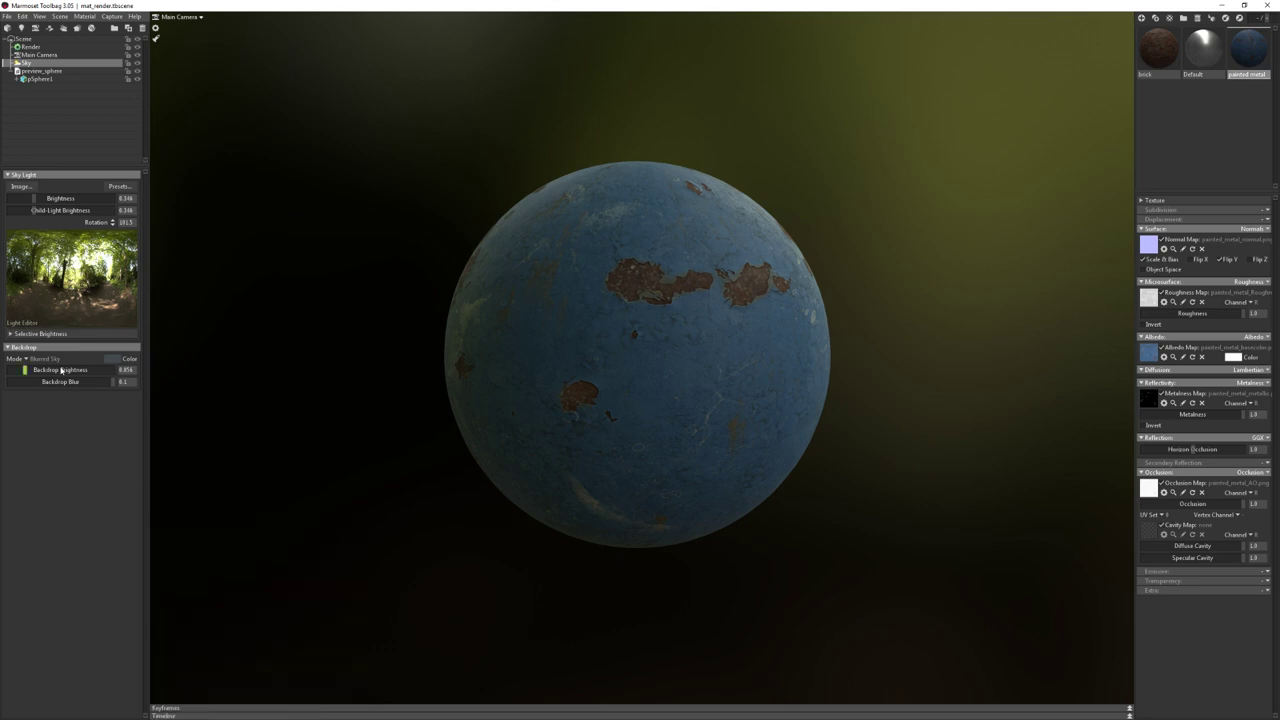
pyautogui.moveTo(25, 370); pyautogui.dragTo(24, 370)
# Adjust Backdrop Brightness down and back up until the blurred forest glows softly green
pyautogui.moveTo(26, 370); pyautogui.dragTo(3, 395)
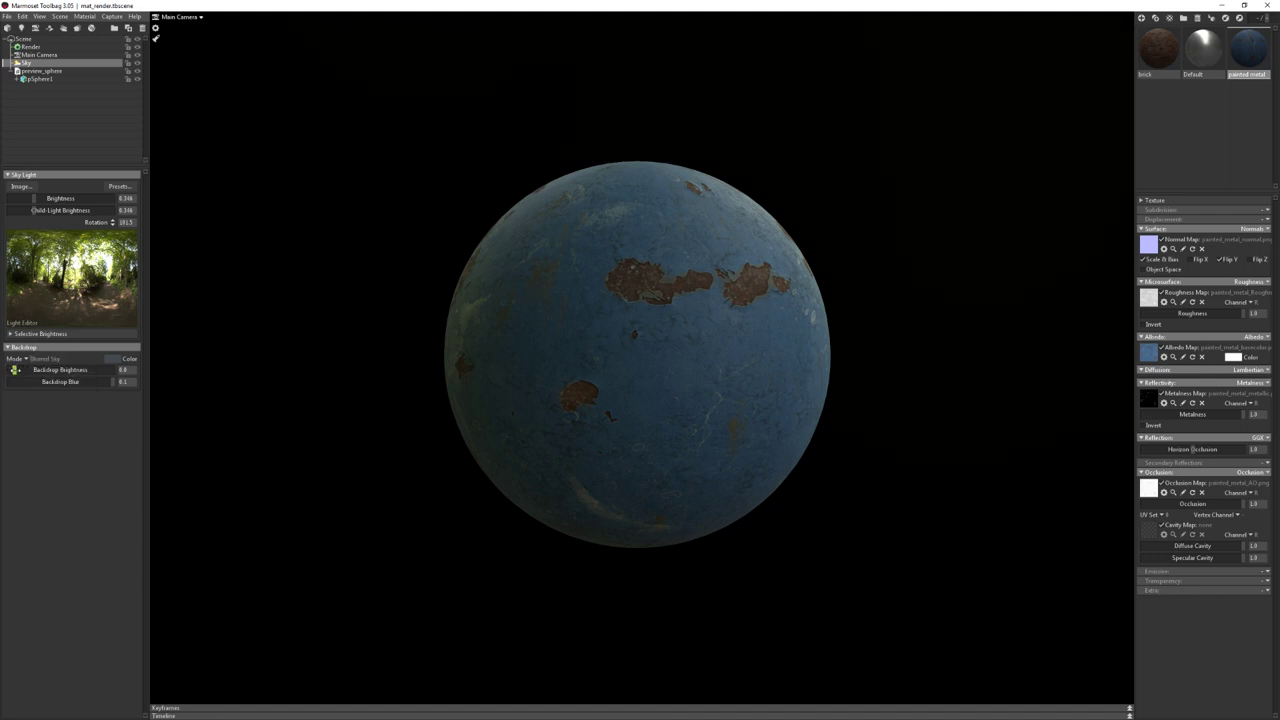
pyautogui.moveTo(14, 370); pyautogui.dragTo(40, 381)
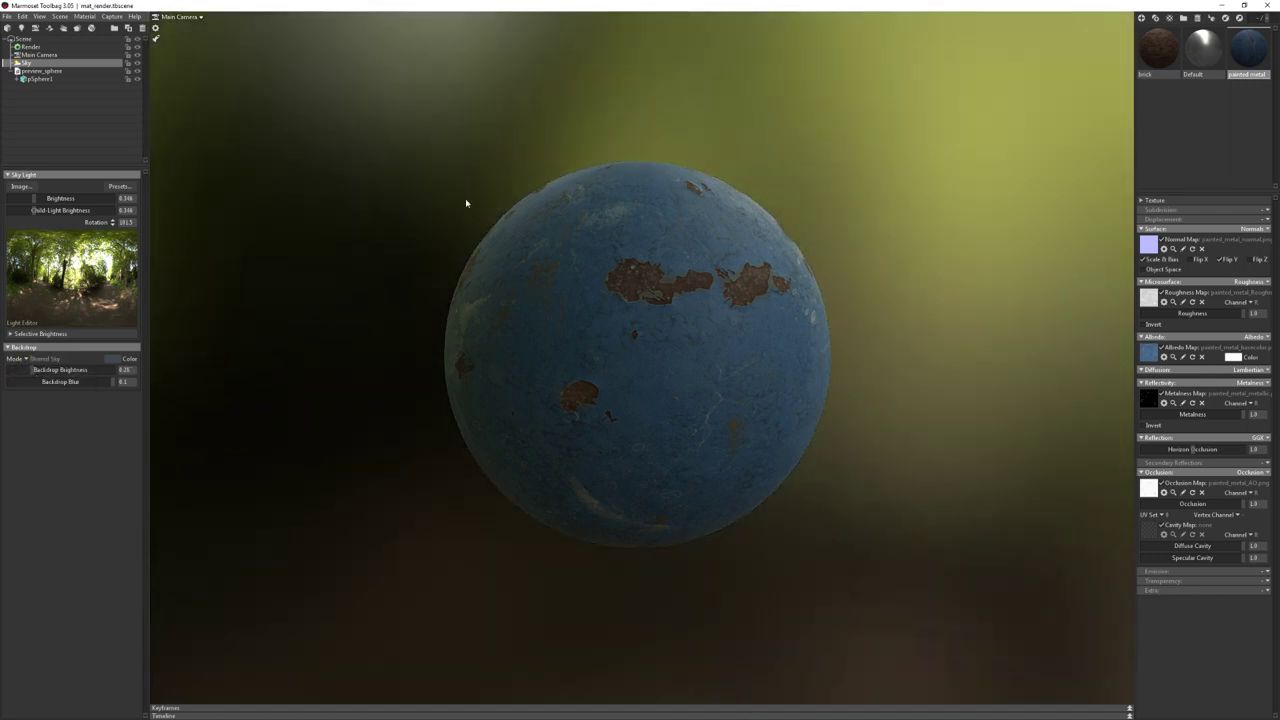
pyautogui.moveTo(34, 370)
pyautogui.mouseDown()
pyautogui.moveTo(14, 370)
pyautogui.moveTo(30, 372)
pyautogui.mouseUp()
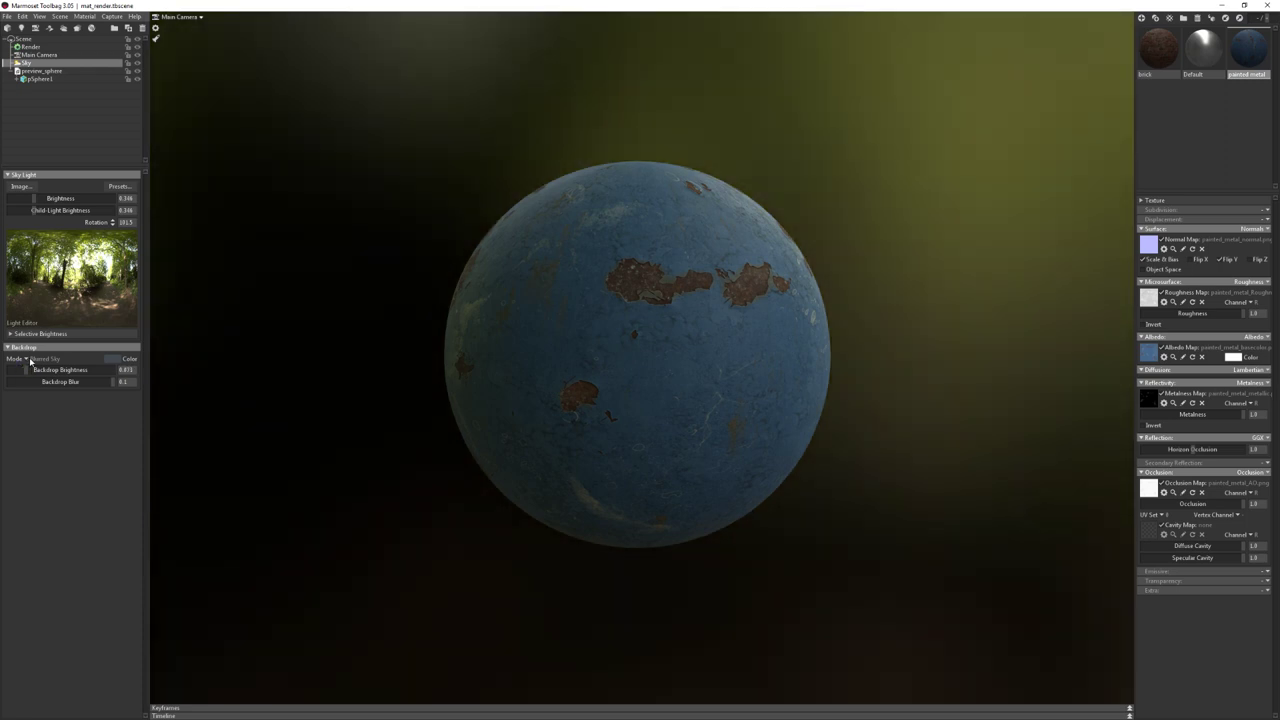
# Try the Ambient Sky backdrop mode, revert to the blurred sky, and brighten it
pyautogui.click(27, 360)
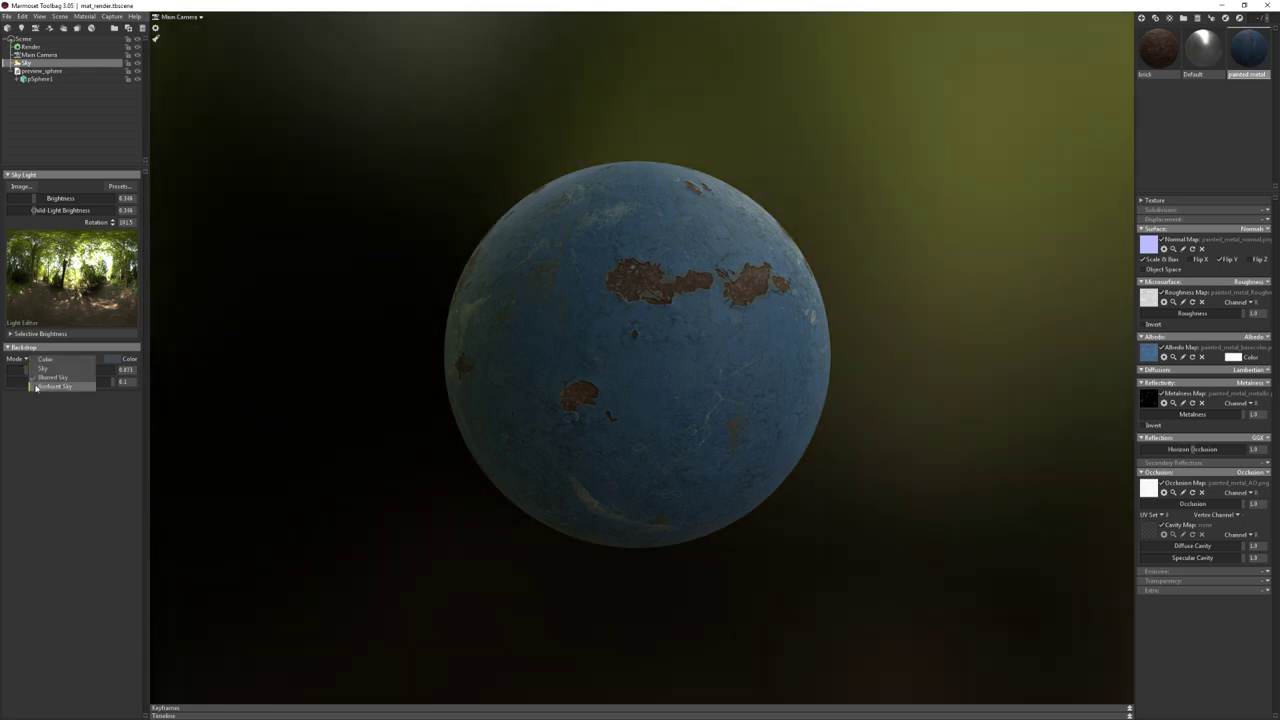
pyautogui.click(45, 386)
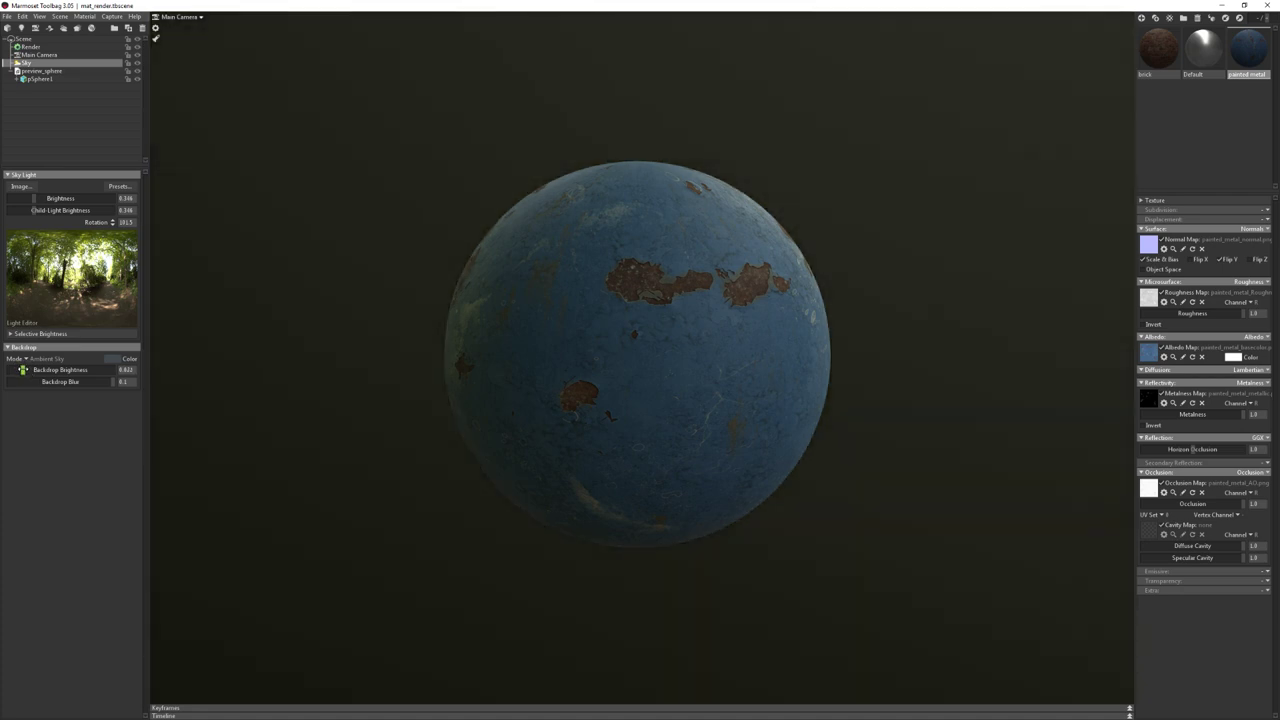
pyautogui.click(25, 359)
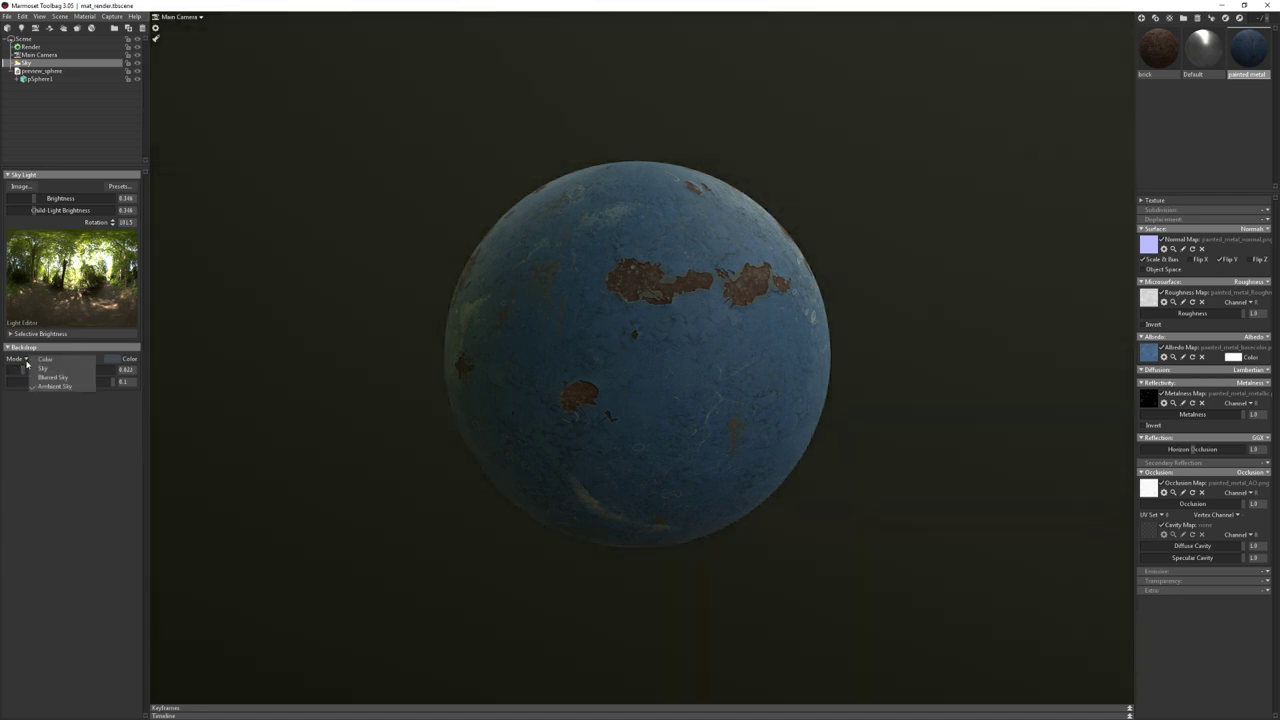
pyautogui.click(35, 379)
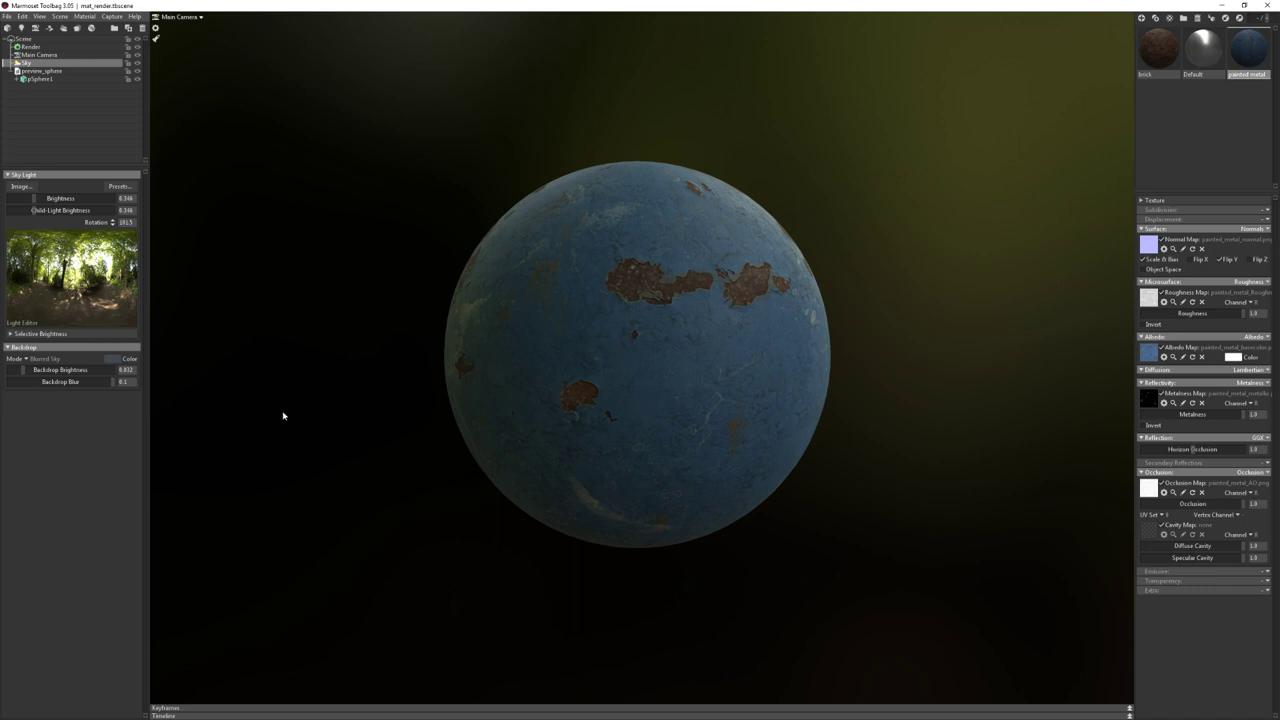
pyautogui.click(28, 370)
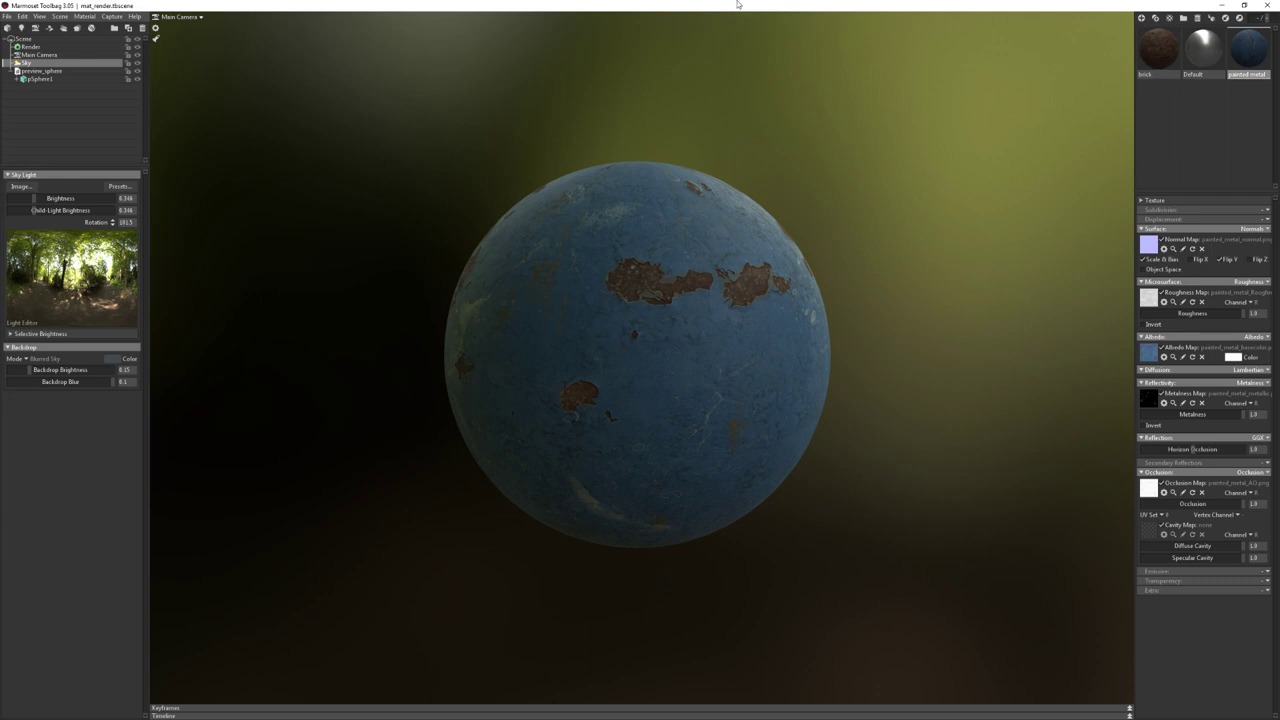
# Switch the backdrop to Ambient Sky and dim its brightness to about 0.02
pyautogui.click(28, 360)
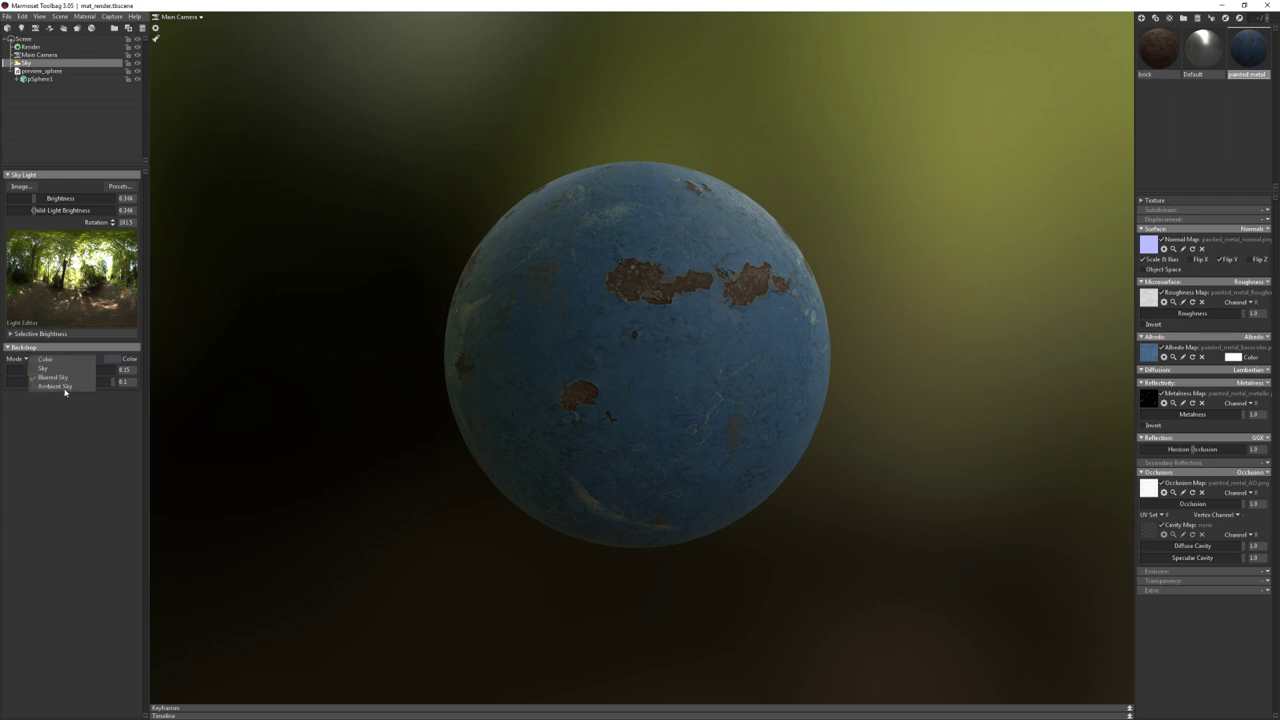
pyautogui.click(50, 386)
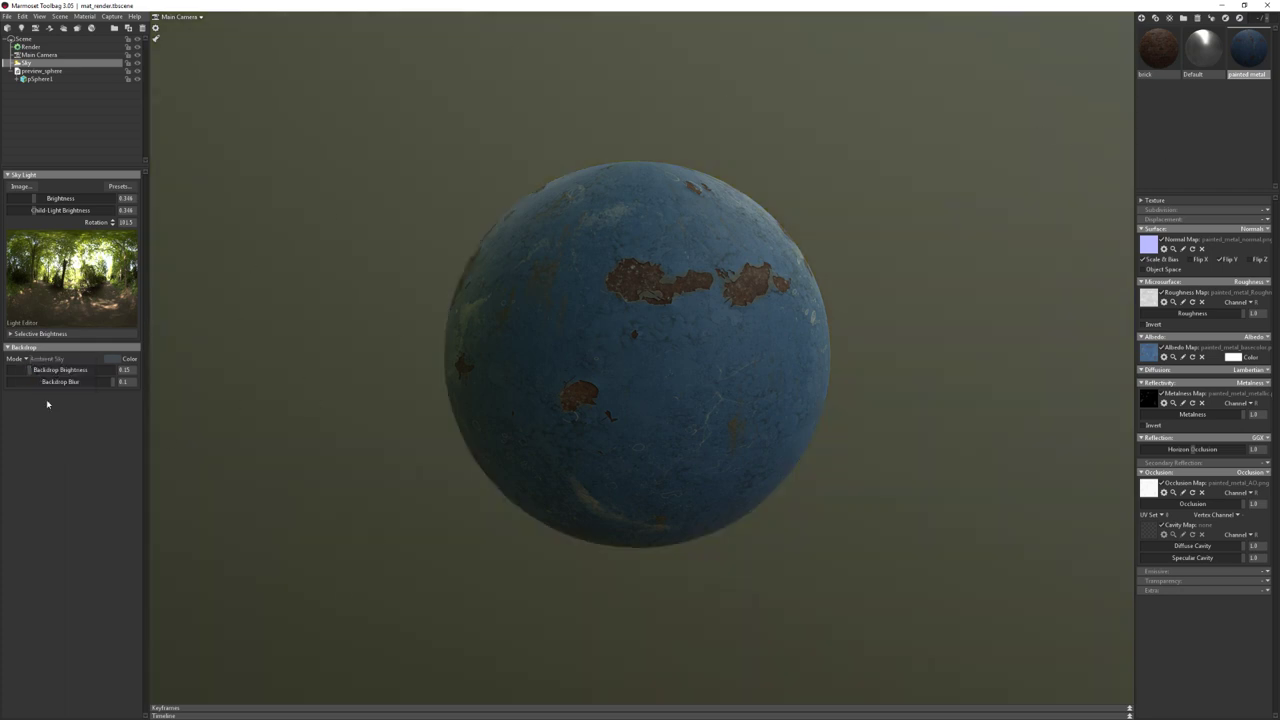
pyautogui.moveTo(34, 369); pyautogui.dragTo(21, 369)
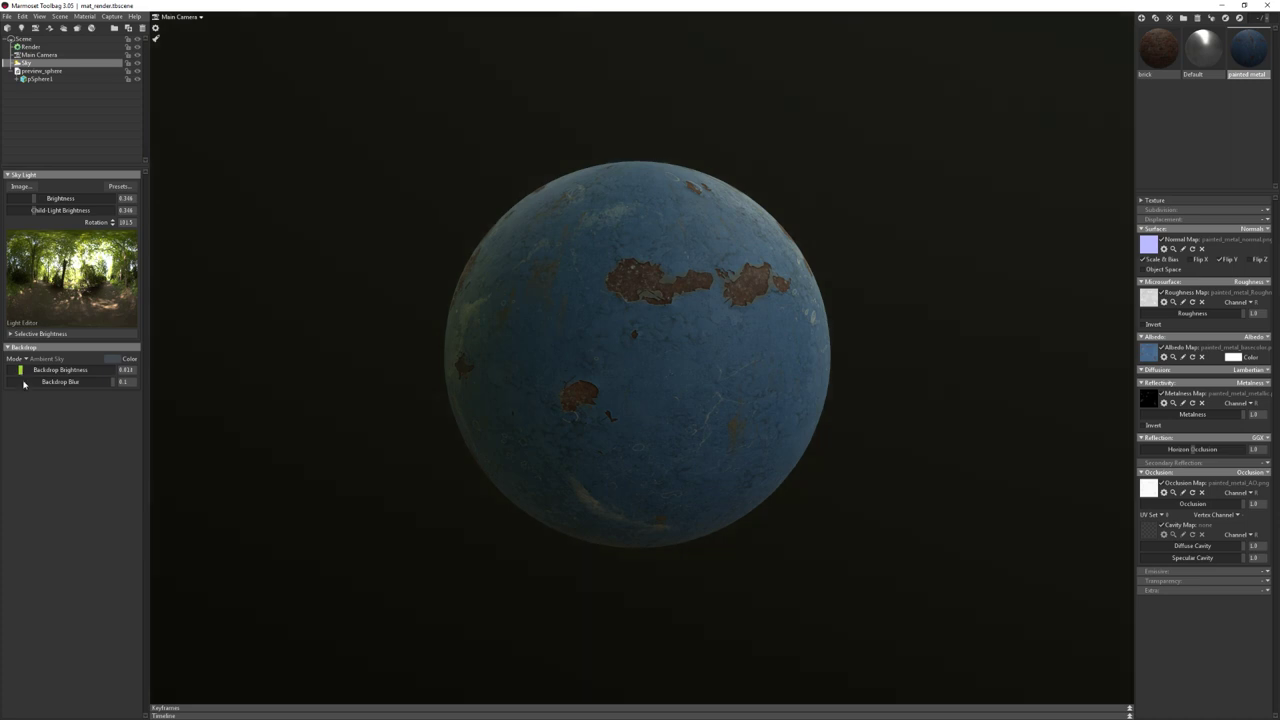
pyautogui.moveTo(21, 369); pyautogui.dragTo(20, 369)
pyautogui.click(108, 17)
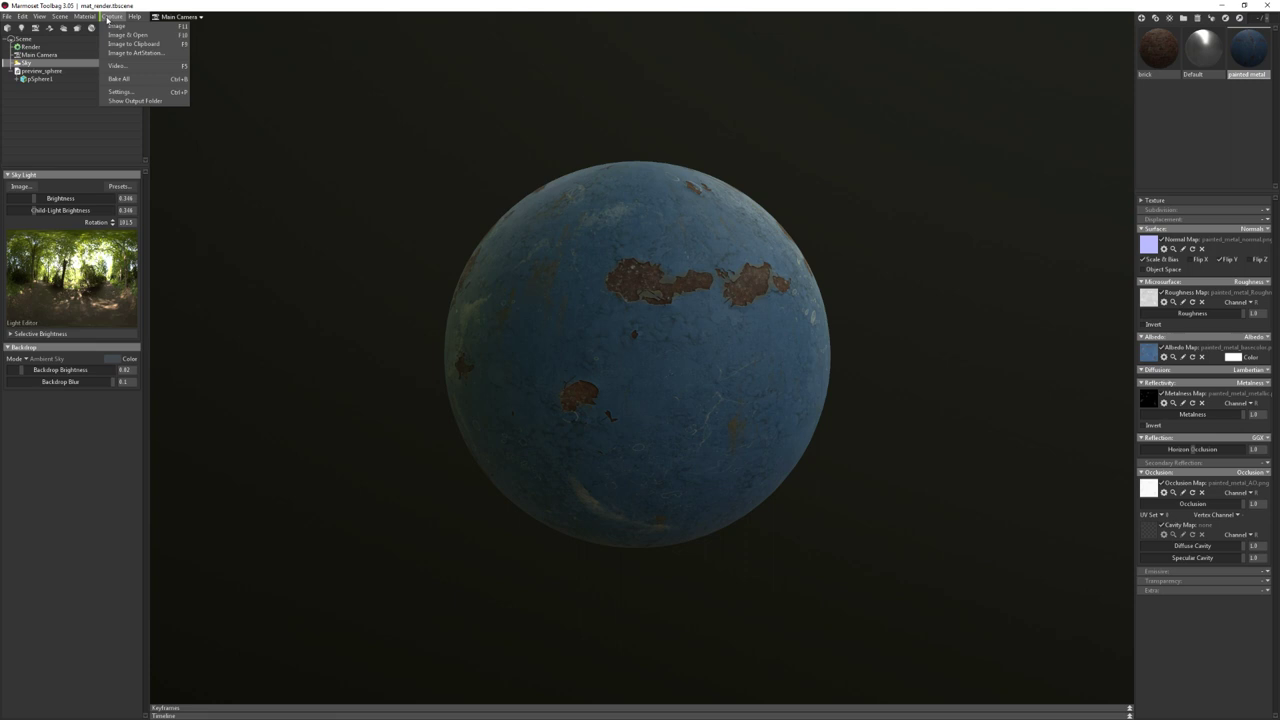
pyautogui.click(343, 219)
pyautogui.click(342, 220)
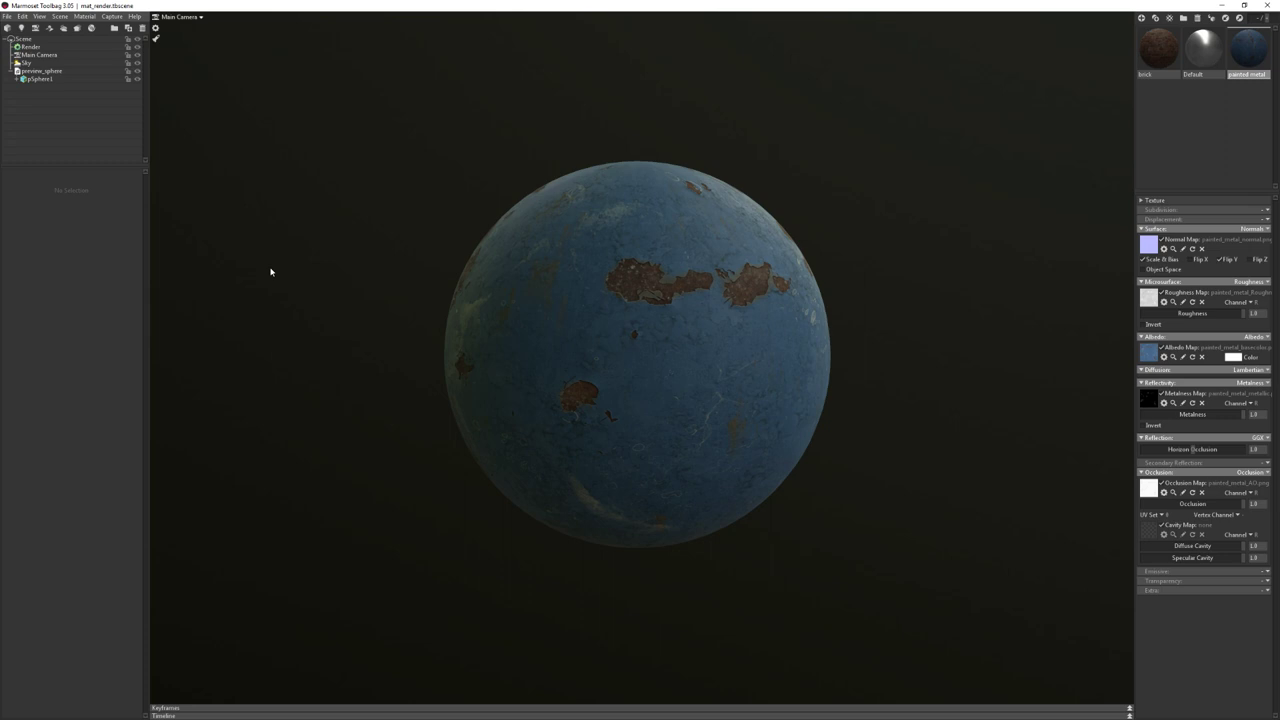
pyautogui.click(114, 20)
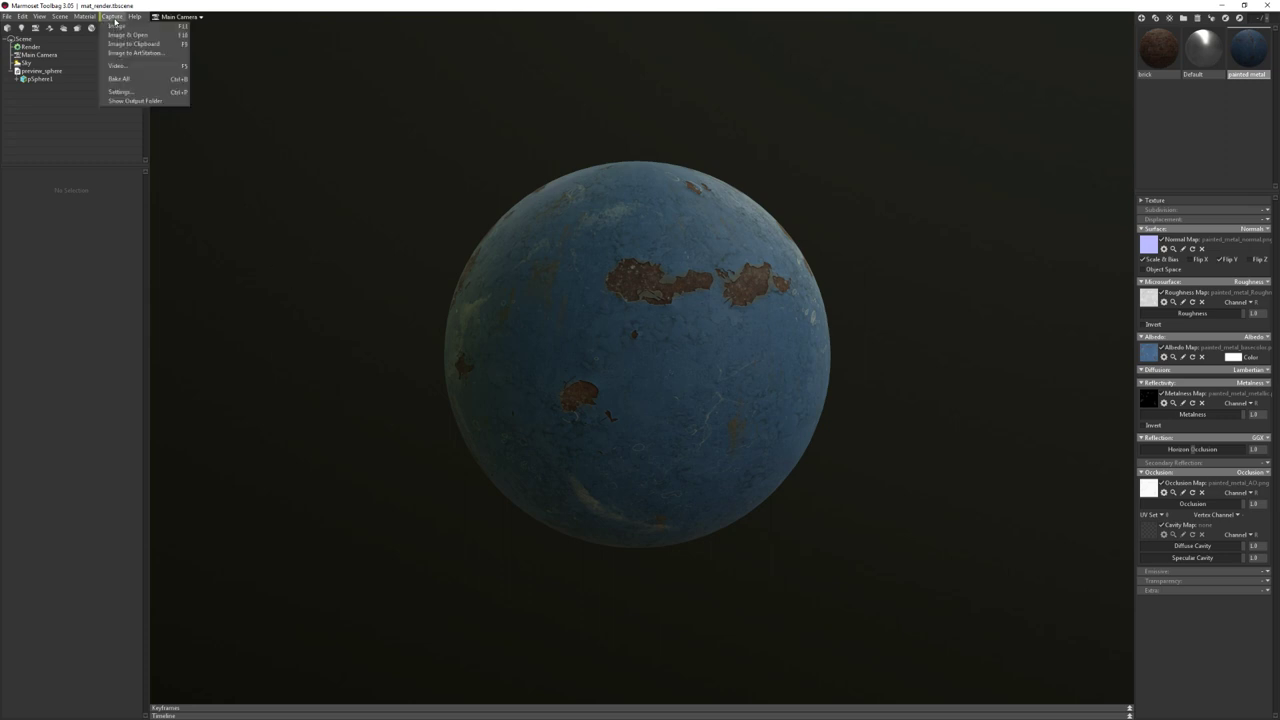
pyautogui.click(136, 66)
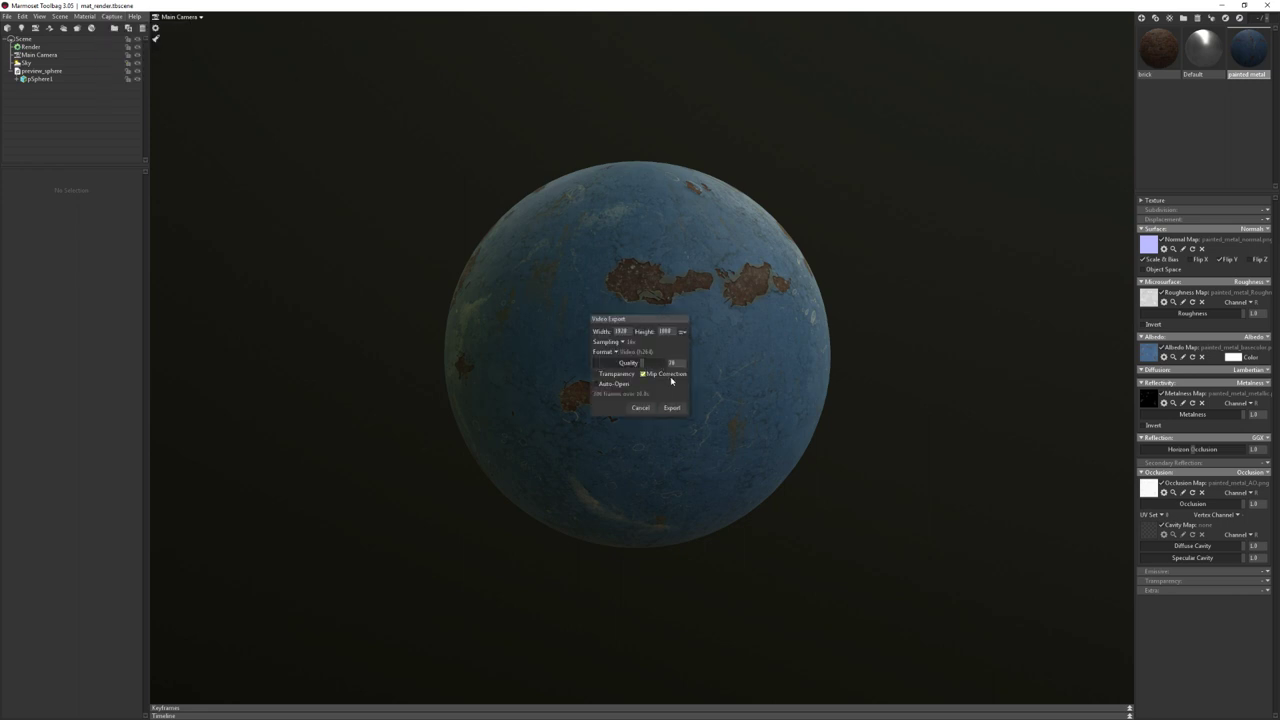
pyautogui.click(615, 352)
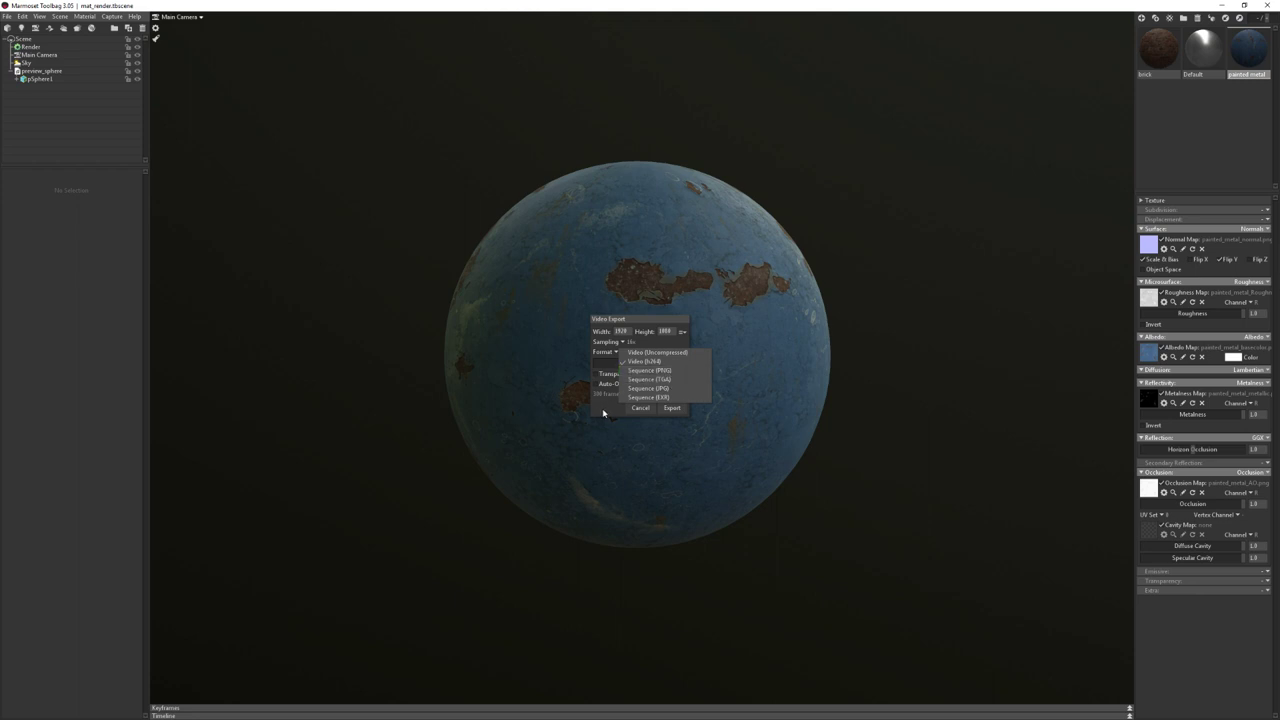
pyautogui.click(598, 417)
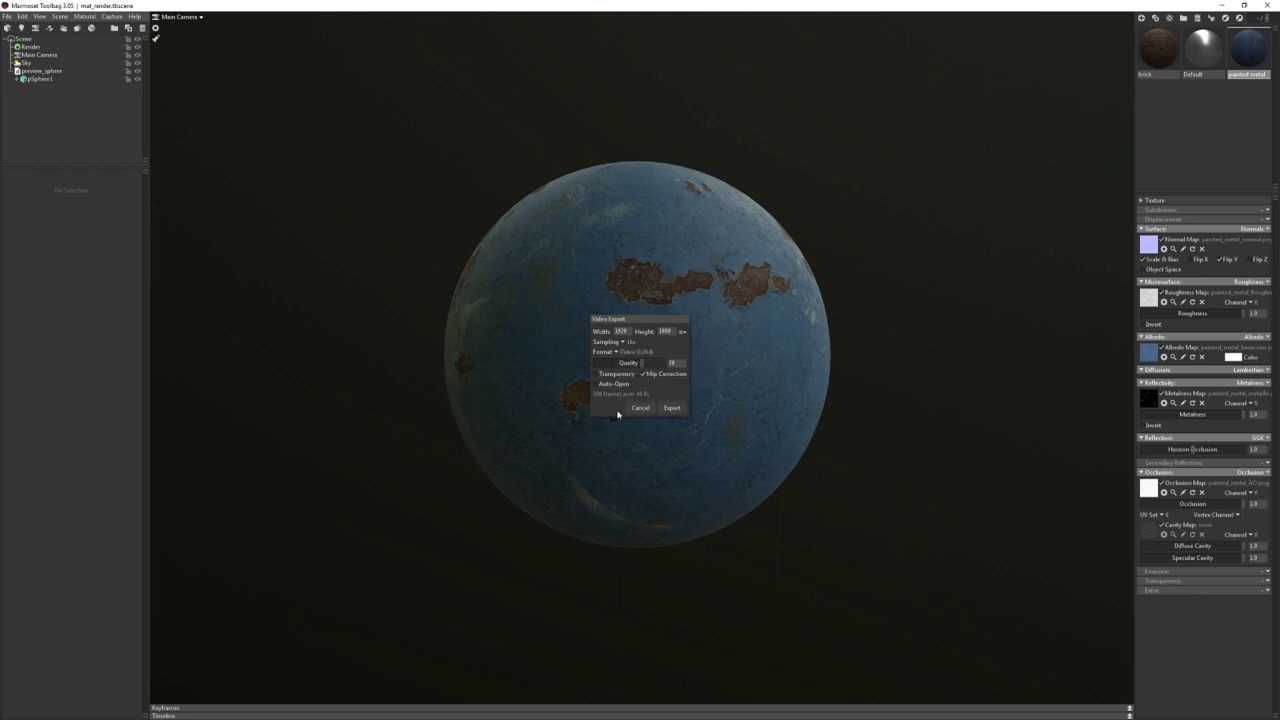
pyautogui.click(640, 408)
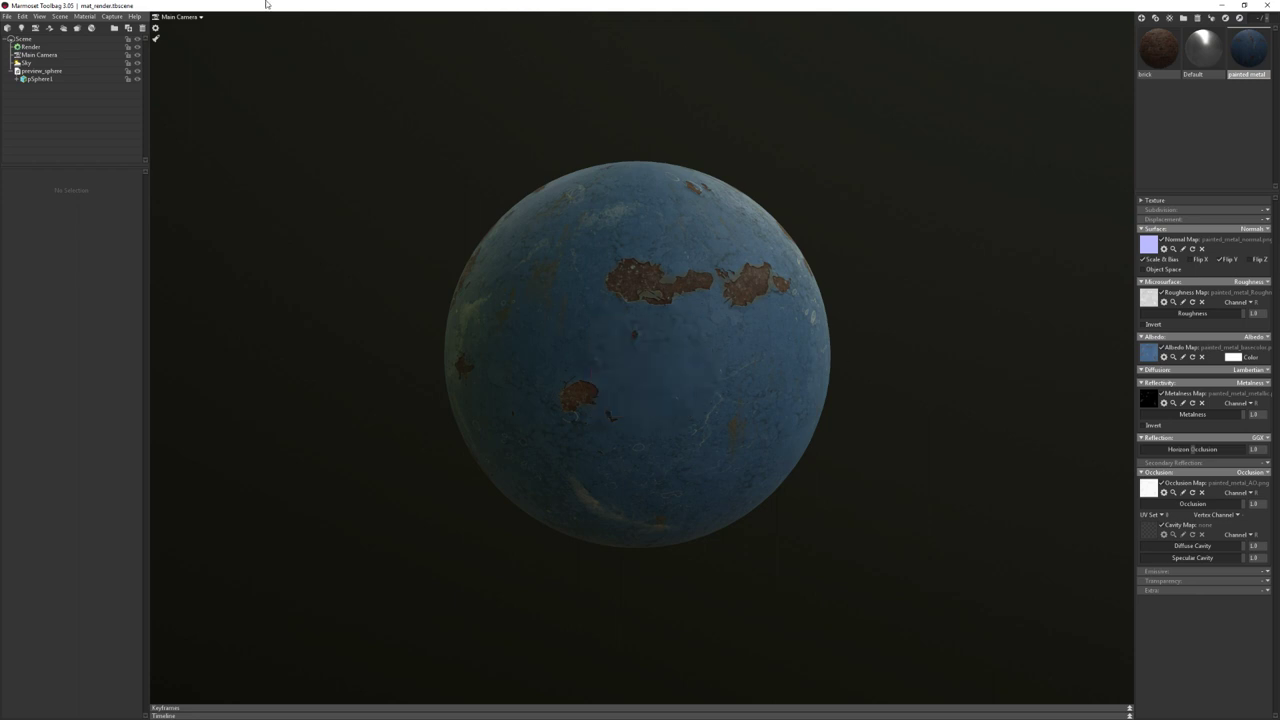
pyautogui.click(30, 62)
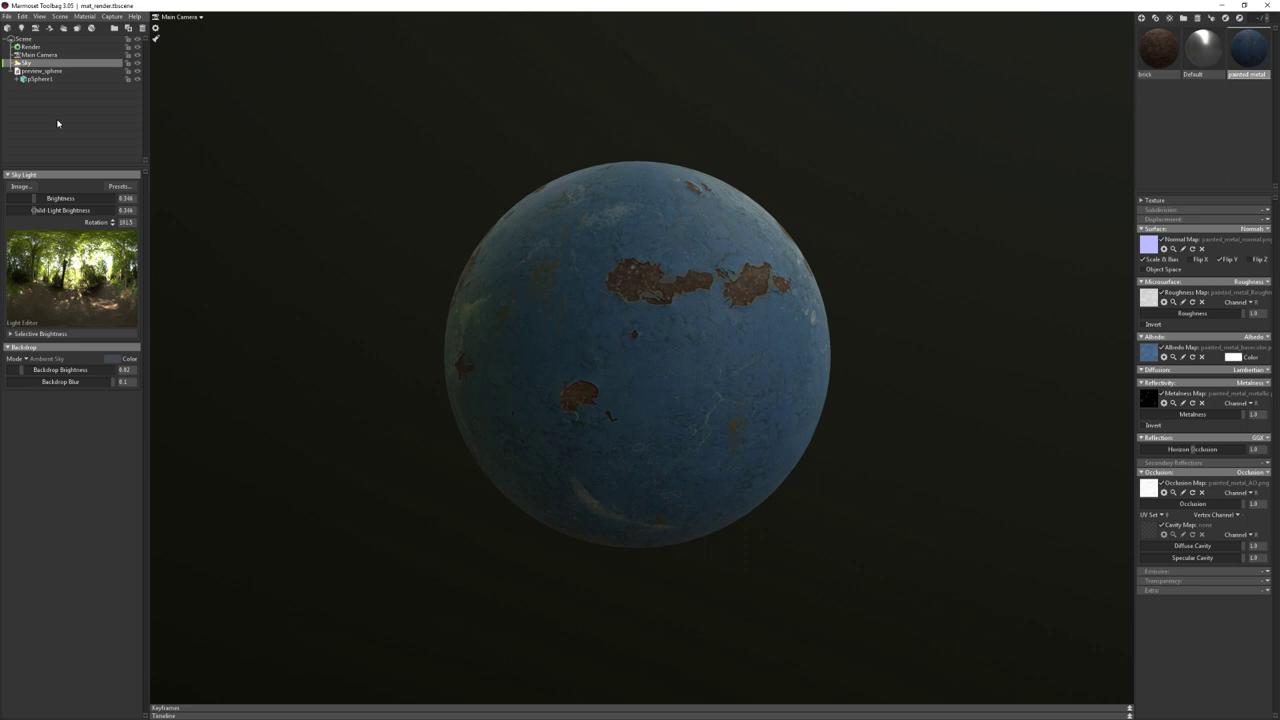
# Add and delete a test Light 1, then create Sky Light 1 from the sky image
pyautogui.click(59, 123)
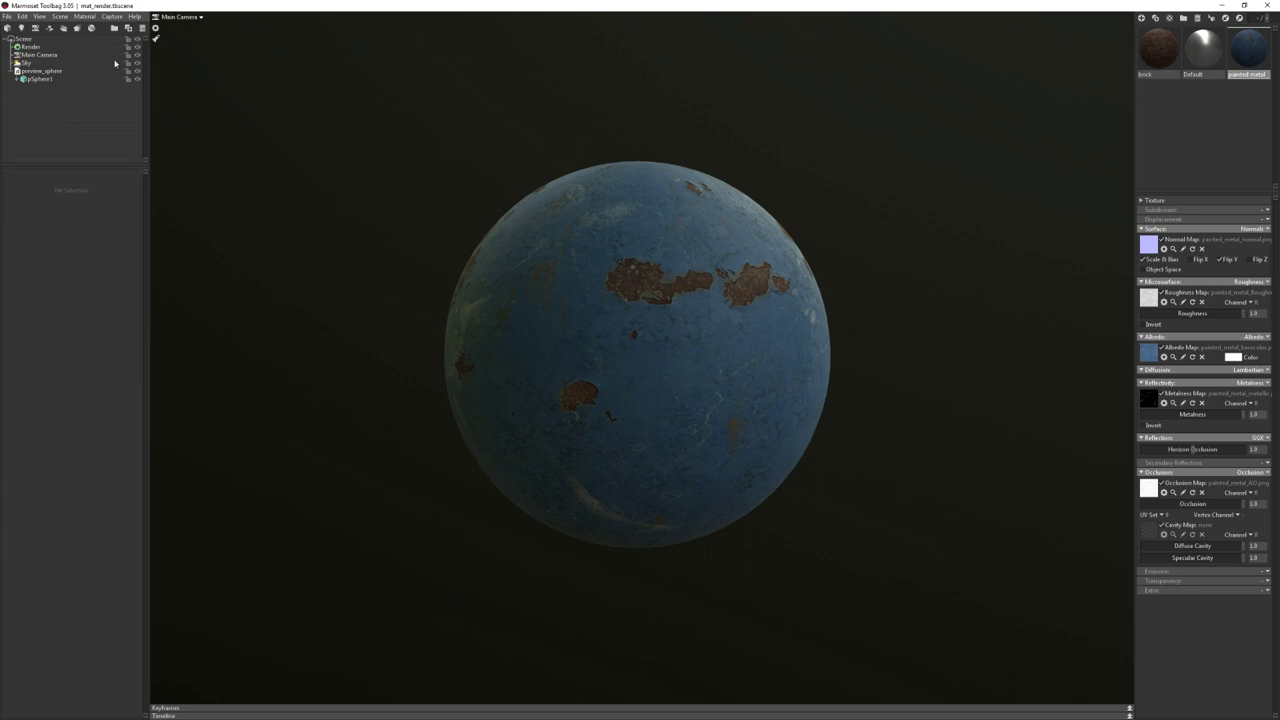
pyautogui.click(20, 28)
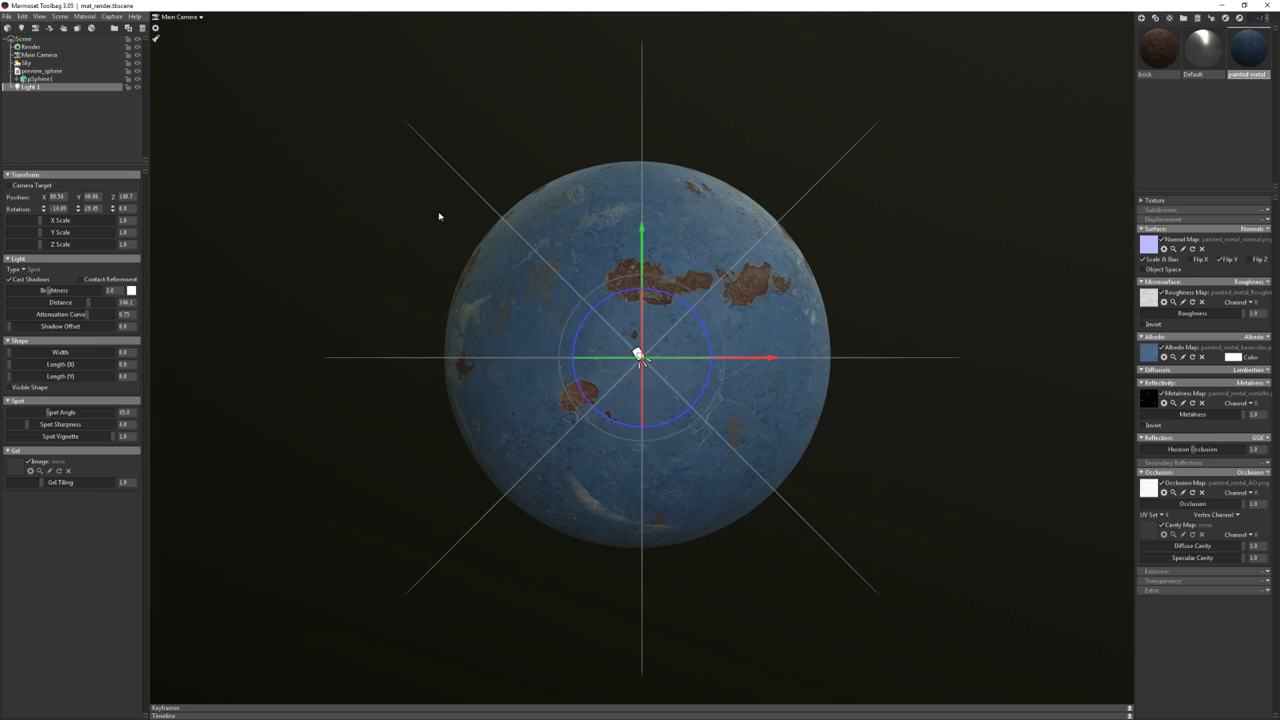
pyautogui.press('Delete')
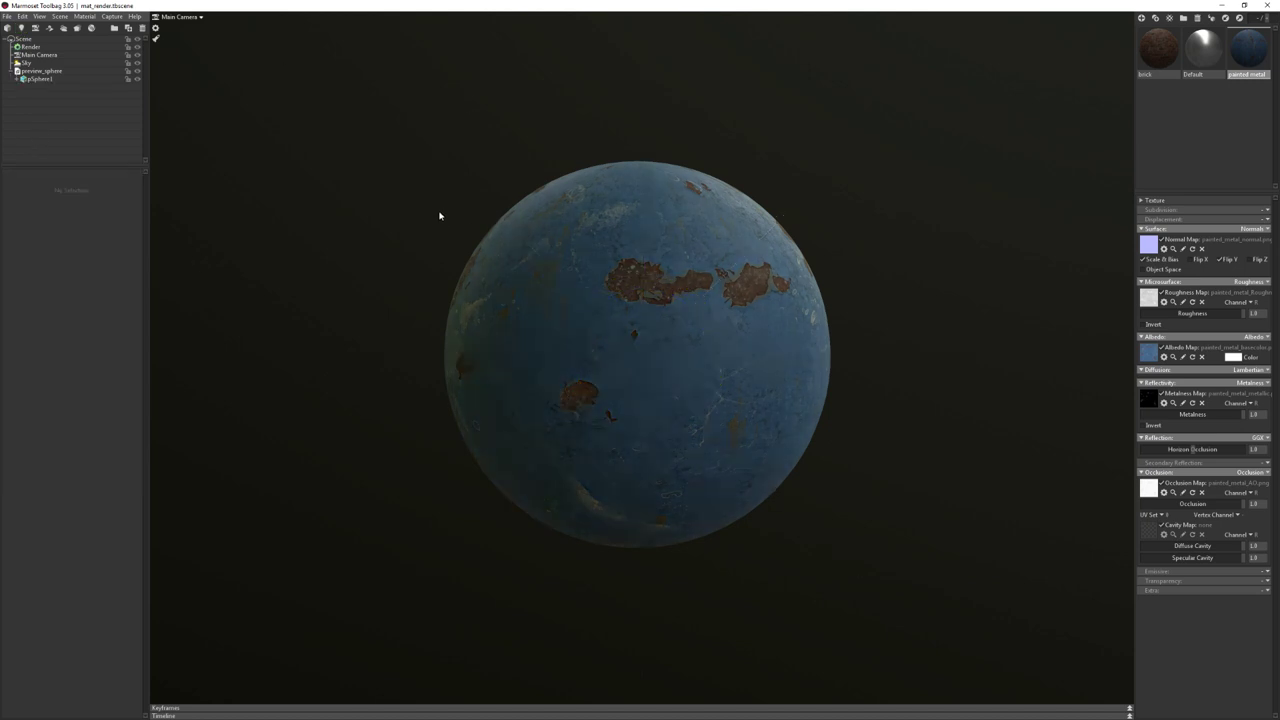
pyautogui.click(78, 63)
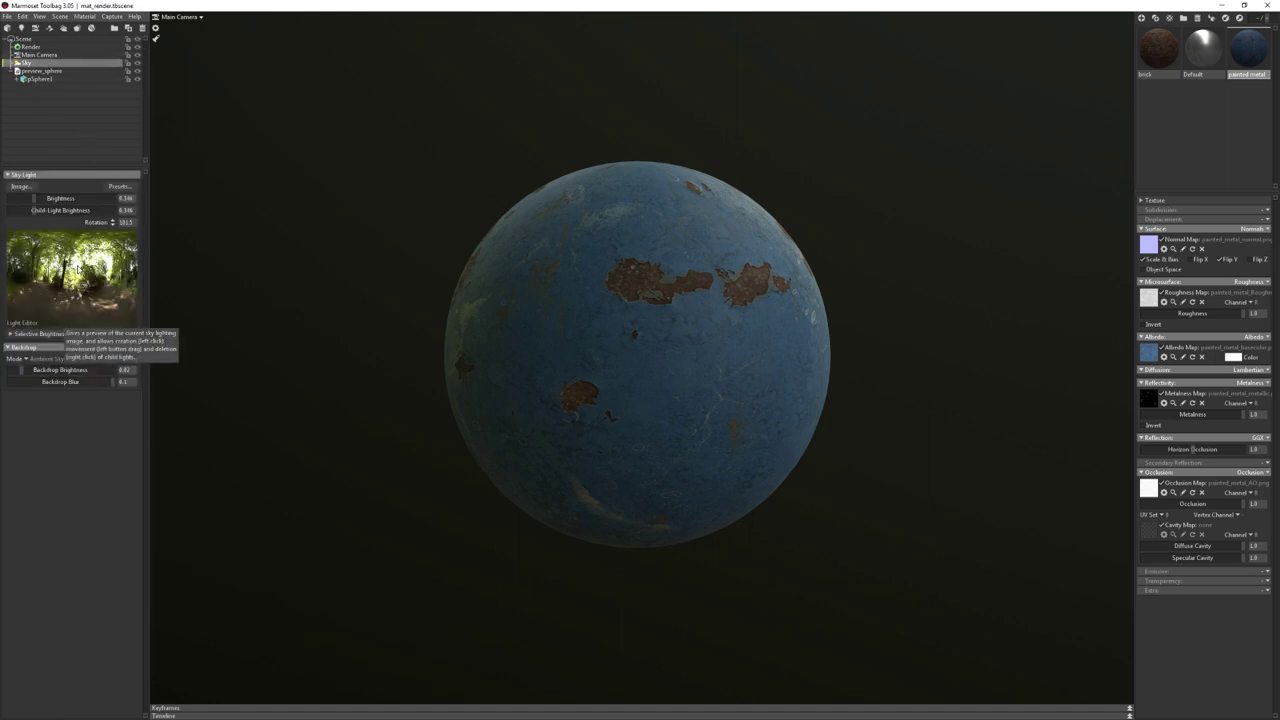
pyautogui.moveTo(72, 276)
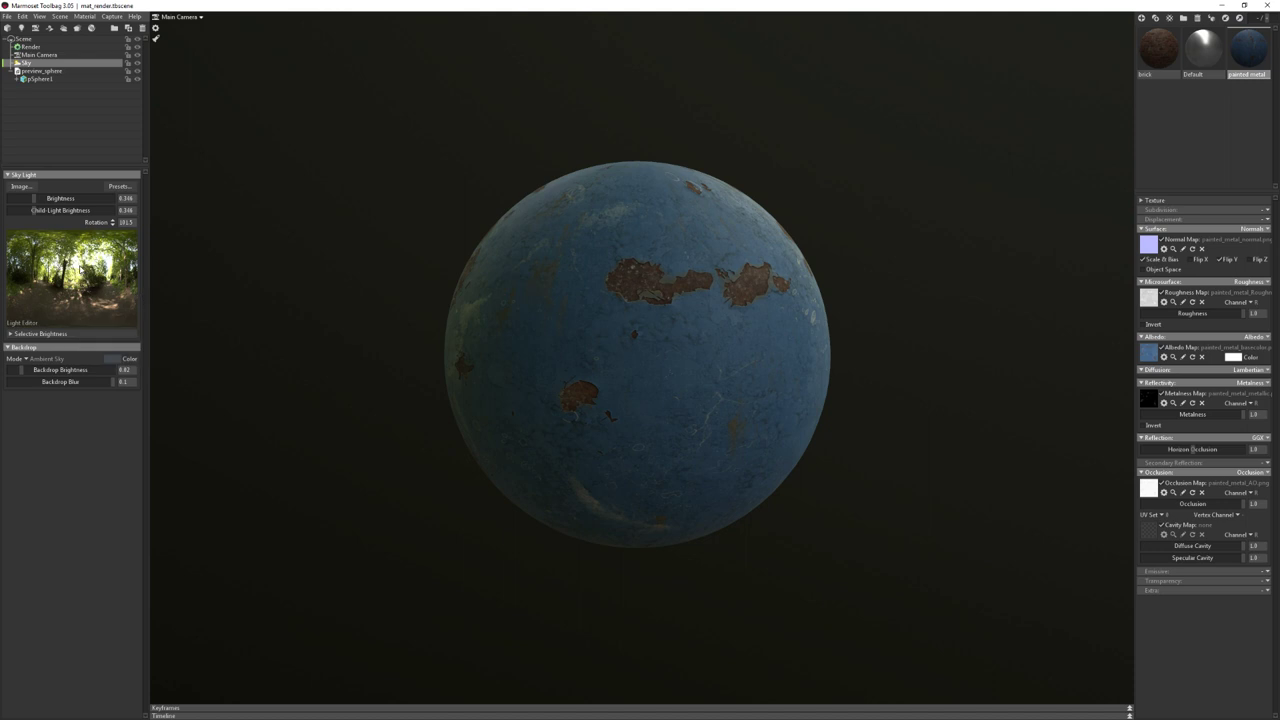
pyautogui.click(76, 265)
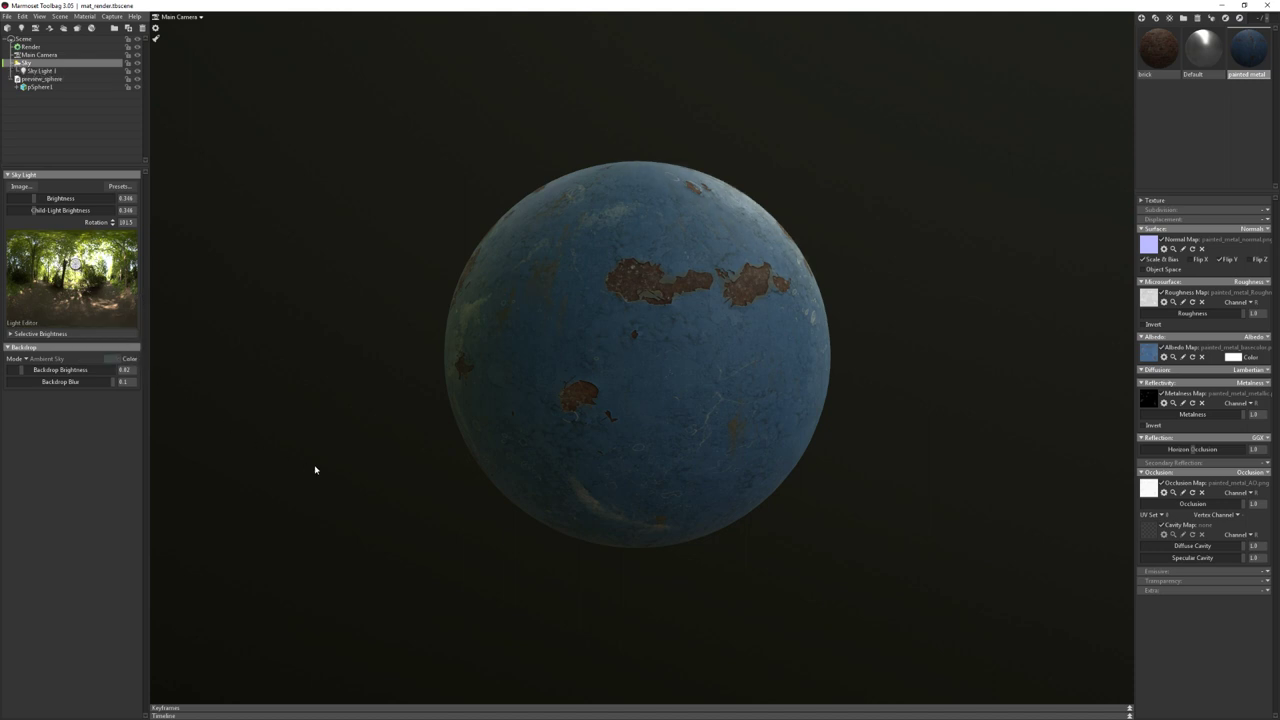
# Select Sky Light 1, then rotate it and move it up and to the right of the sphere
pyautogui.moveTo(641, 397)
pyautogui.mouseDown()
pyautogui.moveTo(771, 391)
pyautogui.moveTo(877, 360)
pyautogui.moveTo(1006, 349)
pyautogui.moveTo(806, 410)
pyautogui.moveTo(794, 374)
pyautogui.moveTo(743, 386)
pyautogui.mouseUp()
pyautogui.moveTo(743, 386); pyautogui.dragTo(1102, 549, button='right')
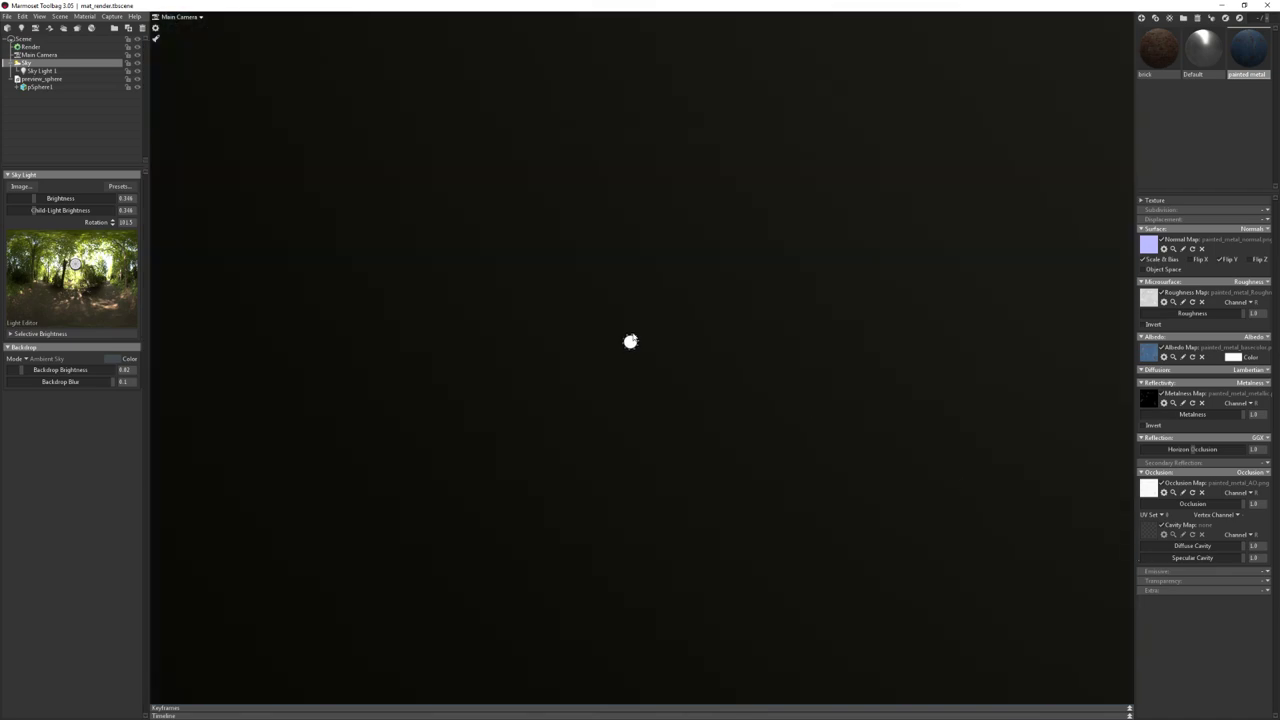
pyautogui.click(630, 342)
pyautogui.moveTo(630, 342)
pyautogui.mouseDown(button='right')
pyautogui.moveTo(347, 329)
pyautogui.moveTo(266, 307)
pyautogui.mouseUp(button='right')
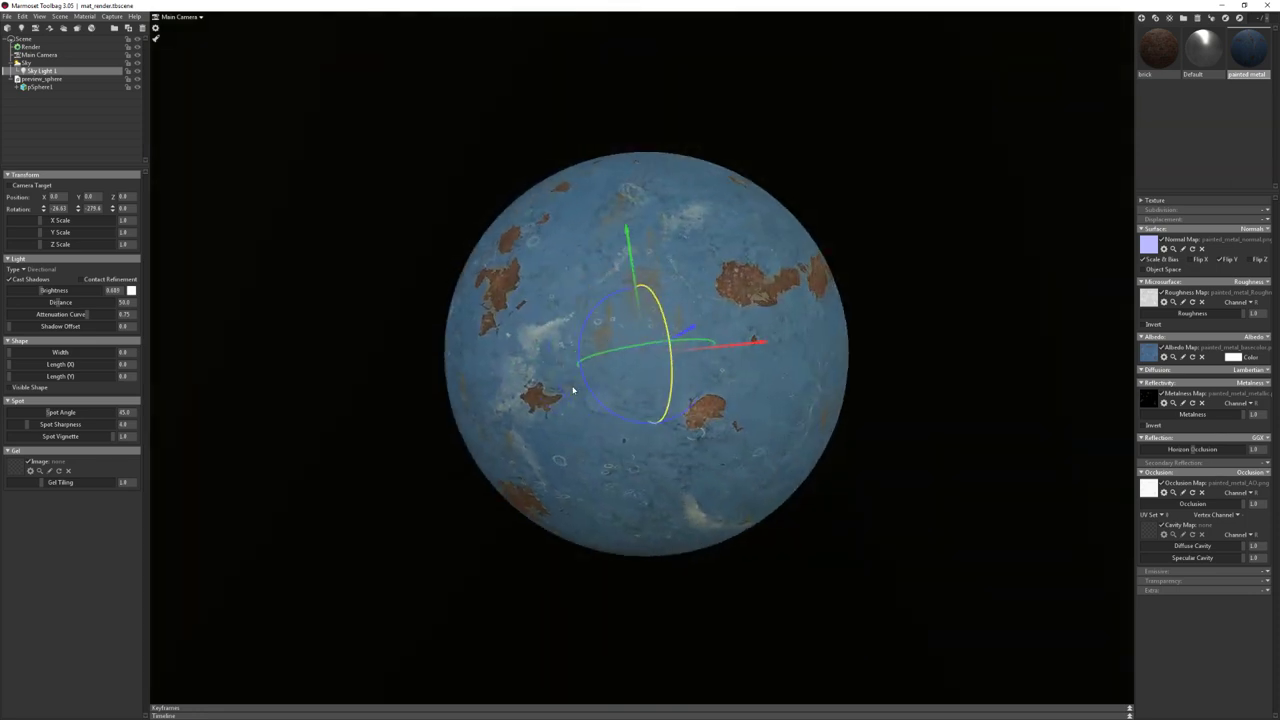
pyautogui.moveTo(571, 391)
pyautogui.mouseDown()
pyautogui.moveTo(694, 391)
pyautogui.moveTo(714, 337)
pyautogui.mouseUp()
pyautogui.moveTo(714, 337)
pyautogui.mouseDown(button='right')
pyautogui.moveTo(465, 302)
pyautogui.moveTo(740, 340)
pyautogui.mouseUp(button='right')
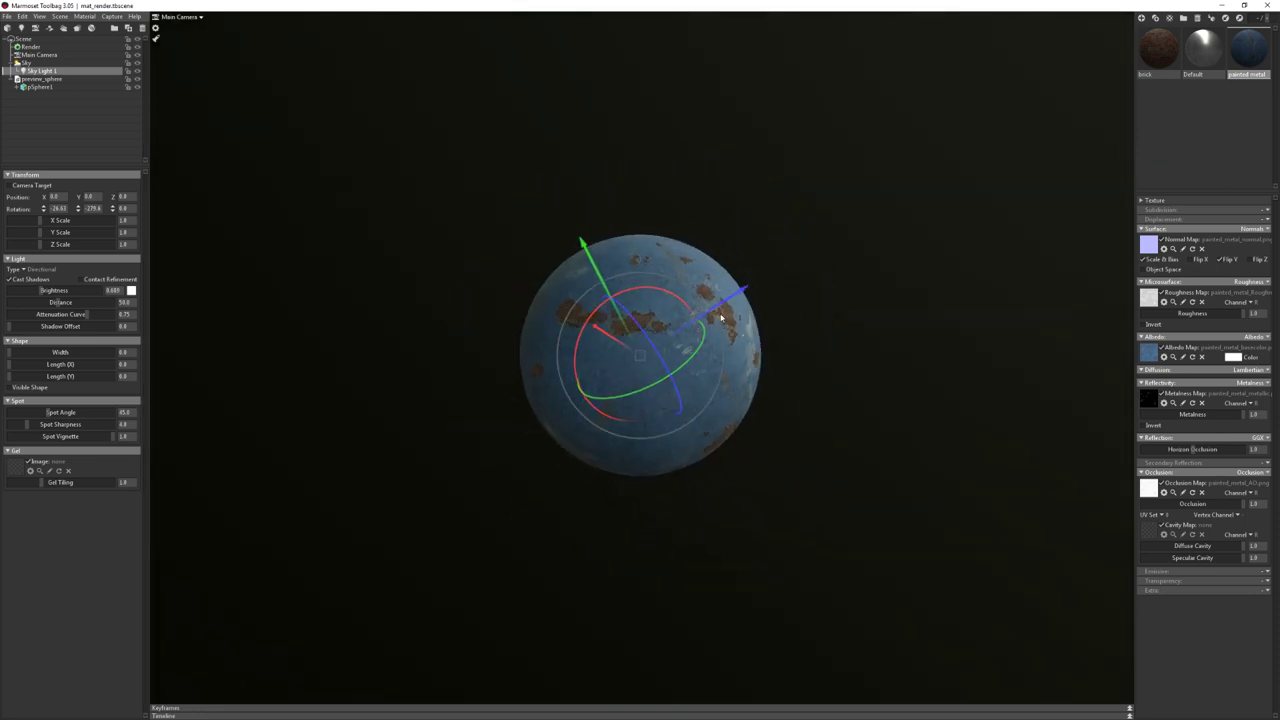
pyautogui.moveTo(740, 340)
pyautogui.mouseDown()
pyautogui.moveTo(800, 279)
pyautogui.moveTo(958, 206)
pyautogui.moveTo(1030, 212)
pyautogui.moveTo(583, 298)
pyautogui.mouseUp()
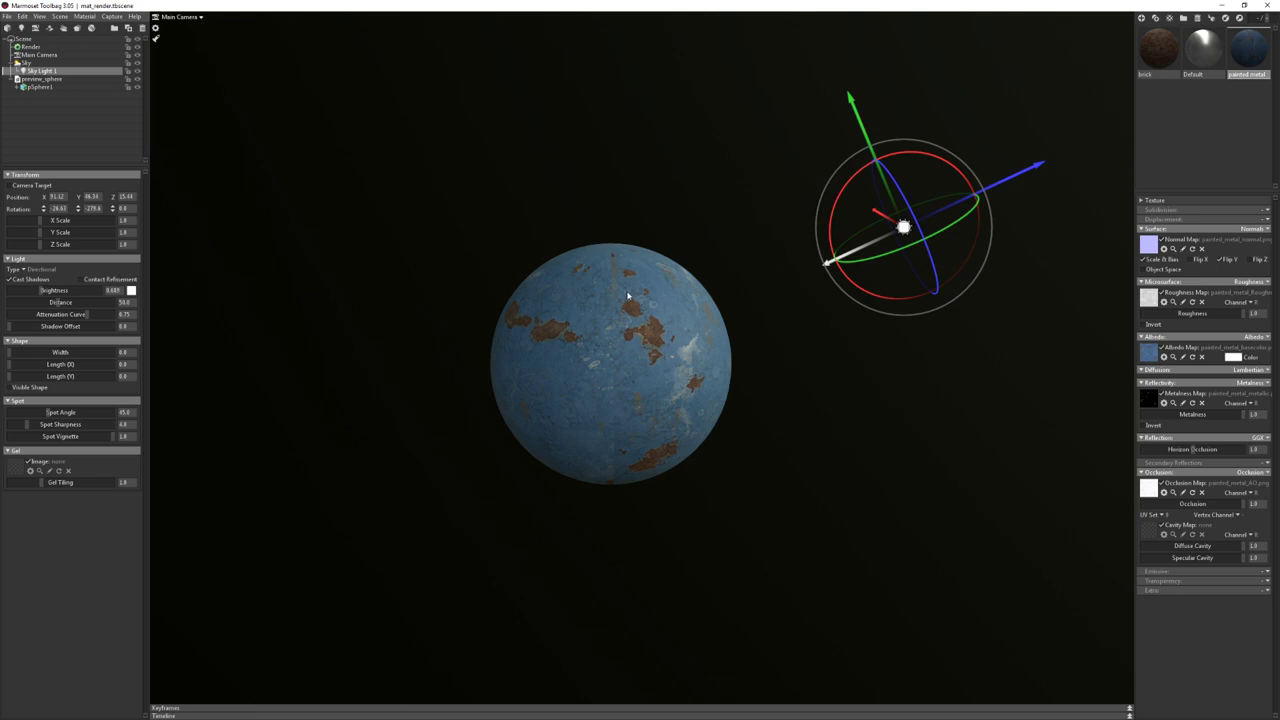
pyautogui.moveTo(622, 294)
pyautogui.mouseDown()
pyautogui.moveTo(737, 280)
pyautogui.moveTo(641, 283)
pyautogui.mouseUp()
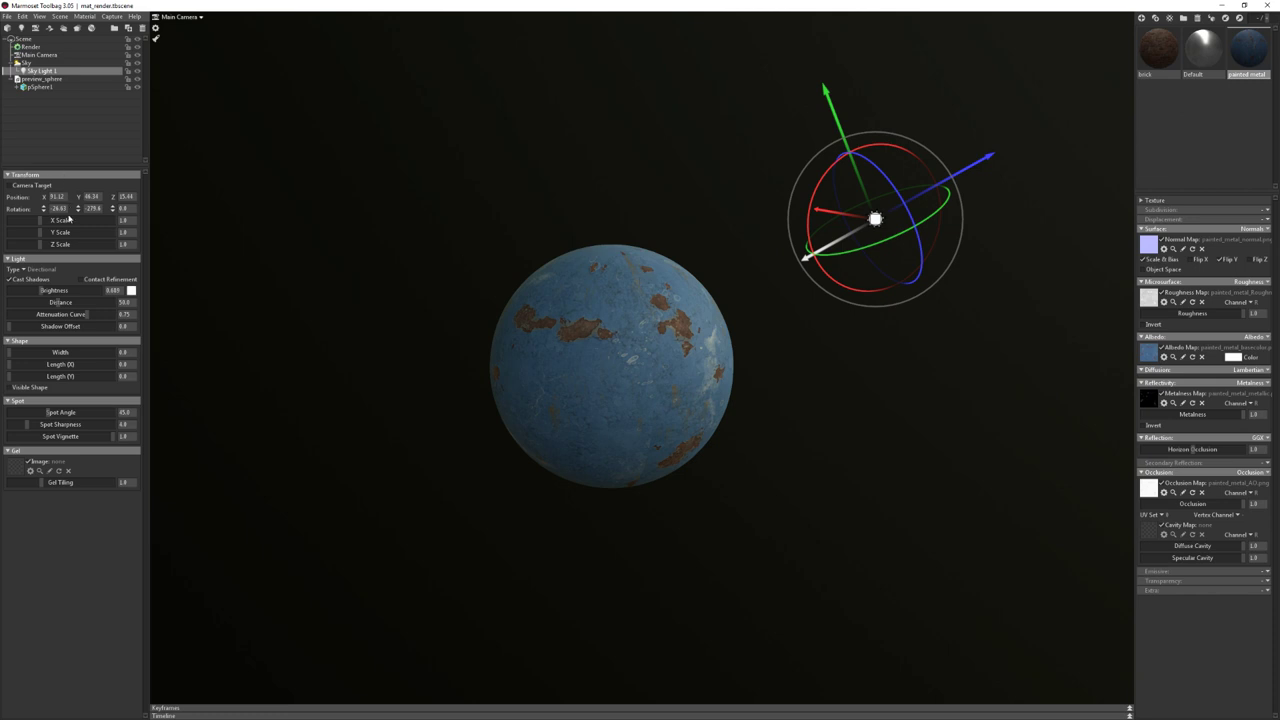
pyautogui.click(27, 269)
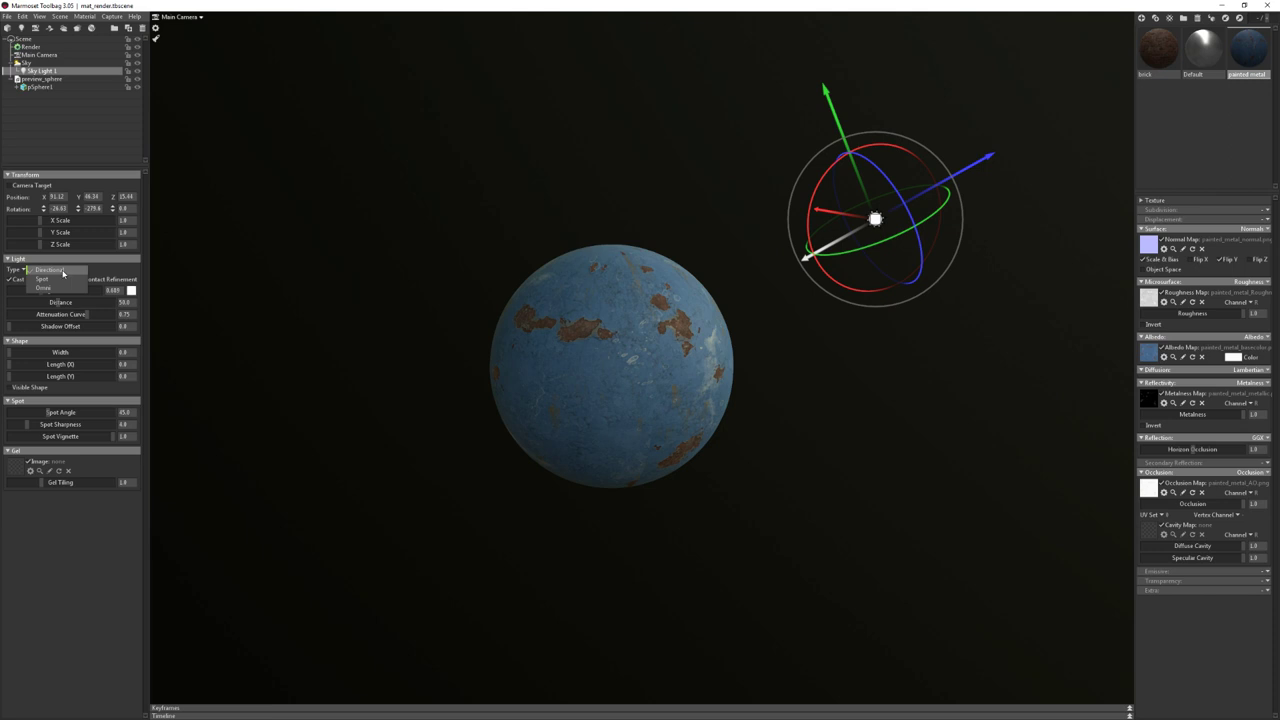
pyautogui.click(408, 298)
pyautogui.click(41, 70)
pyautogui.click(26, 62)
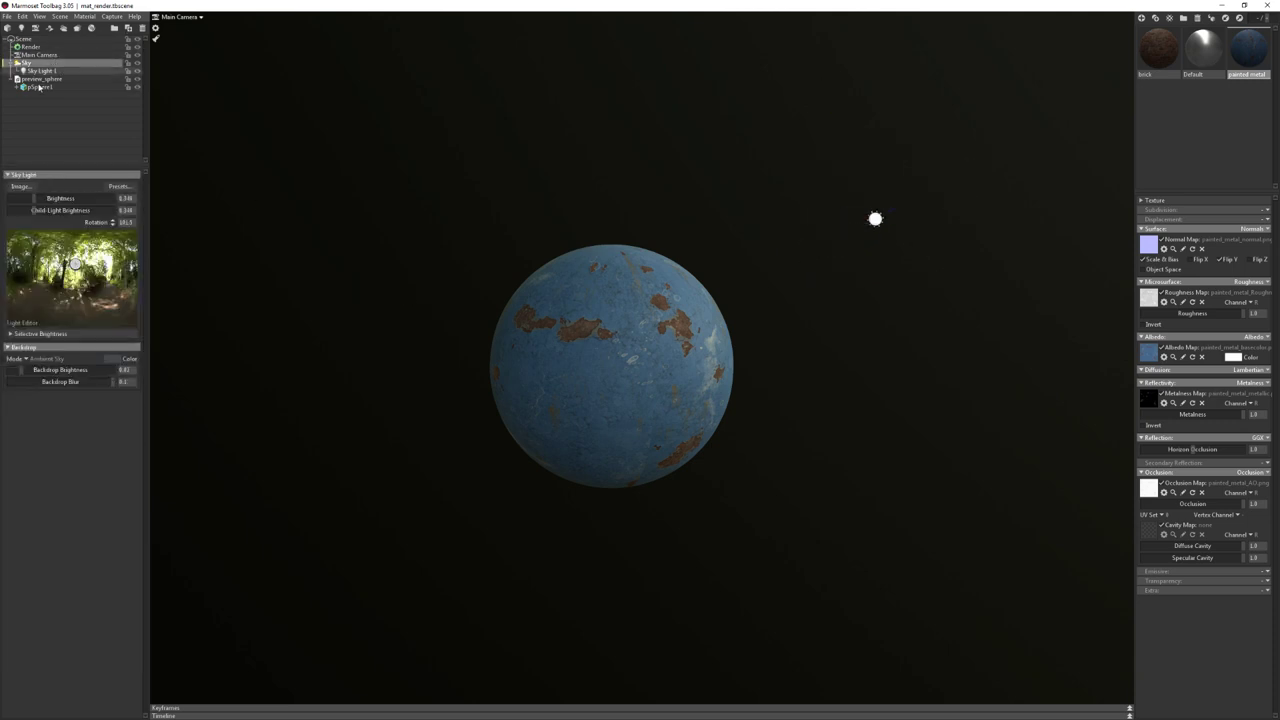
pyautogui.rightClick(78, 263)
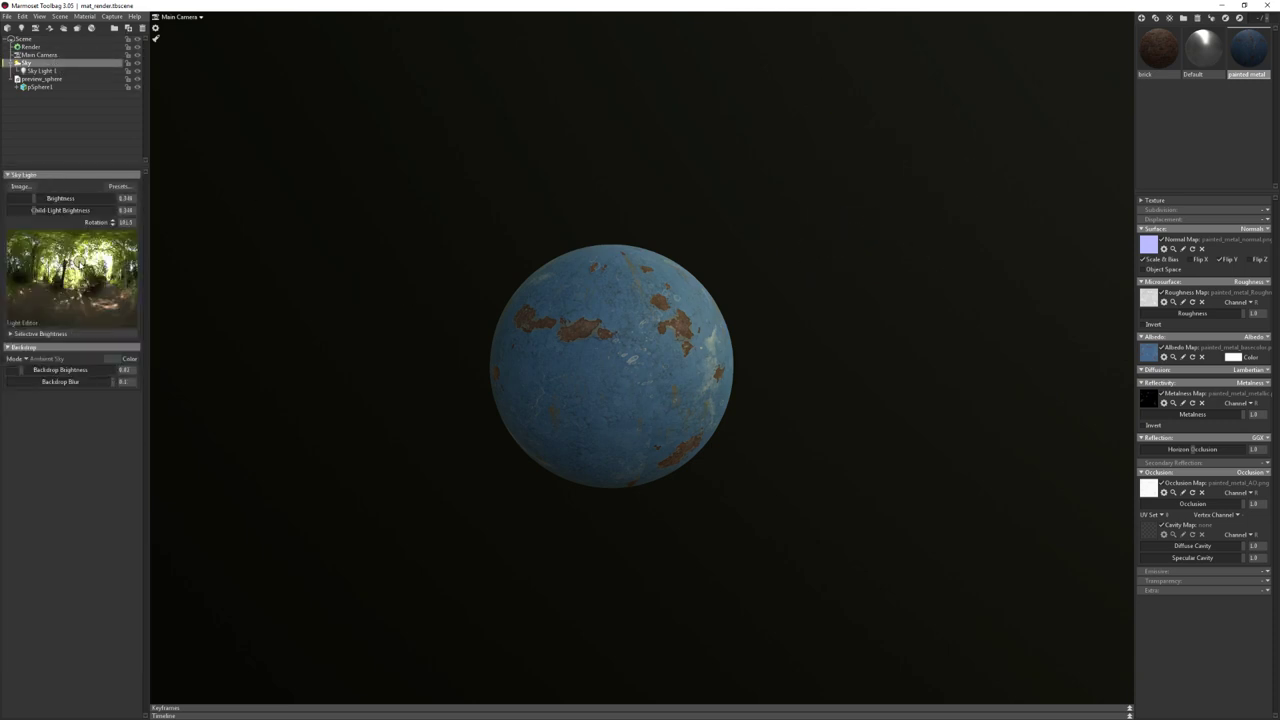
pyautogui.click(75, 263)
pyautogui.click(876, 218)
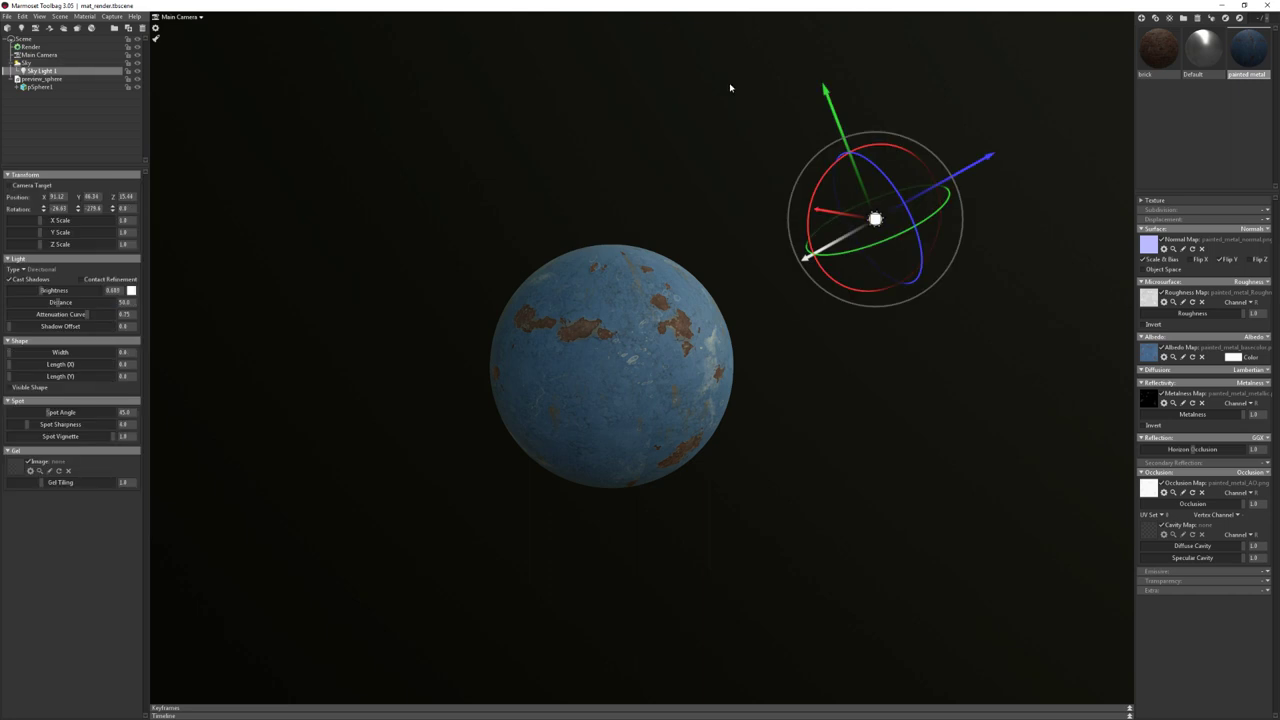
pyautogui.click(32, 63)
pyautogui.click(21, 186)
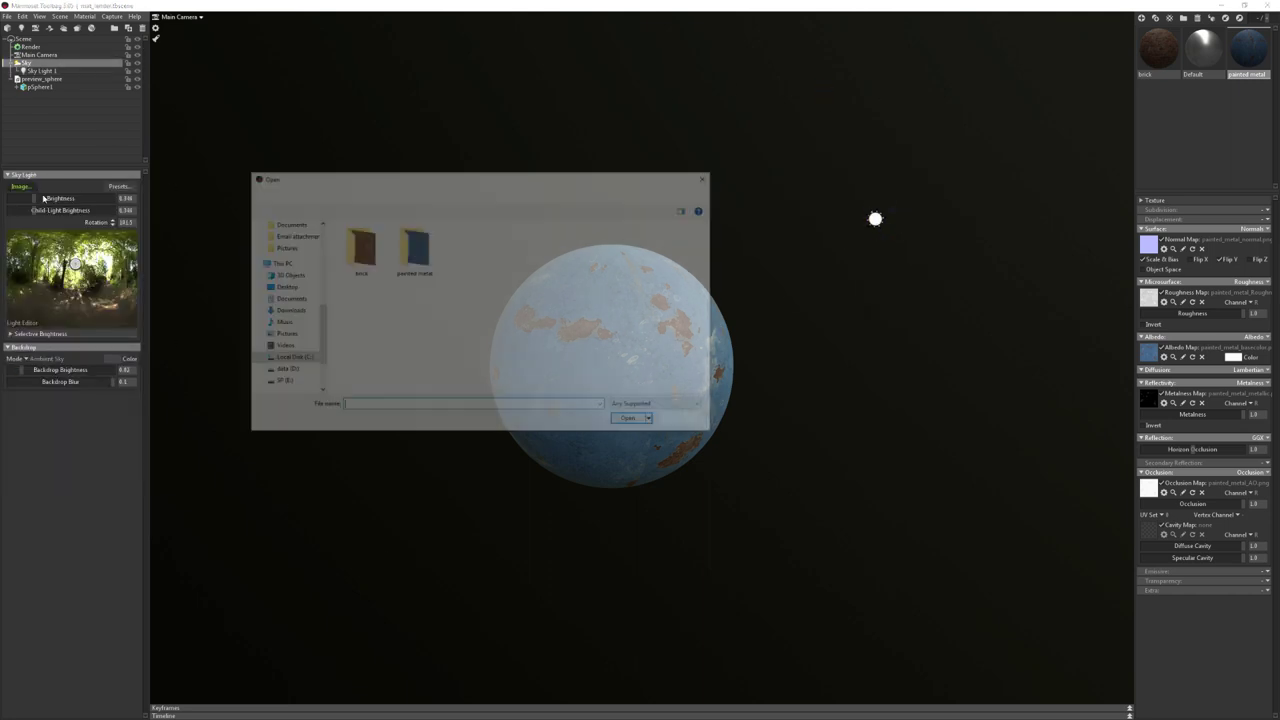
# Set the backdrop Mode to Sky with brightness about 1.876
pyautogui.click(30, 360)
pyautogui.click(40, 380)
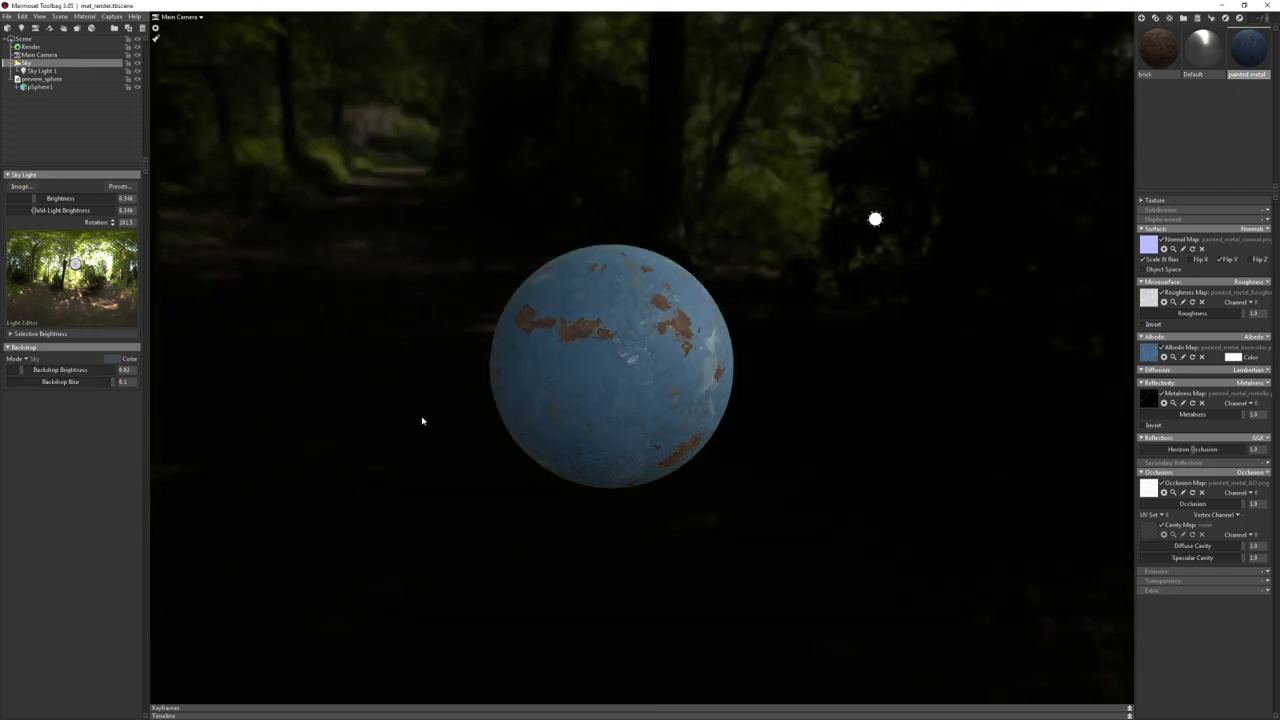
pyautogui.moveTo(113, 370); pyautogui.dragTo(135, 370)
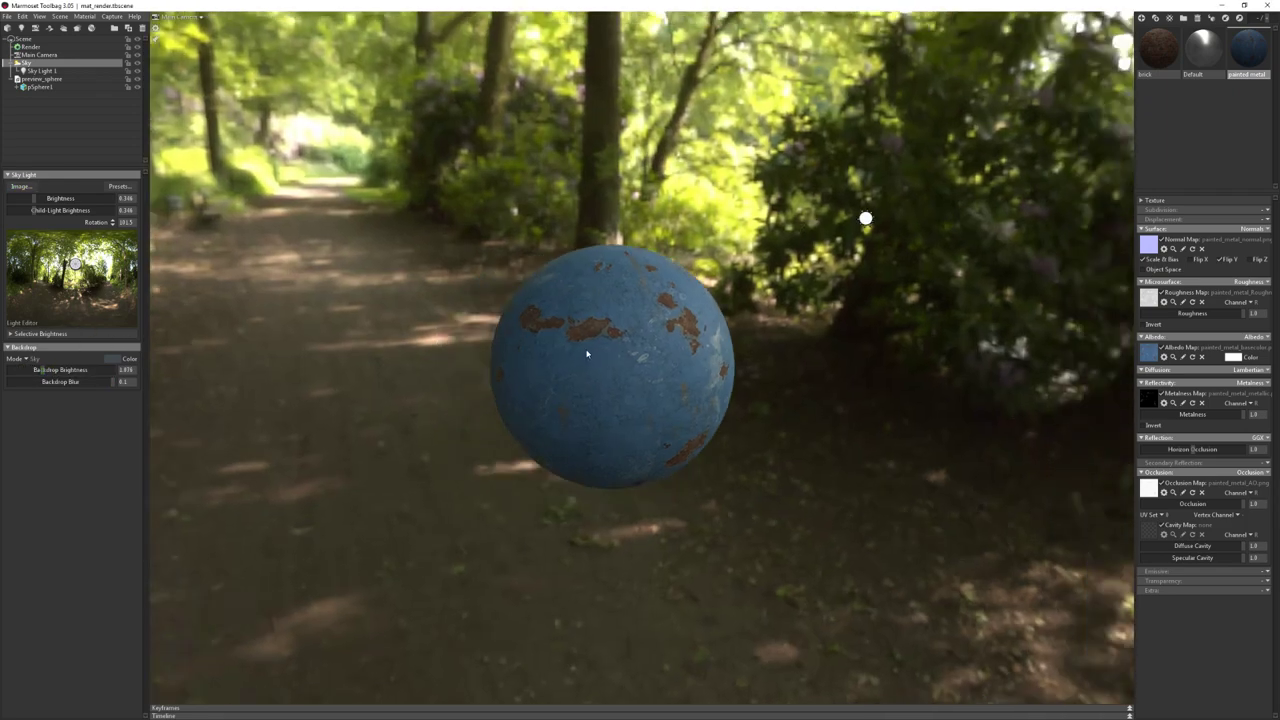
pyautogui.moveTo(587, 353); pyautogui.dragTo(430, 360)
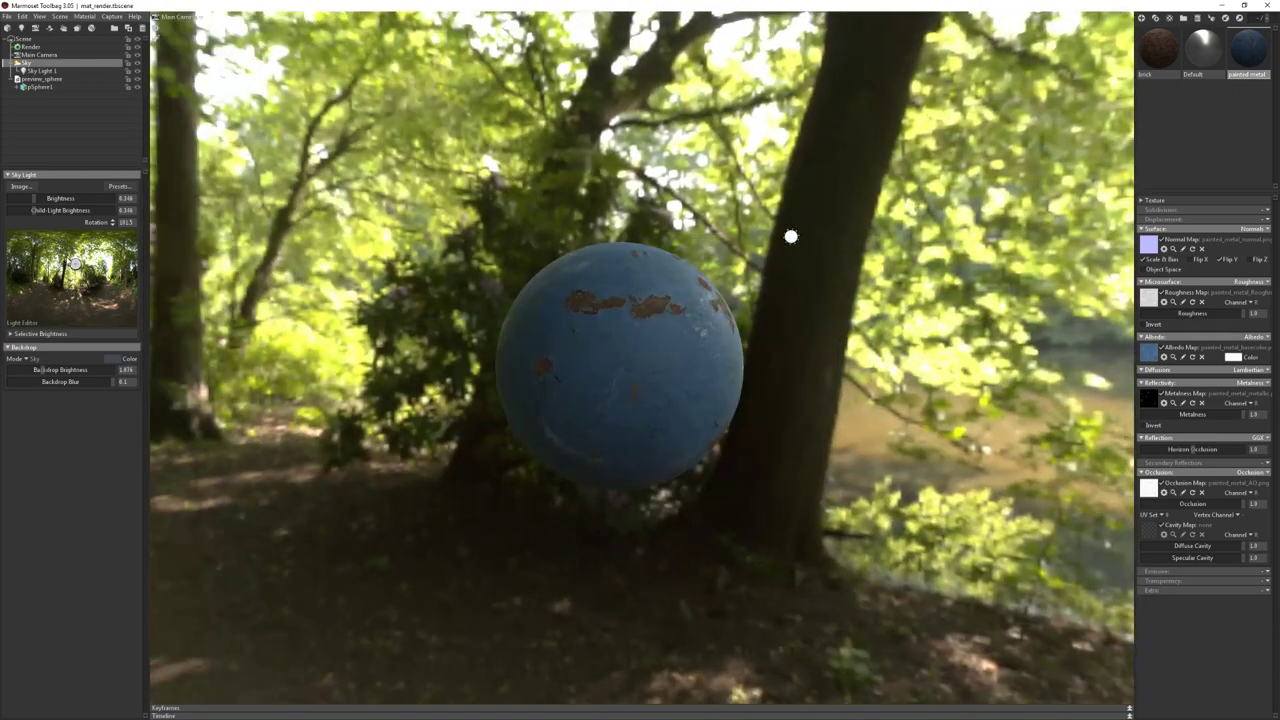
# Reframe the view with the sphere at bottom-left, tilted up into the tree canopy
pyautogui.click(68, 260)
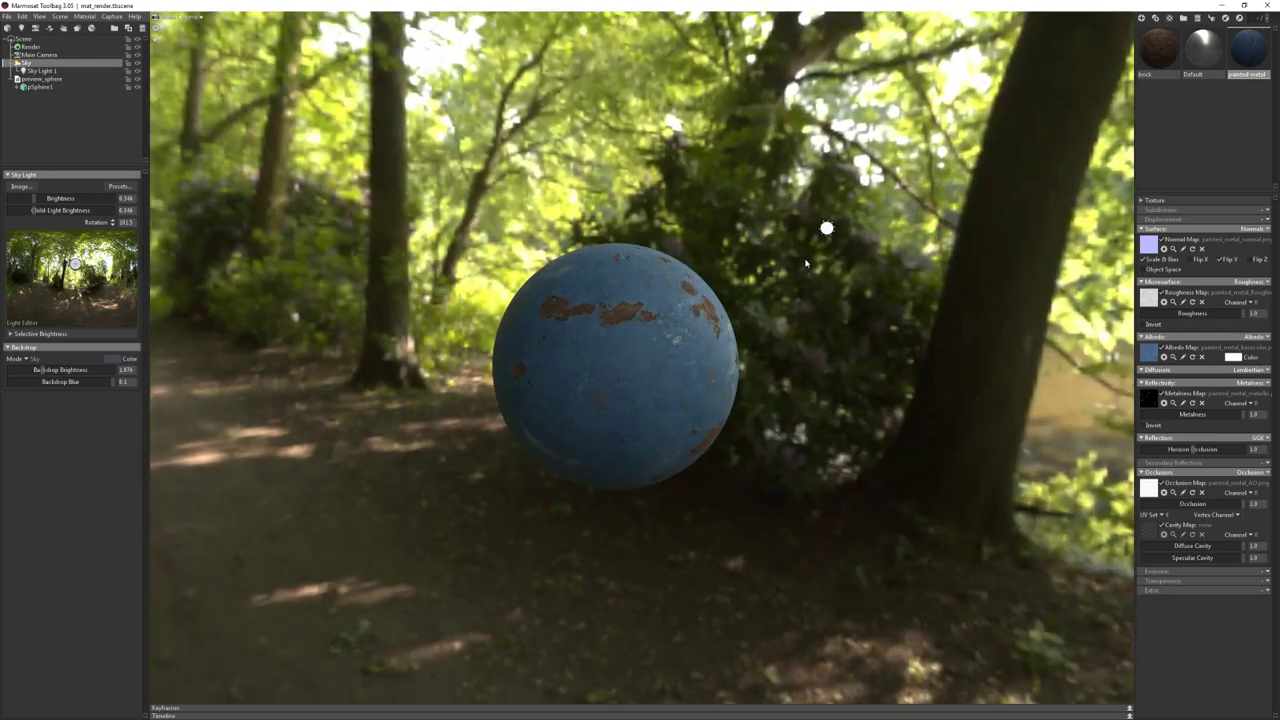
pyautogui.click(789, 381)
pyautogui.click(26, 63)
pyautogui.moveTo(72, 272)
pyautogui.moveTo(700, 350); pyautogui.dragTo(534, 351)
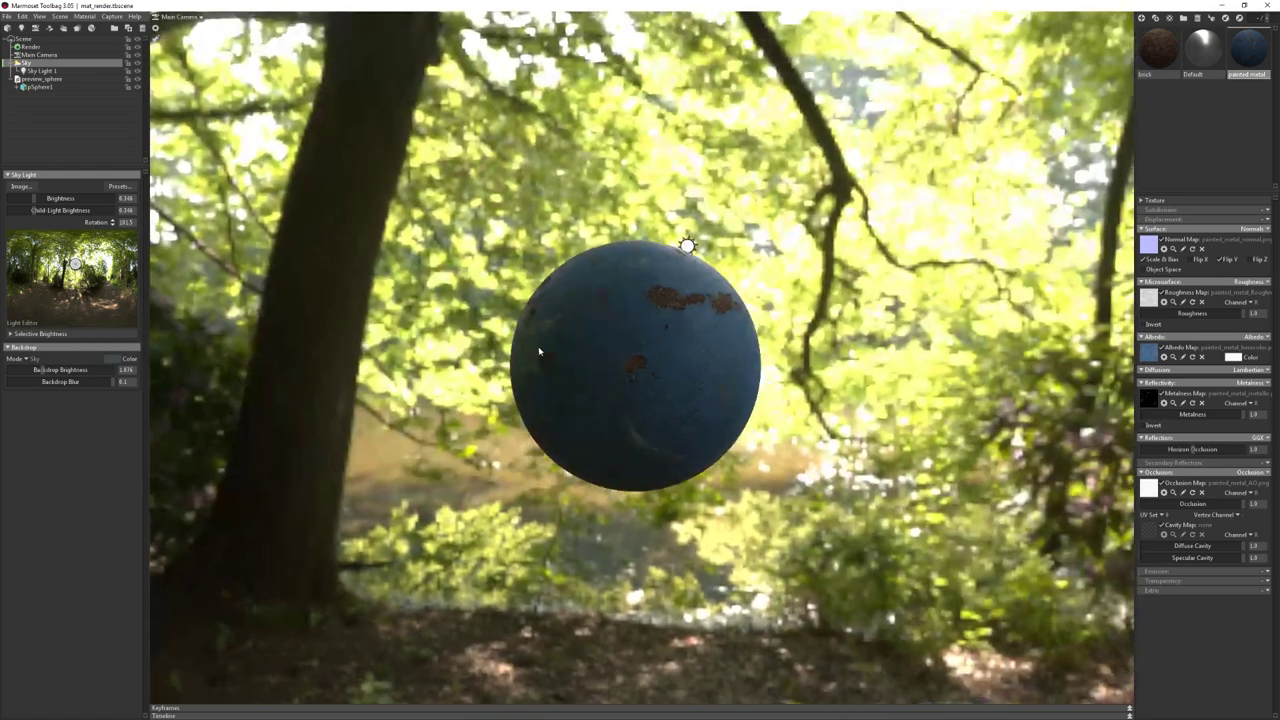
pyautogui.scroll(5, 808, 337)
pyautogui.moveTo(808, 337); pyautogui.dragTo(332, 591, button='middle')
pyautogui.moveTo(332, 591); pyautogui.dragTo(297, 401)
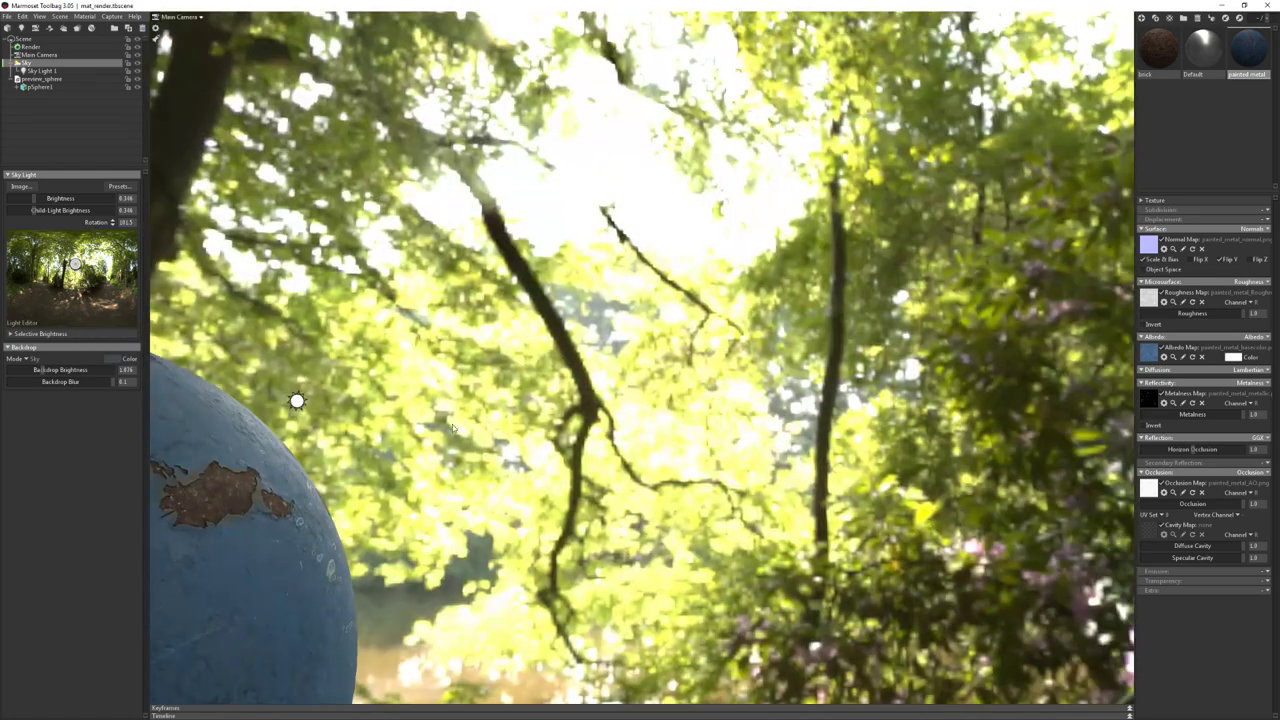
pyautogui.click(297, 401)
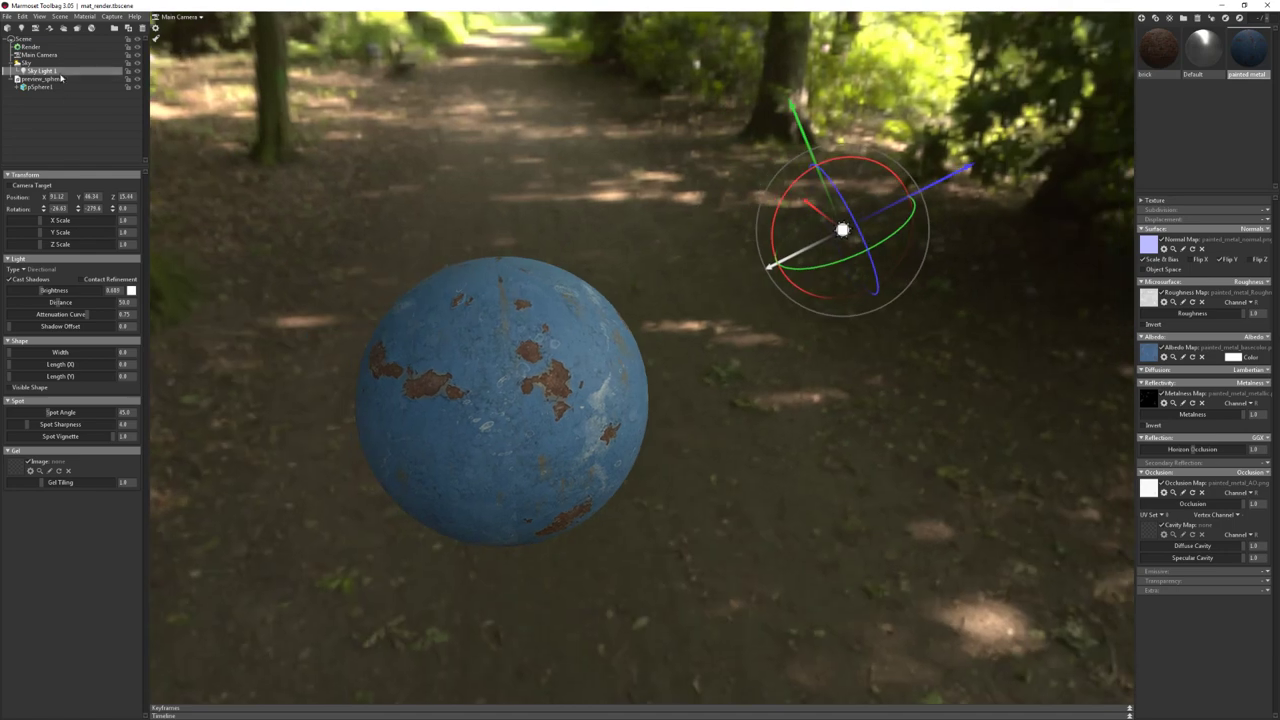
# Inspect the Sky and Sky Light 1 settings and rotate the forest environment behind the sphere
pyautogui.click(50, 130)
pyautogui.click(40, 71)
pyautogui.click(27, 63)
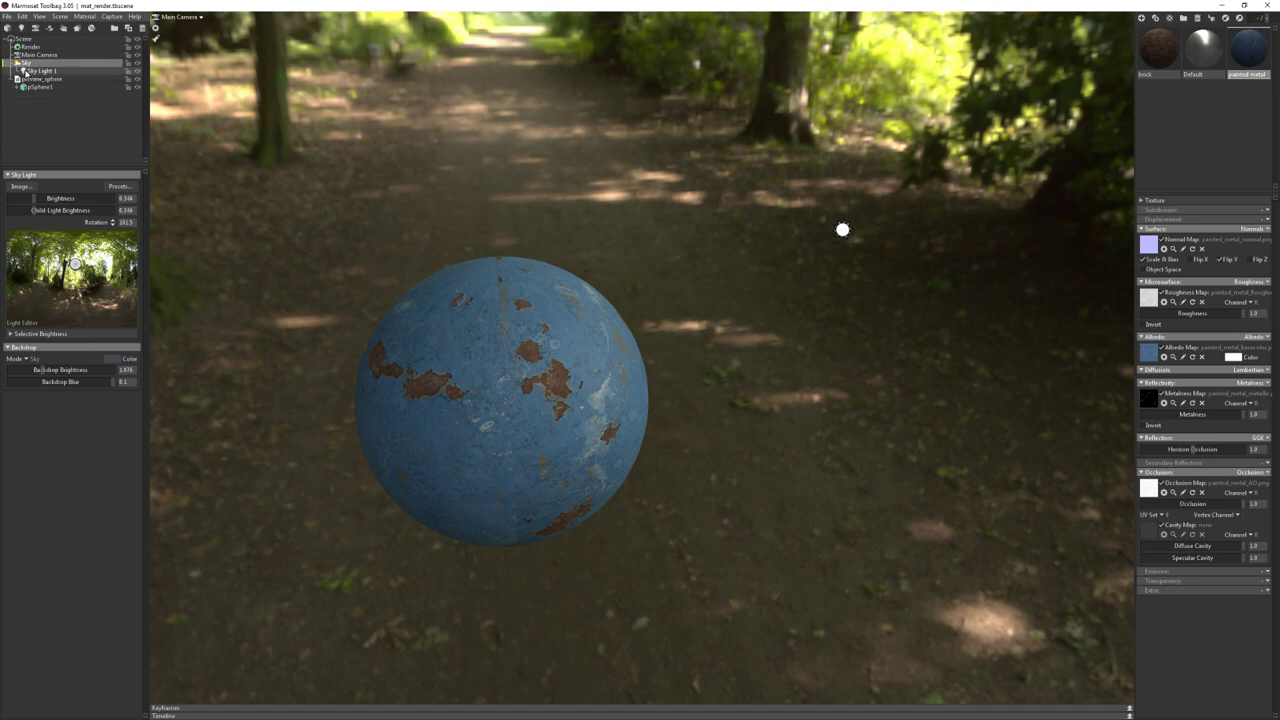
pyautogui.click(27, 71)
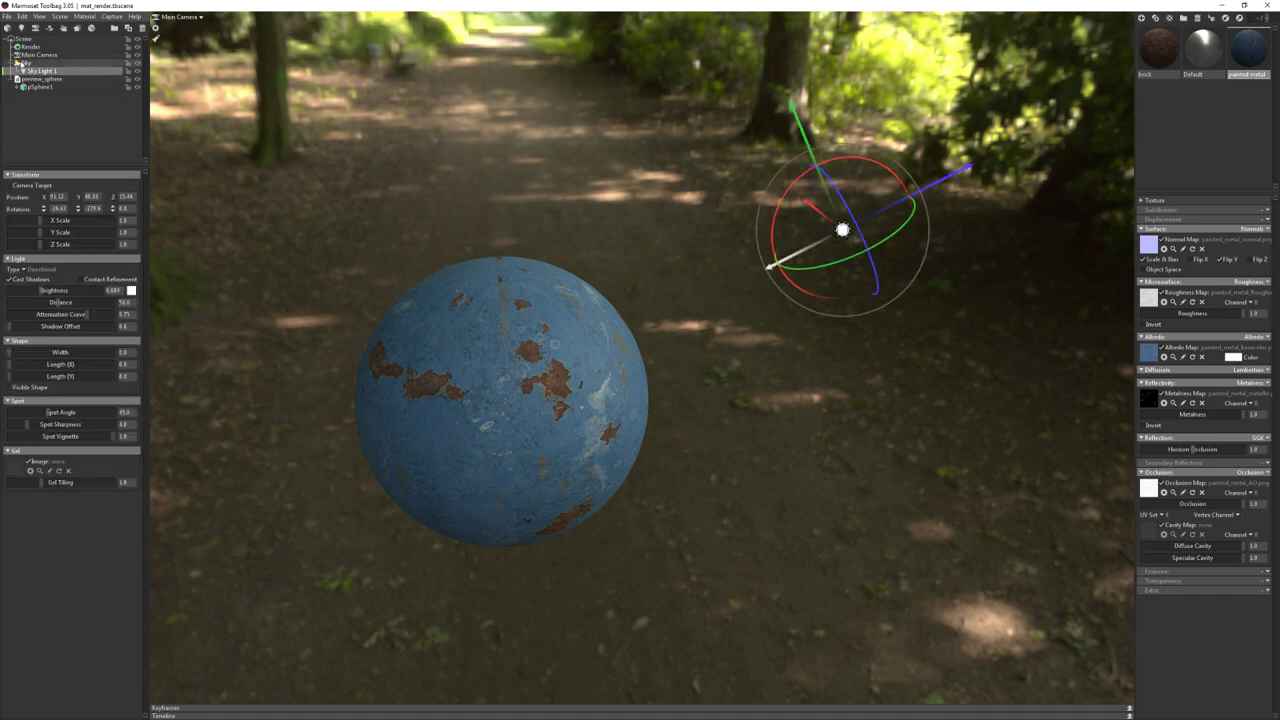
pyautogui.click(538, 247)
pyautogui.moveTo(669, 306); pyautogui.dragTo(730, 287)
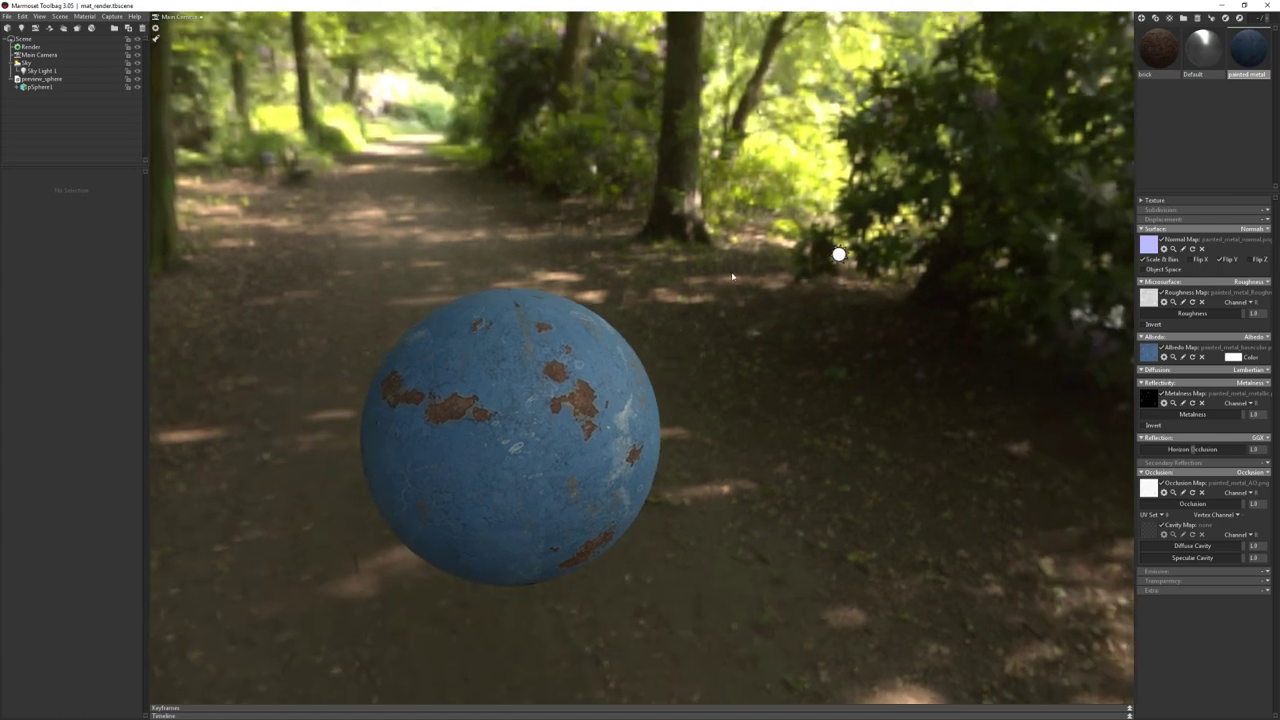
pyautogui.moveTo(732, 276); pyautogui.dragTo(782, 216, button='middle')
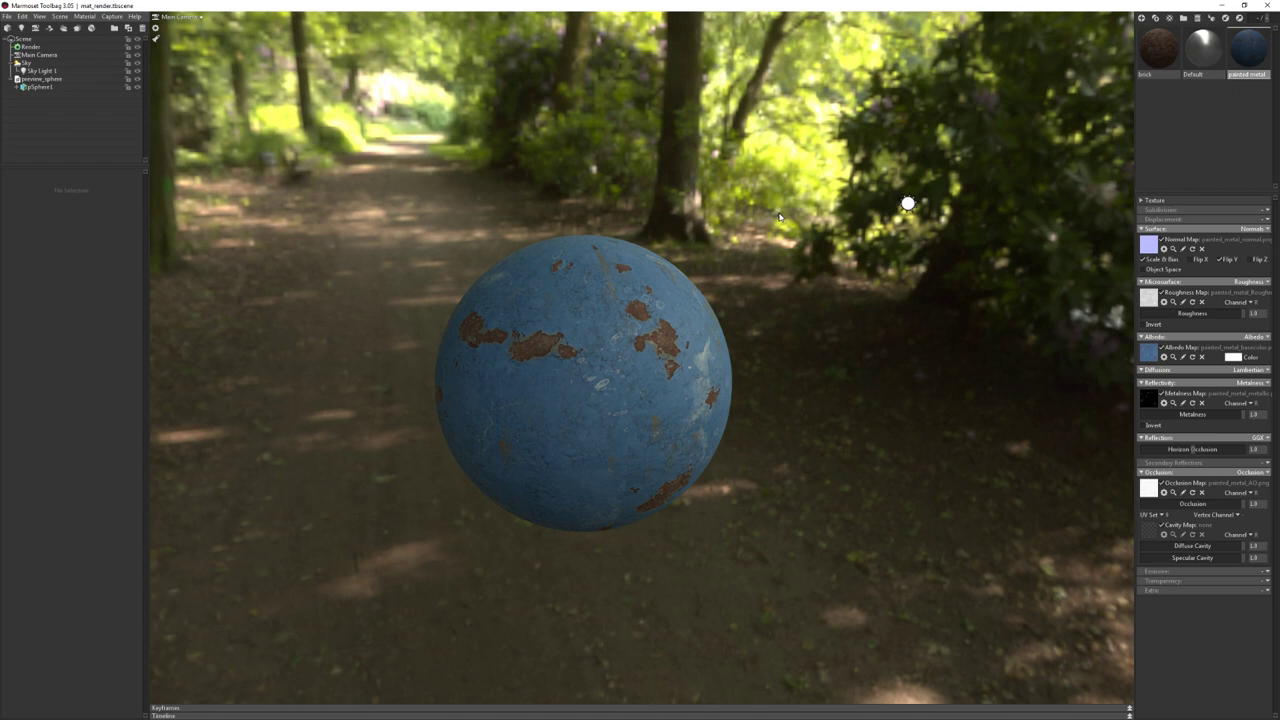
pyautogui.moveTo(780, 216)
pyautogui.keyDown('shift'); pyautogui.mouseDown()
pyautogui.moveTo(711, 218)
pyautogui.moveTo(806, 471)
pyautogui.mouseUp(); pyautogui.keyUp('shift')
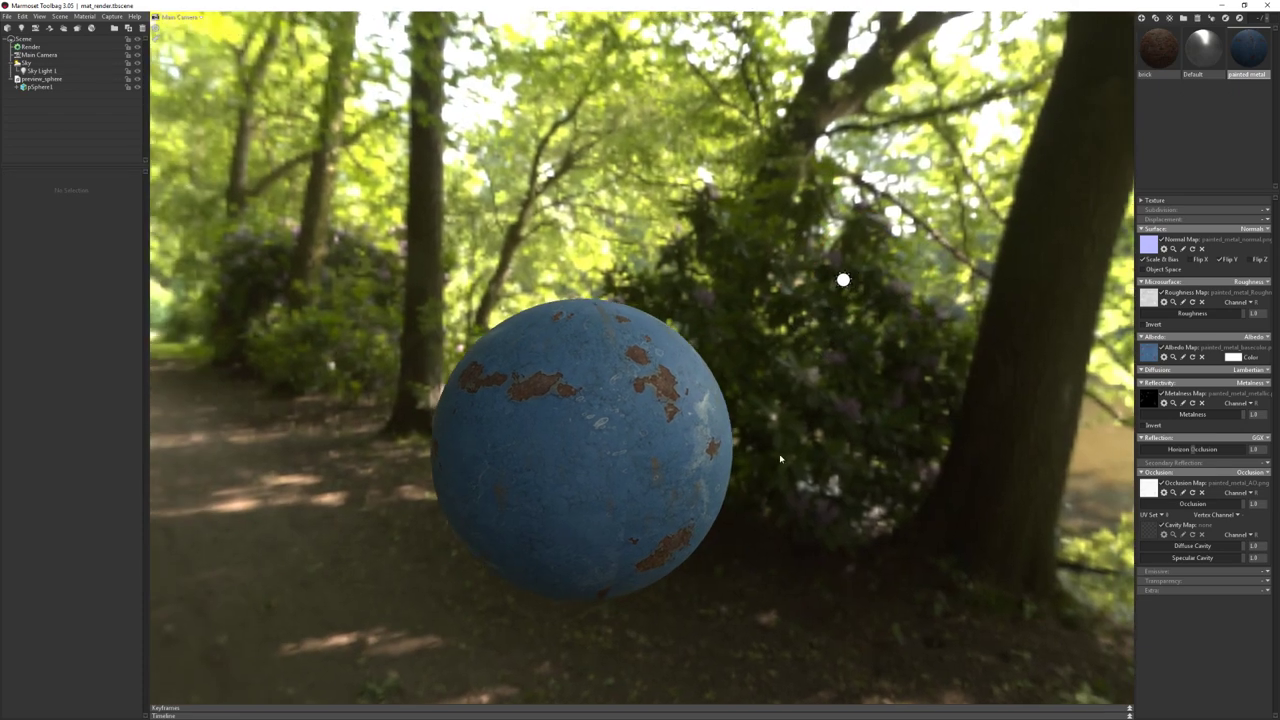
pyautogui.click(843, 277)
pyautogui.moveTo(797, 467)
pyautogui.mouseDown()
pyautogui.moveTo(851, 449)
pyautogui.moveTo(760, 430)
pyautogui.mouseUp()
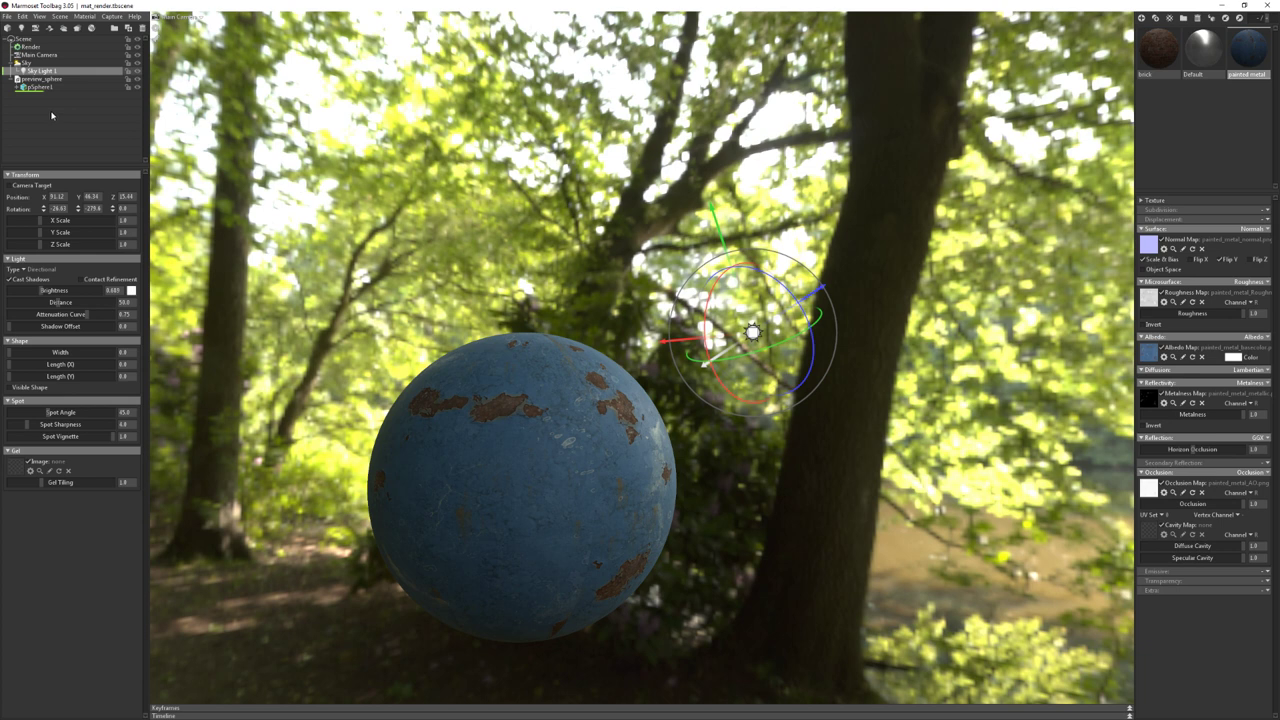
# Unparent Sky Light 1 from Sky and rotate the environment without turning the light
pyautogui.moveTo(40, 71); pyautogui.dragTo(56, 90)
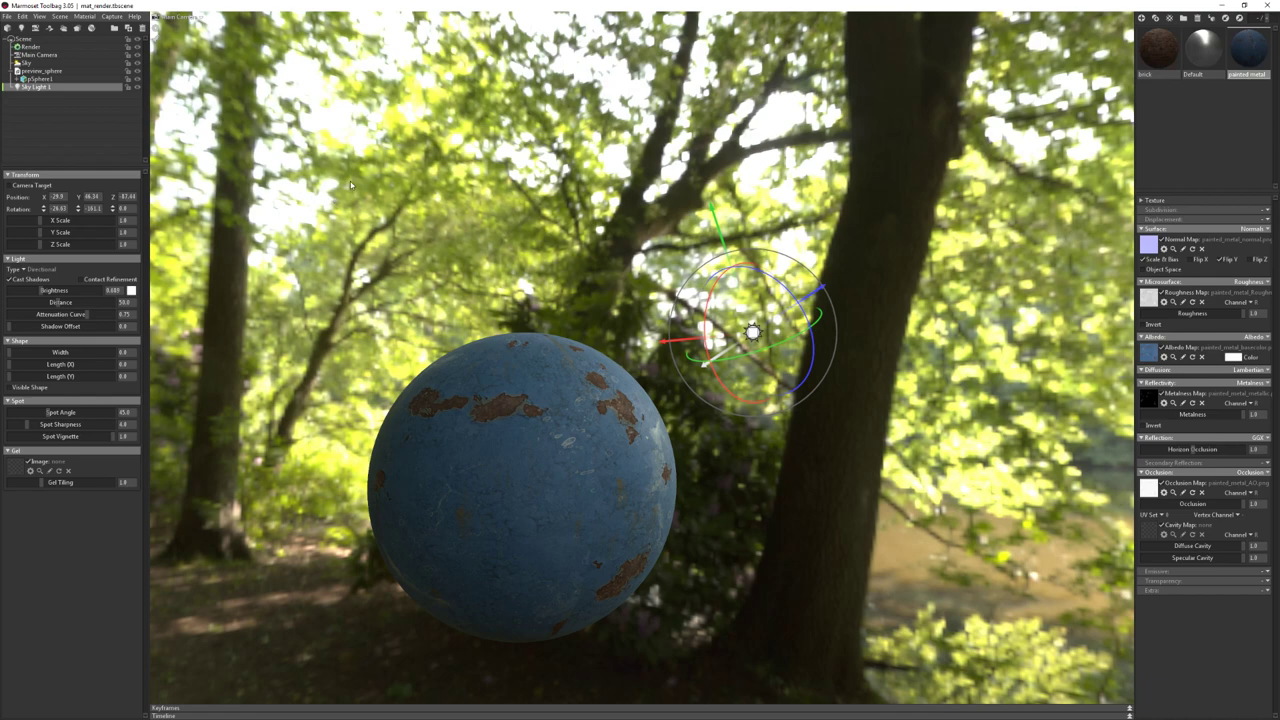
pyautogui.keyDown('shift'); pyautogui.moveTo(358, 181); pyautogui.dragTo(375, 182); pyautogui.keyUp('shift')
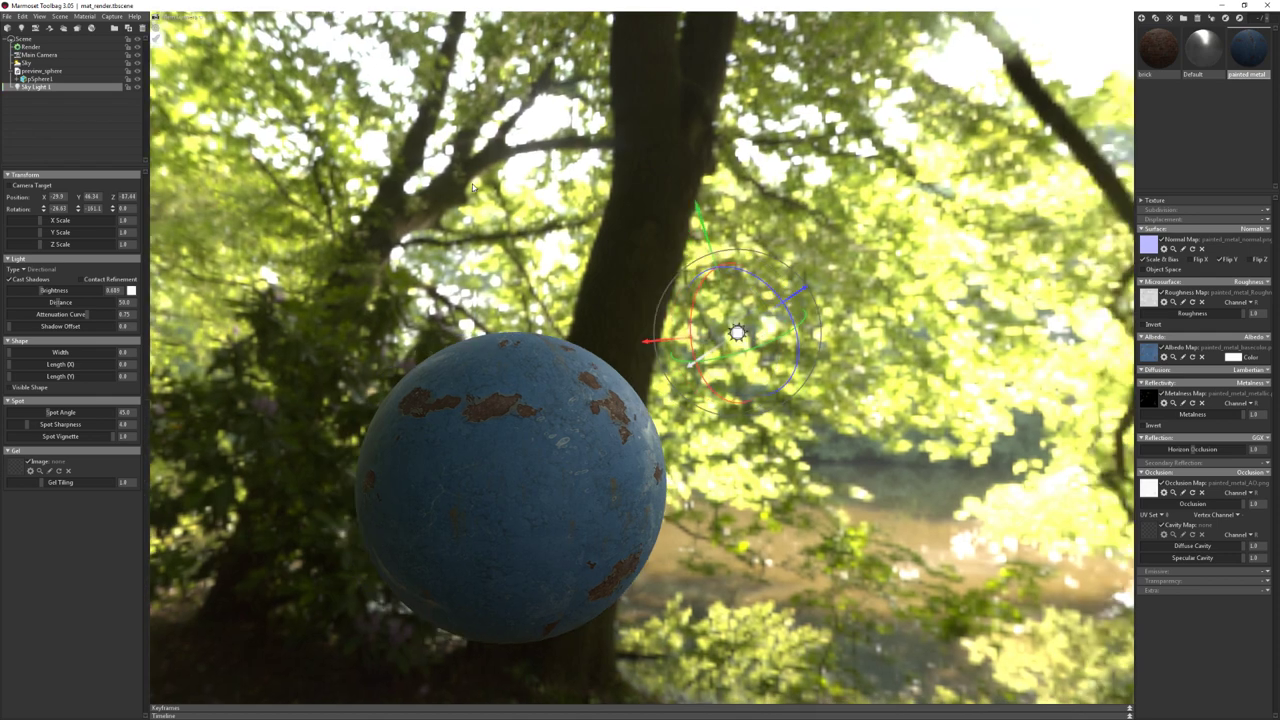
pyautogui.moveTo(474, 187); pyautogui.dragTo(955, 470)
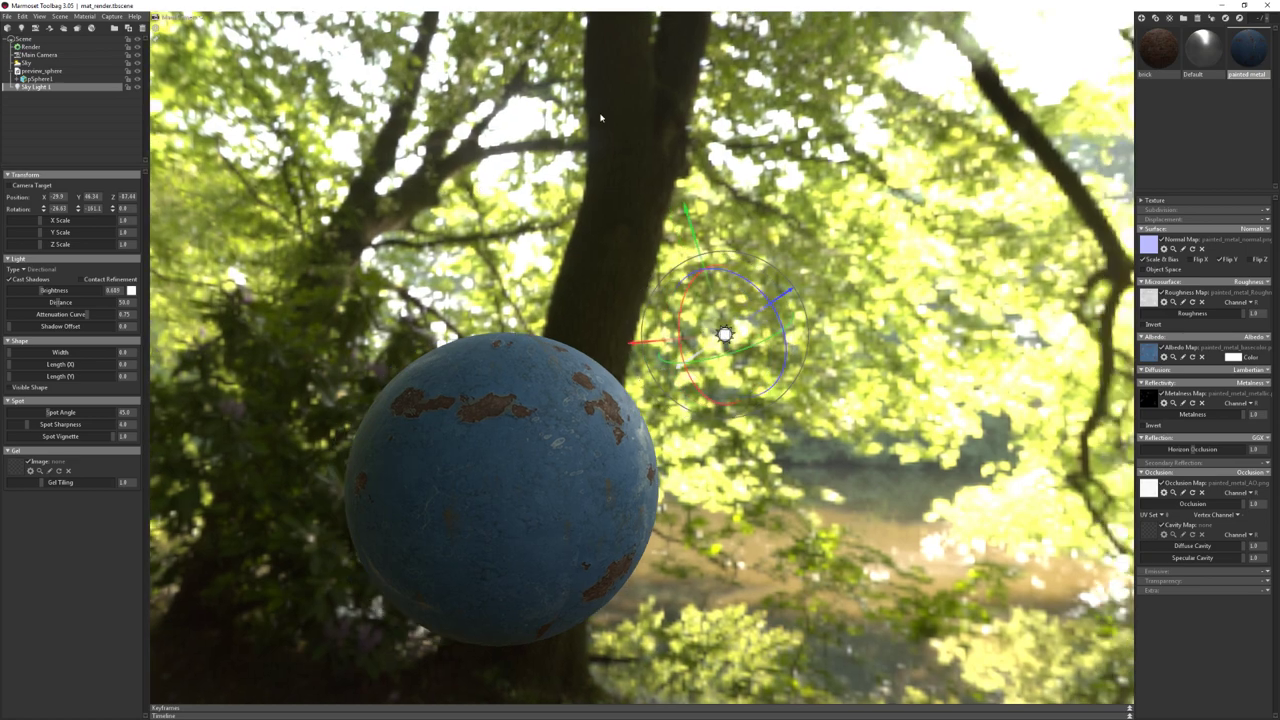
pyautogui.moveTo(600, 118)
pyautogui.mouseDown()
pyautogui.moveTo(838, 353)
pyautogui.moveTo(763, 300)
pyautogui.moveTo(679, 323)
pyautogui.mouseUp()
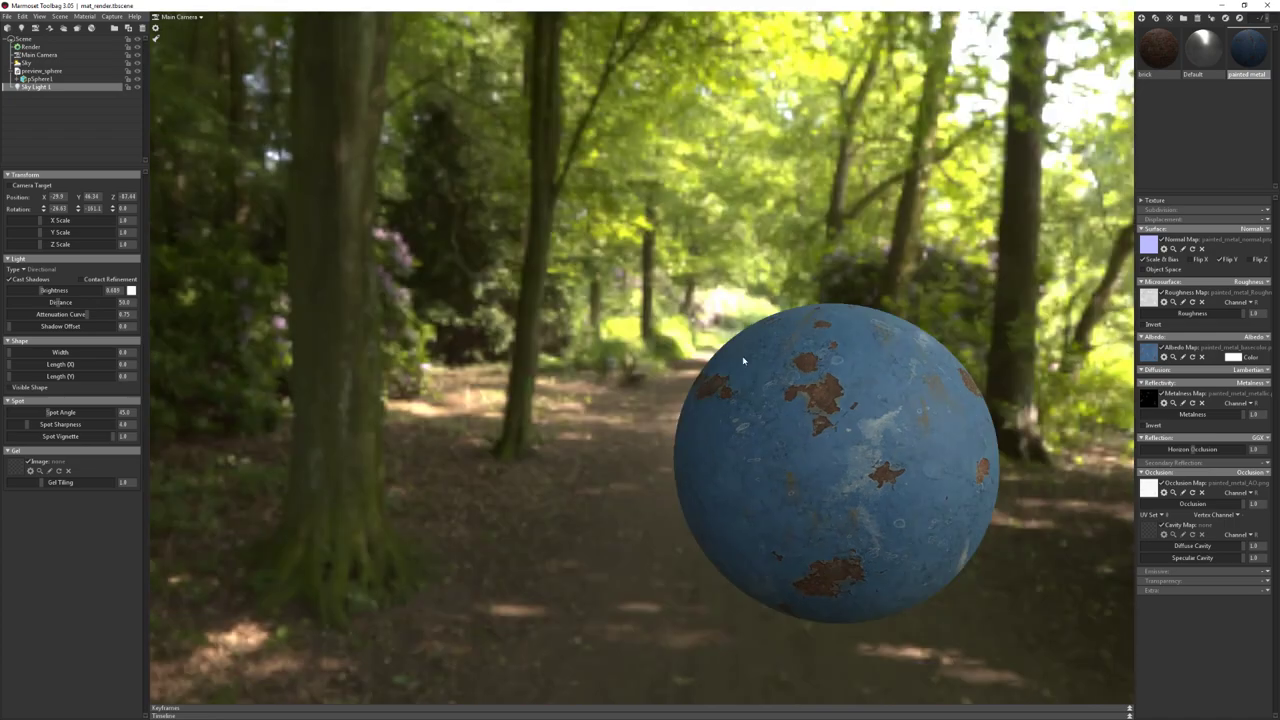
pyautogui.moveTo(509, 175)
pyautogui.mouseDown()
pyautogui.moveTo(1027, 254)
pyautogui.moveTo(960, 262)
pyautogui.mouseUp()
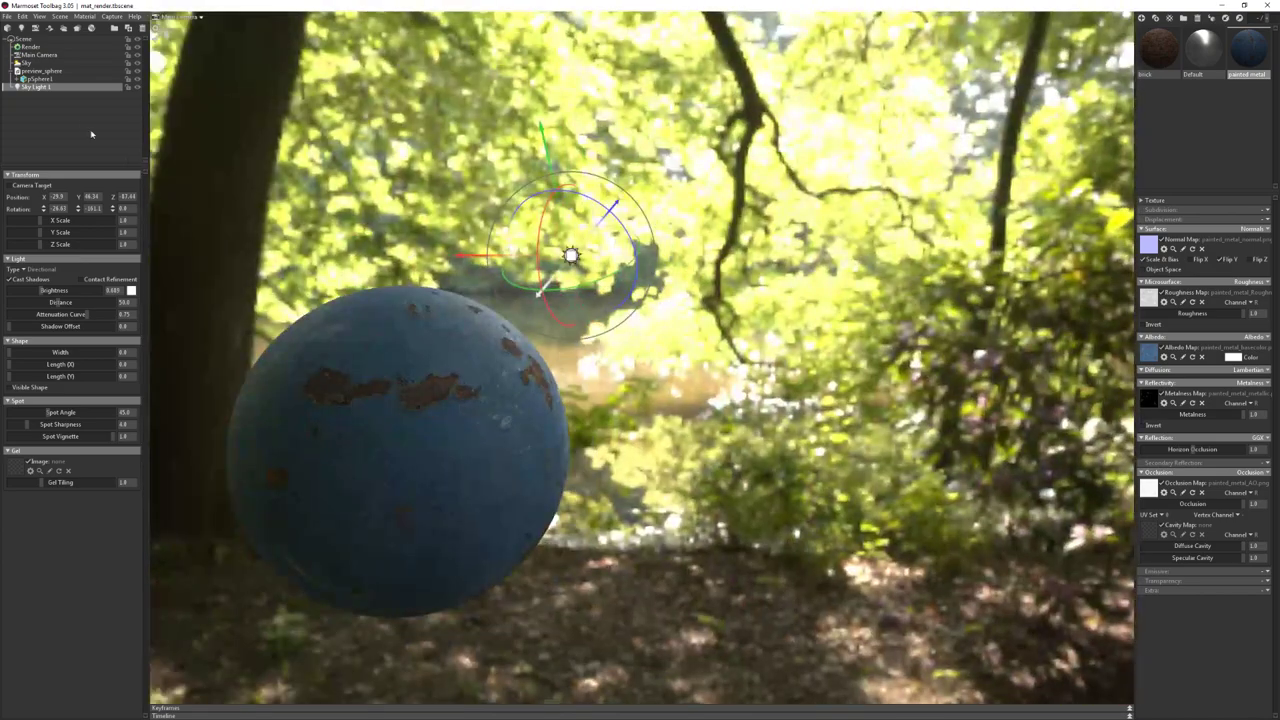
# Parent Sky Light 1 back under Sky and reposition the sun on the sky image
pyautogui.moveTo(35, 87); pyautogui.dragTo(28, 63)
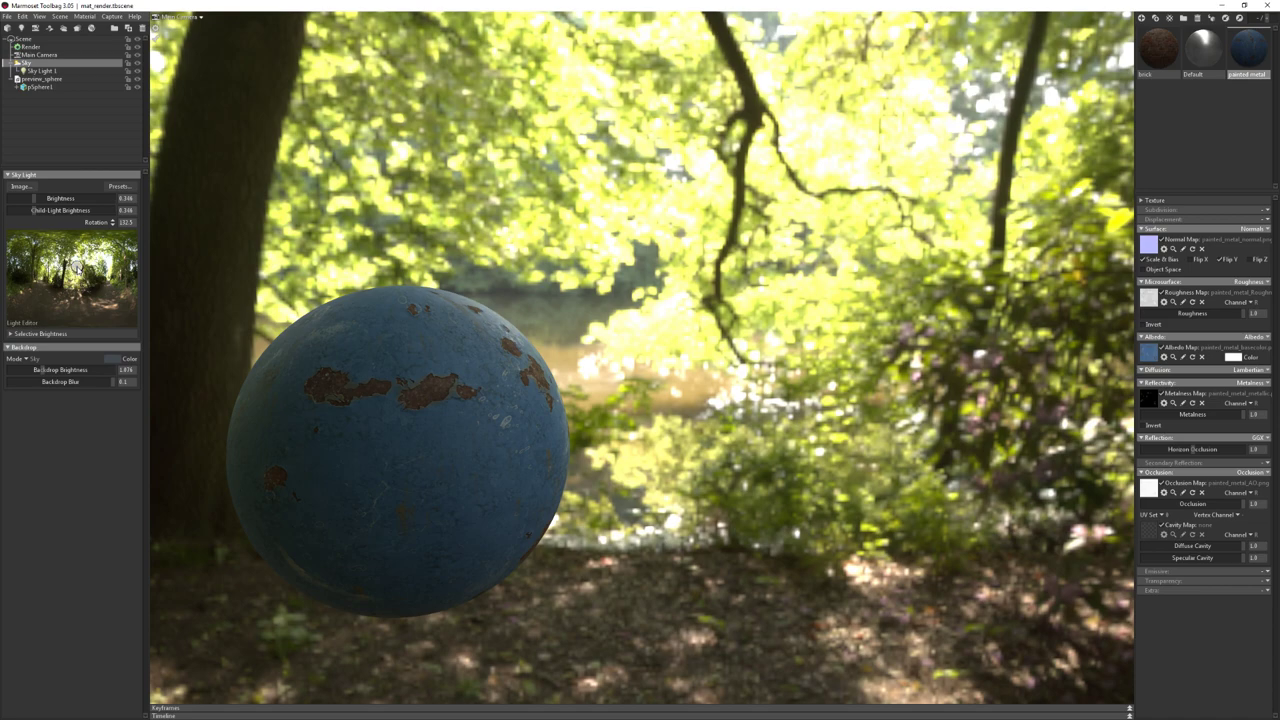
pyautogui.moveTo(80, 266)
pyautogui.mouseDown()
pyautogui.moveTo(94, 262)
pyautogui.moveTo(78, 262)
pyautogui.mouseUp()
pyautogui.moveTo(549, 300); pyautogui.dragTo(76, 312)
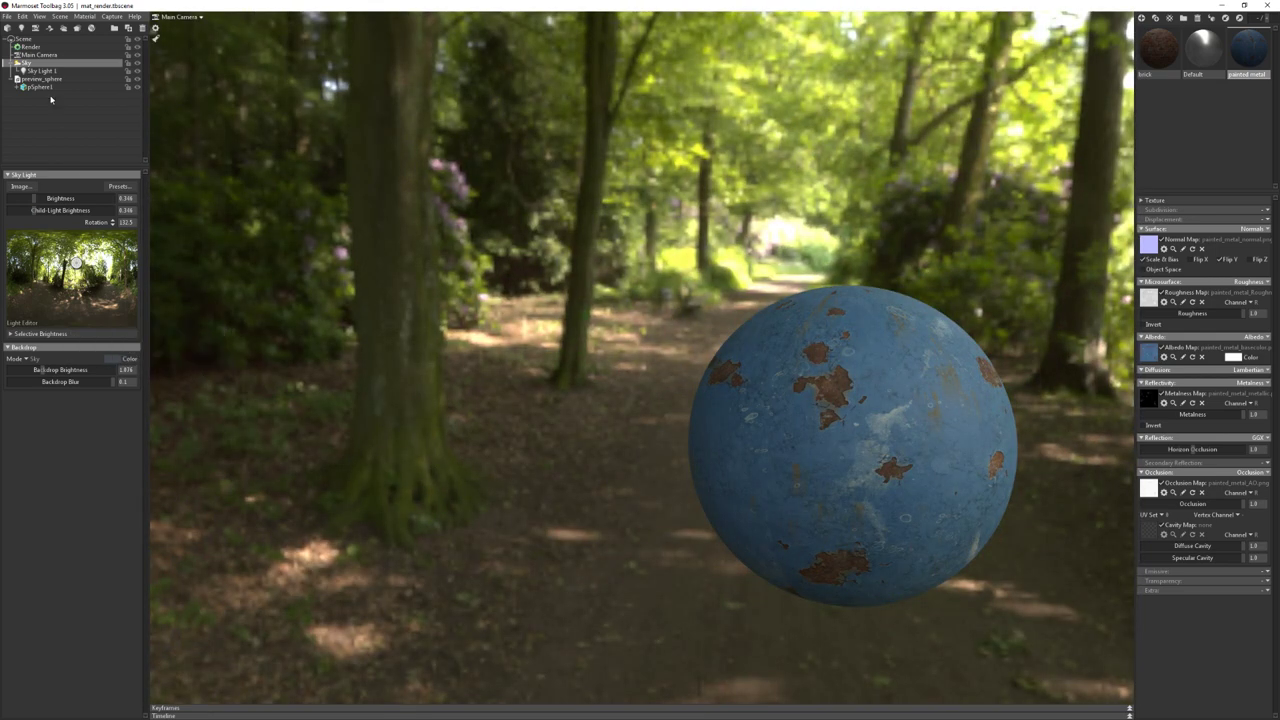
pyautogui.click(76, 262)
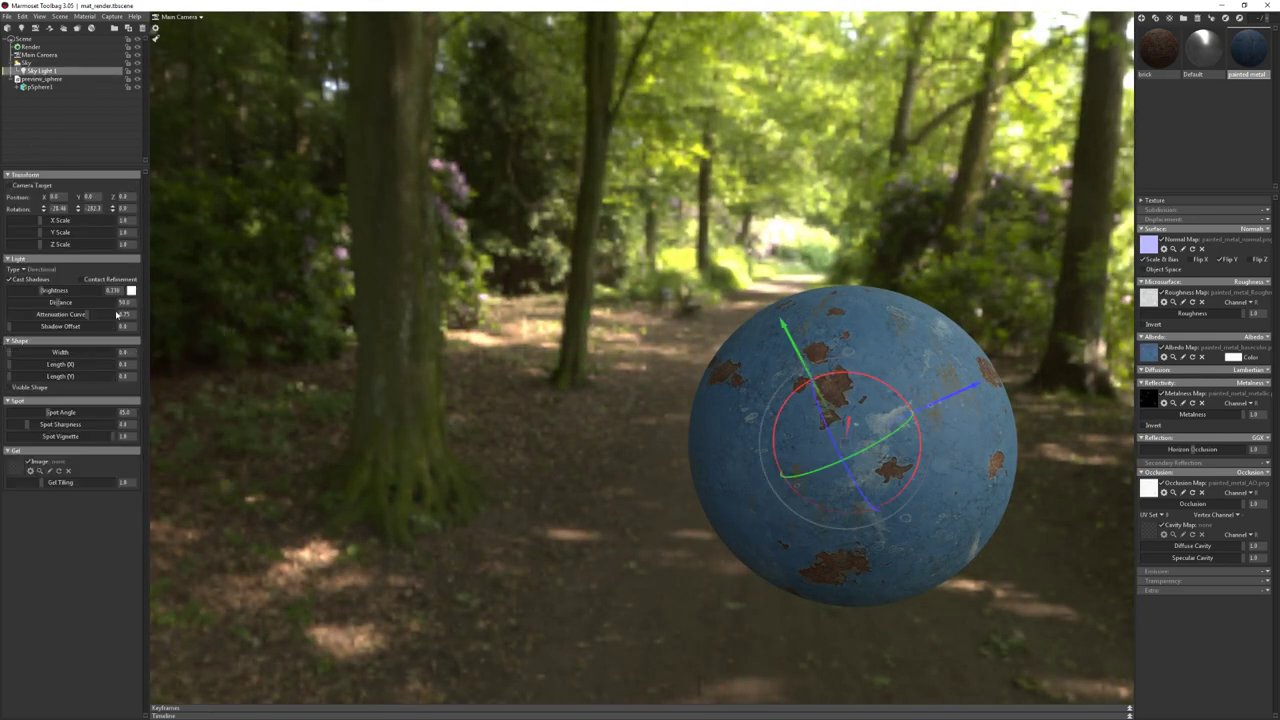
pyautogui.click(130, 291)
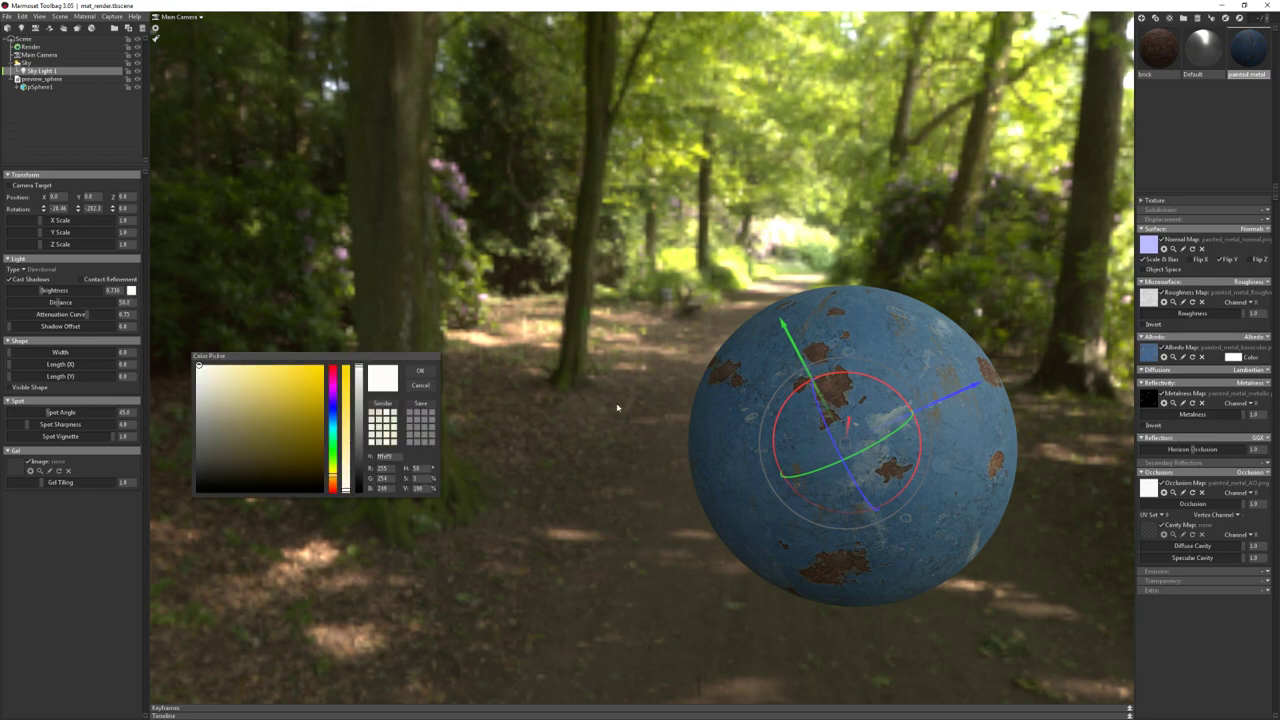
pyautogui.moveTo(617, 407)
pyautogui.mouseDown()
pyautogui.moveTo(961, 181)
pyautogui.moveTo(198, 367)
pyautogui.mouseUp()
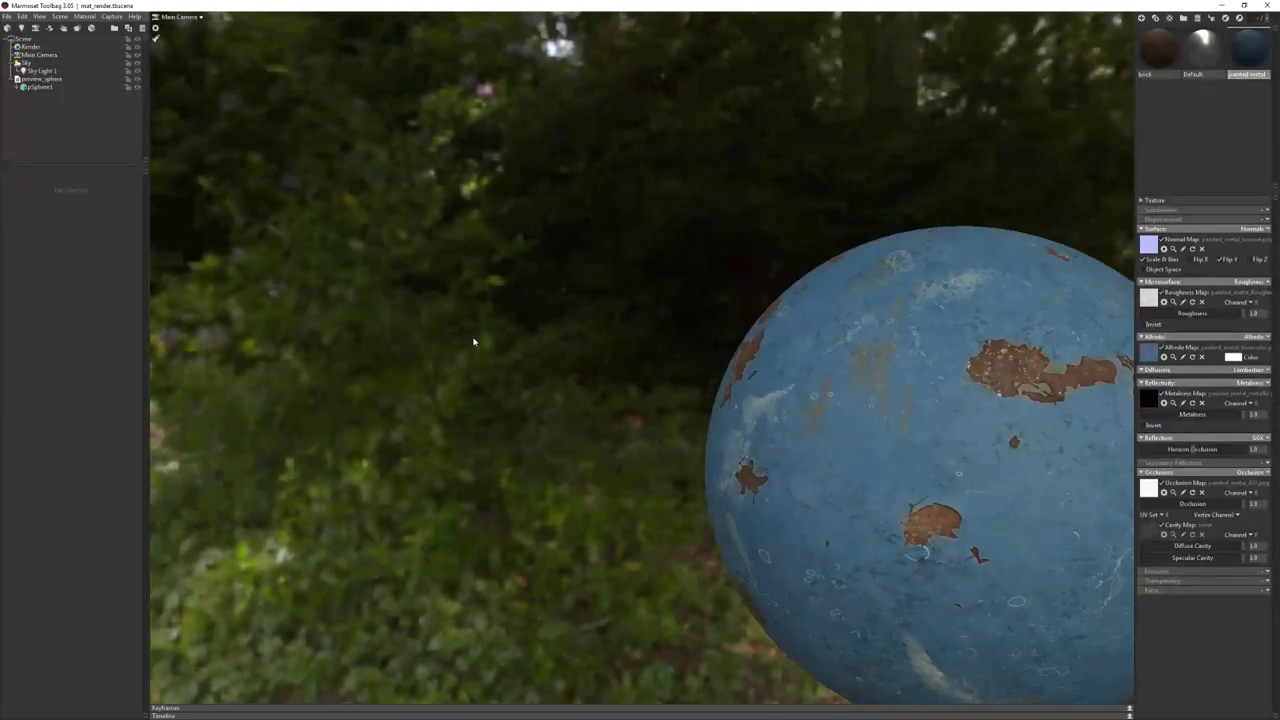
pyautogui.doubleClick(43, 70)
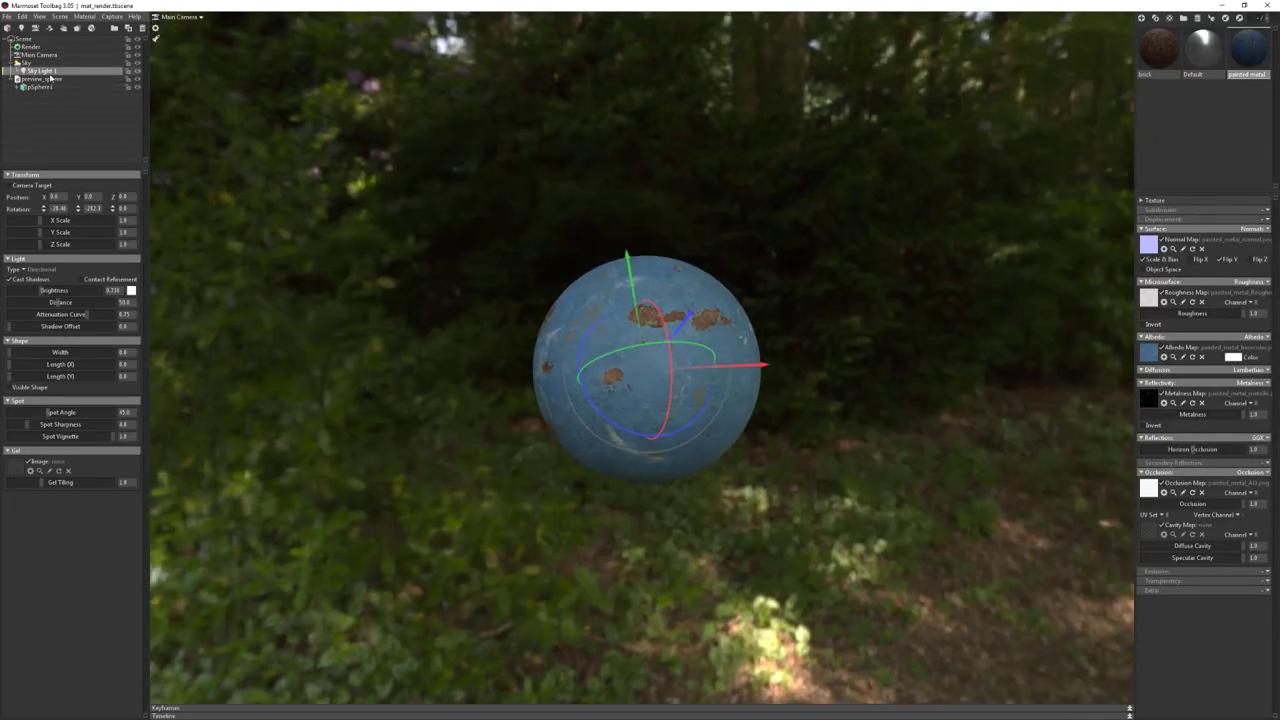
# Rename Sky Light 1 to 'key light'
pyautogui.press('F2')
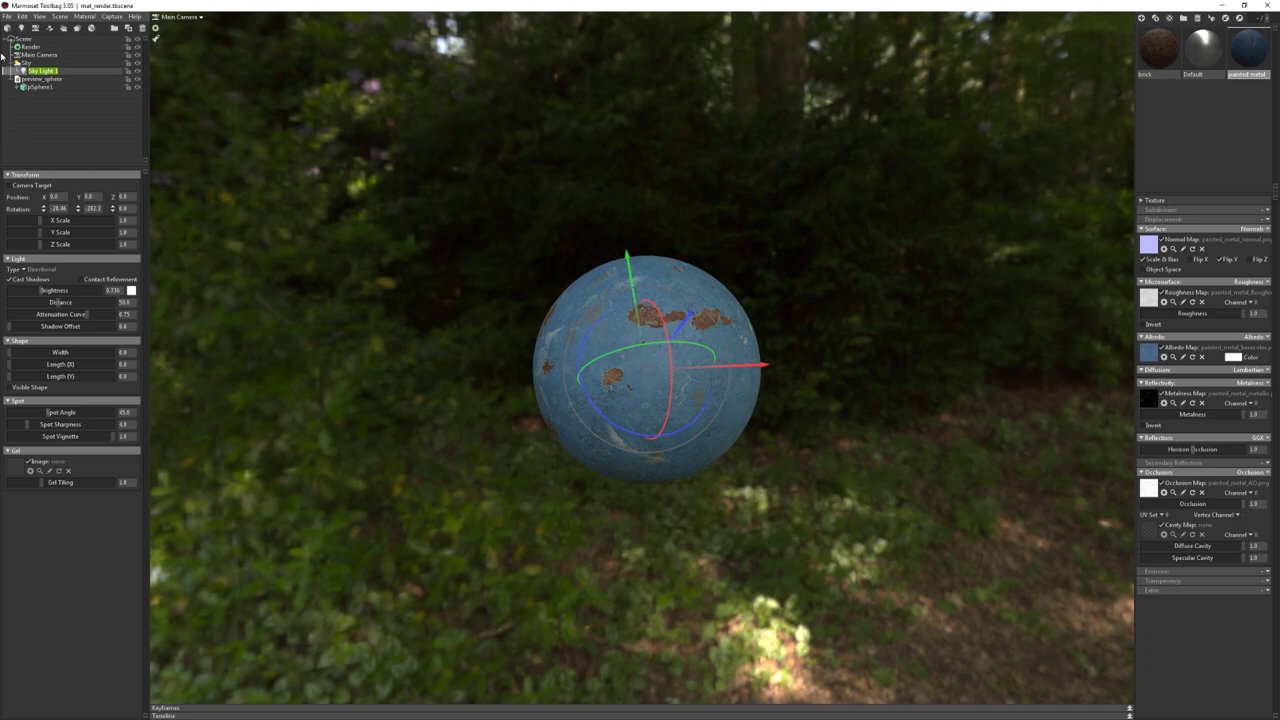
pyautogui.write('key li')
pyautogui.write('ght')
pyautogui.press('Return')
# Move the key light above and right of the sphere and raise its brightness to 16.62
pyautogui.moveTo(520, 330); pyautogui.dragTo(229, 225)
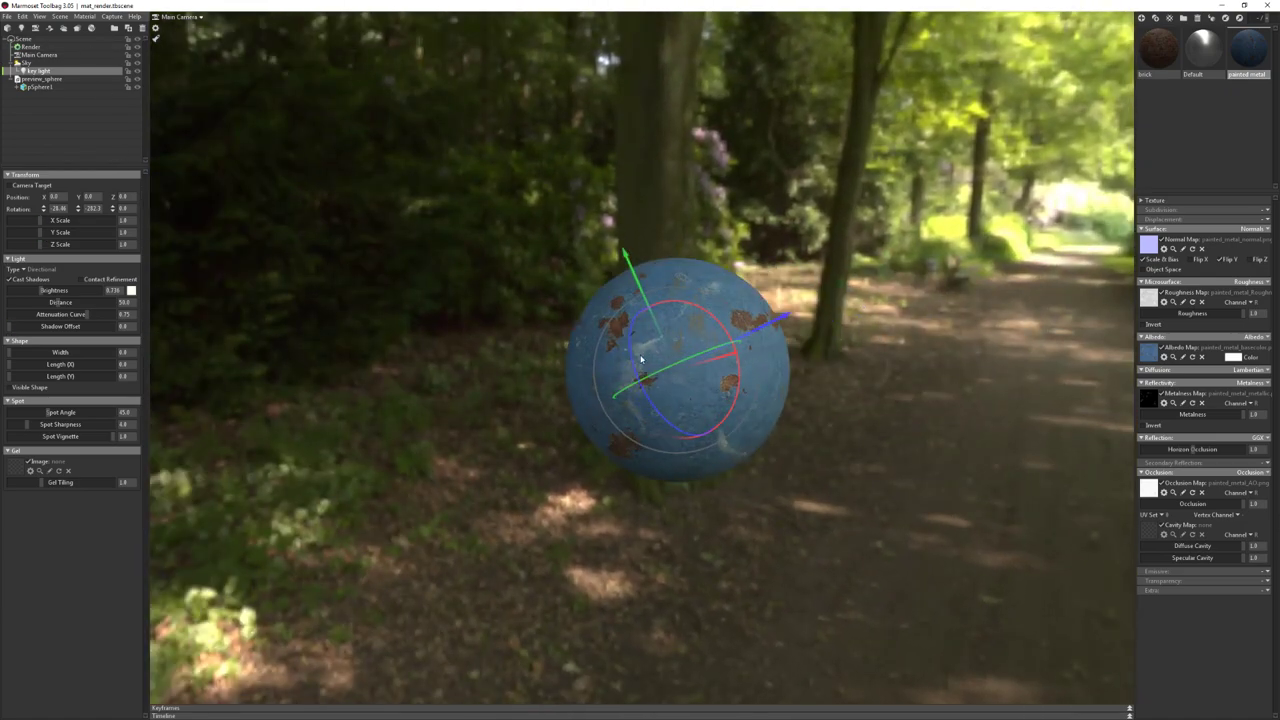
pyautogui.moveTo(641, 358)
pyautogui.mouseDown()
pyautogui.moveTo(850, 307)
pyautogui.moveTo(777, 318)
pyautogui.mouseUp()
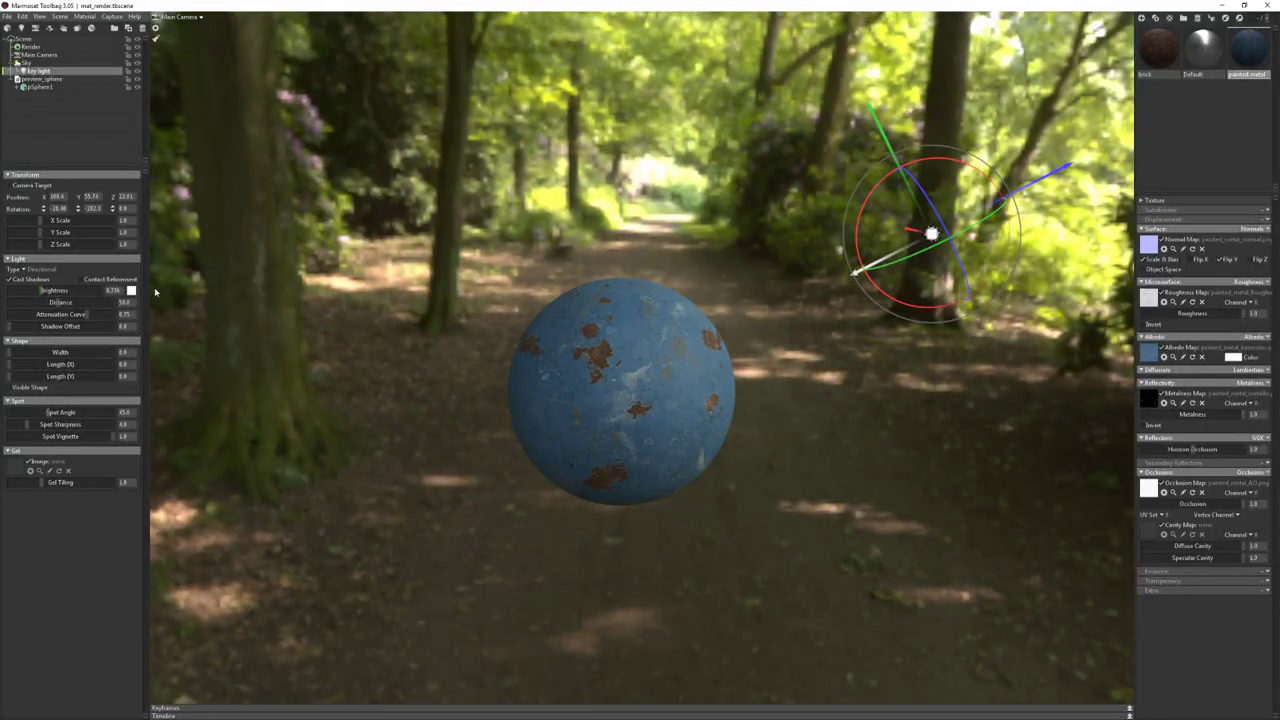
pyautogui.moveTo(155, 291); pyautogui.dragTo(80, 289, button='middle')
pyautogui.moveTo(42, 291)
pyautogui.mouseDown()
pyautogui.moveTo(60, 290)
pyautogui.moveTo(64, 312)
pyautogui.mouseUp()
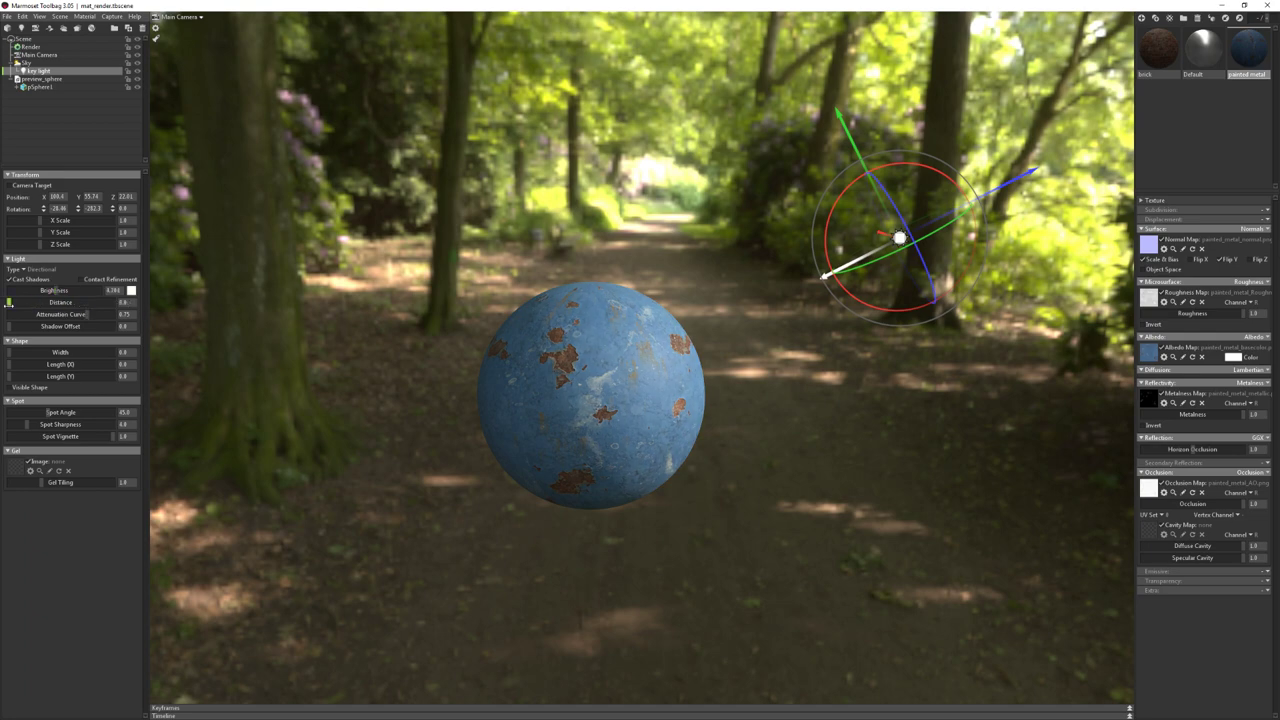
pyautogui.moveTo(600, 300)
pyautogui.mouseDown()
pyautogui.moveTo(816, 267)
pyautogui.moveTo(1000, 175)
pyautogui.mouseUp()
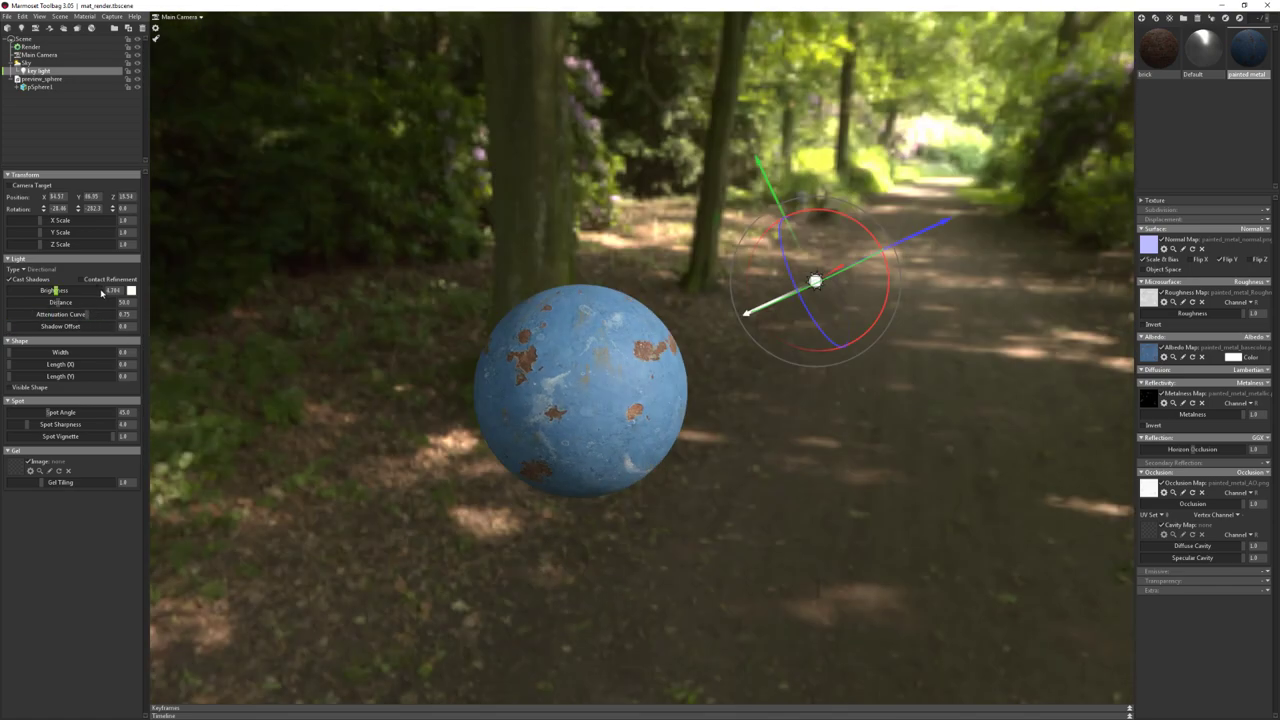
pyautogui.moveTo(101, 292); pyautogui.dragTo(70, 291)
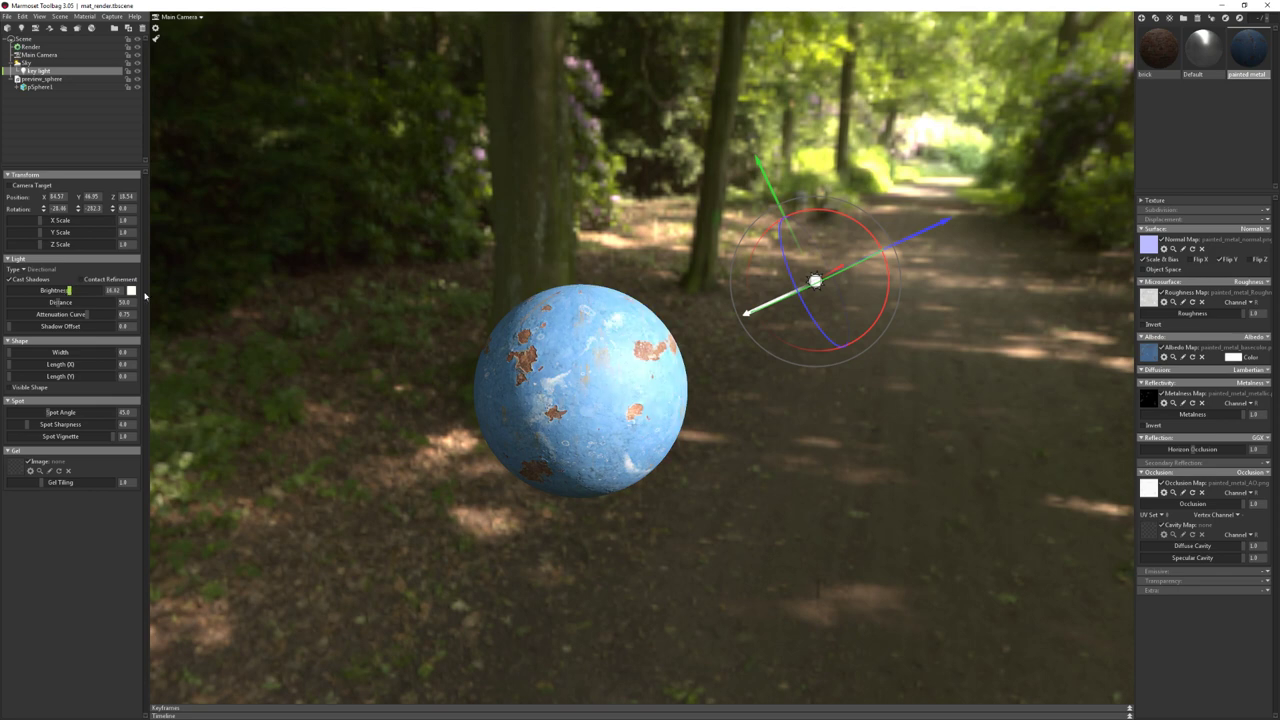
pyautogui.scroll(4, 667, 389)
pyautogui.keyDown('shift'); pyautogui.moveTo(667, 389); pyautogui.dragTo(194, 381); pyautogui.keyUp('shift')
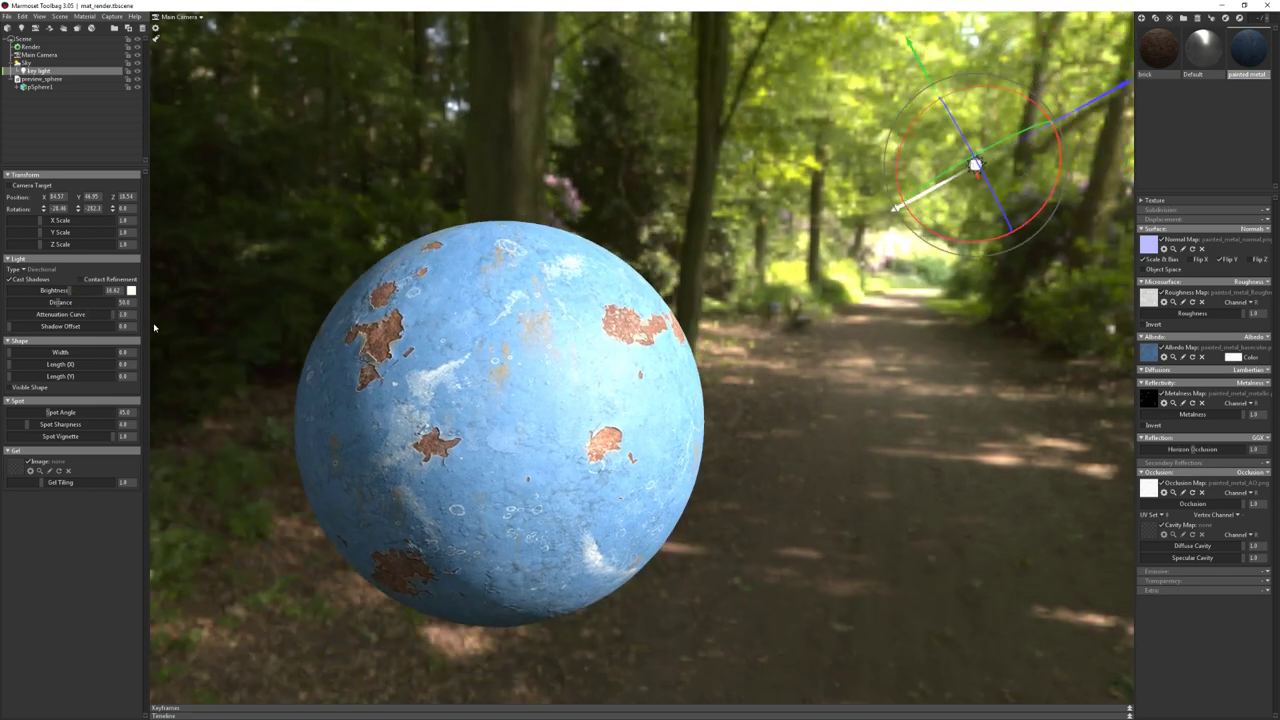
pyautogui.scroll(-3, 265, 350)
pyautogui.click(40, 269)
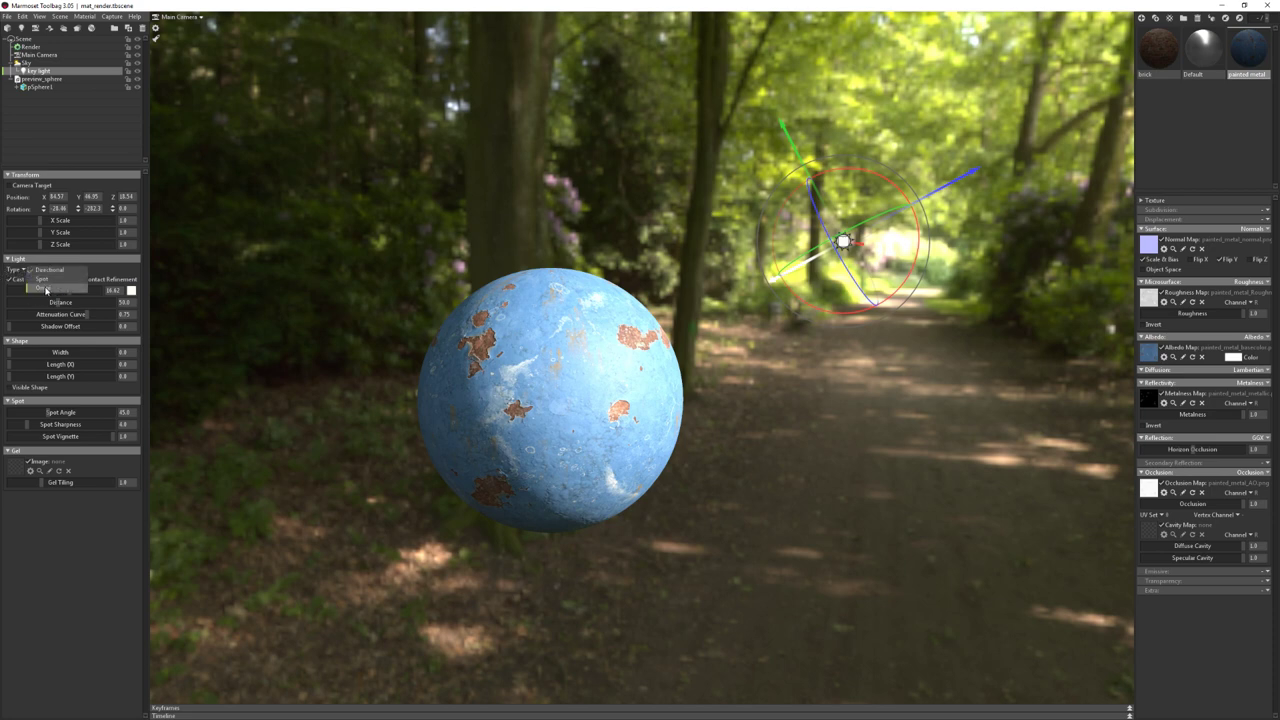
# Make the key light an Omni light with 487.5 distance and attenuation curve 0.5
pyautogui.click(55, 291)
pyautogui.moveTo(96, 303); pyautogui.dragTo(351, 363)
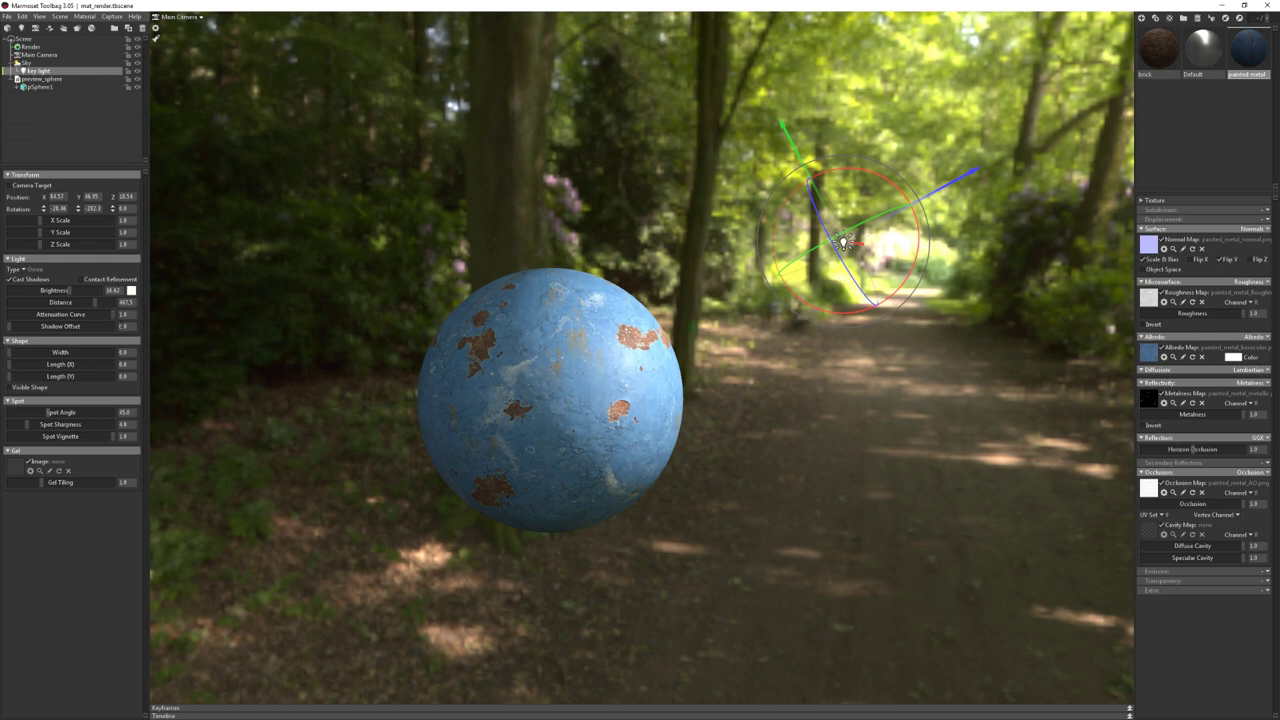
pyautogui.moveTo(116, 314); pyautogui.dragTo(169, 329)
pyautogui.moveTo(110, 316); pyautogui.dragTo(4, 318)
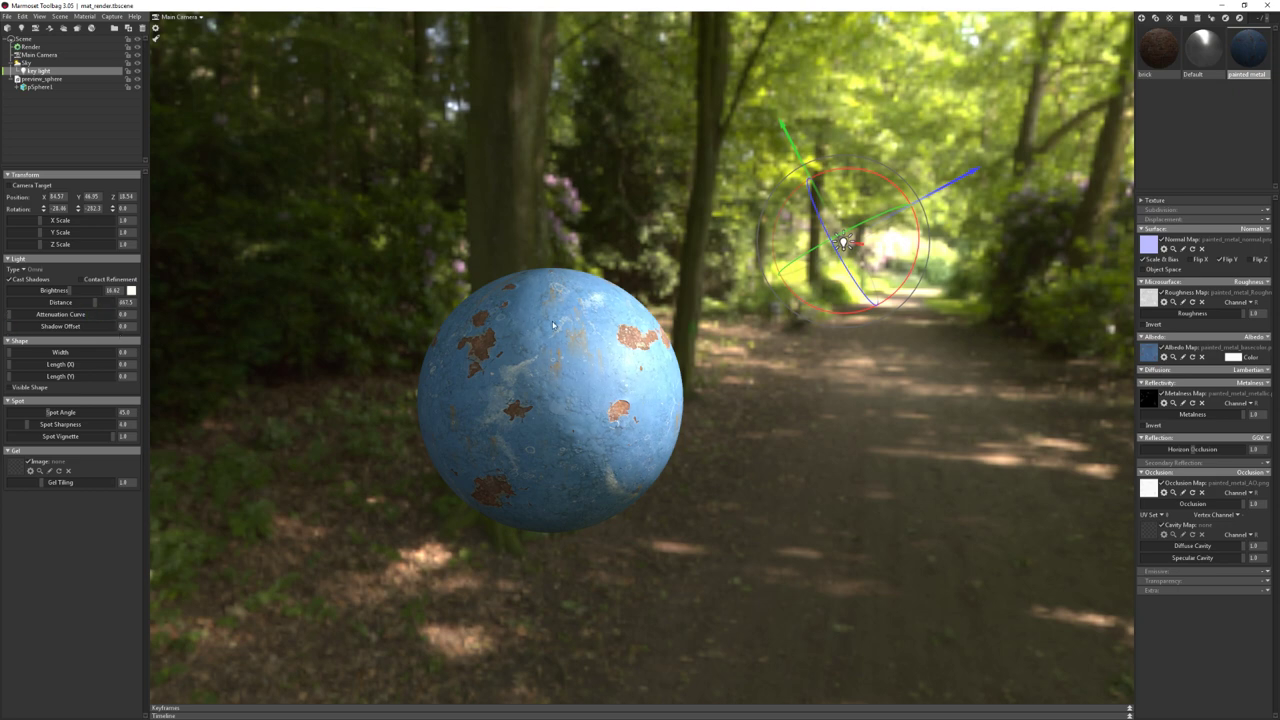
pyautogui.moveTo(553, 325); pyautogui.dragTo(491, 405)
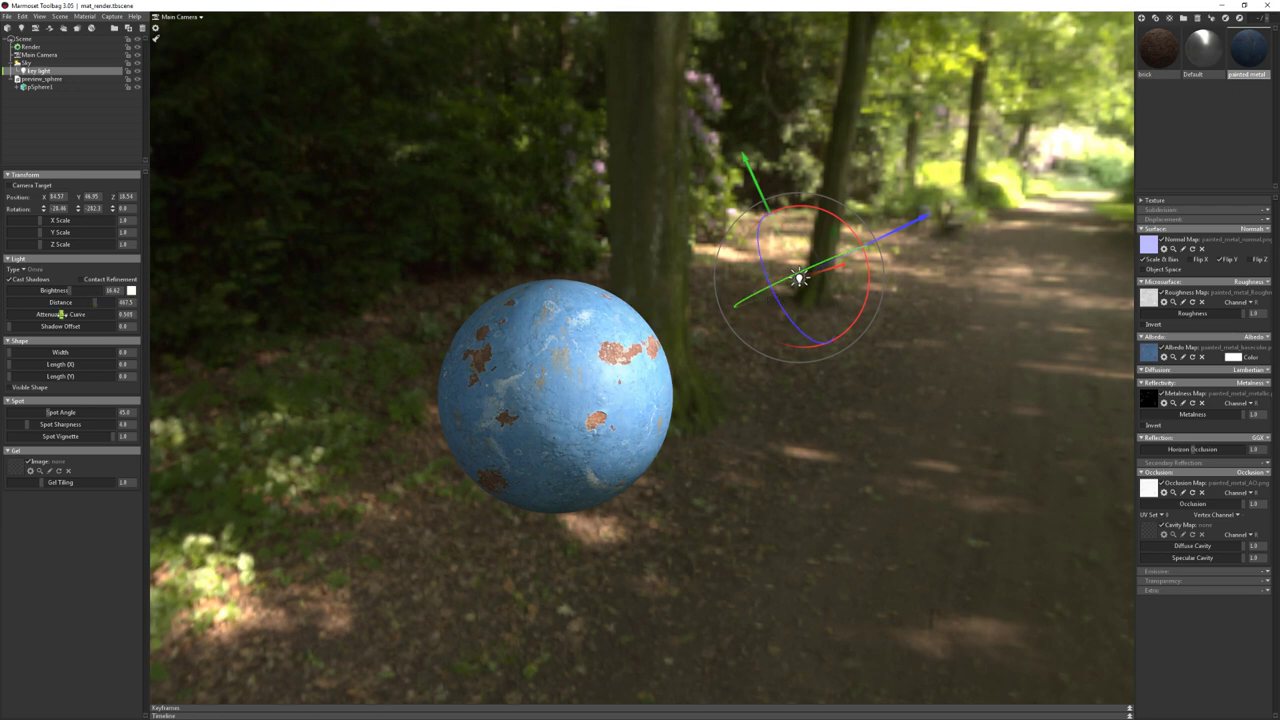
pyautogui.moveTo(9, 315); pyautogui.dragTo(63, 314)
pyautogui.write('0.5')
pyautogui.press('Return')
# Move the key light further up-right and reframe the sphere larger against the sunlit path
pyautogui.moveTo(420, 370); pyautogui.dragTo(406, 380, button='middle')
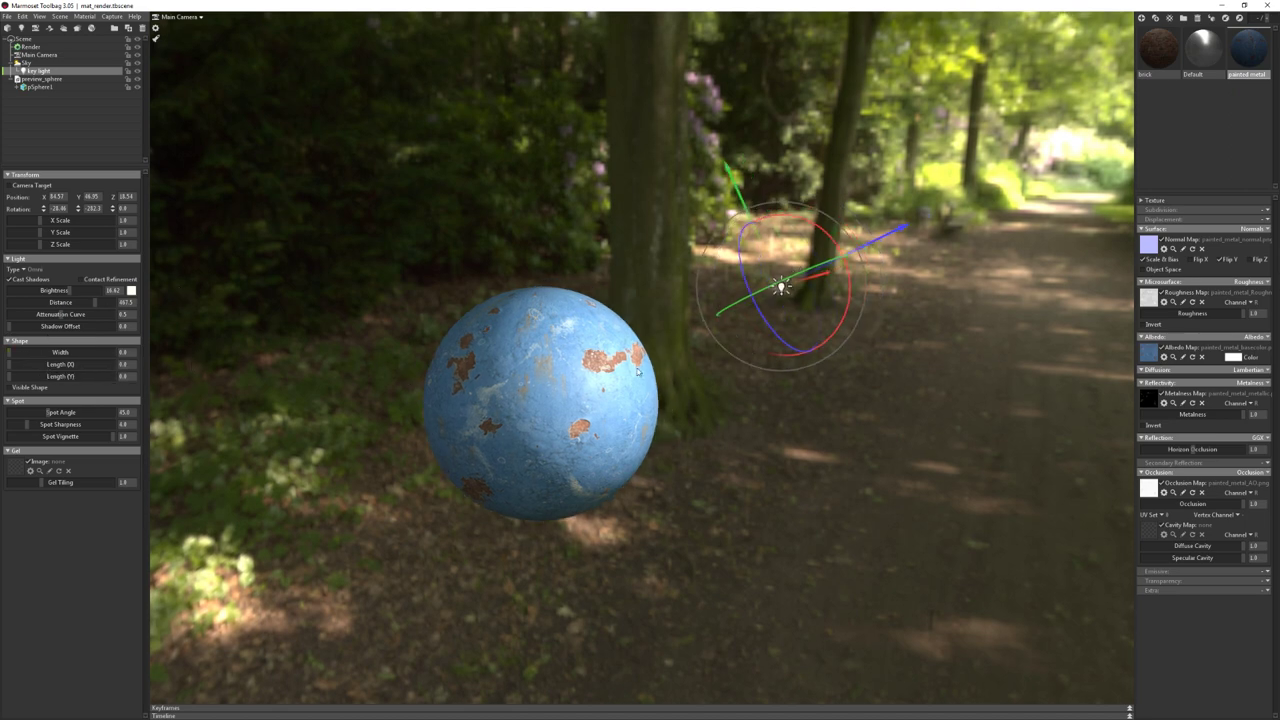
pyautogui.moveTo(200, 295); pyautogui.dragTo(260, 285)
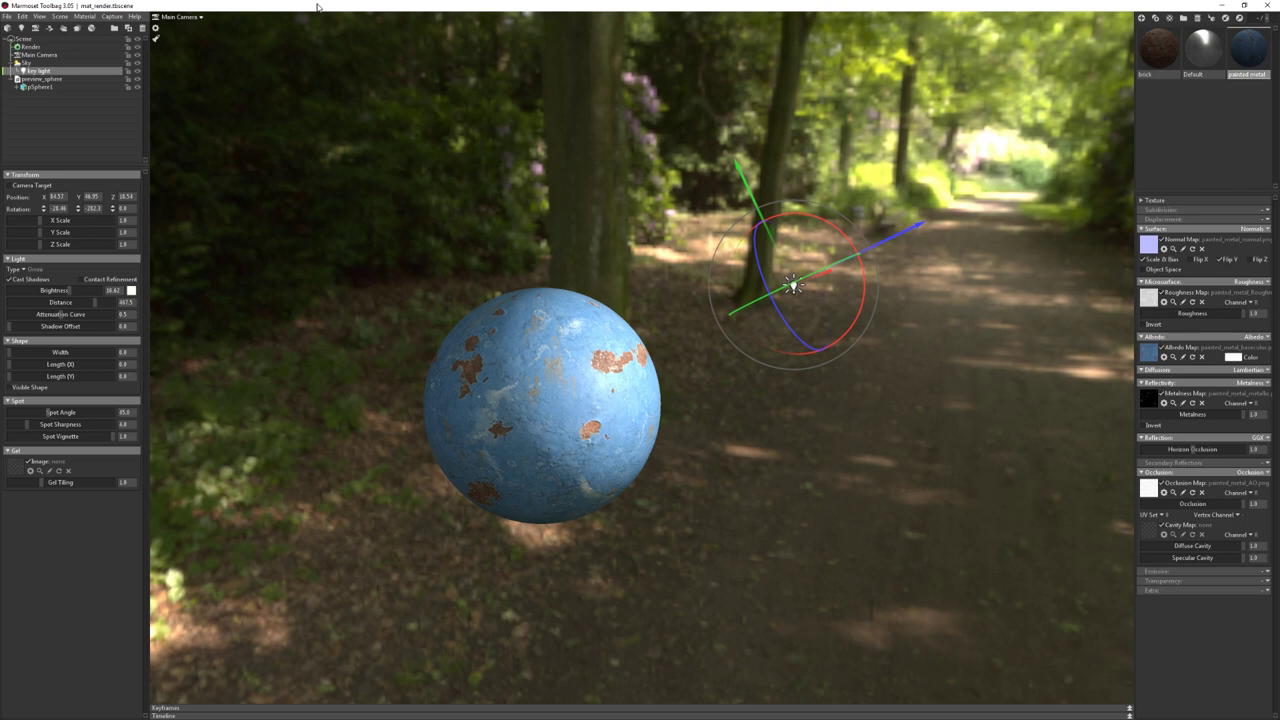
pyautogui.moveTo(394, 397); pyautogui.dragTo(371, 423, button='middle')
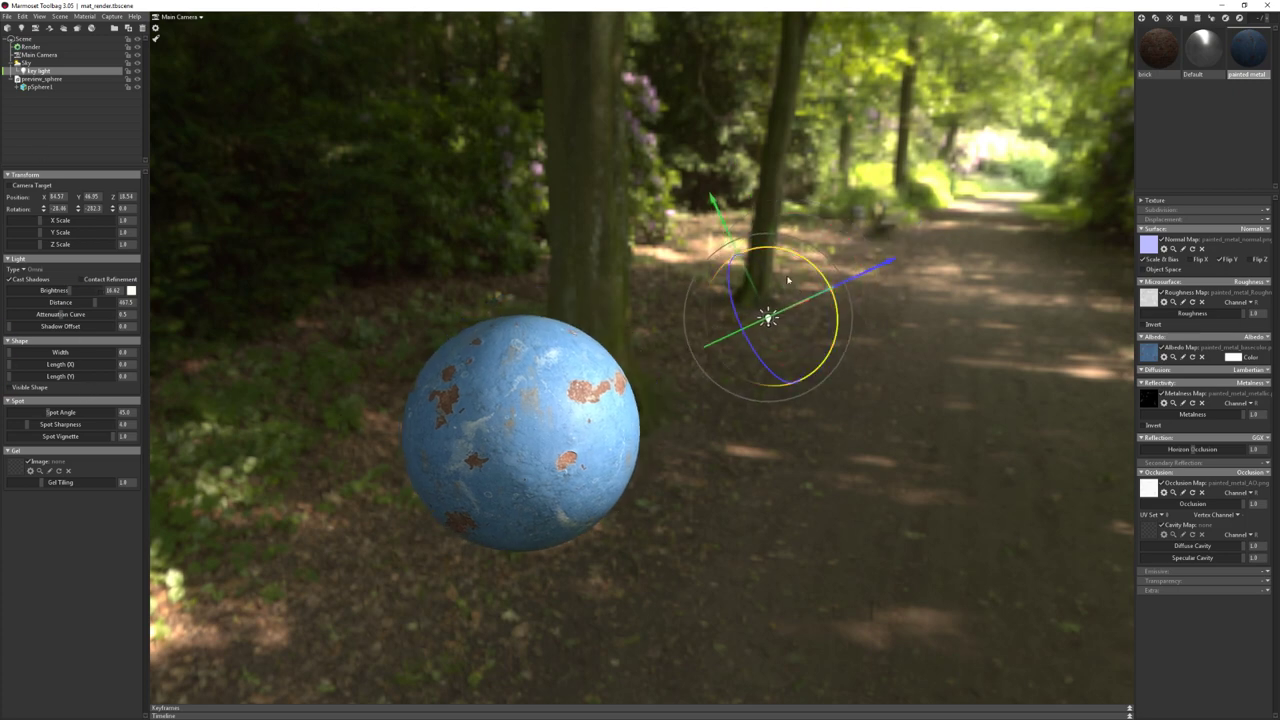
pyautogui.moveTo(877, 273); pyautogui.dragTo(1000, 212)
pyautogui.moveTo(740, 350)
pyautogui.mouseDown()
pyautogui.moveTo(551, 350)
pyautogui.moveTo(603, 265)
pyautogui.moveTo(493, 231)
pyautogui.moveTo(472, 187)
pyautogui.moveTo(512, 195)
pyautogui.mouseUp()
pyautogui.hotkey('alt', 'Tab')
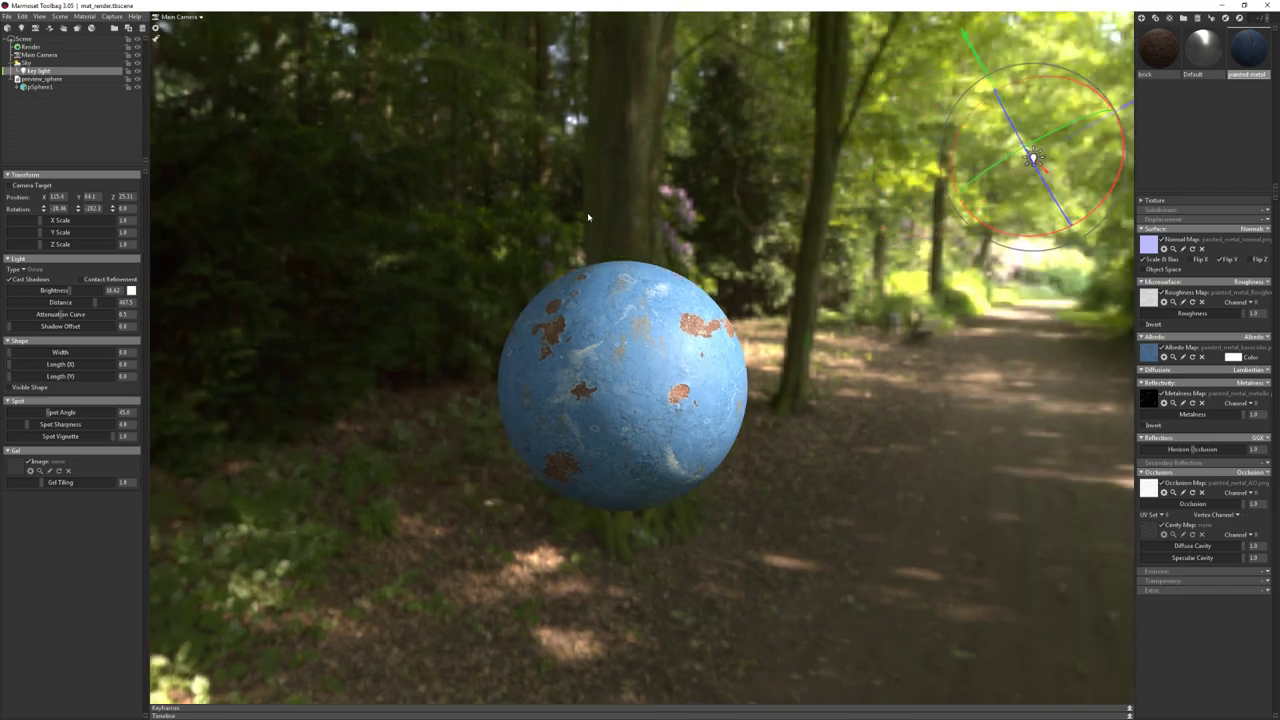
pyautogui.moveTo(512, 195)
pyautogui.mouseDown()
pyautogui.moveTo(660, 232)
pyautogui.moveTo(625, 254)
pyautogui.moveTo(680, 225)
pyautogui.moveTo(670, 239)
pyautogui.moveTo(560, 255)
pyautogui.moveTo(376, 268)
pyautogui.moveTo(645, 257)
pyautogui.moveTo(468, 266)
pyautogui.mouseUp()
pyautogui.scroll(3, 646, 243)
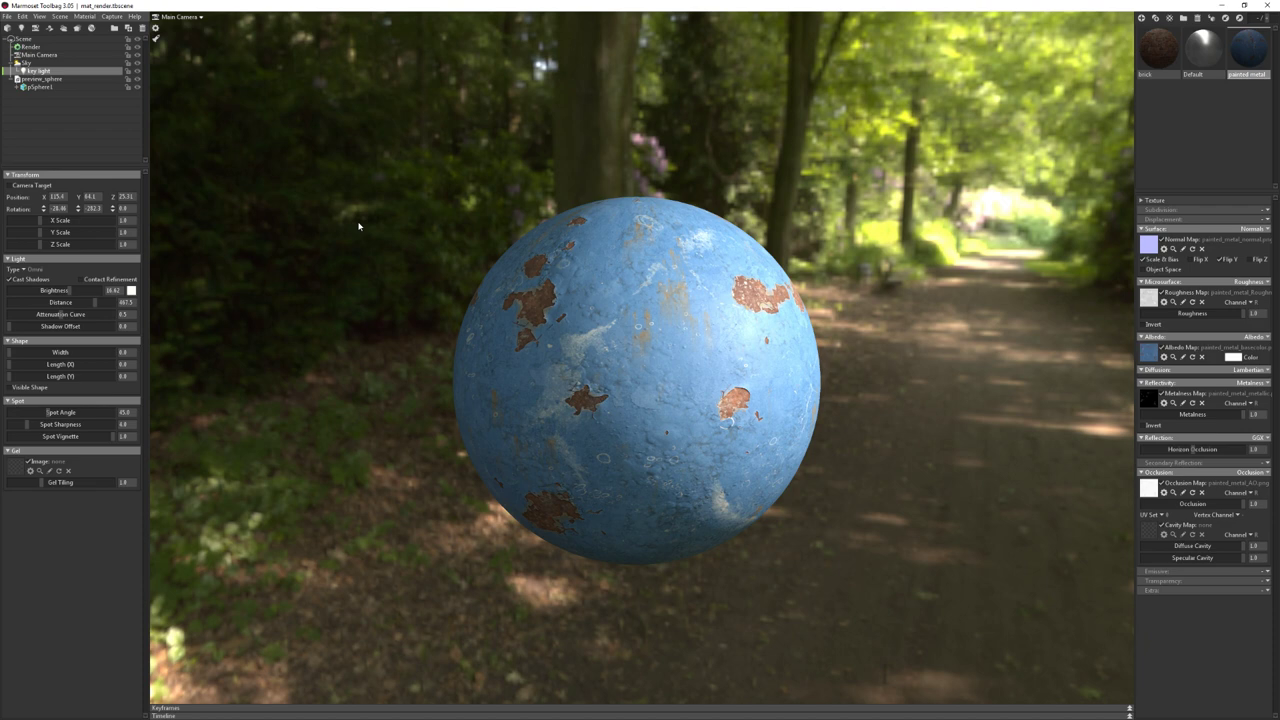
pyautogui.click(21, 117)
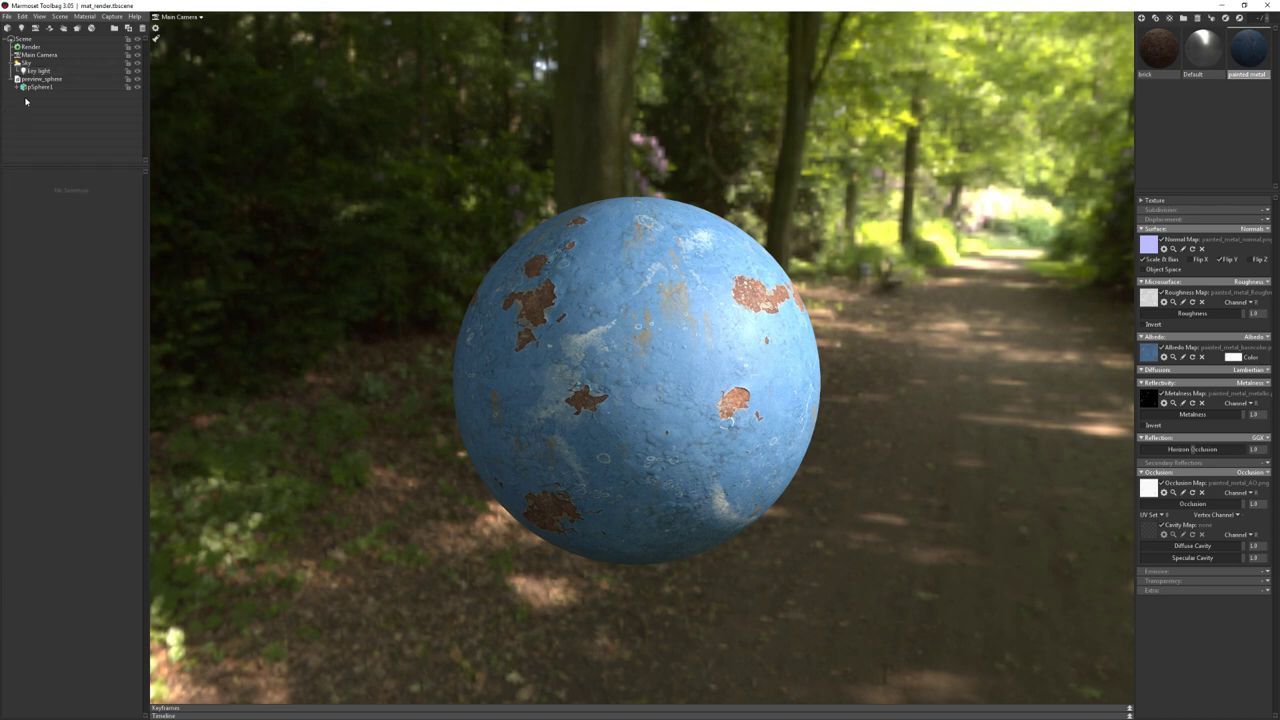
# Add a new camera and rename it 'Render Camera'
pyautogui.click(35, 28)
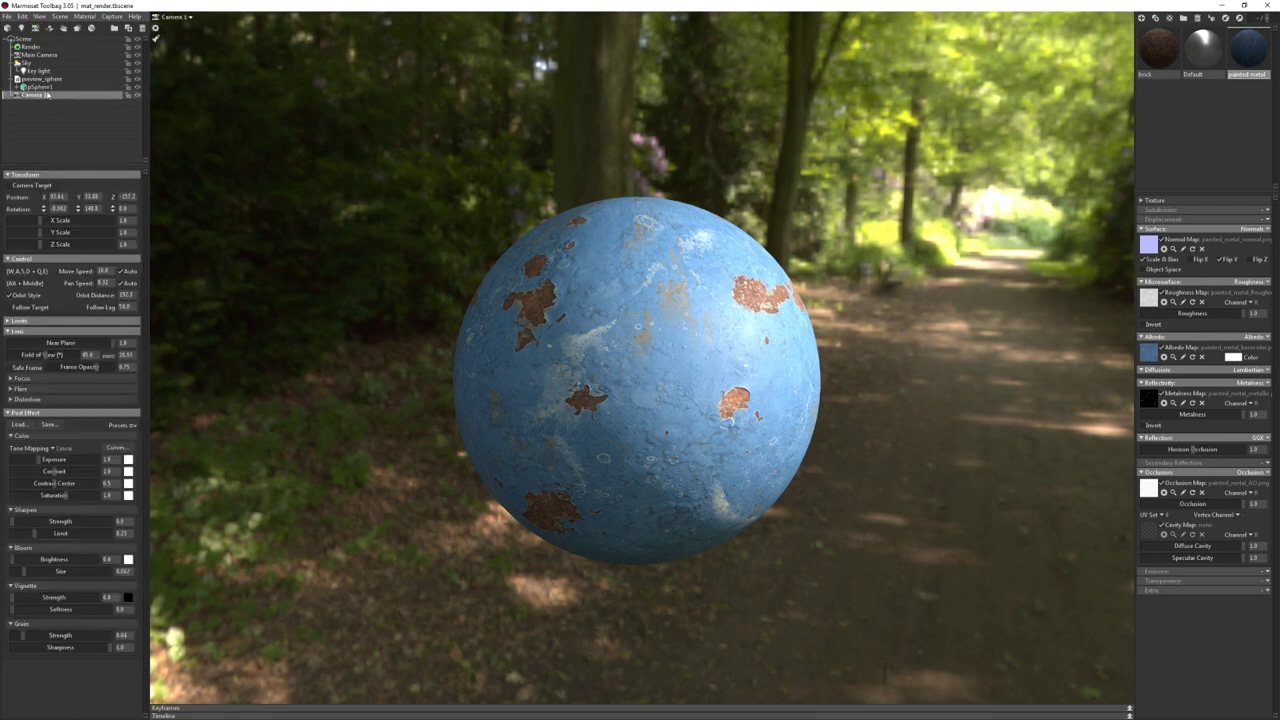
pyautogui.doubleClick(43, 95)
pyautogui.write('ren')
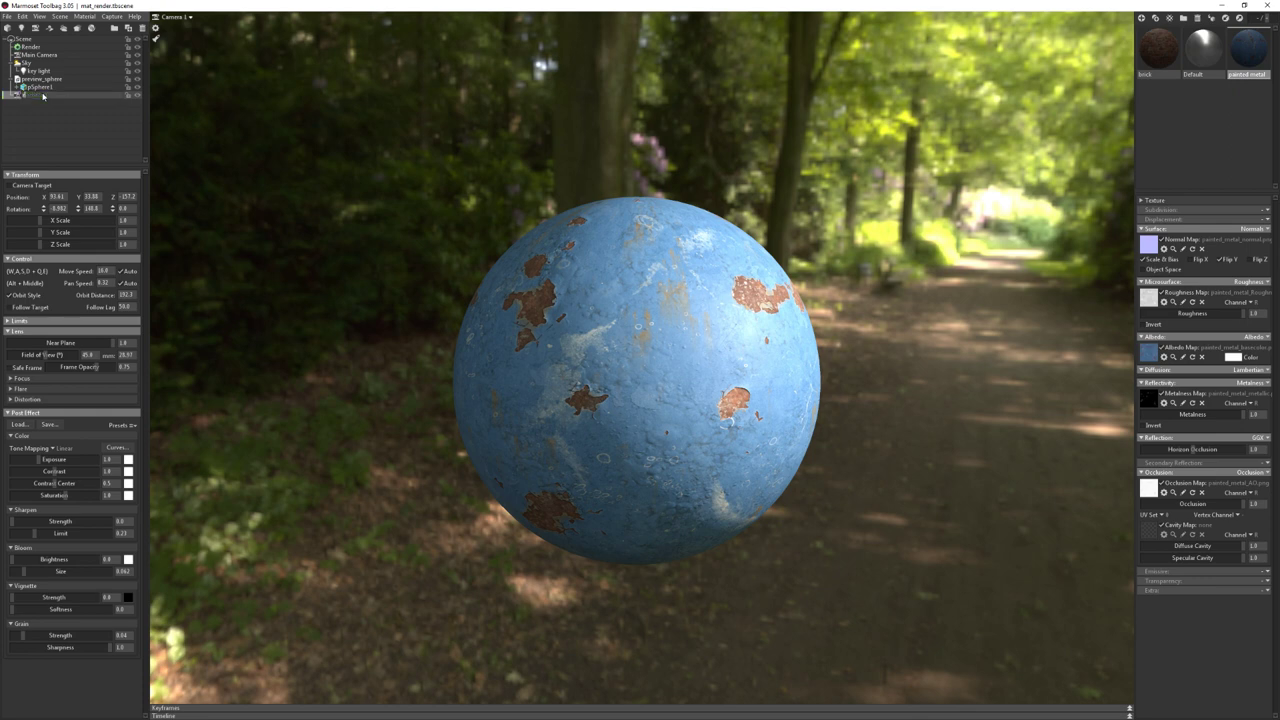
pyautogui.write('der')
pyautogui.press('BackSpace')
pyautogui.press('BackSpace')
pyautogui.press('BackSpace')
pyautogui.press('BackSpace')
pyautogui.press('BackSpace')
pyautogui.press('Return')
# Switch the viewport to Render Camera and orbit it around the sphere
pyautogui.moveTo(555, 290)
pyautogui.mouseDown()
pyautogui.moveTo(561, 278)
pyautogui.moveTo(593, 291)
pyautogui.mouseUp()
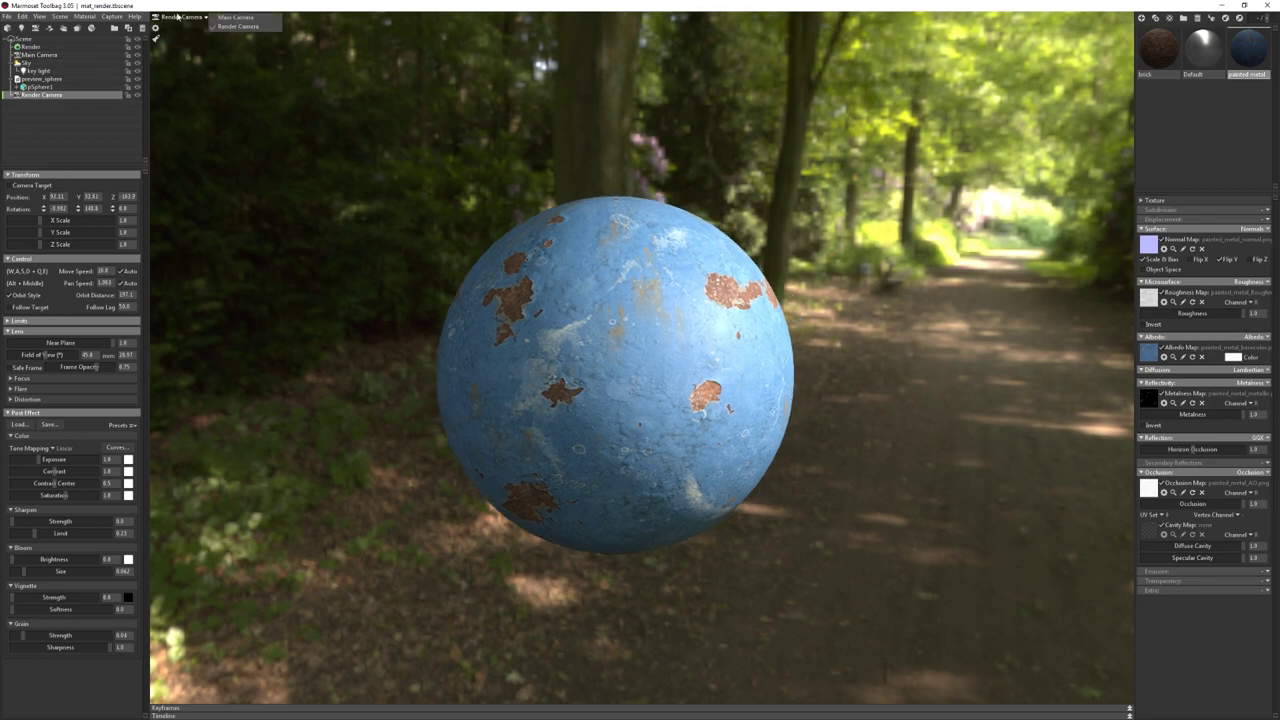
pyautogui.click(235, 20)
pyautogui.click(240, 22)
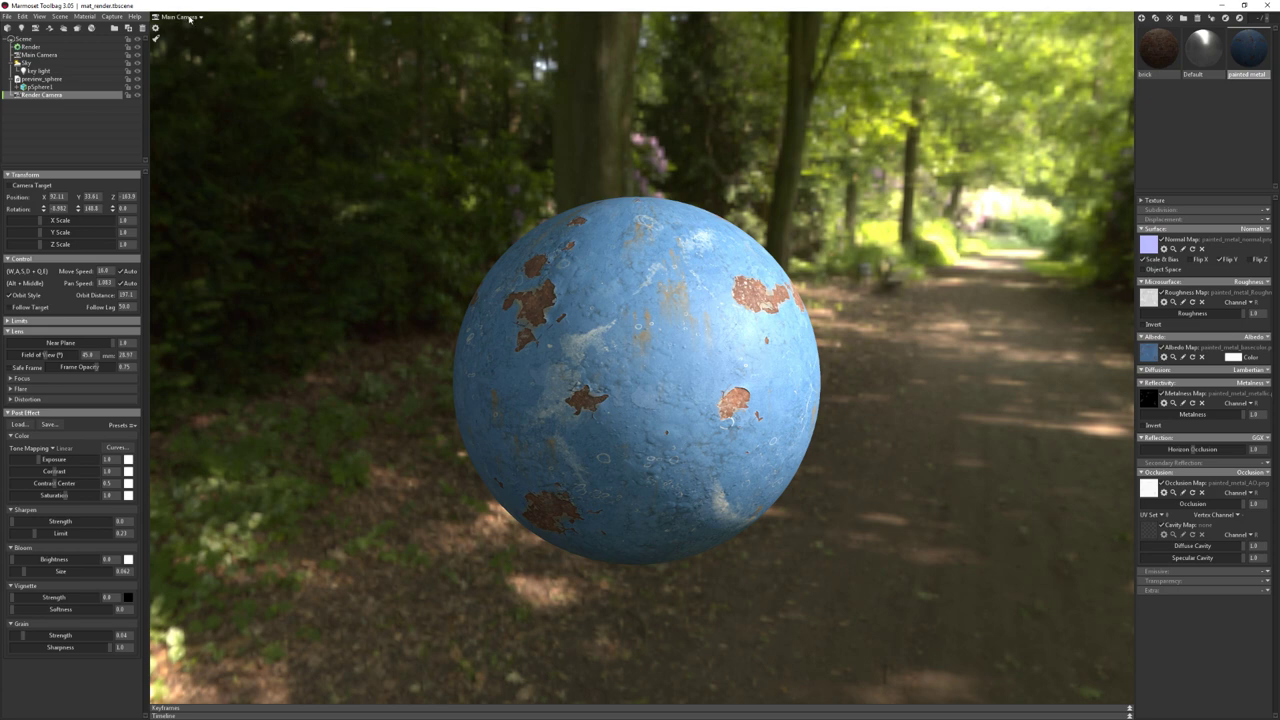
pyautogui.click(195, 17)
pyautogui.click(220, 26)
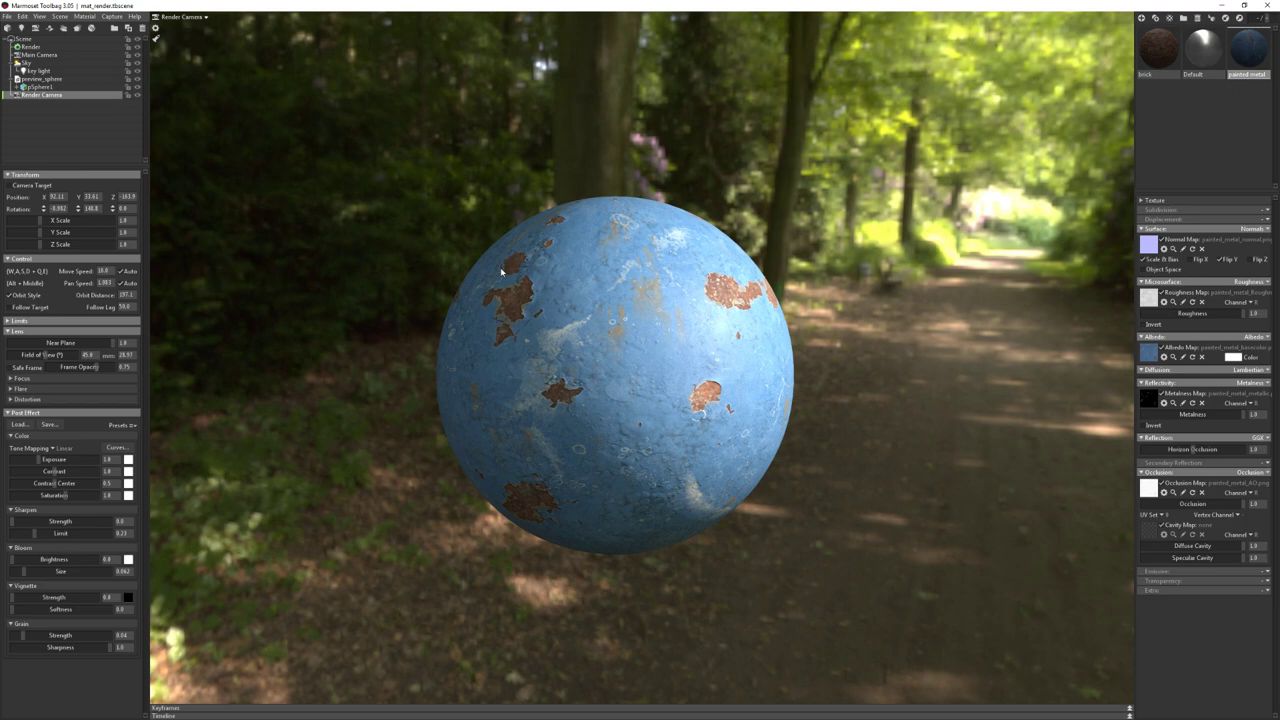
pyautogui.moveTo(500, 267); pyautogui.dragTo(657, 318)
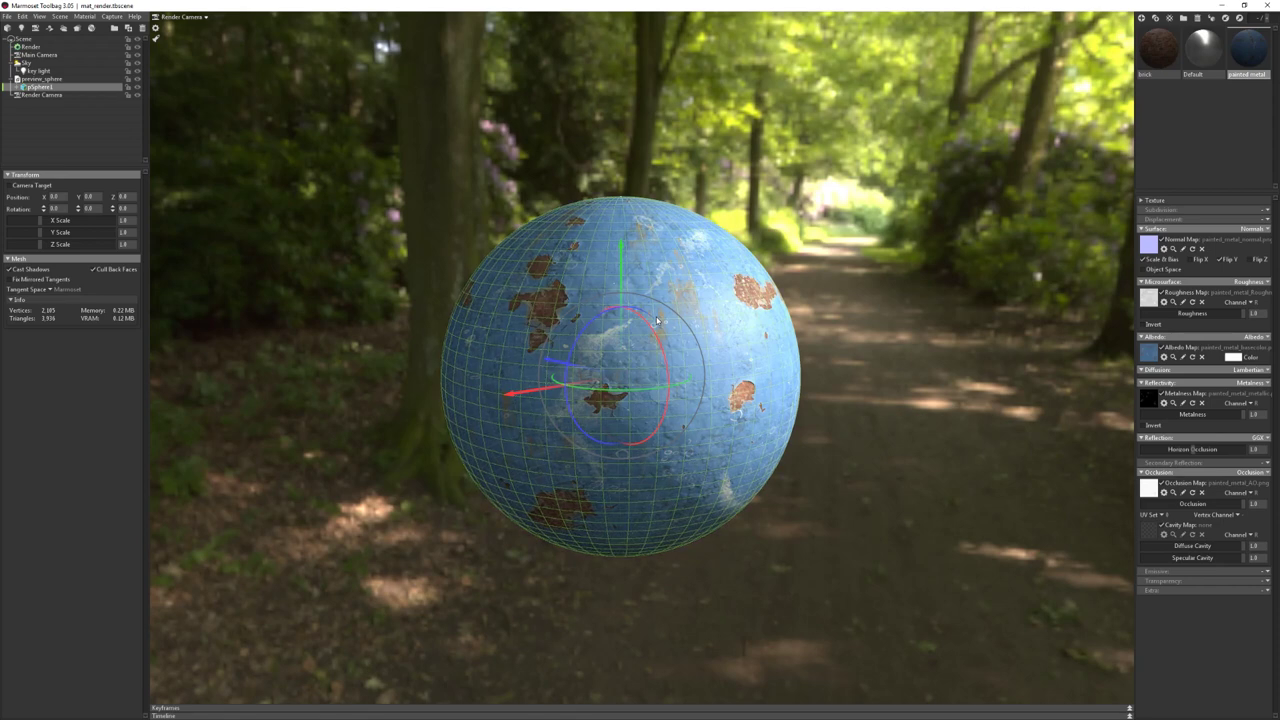
# Make pSphere1 the Camera Target and bring the view in closer around it
pyautogui.click(821, 297)
pyautogui.scroll(-1, 805, 293)
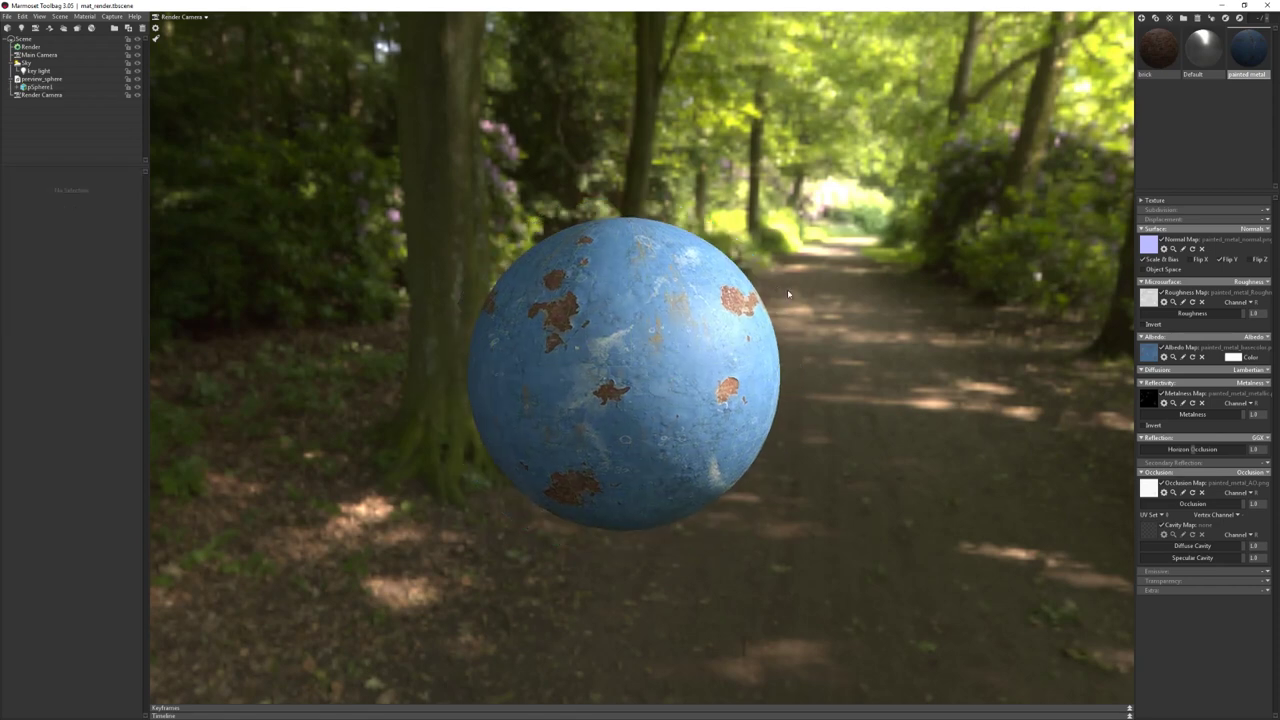
pyautogui.click(760, 300)
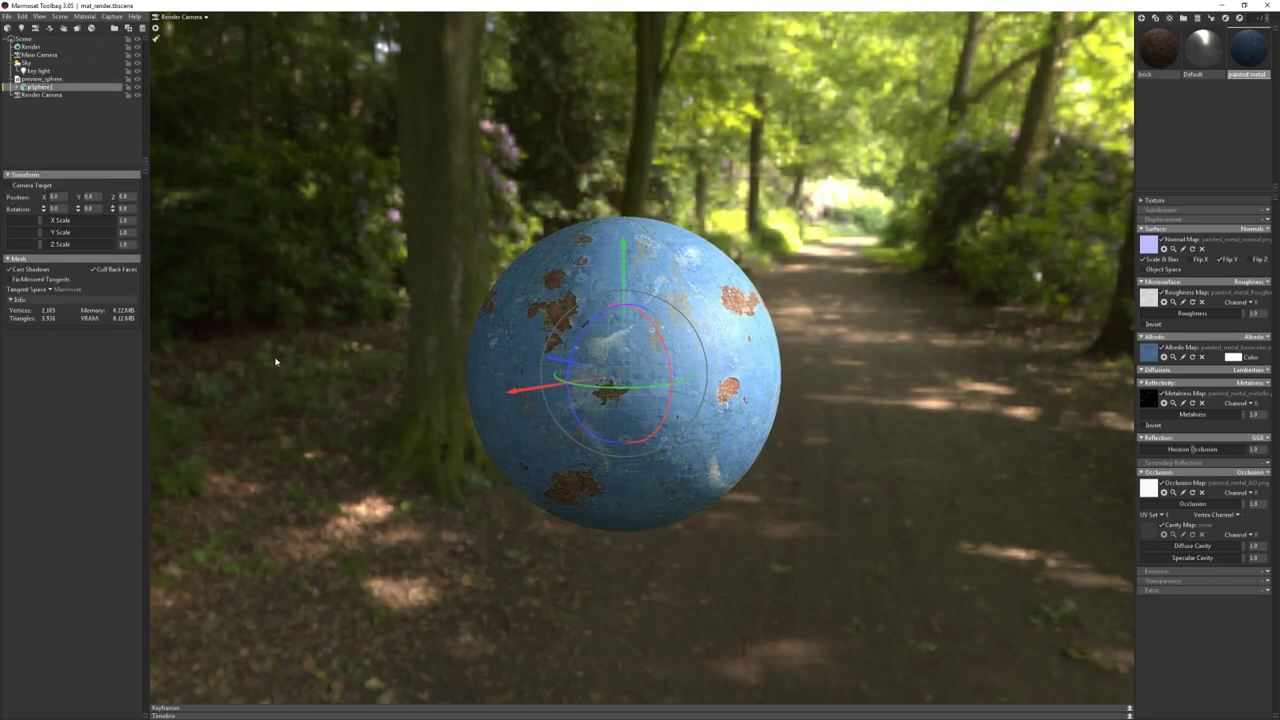
pyautogui.click(34, 187)
pyautogui.moveTo(406, 300); pyautogui.dragTo(405, 292, button='middle')
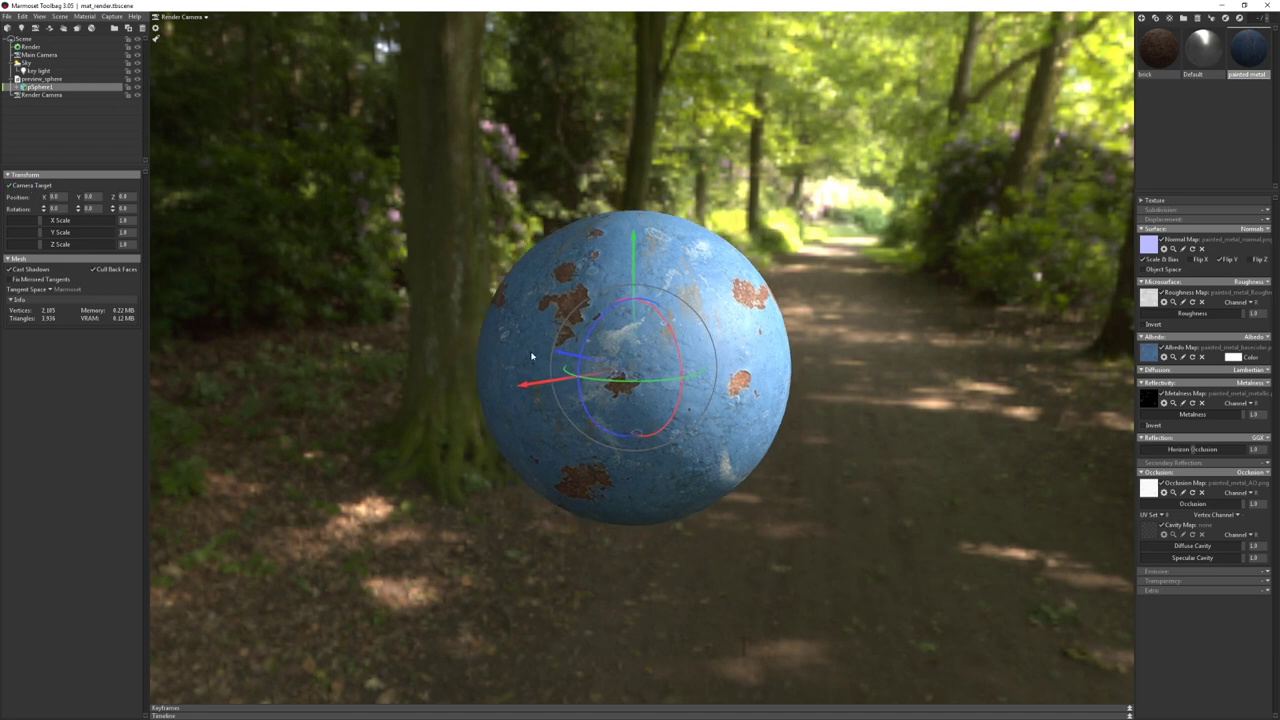
pyautogui.moveTo(529, 357)
pyautogui.mouseDown(button='middle')
pyautogui.moveTo(6, 197)
pyautogui.moveTo(591, 341)
pyautogui.mouseUp(button='middle')
pyautogui.scroll(3, 591, 341)
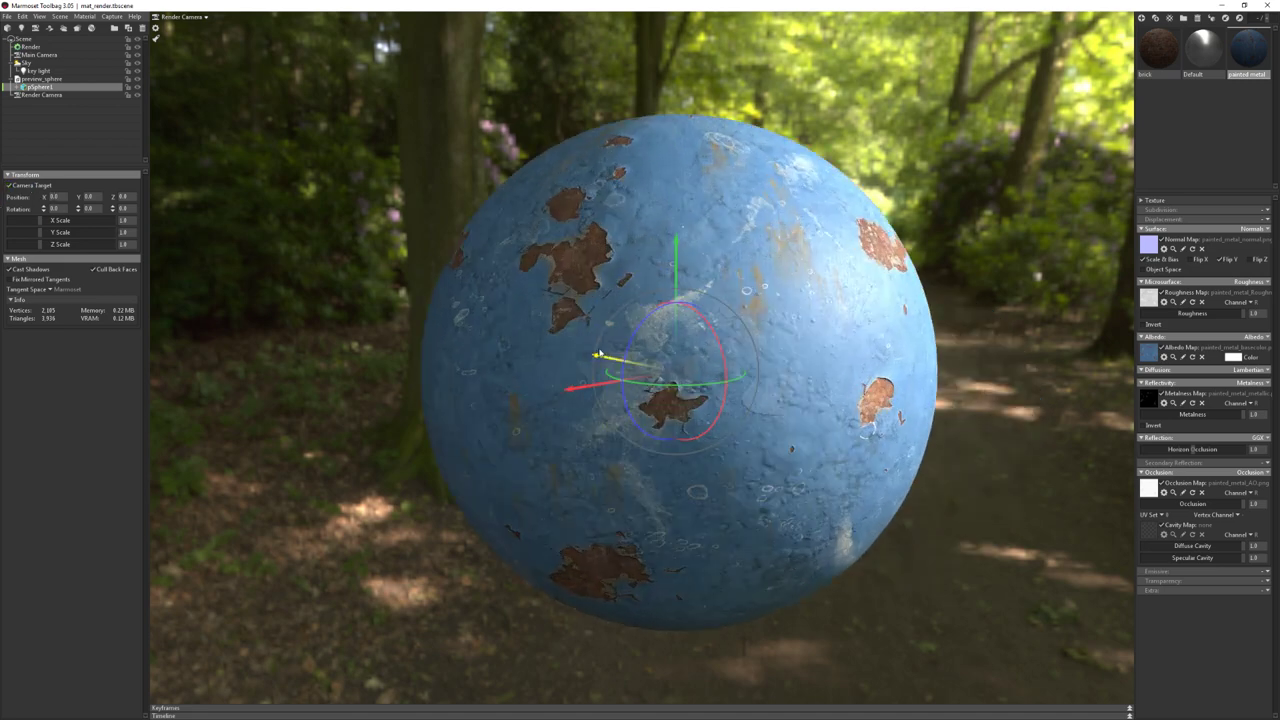
pyautogui.scroll(-3, 591, 341)
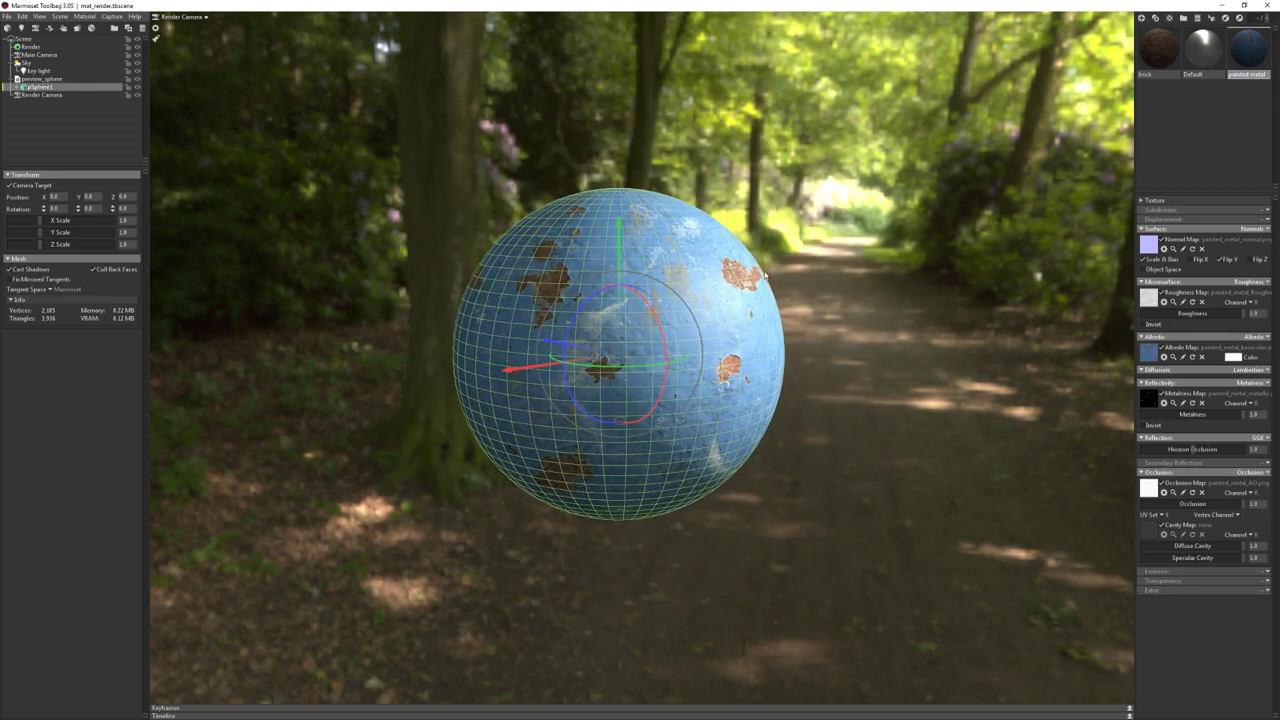
pyautogui.scroll(2, 789, 327)
pyautogui.moveTo(827, 348); pyautogui.dragTo(838, 337)
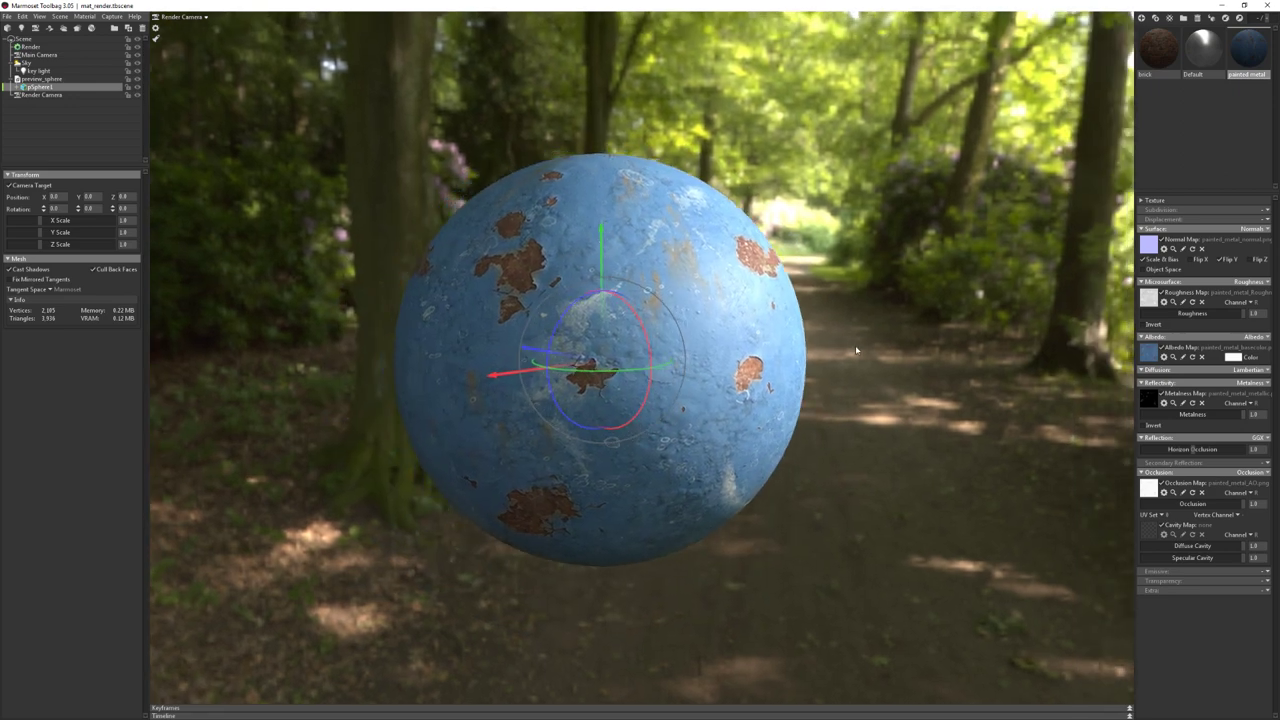
# In Render Camera, enable Safe Frame and zoom in so the sphere sits centred on the forest path
pyautogui.click(42, 94)
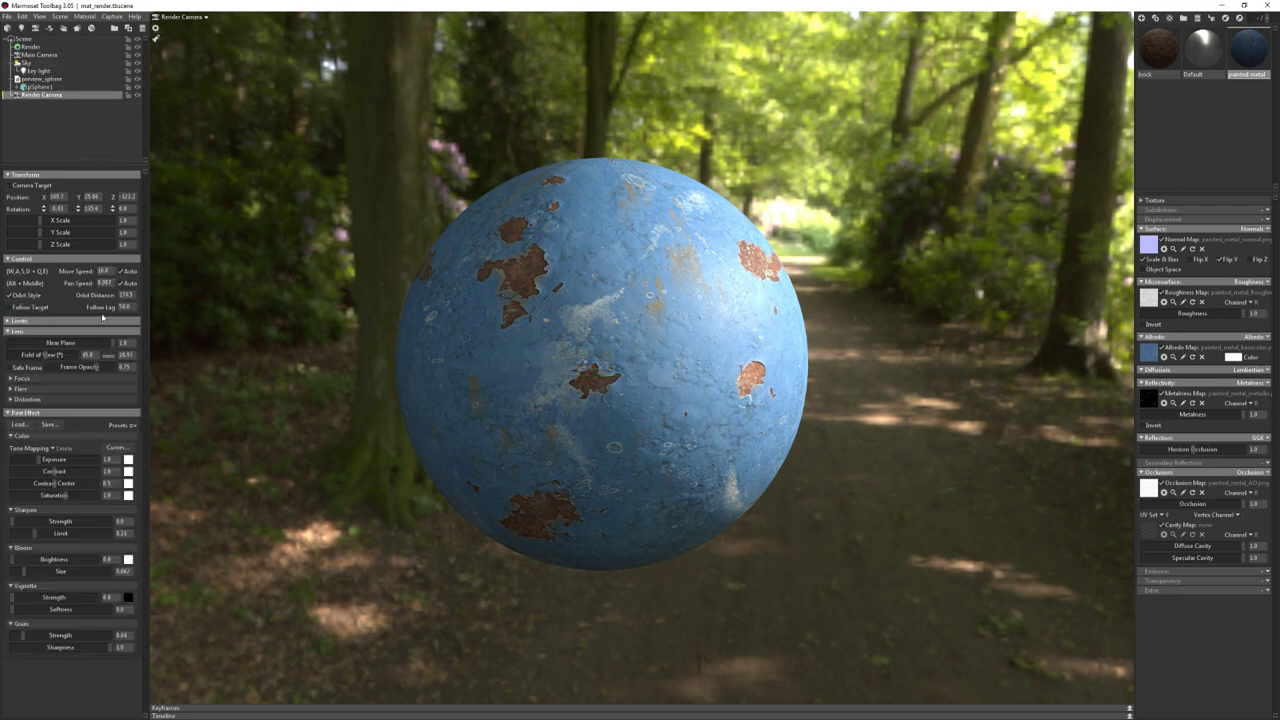
pyautogui.click(9, 368)
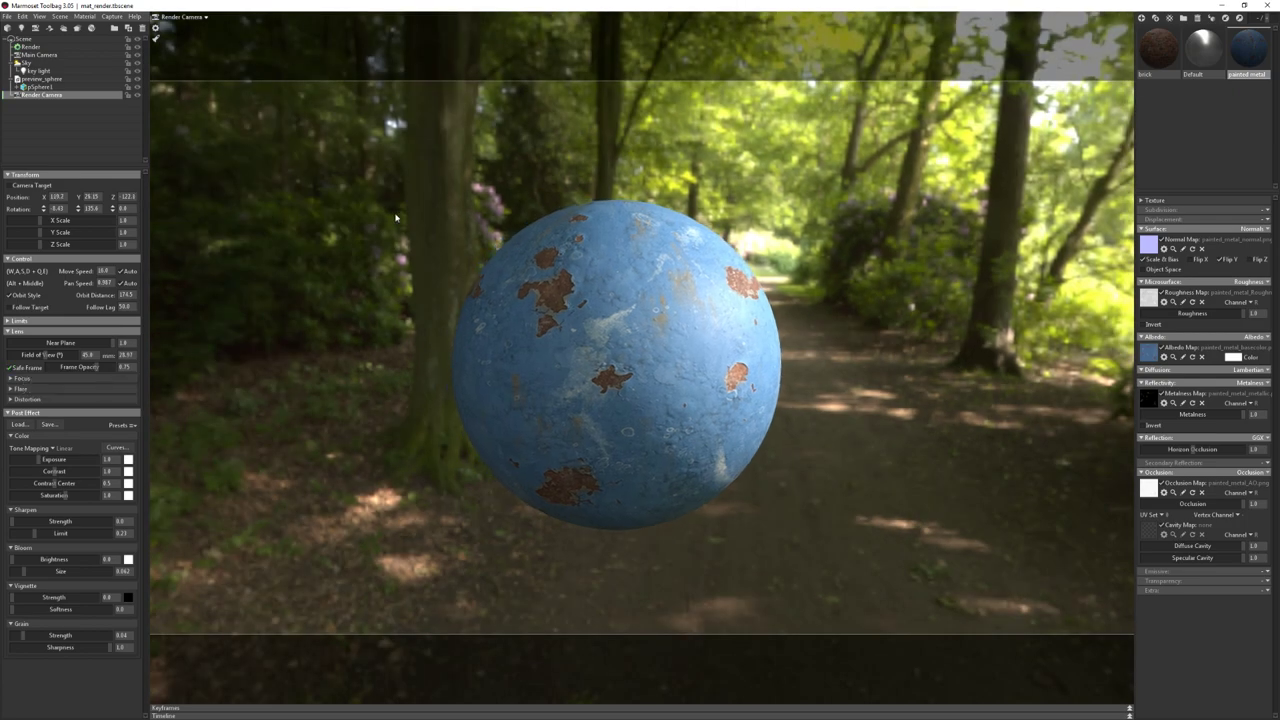
pyautogui.moveTo(396, 217); pyautogui.dragTo(501, 283)
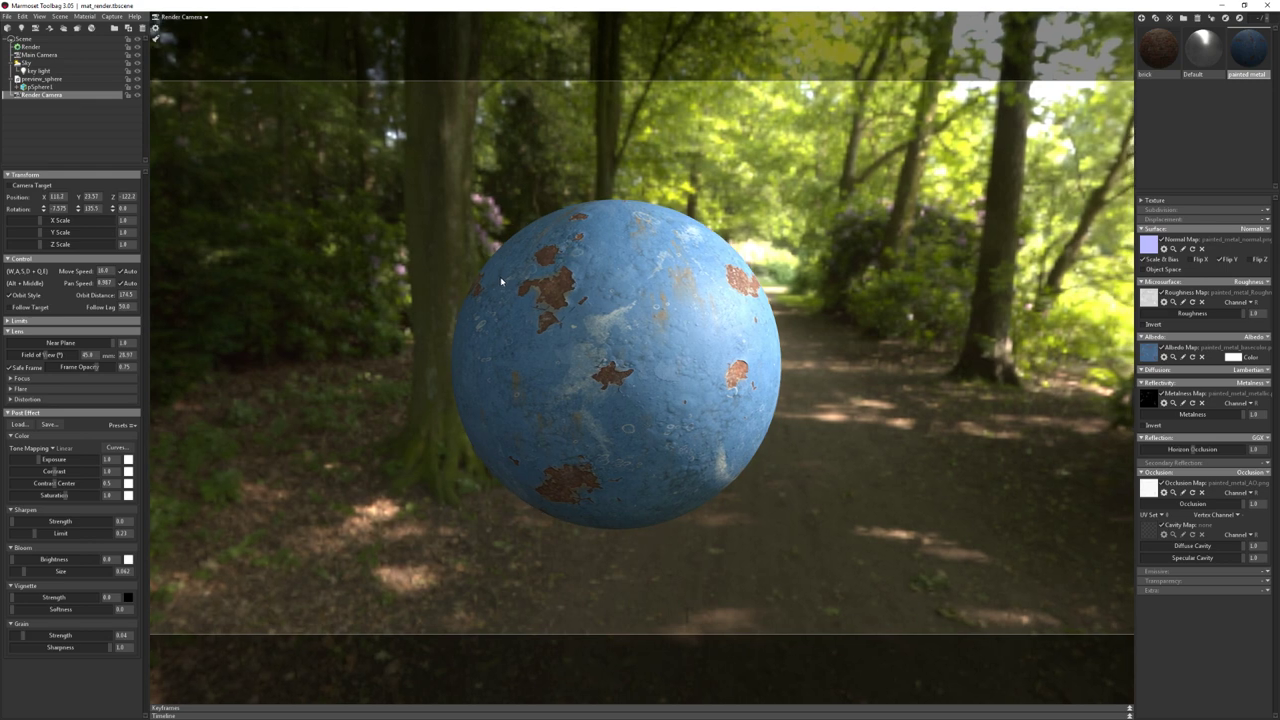
pyautogui.moveTo(501, 283); pyautogui.dragTo(566, 292)
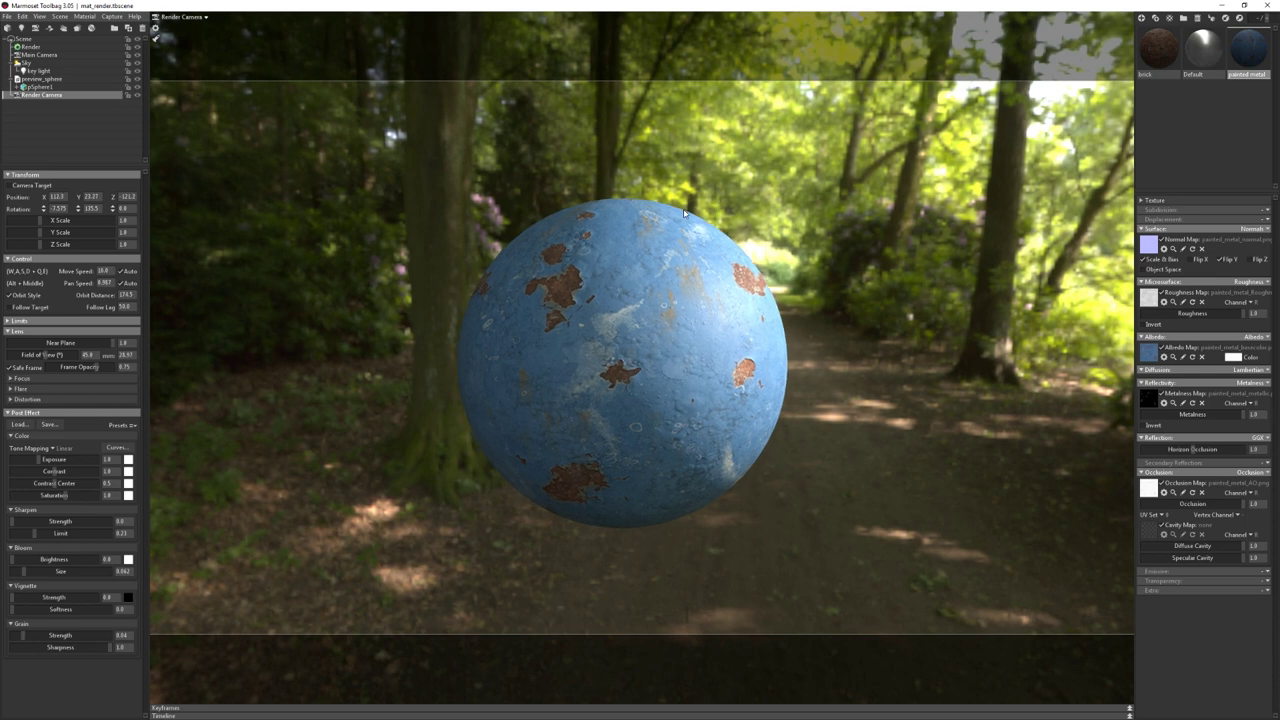
pyautogui.scroll(1, 660, 461)
pyautogui.scroll(1, 622, 224)
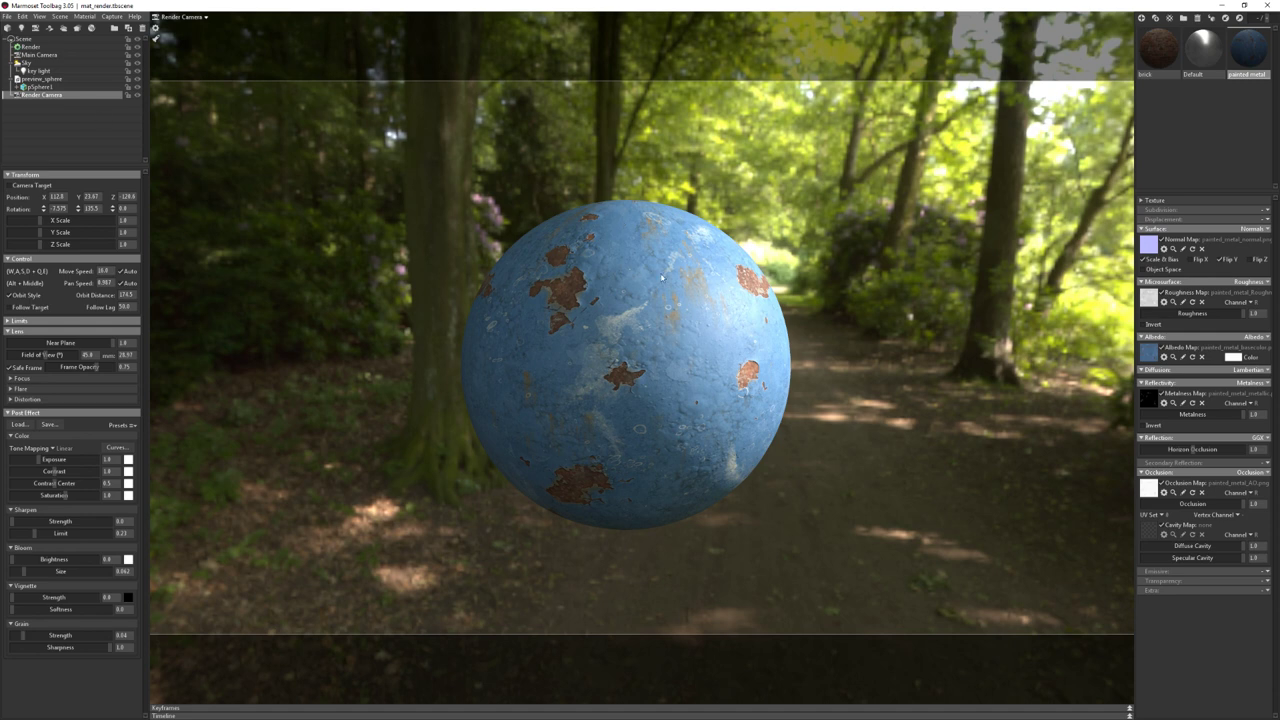
pyautogui.scroll(2, 640, 275)
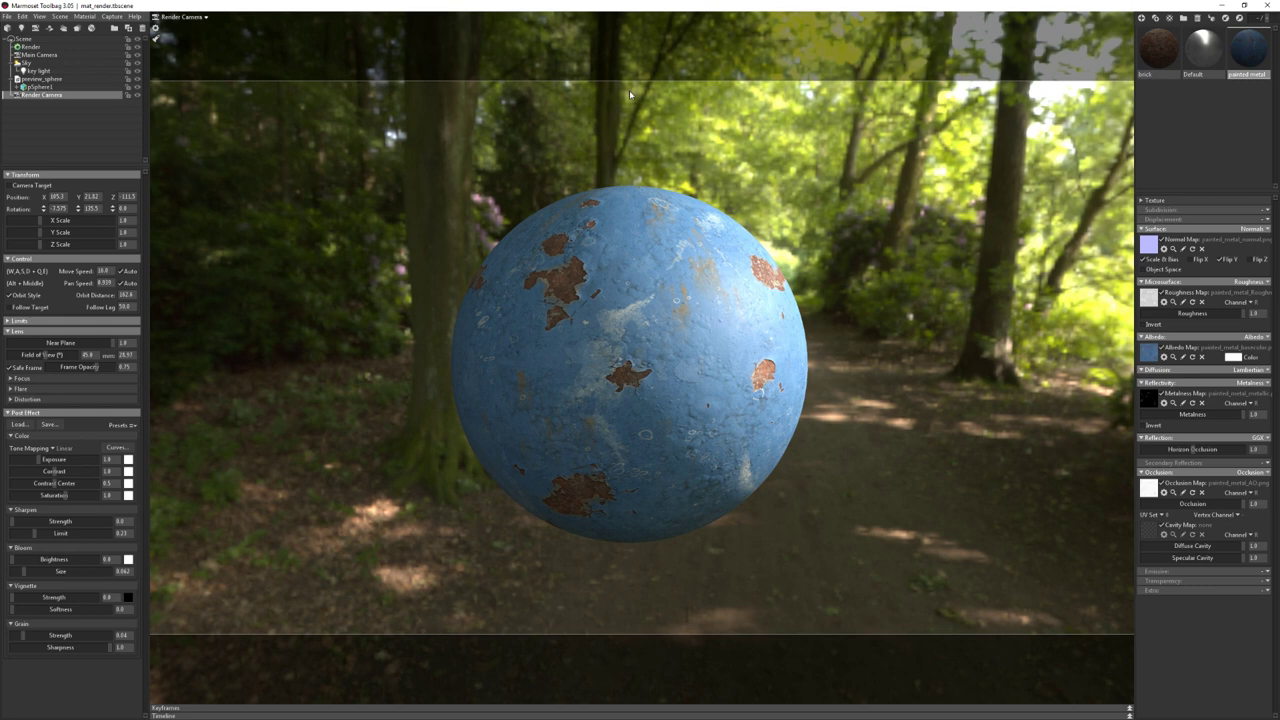
# Zoom and pan the Render Camera until the rusty blue sphere is centred in frame
pyautogui.scroll(4, 898, 315)
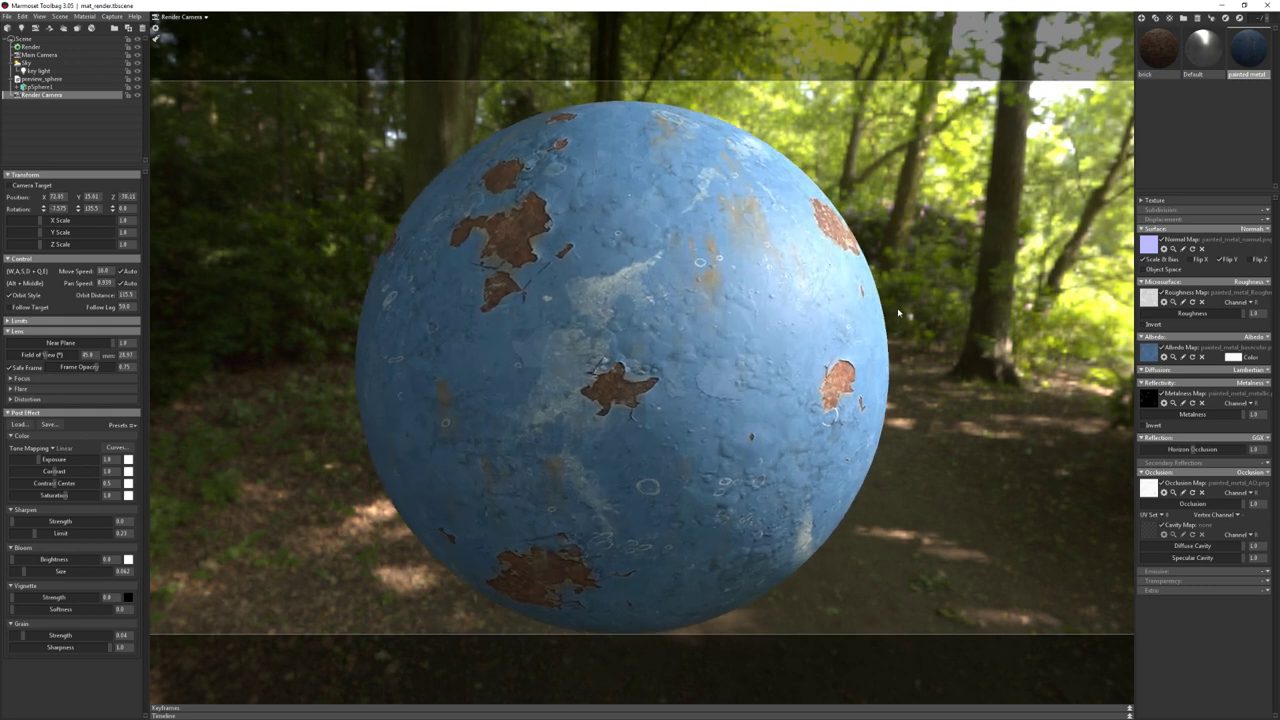
pyautogui.moveTo(898, 313); pyautogui.dragTo(904, 301, button='middle')
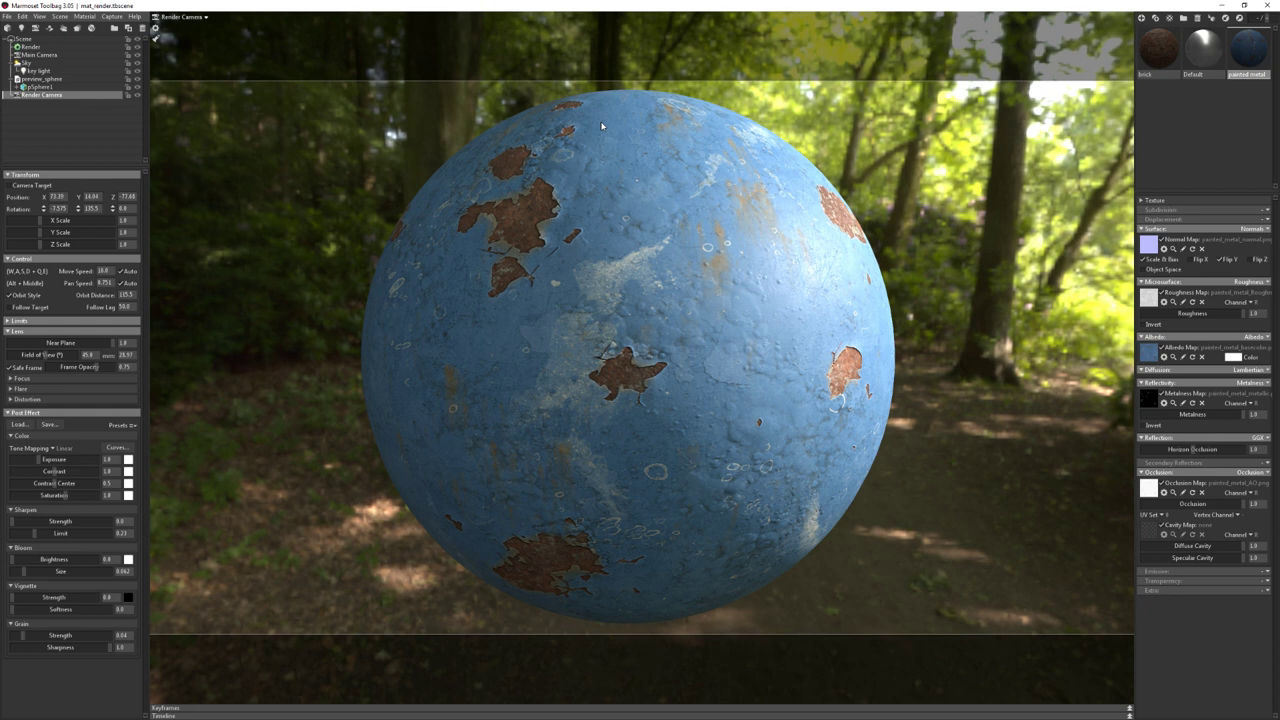
pyautogui.scroll(2, 686, 238)
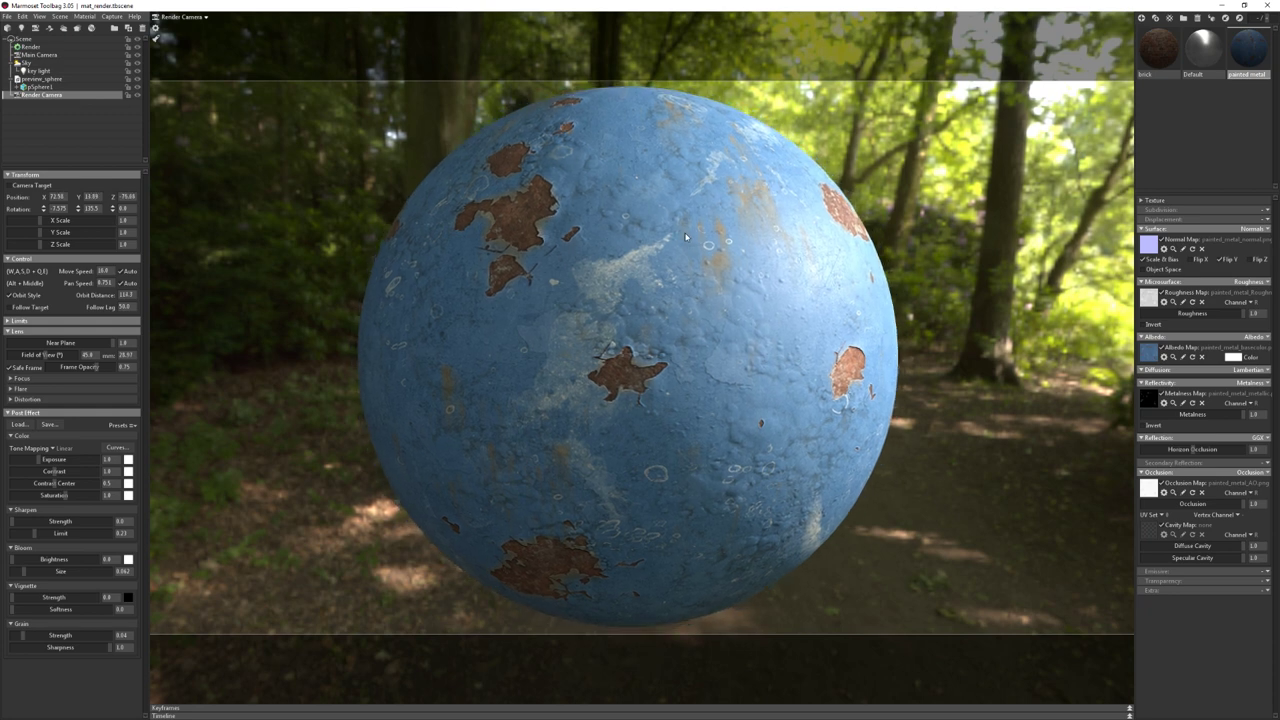
pyautogui.scroll(-3, 686, 238)
pyautogui.scroll(-2, 608, 277)
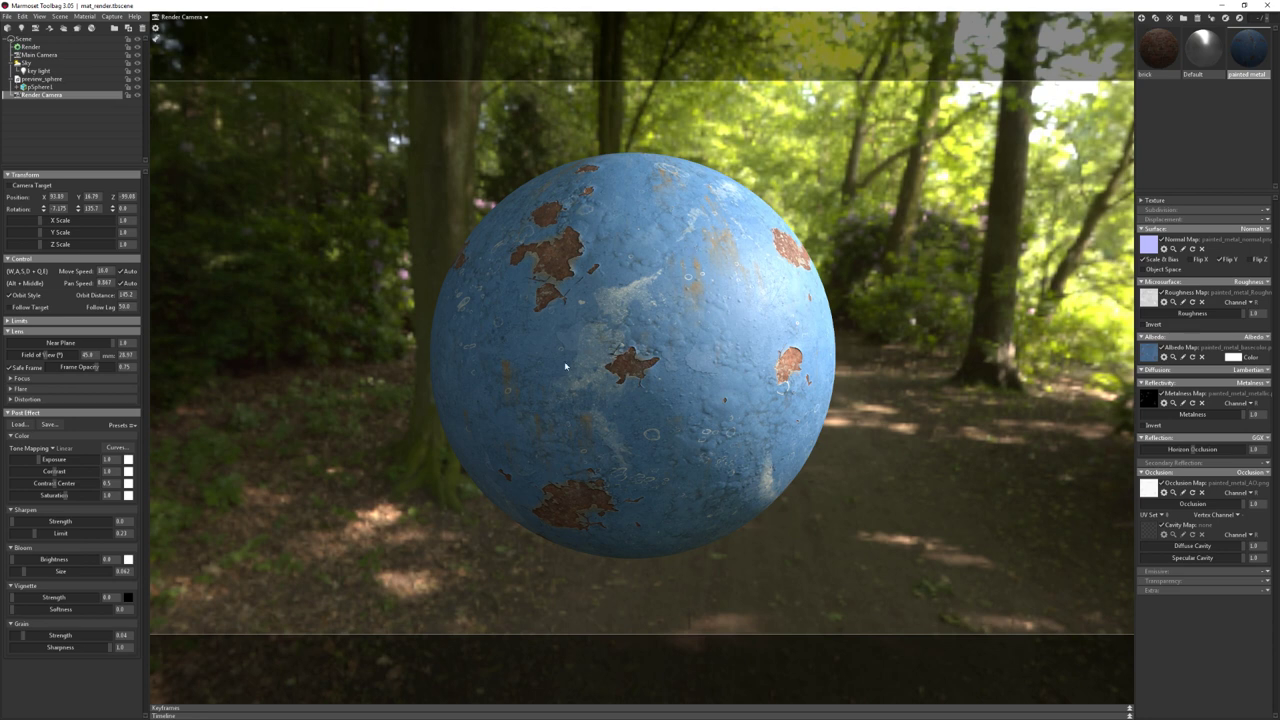
# Select the sphere and lock the Render Camera against further changes
pyautogui.click(756, 301)
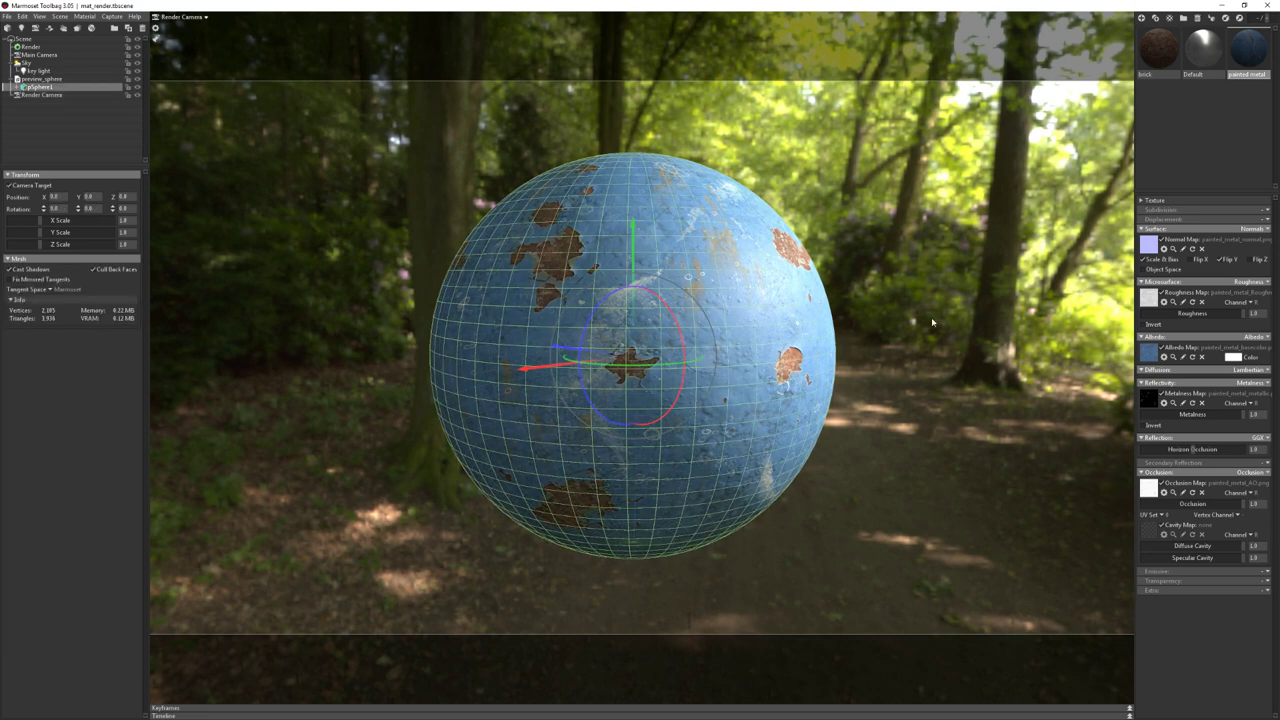
pyautogui.click(965, 362)
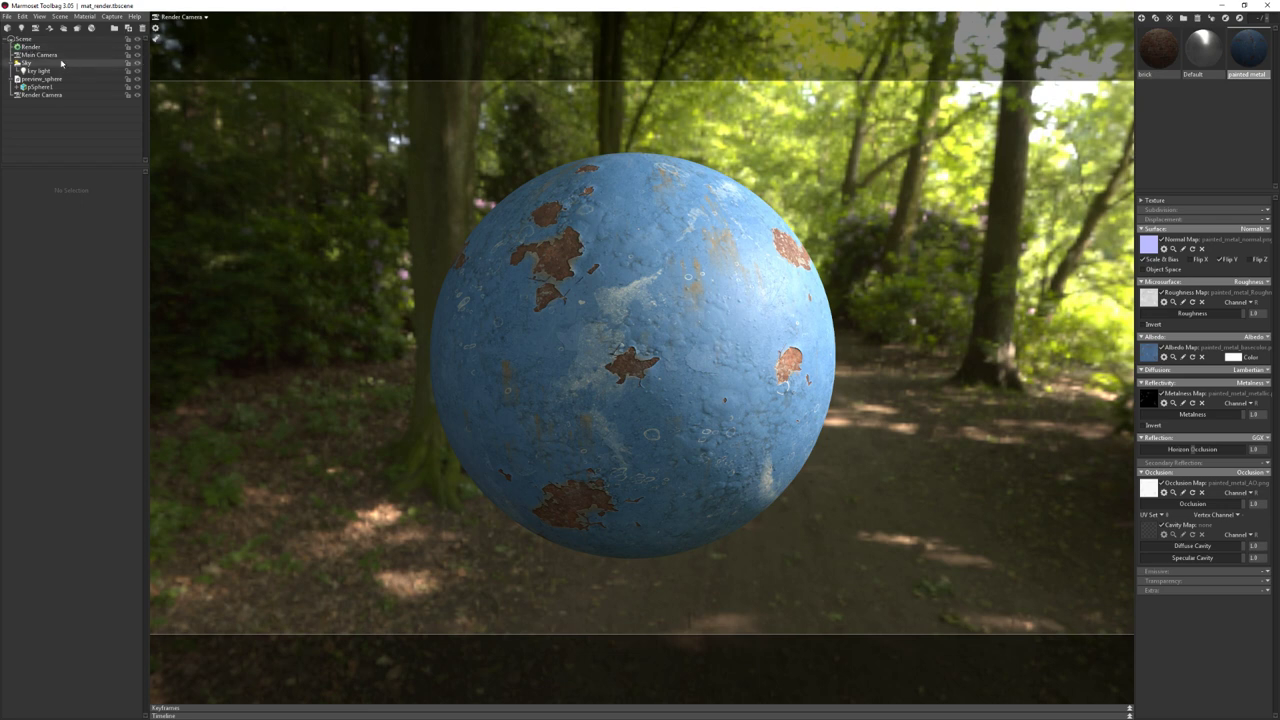
pyautogui.click(127, 95)
# View through the Main Camera and orbit the scene to inspect the key light's placement
pyautogui.click(190, 17)
pyautogui.click(230, 19)
pyautogui.scroll(-5, 294, 229)
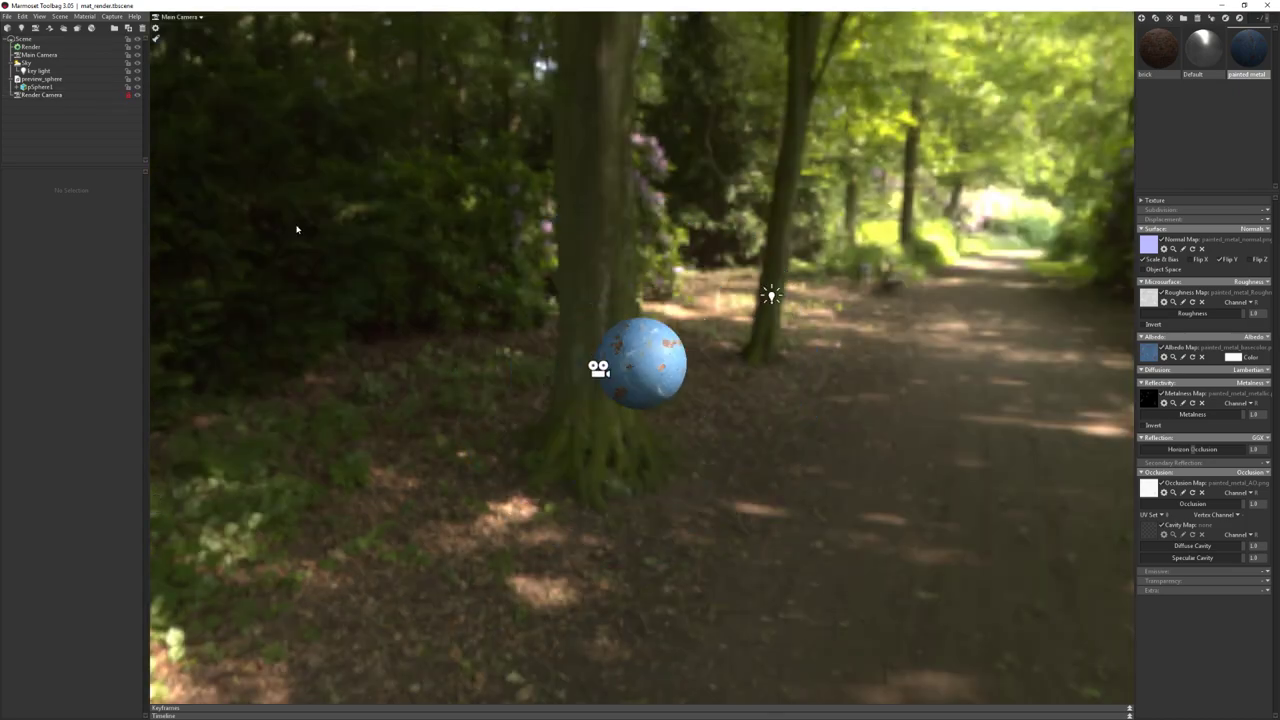
pyautogui.moveTo(581, 317)
pyautogui.mouseDown()
pyautogui.moveTo(506, 354)
pyautogui.moveTo(506, 306)
pyautogui.moveTo(537, 303)
pyautogui.mouseUp()
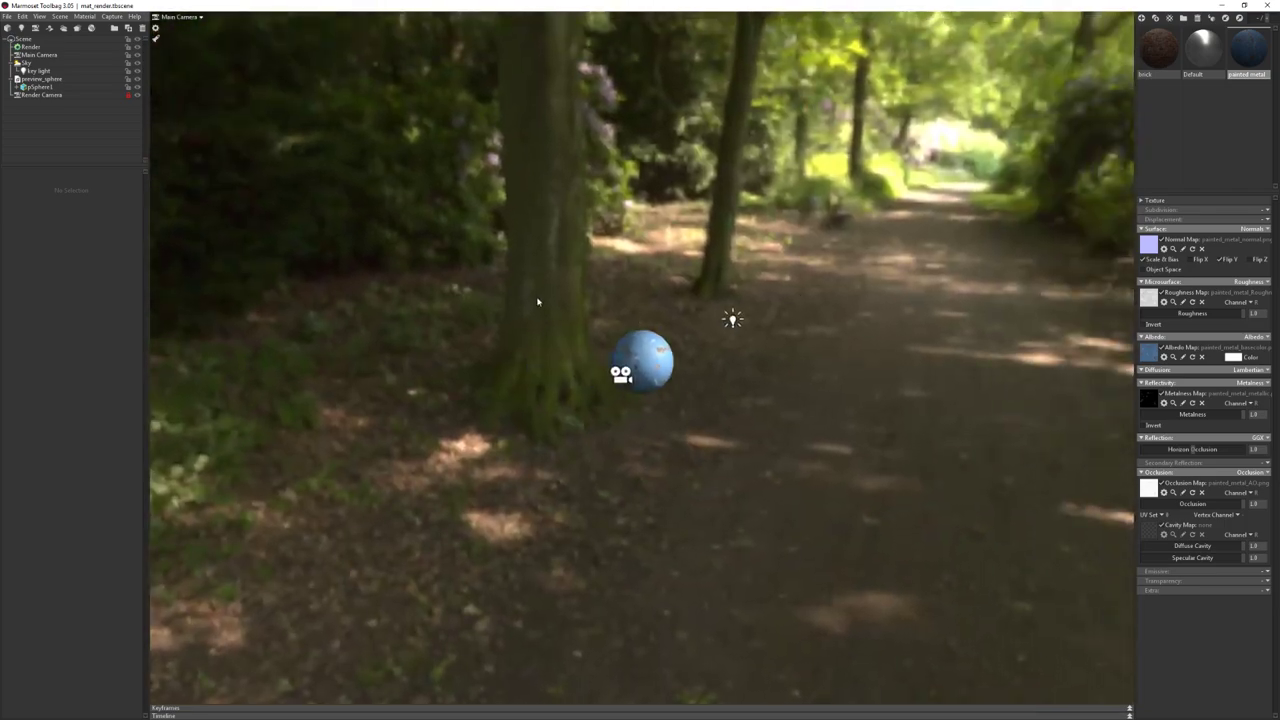
pyautogui.scroll(5, 670, 421)
pyautogui.moveTo(670, 421); pyautogui.dragTo(720, 423)
pyautogui.click(805, 421)
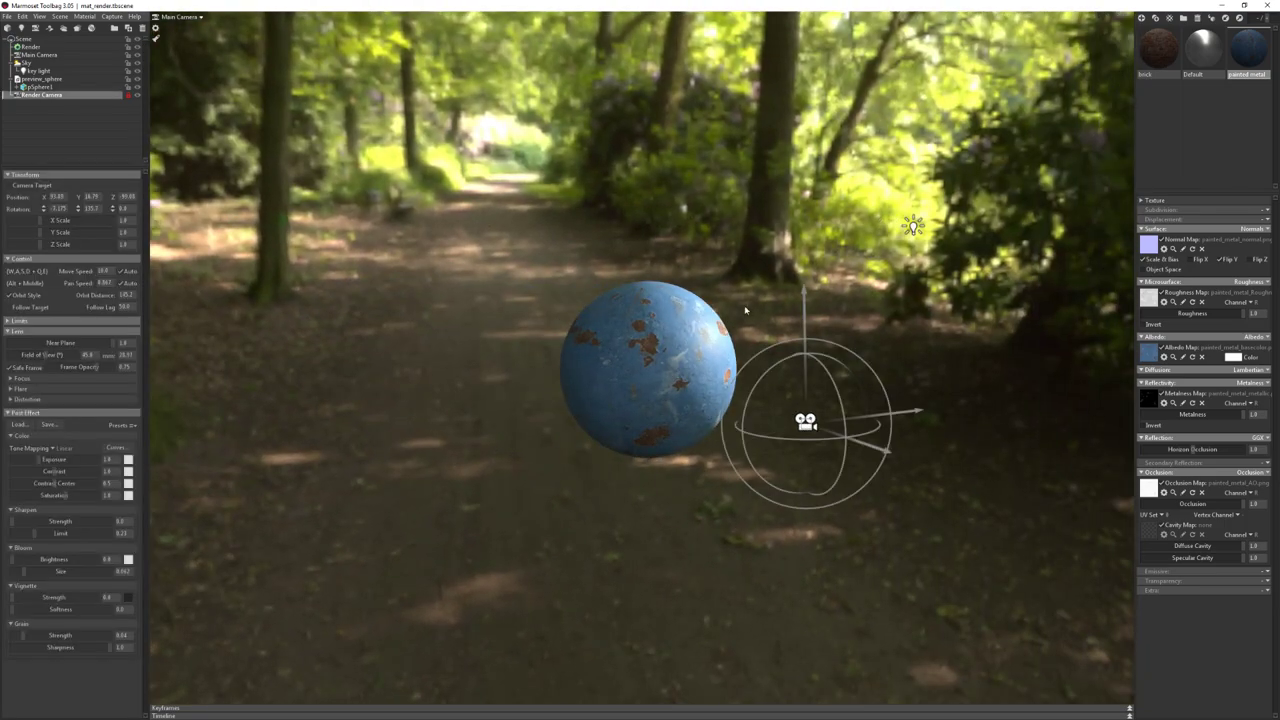
pyautogui.moveTo(784, 393); pyautogui.dragTo(854, 397)
pyautogui.moveTo(666, 358)
pyautogui.mouseDown()
pyautogui.moveTo(595, 367)
pyautogui.moveTo(640, 360)
pyautogui.mouseUp()
pyautogui.click(929, 243)
pyautogui.moveTo(700, 330)
pyautogui.mouseDown()
pyautogui.moveTo(797, 322)
pyautogui.moveTo(545, 250)
pyautogui.mouseUp()
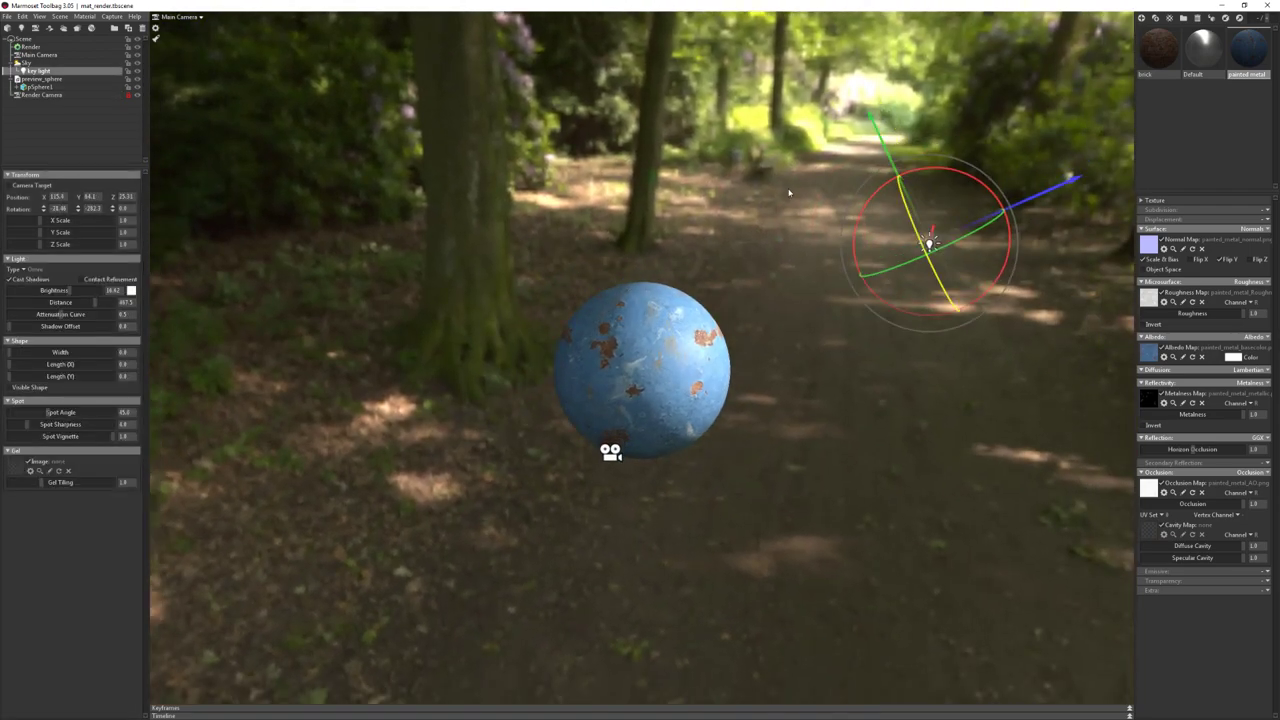
pyautogui.click(437, 157)
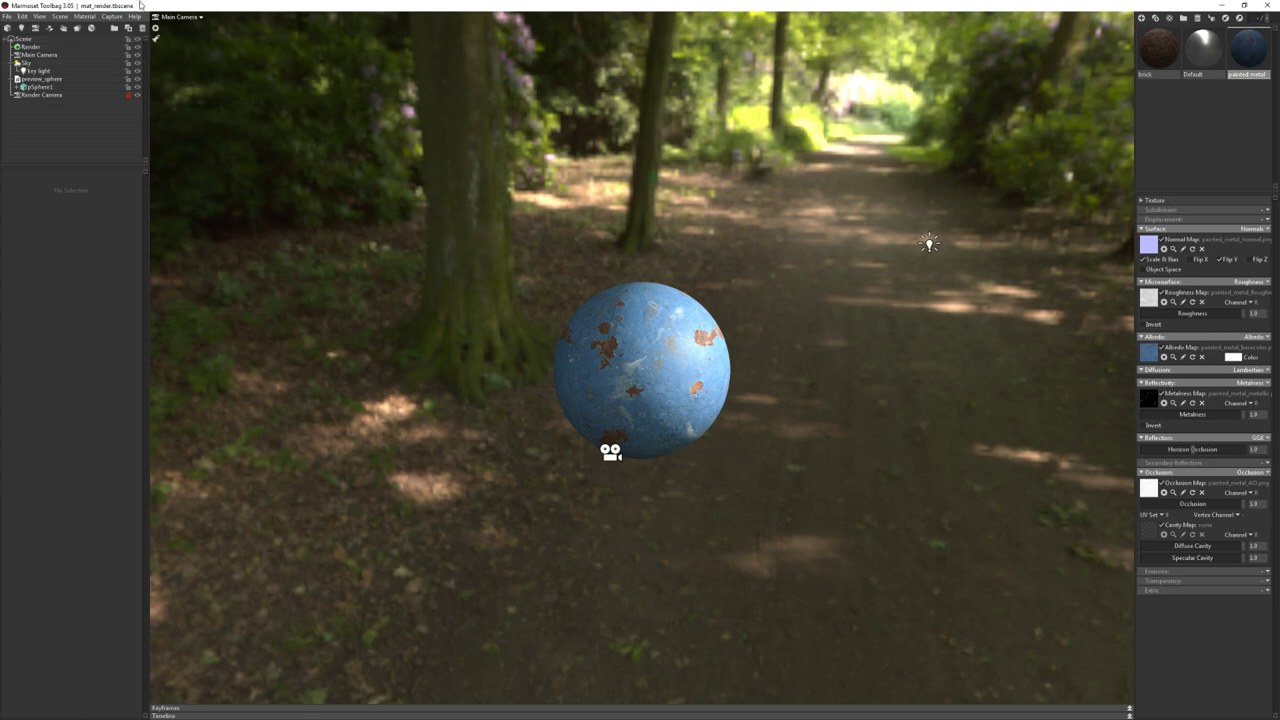
# Recheck the key light from the Main Camera, then return the viewport to the Render Camera
pyautogui.click(200, 17)
pyautogui.click(230, 30)
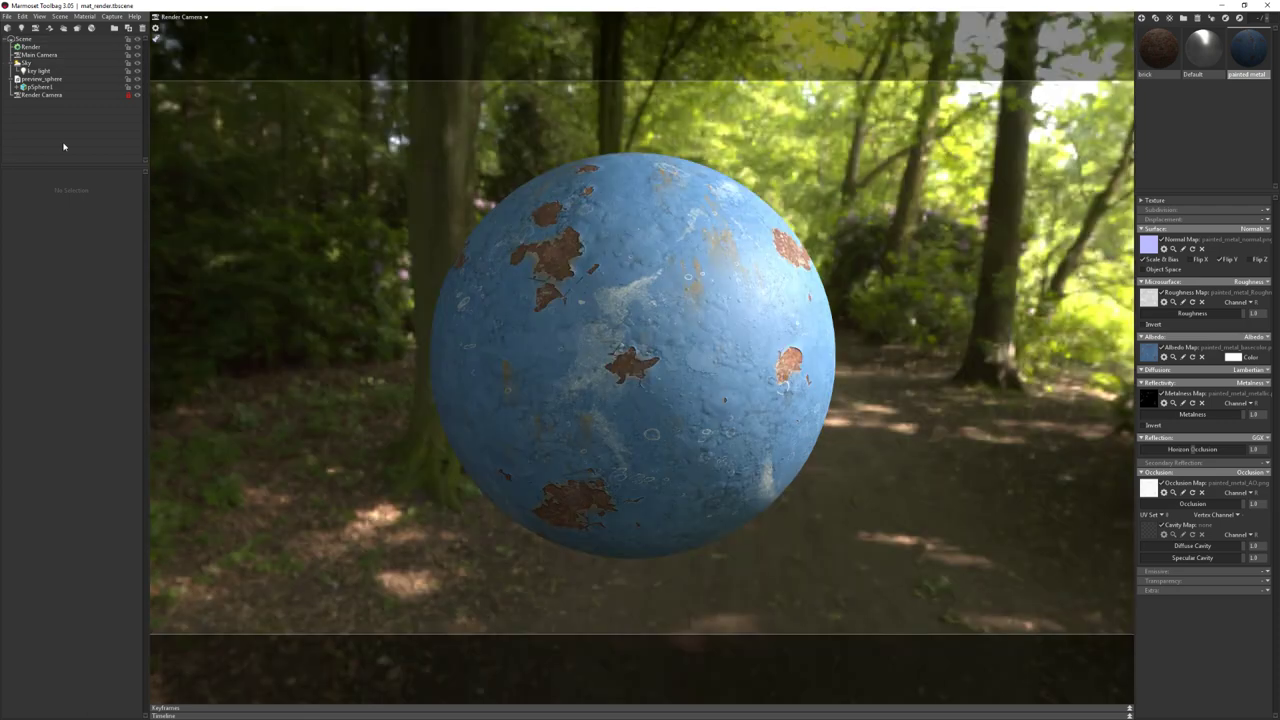
pyautogui.click(206, 18)
pyautogui.click(236, 17)
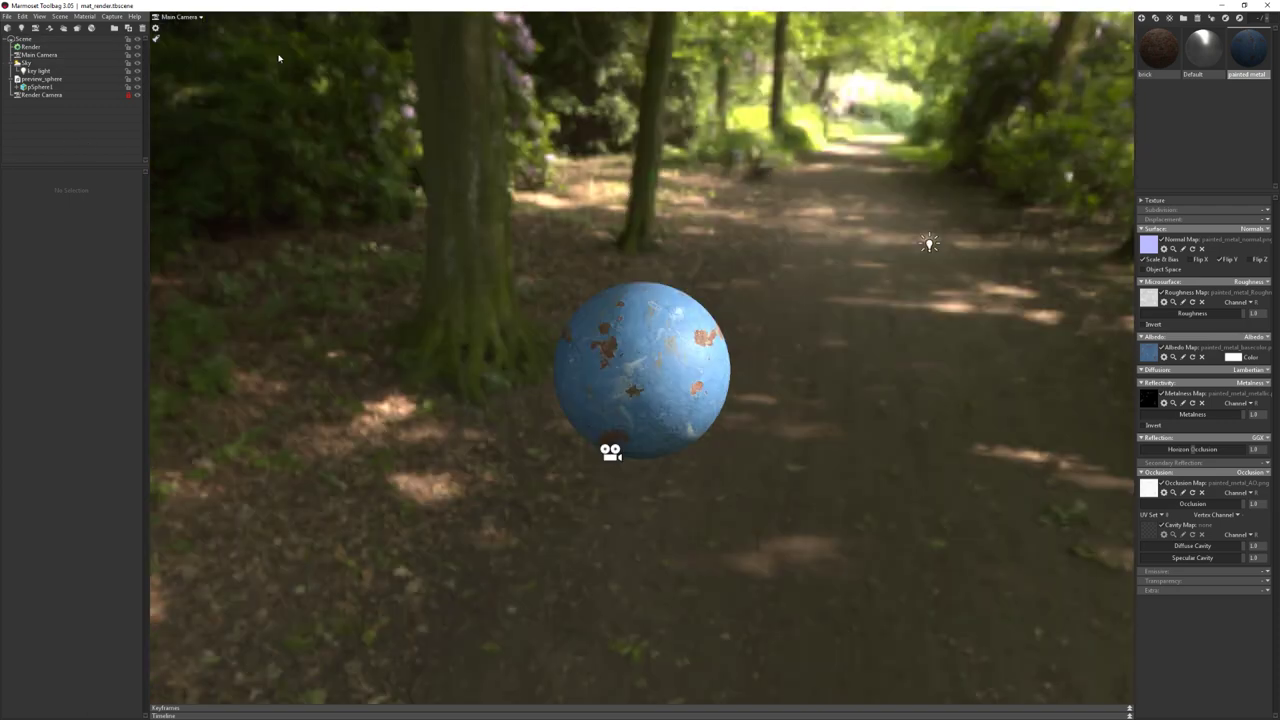
pyautogui.moveTo(903, 251)
pyautogui.mouseDown()
pyautogui.moveTo(846, 271)
pyautogui.moveTo(700, 262)
pyautogui.mouseUp()
pyautogui.click(844, 272)
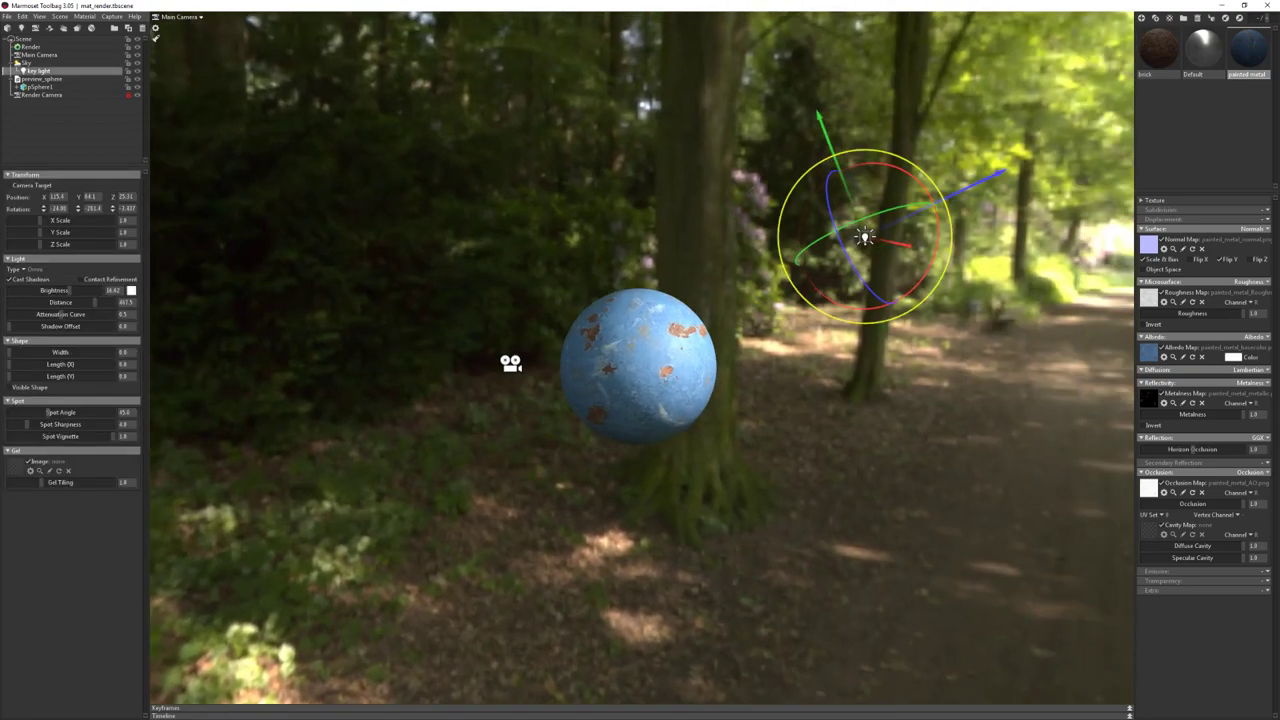
pyautogui.moveTo(857, 228)
pyautogui.mouseDown()
pyautogui.moveTo(951, 291)
pyautogui.moveTo(1055, 290)
pyautogui.moveTo(949, 281)
pyautogui.mouseUp()
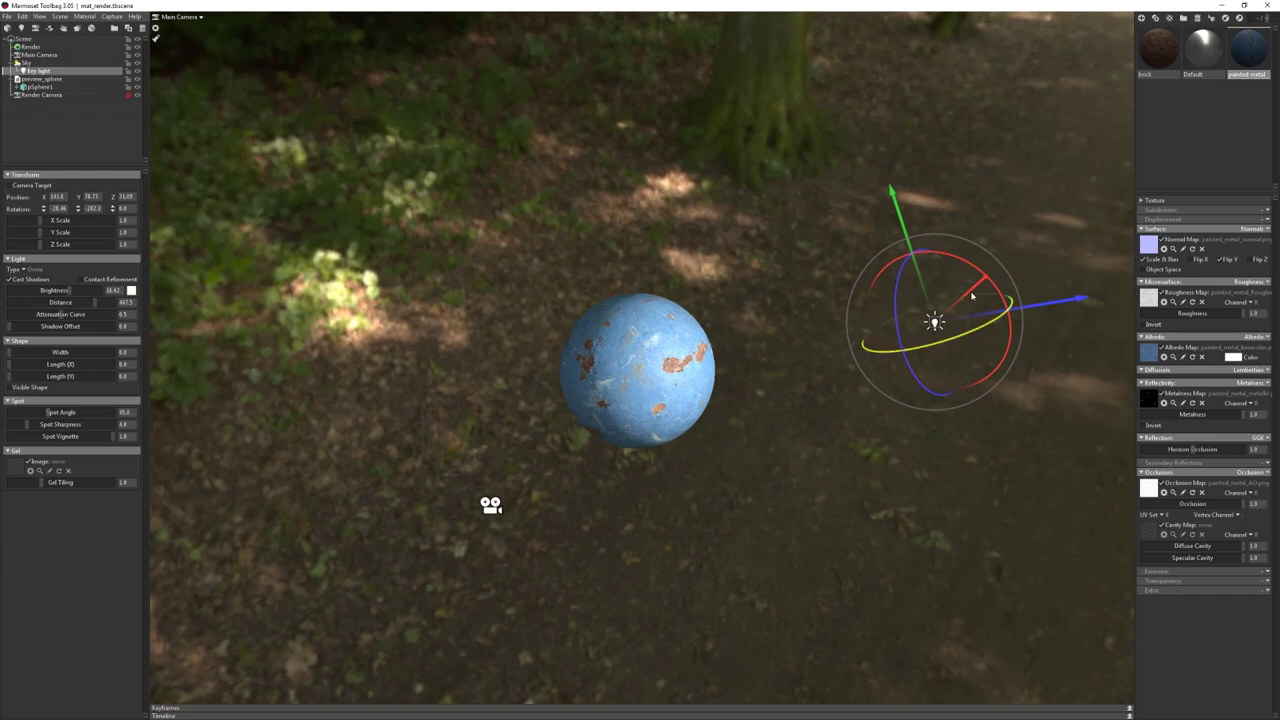
pyautogui.click(200, 17)
pyautogui.click(216, 26)
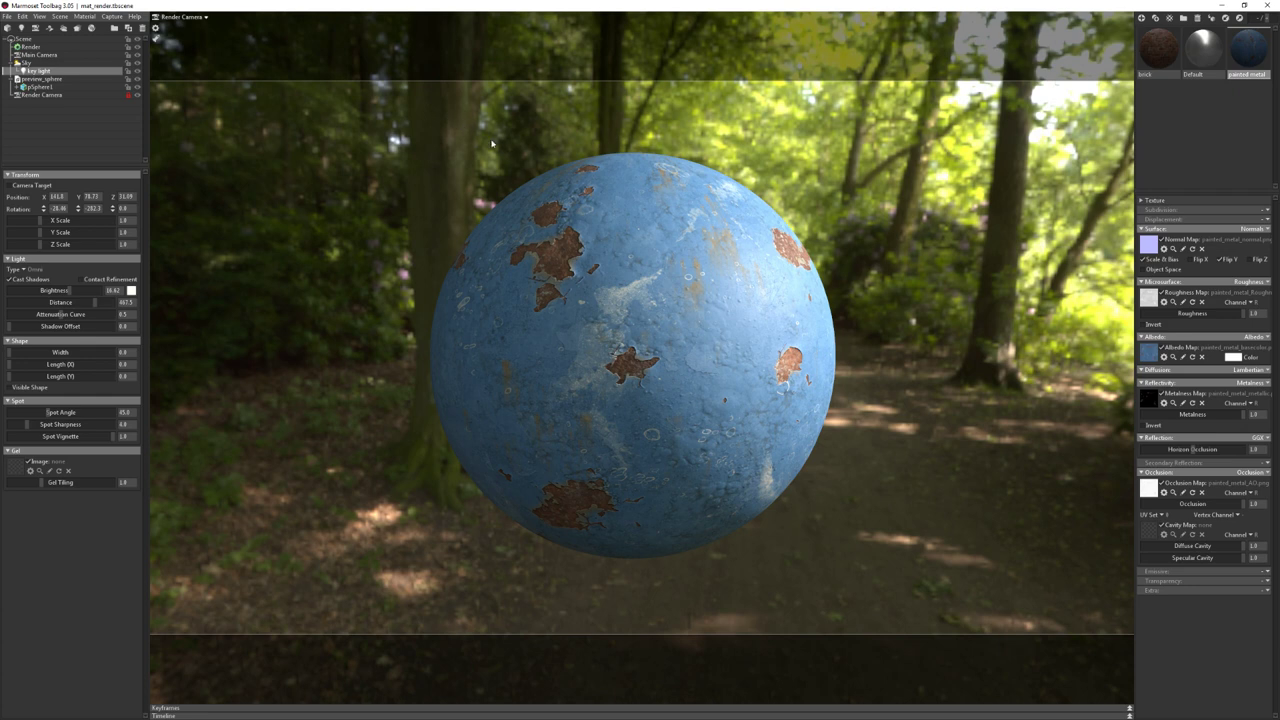
pyautogui.click(409, 172)
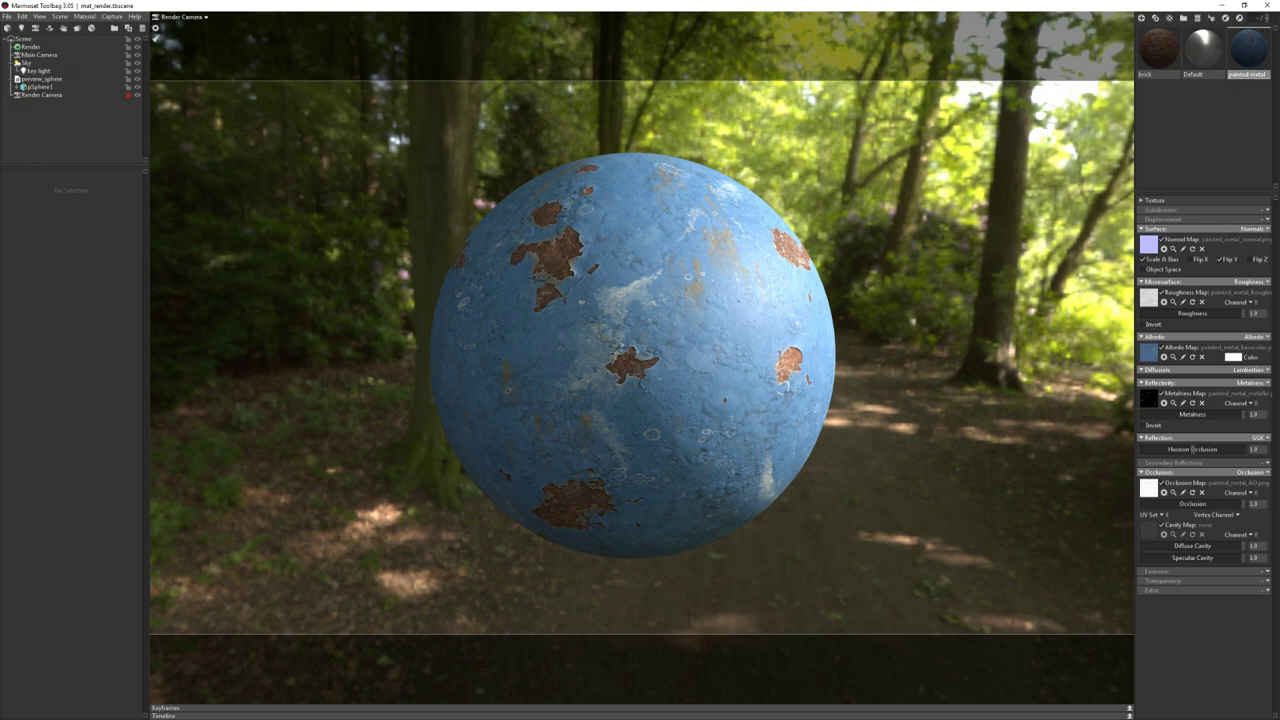
pyautogui.hotkey('alt', 'Tab')
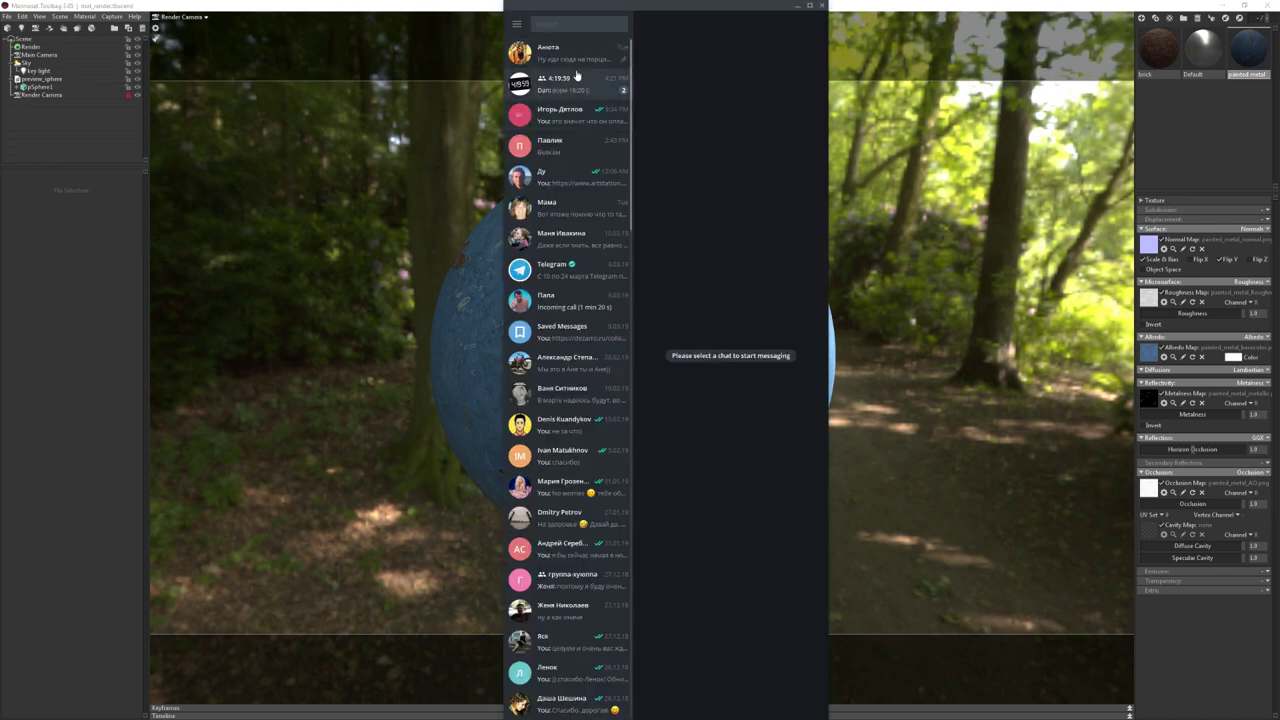
pyautogui.hotkey('alt', 'Tab')
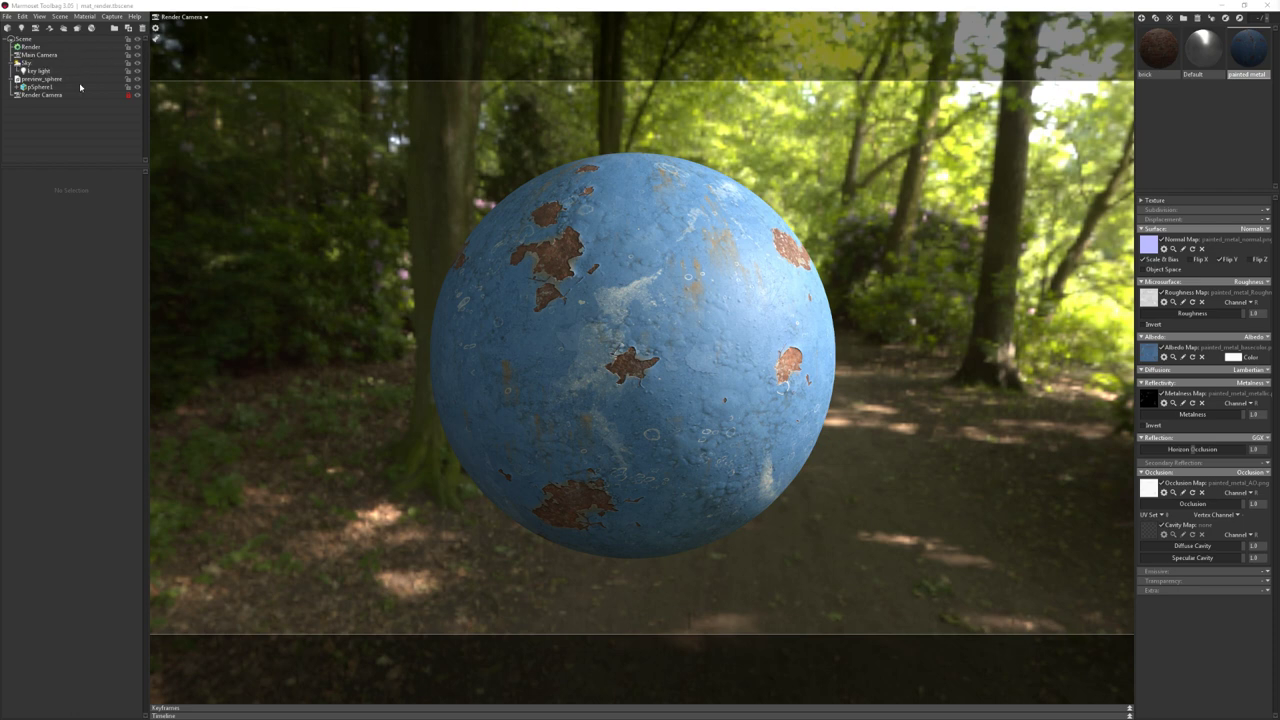
# Set the Sky backdrop mode to Ambient Sky with brightness about 0.218 for a dim olive tone
pyautogui.click(27, 63)
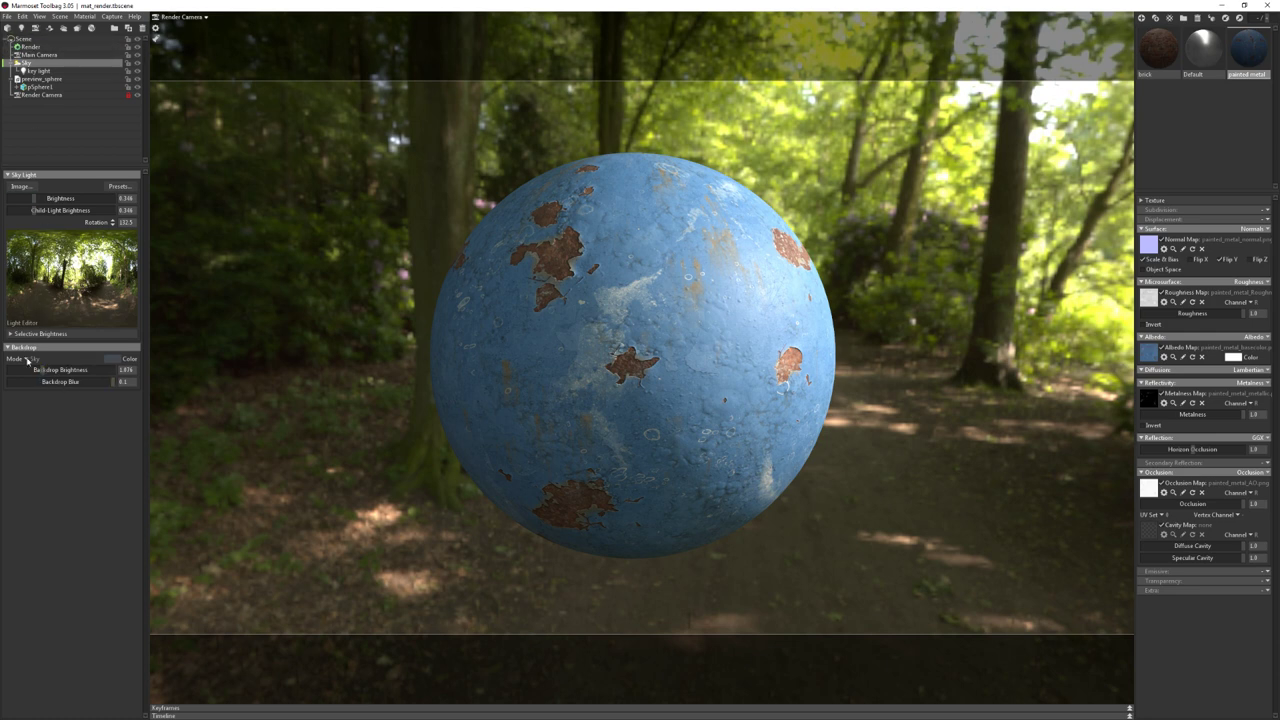
pyautogui.click(27, 360)
pyautogui.click(52, 374)
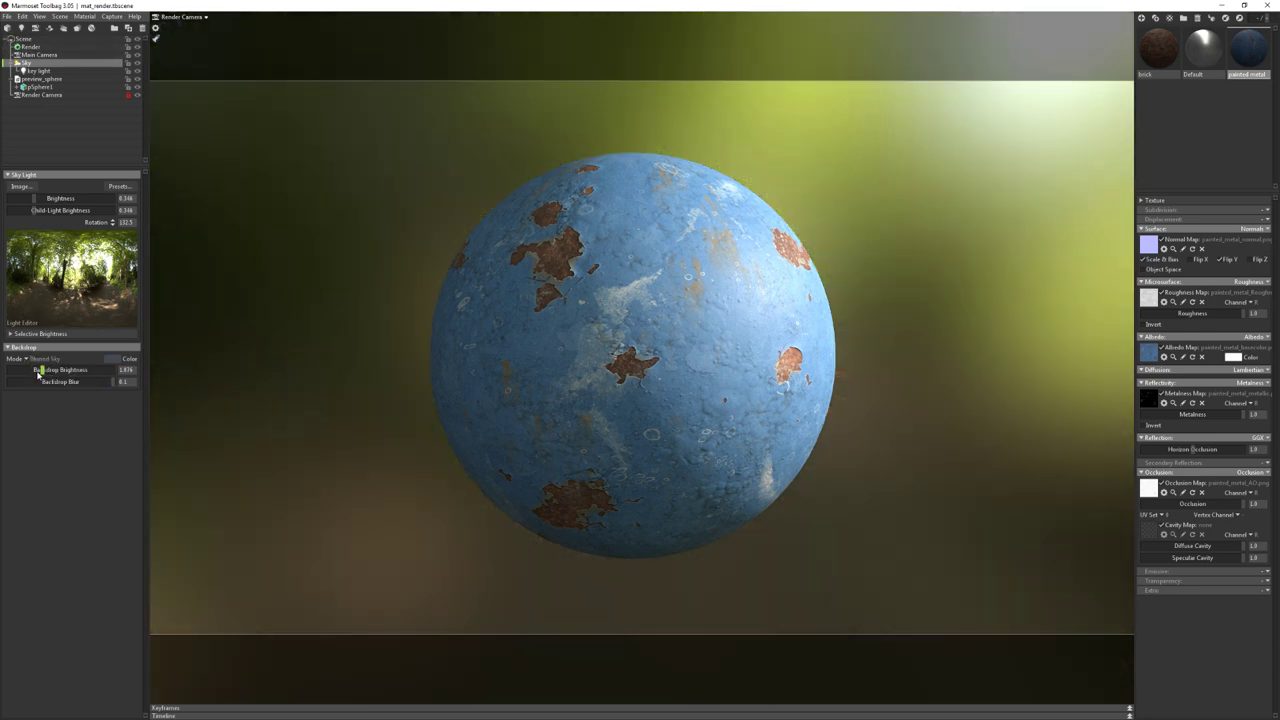
pyautogui.moveTo(38, 374); pyautogui.dragTo(32, 372)
pyautogui.click(27, 360)
pyautogui.click(33, 381)
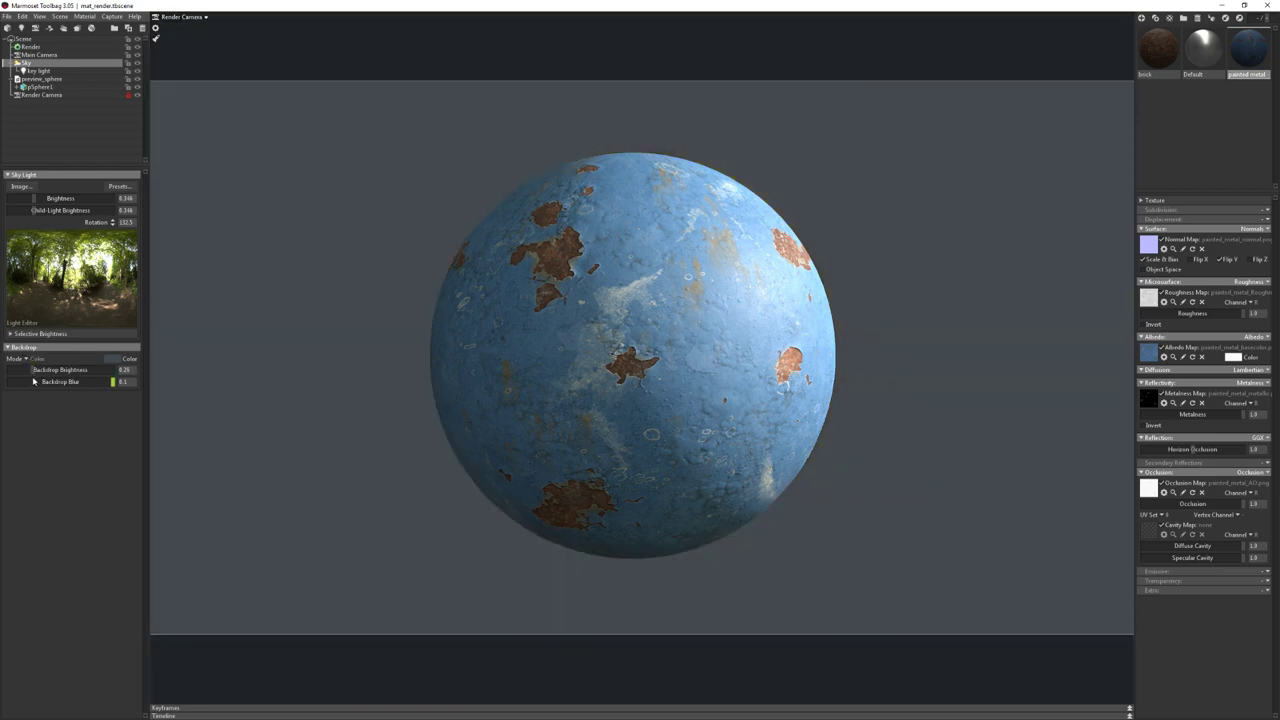
pyautogui.click(30, 358)
pyautogui.click(40, 387)
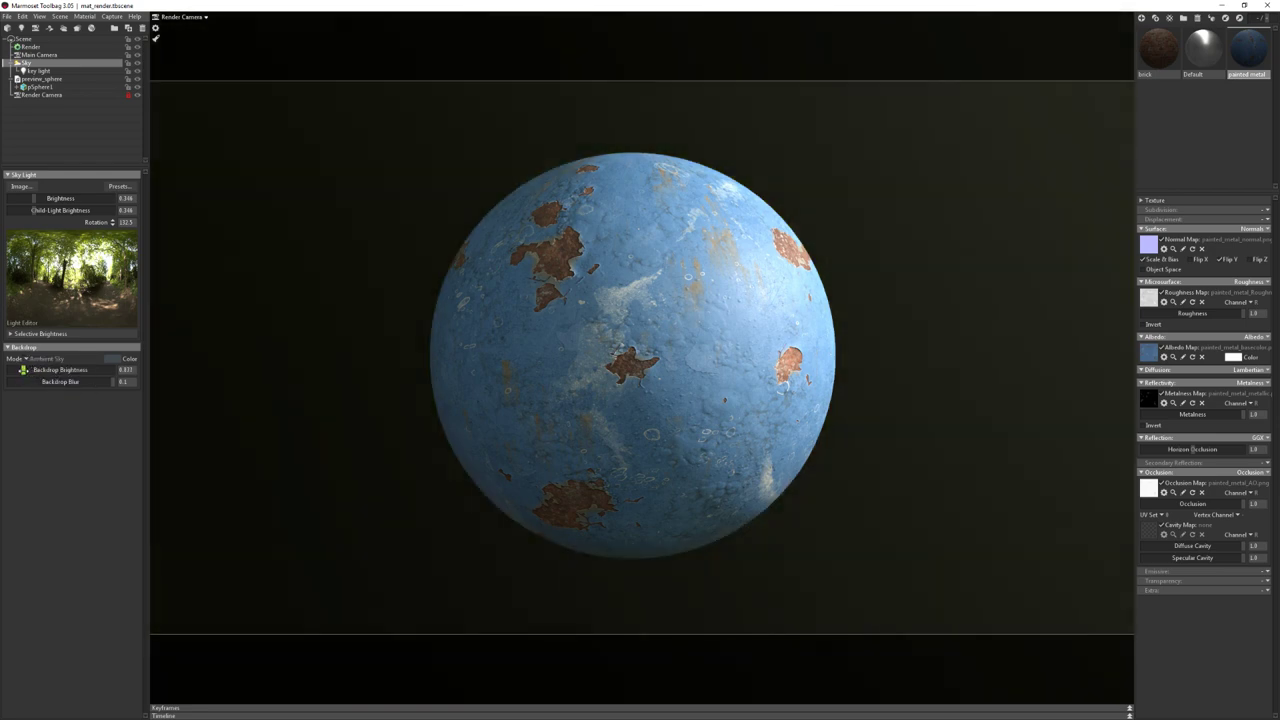
pyautogui.moveTo(23, 369); pyautogui.dragTo(31, 371)
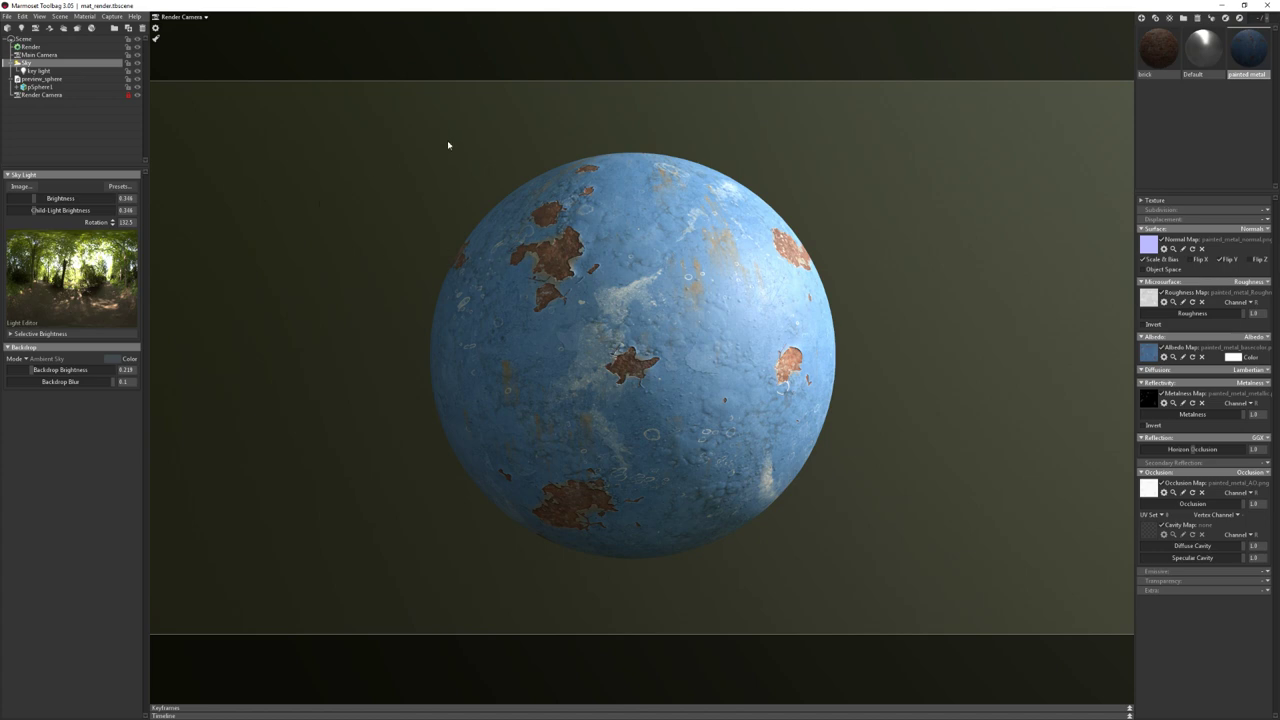
pyautogui.click(69, 117)
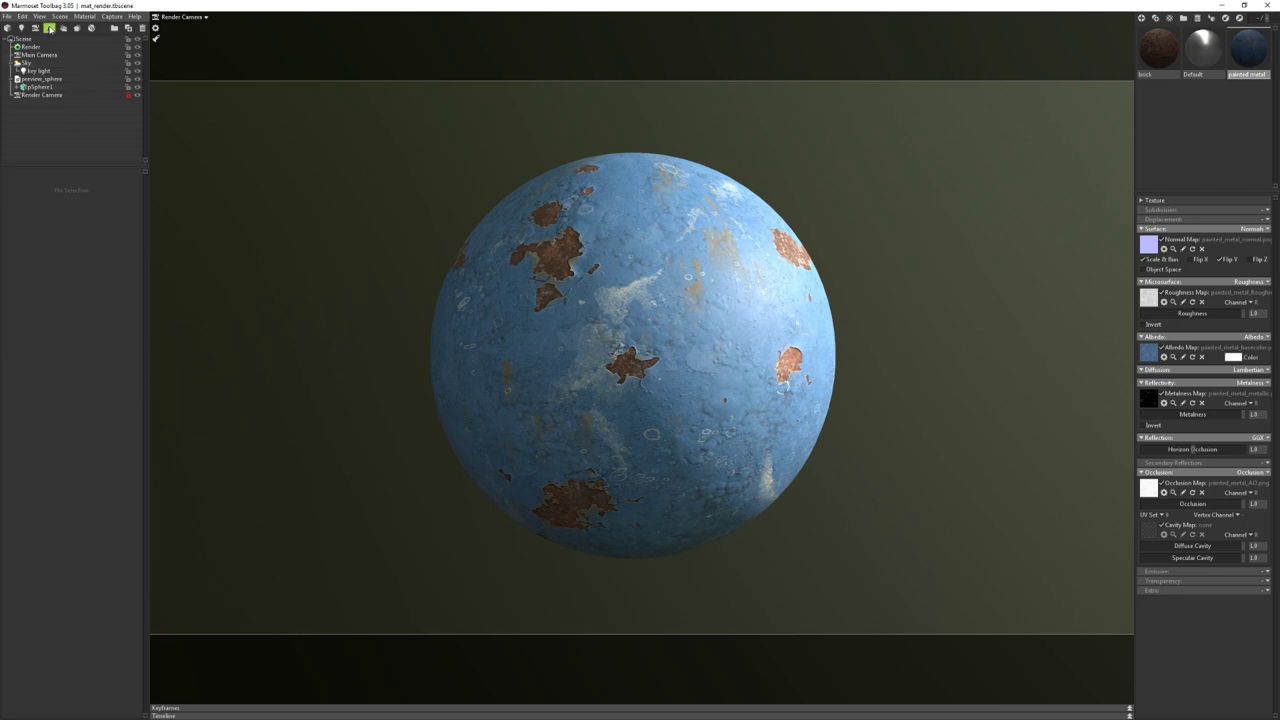
# Add a spot light, delete the first attempt, and add it again as Light 2
pyautogui.click(21, 27)
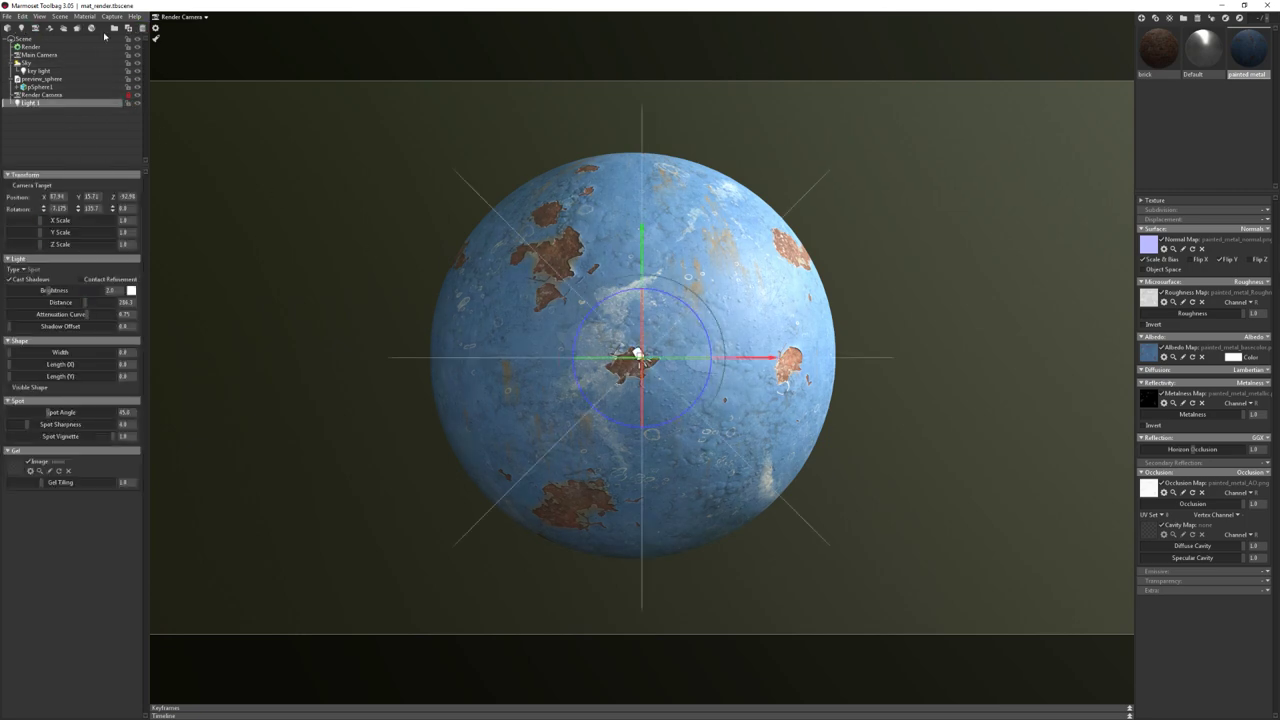
pyautogui.click(141, 28)
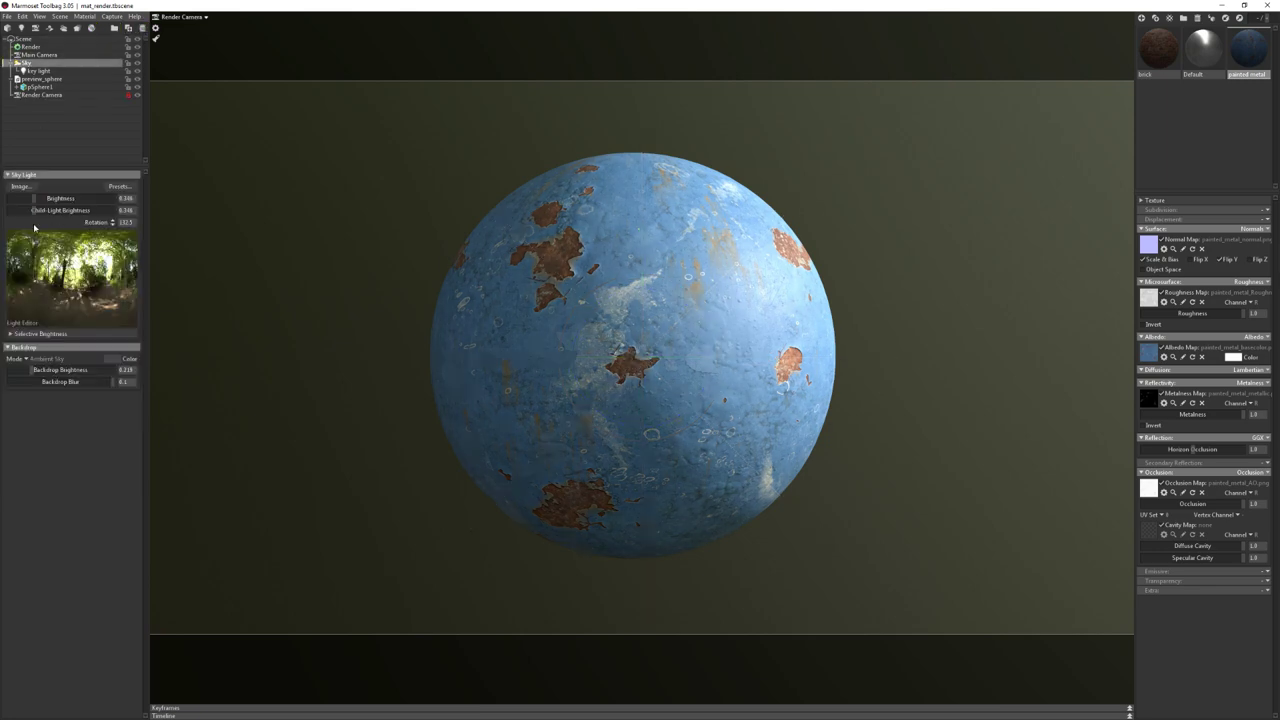
pyautogui.click(43, 151)
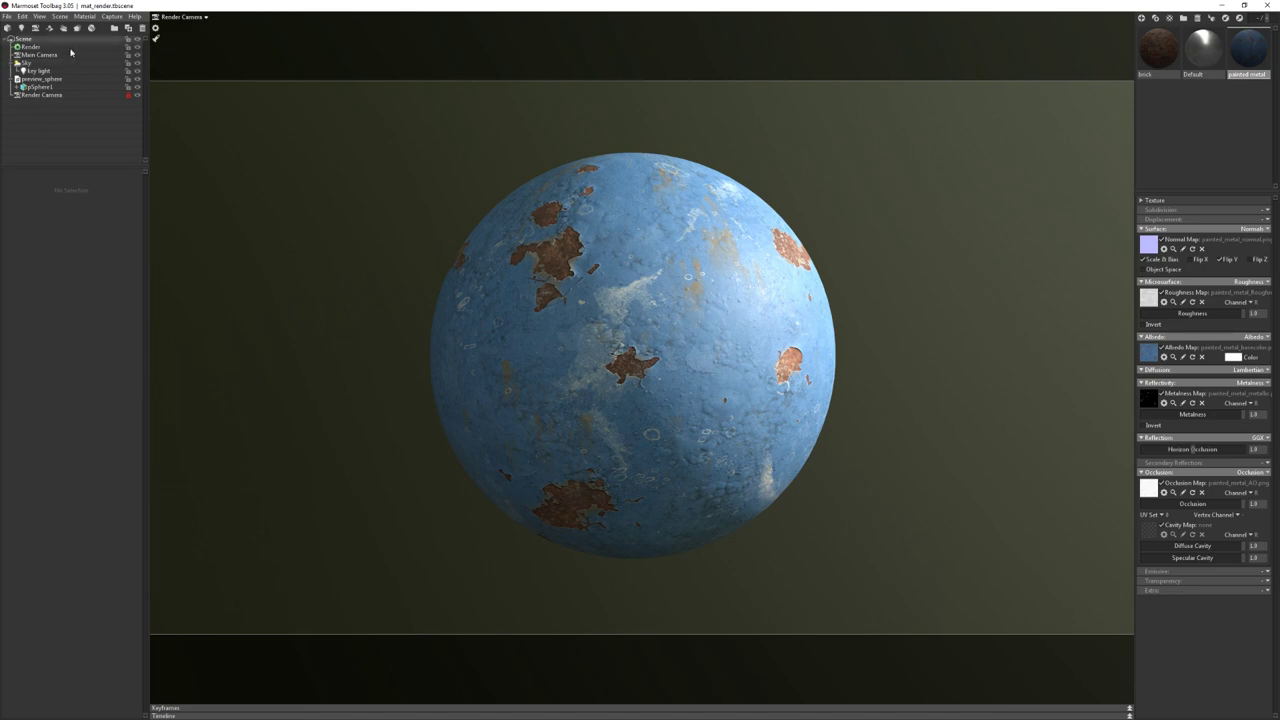
pyautogui.click(21, 29)
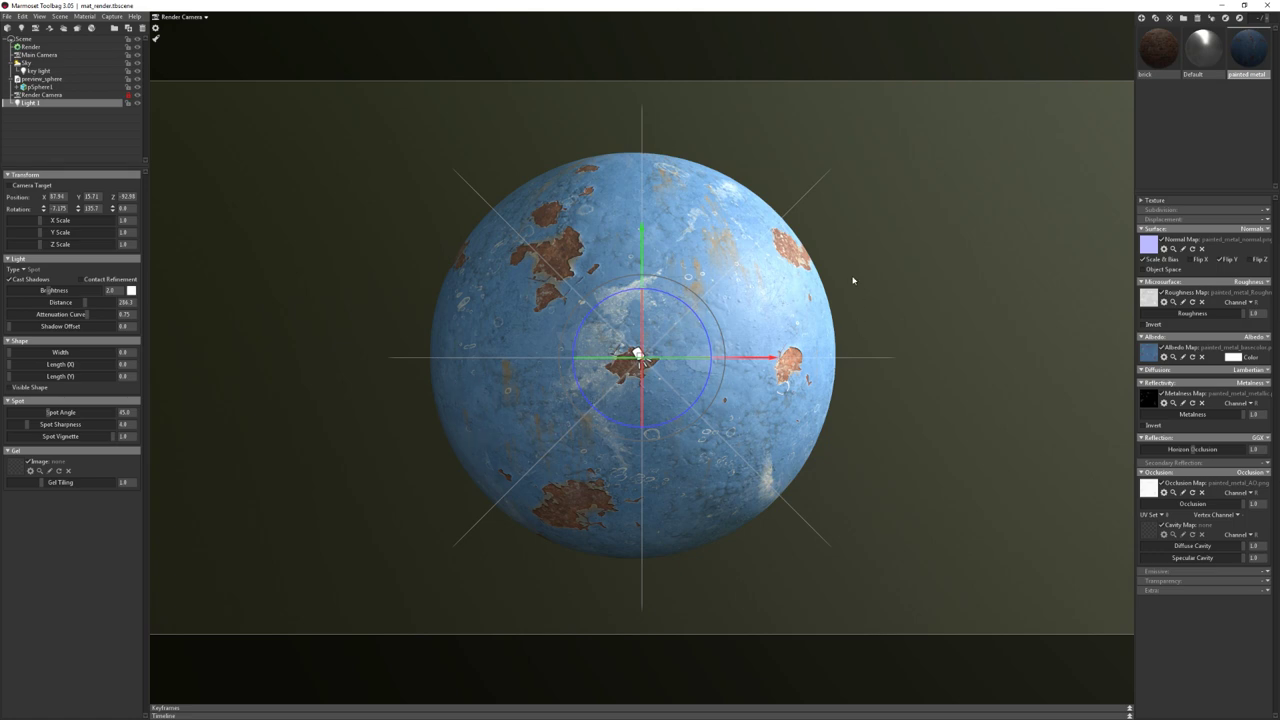
# From the Main Camera, set spot angle 51.34, sharpness 1.0 and vignette about 0.8
pyautogui.click(180, 16)
pyautogui.click(262, 19)
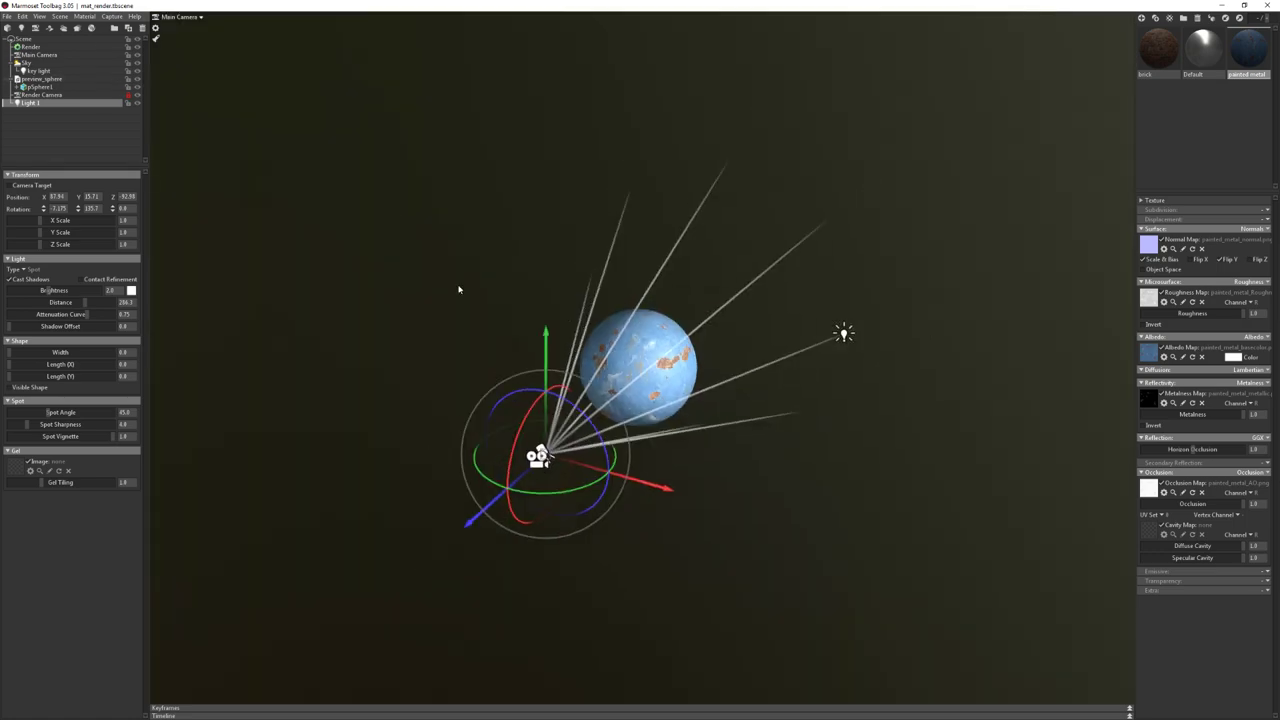
pyautogui.moveTo(458, 289); pyautogui.dragTo(762, 356)
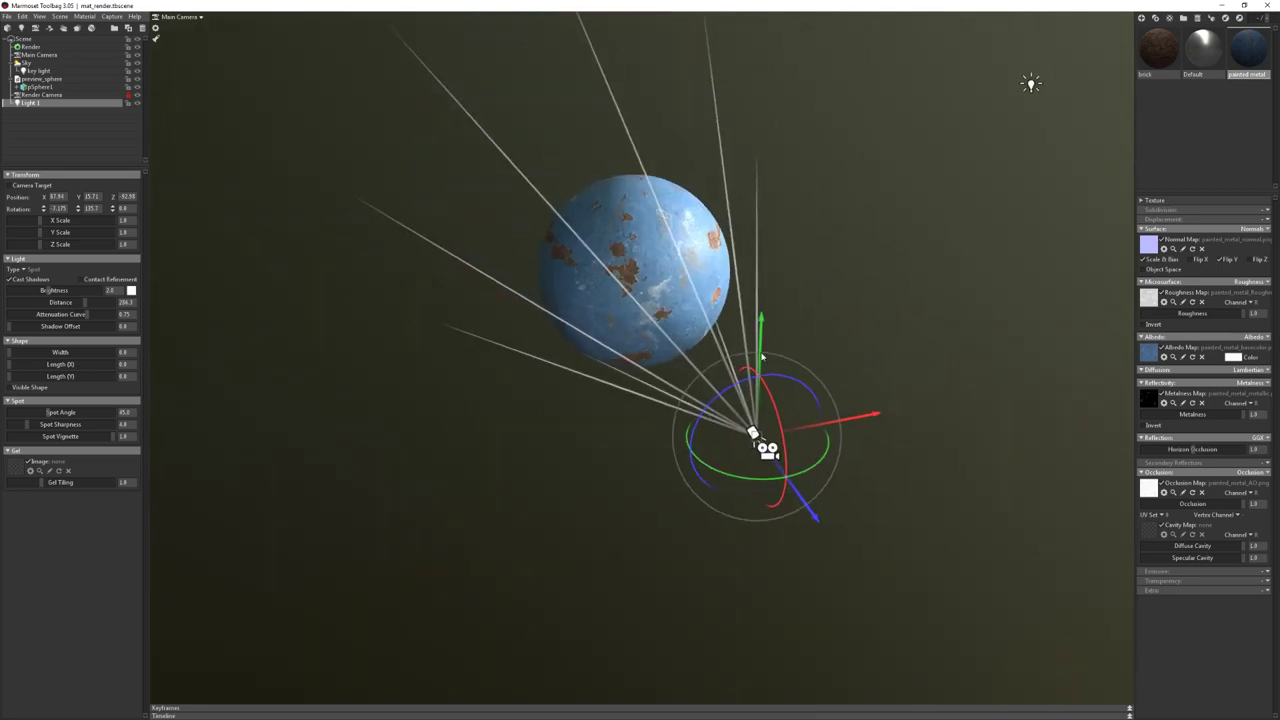
pyautogui.scroll(3, 762, 356)
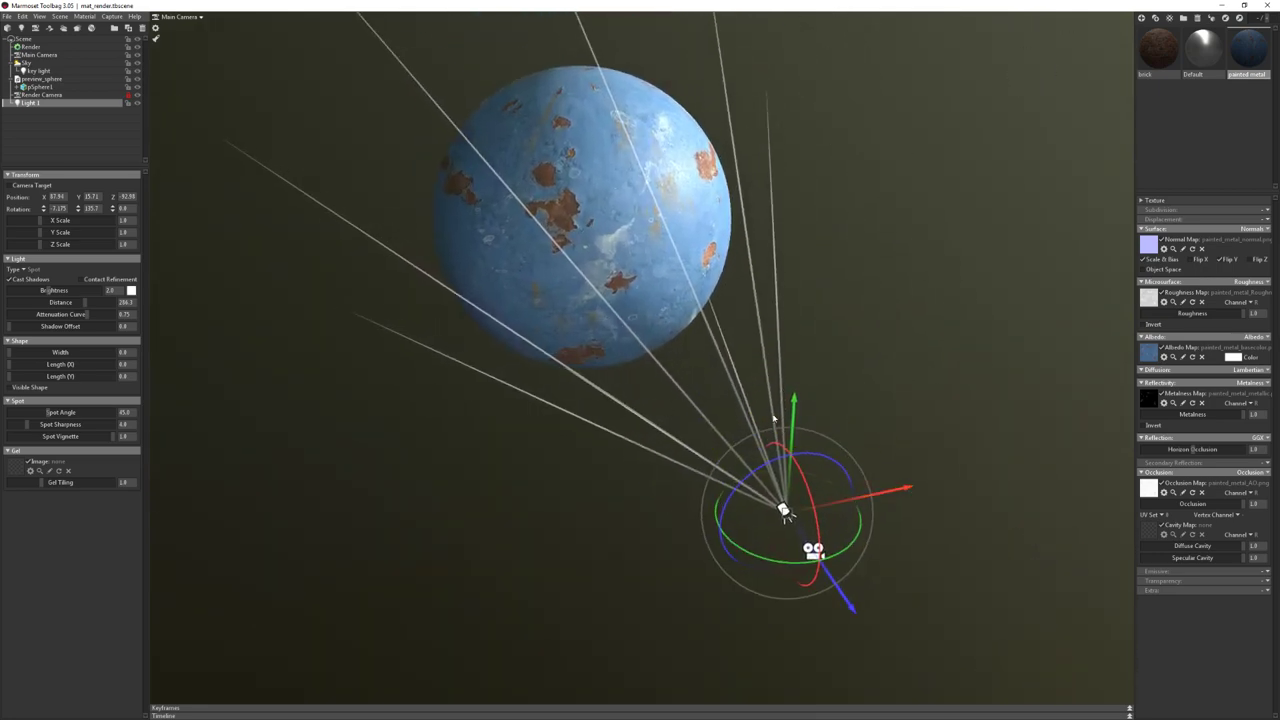
pyautogui.click(30, 270)
pyautogui.click(12, 401)
pyautogui.click(12, 401)
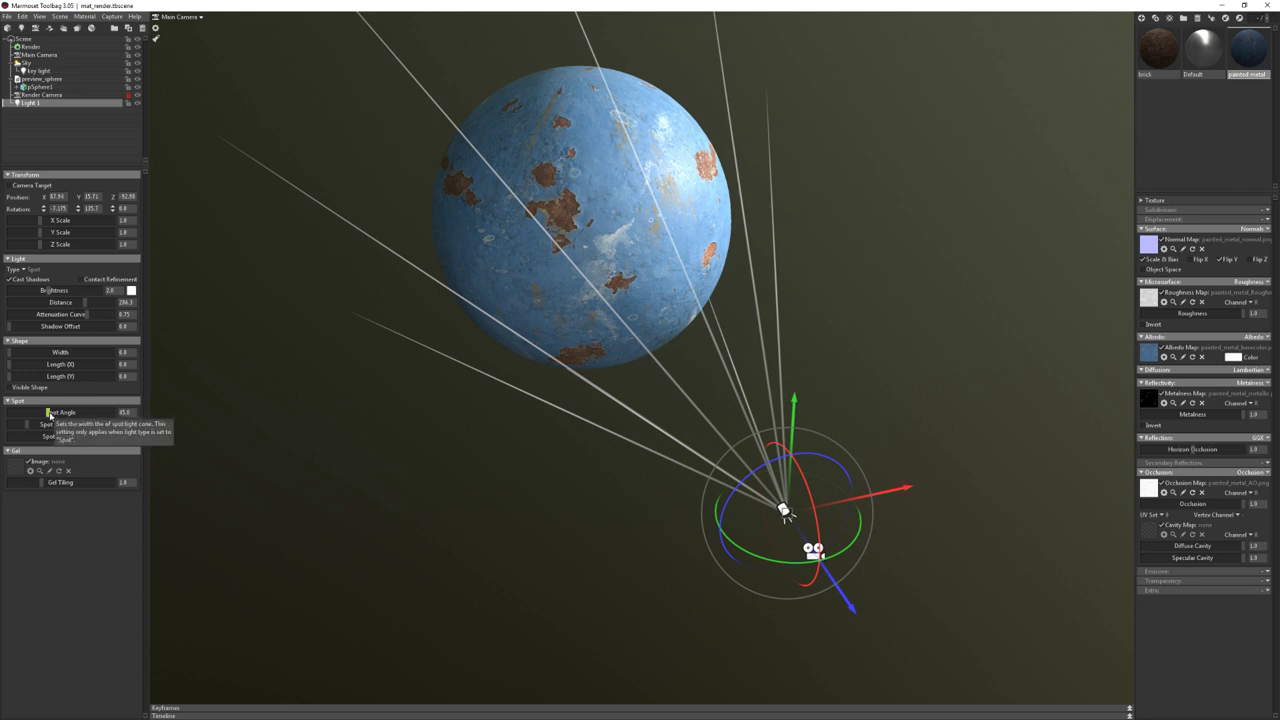
pyautogui.moveTo(47, 412)
pyautogui.mouseDown()
pyautogui.moveTo(34, 439)
pyautogui.moveTo(16, 438)
pyautogui.mouseUp()
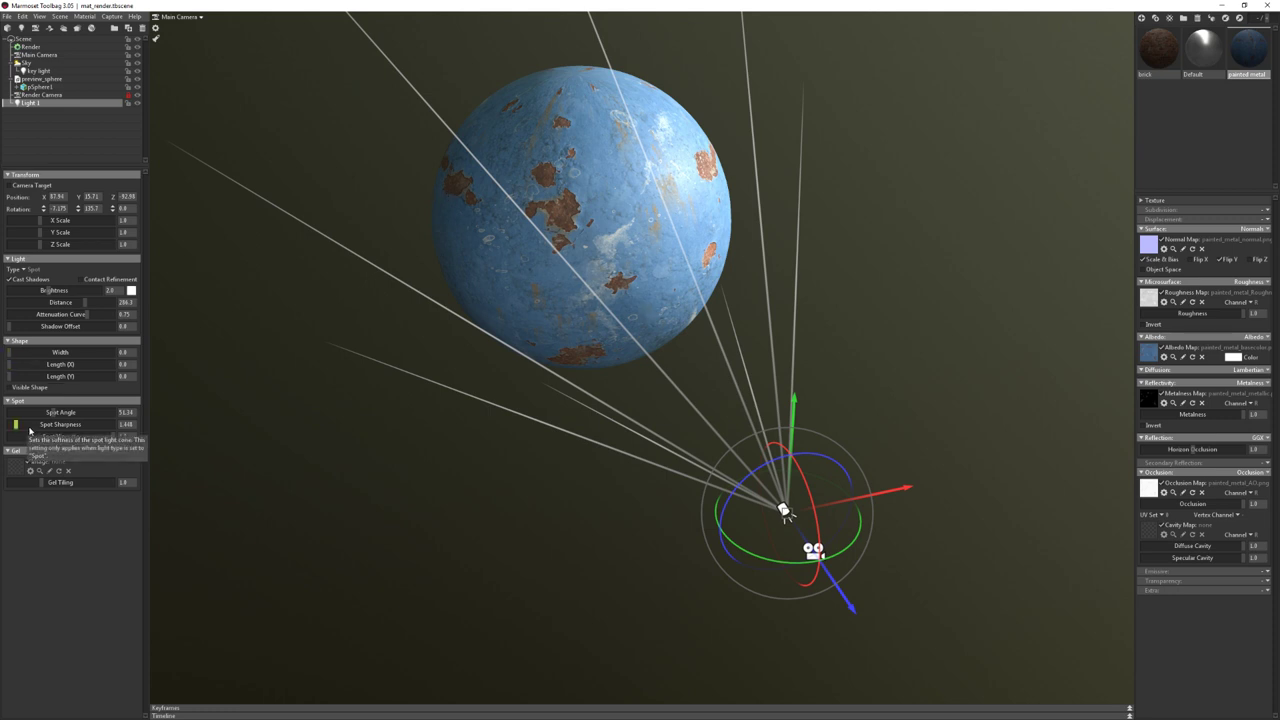
pyautogui.moveTo(29, 430); pyautogui.dragTo(265, 455)
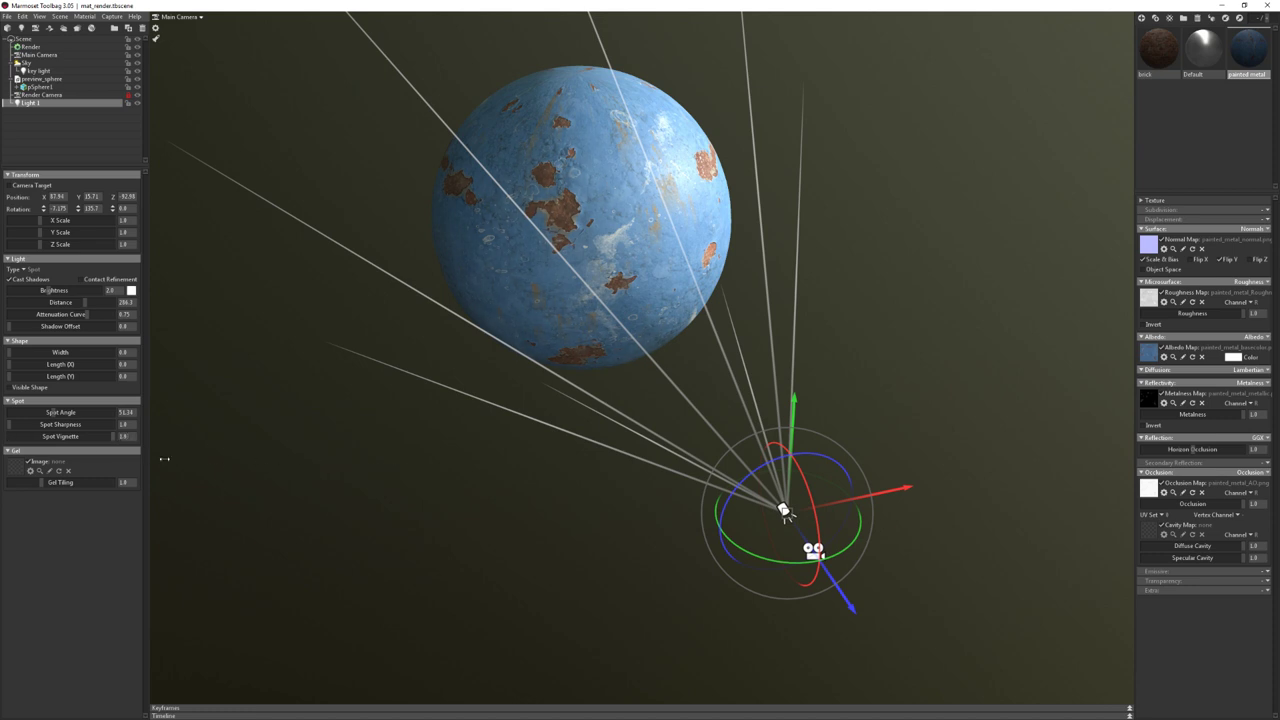
pyautogui.moveTo(164, 459); pyautogui.dragTo(508, 464)
pyautogui.moveTo(60, 464); pyautogui.dragTo(483, 471)
pyautogui.moveTo(57, 437); pyautogui.dragTo(25, 436)
pyautogui.moveTo(491, 303); pyautogui.dragTo(444, 296)
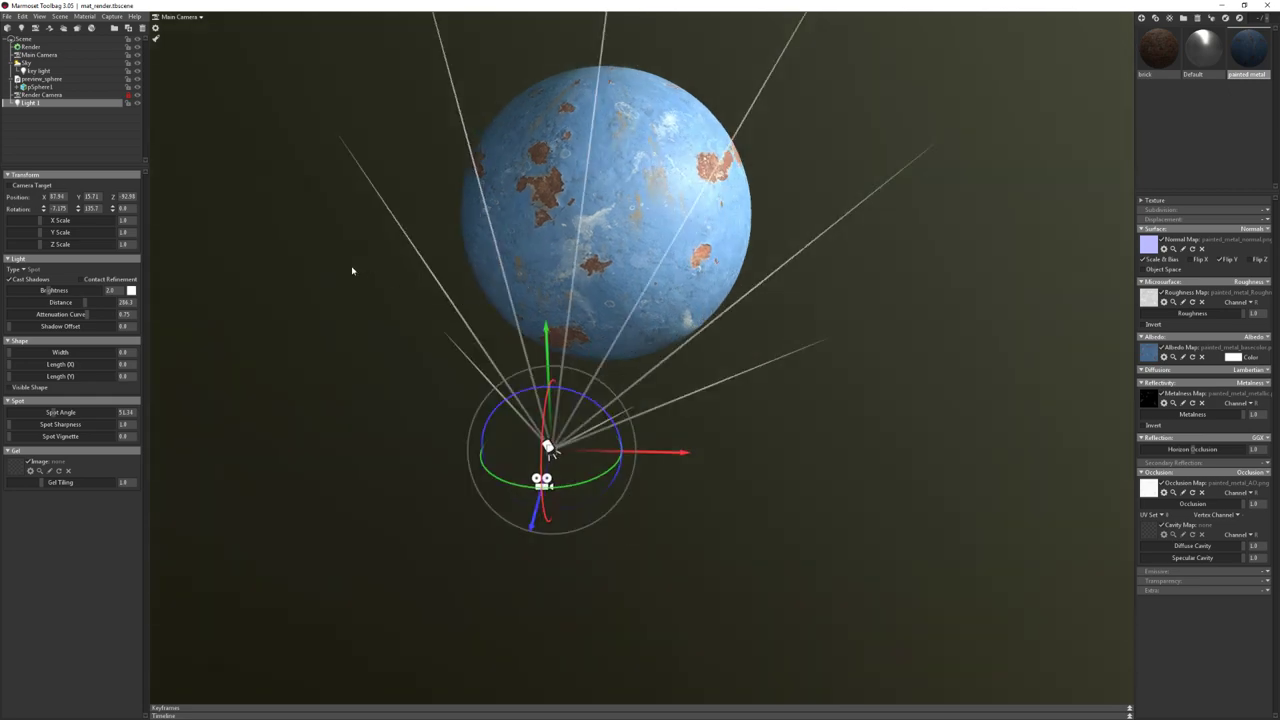
# Change Light 2 to an omni light and move it up beside the sphere
pyautogui.click(30, 272)
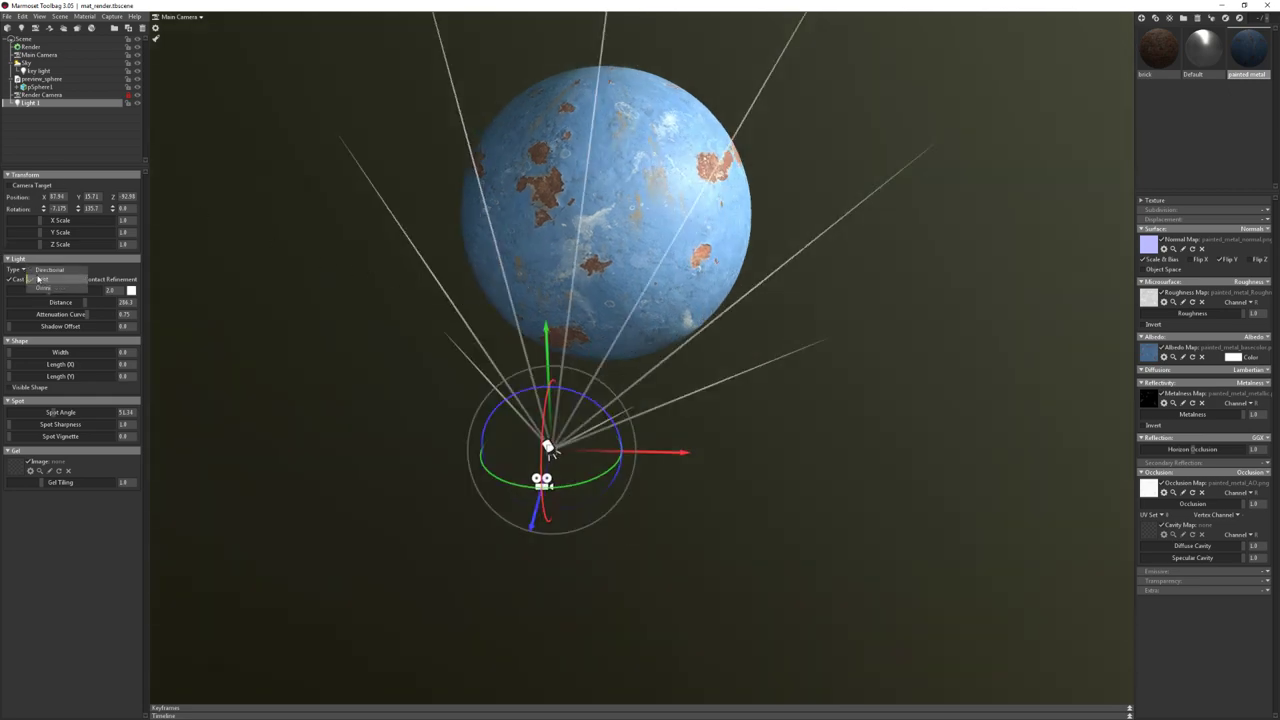
pyautogui.click(40, 290)
pyautogui.moveTo(474, 331)
pyautogui.mouseDown()
pyautogui.moveTo(778, 413)
pyautogui.moveTo(524, 517)
pyautogui.mouseUp()
pyautogui.scroll(-3, 785, 430)
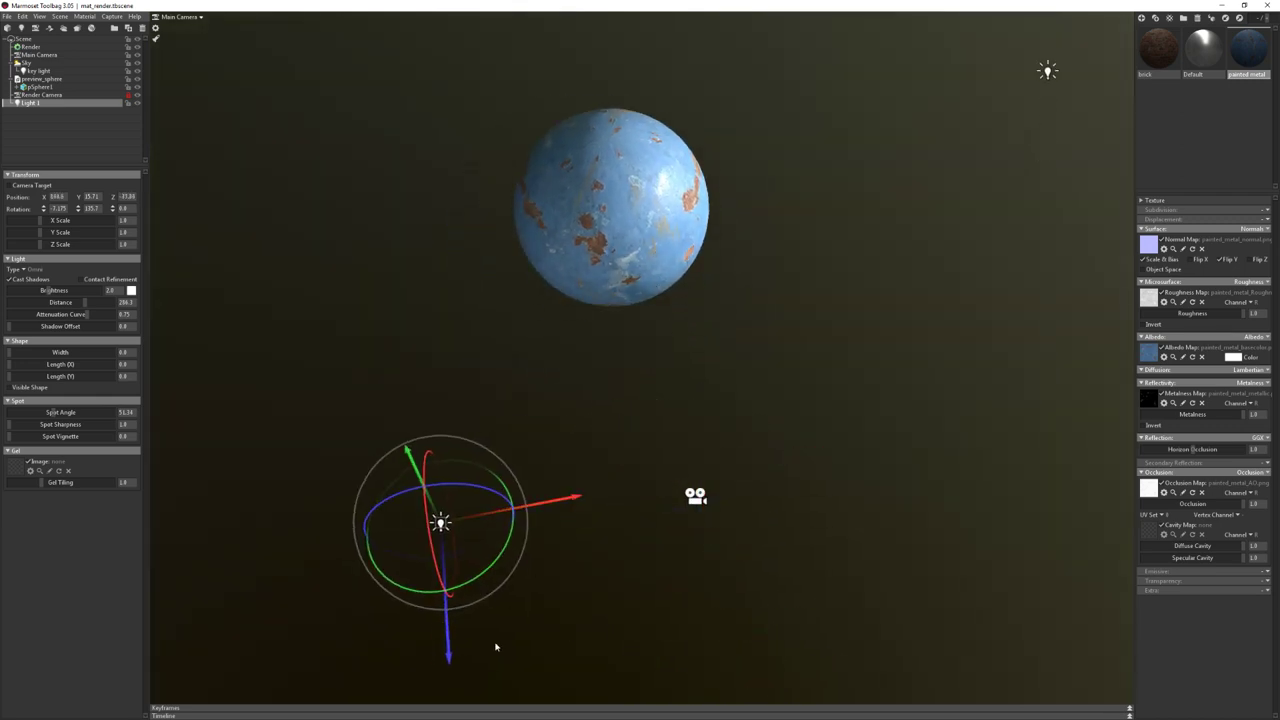
pyautogui.moveTo(446, 620); pyautogui.dragTo(432, 410)
pyautogui.moveTo(524, 293); pyautogui.dragTo(411, 310)
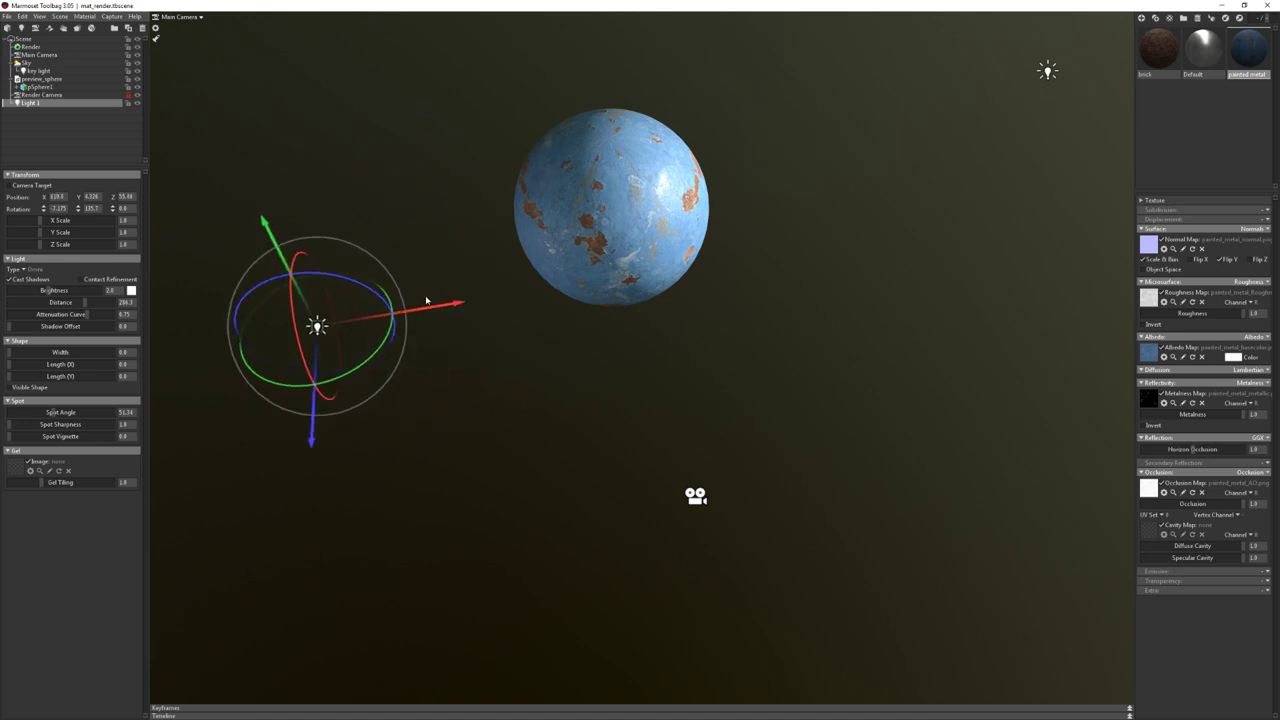
pyautogui.moveTo(323, 326); pyautogui.dragTo(443, 303)
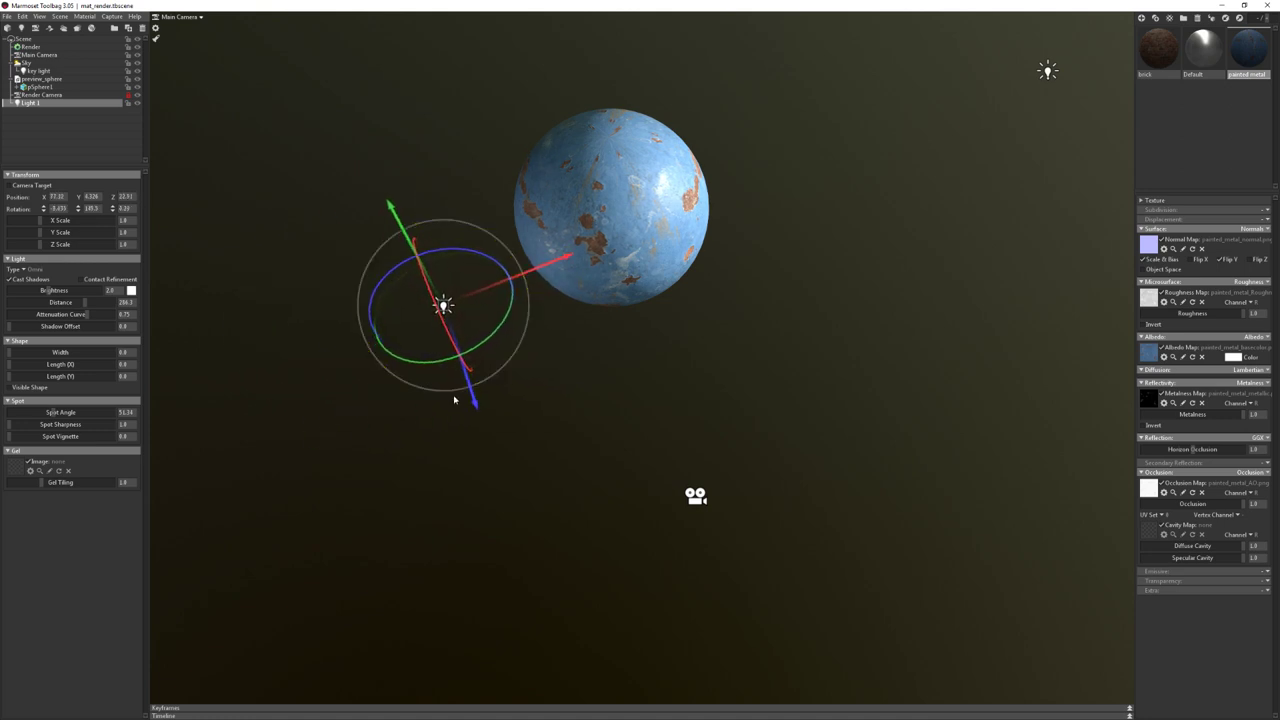
pyautogui.moveTo(455, 406); pyautogui.dragTo(450, 347)
pyautogui.moveTo(414, 144); pyautogui.dragTo(425, 185)
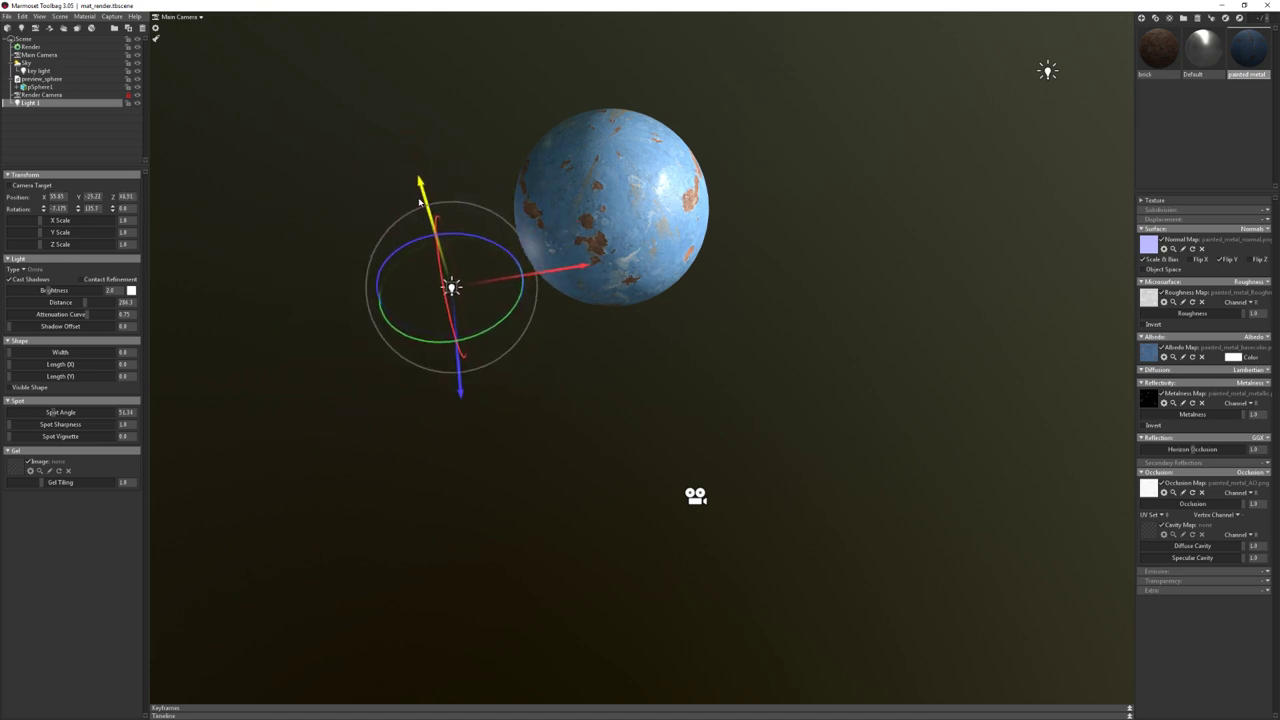
pyautogui.moveTo(440, 300); pyautogui.dragTo(196, 16)
# Position the light lower left of the sphere within the Render Camera framing, then recheck from Main Camera
pyautogui.click(196, 16)
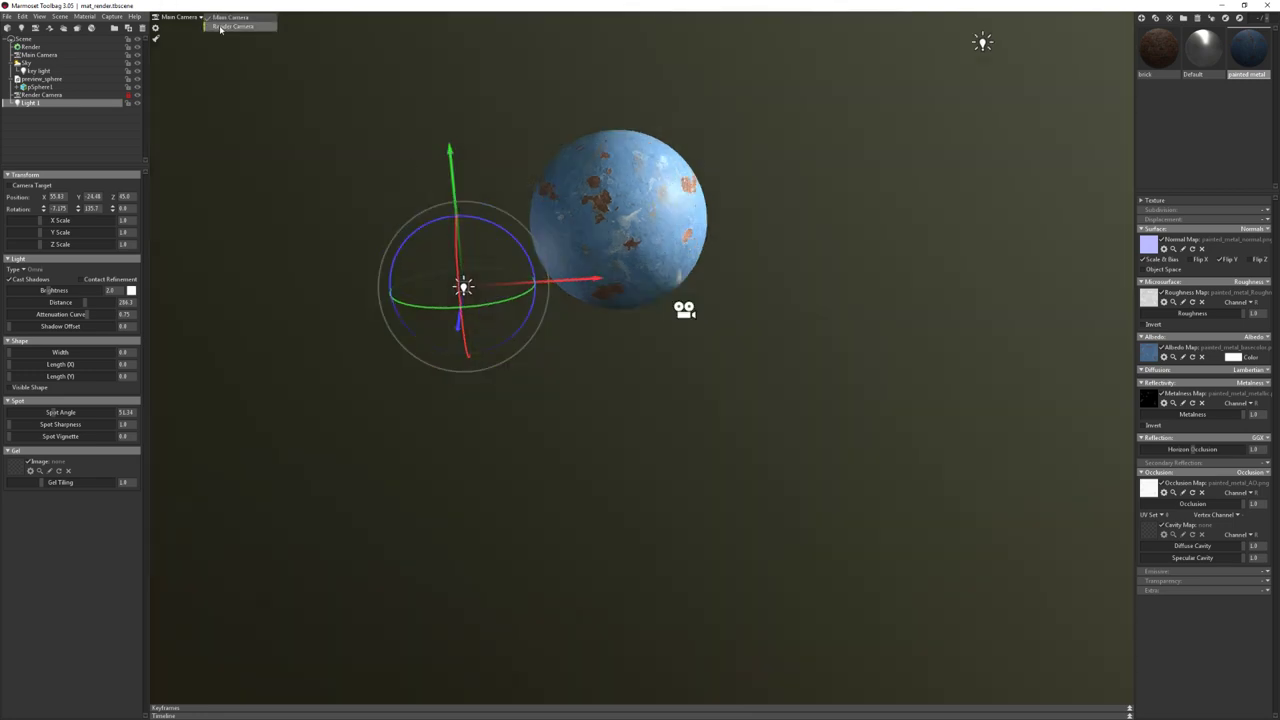
pyautogui.click(232, 30)
pyautogui.moveTo(276, 419); pyautogui.dragTo(276, 452)
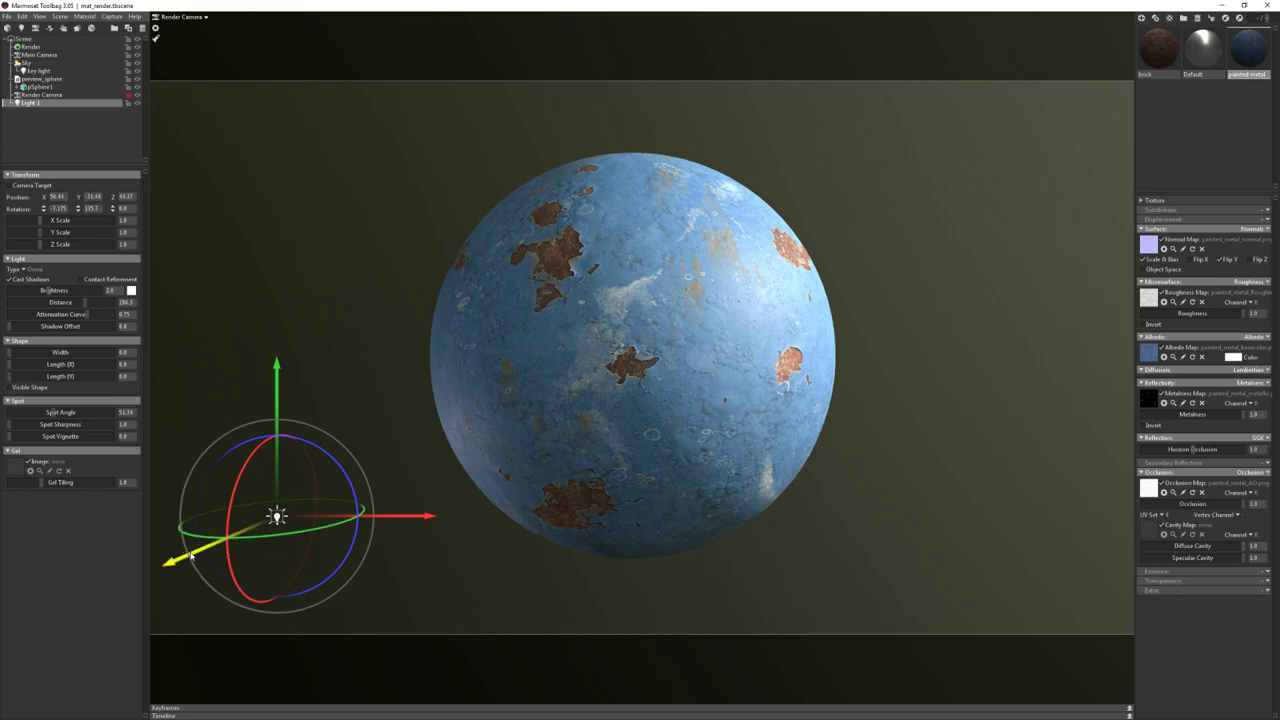
pyautogui.moveTo(385, 517); pyautogui.dragTo(374, 517)
pyautogui.moveTo(285, 417); pyautogui.dragTo(285, 461)
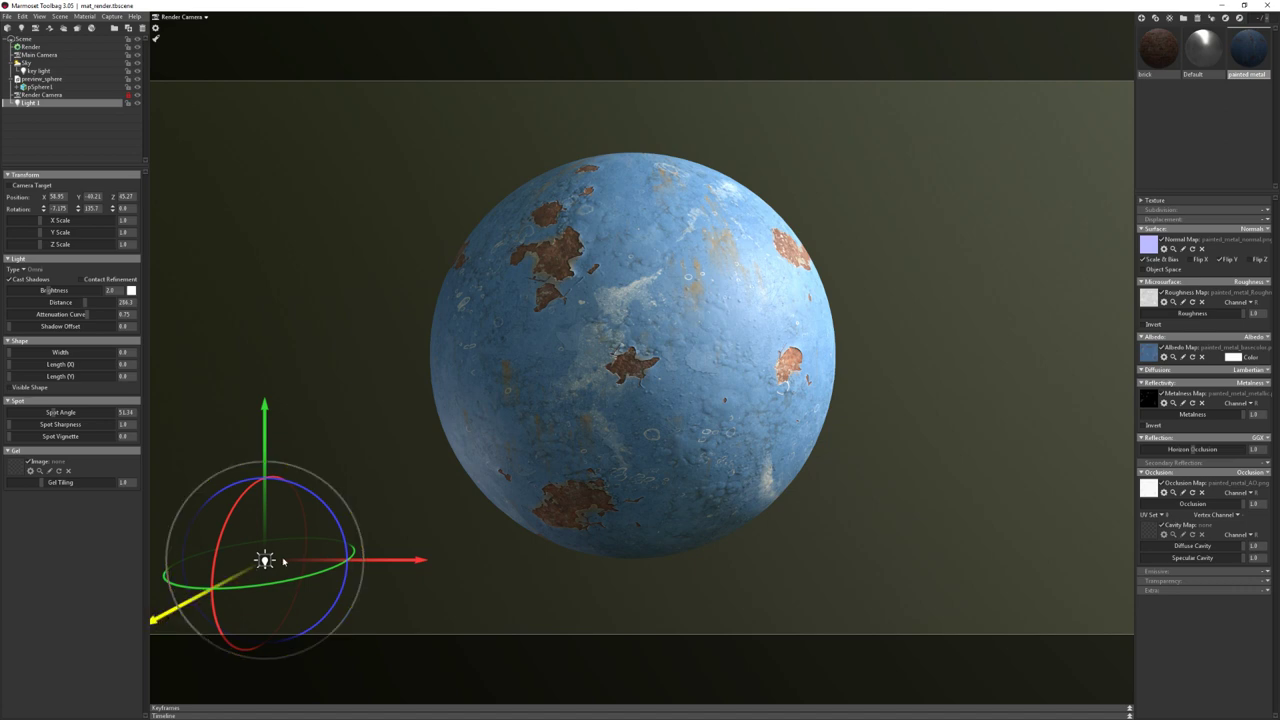
pyautogui.moveTo(263, 561)
pyautogui.mouseDown()
pyautogui.moveTo(301, 509)
pyautogui.moveTo(281, 472)
pyautogui.mouseUp()
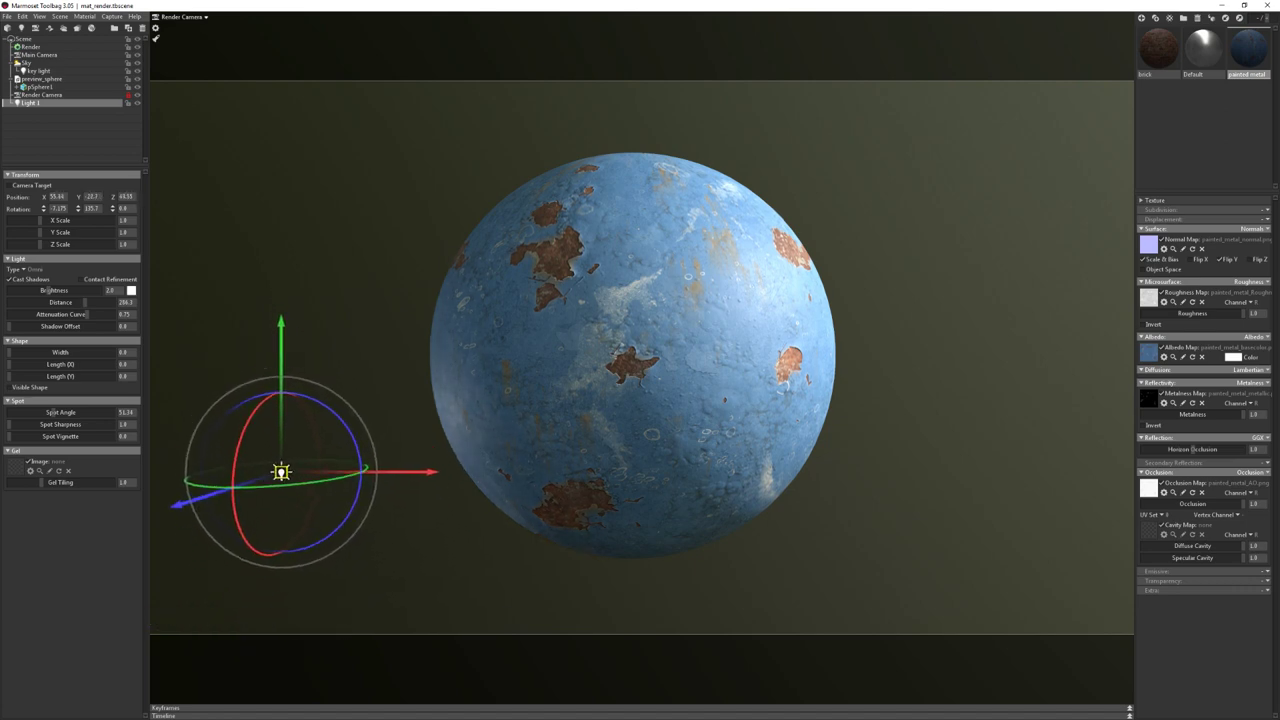
pyautogui.click(168, 38)
pyautogui.click(205, 16)
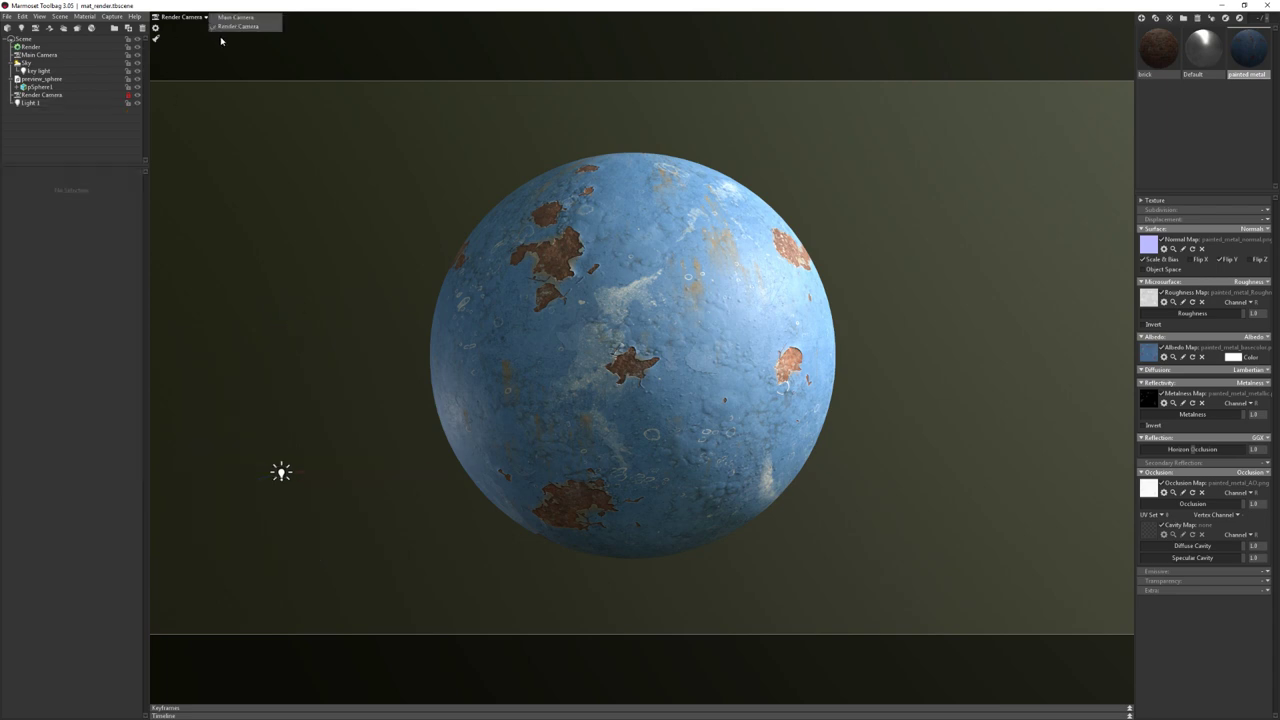
pyautogui.click(240, 20)
pyautogui.moveTo(480, 371)
pyautogui.mouseDown()
pyautogui.moveTo(586, 429)
pyautogui.moveTo(527, 313)
pyautogui.moveTo(525, 412)
pyautogui.moveTo(437, 400)
pyautogui.mouseUp()
pyautogui.click(537, 434)
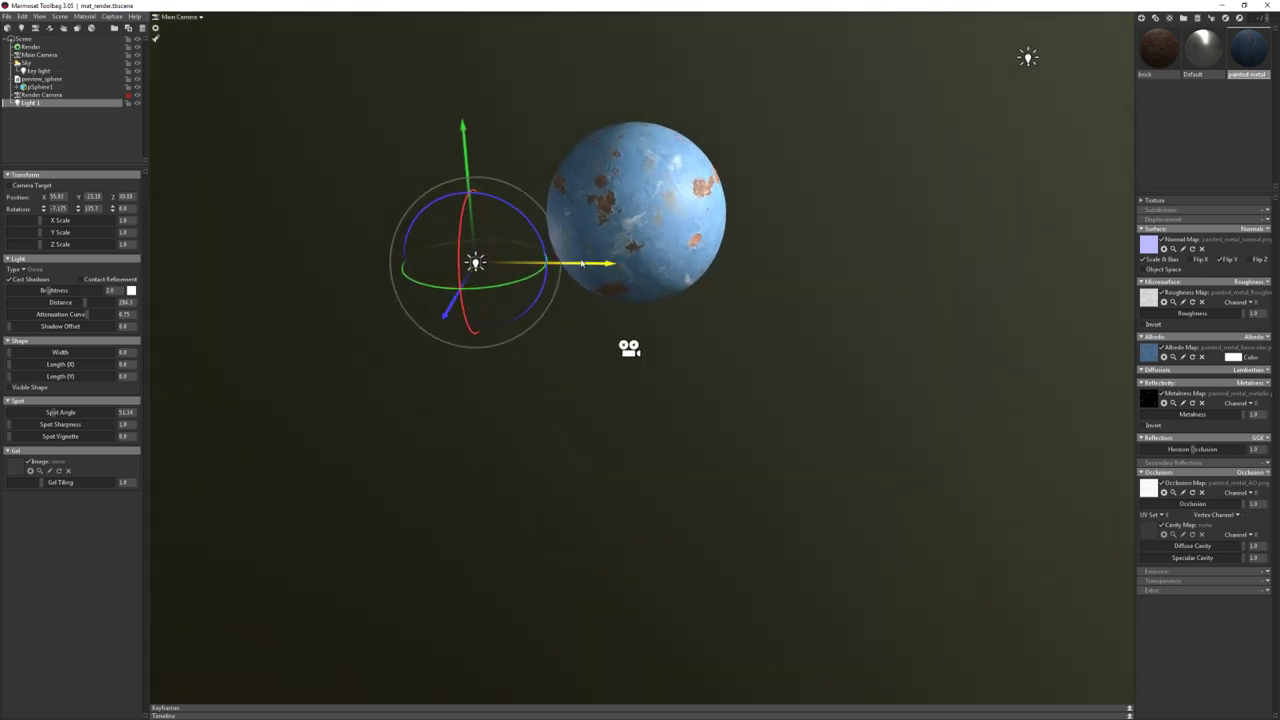
pyautogui.moveTo(474, 260)
pyautogui.mouseDown()
pyautogui.moveTo(460, 260)
pyautogui.moveTo(687, 447)
pyautogui.mouseUp()
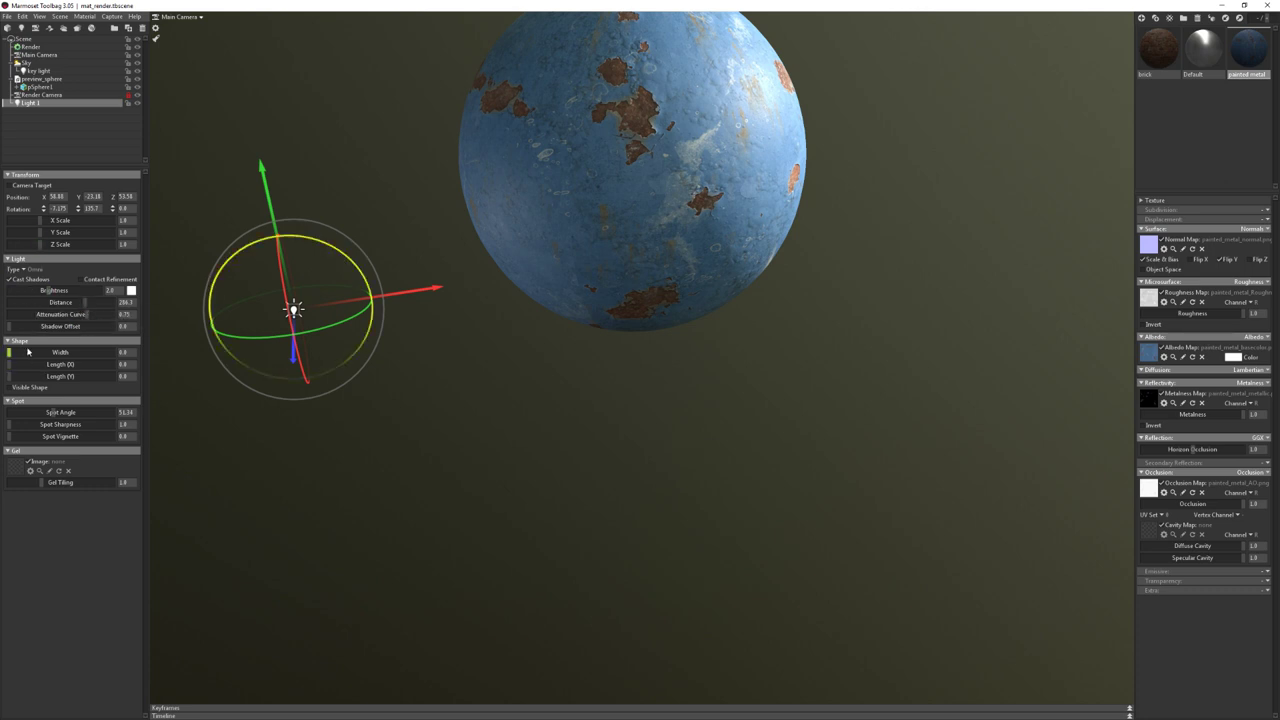
# Increase the omni light's shape width from 1.255 and frame the light with F to inspect it
pyautogui.moveTo(451, 360); pyautogui.dragTo(470, 378)
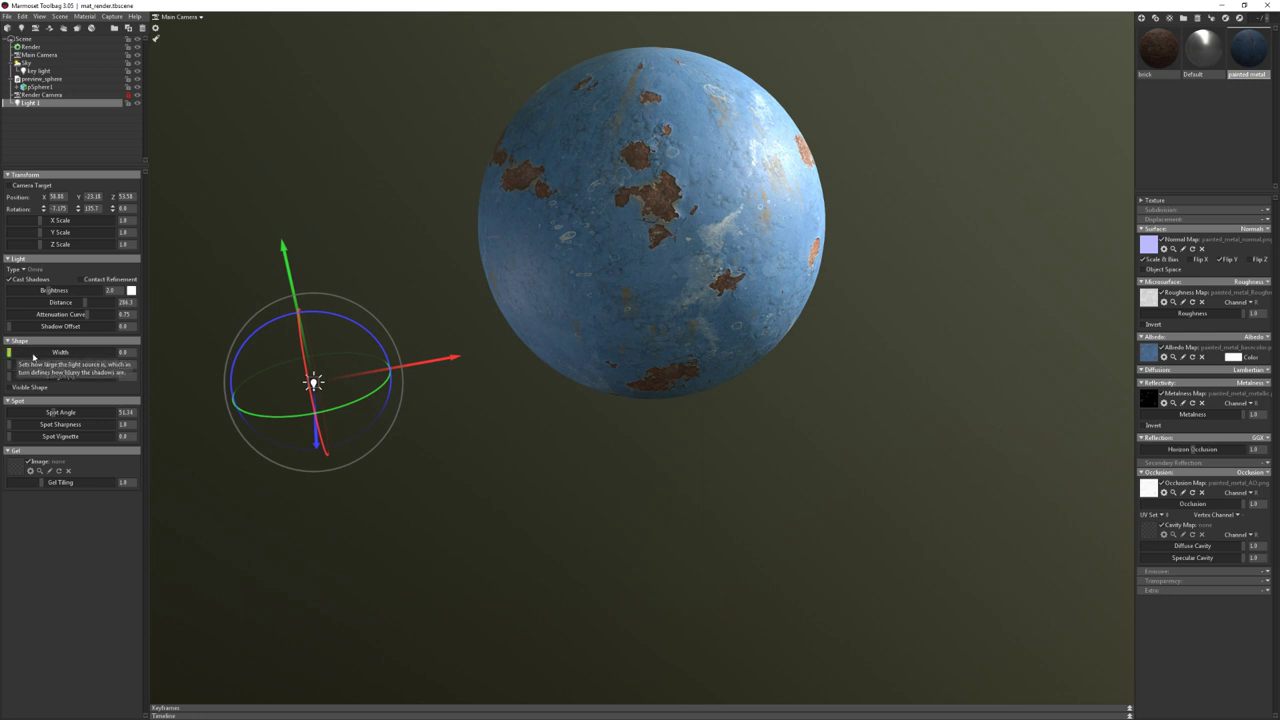
pyautogui.moveTo(333, 327); pyautogui.dragTo(351, 329, button='middle')
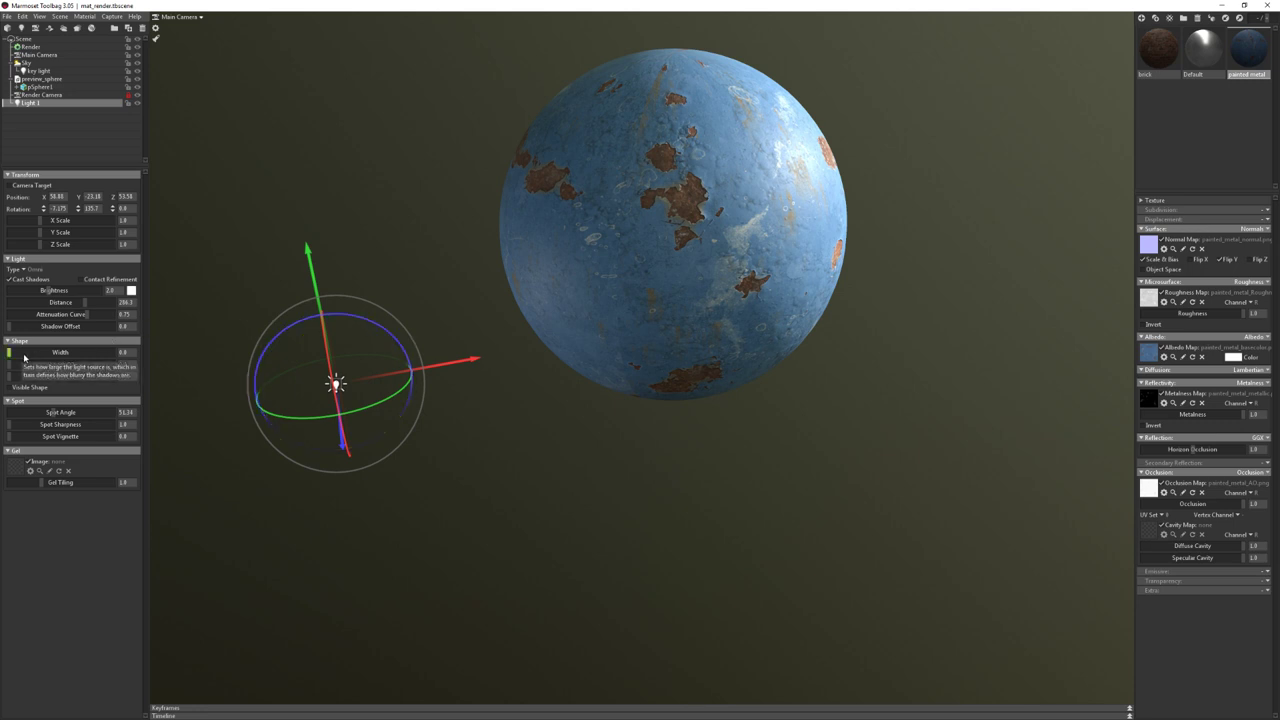
pyautogui.moveTo(10, 353); pyautogui.dragTo(37, 354)
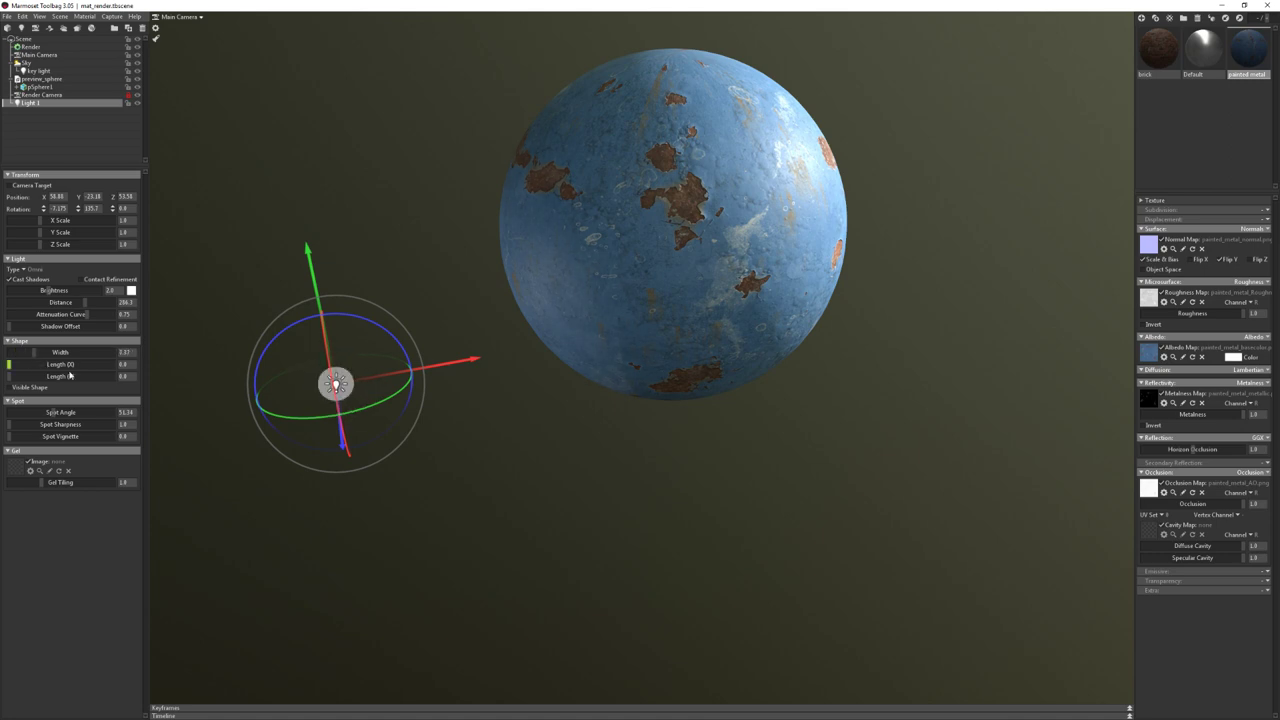
pyautogui.press('f')
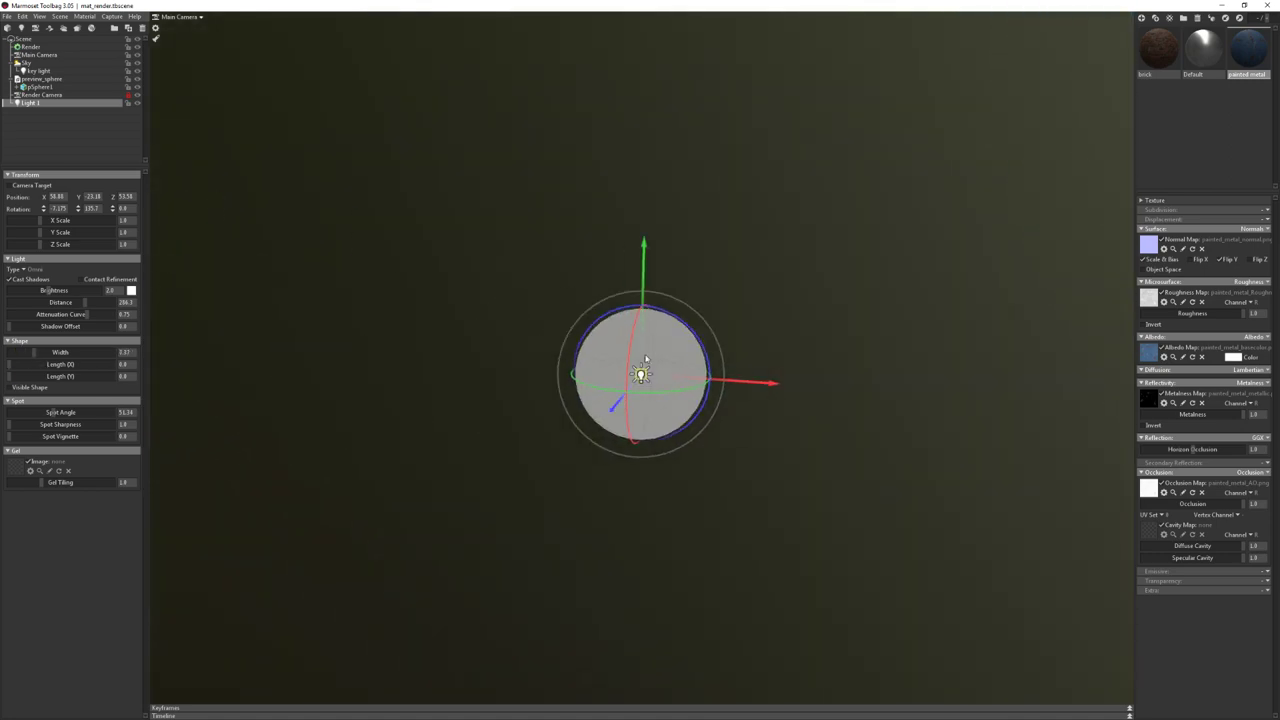
pyautogui.moveTo(682, 346); pyautogui.dragTo(672, 353, button='middle')
pyautogui.moveTo(792, 337)
pyautogui.mouseDown()
pyautogui.moveTo(846, 303)
pyautogui.moveTo(466, 380)
pyautogui.moveTo(597, 443)
pyautogui.mouseUp()
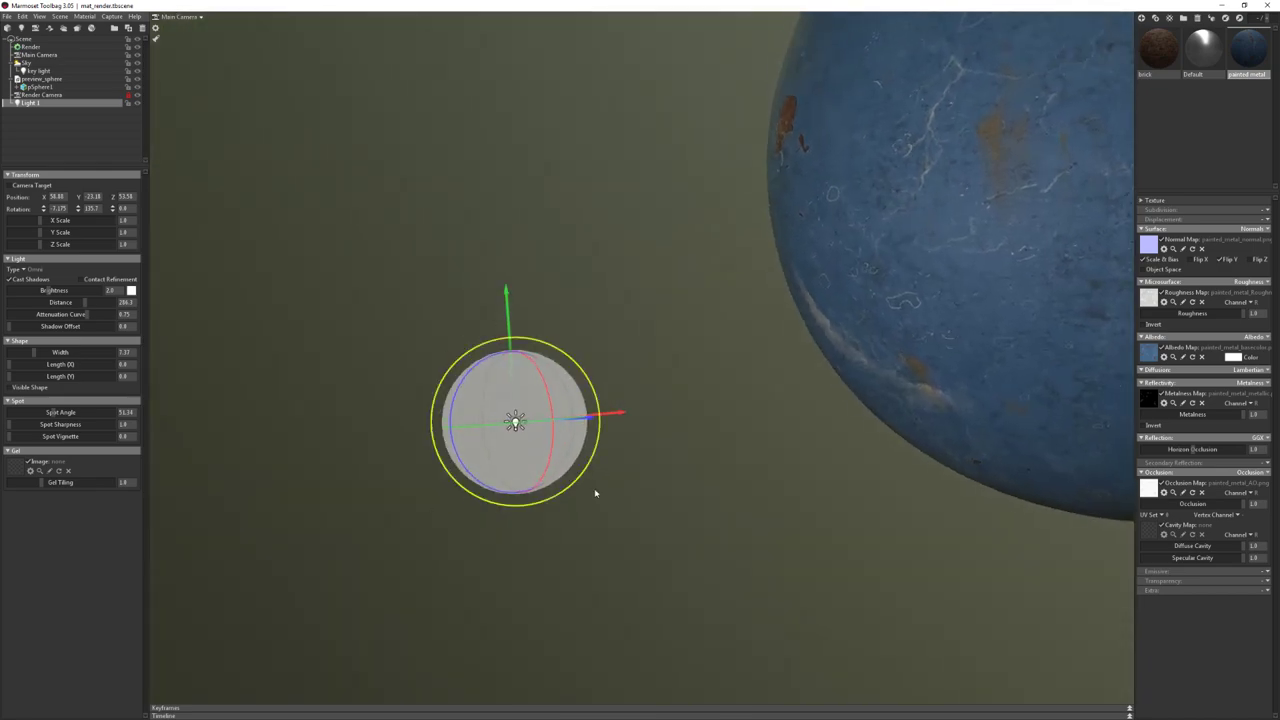
pyautogui.moveTo(640, 400)
pyautogui.mouseDown()
pyautogui.moveTo(552, 388)
pyautogui.moveTo(586, 429)
pyautogui.moveTo(380, 400)
pyautogui.mouseUp()
pyautogui.moveTo(33, 353); pyautogui.dragTo(43, 352)
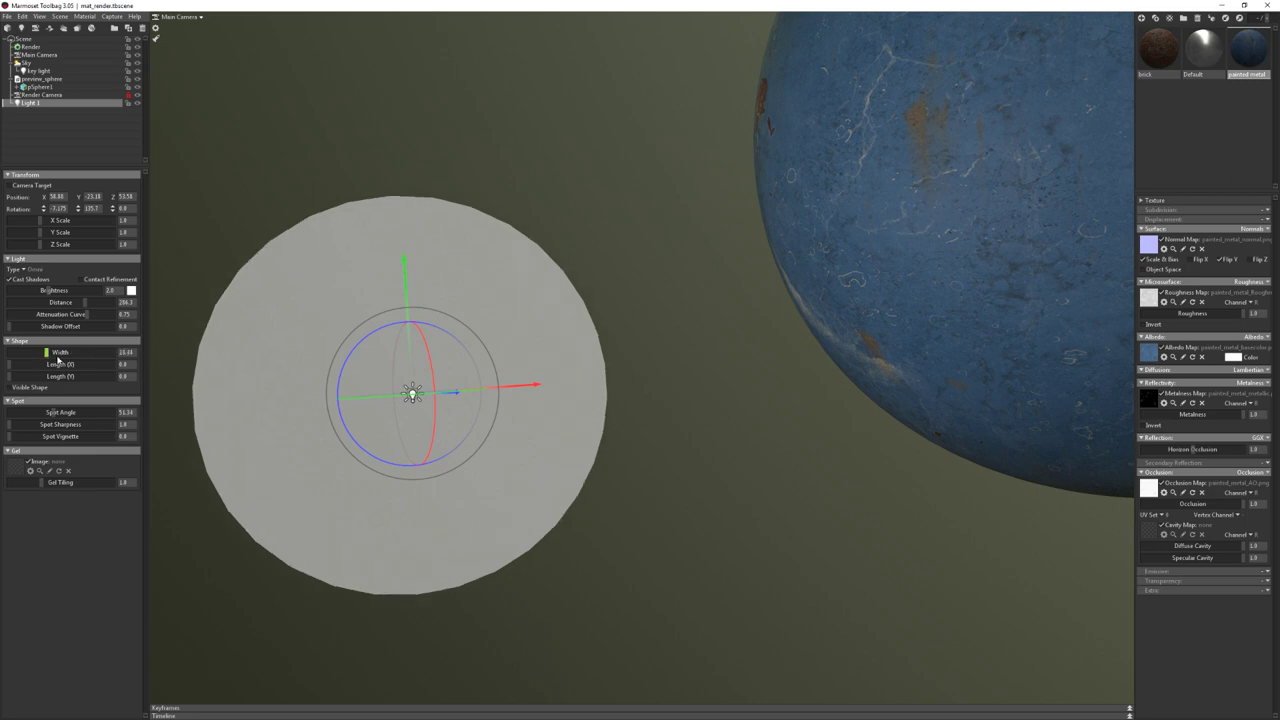
pyautogui.moveTo(480, 420)
pyautogui.mouseDown()
pyautogui.moveTo(538, 397)
pyautogui.moveTo(709, 252)
pyautogui.mouseUp()
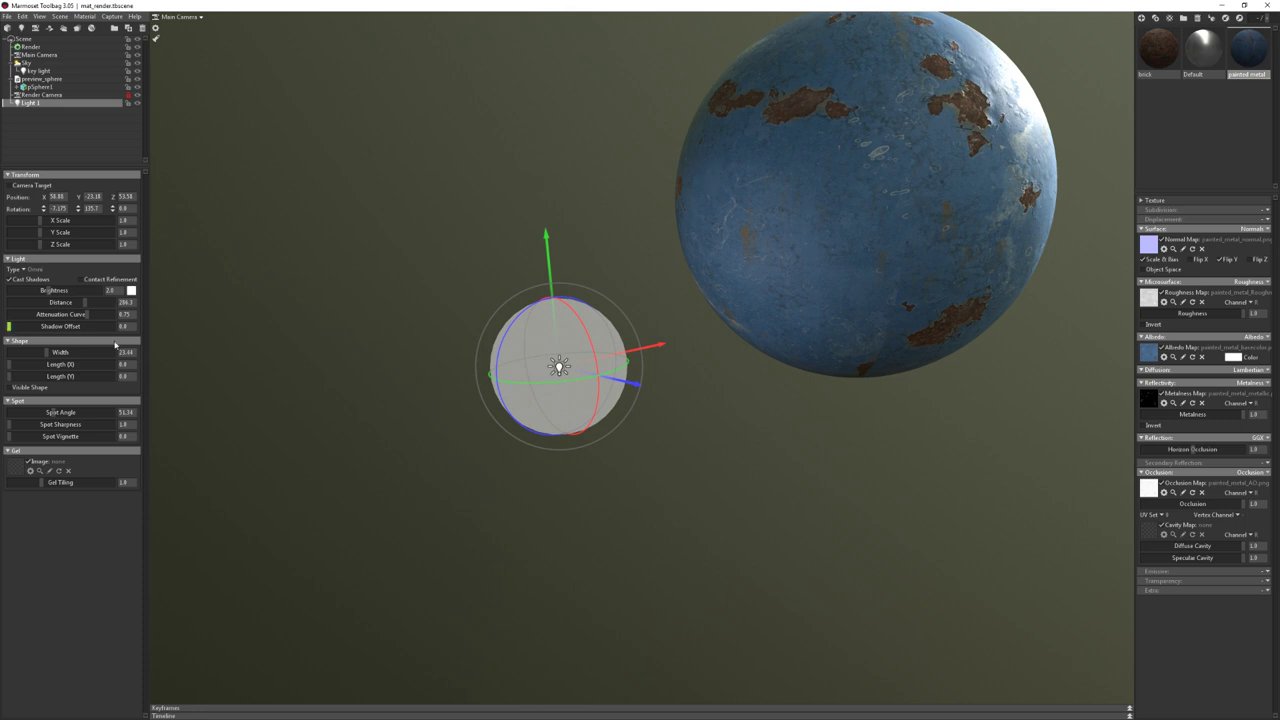
# Try a width of 80.17, then settle the light width at about 36.6
pyautogui.moveTo(55, 352)
pyautogui.mouseDown()
pyautogui.moveTo(43, 352)
pyautogui.moveTo(54, 363)
pyautogui.mouseUp()
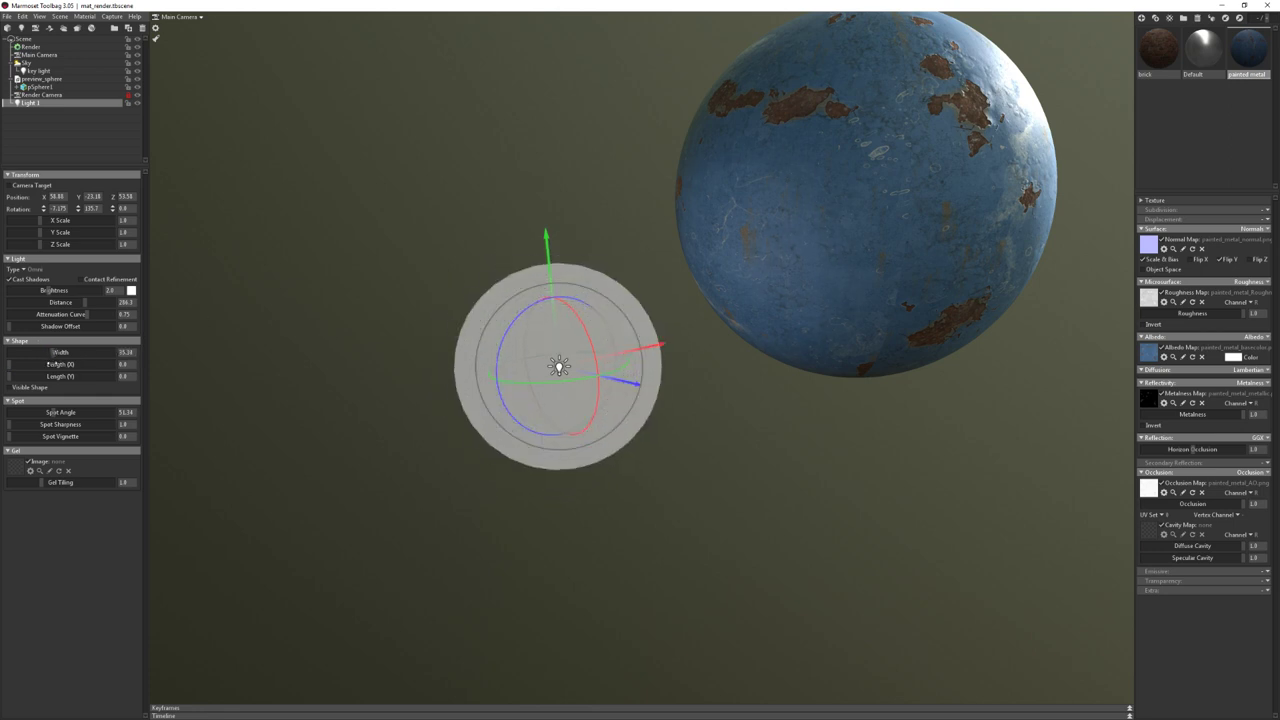
pyautogui.moveTo(54, 363)
pyautogui.mouseDown()
pyautogui.moveTo(64, 370)
pyautogui.moveTo(52, 352)
pyautogui.mouseUp()
pyautogui.moveTo(730, 225); pyautogui.dragTo(691, 215)
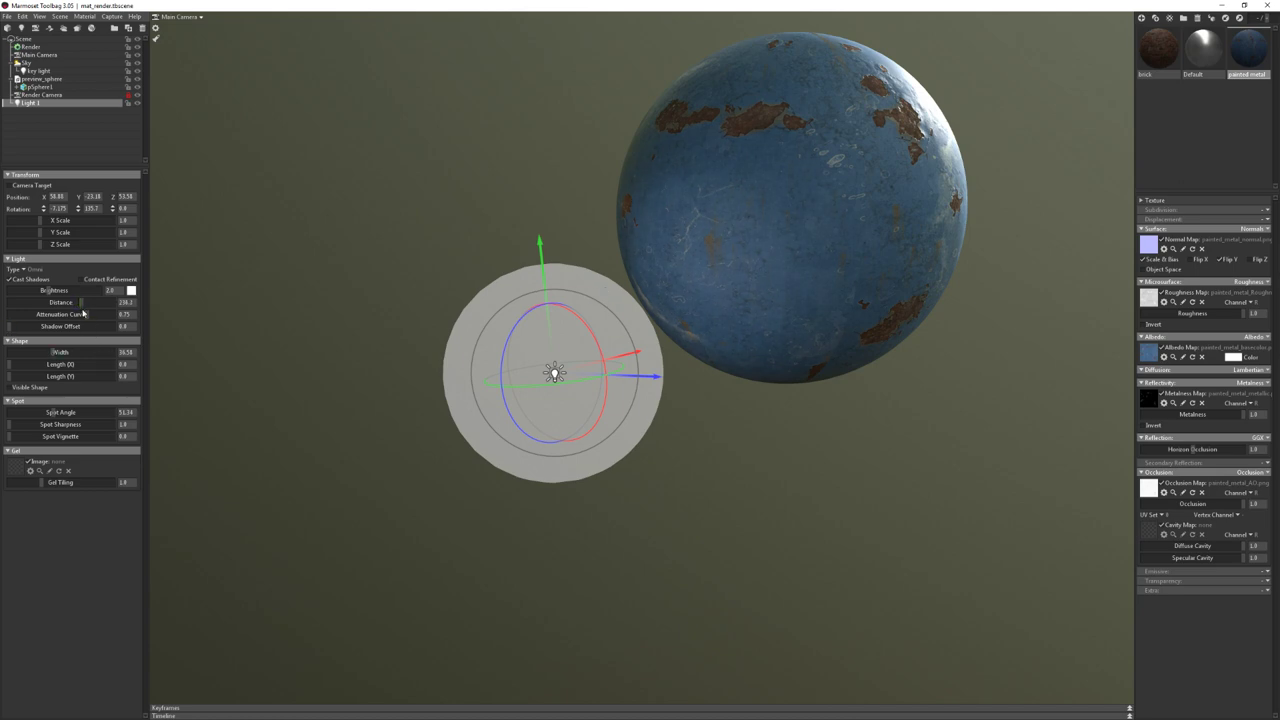
pyautogui.click(180, 16)
# Through the Render Camera, shrink Light 1's shape width to about 16
pyautogui.click(230, 30)
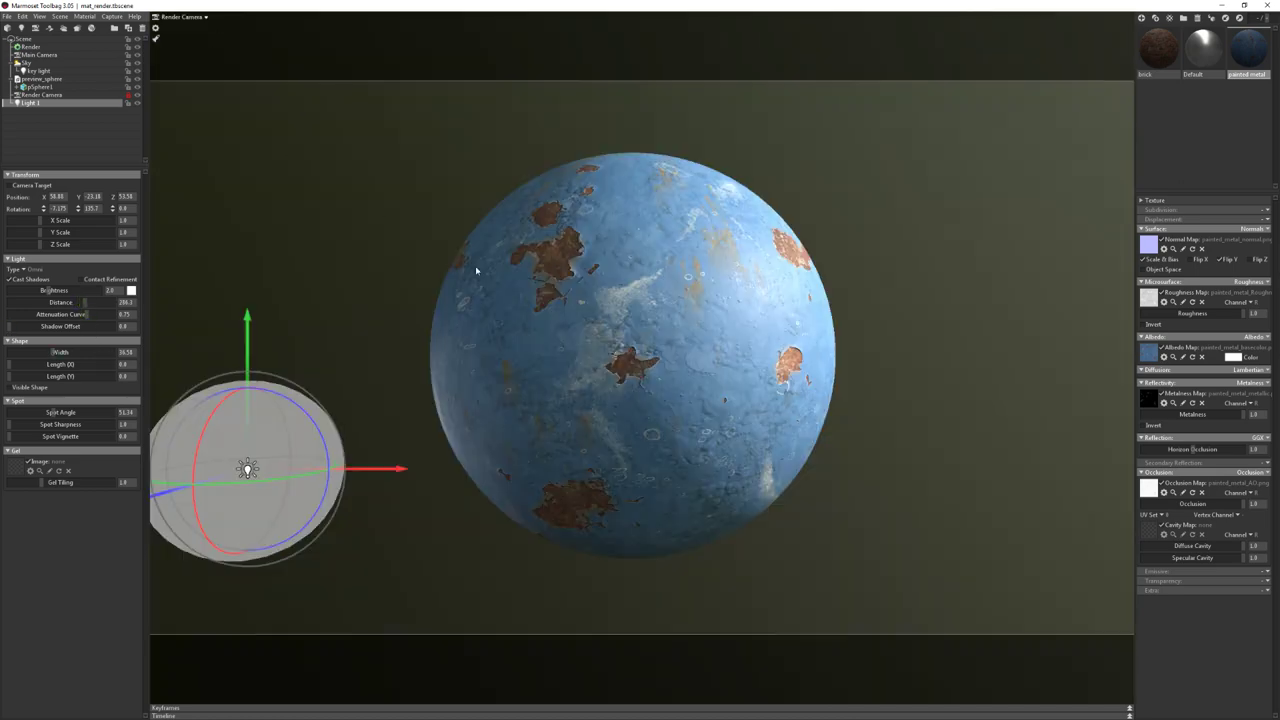
pyautogui.moveTo(53, 355); pyautogui.dragTo(6, 355)
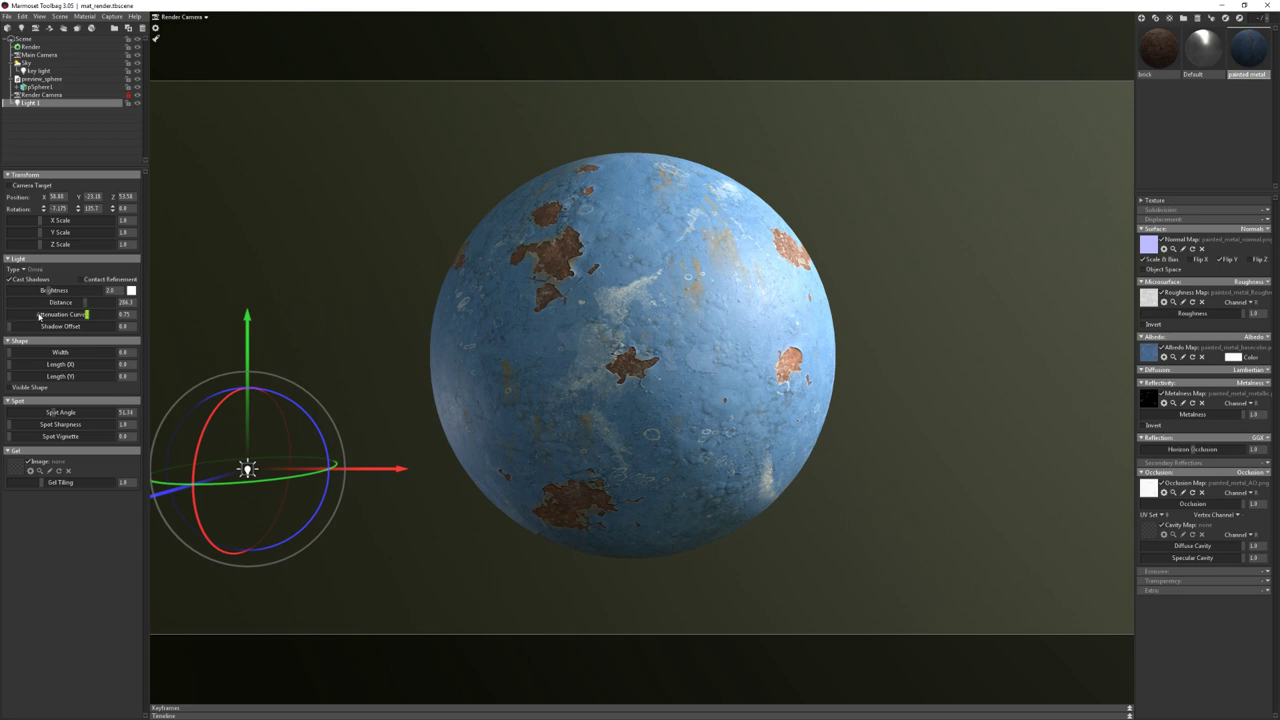
pyautogui.moveTo(10, 352); pyautogui.dragTo(46, 360)
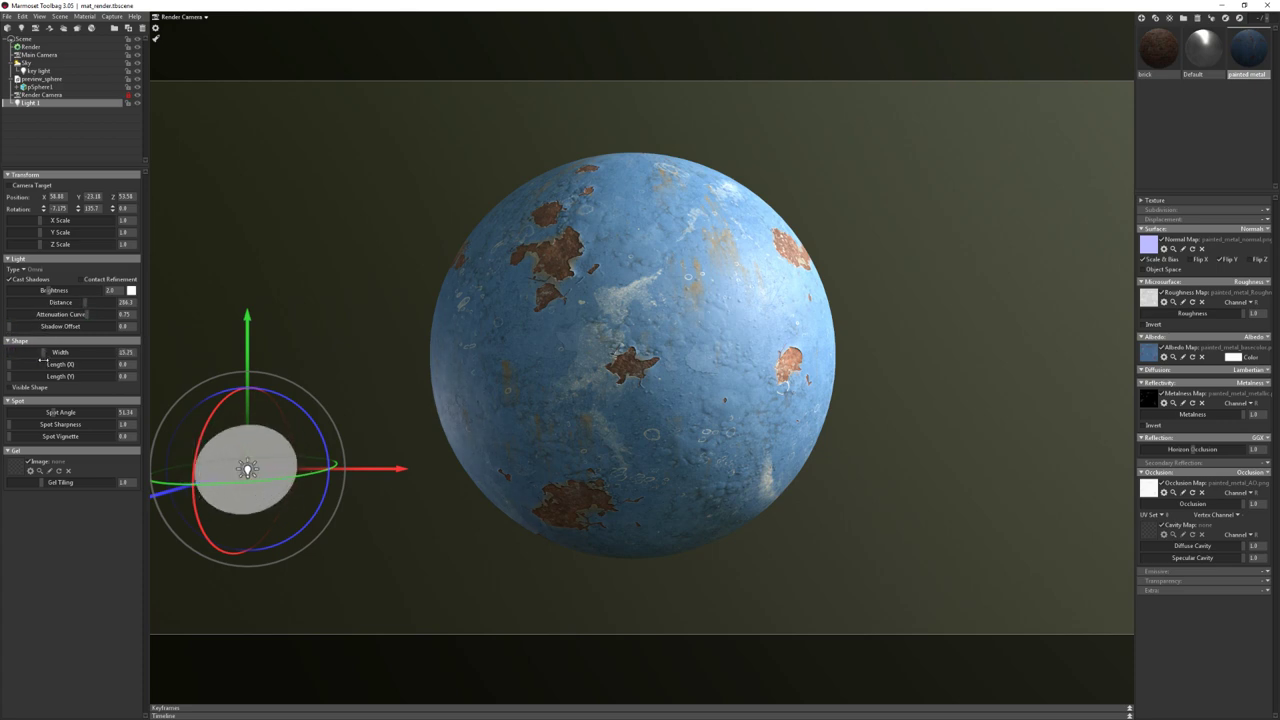
pyautogui.moveTo(148, 363); pyautogui.dragTo(200, 257)
# Set Light 1's brightness to 1 and preview the resulting lighting
pyautogui.moveTo(47, 290); pyautogui.dragTo(55, 290)
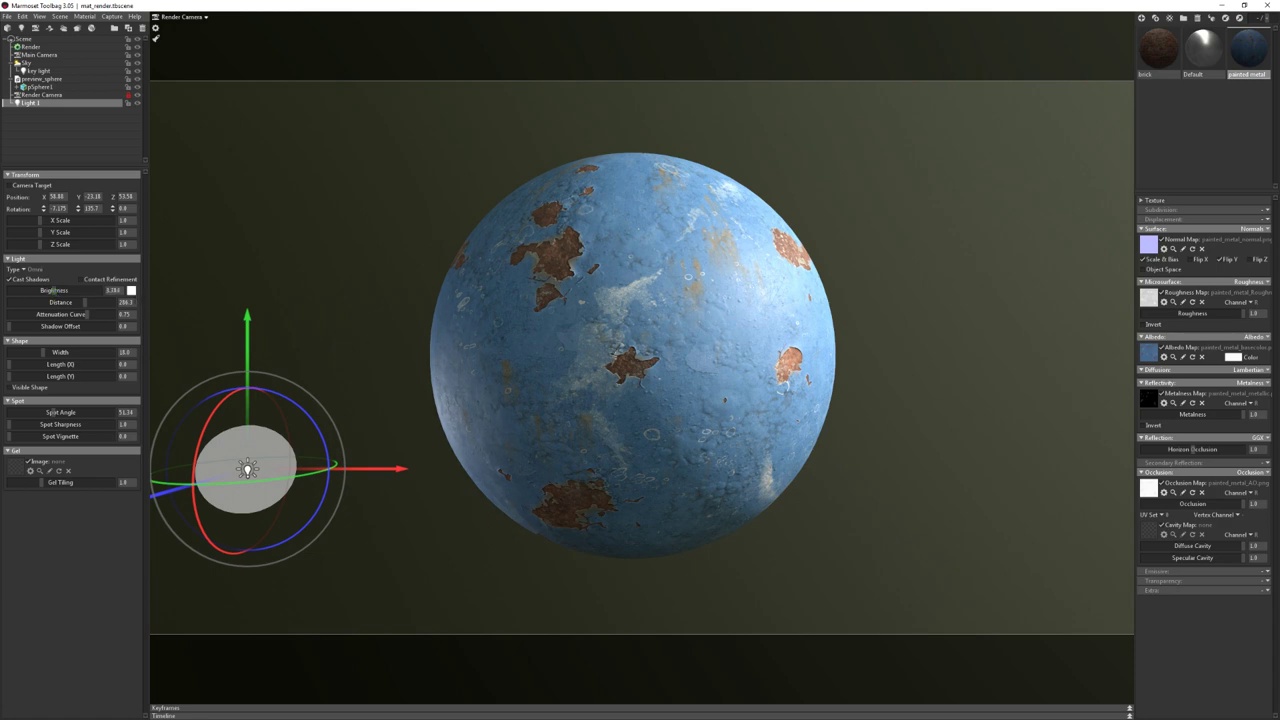
pyautogui.write('1')
pyautogui.press('Return')
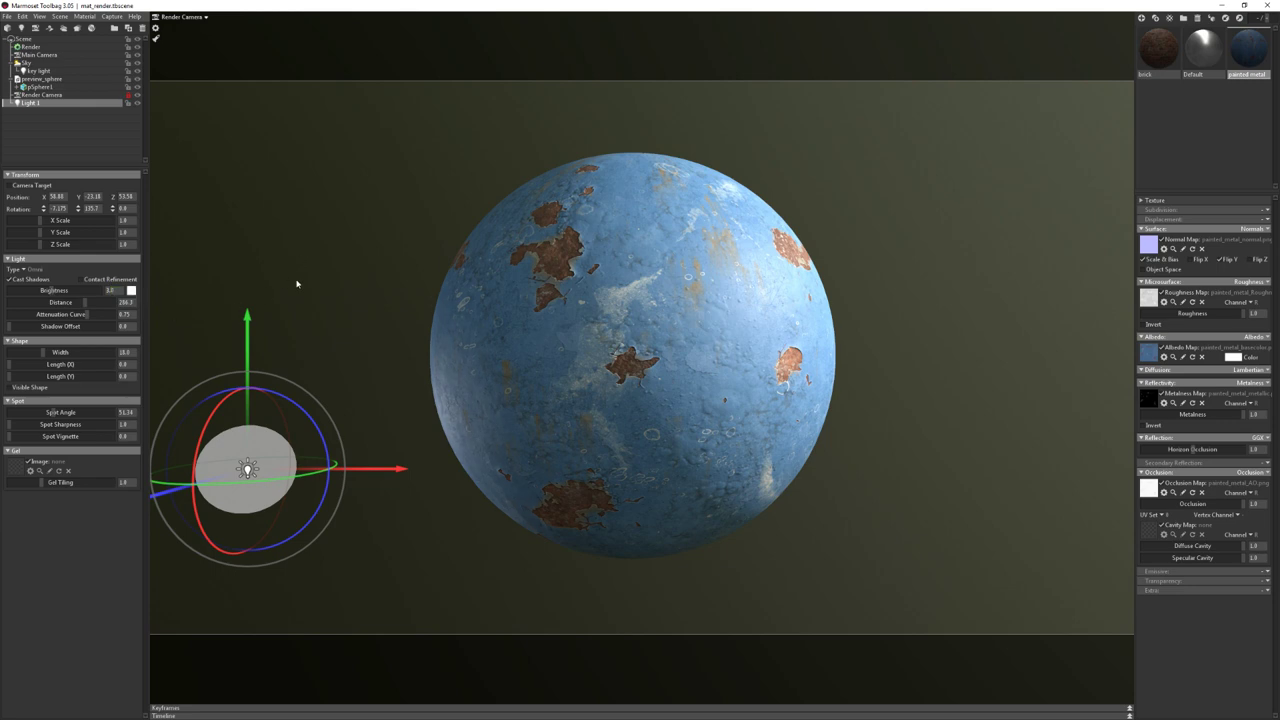
pyautogui.click(441, 444)
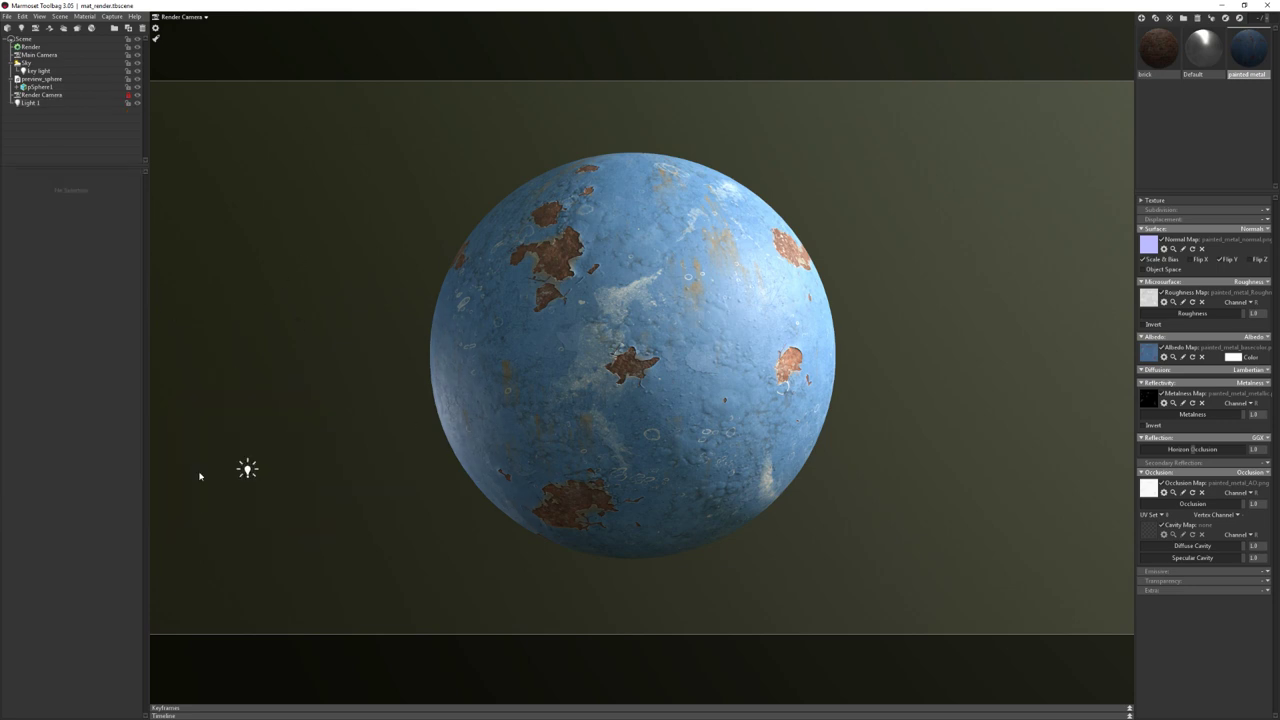
pyautogui.click(247, 469)
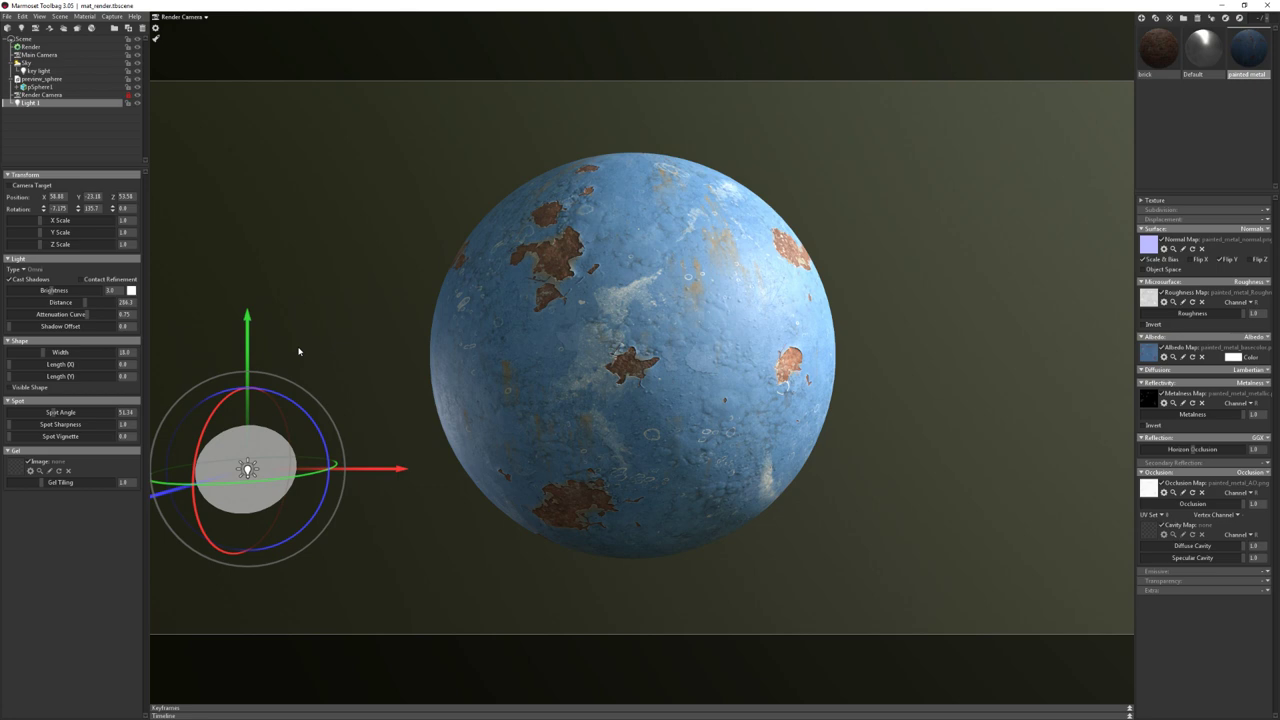
# Tint the key light a warm cream colour using an orange hue with low saturation
pyautogui.click(38, 70)
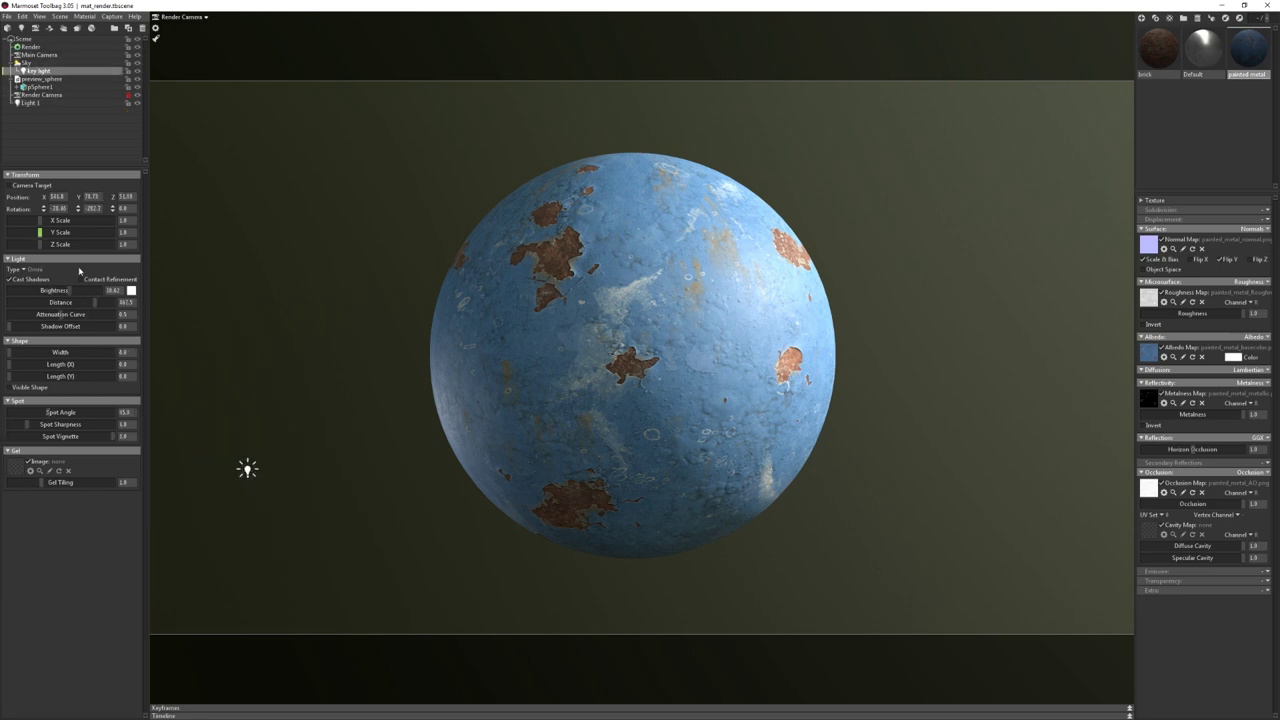
pyautogui.click(132, 290)
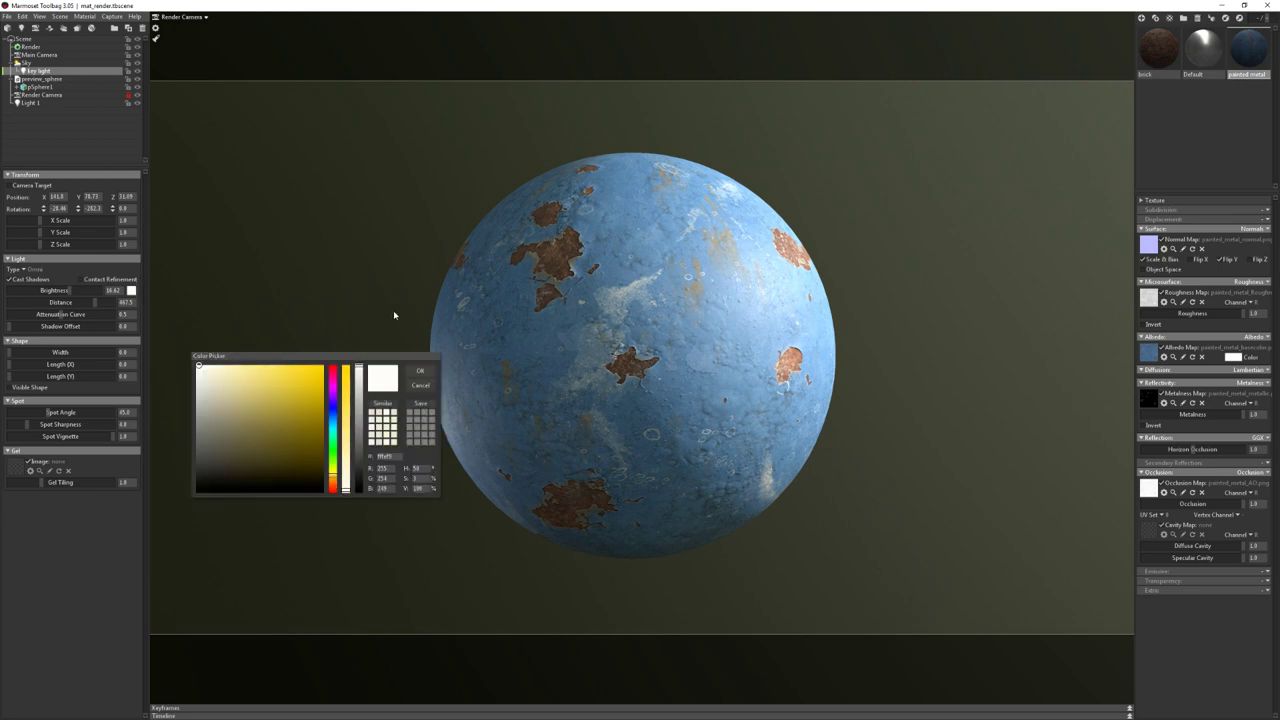
pyautogui.moveTo(345, 354); pyautogui.dragTo(501, 406)
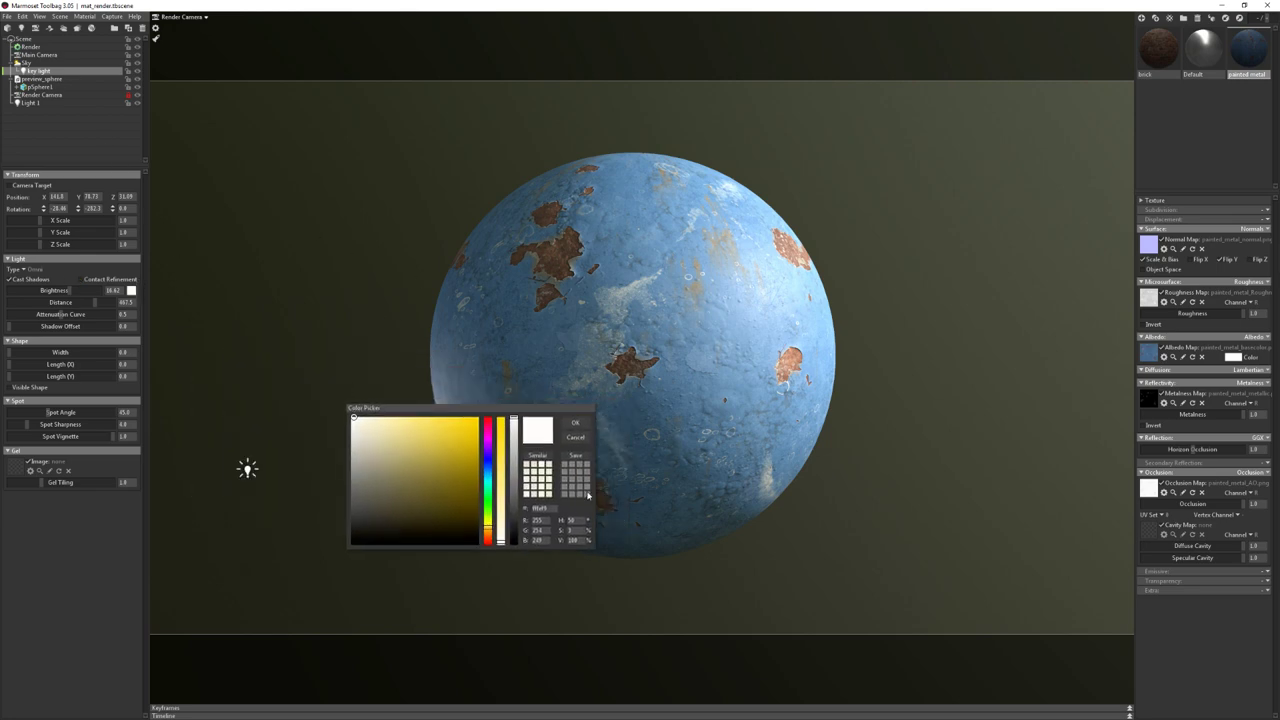
pyautogui.click(488, 533)
pyautogui.moveTo(507, 533); pyautogui.dragTo(508, 527)
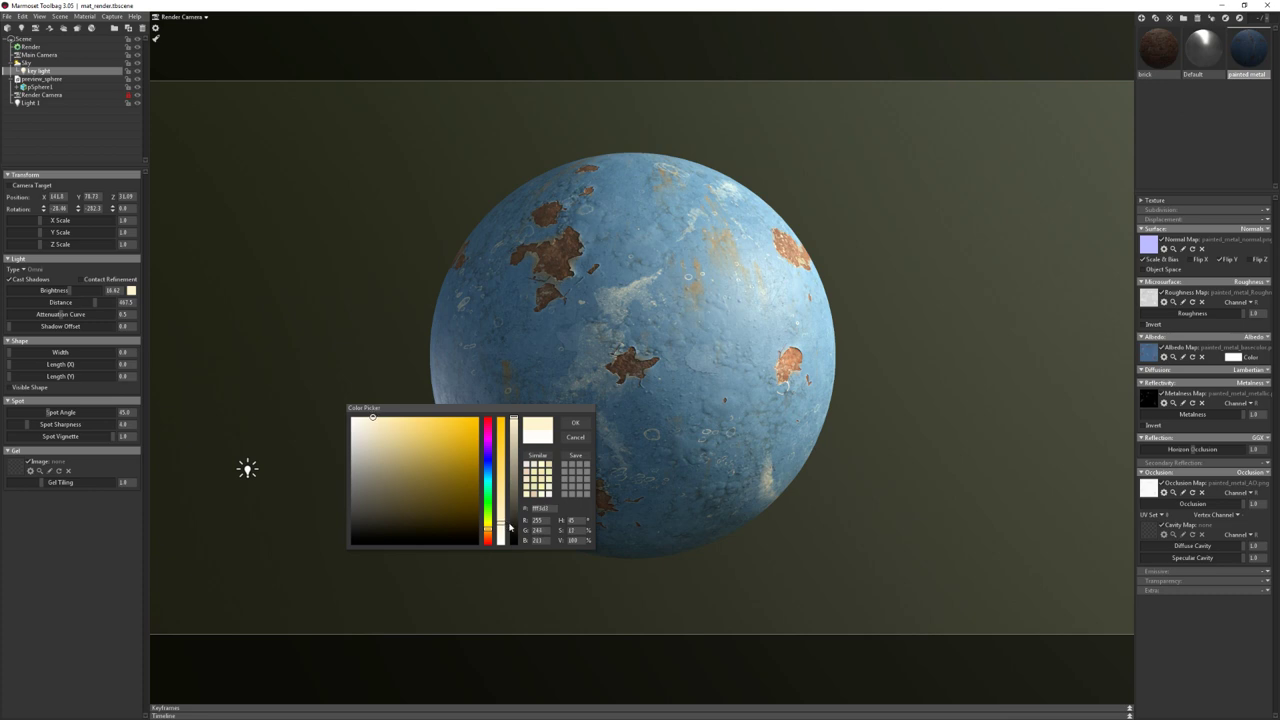
pyautogui.moveTo(508, 527); pyautogui.dragTo(510, 524)
pyautogui.click(575, 422)
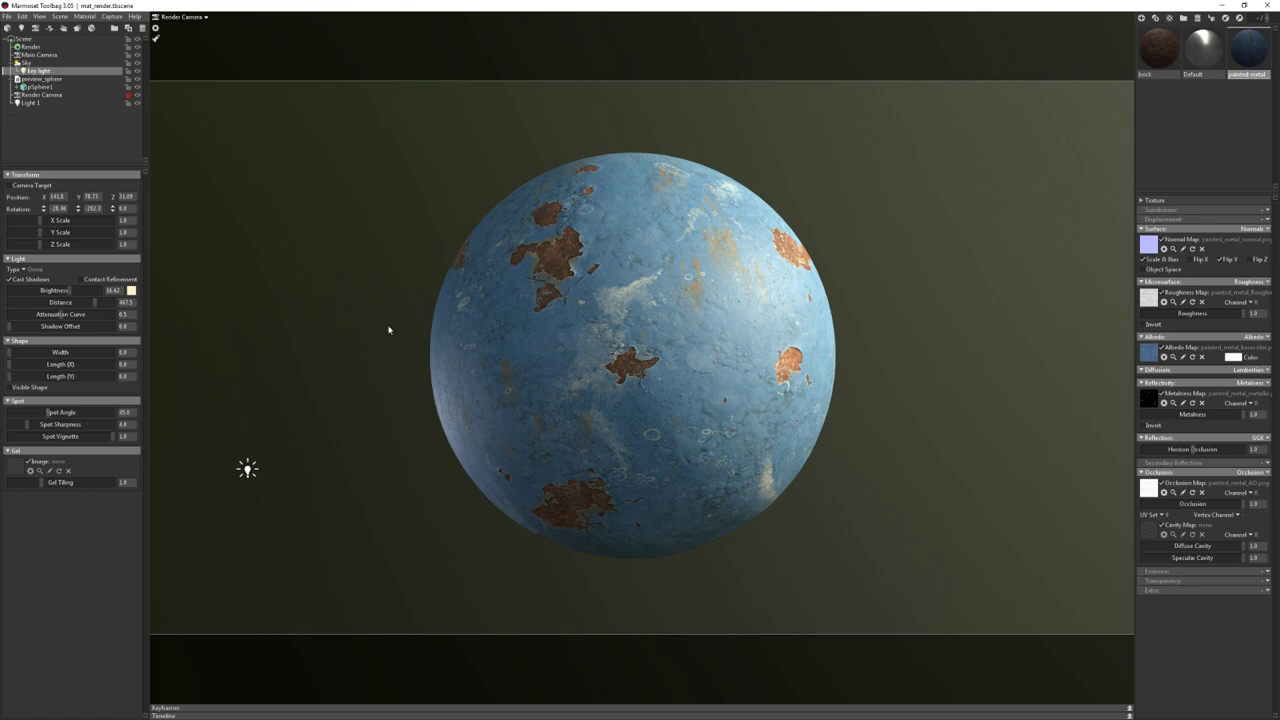
# Set the key light's brightness to 22.8
pyautogui.moveTo(70, 290); pyautogui.dragTo(70, 290)
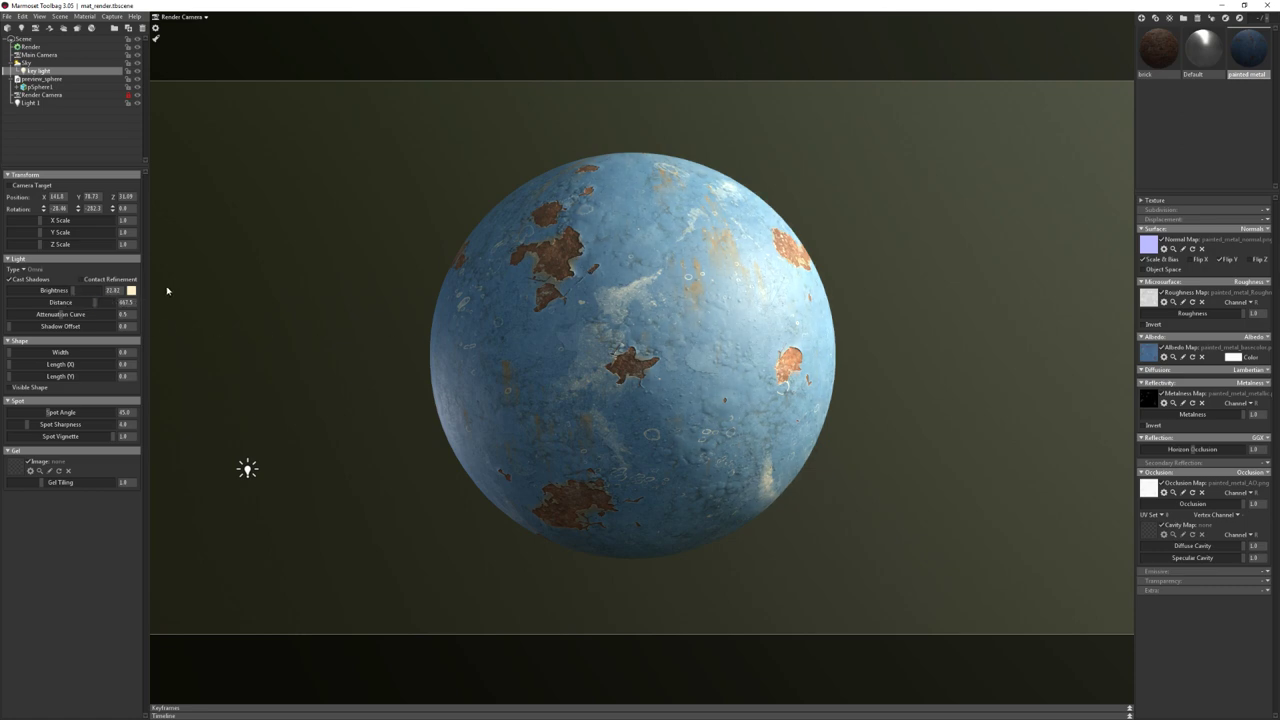
pyautogui.click(115, 290)
pyautogui.press('Return')
pyautogui.click(247, 467)
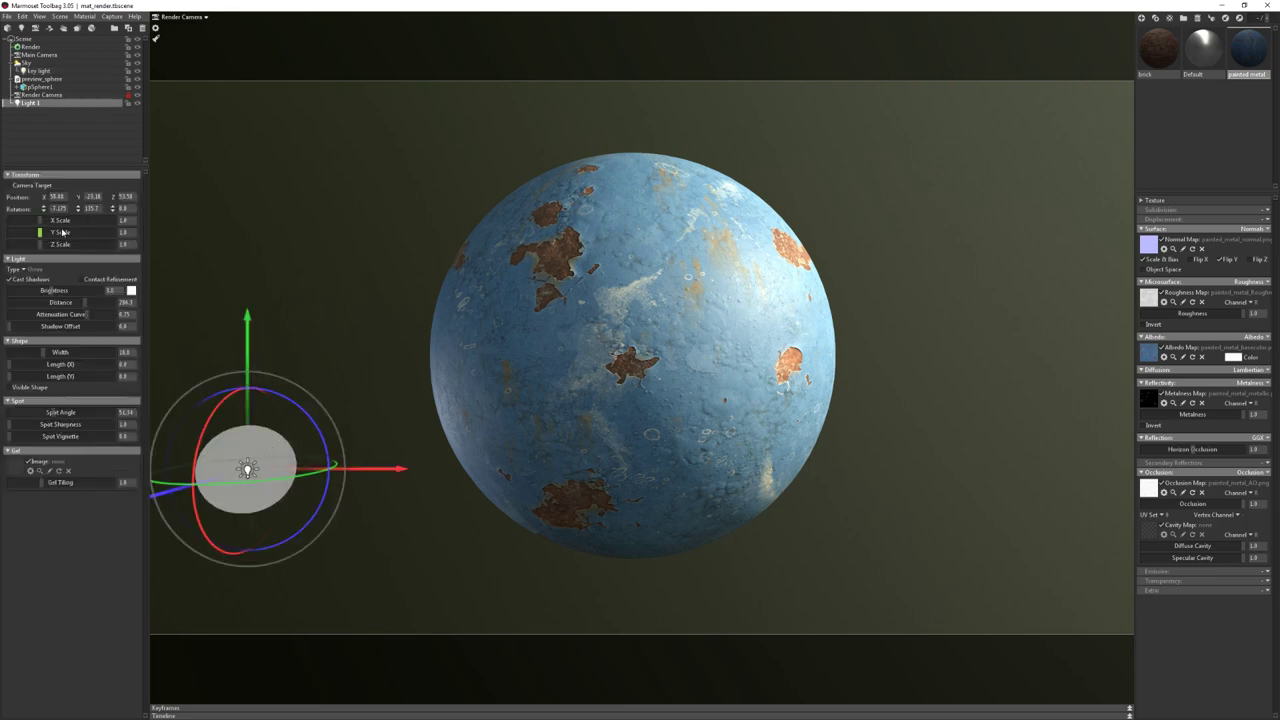
# Give Light 1 a pale, low-saturation blue colour, revising the hue once
pyautogui.click(131, 291)
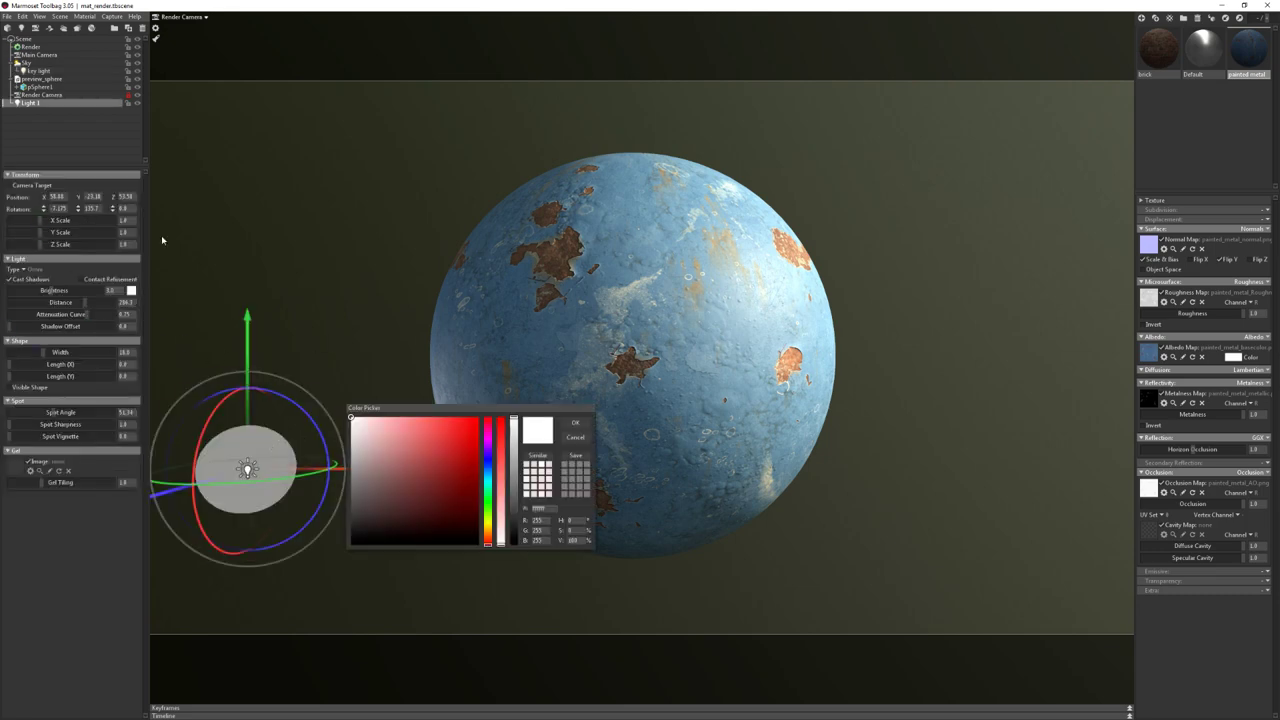
pyautogui.click(489, 467)
pyautogui.moveTo(494, 457); pyautogui.dragTo(504, 519)
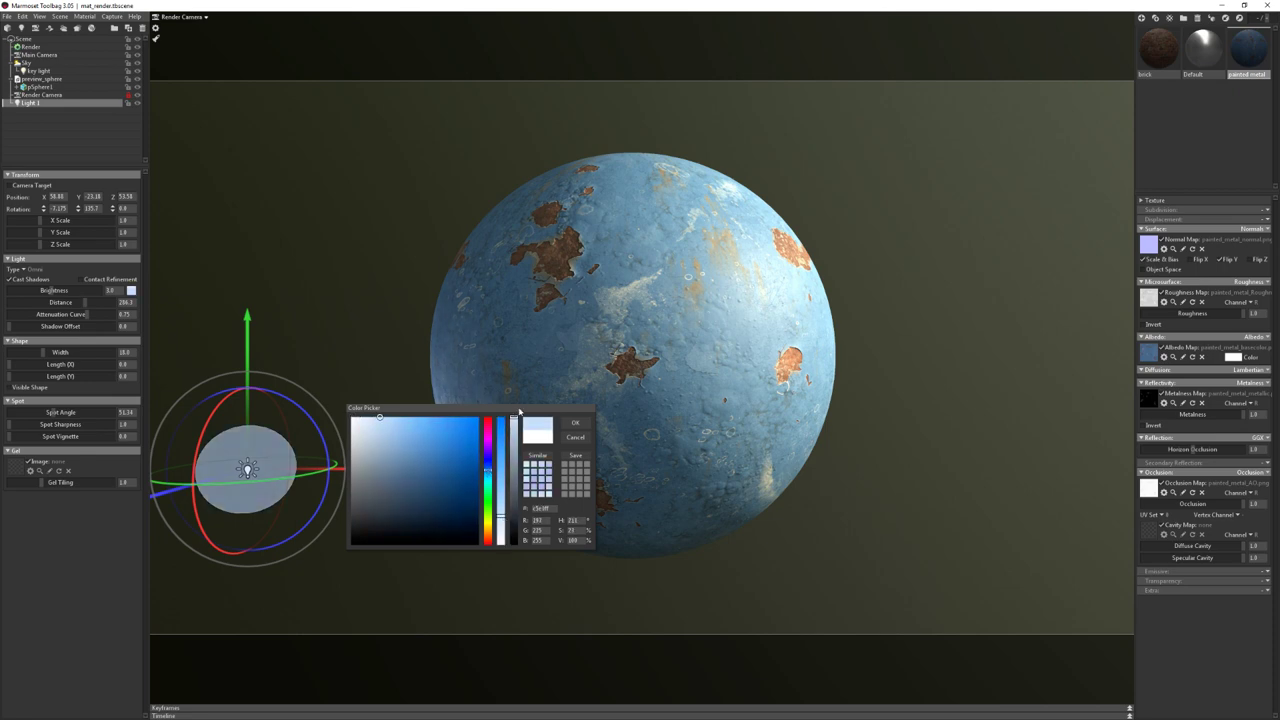
pyautogui.moveTo(519, 411)
pyautogui.mouseDown()
pyautogui.moveTo(616, 451)
pyautogui.moveTo(730, 450)
pyautogui.mouseUp()
pyautogui.click(786, 460)
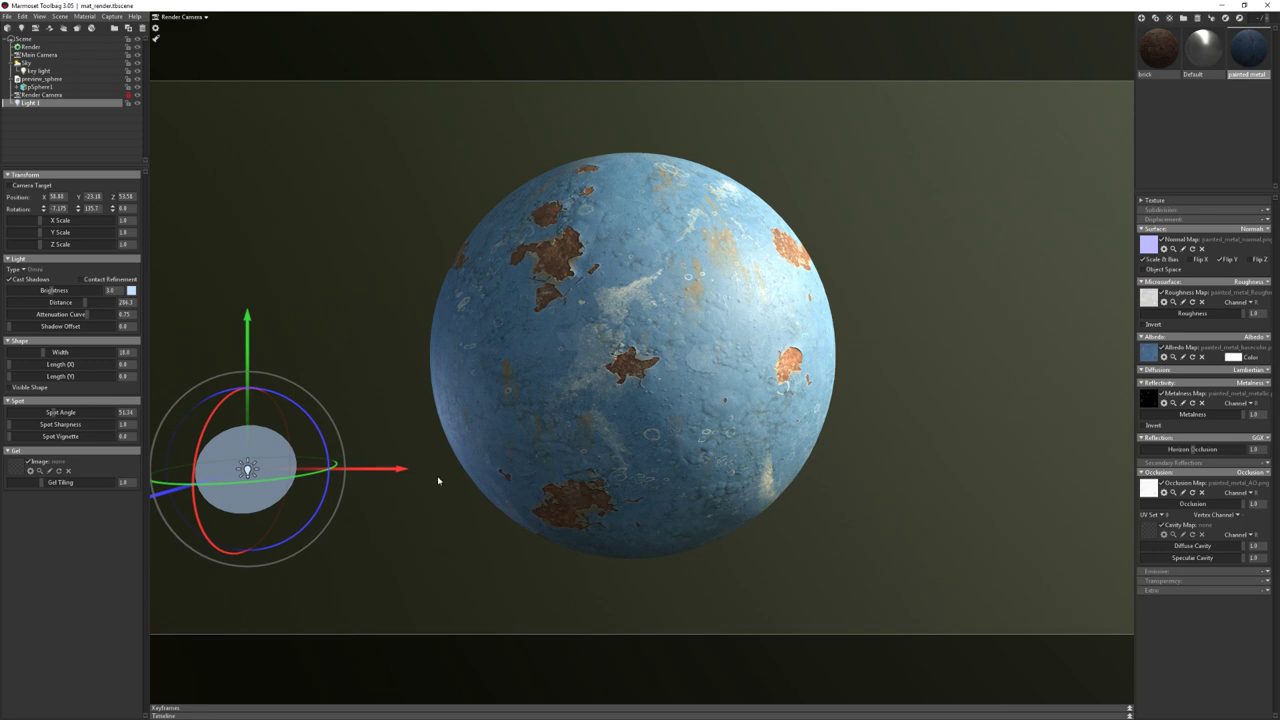
pyautogui.click(131, 290)
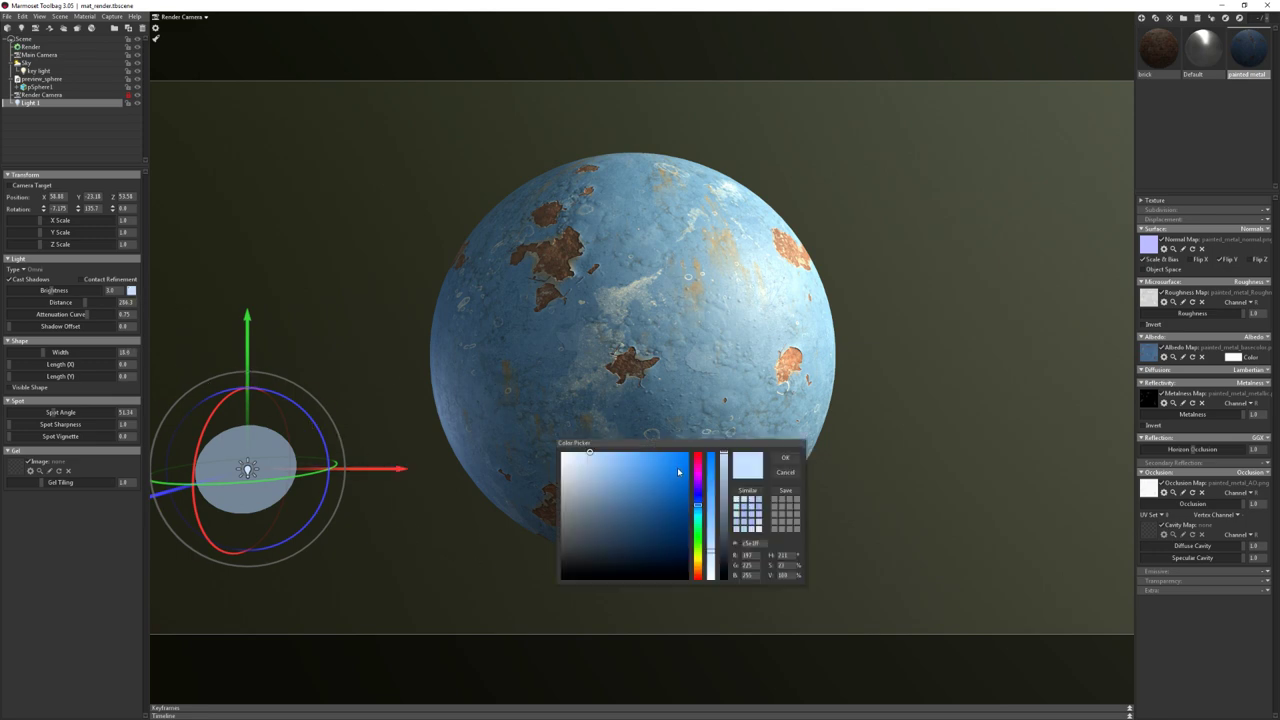
pyautogui.moveTo(594, 442)
pyautogui.mouseDown()
pyautogui.moveTo(850, 376)
pyautogui.moveTo(912, 388)
pyautogui.mouseUp()
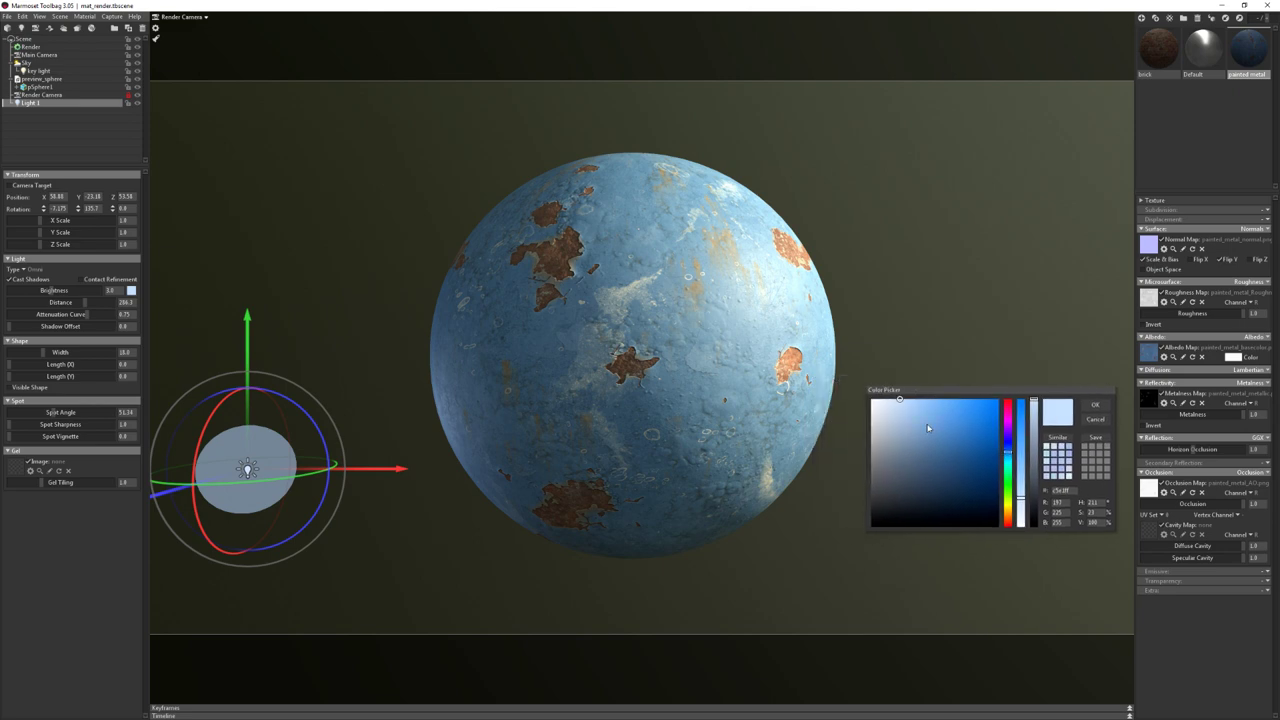
pyautogui.click(1009, 462)
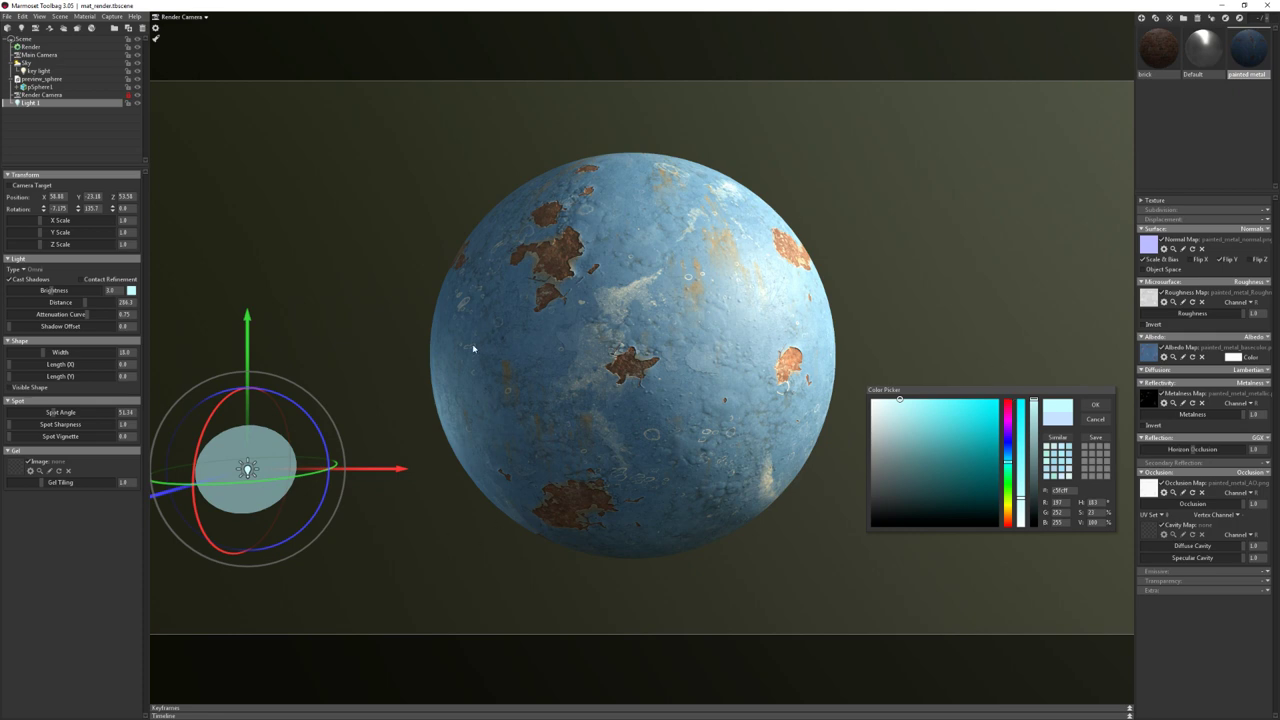
pyautogui.moveTo(1007, 461); pyautogui.dragTo(1008, 461)
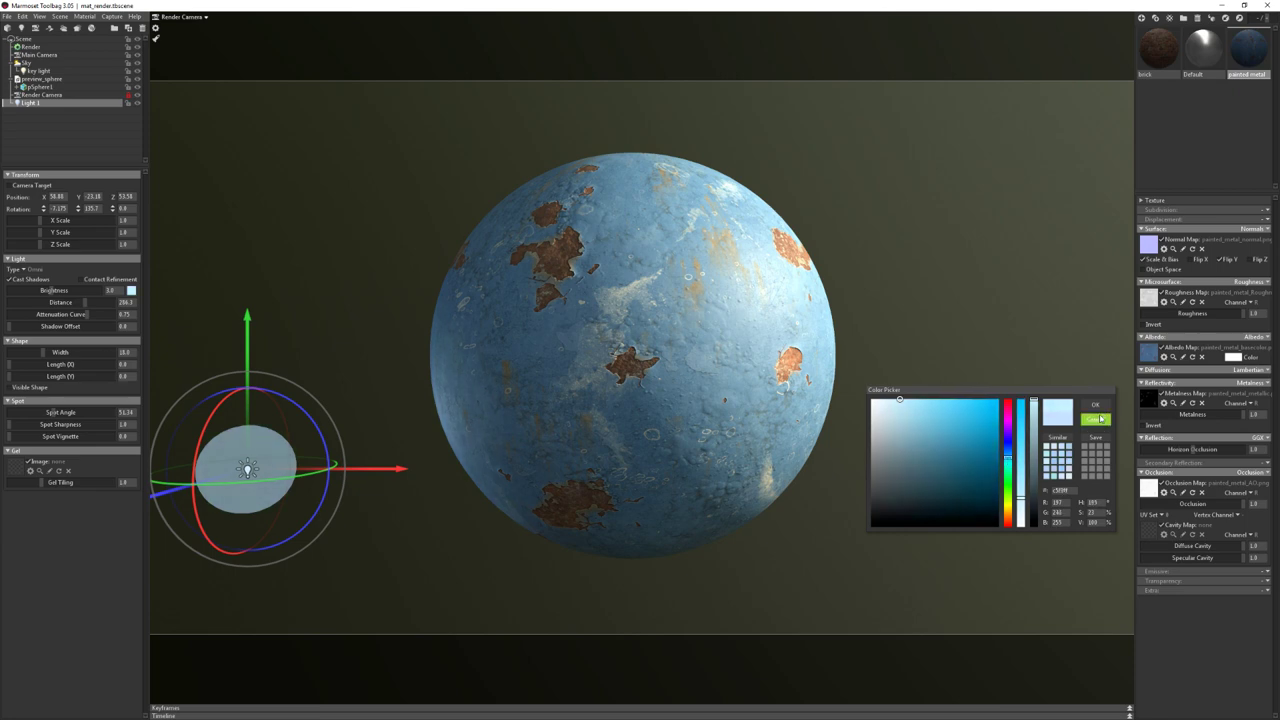
pyautogui.click(1095, 404)
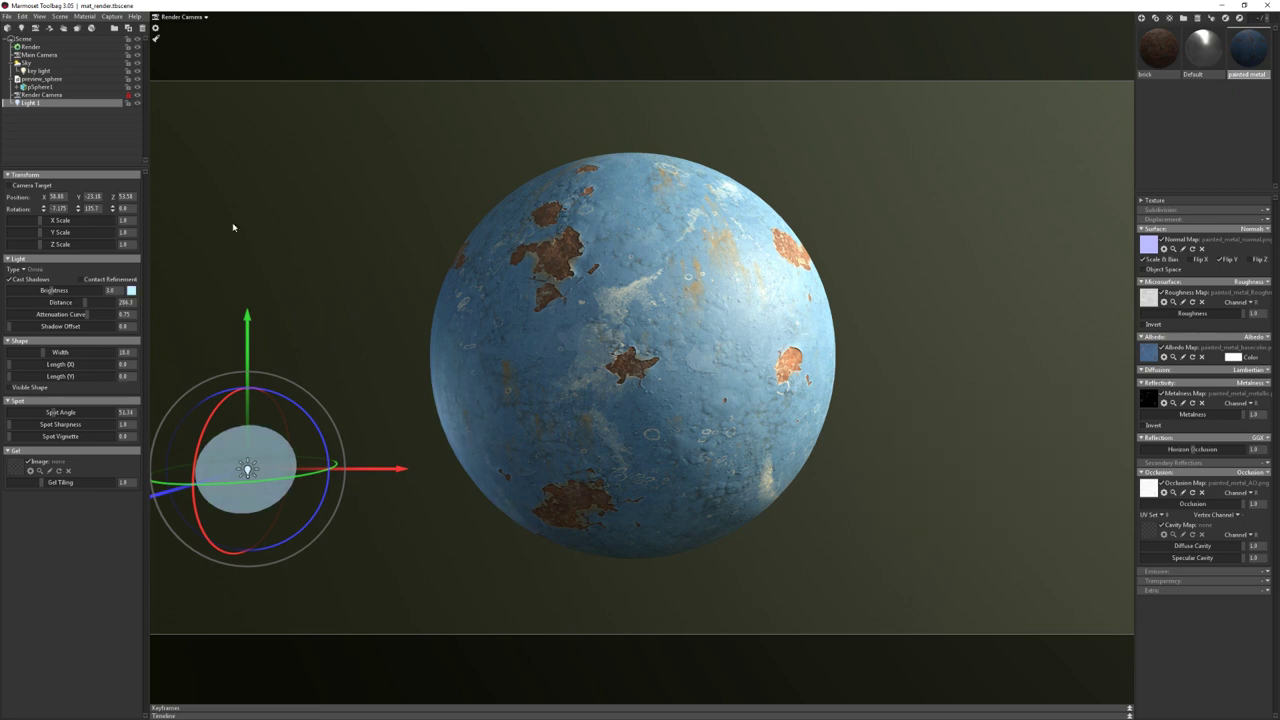
# Check the key light's colour and keep its cream tint unchanged
pyautogui.click(42, 102)
pyautogui.click(38, 70)
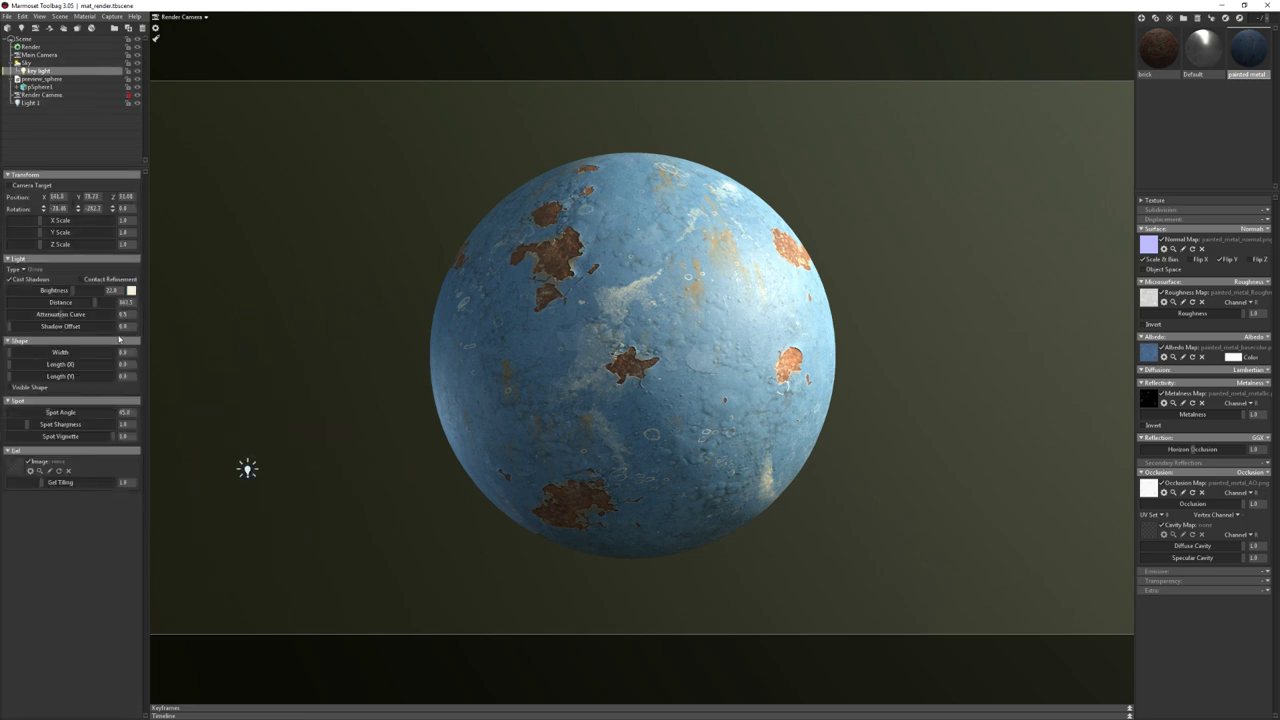
pyautogui.click(131, 290)
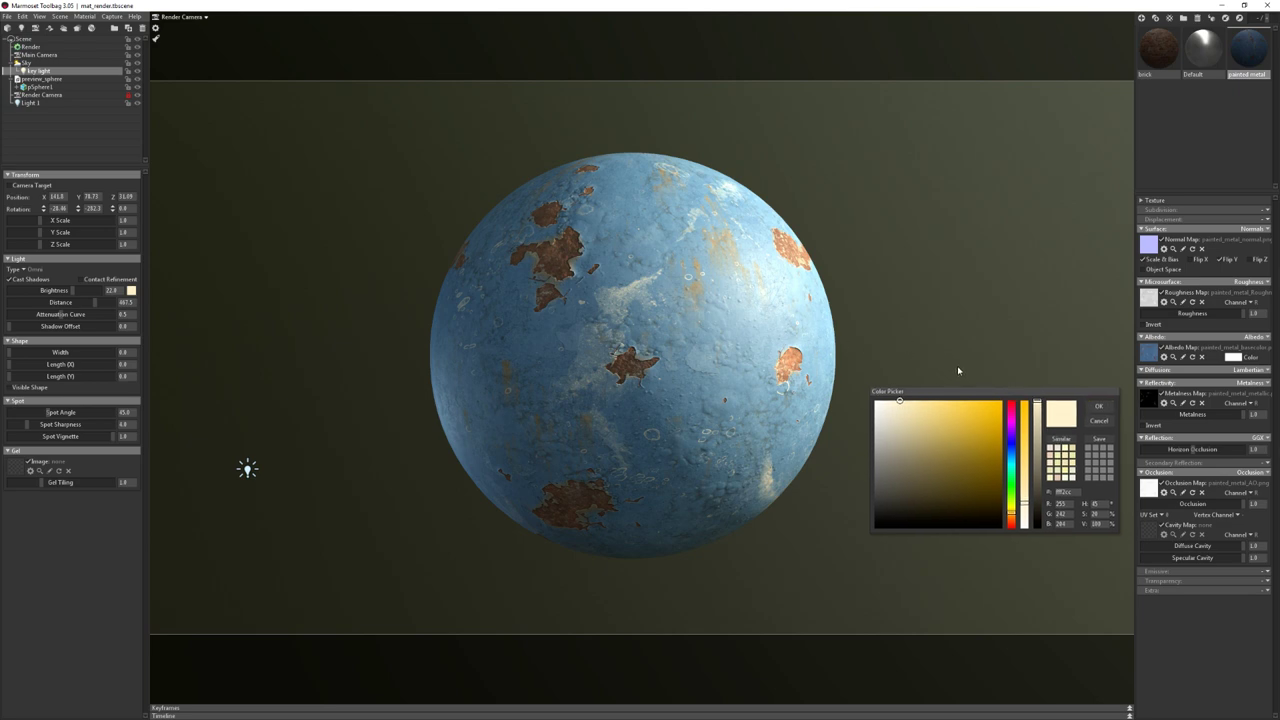
pyautogui.click(1097, 407)
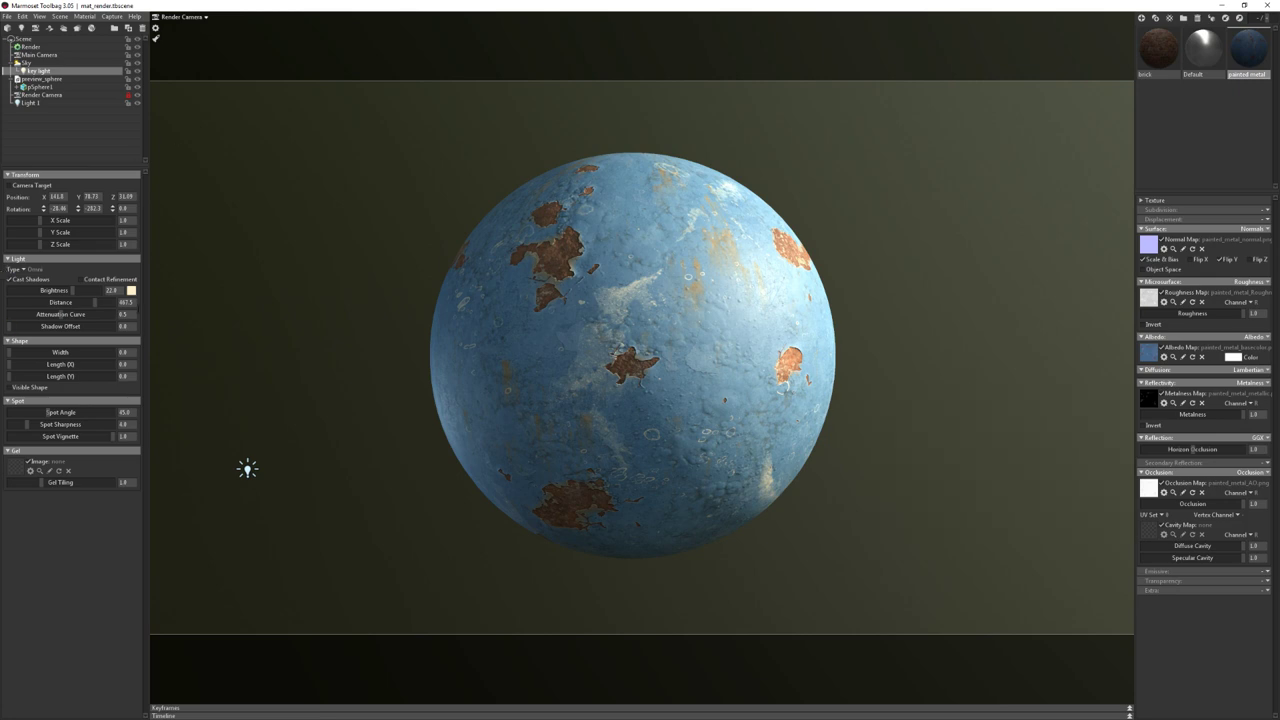
# Set the key light brightness to 26.8, then 2.5, and toggle its shadow casting
pyautogui.click(131, 290)
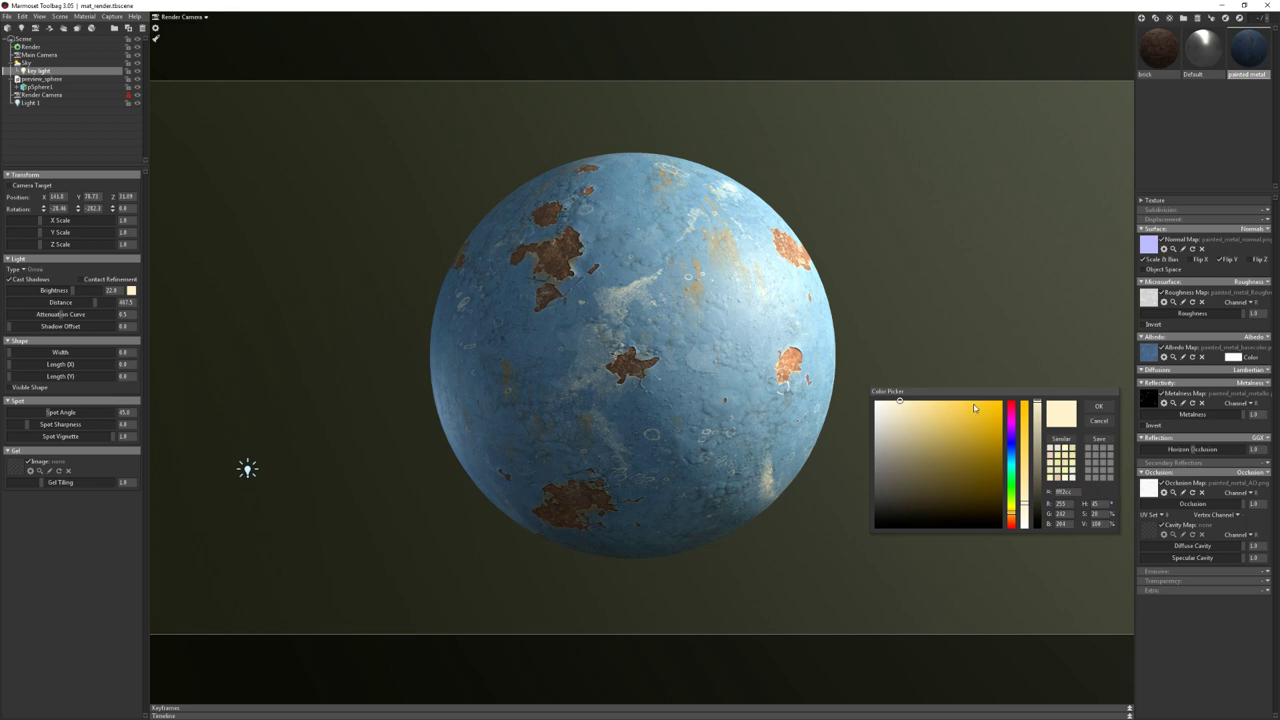
pyautogui.click(1097, 407)
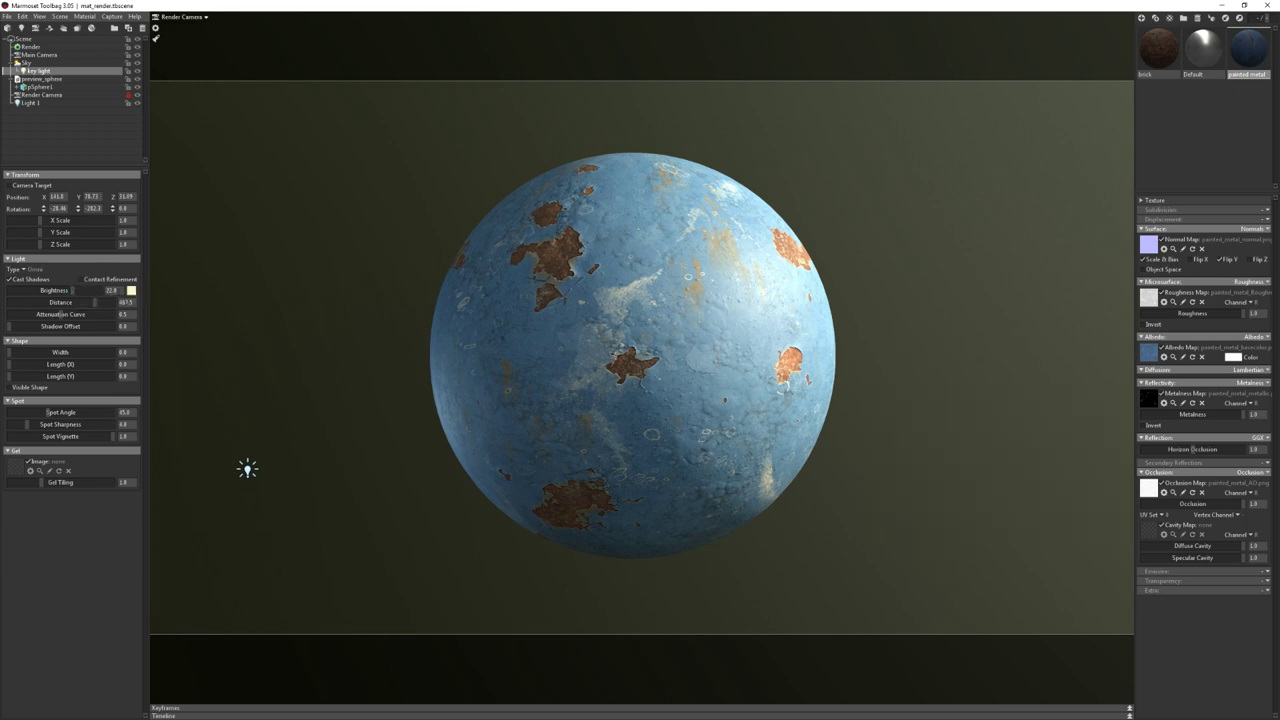
pyautogui.moveTo(47, 291); pyautogui.dragTo(3, 276)
pyautogui.write('26.8')
pyautogui.press('Return')
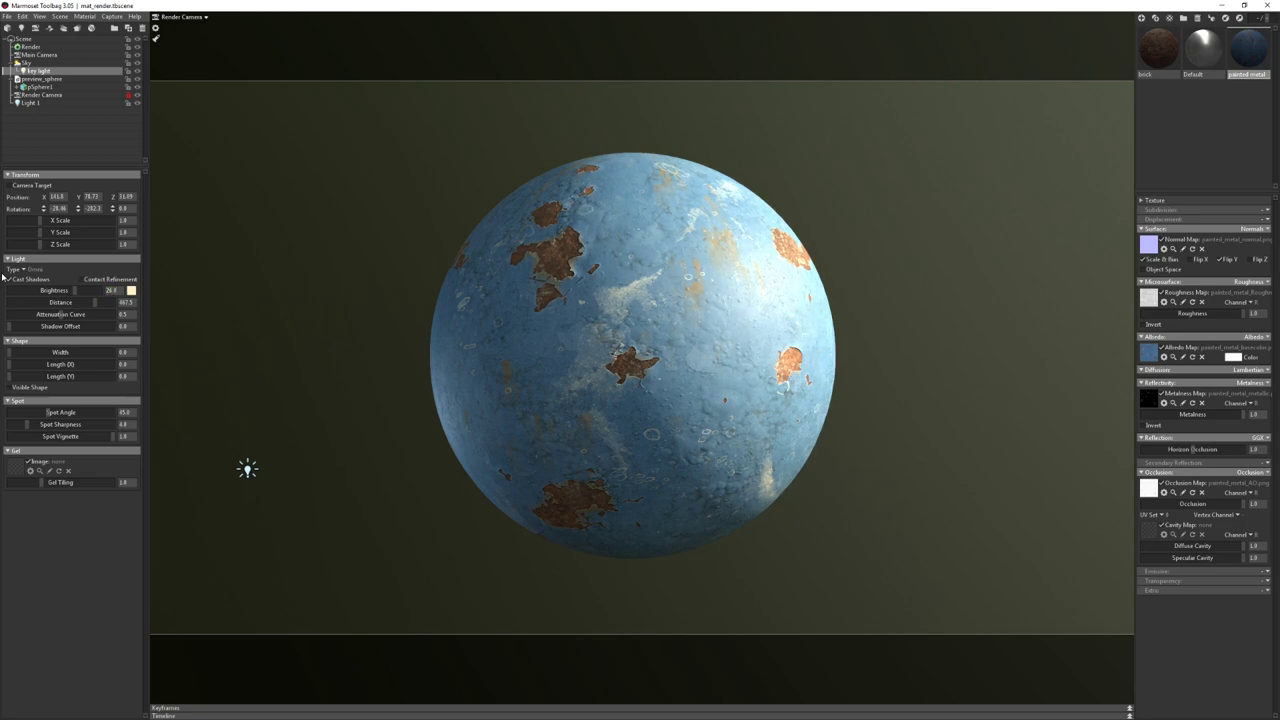
pyautogui.write('2.5')
pyautogui.press('Return')
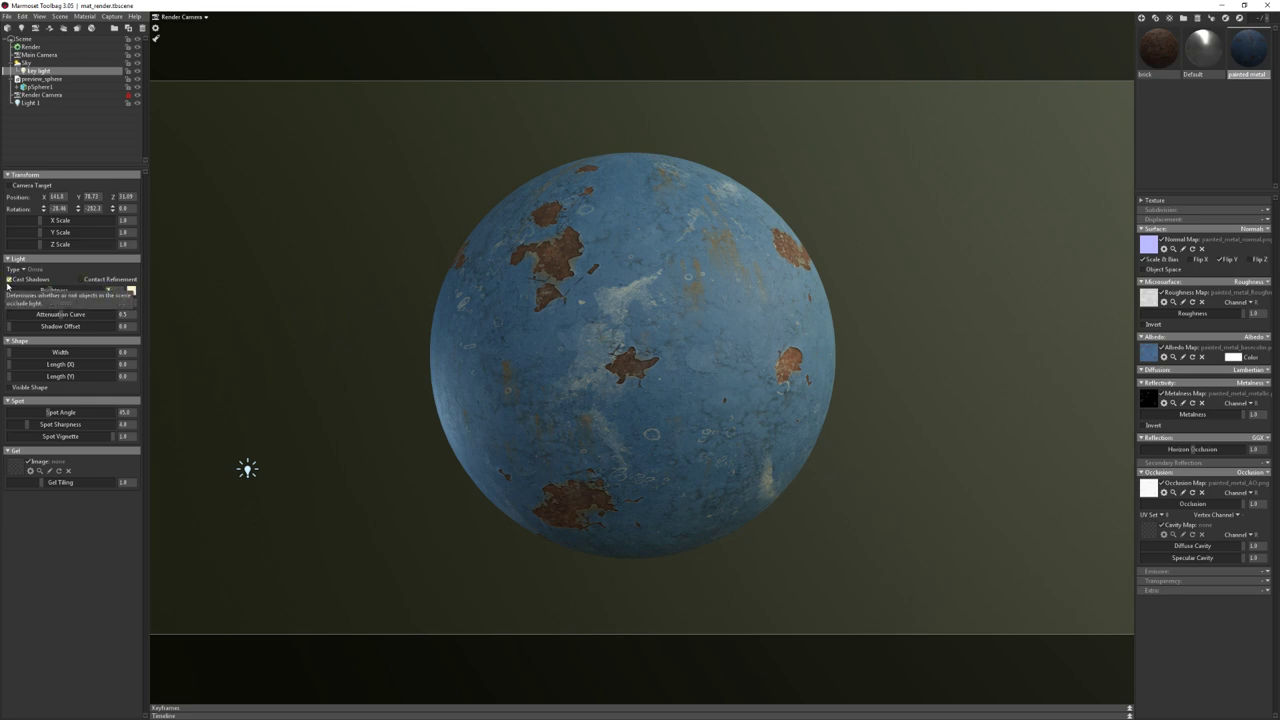
pyautogui.click(8, 280)
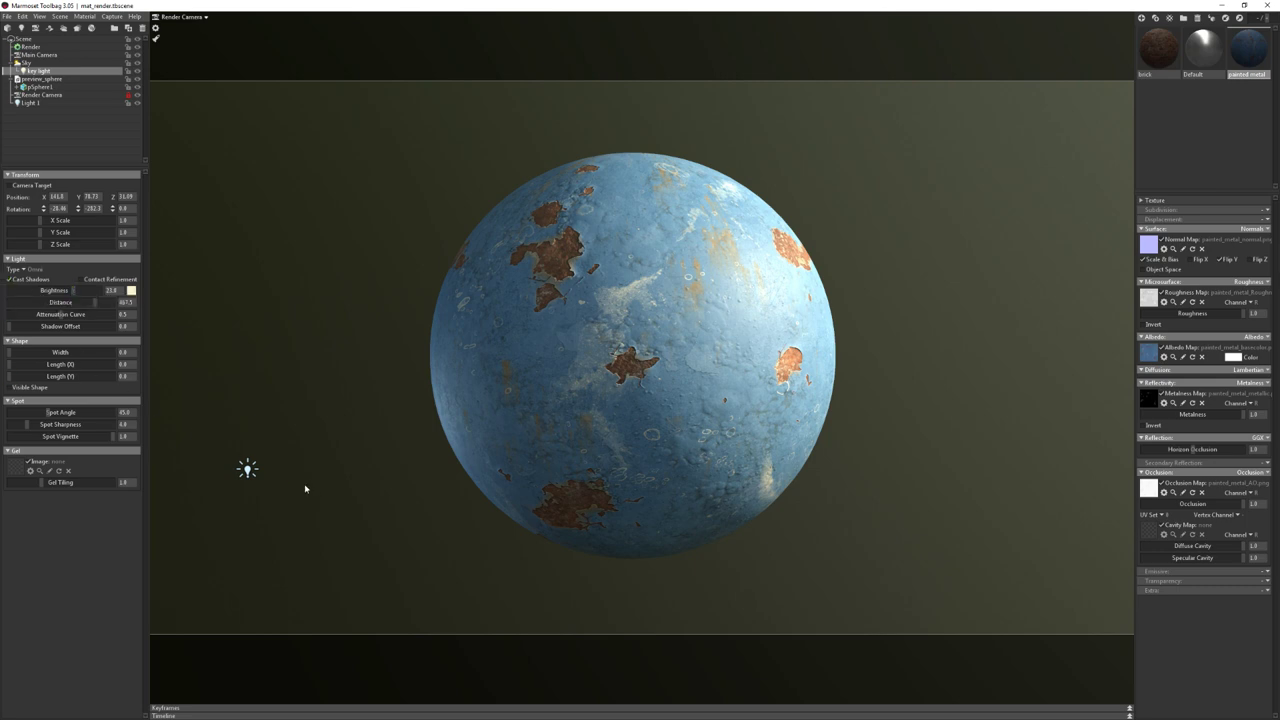
# Shift Light 1's colour to a pale aqua, about hue 169 and 15% saturation
pyautogui.click(247, 469)
pyautogui.click(131, 290)
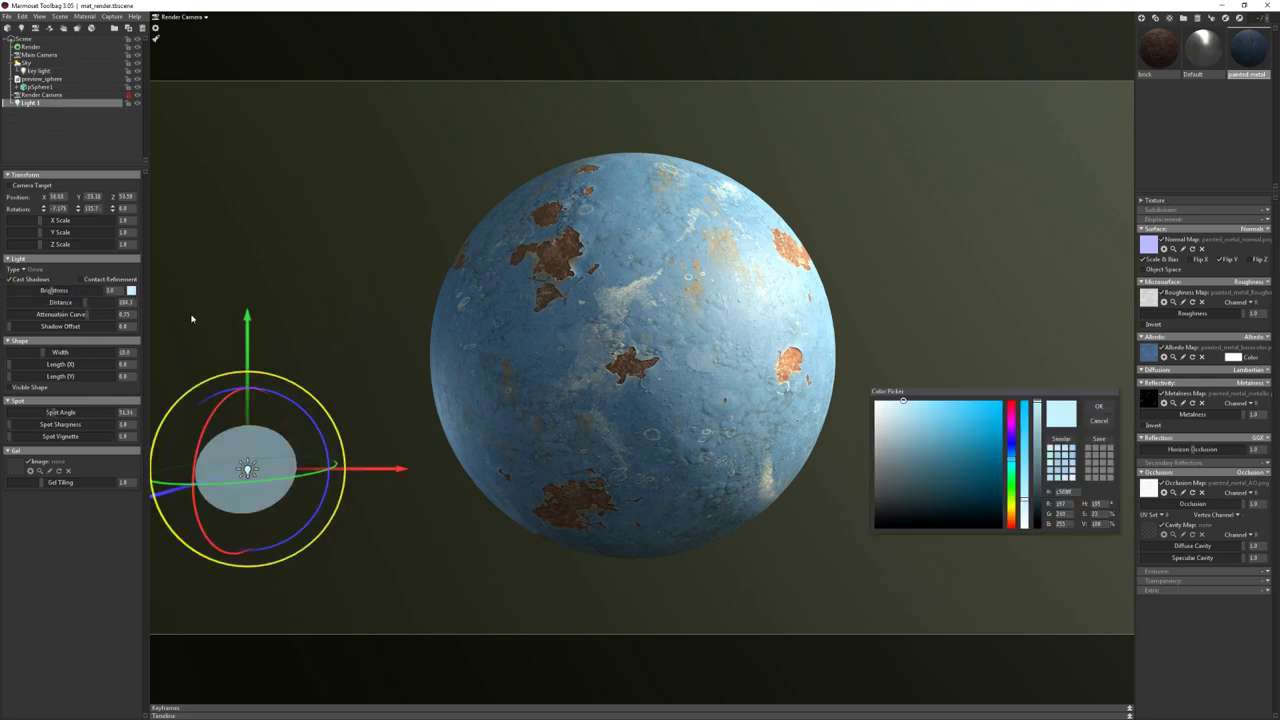
pyautogui.moveTo(1012, 470); pyautogui.dragTo(1021, 472)
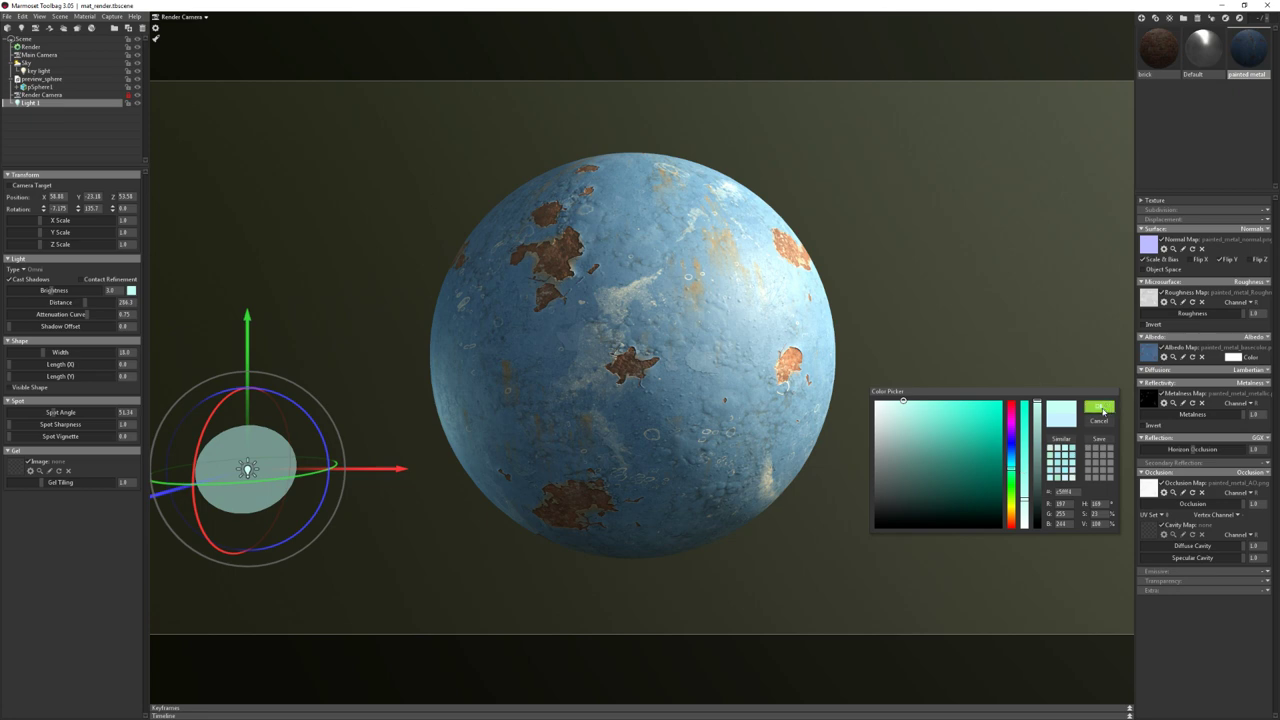
pyautogui.click(1027, 502)
pyautogui.click(1099, 410)
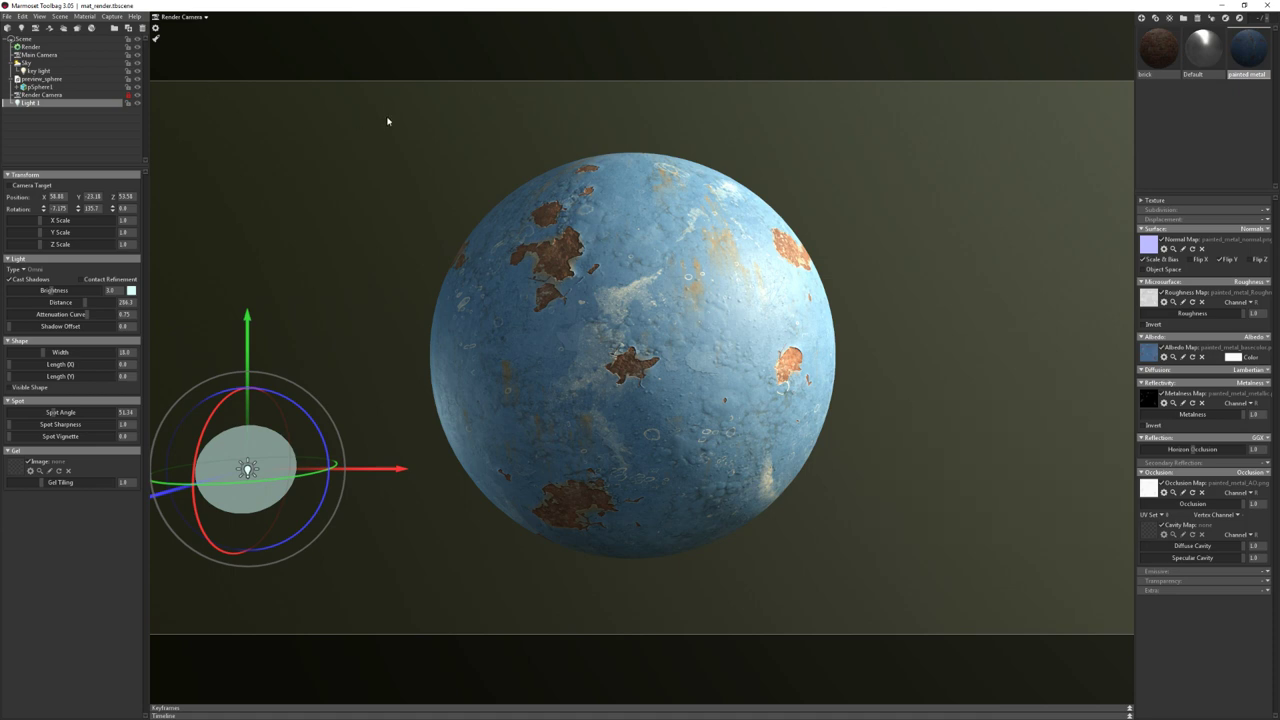
pyautogui.click(885, 209)
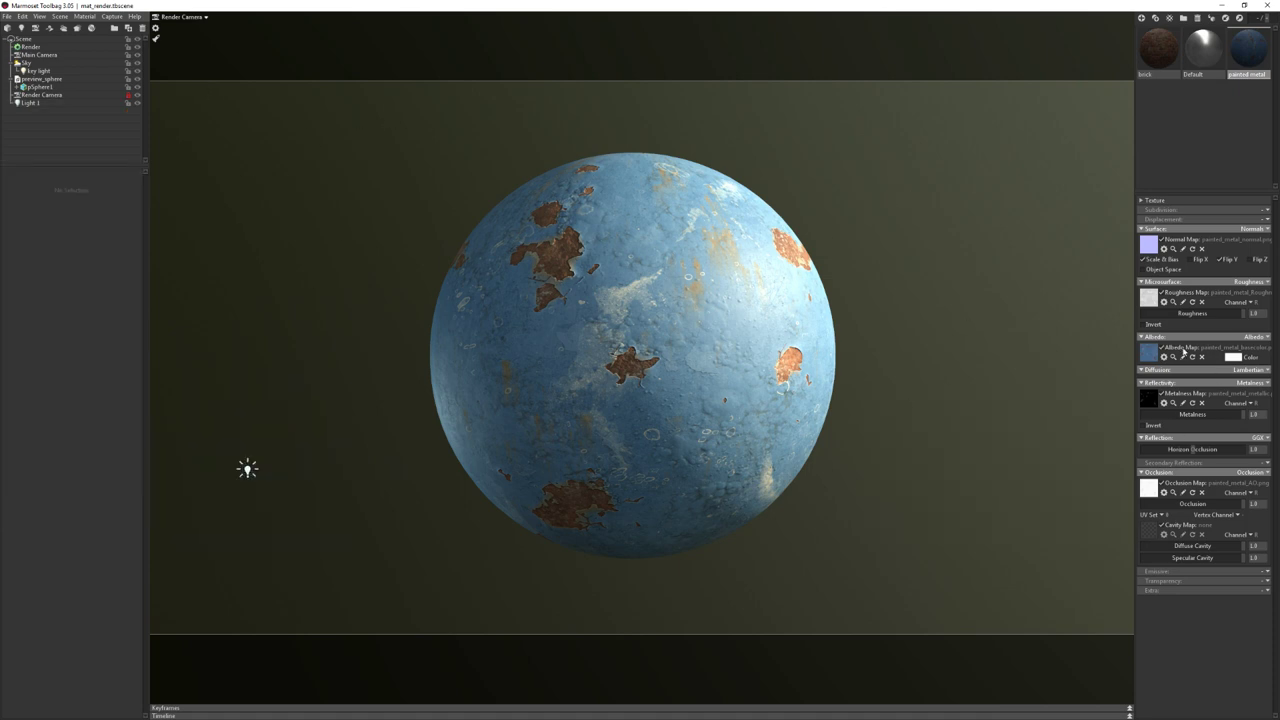
# Keep the key light's pale cream colour and settle its brightness at about 22.6, down from 28.74
pyautogui.click(38, 71)
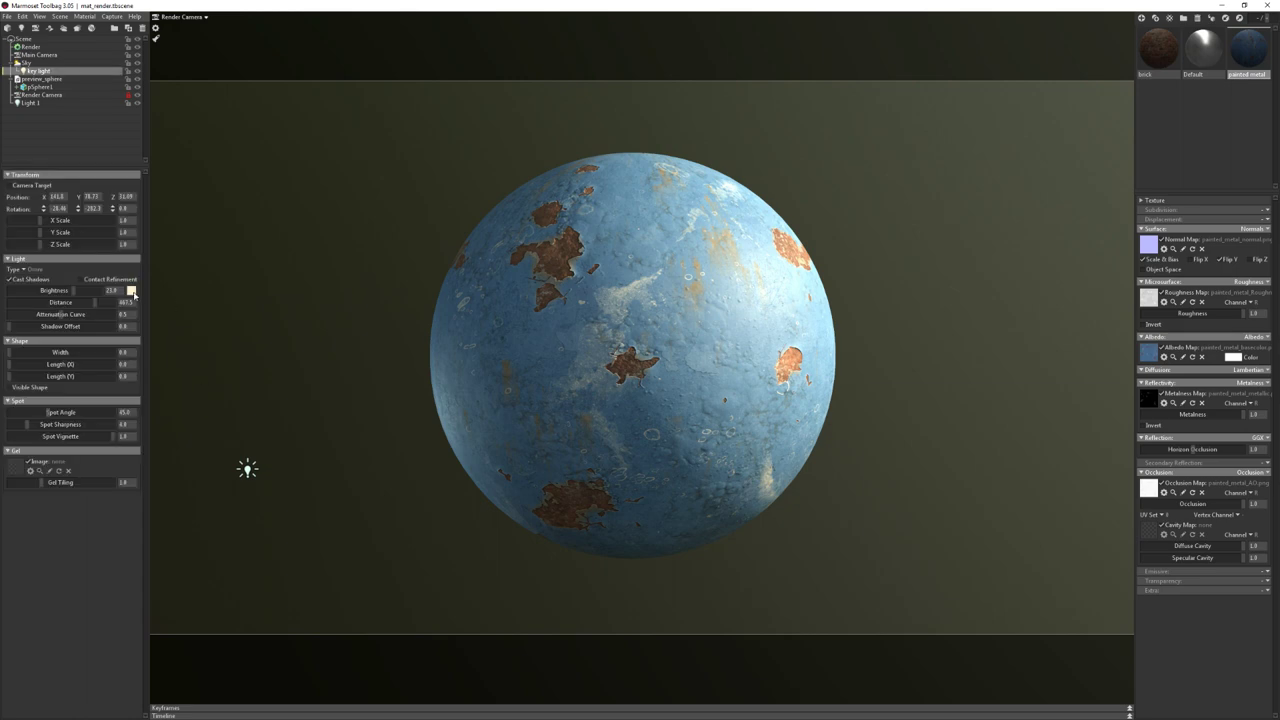
pyautogui.click(131, 291)
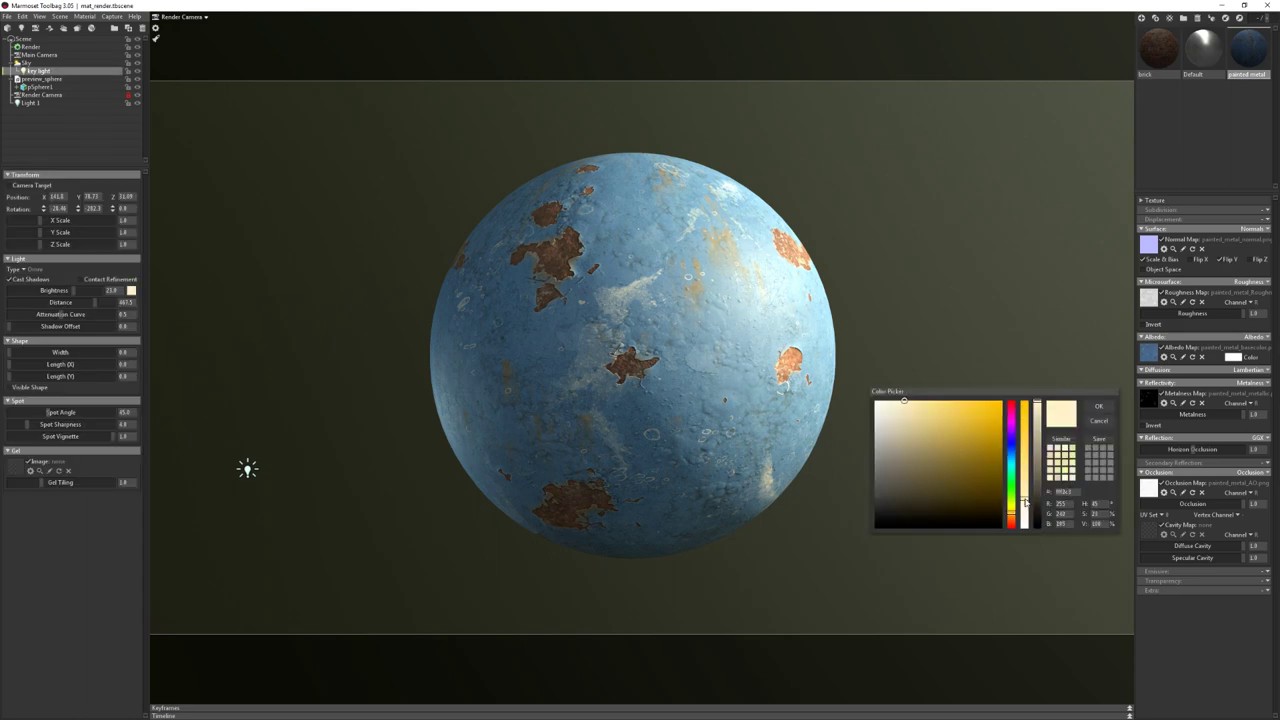
pyautogui.click(1012, 517)
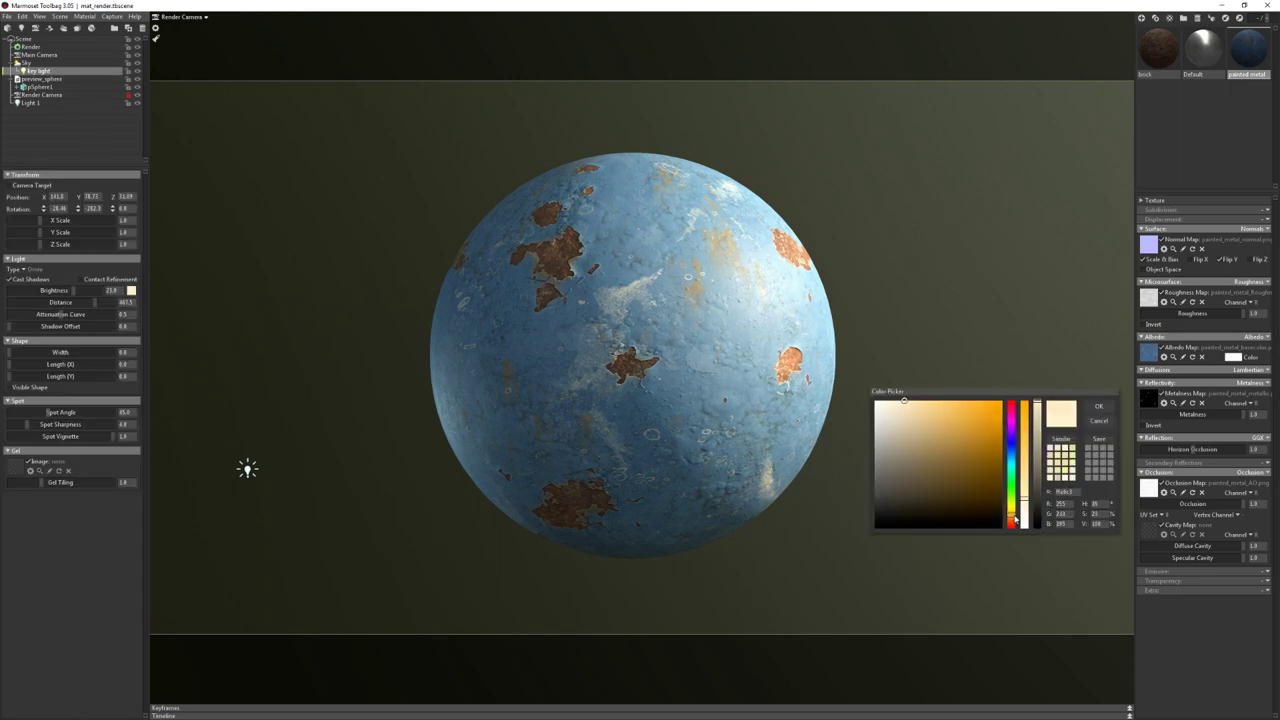
pyautogui.click(1099, 406)
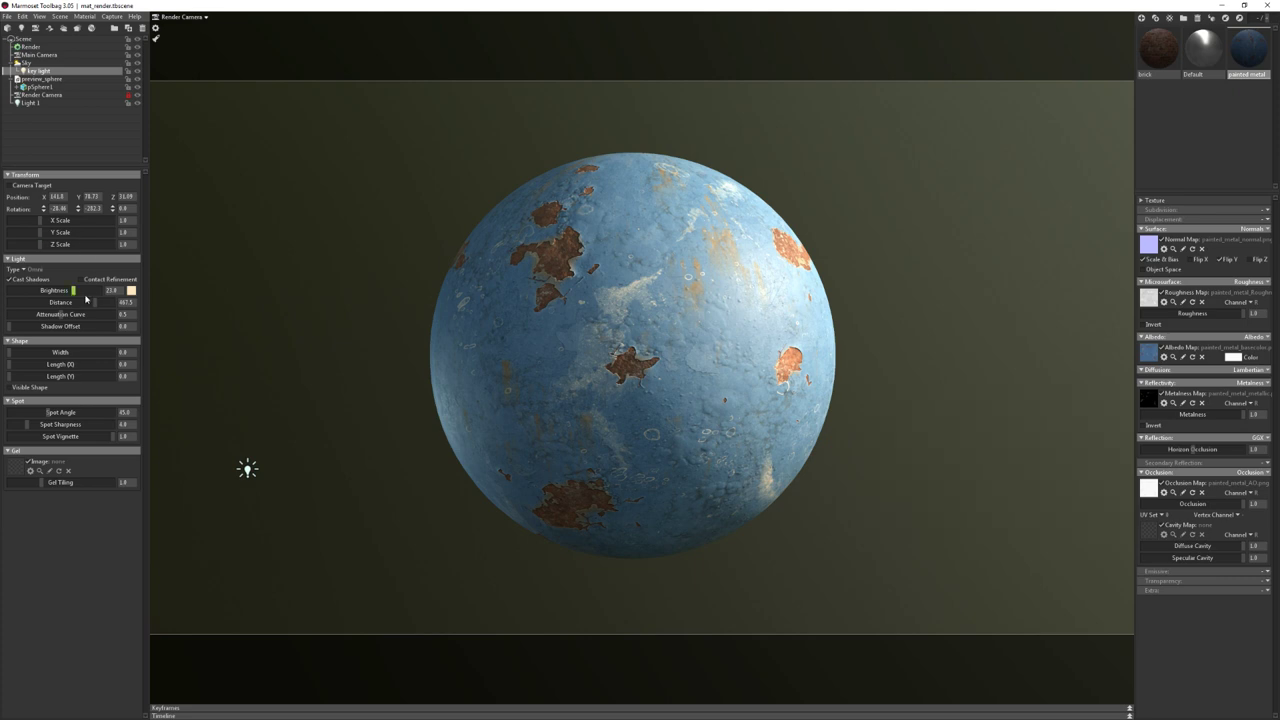
pyautogui.moveTo(73, 290); pyautogui.dragTo(76, 290)
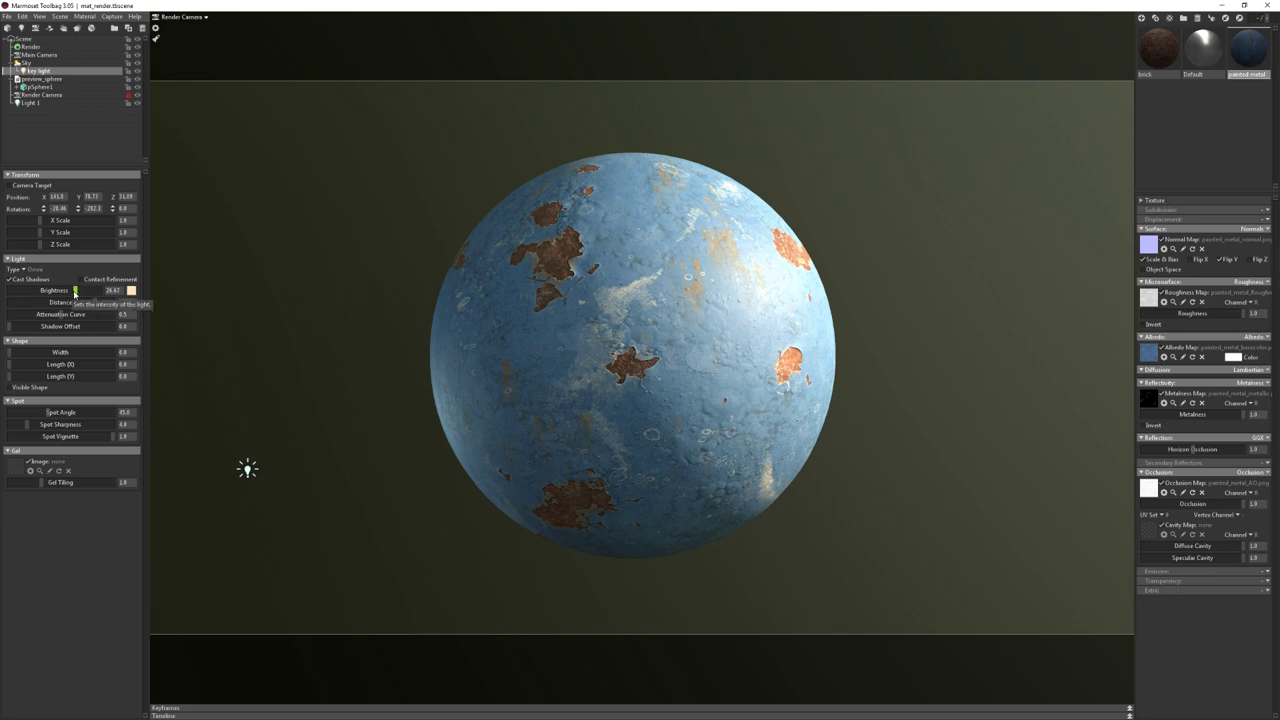
pyautogui.moveTo(75, 291); pyautogui.dragTo(78, 291)
pyautogui.moveTo(78, 291); pyautogui.dragTo(73, 290)
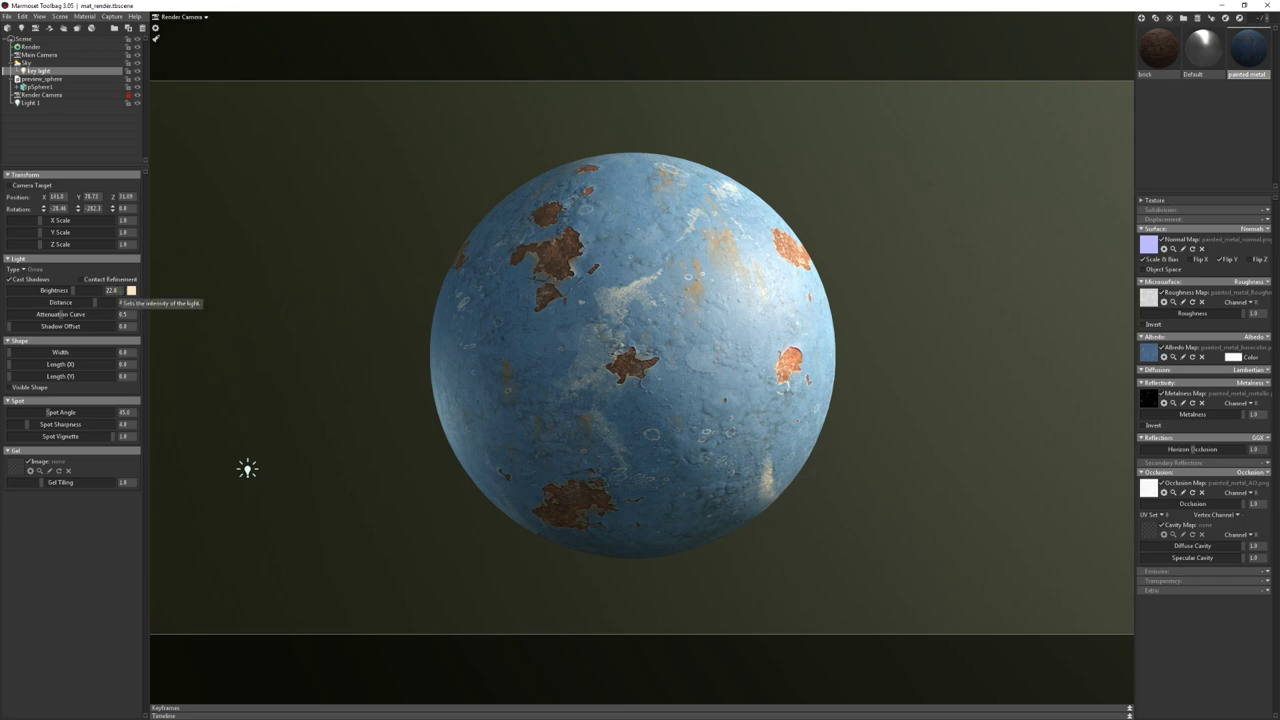
# Set the Sky light brightness to 0.25, then edit the key light's brightness value
pyautogui.click(50, 63)
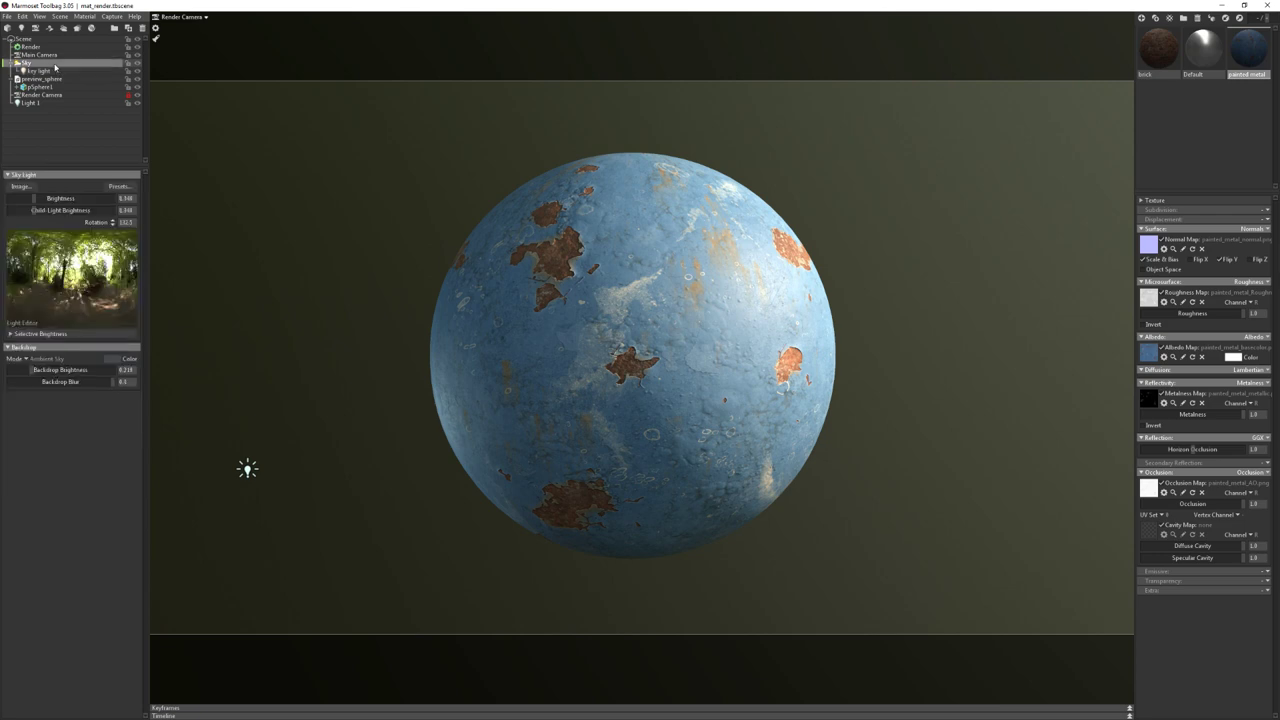
pyautogui.moveTo(34, 198); pyautogui.dragTo(32, 198)
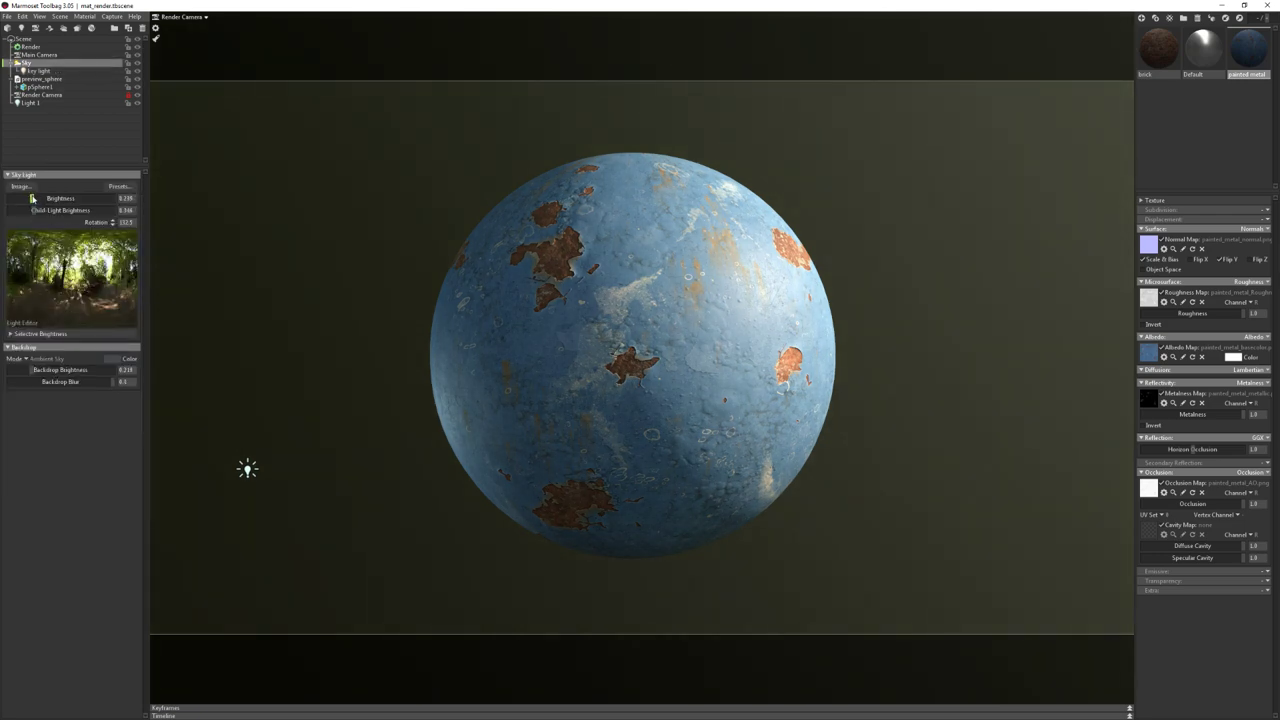
pyautogui.click(126, 198)
pyautogui.write('5')
pyautogui.press('Return')
pyautogui.click(38, 71)
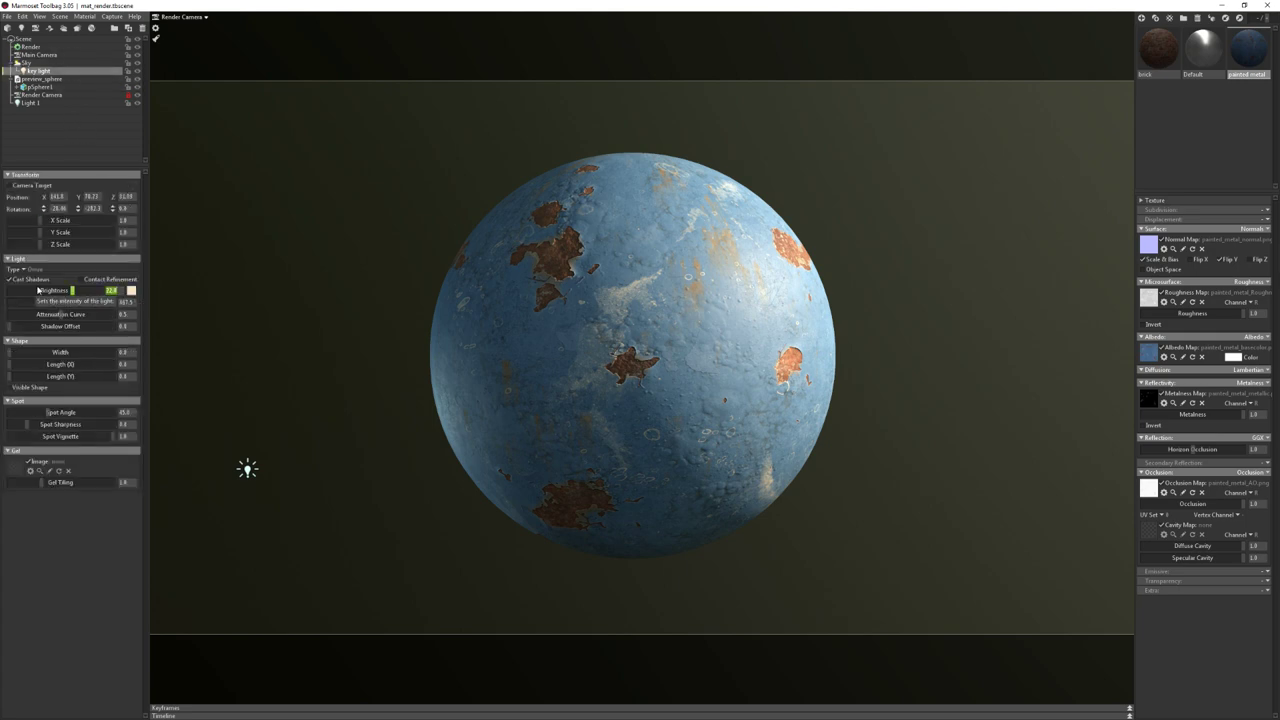
pyautogui.write('8')
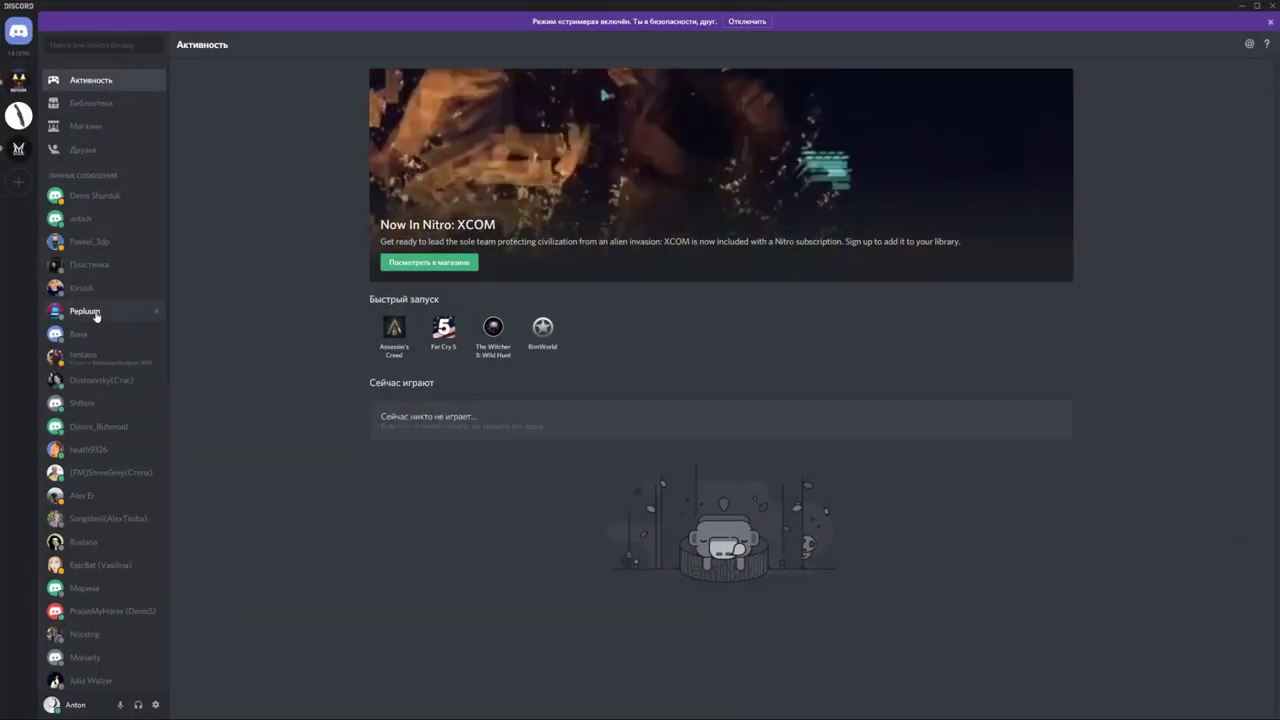
# Enlarge the planet renders in XYZ School's просмотр channel in Discord, then return to Marmoset
pyautogui.click(18, 148)
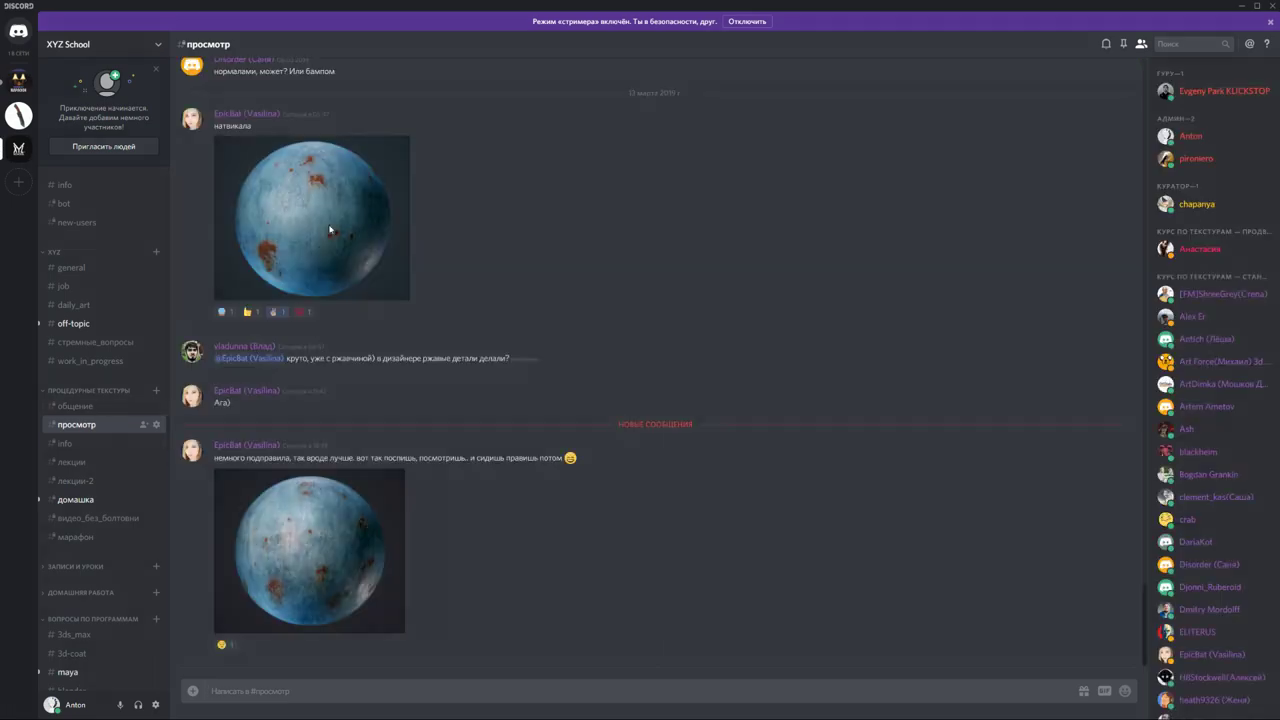
pyautogui.click(334, 229)
pyautogui.click(440, 600)
pyautogui.click(400, 585)
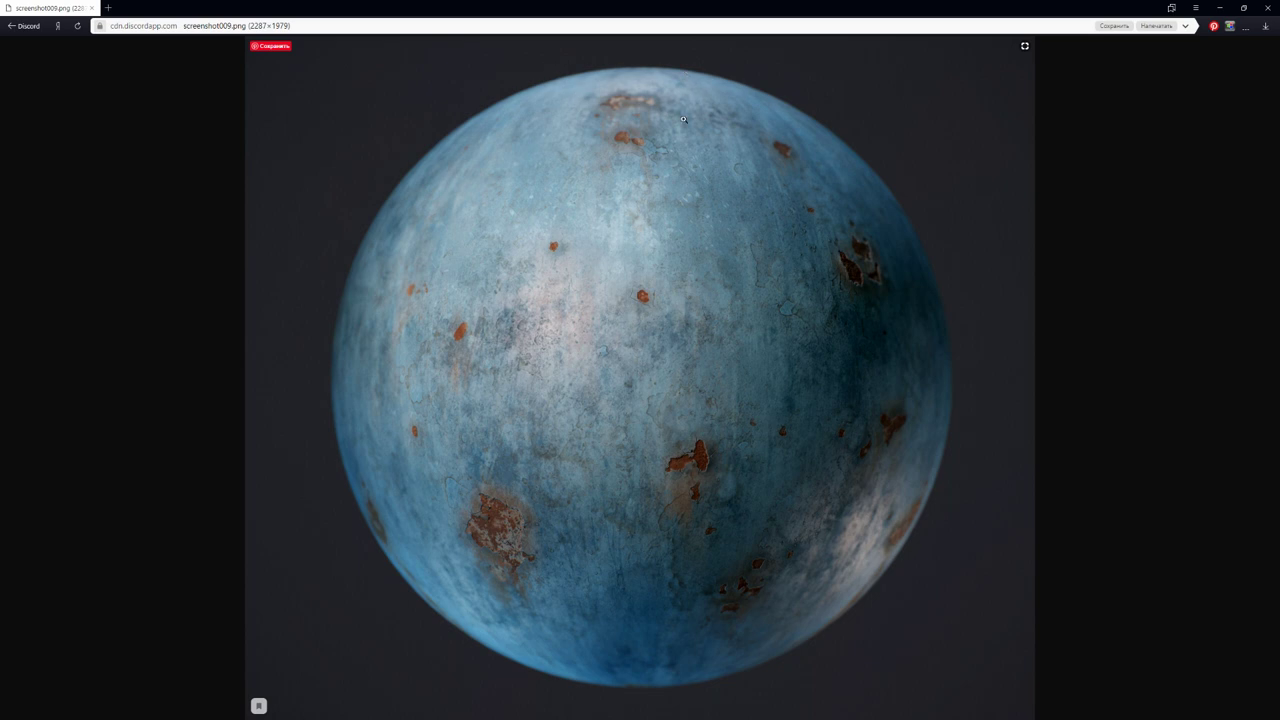
pyautogui.click(91, 8)
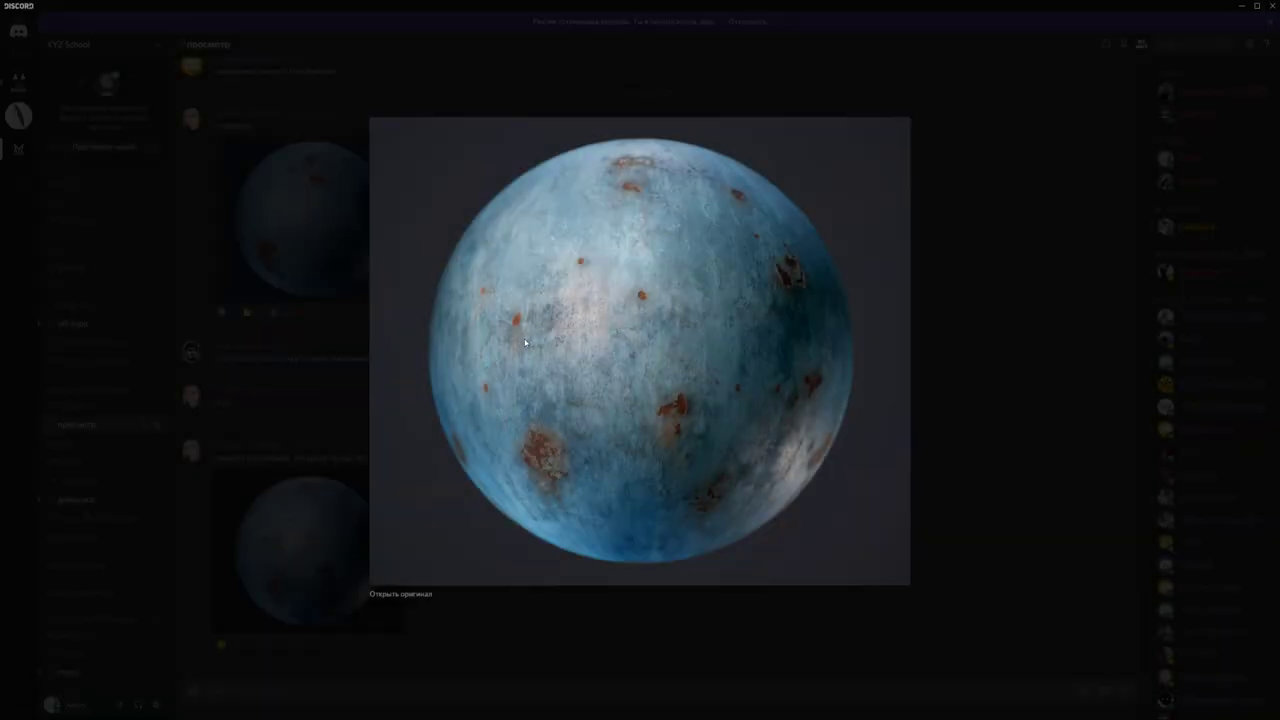
pyautogui.click(1041, 173)
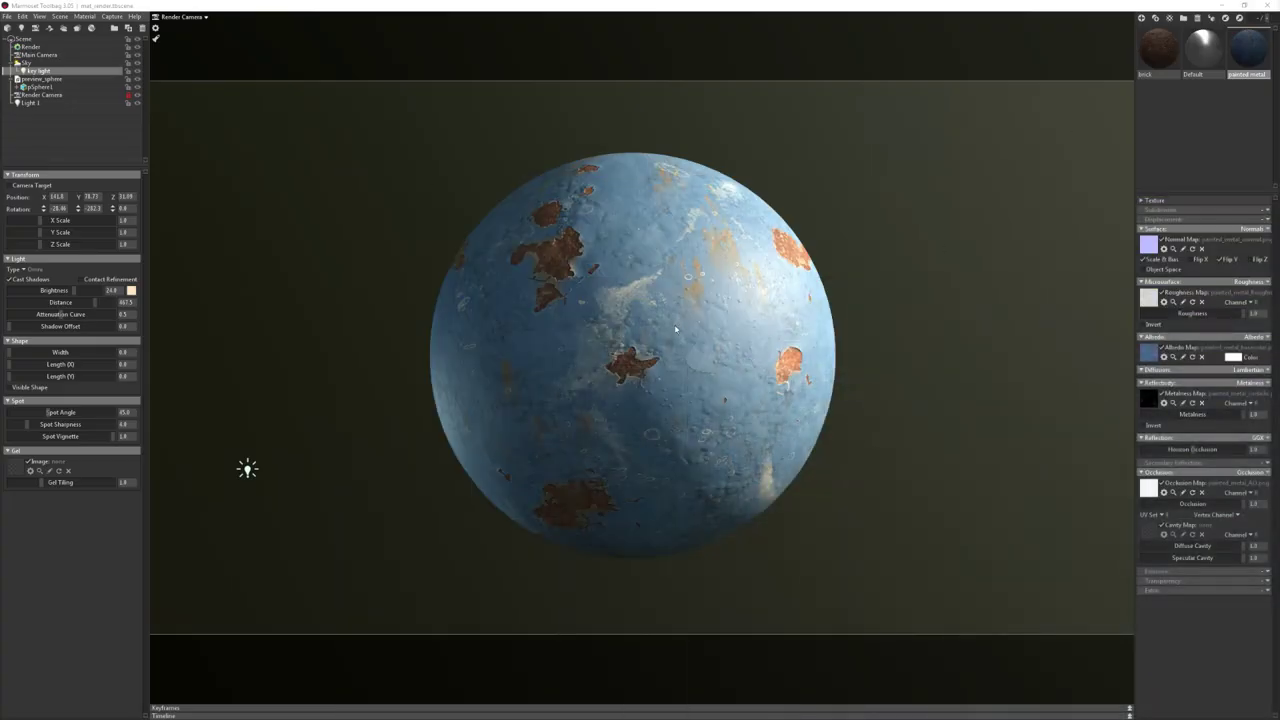
# Duplicate Light 1 with Ctrl+D and drag the copy down below the sphere
pyautogui.click(250, 474)
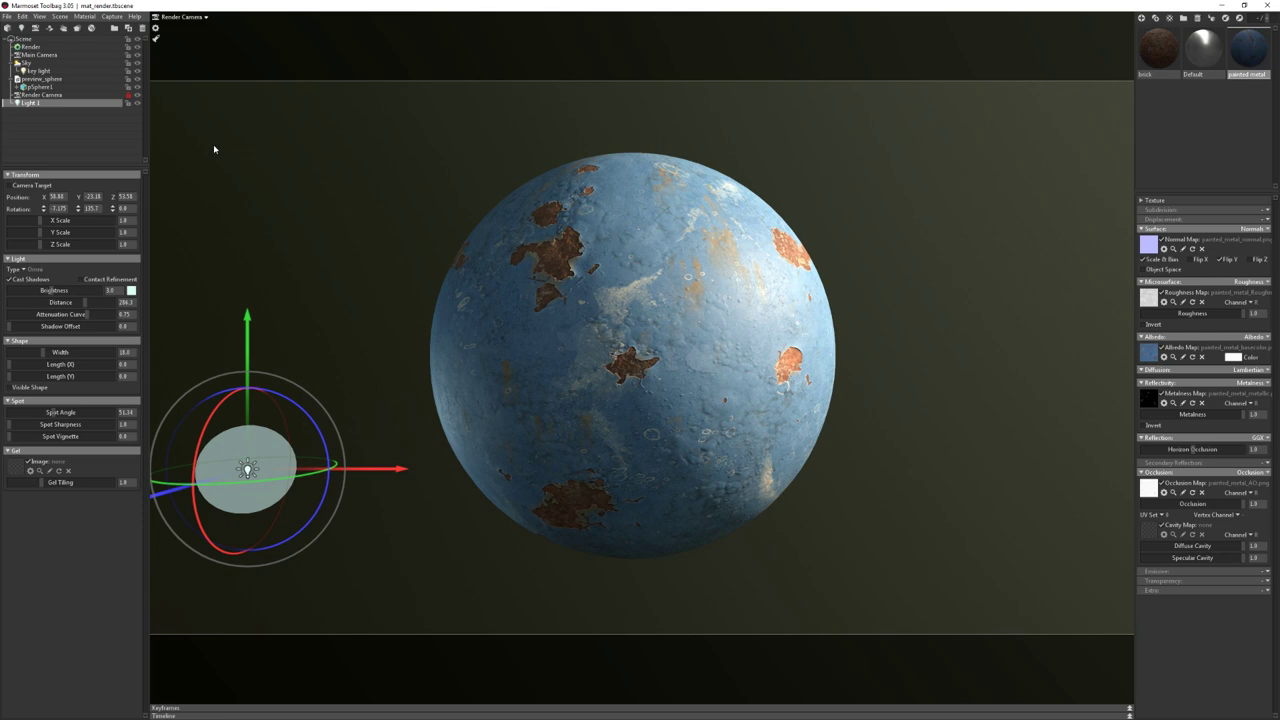
pyautogui.hotkey('ctrl', 'd')
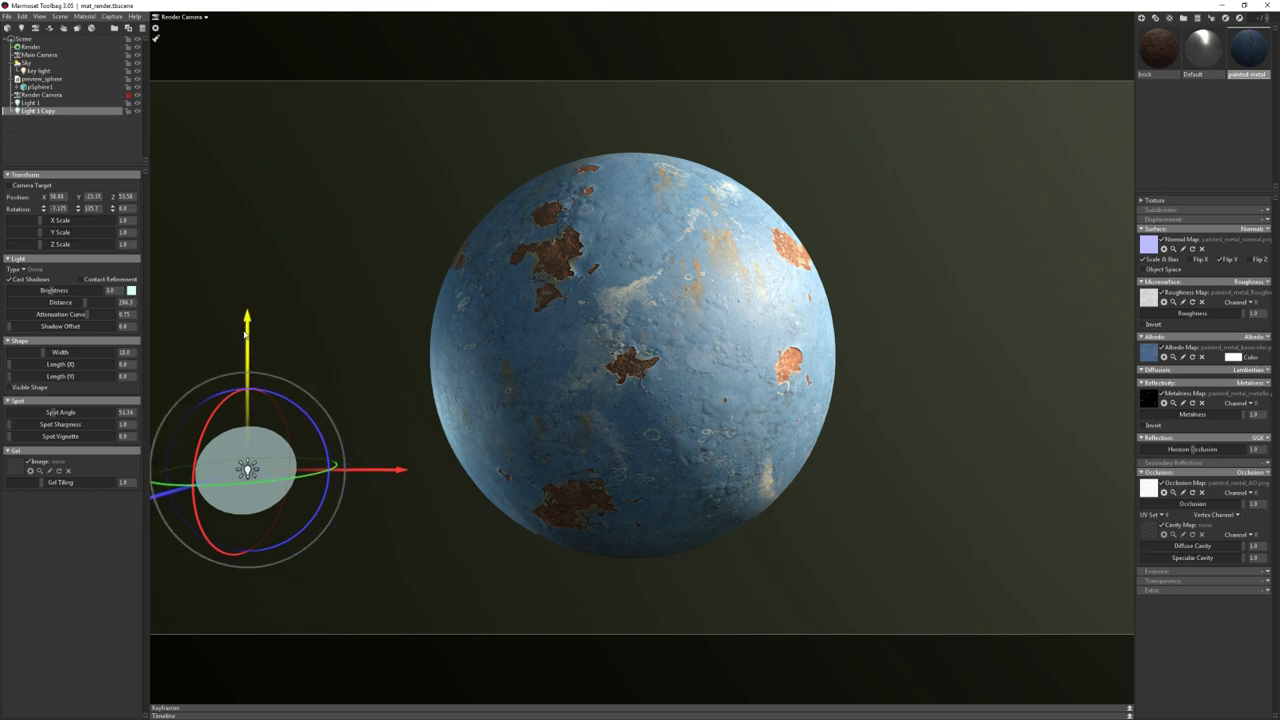
pyautogui.moveTo(247, 340); pyautogui.dragTo(247, 500)
pyautogui.moveTo(356, 626)
pyautogui.mouseDown()
pyautogui.moveTo(1028, 651)
pyautogui.moveTo(846, 669)
pyautogui.mouseUp()
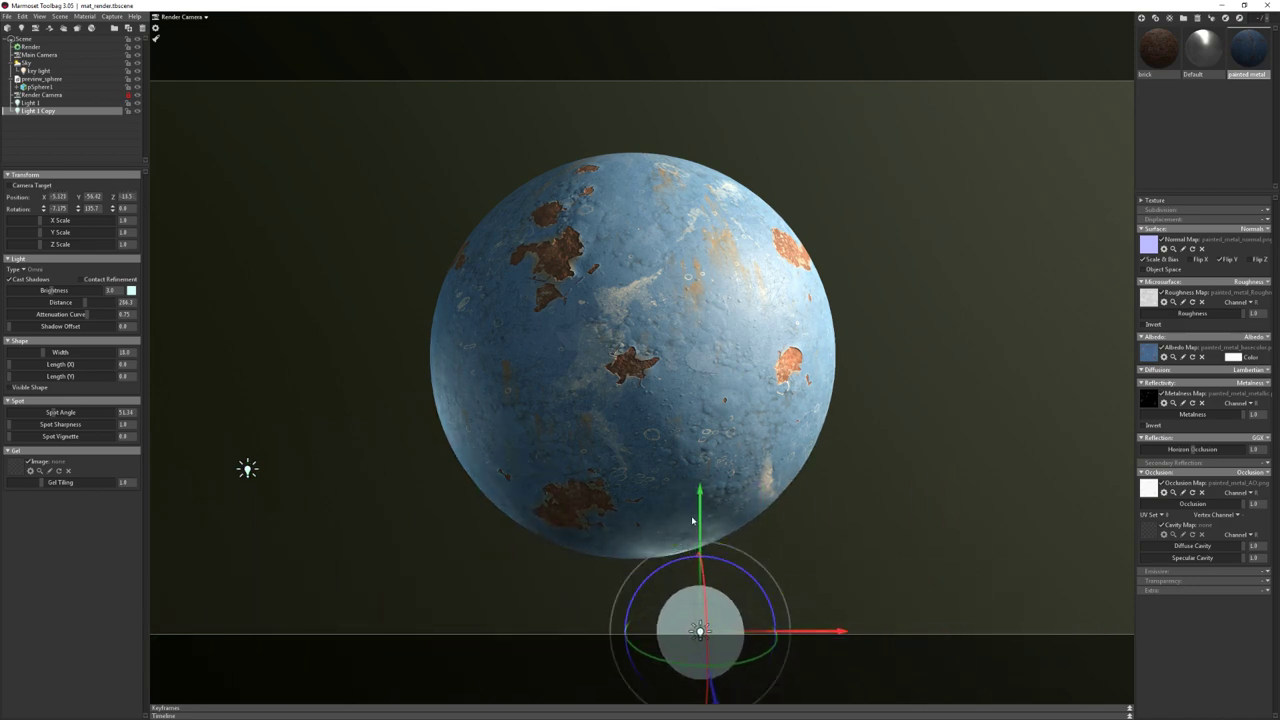
pyautogui.moveTo(703, 550)
pyautogui.mouseDown()
pyautogui.moveTo(724, 692)
pyautogui.moveTo(740, 540)
pyautogui.mouseUp()
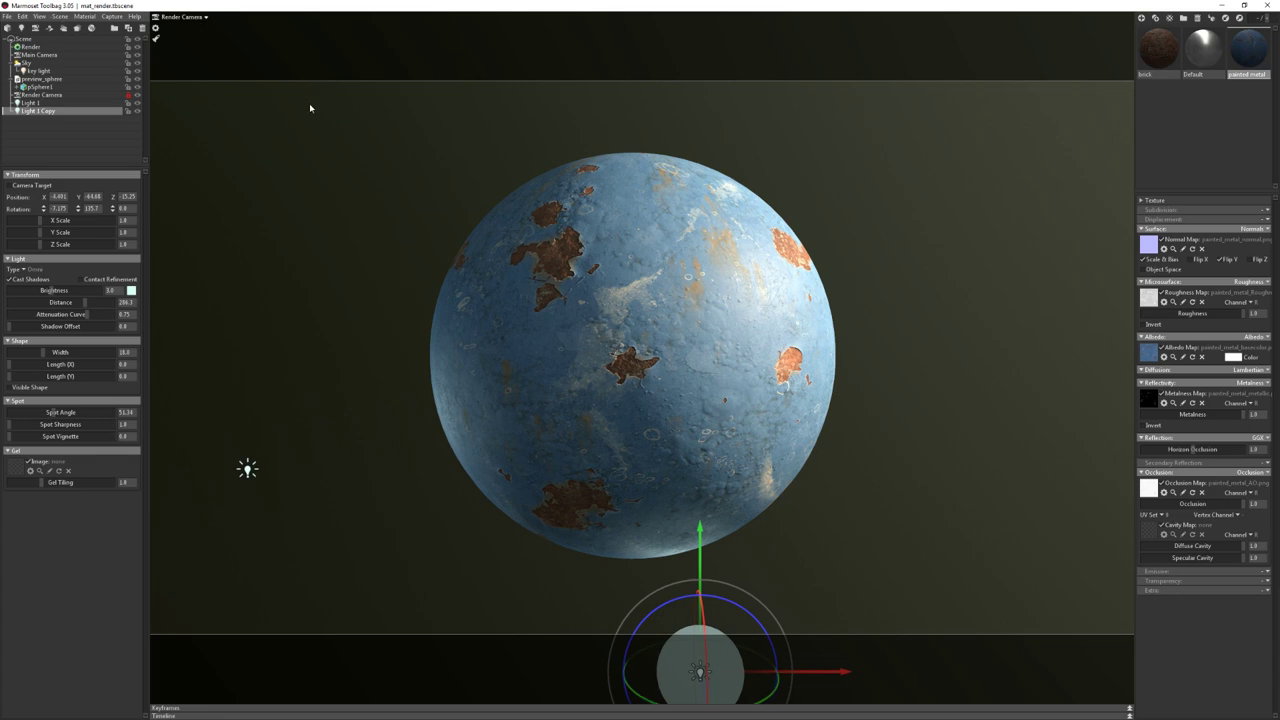
# Check the copy from the Main Camera and refine its position, then return to Render Camera
pyautogui.click(212, 28)
pyautogui.click(238, 30)
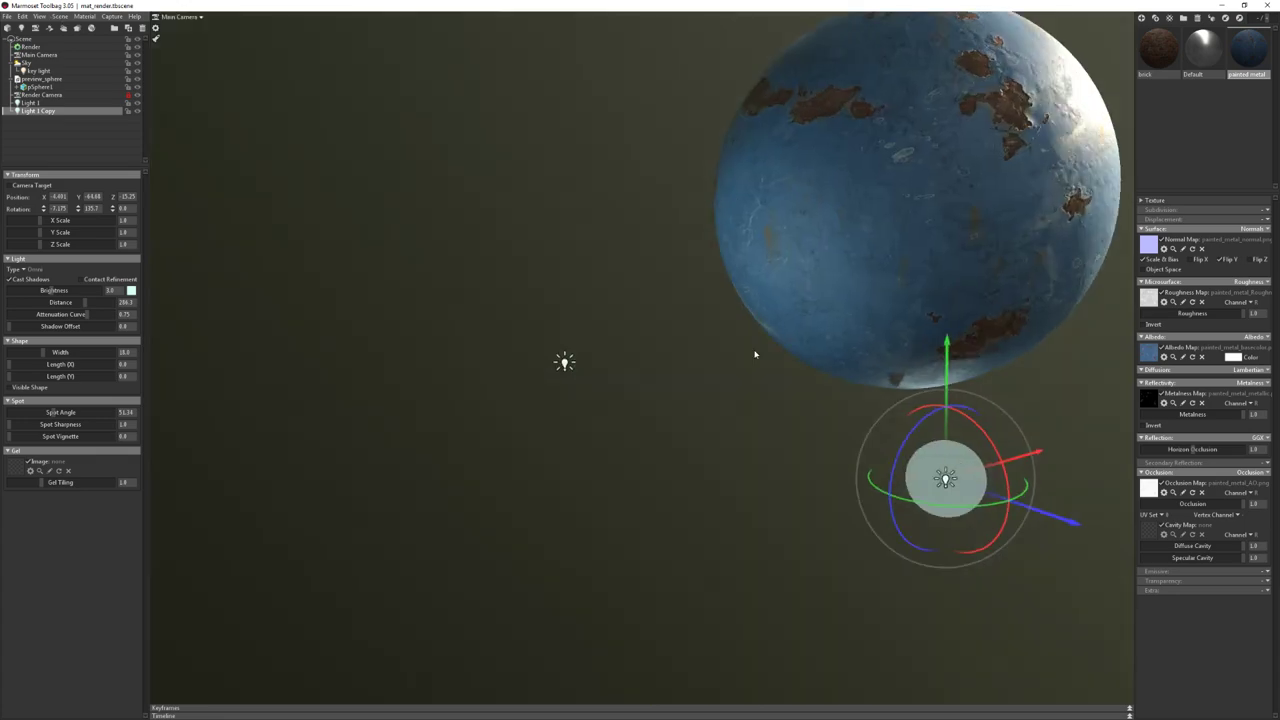
pyautogui.moveTo(672, 298)
pyautogui.mouseDown()
pyautogui.moveTo(566, 266)
pyautogui.moveTo(689, 266)
pyautogui.moveTo(663, 291)
pyautogui.moveTo(737, 428)
pyautogui.mouseUp()
pyautogui.moveTo(714, 523); pyautogui.dragTo(688, 572)
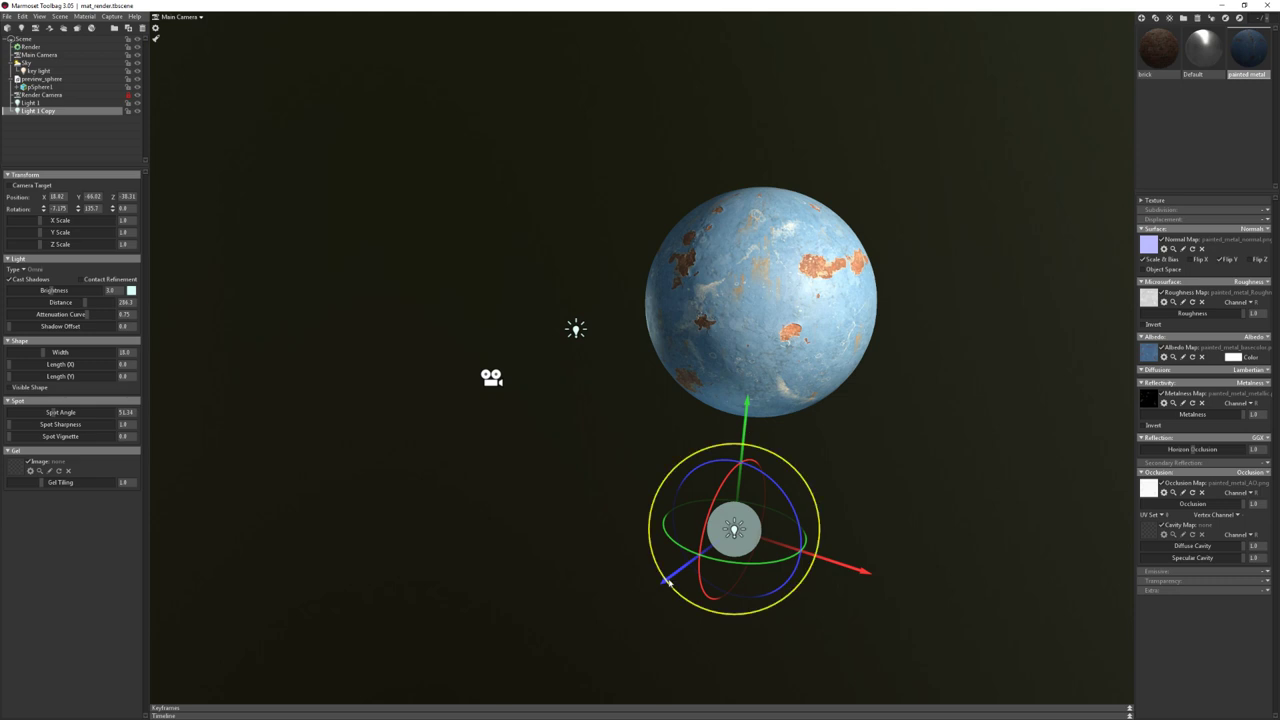
pyautogui.moveTo(700, 608)
pyautogui.mouseDown()
pyautogui.moveTo(673, 587)
pyautogui.moveTo(684, 615)
pyautogui.moveTo(733, 534)
pyautogui.moveTo(653, 547)
pyautogui.moveTo(391, 276)
pyautogui.mouseUp()
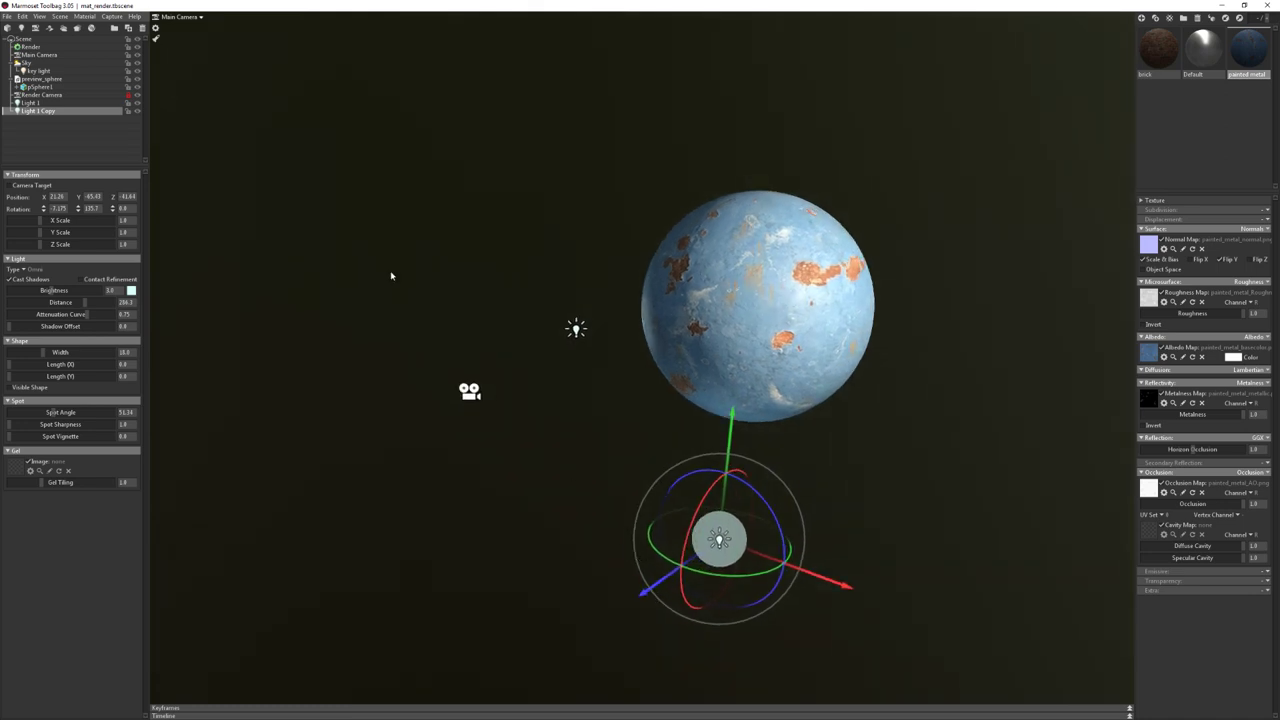
pyautogui.click(197, 18)
pyautogui.click(232, 31)
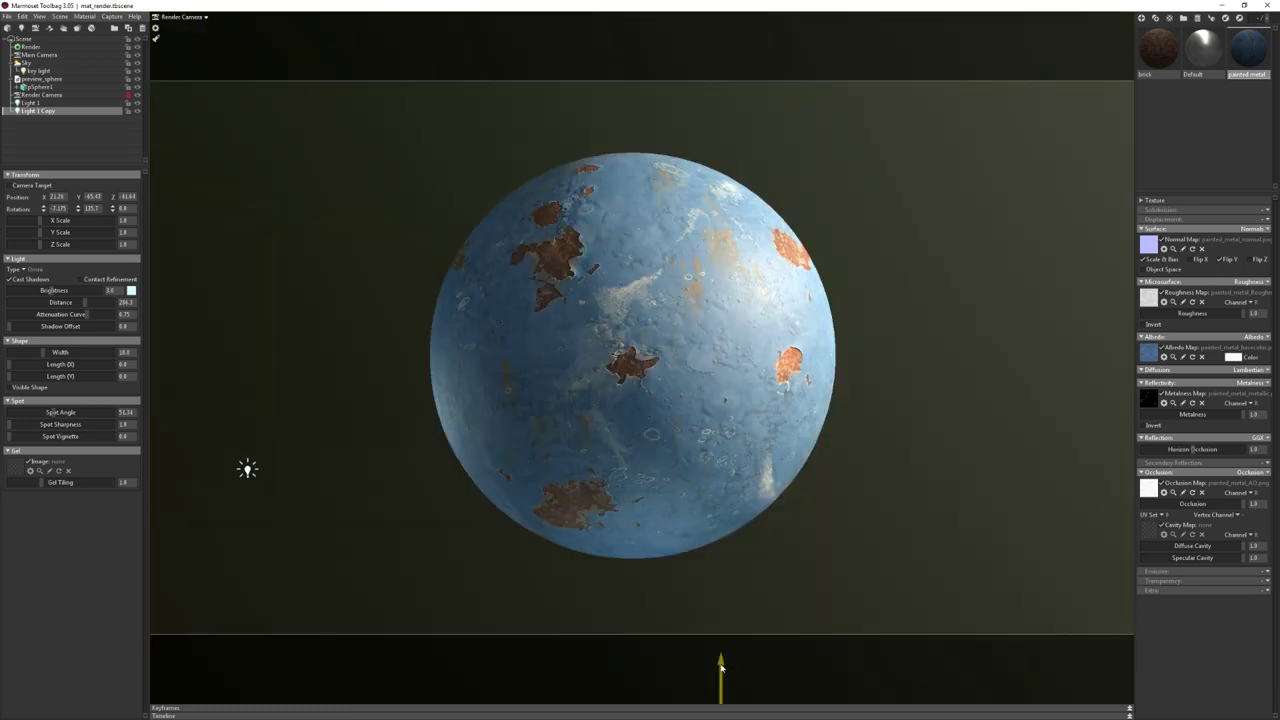
# Move the copied light toward the camera and test its brightness from the Main and Render Camera views
pyautogui.moveTo(716, 664); pyautogui.dragTo(756, 510)
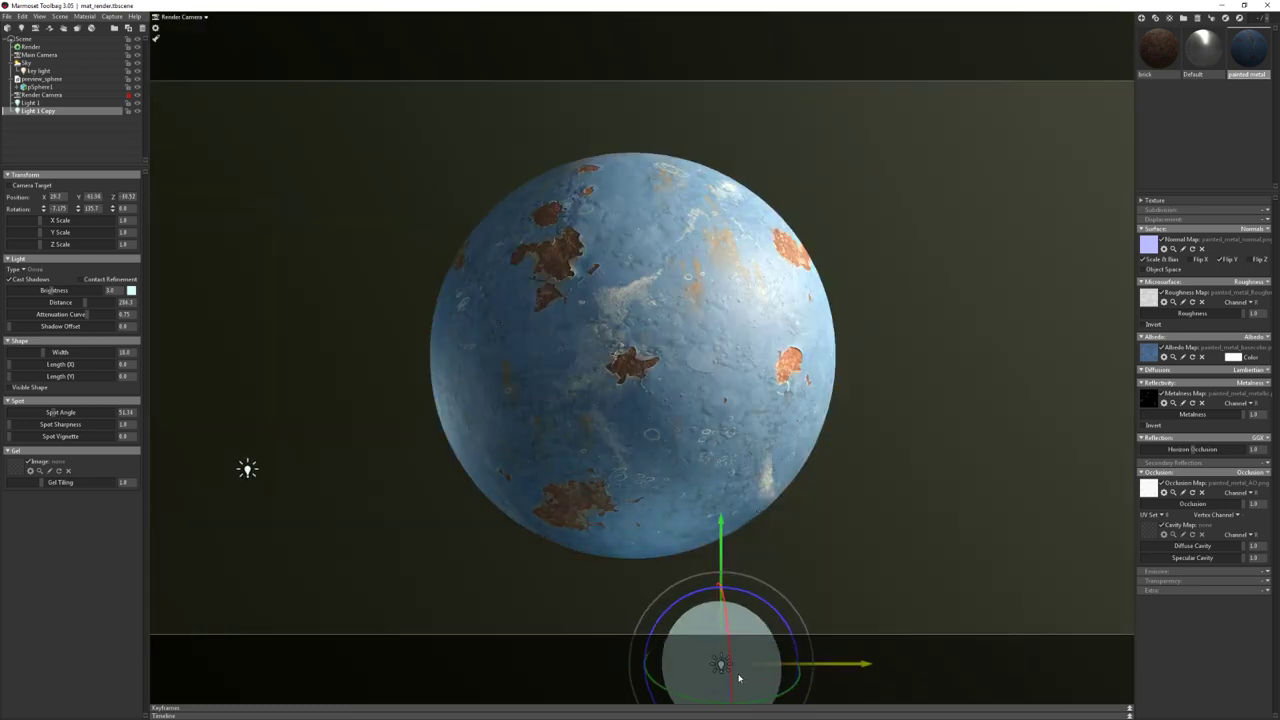
pyautogui.press('Tab')
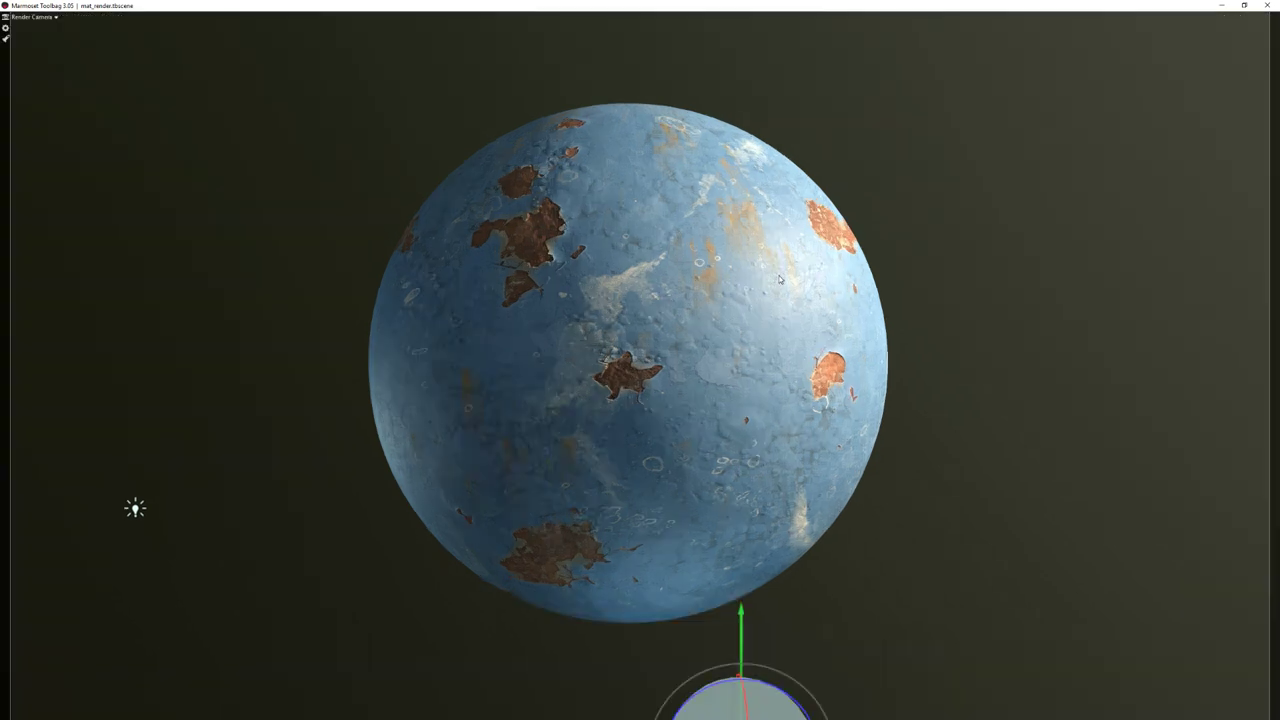
pyautogui.press('Tab')
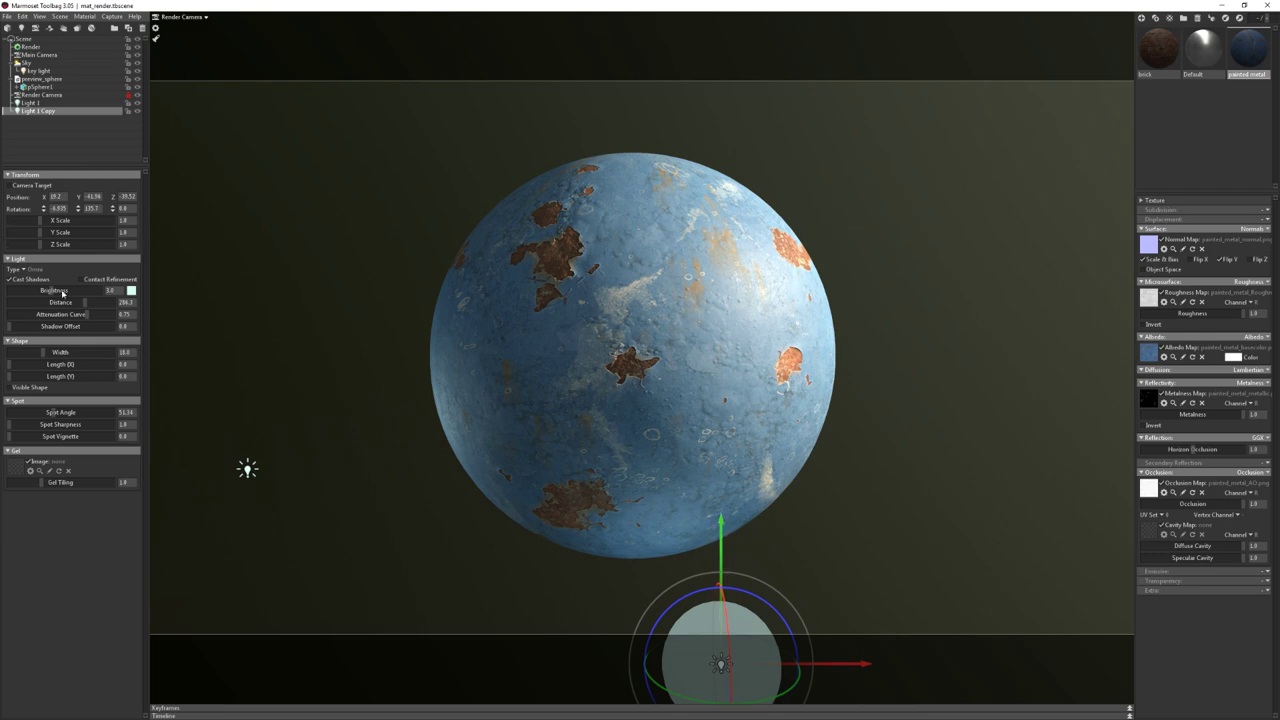
pyautogui.moveTo(45, 292); pyautogui.dragTo(54, 290)
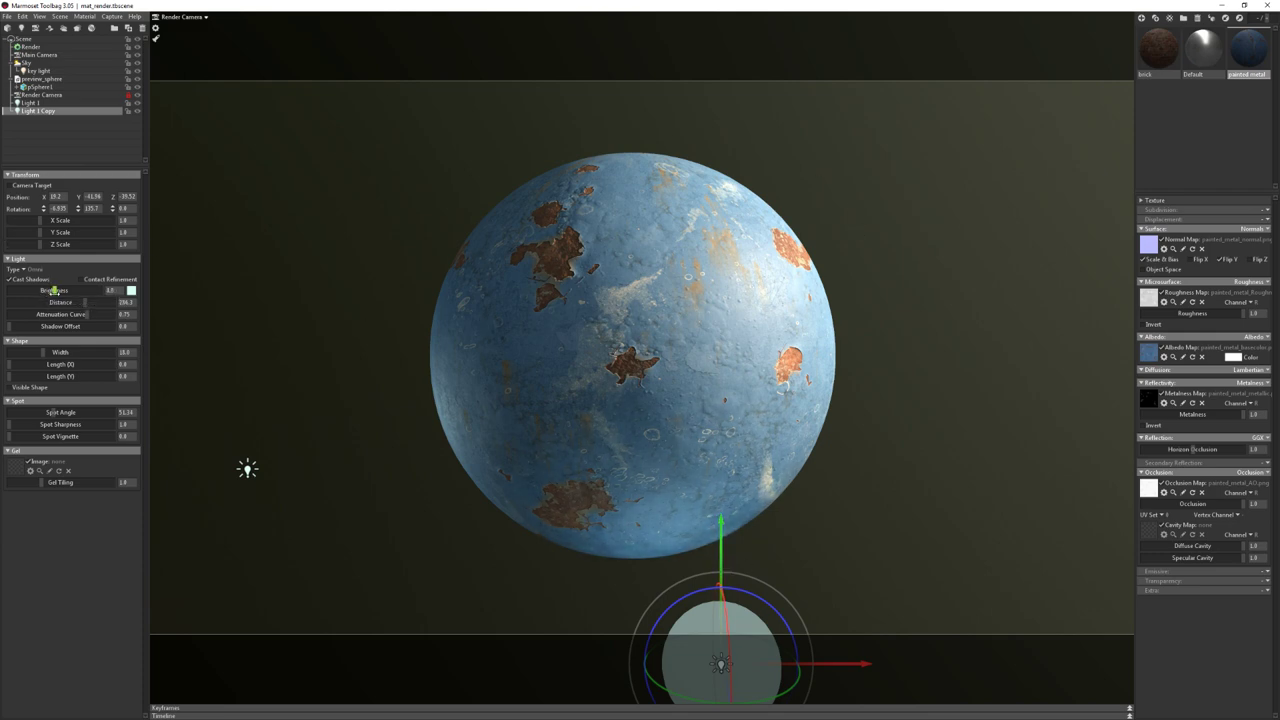
pyautogui.press('F11')
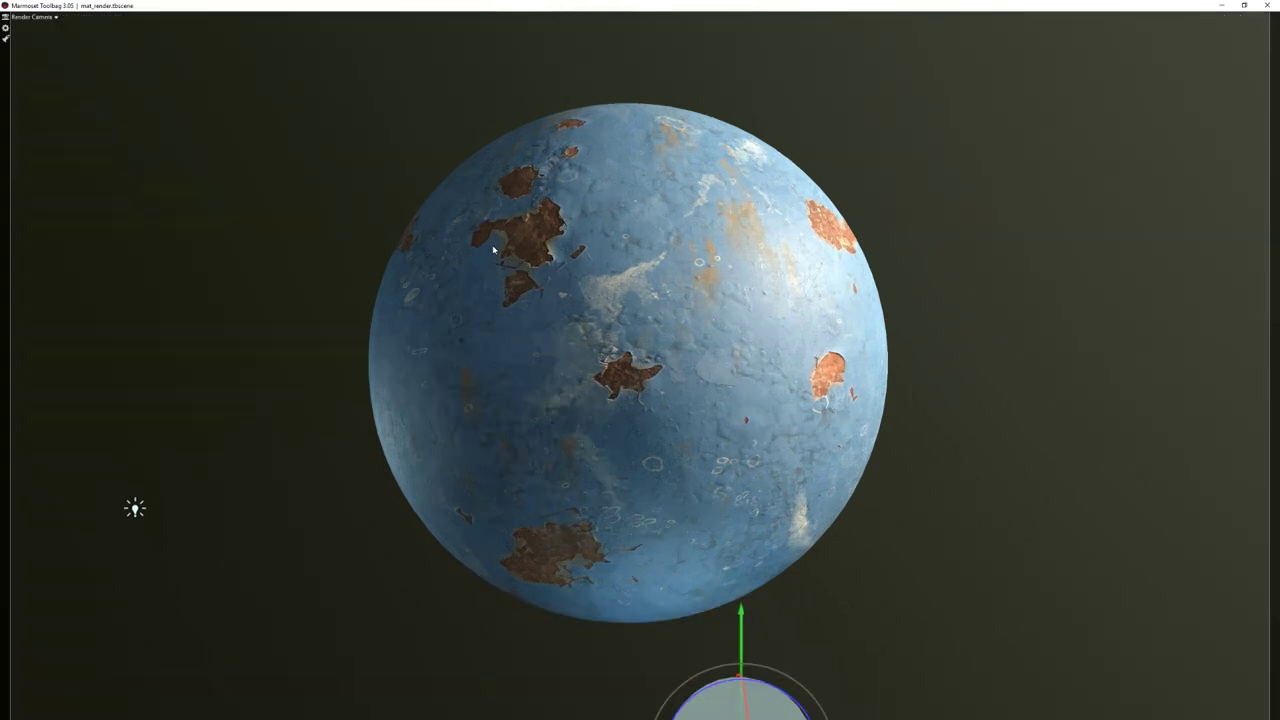
pyautogui.press('F11')
pyautogui.click(178, 17)
pyautogui.click(245, 22)
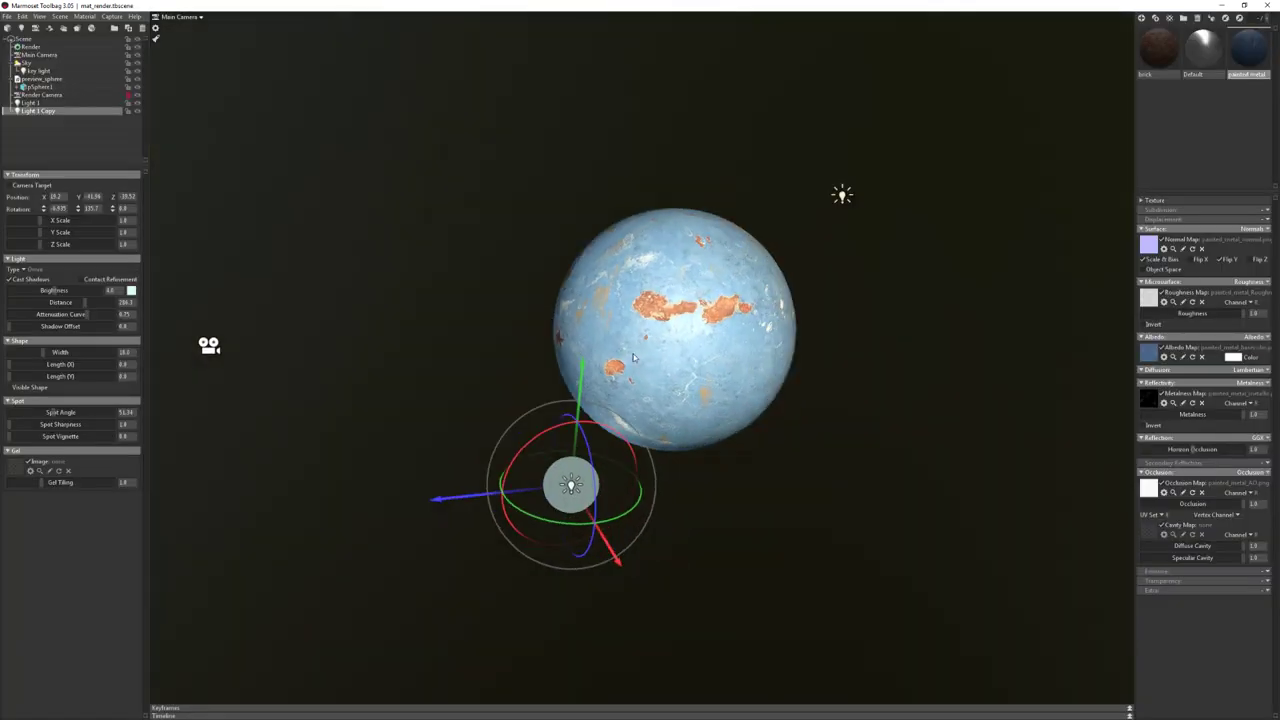
pyautogui.moveTo(632, 357)
pyautogui.mouseDown()
pyautogui.moveTo(811, 393)
pyautogui.moveTo(821, 570)
pyautogui.moveTo(793, 590)
pyautogui.moveTo(804, 573)
pyautogui.mouseUp()
pyautogui.click(198, 18)
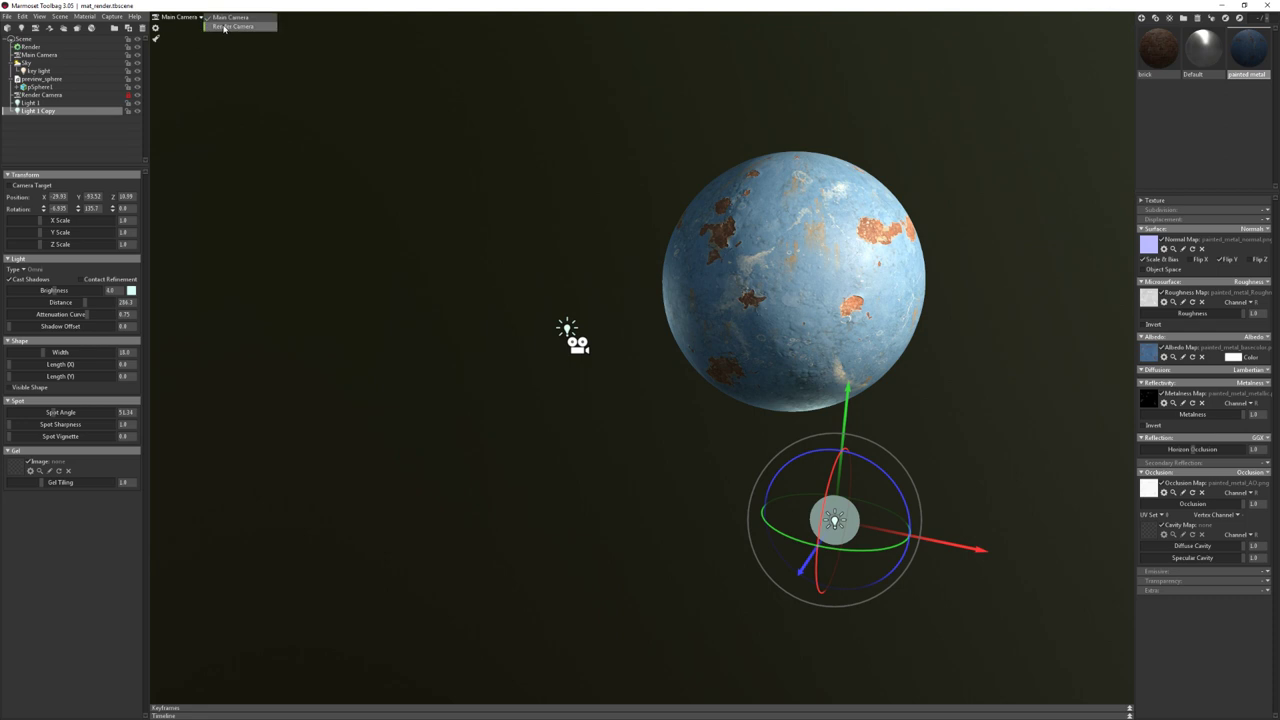
pyautogui.click(225, 29)
# Position the copied light just beneath the sphere, judged through the render camera
pyautogui.moveTo(672, 553)
pyautogui.mouseDown()
pyautogui.moveTo(726, 603)
pyautogui.moveTo(731, 640)
pyautogui.mouseUp()
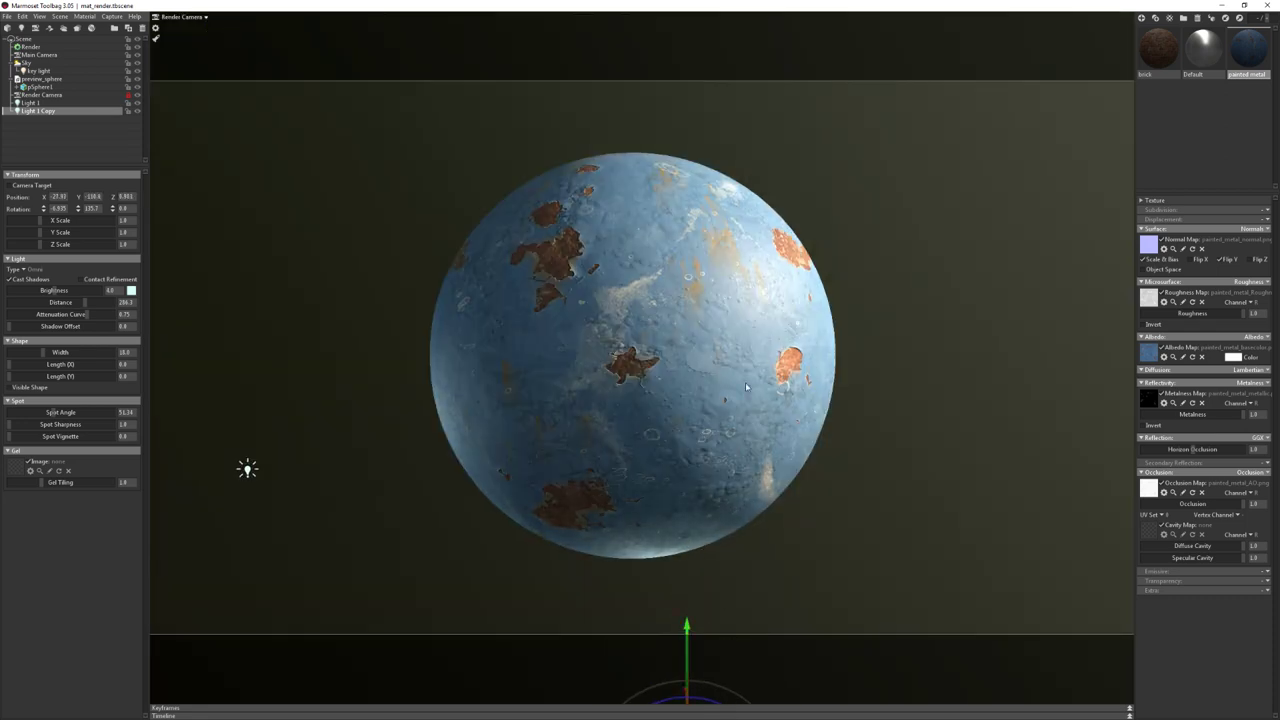
pyautogui.moveTo(729, 550); pyautogui.dragTo(773, 629)
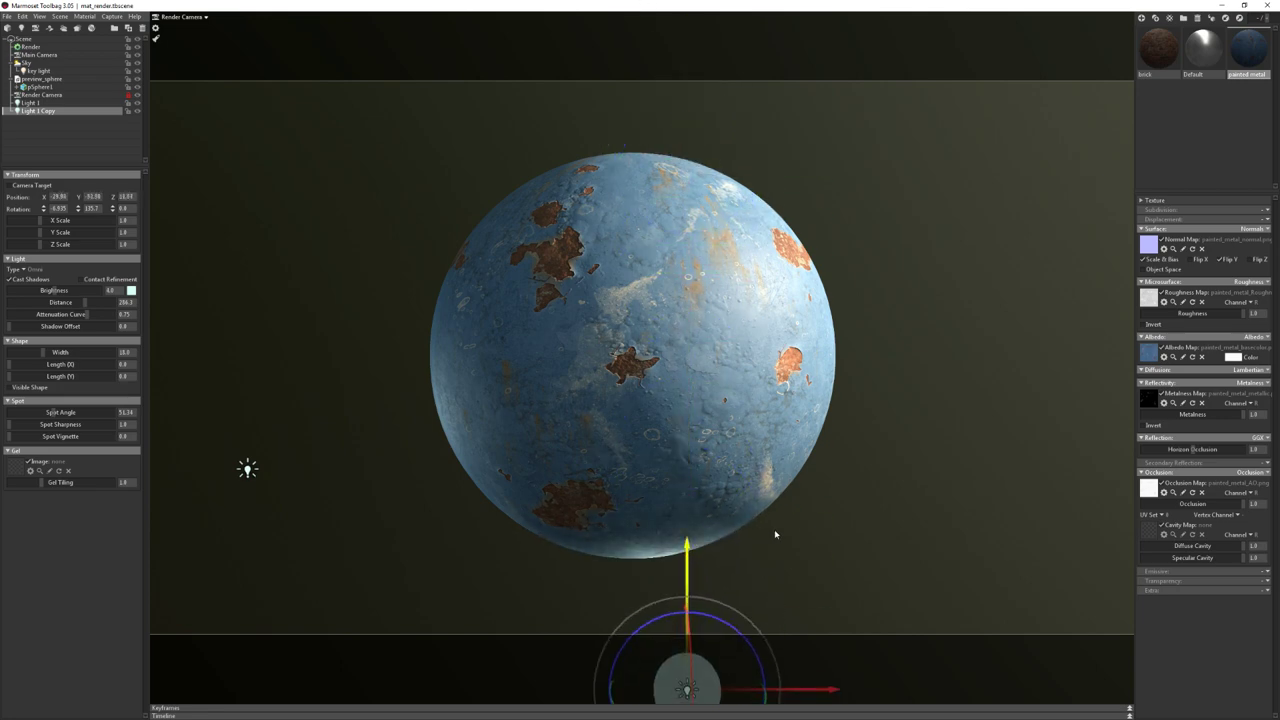
pyautogui.moveTo(773, 629); pyautogui.dragTo(774, 531)
pyautogui.moveTo(864, 703); pyautogui.dragTo(898, 703)
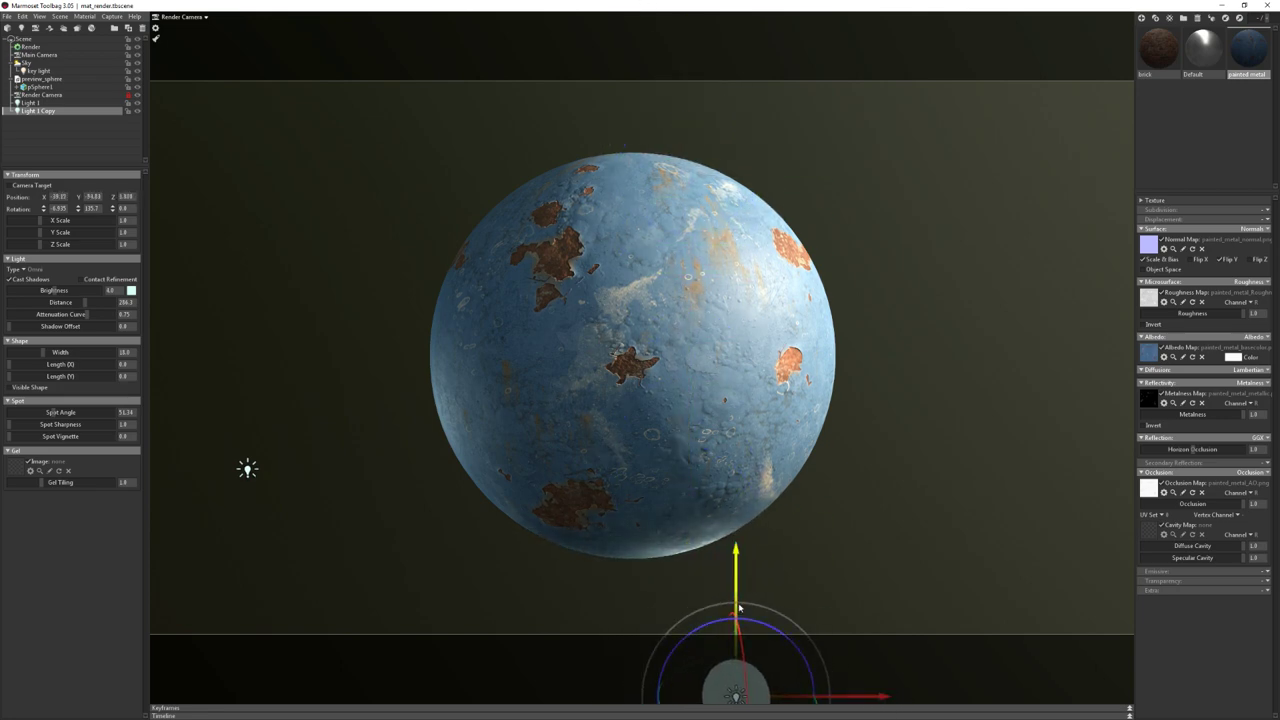
pyautogui.moveTo(740, 608); pyautogui.dragTo(755, 561)
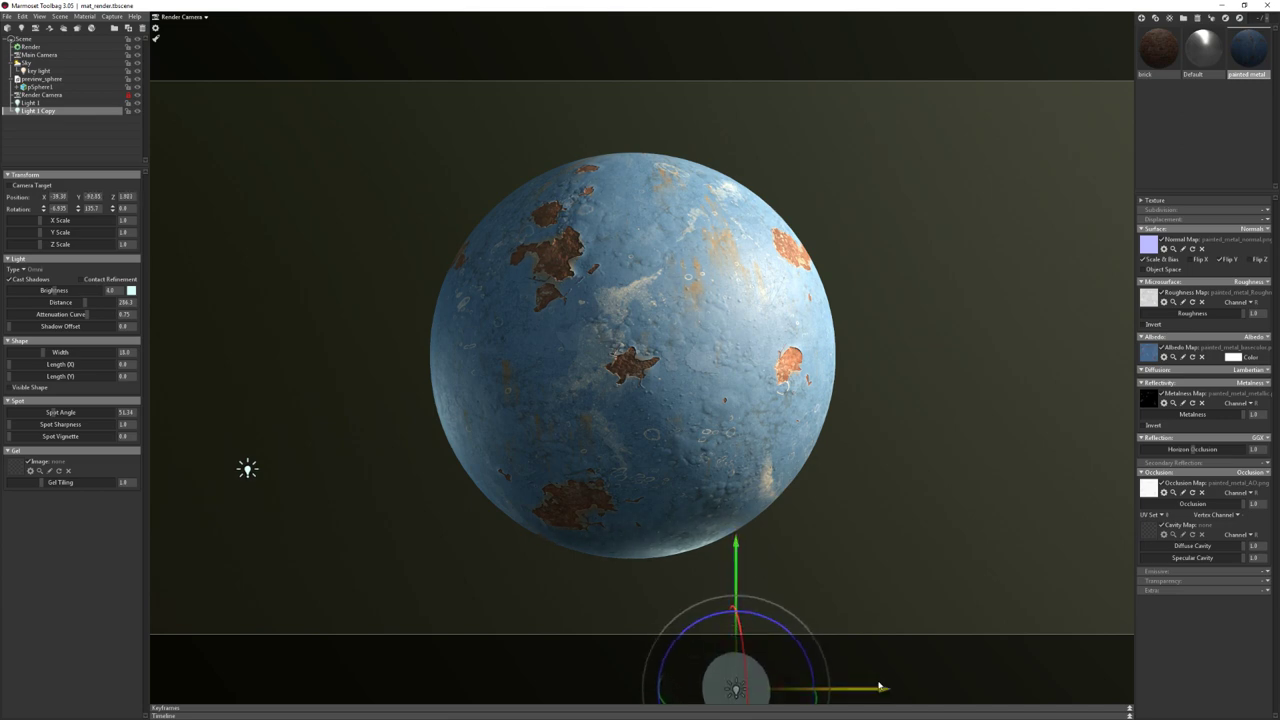
pyautogui.moveTo(882, 689)
pyautogui.mouseDown()
pyautogui.moveTo(923, 703)
pyautogui.moveTo(670, 703)
pyautogui.moveTo(907, 703)
pyautogui.moveTo(865, 708)
pyautogui.mouseUp()
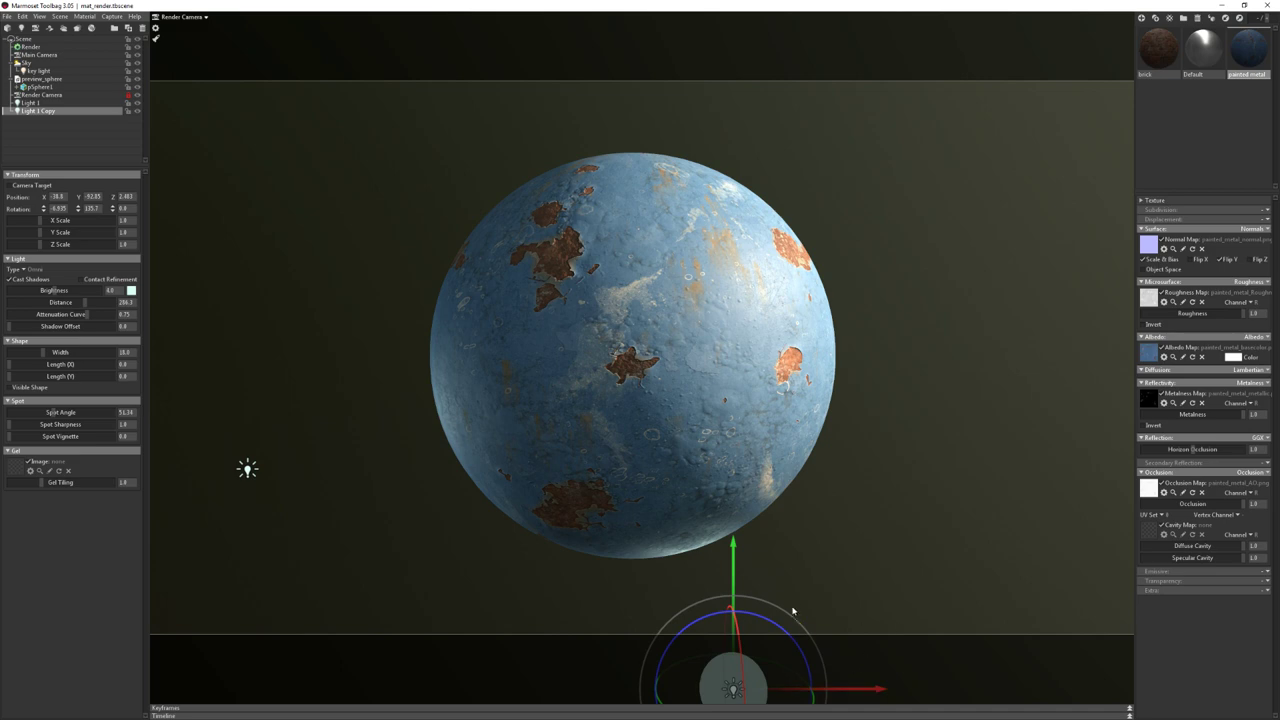
pyautogui.moveTo(735, 563)
pyautogui.mouseDown()
pyautogui.moveTo(741, 603)
pyautogui.moveTo(738, 530)
pyautogui.moveTo(747, 568)
pyautogui.mouseUp()
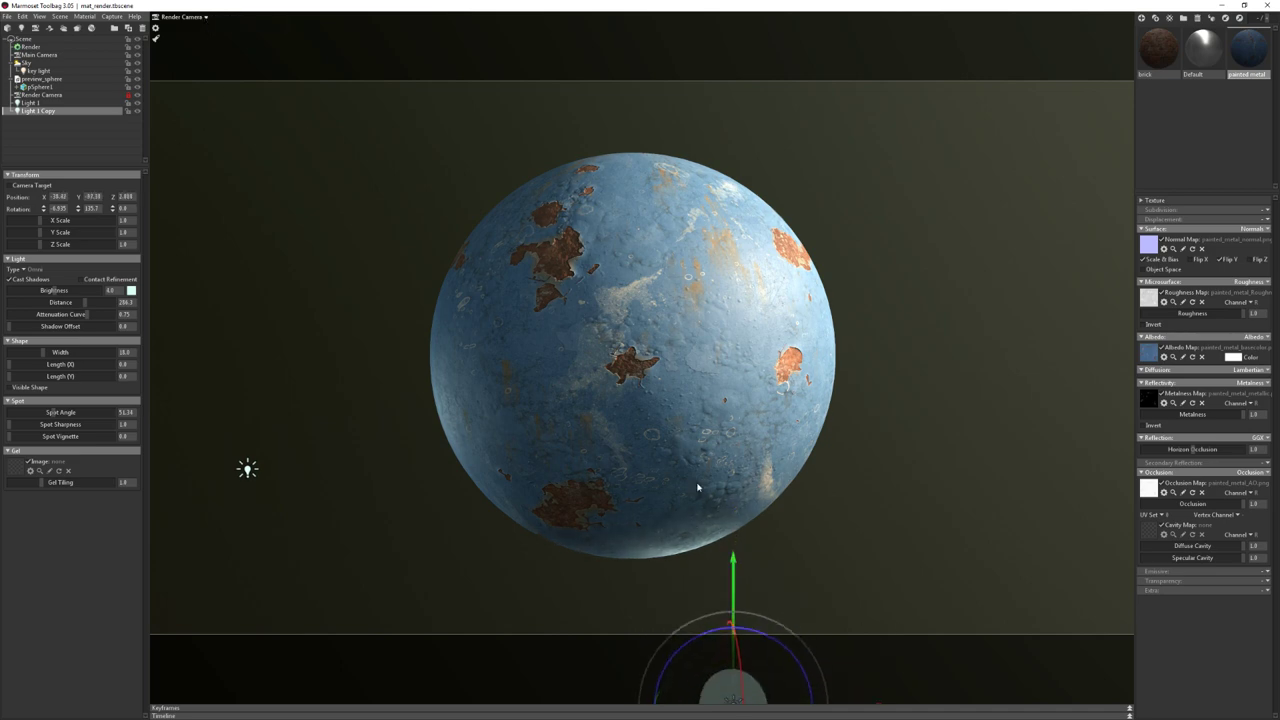
pyautogui.moveTo(738, 583); pyautogui.dragTo(740, 613)
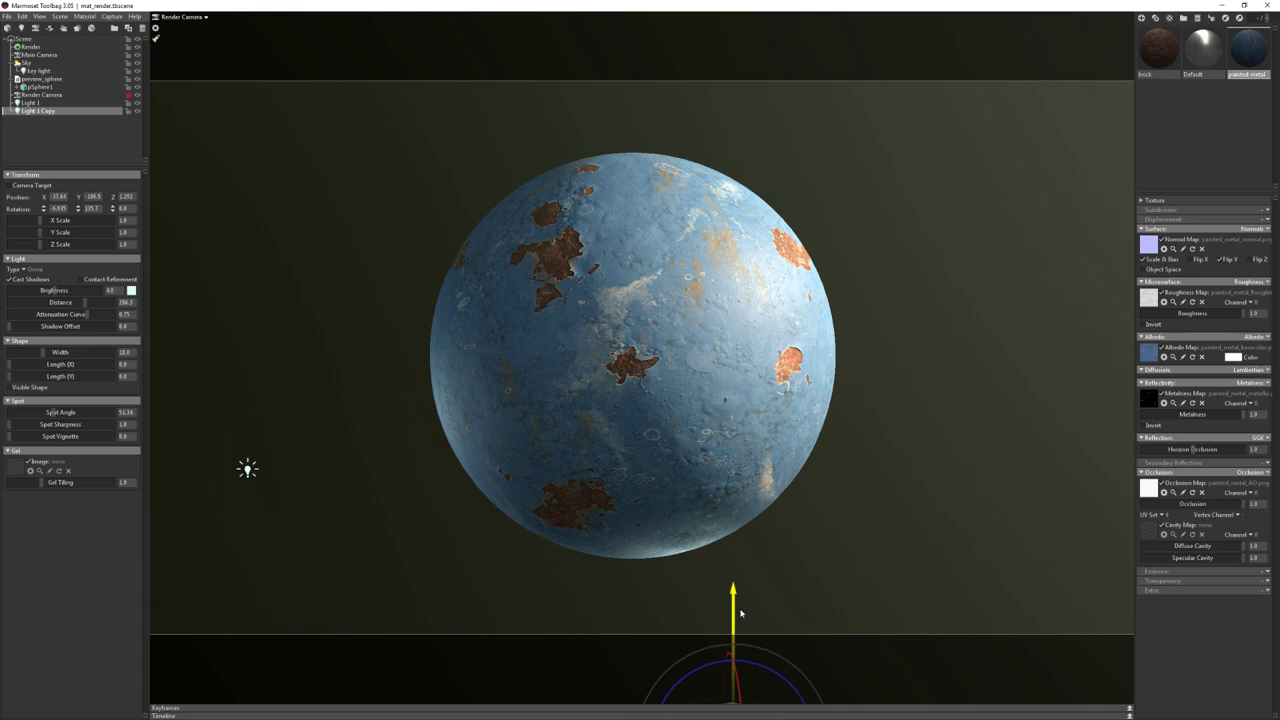
pyautogui.moveTo(741, 613); pyautogui.dragTo(250, 428)
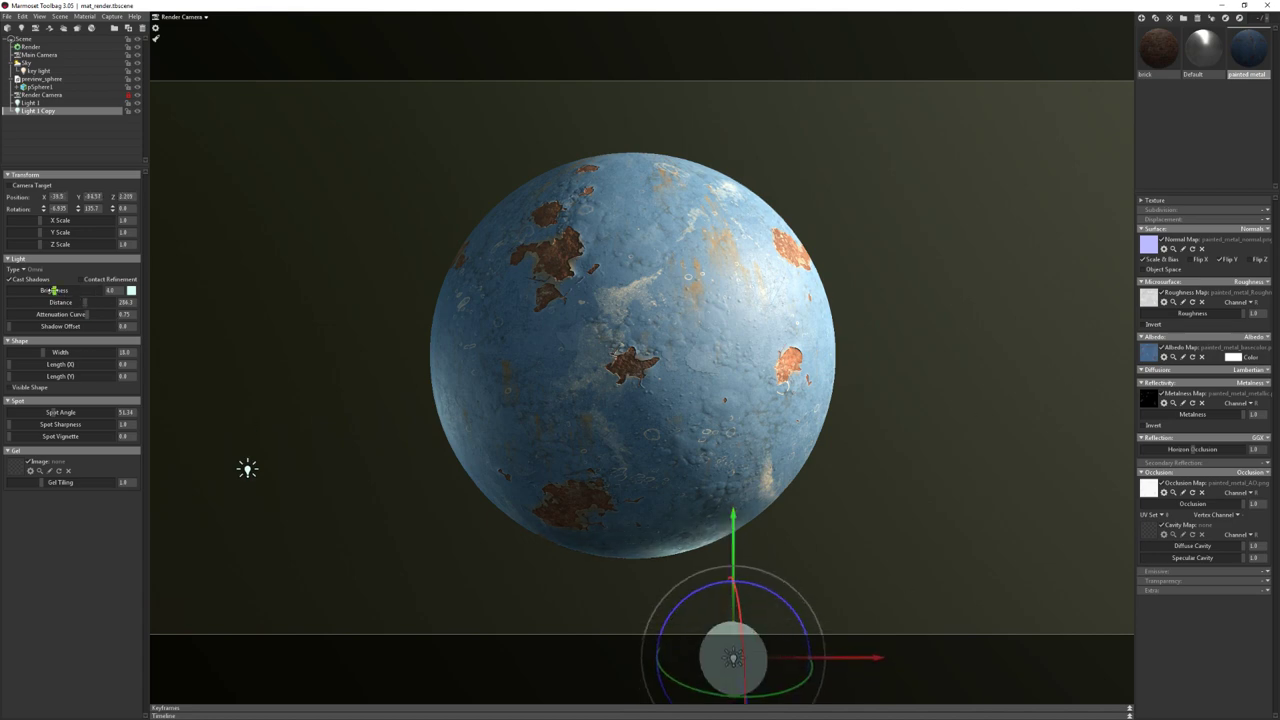
# Raise the copied light's brightness, widen it to about 39.6, and lower it further before deselecting
pyautogui.moveTo(55, 291); pyautogui.dragTo(40, 290)
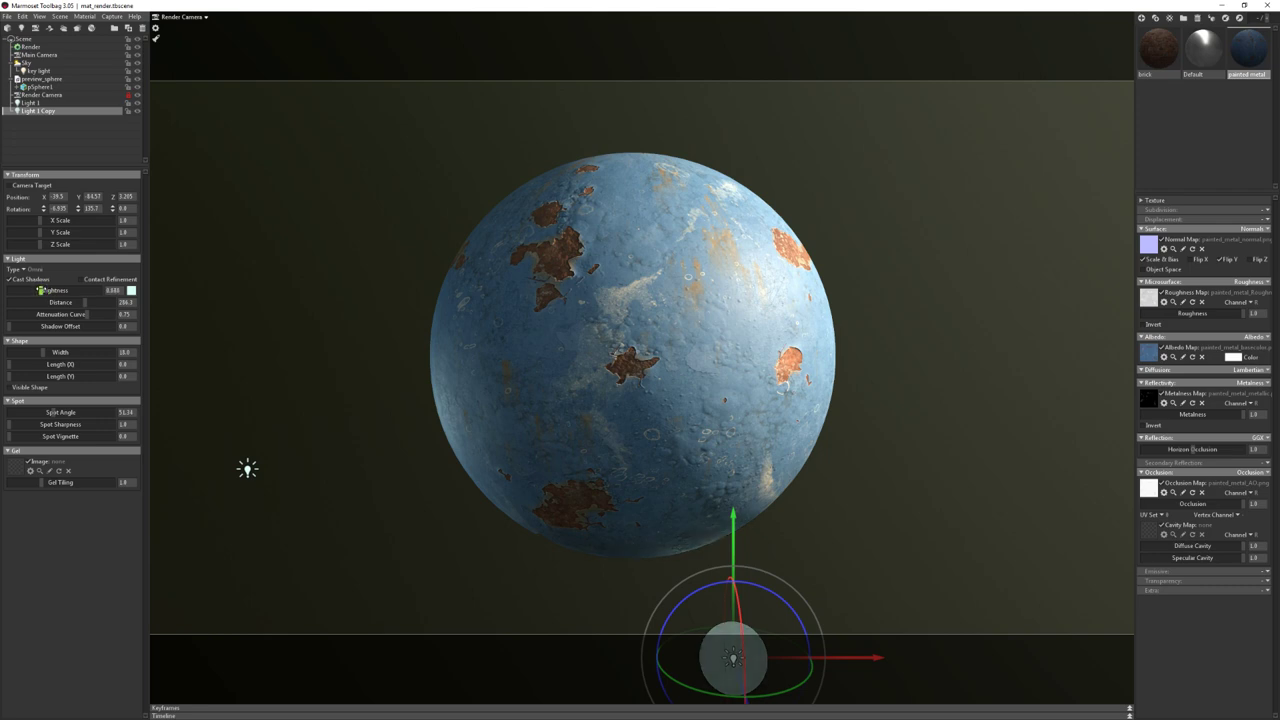
pyautogui.moveTo(740, 541); pyautogui.dragTo(744, 569)
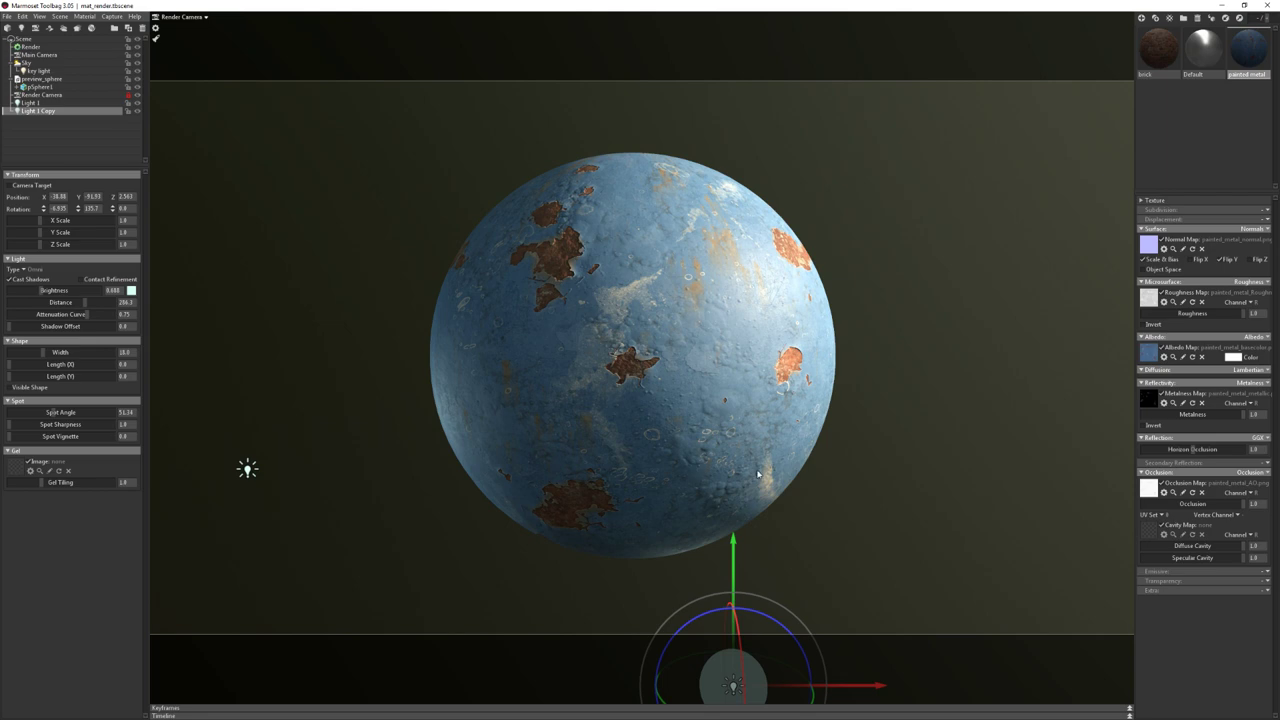
pyautogui.moveTo(852, 687); pyautogui.dragTo(847, 692)
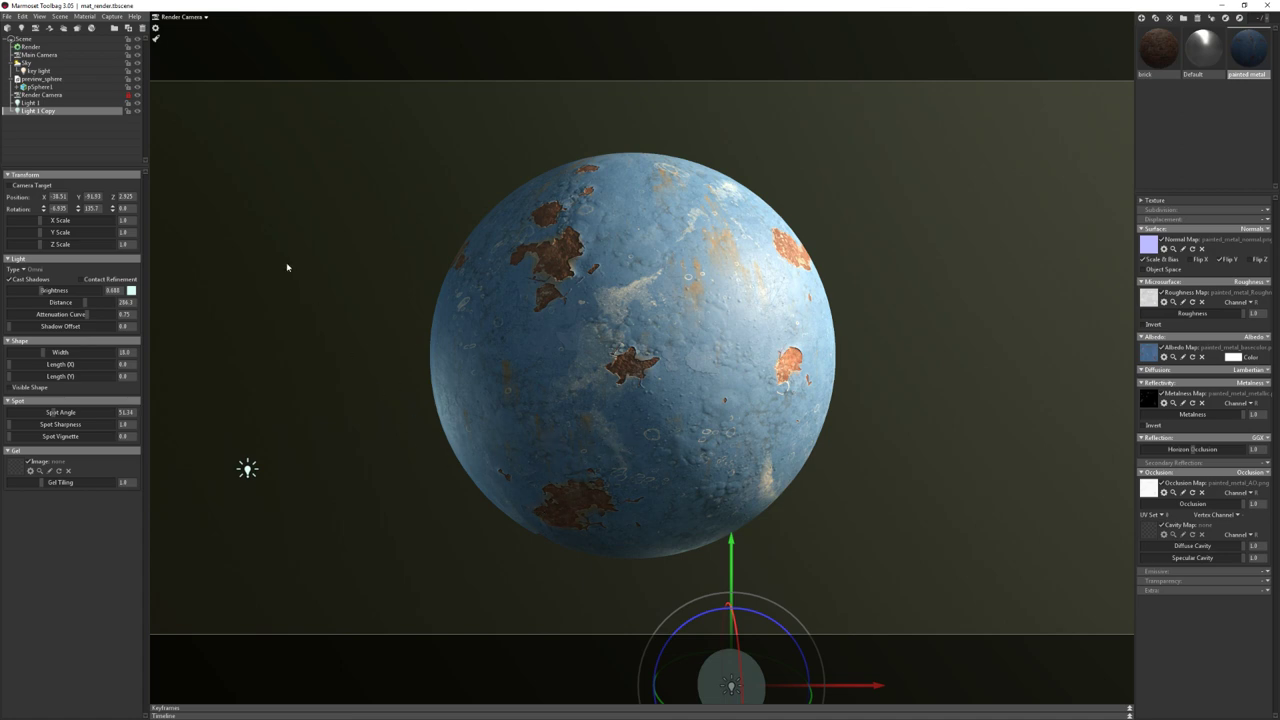
pyautogui.moveTo(846, 688); pyautogui.dragTo(851, 688)
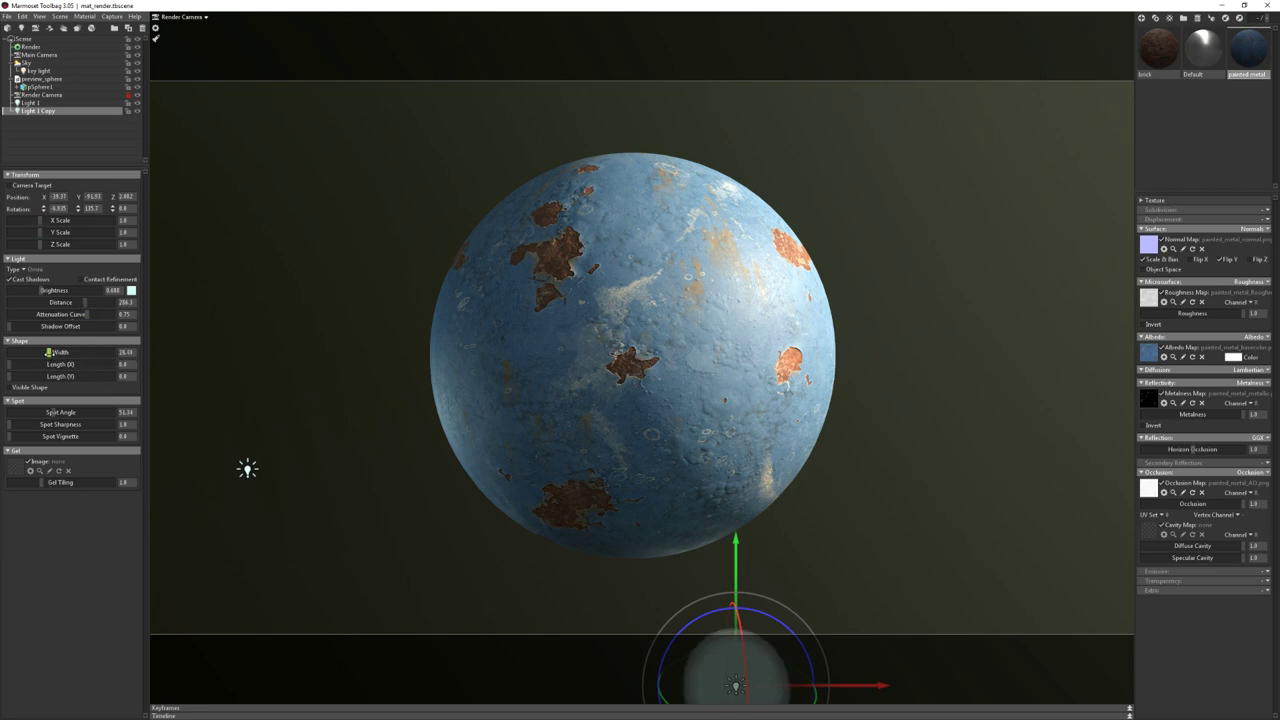
pyautogui.moveTo(46, 355)
pyautogui.mouseDown()
pyautogui.moveTo(63, 356)
pyautogui.moveTo(33, 352)
pyautogui.moveTo(60, 362)
pyautogui.moveTo(50, 356)
pyautogui.mouseUp()
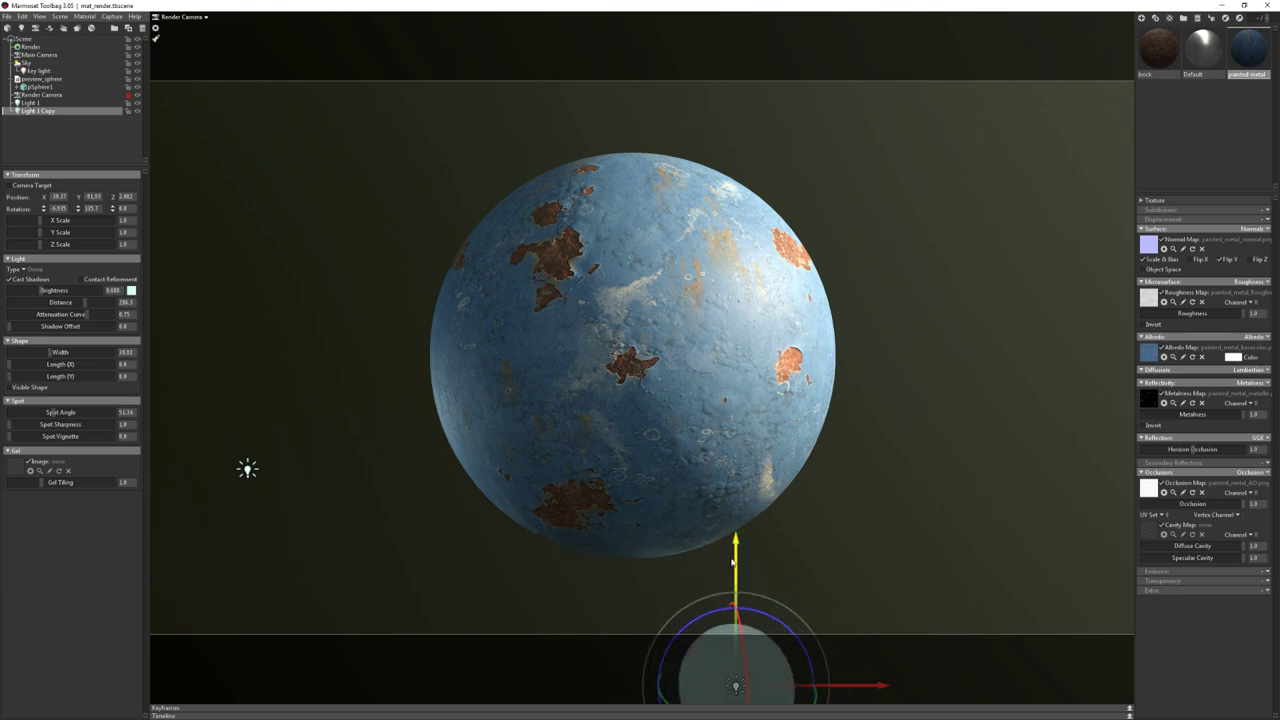
pyautogui.moveTo(738, 568); pyautogui.dragTo(755, 613)
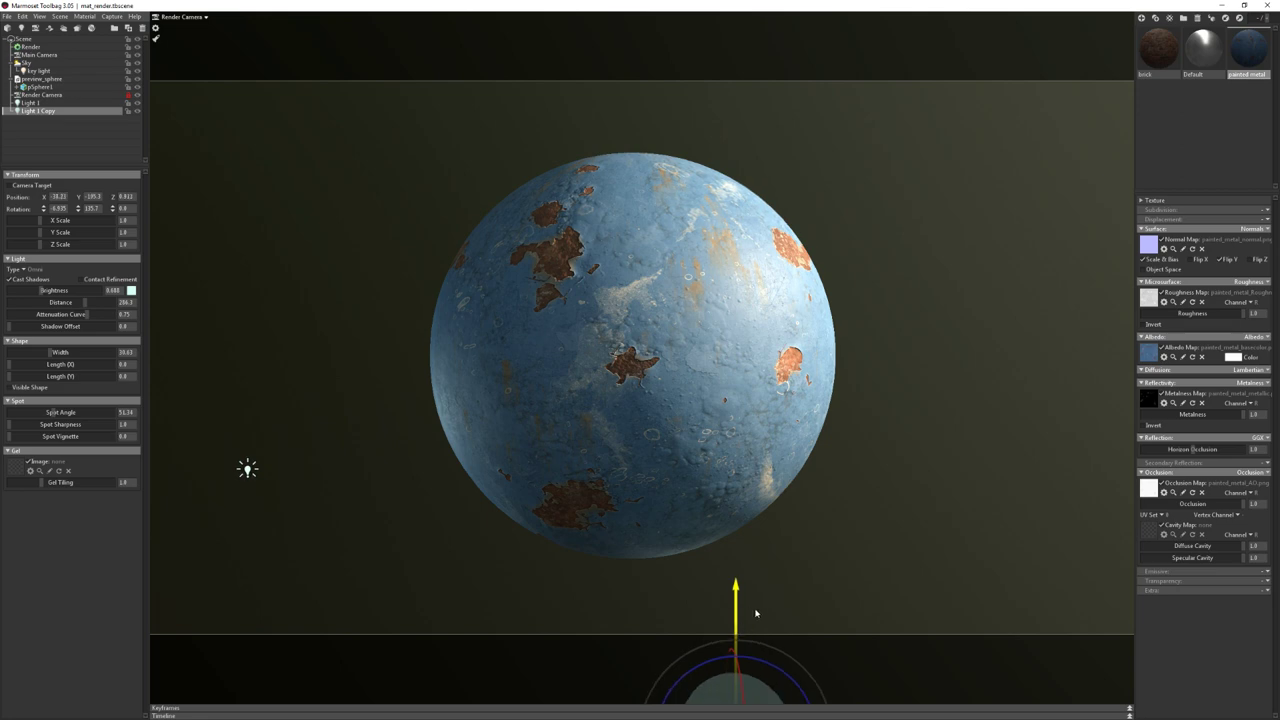
pyautogui.click(931, 497)
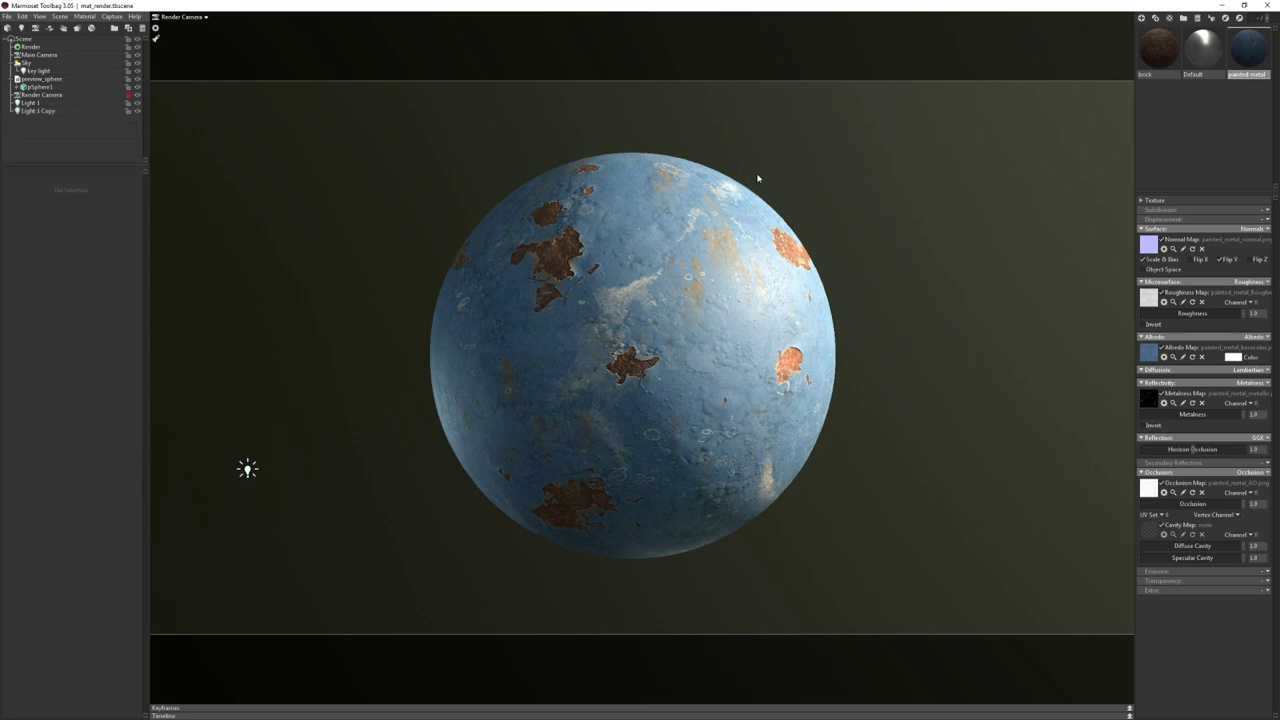
# Switch to the Main Camera and orbit around the sphere to inspect the lights
pyautogui.click(247, 468)
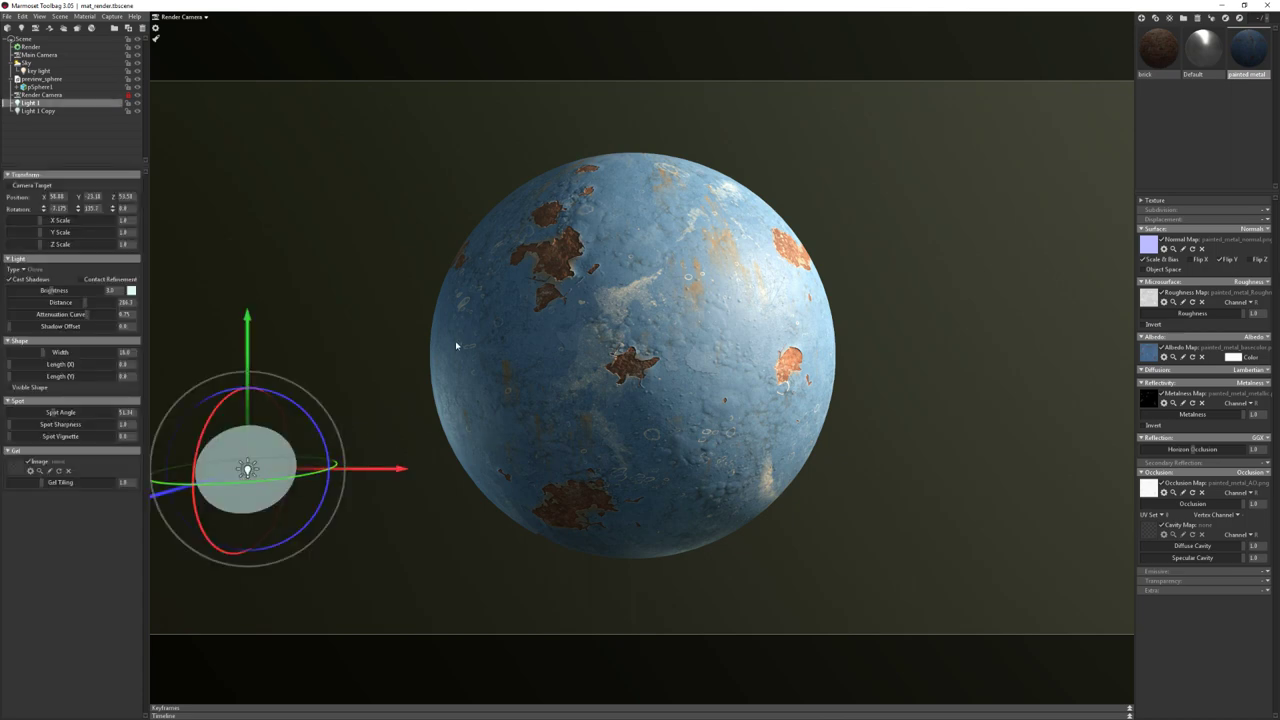
pyautogui.click(196, 20)
pyautogui.click(220, 20)
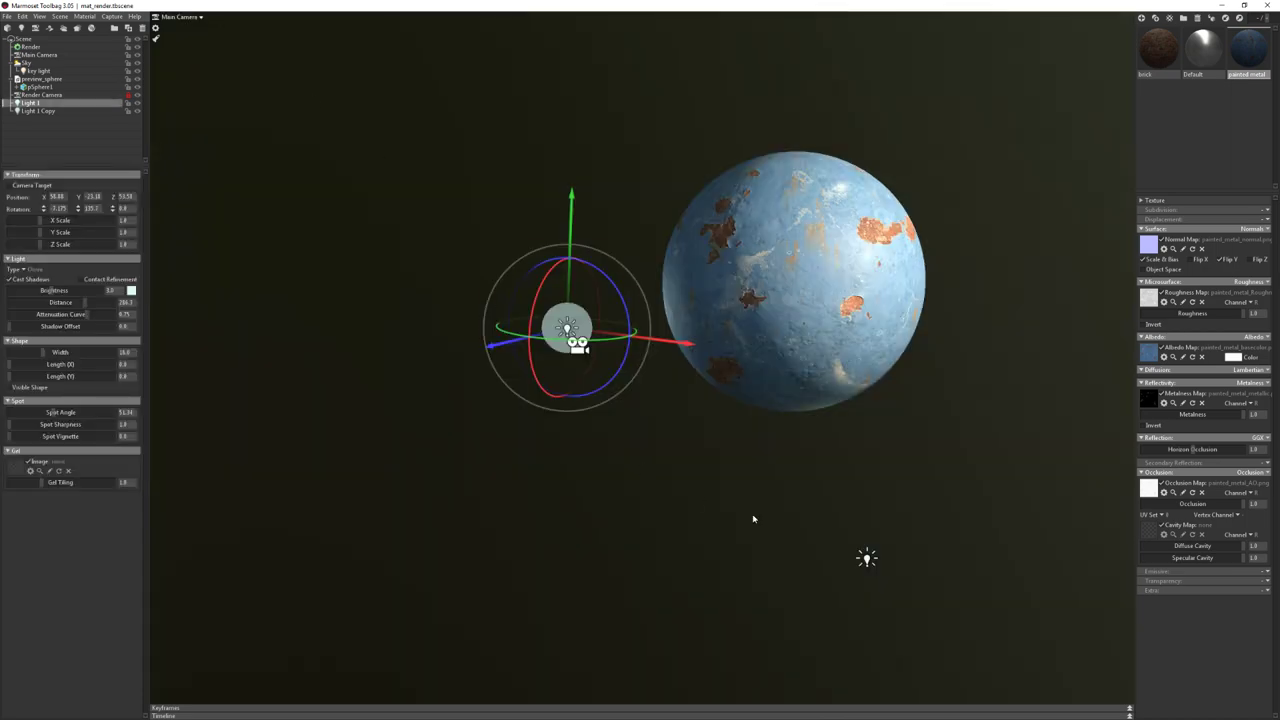
pyautogui.click(858, 560)
pyautogui.moveTo(600, 490); pyautogui.dragTo(515, 397)
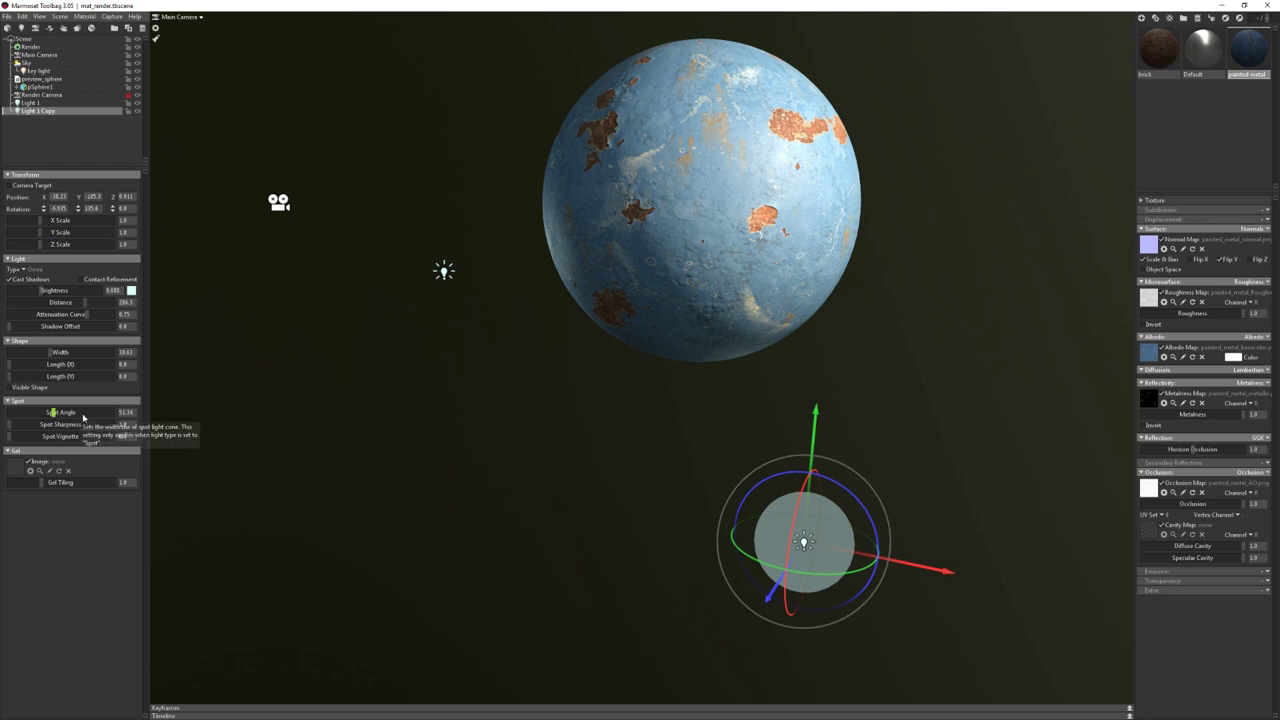
pyautogui.moveTo(640, 380); pyautogui.dragTo(521, 361)
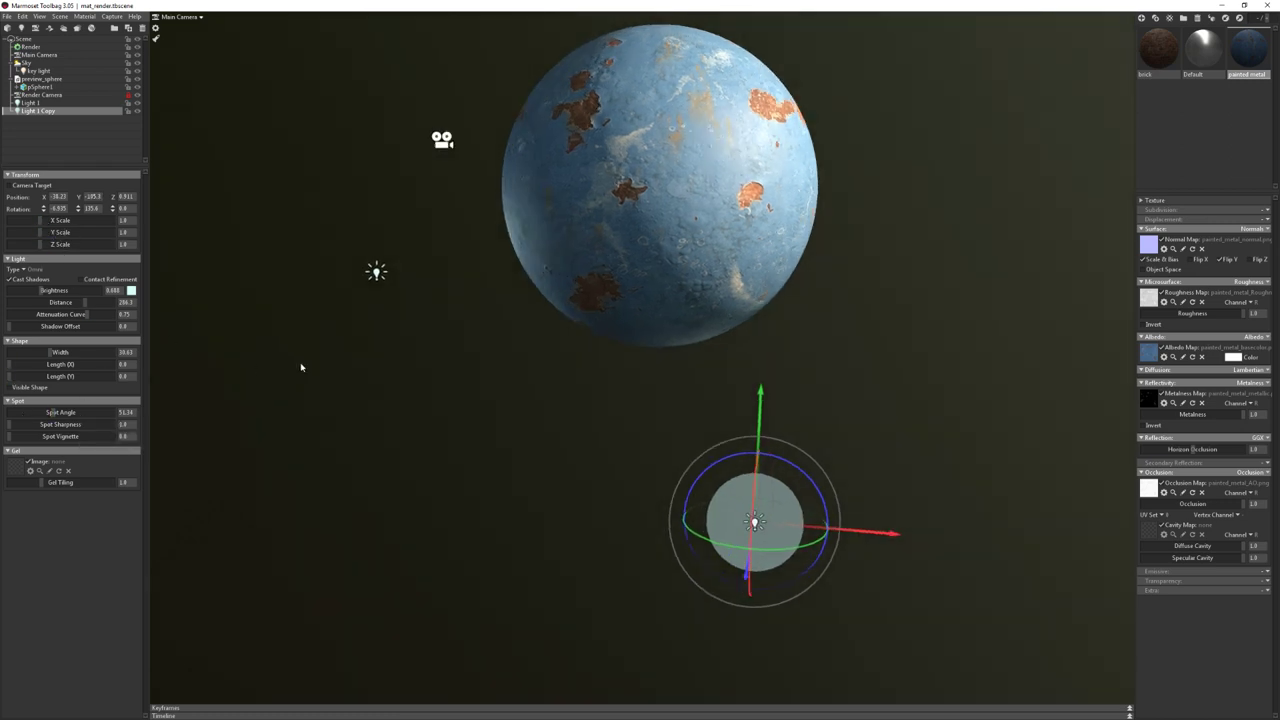
pyautogui.moveTo(303, 366); pyautogui.dragTo(560, 440)
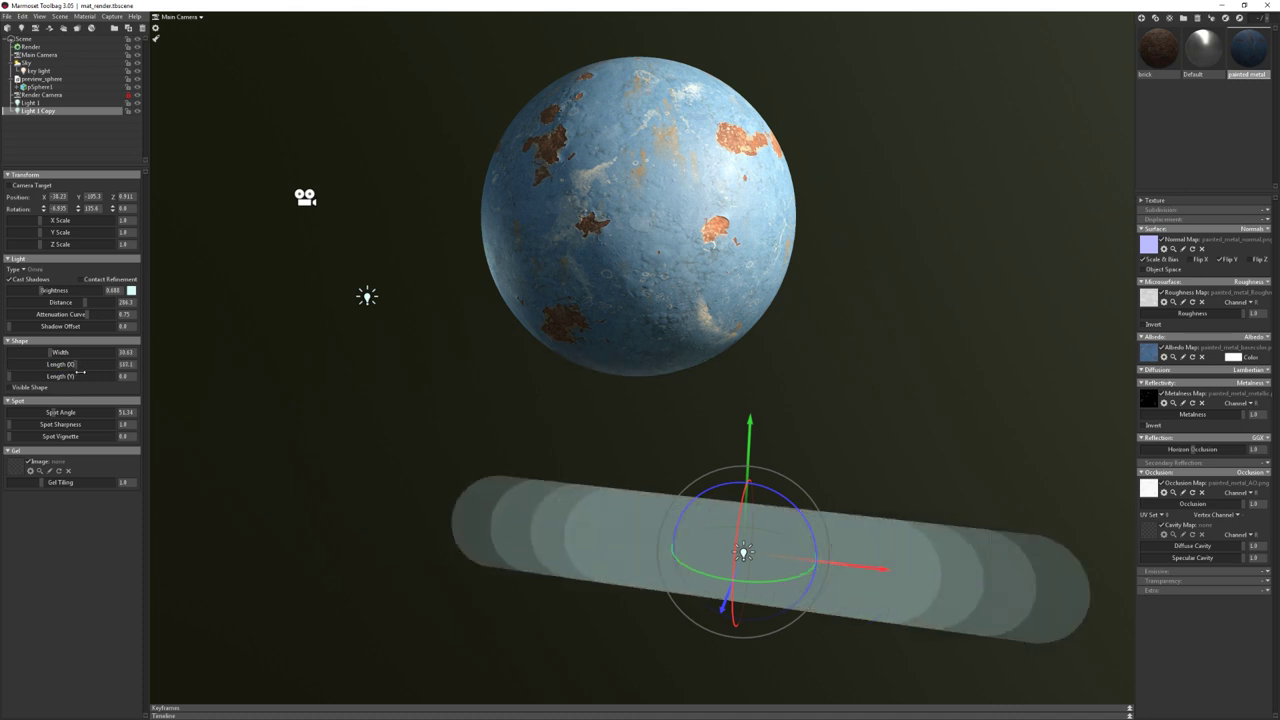
# Stretch the copied light into a tilted capsule and settle it just below the sphere, then deselect
pyautogui.moveTo(42, 366)
pyautogui.mouseDown()
pyautogui.moveTo(91, 394)
pyautogui.moveTo(40, 376)
pyautogui.moveTo(57, 376)
pyautogui.mouseUp()
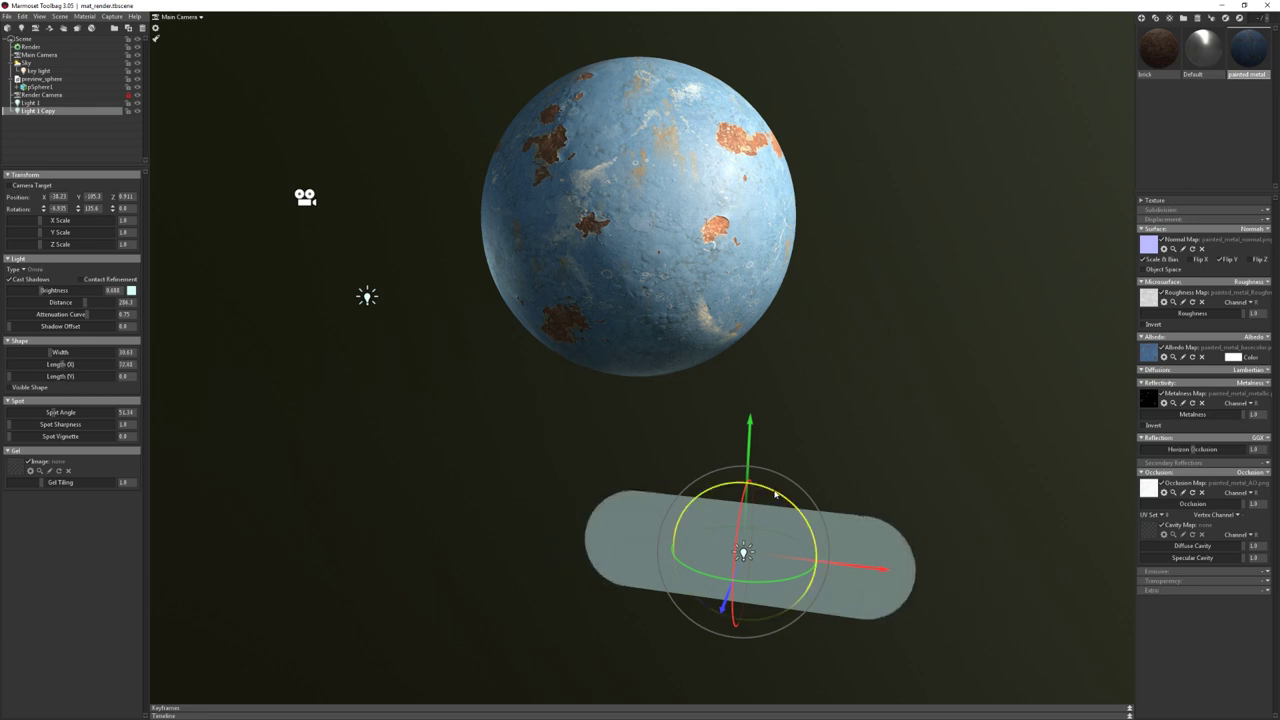
pyautogui.moveTo(775, 494); pyautogui.dragTo(461, 278)
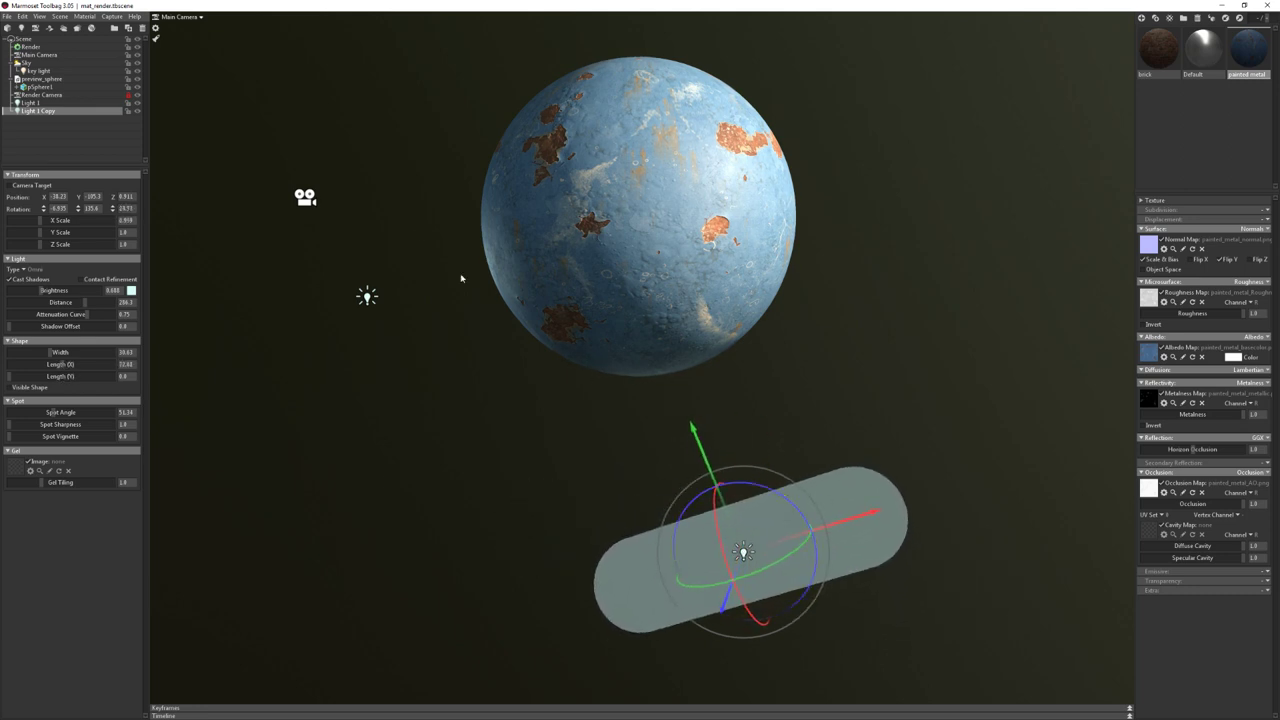
pyautogui.click(180, 17)
pyautogui.click(235, 37)
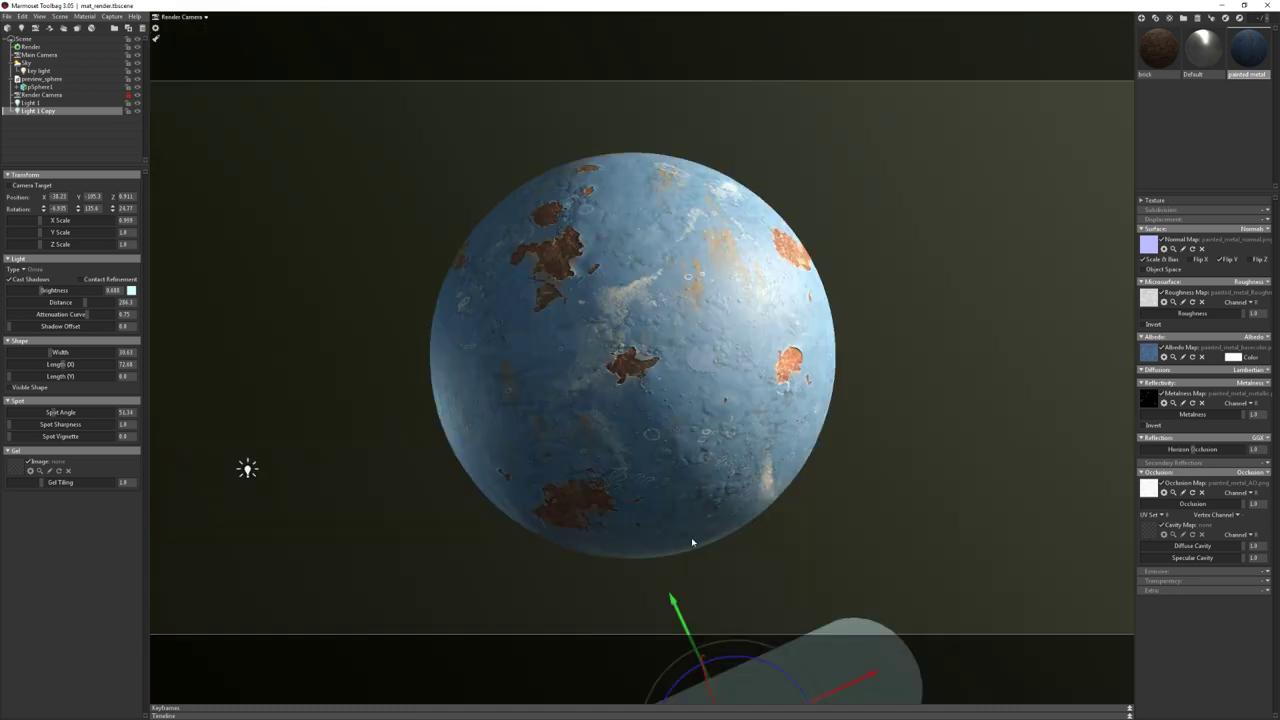
pyautogui.moveTo(675, 605)
pyautogui.mouseDown()
pyautogui.moveTo(714, 698)
pyautogui.moveTo(658, 640)
pyautogui.mouseUp()
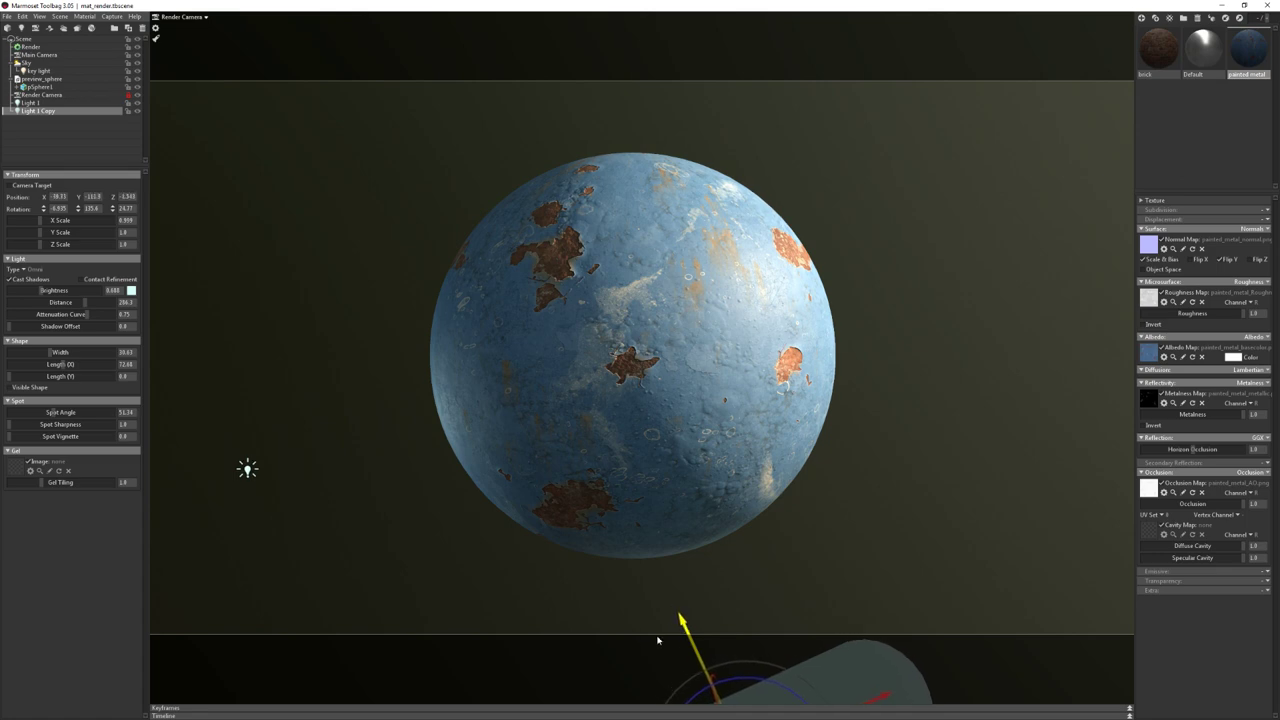
pyautogui.moveTo(658, 640); pyautogui.dragTo(651, 633)
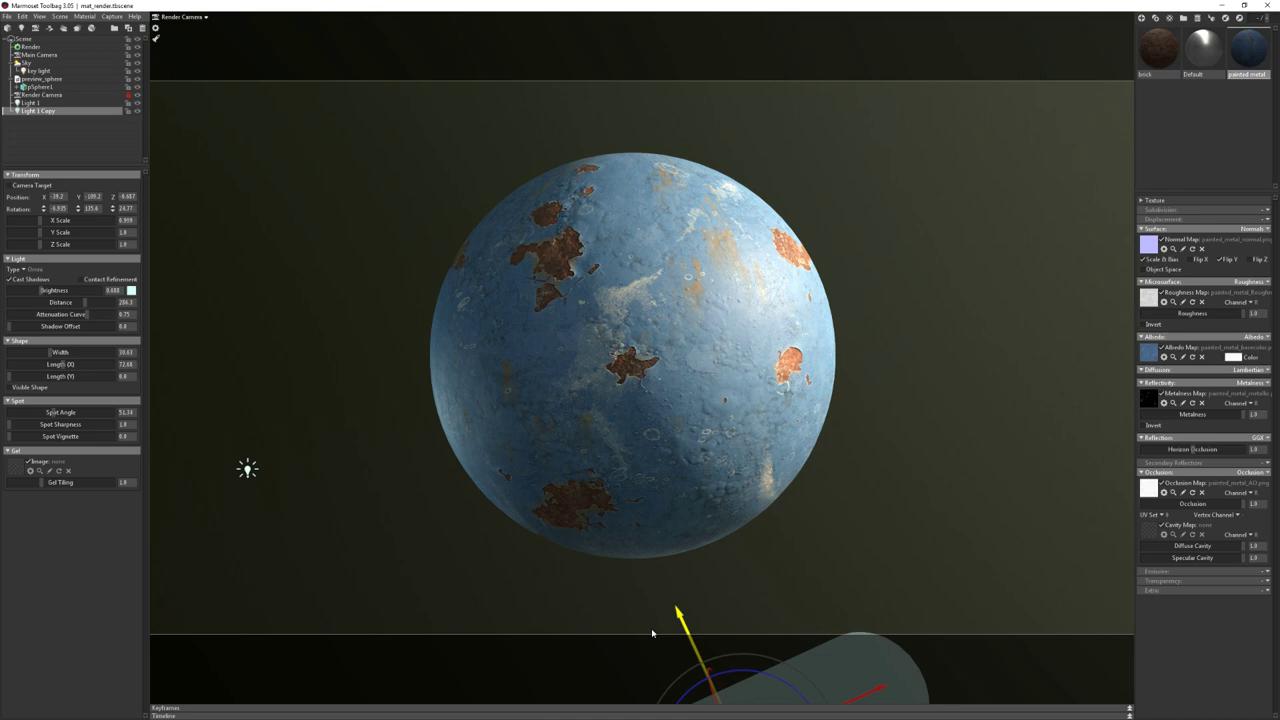
pyautogui.moveTo(651, 628); pyautogui.dragTo(651, 628)
pyautogui.click(435, 477)
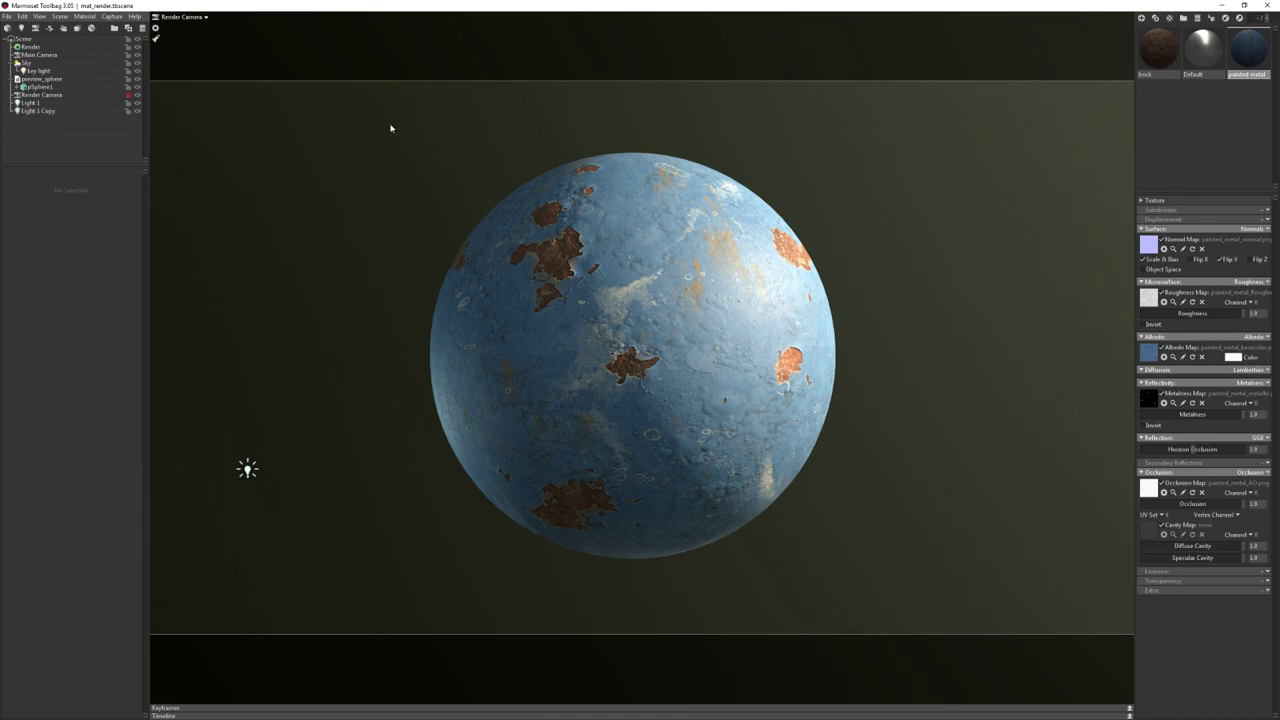
# Adjust and confirm the Sky light's brightness value
pyautogui.click(70, 68)
pyautogui.click(69, 62)
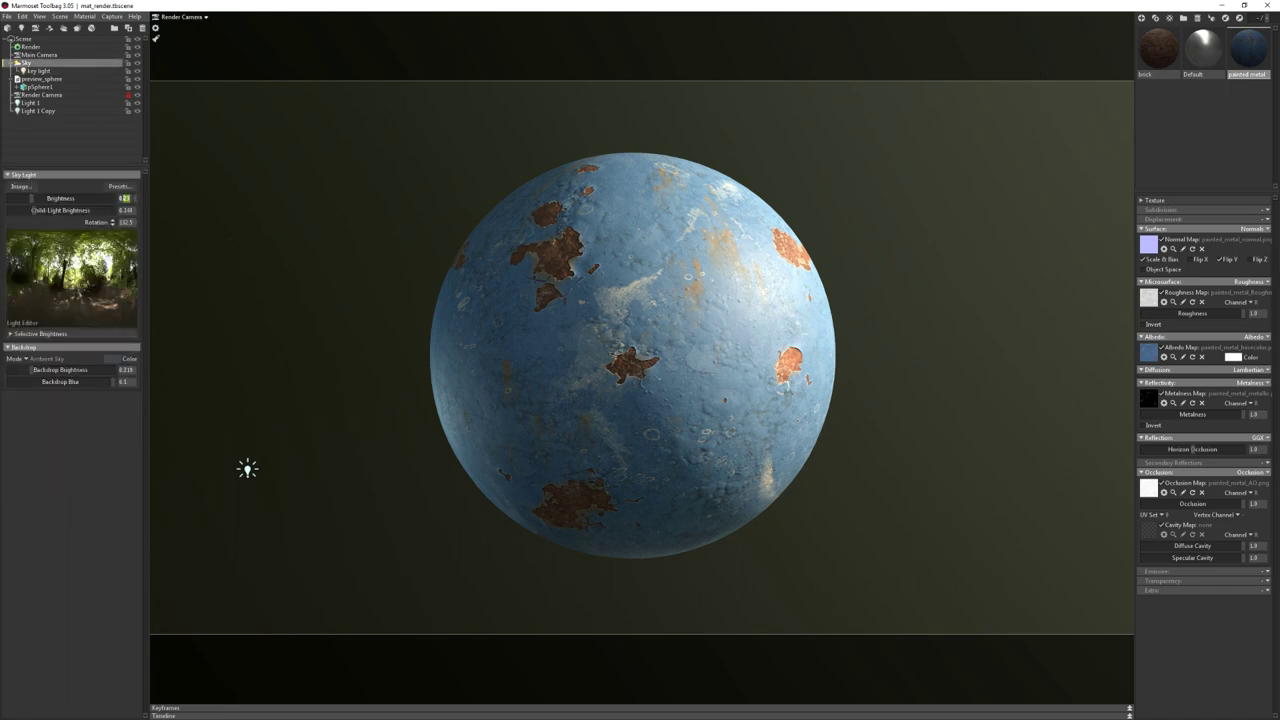
pyautogui.press('Return')
# Tint Light 1 Copy a pale sky blue (hue about 191)
pyautogui.click(30, 103)
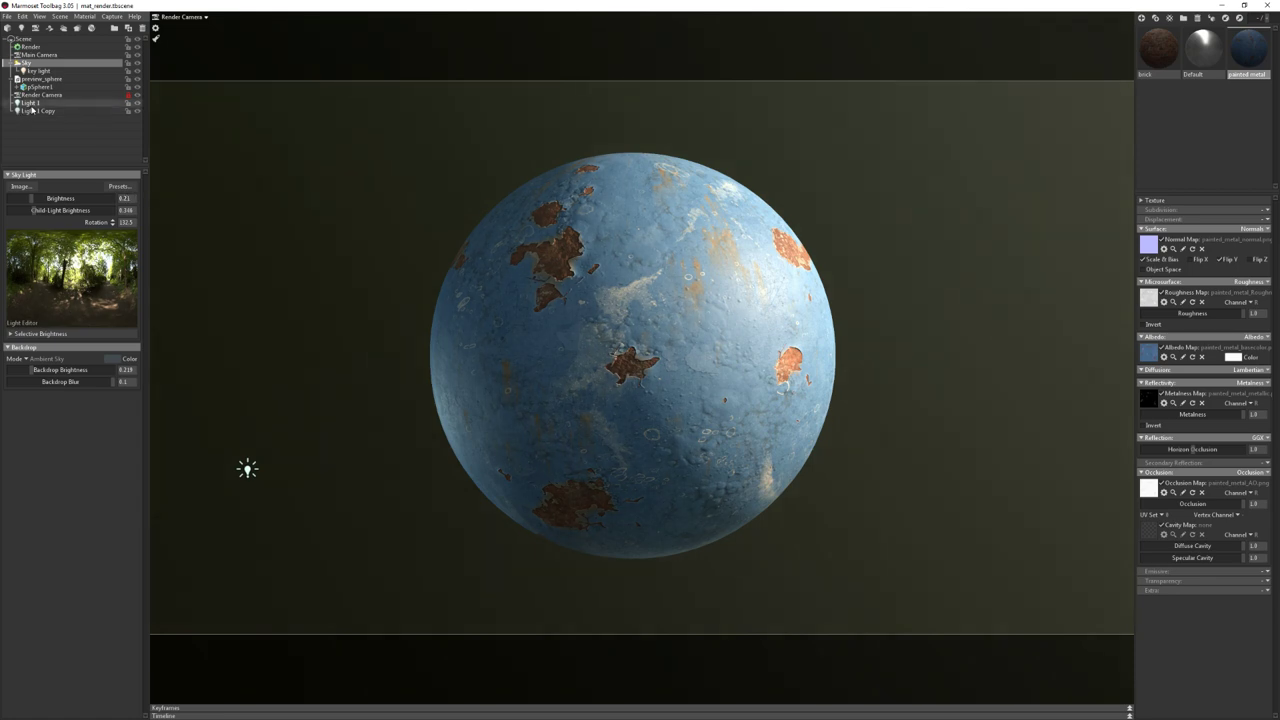
pyautogui.click(38, 111)
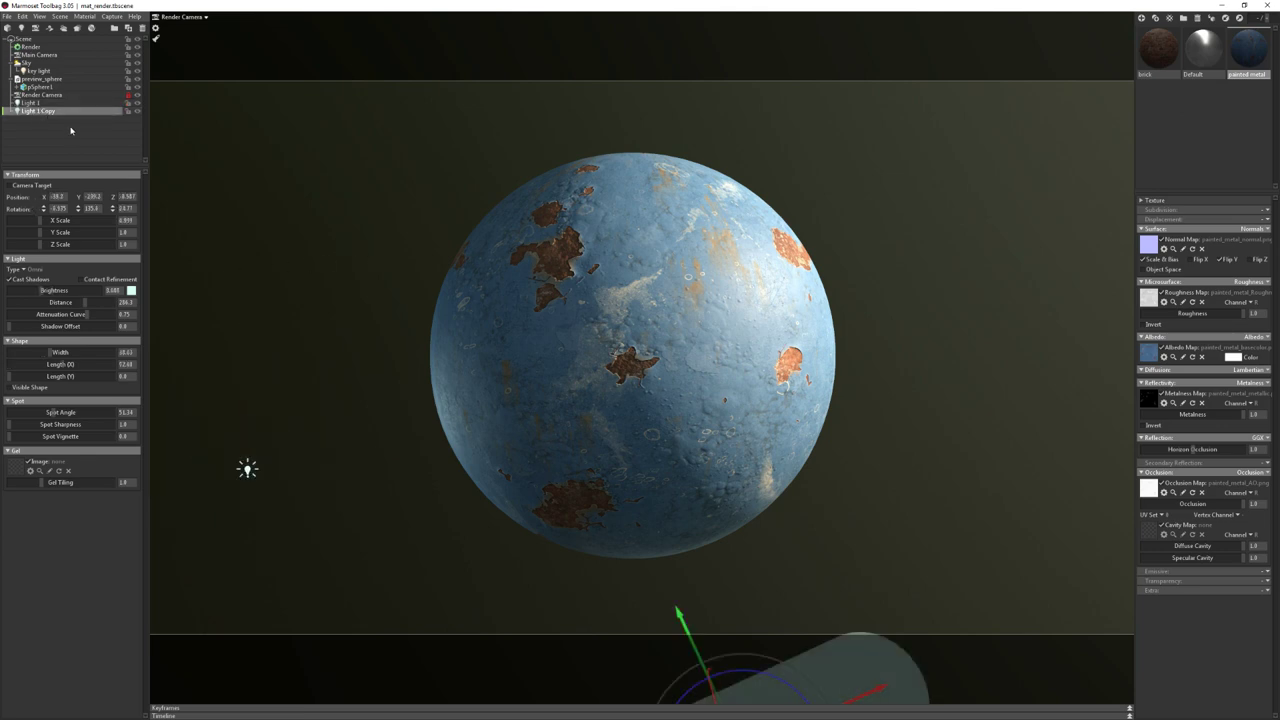
pyautogui.click(132, 291)
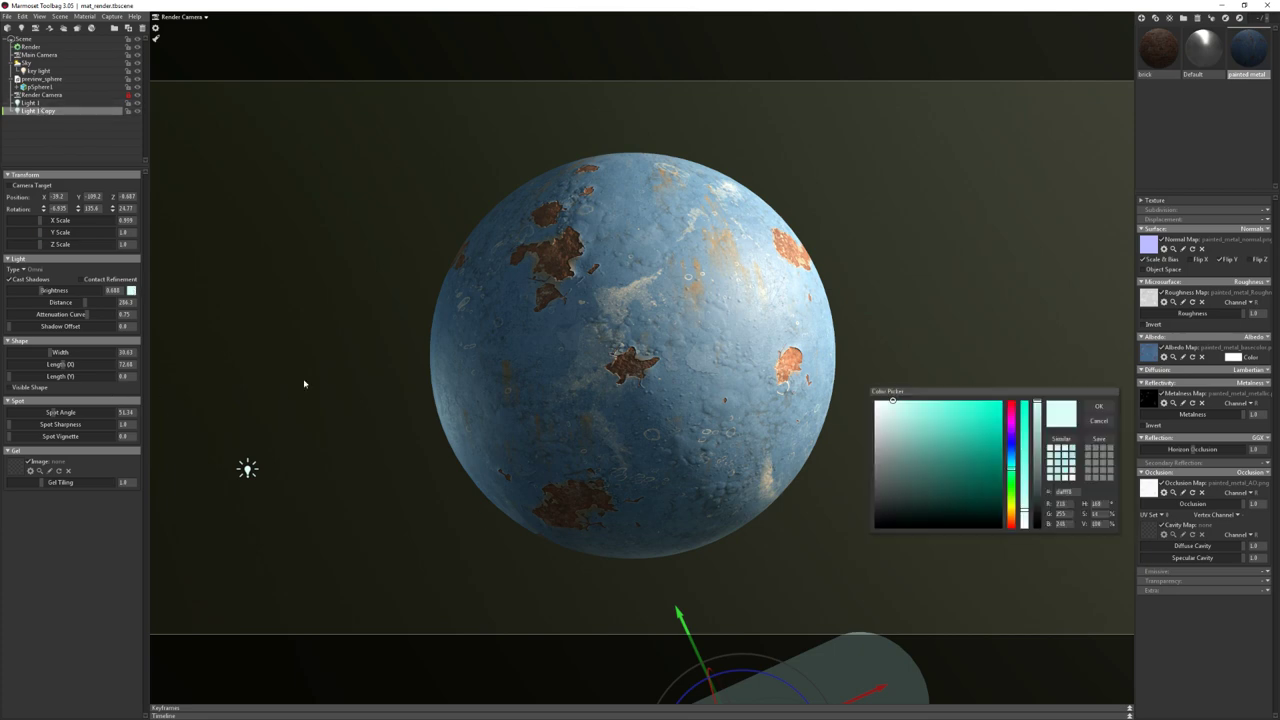
pyautogui.moveTo(1015, 470); pyautogui.dragTo(1014, 463)
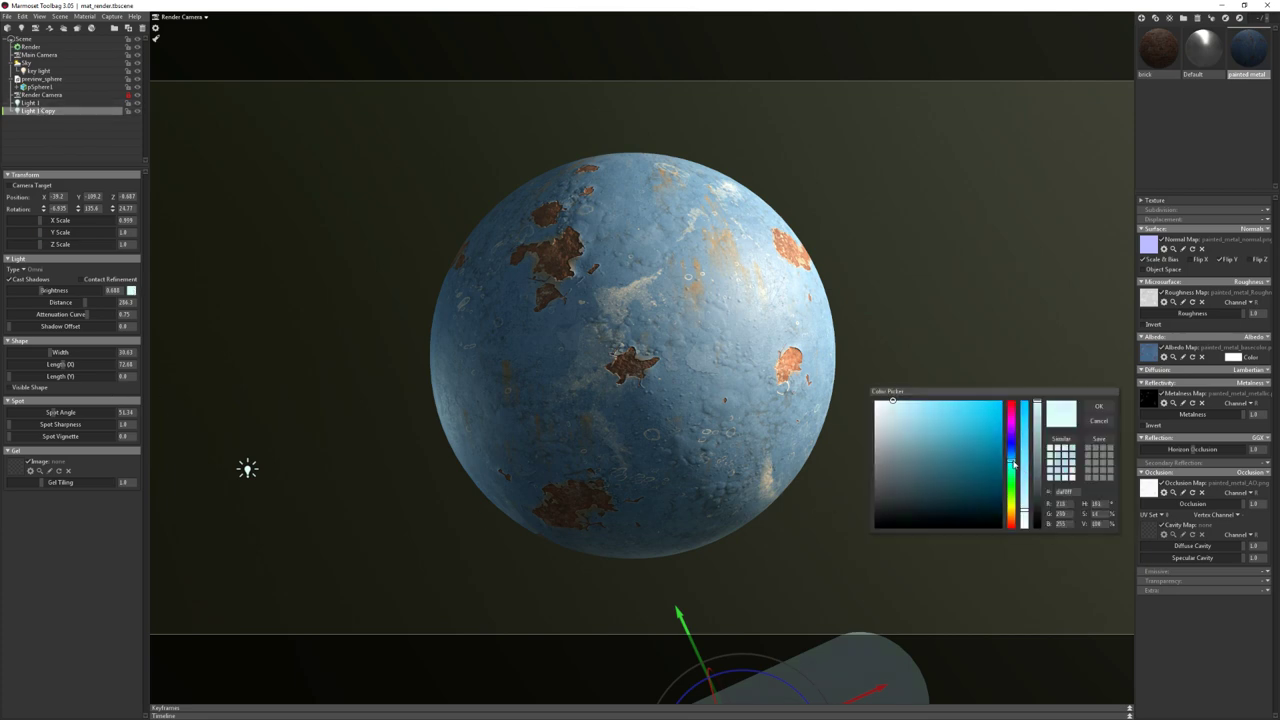
pyautogui.click(1098, 406)
pyautogui.click(924, 464)
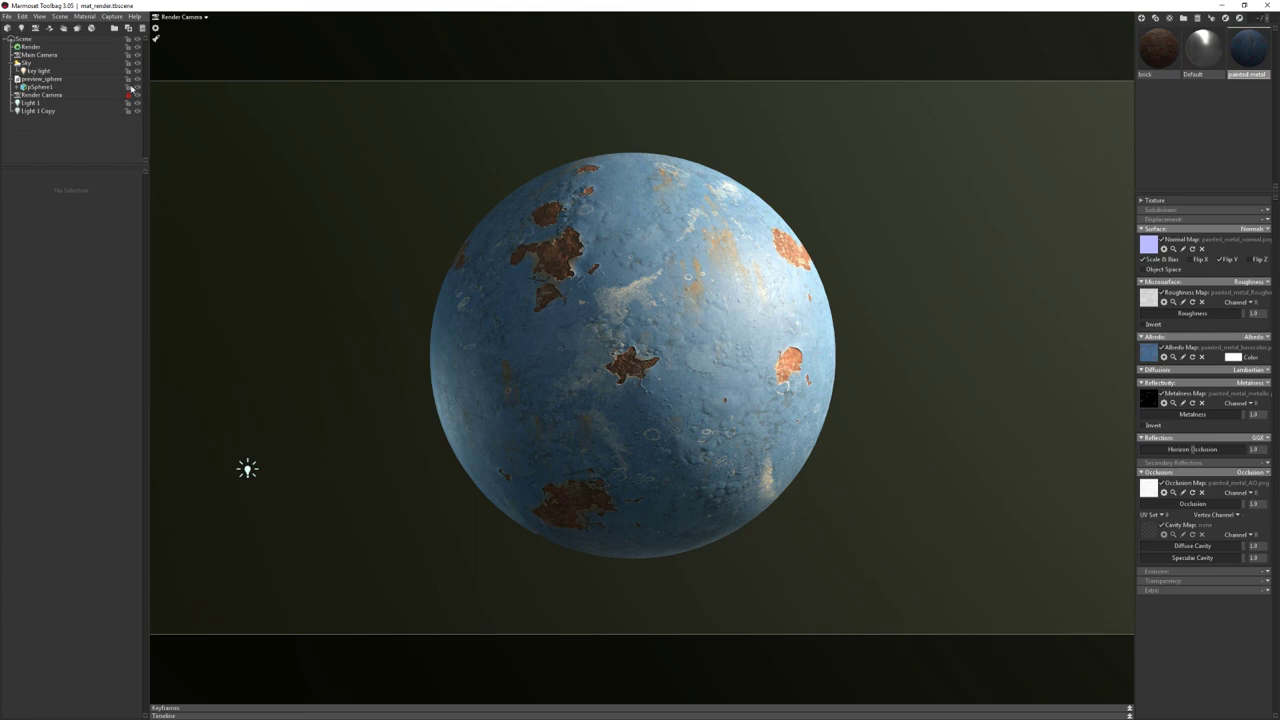
# Parent Light 1 and Light 1 Copy under Sky and rotate the lighting around the sphere
pyautogui.click(110, 62)
pyautogui.click(110, 54)
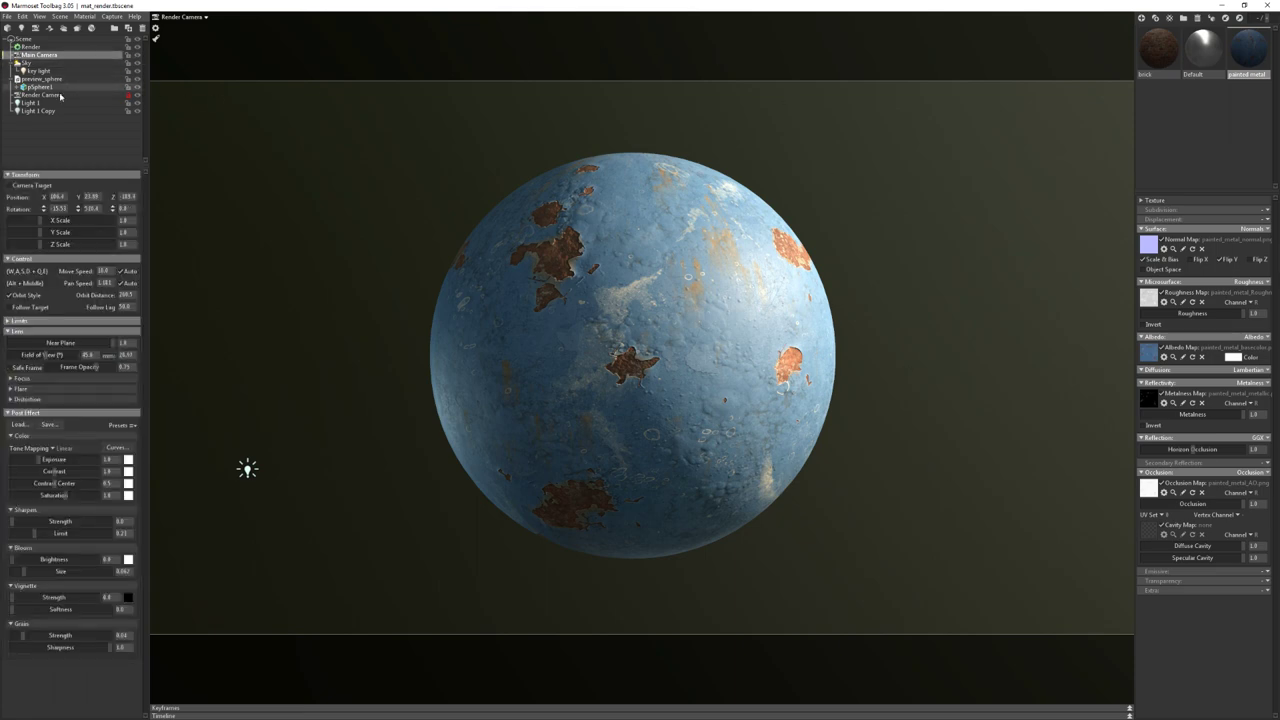
pyautogui.click(60, 95)
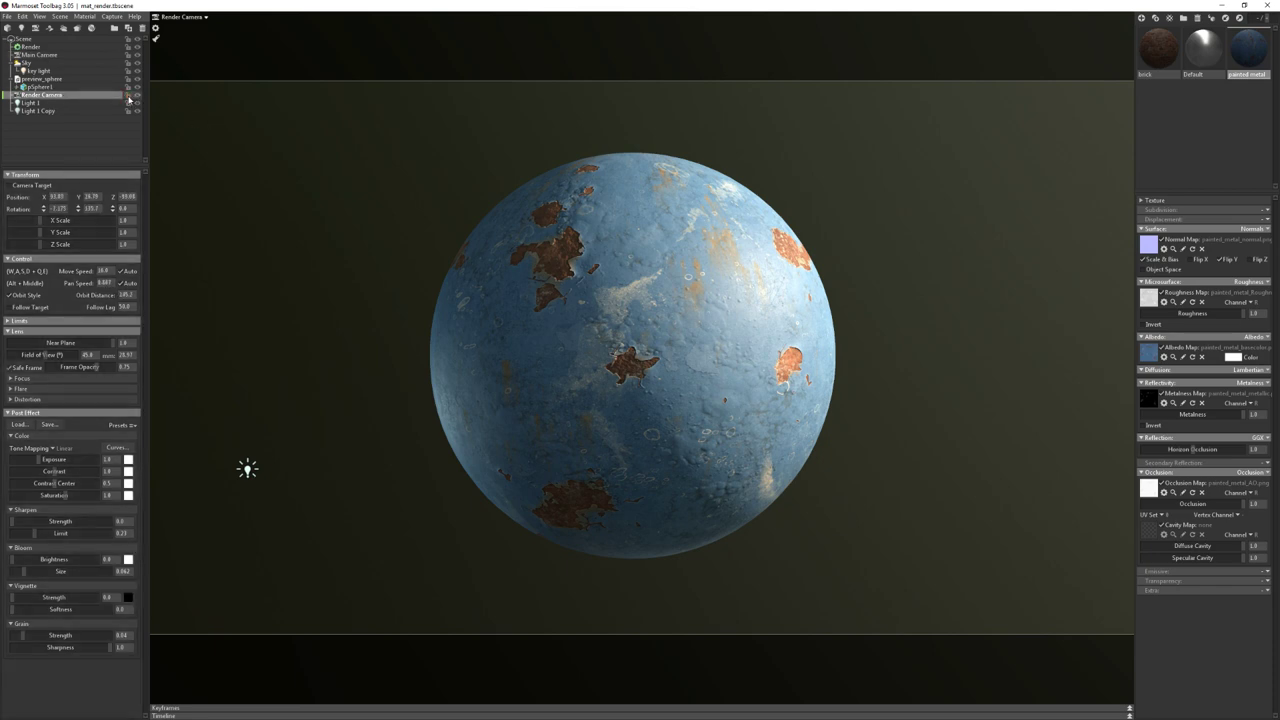
pyautogui.click(45, 103)
pyautogui.click(40, 111)
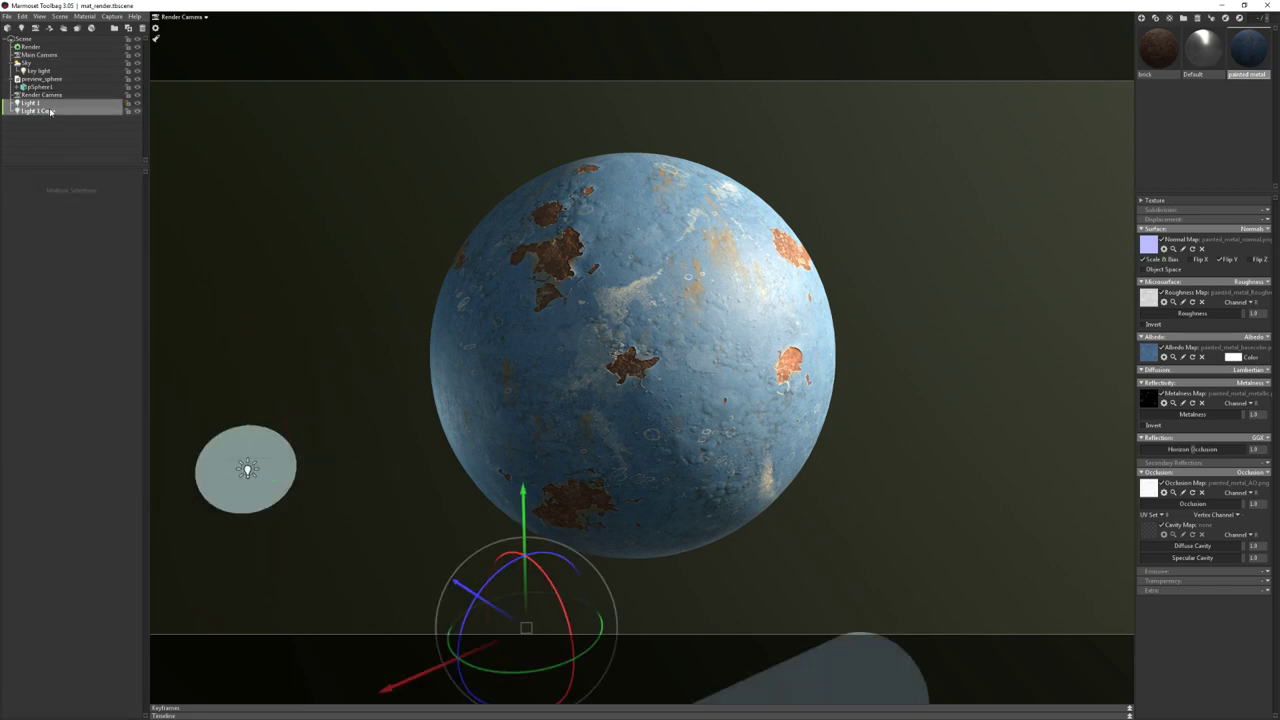
pyautogui.keyDown('ctrl'); pyautogui.click(33, 103); pyautogui.keyUp('ctrl')
pyautogui.moveTo(31, 103); pyautogui.dragTo(30, 63)
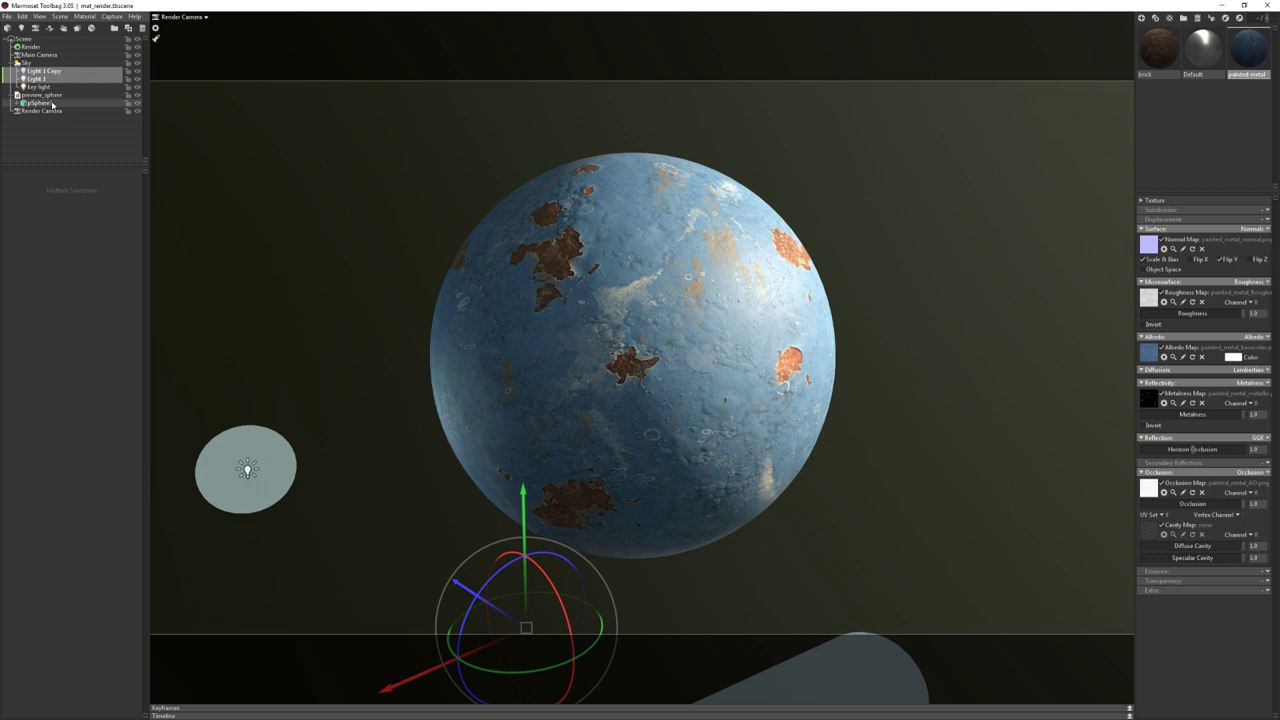
pyautogui.click(267, 259)
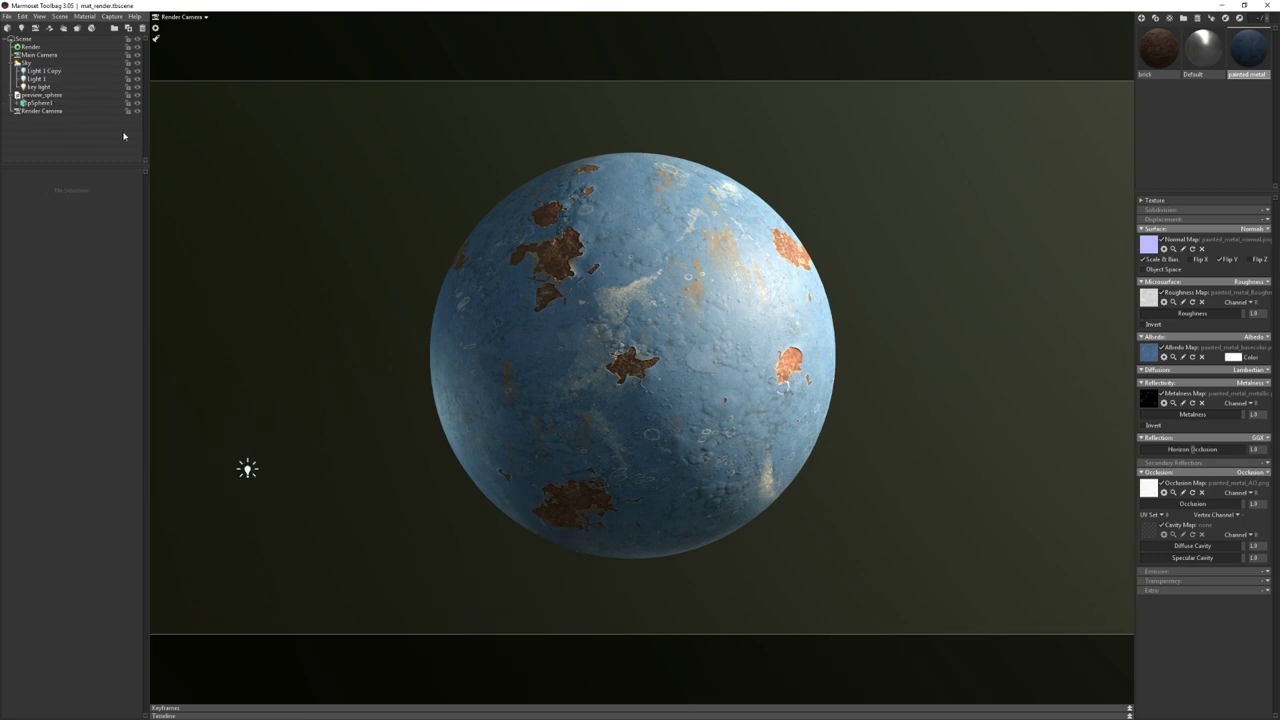
pyautogui.keyDown('shift'); pyautogui.moveTo(289, 189); pyautogui.dragTo(251, 195); pyautogui.keyUp('shift')
# Select the Render Camera and compare its settings with the Main Camera's
pyautogui.click(48, 111)
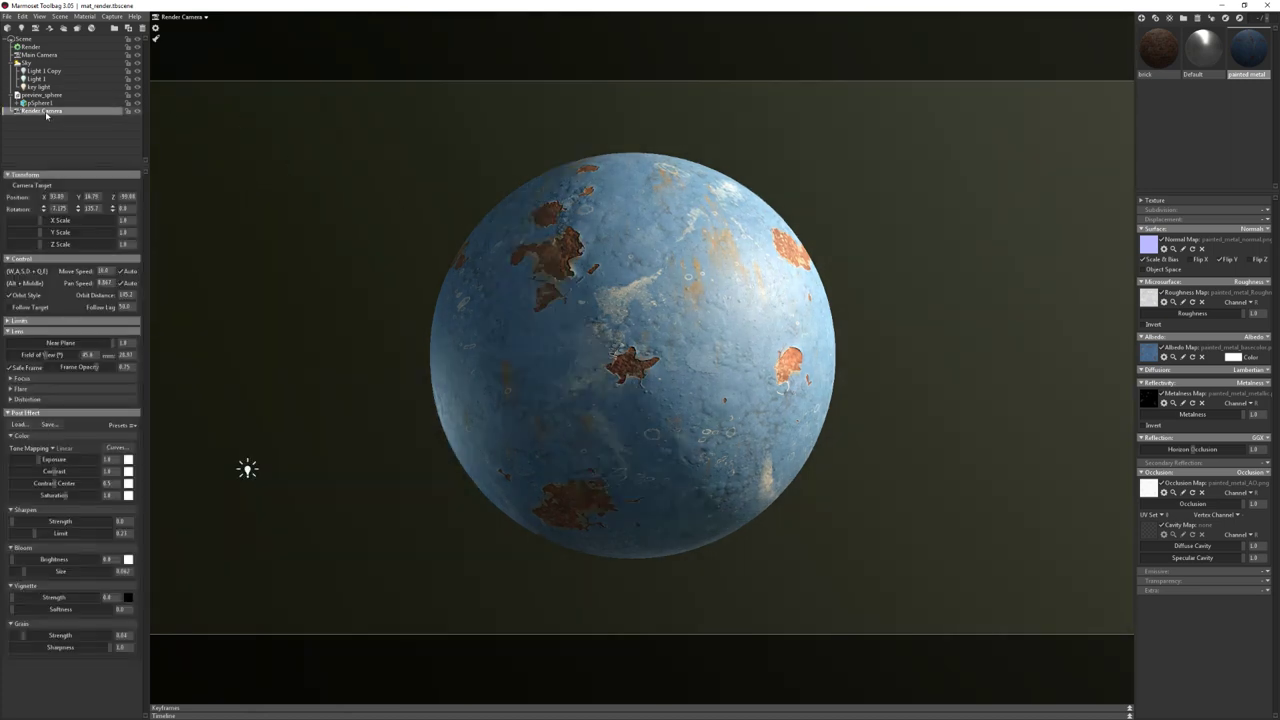
pyautogui.click(266, 186)
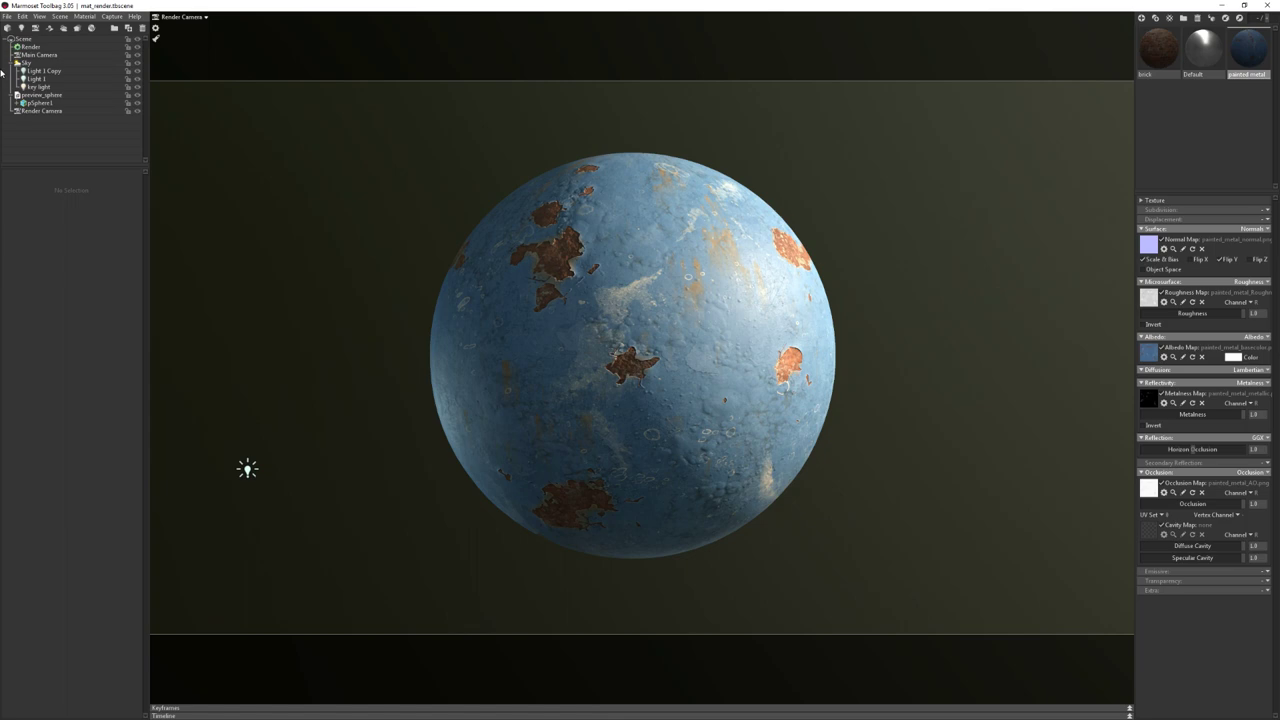
pyautogui.click(36, 112)
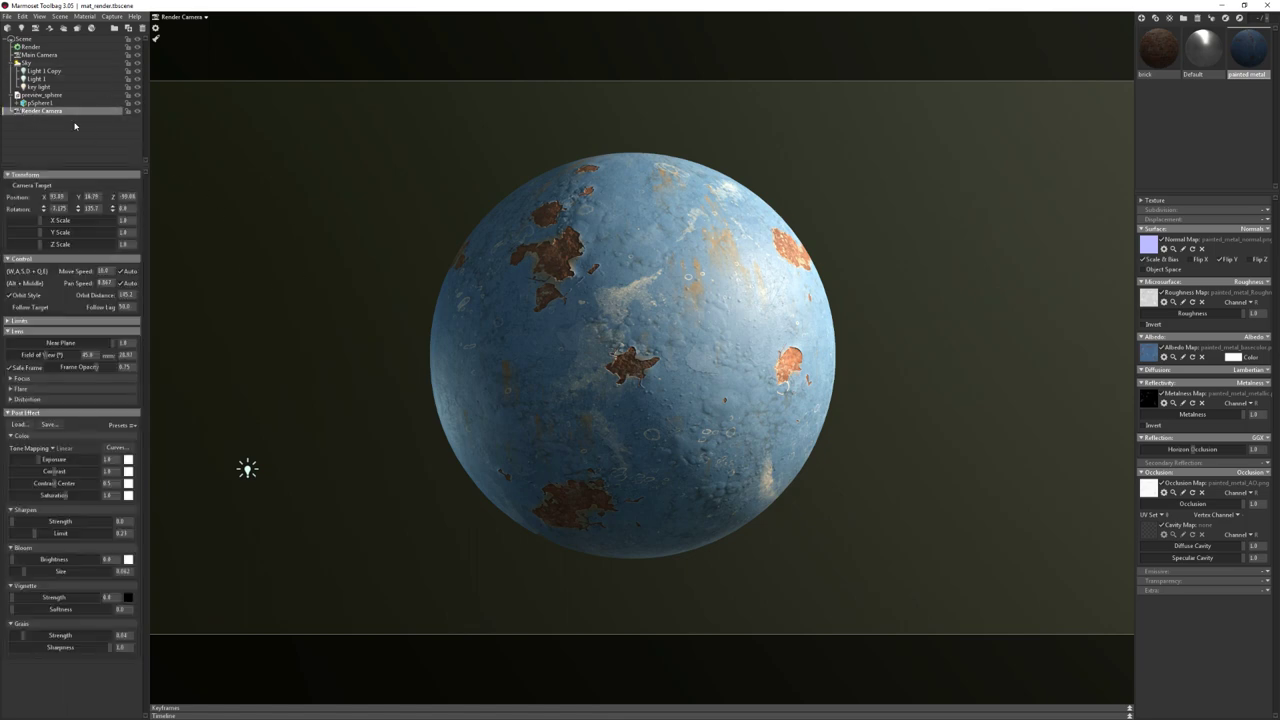
pyautogui.click(88, 55)
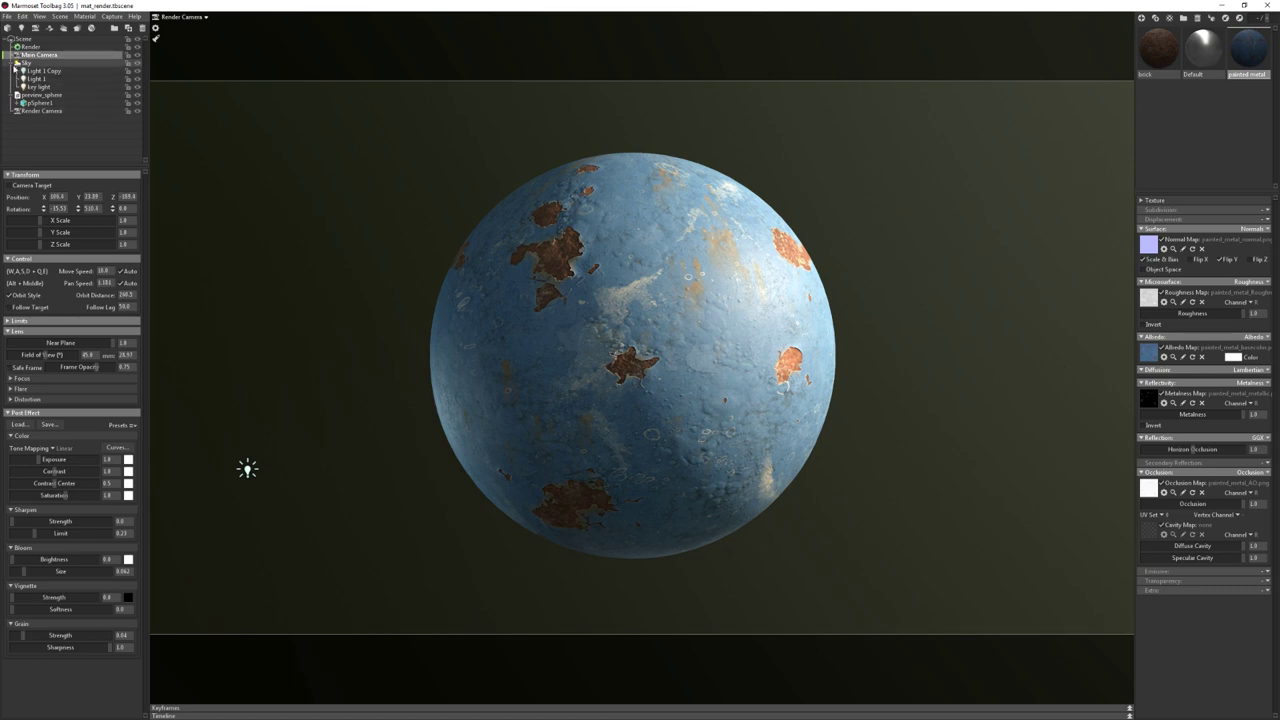
pyautogui.click(41, 112)
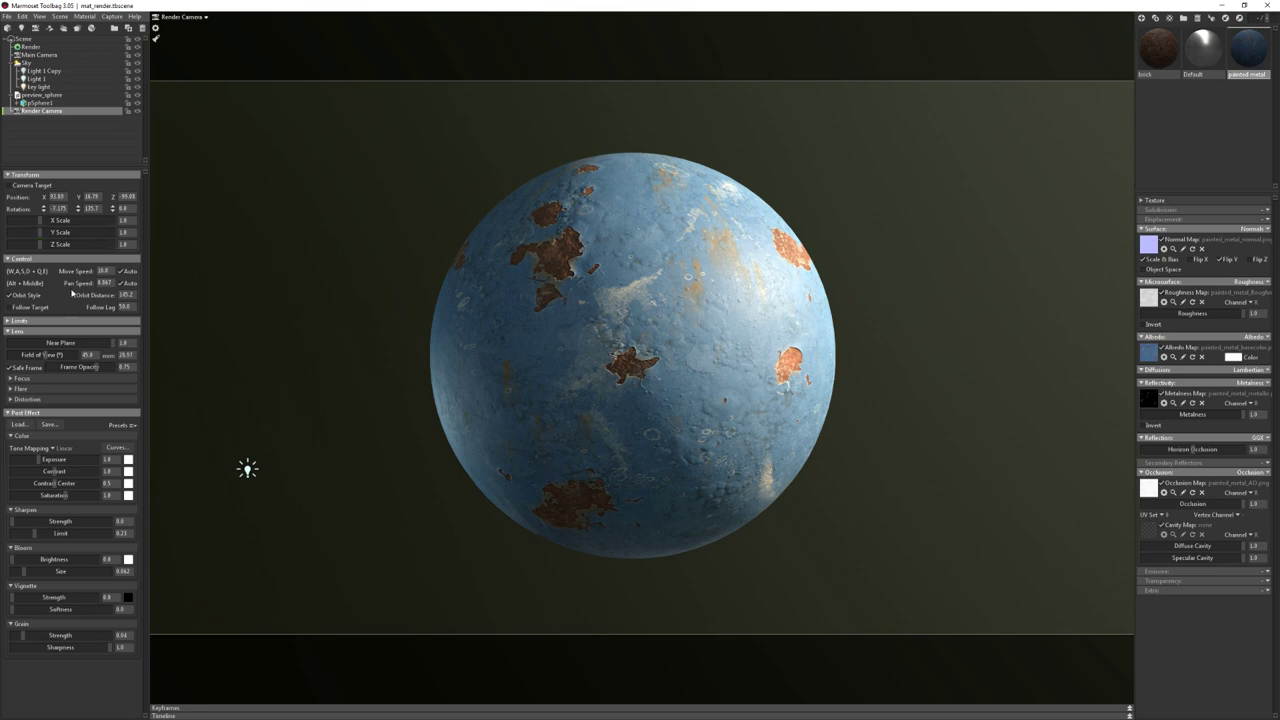
# Set the render camera's field of view to 20
pyautogui.click(41, 321)
pyautogui.click(41, 321)
pyautogui.click(33, 331)
pyautogui.click(33, 331)
pyautogui.moveTo(47, 355); pyautogui.dragTo(44, 355)
pyautogui.click(88, 355)
pyautogui.write('20')
pyautogui.press('Return')
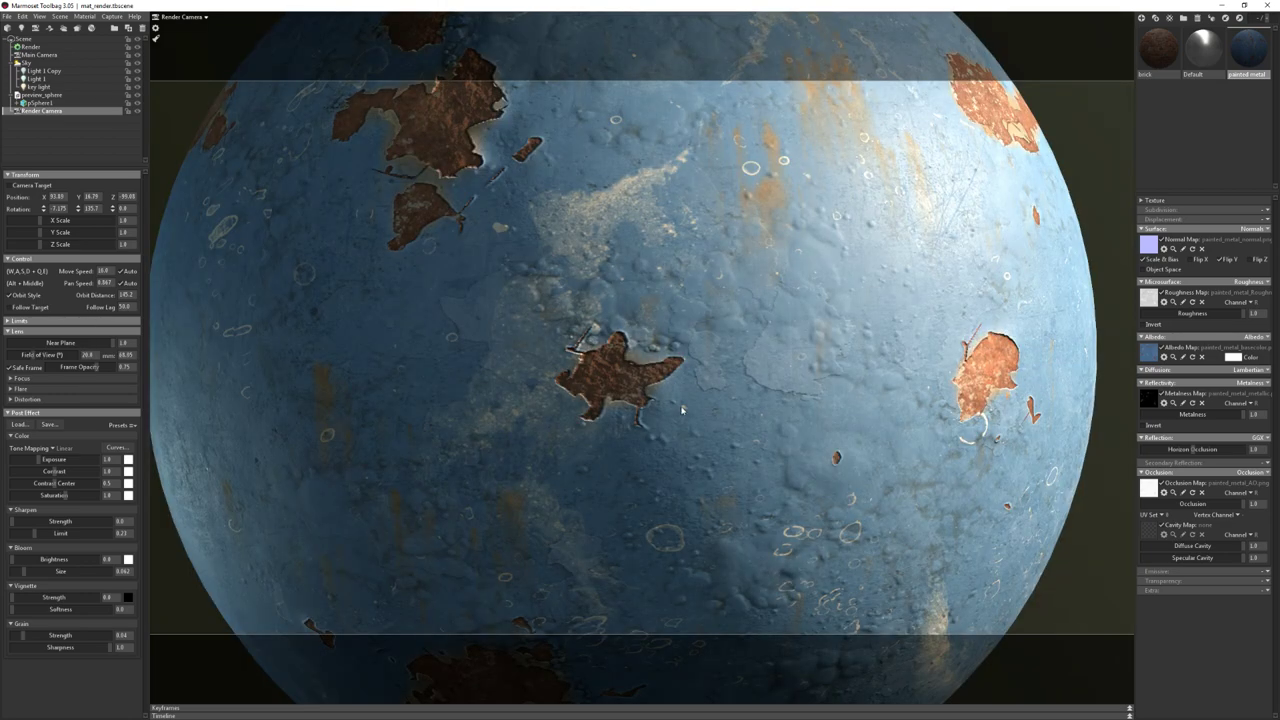
# Try field of view values of 50 and 78.3 while dollying the camera closer
pyautogui.scroll(-5, 682, 409)
pyautogui.scroll(-5, 682, 409)
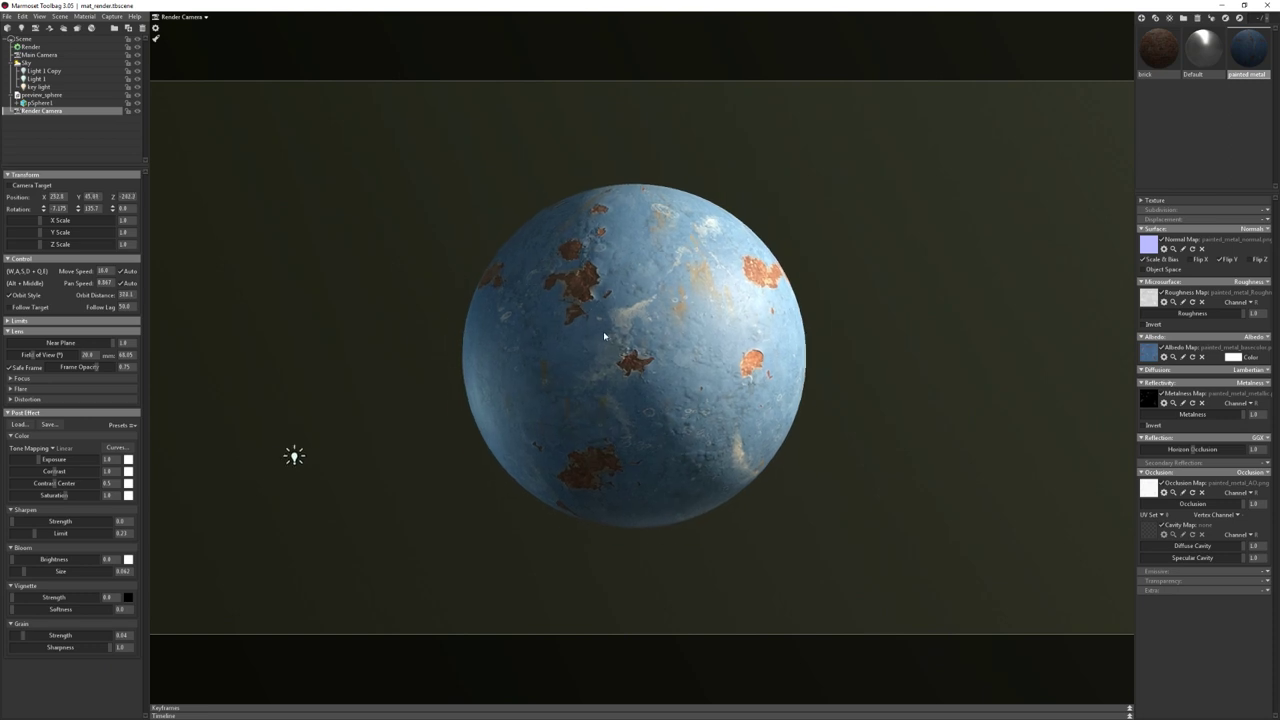
pyautogui.scroll(-2, 604, 336)
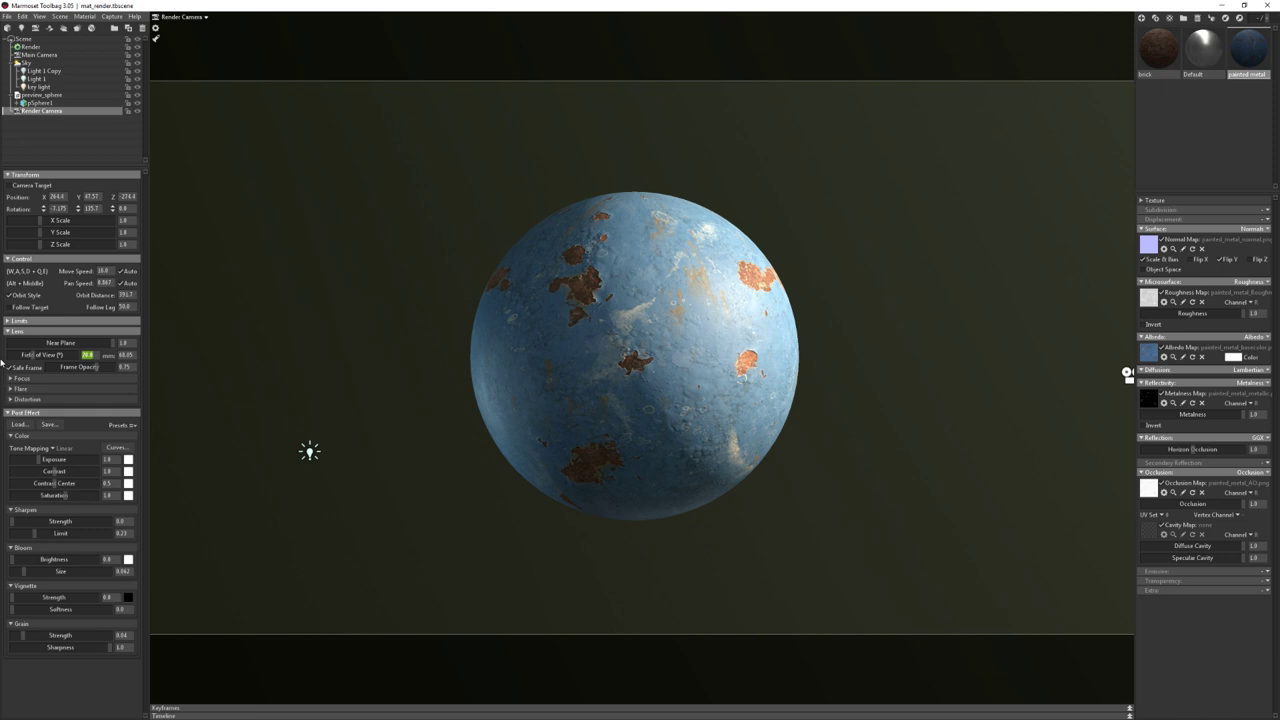
pyautogui.write('50')
pyautogui.press('Return')
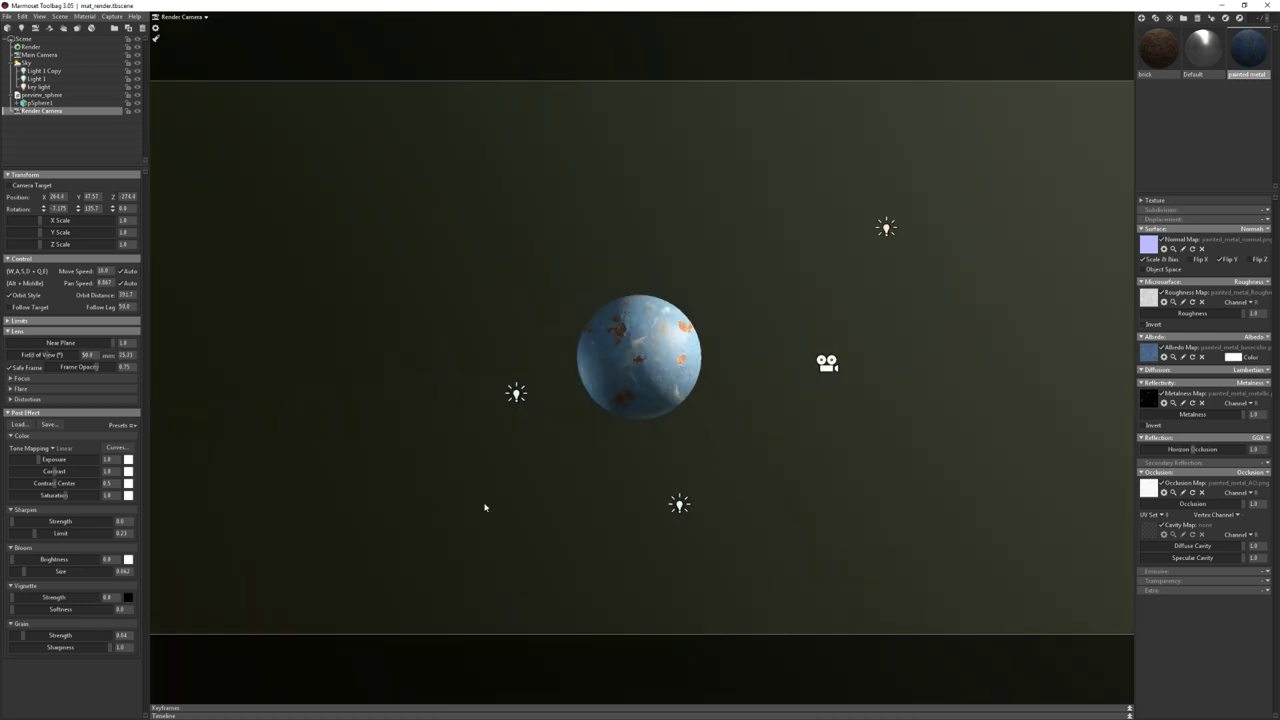
pyautogui.moveTo(549, 480); pyautogui.dragTo(943, 571, button='right')
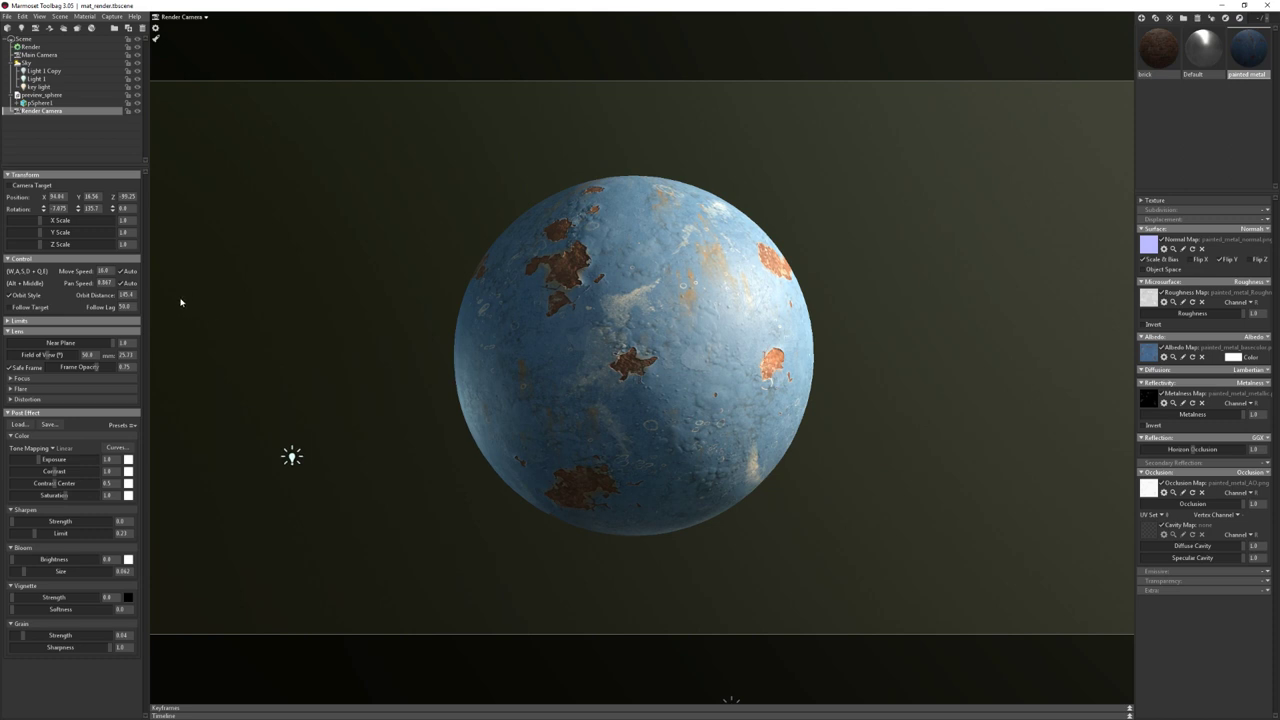
pyautogui.click(88, 354)
pyautogui.write('78.3')
pyautogui.press('Return')
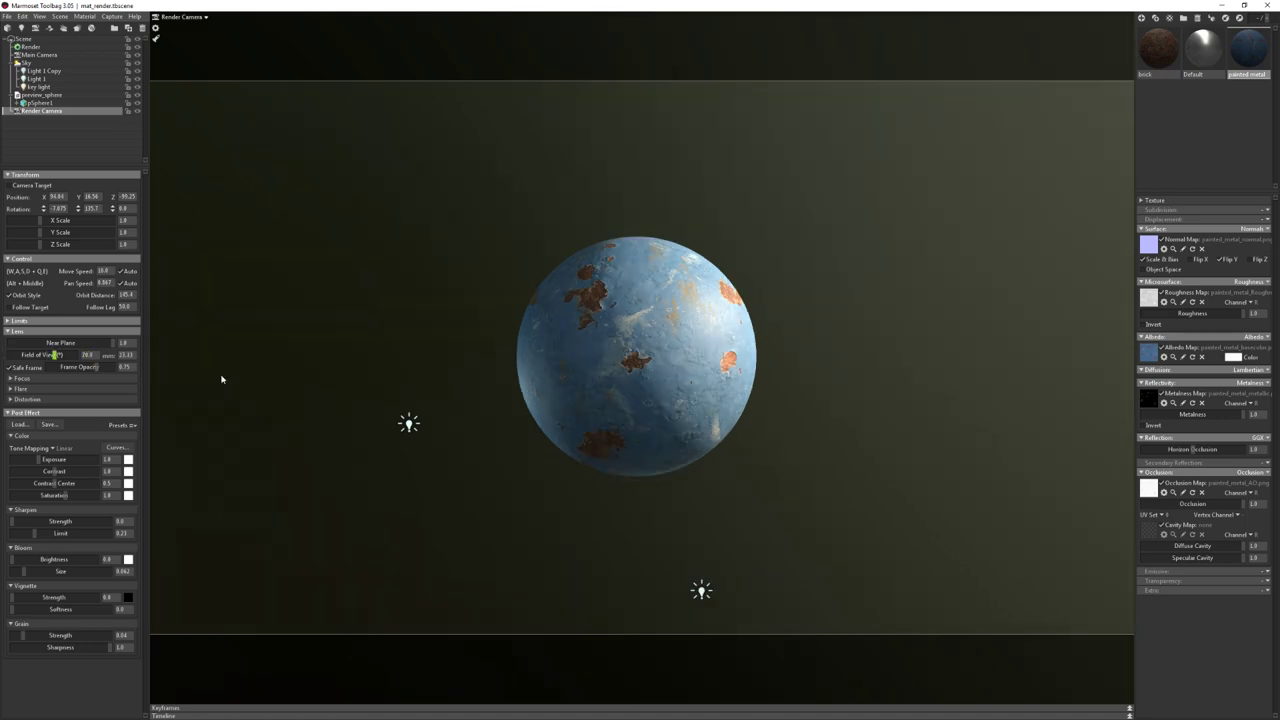
# Alternate dollying in and scrubbing the field of view until the sphere fills the frame
pyautogui.moveTo(223, 377)
pyautogui.mouseDown(button='right')
pyautogui.moveTo(761, 417)
pyautogui.moveTo(646, 400)
pyautogui.mouseUp(button='right')
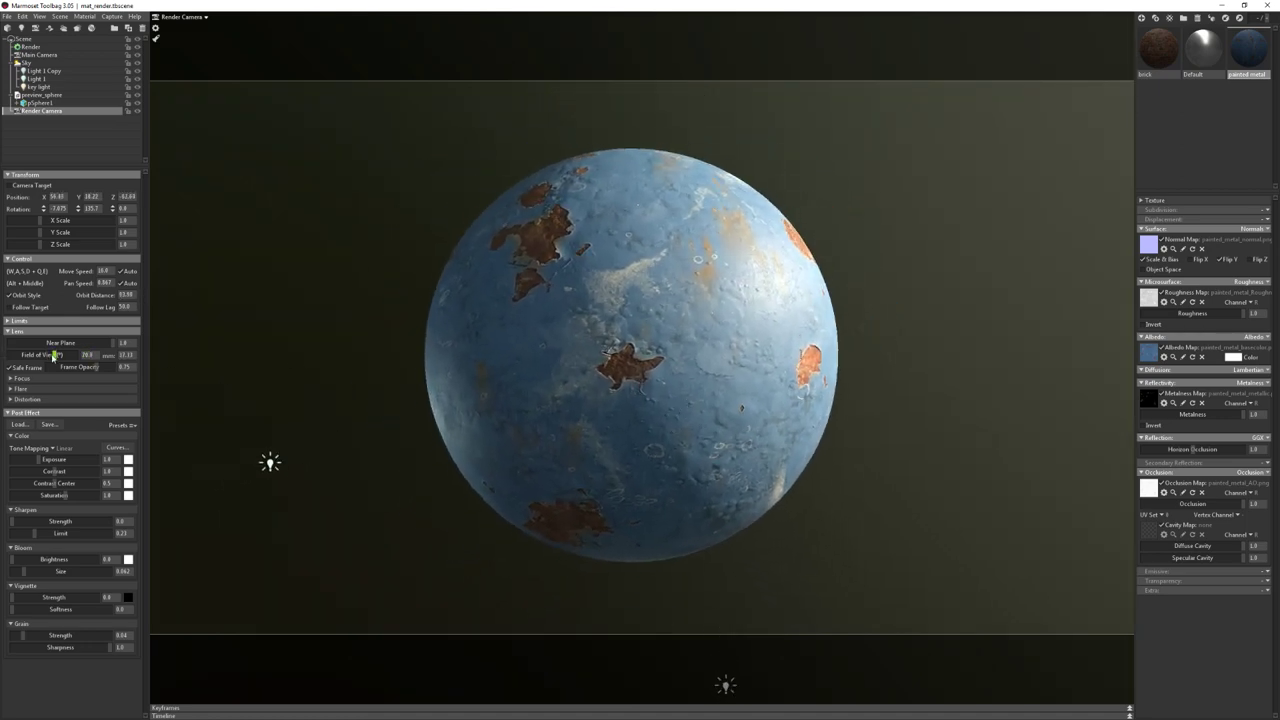
pyautogui.moveTo(56, 356); pyautogui.dragTo(66, 356)
pyautogui.moveTo(447, 384)
pyautogui.mouseDown(button='right')
pyautogui.moveTo(620, 420)
pyautogui.moveTo(460, 403)
pyautogui.moveTo(626, 430)
pyautogui.moveTo(603, 409)
pyautogui.moveTo(523, 417)
pyautogui.mouseUp(button='right')
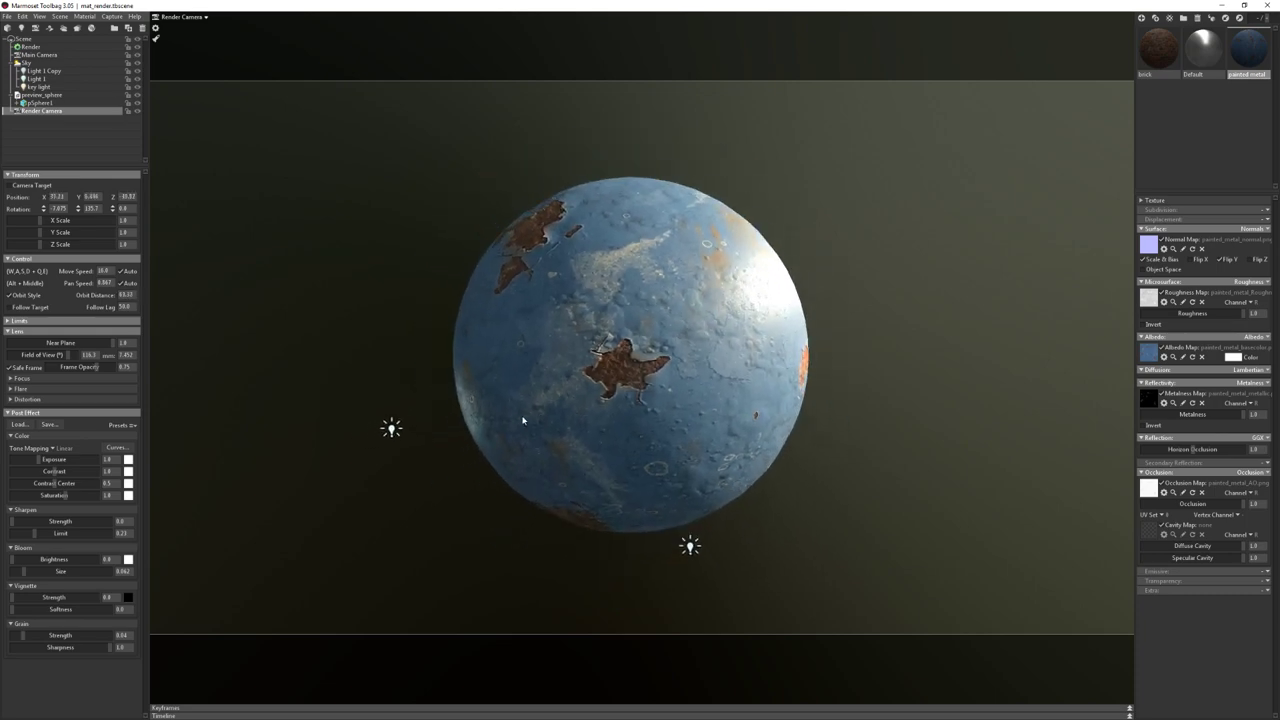
pyautogui.moveTo(68, 356); pyautogui.dragTo(49, 355)
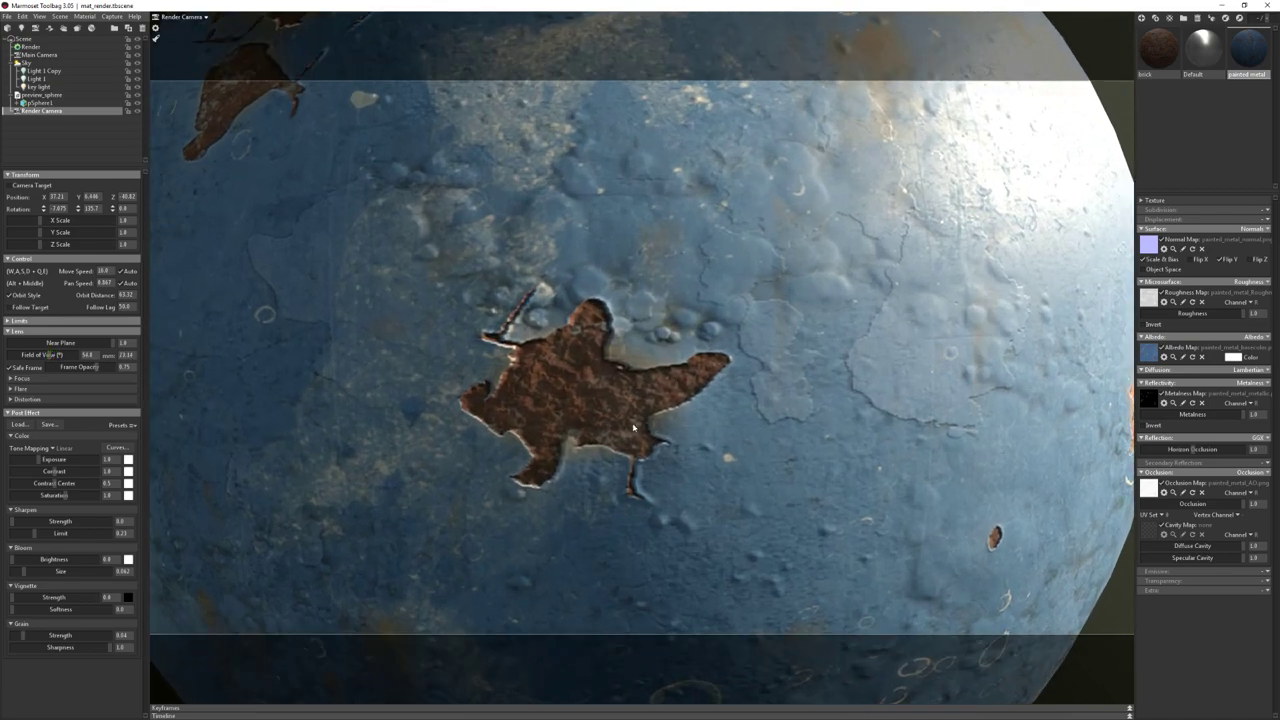
pyautogui.moveTo(300, 380)
pyautogui.mouseDown(button='right')
pyautogui.moveTo(333, 388)
pyautogui.moveTo(330, 357)
pyautogui.mouseUp(button='right')
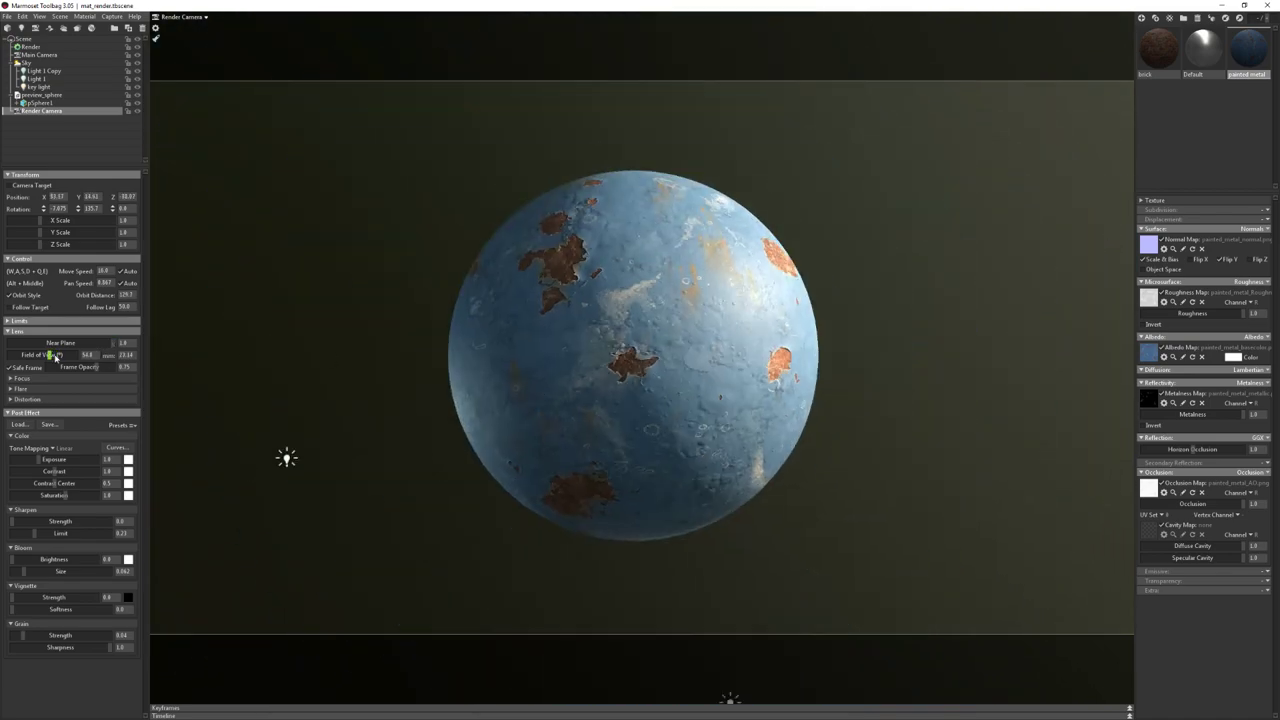
pyautogui.moveTo(49, 355); pyautogui.dragTo(65, 351)
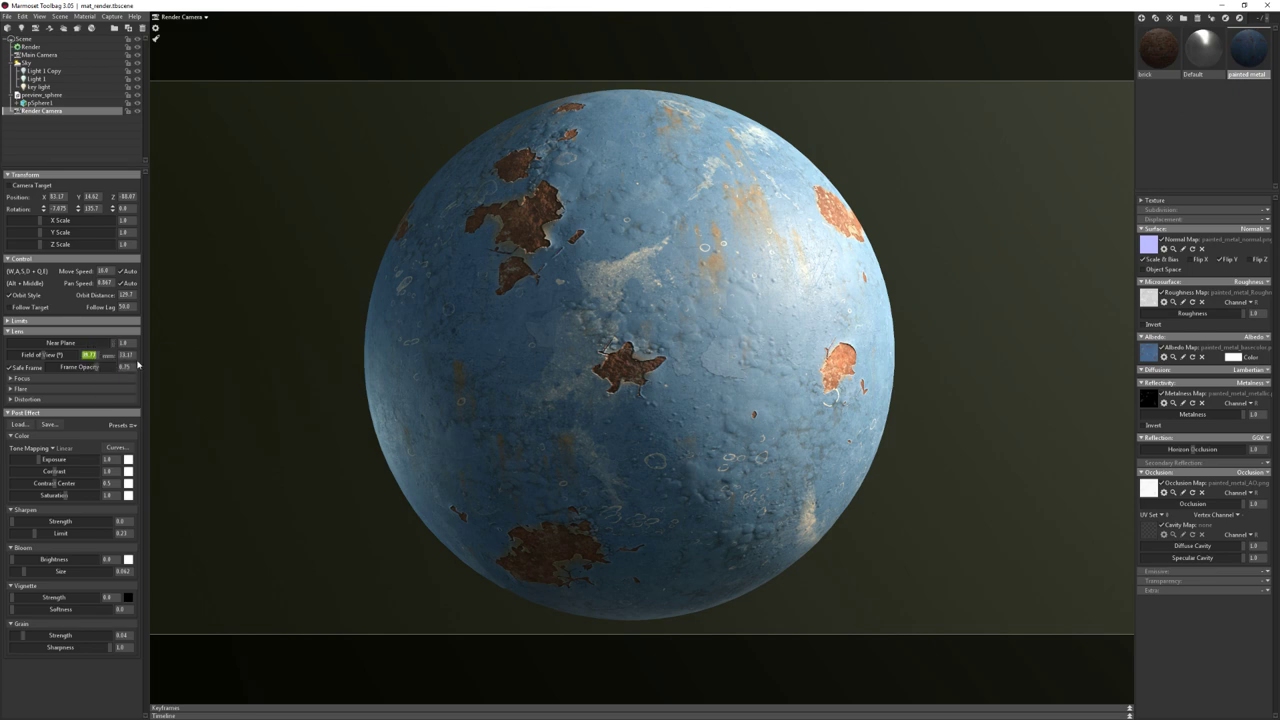
# Set the lens focal length to 50 mm
pyautogui.press('Tab')
pyautogui.write('50')
pyautogui.press('Return')
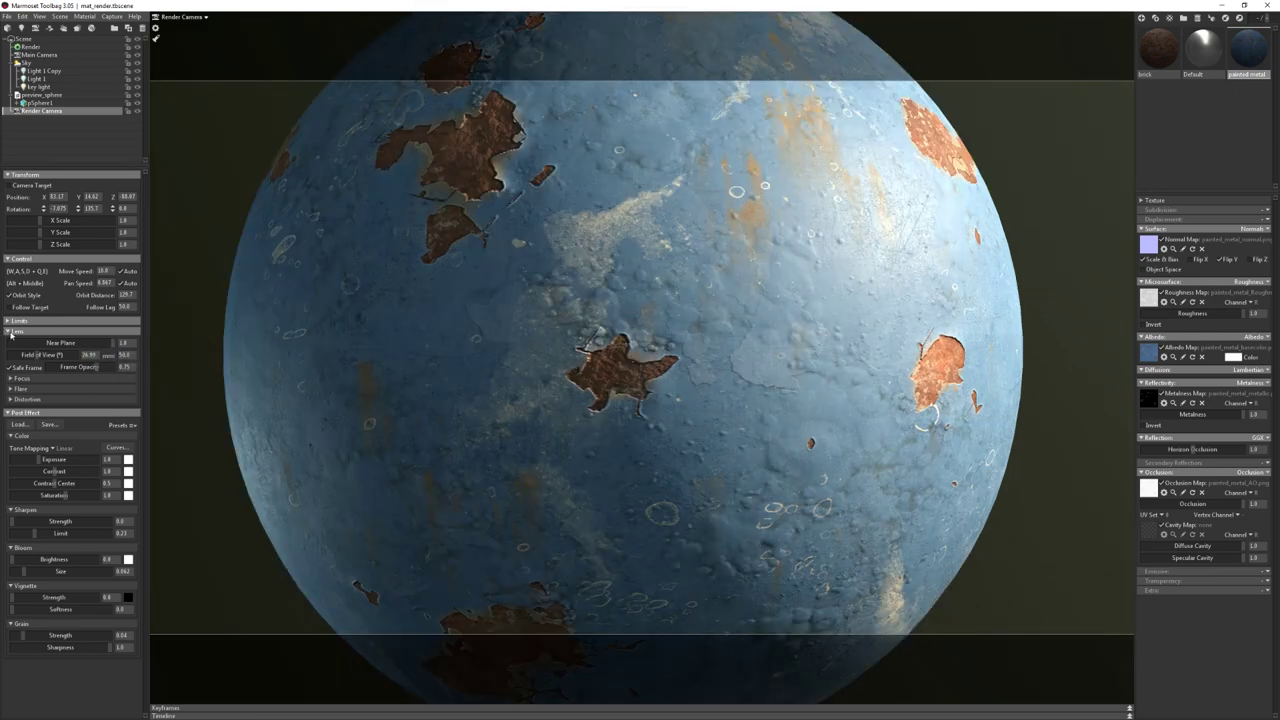
pyautogui.click(89, 355)
# Give the render camera a 75 mm focal length and dolly in on the sphere
pyautogui.click(497, 360)
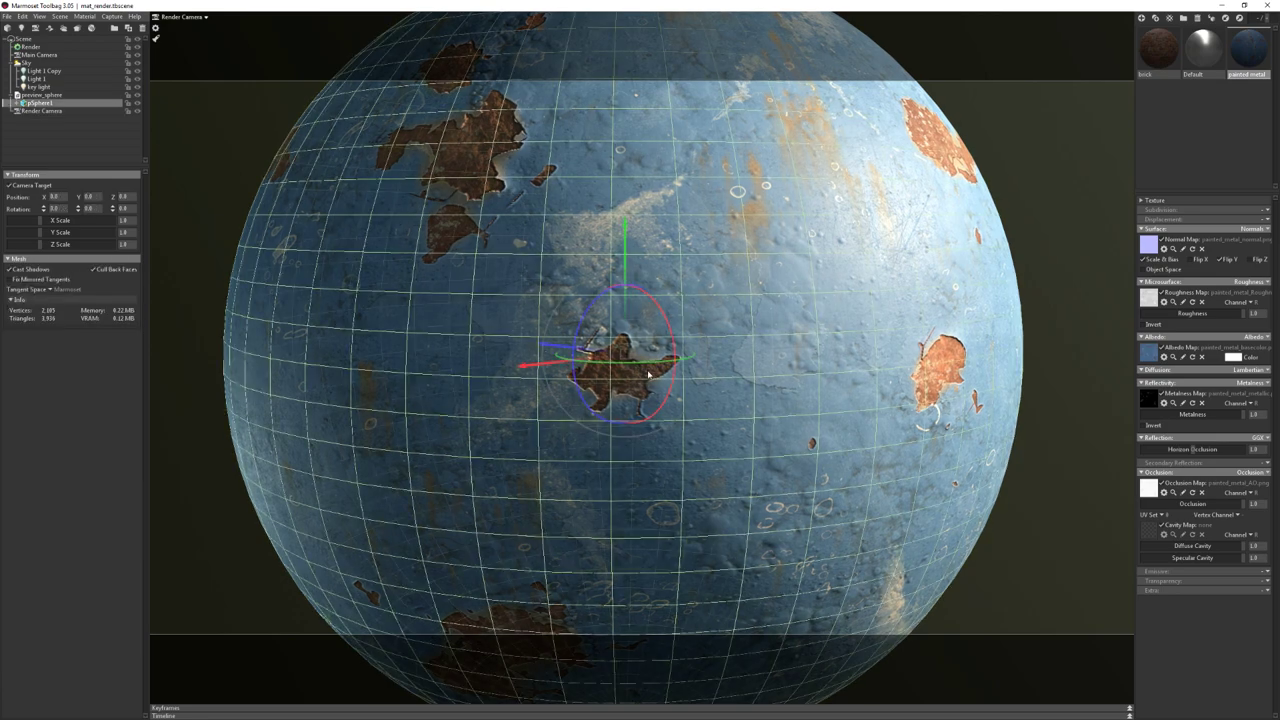
pyautogui.click(200, 120)
pyautogui.click(105, 110)
pyautogui.scroll(-5, 490, 320)
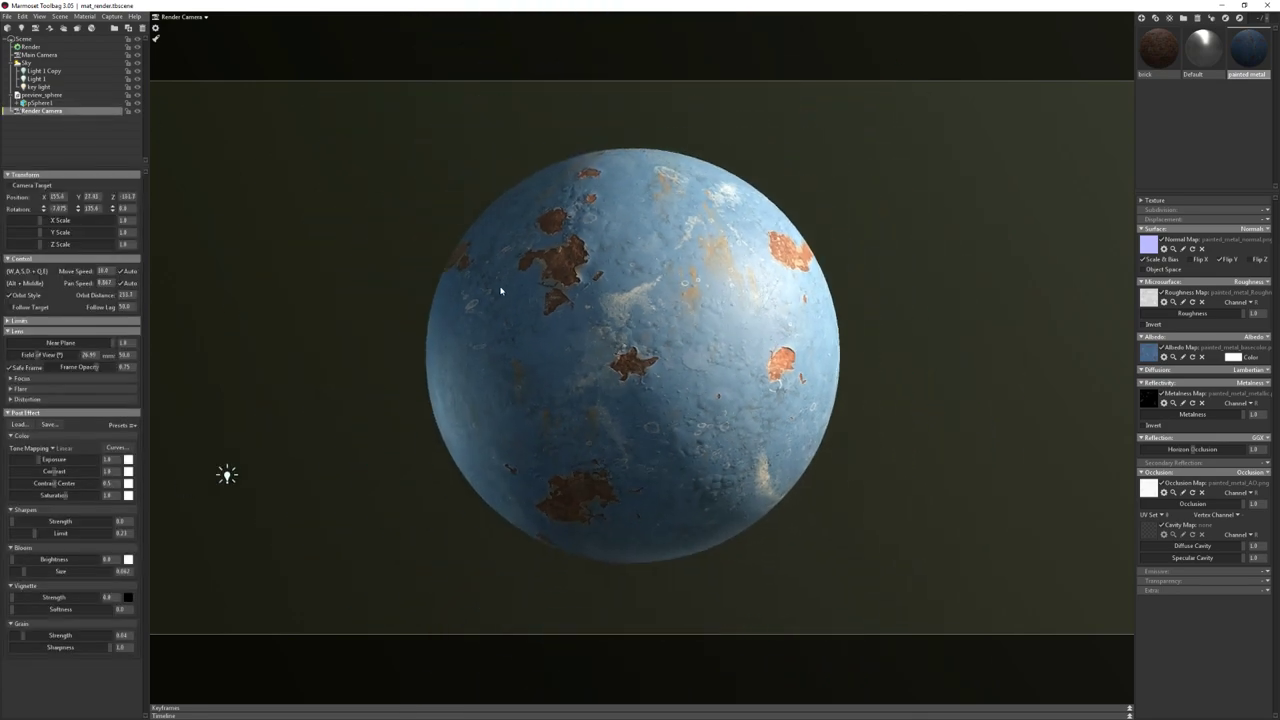
pyautogui.press('Tab')
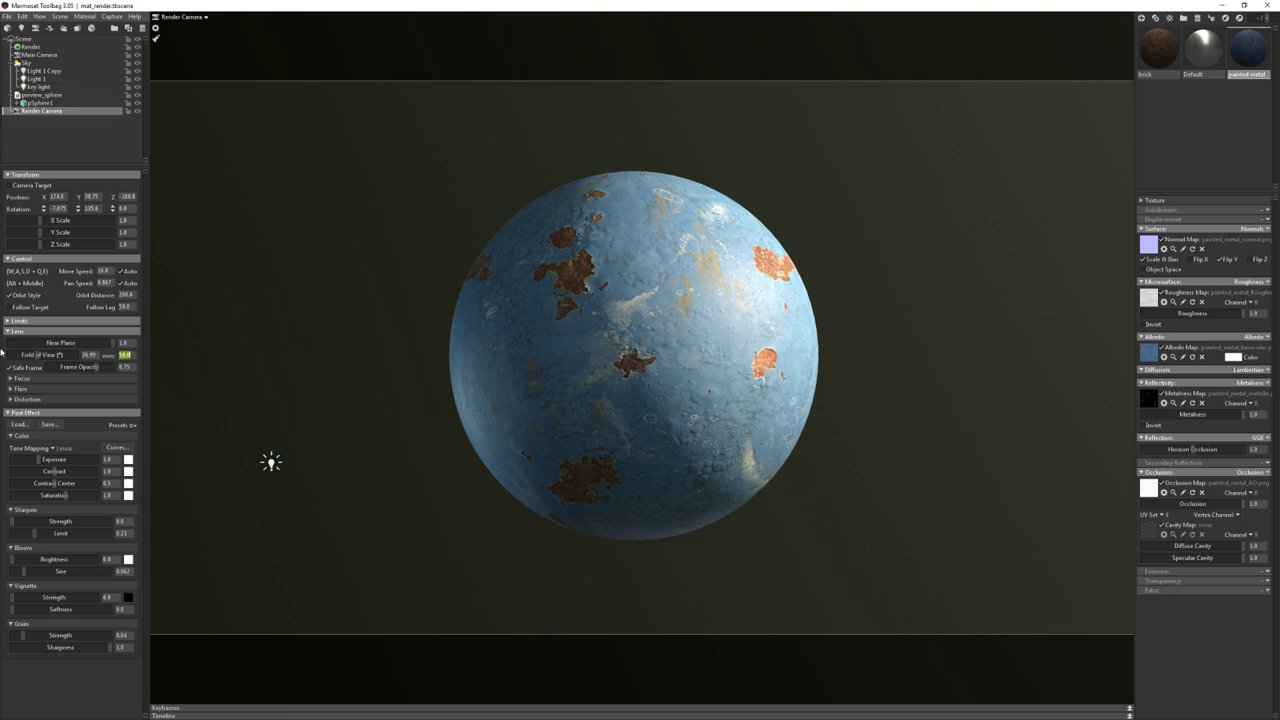
pyautogui.write('75')
pyautogui.press('Return')
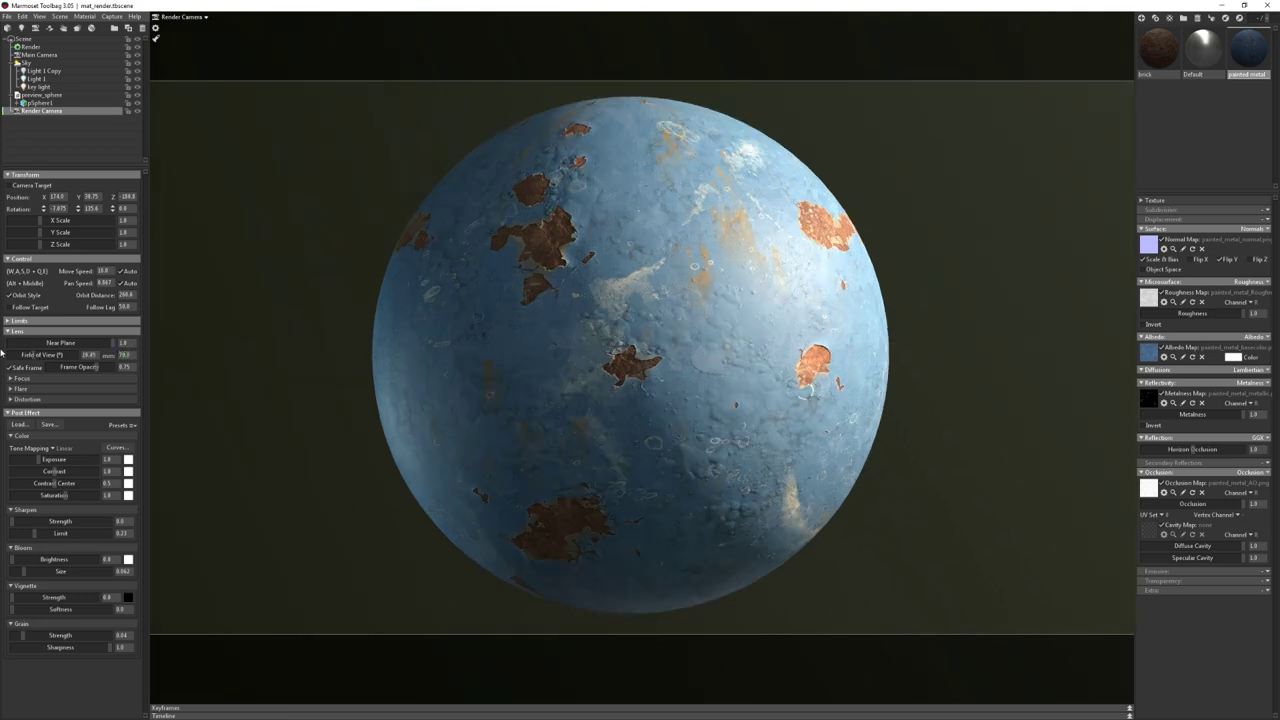
pyautogui.moveTo(463, 334); pyautogui.dragTo(505, 348, button='right')
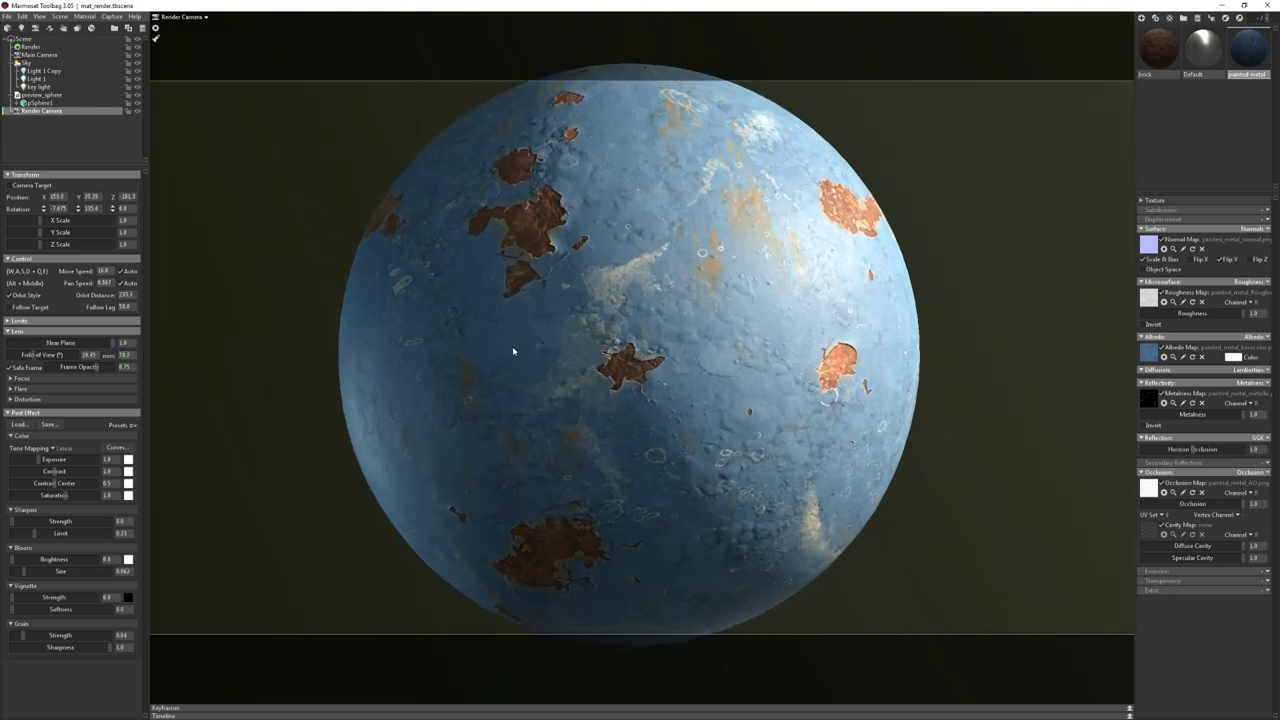
pyautogui.click(87, 356)
pyautogui.press('Tab')
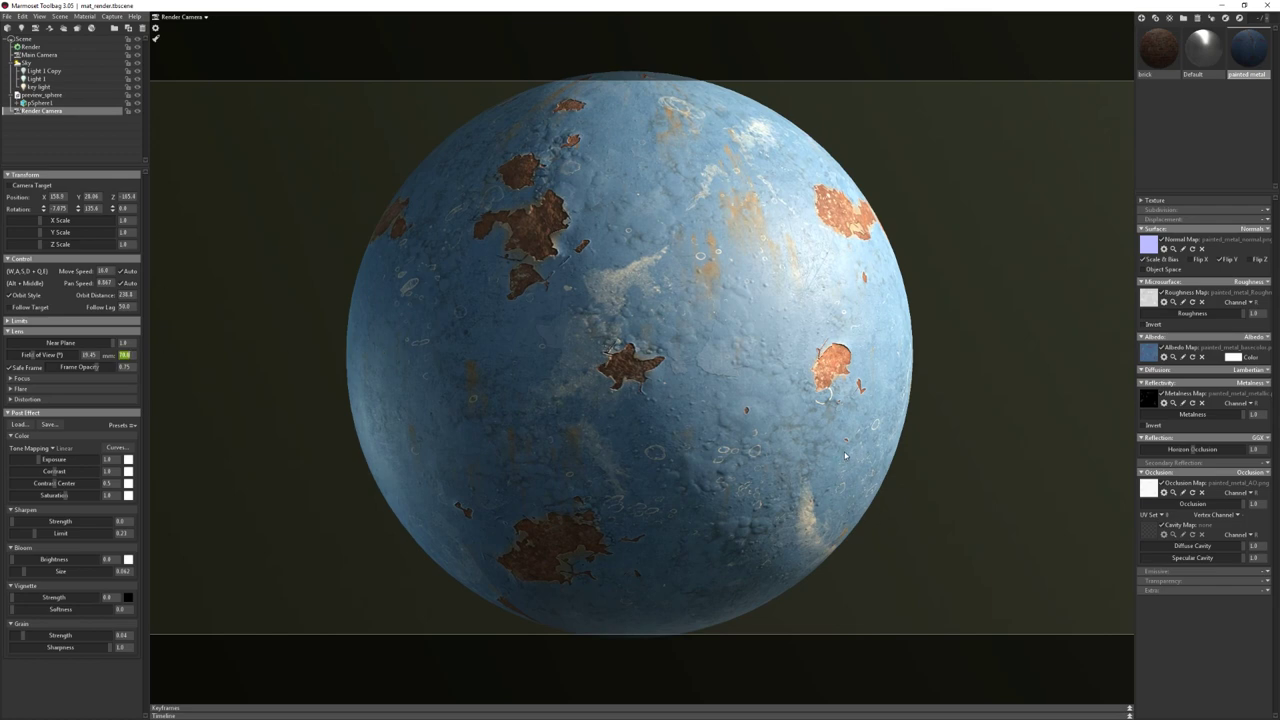
# Deselect the render camera and zoom it out so the whole sphere fits
pyautogui.click(982, 356)
pyautogui.scroll(-3, 978, 345)
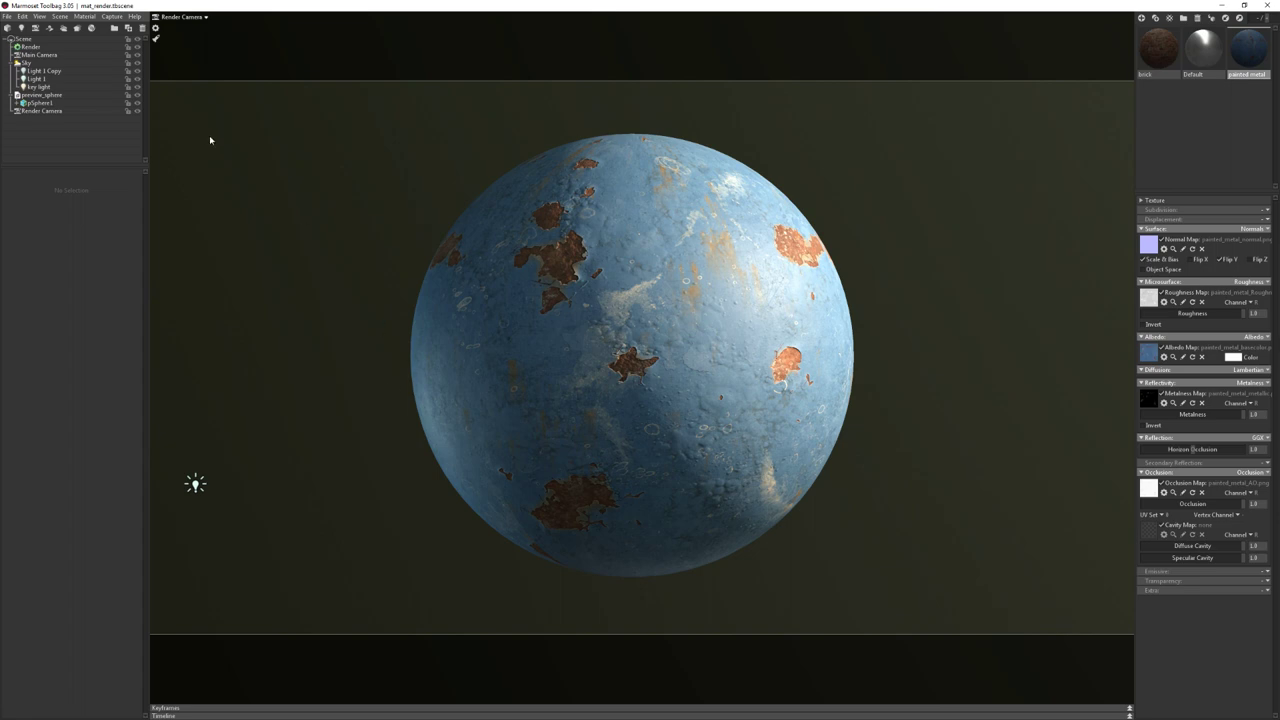
# Select Render Camera in the outliner and expand its Focus settings under Lens
pyautogui.click(48, 111)
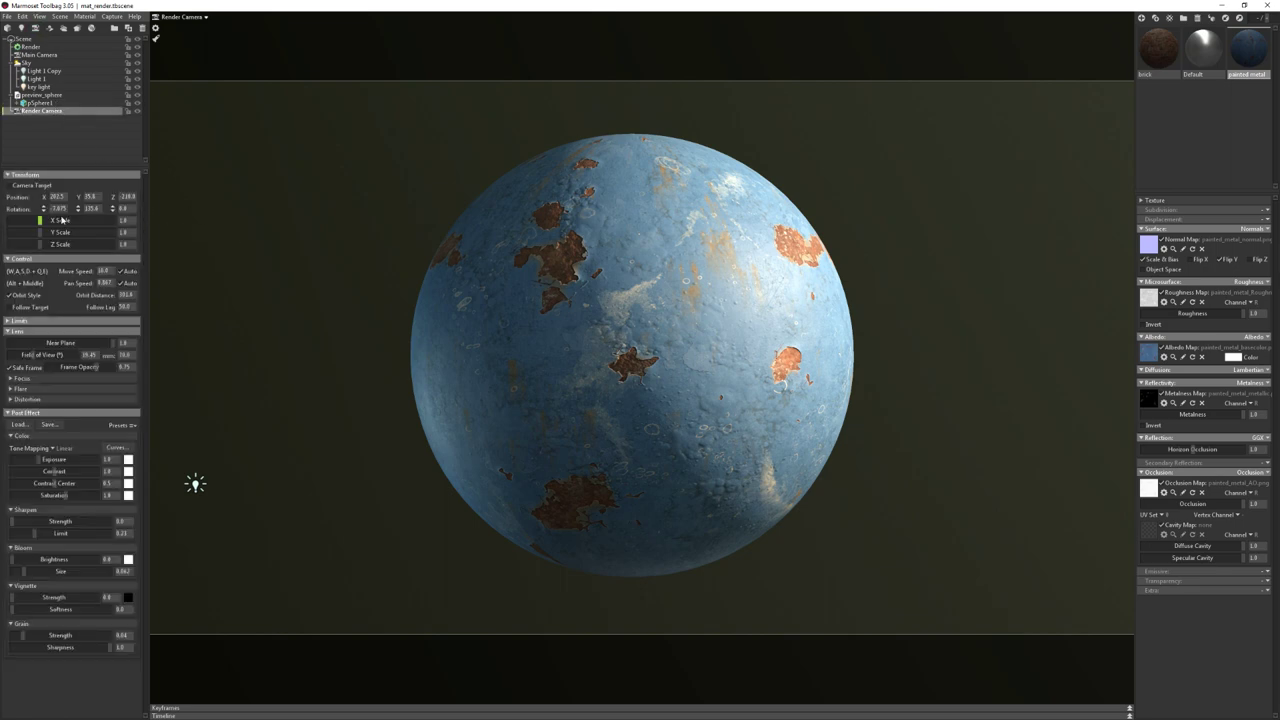
pyautogui.click(35, 380)
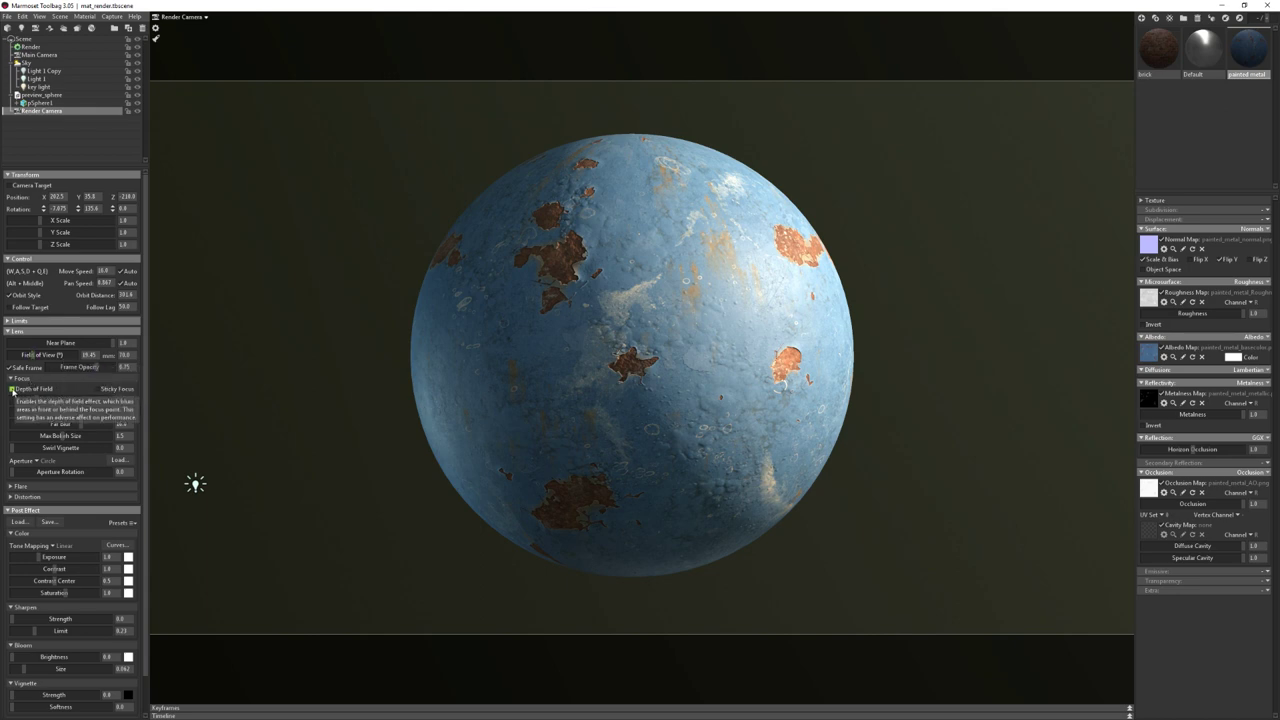
# Enable Depth of Field on the render camera and set Focus Distance to 255
pyautogui.click(30, 391)
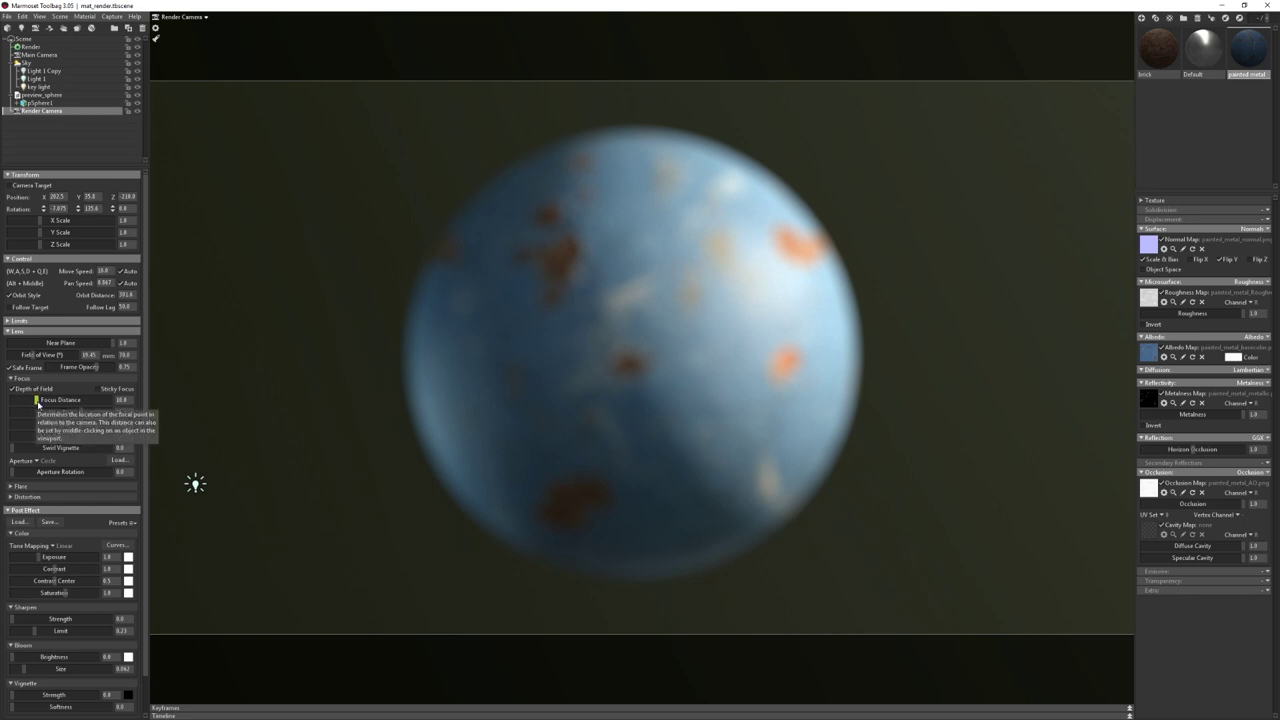
pyautogui.moveTo(36, 400); pyautogui.dragTo(58, 404)
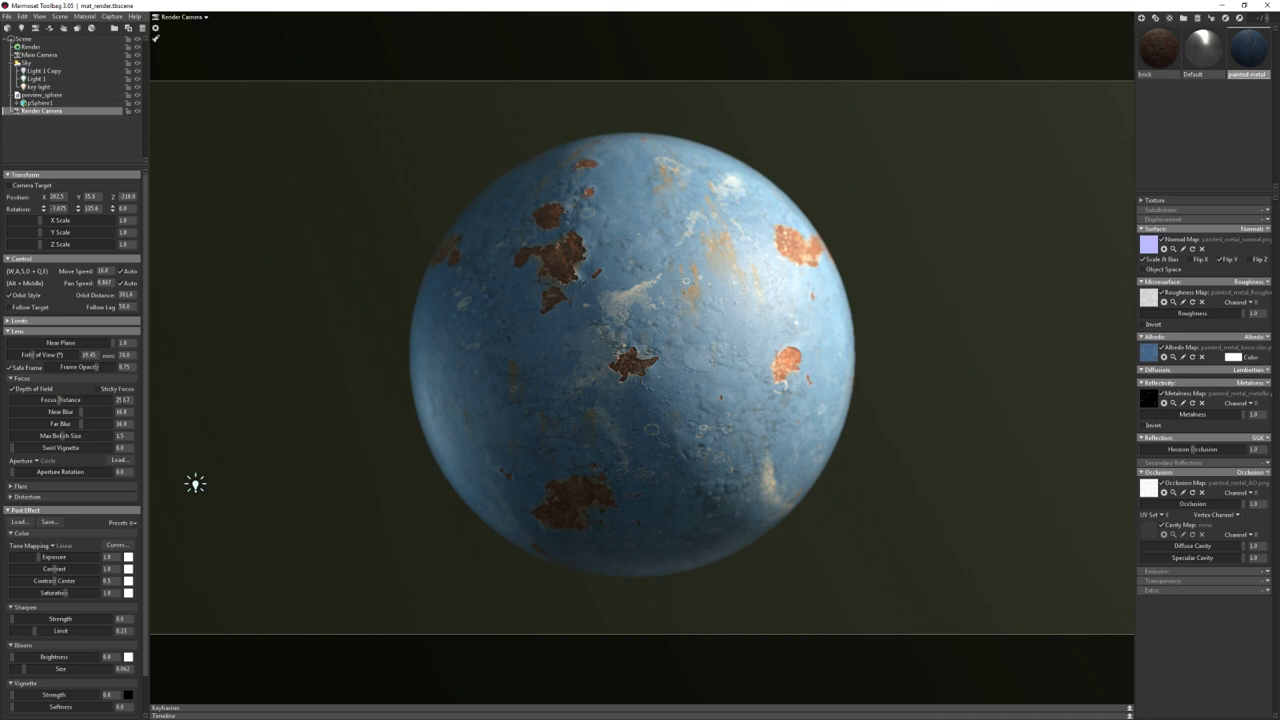
pyautogui.moveTo(121, 400); pyautogui.dragTo(149, 401)
pyautogui.moveTo(123, 400); pyautogui.dragTo(183, 410)
pyautogui.write('5')
pyautogui.press('Return')
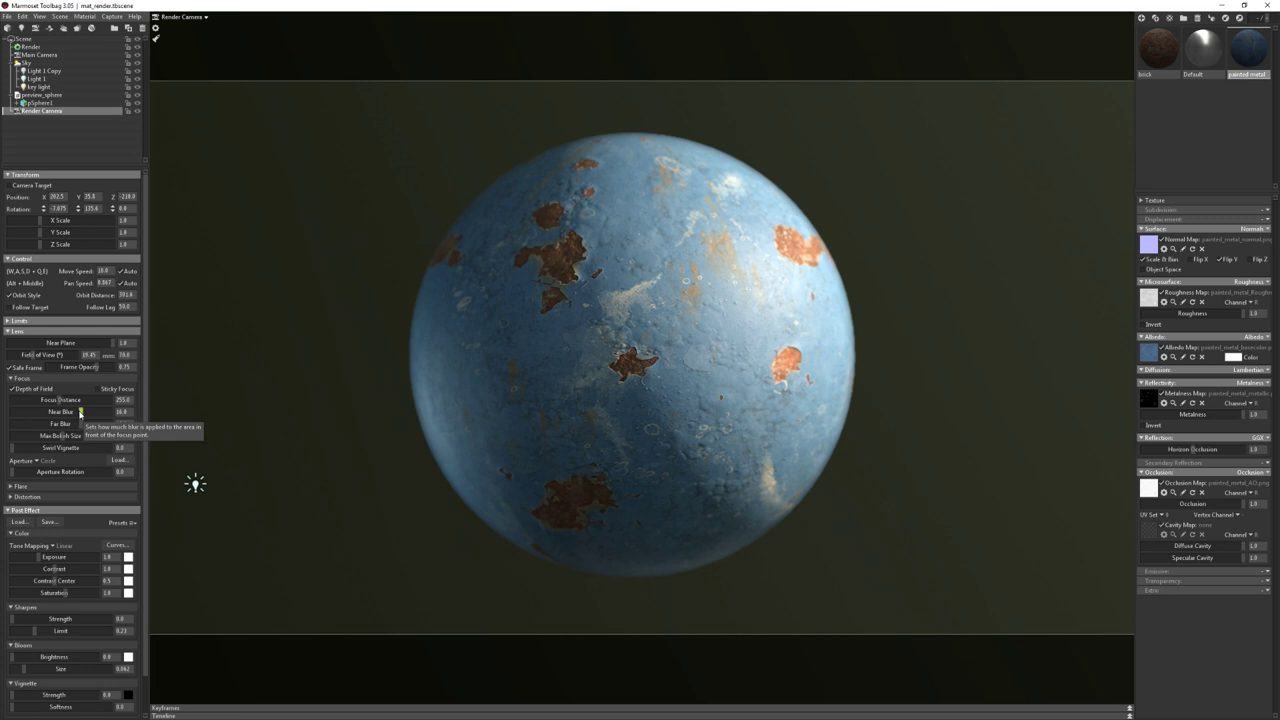
# Experiment with Near Blur and focus distance, then restore Focus Distance to 255
pyautogui.moveTo(80, 411); pyautogui.dragTo(84, 414)
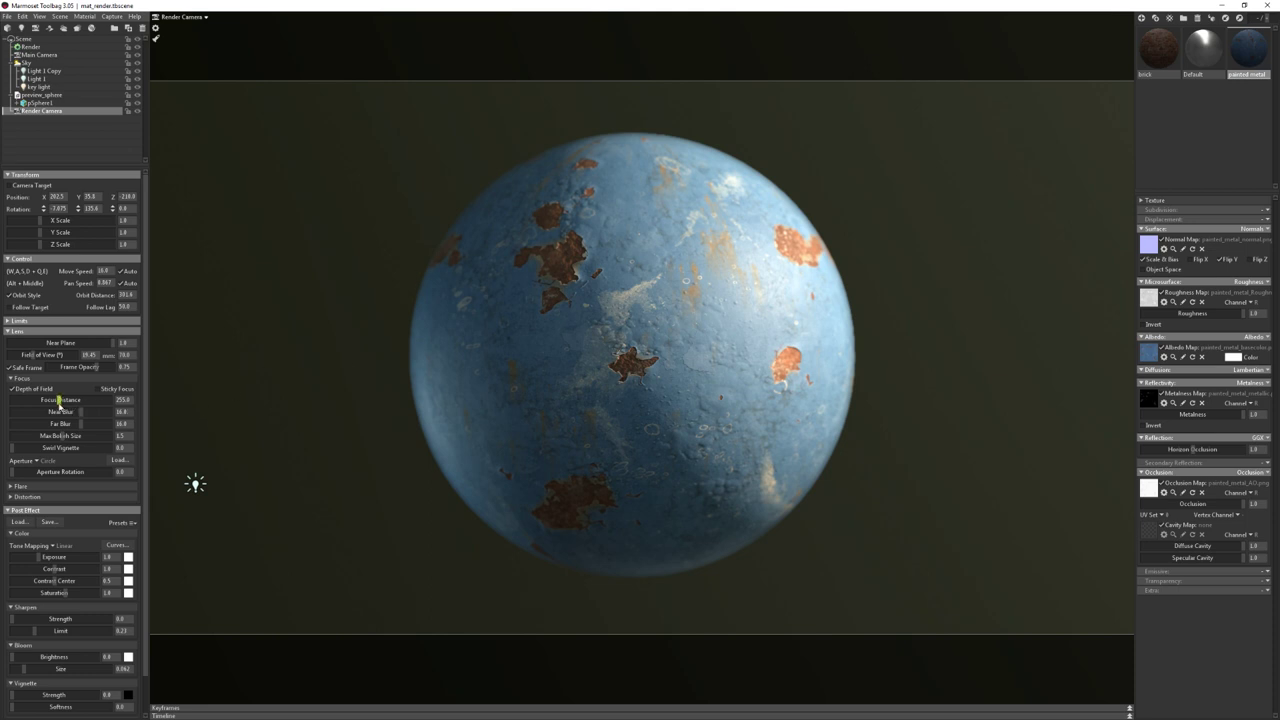
pyautogui.moveTo(58, 400); pyautogui.dragTo(108, 424)
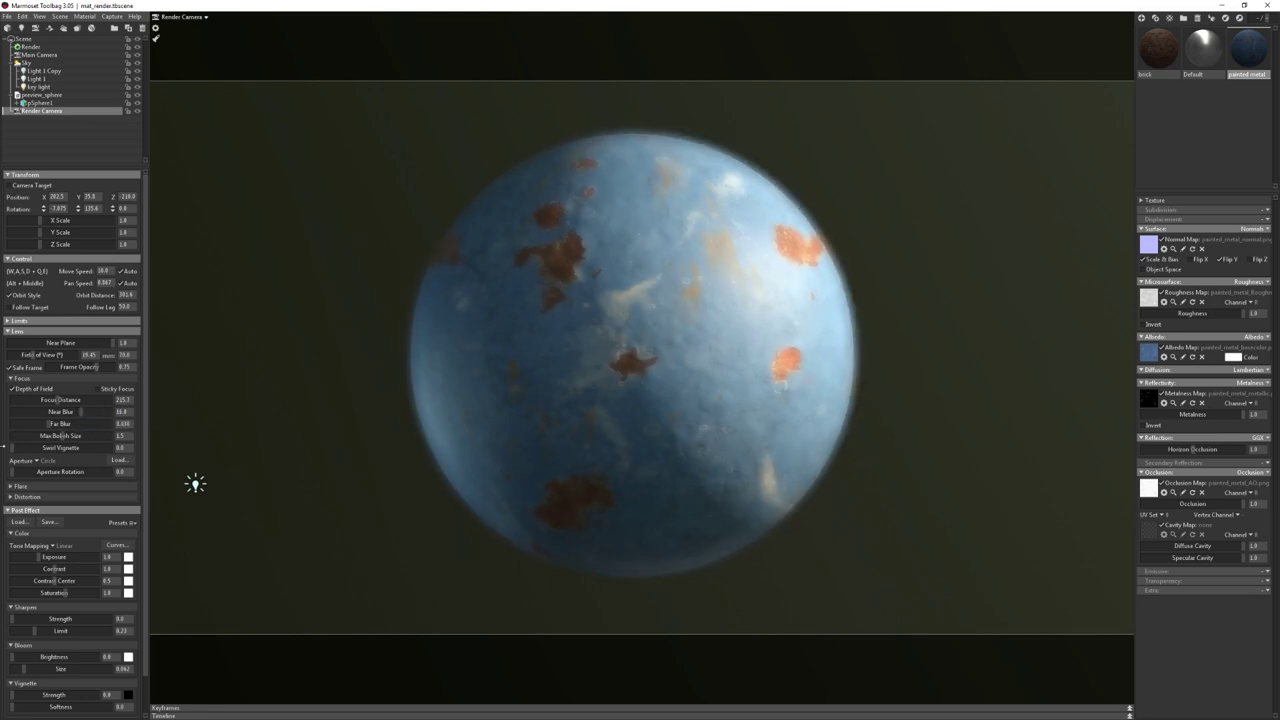
pyautogui.hotkey('ctrl', 'z')
pyautogui.hotkey('ctrl', 'z')
pyautogui.moveTo(65, 402); pyautogui.dragTo(57, 400)
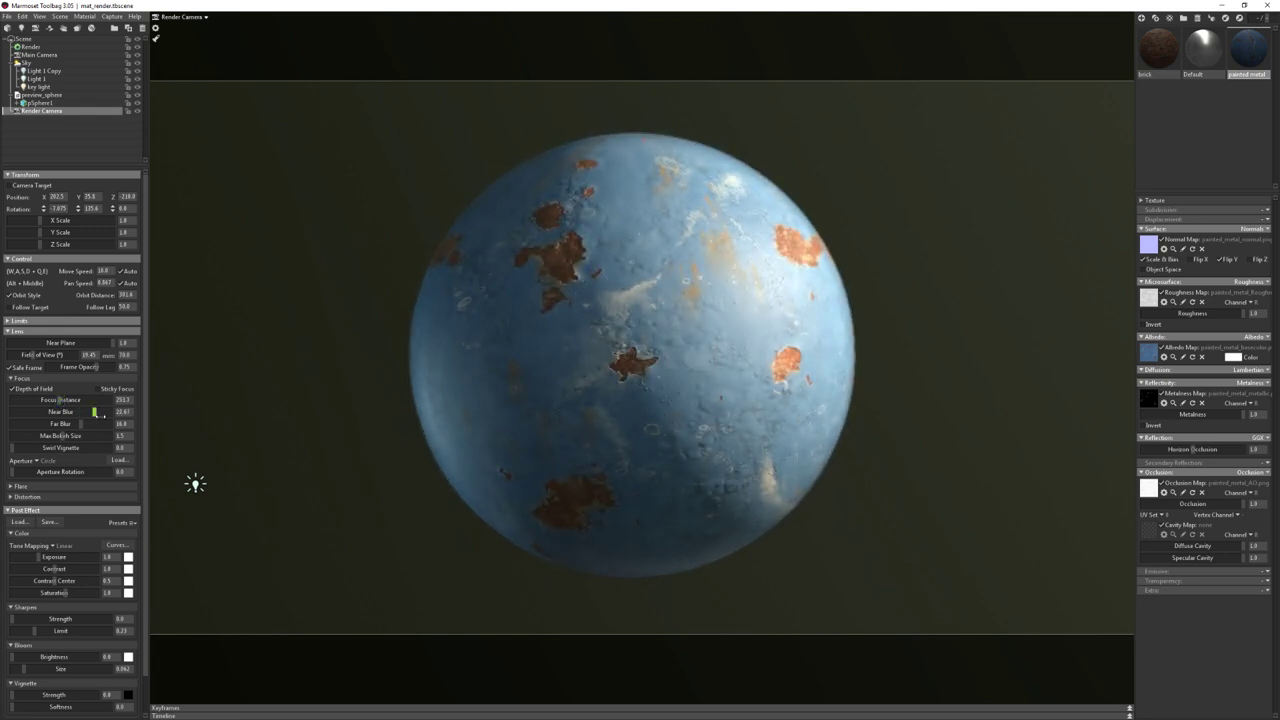
pyautogui.moveTo(58, 402); pyautogui.dragTo(38, 411)
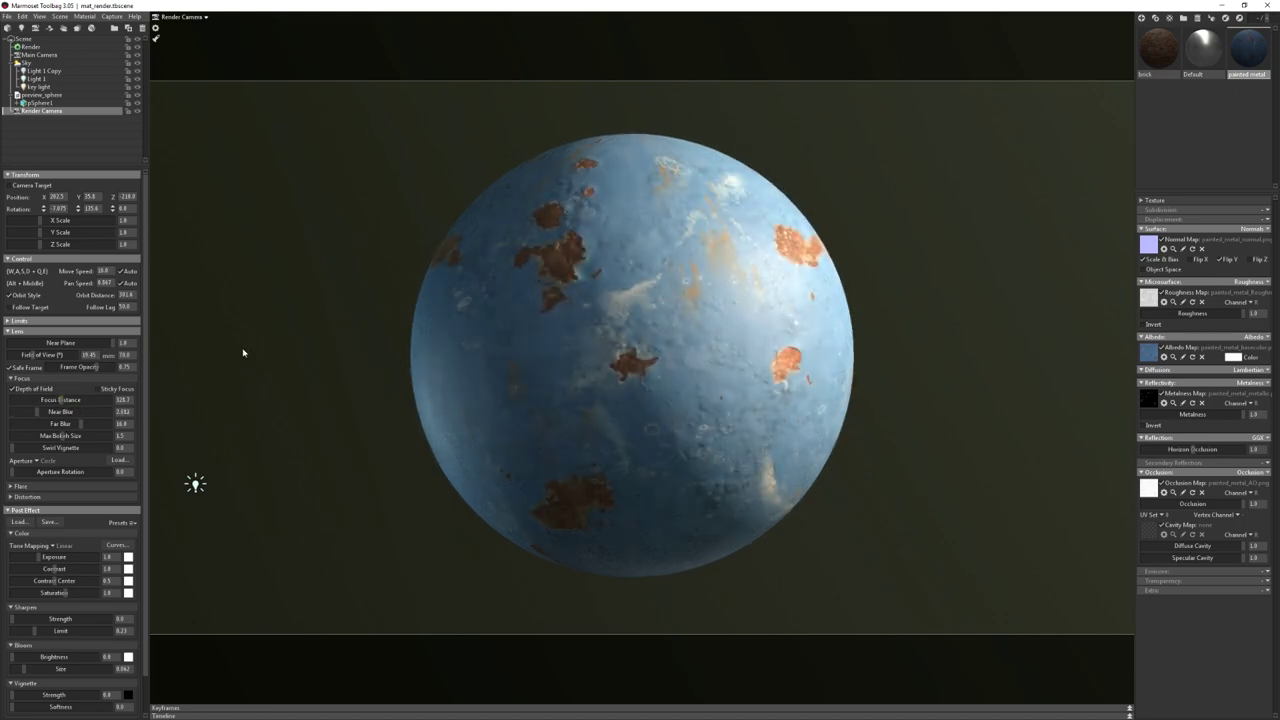
pyautogui.moveTo(38, 411); pyautogui.dragTo(17, 416)
pyautogui.moveTo(17, 414)
pyautogui.mouseDown()
pyautogui.moveTo(77, 422)
pyautogui.moveTo(30, 414)
pyautogui.moveTo(55, 430)
pyautogui.moveTo(50, 400)
pyautogui.moveTo(118, 400)
pyautogui.mouseUp()
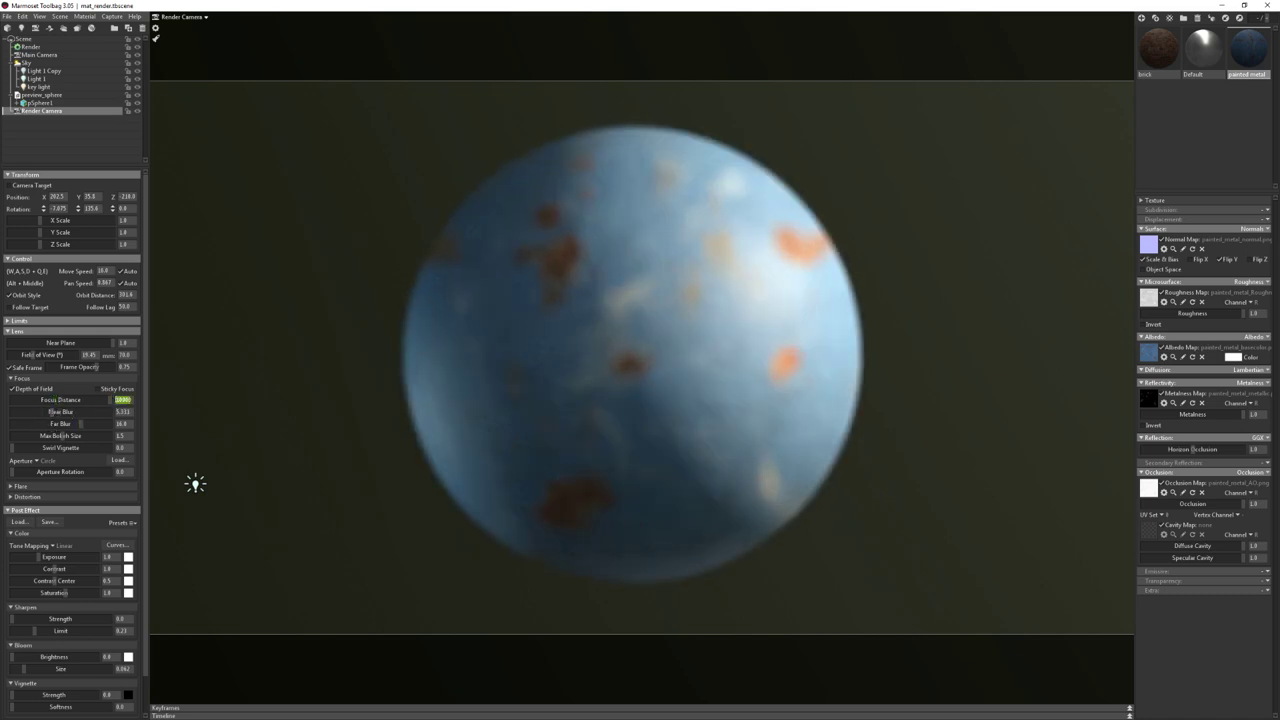
pyautogui.write('255')
pyautogui.press('Return')
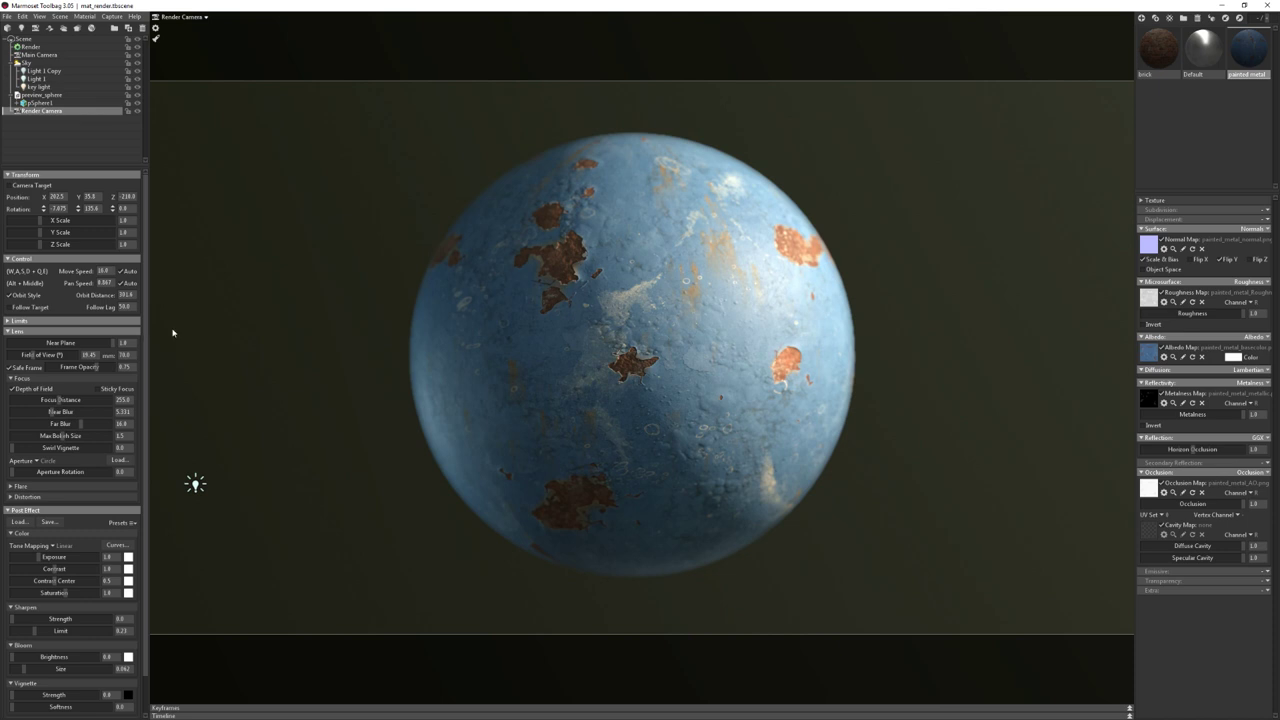
# Zero the near and far blur, then review Main Camera and Render settings before reselecting Render Camera
pyautogui.moveTo(79, 412); pyautogui.dragTo(2, 416)
pyautogui.moveTo(81, 424); pyautogui.dragTo(107, 424)
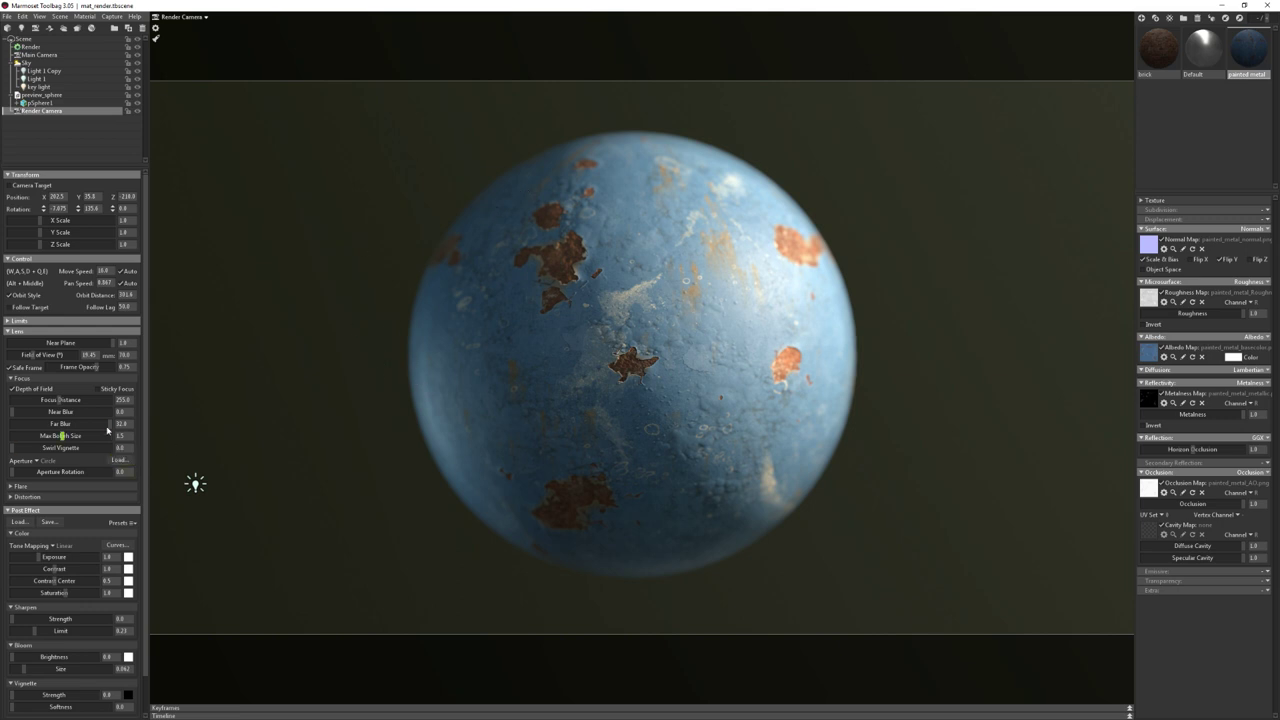
pyautogui.moveTo(63, 430); pyautogui.dragTo(20, 430)
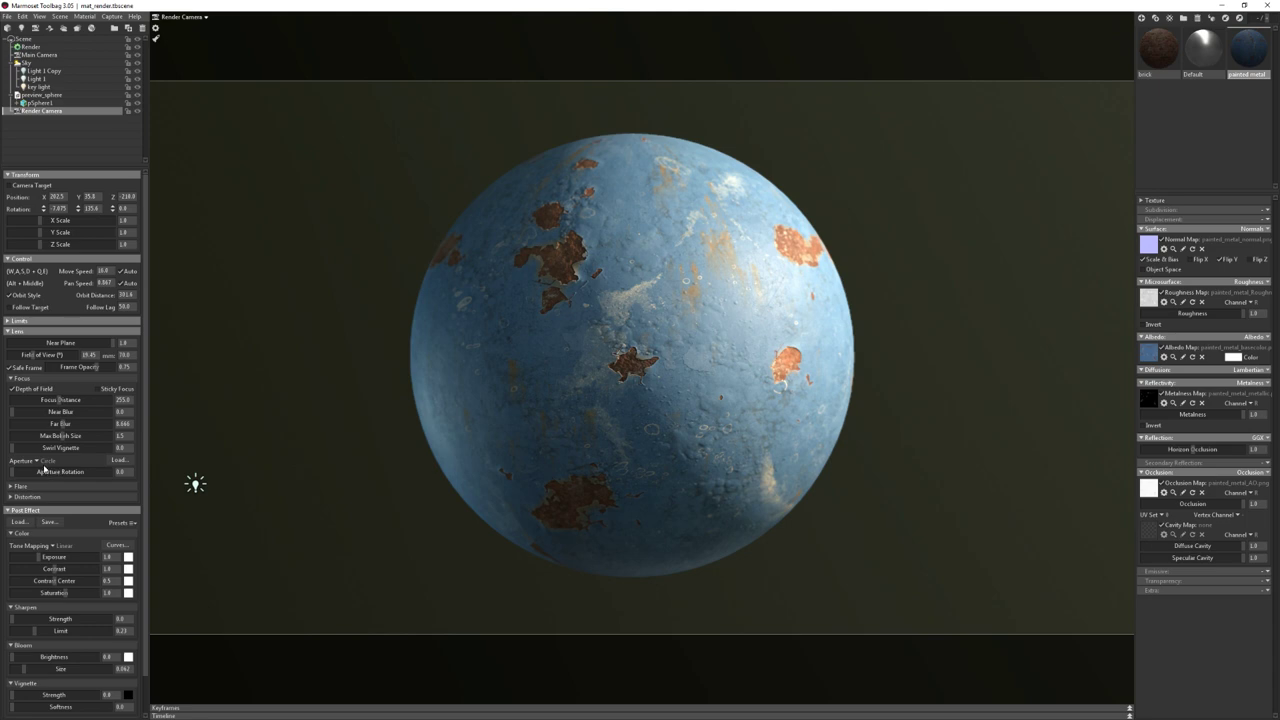
pyautogui.click(42, 56)
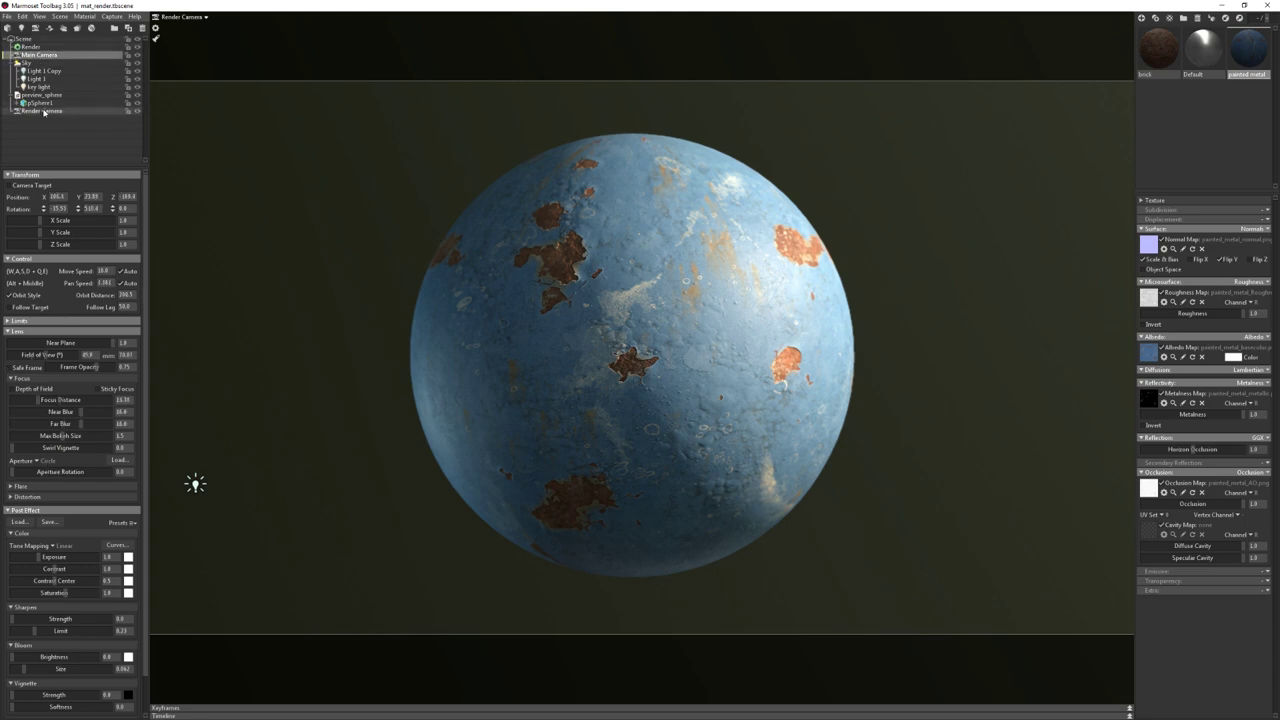
pyautogui.click(30, 46)
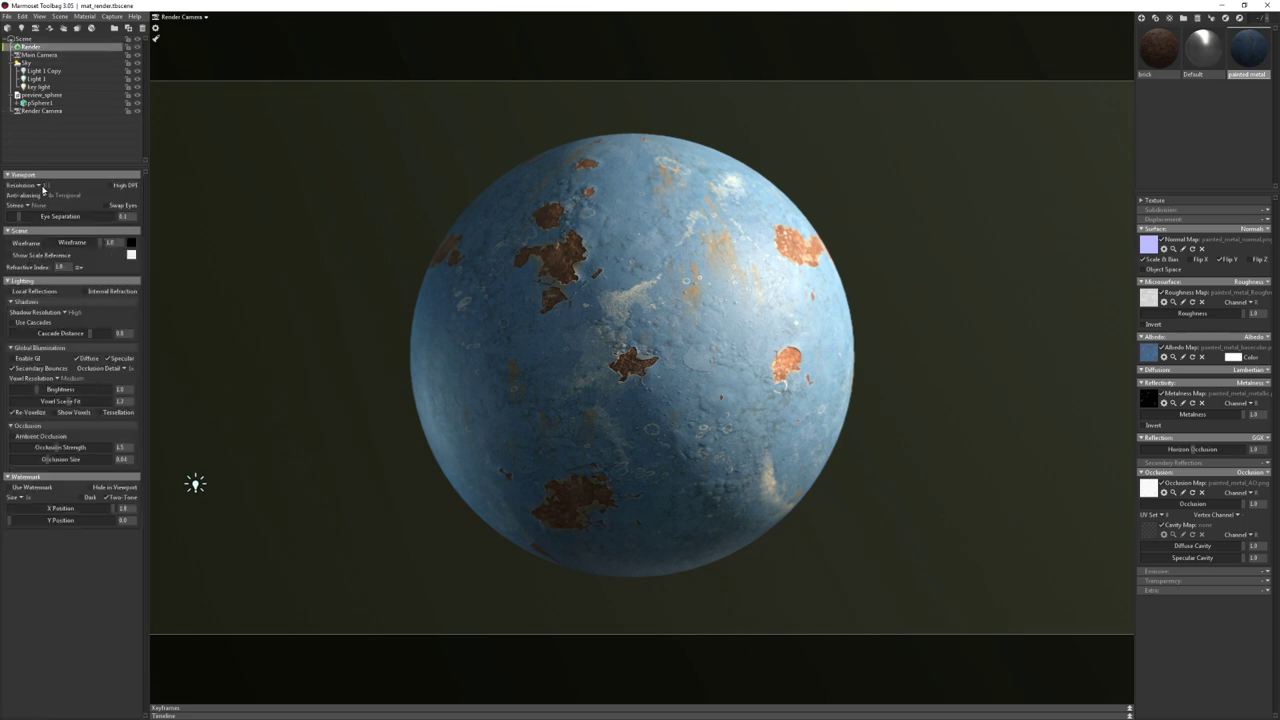
pyautogui.moveTo(24, 195)
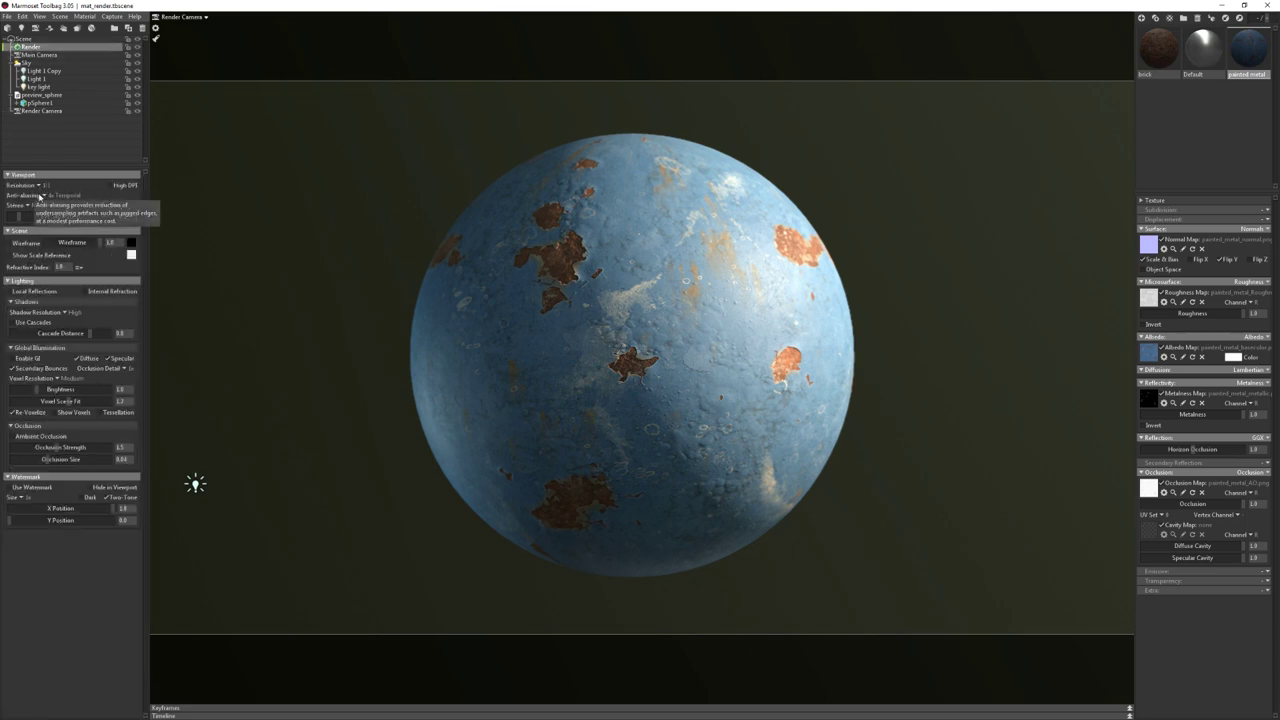
pyautogui.click(42, 110)
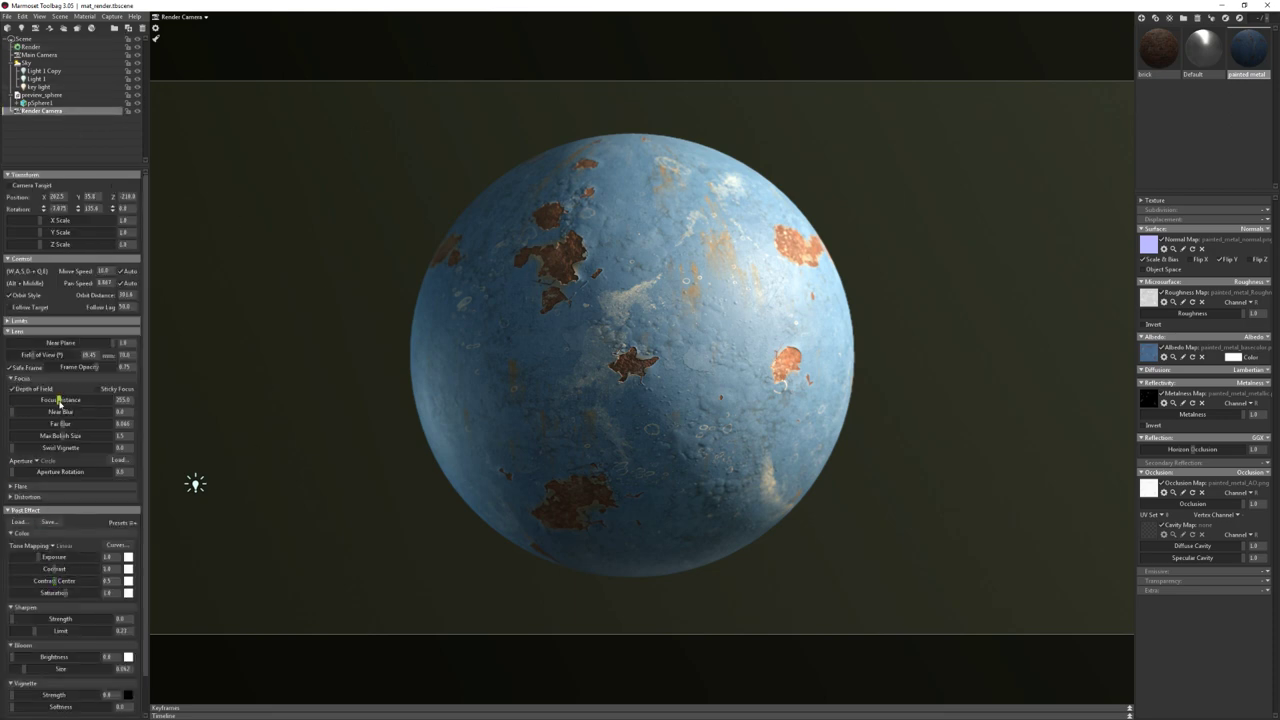
# Keep Focus Distance at 255 and set the render camera's Far Blur to 35
pyautogui.moveTo(59, 402); pyautogui.dragTo(59, 400)
pyautogui.hotkey('ctrl', 'z')
pyautogui.moveTo(61, 424); pyautogui.dragTo(83, 424)
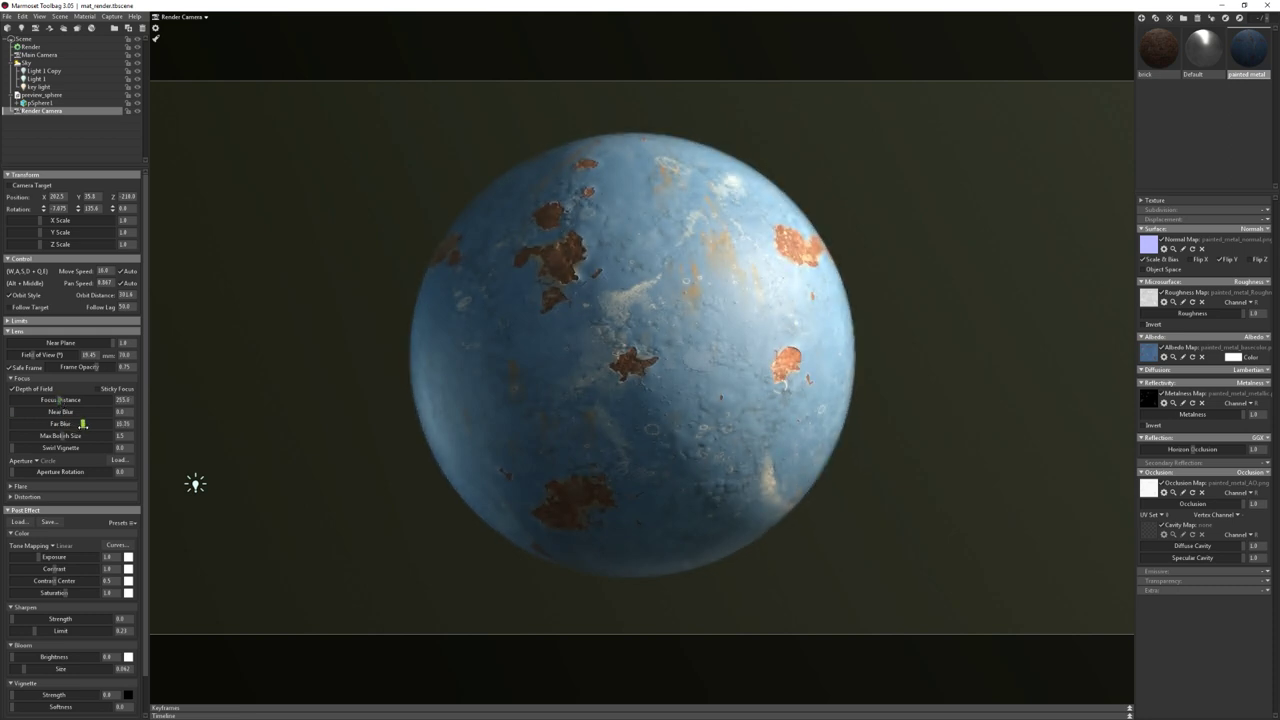
pyautogui.moveTo(83, 424); pyautogui.dragTo(31, 269)
pyautogui.write('35')
pyautogui.press('Return')
# Expand Flare, collapse the Lens section, and re-enable Orbit Style camera navigation
pyautogui.click(44, 487)
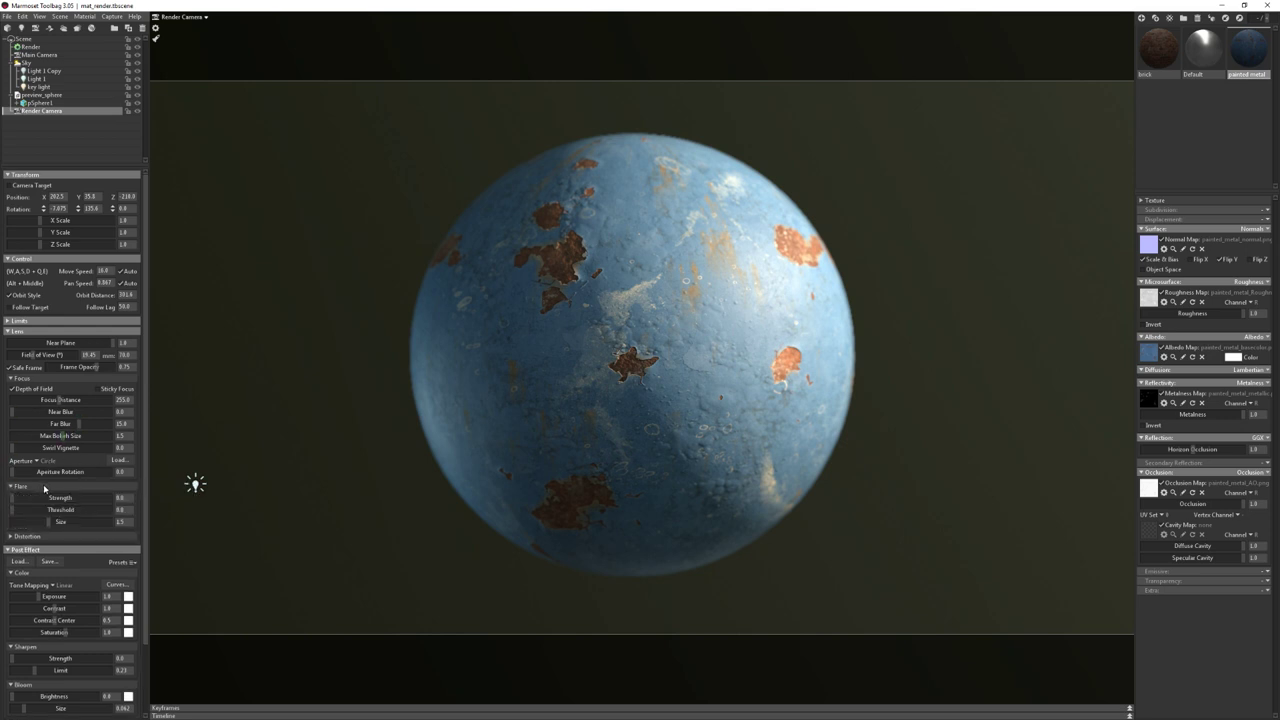
pyautogui.click(54, 331)
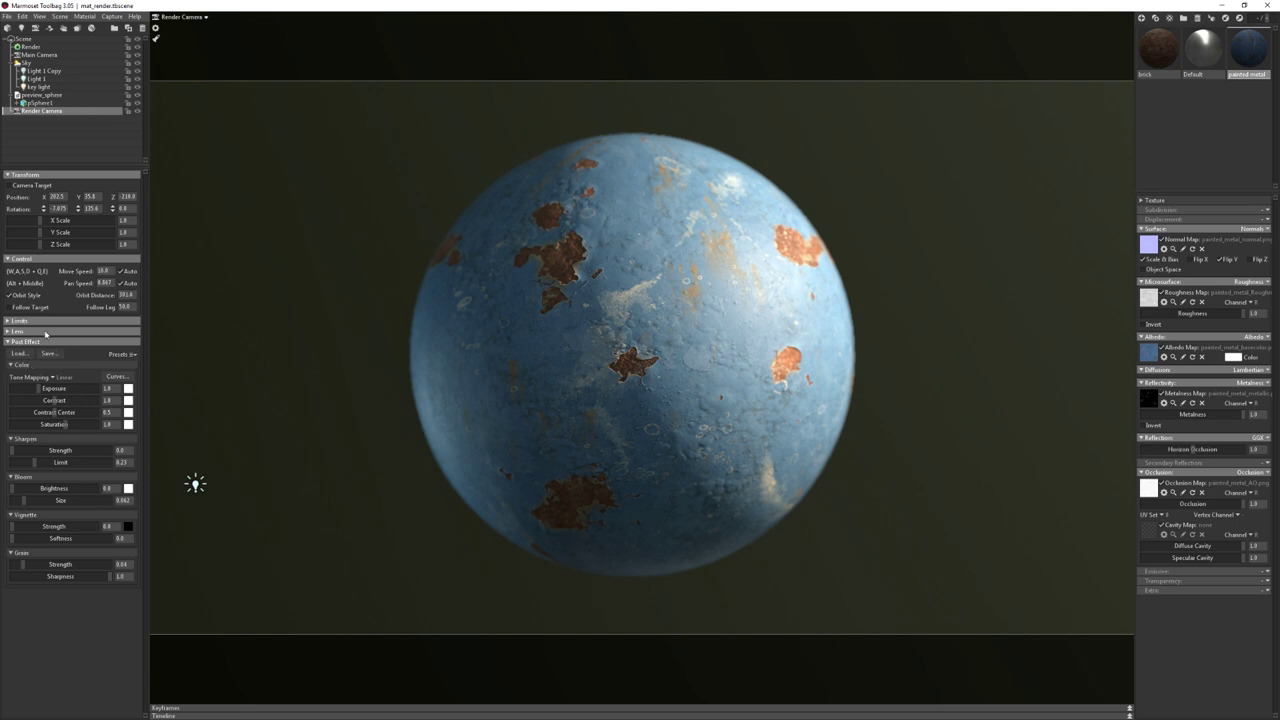
pyautogui.moveTo(13, 295)
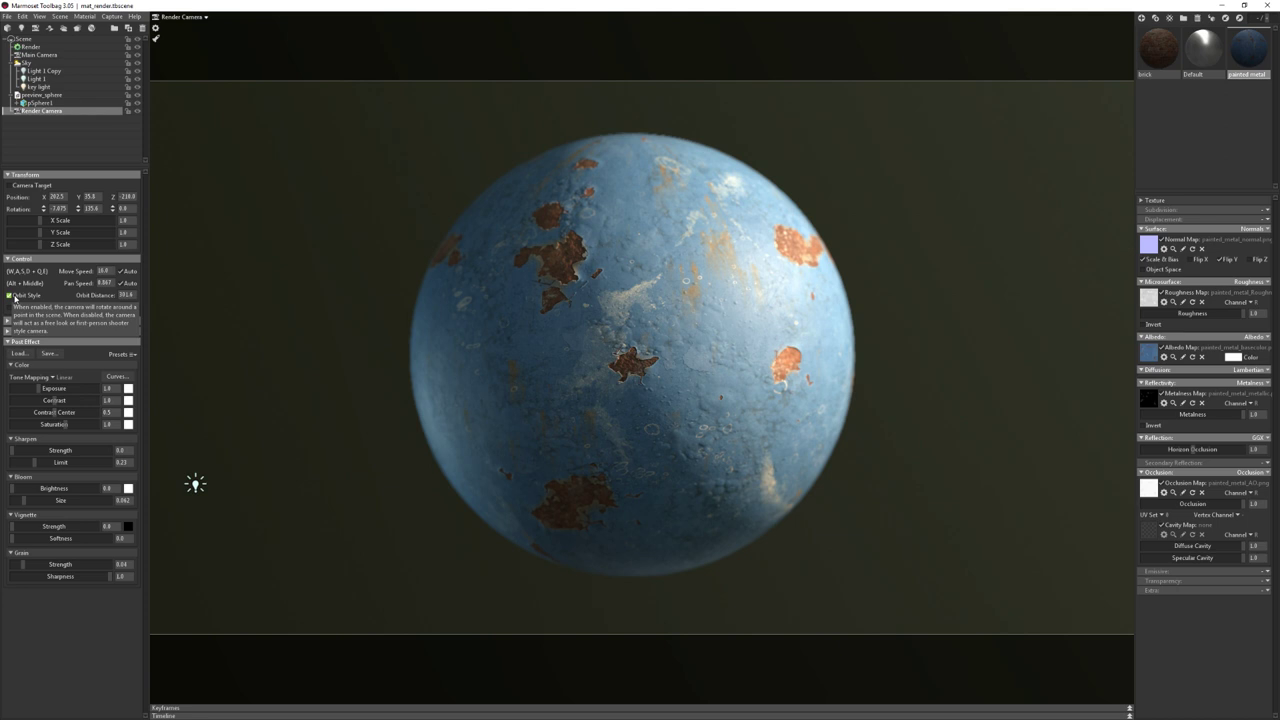
pyautogui.click(12, 296)
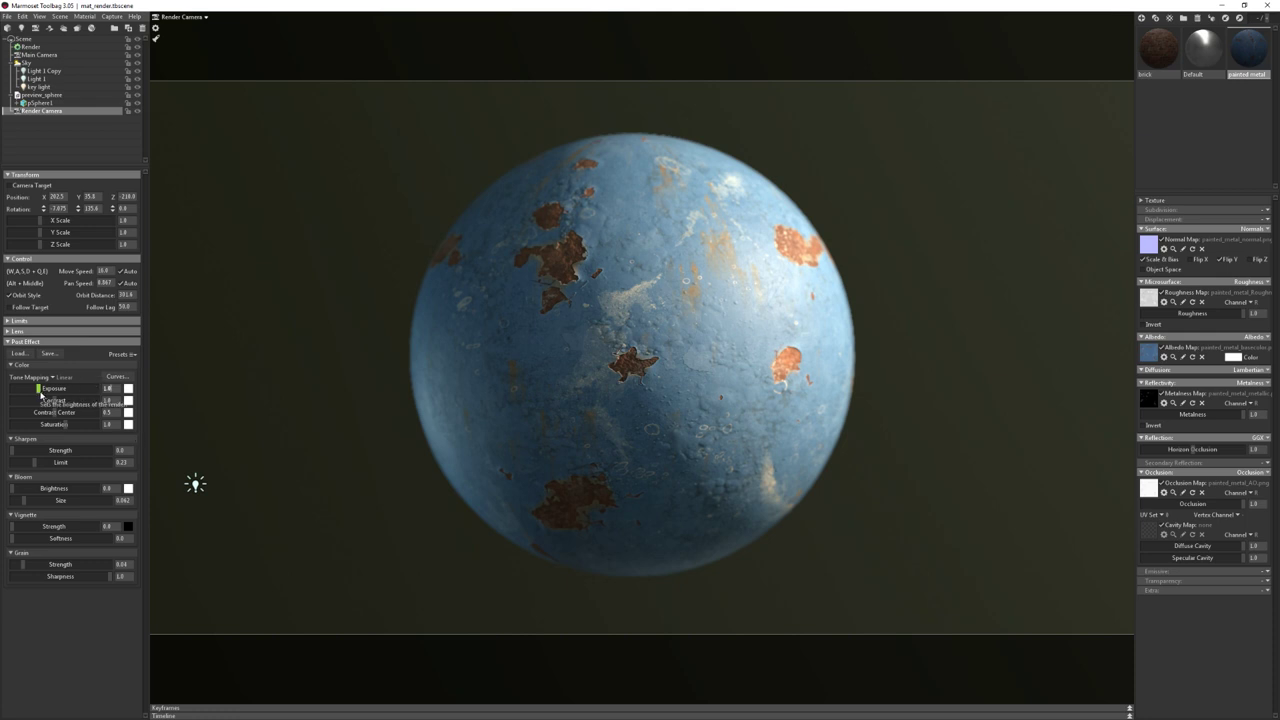
# Raise exposure and tune contrast, trying 1.8 before settling near 1.015
pyautogui.moveTo(40, 388); pyautogui.dragTo(36, 388)
pyautogui.moveTo(57, 399); pyautogui.dragTo(66, 400)
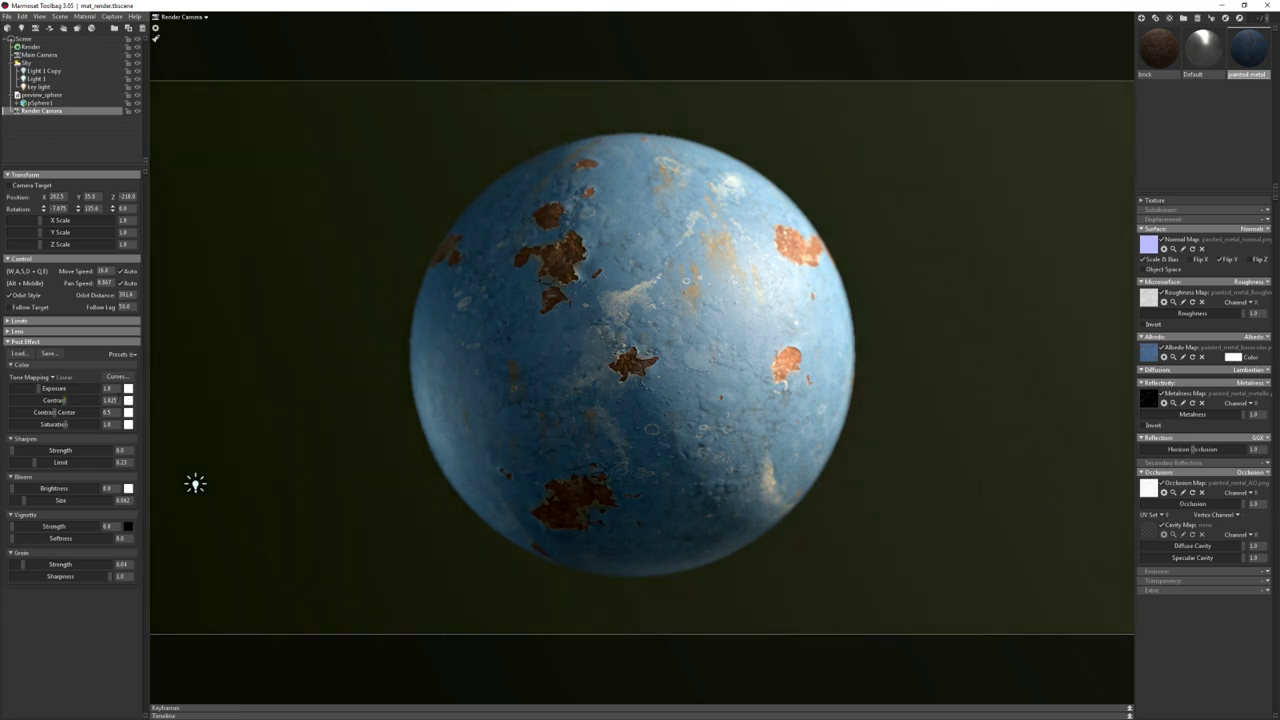
pyautogui.click(114, 400)
pyautogui.write('1.8')
pyautogui.press('Return')
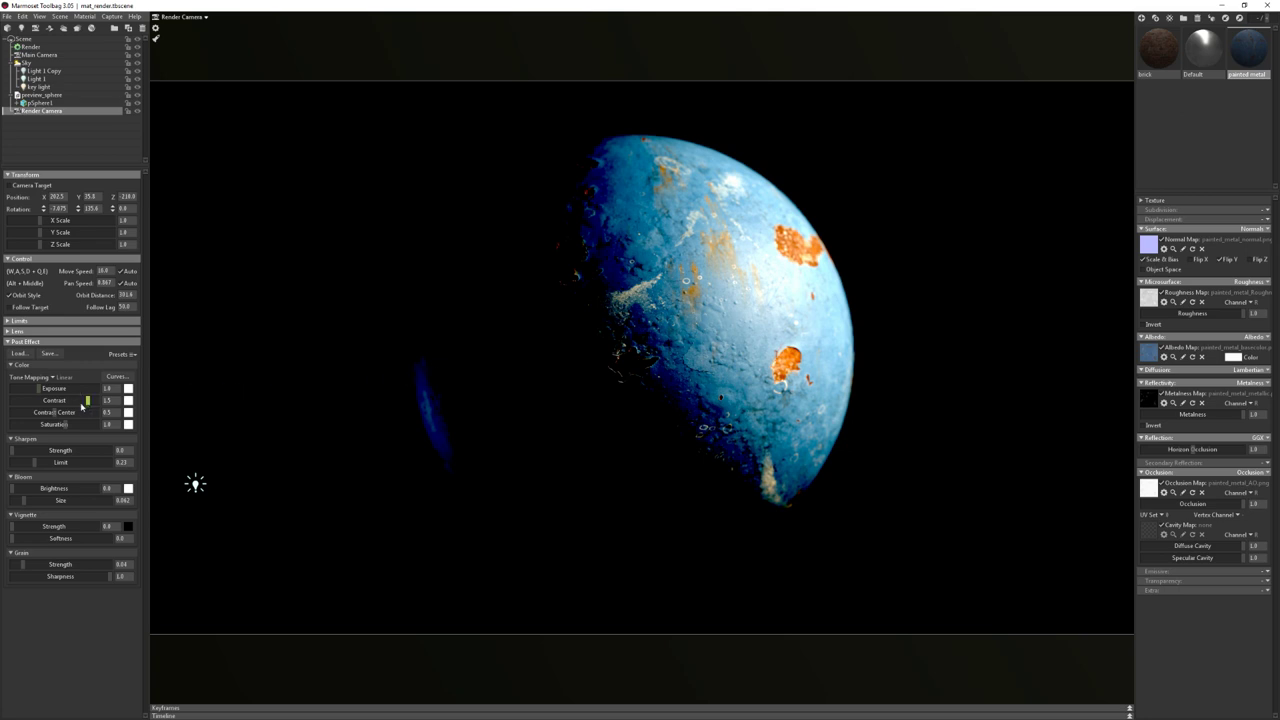
pyautogui.moveTo(82, 405); pyautogui.dragTo(67, 400)
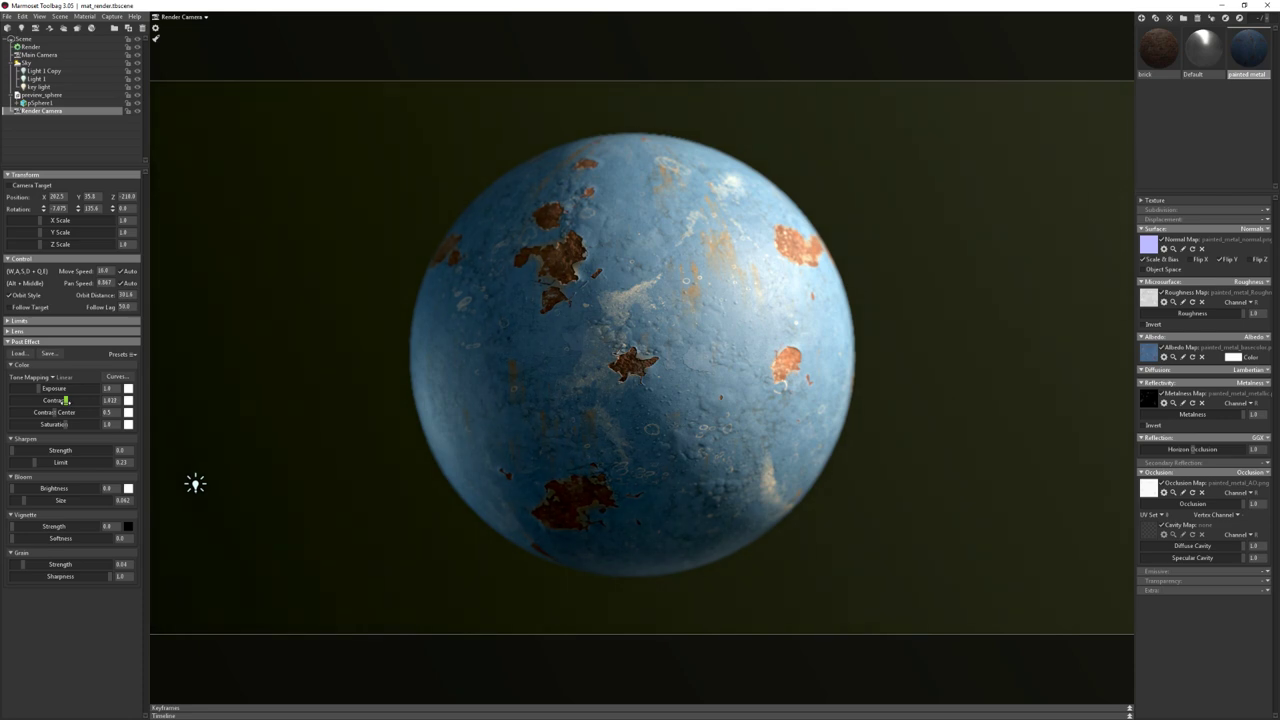
pyautogui.moveTo(64, 400); pyautogui.dragTo(63, 400)
pyautogui.click(110, 400)
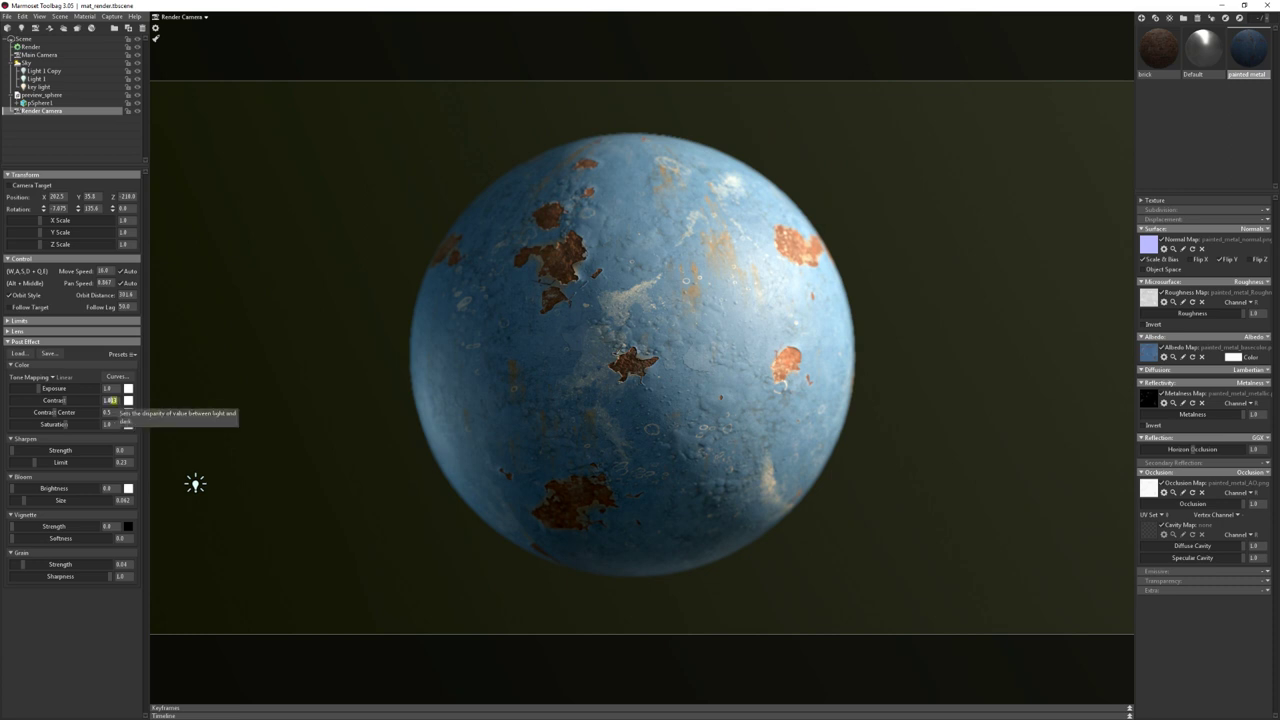
pyautogui.moveTo(64, 400); pyautogui.dragTo(65, 400)
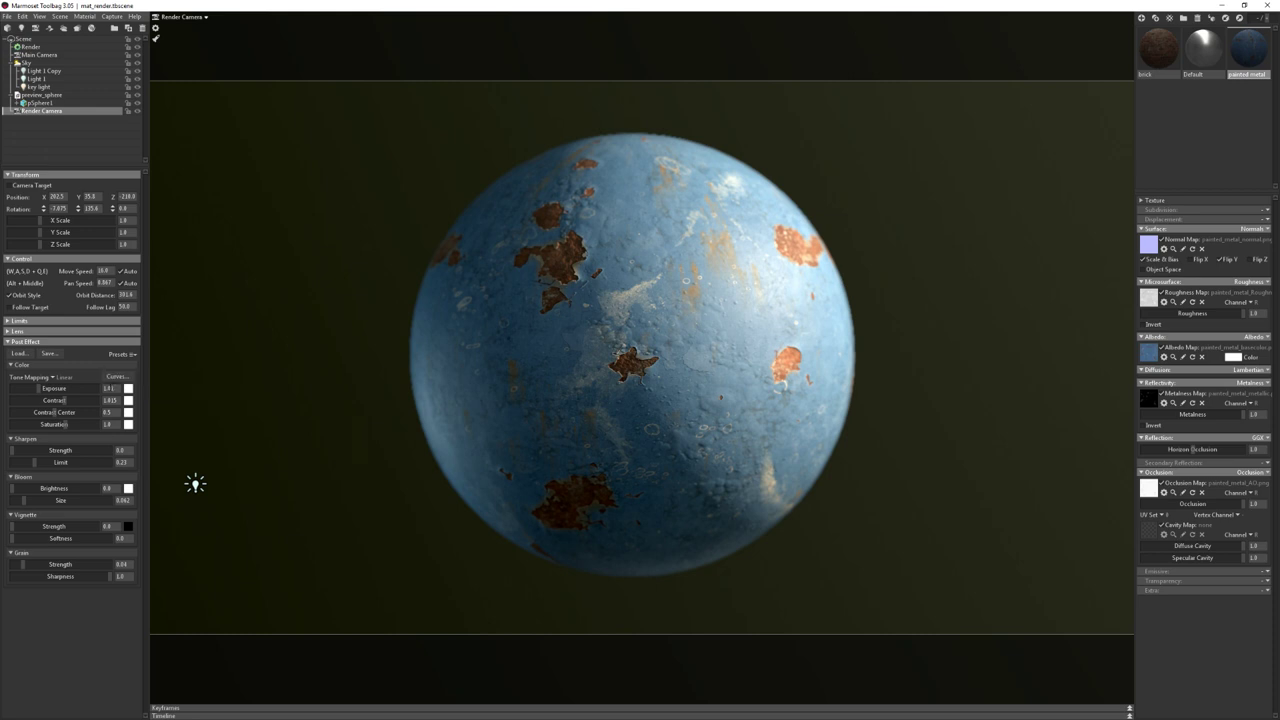
# Set post-effect exposure to 1.1, briefly trying 1.2 before undoing it
pyautogui.click(109, 389)
pyautogui.write('1.1')
pyautogui.press('Return')
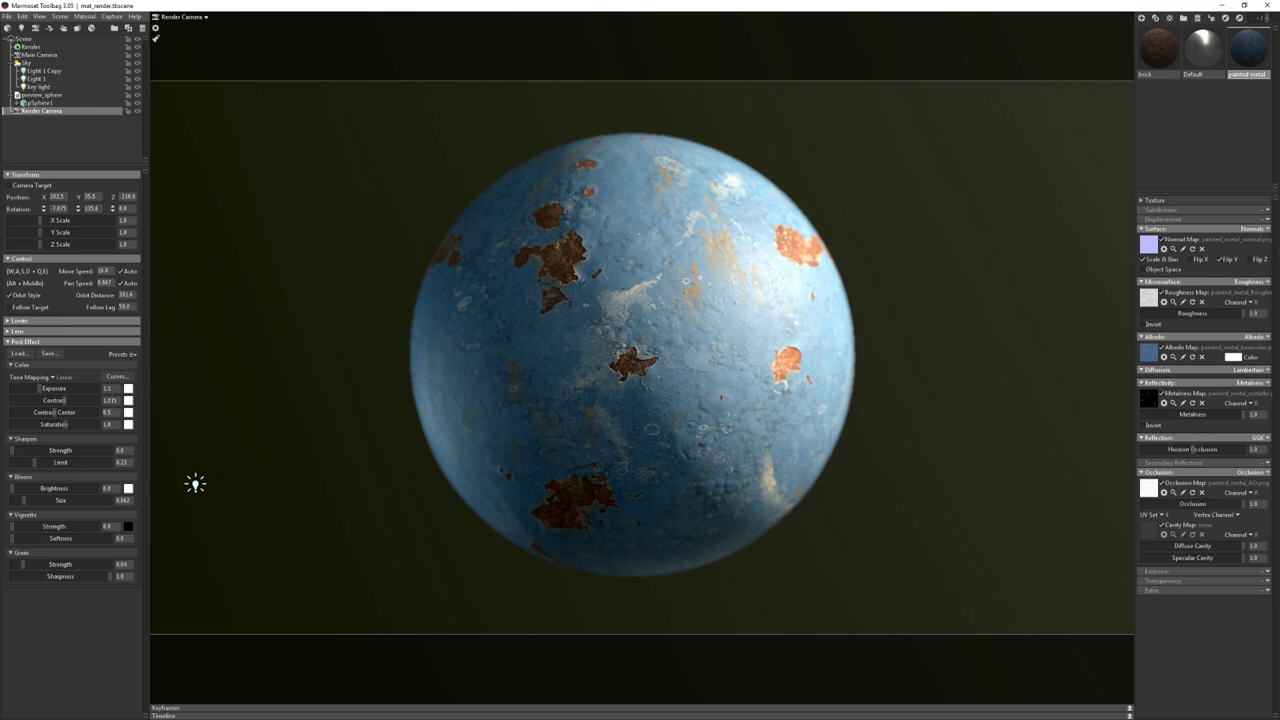
pyautogui.click(110, 389)
pyautogui.write('1.2')
pyautogui.press('Return')
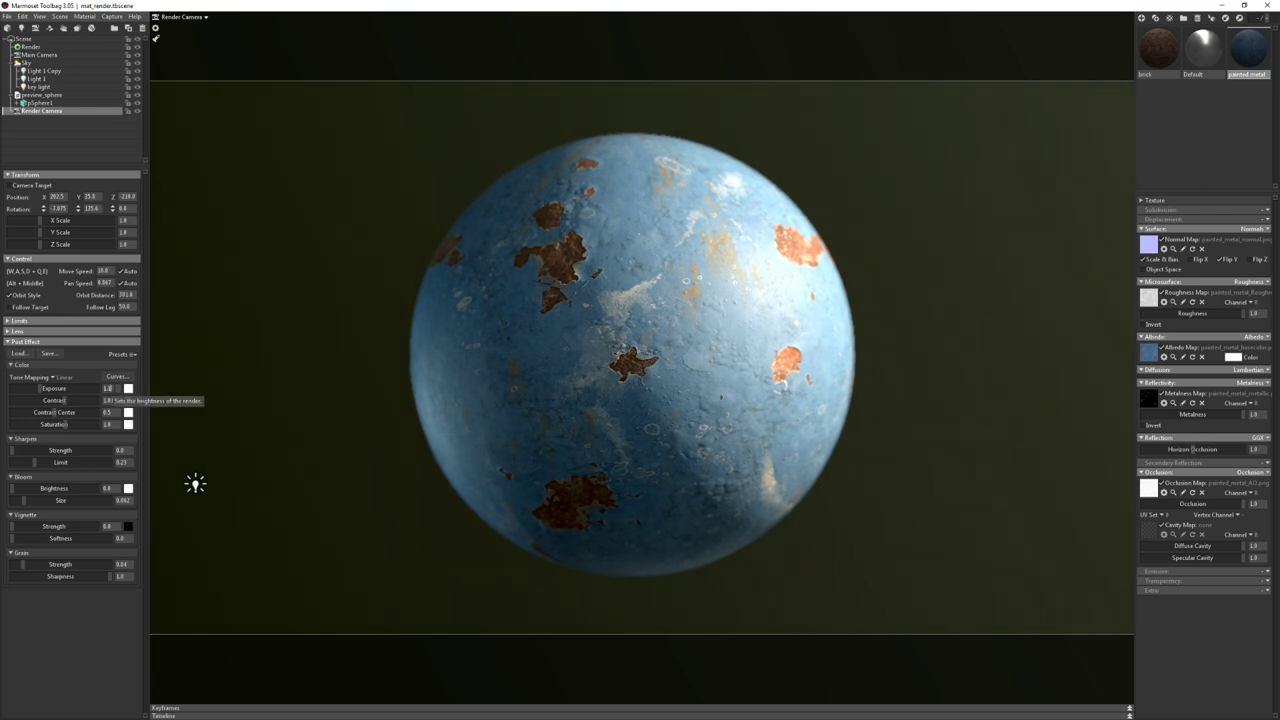
pyautogui.hotkey('ctrl', 'z')
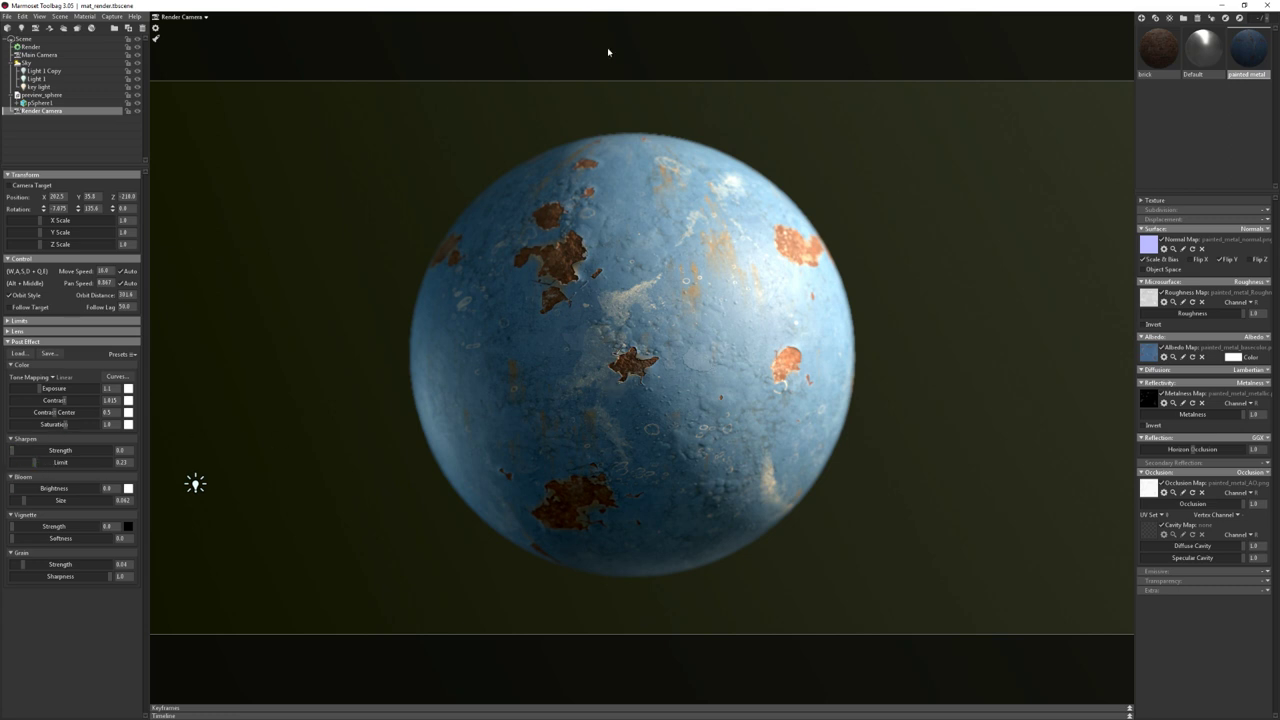
# Set camera sharpen strength to 0.3 after trying a high value and 0.4
pyautogui.moveTo(16, 456); pyautogui.dragTo(745, 508)
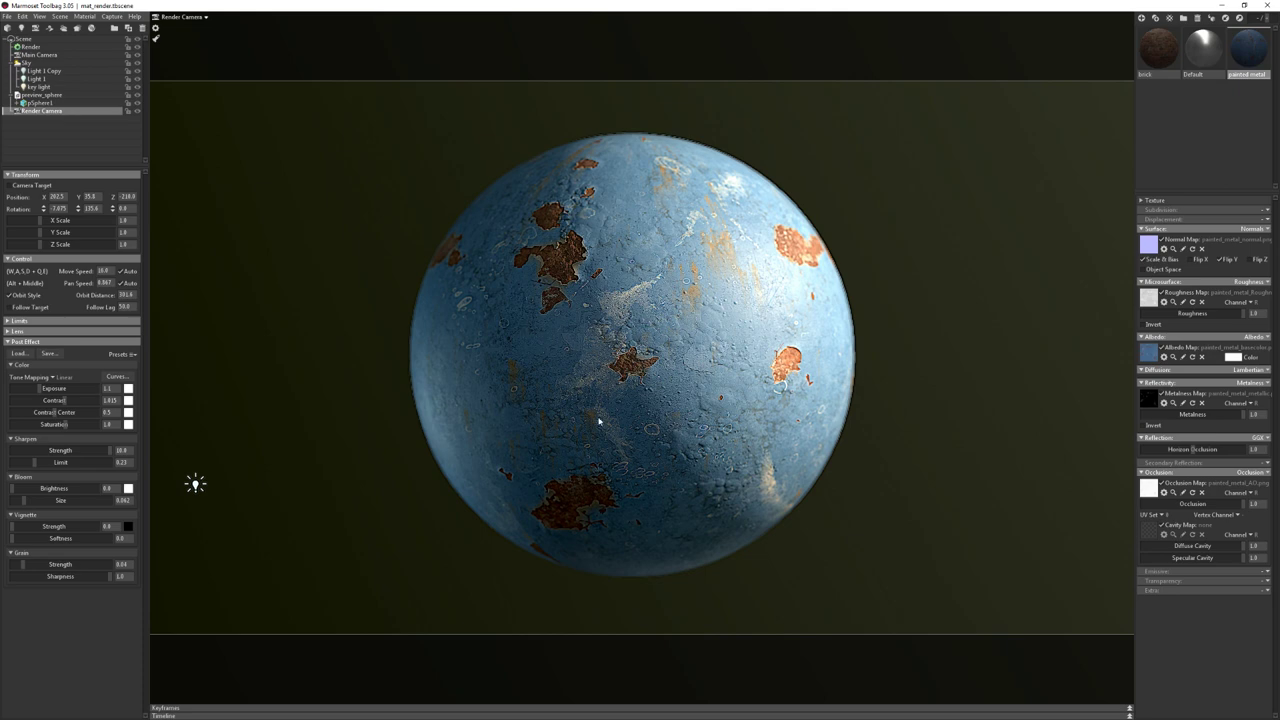
pyautogui.moveTo(78, 450)
pyautogui.mouseDown()
pyautogui.moveTo(15, 450)
pyautogui.moveTo(61, 457)
pyautogui.moveTo(46, 453)
pyautogui.mouseUp()
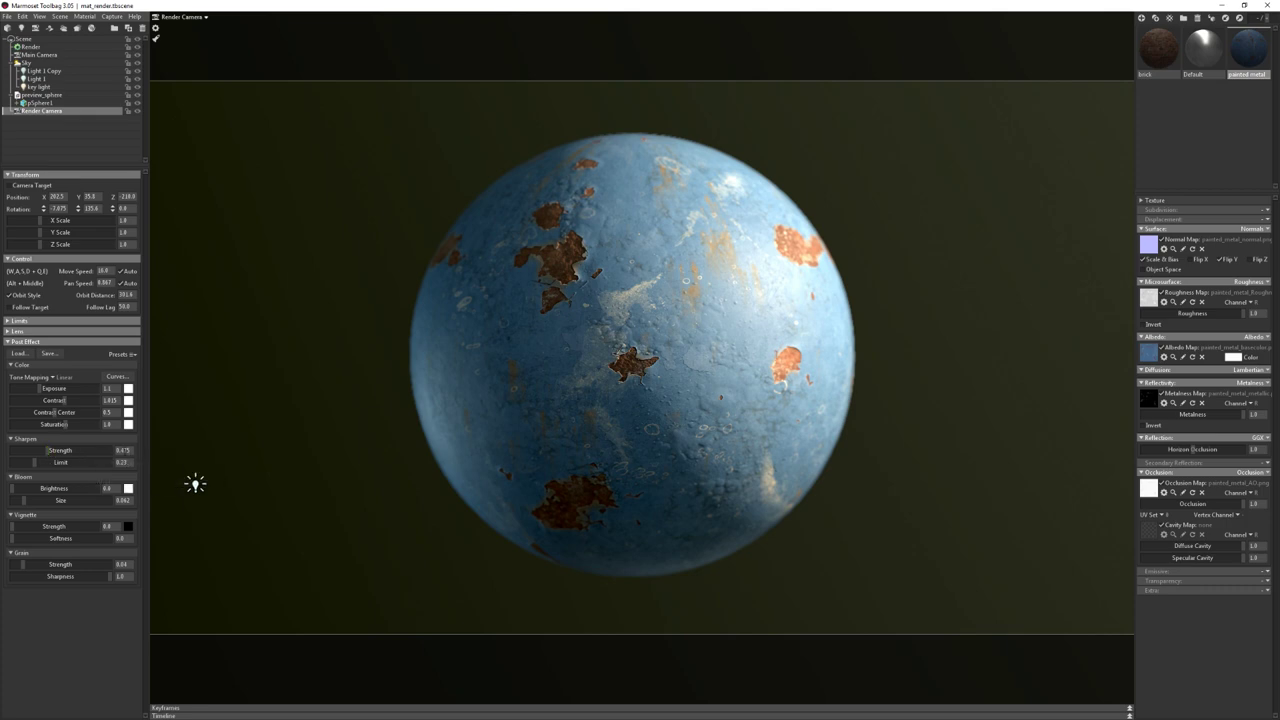
pyautogui.doubleClick(124, 450)
pyautogui.write('4')
pyautogui.press('Return')
pyautogui.scroll(-1, 139, 453)
pyautogui.moveTo(18, 489)
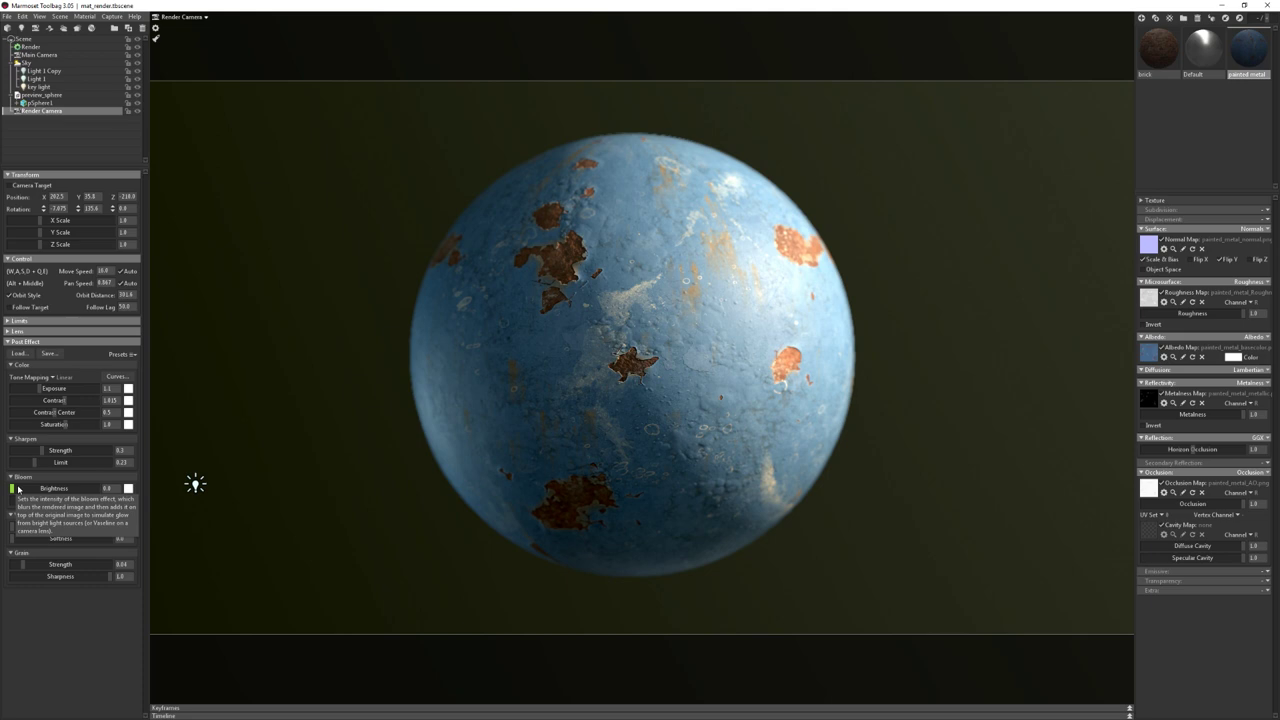
# Try bloom, return bloom brightness and size to 0, and raise vignette strength
pyautogui.moveTo(17, 489); pyautogui.dragTo(78, 497)
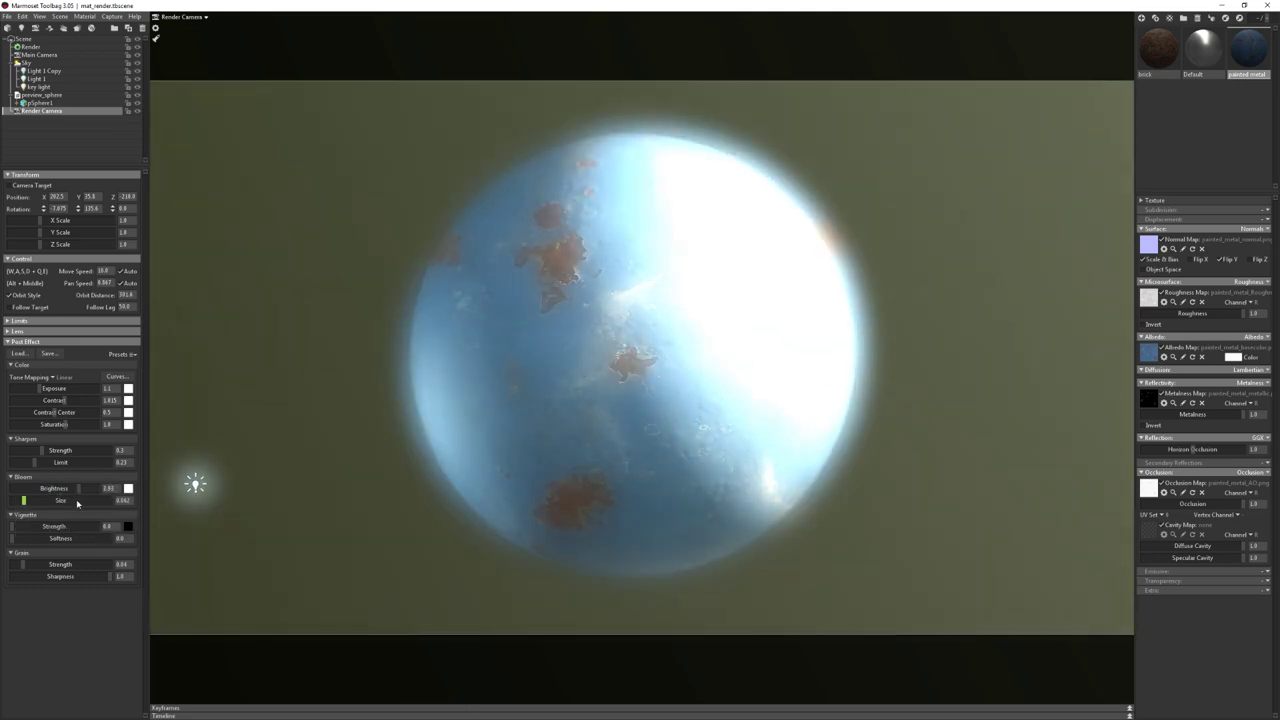
pyautogui.moveTo(77, 503); pyautogui.dragTo(61, 505)
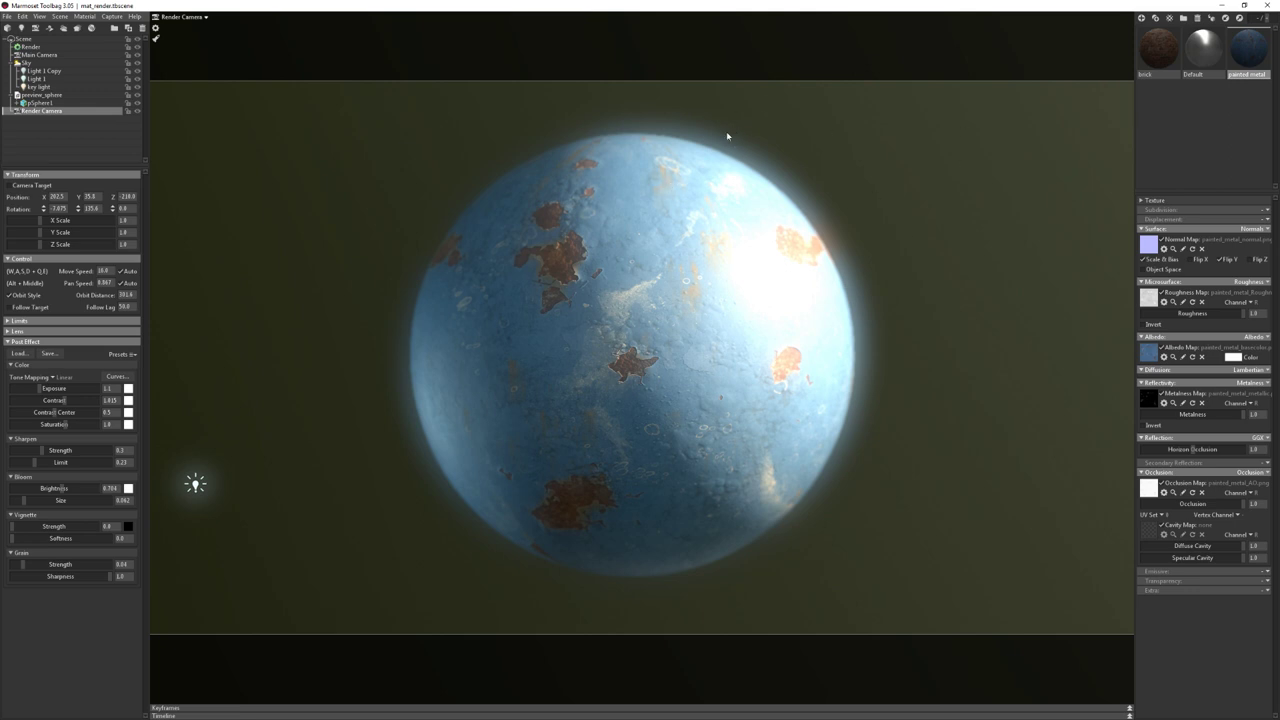
pyautogui.moveTo(44, 500)
pyautogui.mouseDown()
pyautogui.moveTo(8, 507)
pyautogui.moveTo(30, 490)
pyautogui.moveTo(9, 507)
pyautogui.mouseUp()
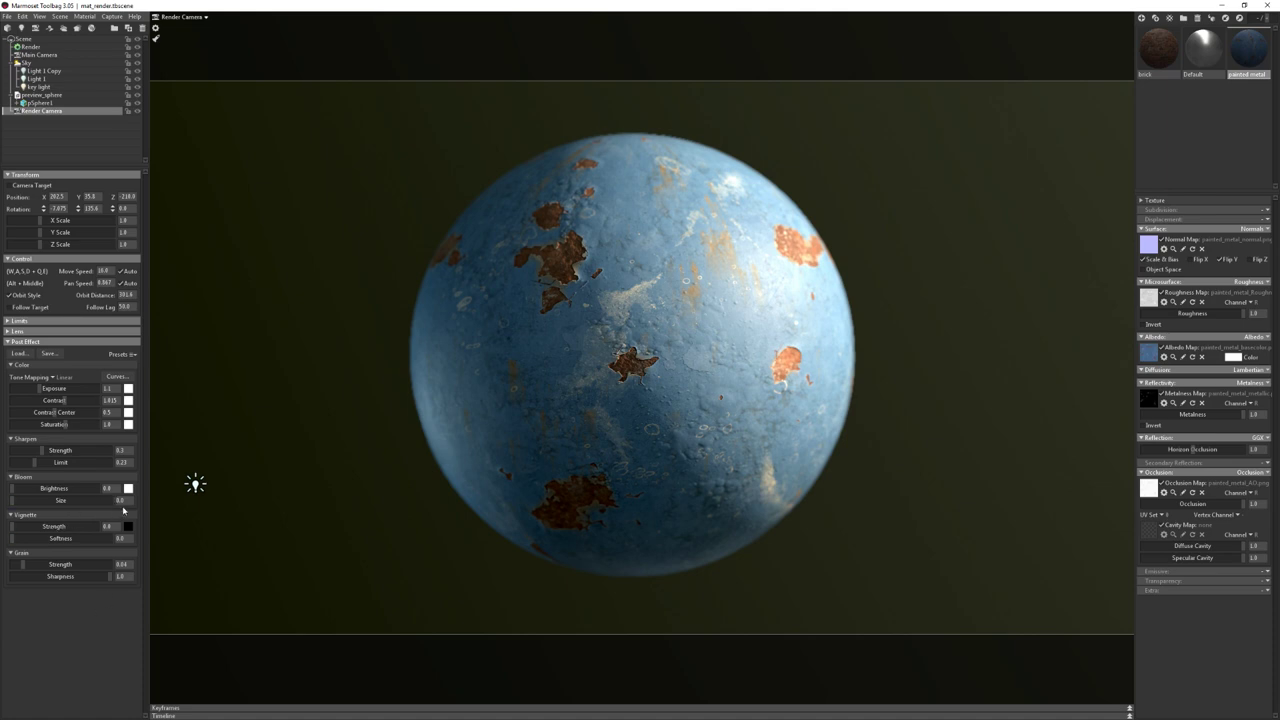
pyautogui.moveTo(14, 526); pyautogui.dragTo(45, 533)
# Set vignette strength to 0.2, test film grain, and leave grain at 0
pyautogui.click(110, 526)
pyautogui.write('0.2')
pyautogui.press('Return')
pyautogui.click(110, 400)
pyautogui.click(119, 378)
pyautogui.moveTo(100, 565); pyautogui.dragTo(62, 566)
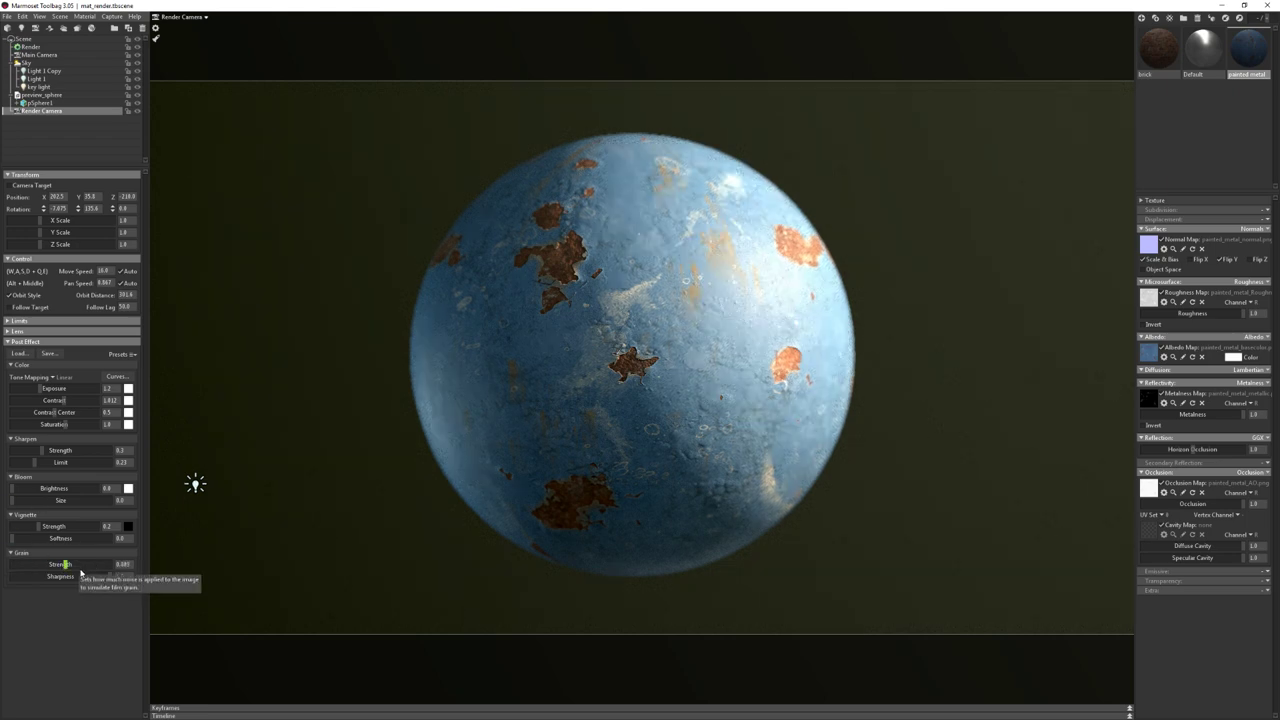
pyautogui.moveTo(81, 573); pyautogui.dragTo(4, 572)
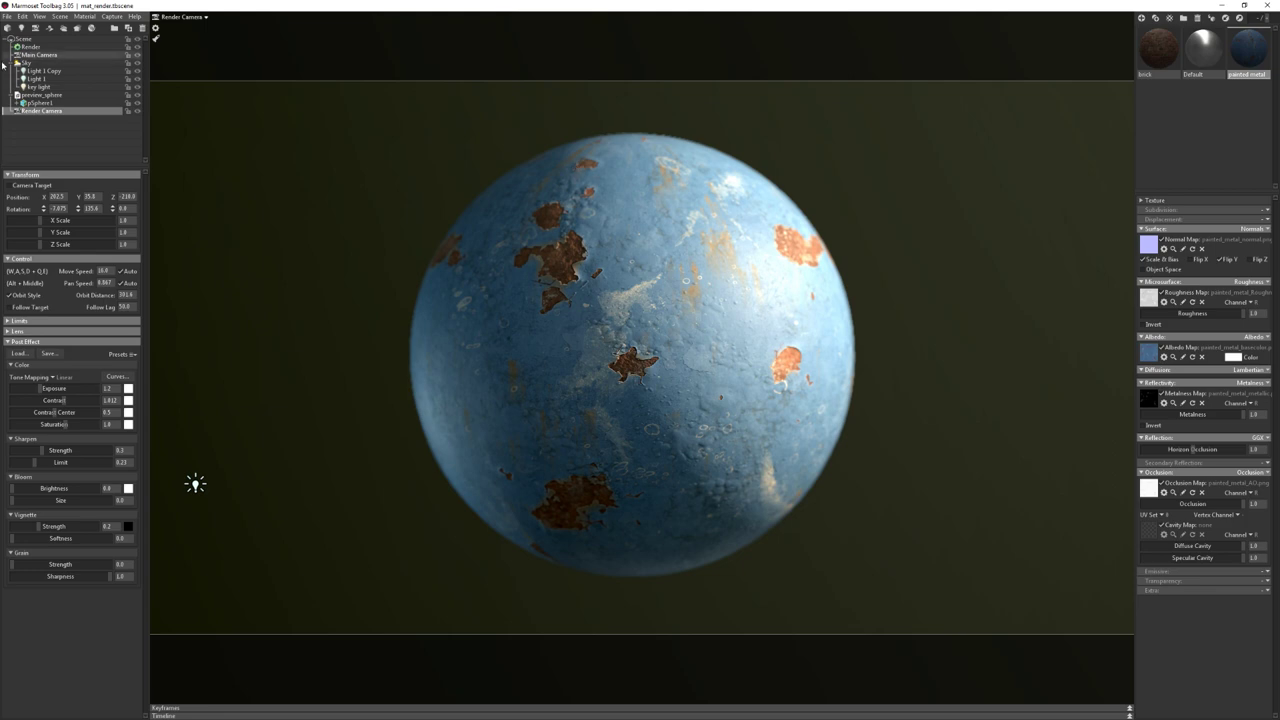
# In Render settings, set viewport resolution to 2:1 Double after briefly trying 1:1
pyautogui.click(30, 46)
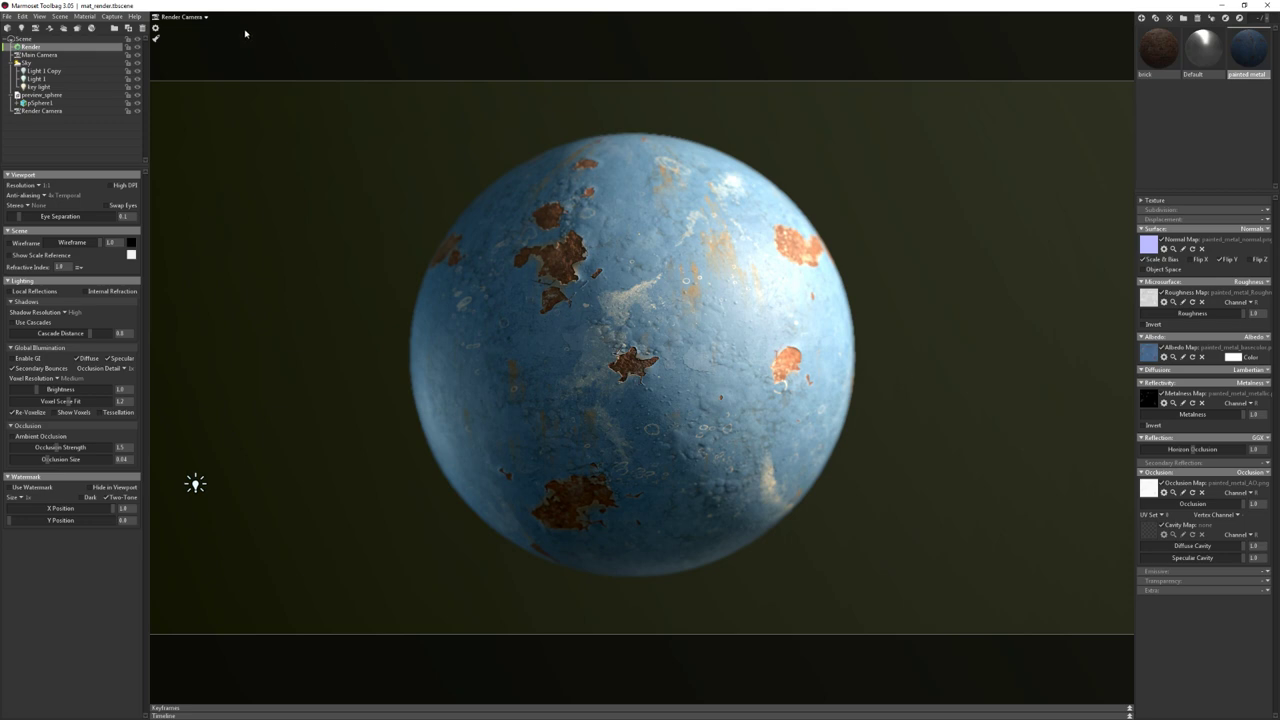
pyautogui.click(42, 185)
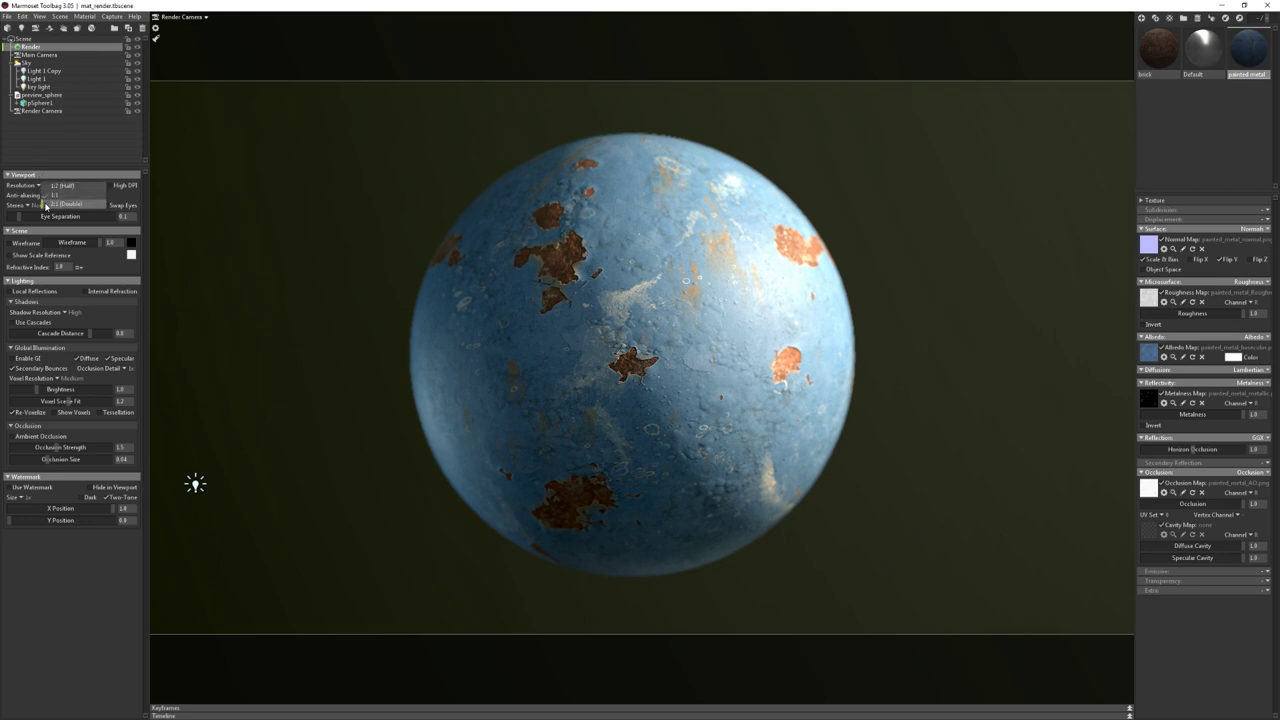
pyautogui.click(45, 204)
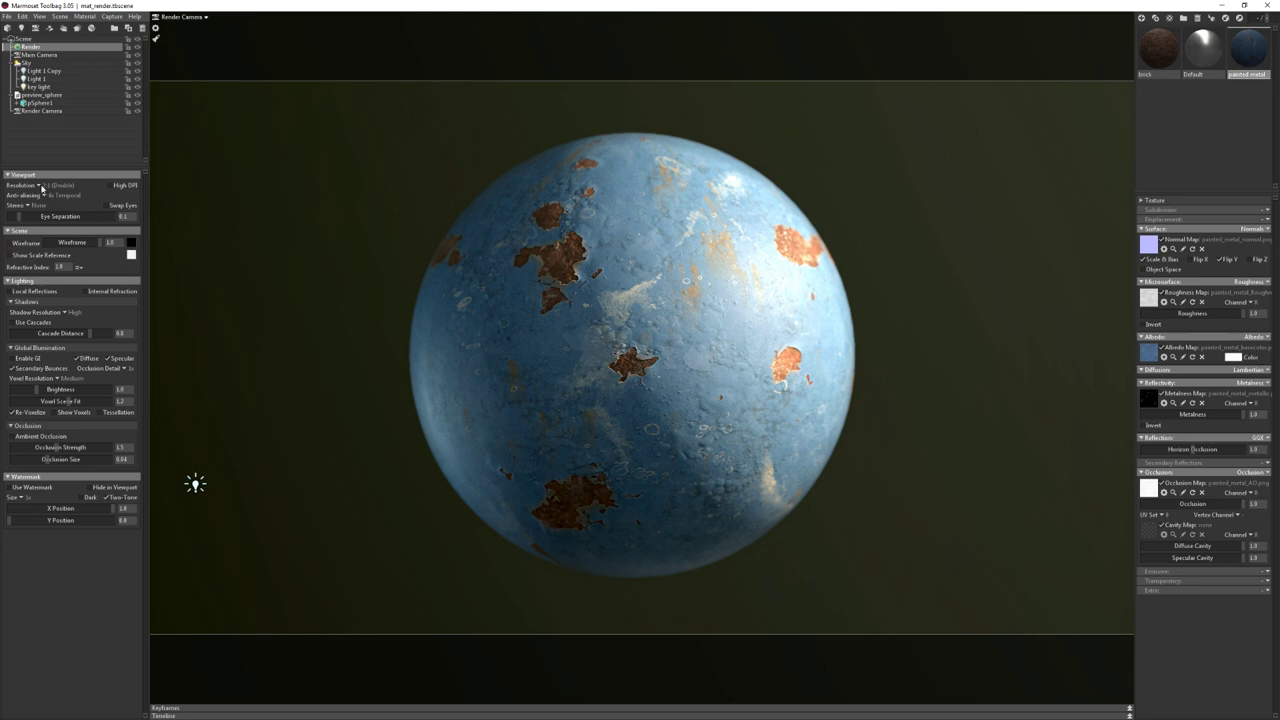
pyautogui.click(41, 186)
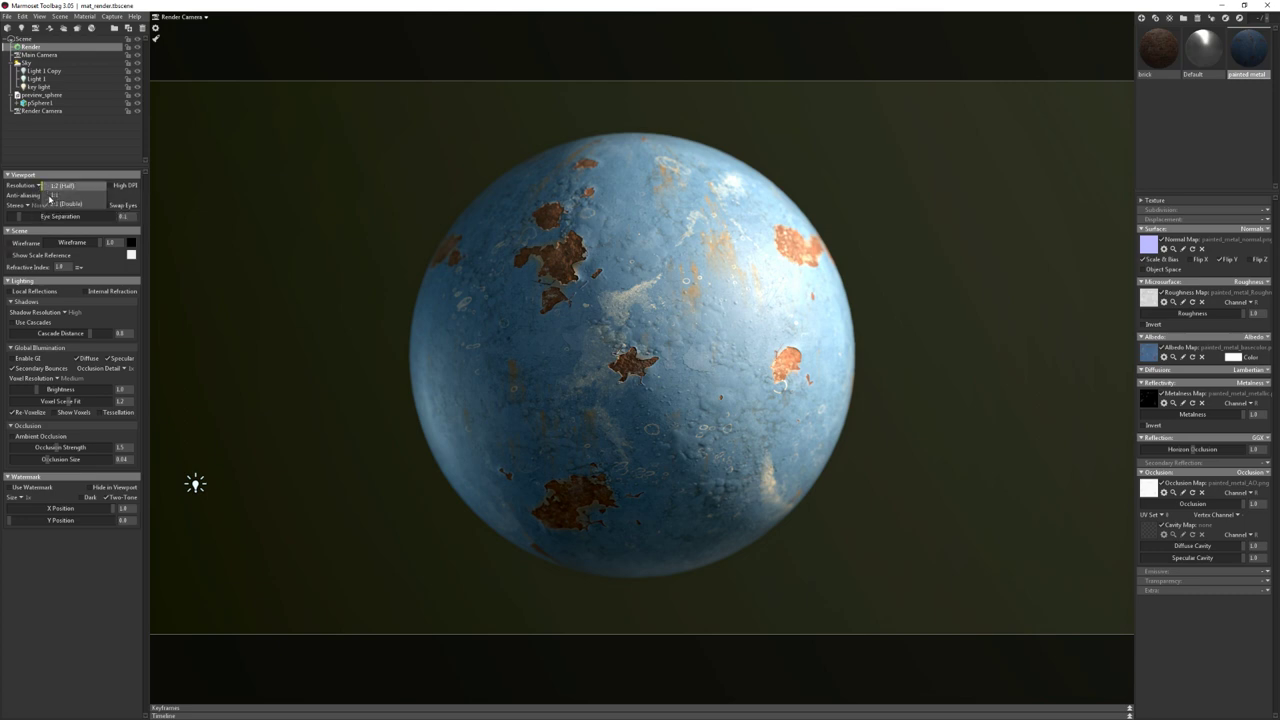
pyautogui.click(50, 196)
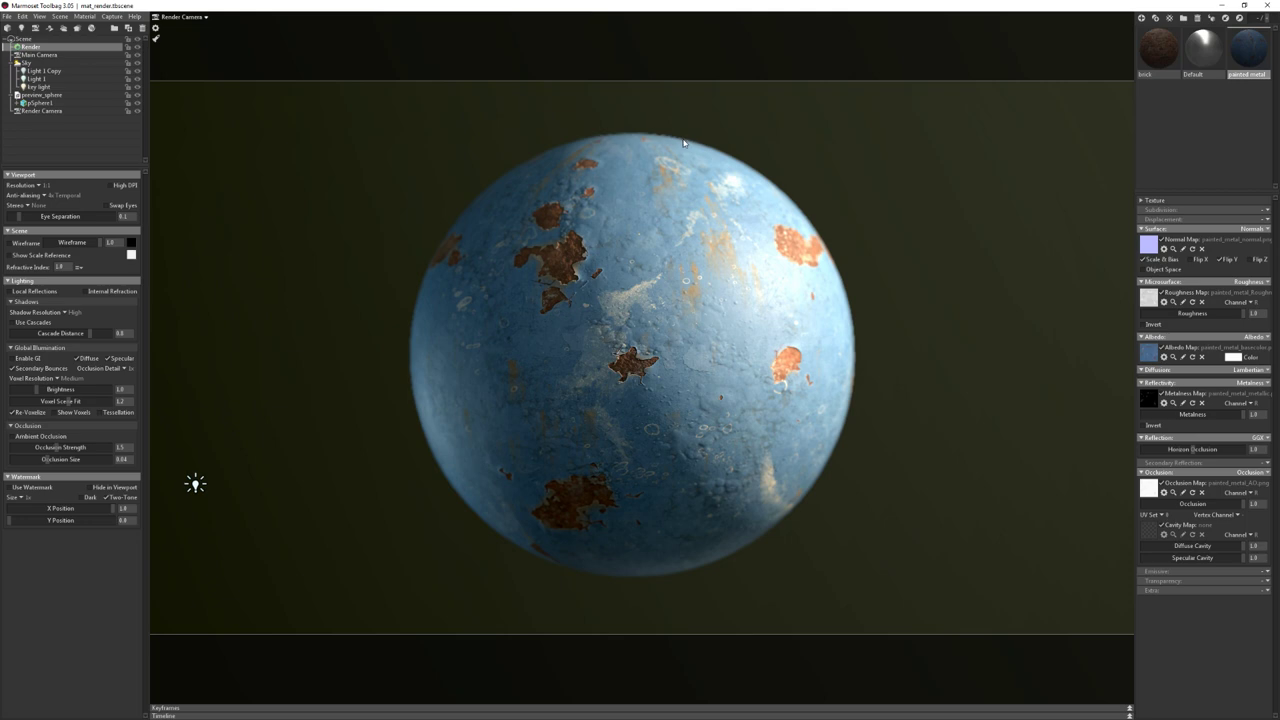
pyautogui.click(40, 187)
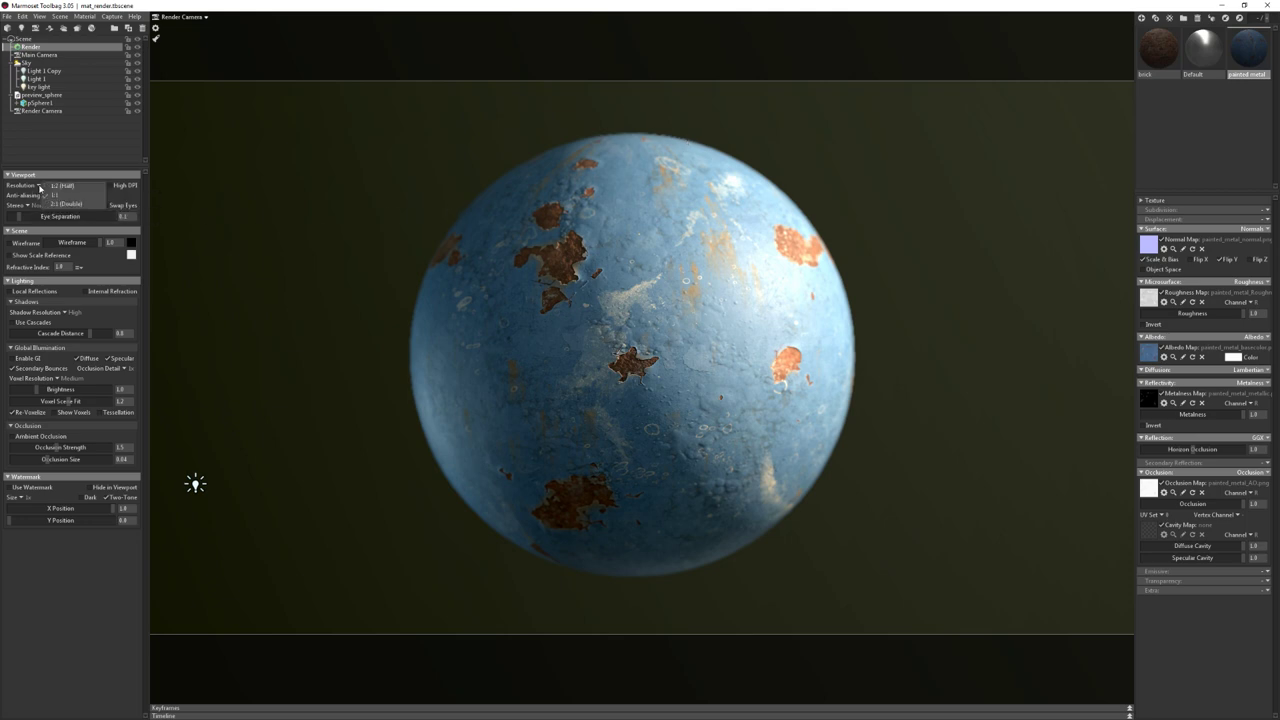
pyautogui.click(48, 204)
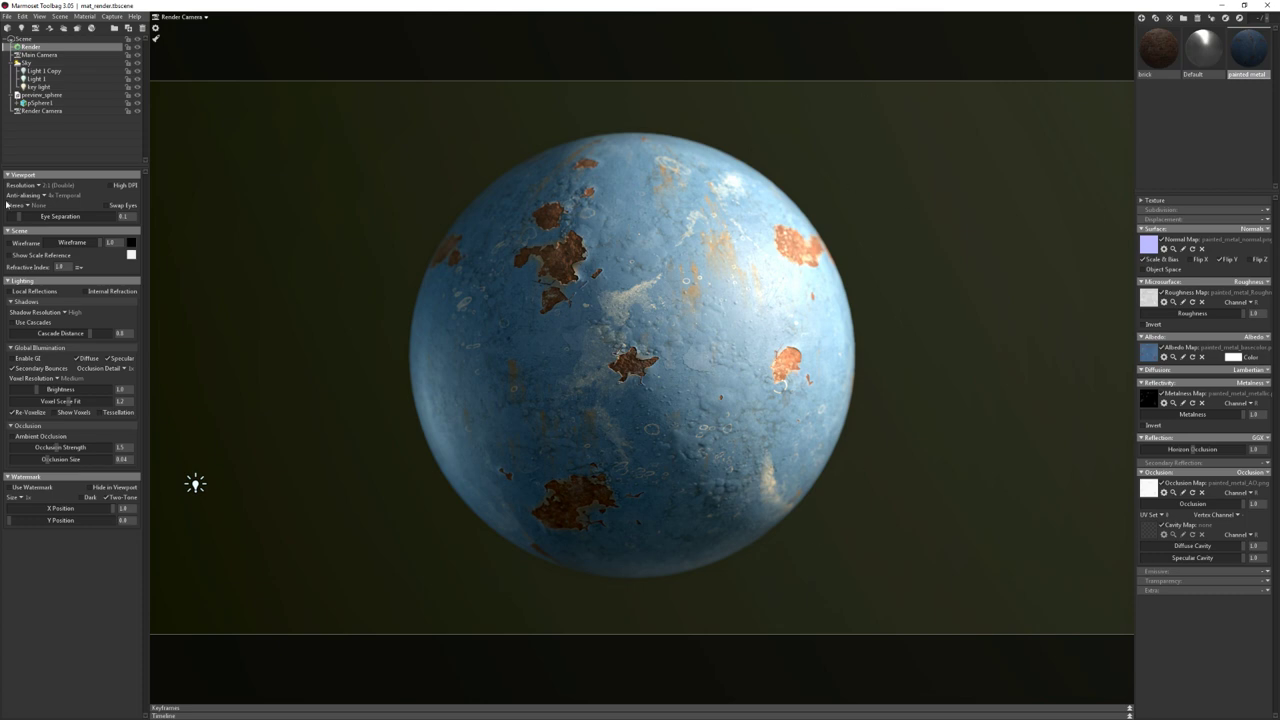
pyautogui.click(208, 17)
pyautogui.click(236, 17)
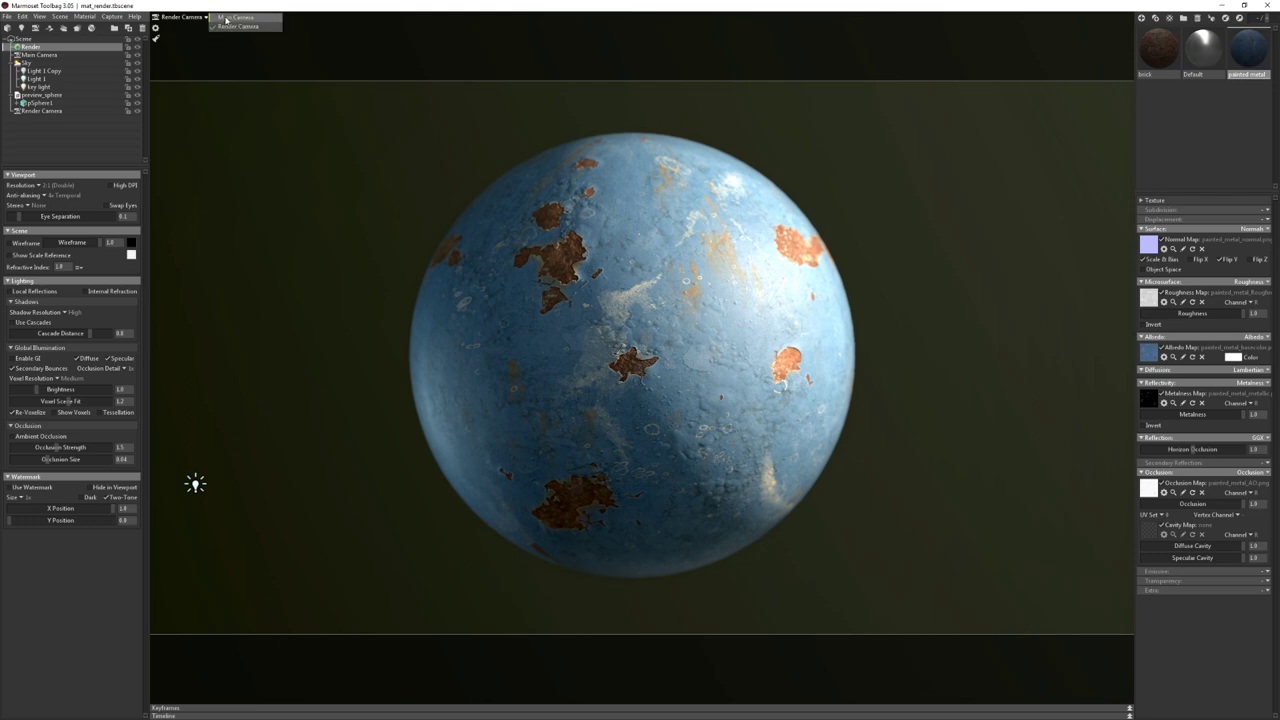
pyautogui.moveTo(760, 390)
pyautogui.mouseDown()
pyautogui.moveTo(693, 417)
pyautogui.moveTo(563, 435)
pyautogui.mouseUp()
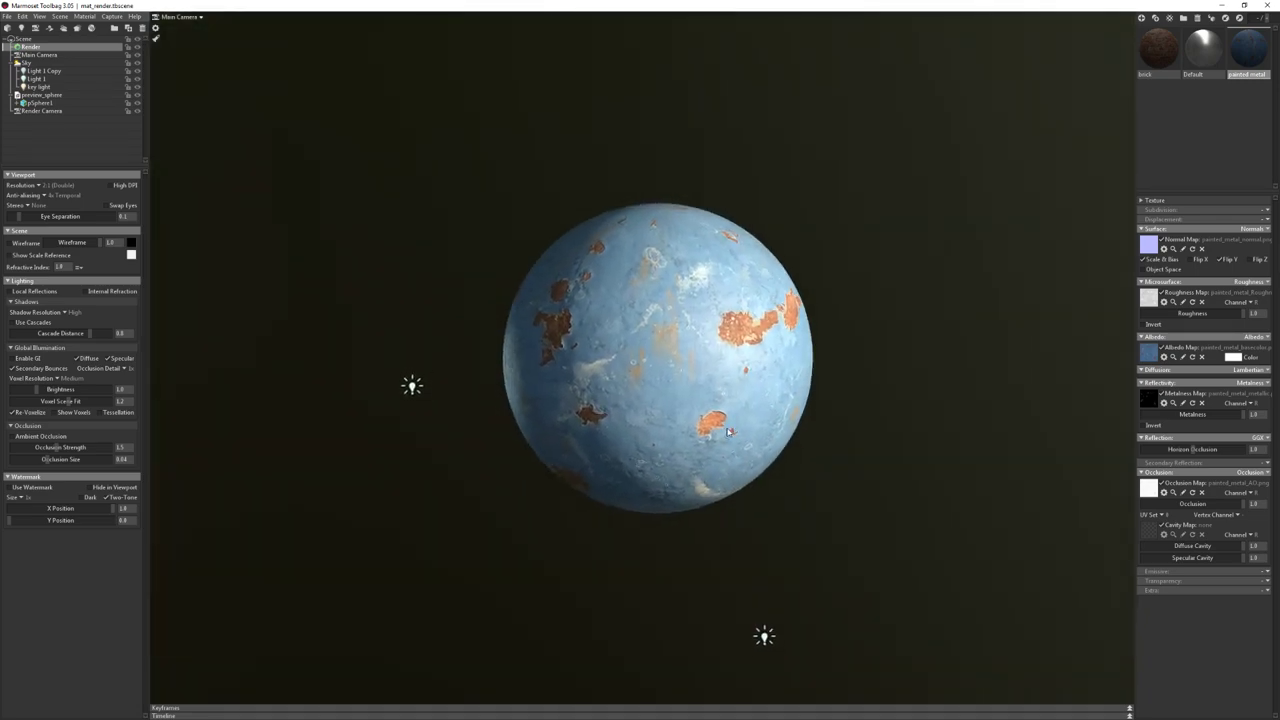
pyautogui.moveTo(563, 435); pyautogui.dragTo(1062, 405)
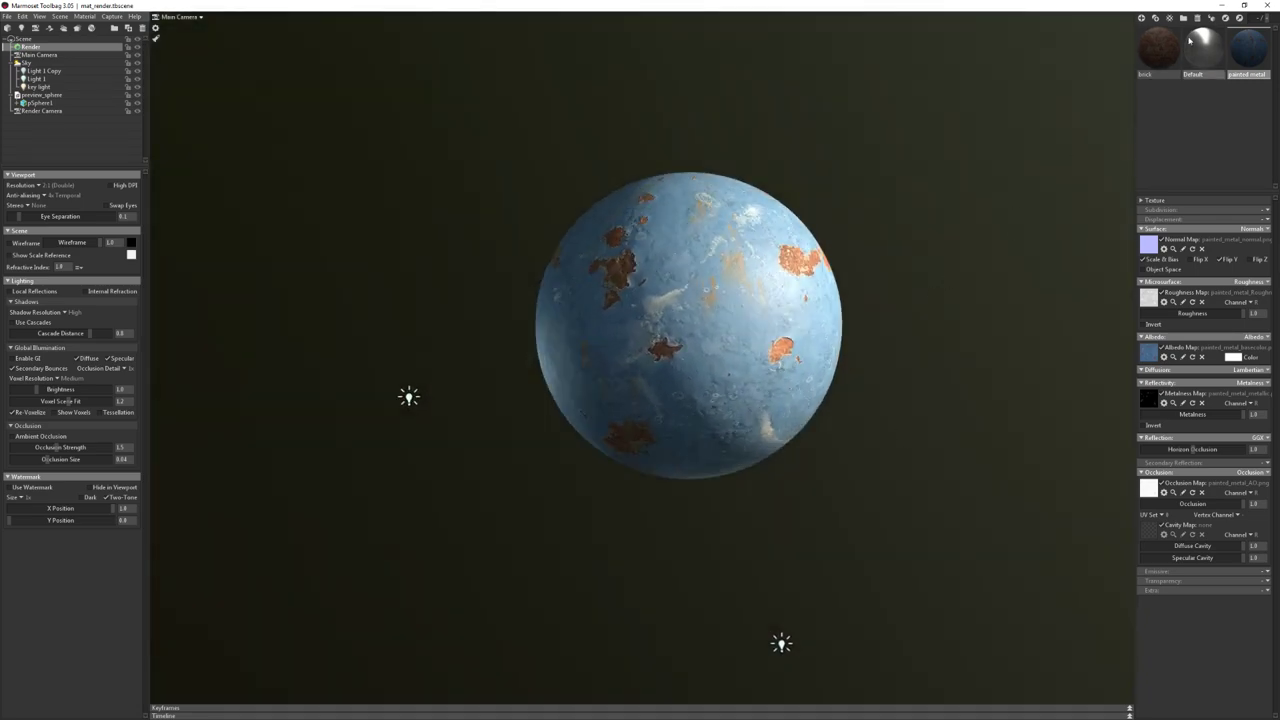
pyautogui.moveTo(1159, 45)
pyautogui.mouseDown()
pyautogui.moveTo(1005, 182)
pyautogui.moveTo(830, 300)
pyautogui.mouseUp()
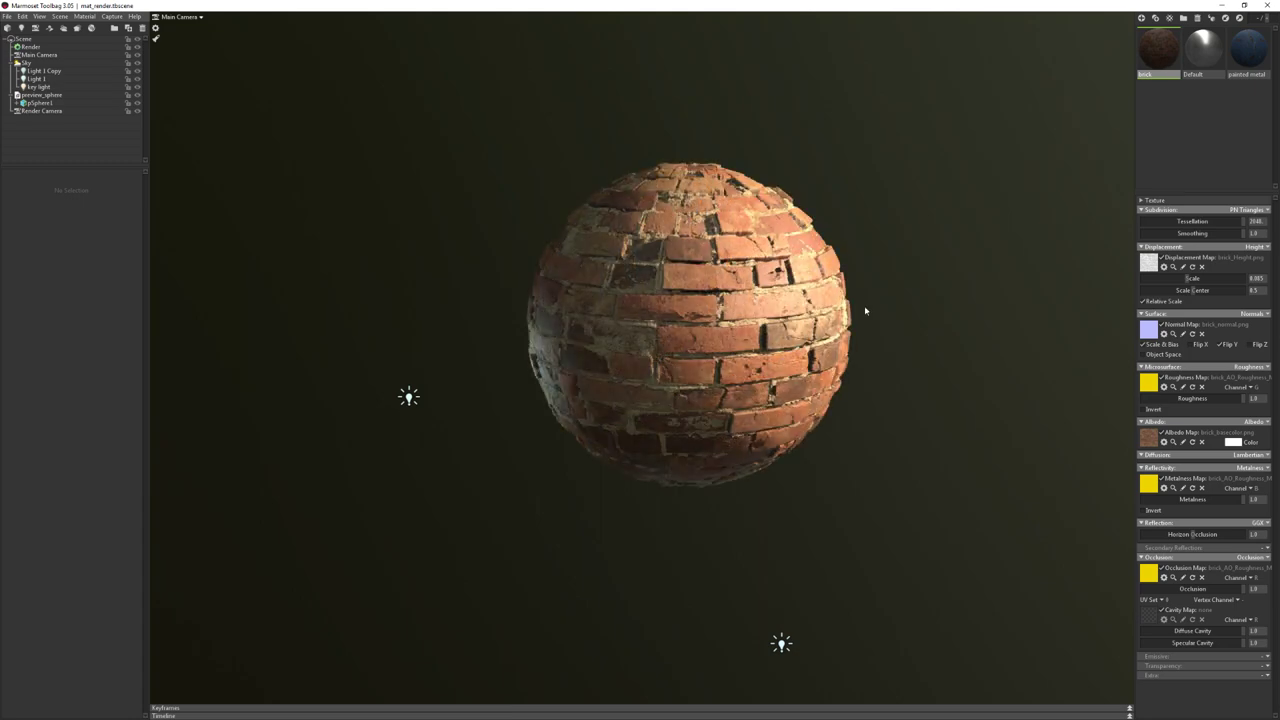
pyautogui.moveTo(893, 329)
pyautogui.mouseDown()
pyautogui.moveTo(817, 349)
pyautogui.moveTo(852, 324)
pyautogui.moveTo(846, 277)
pyautogui.moveTo(900, 250)
pyautogui.mouseUp()
pyautogui.moveTo(1248, 45)
pyautogui.mouseDown()
pyautogui.moveTo(889, 249)
pyautogui.moveTo(770, 300)
pyautogui.mouseUp()
pyautogui.moveTo(908, 368); pyautogui.dragTo(339, 127)
pyautogui.click(205, 18)
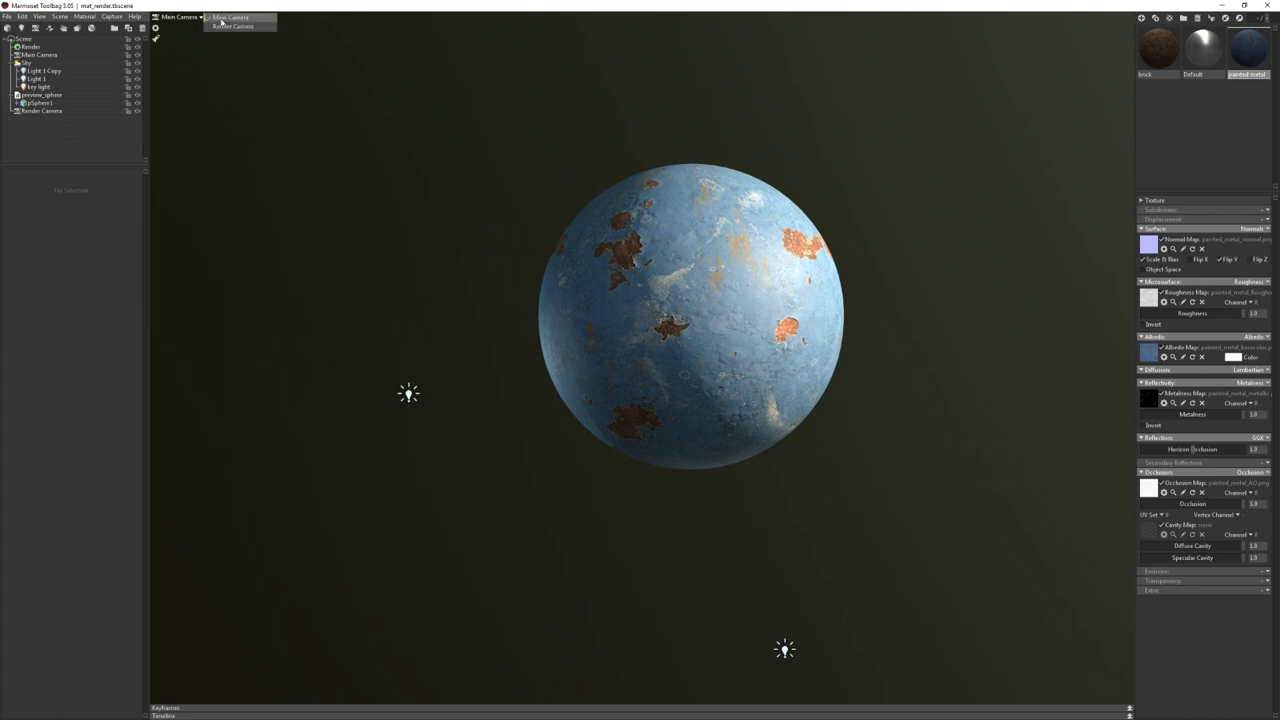
pyautogui.click(235, 30)
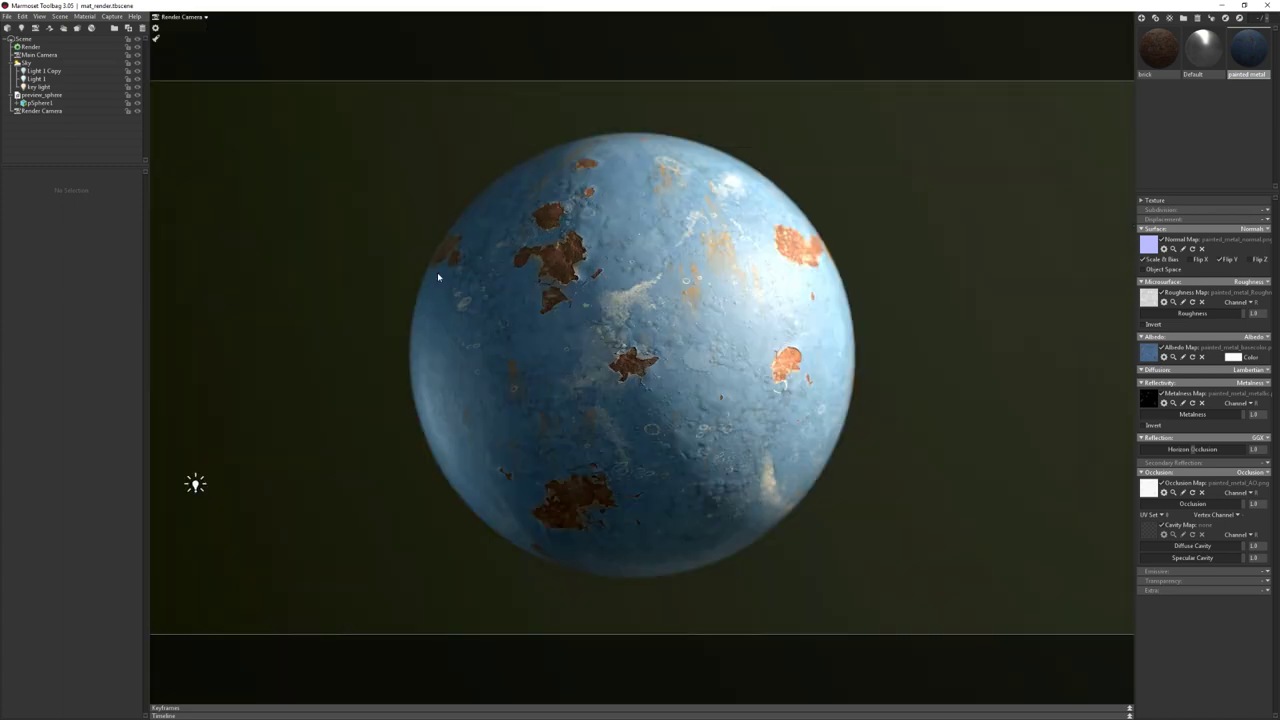
pyautogui.click(34, 47)
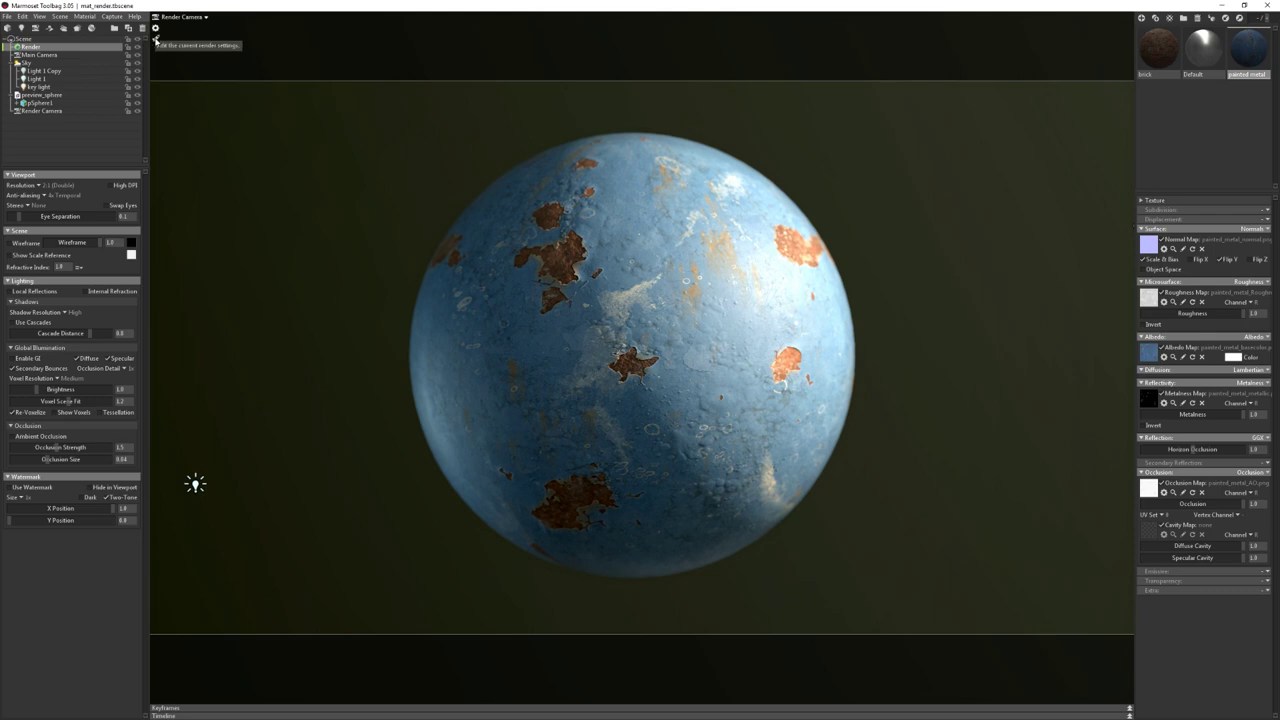
pyautogui.click(156, 40)
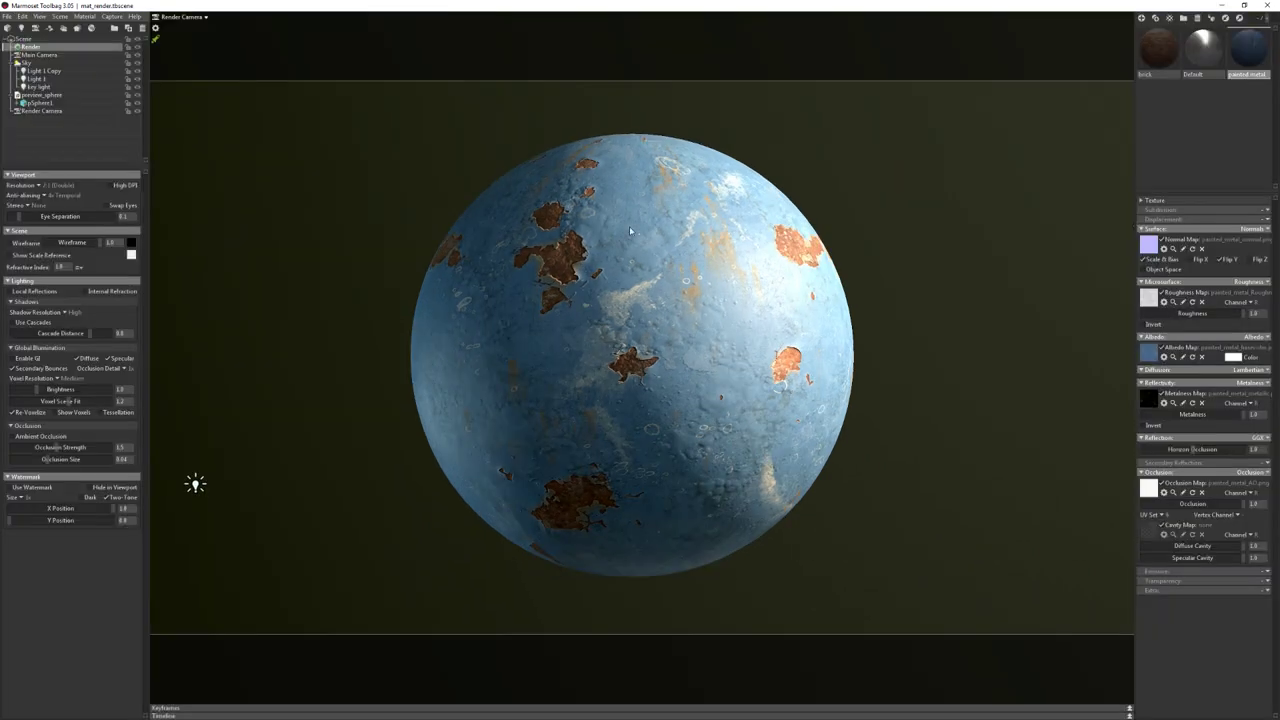
pyautogui.click(200, 18)
pyautogui.click(230, 22)
pyautogui.moveTo(537, 251)
pyautogui.mouseDown()
pyautogui.moveTo(573, 342)
pyautogui.moveTo(605, 283)
pyautogui.mouseUp()
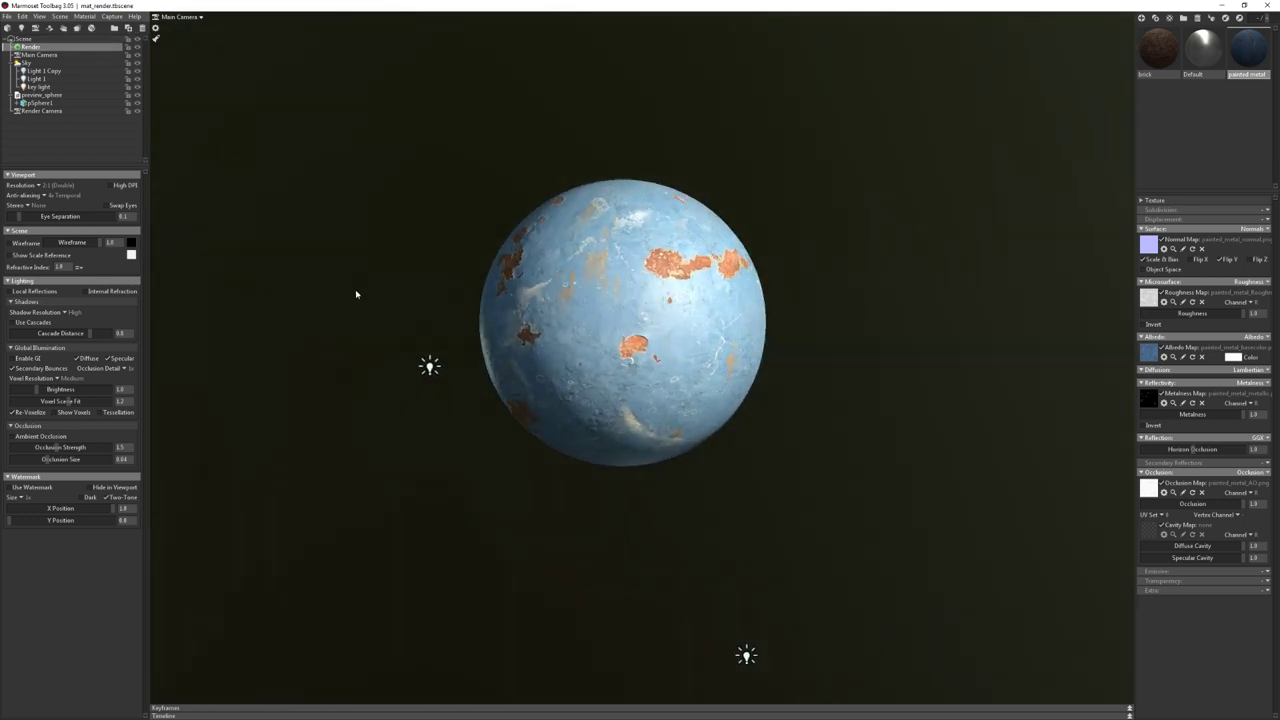
pyautogui.moveTo(358, 299); pyautogui.dragTo(411, 337)
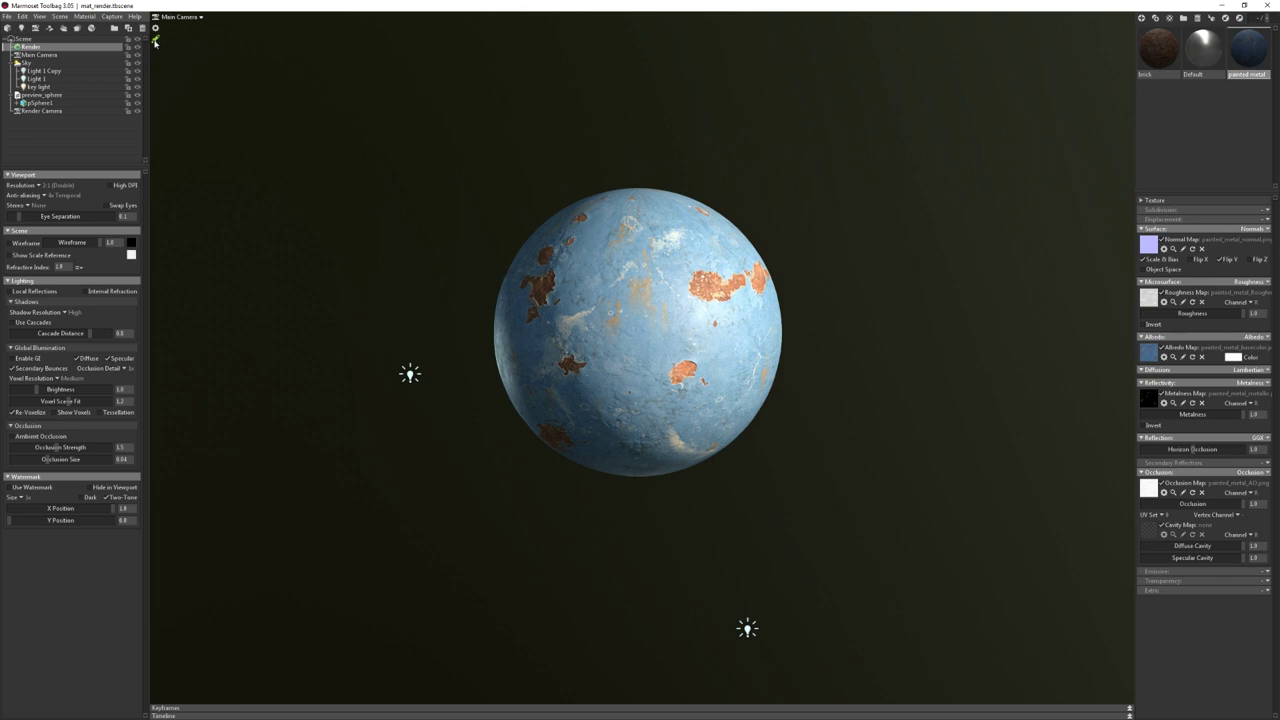
pyautogui.click(247, 41)
pyautogui.click(183, 16)
# Return to the Render Camera view and change viewport resolution from 2:1 to 1:1
pyautogui.click(235, 29)
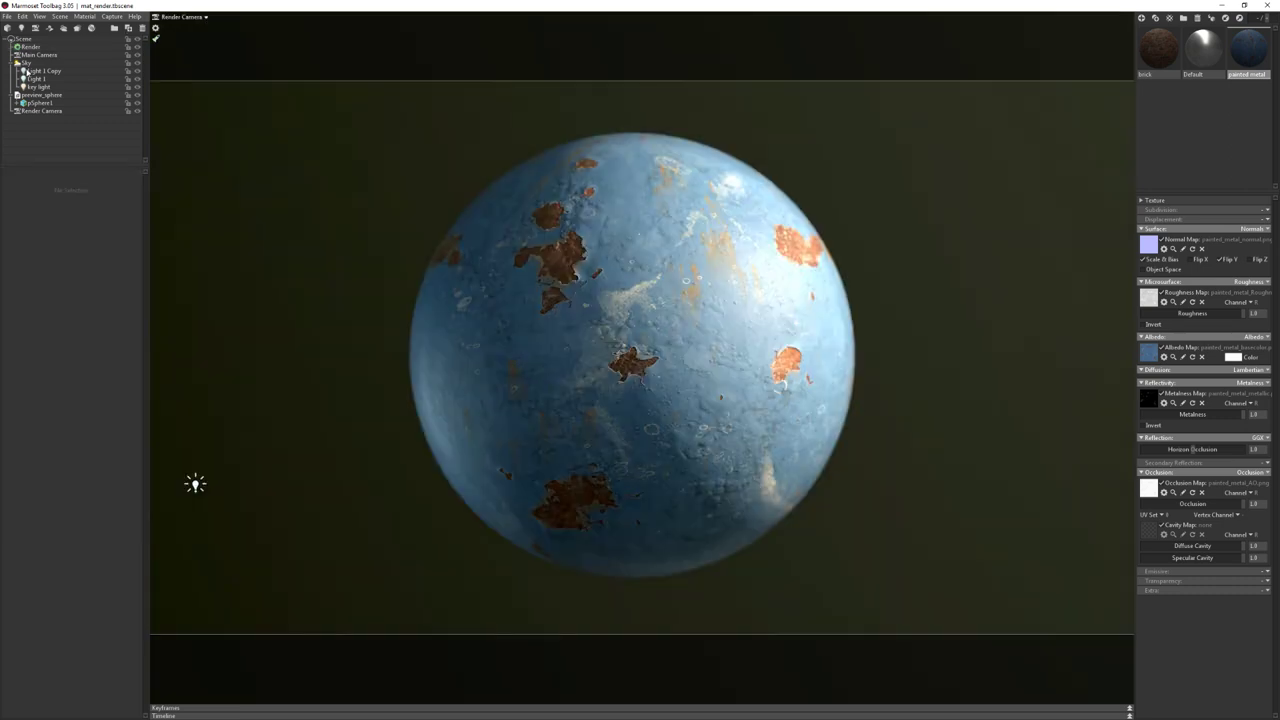
pyautogui.click(31, 47)
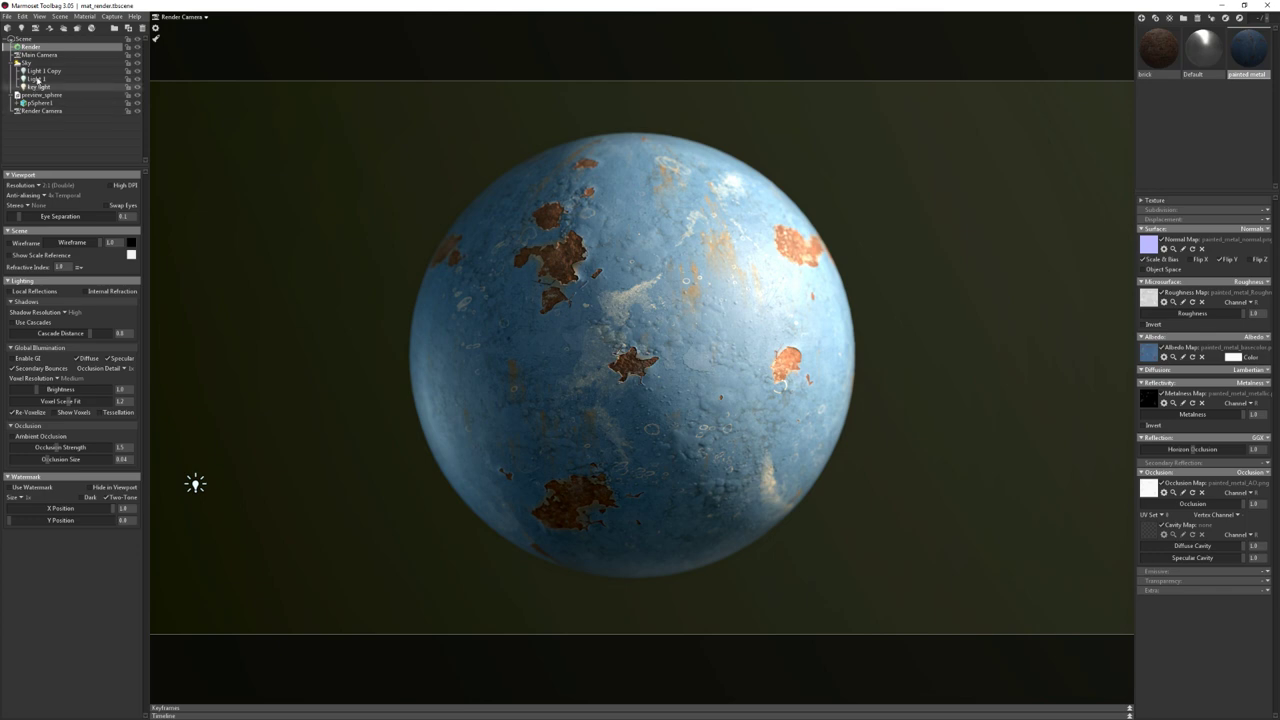
pyautogui.click(39, 189)
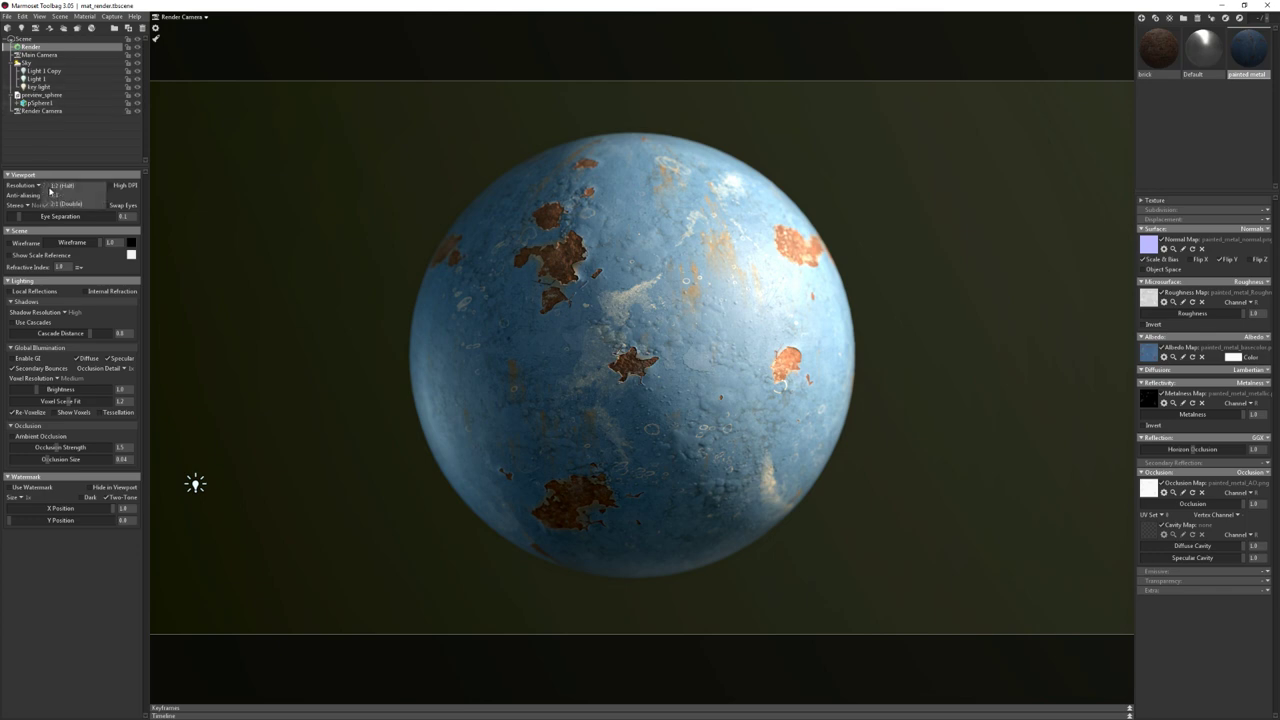
pyautogui.click(50, 197)
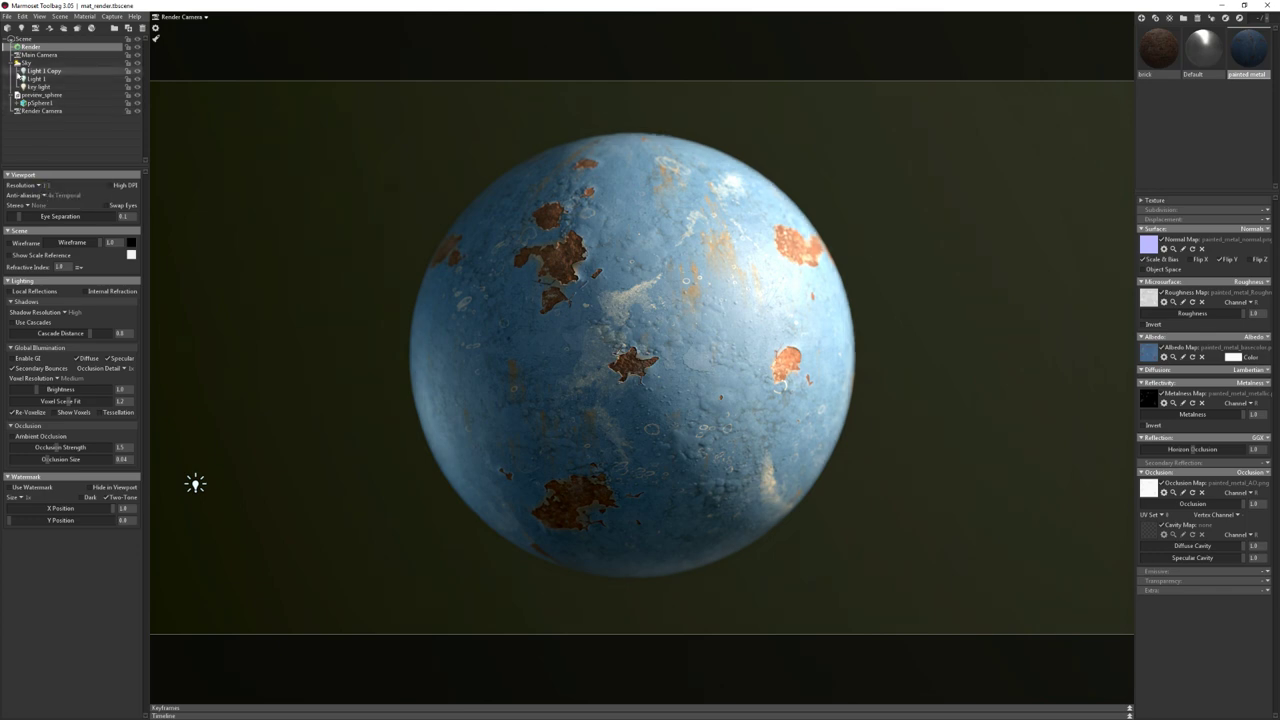
# Turn off the Render Camera's depth of field
pyautogui.click(35, 111)
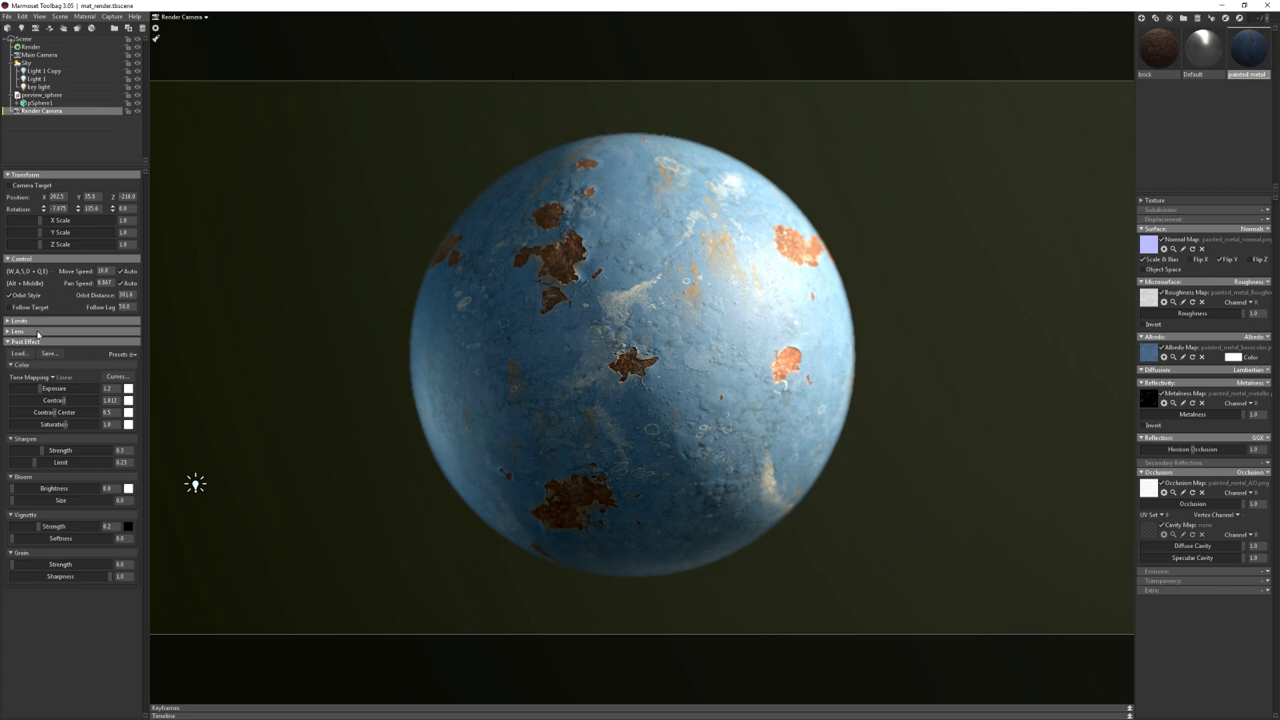
pyautogui.click(40, 332)
pyautogui.click(12, 389)
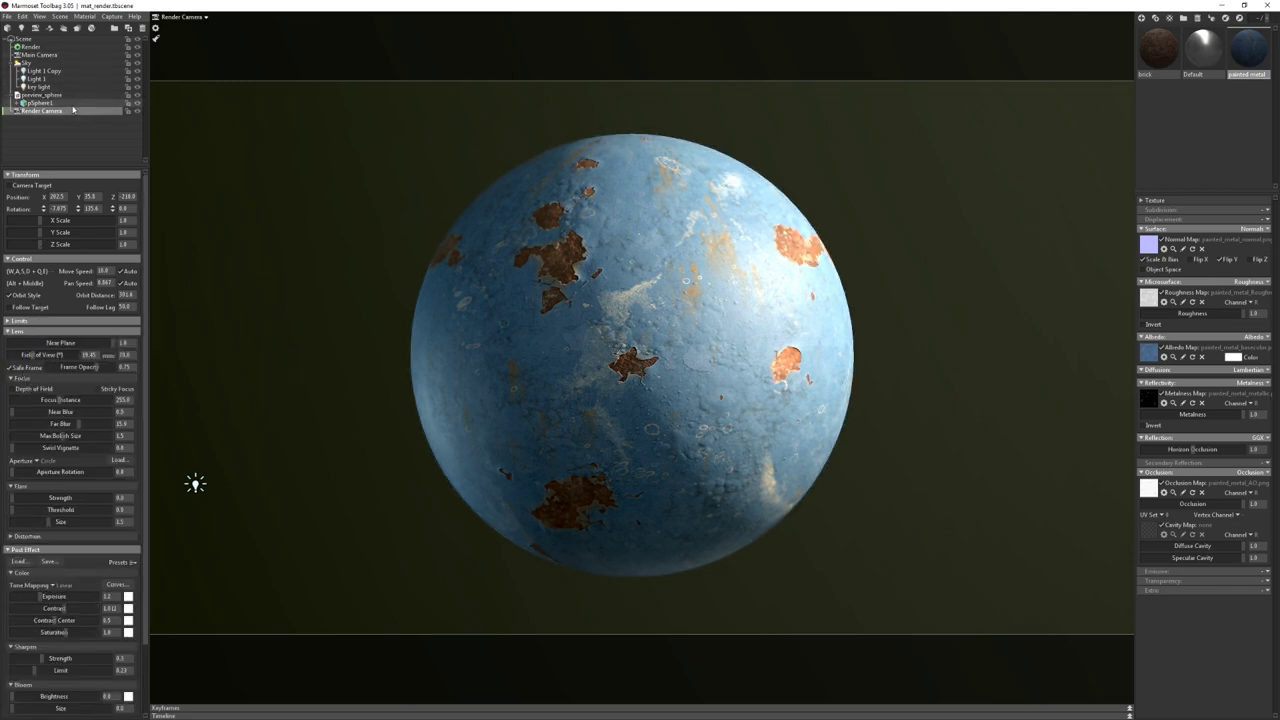
# Enable cascaded shadows and set anti-aliasing to None
pyautogui.click(45, 55)
pyautogui.click(32, 47)
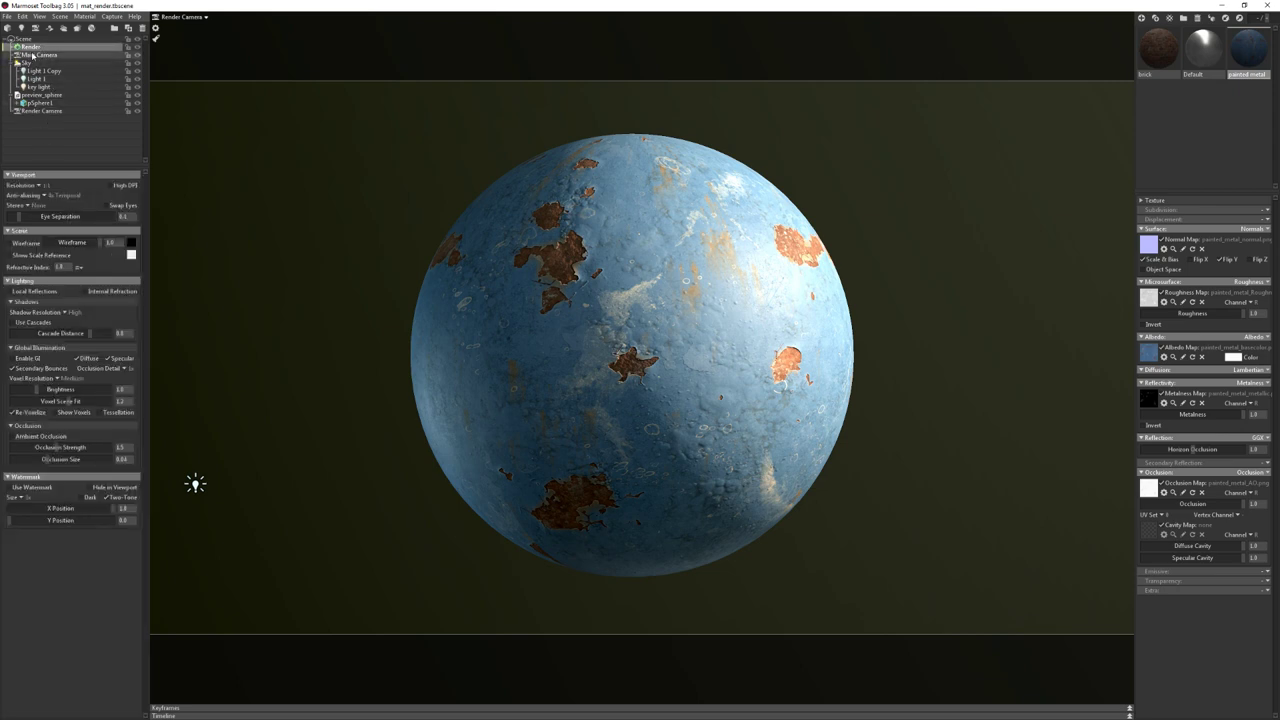
pyautogui.click(35, 323)
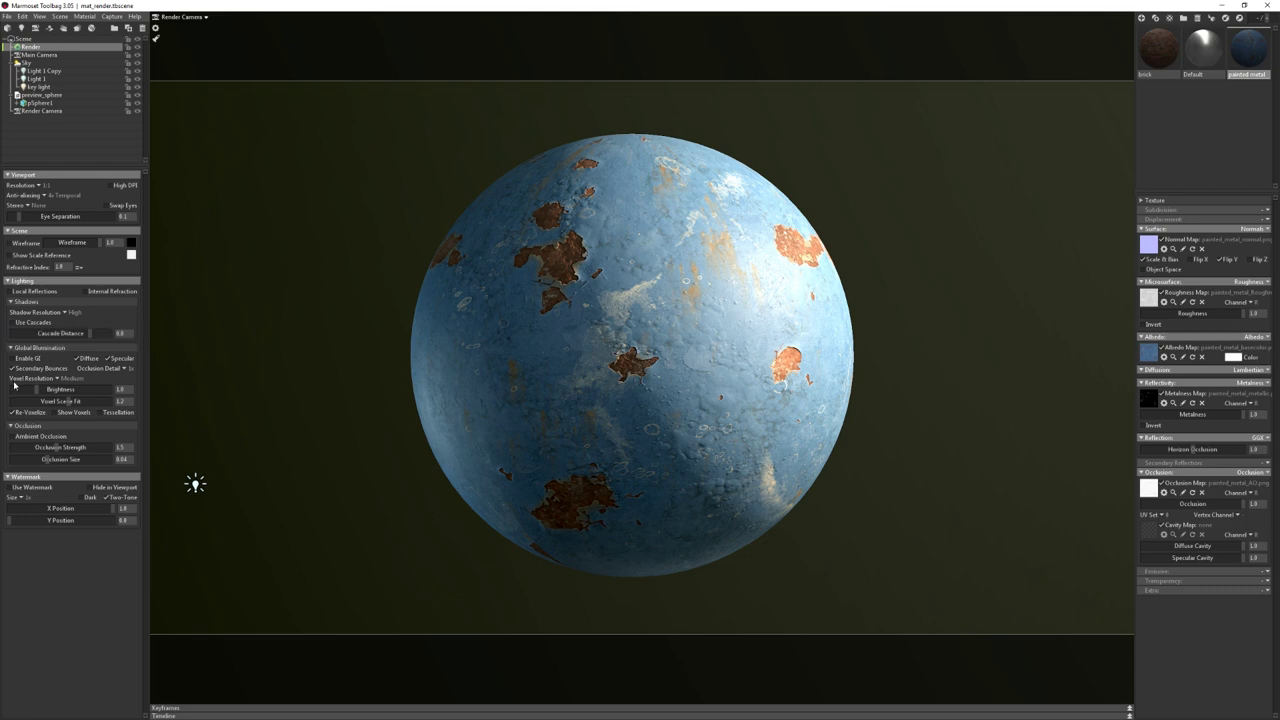
pyautogui.click(46, 195)
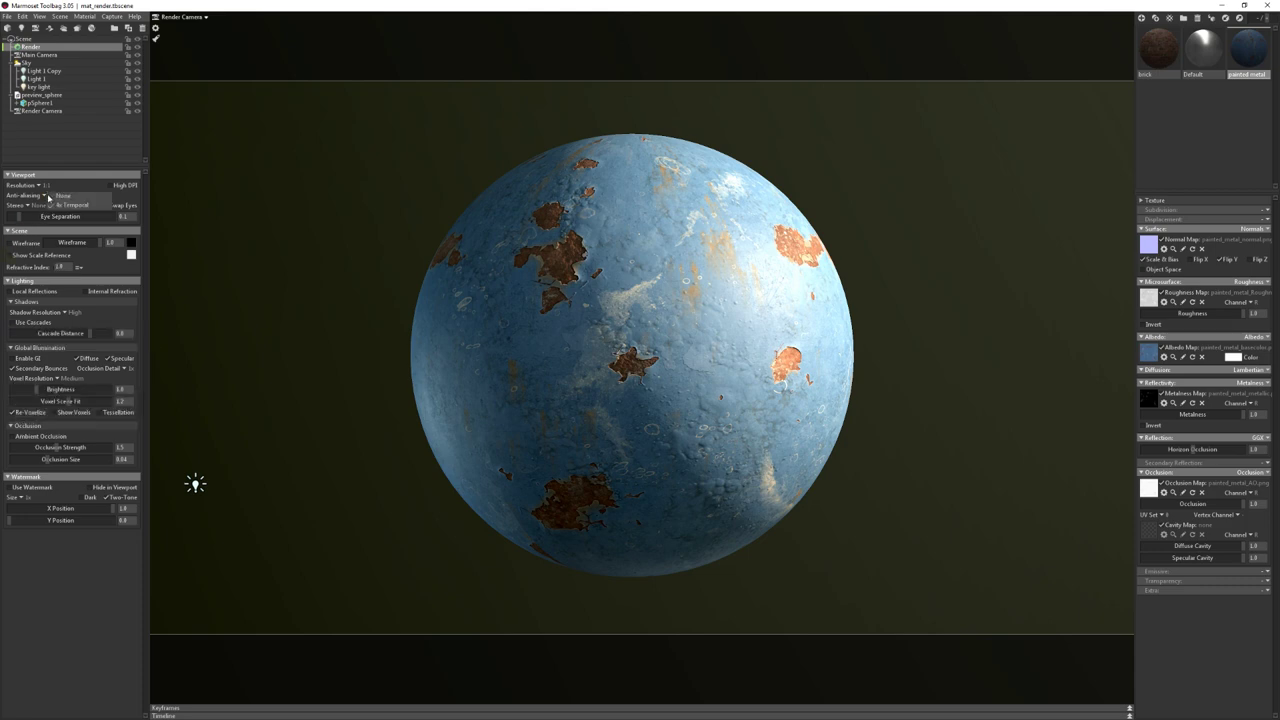
pyautogui.click(52, 200)
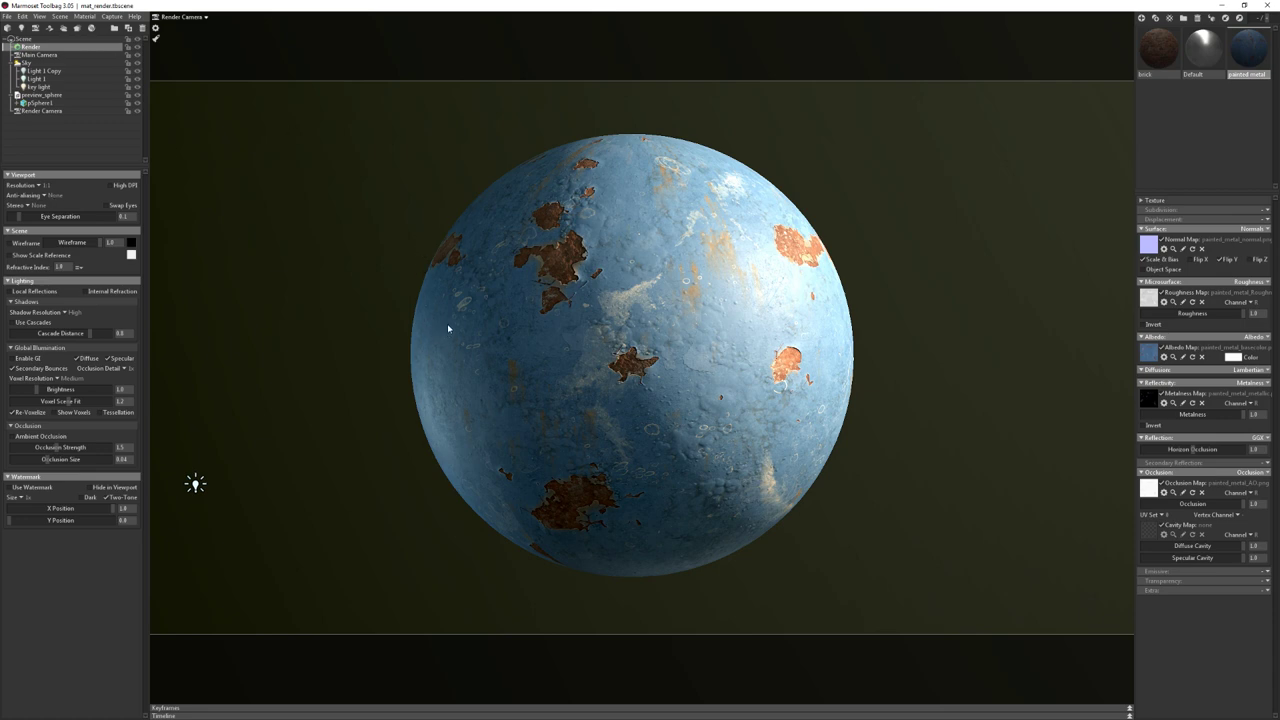
# Preview the sphere full-window, then switch anti-aliasing back to Temporal
pyautogui.press('Tab')
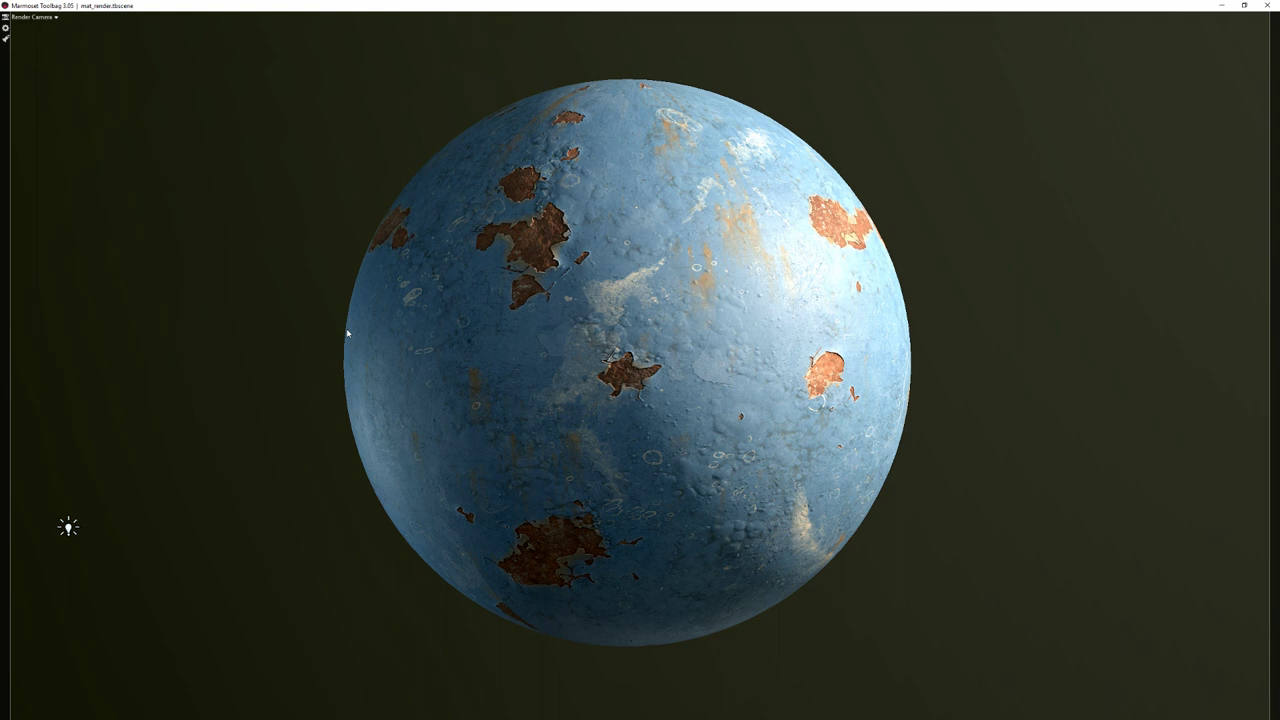
pyautogui.press('F11')
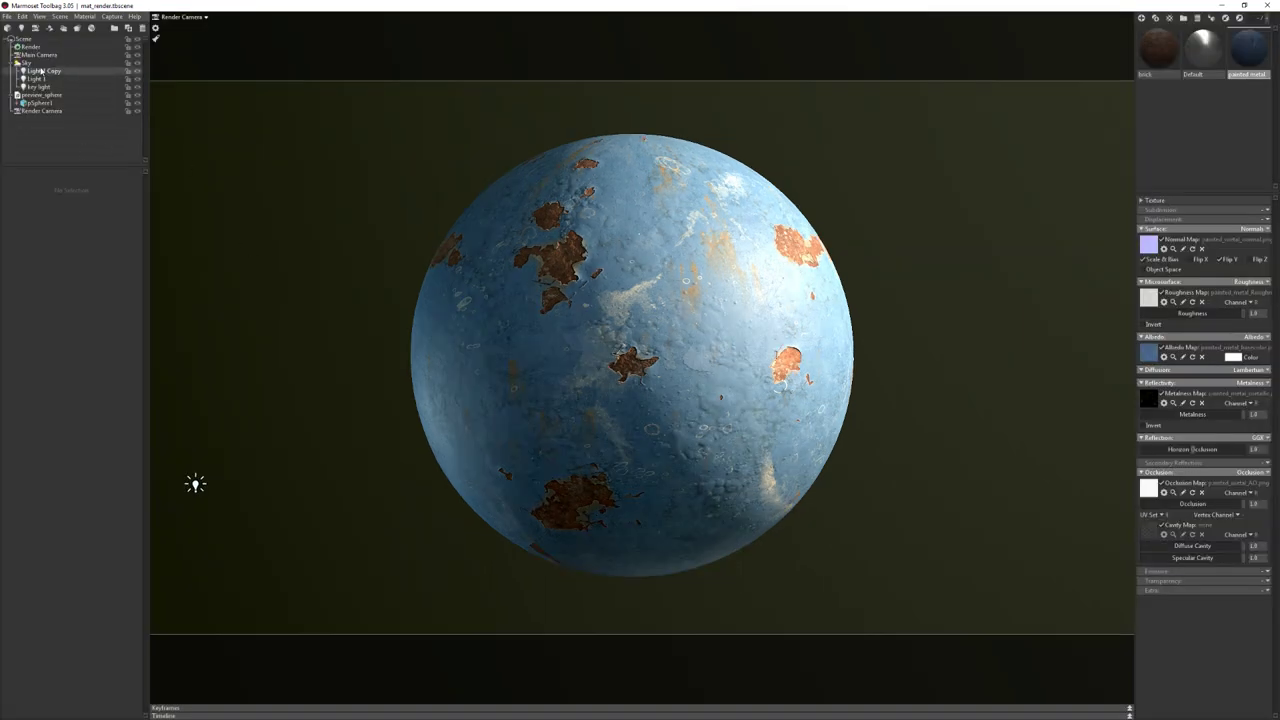
pyautogui.click(30, 46)
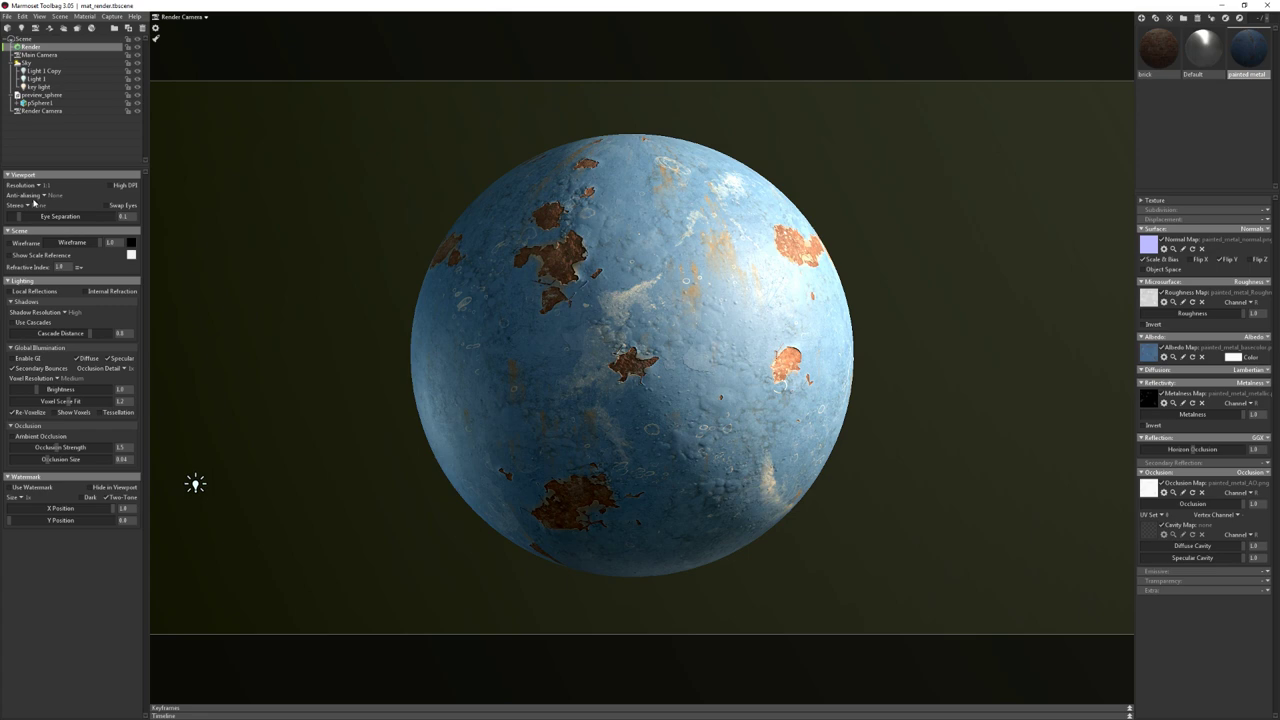
pyautogui.click(44, 196)
pyautogui.click(57, 205)
pyautogui.click(46, 196)
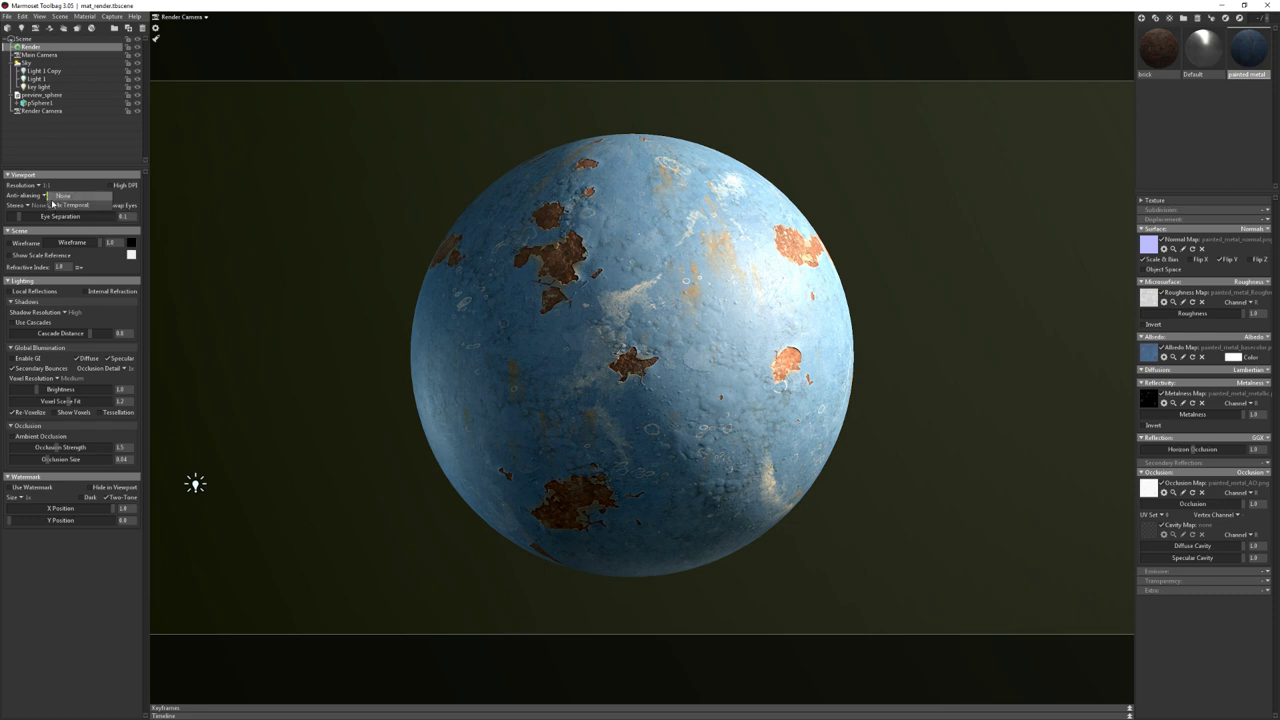
pyautogui.click(52, 204)
pyautogui.press('Tab')
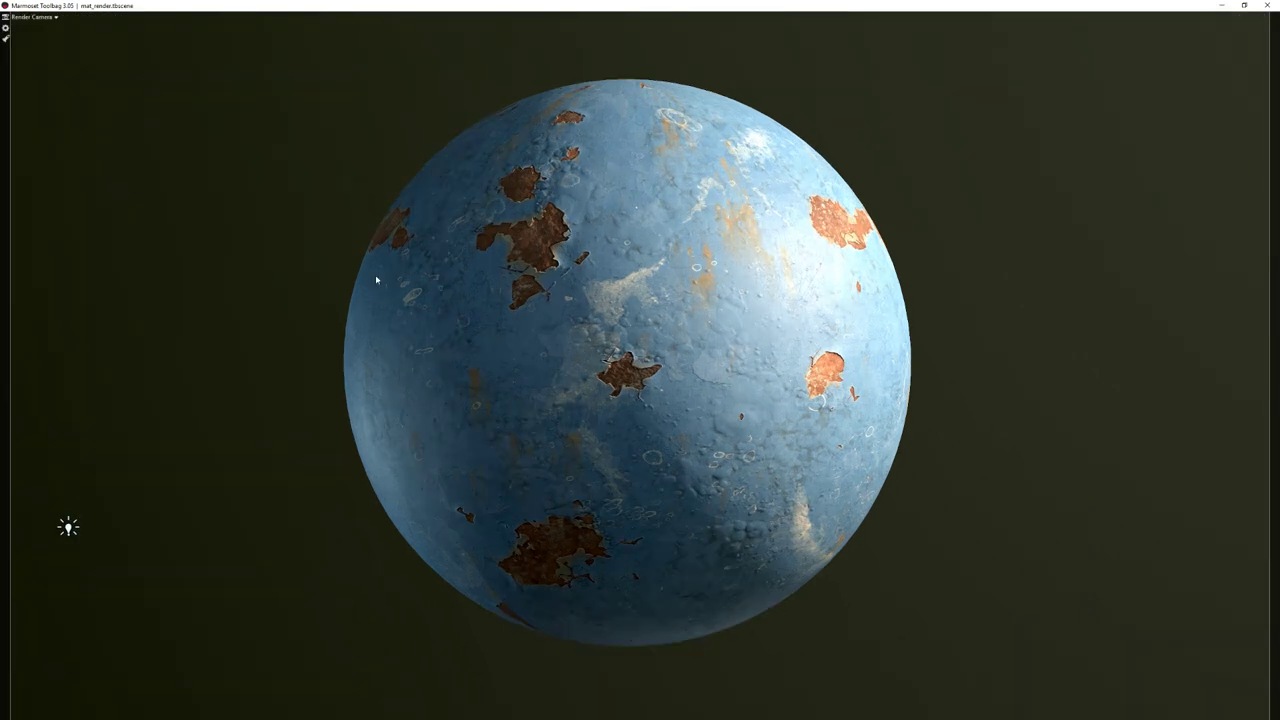
pyautogui.press('Tab')
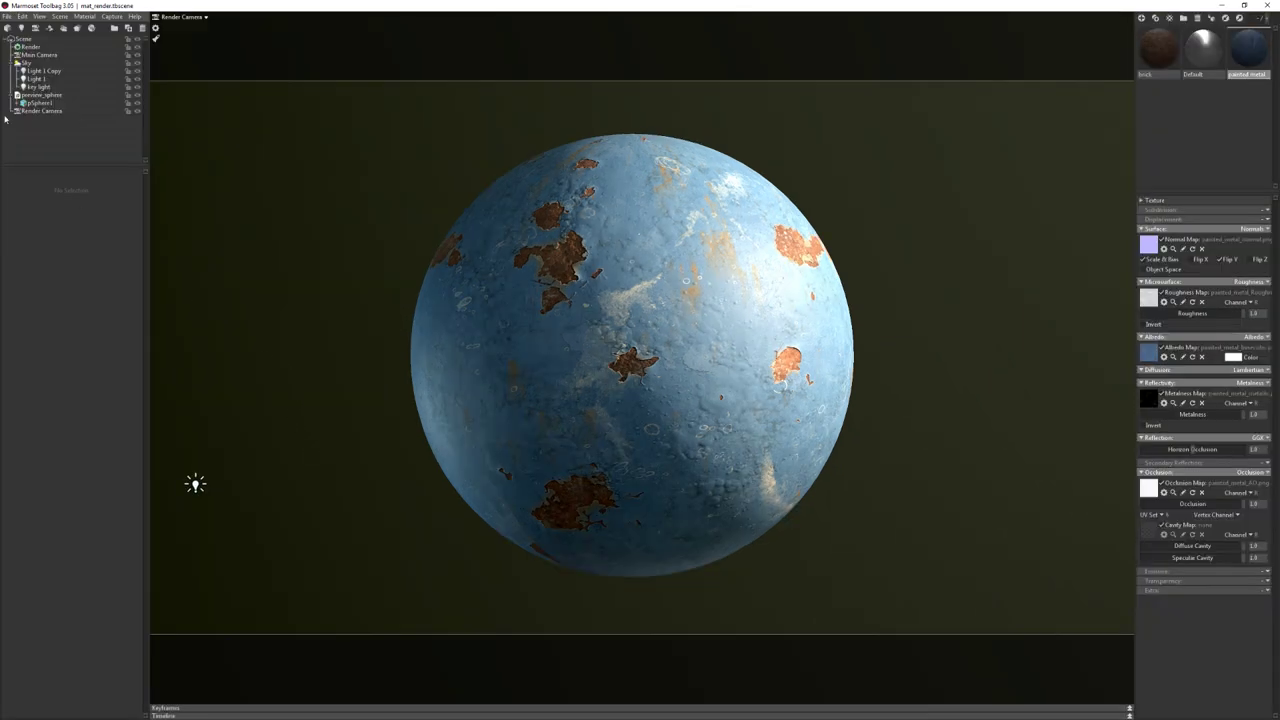
# Turn the Render Camera's depth of field back on
pyautogui.click(30, 47)
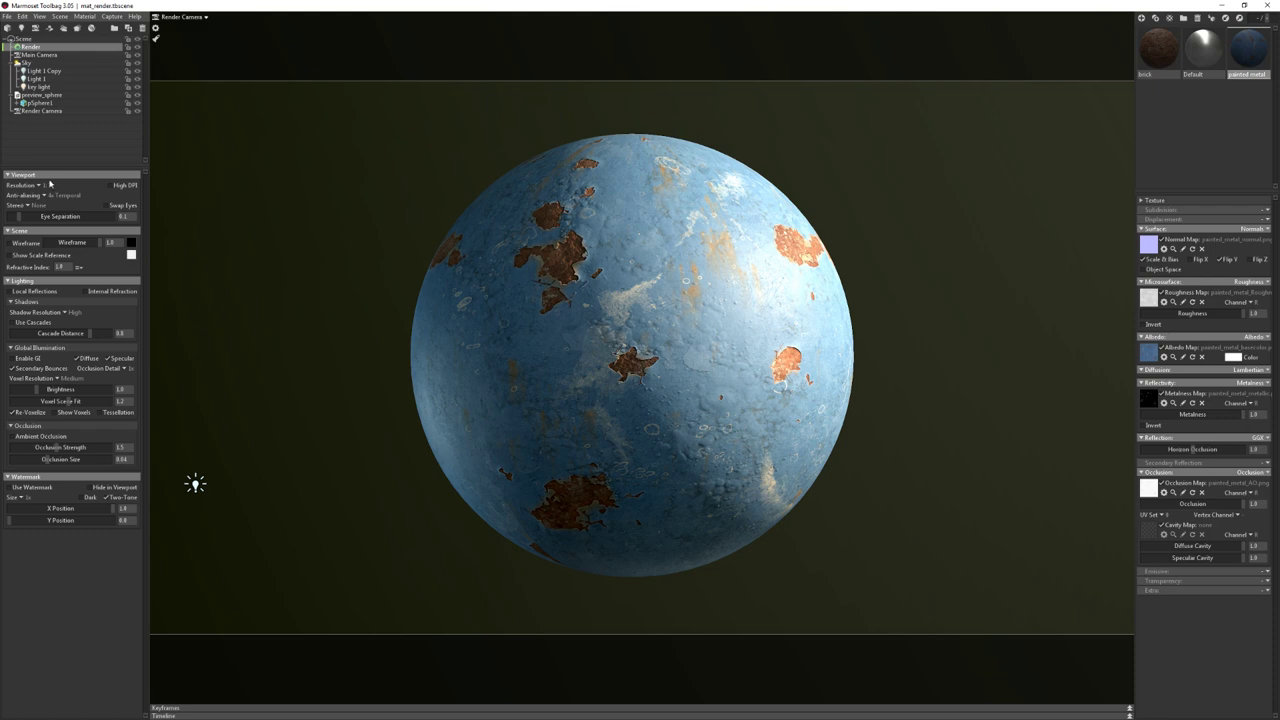
pyautogui.click(40, 101)
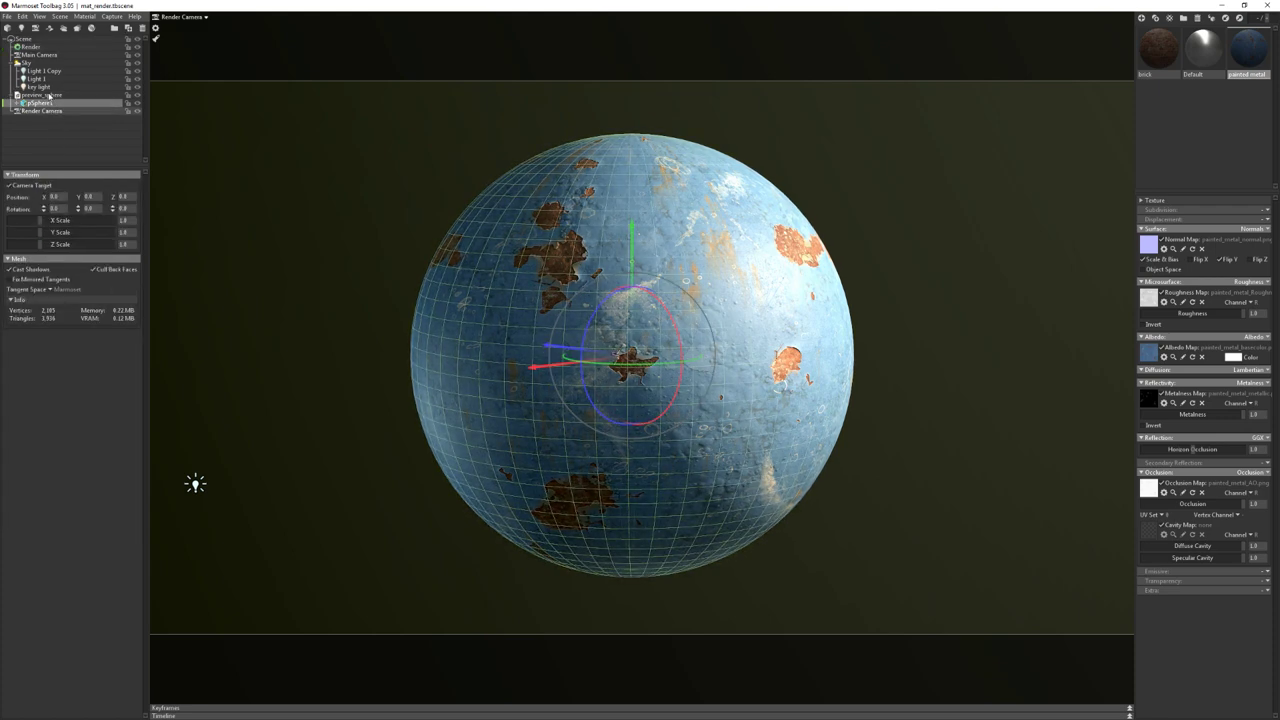
pyautogui.click(40, 110)
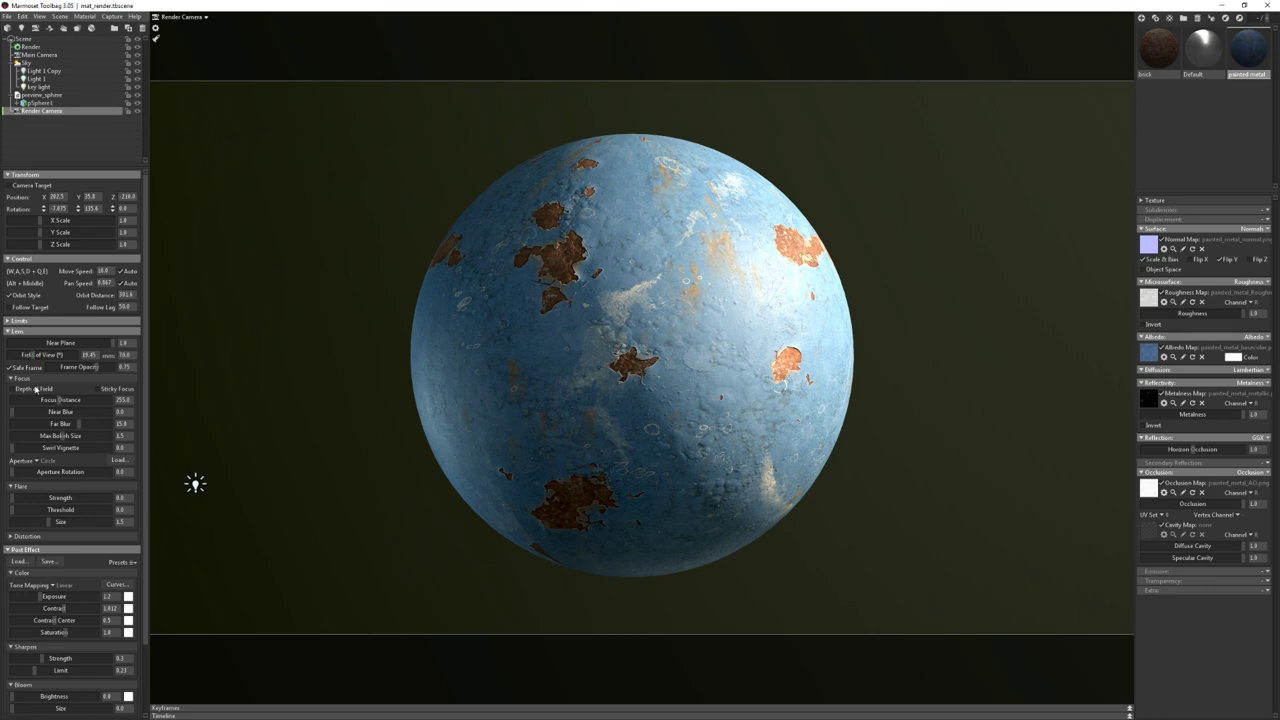
pyautogui.click(36, 389)
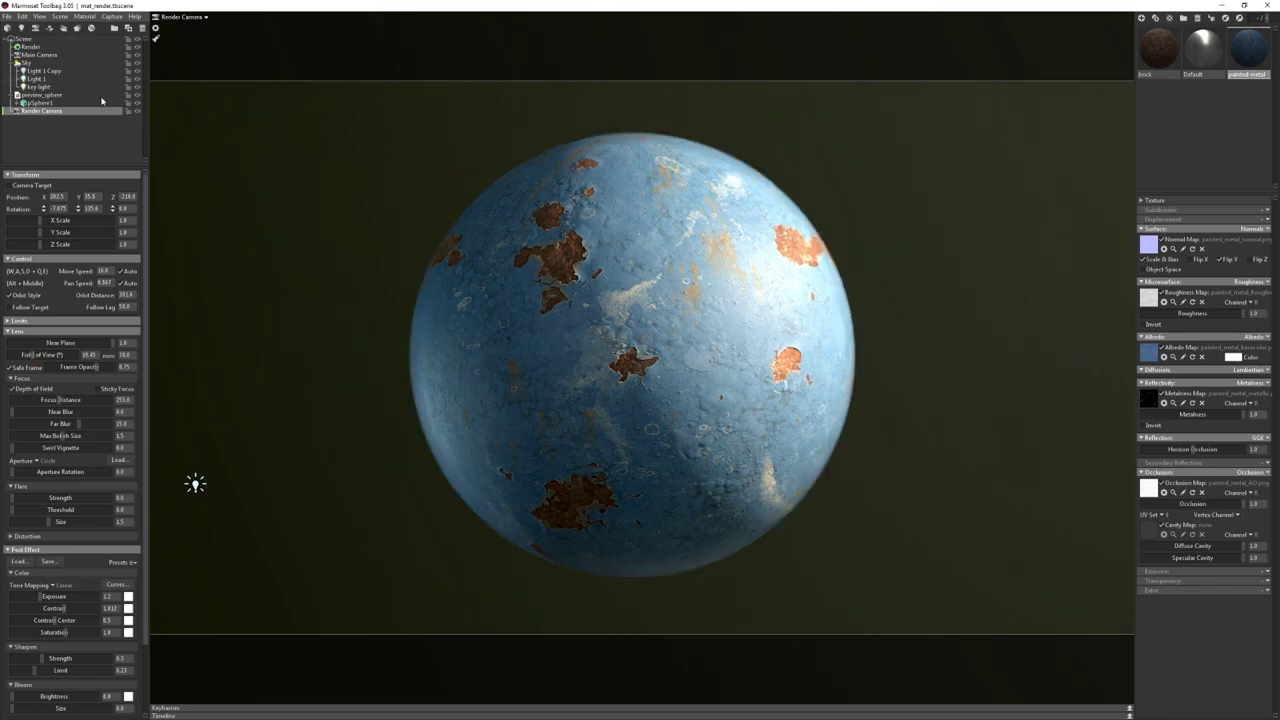
pyautogui.click(62, 47)
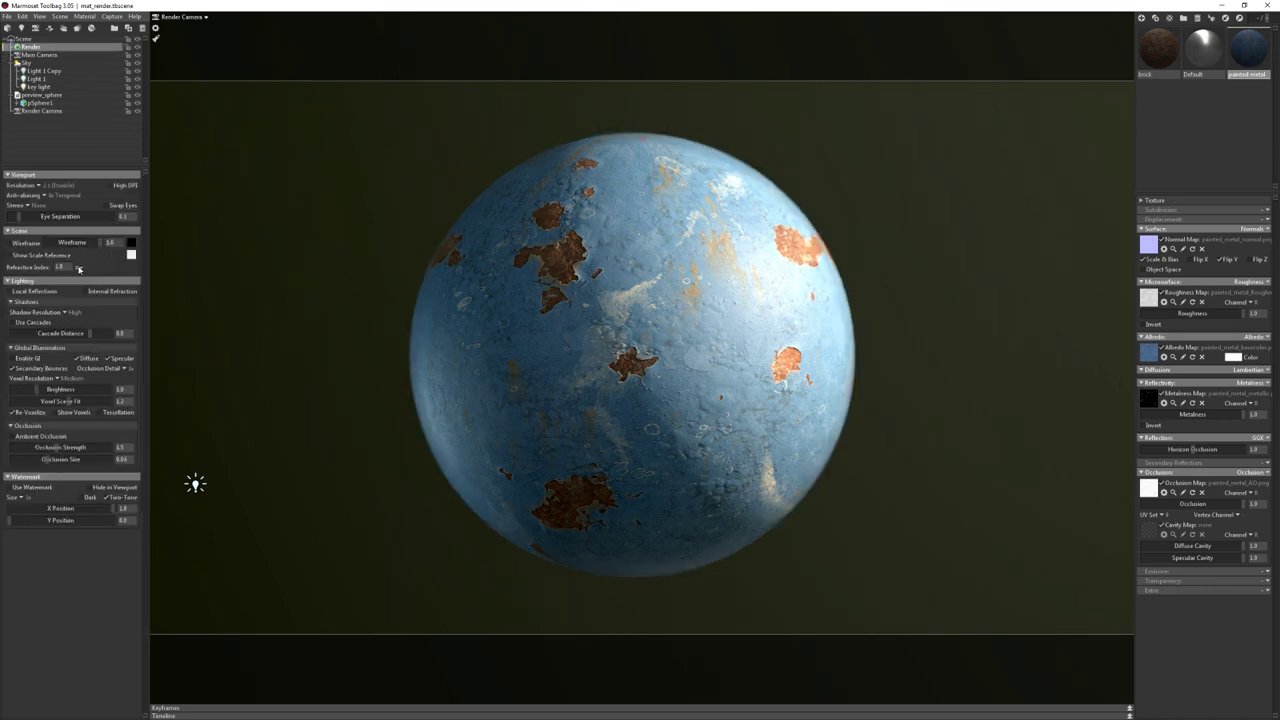
# Make the wireframe colour red with wireframe hidden, and enable local reflections and internal refraction
pyautogui.click(9, 243)
pyautogui.click(9, 243)
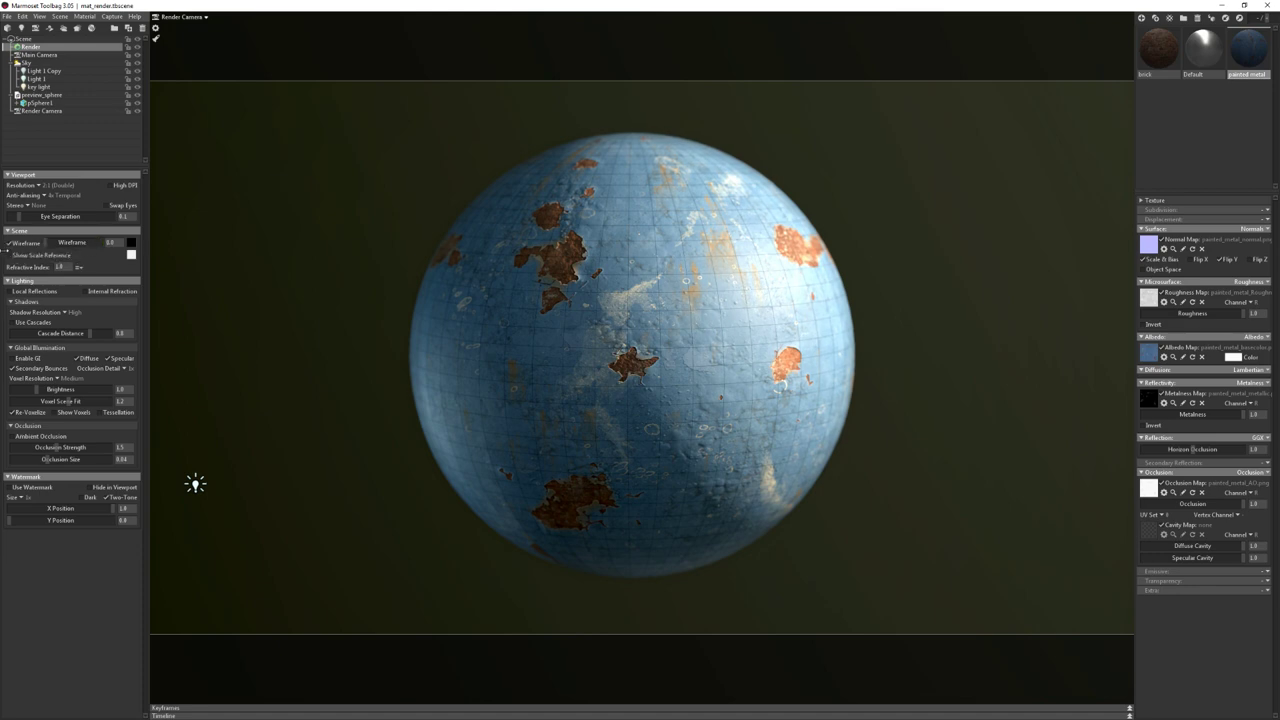
pyautogui.click(131, 242)
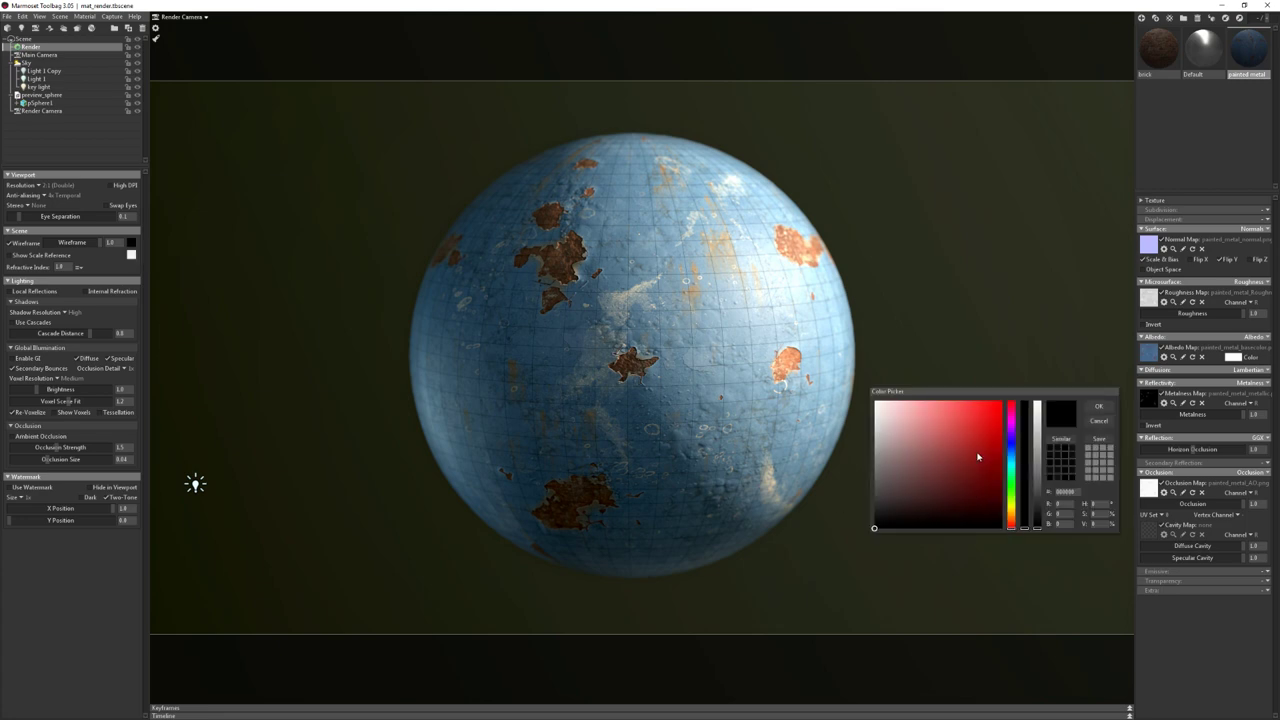
pyautogui.click(978, 456)
pyautogui.click(1098, 406)
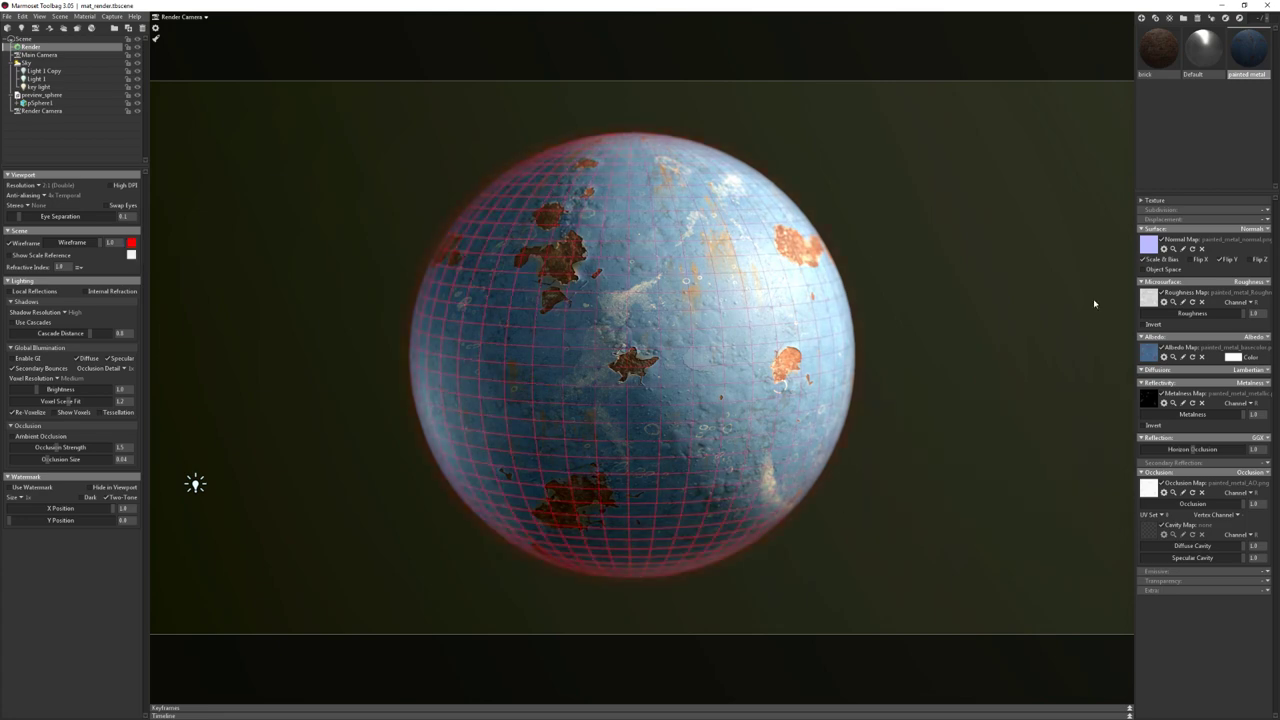
pyautogui.click(9, 243)
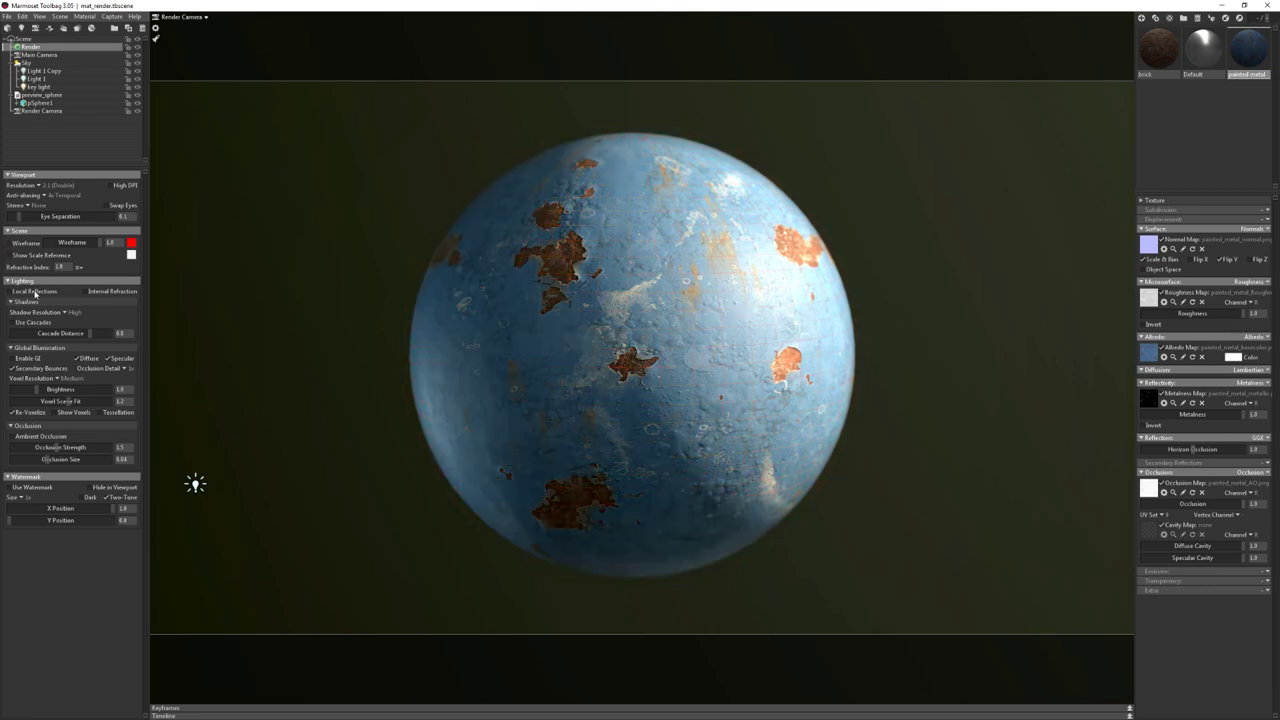
pyautogui.click(33, 291)
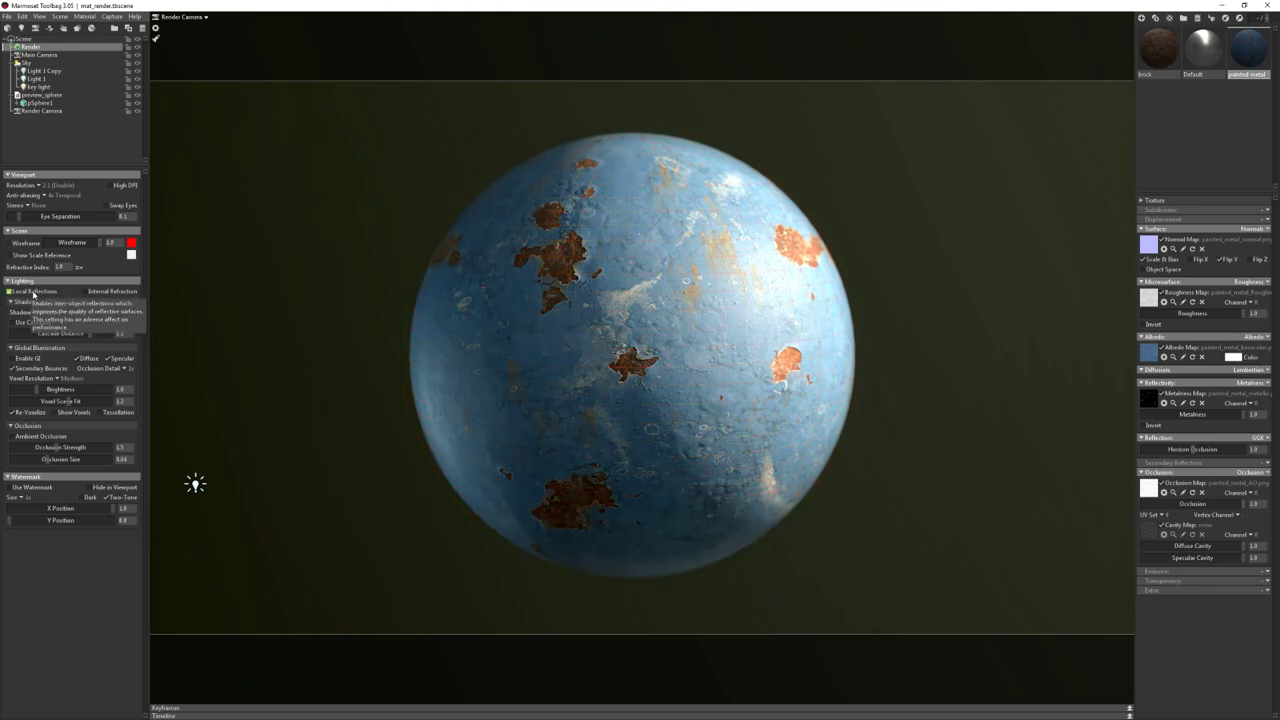
pyautogui.click(85, 291)
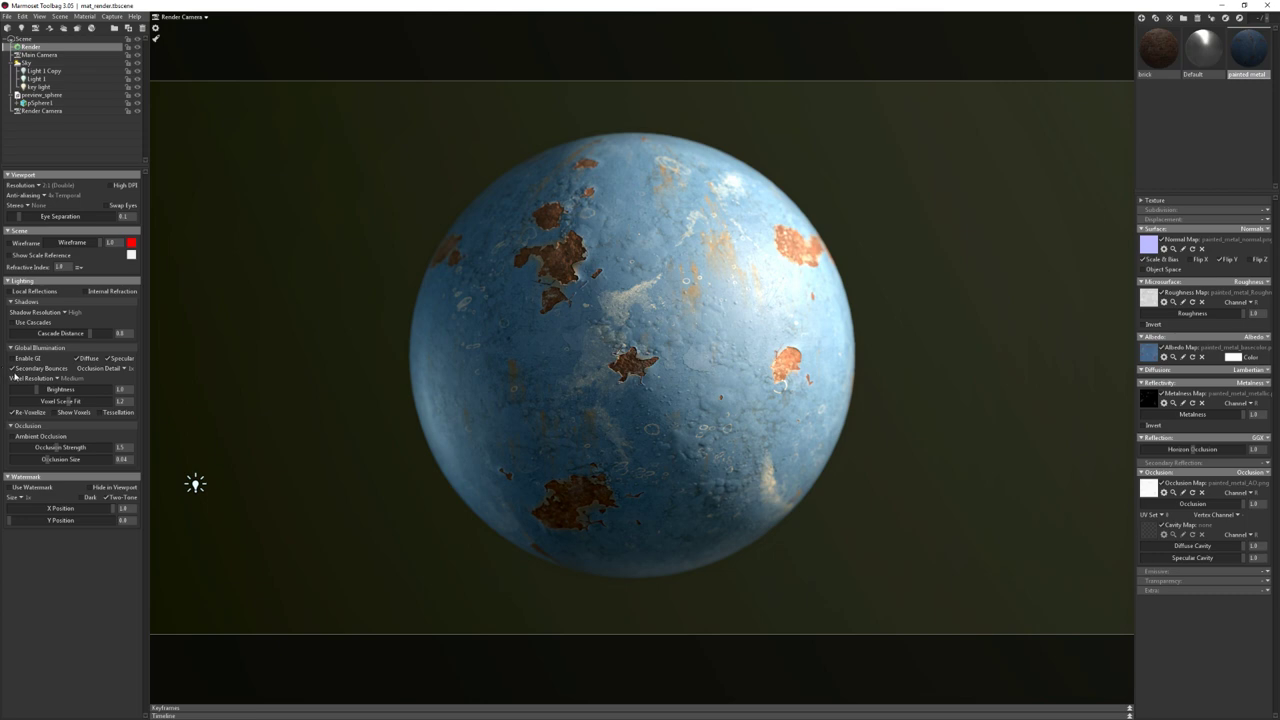
# Enable global illumination, show GI voxels, and shrink voxel scene fit to about 0.757
pyautogui.click(24, 362)
pyautogui.click(55, 415)
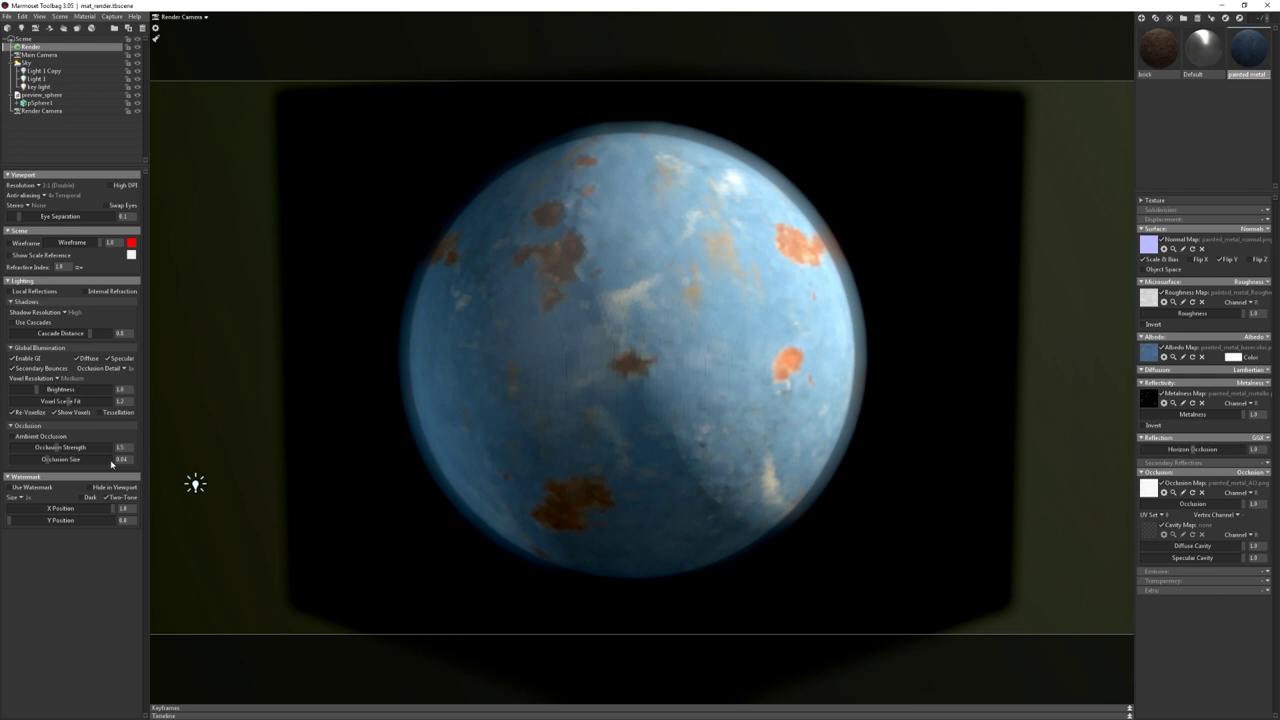
pyautogui.moveTo(68, 401)
pyautogui.mouseDown()
pyautogui.moveTo(40, 400)
pyautogui.moveTo(89, 401)
pyautogui.mouseUp()
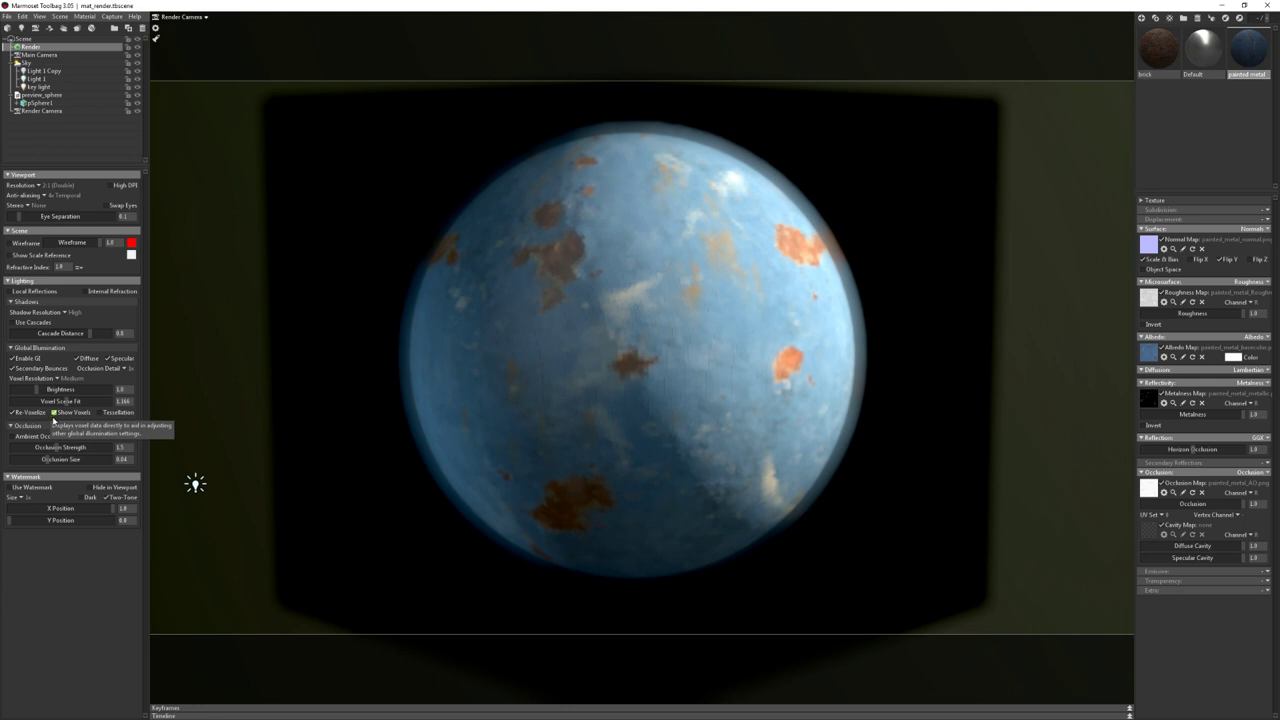
pyautogui.click(54, 418)
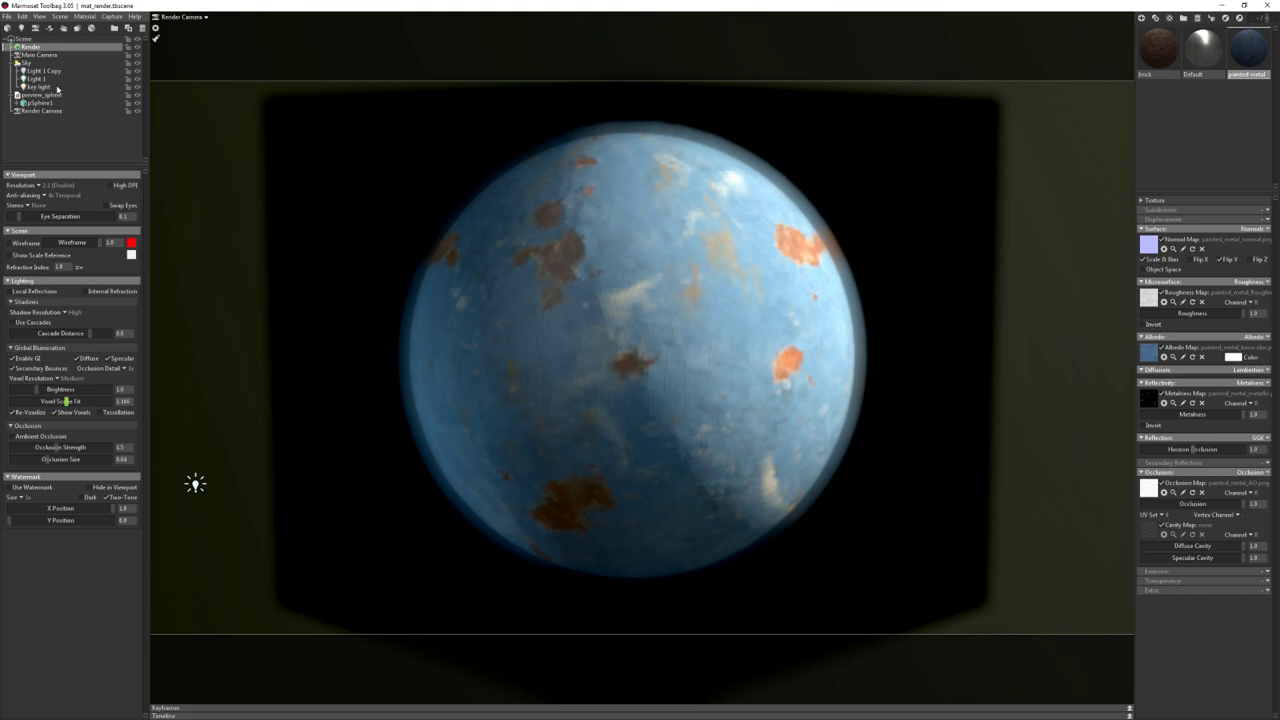
# Hide the GI voxel display and test GI brightness, undoing back to 1.0
pyautogui.click(30, 70)
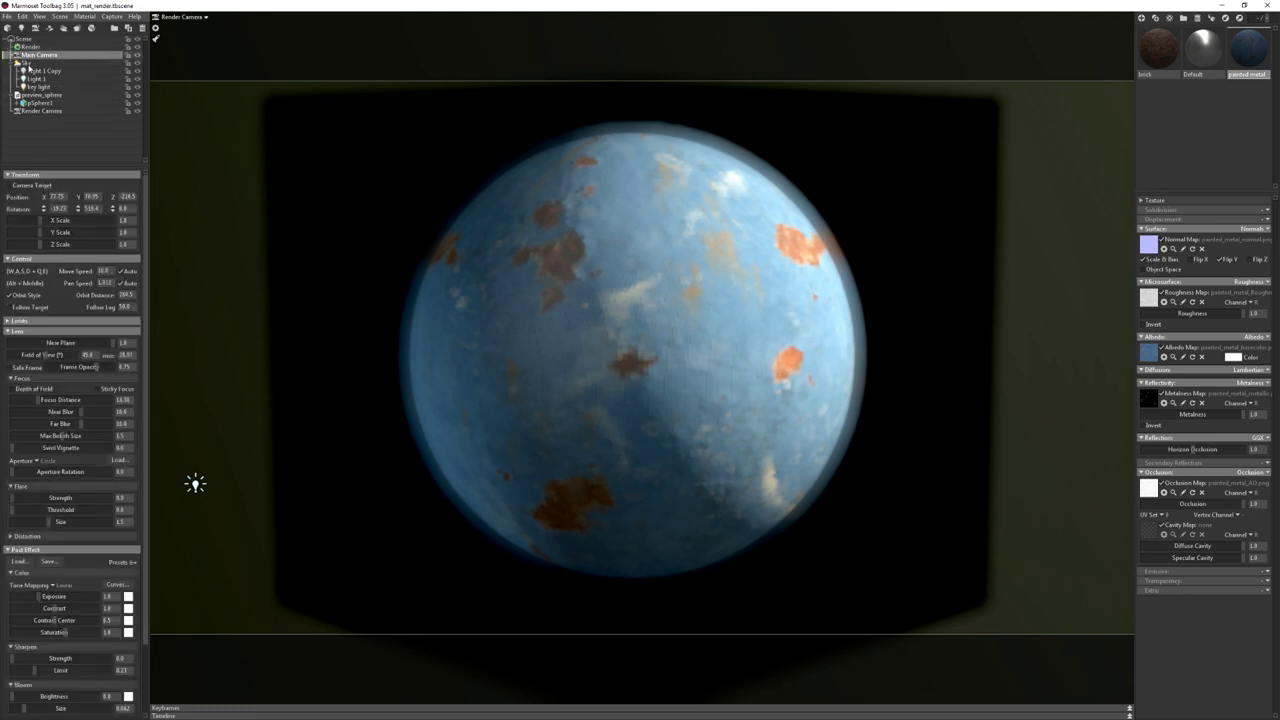
pyautogui.click(28, 62)
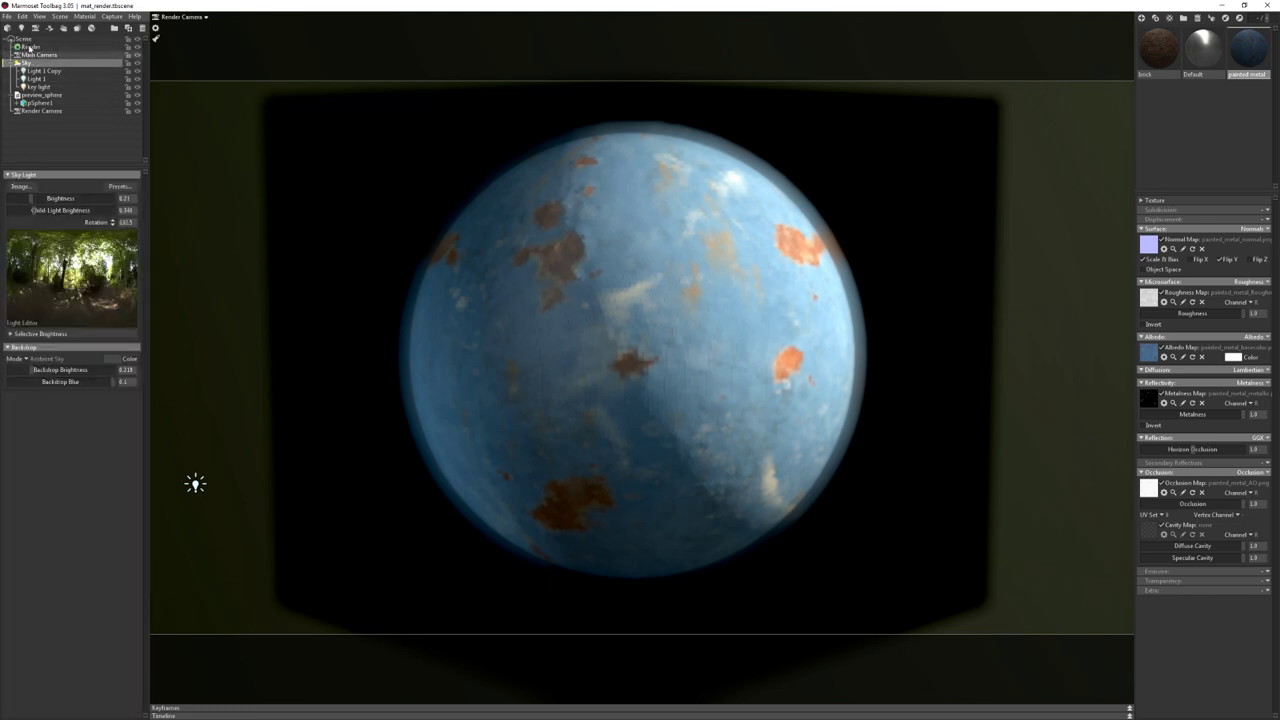
pyautogui.click(28, 46)
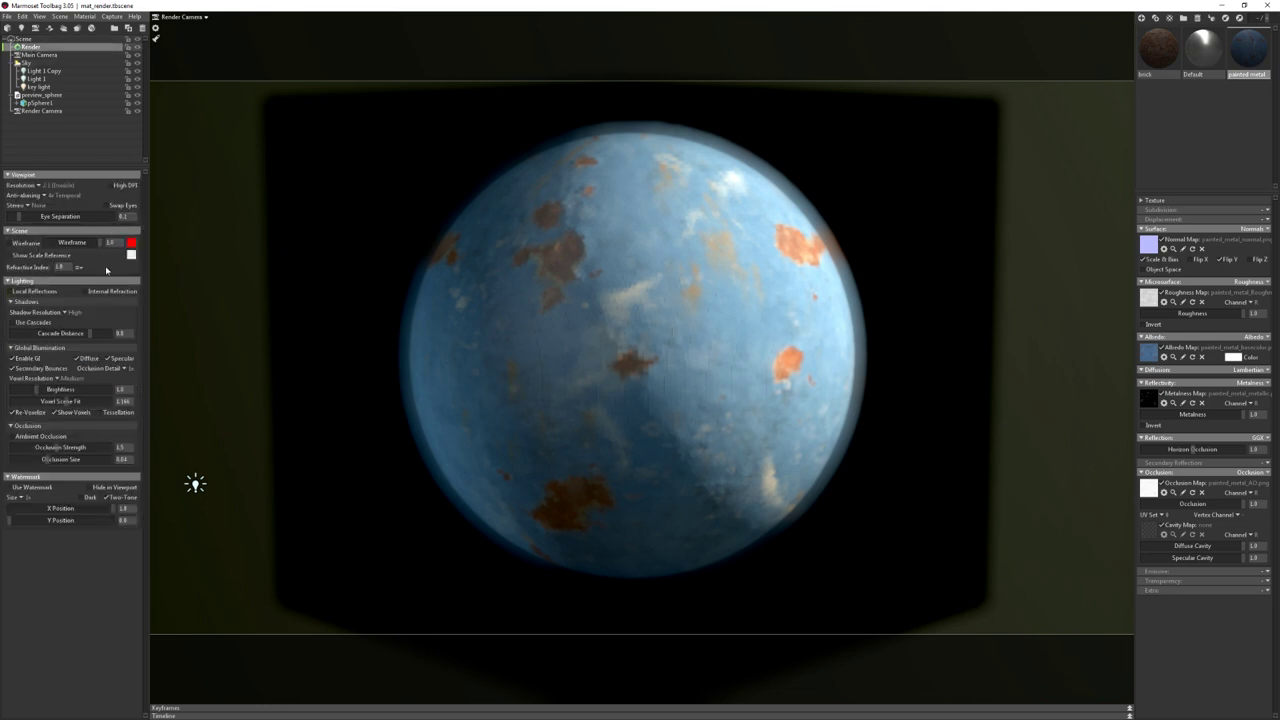
pyautogui.click(55, 412)
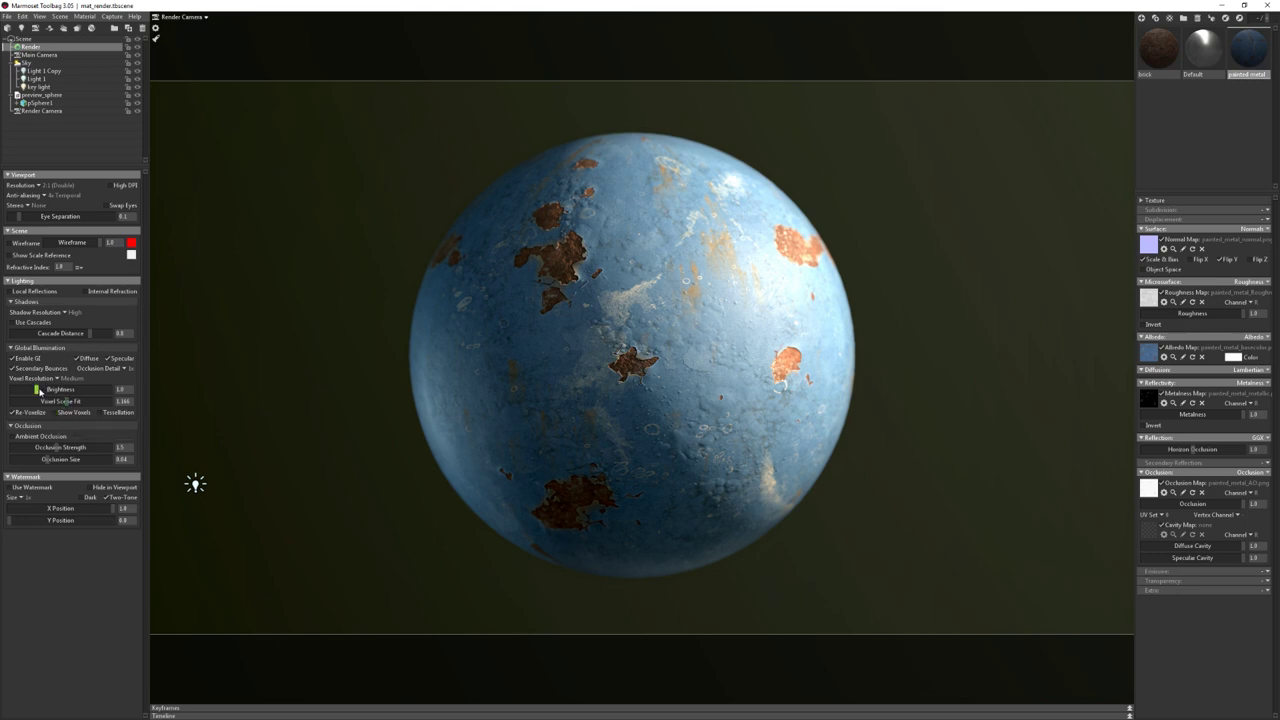
pyautogui.moveTo(38, 389); pyautogui.dragTo(62, 389)
pyautogui.moveTo(62, 389); pyautogui.dragTo(72, 398)
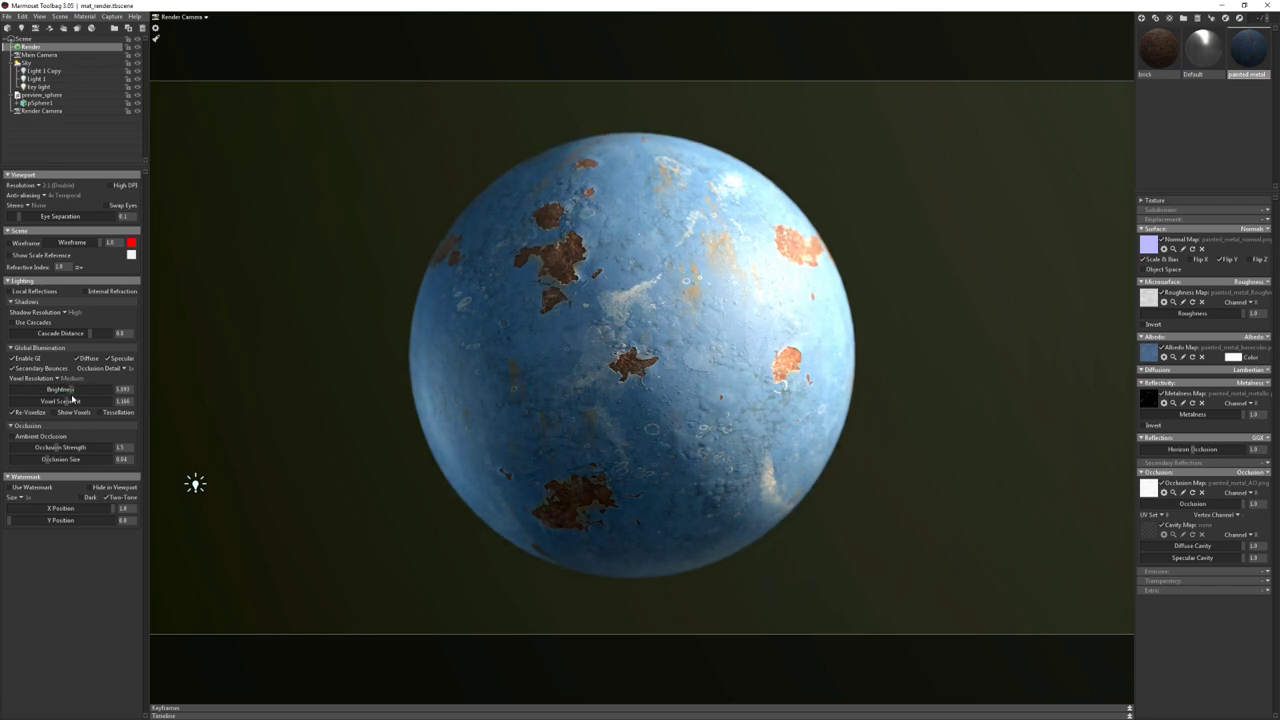
pyautogui.hotkey('ctrl', 'z')
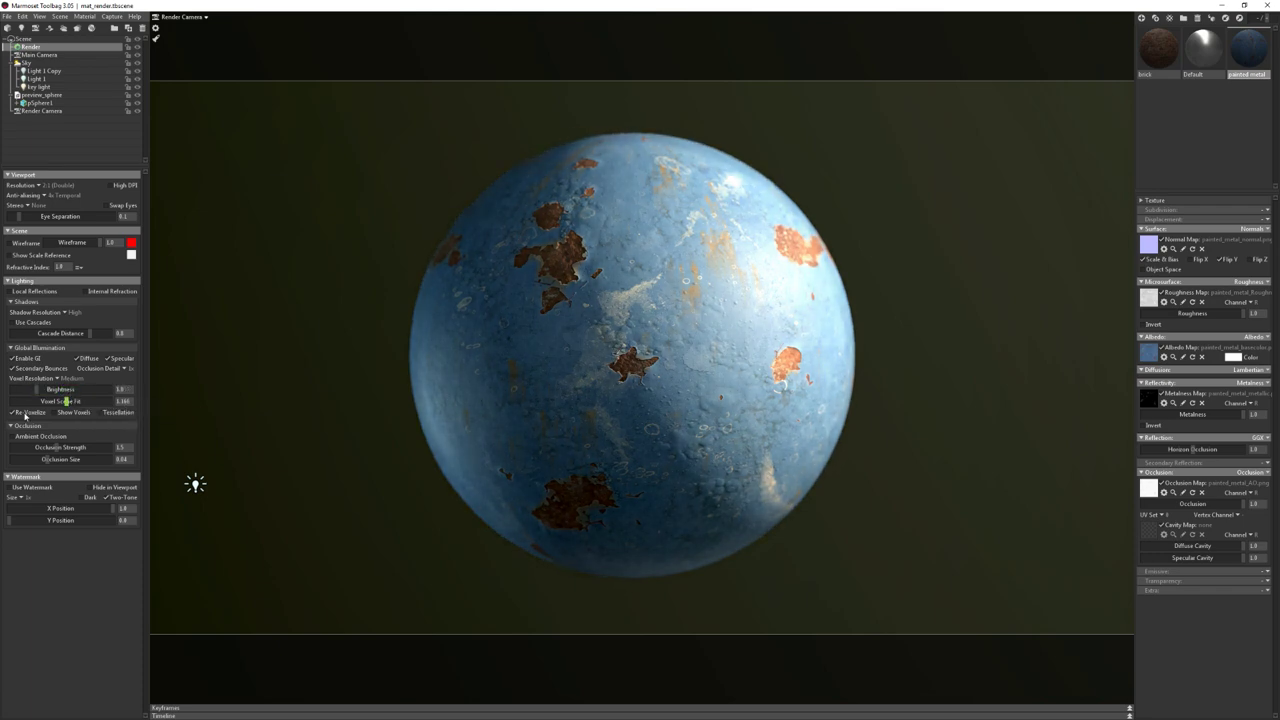
# Set voxel scene fit to 1.0, turn GI off, and enable local reflections
pyautogui.click(66, 401)
pyautogui.moveTo(66, 401); pyautogui.dragTo(93, 401)
pyautogui.moveTo(27, 358)
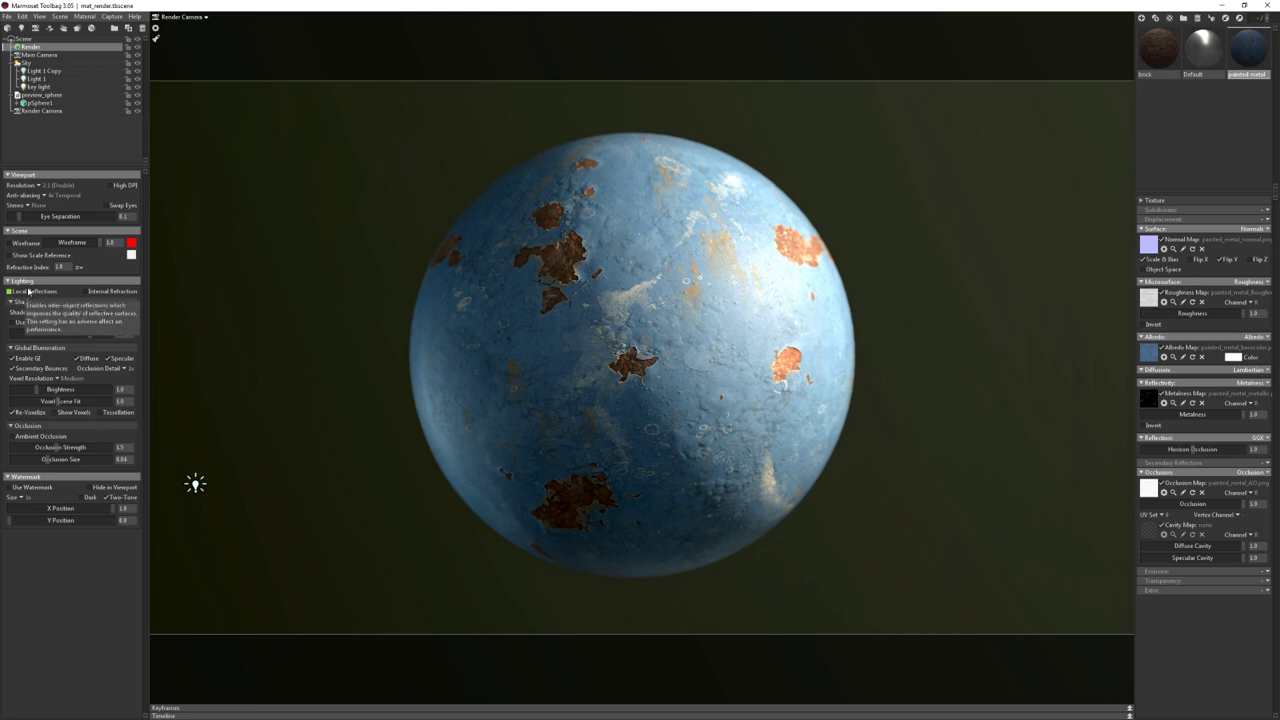
pyautogui.click(30, 360)
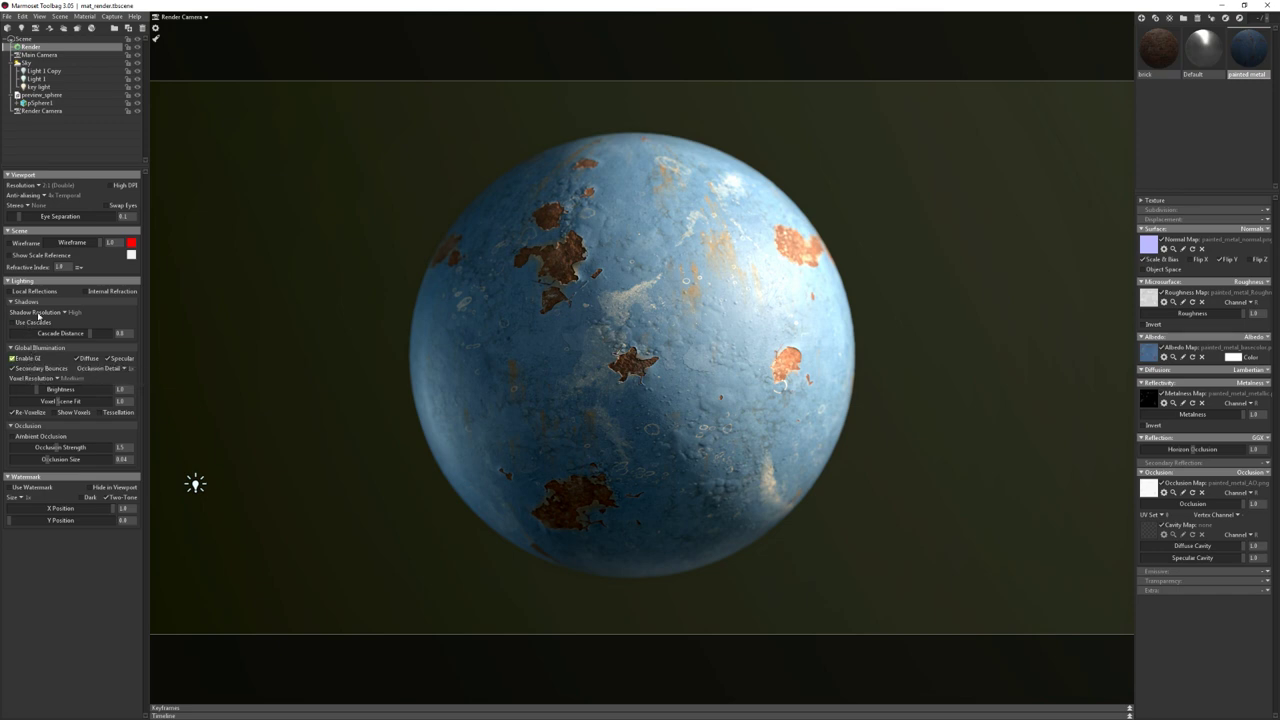
pyautogui.click(28, 291)
# Apply the Default chrome material to pSphere1
pyautogui.click(40, 103)
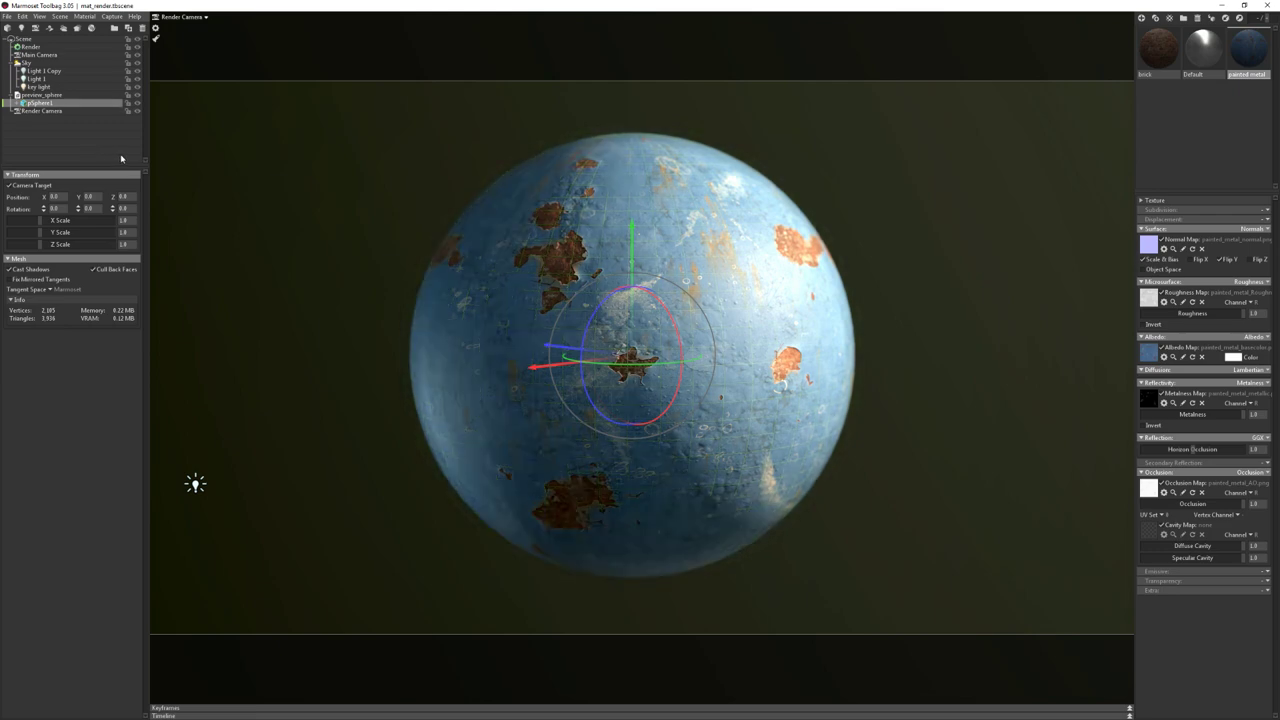
pyautogui.click(1203, 45)
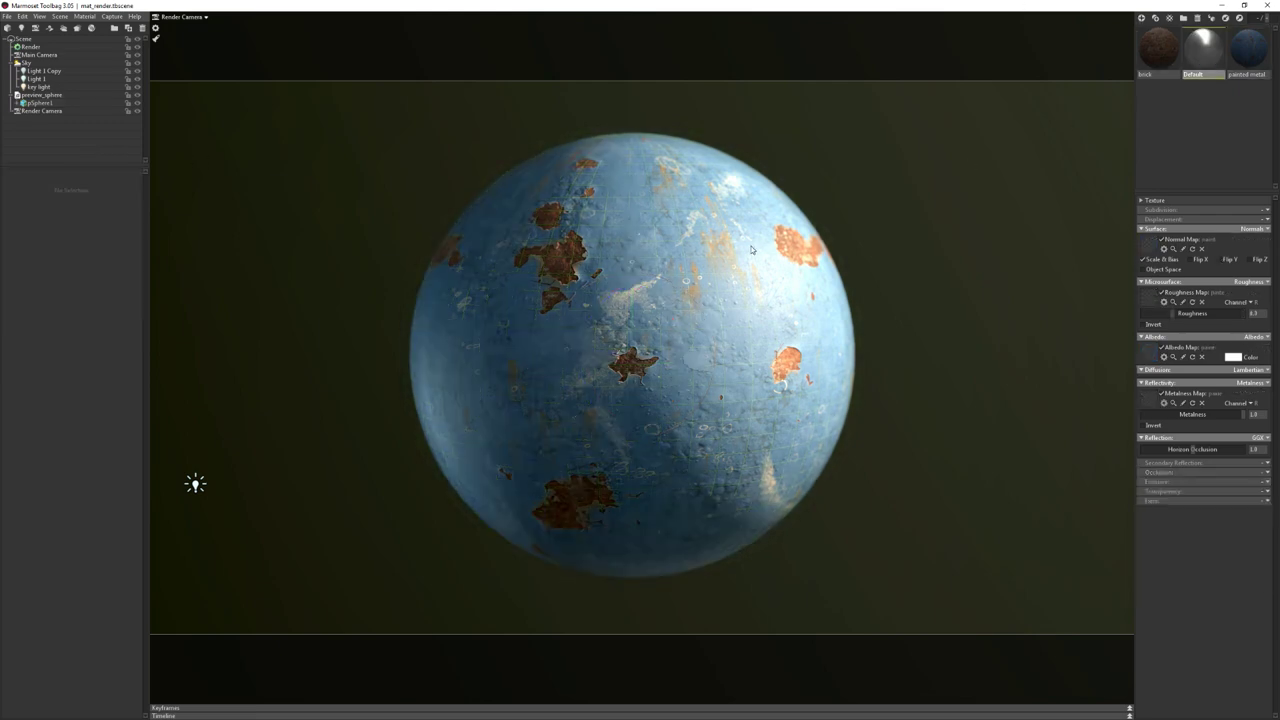
pyautogui.moveTo(383, 179); pyautogui.dragTo(735, 258)
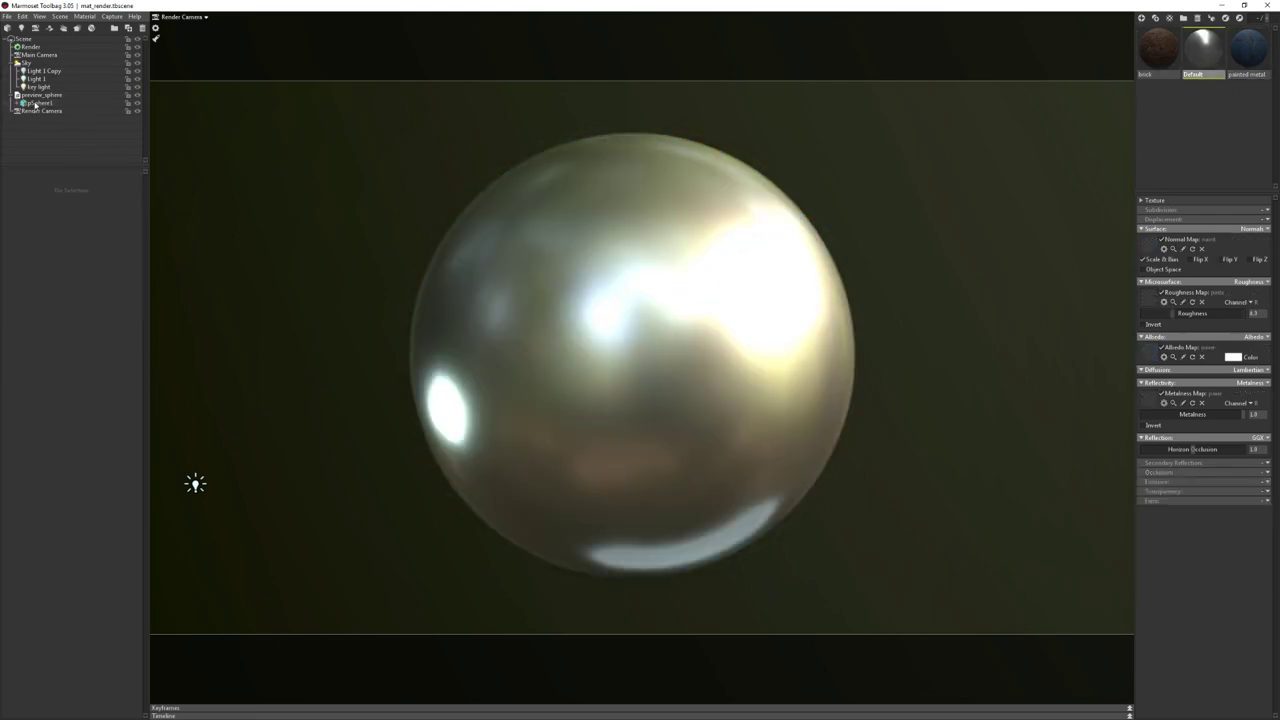
# Set the viewport resolution to 1:1
pyautogui.click(33, 47)
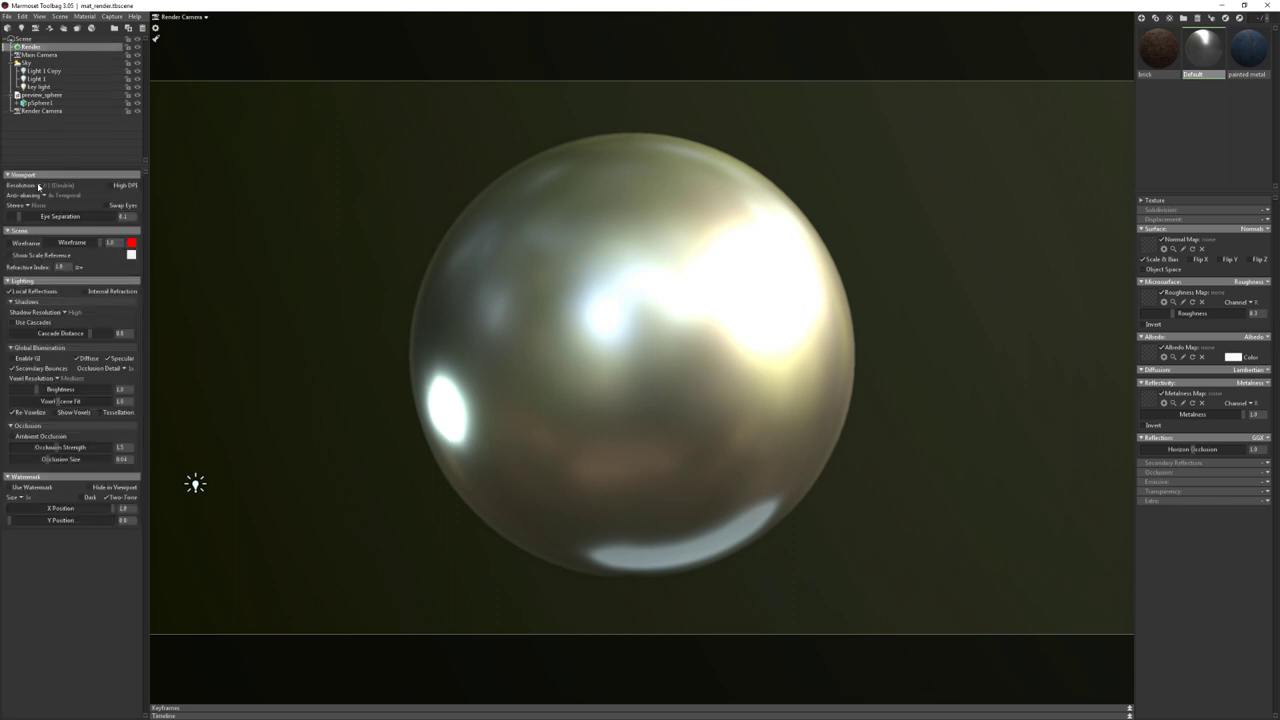
pyautogui.click(40, 187)
pyautogui.click(58, 195)
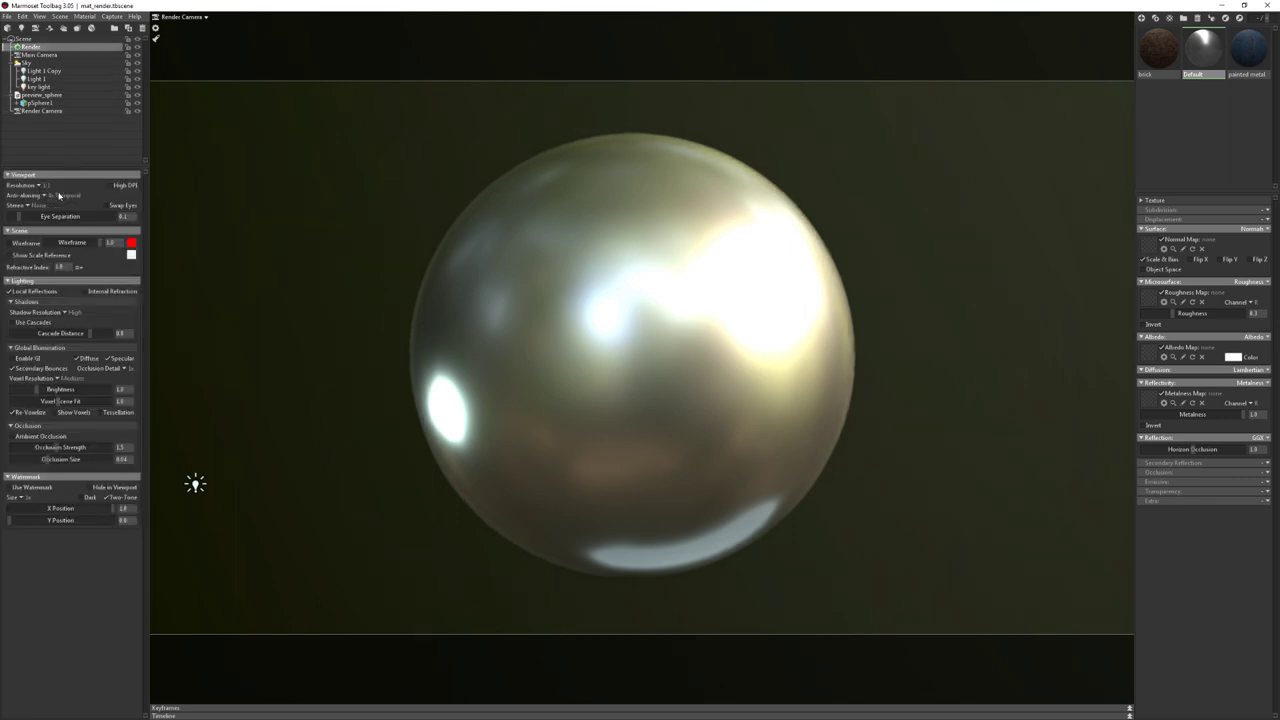
# Duplicate pSphere1 and move the copy to the right of the original
pyautogui.click(50, 104)
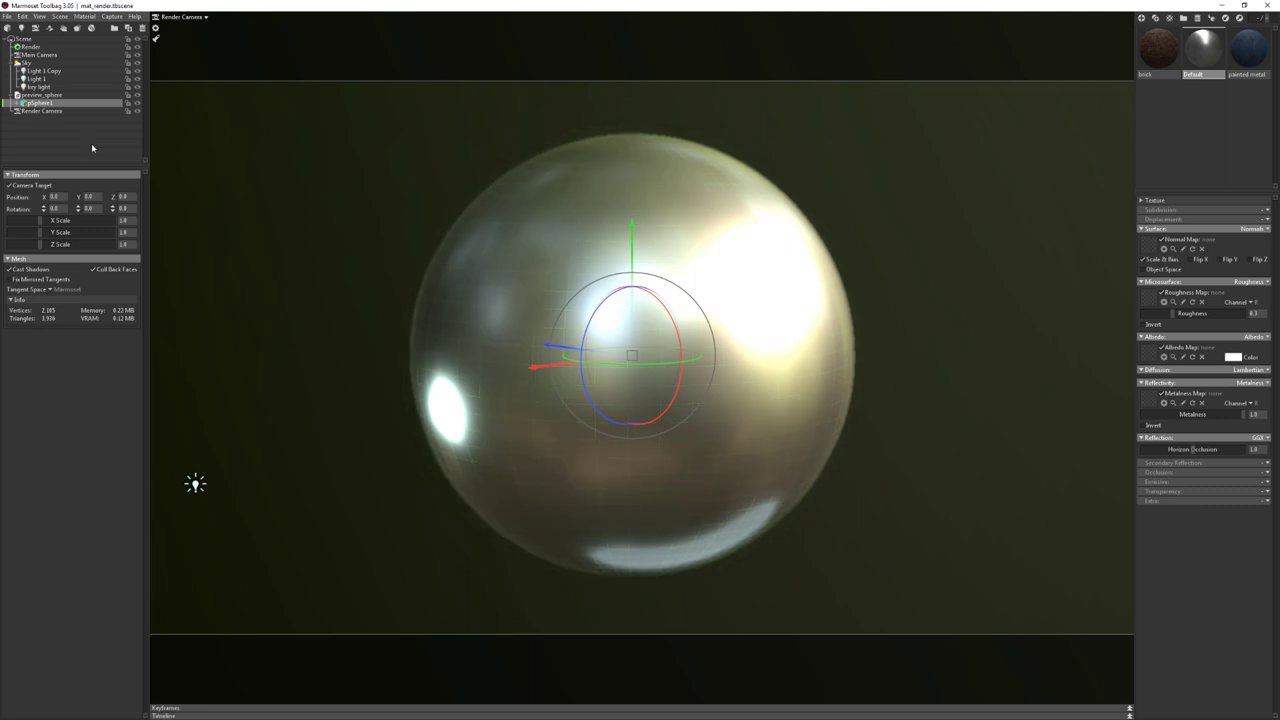
pyautogui.hotkey('ctrl', 'd')
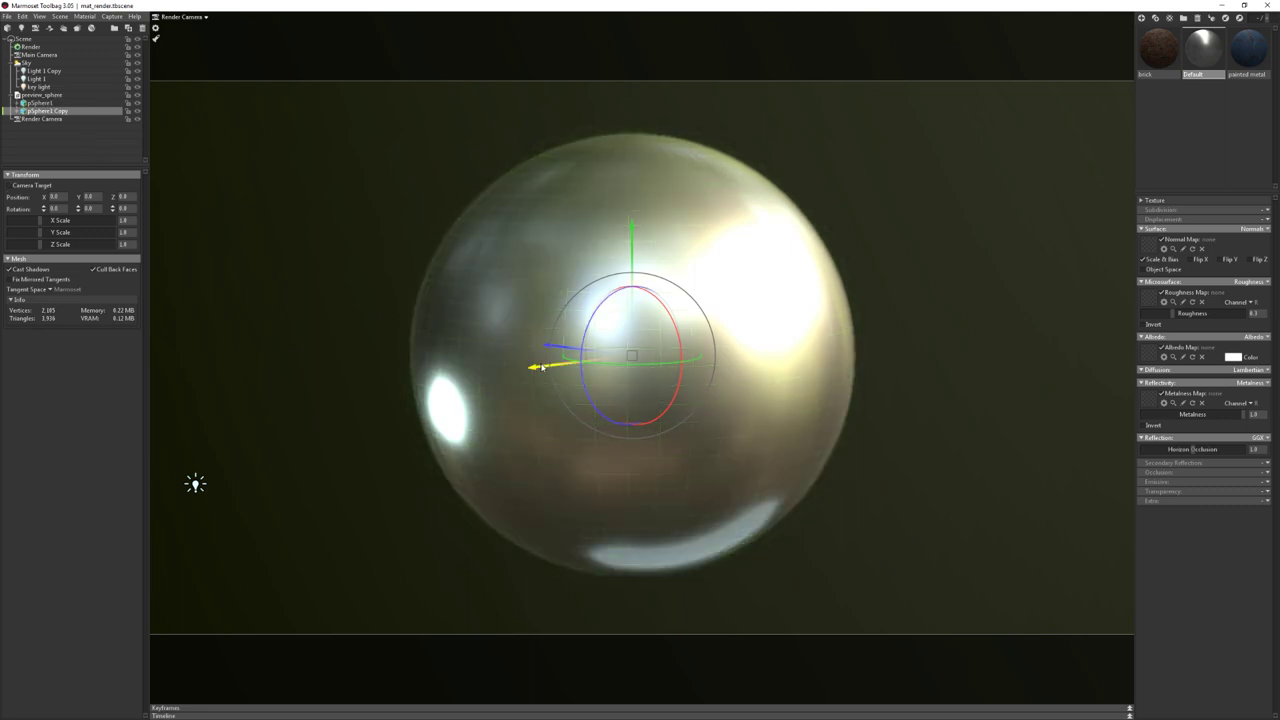
pyautogui.moveTo(532, 364); pyautogui.dragTo(774, 363)
pyautogui.moveTo(1158, 45); pyautogui.dragTo(961, 285)
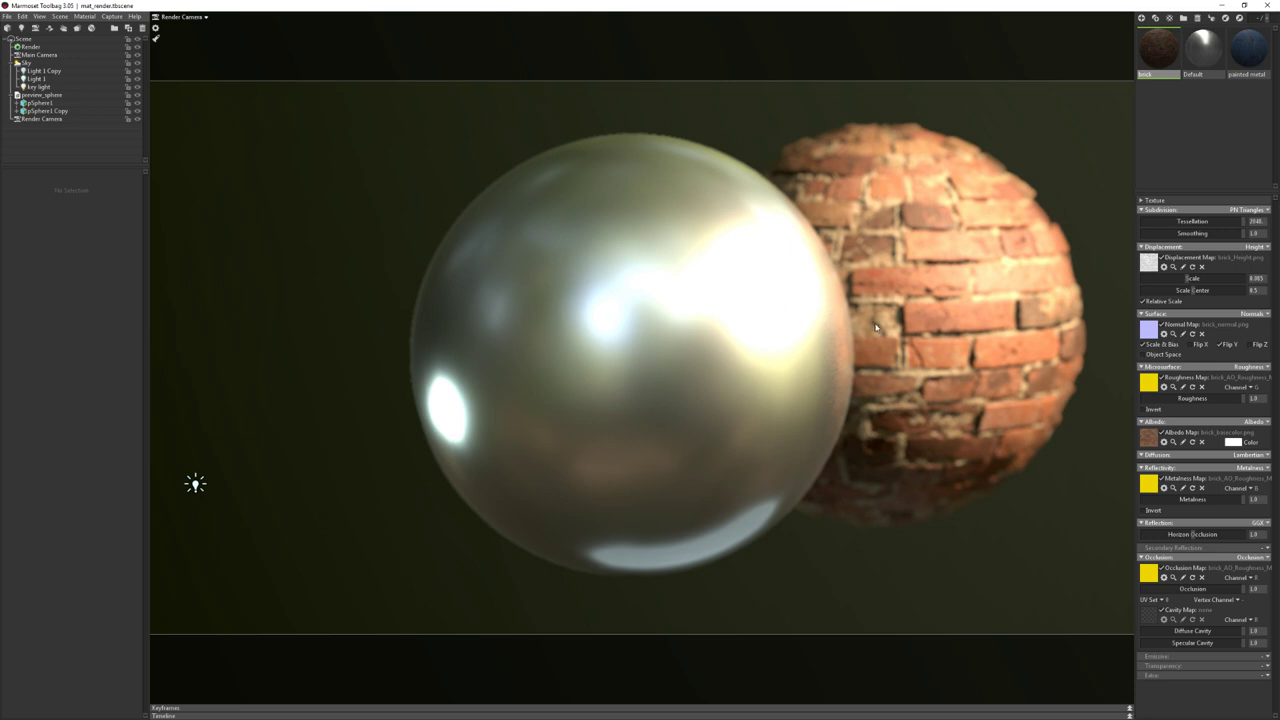
# Lower the chrome sphere's roughness to 0 for a mirror finish
pyautogui.click(880, 341)
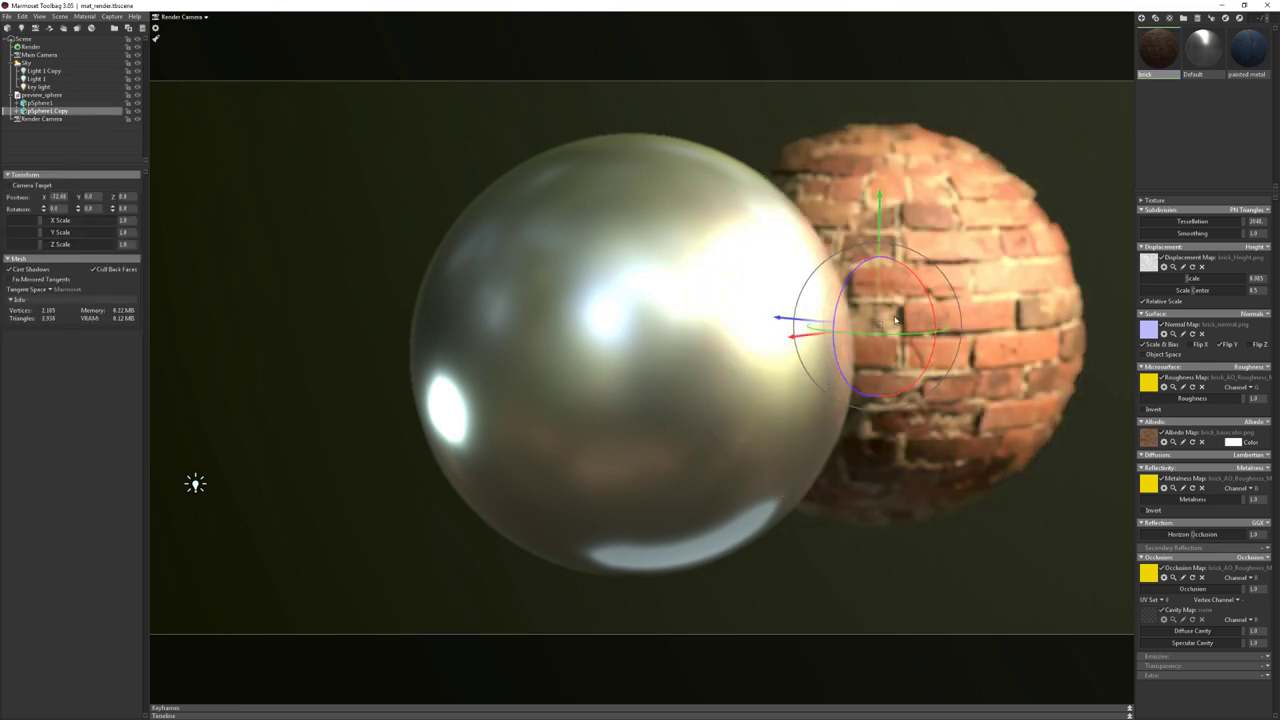
pyautogui.click(585, 205)
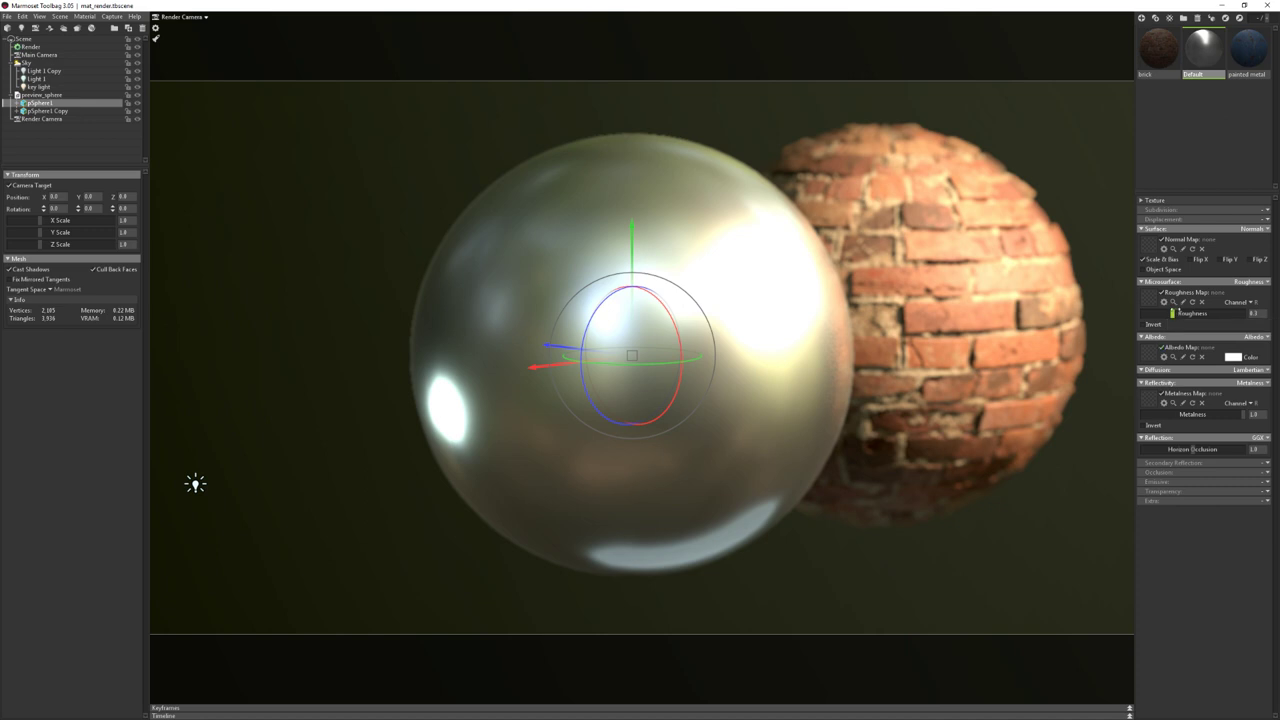
pyautogui.moveTo(1173, 313); pyautogui.dragTo(1125, 330)
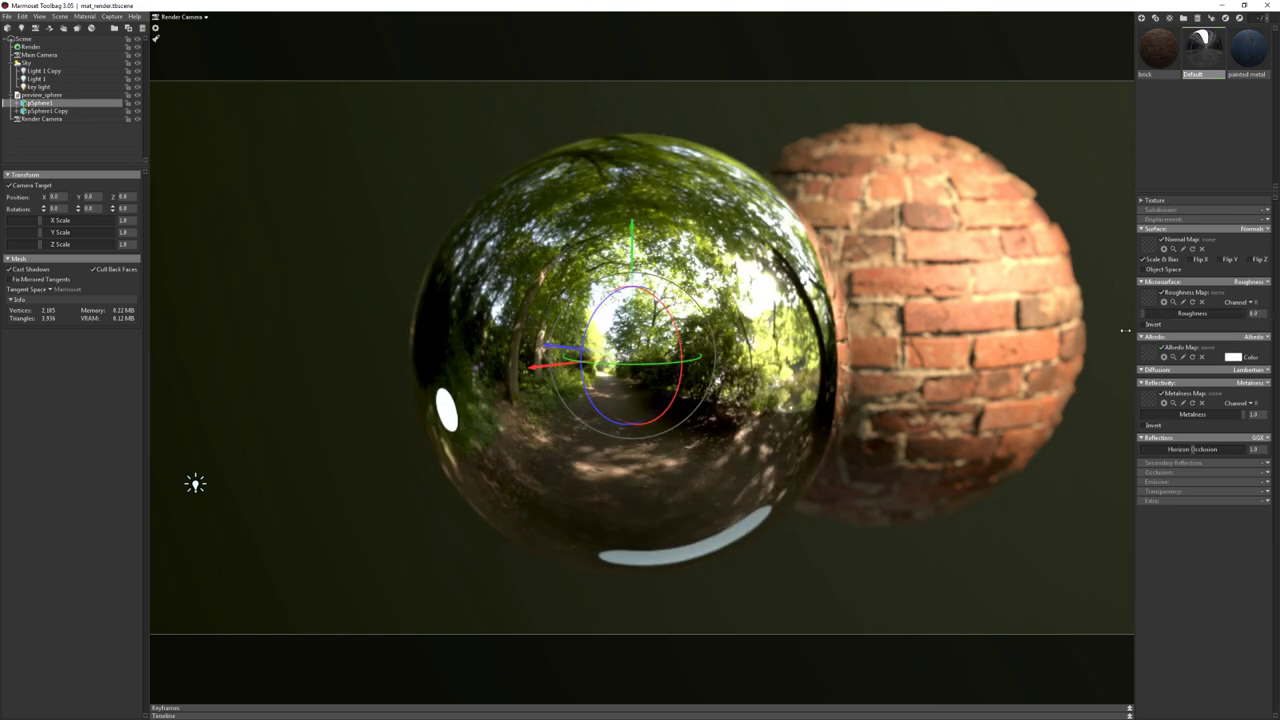
# Move the brick sphere copy off to the right along X
pyautogui.click(925, 355)
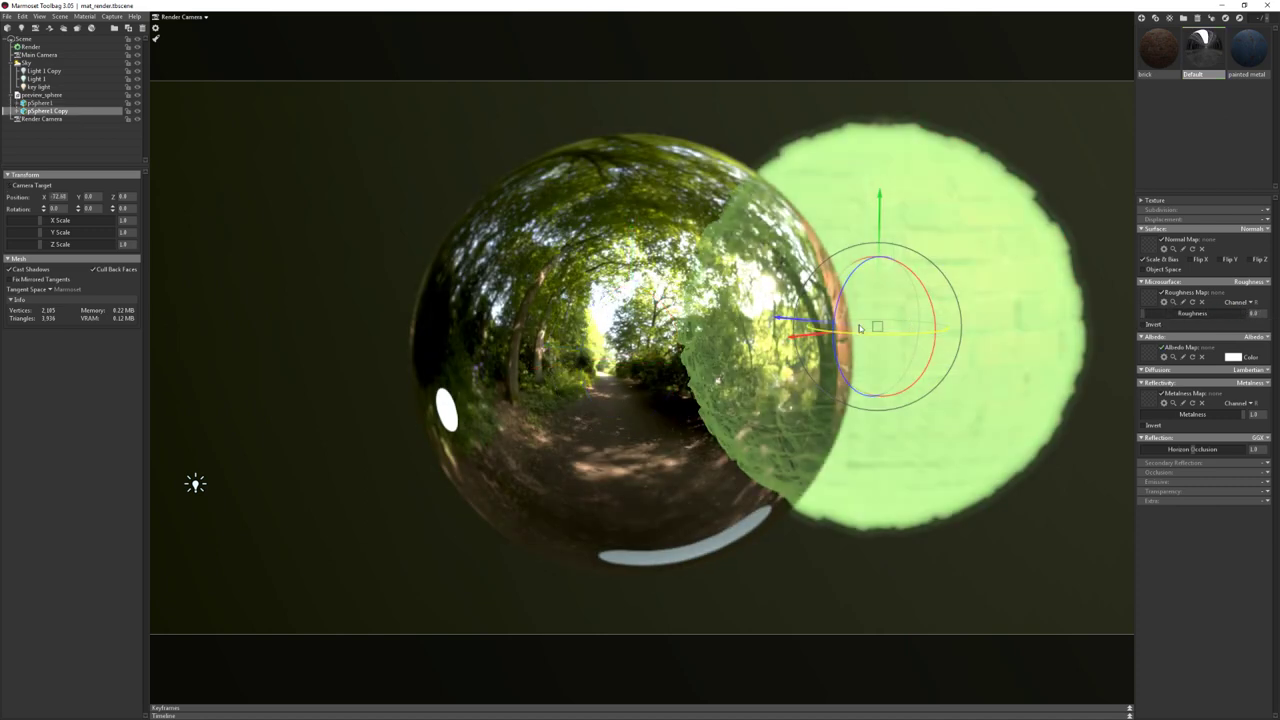
pyautogui.moveTo(776, 319)
pyautogui.mouseDown()
pyautogui.moveTo(1155, 396)
pyautogui.moveTo(806, 357)
pyautogui.mouseUp()
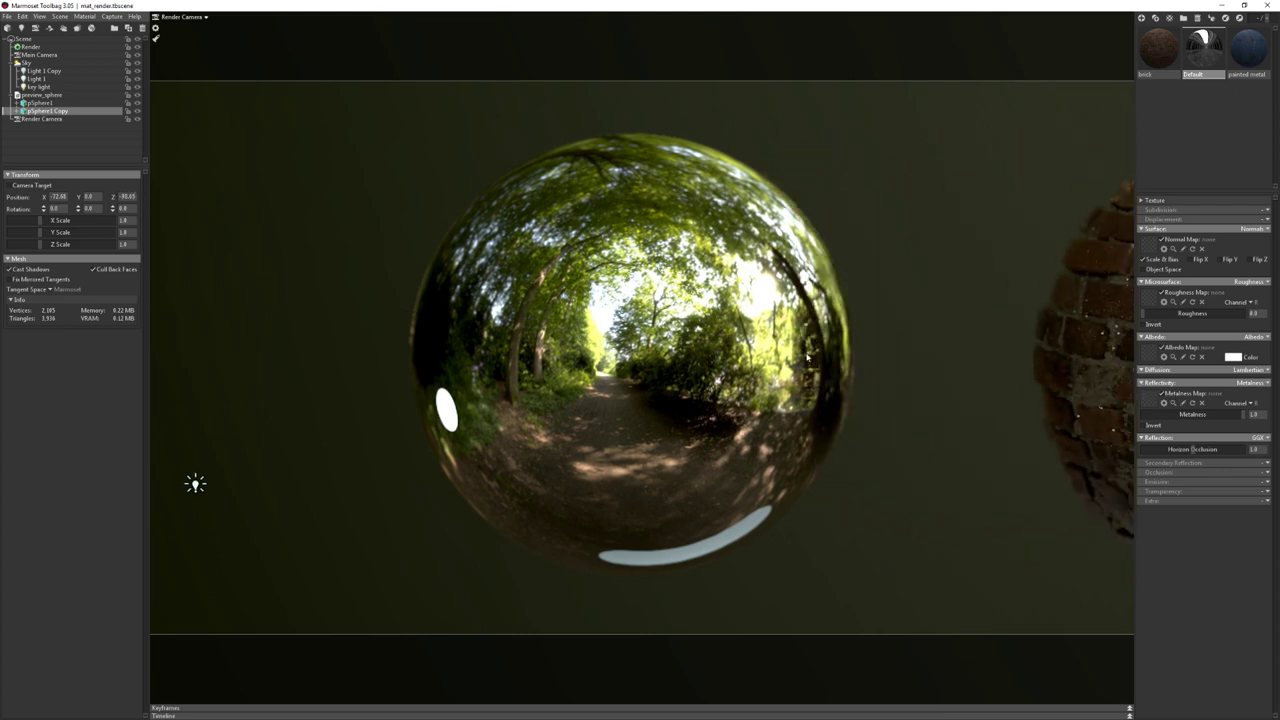
pyautogui.click(1093, 353)
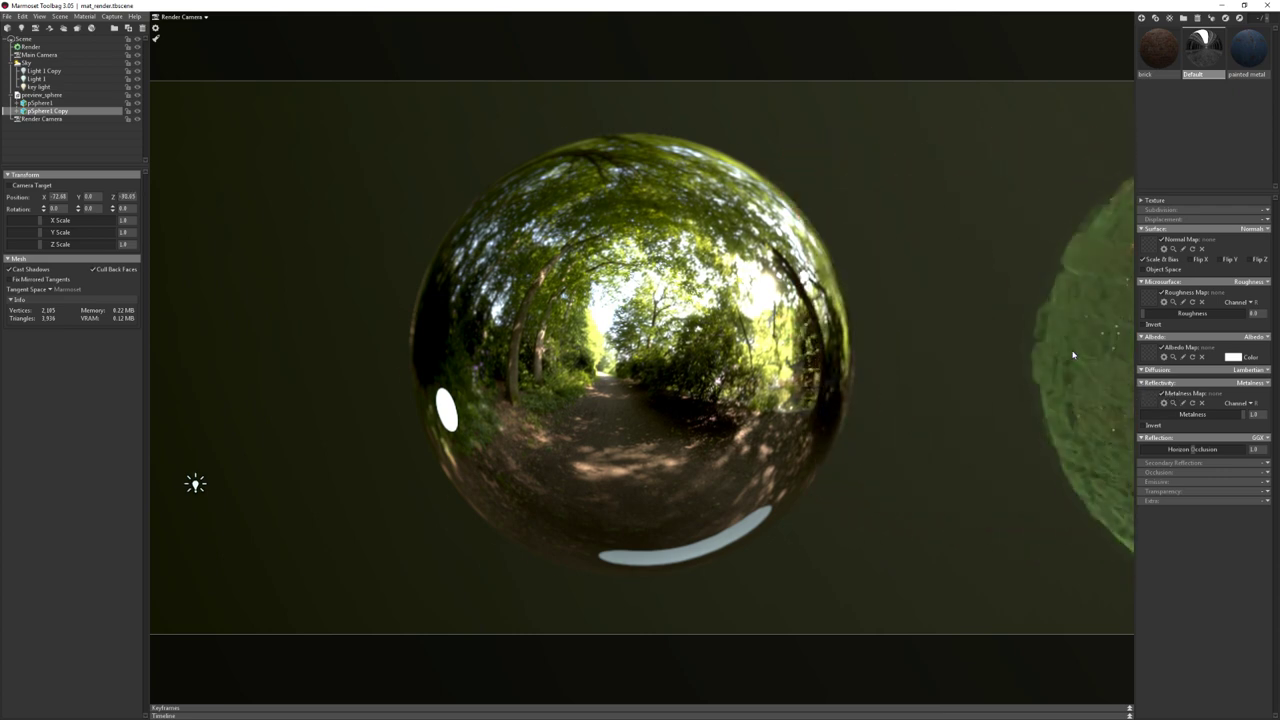
# Slide pSphere1 Copy left along X until it sits beside the chrome sphere
pyautogui.scroll(1, 1073, 354)
pyautogui.scroll(-1, 1073, 354)
pyautogui.scroll(-1, 1080, 355)
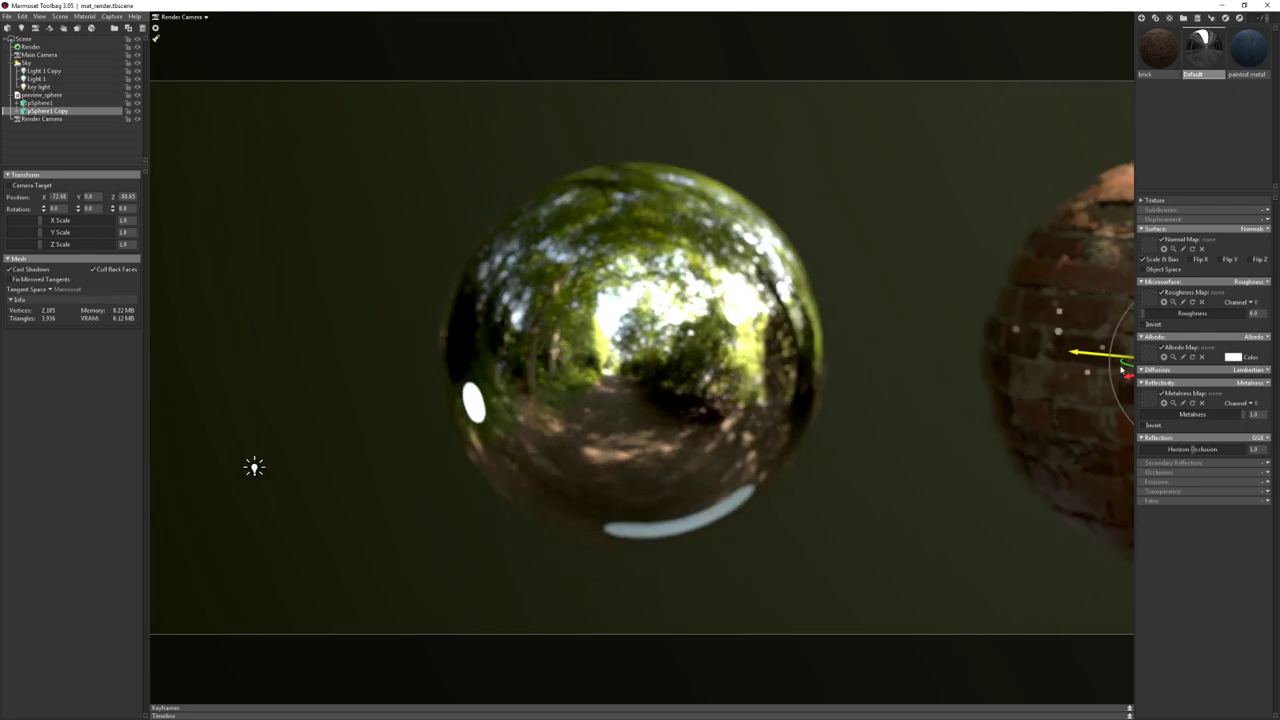
pyautogui.moveTo(1085, 355); pyautogui.dragTo(898, 341)
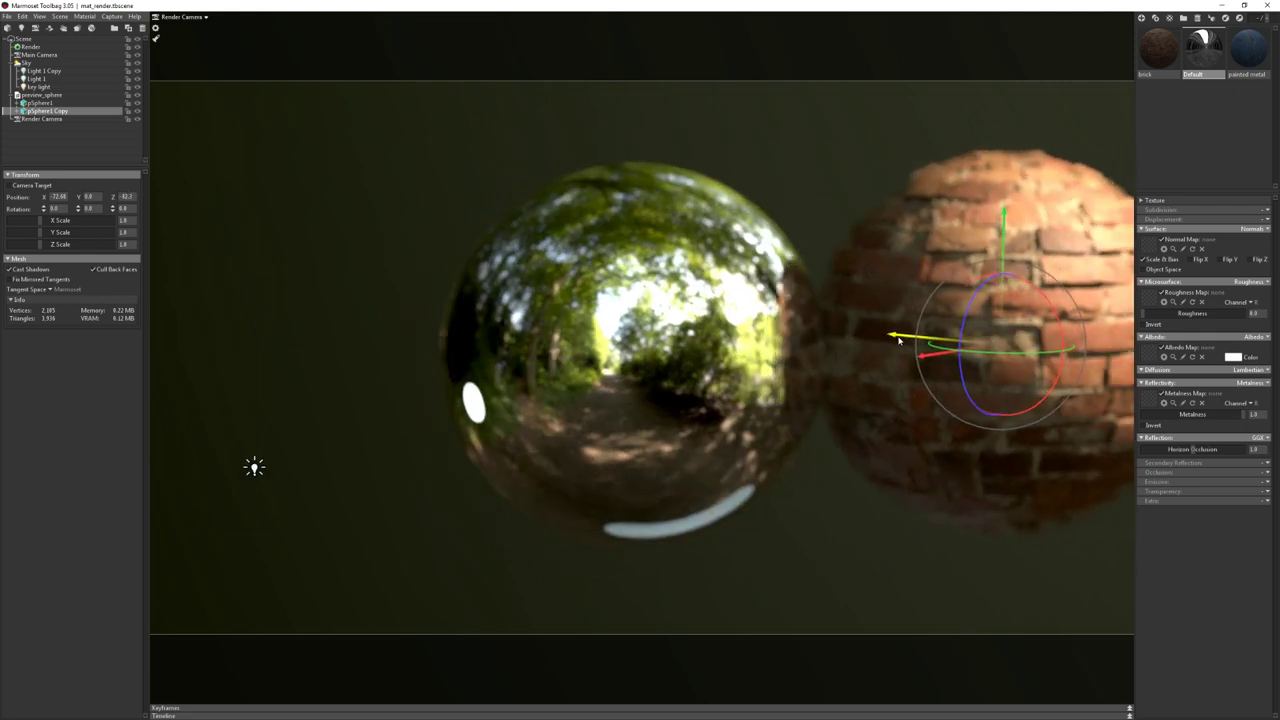
pyautogui.scroll(1, 898, 341)
pyautogui.scroll(1, 898, 341)
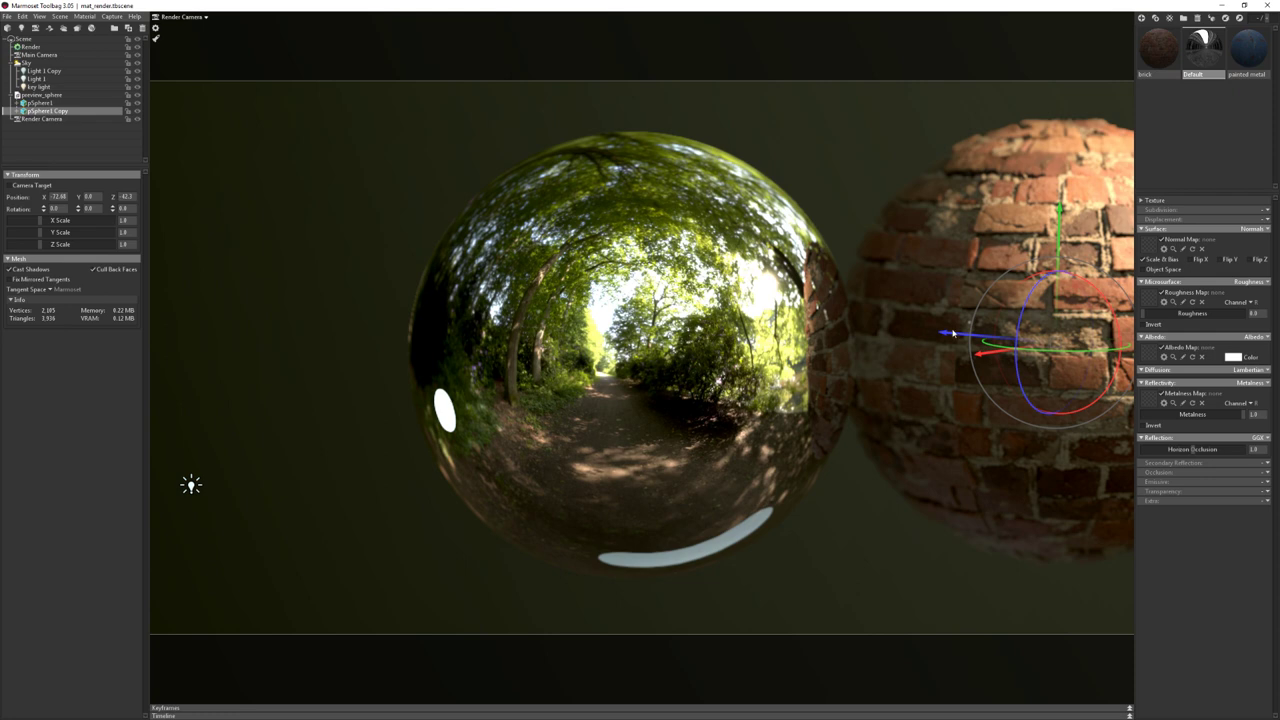
pyautogui.moveTo(953, 333); pyautogui.dragTo(896, 329)
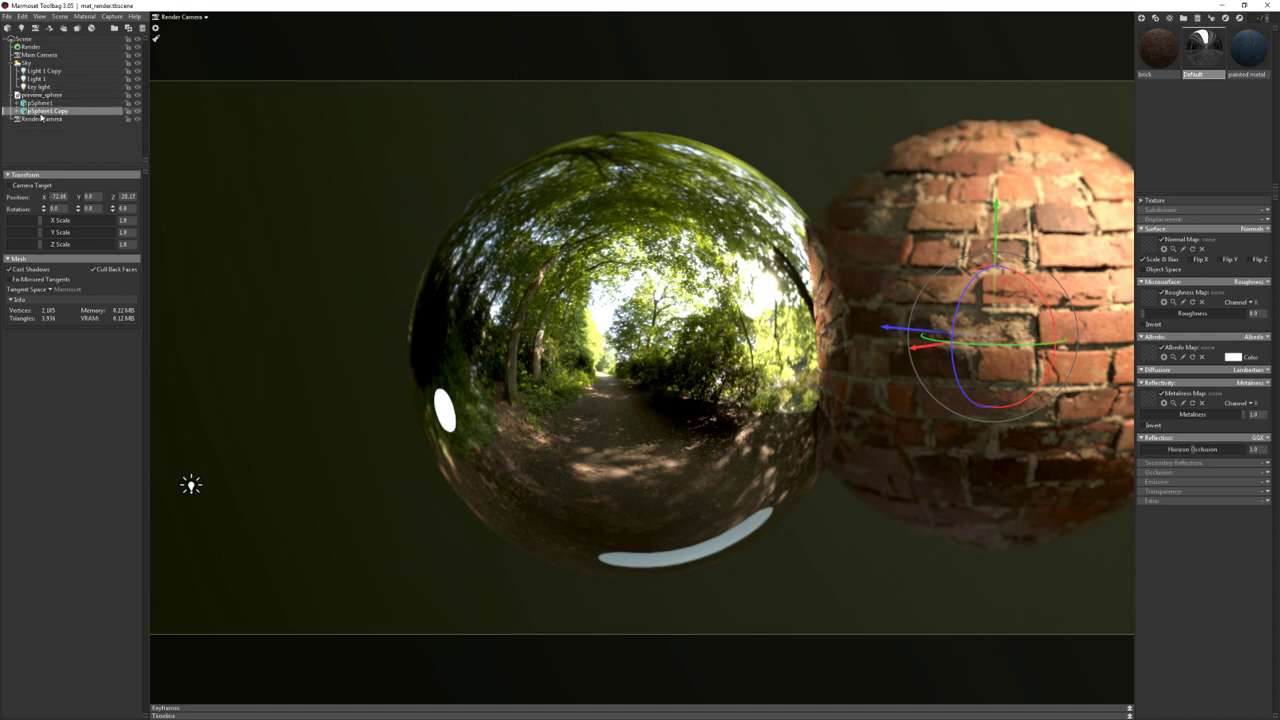
pyautogui.click(31, 46)
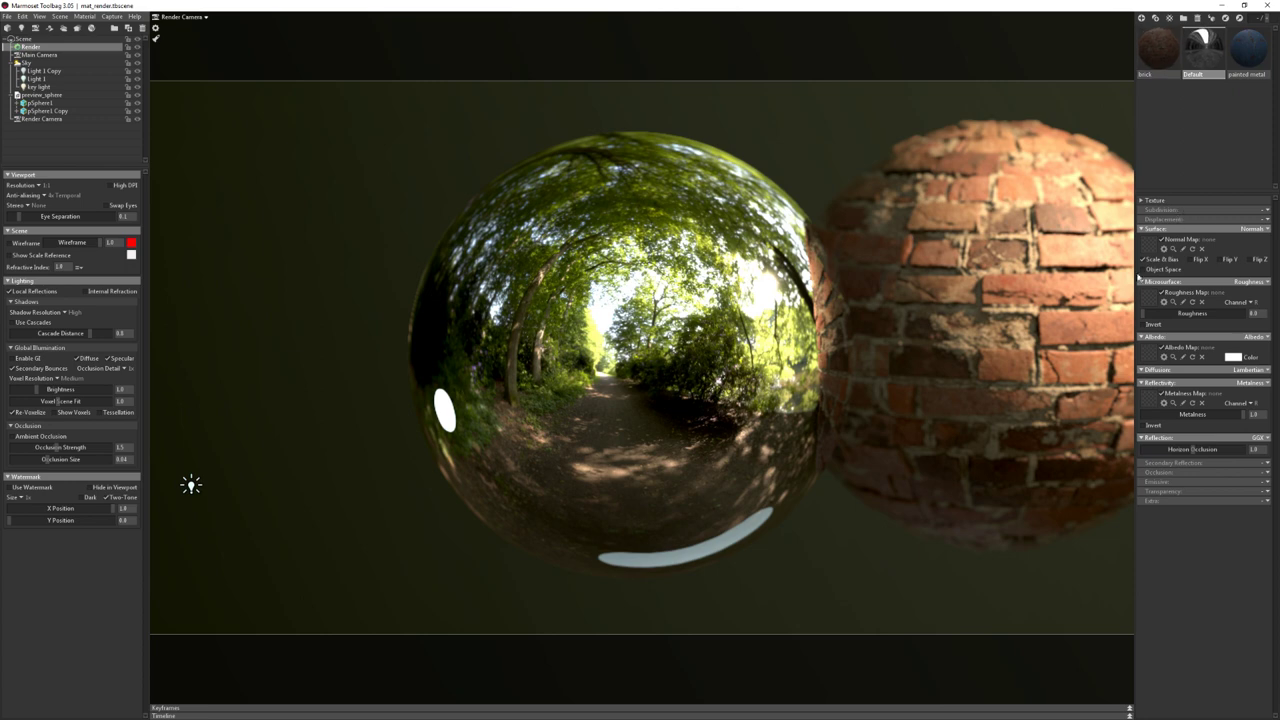
# Nudge the Default material's roughness to a low glossy value, then apply painted metal to the centre sphere
pyautogui.moveTo(1162, 313); pyautogui.dragTo(1124, 315)
pyautogui.moveTo(1143, 313); pyautogui.dragTo(1160, 313)
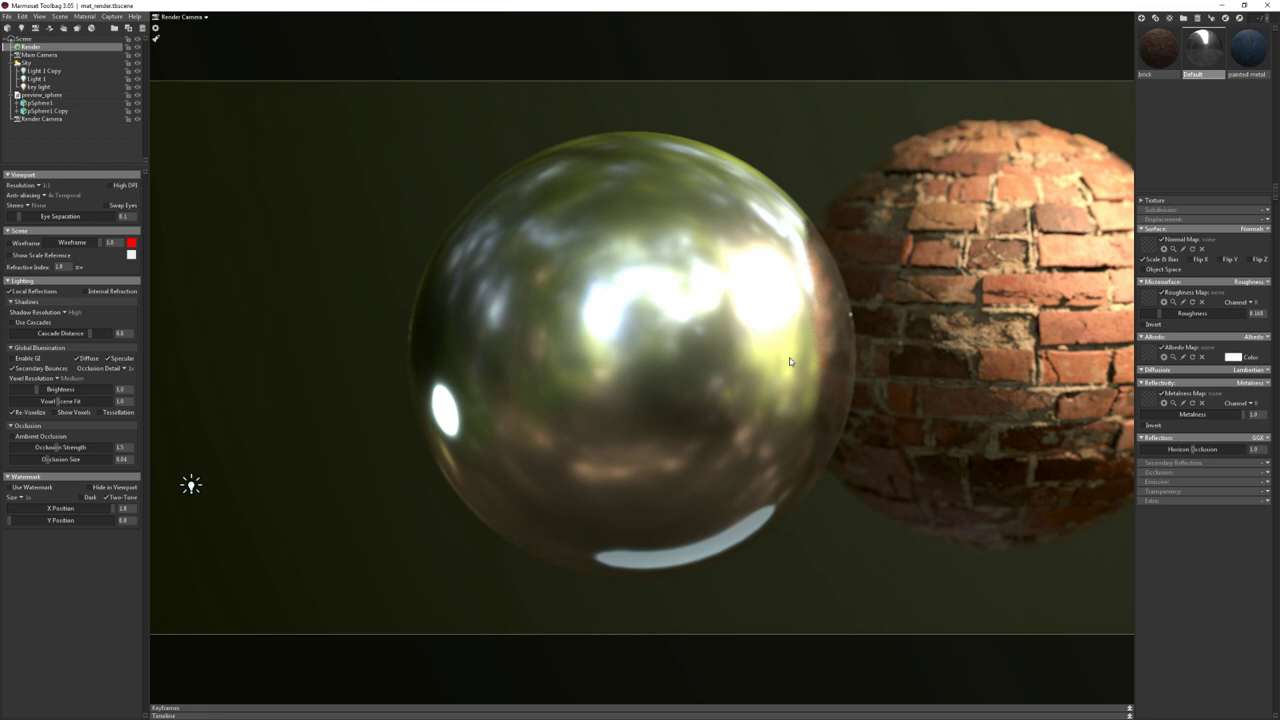
pyautogui.moveTo(1247, 45); pyautogui.dragTo(652, 337)
# Delete pSphere1 Copy and inspect the Sky settings
pyautogui.click(870, 364)
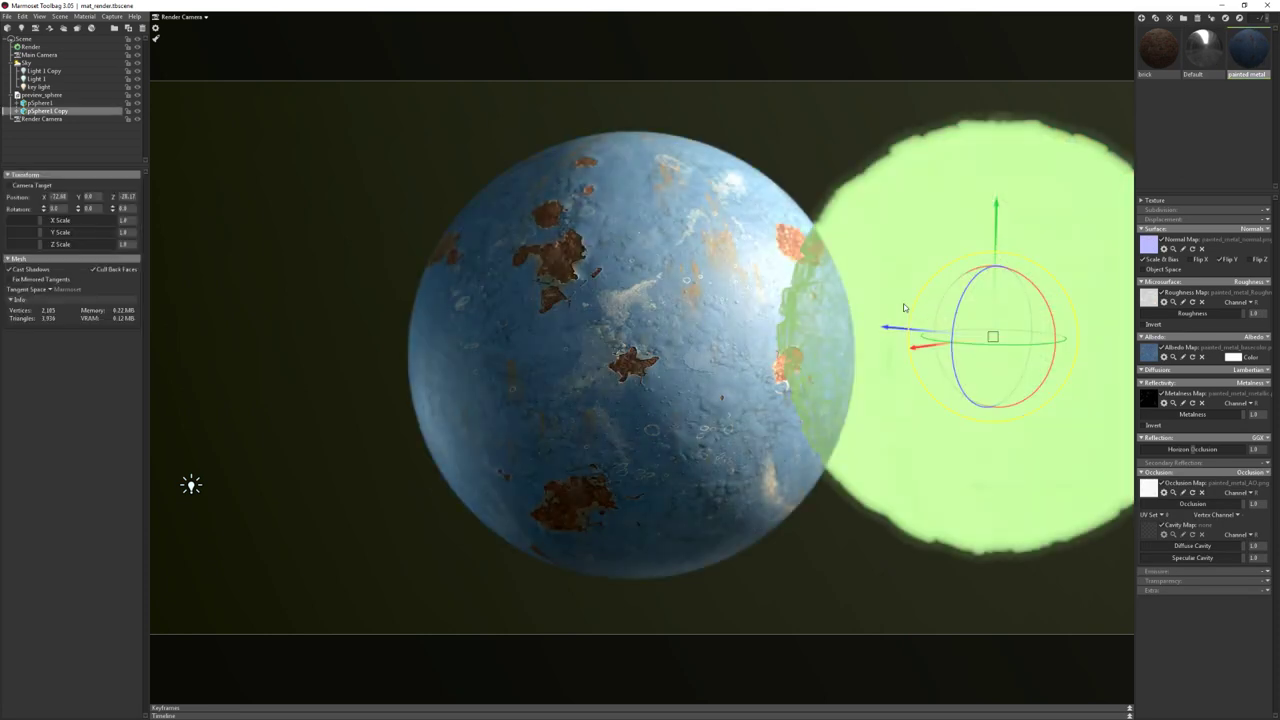
pyautogui.press('Delete')
pyautogui.click(30, 55)
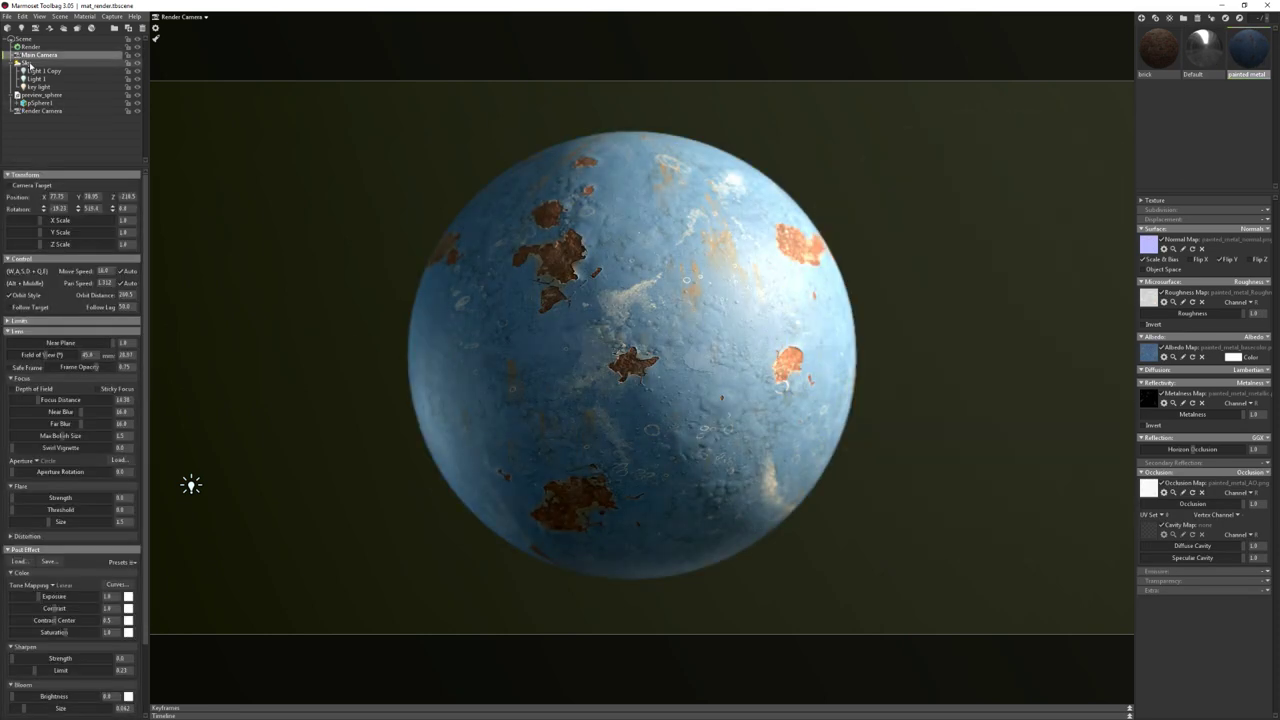
pyautogui.click(30, 63)
# Compare the Main Camera and Render Camera settings, ending on the Render settings
pyautogui.click(30, 55)
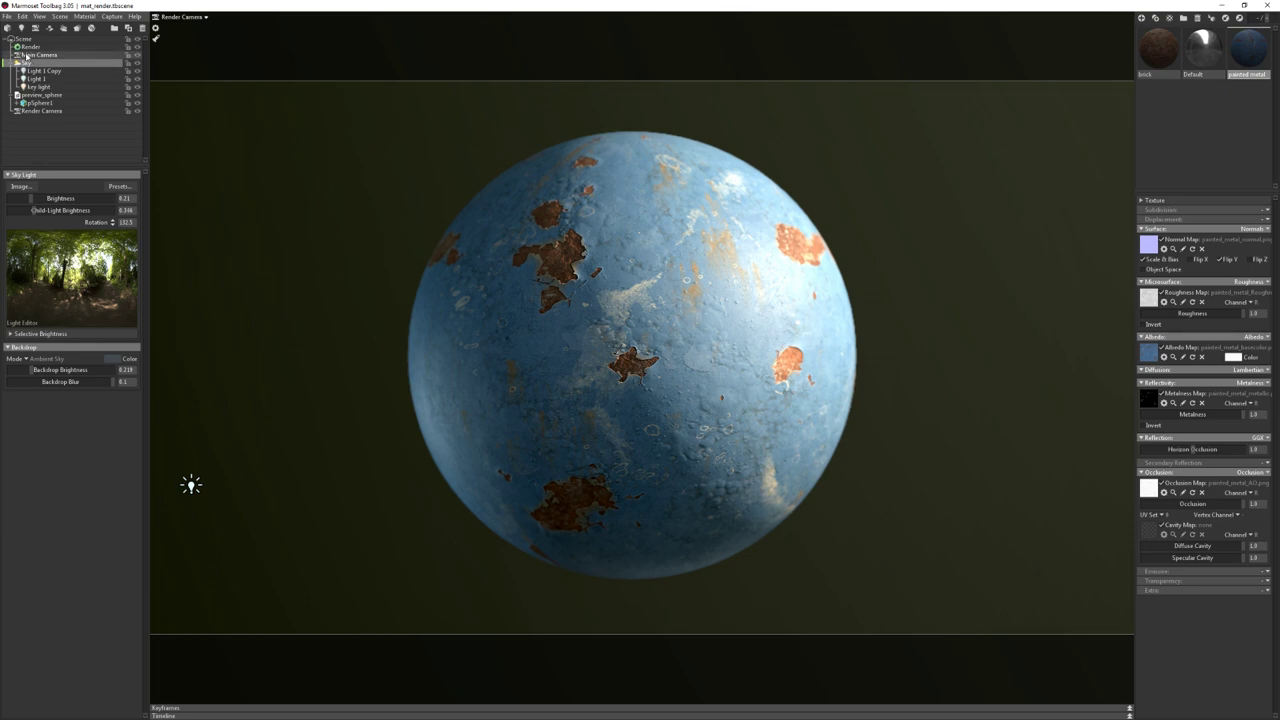
pyautogui.click(41, 111)
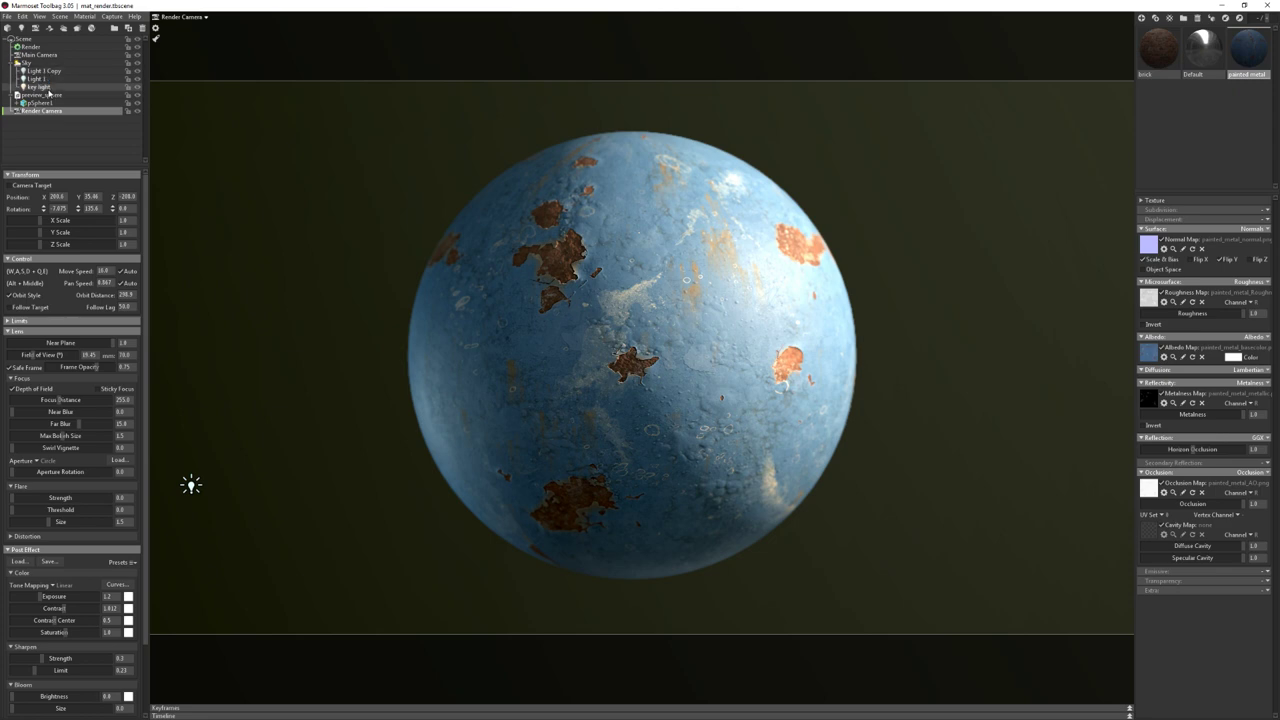
pyautogui.click(35, 47)
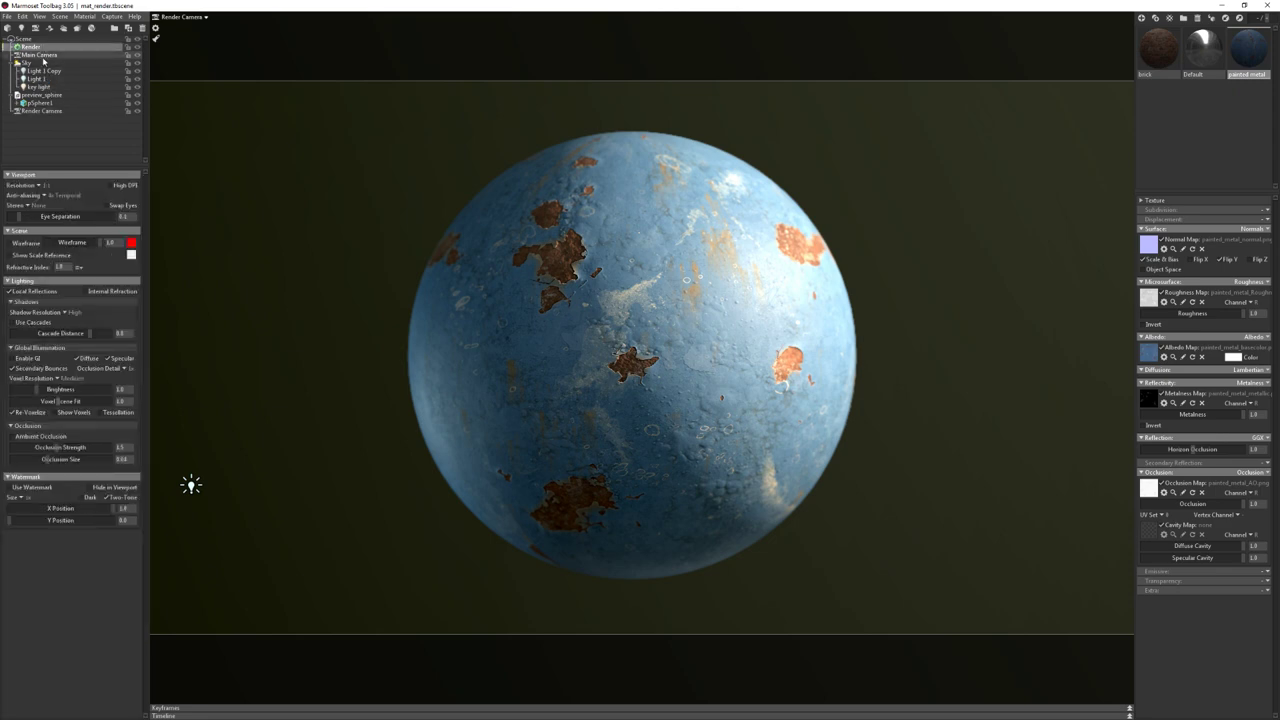
pyautogui.click(43, 57)
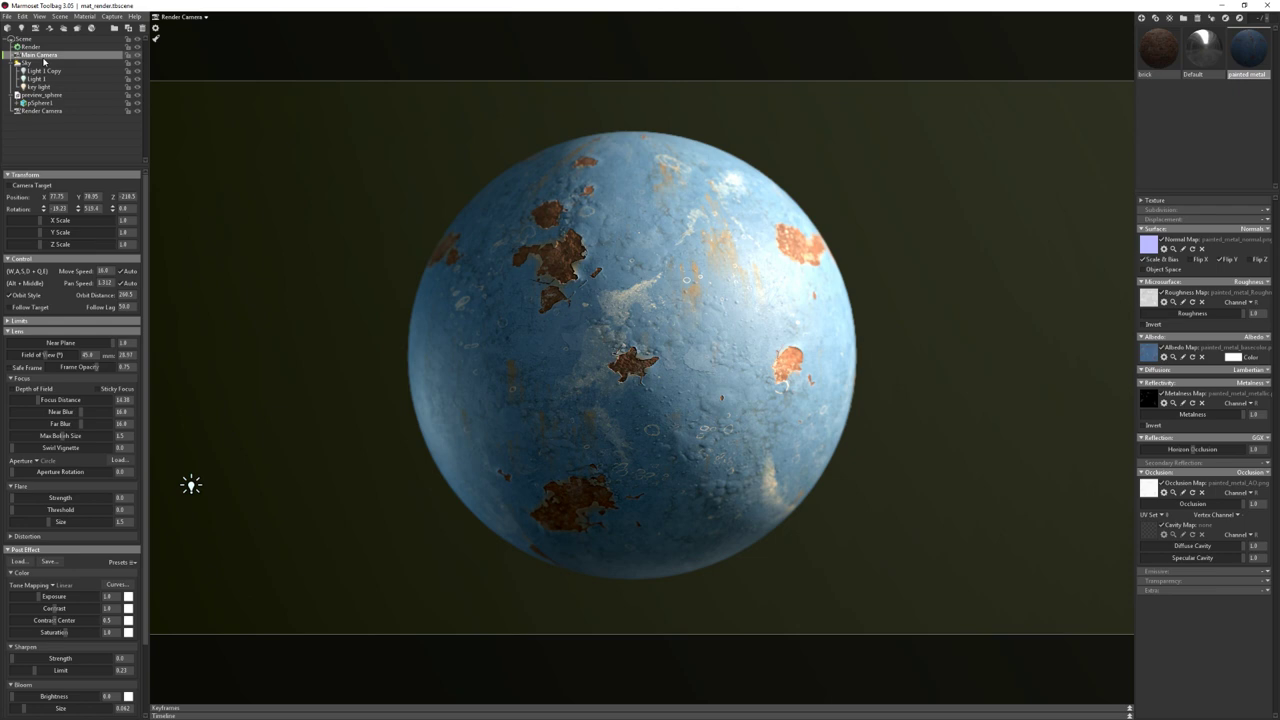
pyautogui.click(40, 110)
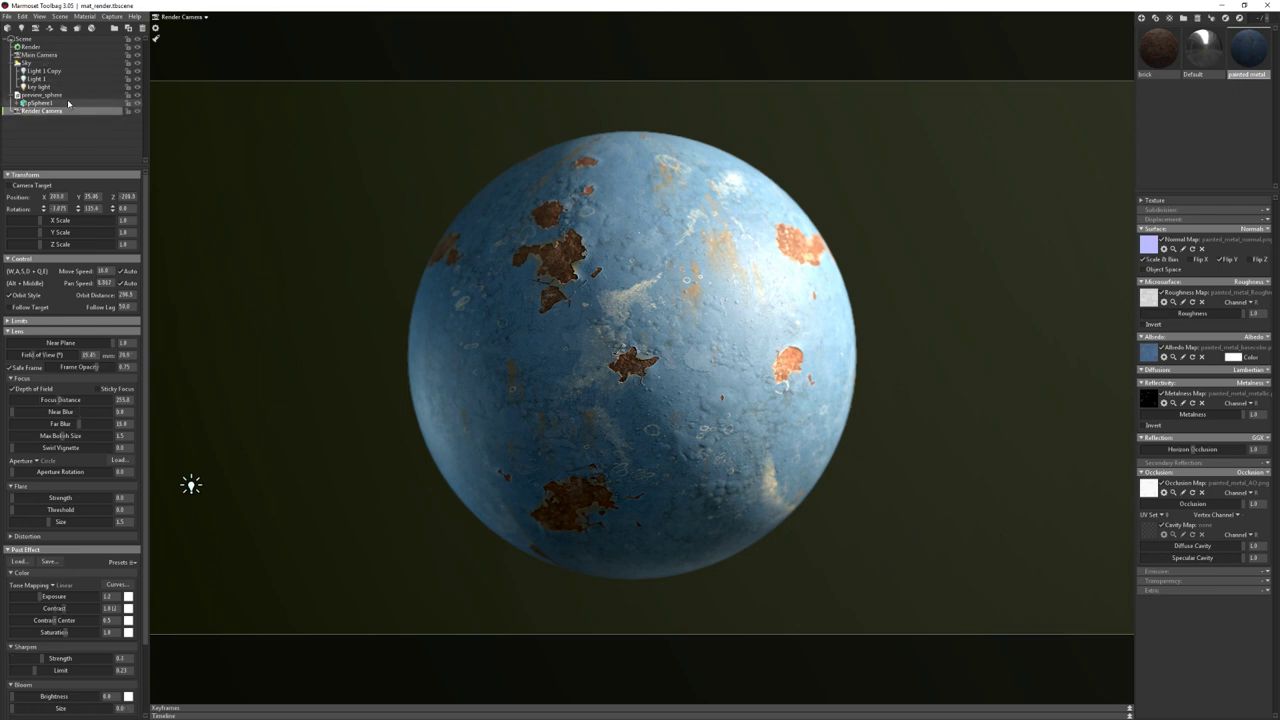
pyautogui.click(35, 47)
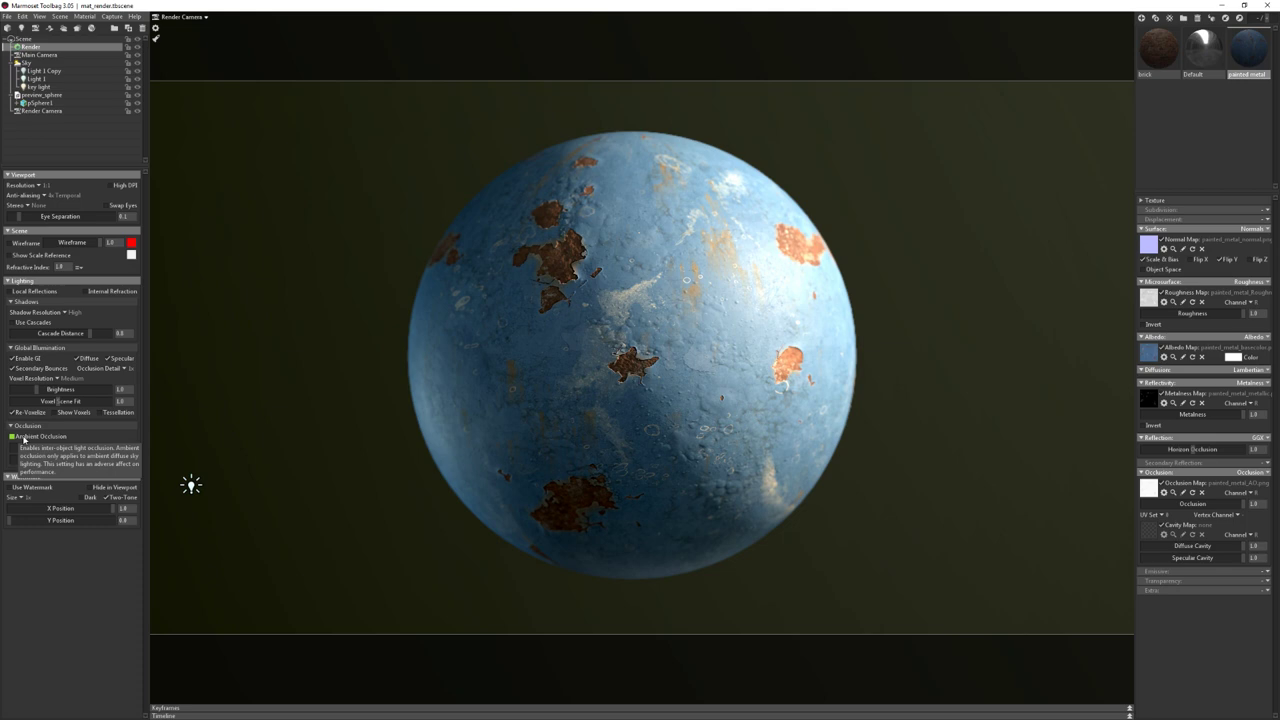
# Enable ambient occlusion and duplicate the sphere with a sideways offset
pyautogui.click(24, 436)
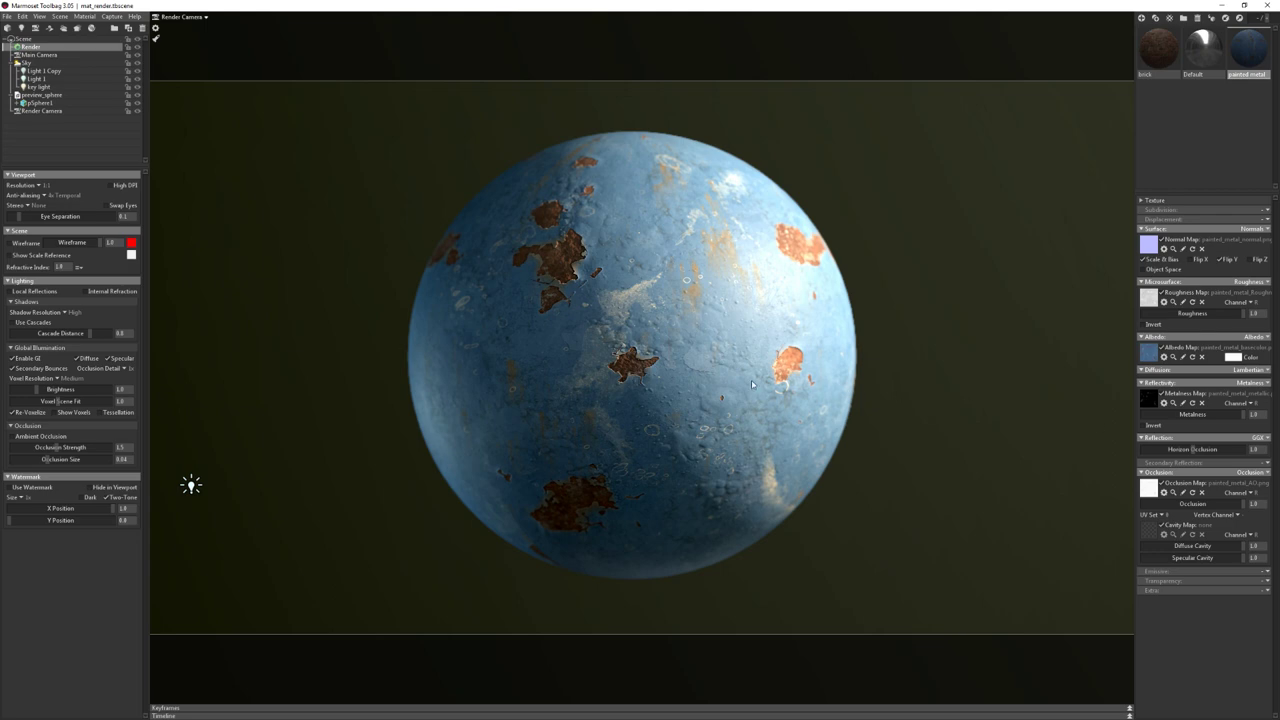
pyautogui.click(546, 343)
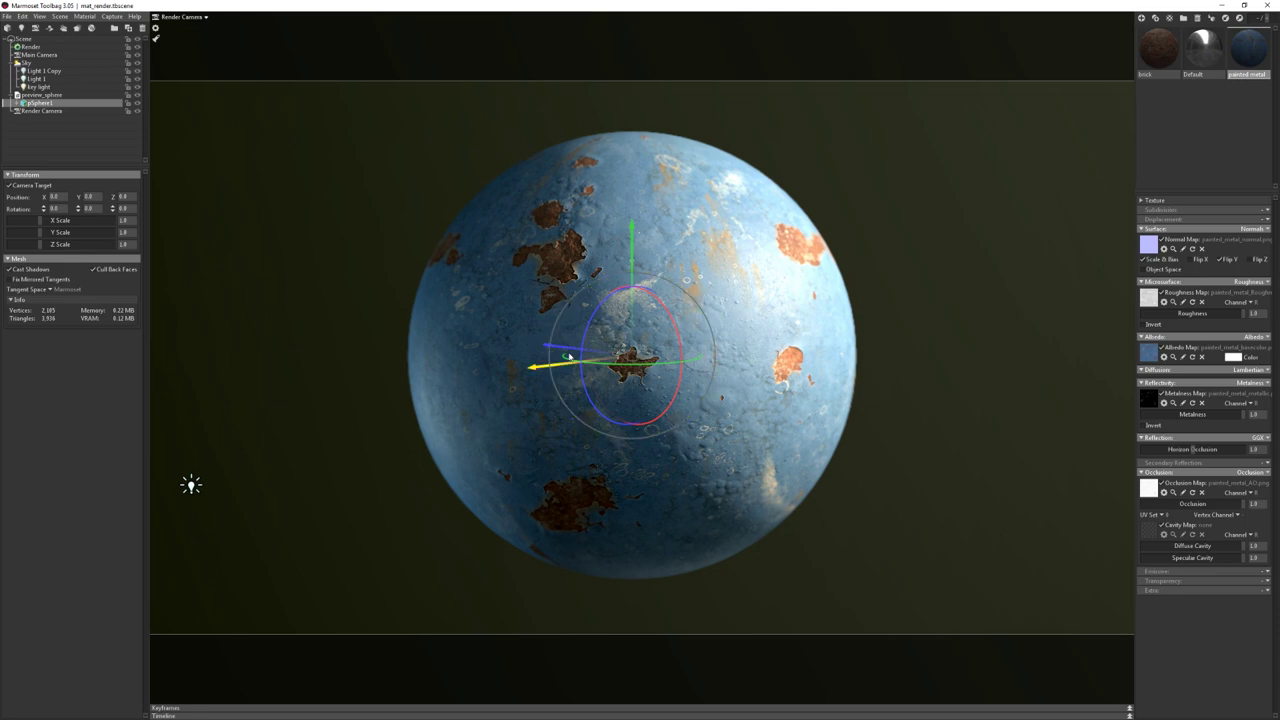
pyautogui.keyDown('shift'); pyautogui.moveTo(552, 350); pyautogui.dragTo(793, 405); pyautogui.keyUp('shift')
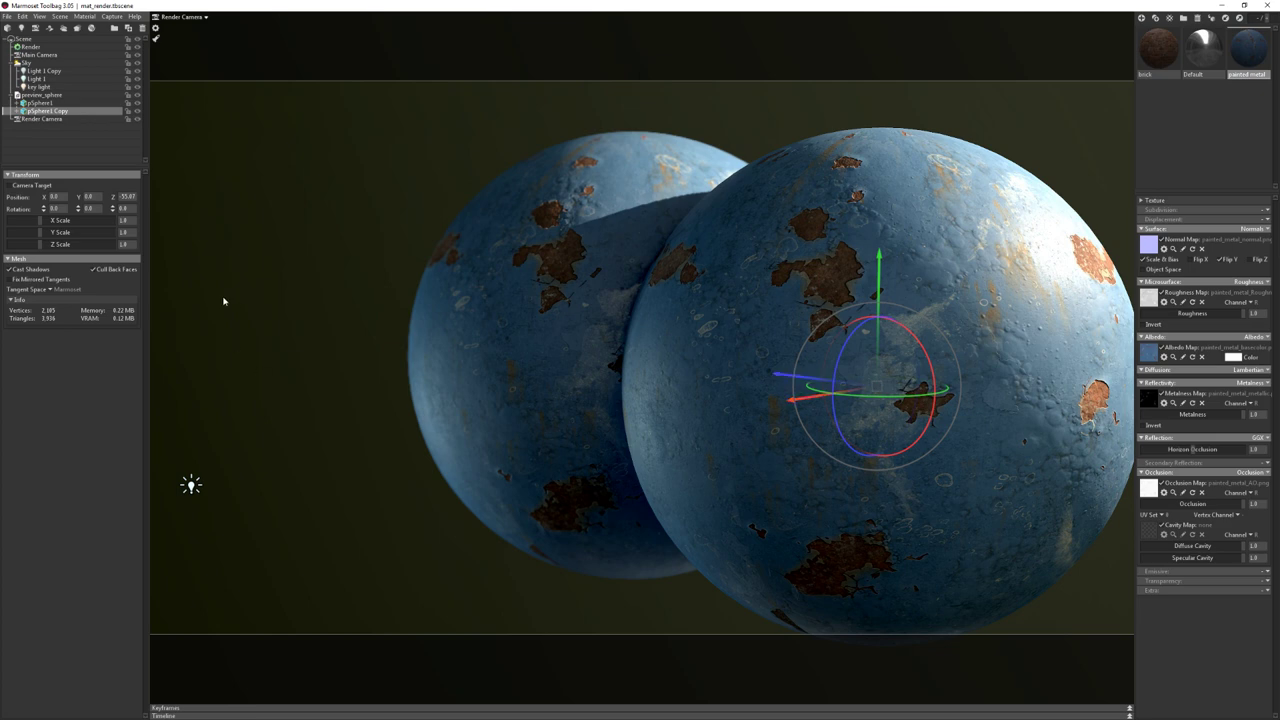
# Disable global illumination and set occlusion strength to about 2.68
pyautogui.click(46, 49)
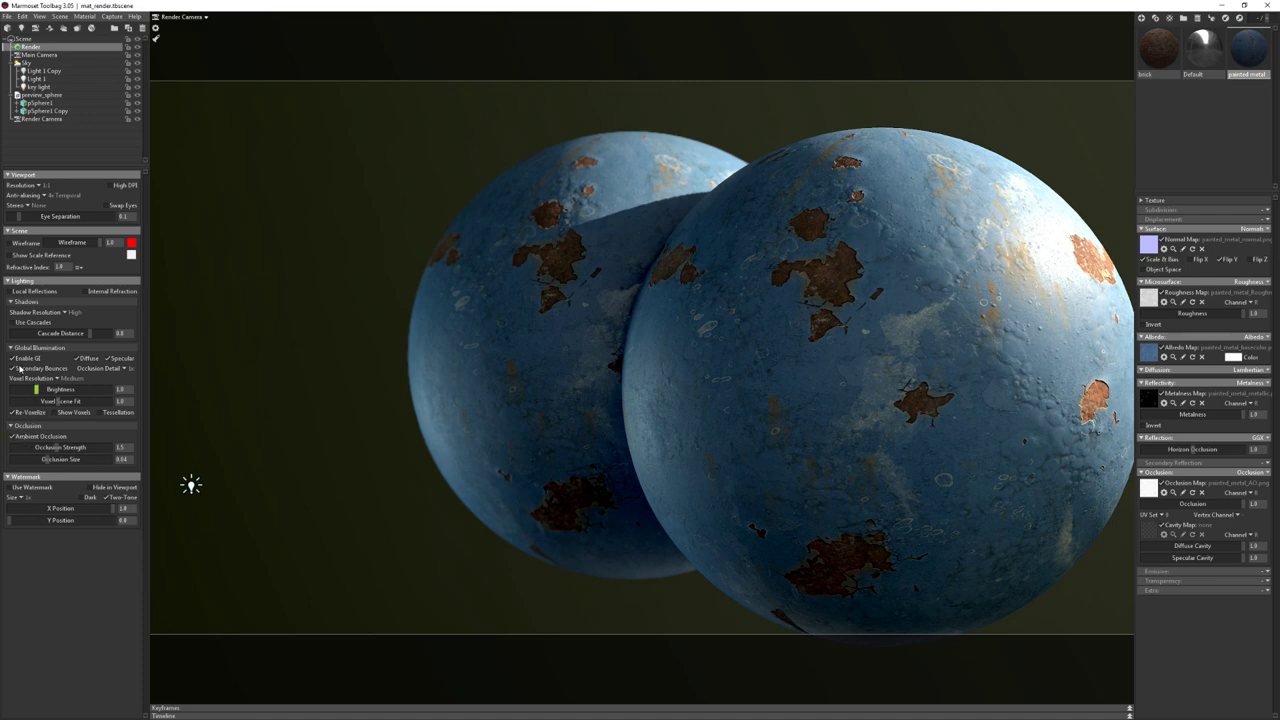
pyautogui.click(14, 359)
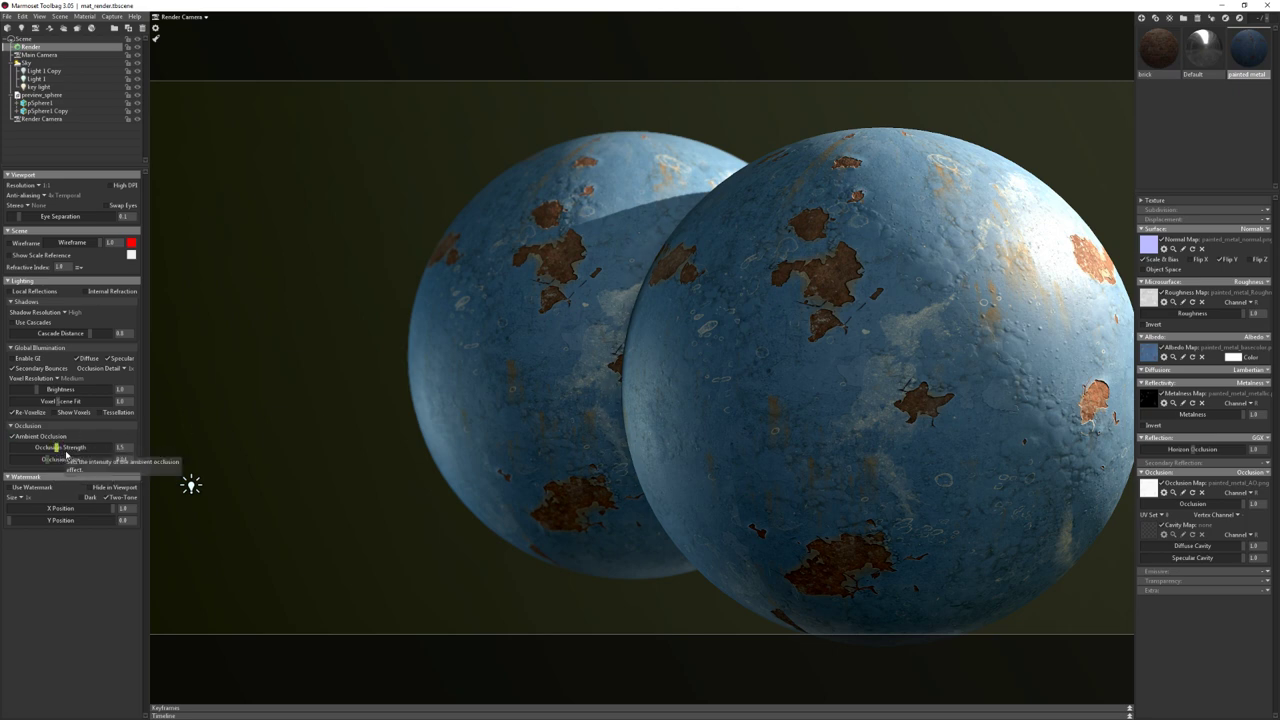
pyautogui.moveTo(67, 455); pyautogui.dragTo(164, 458)
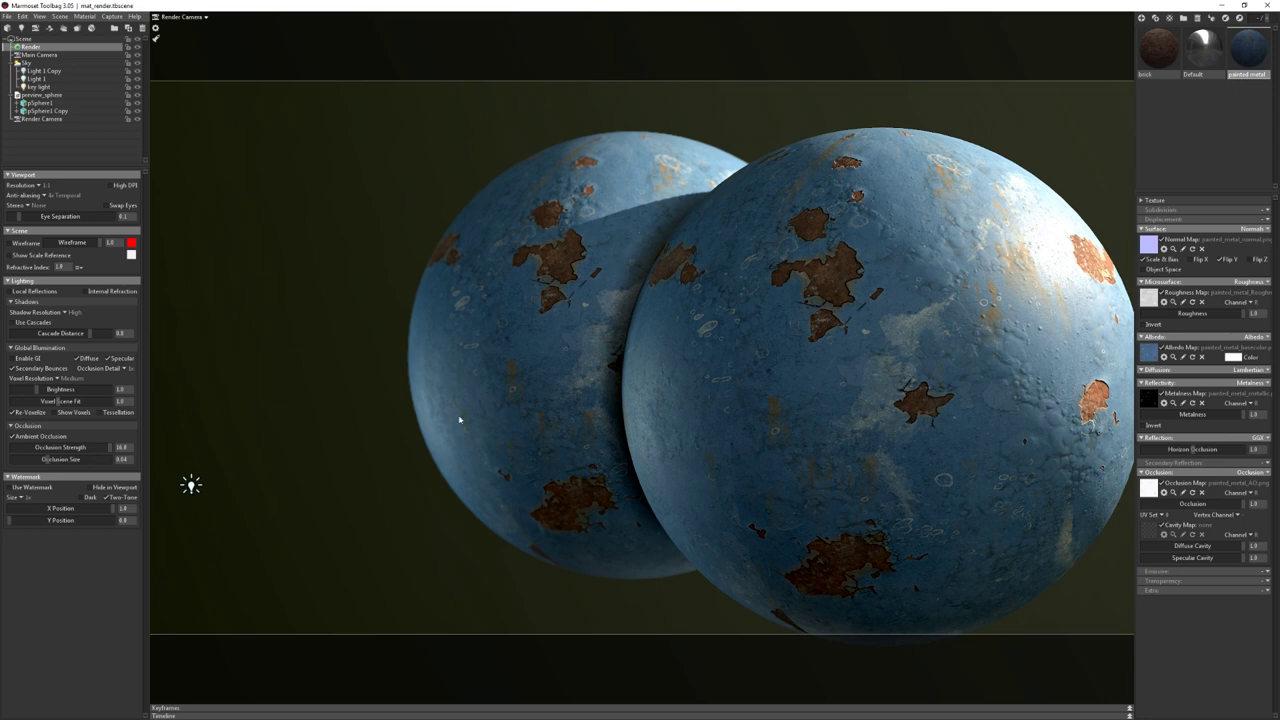
pyautogui.moveTo(63, 452); pyautogui.dragTo(70, 450)
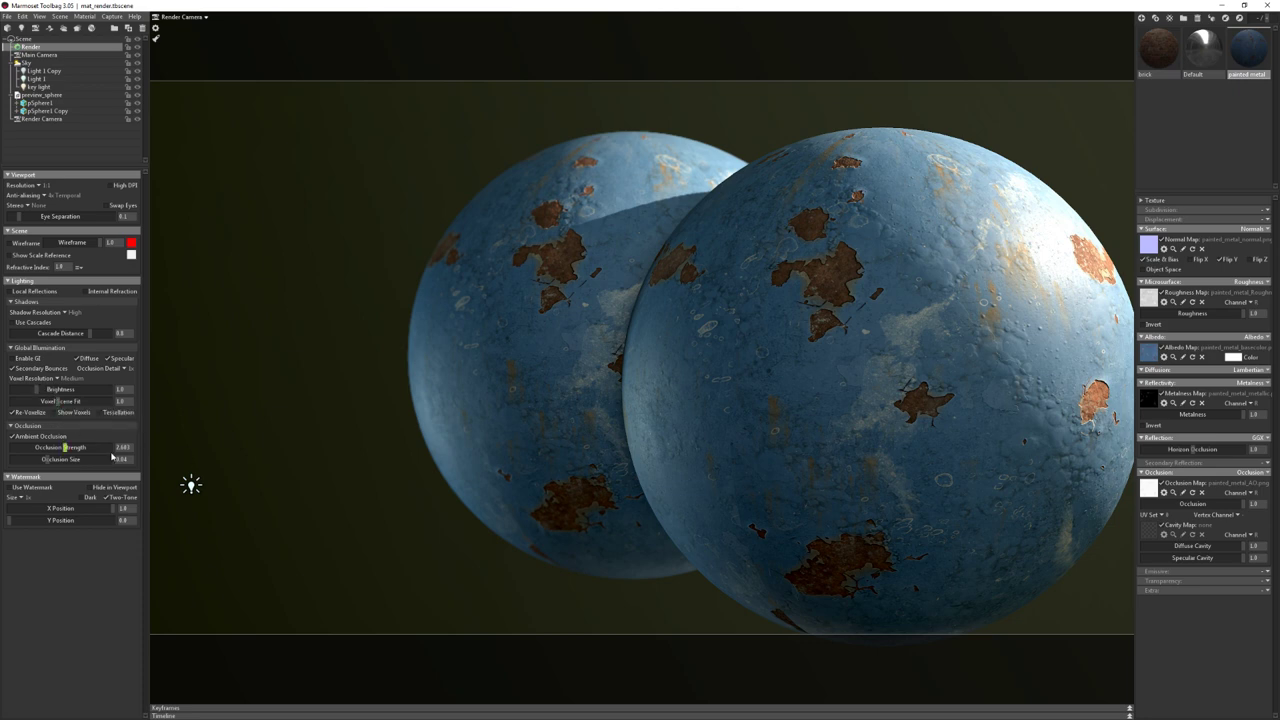
# Delete the duplicate sphere and enable Use Watermark in the Render settings
pyautogui.click(657, 343)
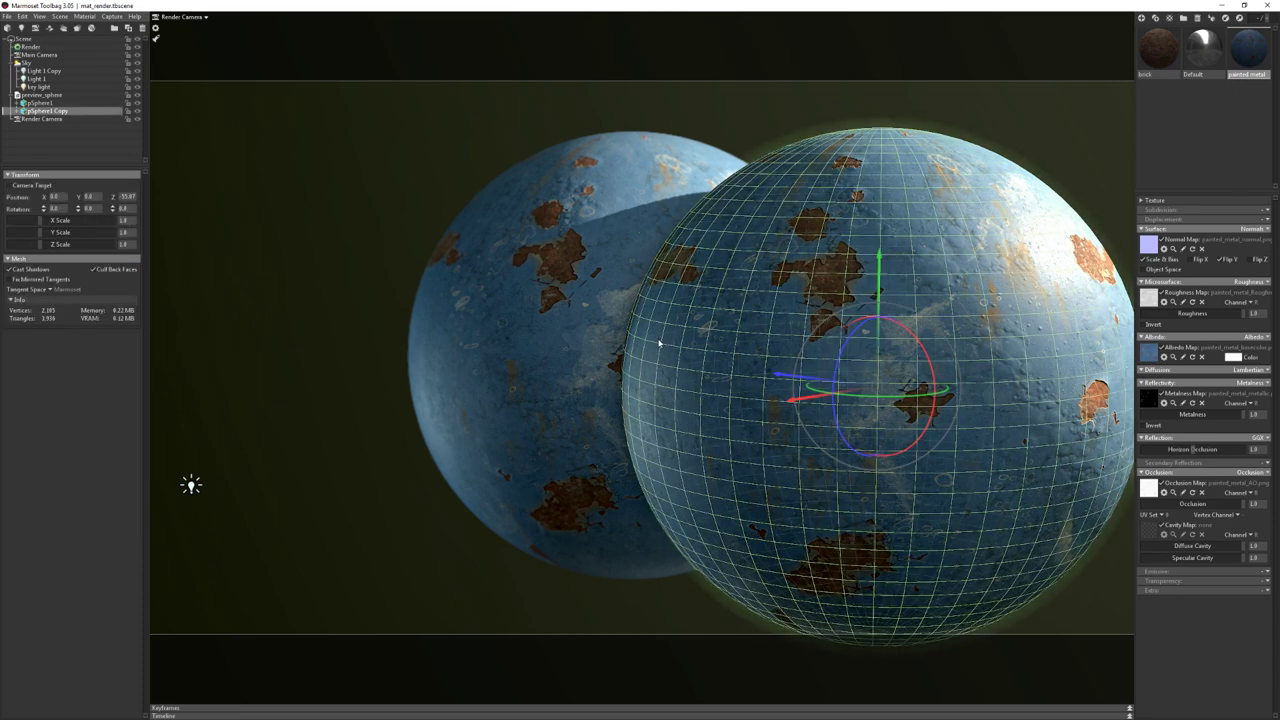
pyautogui.press('Delete')
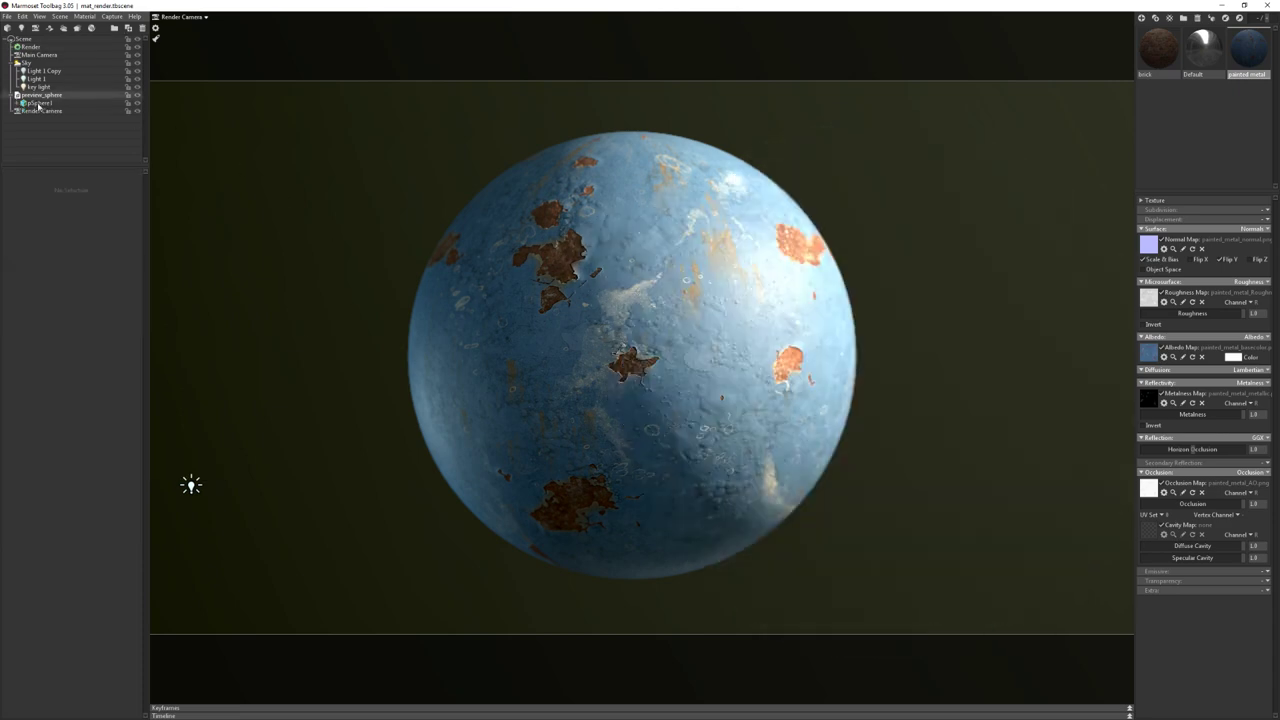
pyautogui.click(31, 47)
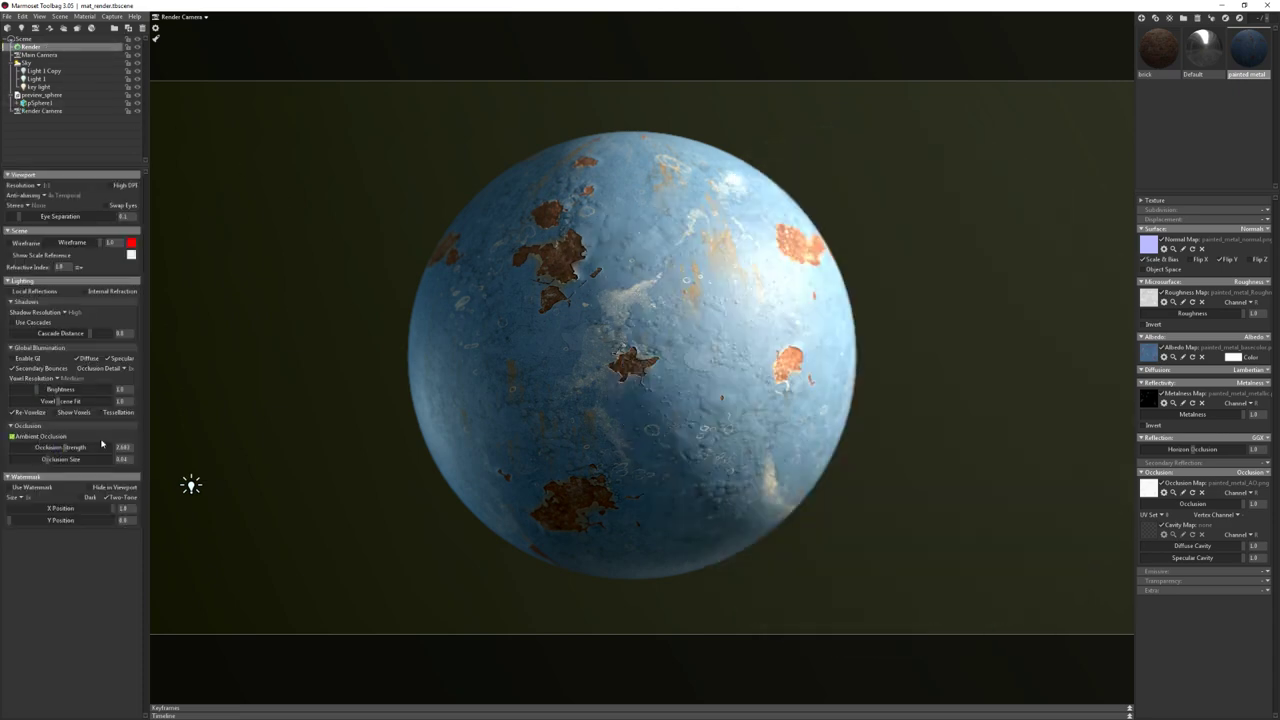
pyautogui.click(25, 489)
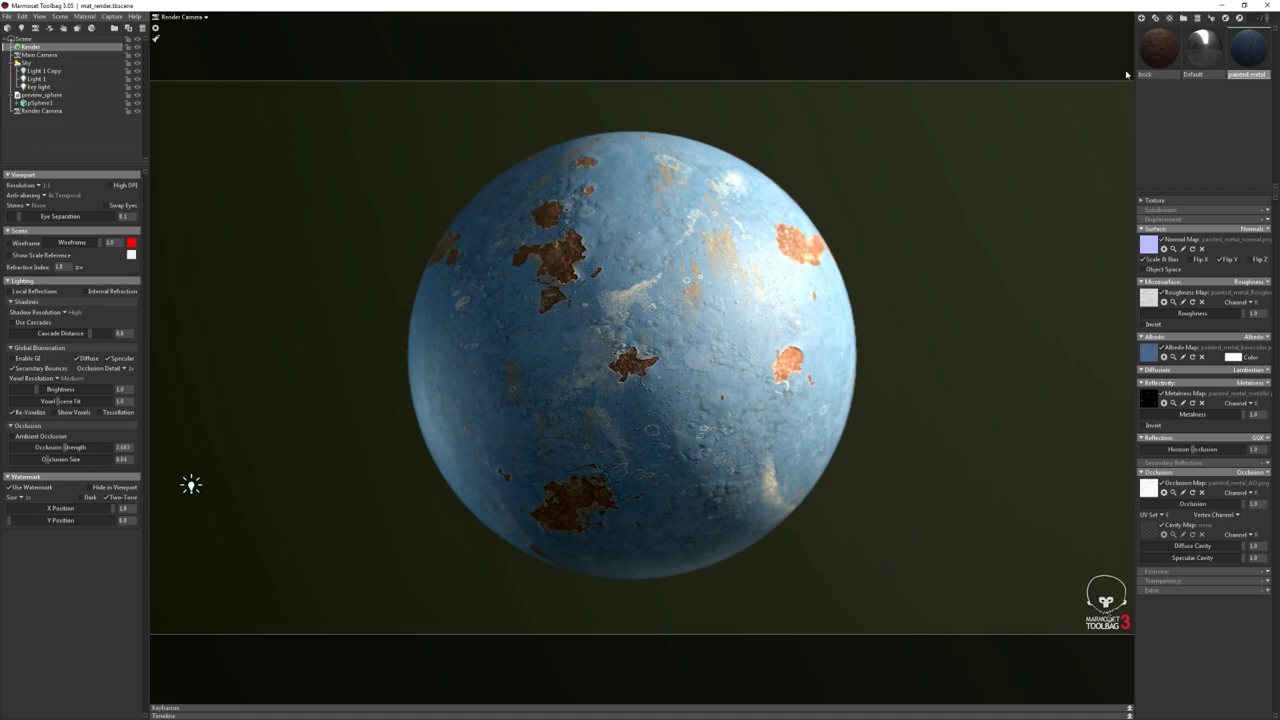
# Apply the brick material to the sphere from the library
pyautogui.moveTo(1159, 45); pyautogui.dragTo(635, 375)
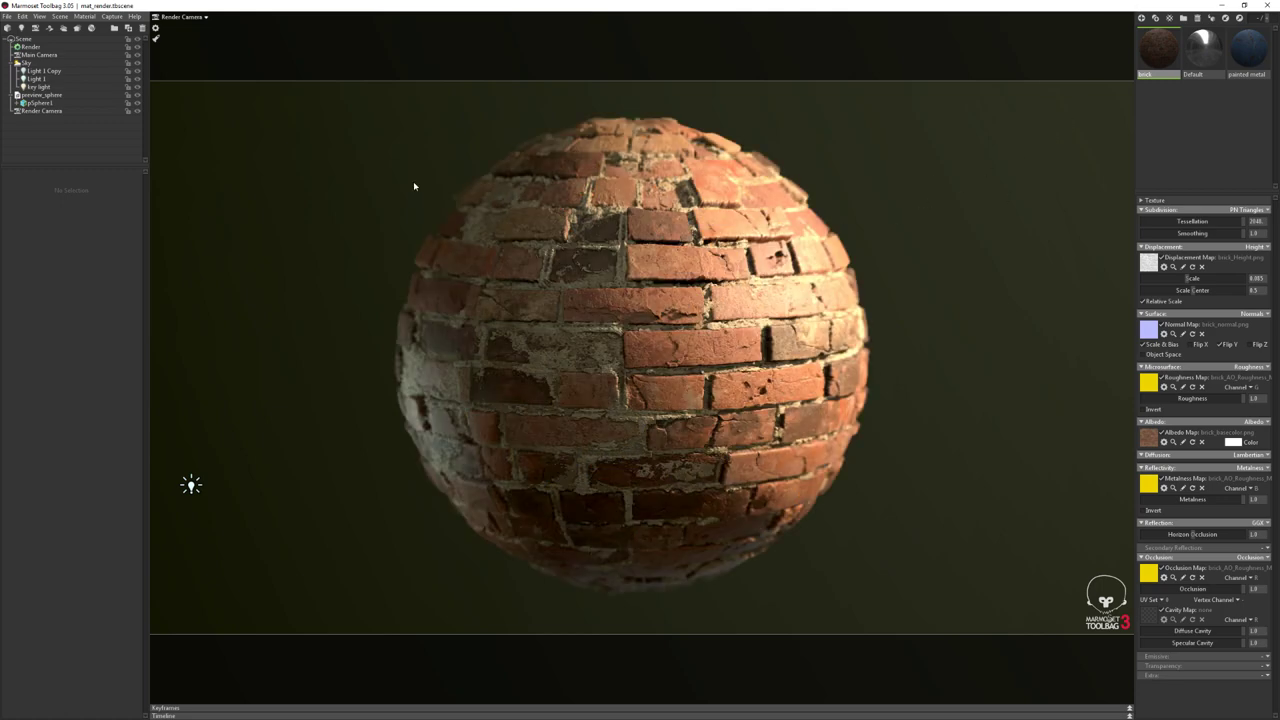
pyautogui.click(1200, 130)
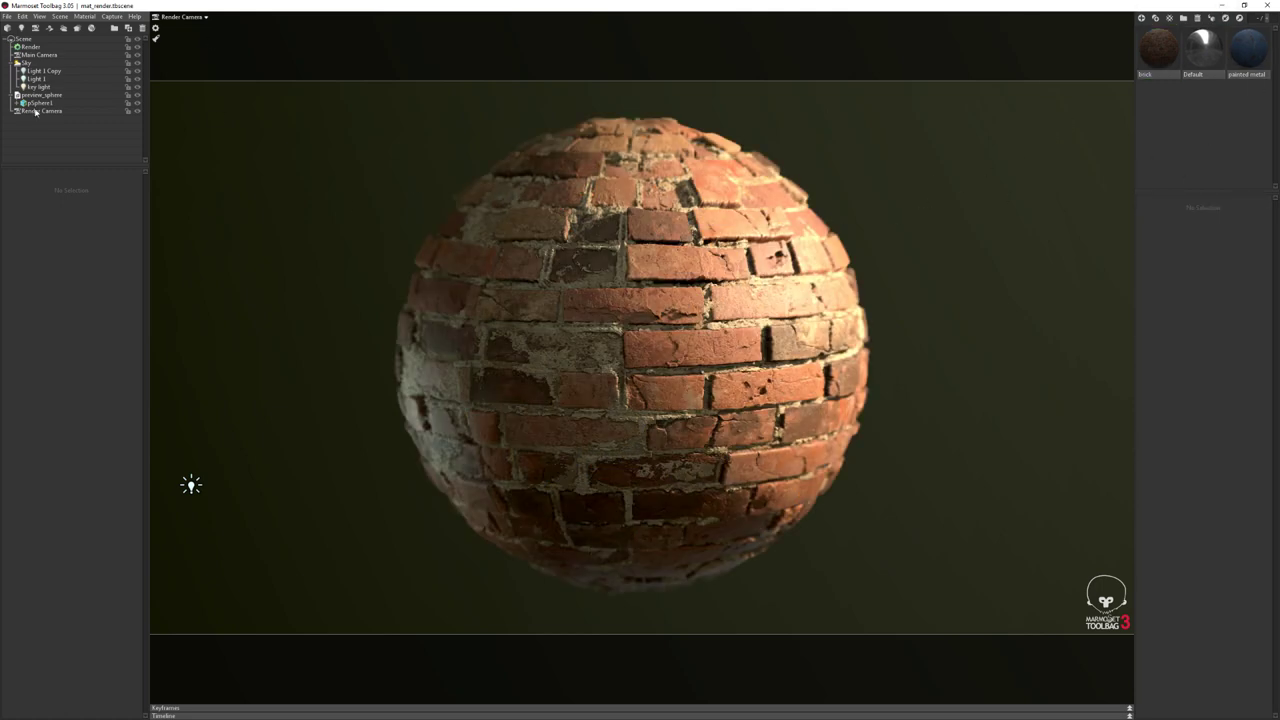
pyautogui.click(35, 111)
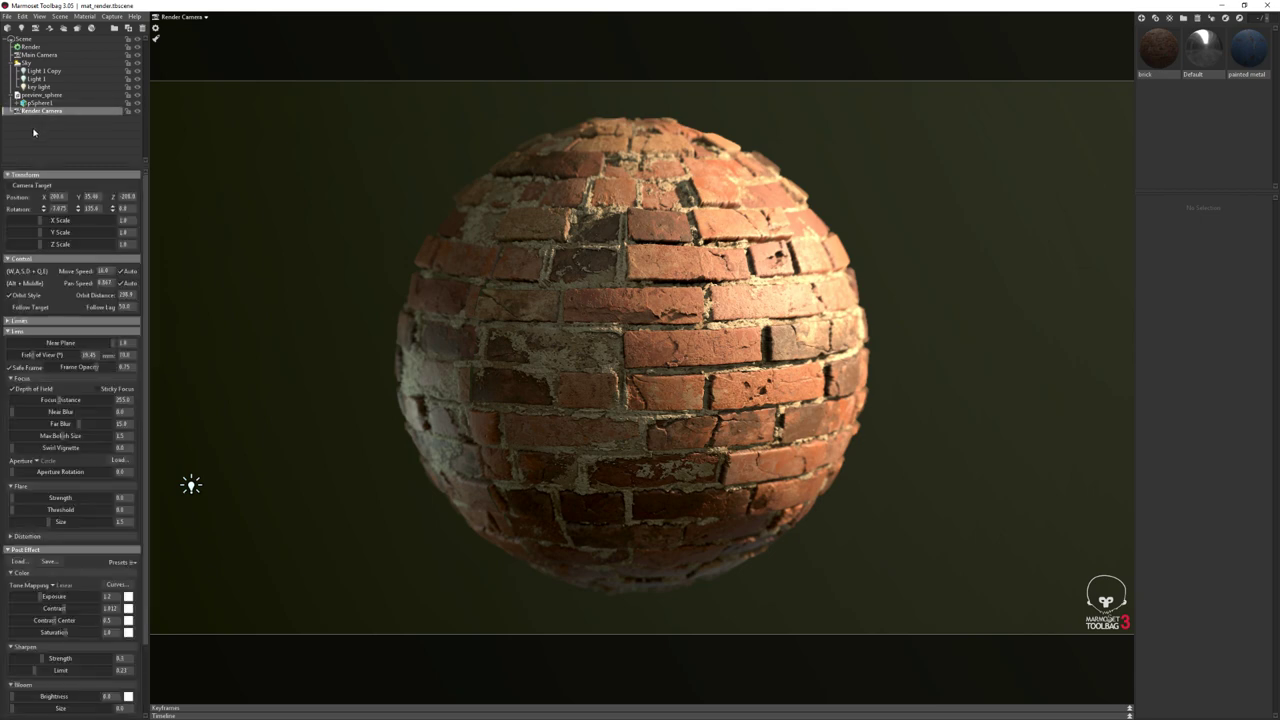
pyautogui.click(36, 48)
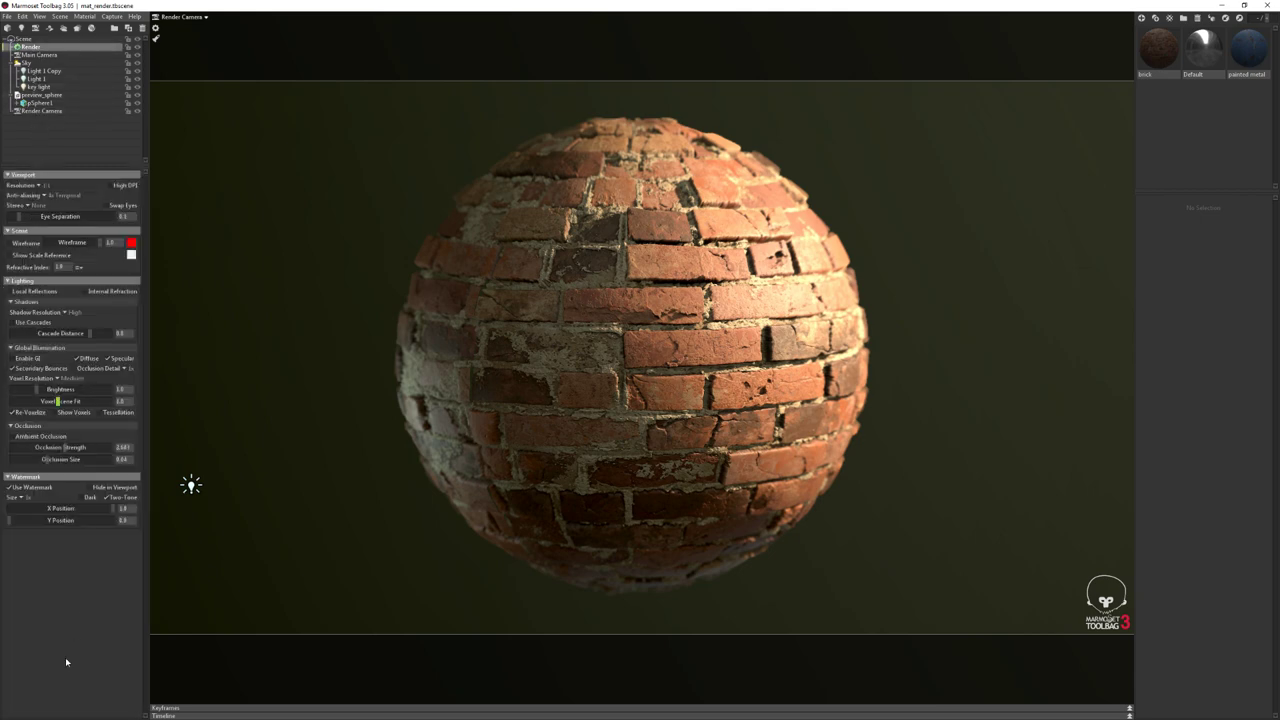
pyautogui.click(654, 371)
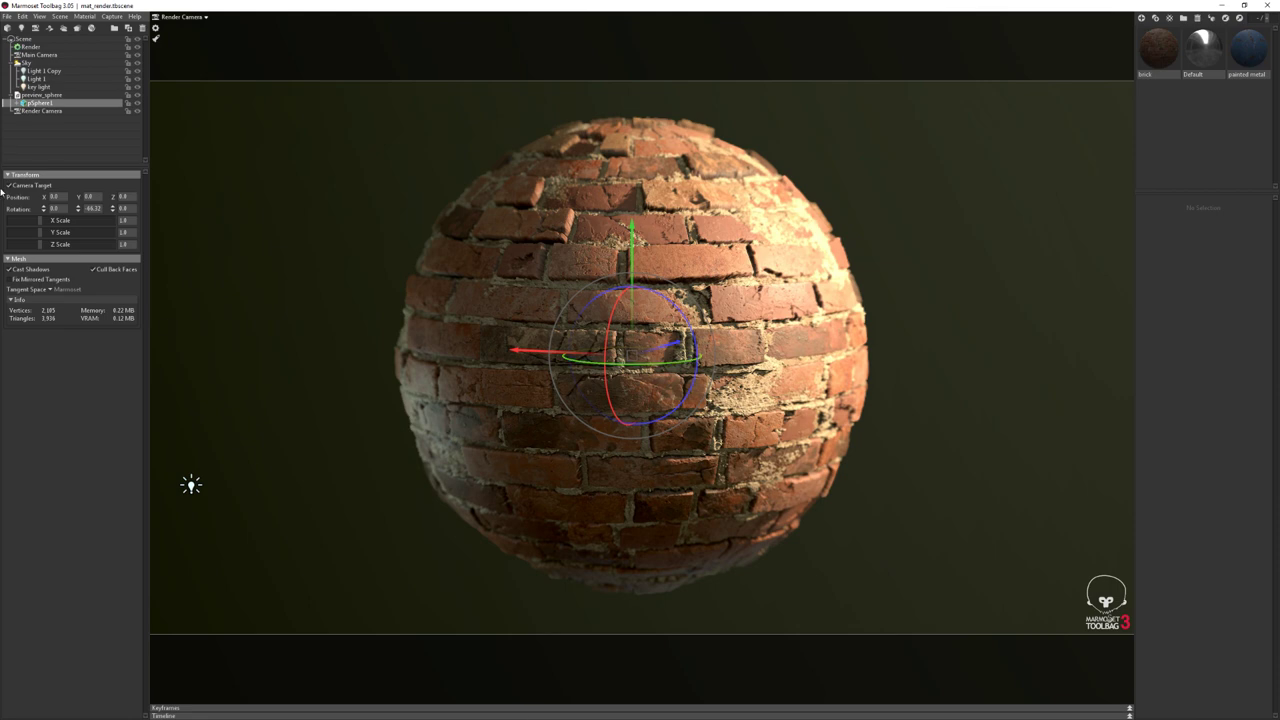
# Set the Render viewport resolution to 2:1 (Double)
pyautogui.click(47, 56)
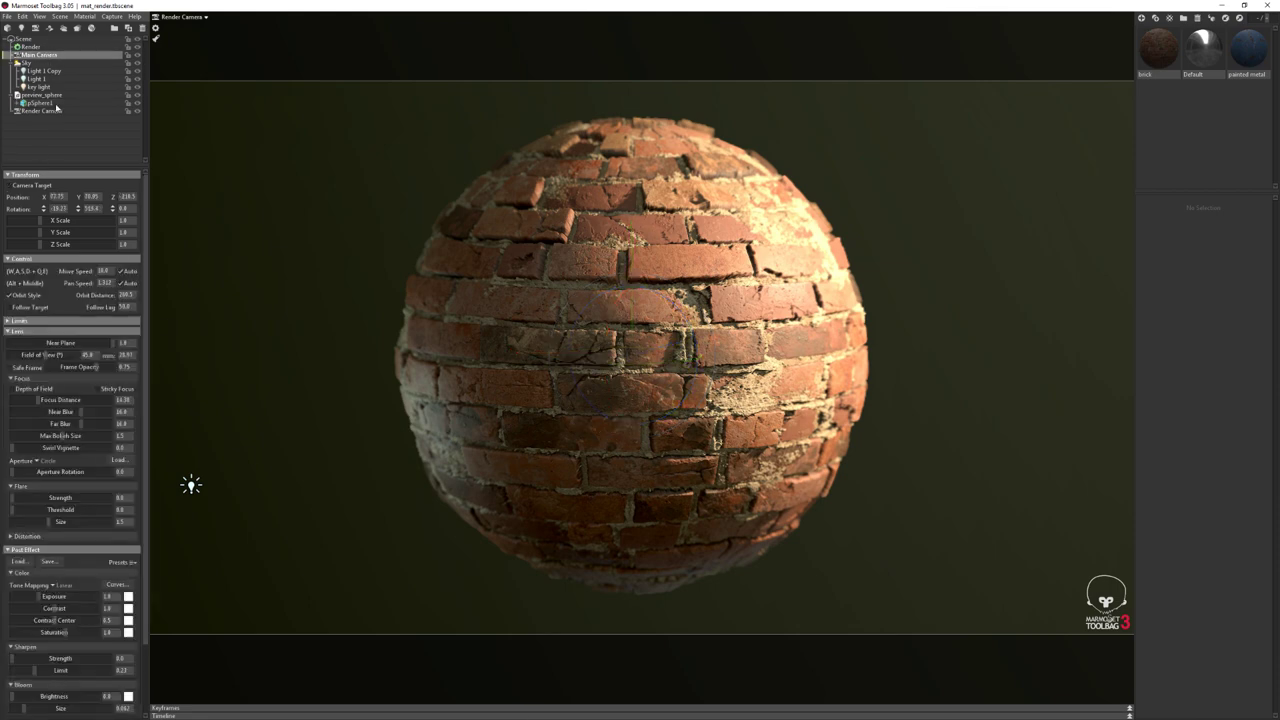
pyautogui.click(45, 48)
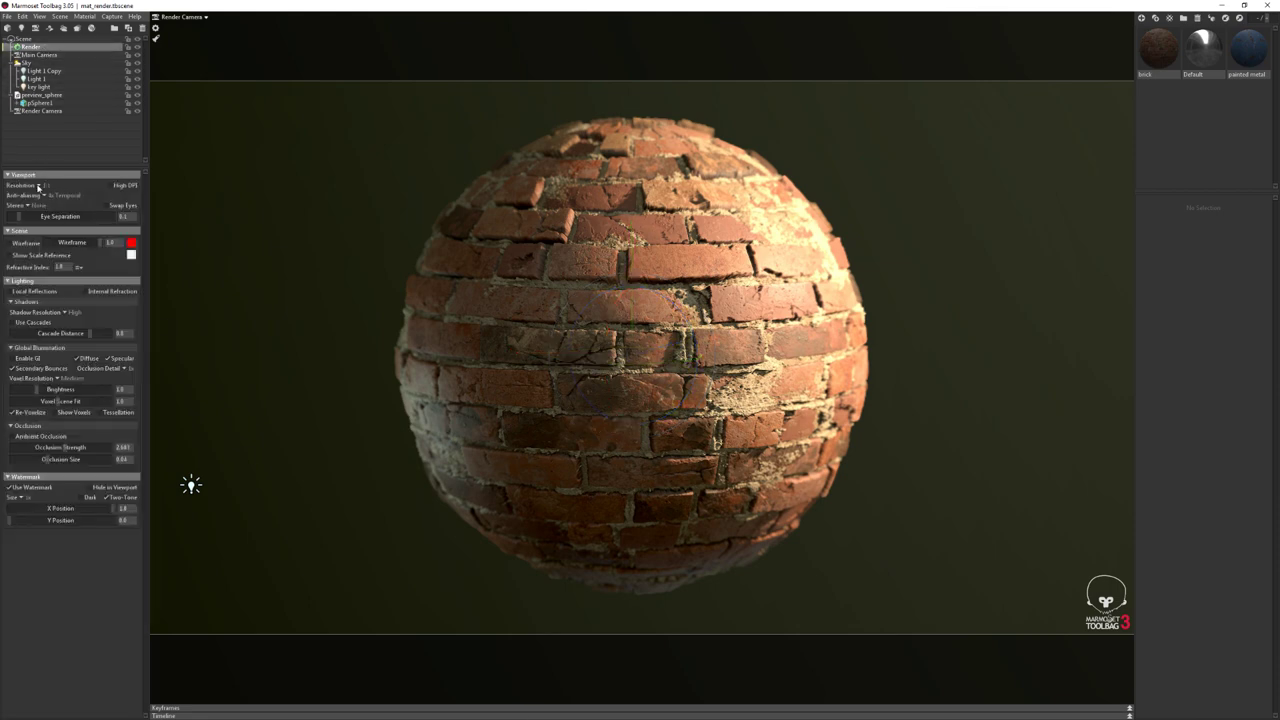
pyautogui.click(62, 186)
pyautogui.click(55, 205)
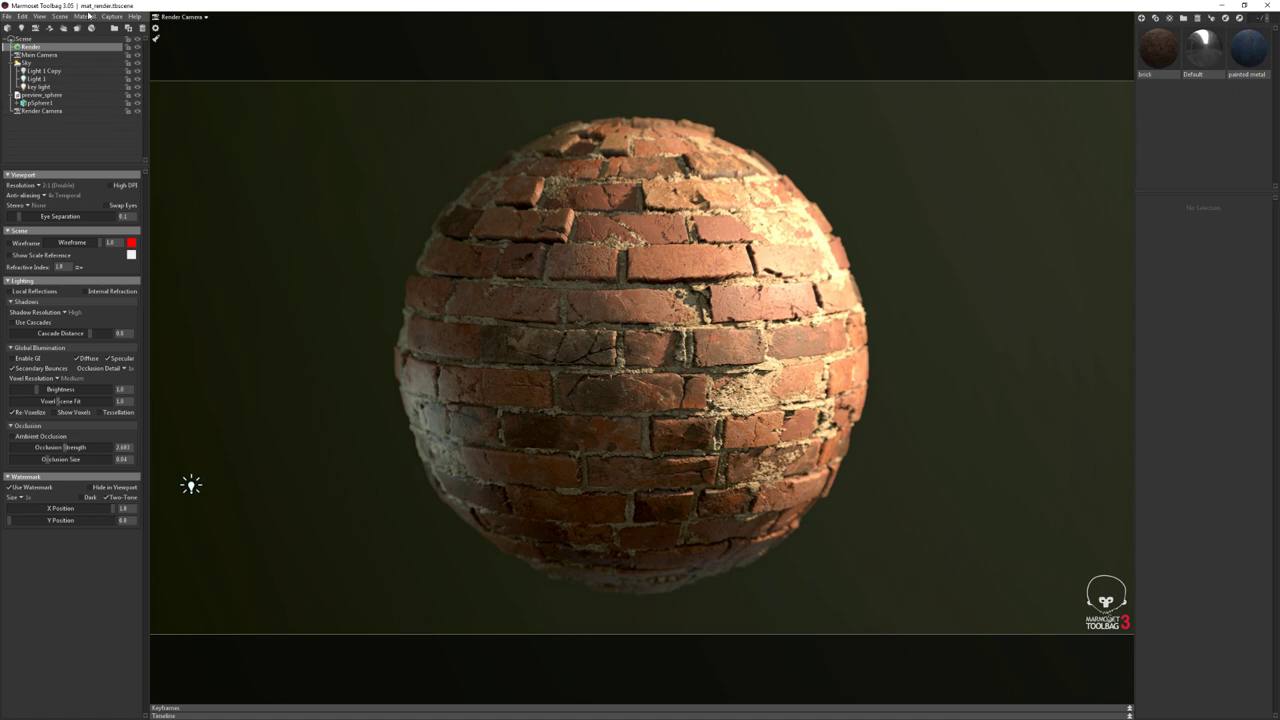
# Open Capture Settings and set image sampling to 100x
pyautogui.click(88, 17)
pyautogui.click(114, 18)
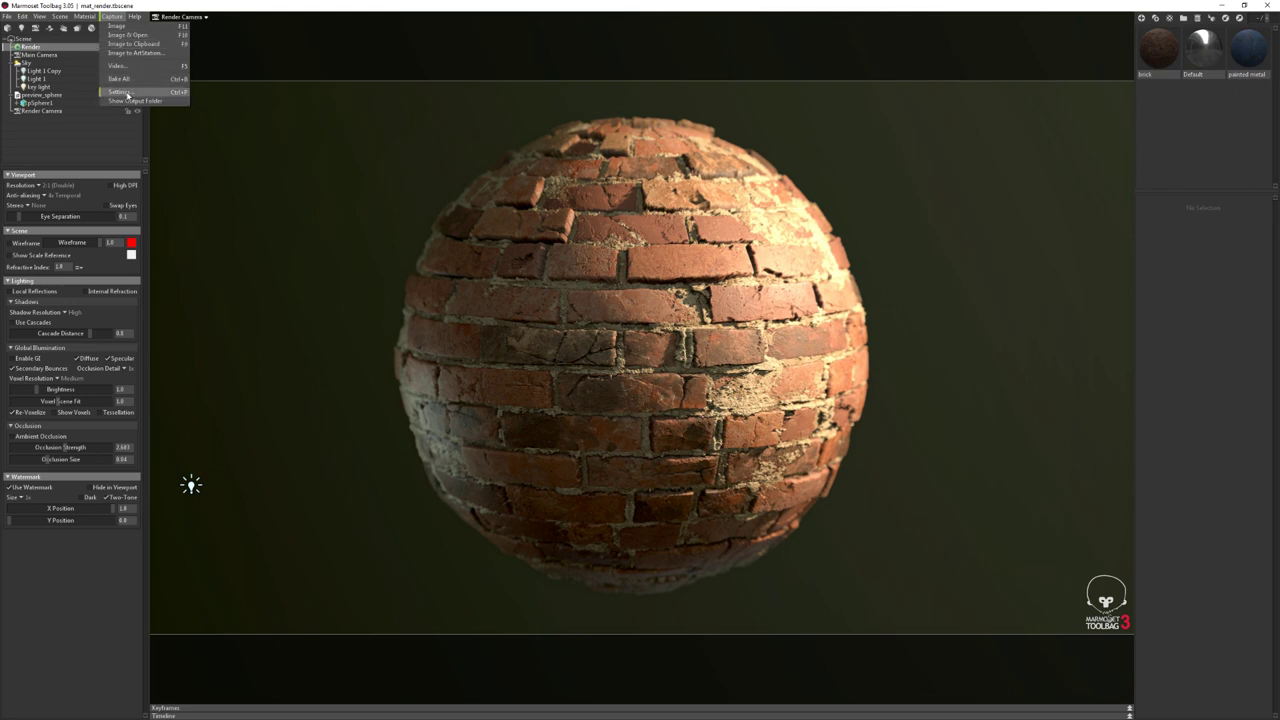
pyautogui.click(116, 93)
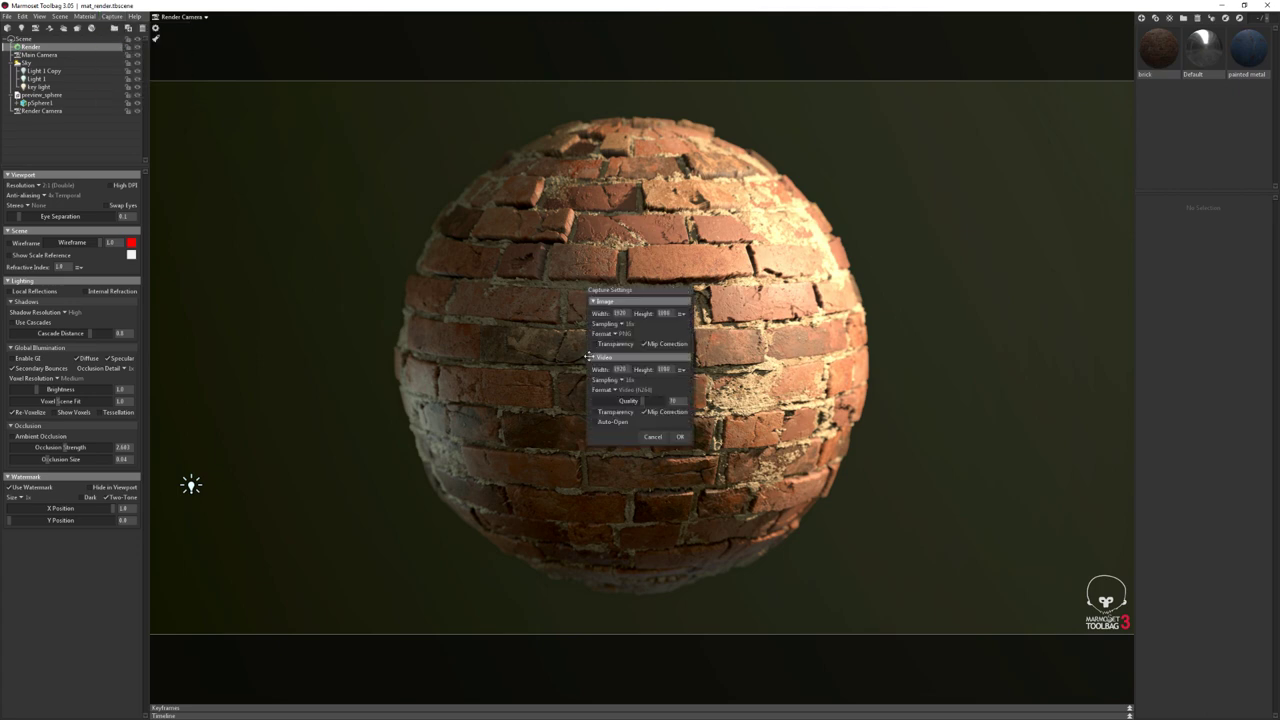
pyautogui.moveTo(619, 291); pyautogui.dragTo(621, 321)
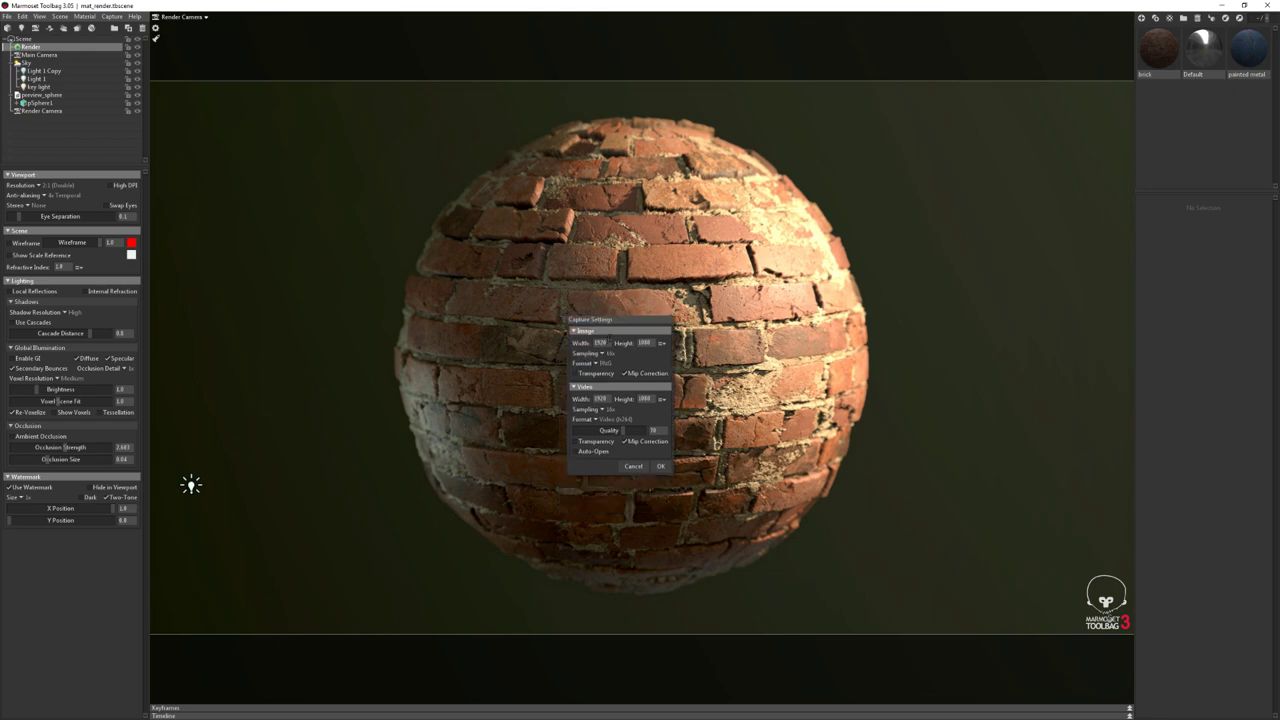
pyautogui.doubleClick(600, 342)
pyautogui.click(602, 354)
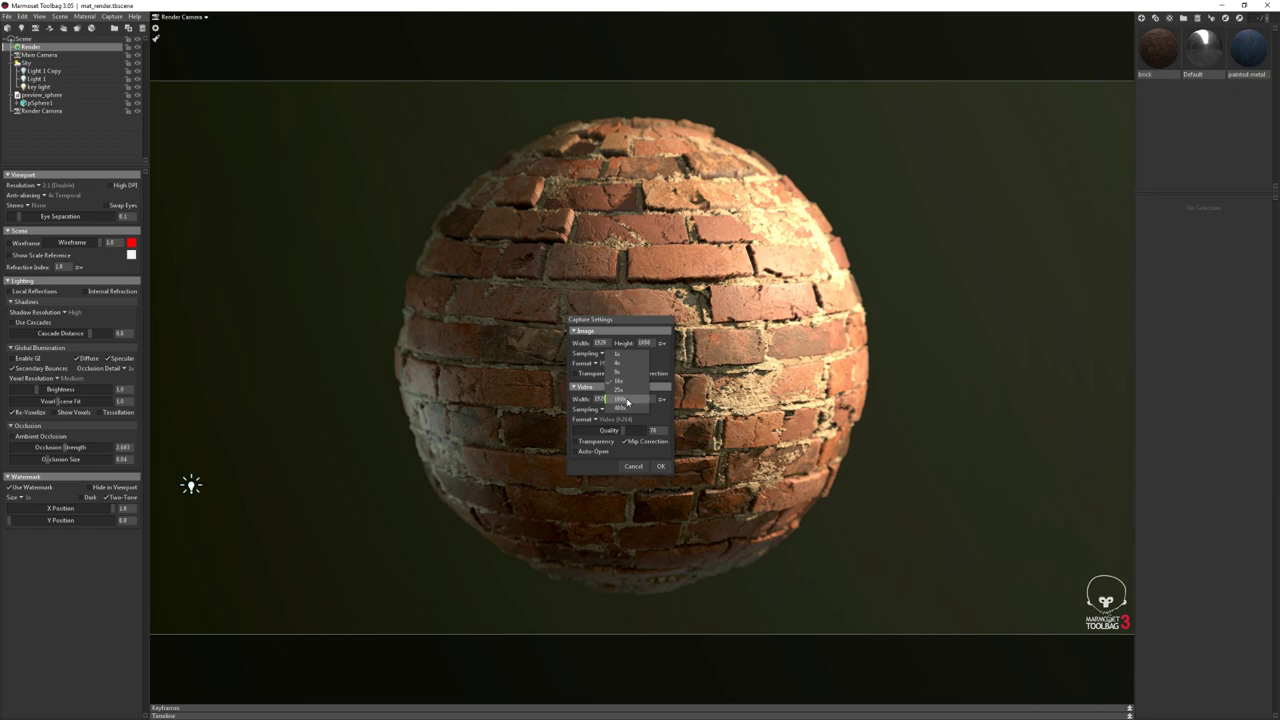
pyautogui.click(625, 400)
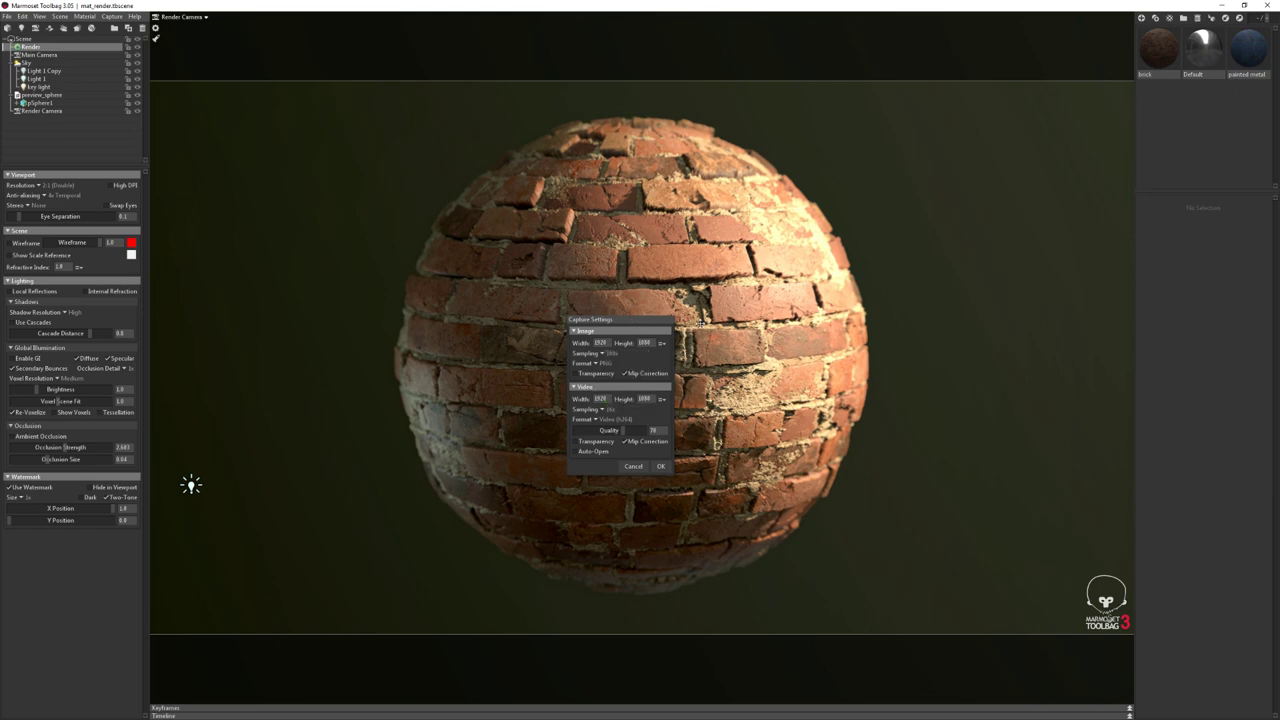
# Keep PNG as the image format and confirm the 1920 × 1080 capture settings
pyautogui.moveTo(631, 320); pyautogui.dragTo(749, 317)
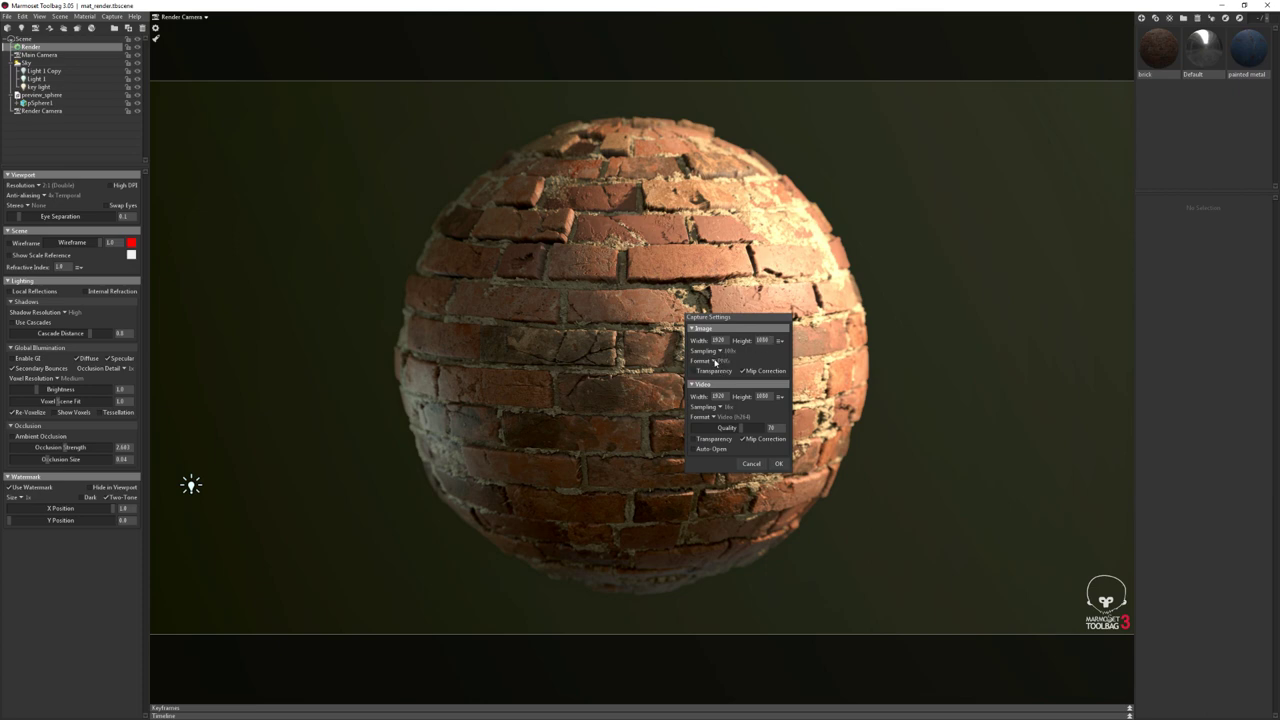
pyautogui.click(714, 362)
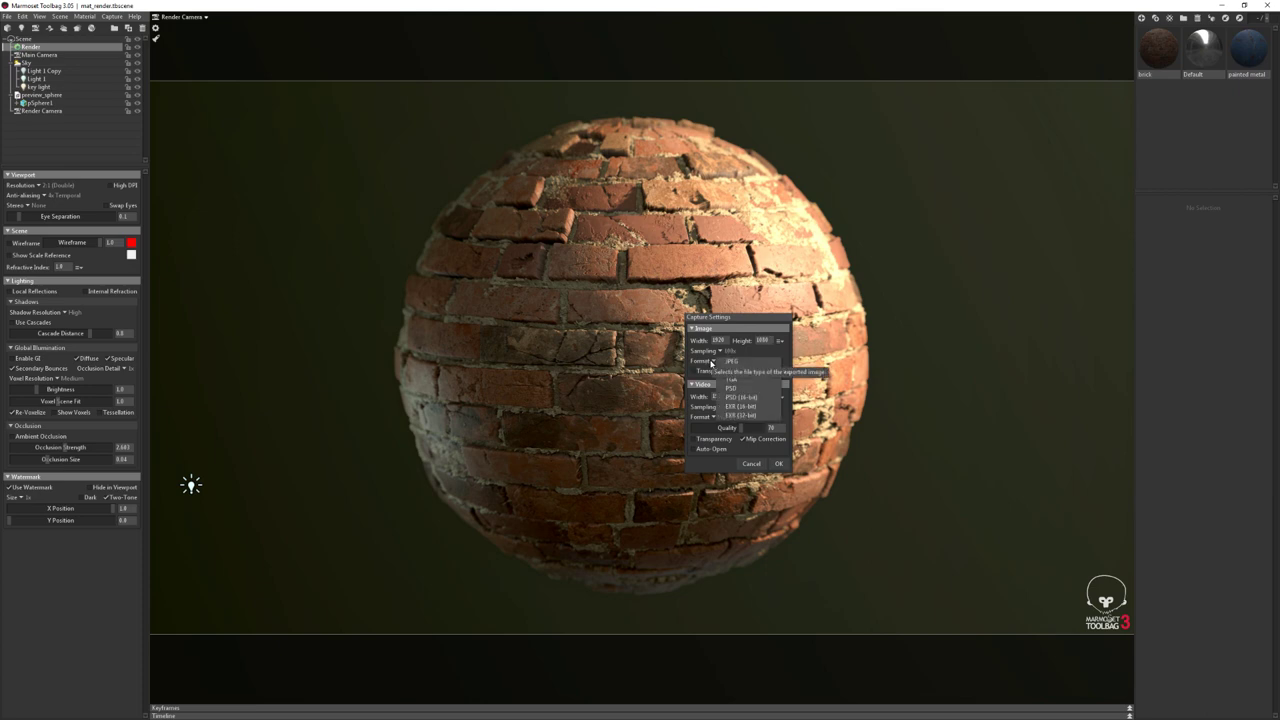
pyautogui.click(708, 364)
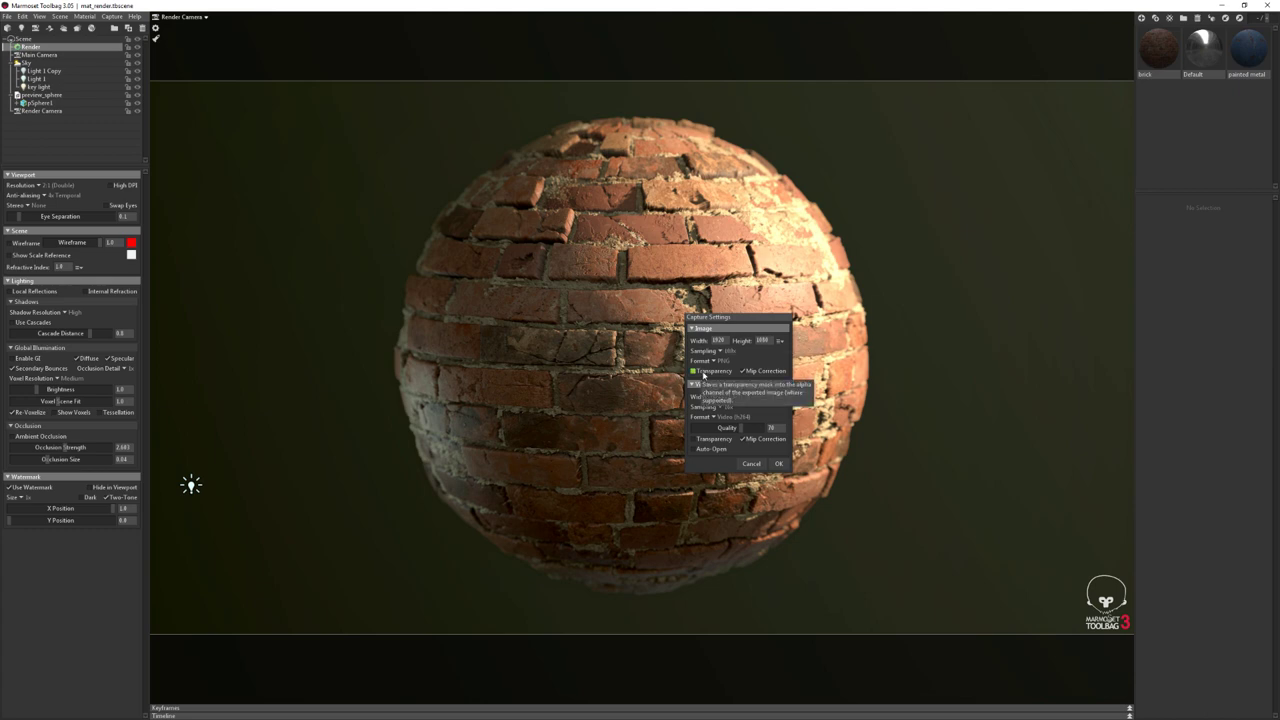
pyautogui.click(777, 465)
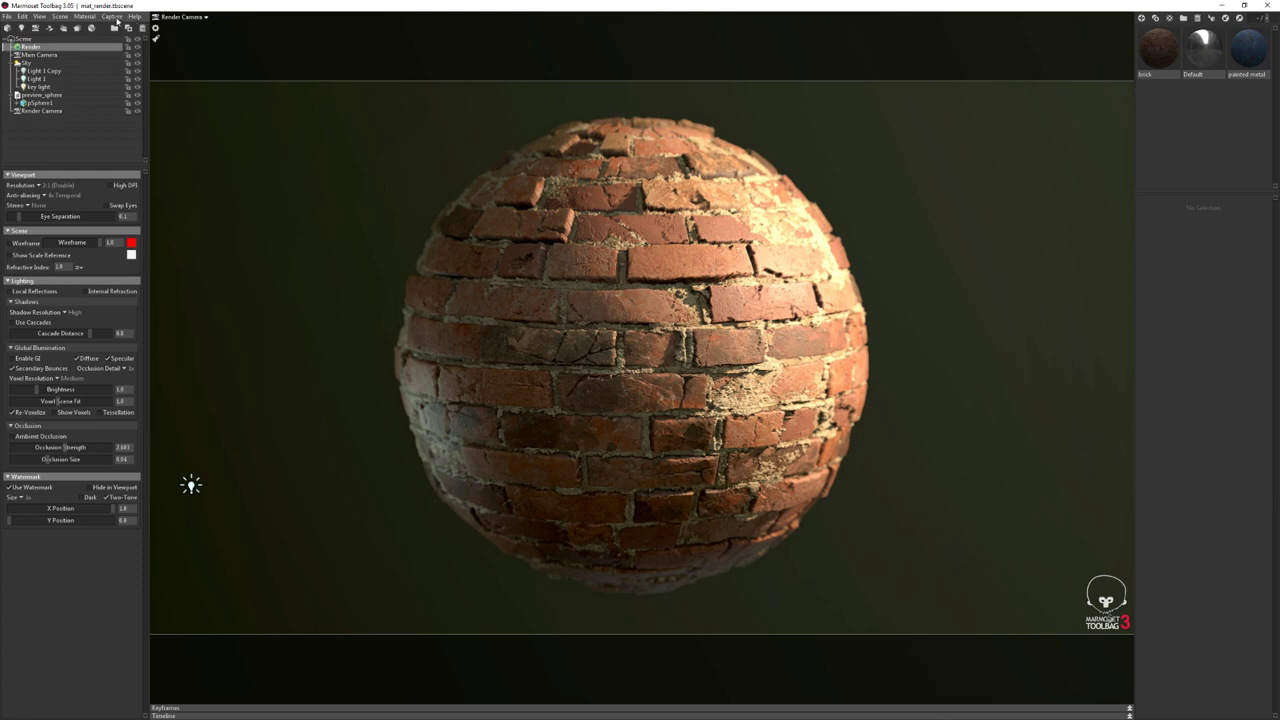
pyautogui.click(116, 18)
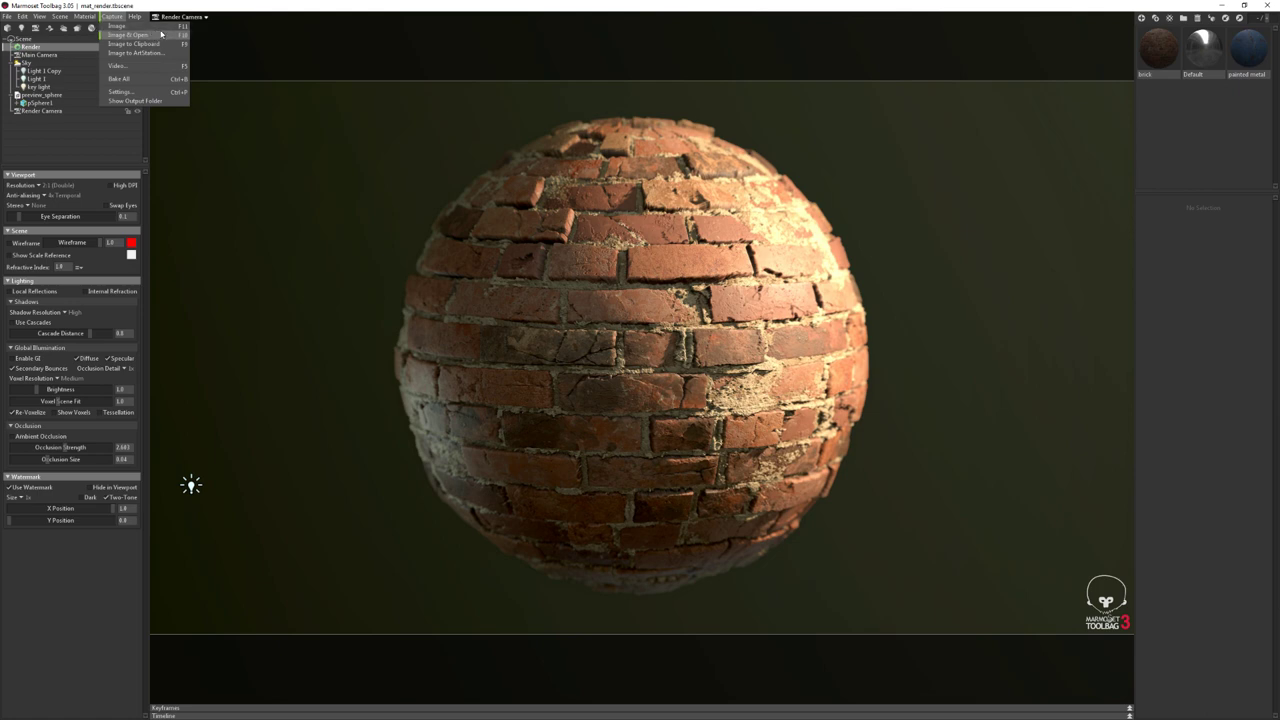
# Capture a still PNG image of the brick sphere and check it on the desktop
pyautogui.click(164, 35)
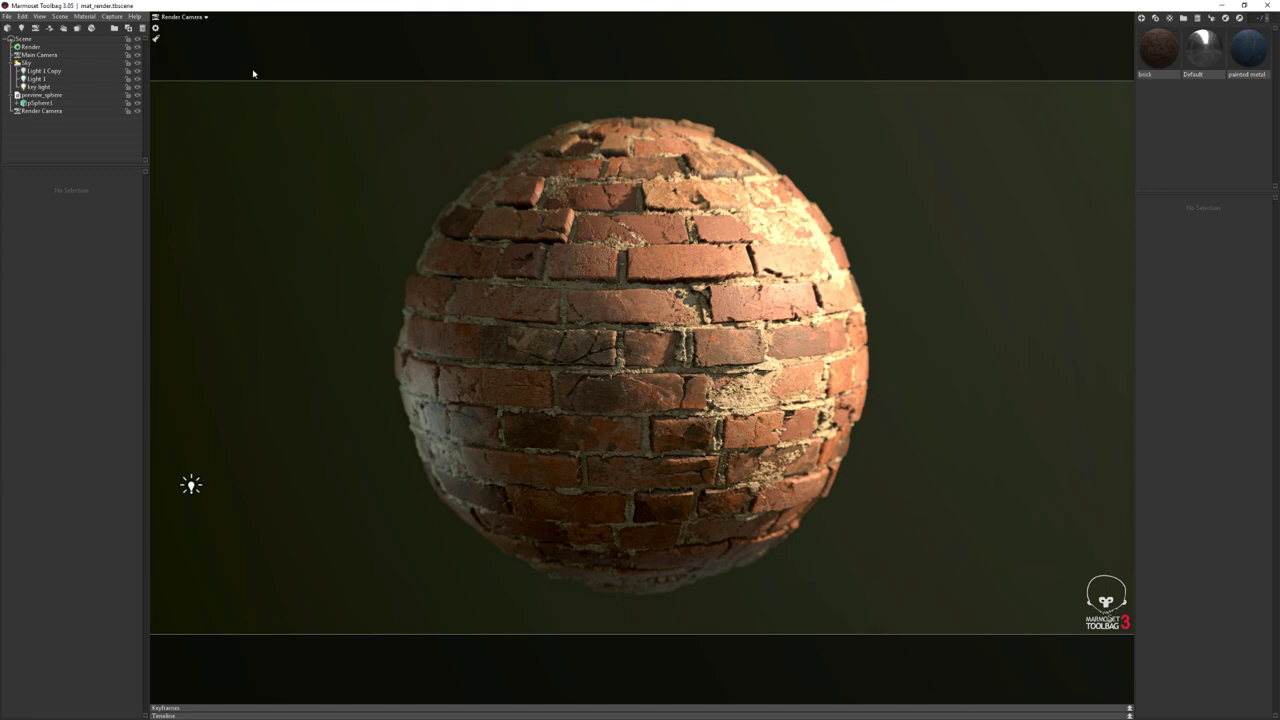
pyautogui.click(1222, 8)
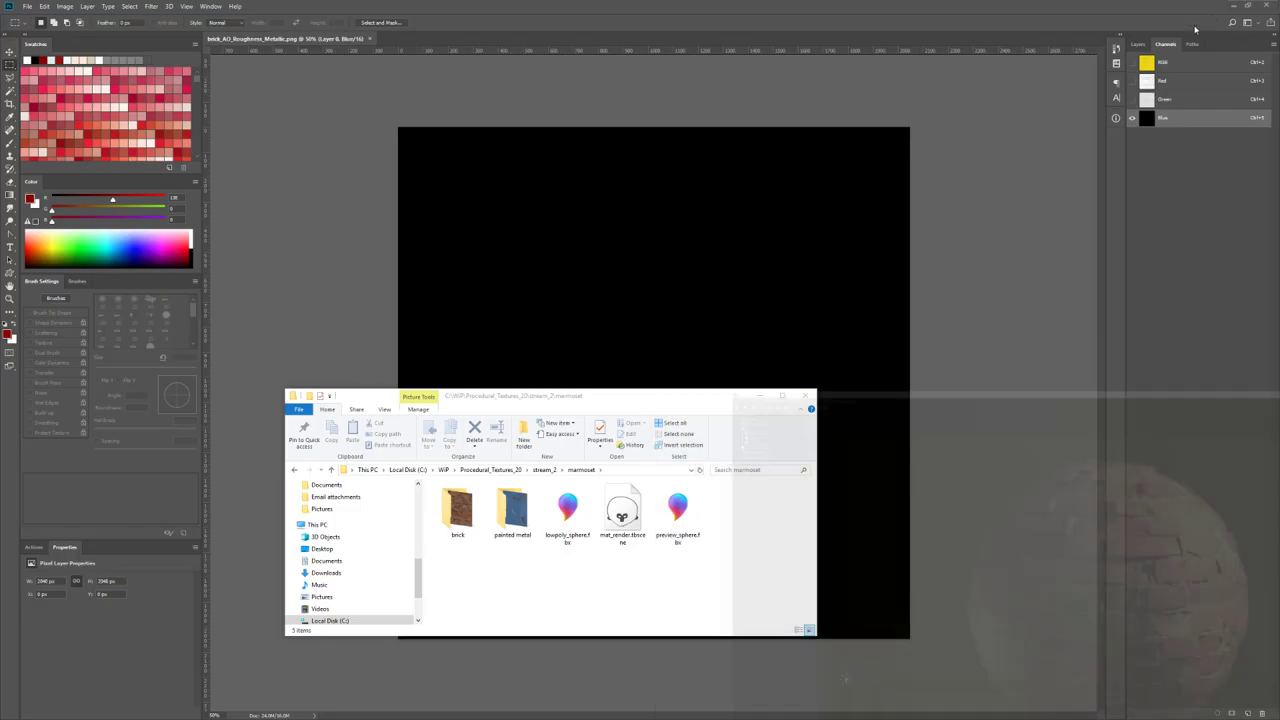
pyautogui.click(818, 397)
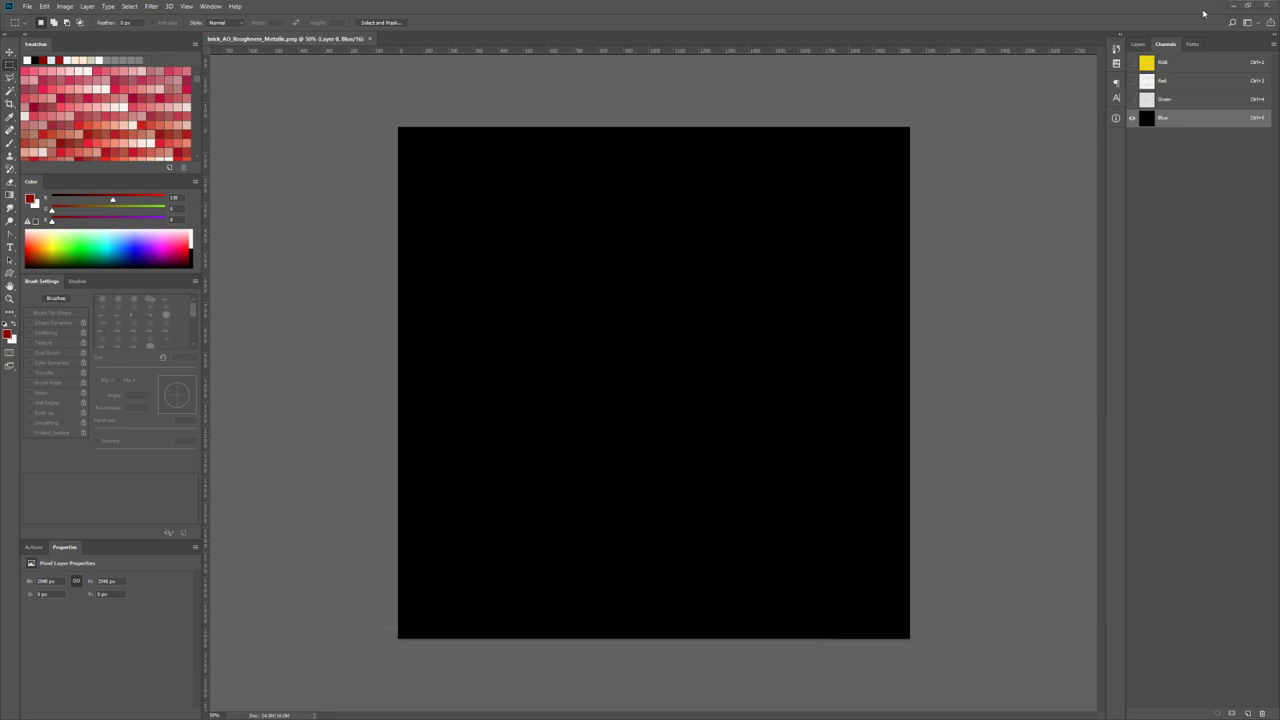
pyautogui.click(1232, 6)
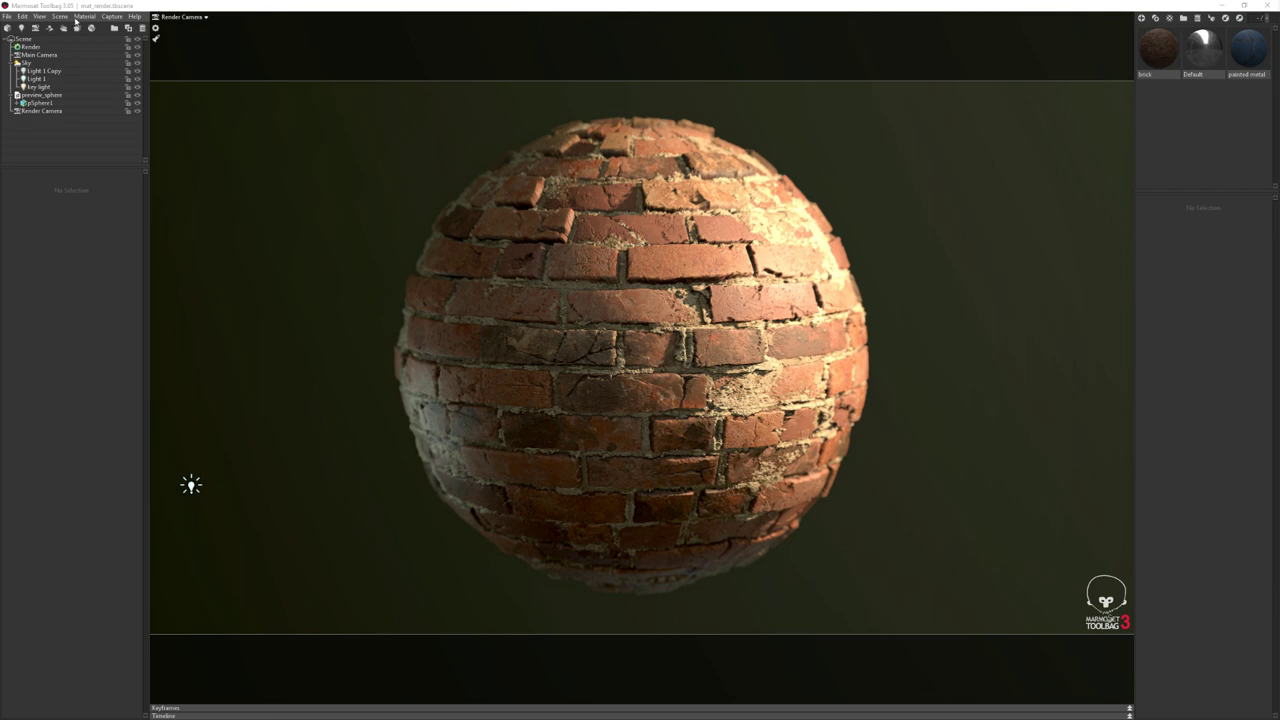
pyautogui.click(84, 17)
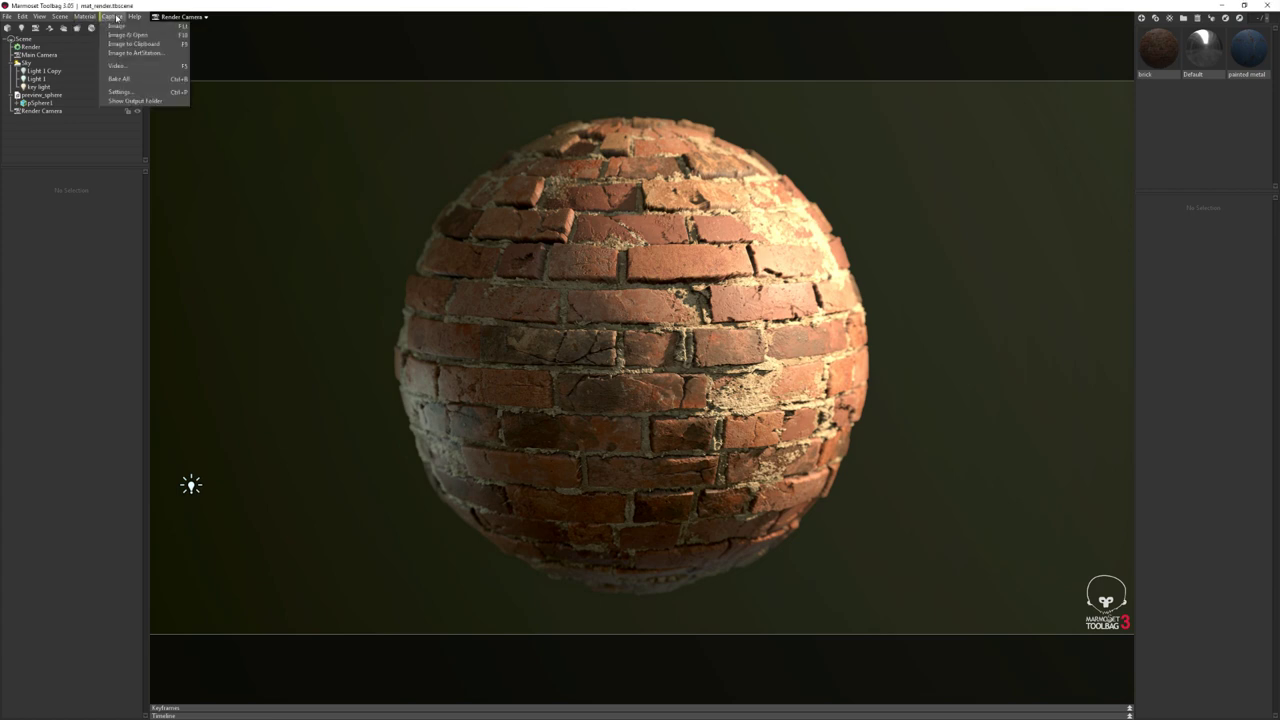
pyautogui.click(1222, 5)
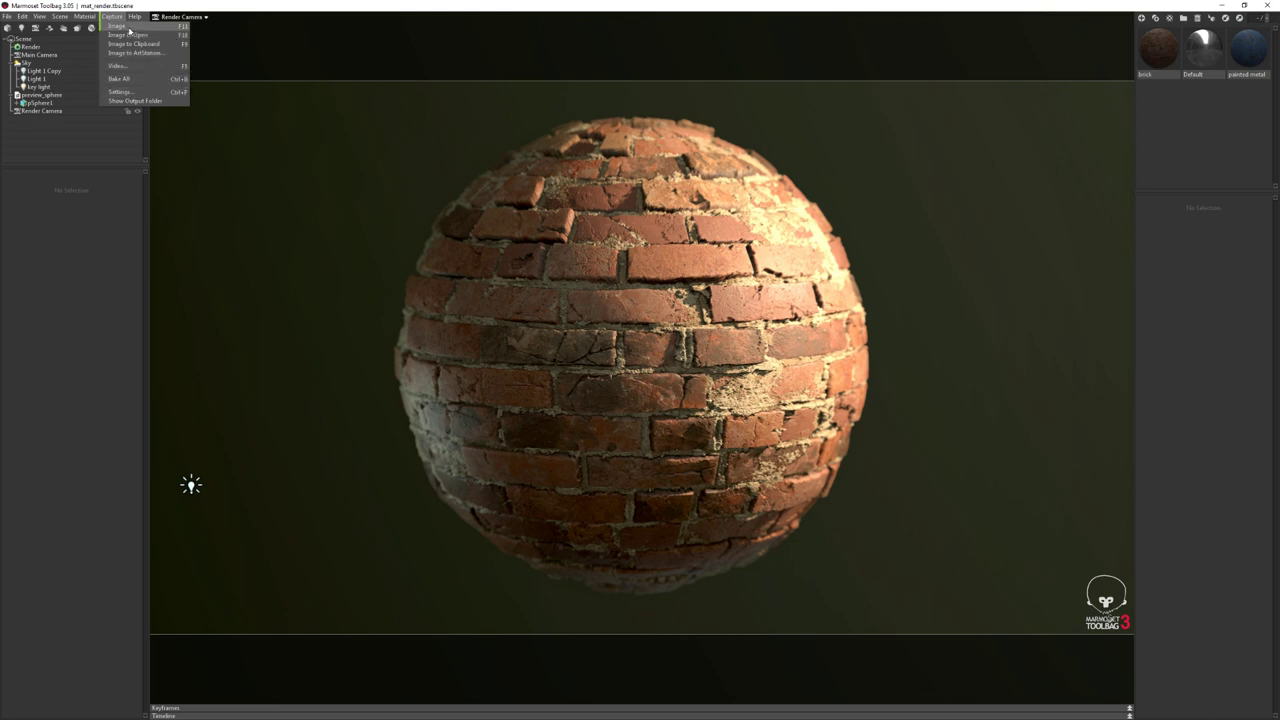
pyautogui.click(128, 27)
# View screenshot001.png full screen in FastStone Image Viewer, then return to Marmoset Toolbag
pyautogui.click(1222, 8)
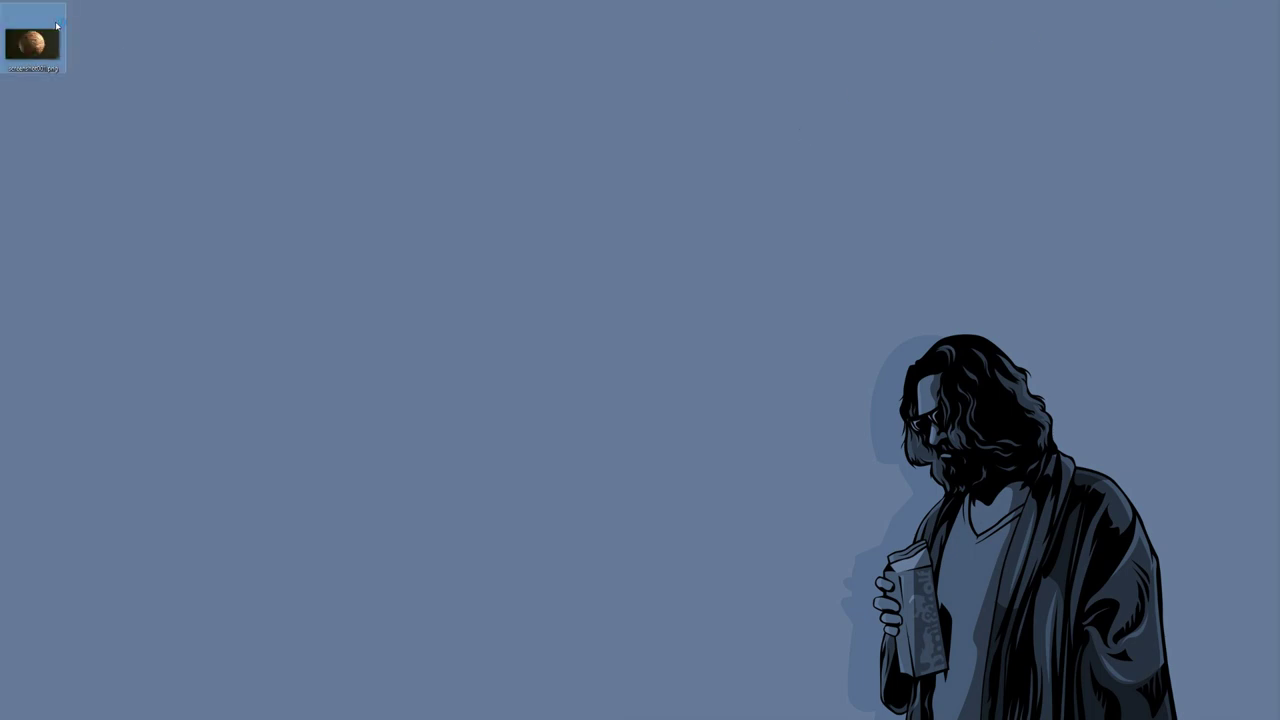
pyautogui.doubleClick(55, 26)
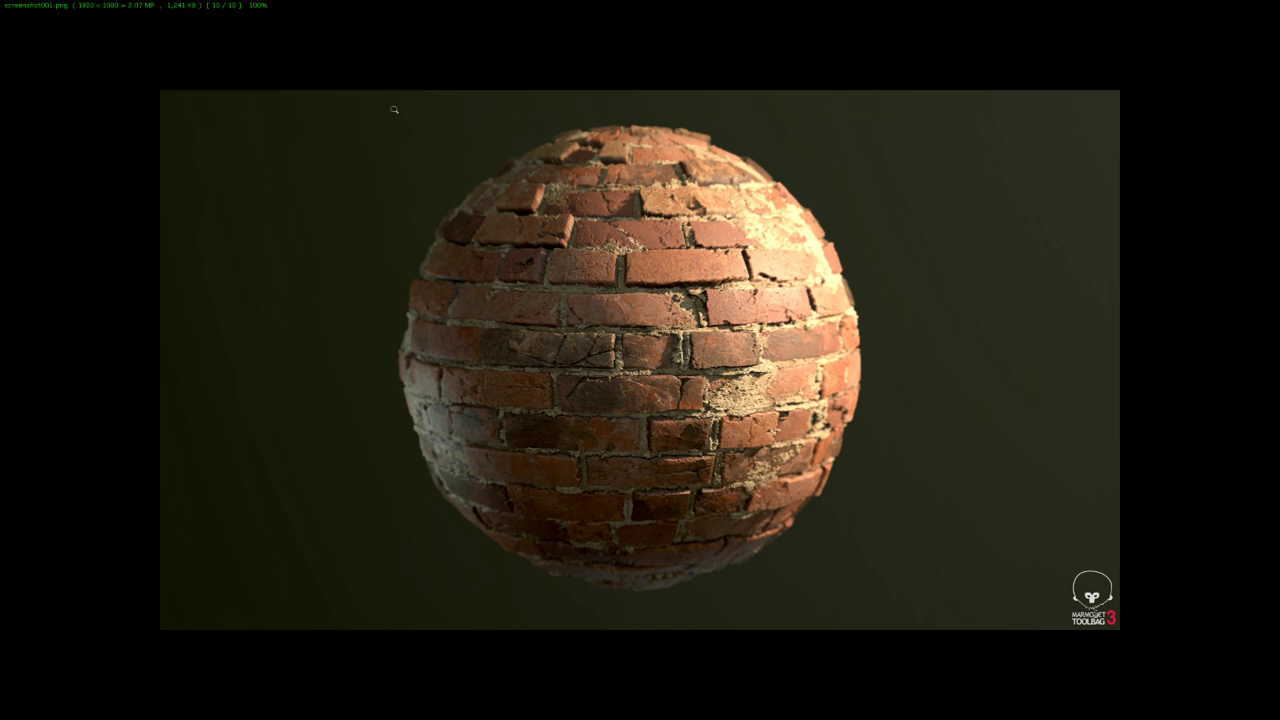
pyautogui.press('Escape')
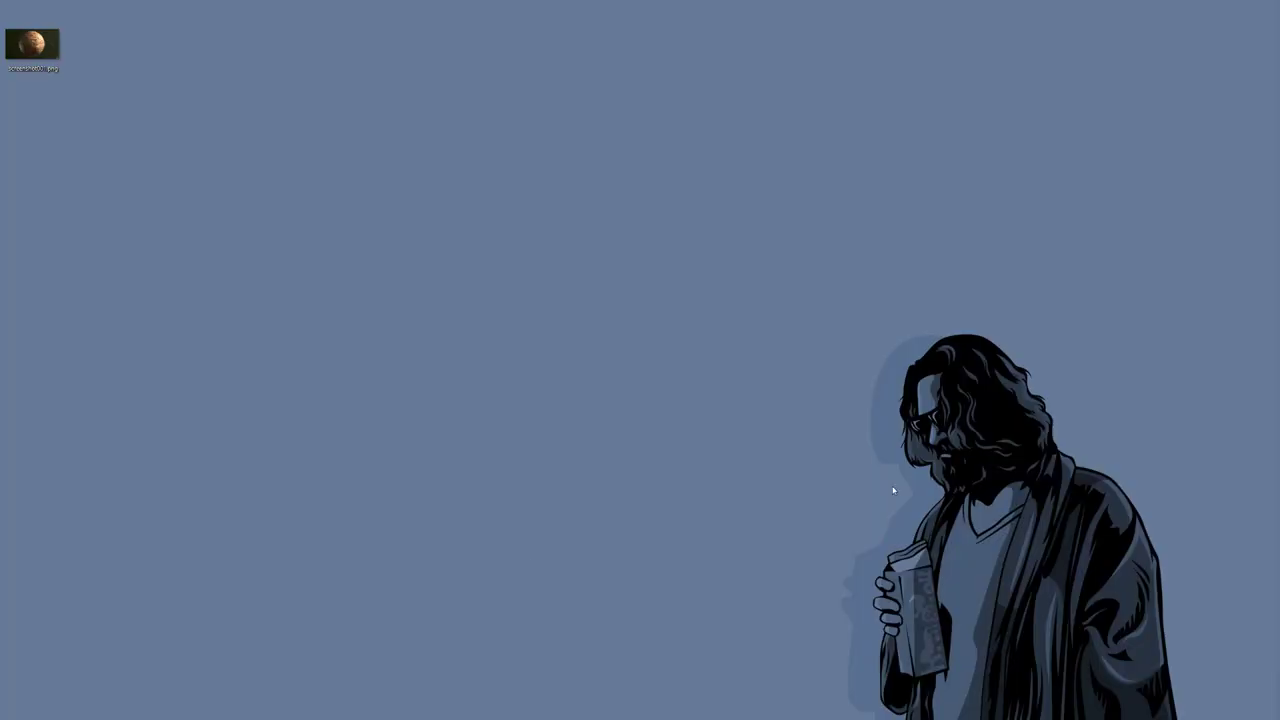
pyautogui.hotkey('alt', 'Tab')
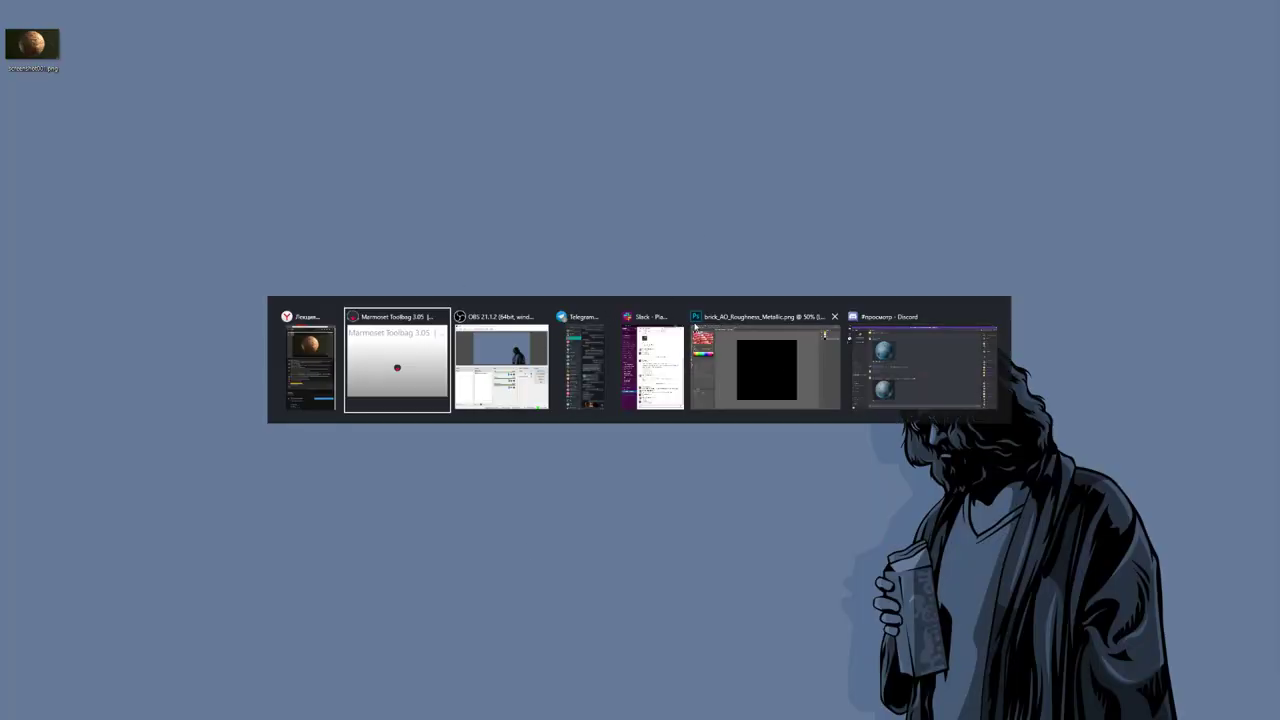
pyautogui.click(397, 341)
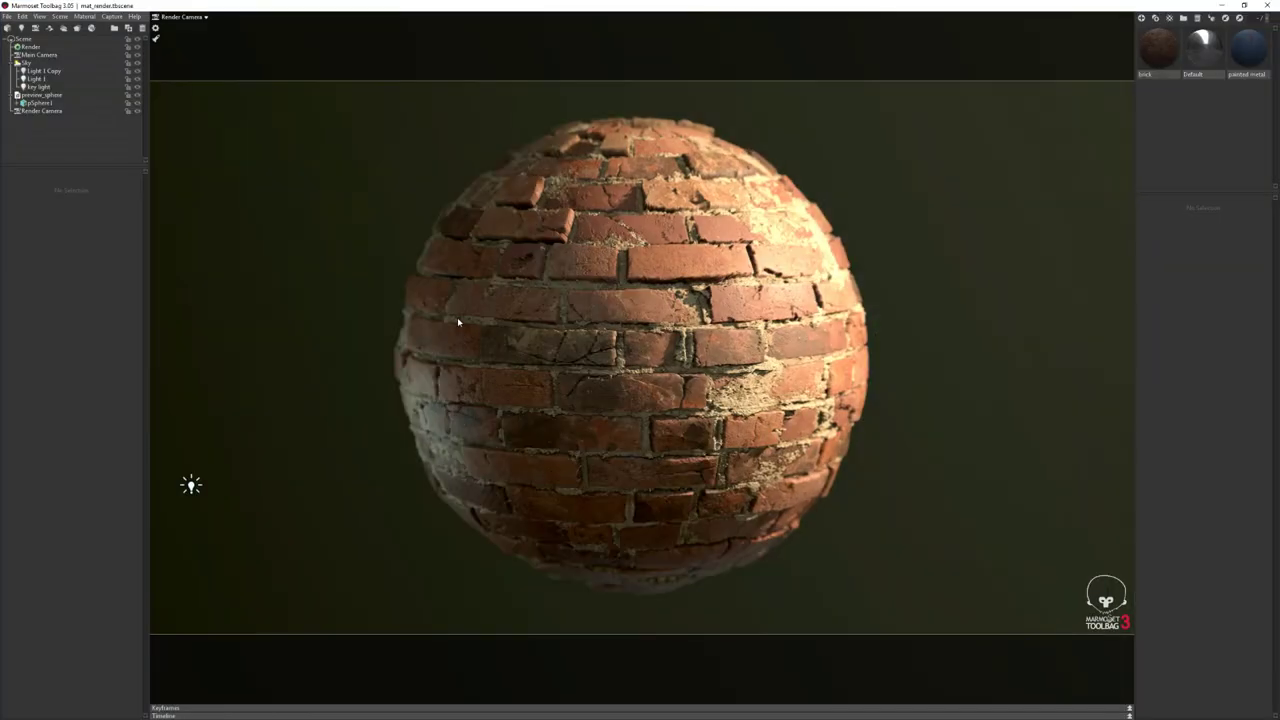
# Tick Transparency in the Image section of Marmoset's Capture Settings
pyautogui.click(105, 18)
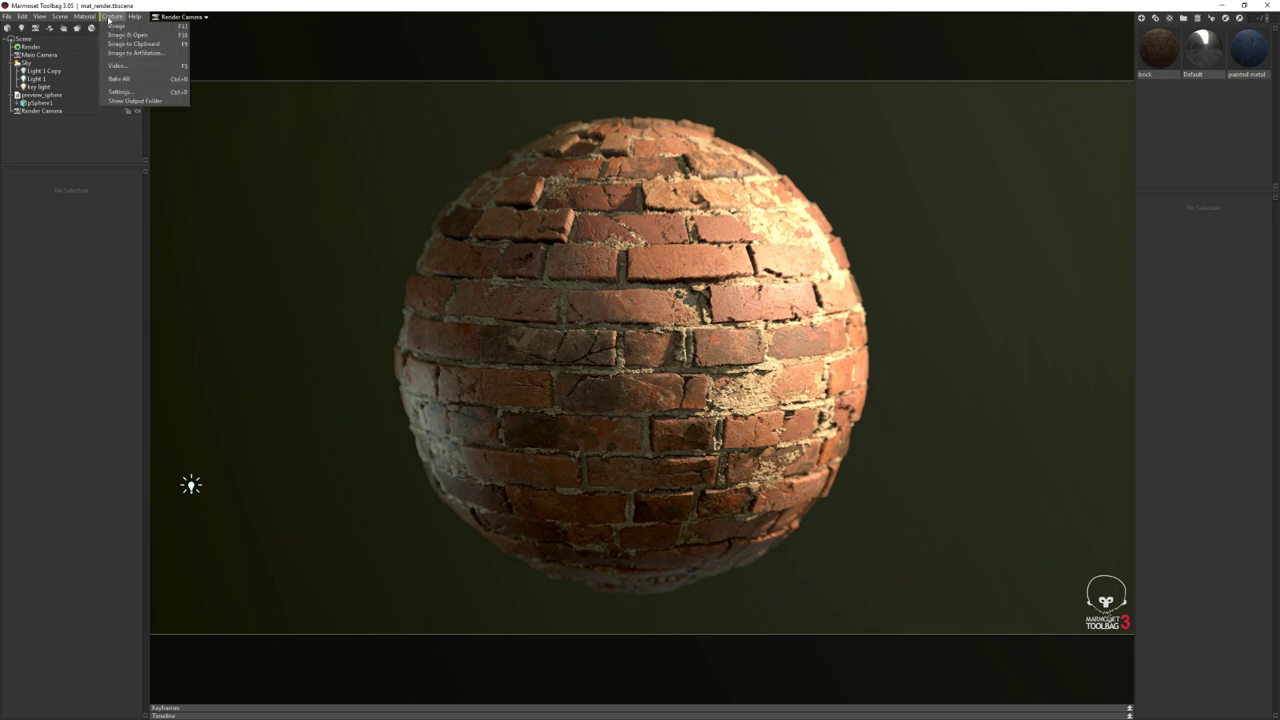
pyautogui.click(138, 93)
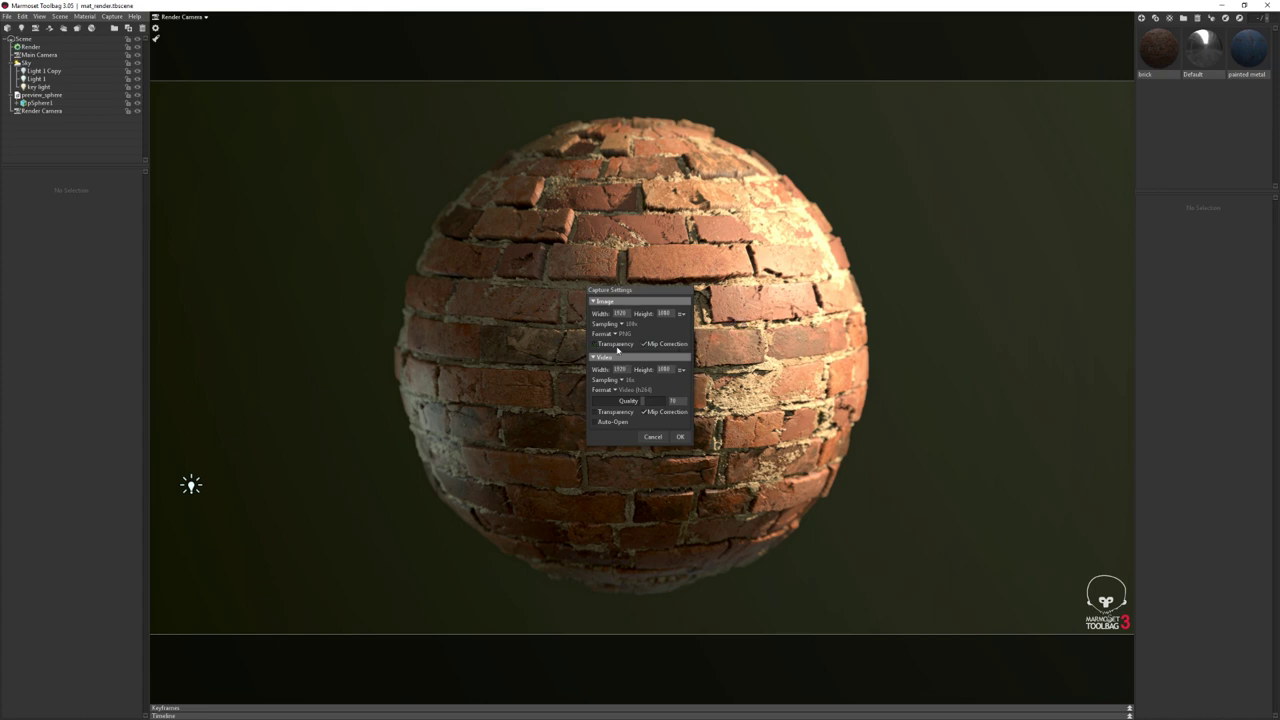
pyautogui.click(629, 345)
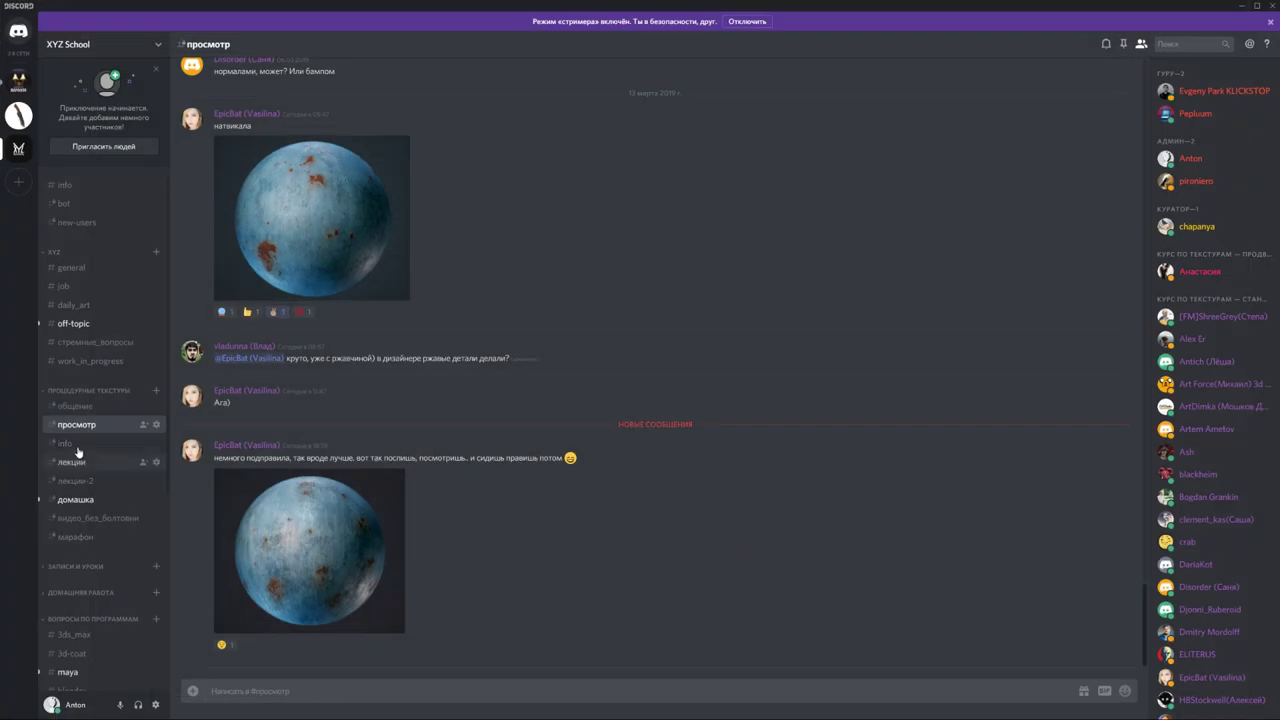
pyautogui.click(76, 444)
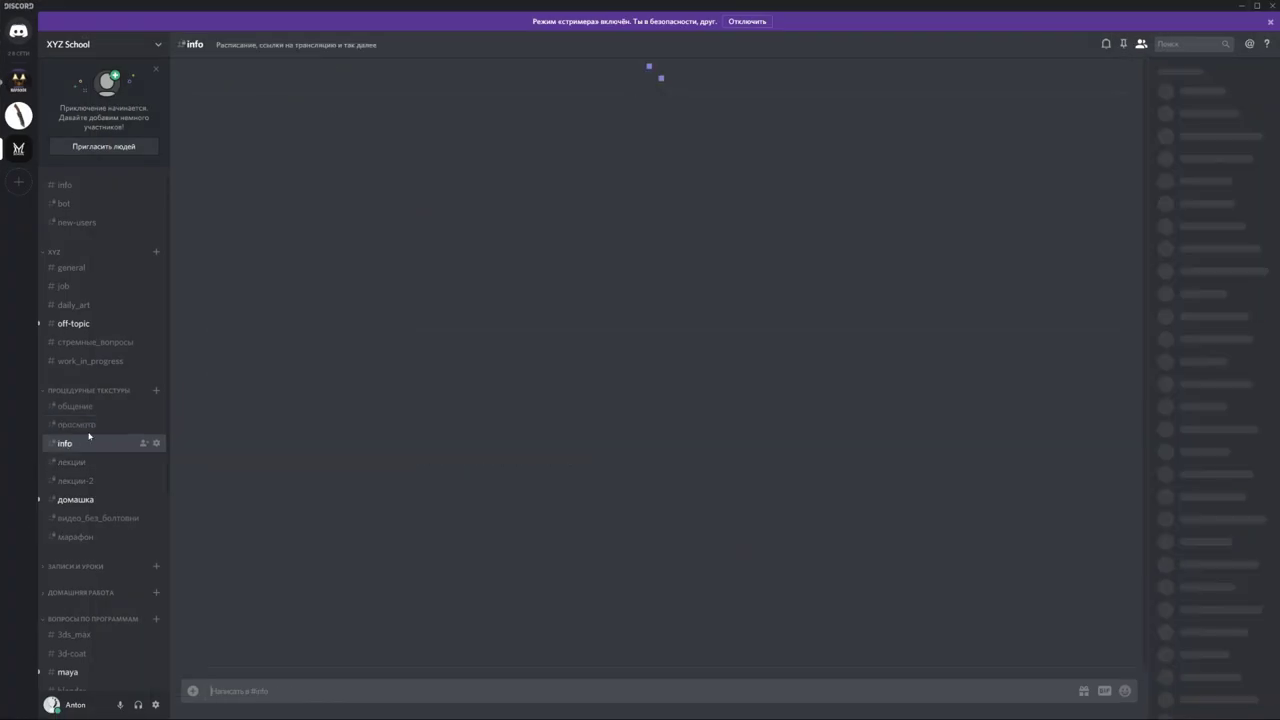
pyautogui.click(82, 409)
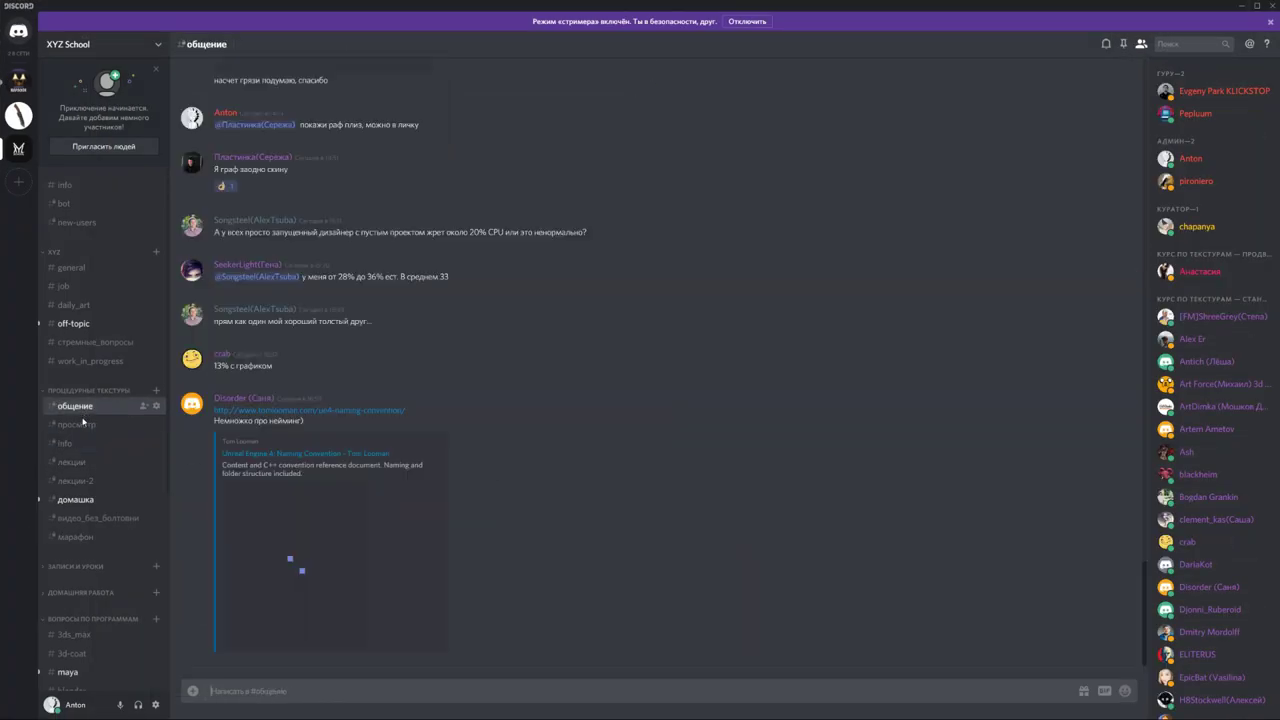
pyautogui.click(81, 430)
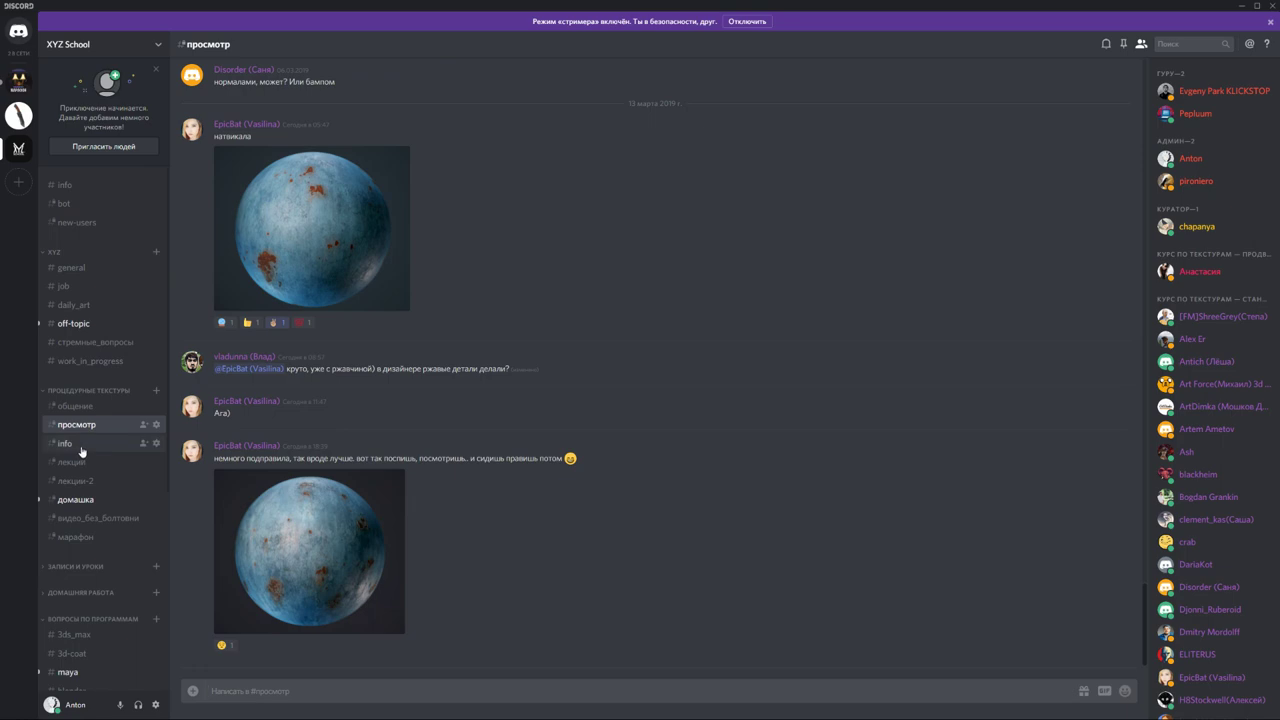
pyautogui.click(83, 449)
pyautogui.scroll(3, 340, 371)
pyautogui.scroll(3, 340, 371)
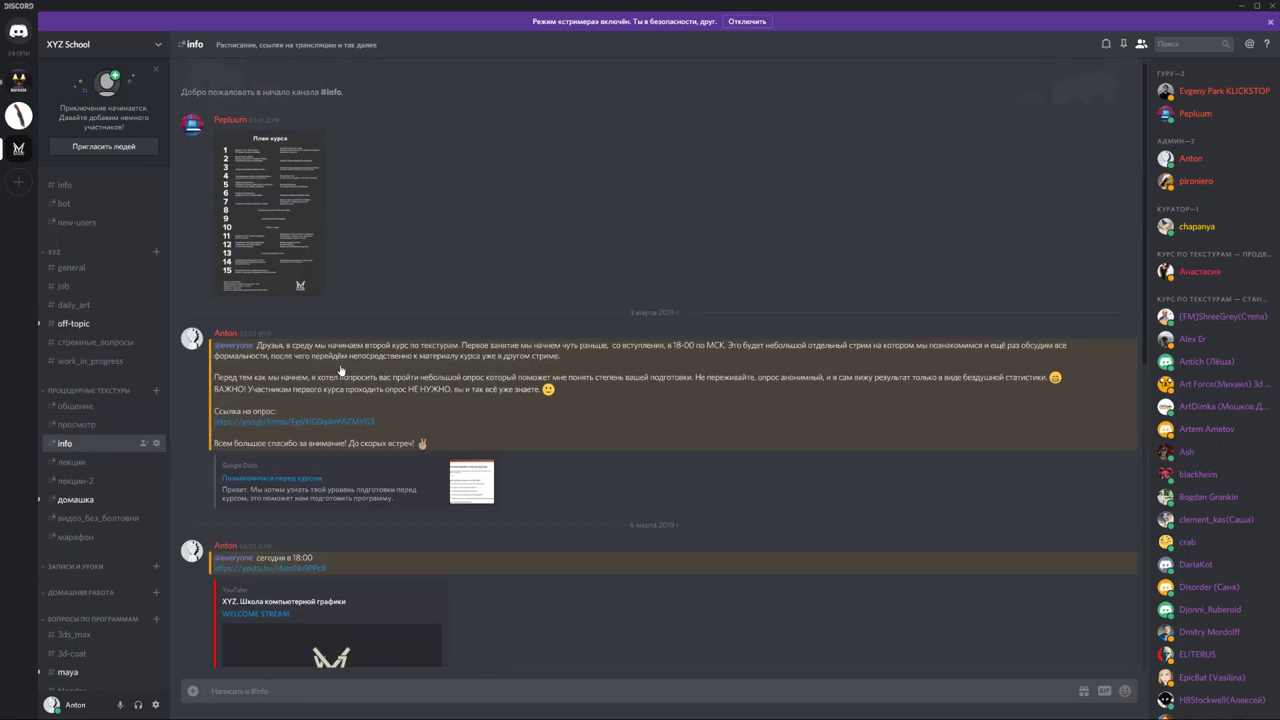
pyautogui.click(80, 462)
pyautogui.click(95, 410)
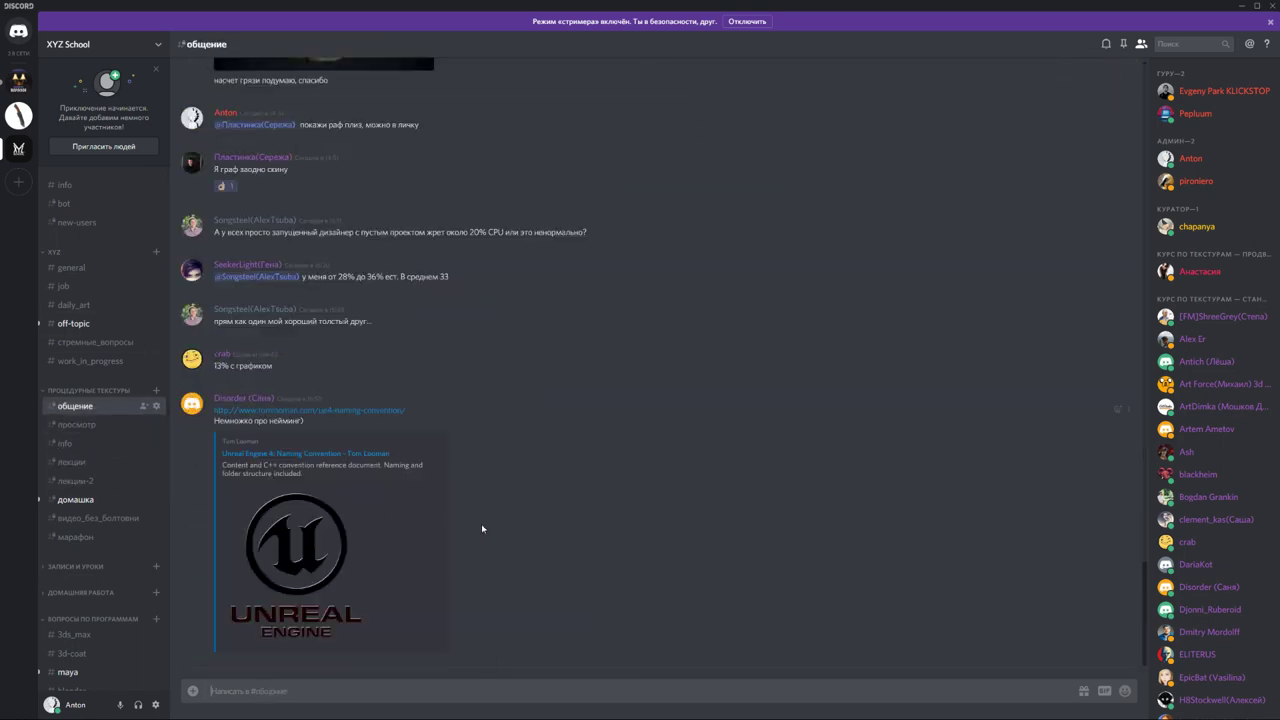
pyautogui.scroll(5, 483, 526)
pyautogui.scroll(3, 483, 526)
pyautogui.scroll(3, 469, 543)
pyautogui.moveTo(432, 208)
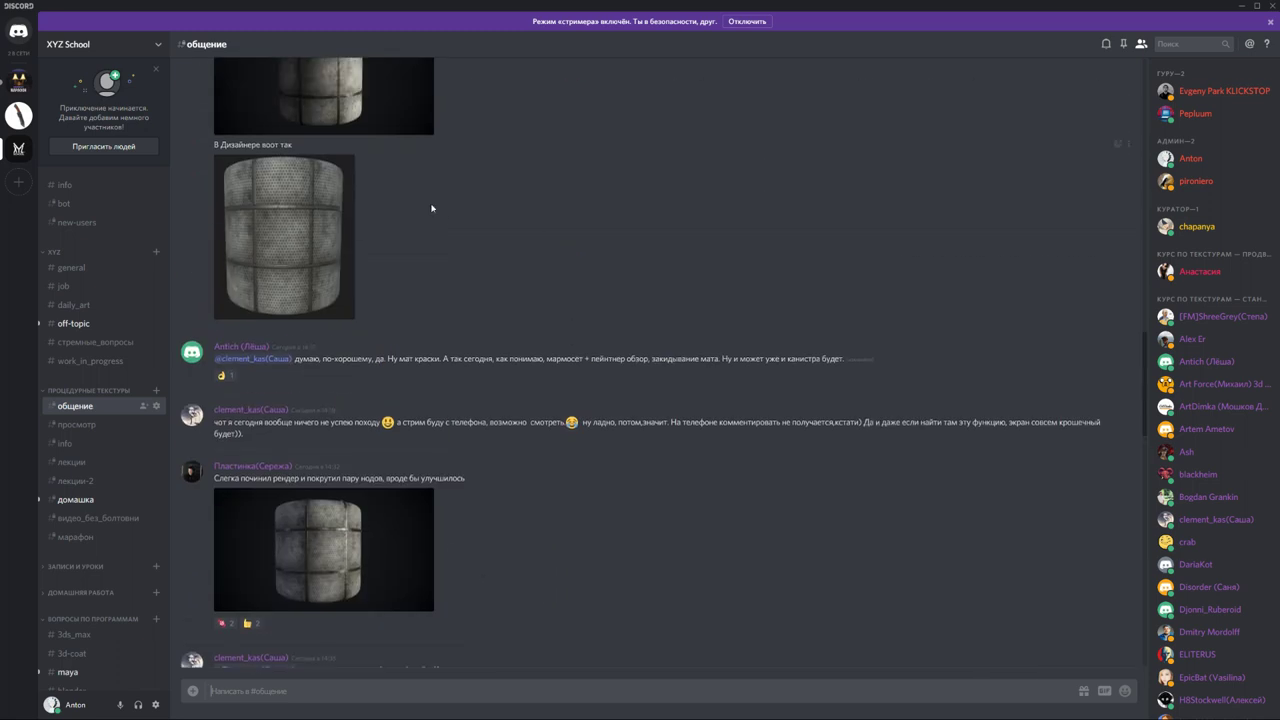
pyautogui.scroll(1, 424, 470)
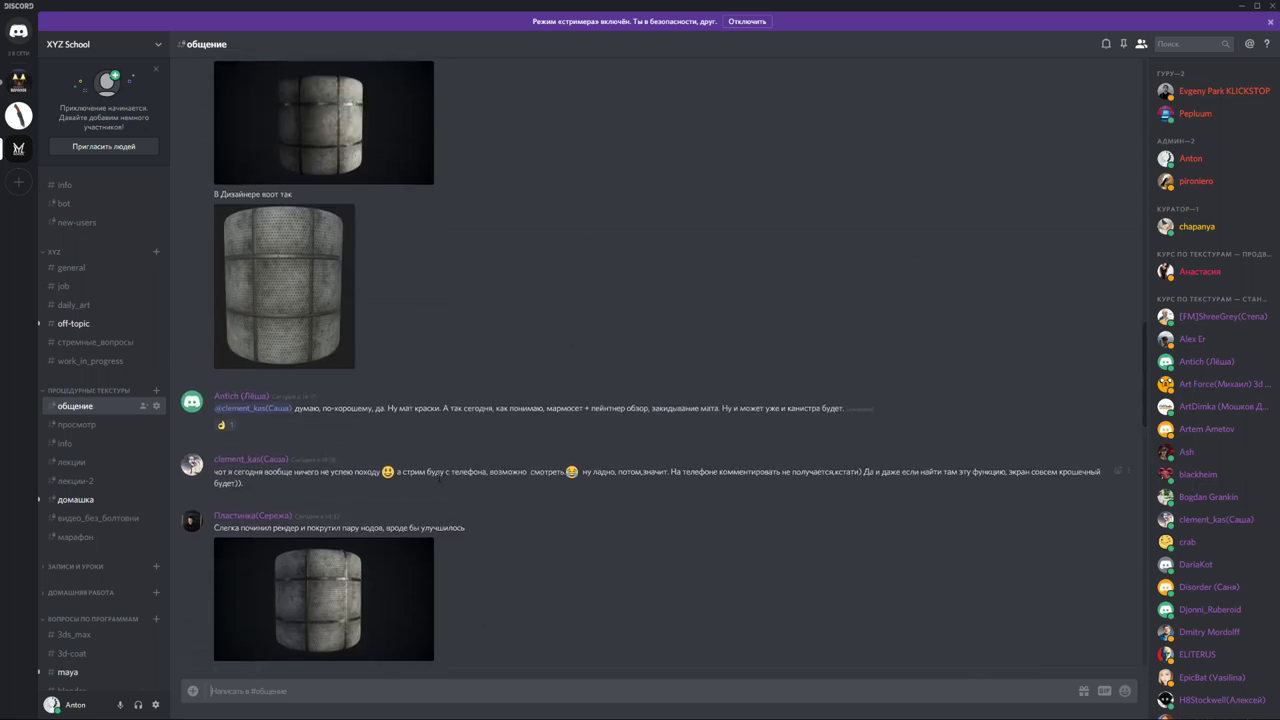
pyautogui.scroll(-1, 424, 472)
pyautogui.click(348, 521)
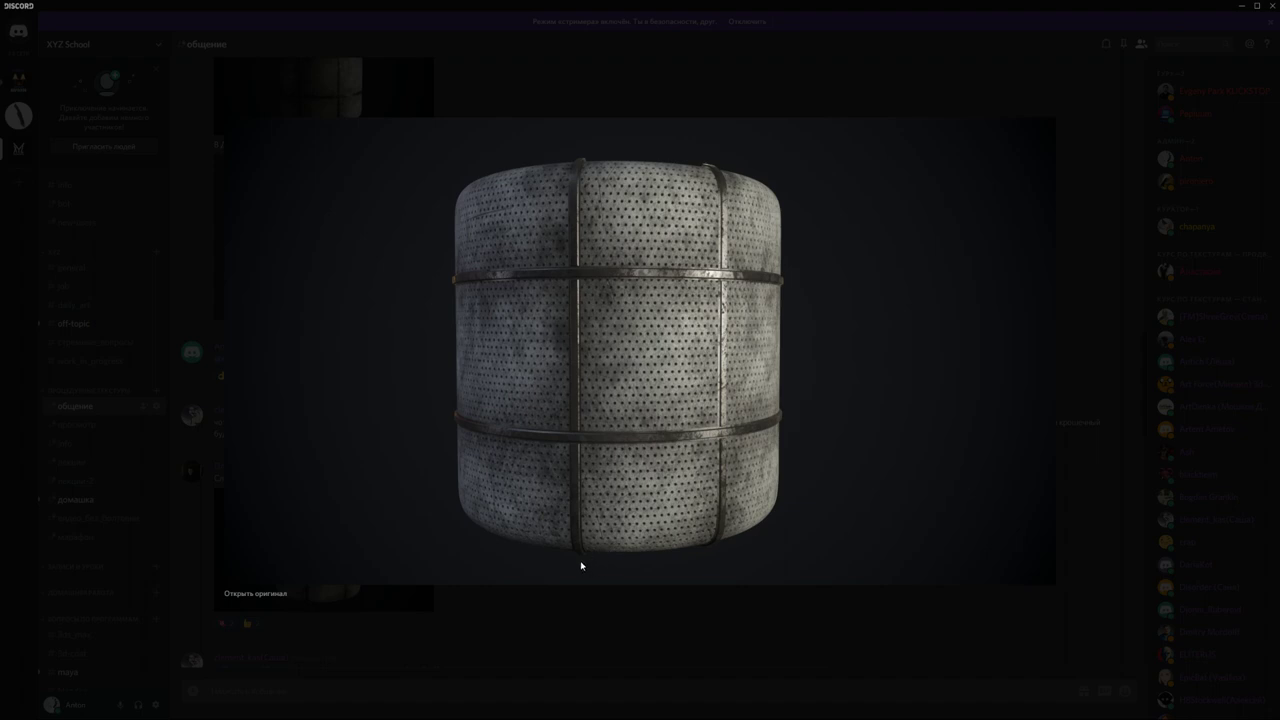
pyautogui.click(607, 606)
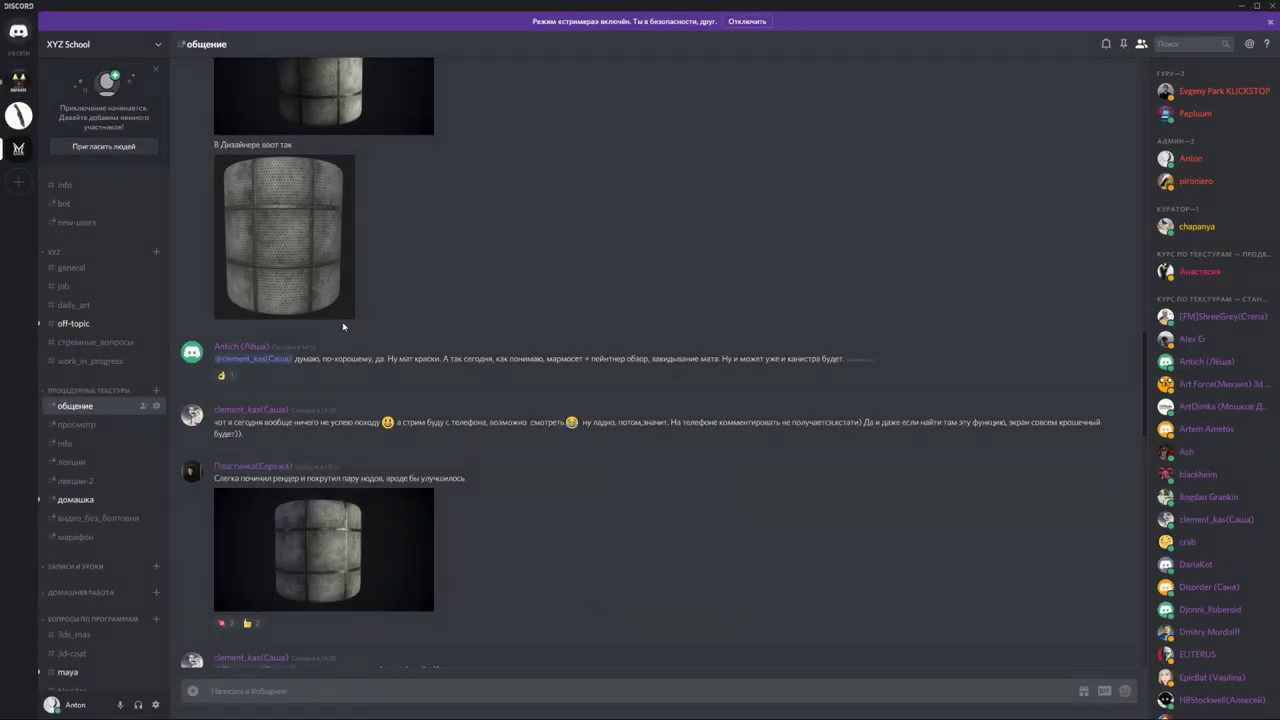
pyautogui.scroll(-5, 400, 320)
pyautogui.scroll(-5, 461, 302)
pyautogui.scroll(-2, 766, 100)
pyautogui.scroll(-2, 820, 108)
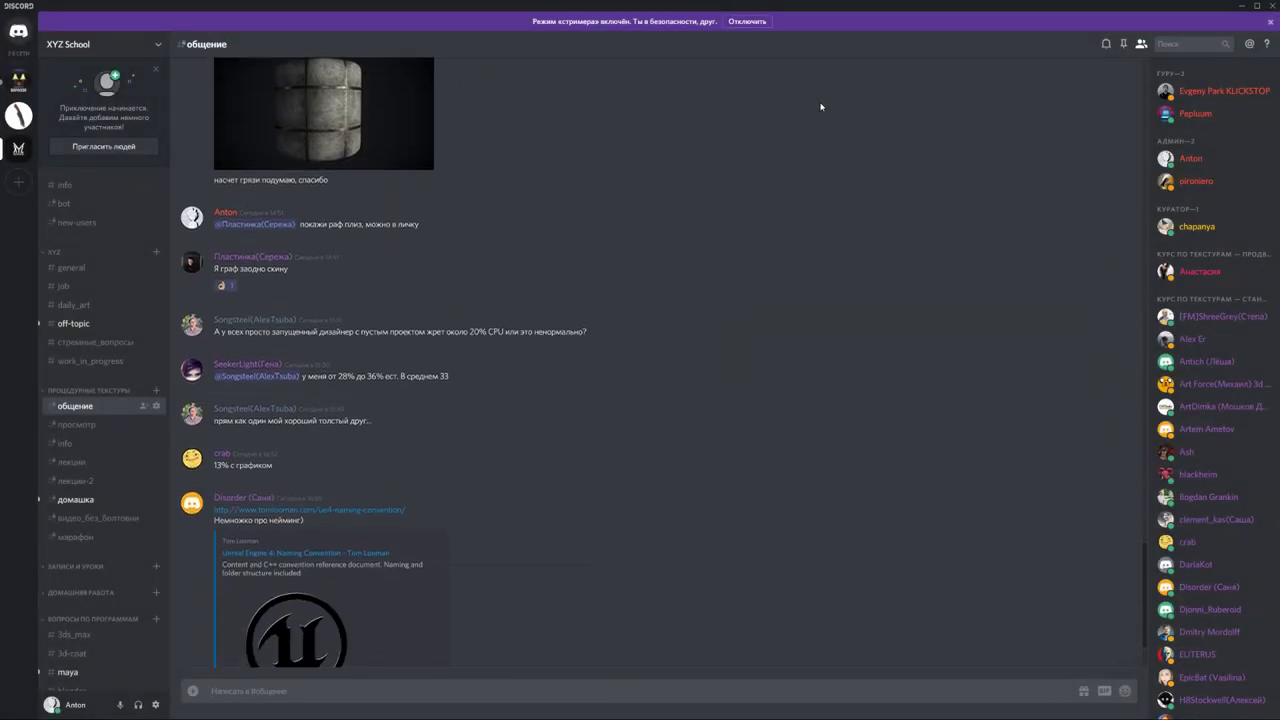
pyautogui.scroll(2, 820, 108)
pyautogui.scroll(5, 818, 111)
pyautogui.scroll(1, 815, 112)
pyautogui.scroll(-3, 815, 112)
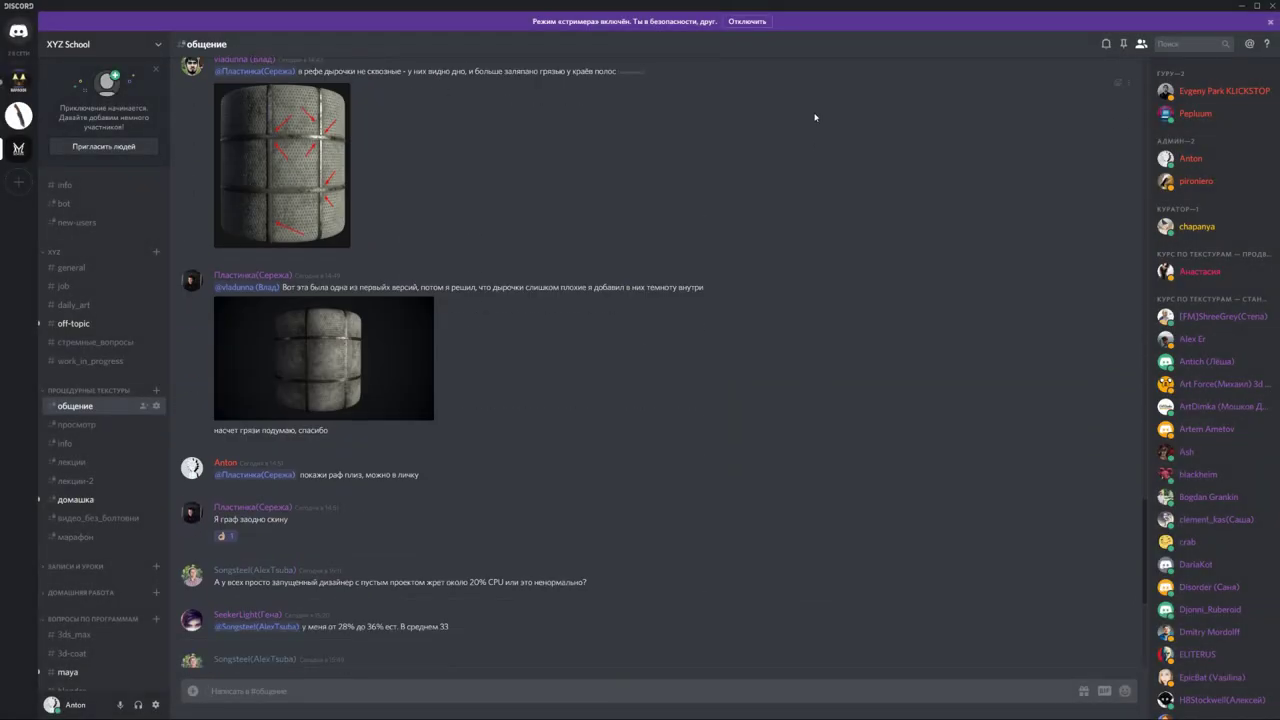
pyautogui.scroll(1, 511, 287)
pyautogui.scroll(3, 517, 286)
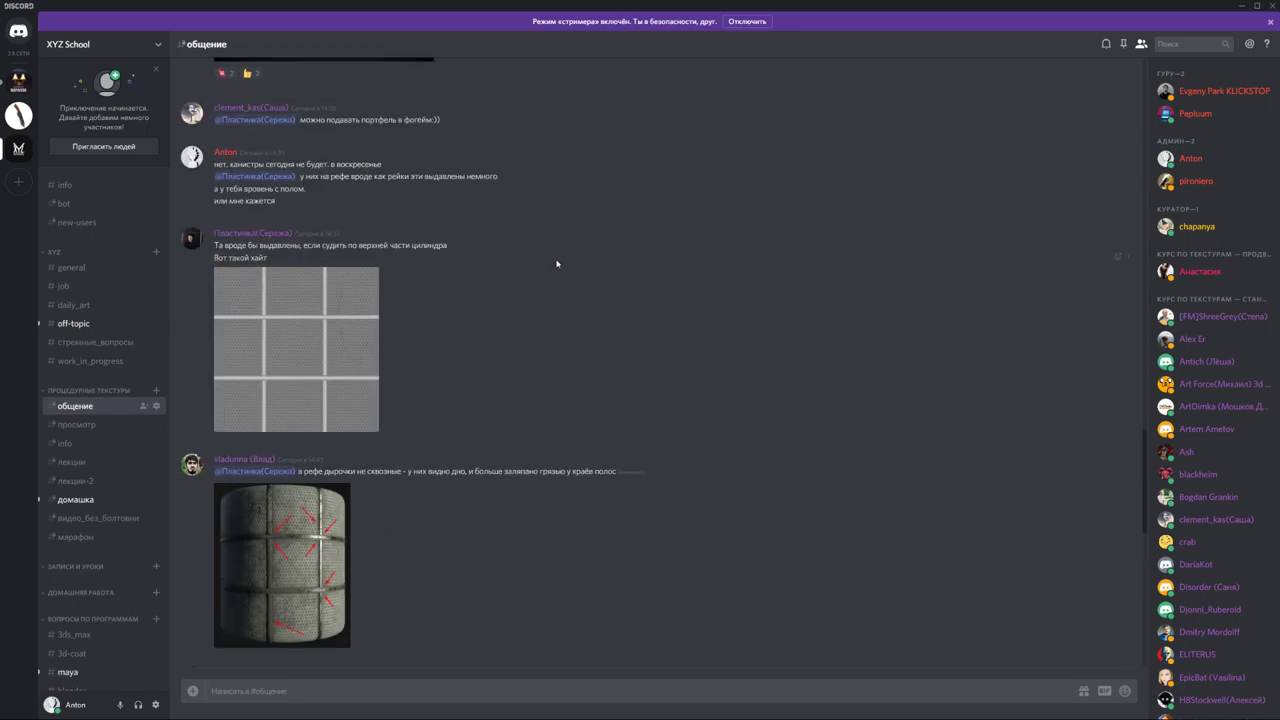
pyautogui.scroll(3, 554, 263)
pyautogui.scroll(1, 560, 262)
pyautogui.scroll(3, 564, 254)
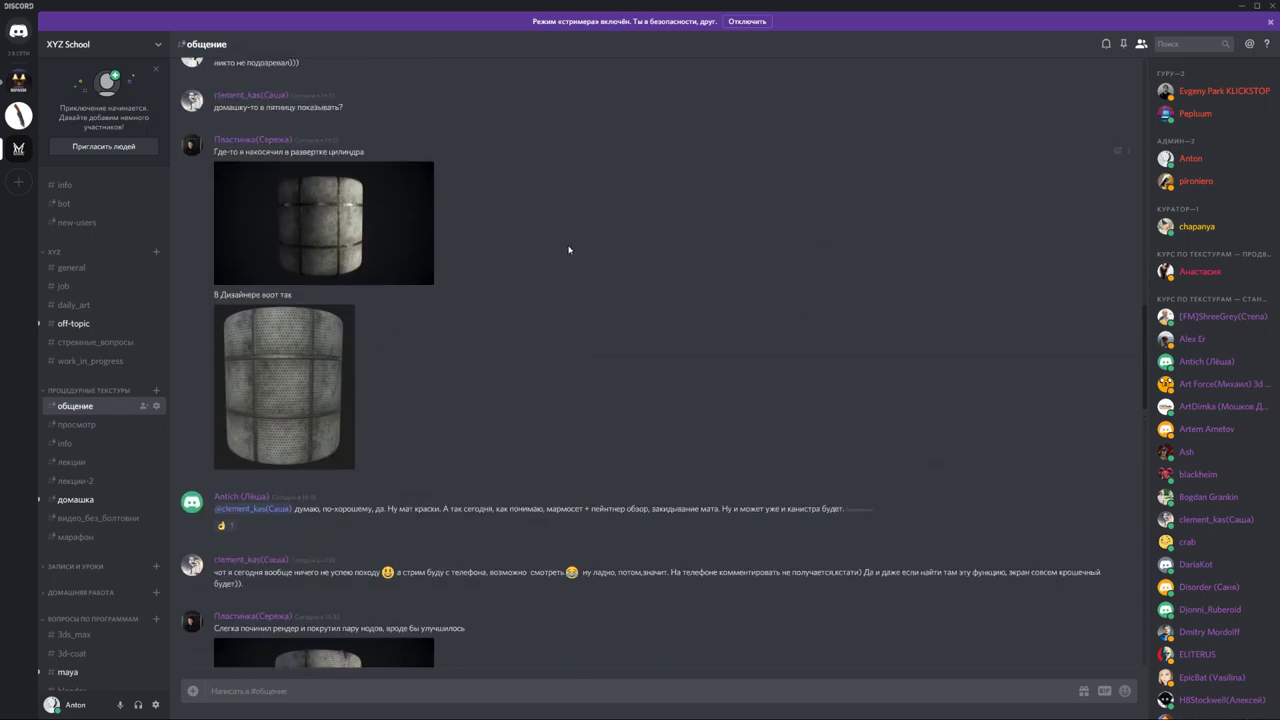
pyautogui.scroll(2, 568, 249)
pyautogui.scroll(2, 572, 238)
pyautogui.scroll(3, 568, 230)
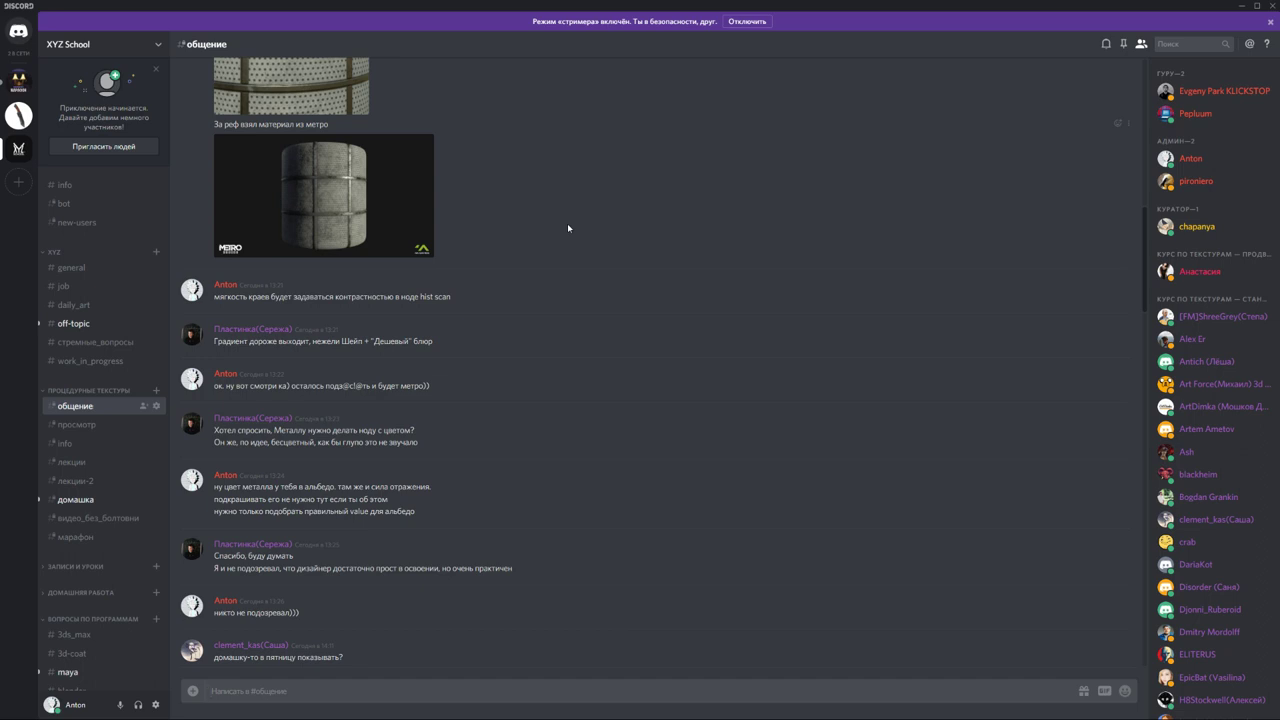
pyautogui.scroll(2, 566, 228)
pyautogui.scroll(2, 563, 229)
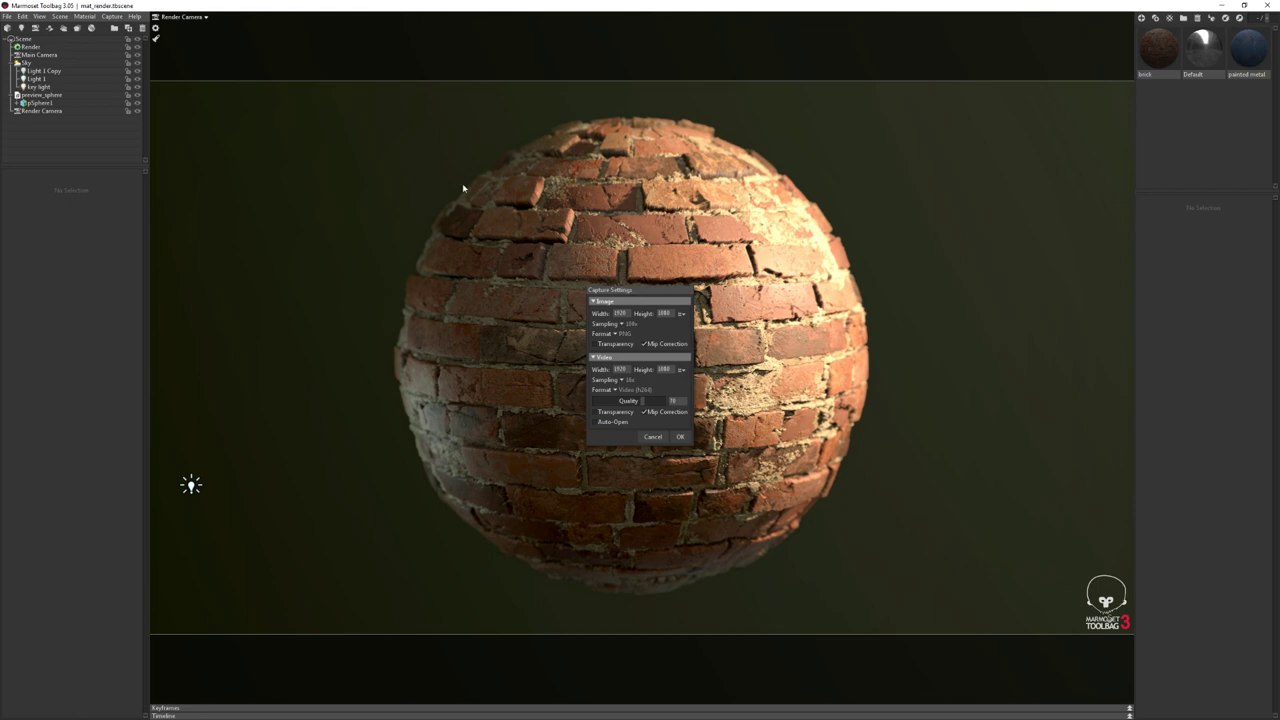
# Capture the brick sphere with transparency at 25x sampling and open the image
pyautogui.click(596, 344)
pyautogui.click(623, 325)
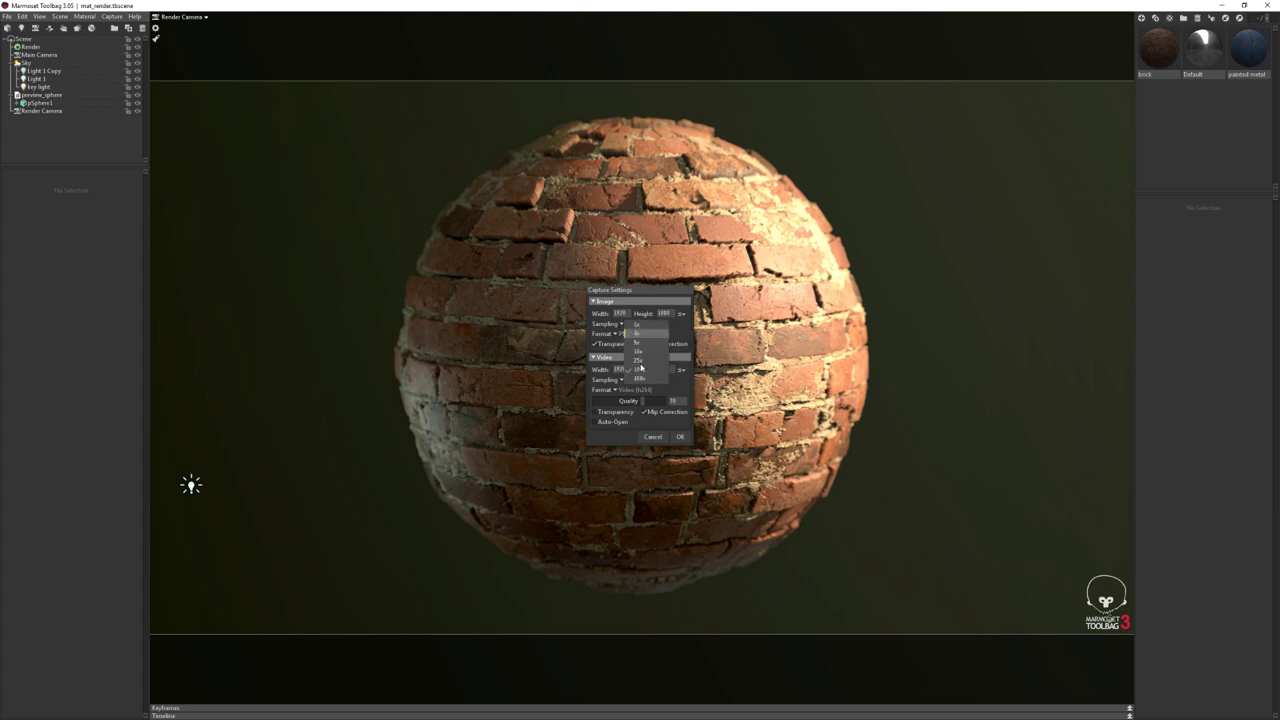
pyautogui.click(640, 361)
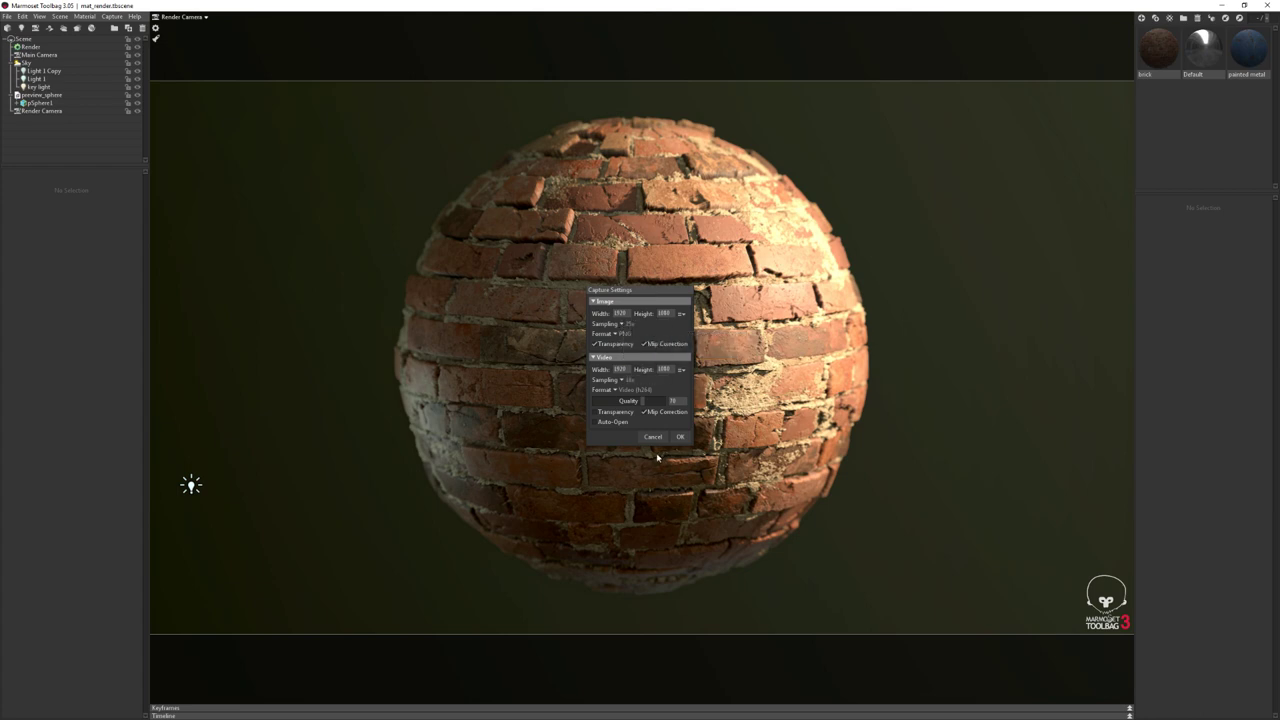
pyautogui.click(680, 437)
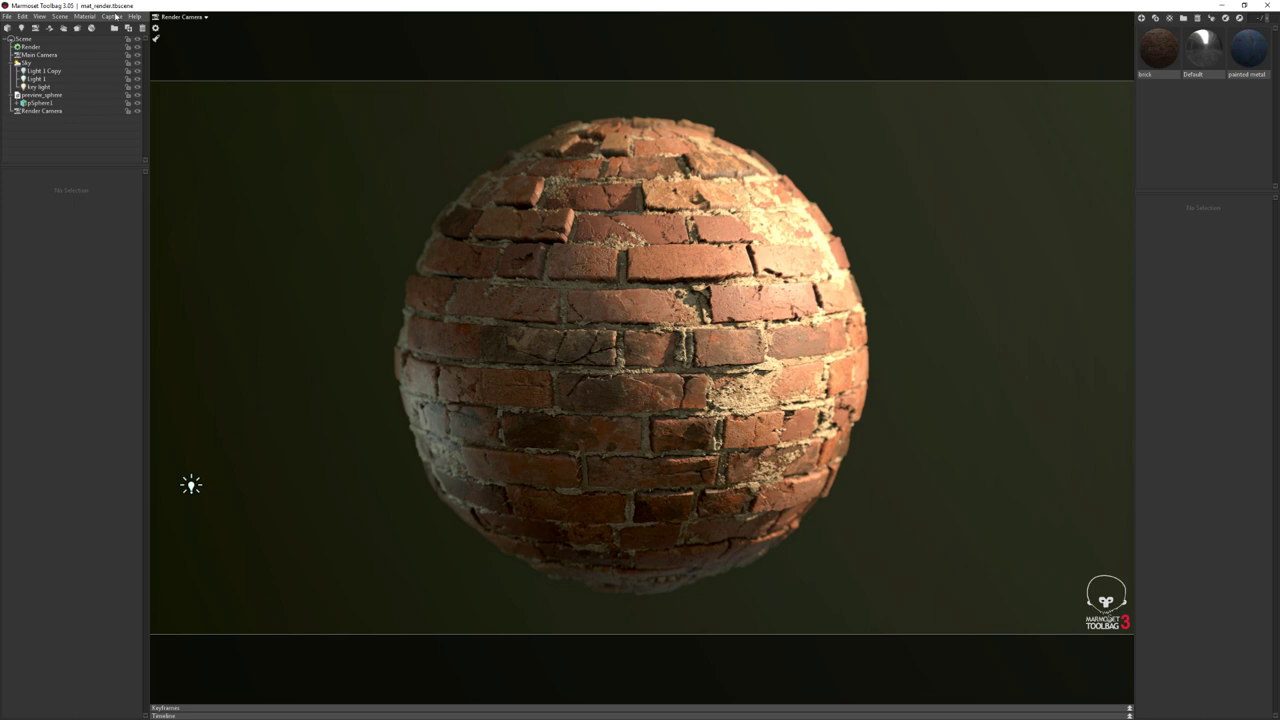
pyautogui.click(114, 17)
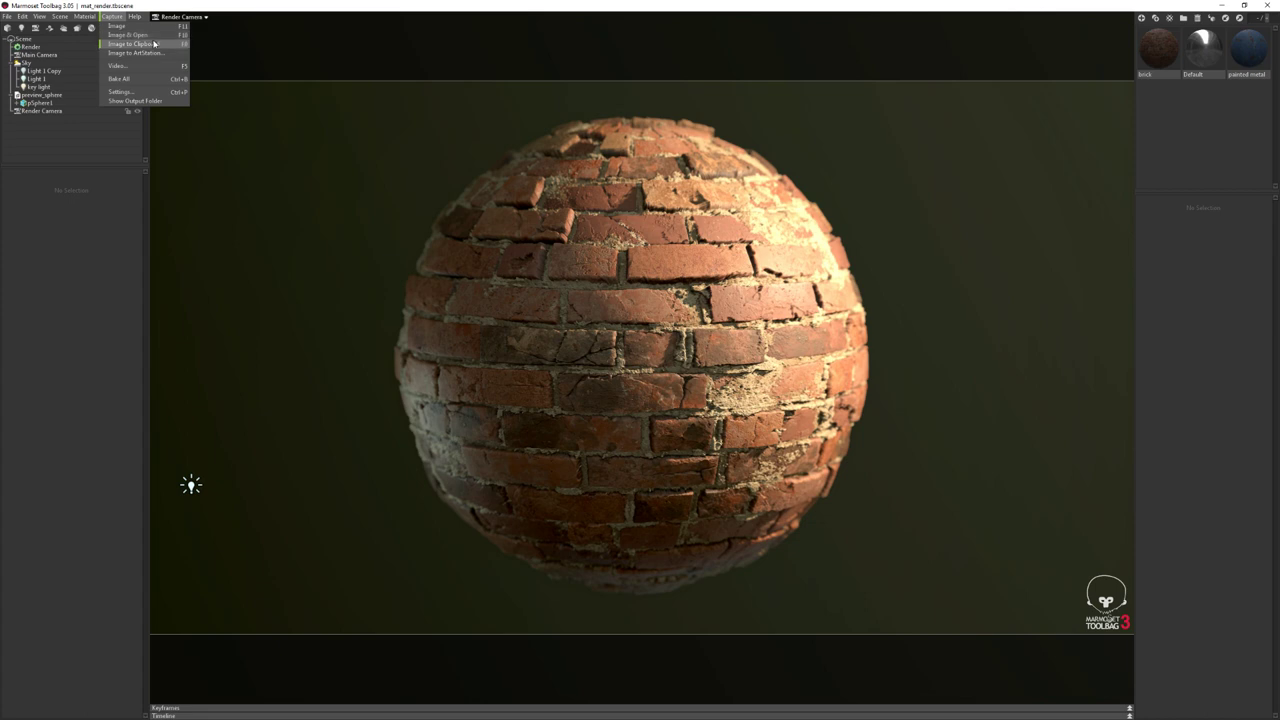
pyautogui.click(148, 36)
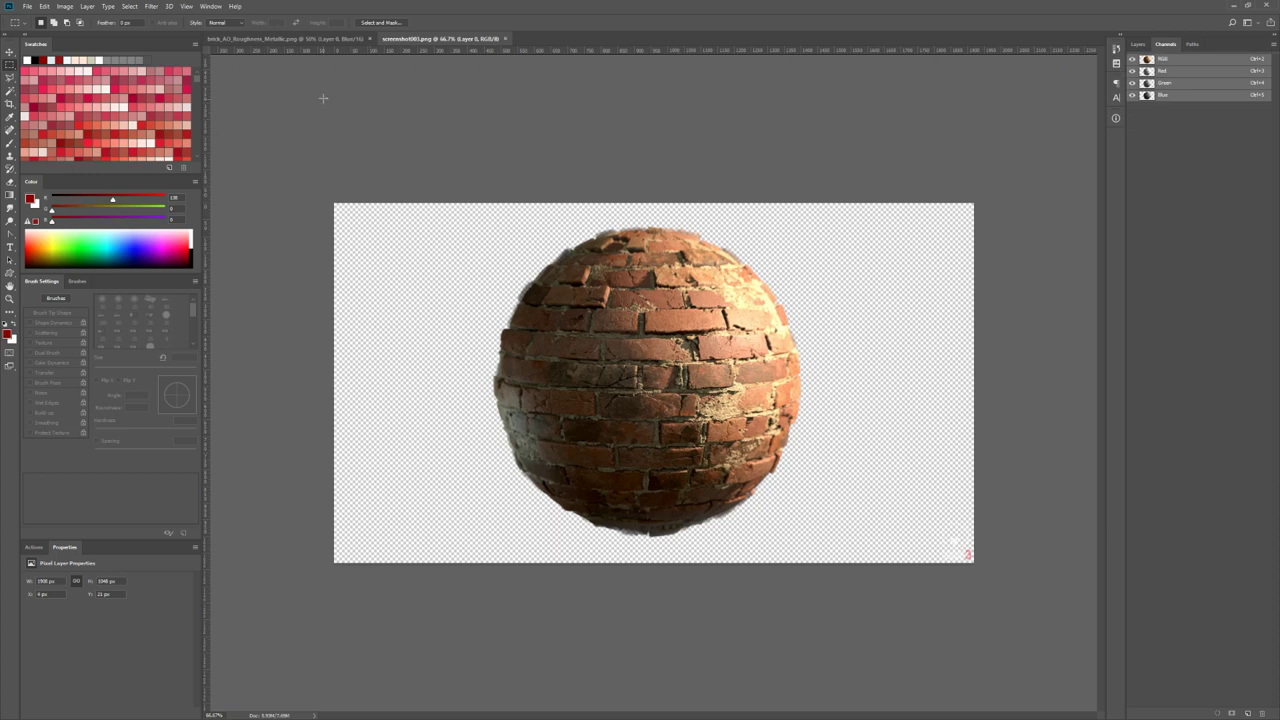
# Close the brick_AO_Roughness_Metallic document and add a Solid Color fill layer below Layer 0
pyautogui.click(290, 38)
pyautogui.click(369, 38)
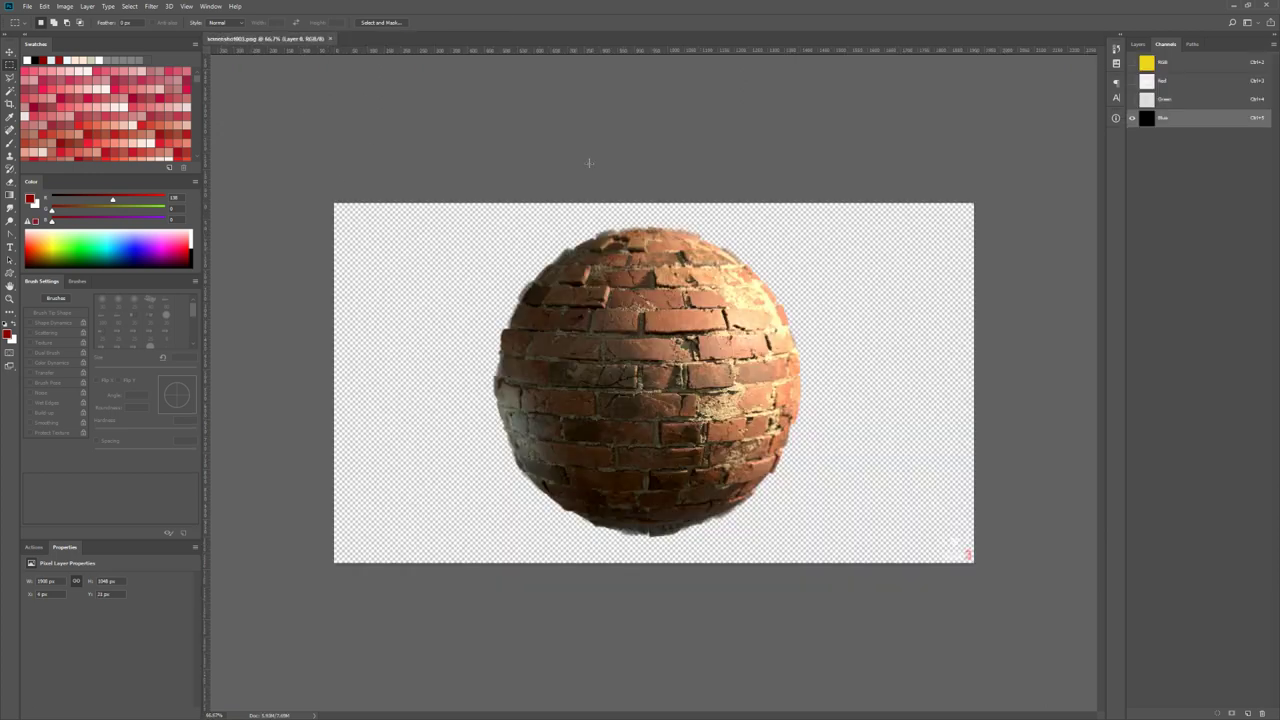
pyautogui.click(1138, 44)
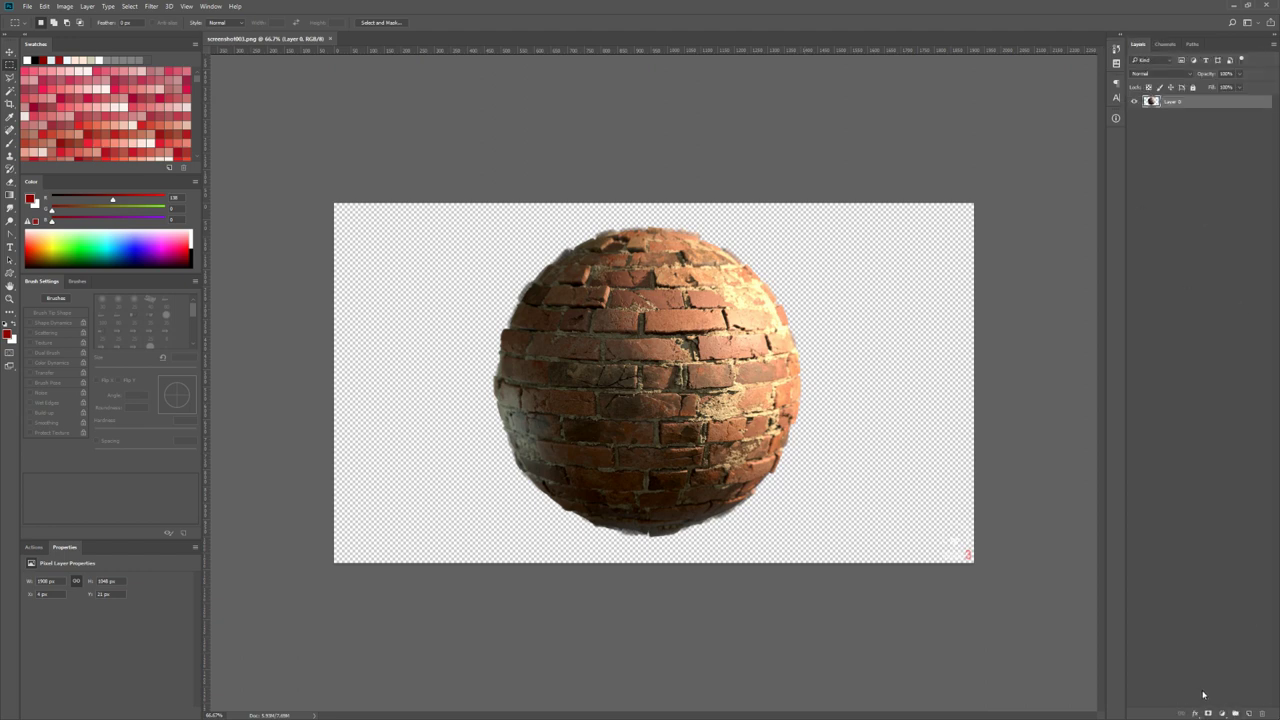
pyautogui.click(1222, 712)
pyautogui.click(1225, 497)
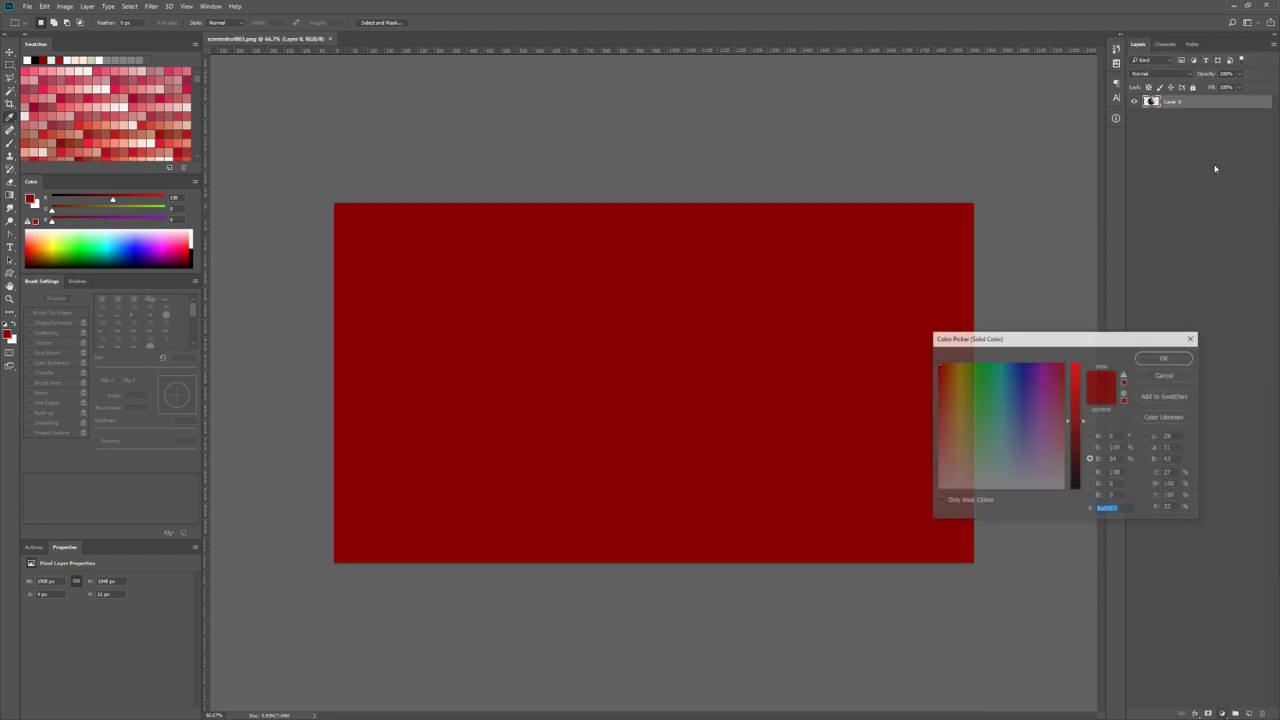
pyautogui.click(1163, 358)
pyautogui.moveTo(1152, 101); pyautogui.dragTo(1151, 116)
# Change the fill layer's colour to a dark brown
pyautogui.doubleClick(1151, 116)
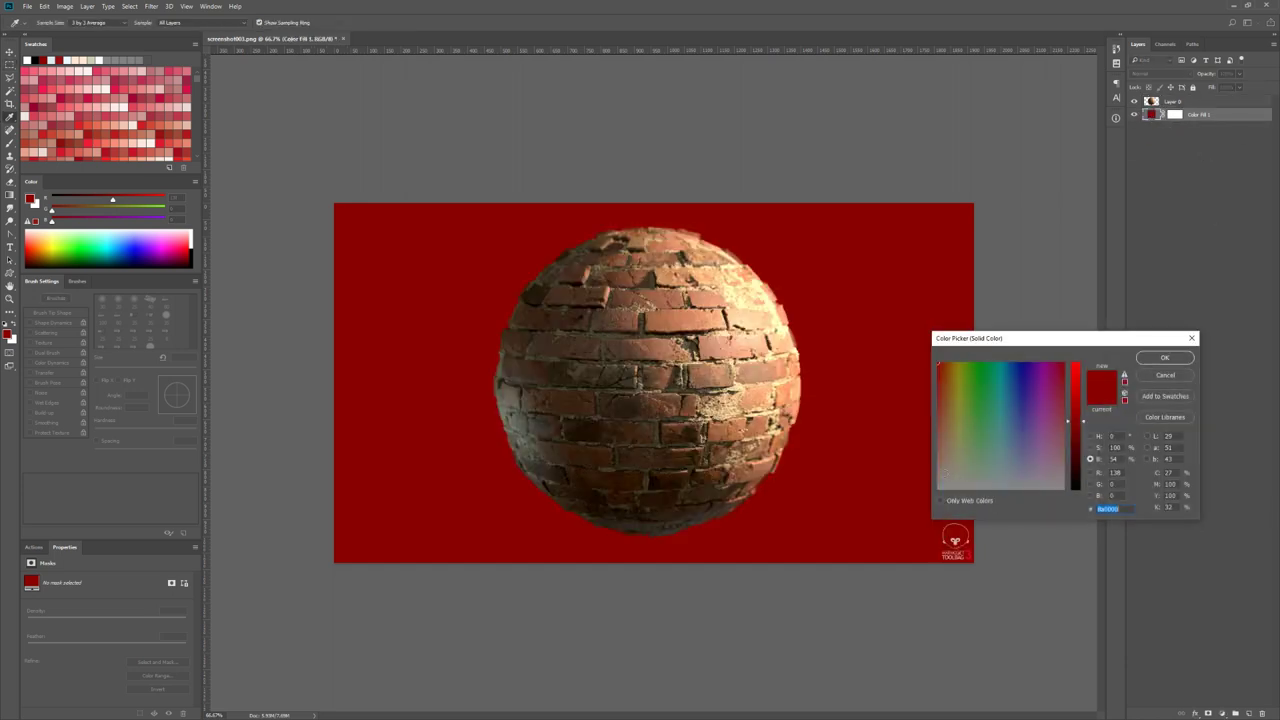
pyautogui.moveTo(1077, 365); pyautogui.dragTo(1080, 482)
pyautogui.click(1090, 459)
pyautogui.moveTo(945, 459); pyautogui.dragTo(949, 427)
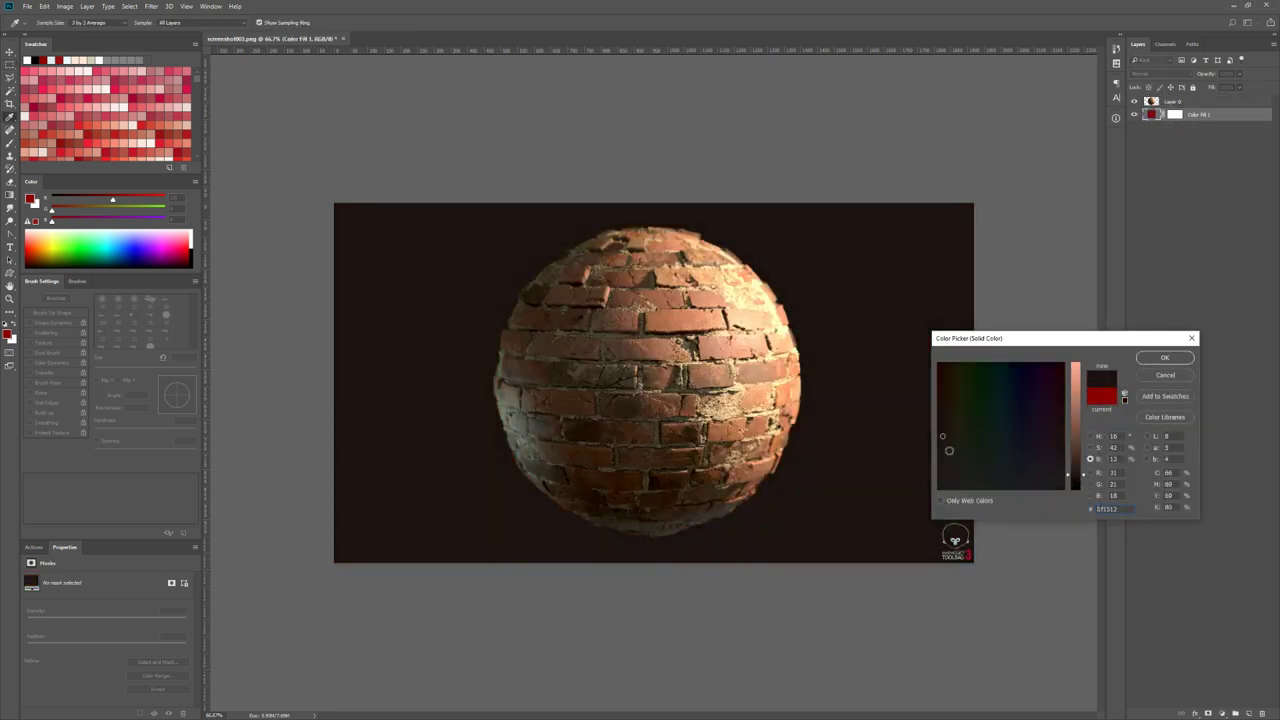
pyautogui.click(1164, 358)
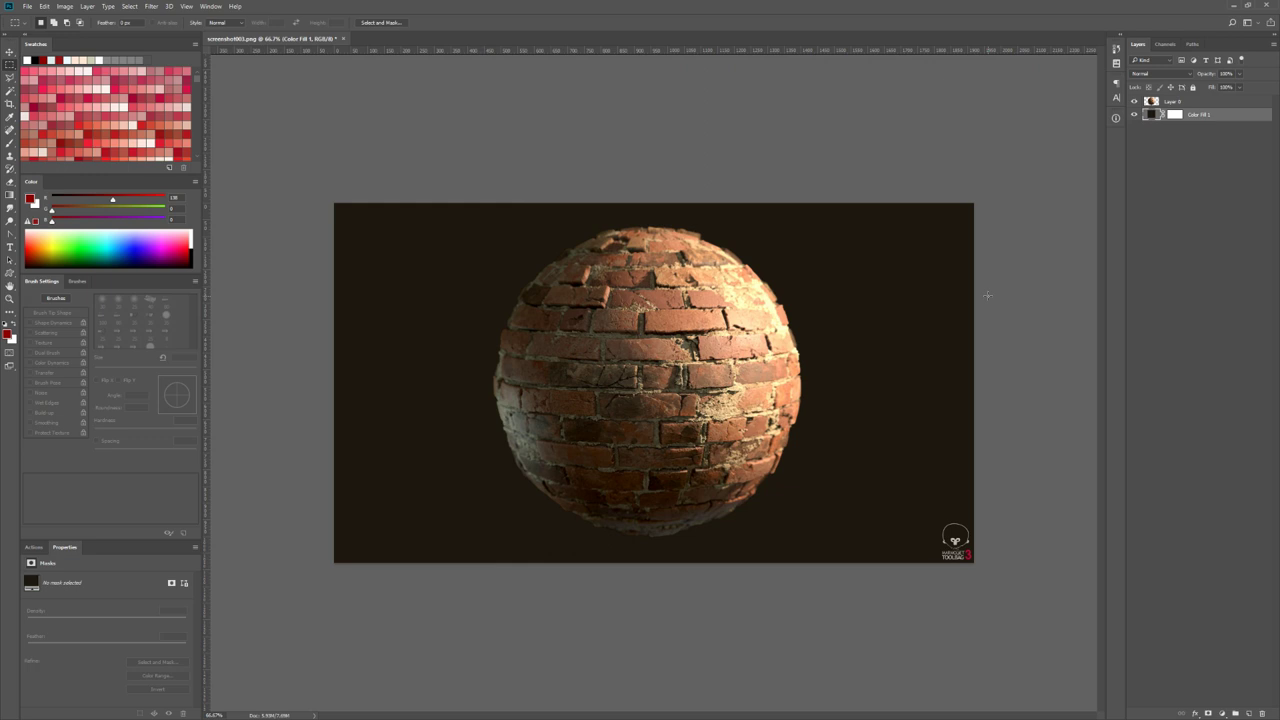
# Switch from Photoshop back to the Marmoset Toolbag brick sphere window
pyautogui.hotkey('alt', 'Tab')
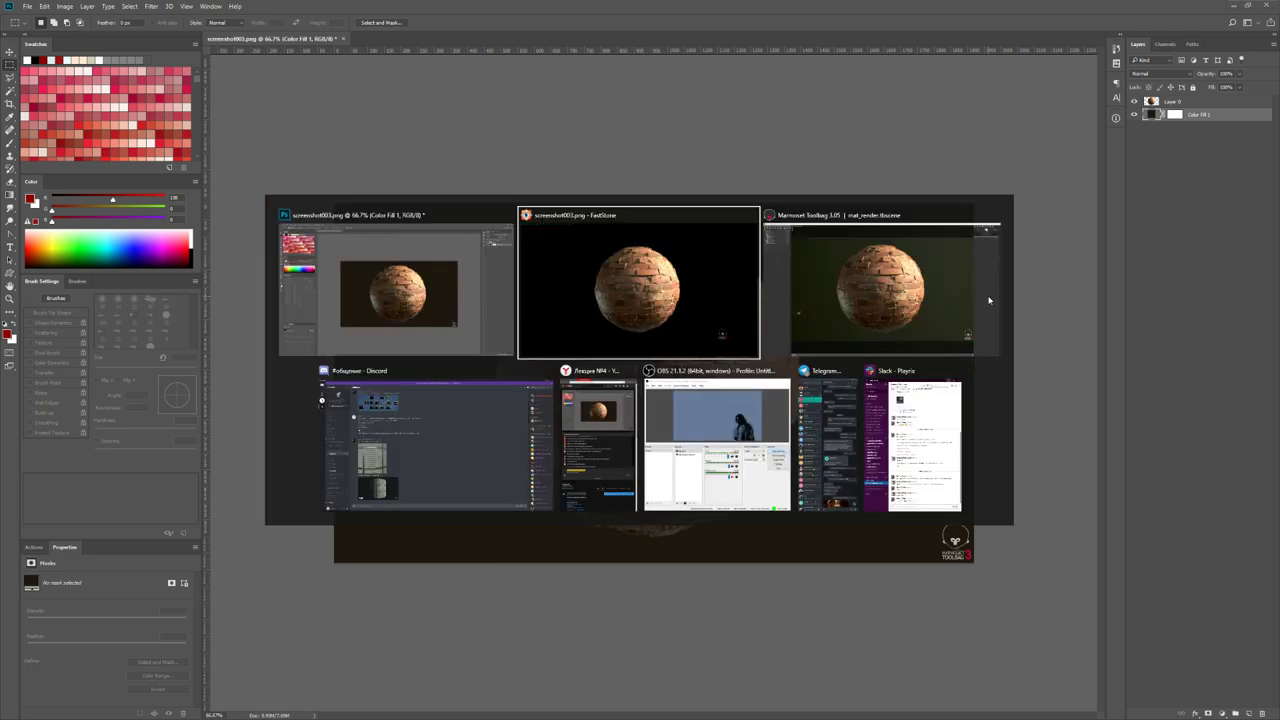
pyautogui.click(988, 300)
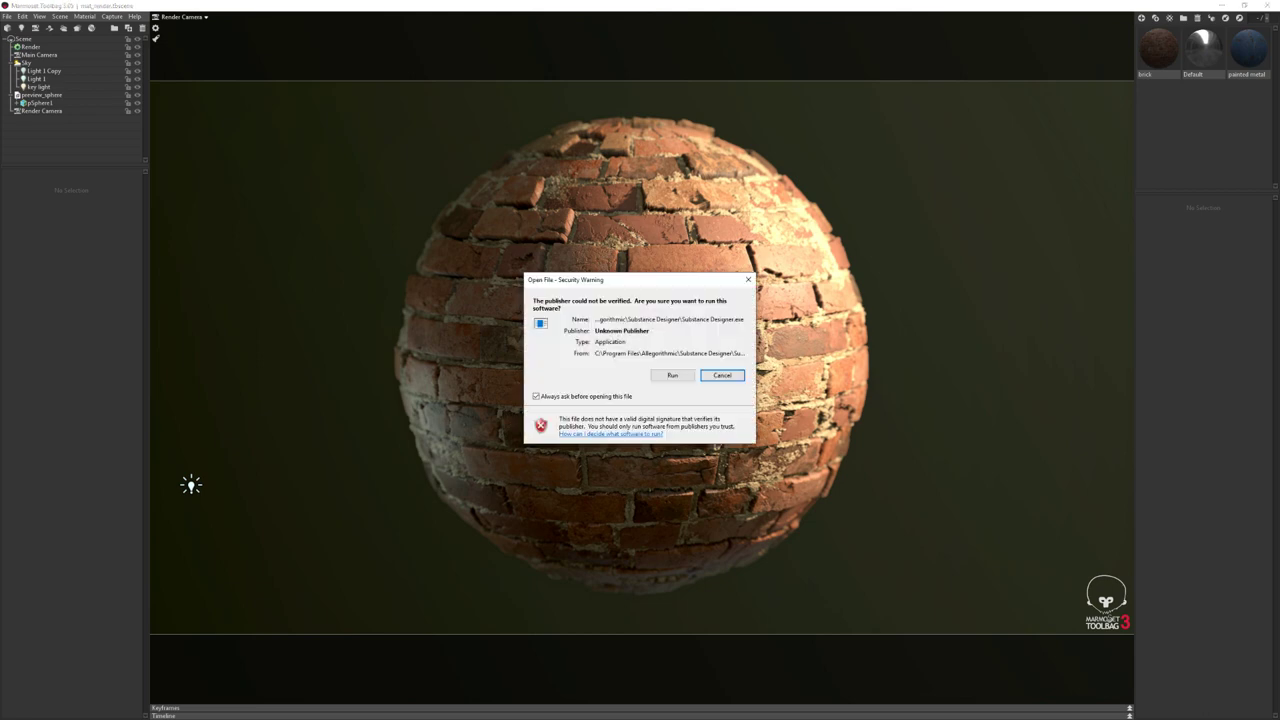
# Allow Substance Designer to run from the security warning
pyautogui.click(684, 378)
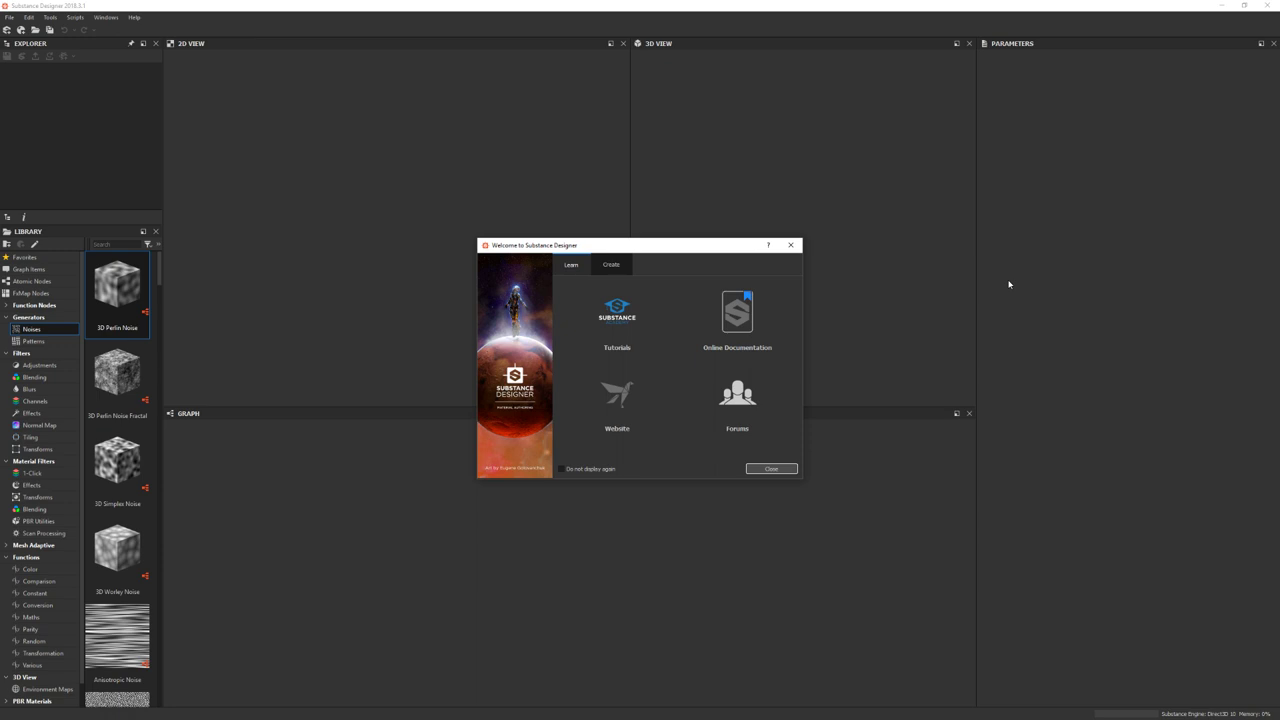
# Close the Welcome to Substance Designer window
pyautogui.click(790, 245)
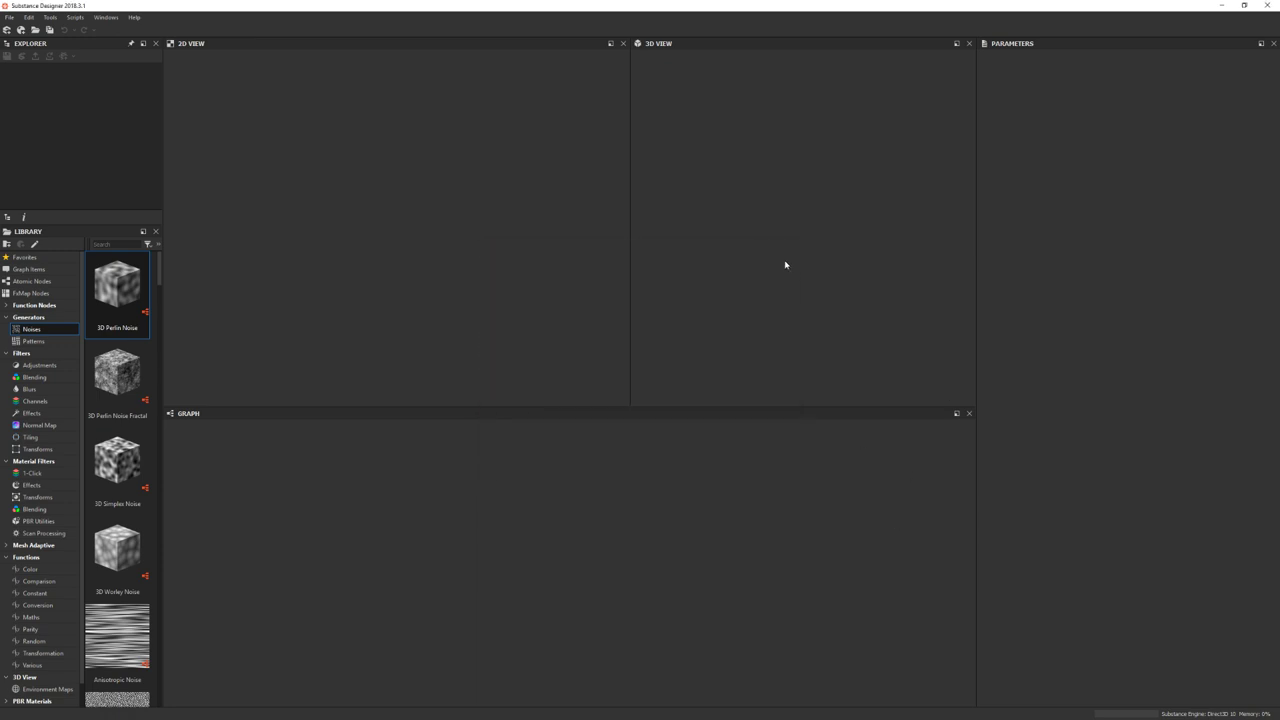
# Open a File Explorer window and navigate to C:\Program Files
pyautogui.press('super+e')
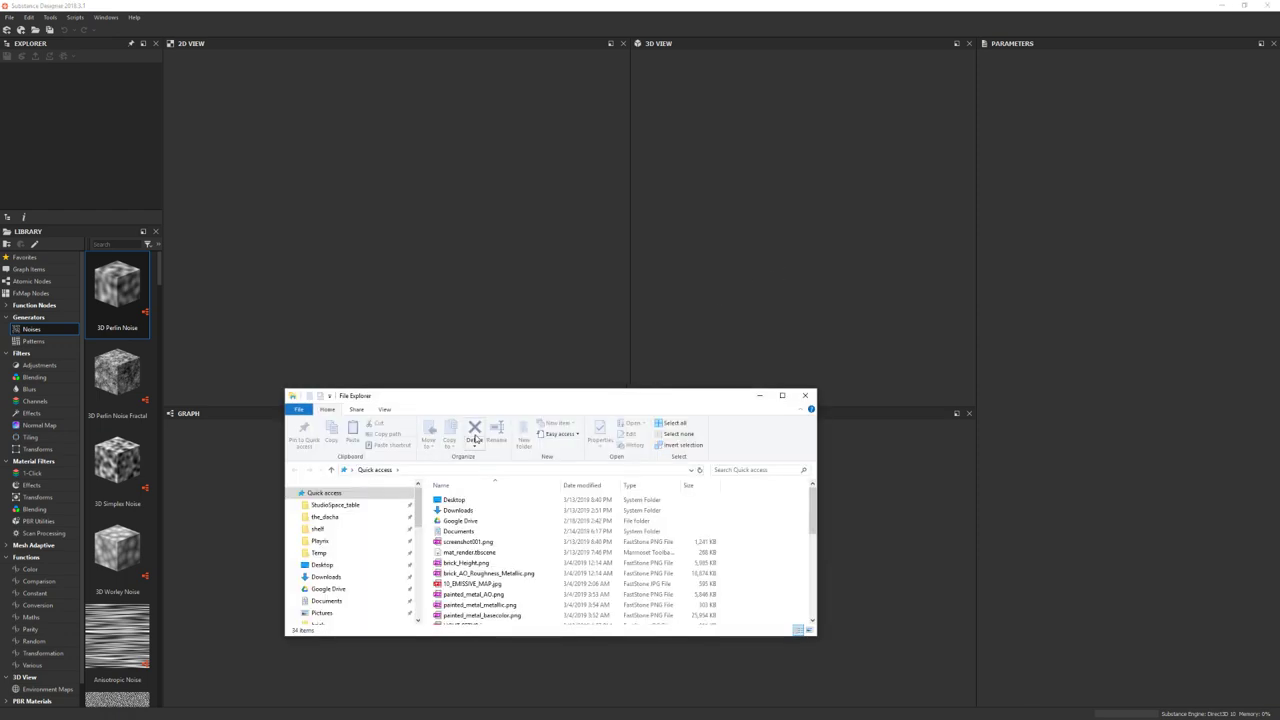
pyautogui.moveTo(476, 400); pyautogui.dragTo(497, 403)
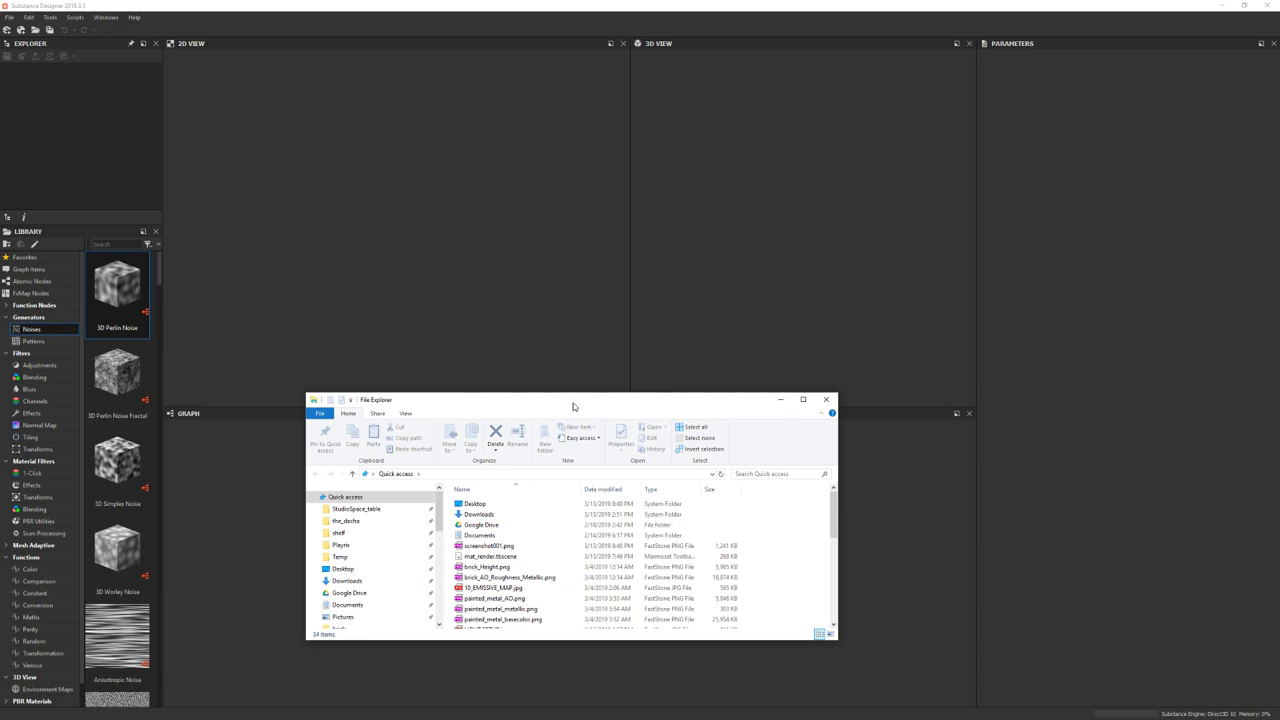
pyautogui.scroll(-3, 350, 590)
pyautogui.scroll(-2, 351, 605)
pyautogui.scroll(-2, 355, 605)
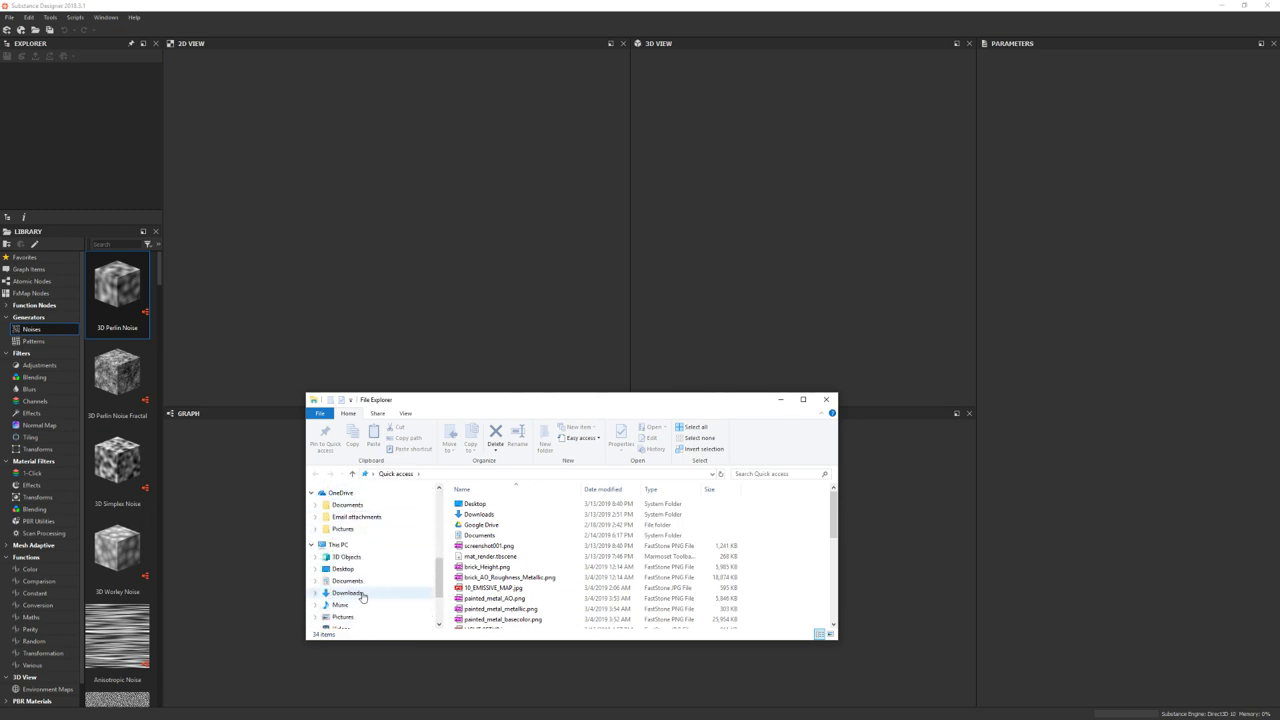
pyautogui.scroll(-2, 360, 606)
pyautogui.scroll(-1, 366, 607)
pyautogui.click(368, 602)
pyautogui.doubleClick(488, 530)
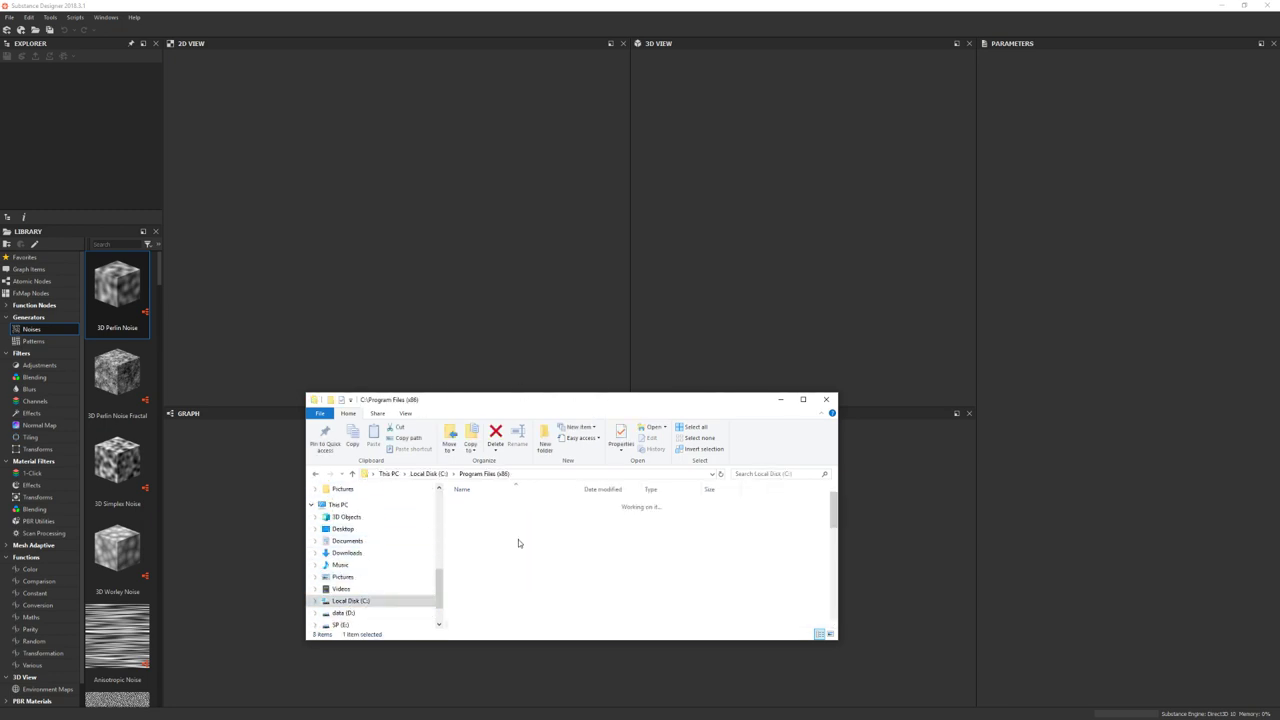
pyautogui.scroll(-5, 530, 580)
pyautogui.scroll(-5, 530, 582)
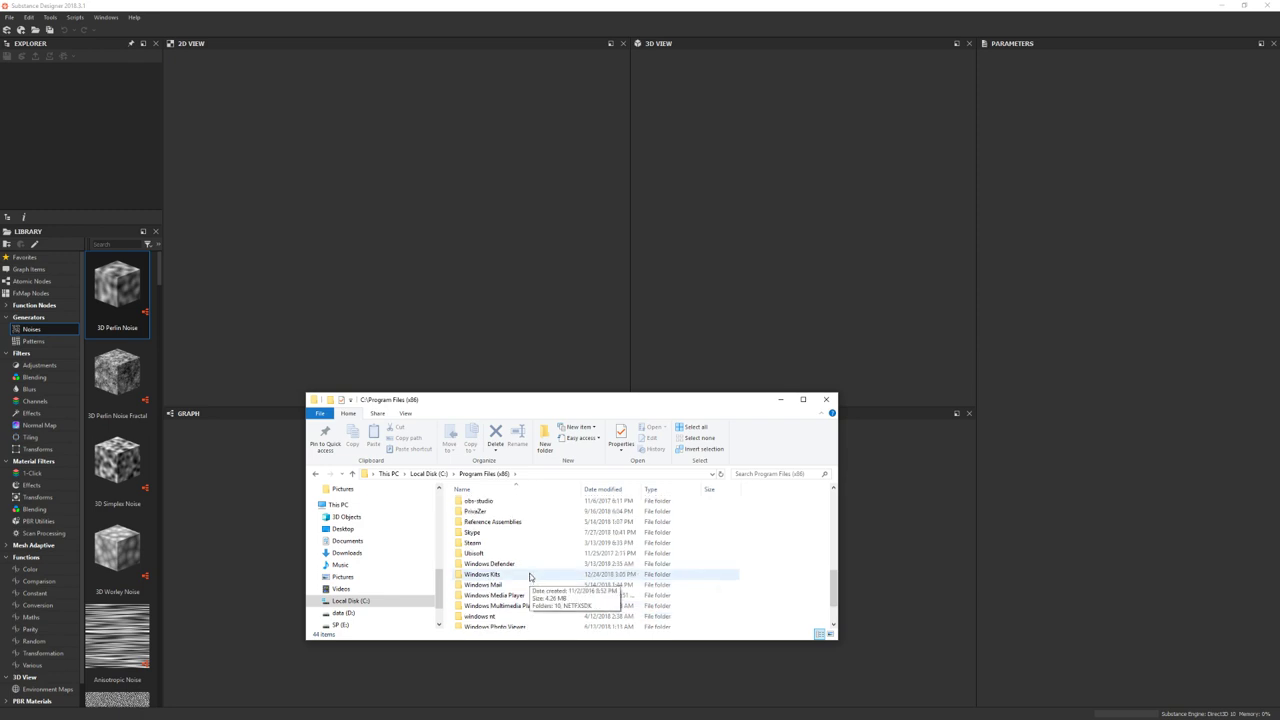
pyautogui.press('BackSpace')
pyautogui.doubleClick(482, 514)
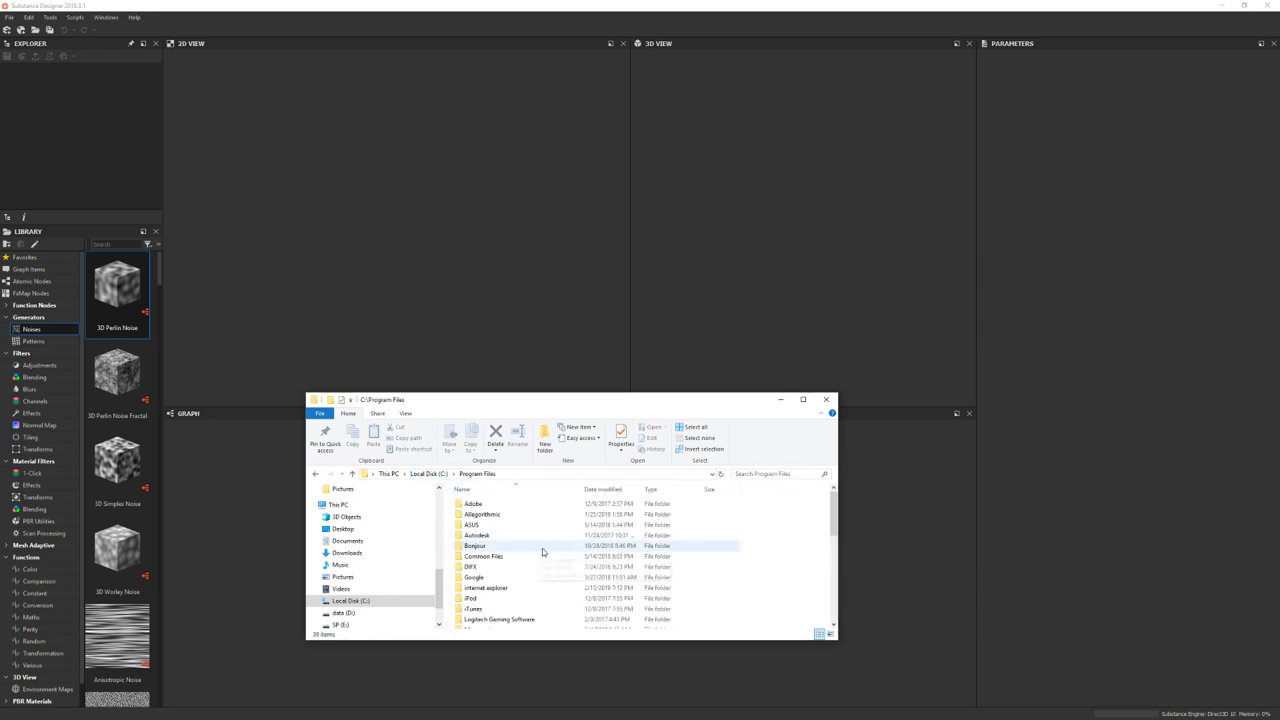
# Go into Marmoset > Viewer and select Marmoset Viewer.exe
pyautogui.scroll(-5, 543, 552)
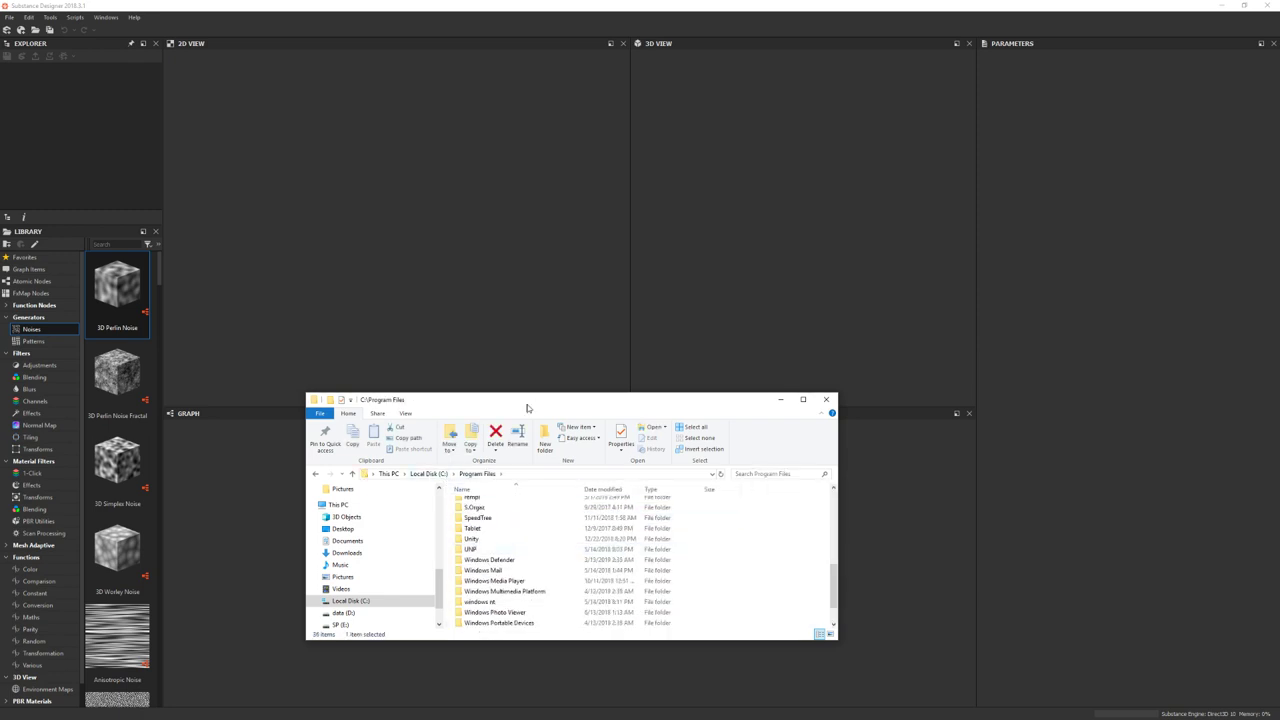
pyautogui.scroll(-3, 525, 538)
pyautogui.scroll(1, 540, 546)
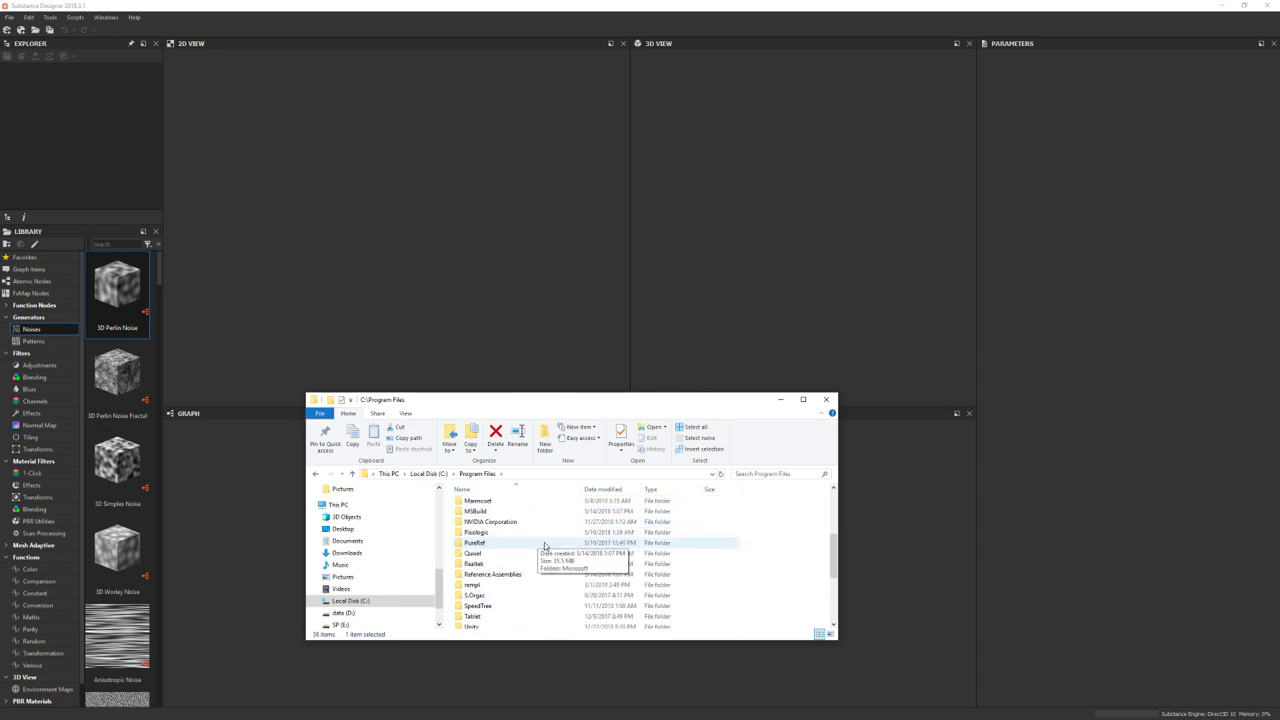
pyautogui.scroll(2, 547, 557)
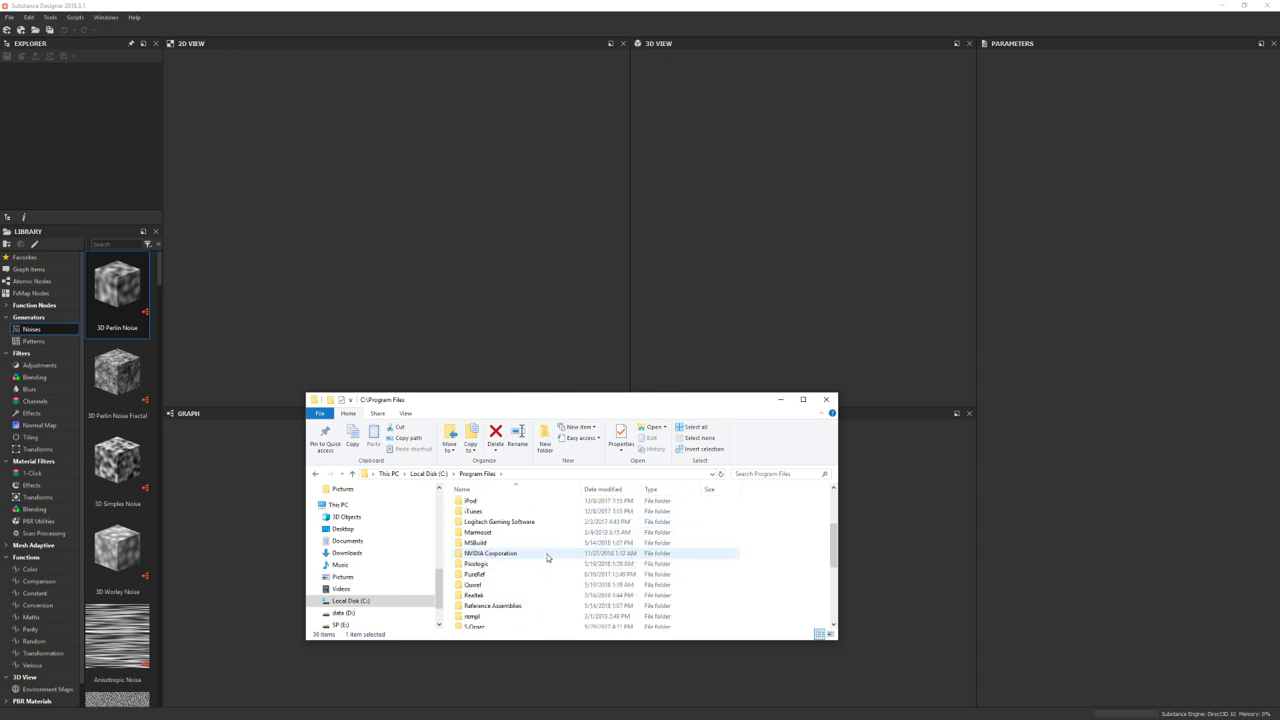
pyautogui.doubleClick(522, 532)
pyautogui.doubleClick(516, 517)
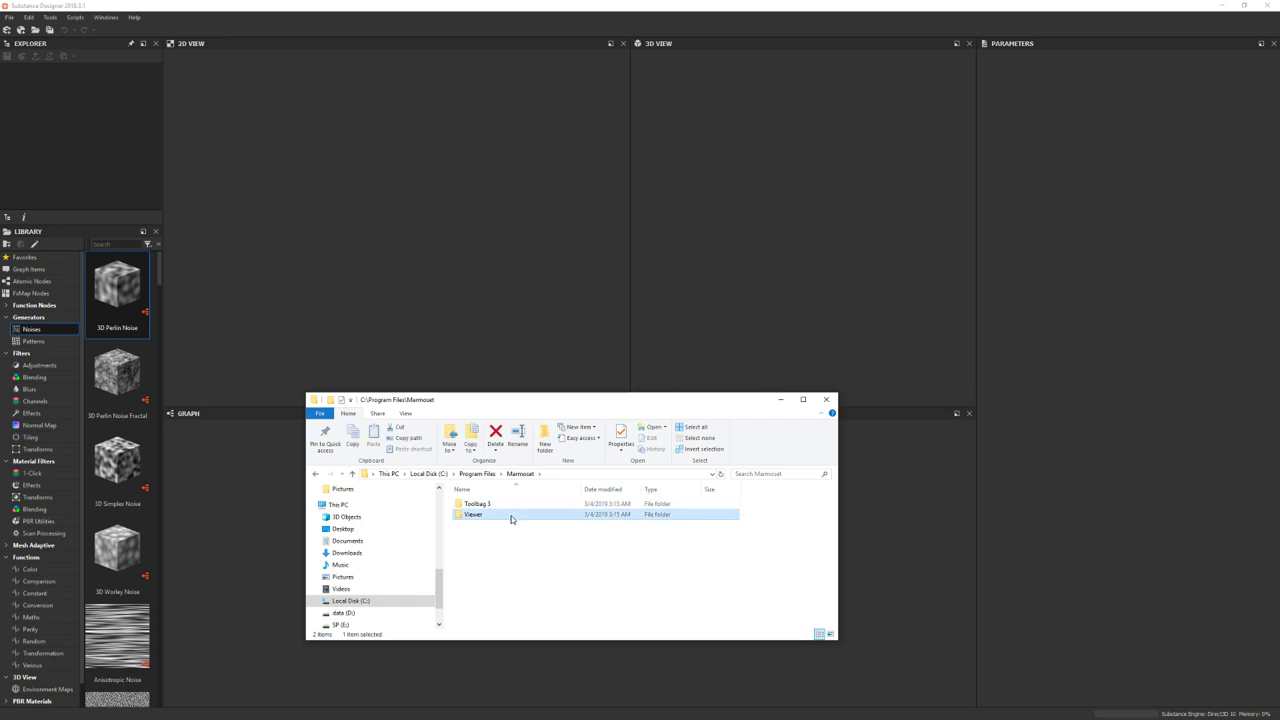
pyautogui.scroll(-2, 520, 545)
pyautogui.moveTo(556, 393); pyautogui.dragTo(556, 157)
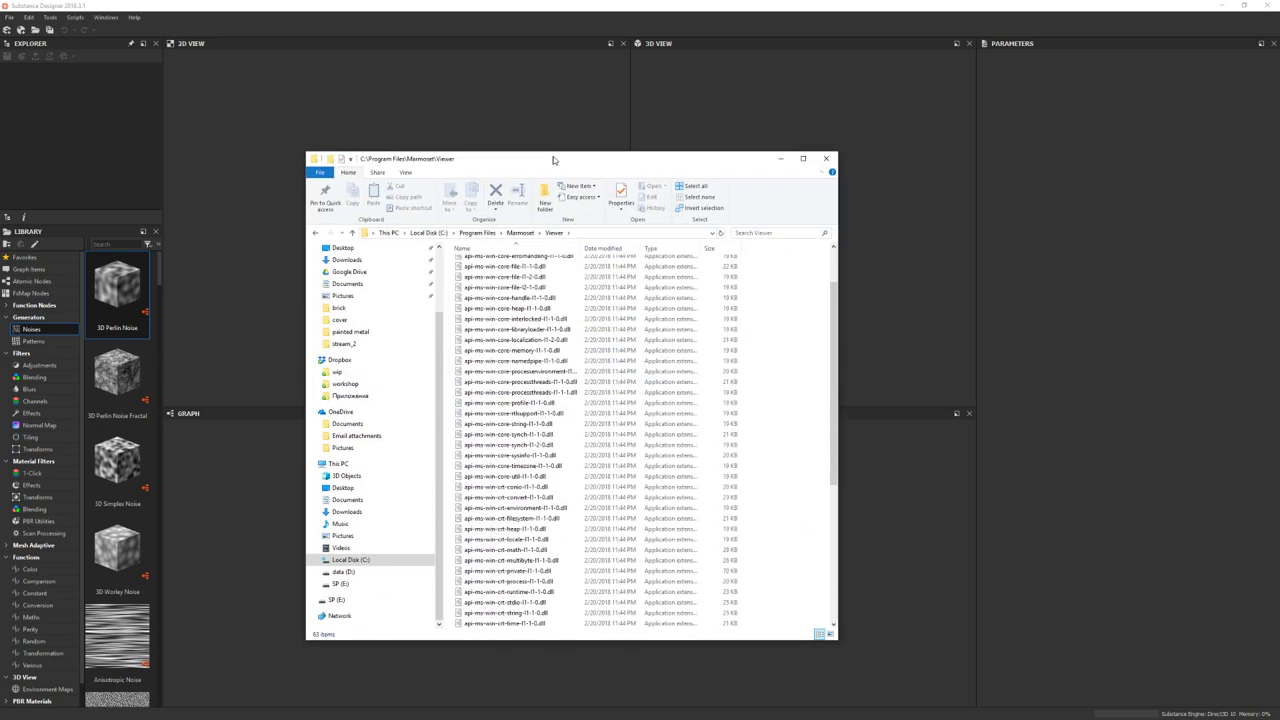
pyautogui.scroll(-3, 500, 480)
pyautogui.scroll(-2, 492, 520)
pyautogui.click(492, 519)
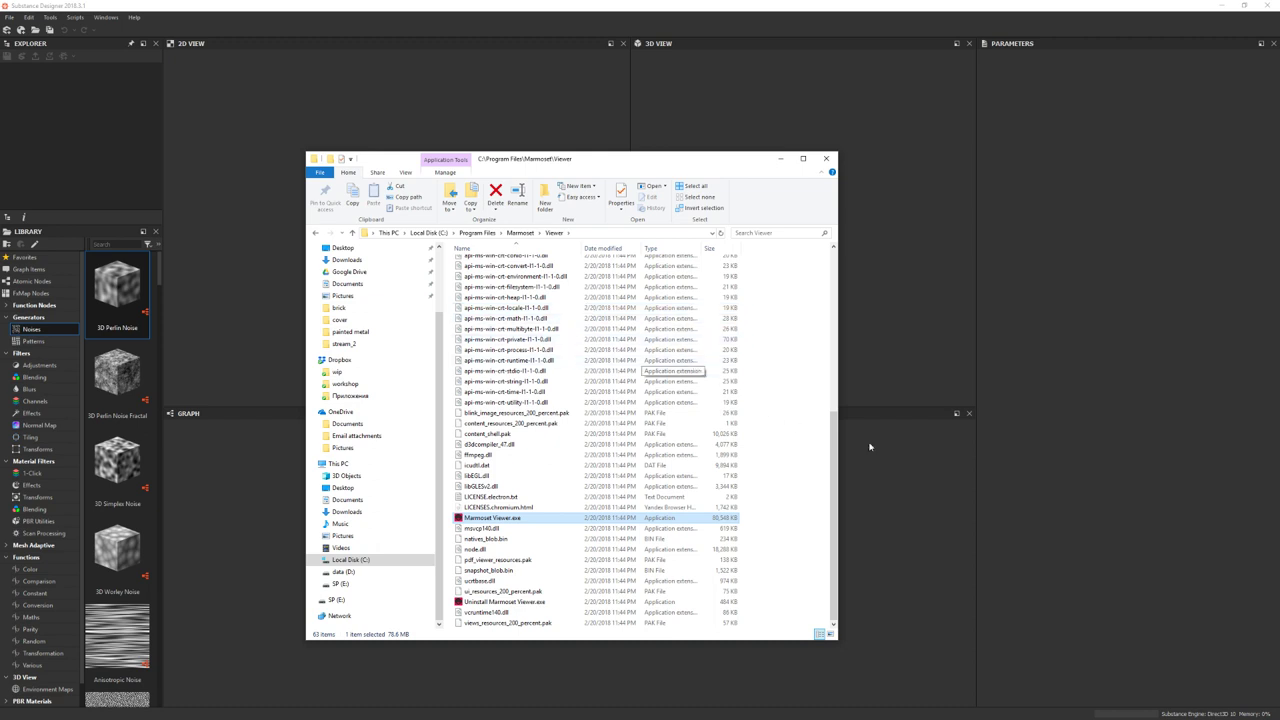
# Launch Marmoset Viewer.exe, glance at its Help menu, then close the viewer
pyautogui.press('Return')
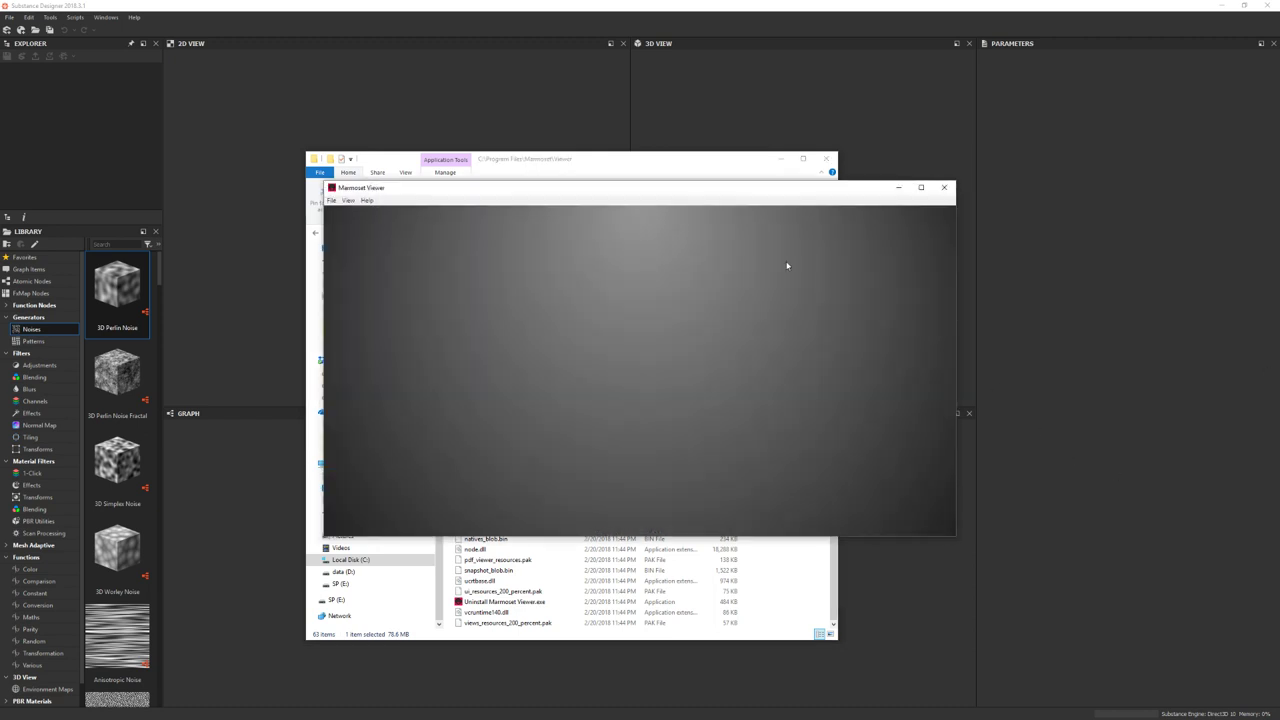
pyautogui.moveTo(500, 187); pyautogui.dragTo(544, 144)
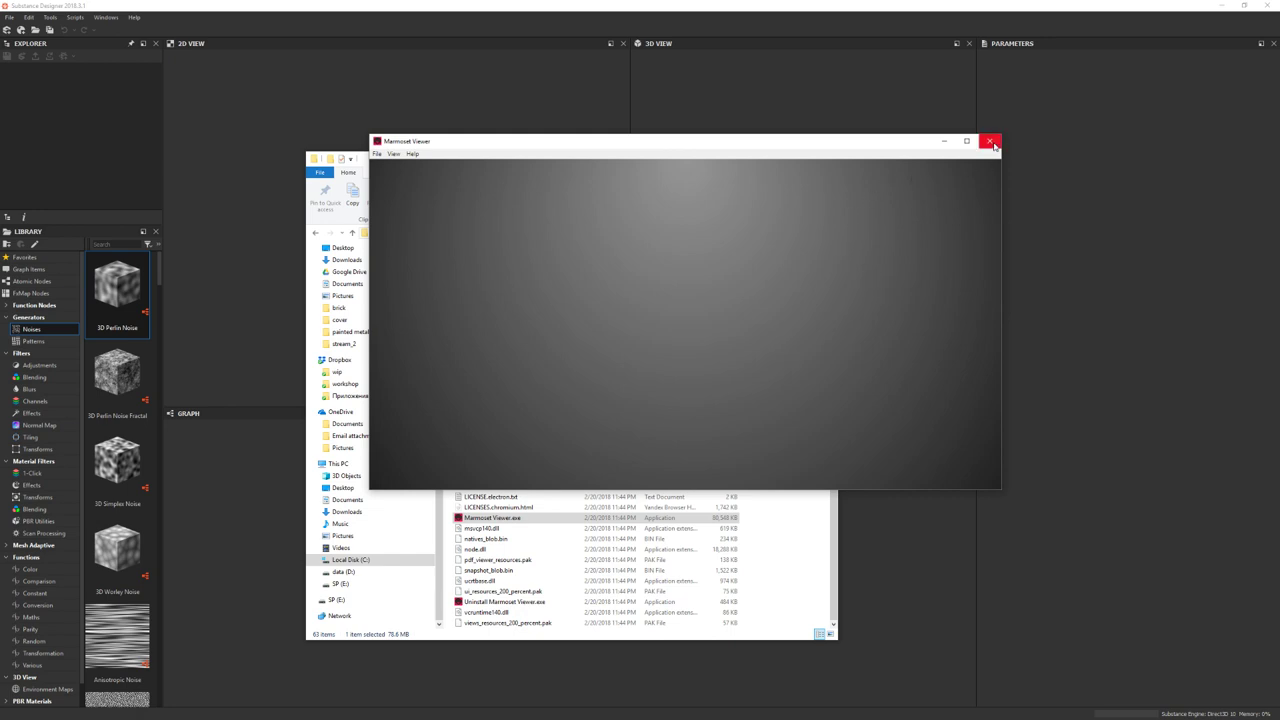
pyautogui.click(412, 153)
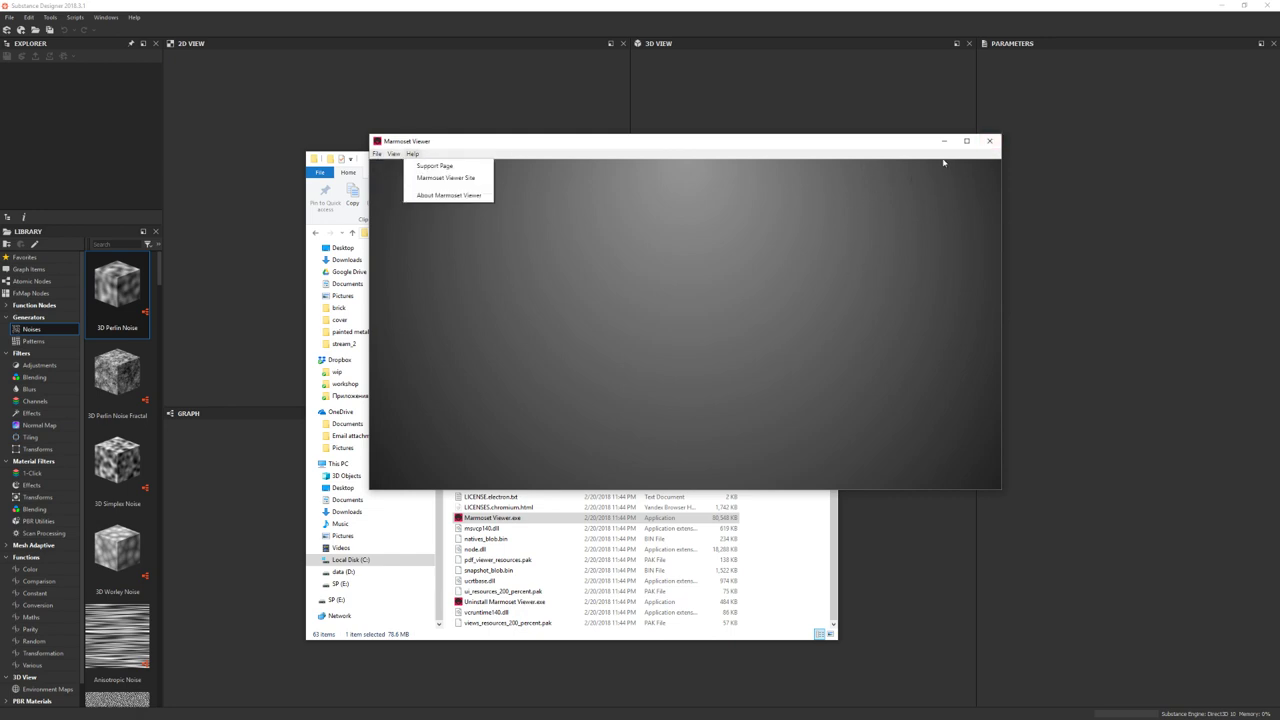
pyautogui.click(989, 140)
pyautogui.click(989, 140)
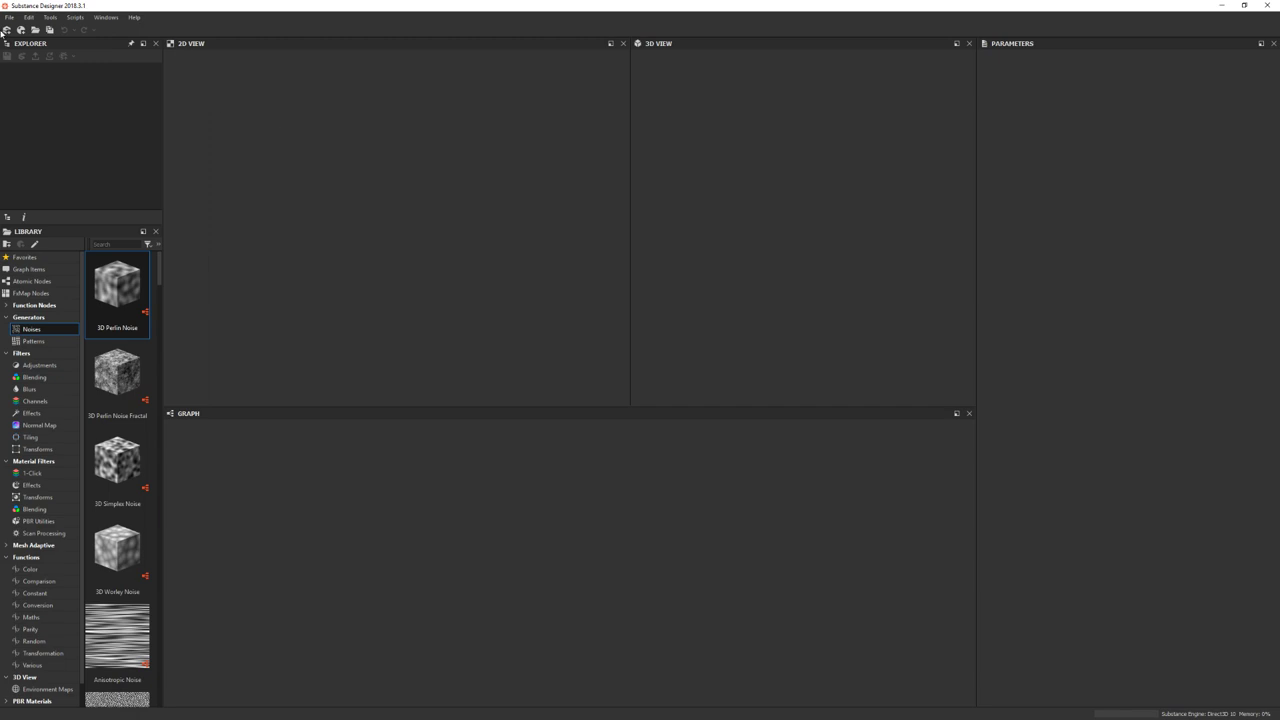
# Try reopening Painter_metal.sbs from Recent Packages and dismiss the failed-to-open error
pyautogui.click(9, 17)
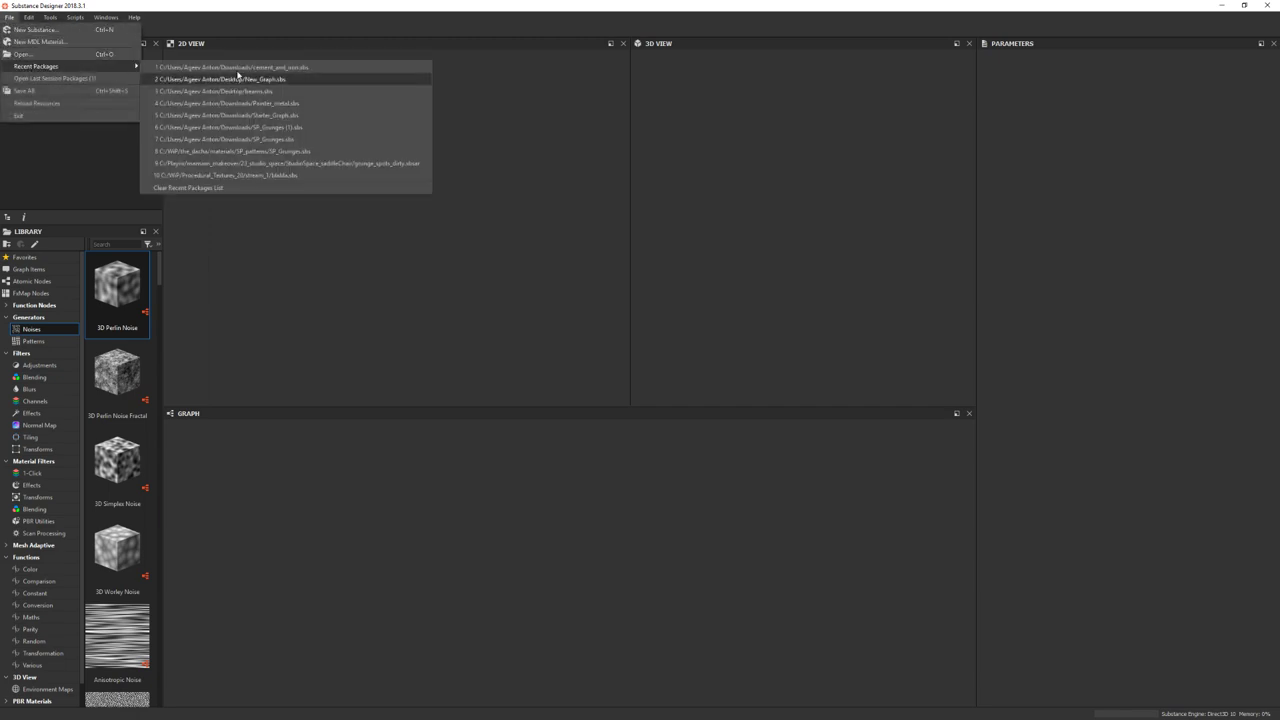
pyautogui.moveTo(36, 66)
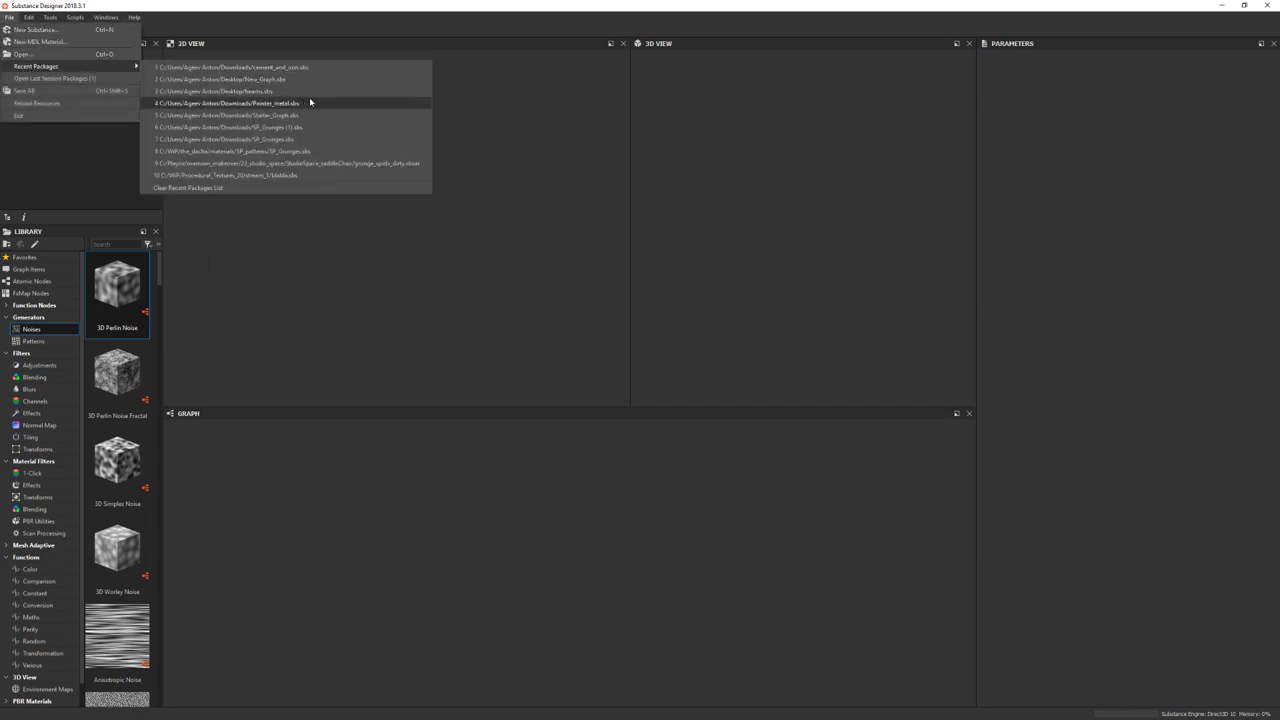
pyautogui.click(352, 106)
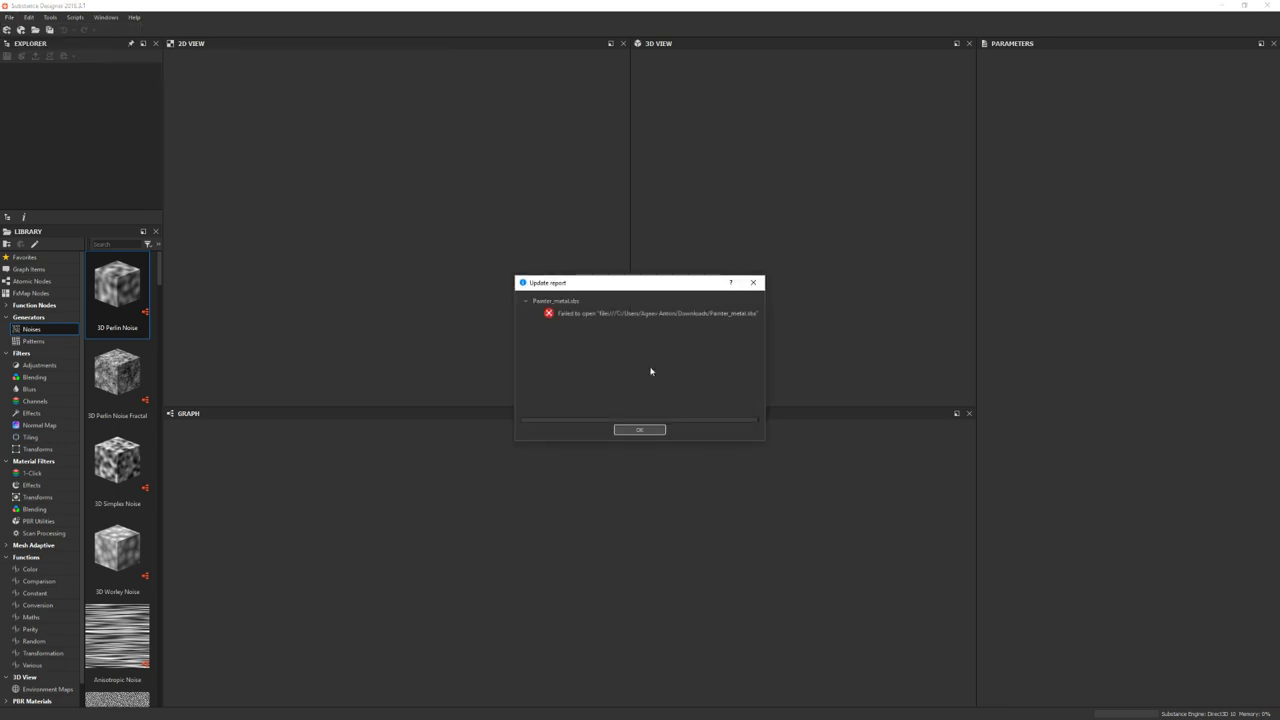
pyautogui.click(648, 431)
# Bring up the Open File dialog and find the stream_1 project folder path in Explorer
pyautogui.click(9, 17)
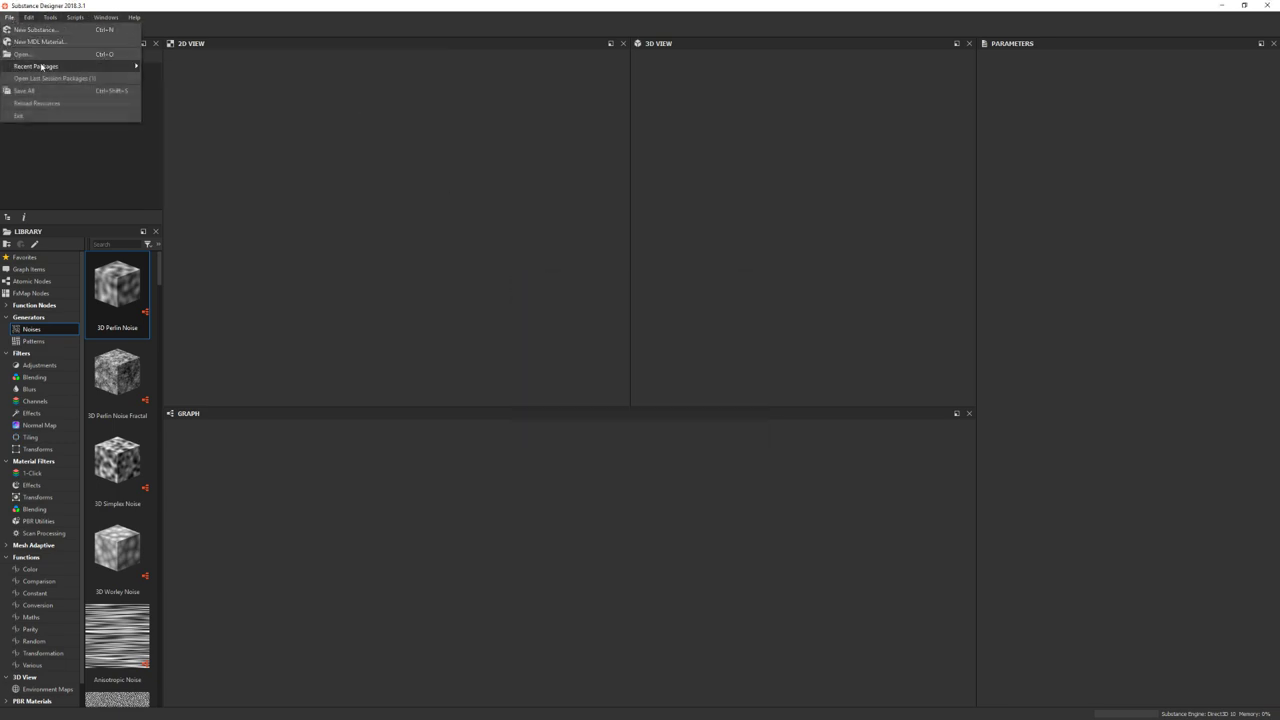
pyautogui.moveTo(36, 66)
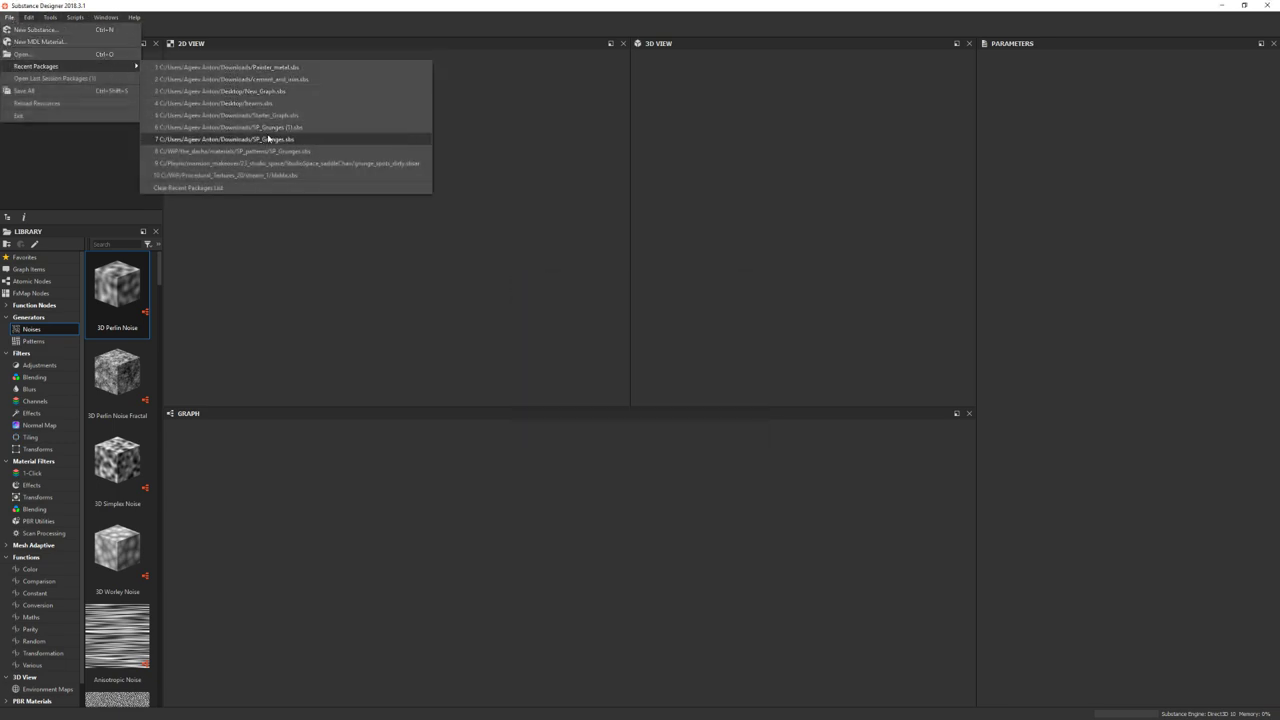
pyautogui.click(24, 54)
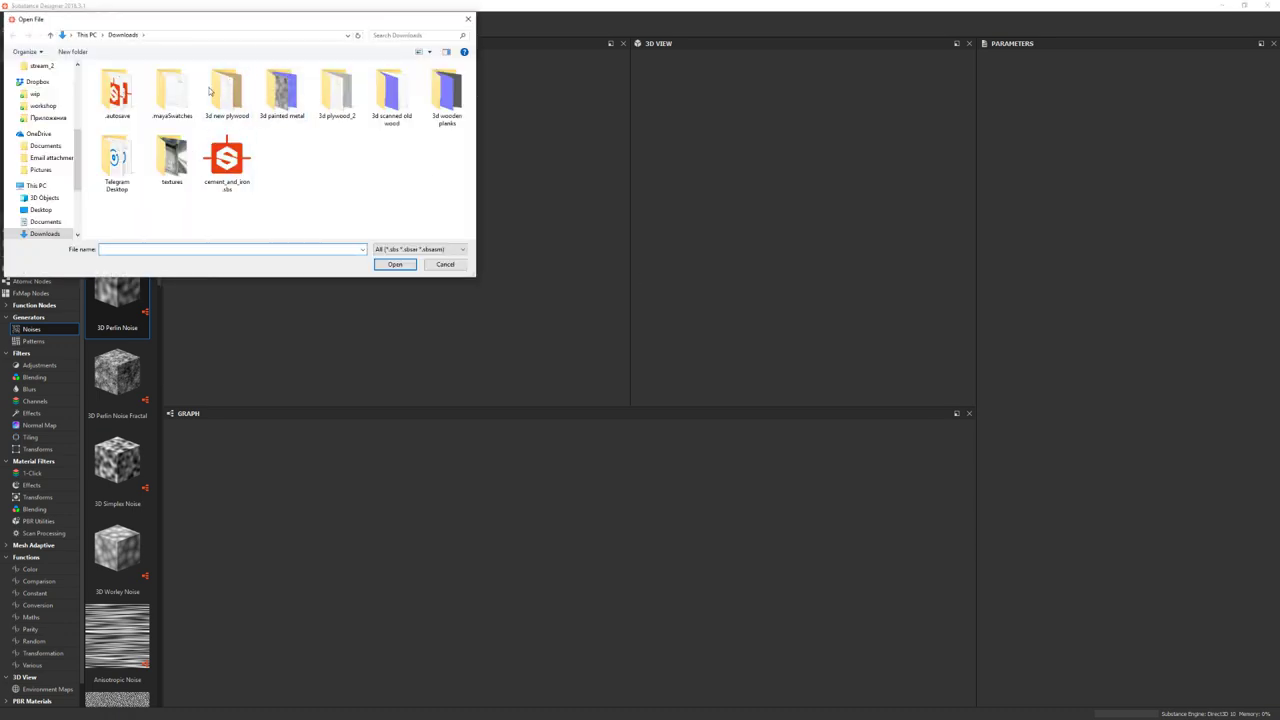
pyautogui.moveTo(206, 23); pyautogui.dragTo(311, 73)
pyautogui.hotkey('alt', 'Tab')
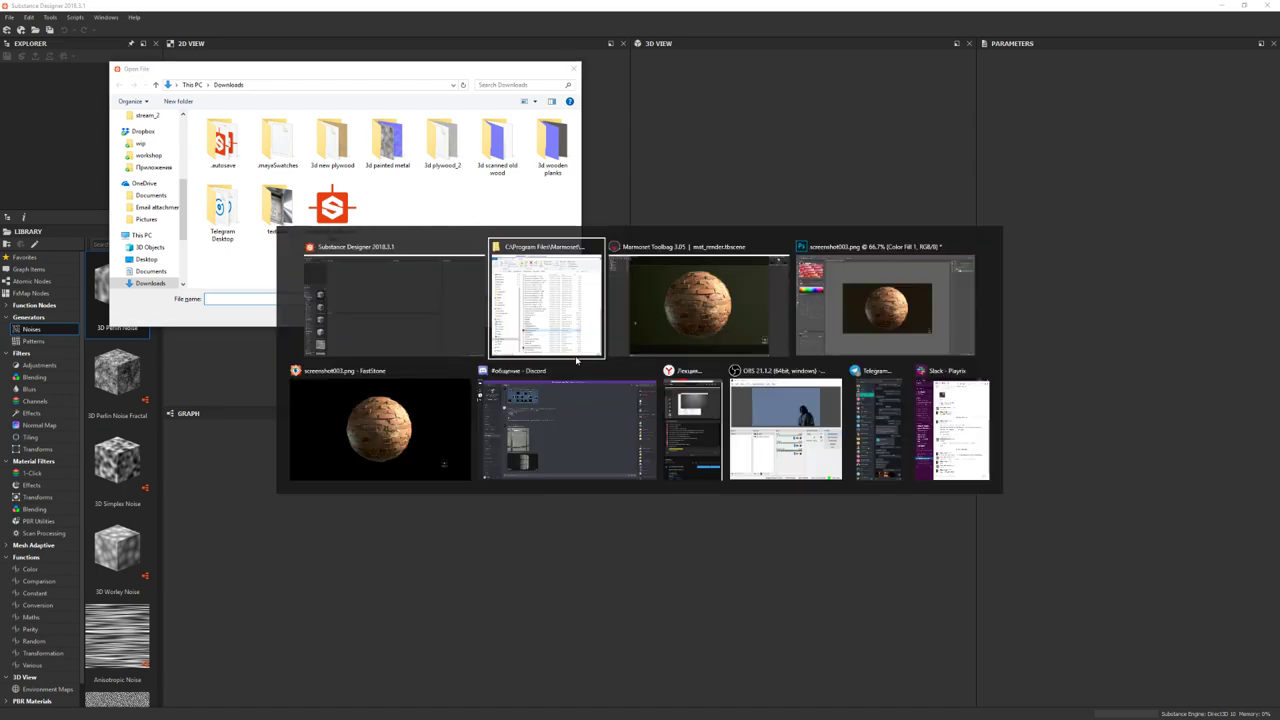
pyautogui.hotkey('alt', 'Tab')
pyautogui.click(545, 305)
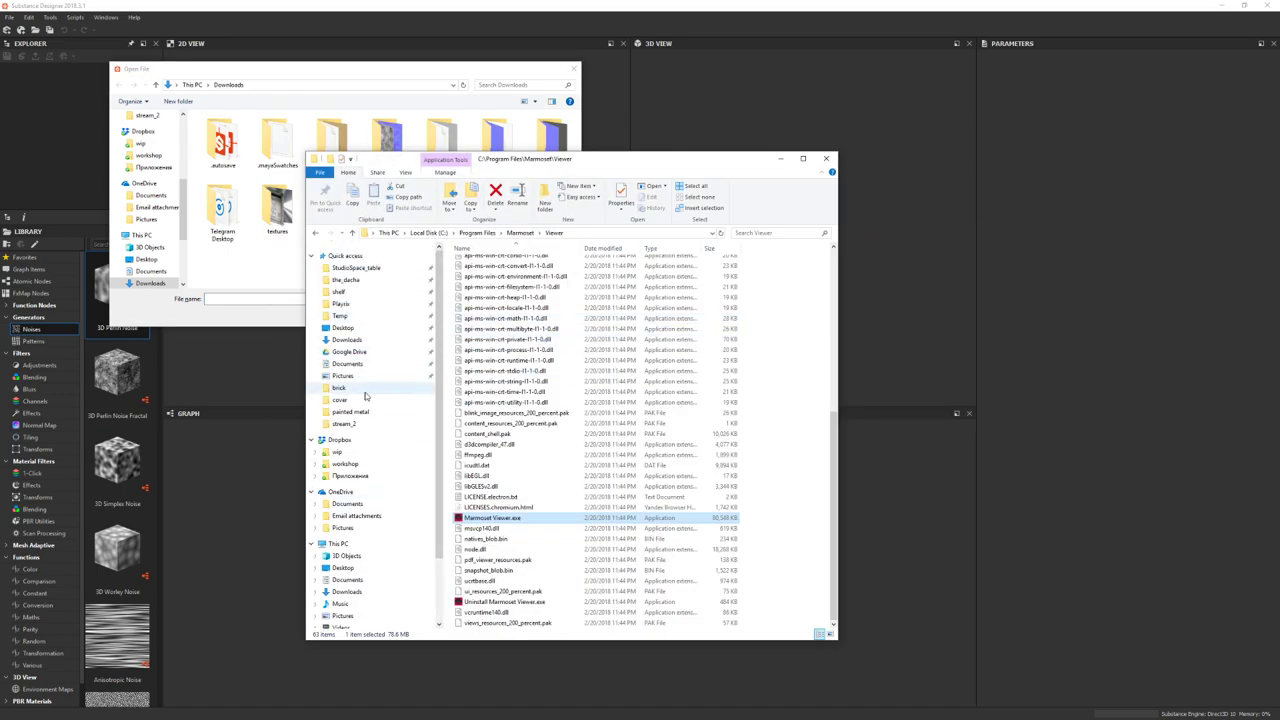
pyautogui.click(360, 389)
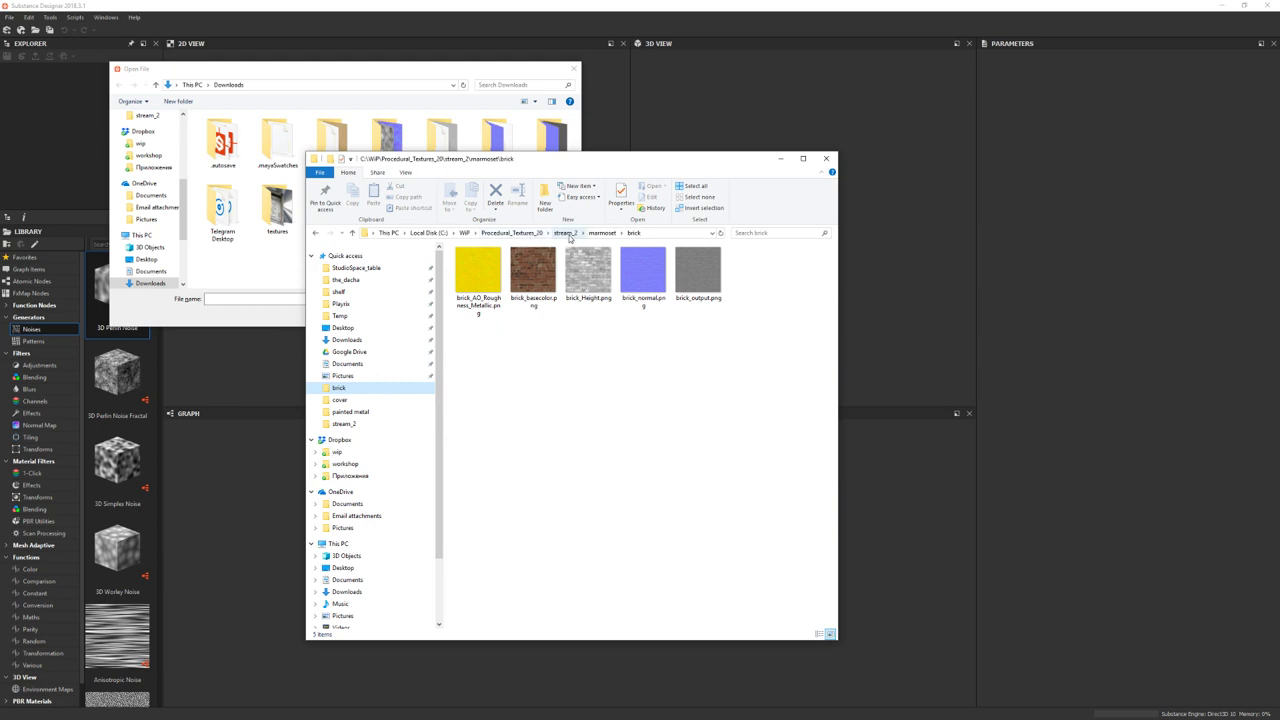
pyautogui.click(566, 233)
pyautogui.click(525, 233)
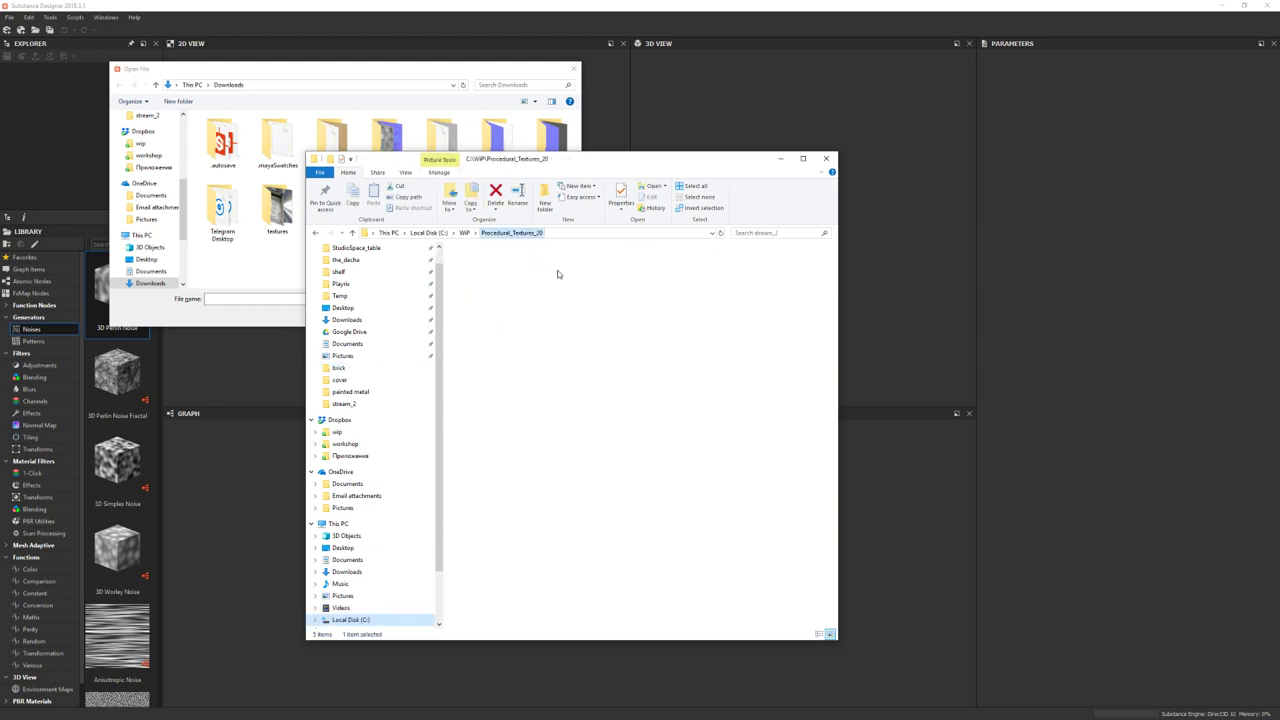
pyautogui.doubleClick(540, 275)
pyautogui.hotkey('alt', 'F4')
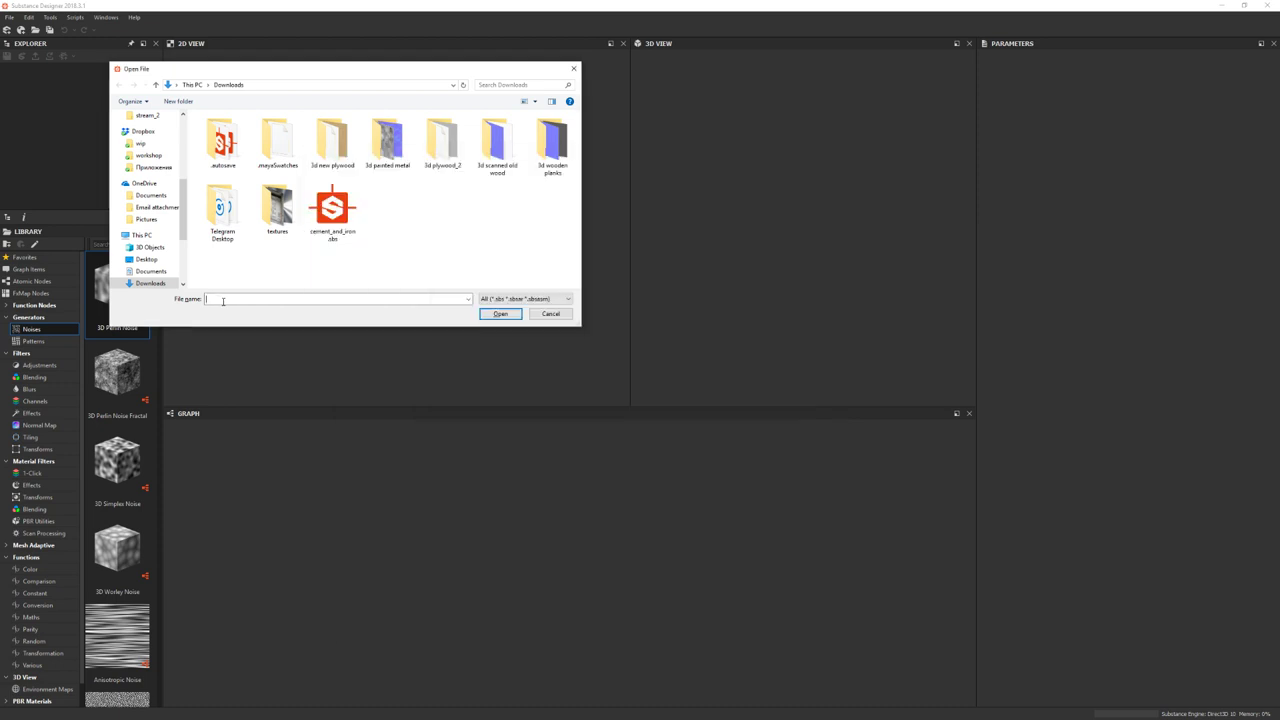
# Paste the stream_1 path and open painted_metal.sbs
pyautogui.write('C:\\WiP\\Procedural_Textures_20\\stream_1')
pyautogui.press('Return')
pyautogui.click(270, 172)
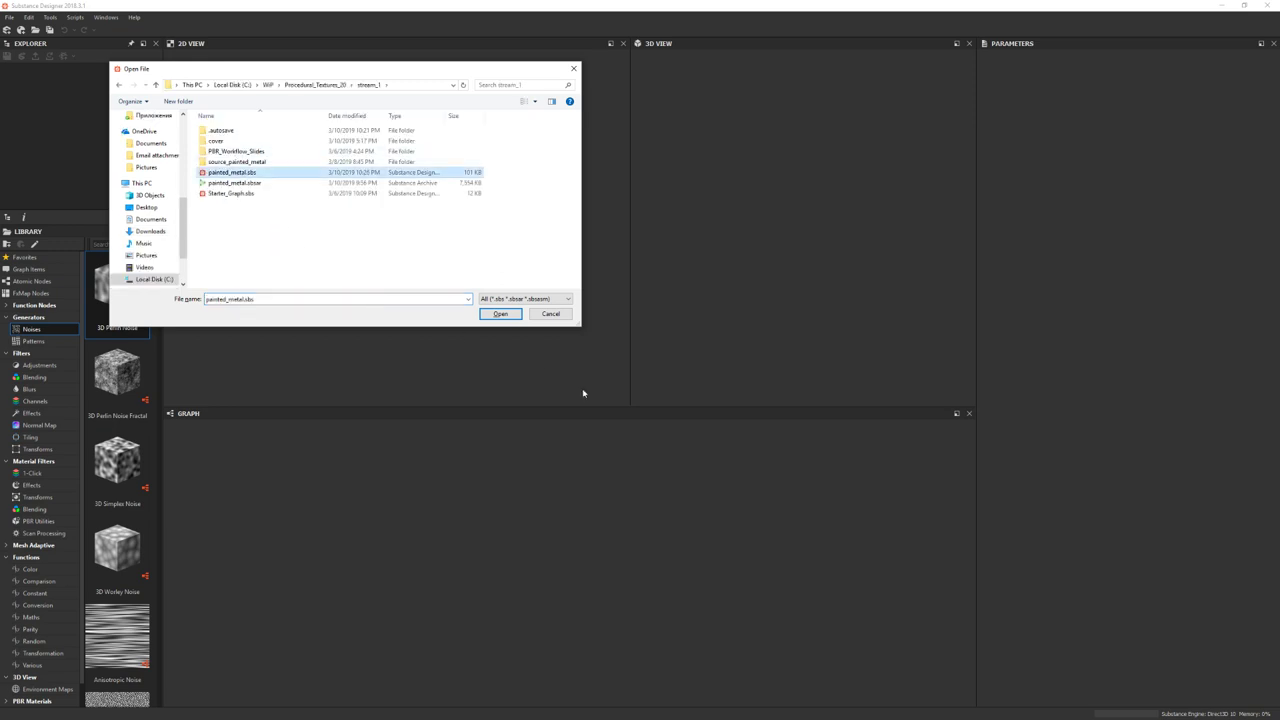
pyautogui.press('Return')
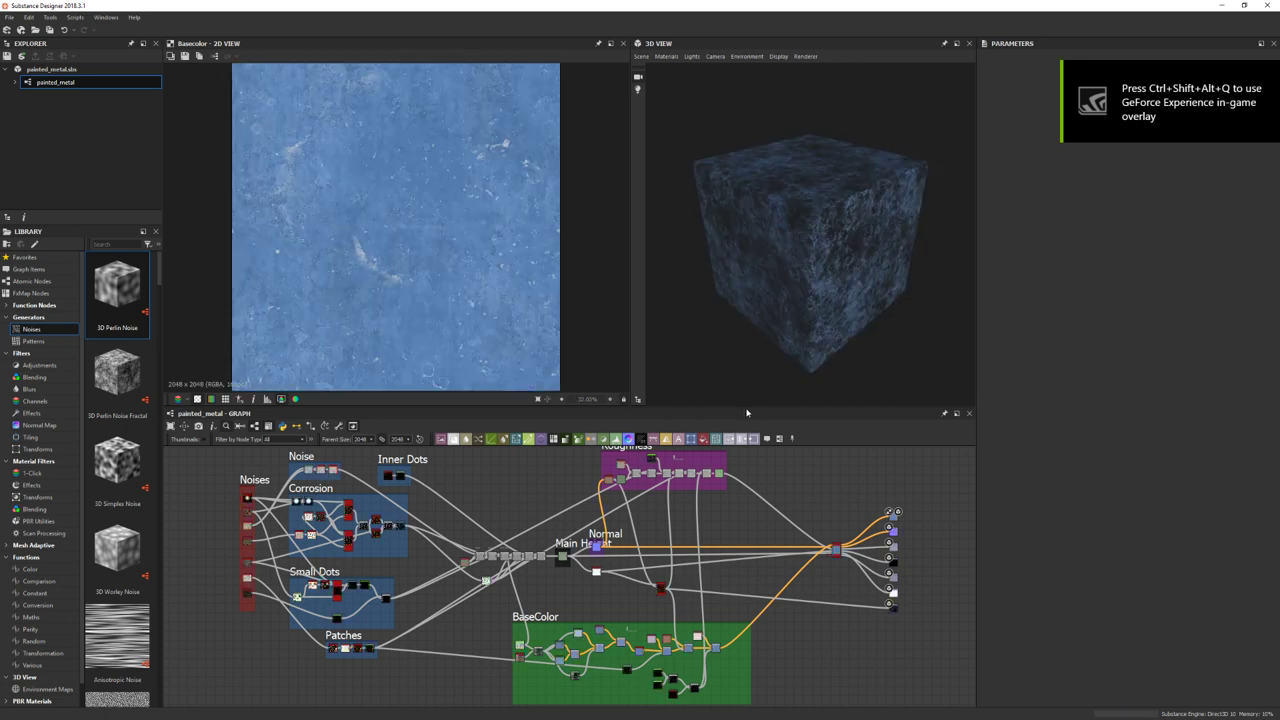
# Turn the 3D preview cube to face the camera and make the Graph panel taller
pyautogui.moveTo(783, 366); pyautogui.dragTo(778, 398)
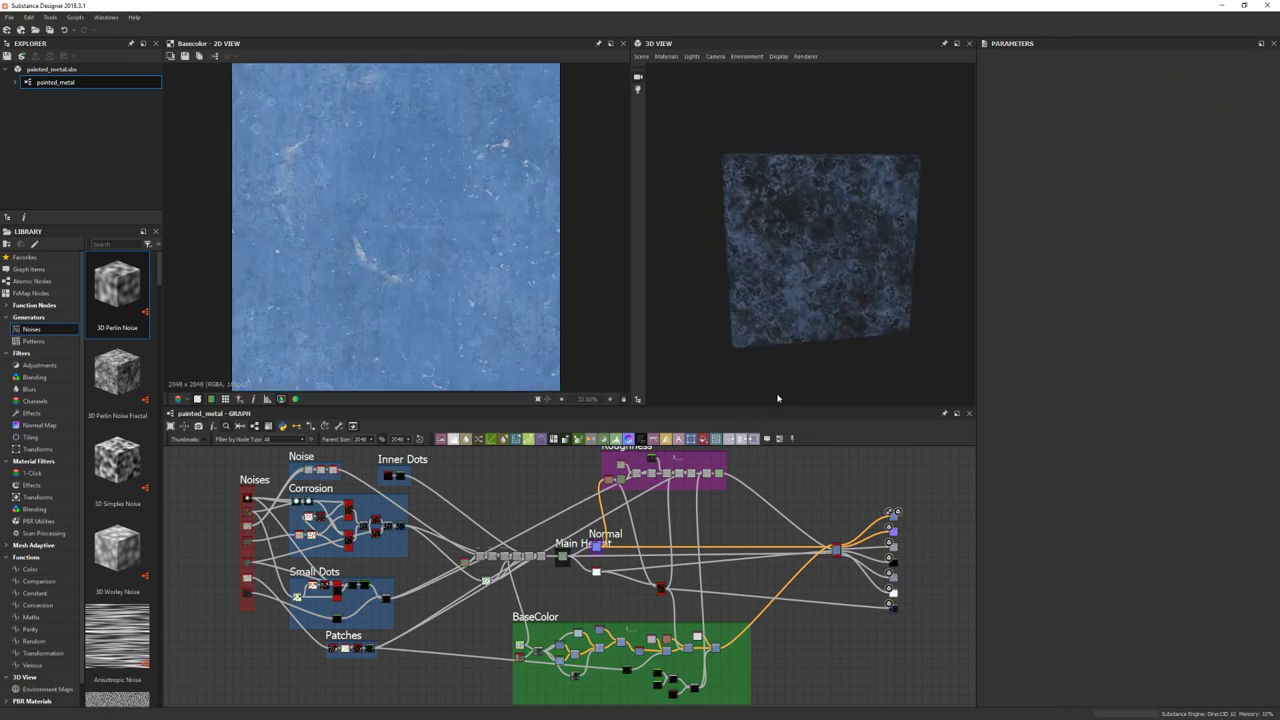
pyautogui.scroll(6, 806, 264)
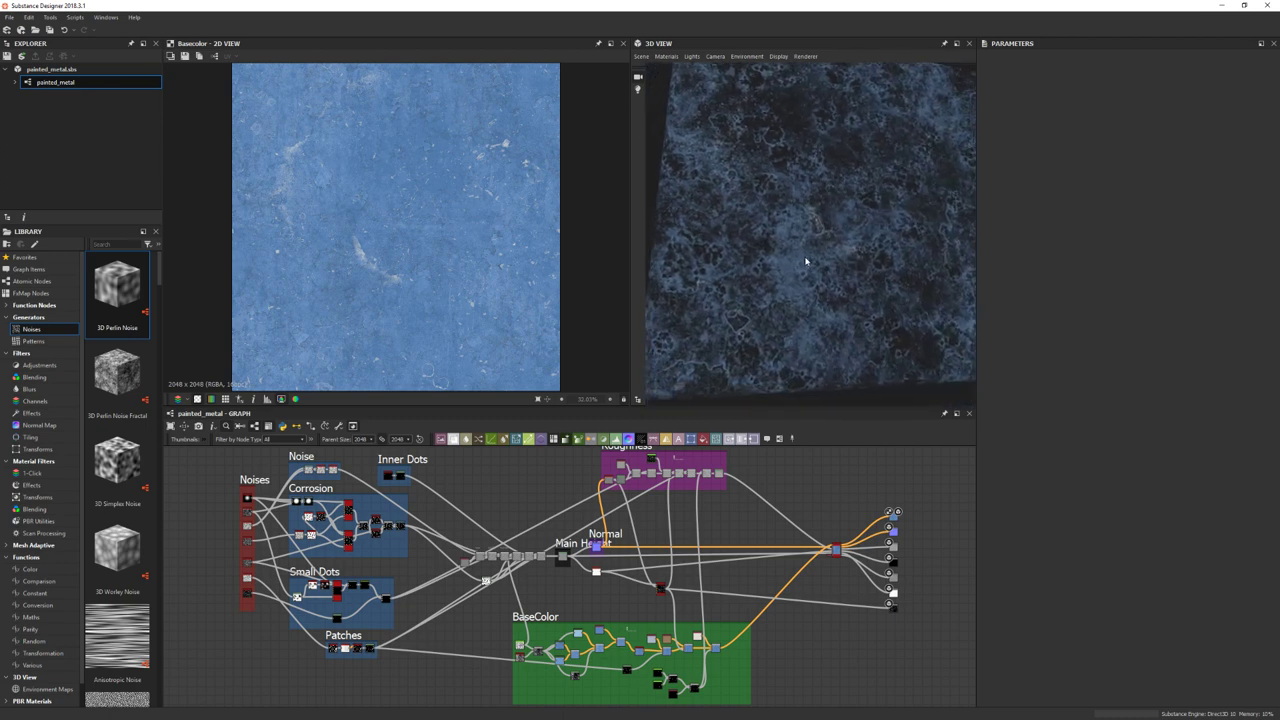
pyautogui.moveTo(799, 407); pyautogui.dragTo(800, 324)
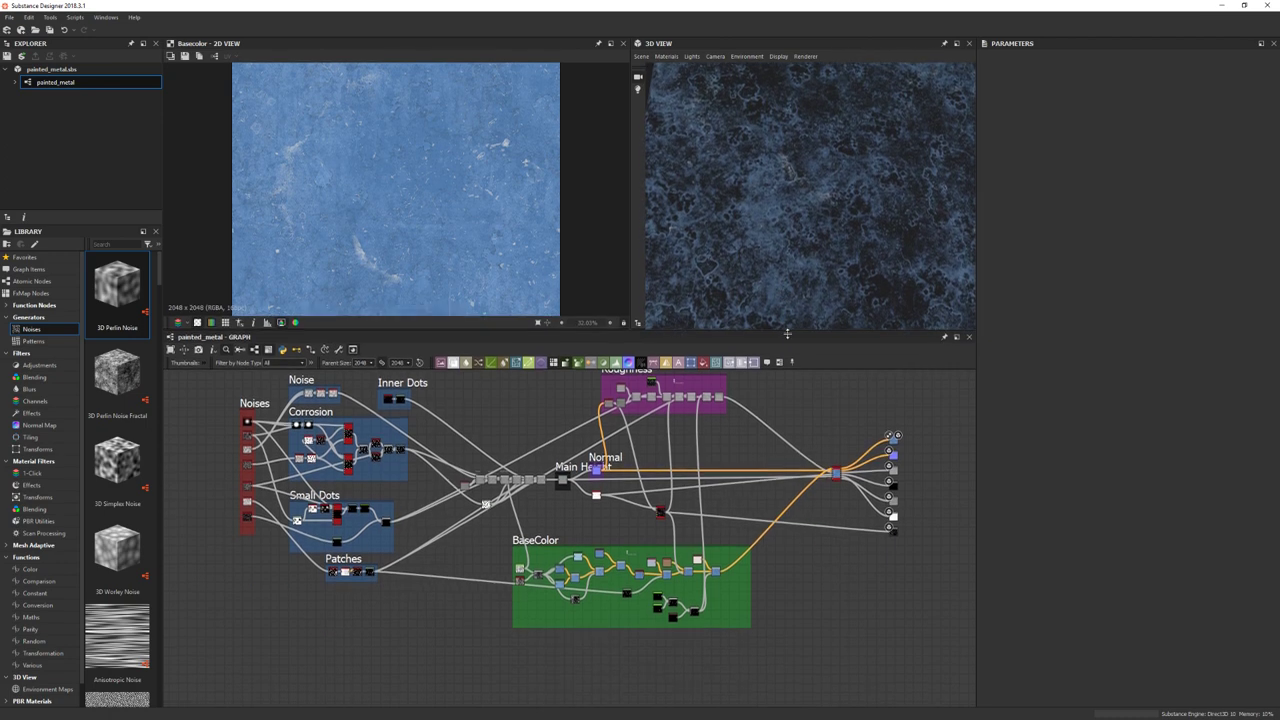
pyautogui.scroll(2, 809, 469)
pyautogui.scroll(1, 809, 469)
pyautogui.scroll(2, 809, 469)
pyautogui.scroll(1, 809, 469)
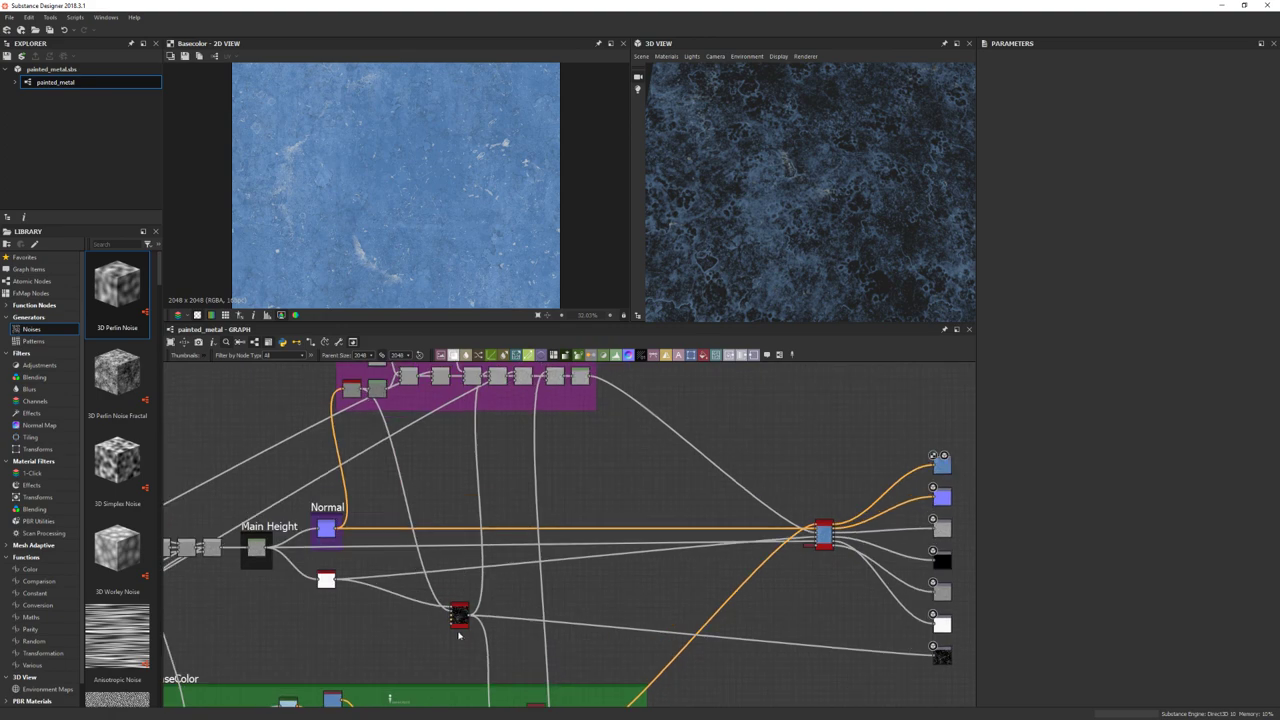
# Preview the mg_dirt node's grayscale dirt mask in the 2D view and centre the output nodes
pyautogui.doubleClick(458, 610)
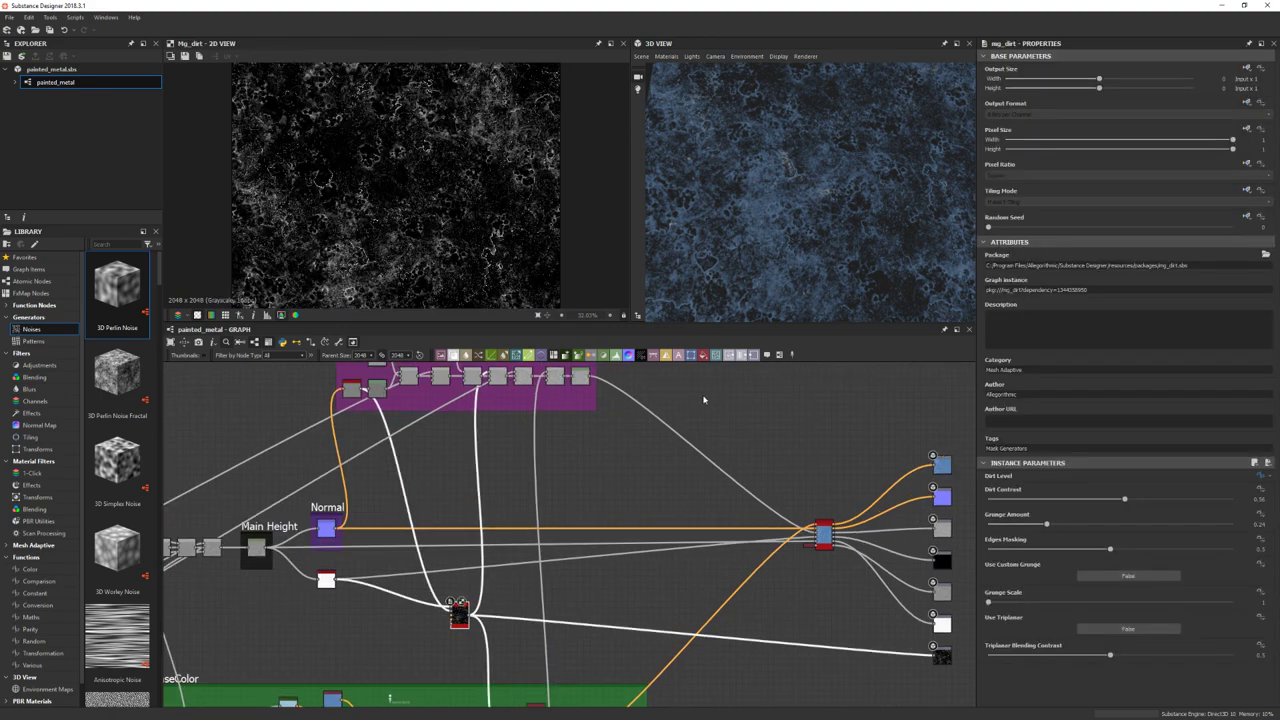
pyautogui.moveTo(933, 529); pyautogui.dragTo(655, 489, button='middle')
pyautogui.scroll(1, 655, 489)
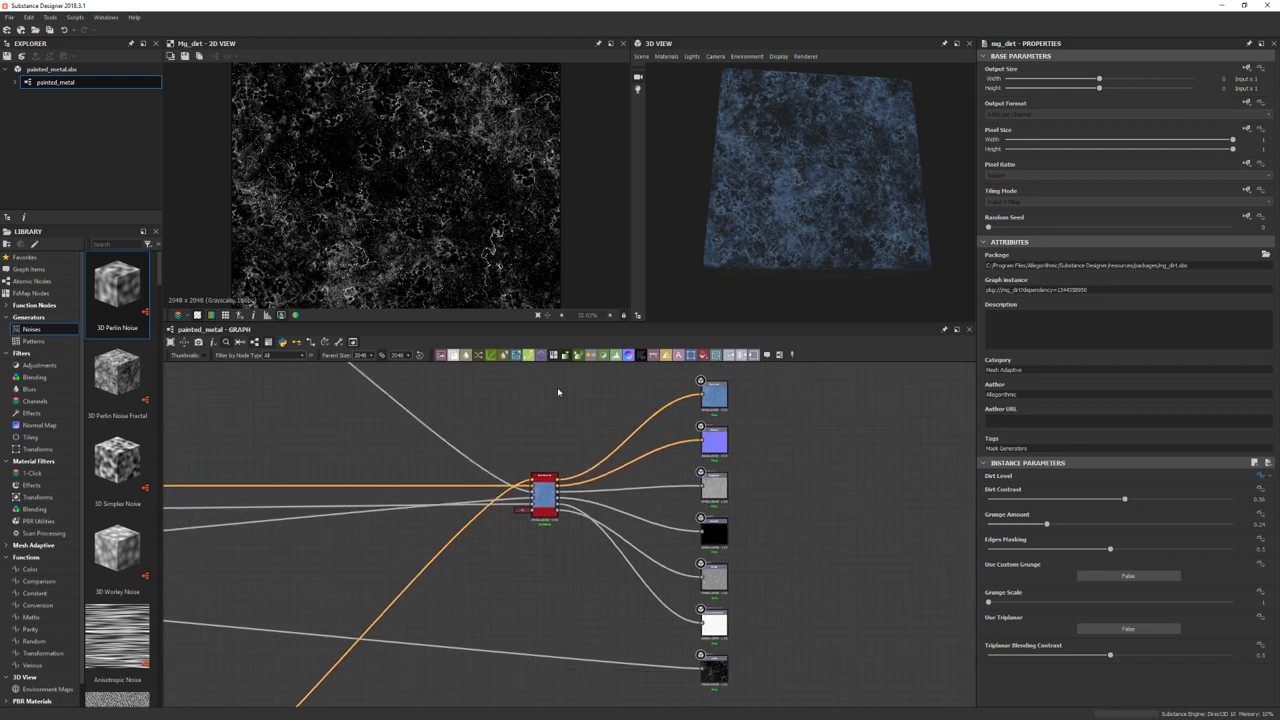
# Use Export Outputs to save the checked graph outputs as PNG files to the Desktop
pyautogui.click(339, 342)
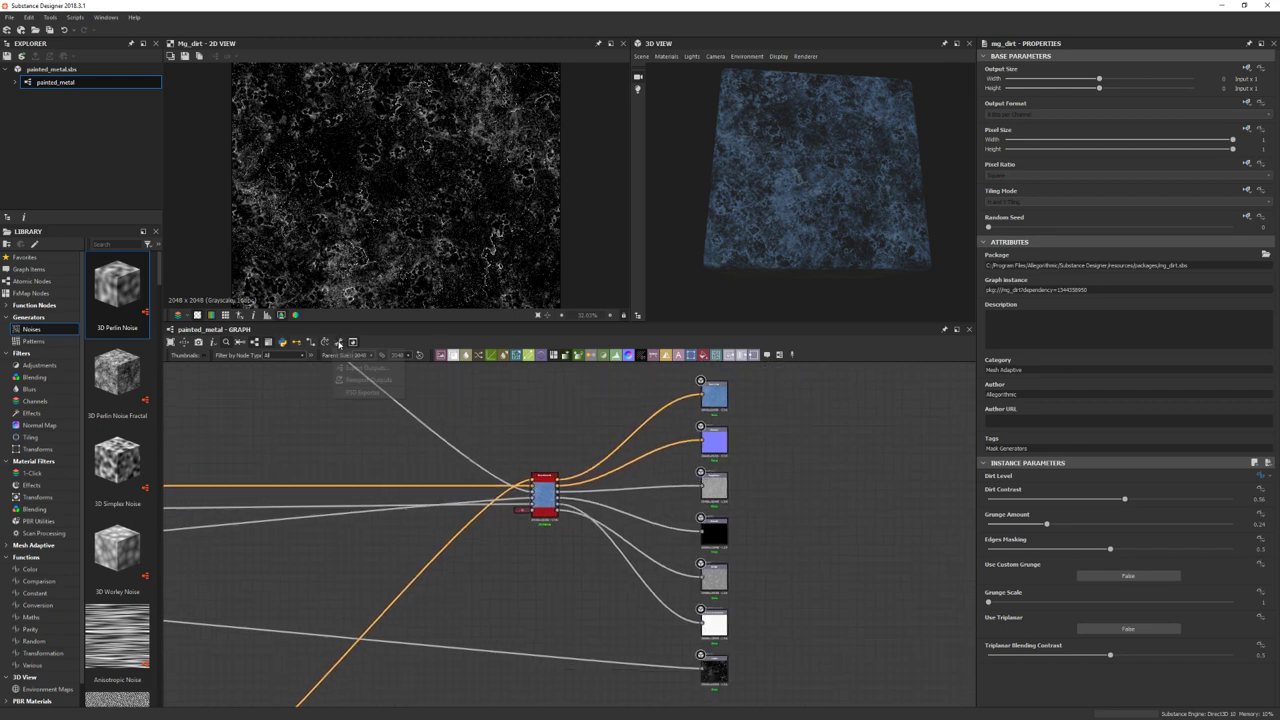
pyautogui.click(356, 370)
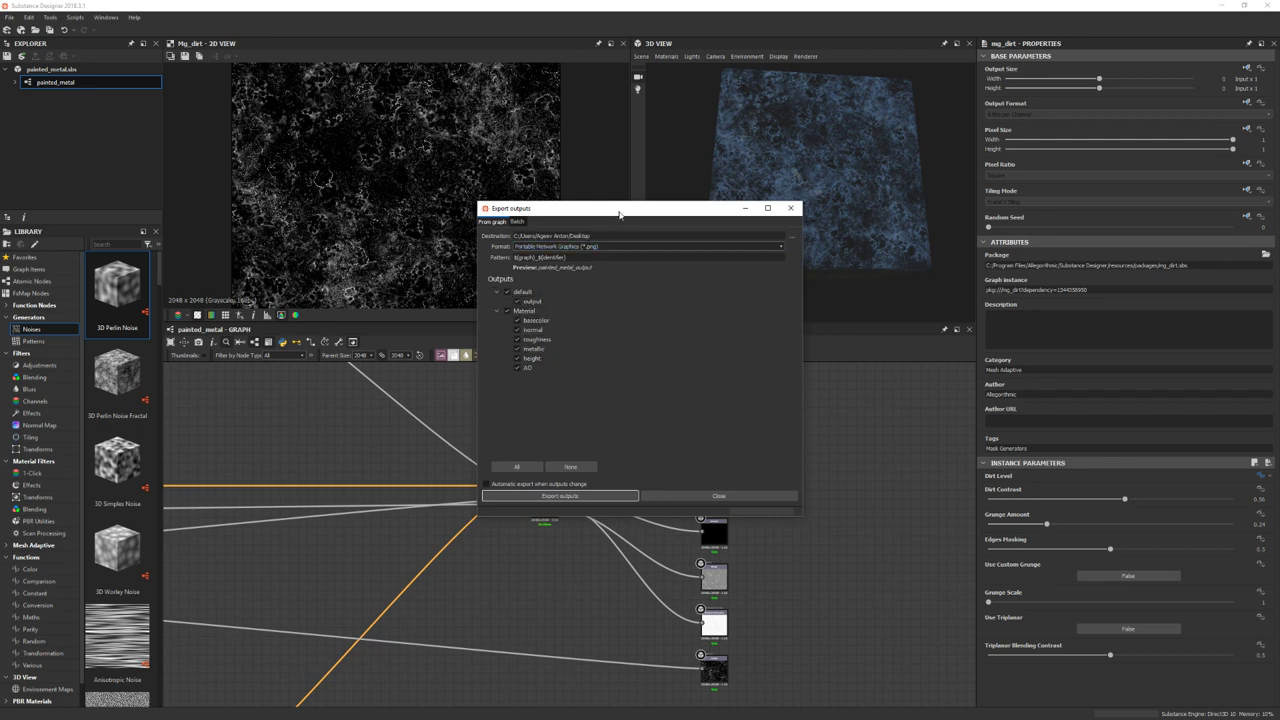
pyautogui.moveTo(620, 209); pyautogui.dragTo(602, 239)
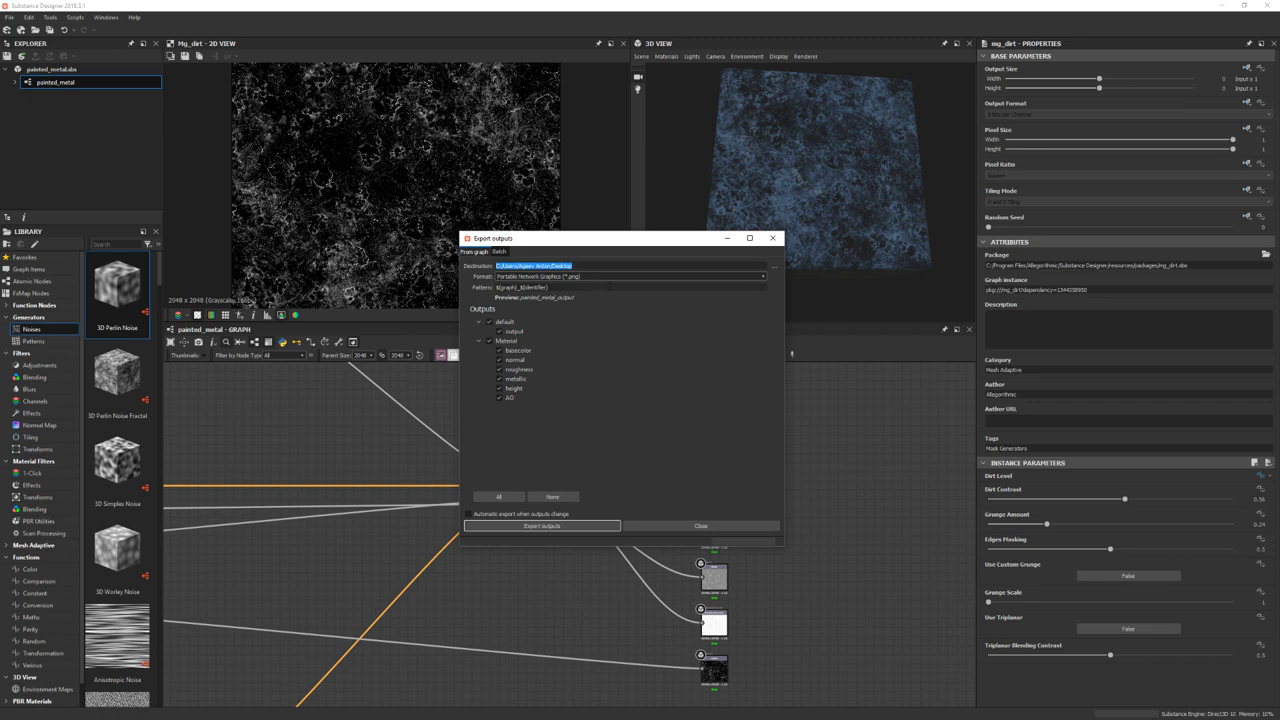
pyautogui.press('Tab')
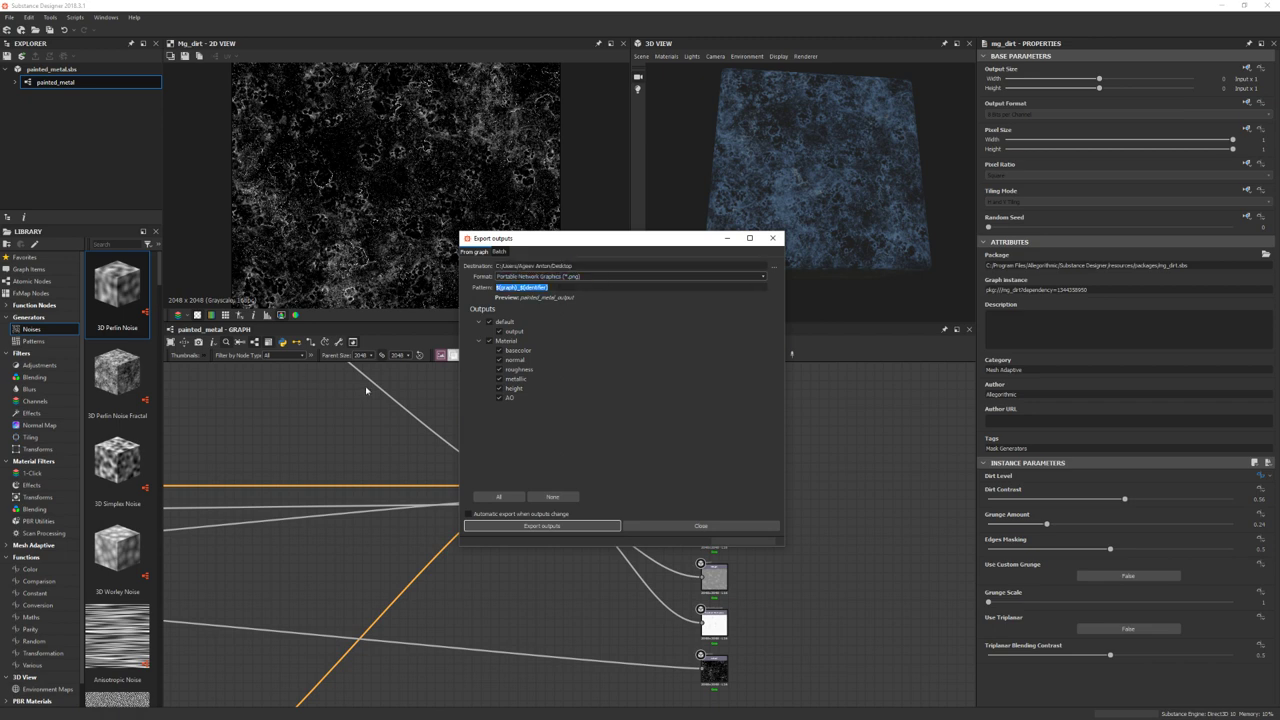
pyautogui.click(543, 527)
pyautogui.click(493, 524)
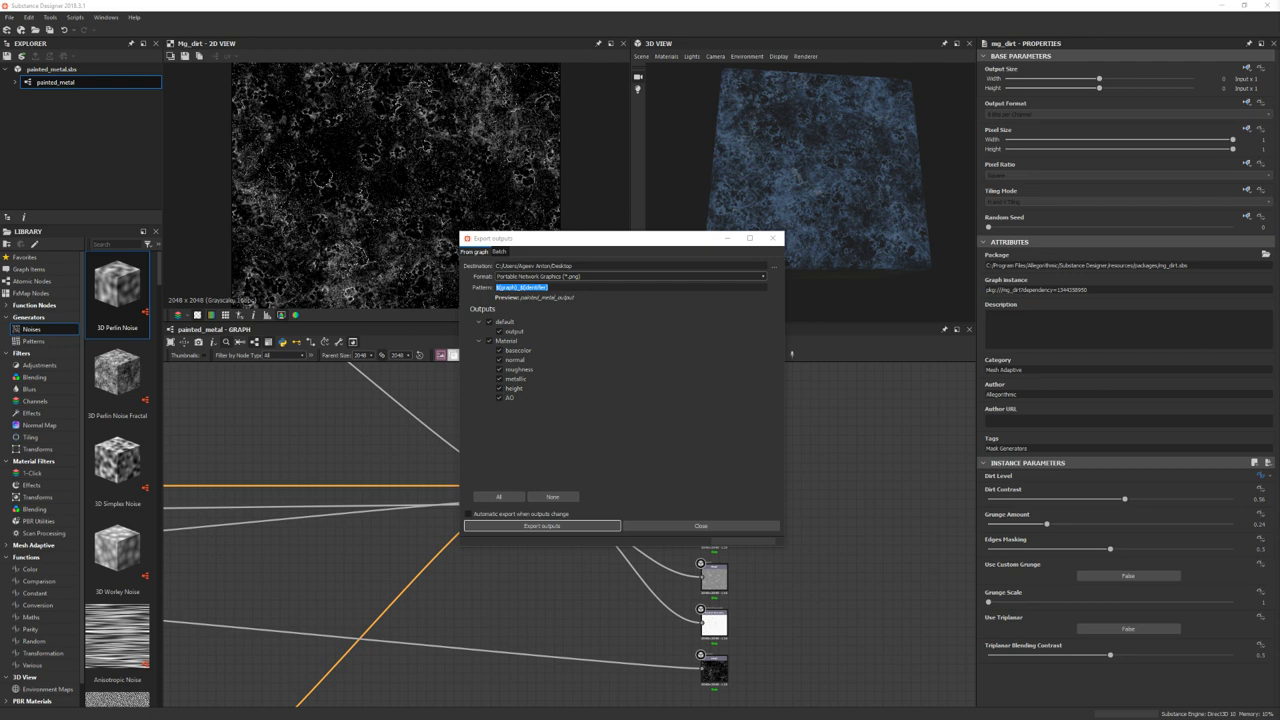
# Close the Export outputs dialog and return to the painted_metal graph
pyautogui.click(701, 525)
pyautogui.scroll(-2, 868, 521)
pyautogui.scroll(-2, 868, 521)
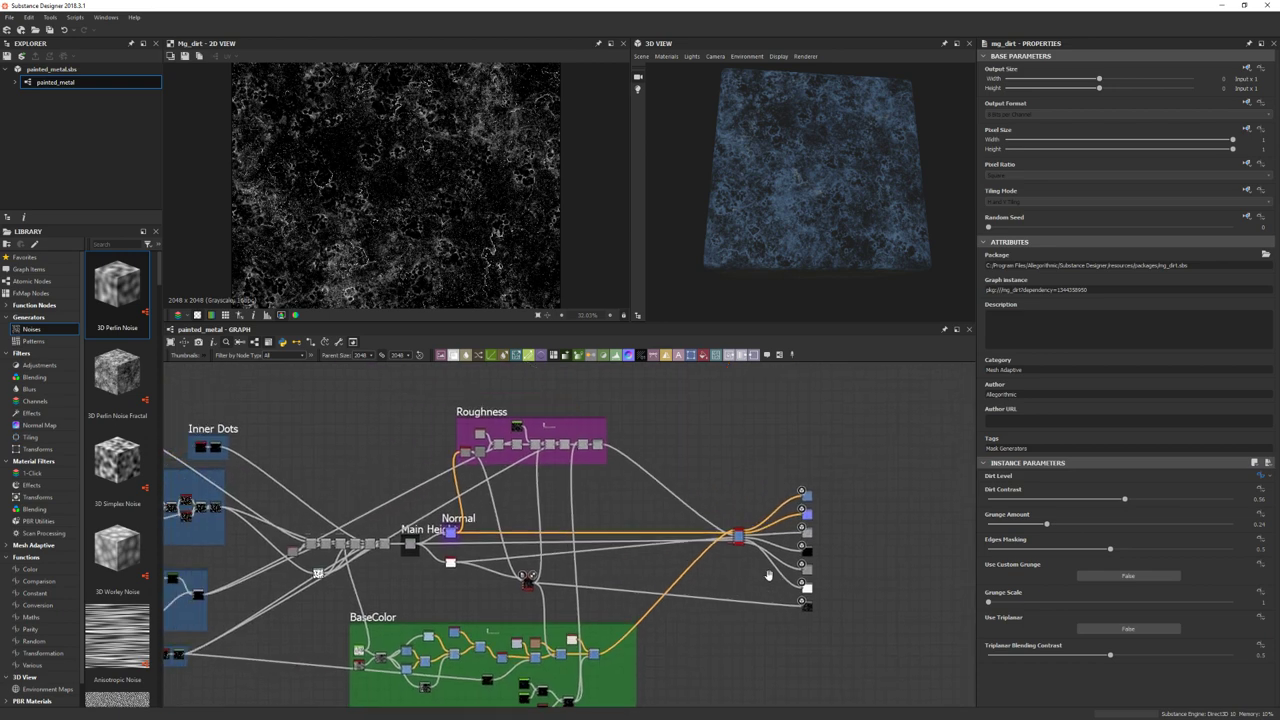
pyautogui.scroll(-2, 868, 521)
pyautogui.scroll(-1, 868, 521)
pyautogui.scroll(-1, 830, 526)
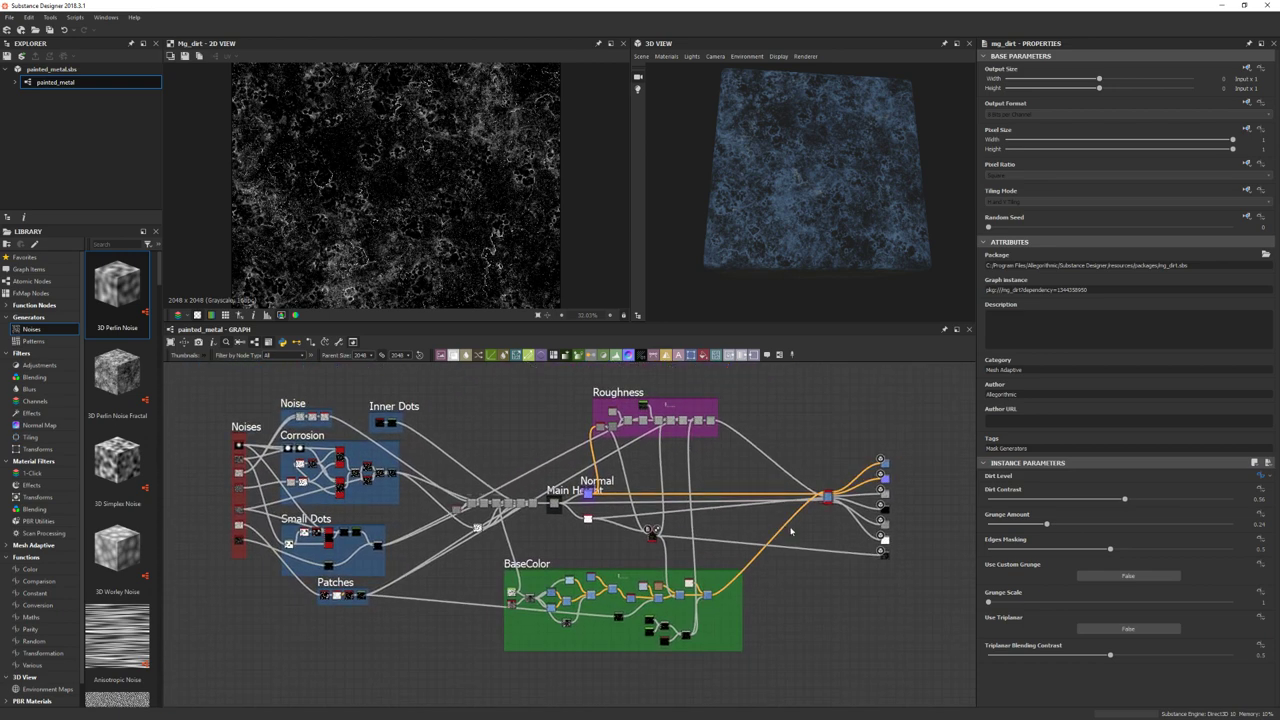